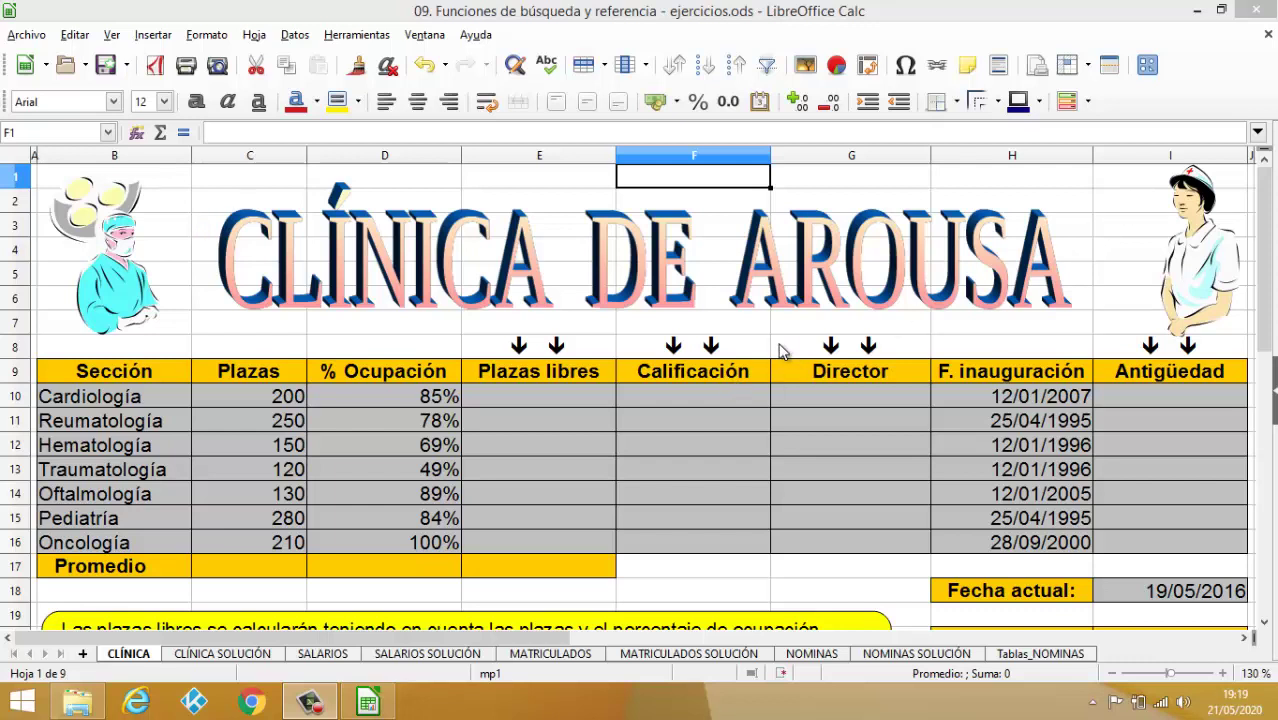
# Step: Calculate Cardiología's free places in E10 with =C10-D10*C10 and fill the formula down to E16
pyautogui.click(882, 182)
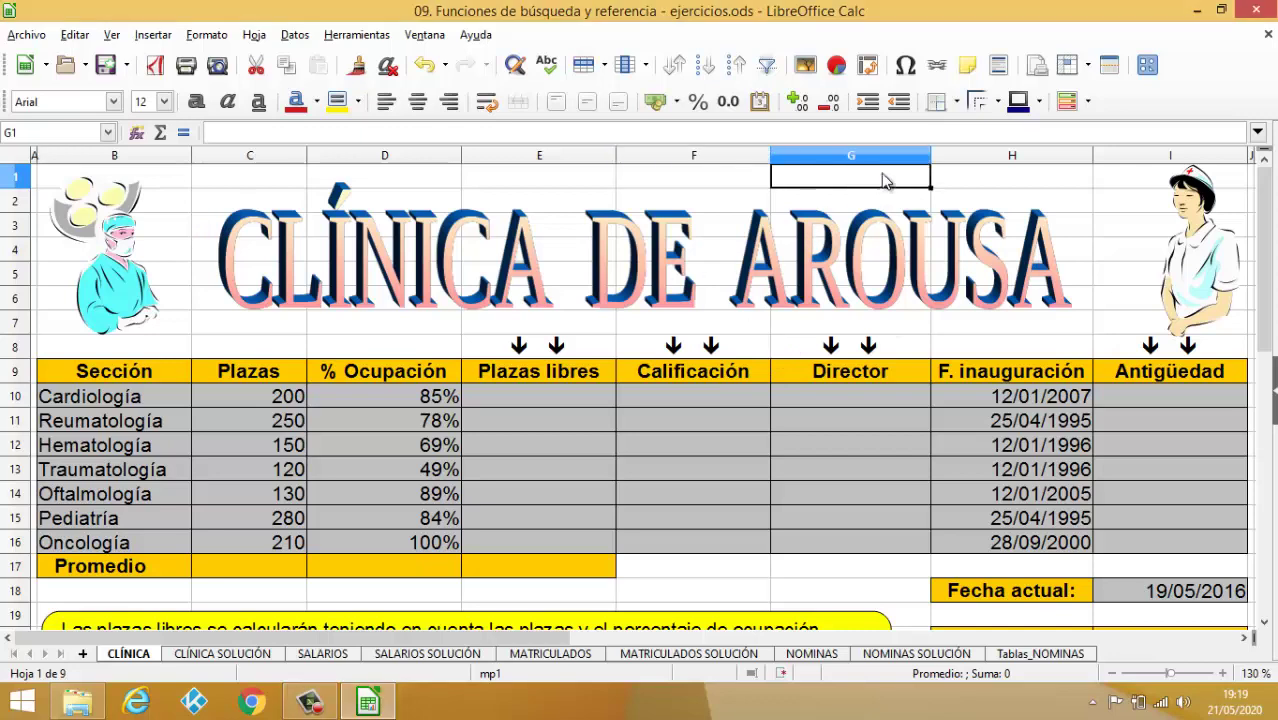
pyautogui.scroll(-1, 880, 188)
pyautogui.scroll(-2, 880, 188)
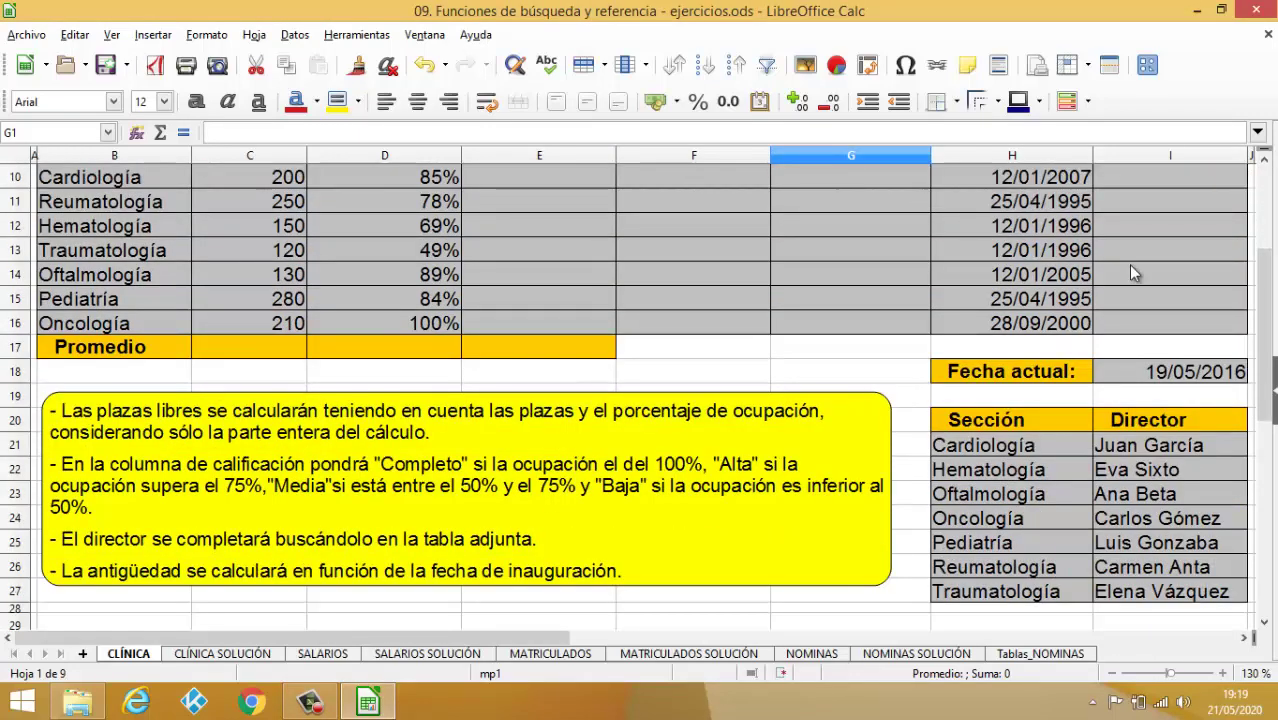
pyautogui.click(1264, 159)
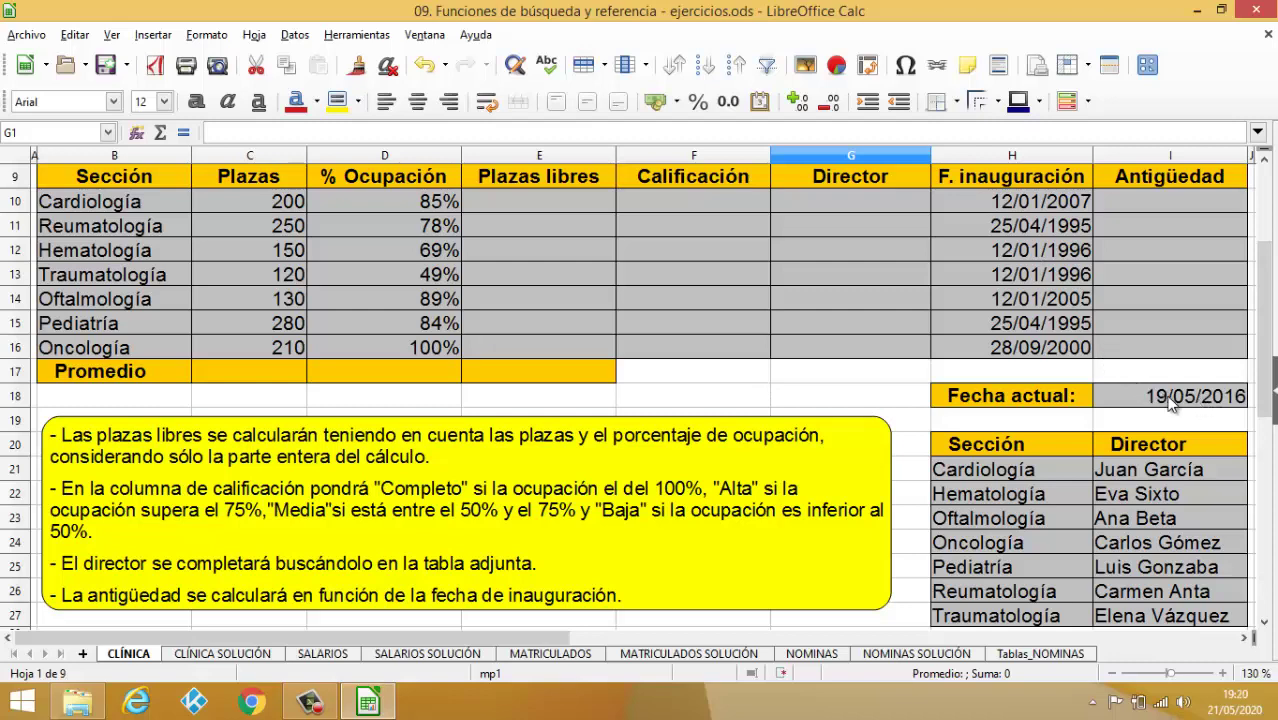
pyautogui.click(515, 210)
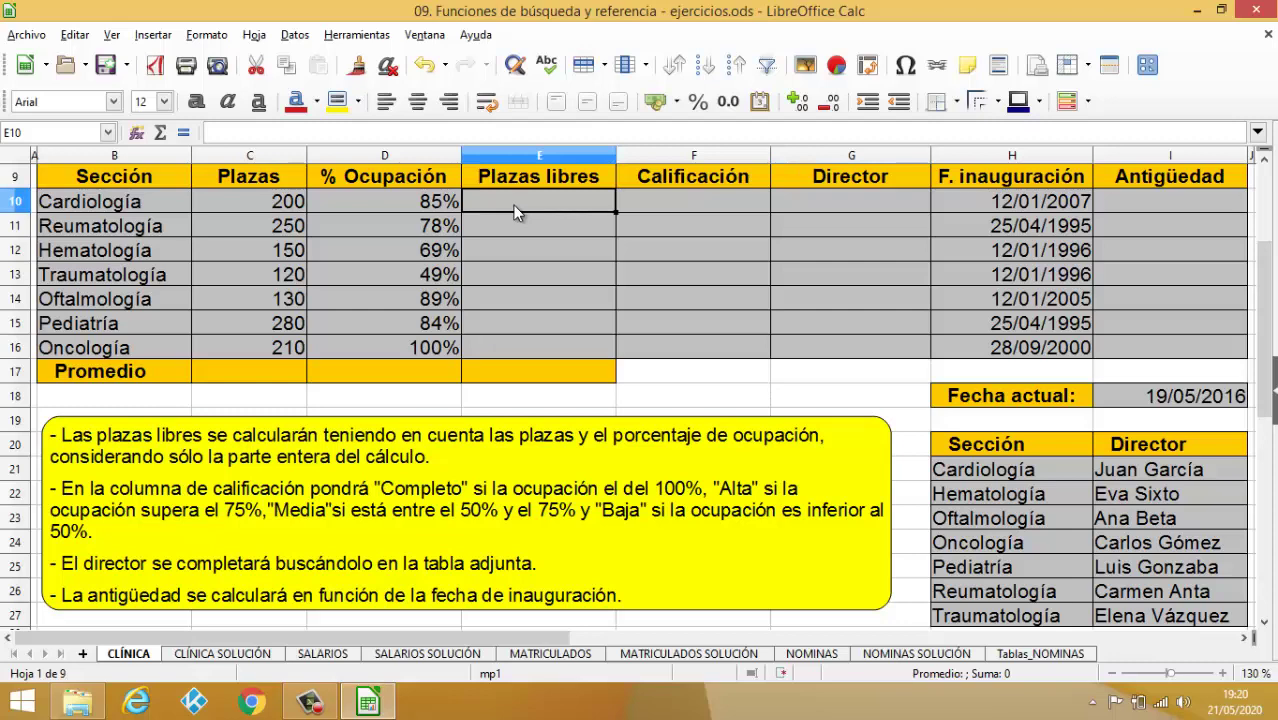
pyautogui.write('=')
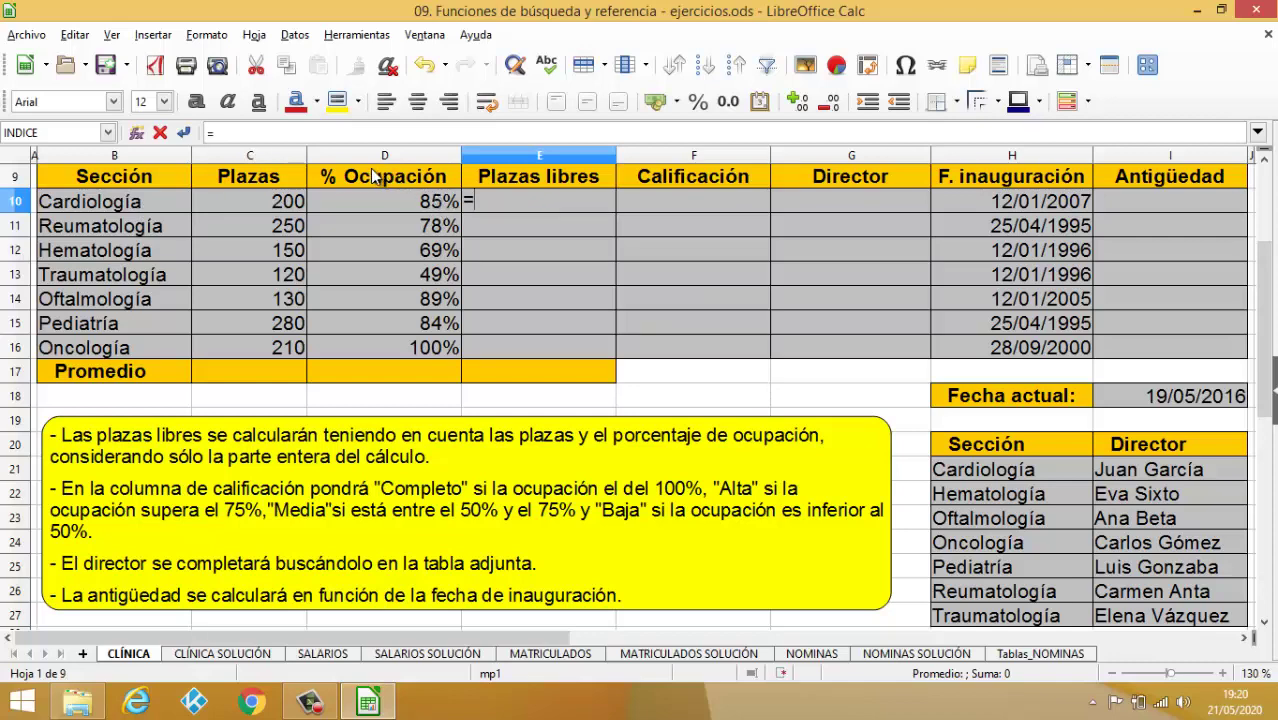
pyautogui.click(293, 204)
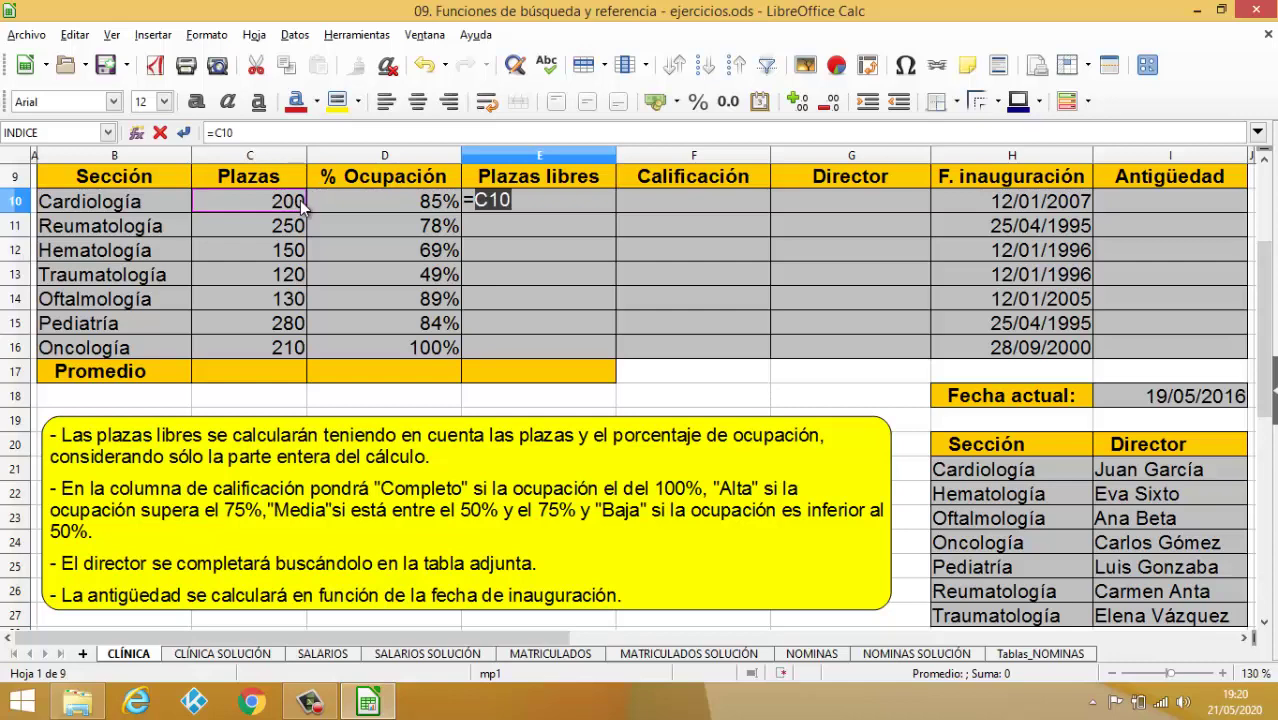
pyautogui.write('-')
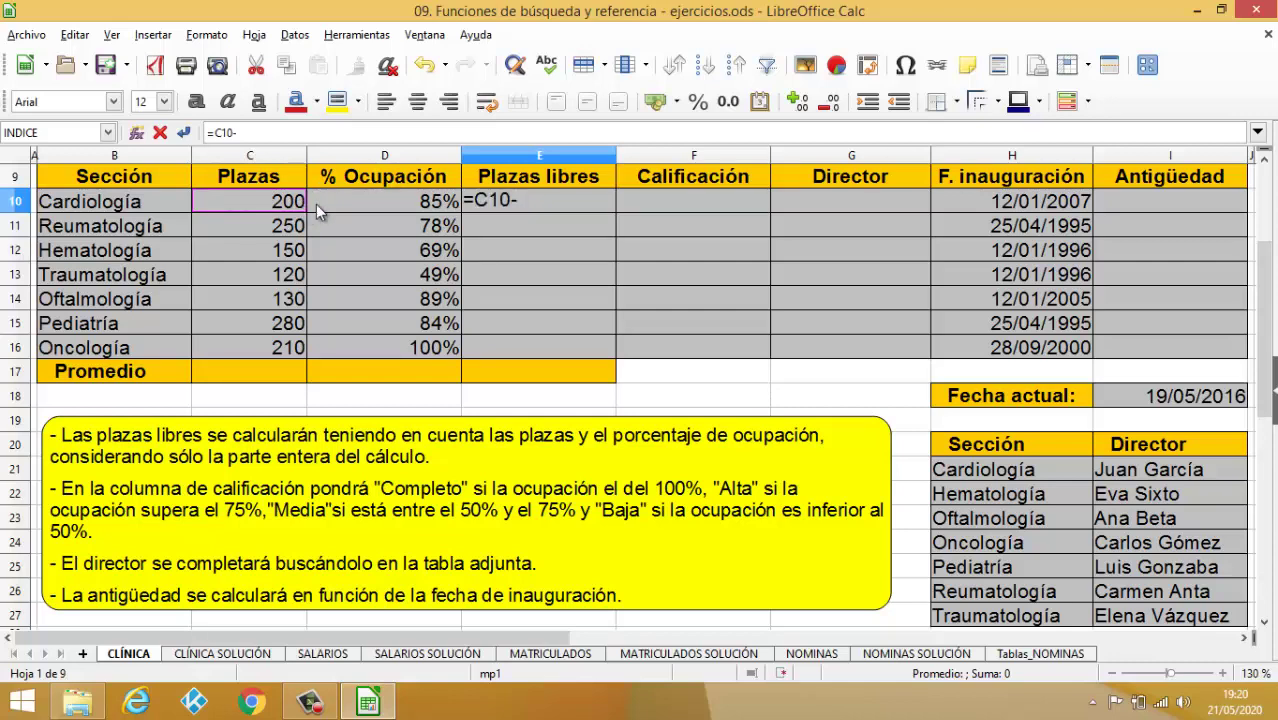
pyautogui.click(374, 202)
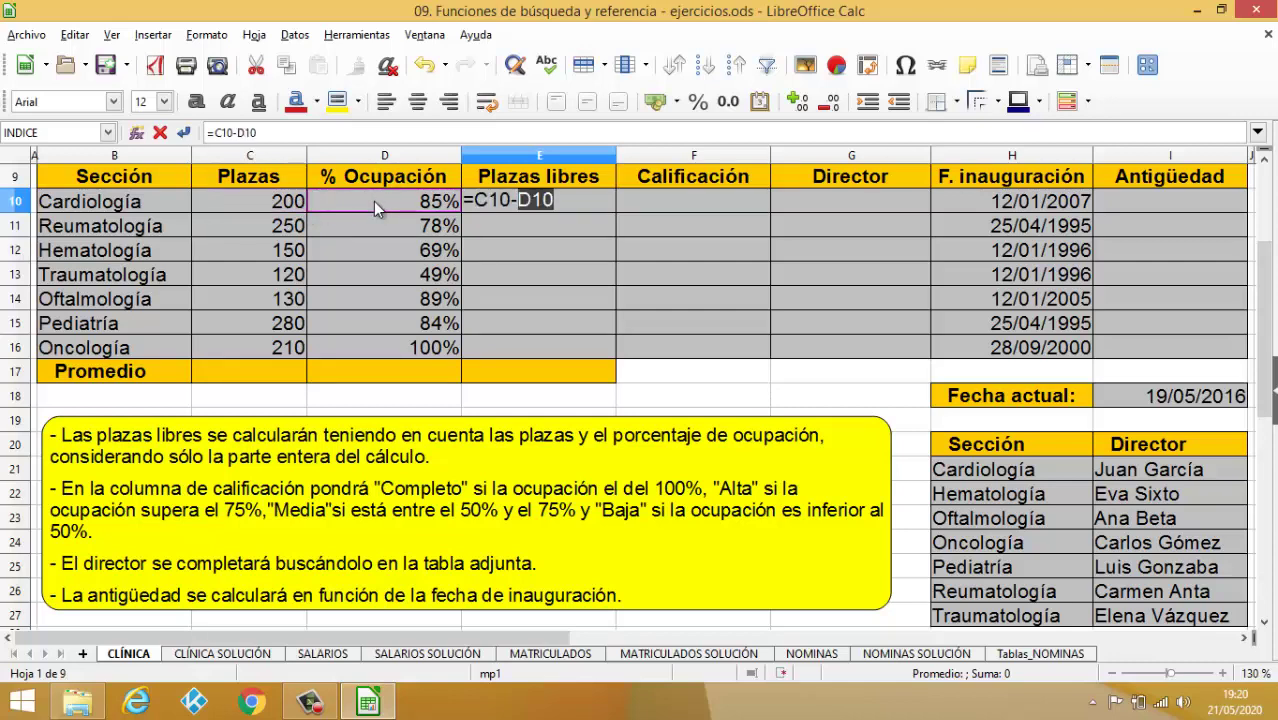
pyautogui.write('*')
pyautogui.click(280, 210)
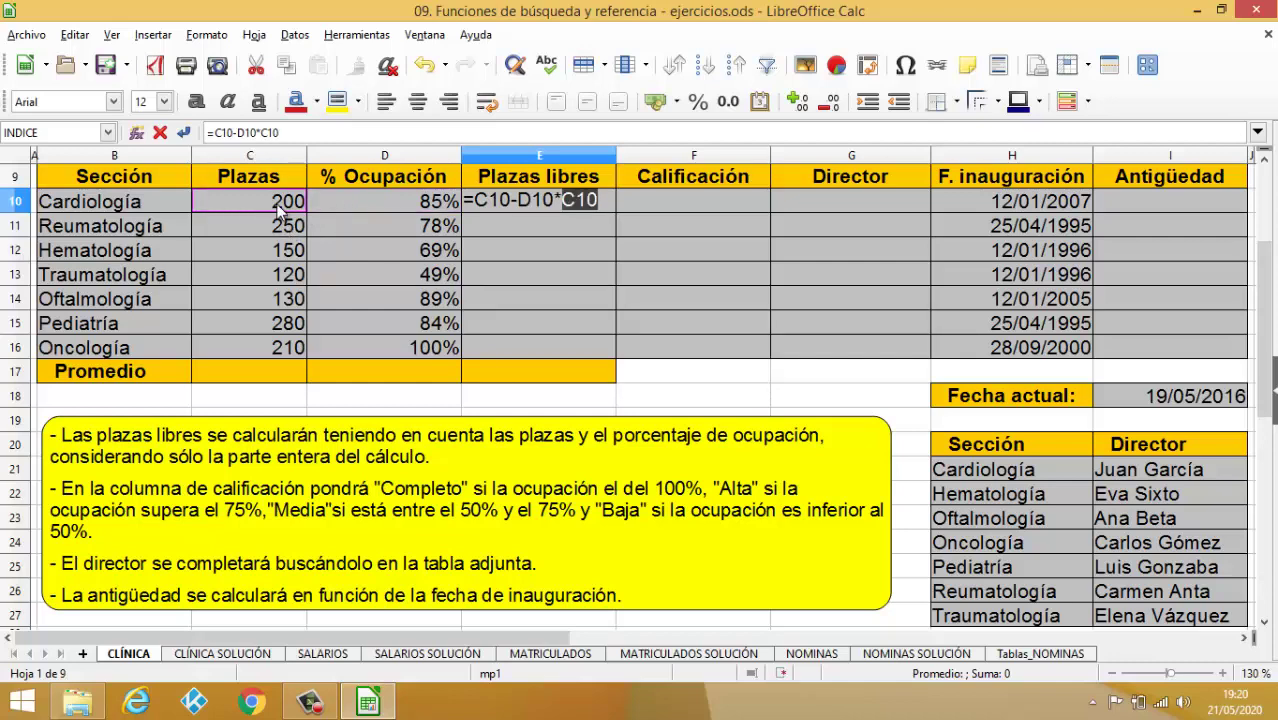
pyautogui.press('Return')
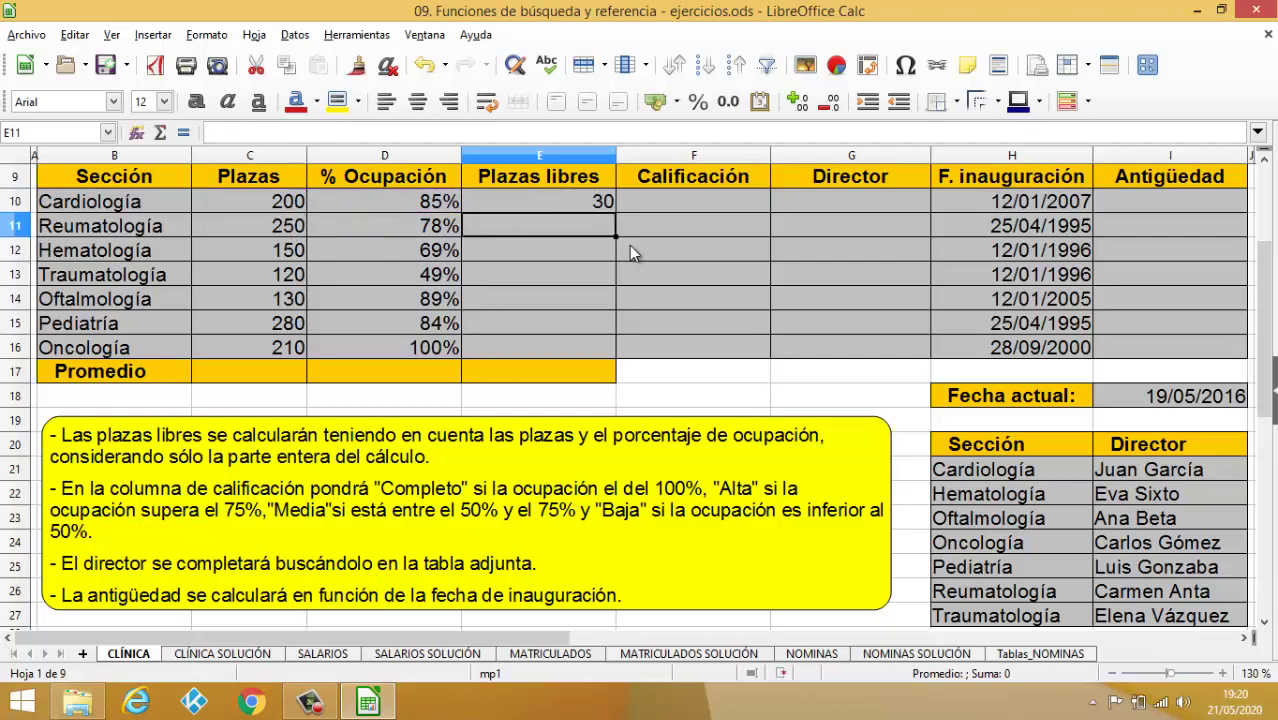
pyautogui.click(605, 203)
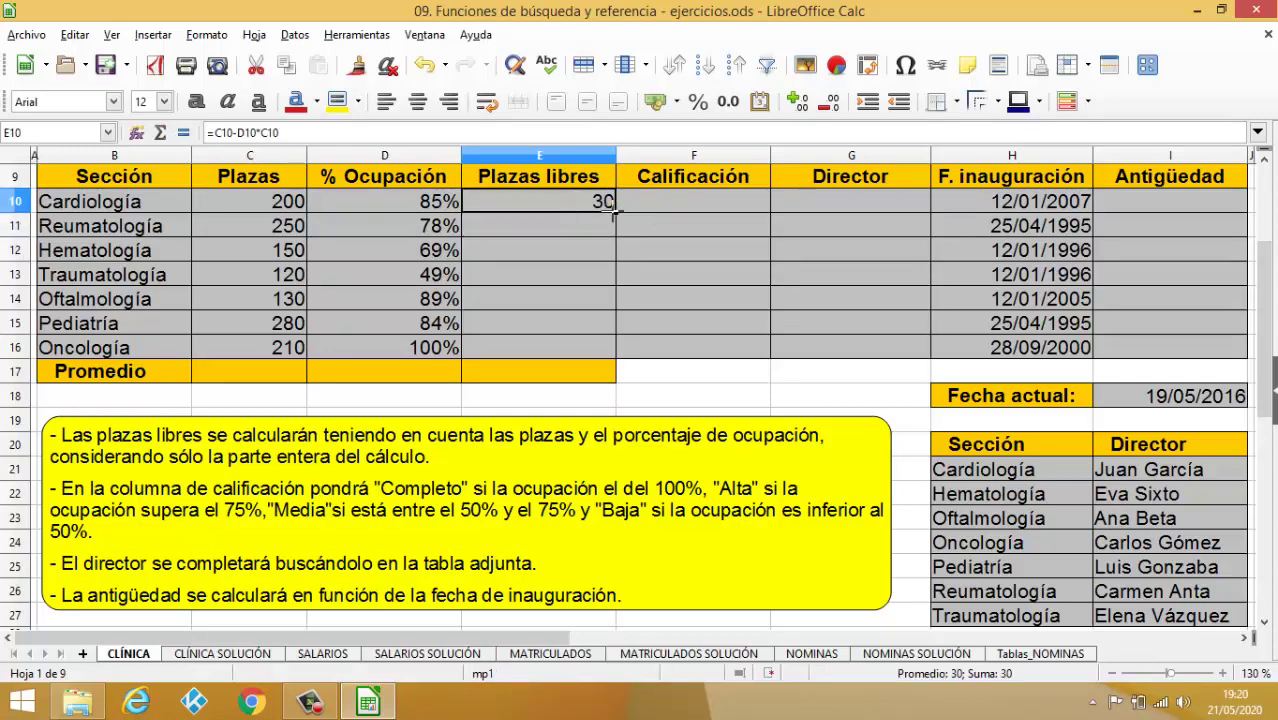
pyautogui.doubleClick(613, 206)
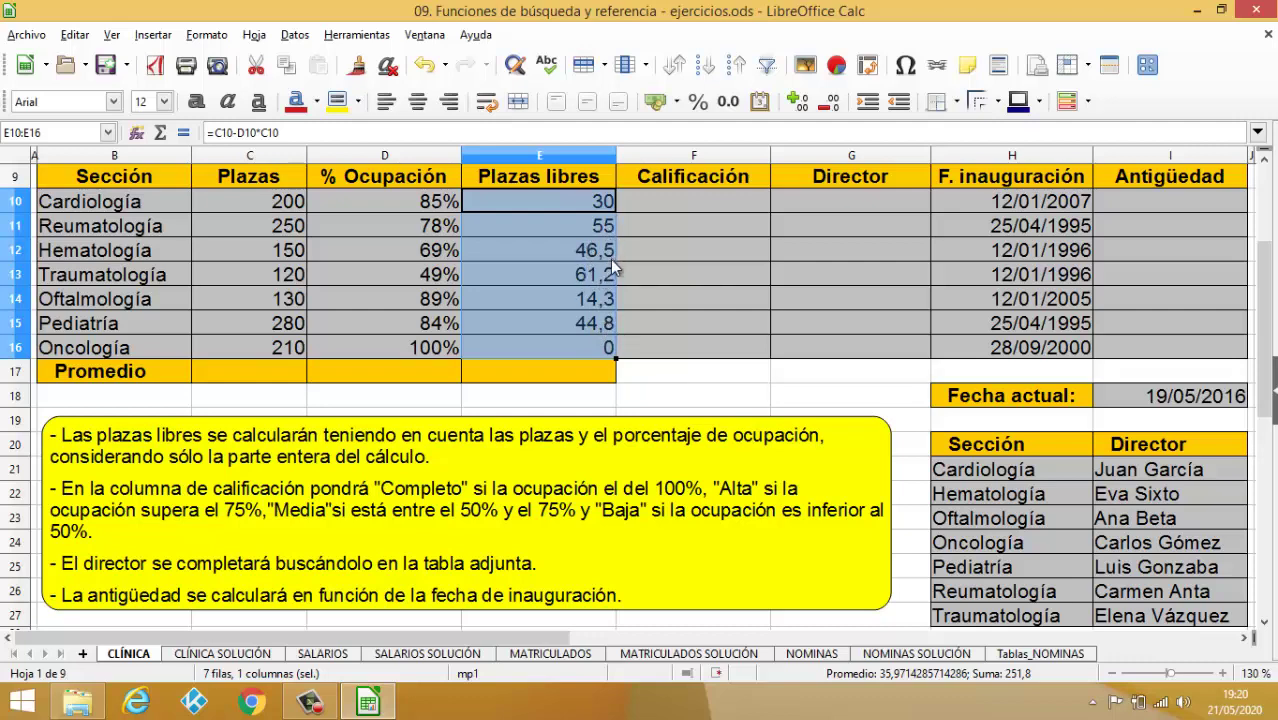
# Step: Wrap the E10 free-places formula in TRUNCAR so it reads =TRUNCAR(C10-D10*C10)
pyautogui.click(577, 200)
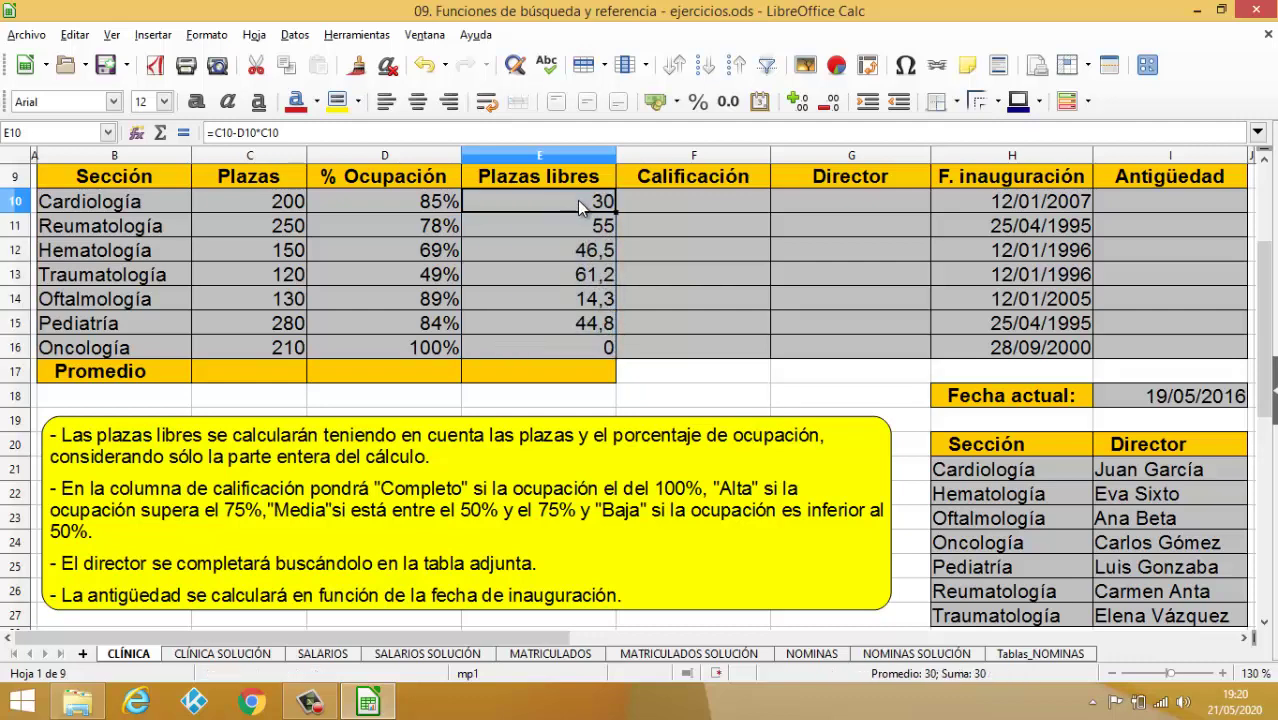
pyautogui.doubleClick(579, 201)
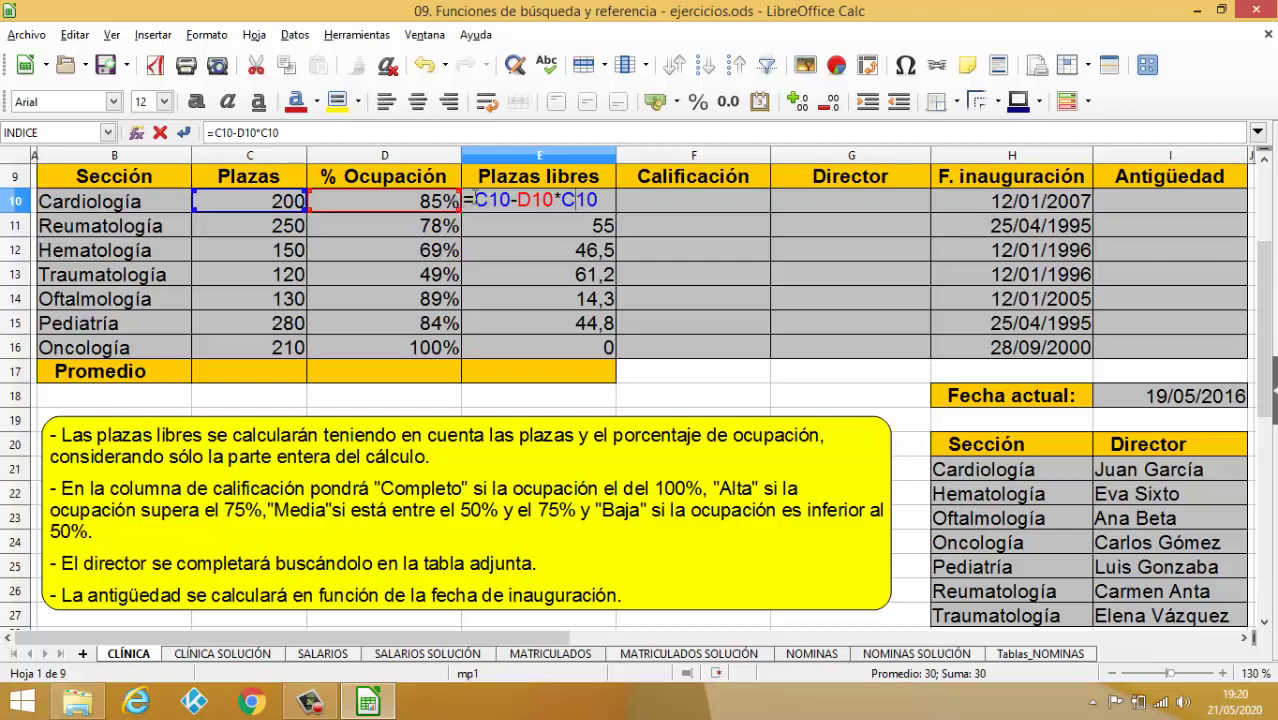
pyautogui.click(472, 201)
pyautogui.write('TRUNCAR')
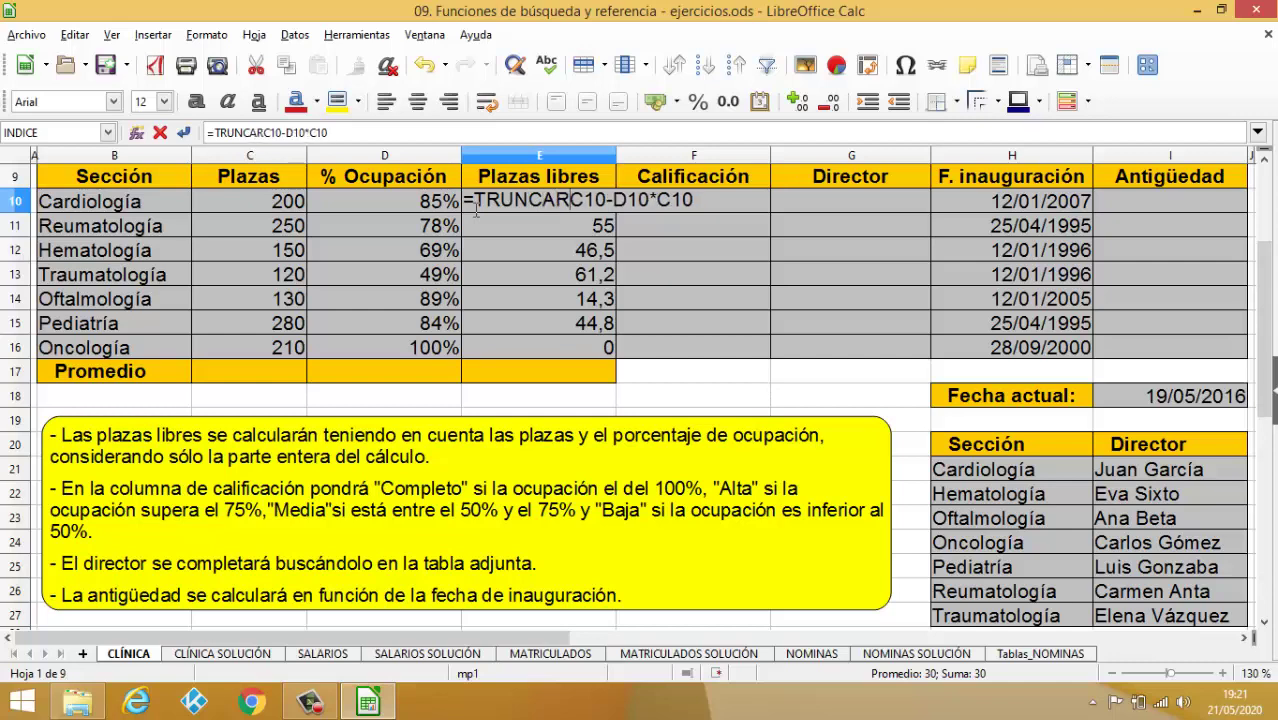
pyautogui.write('(')
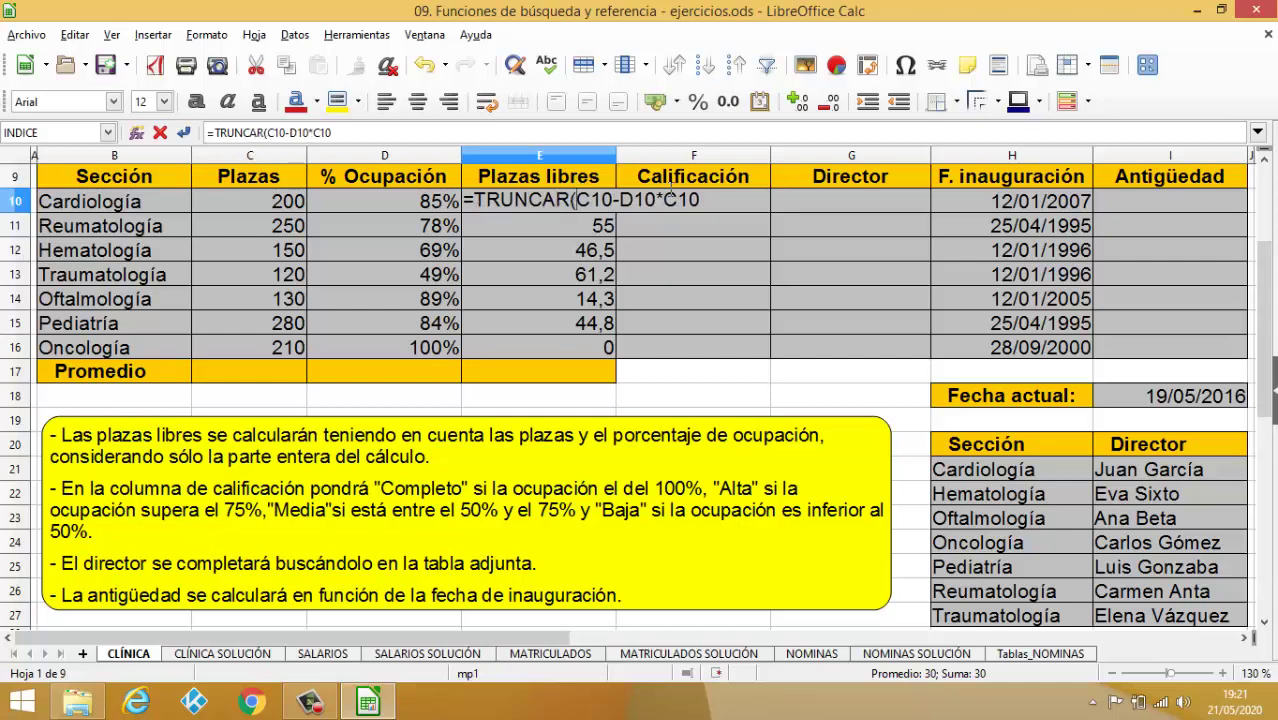
pyautogui.click(703, 203)
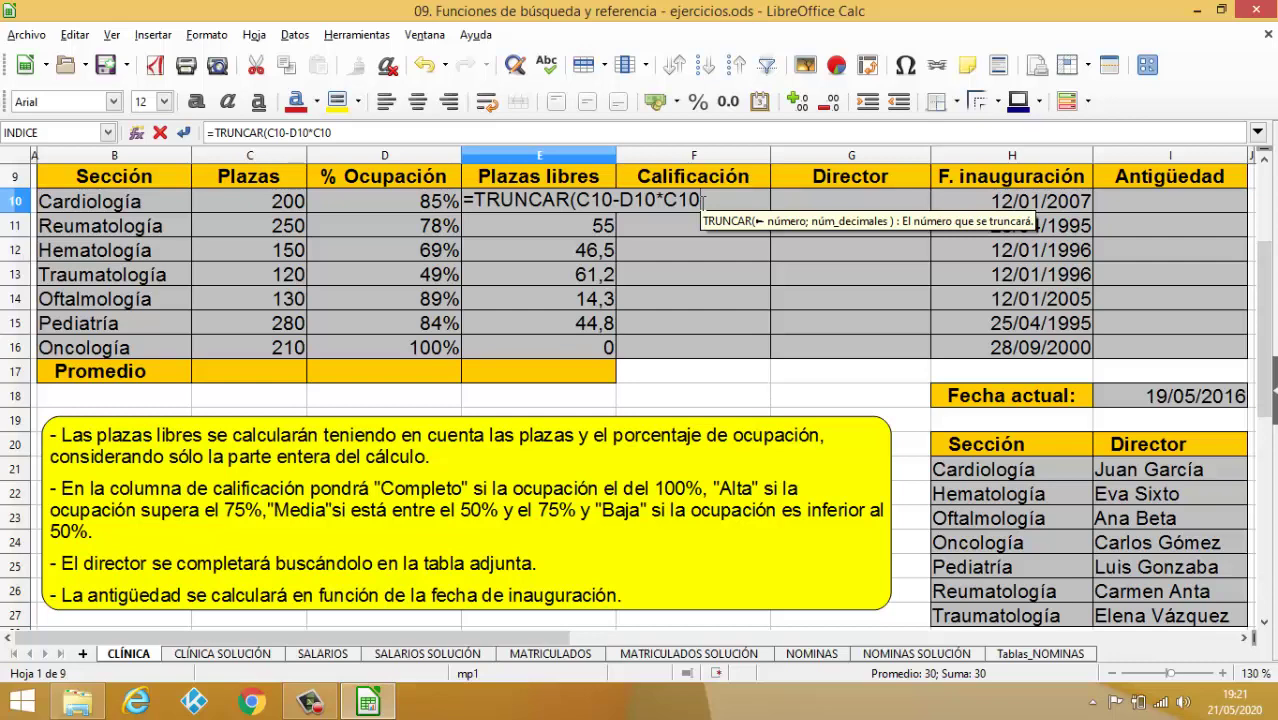
pyautogui.write(')')
pyautogui.press('Return')
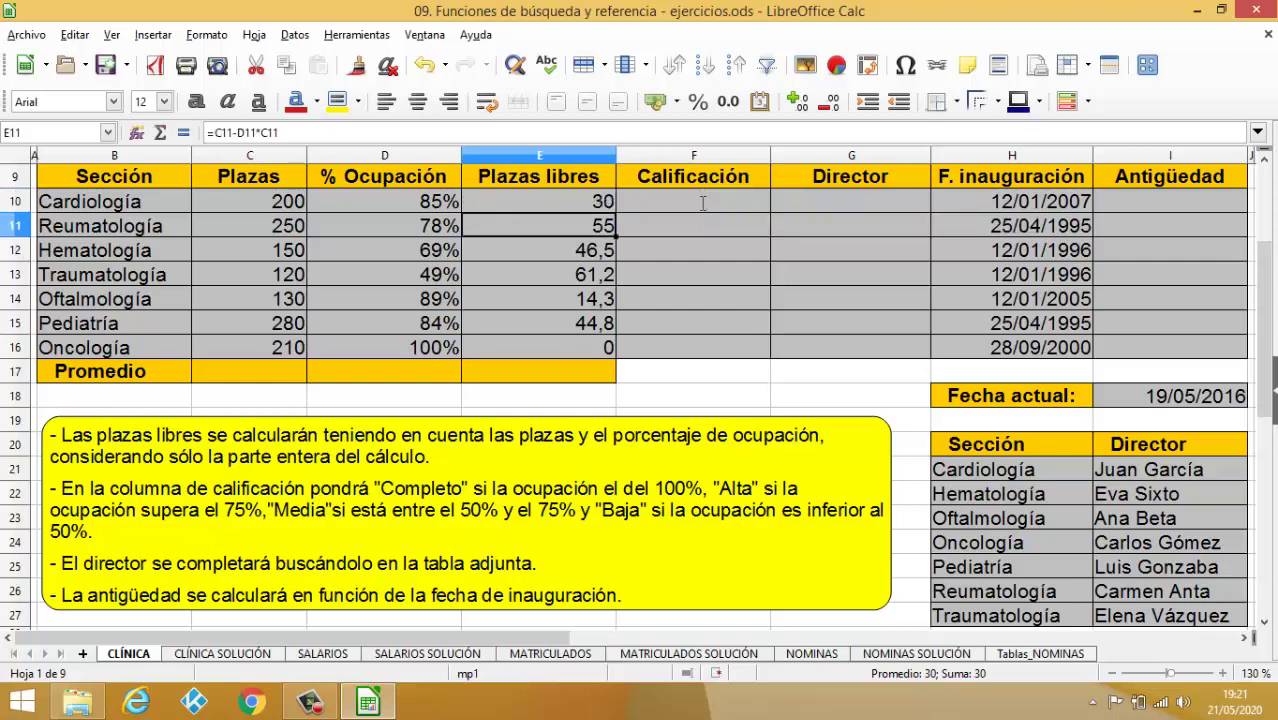
# Step: Fill the TRUNCAR formula from E10 down through E16 in the Plazas libres column
pyautogui.click(604, 205)
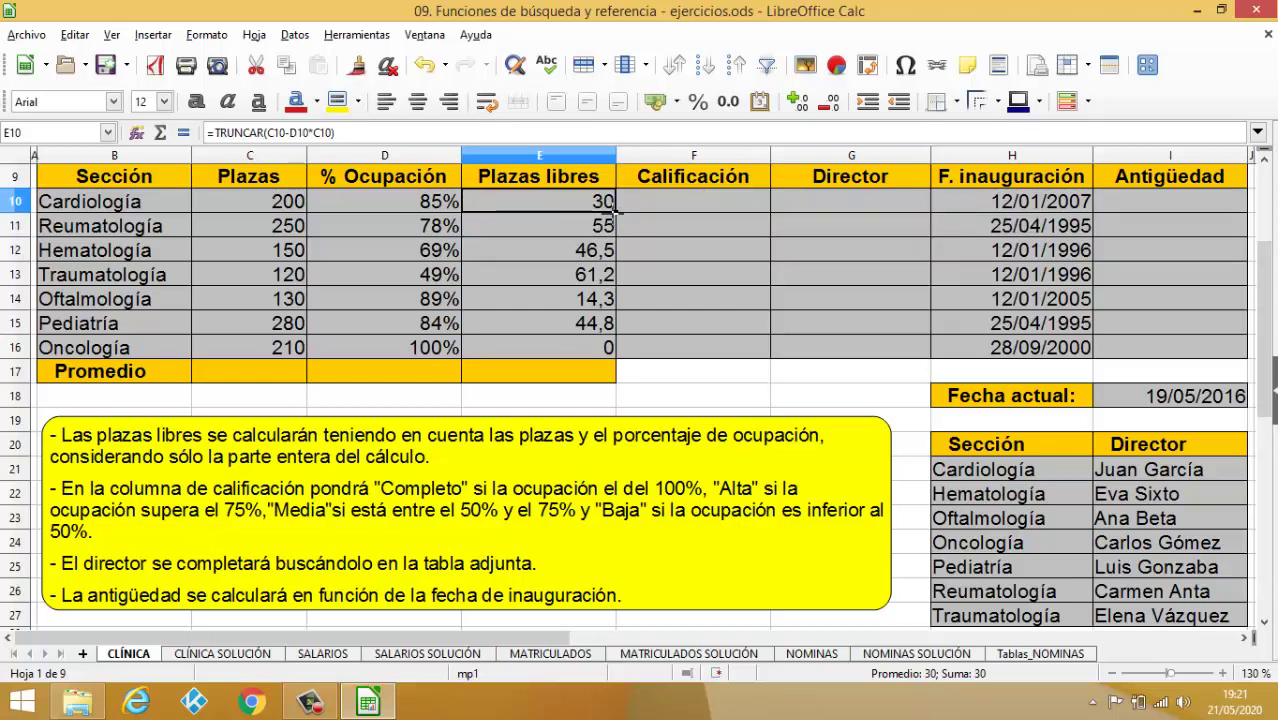
pyautogui.moveTo(617, 203); pyautogui.dragTo(605, 345)
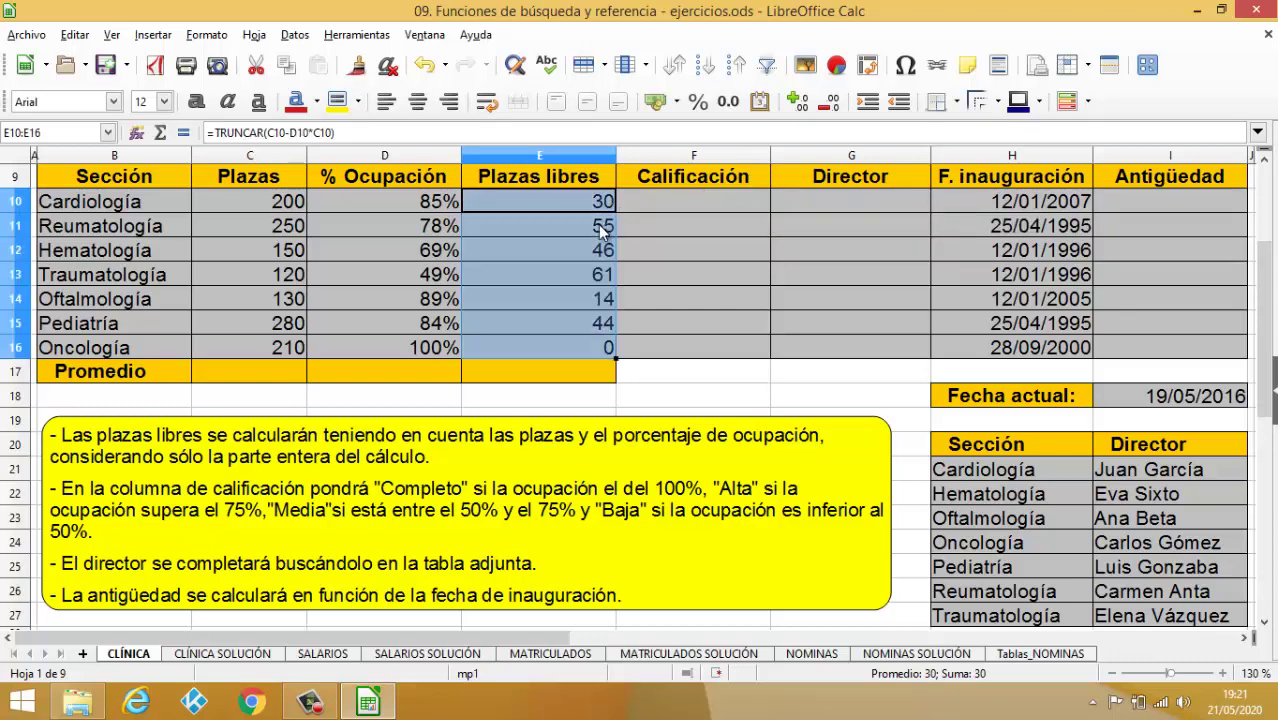
pyautogui.click(592, 325)
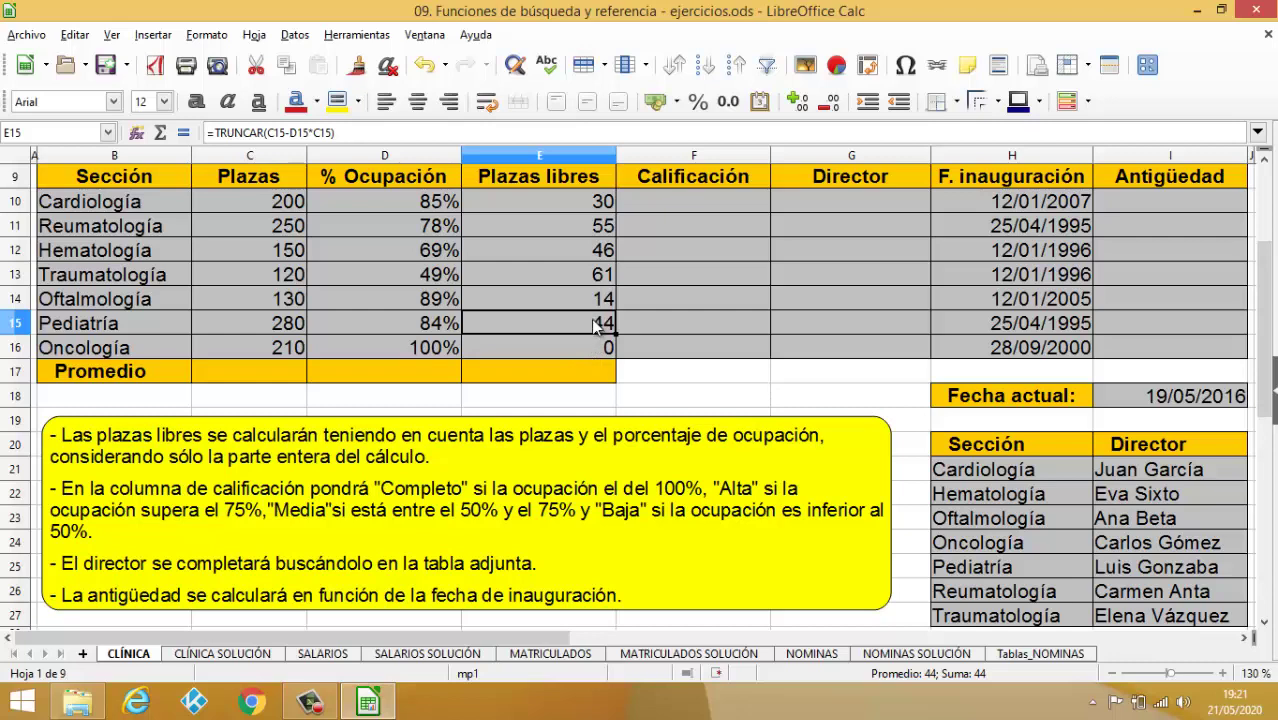
# Step: Start a SI formula in F10 that returns "COMPLETO" when the occupancy in D10 equals 100%
pyautogui.click(686, 202)
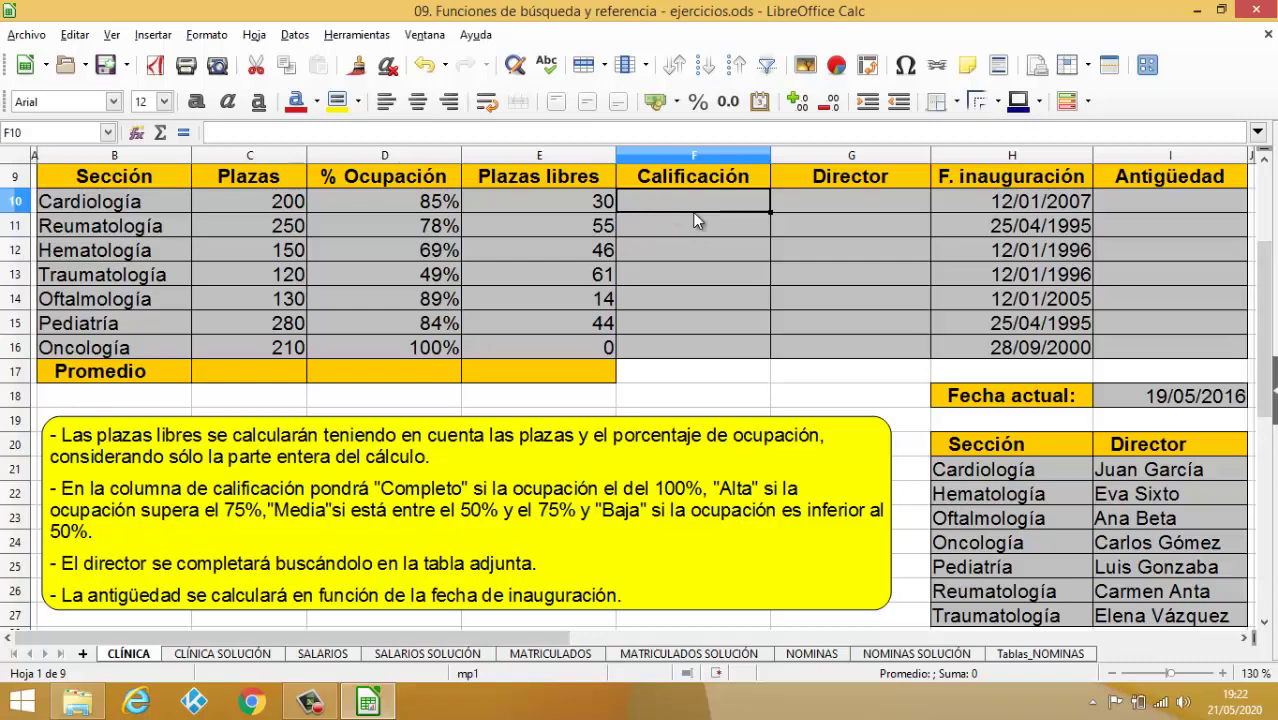
pyautogui.write('=')
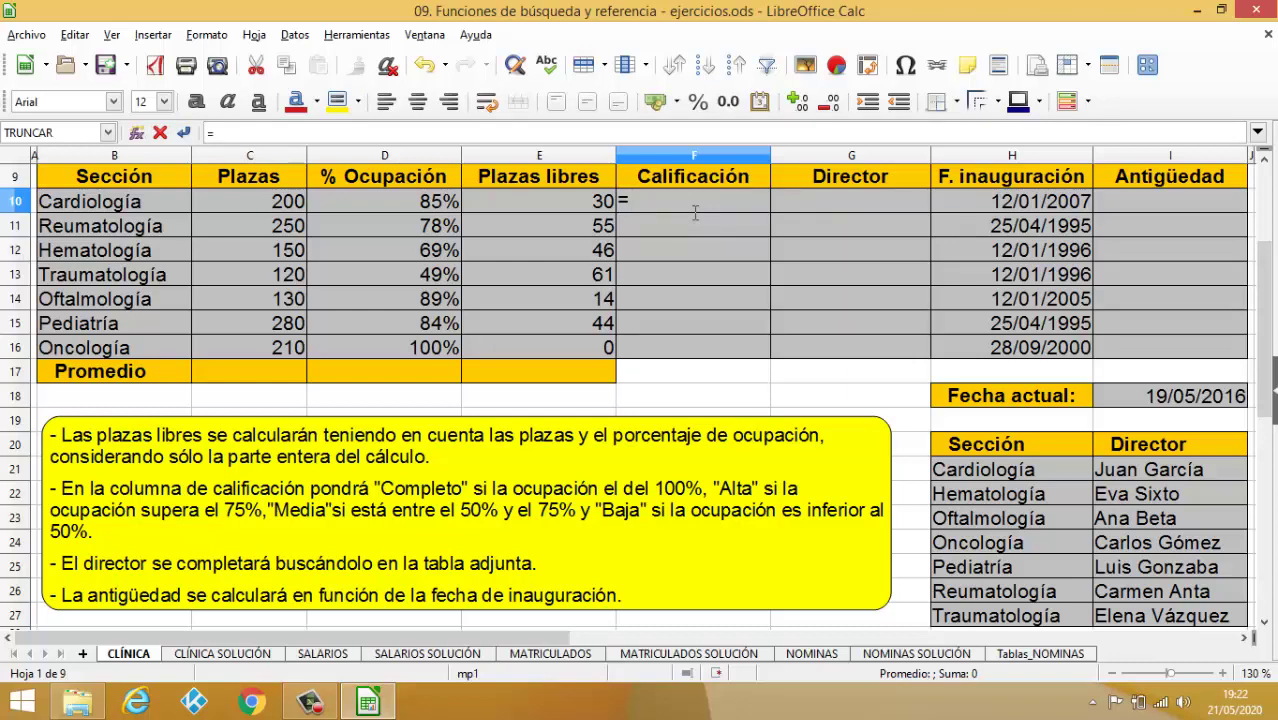
pyautogui.write('SI')
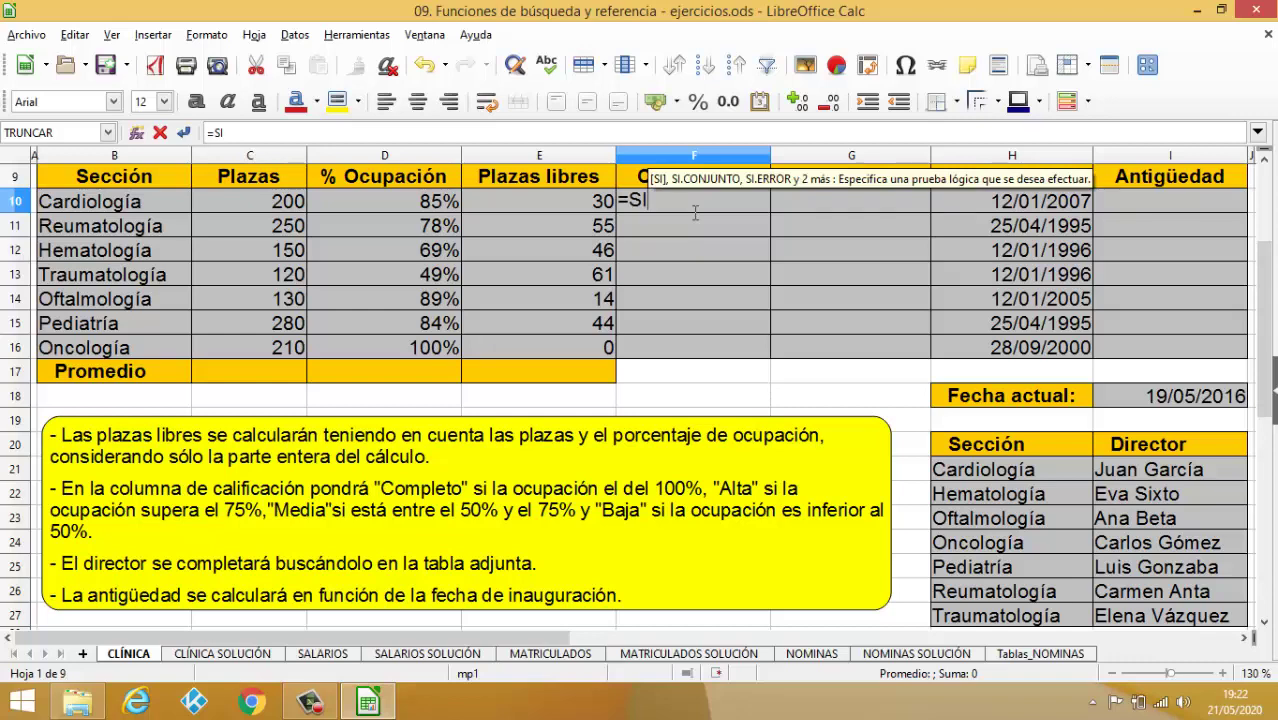
pyautogui.write('(')
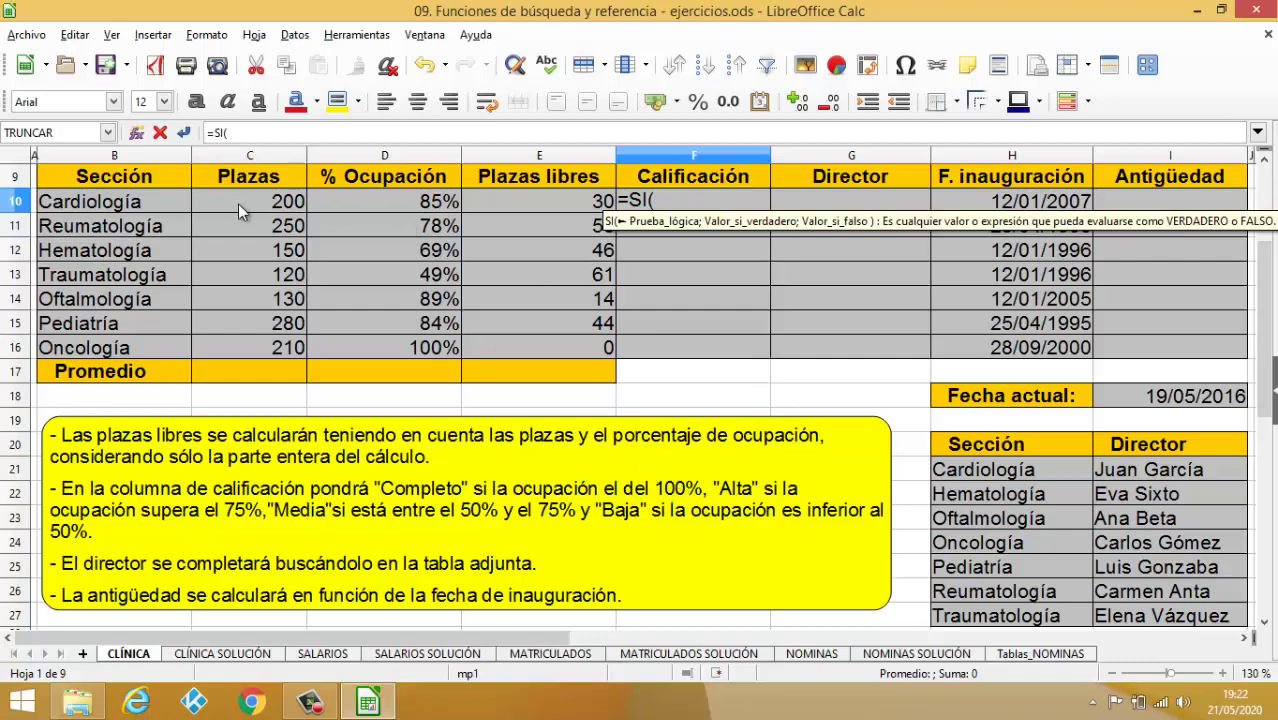
pyautogui.click(400, 200)
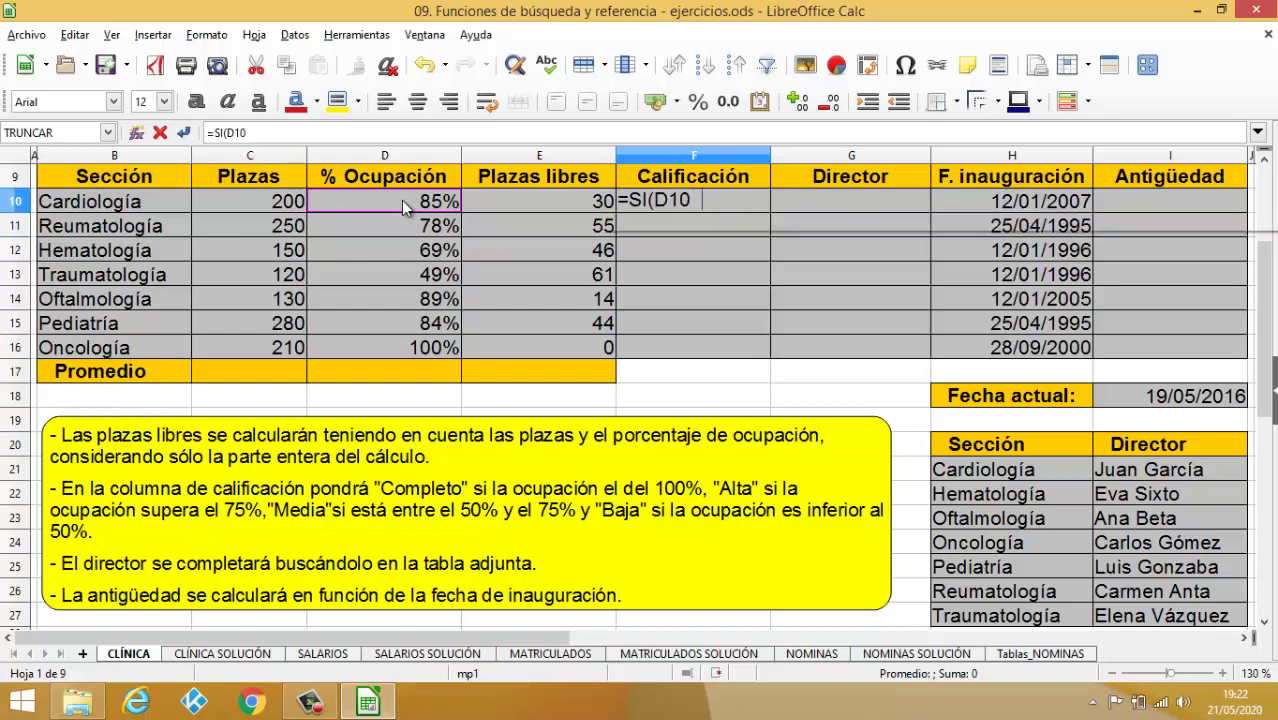
pyautogui.write('=100')
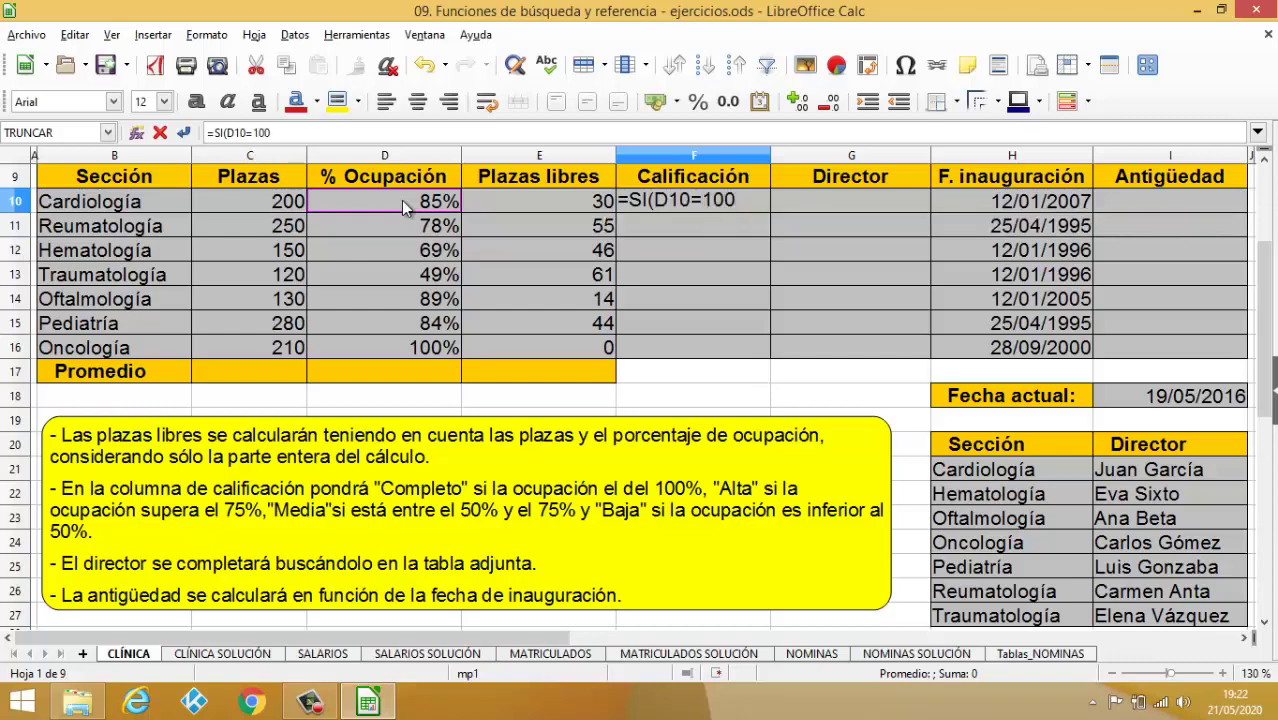
pyautogui.write('%')
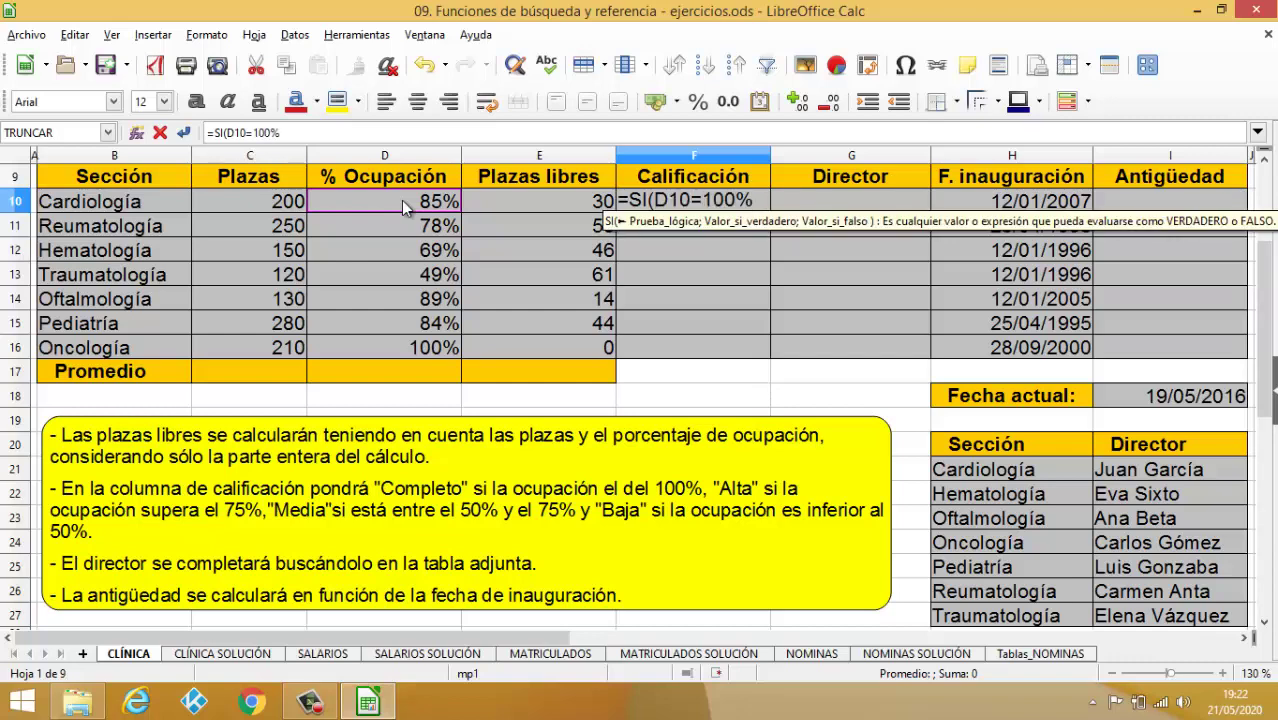
pyautogui.write(';')
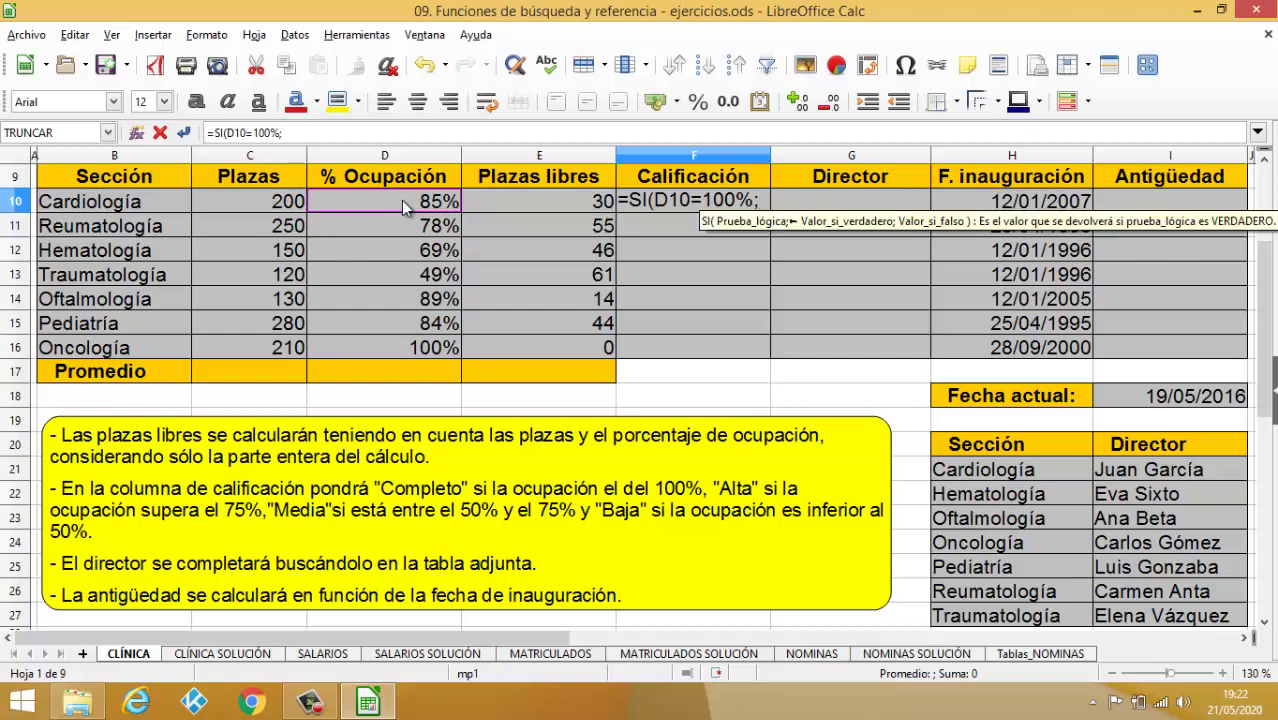
pyautogui.write('"')
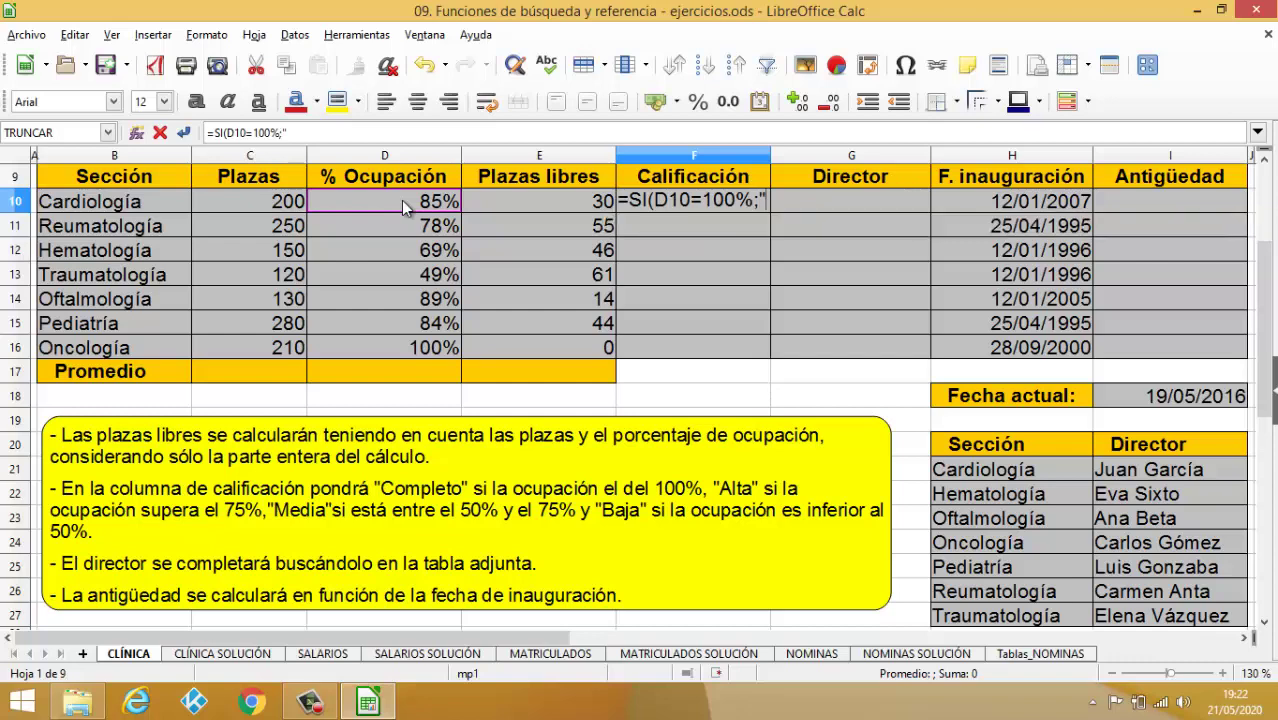
pyautogui.write('COMPL')
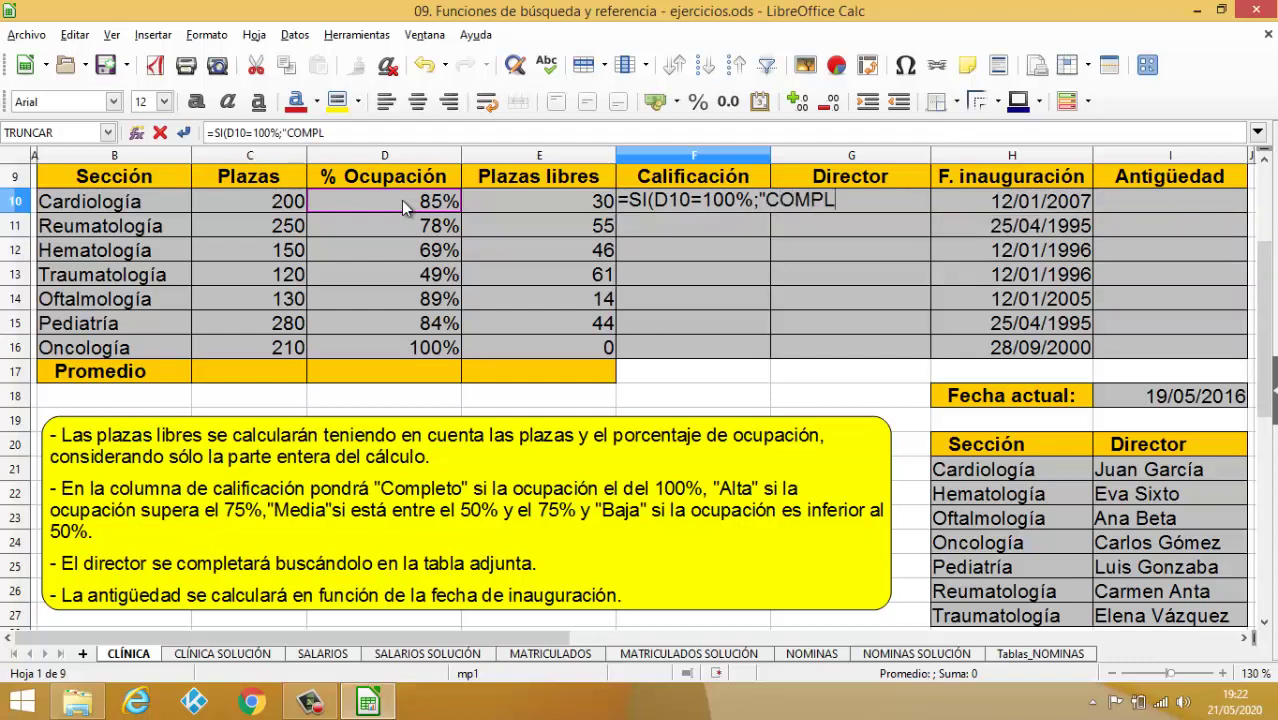
pyautogui.write('ETO"')
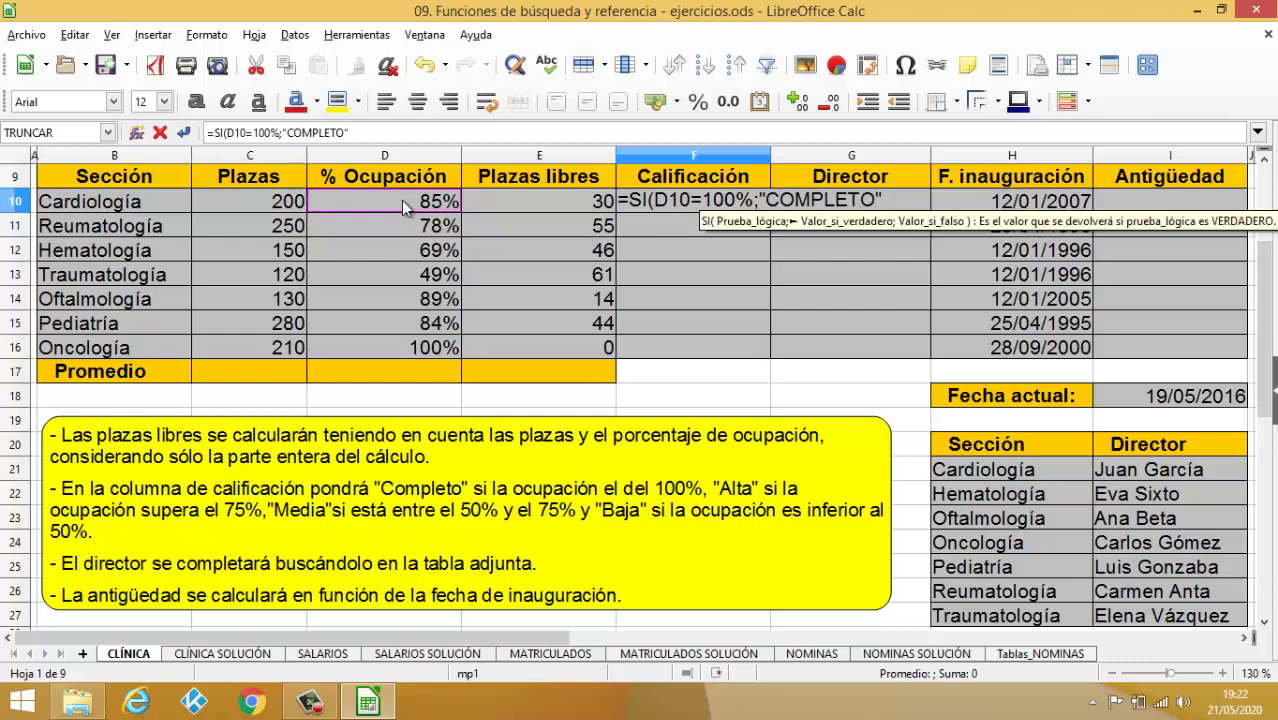
pyautogui.write(';')
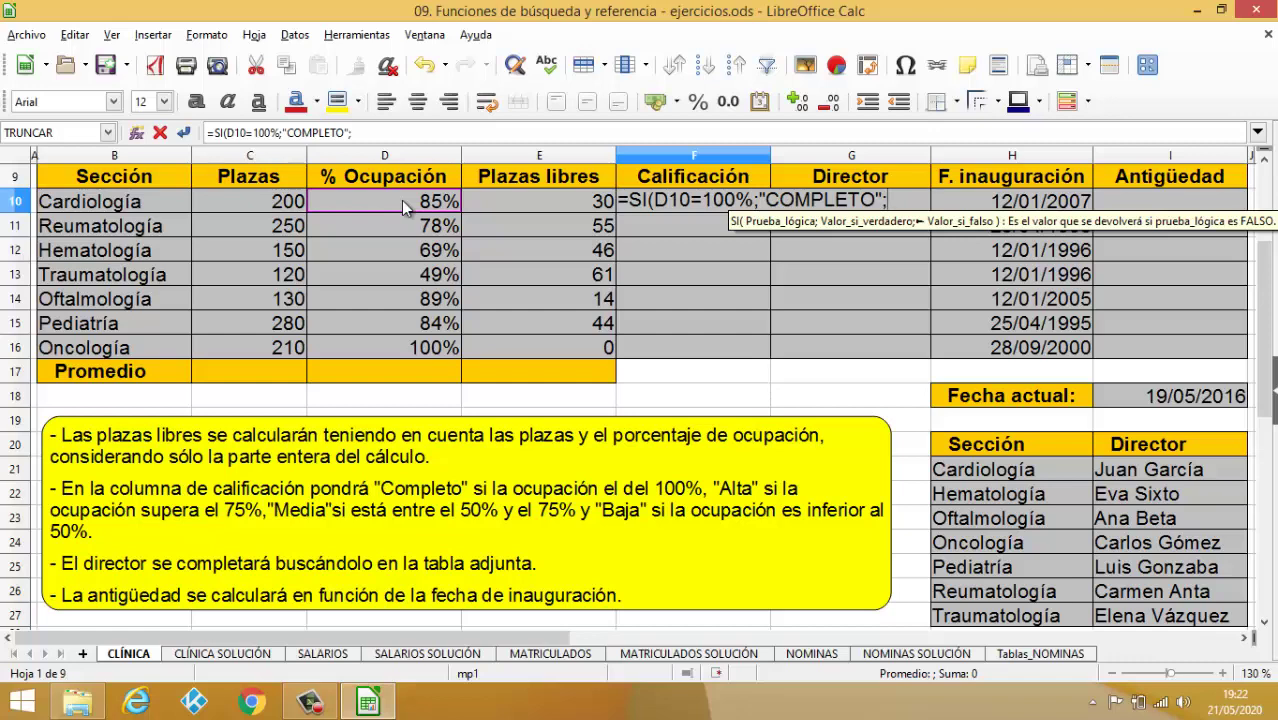
# Step: Nest a second SI in the F10 formula returning "ALTA" when D10>75%, and open a third SI as its false value
pyautogui.write('SI(')
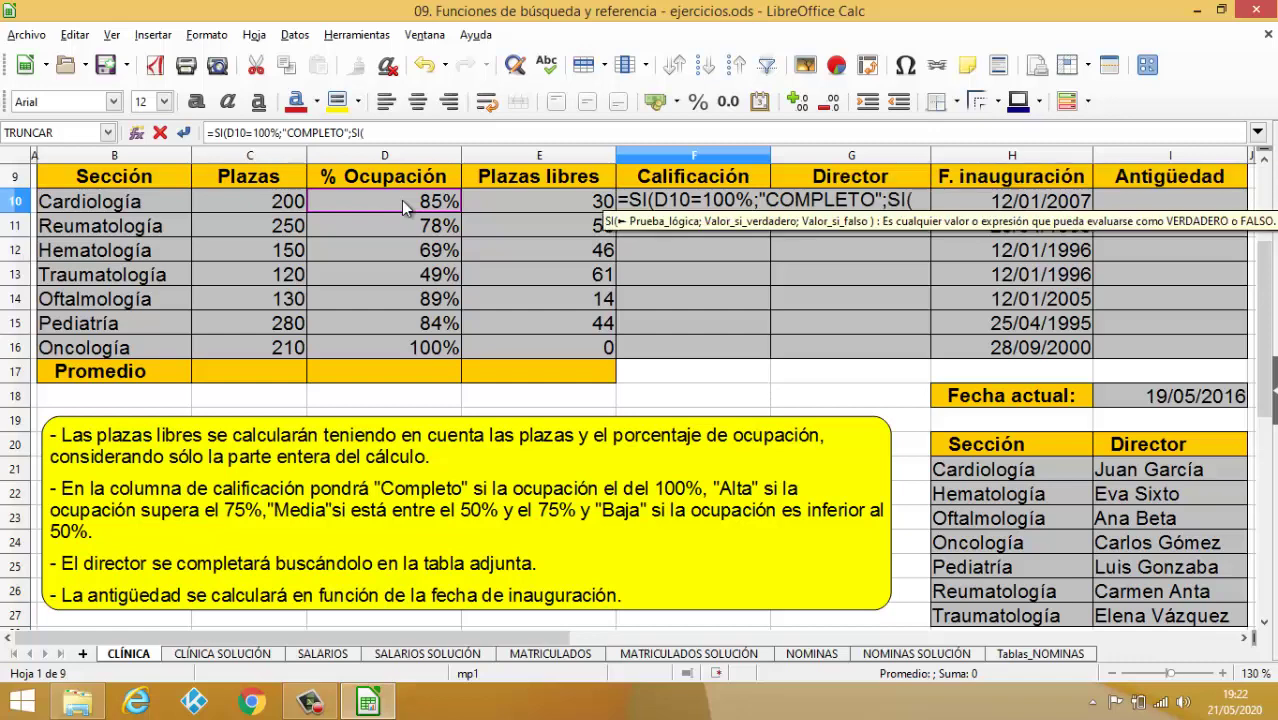
pyautogui.click(401, 200)
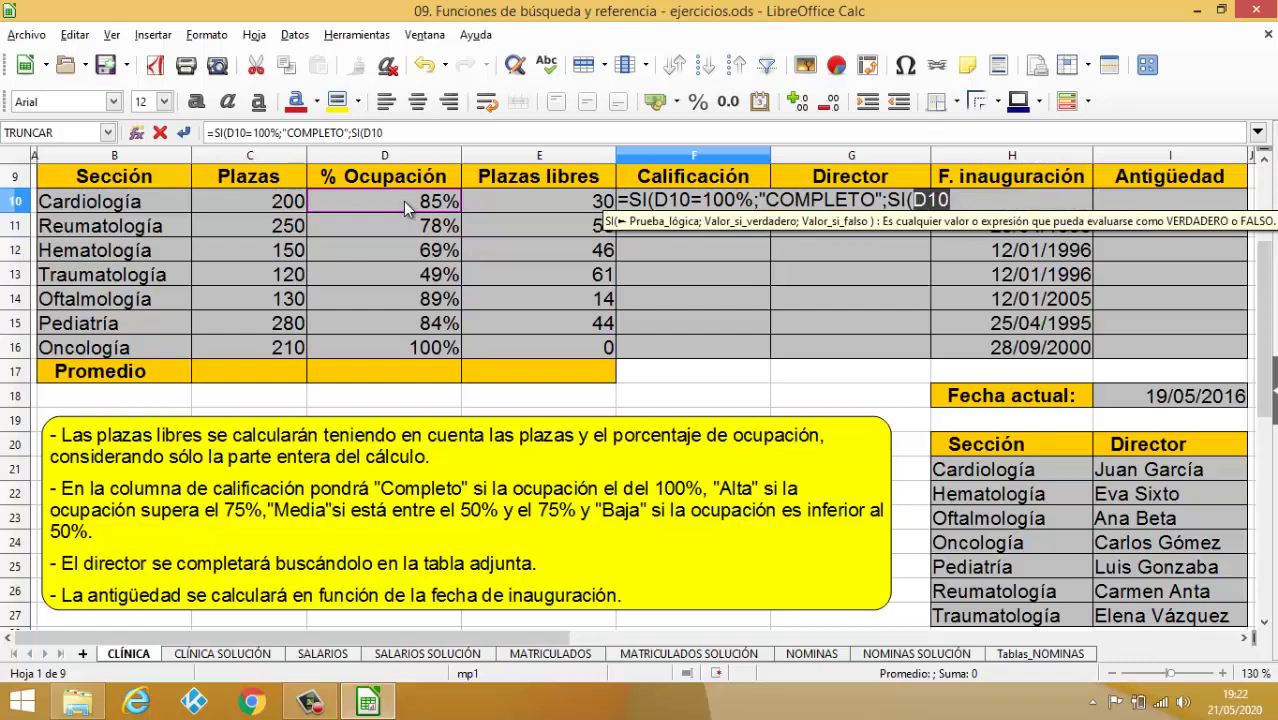
pyautogui.write('>')
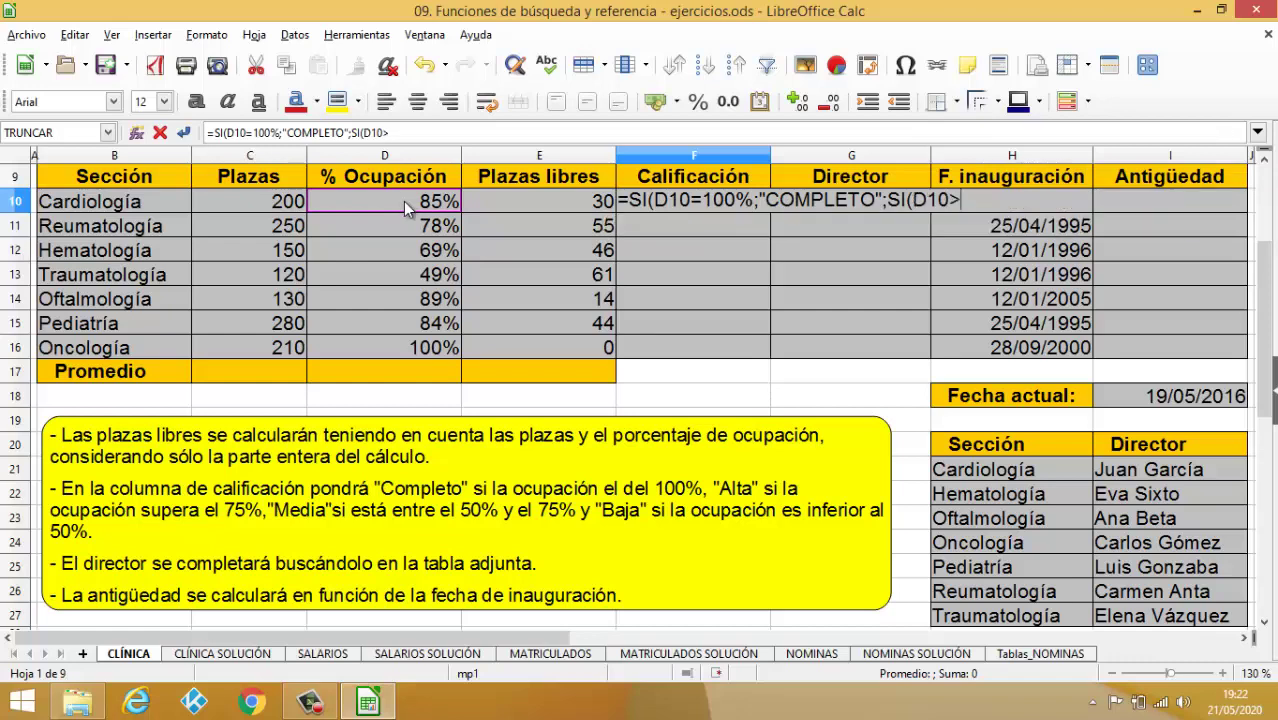
pyautogui.write('75%')
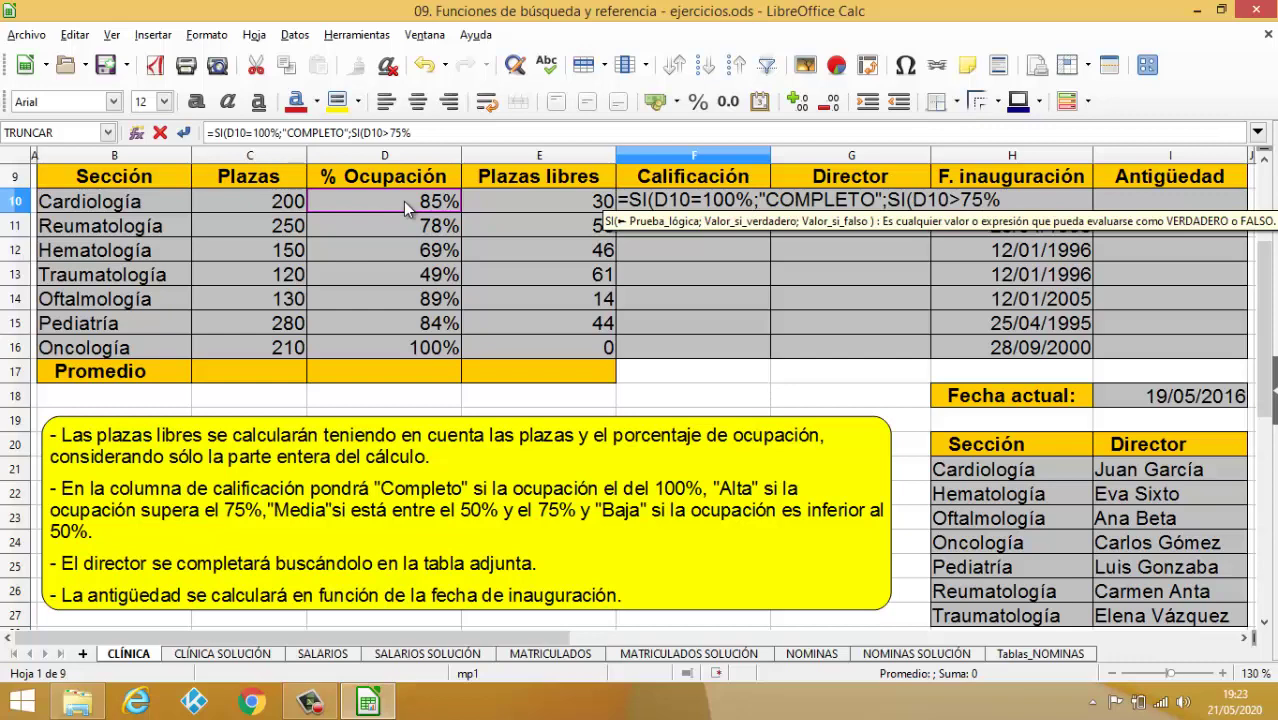
pyautogui.write(';')
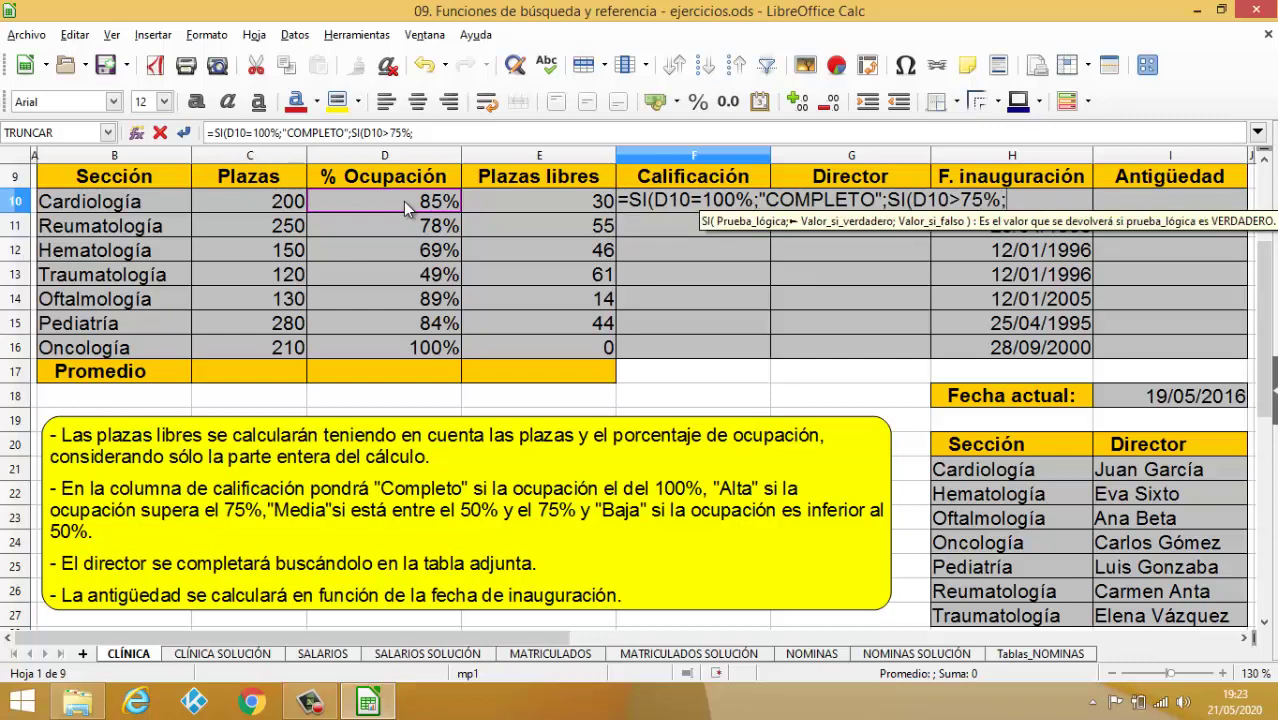
pyautogui.write('"')
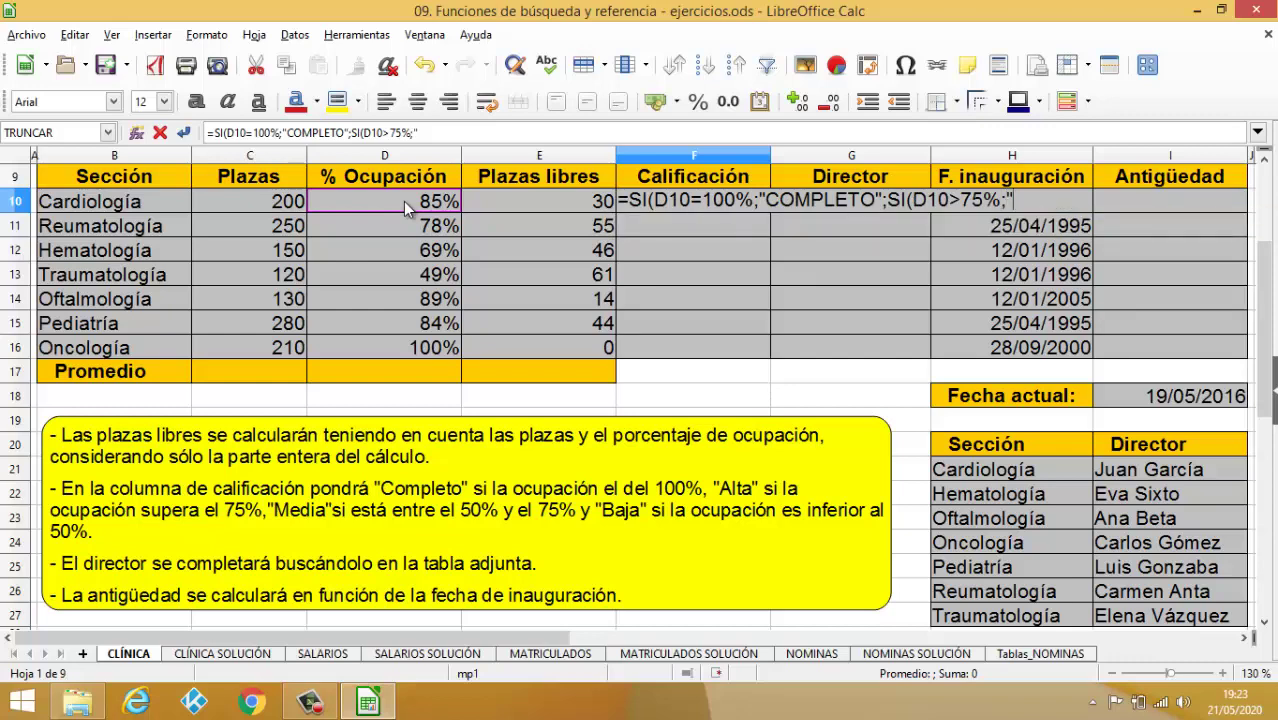
pyautogui.write('ALTA"')
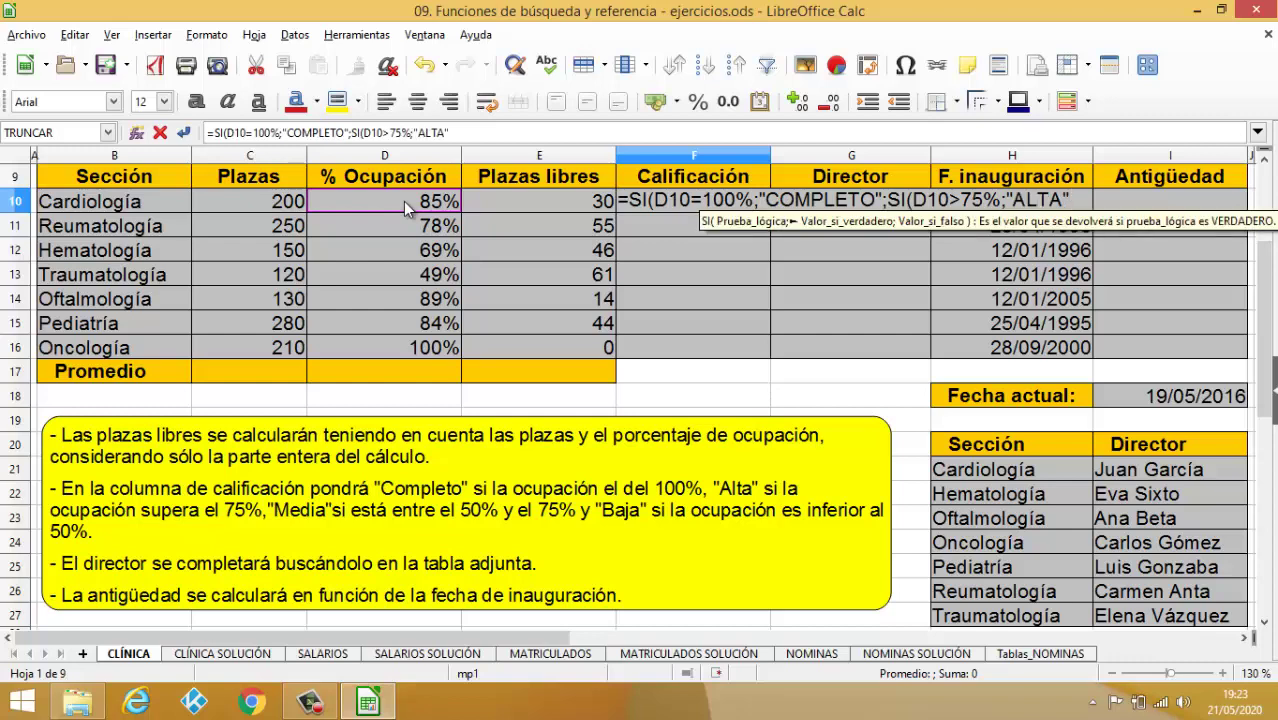
pyautogui.write(';')
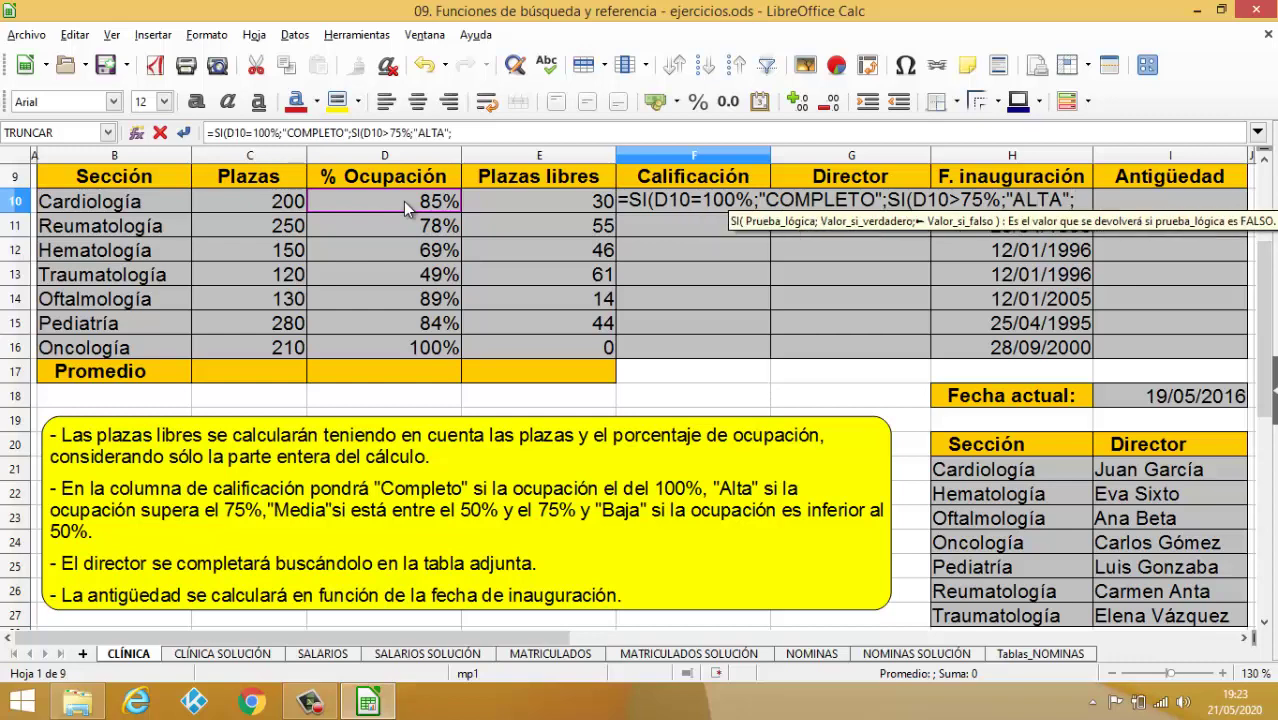
pyautogui.write('SI(')
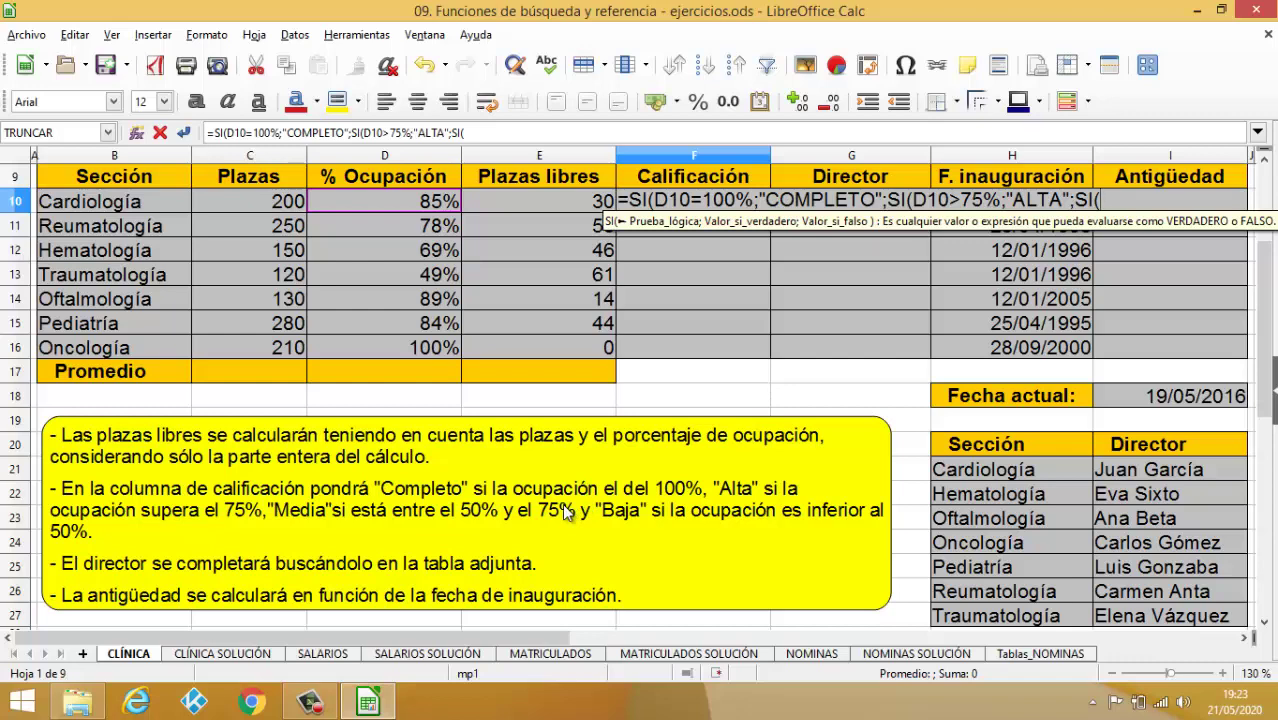
# Step: Try the condition Y(D10>=50%;D10<=75%) as the logical test of the third SI in F10
pyautogui.write('Y')
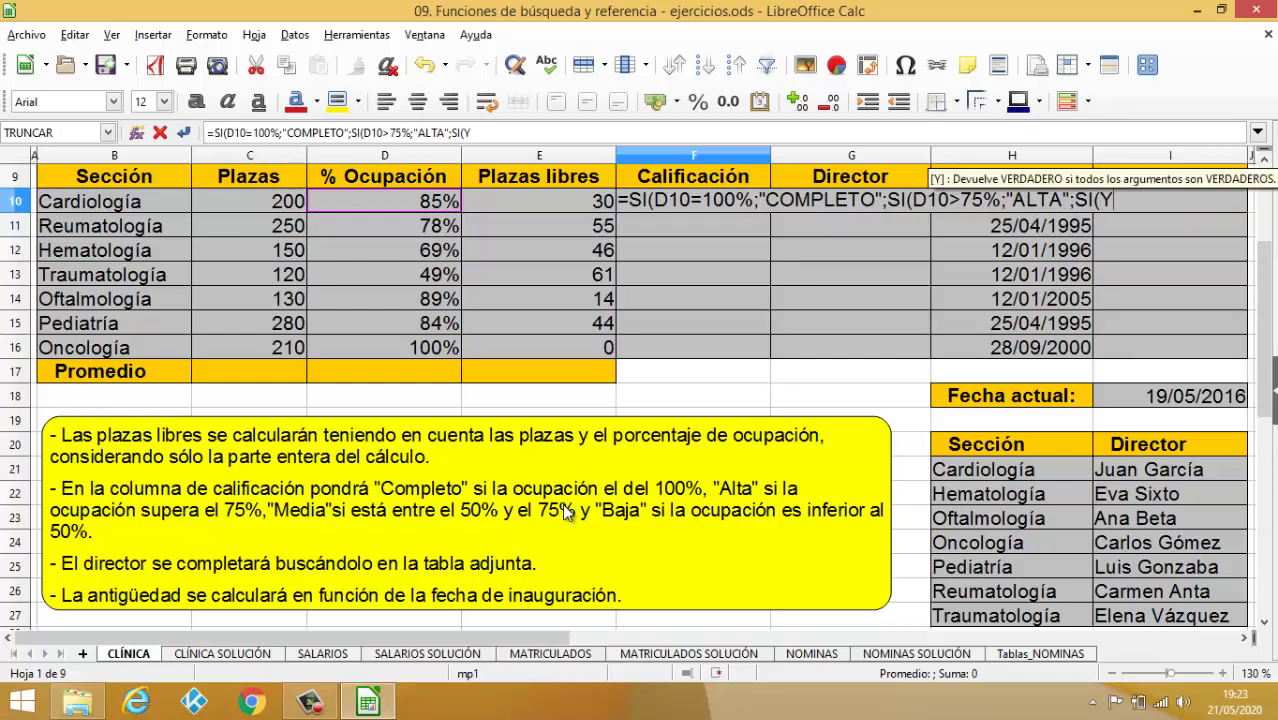
pyautogui.write('(')
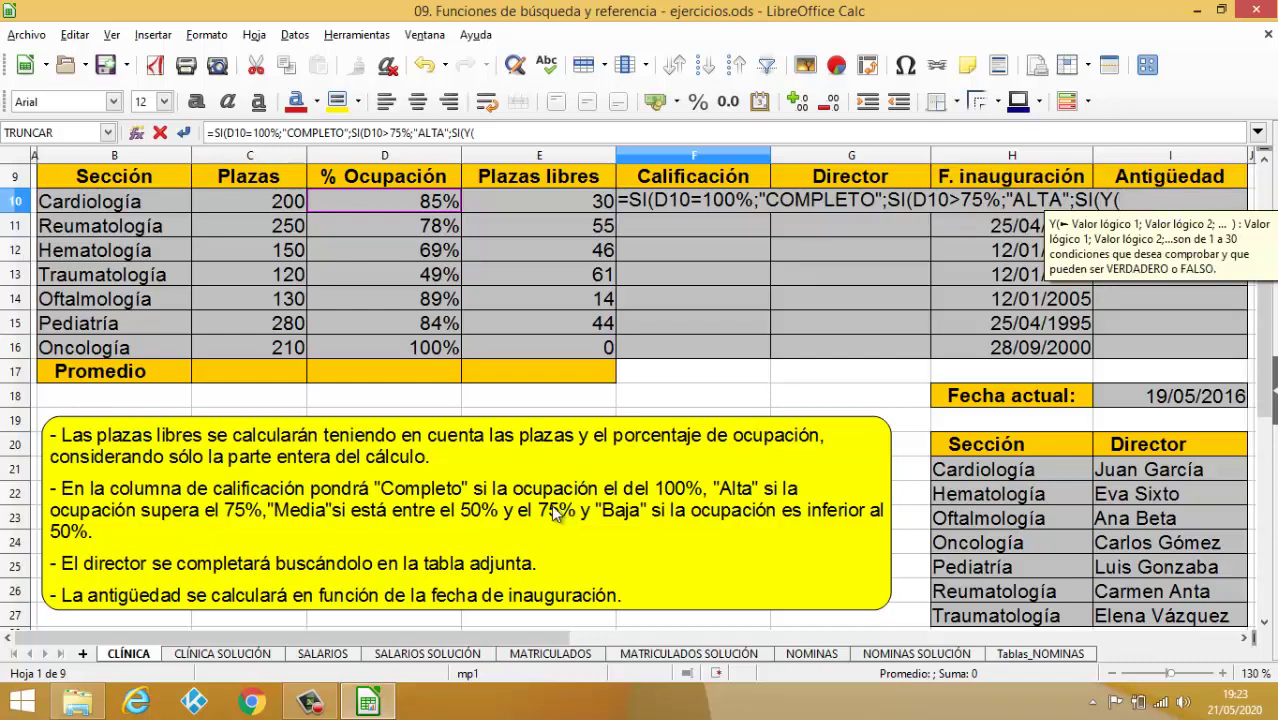
pyautogui.click(398, 201)
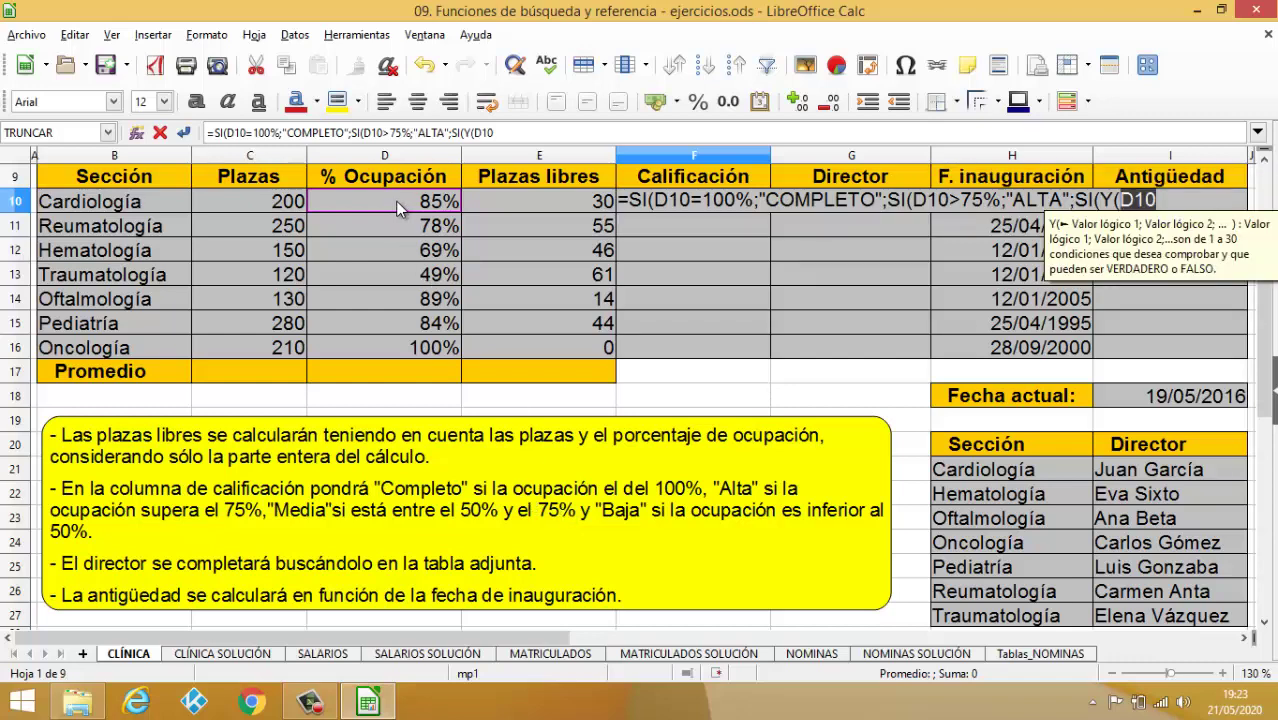
pyautogui.write('>')
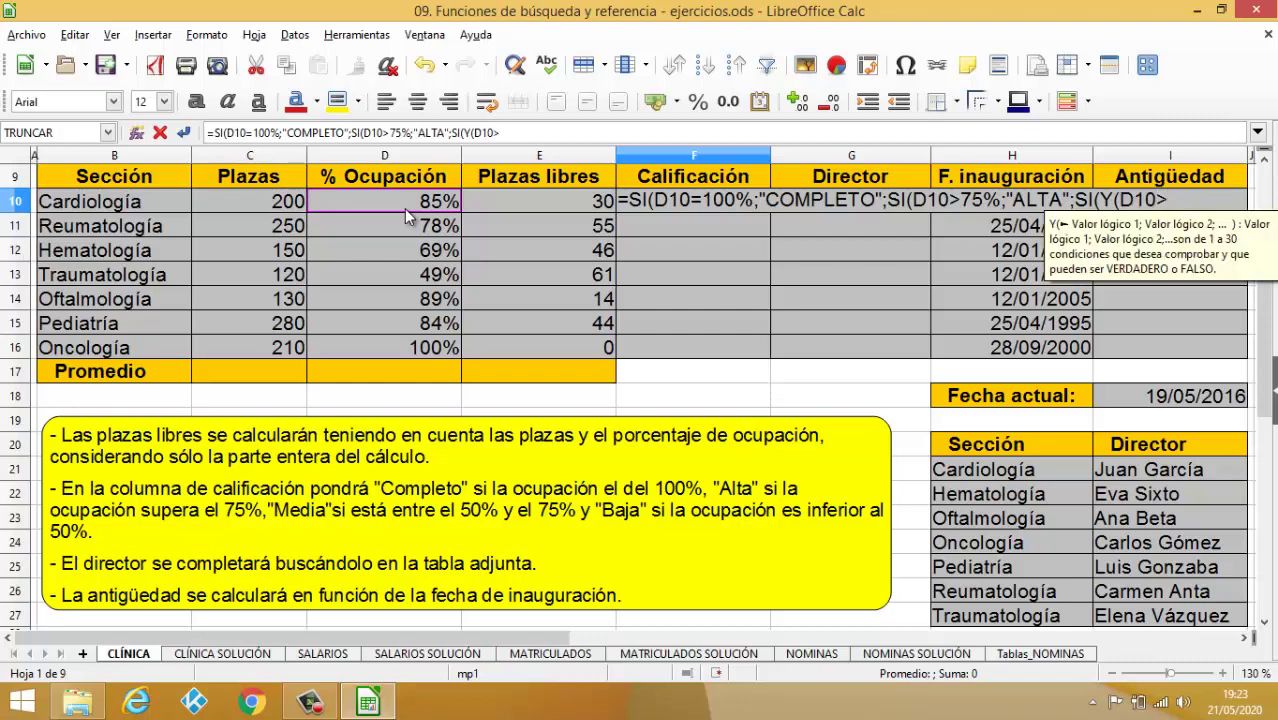
pyautogui.write('=50%;')
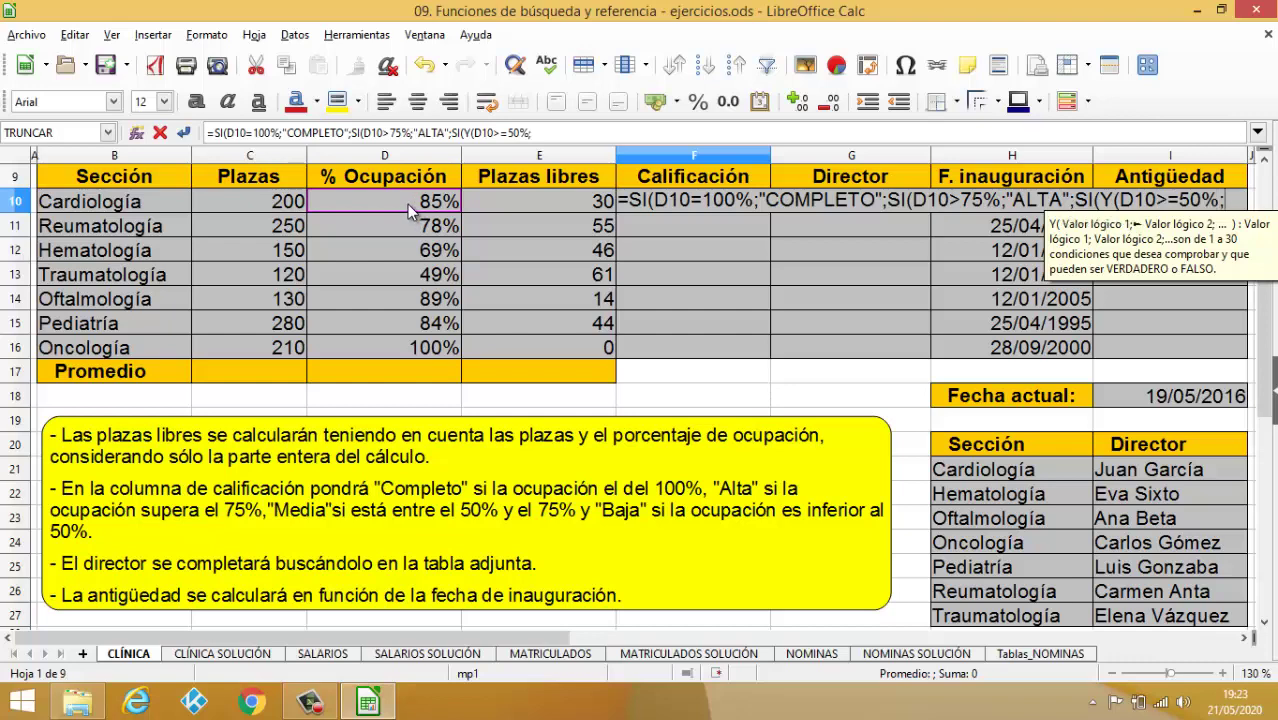
pyautogui.click(410, 207)
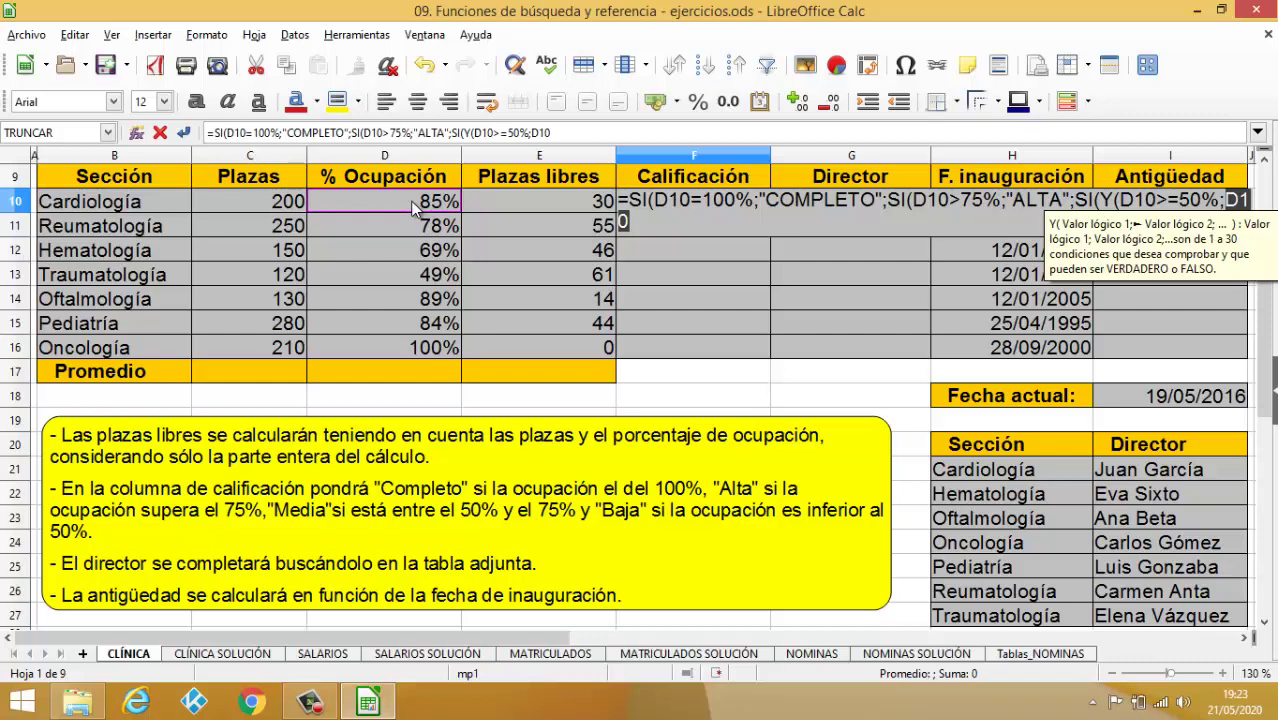
pyautogui.write('<')
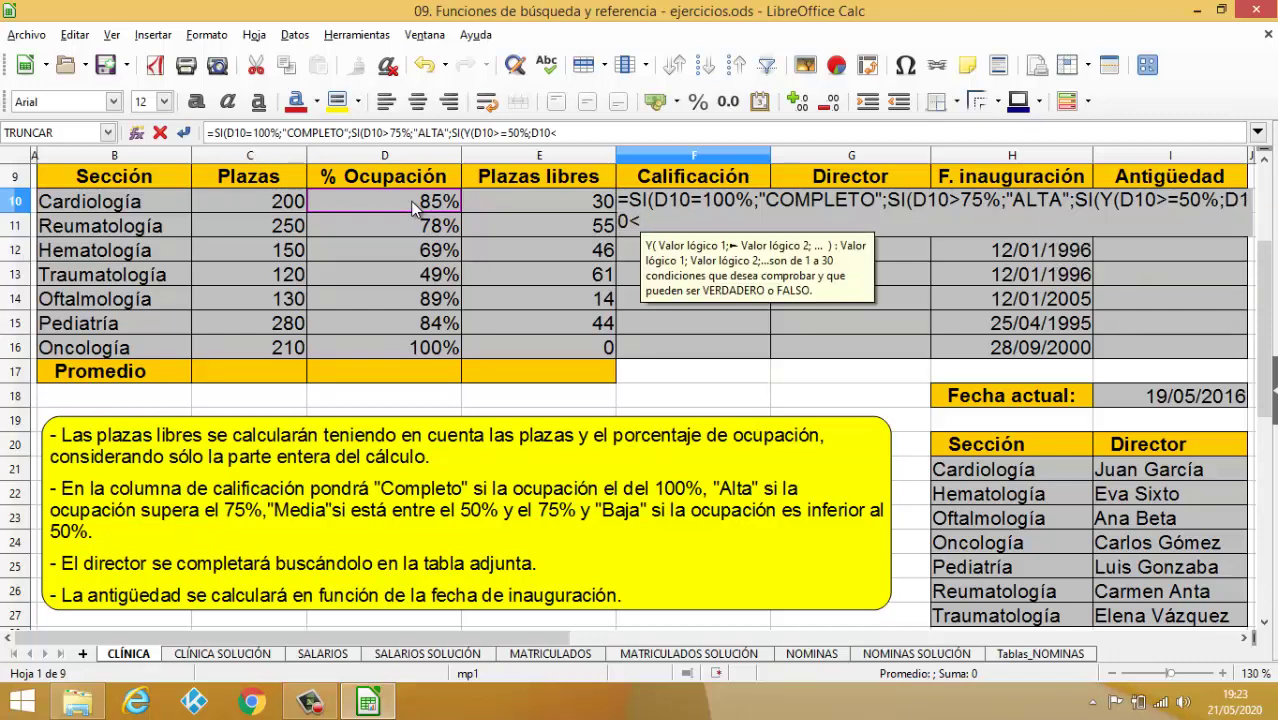
pyautogui.write('=75')
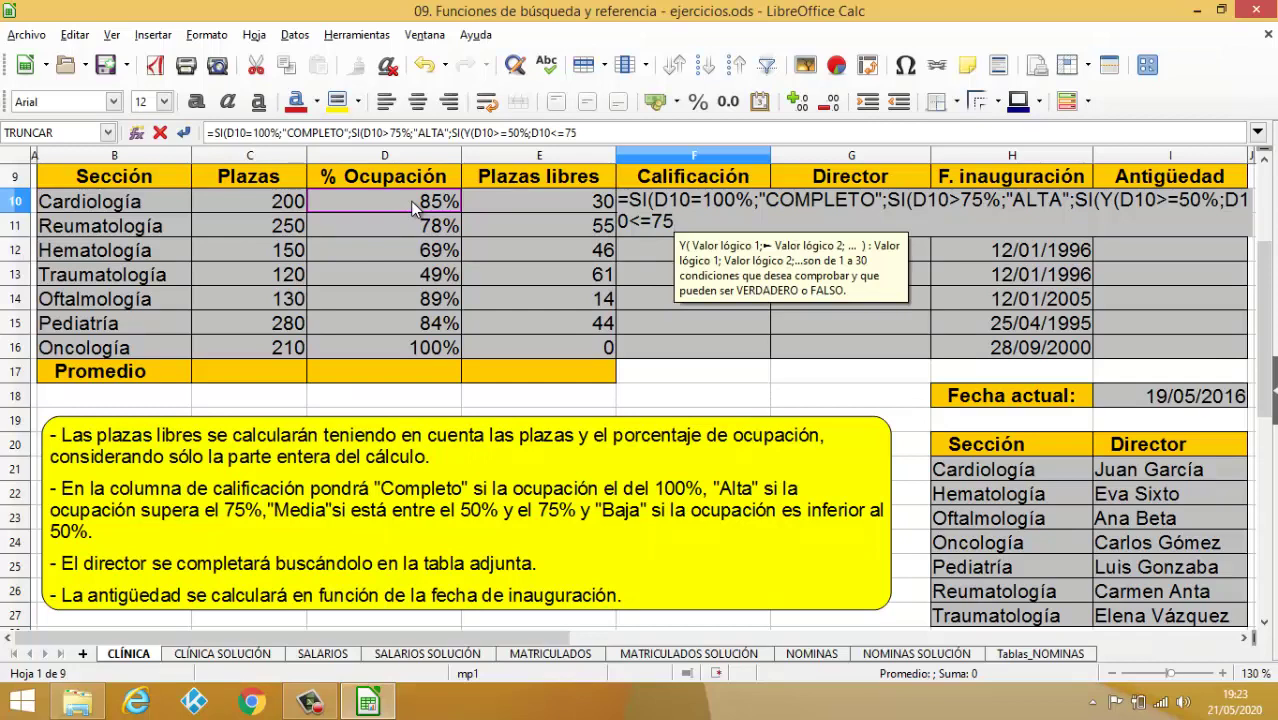
pyautogui.write('%)')
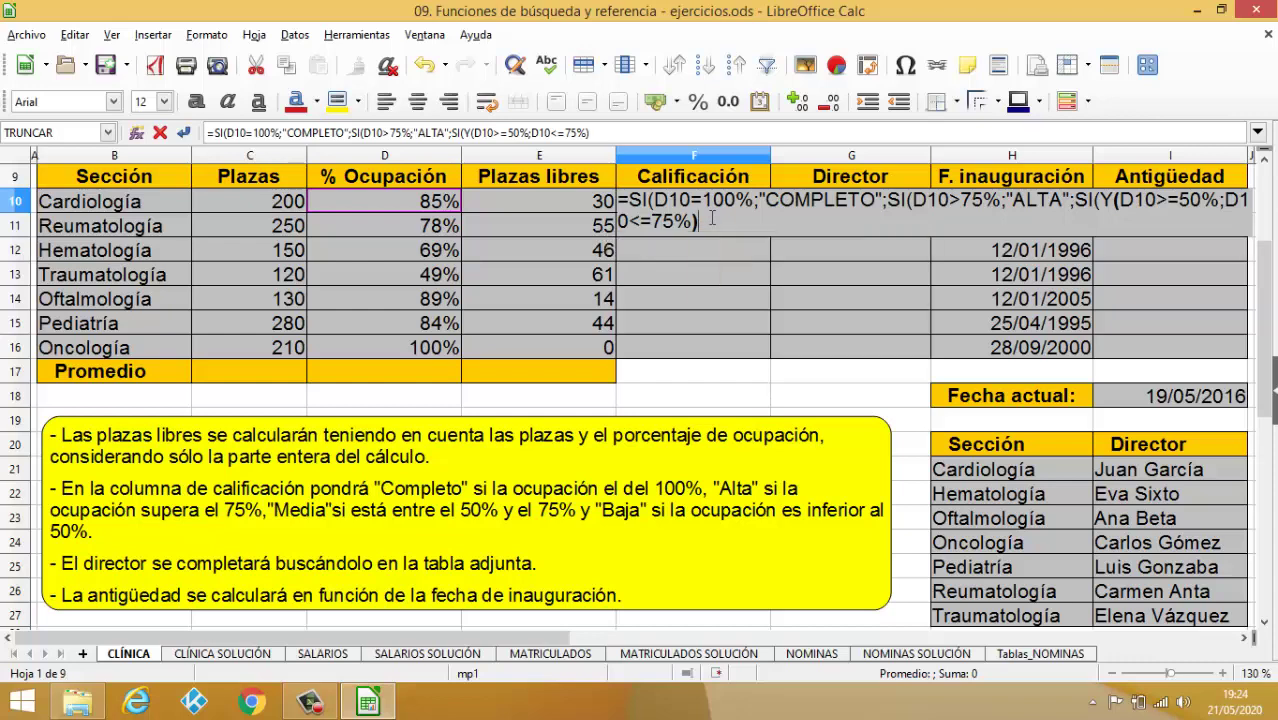
# Step: Delete the whole Y condition from the third SI, leaving its logical test empty
pyautogui.press('BackSpace')
pyautogui.press('BackSpace')
pyautogui.press('BackSpace')
pyautogui.press('BackSpace')
pyautogui.press('BackSpace')
pyautogui.press('BackSpace')
pyautogui.press('BackSpace')
pyautogui.press('BackSpace')
pyautogui.press('BackSpace')
pyautogui.press('BackSpace')
pyautogui.press('BackSpace')
pyautogui.press('BackSpace')
pyautogui.press('BackSpace')
pyautogui.press('BackSpace')
pyautogui.press('BackSpace')
pyautogui.press('BackSpace')
pyautogui.press('BackSpace')
pyautogui.press('BackSpace')
pyautogui.press('BackSpace')
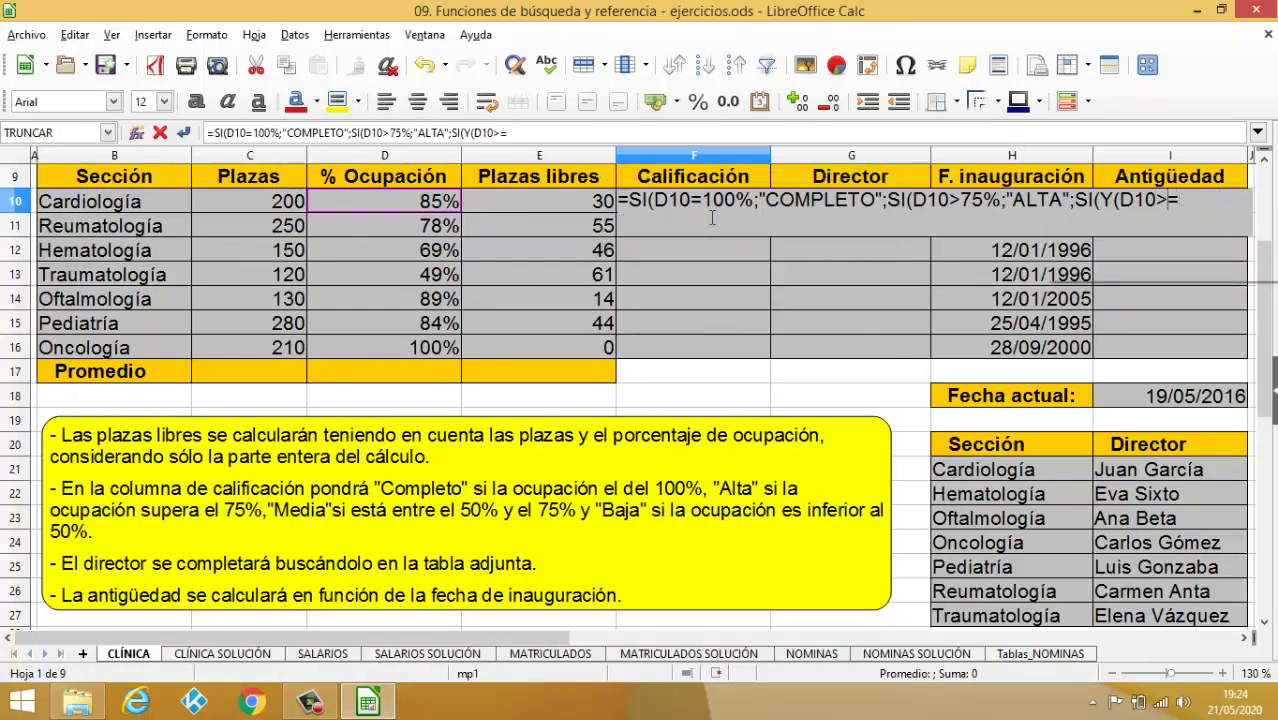
pyautogui.press('BackSpace')
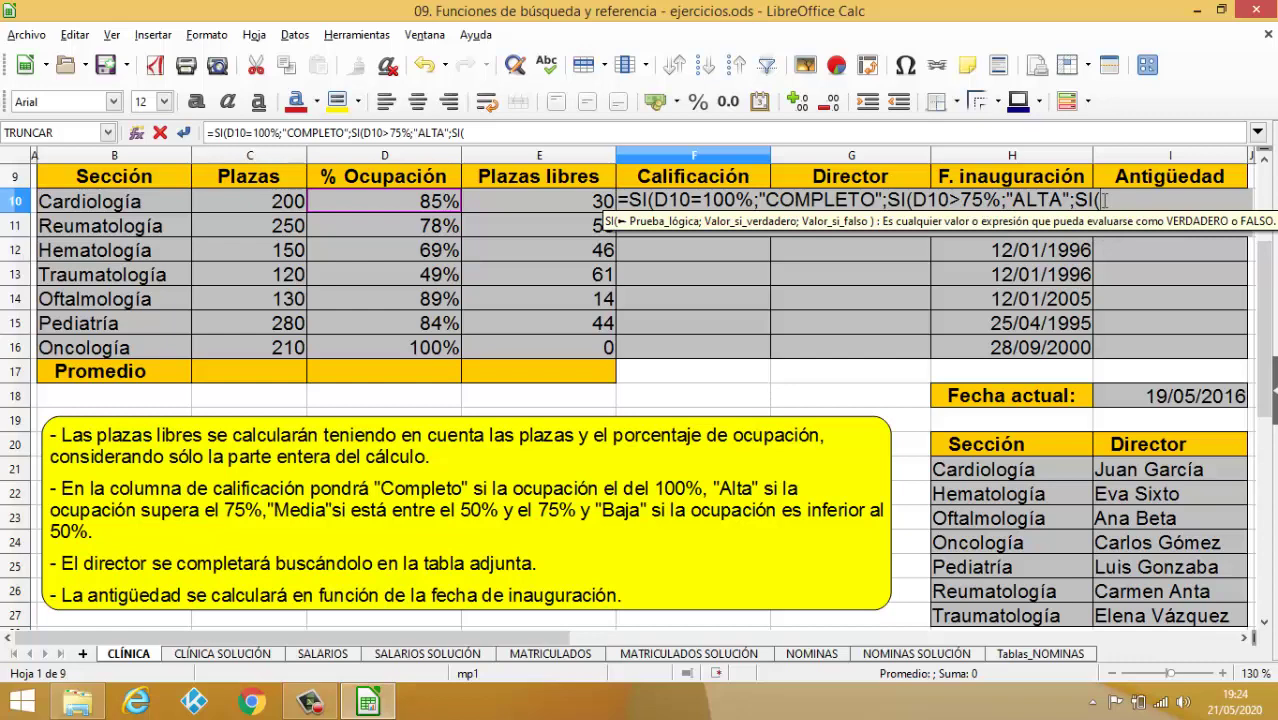
# Step: Complete the third SI in F10 to return "MEDIA" when D10>=50% and "BAJA" otherwise, closing all three SI functions
pyautogui.click(413, 208)
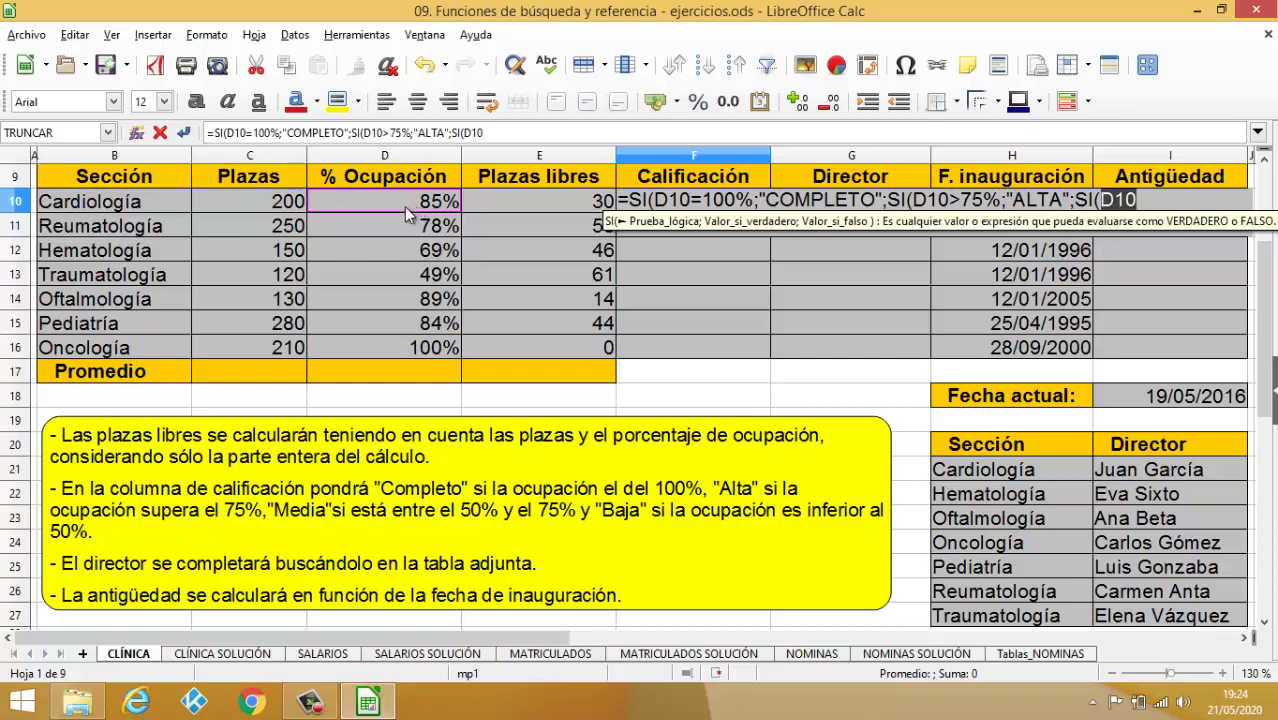
pyautogui.write('>=50%')
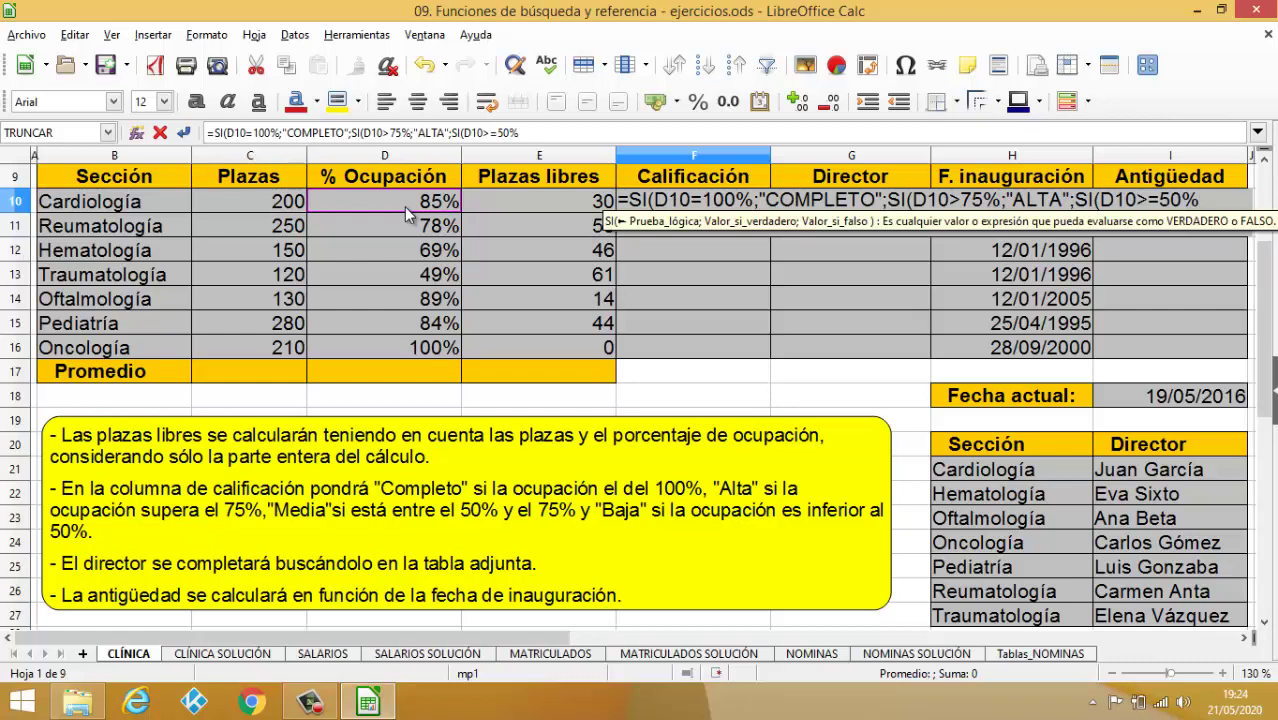
pyautogui.write(';')
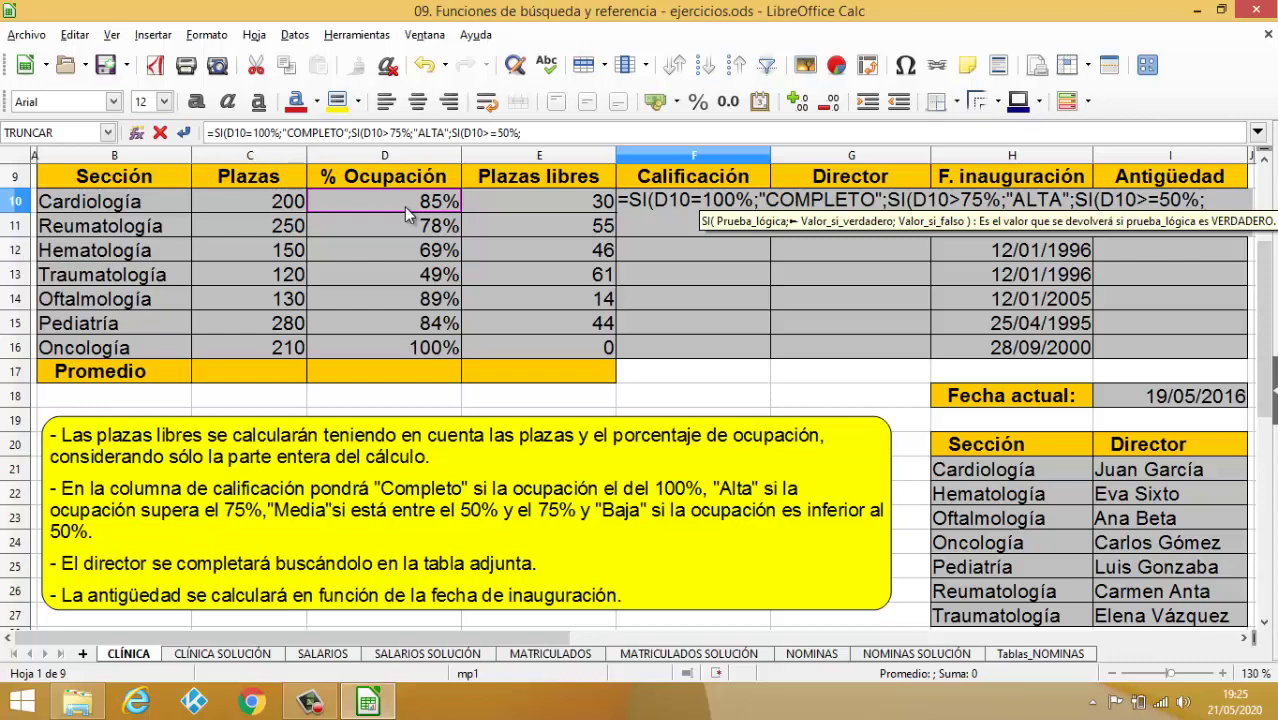
pyautogui.write('"MEDI')
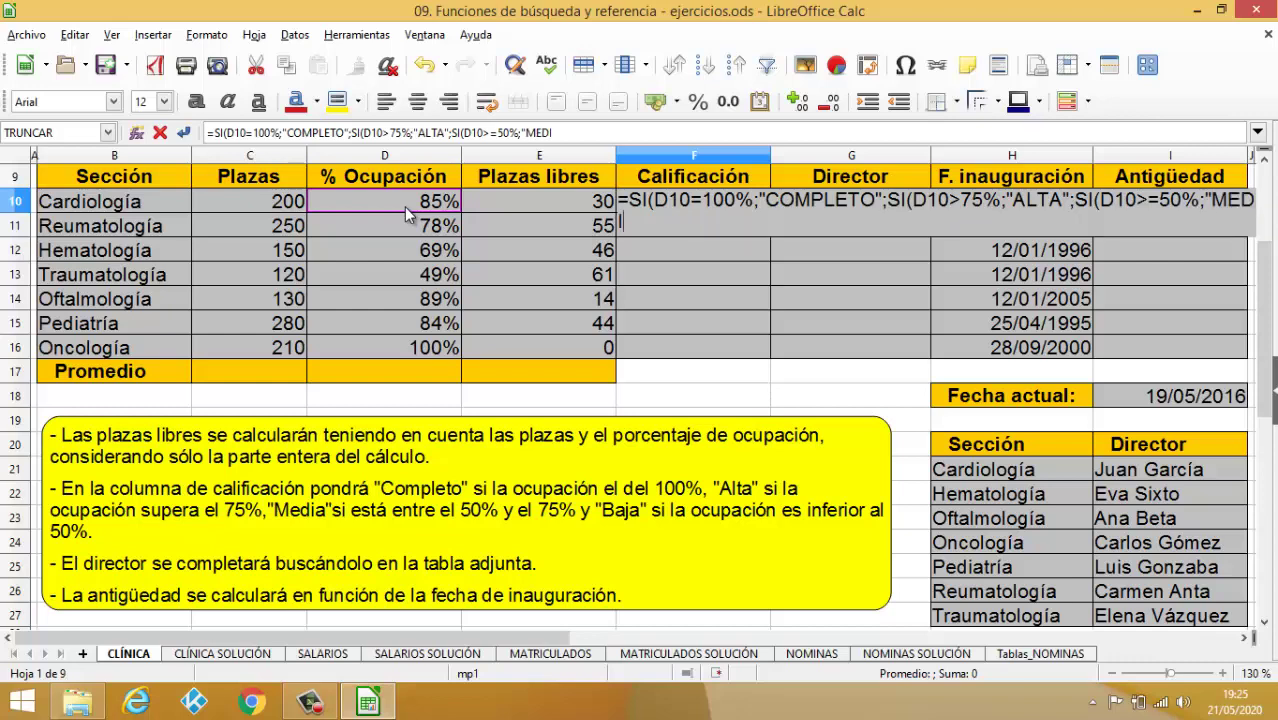
pyautogui.write('A"')
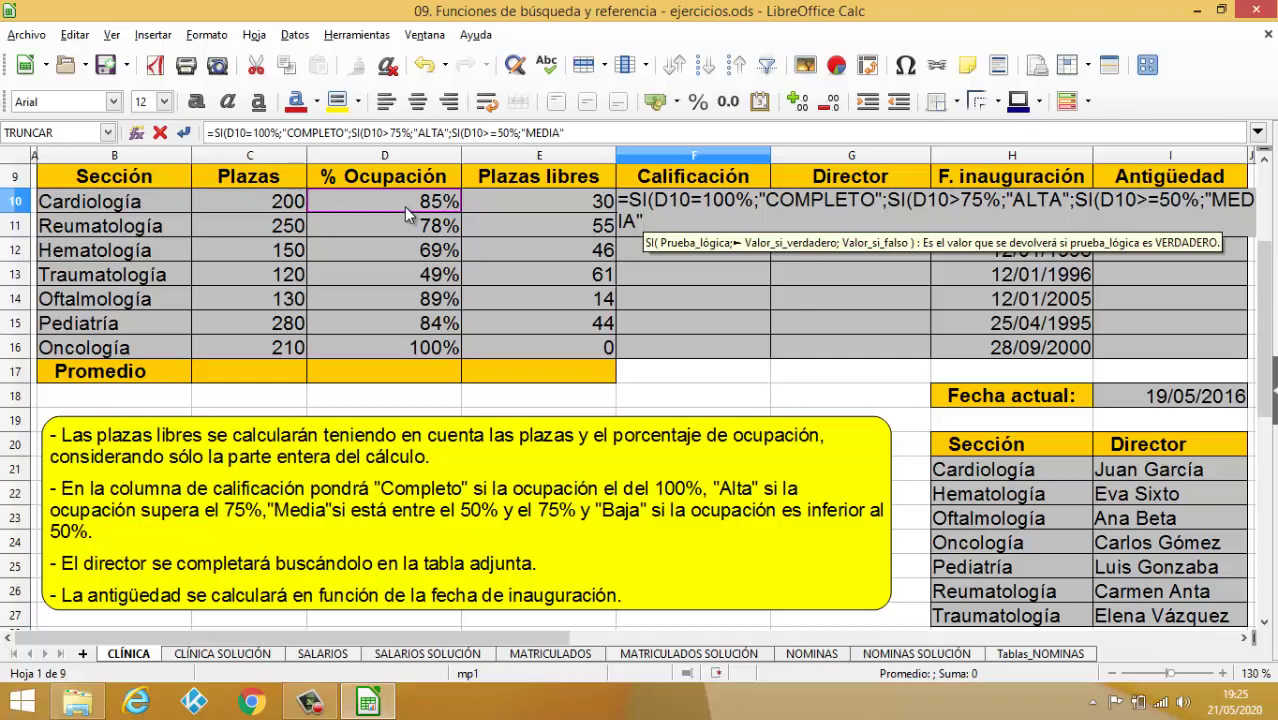
pyautogui.write(';')
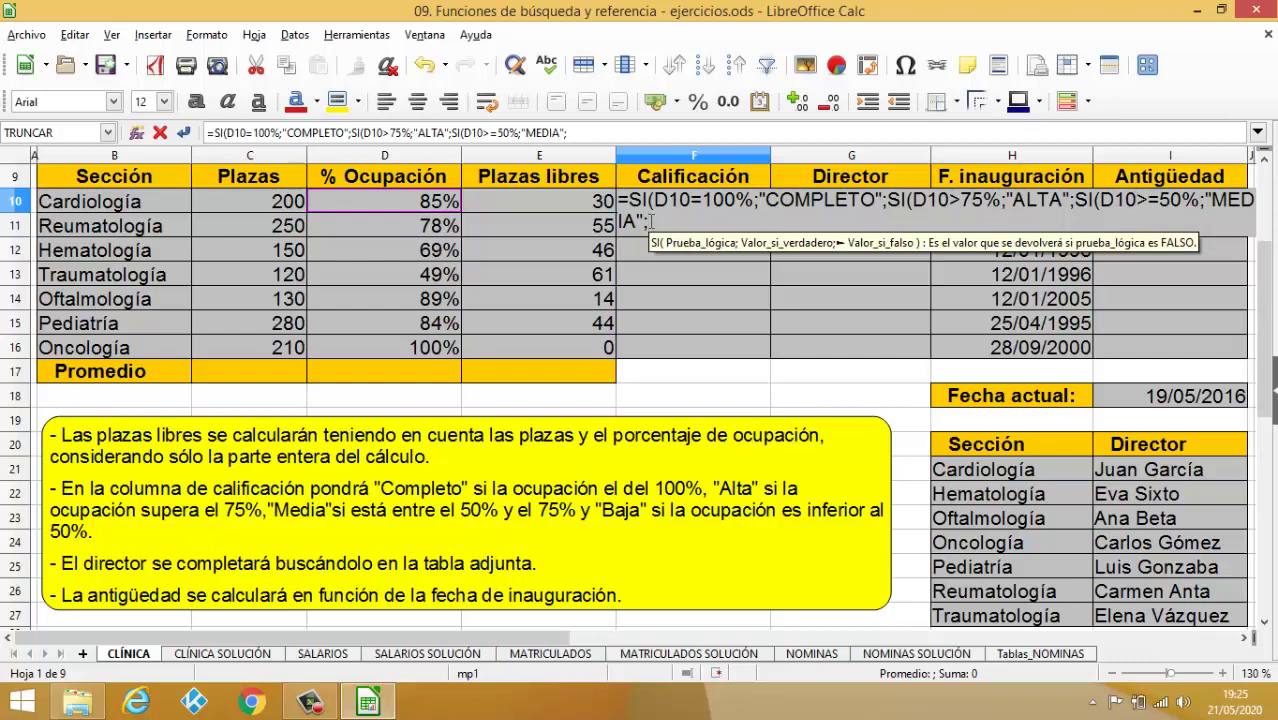
pyautogui.write('"BAJA"')
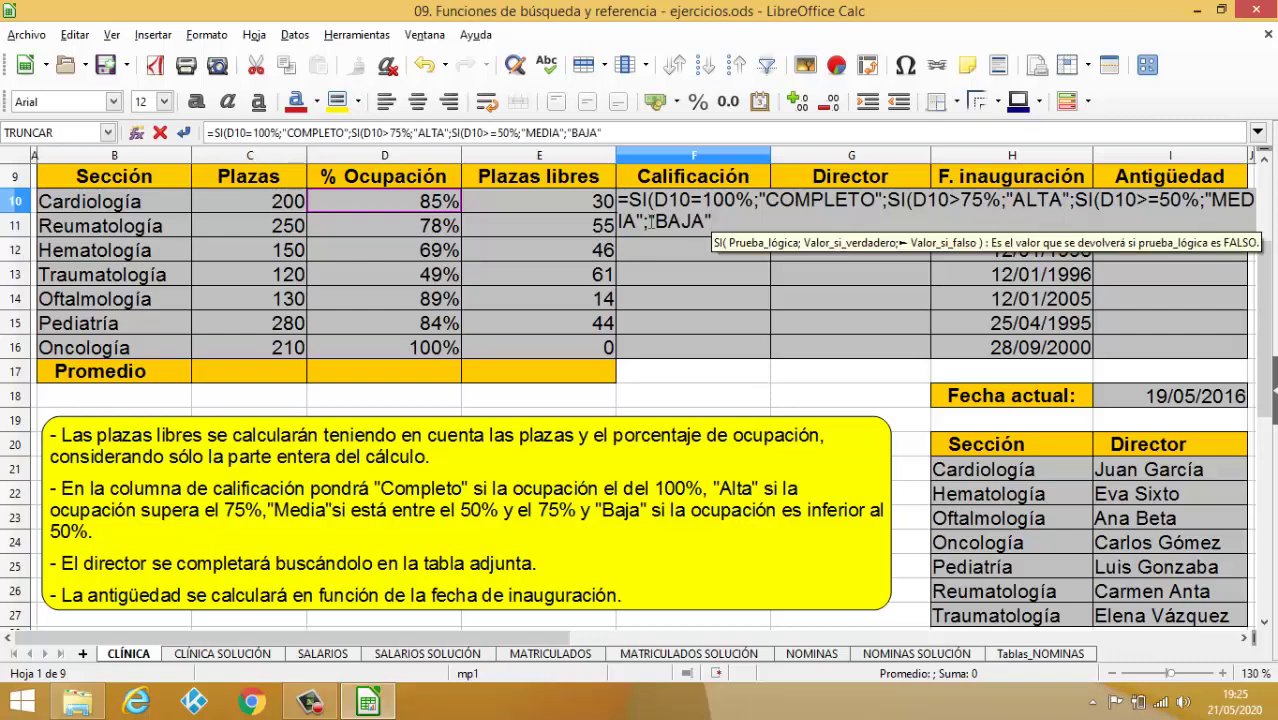
pyautogui.write('))')
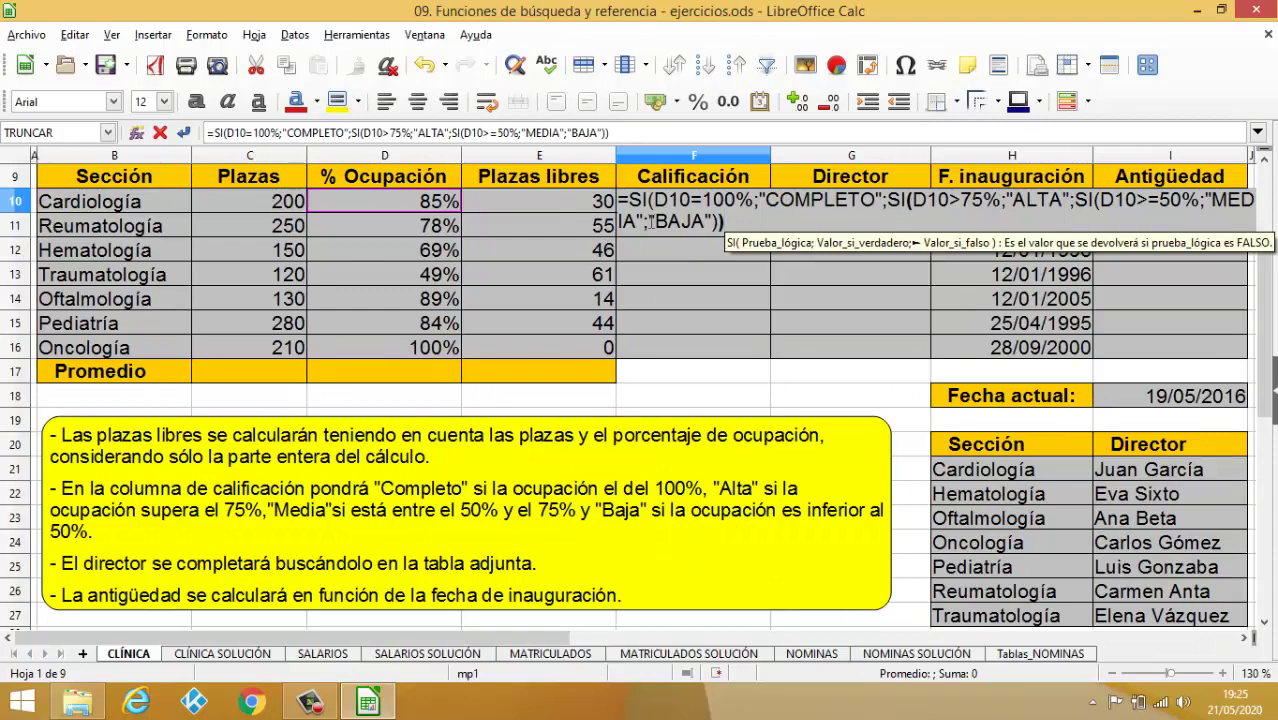
pyautogui.write(')')
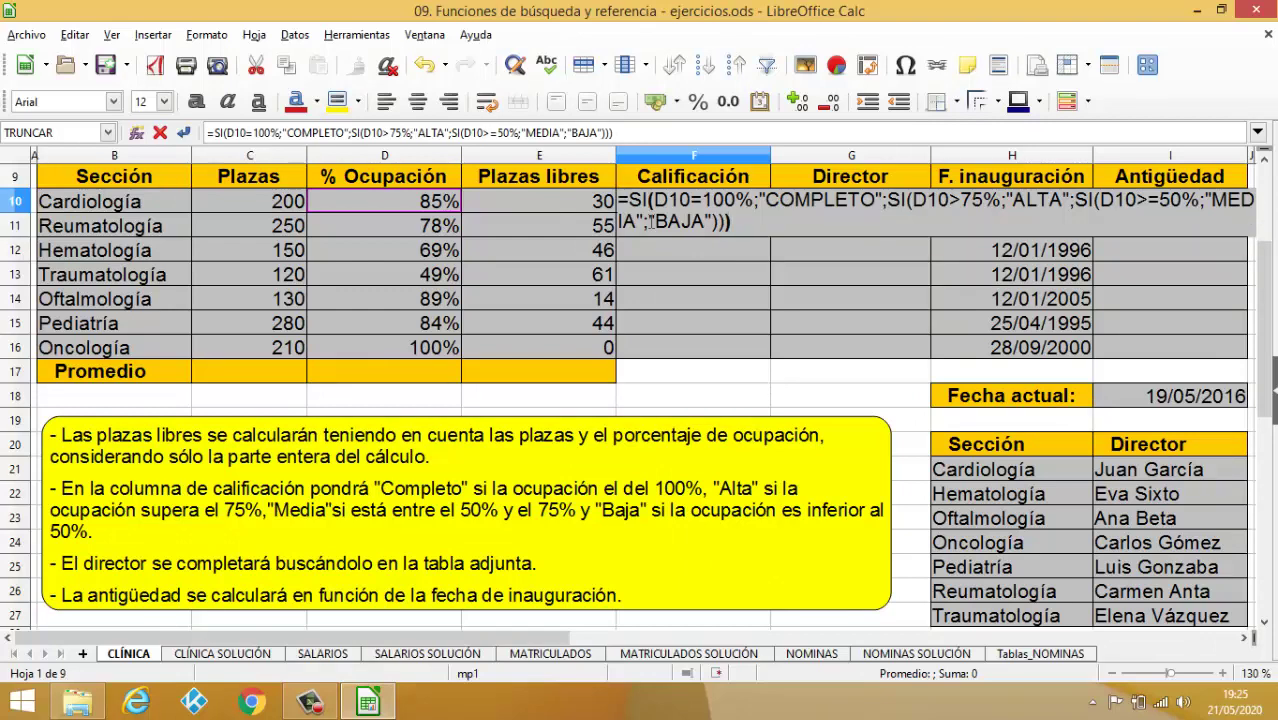
pyautogui.press('Return')
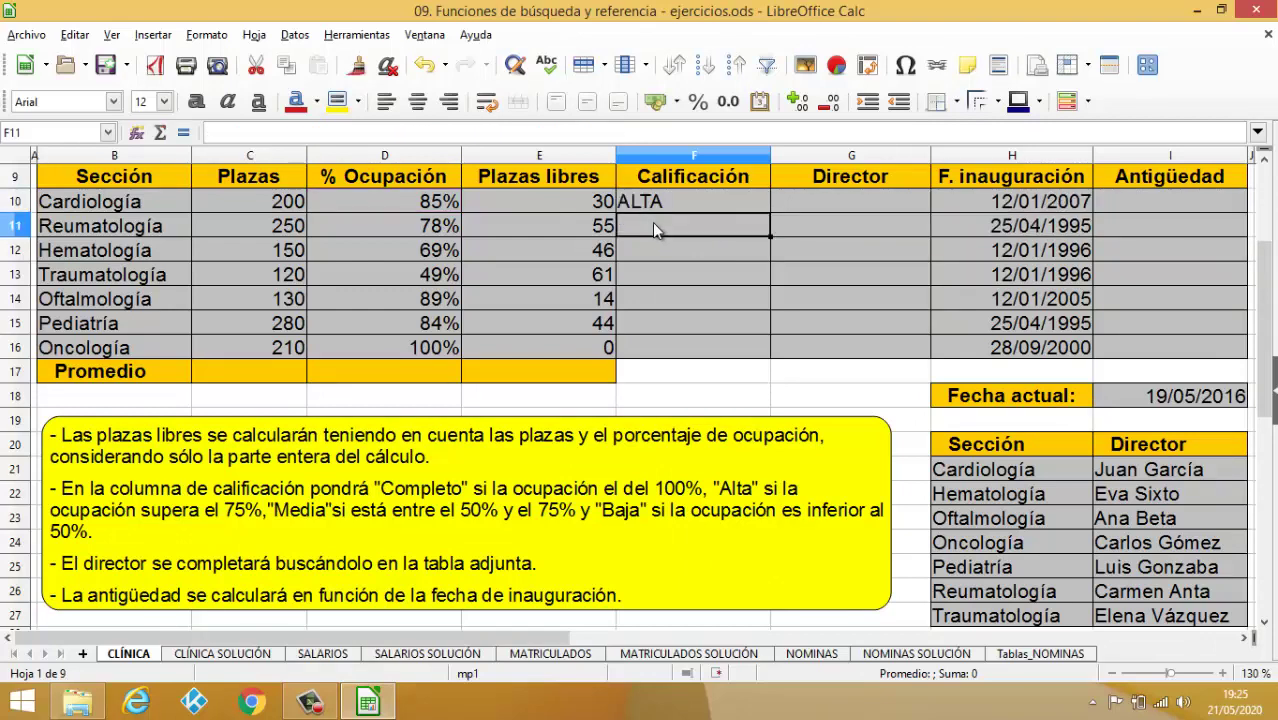
# Step: Fill the rating formula from F10 down through F16 in the Calificación column and save the spreadsheet
pyautogui.click(672, 205)
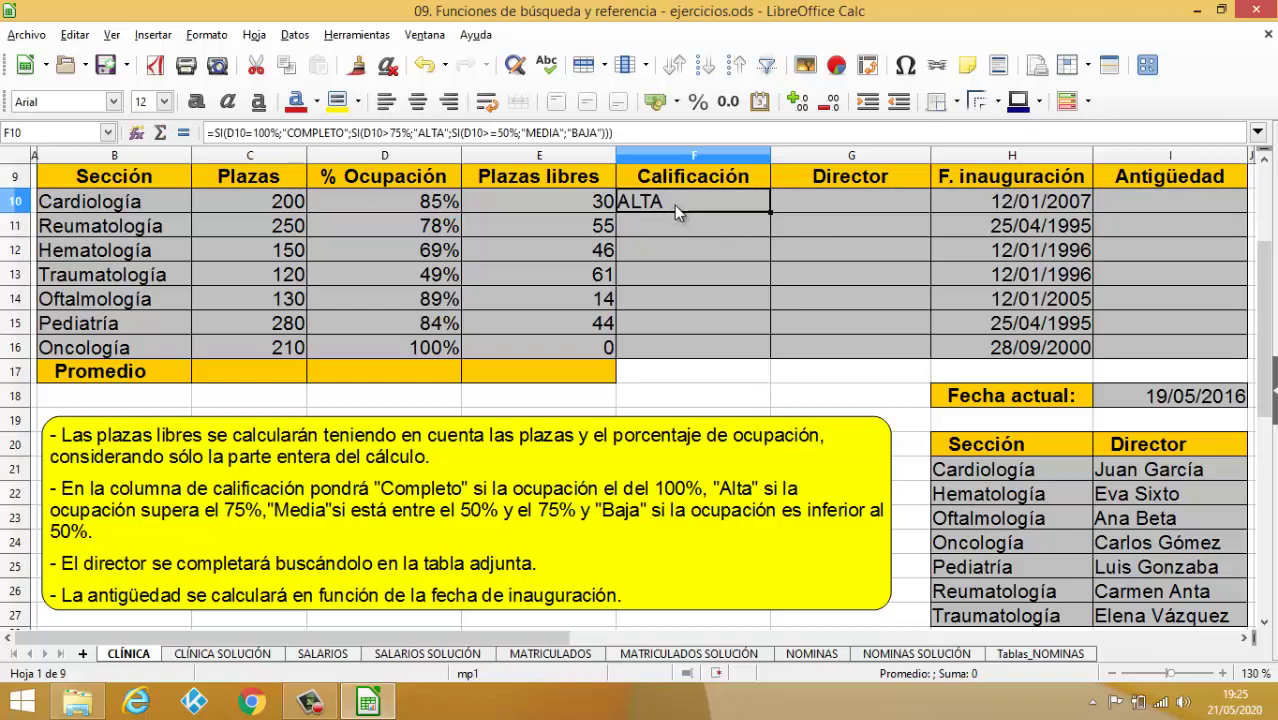
pyautogui.doubleClick(770, 210)
pyautogui.hotkey('ctrl', 's')
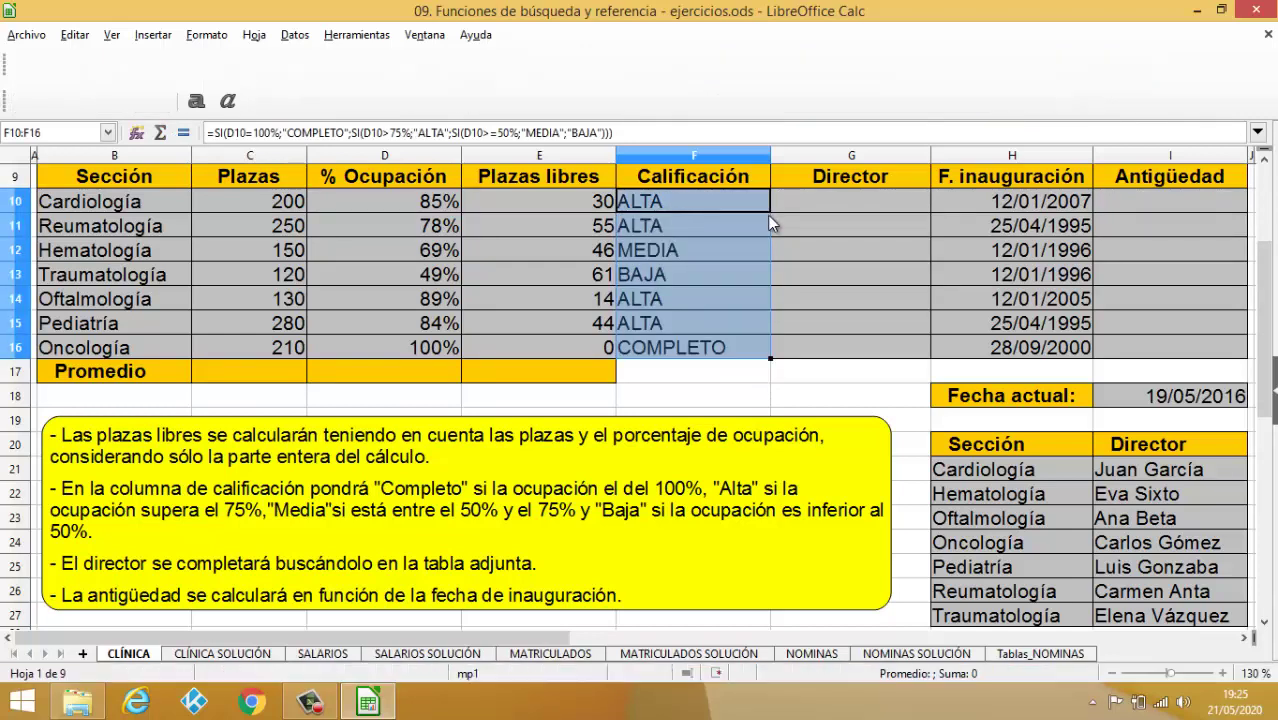
# Step: Begin a BUSCARV formula in G10 with B10 as the search criterion and $H$21:$I$27 as the absolute lookup range
pyautogui.click(806, 212)
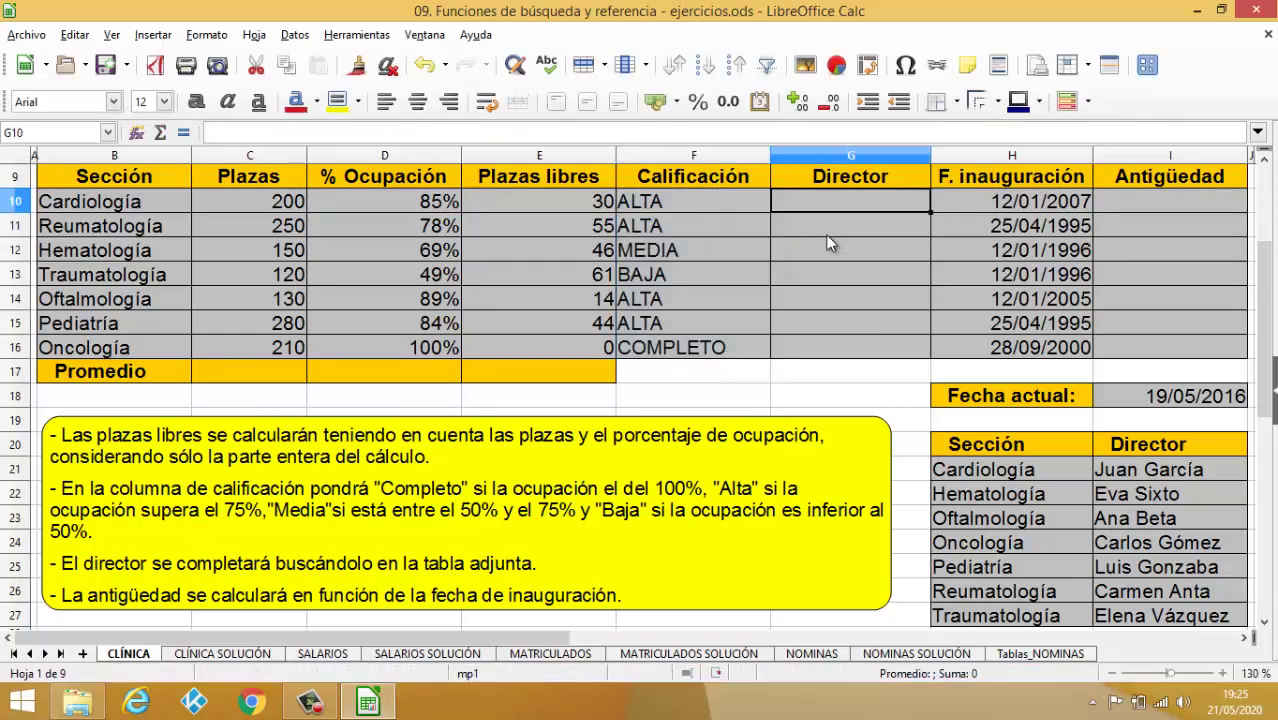
pyautogui.write('=BUS')
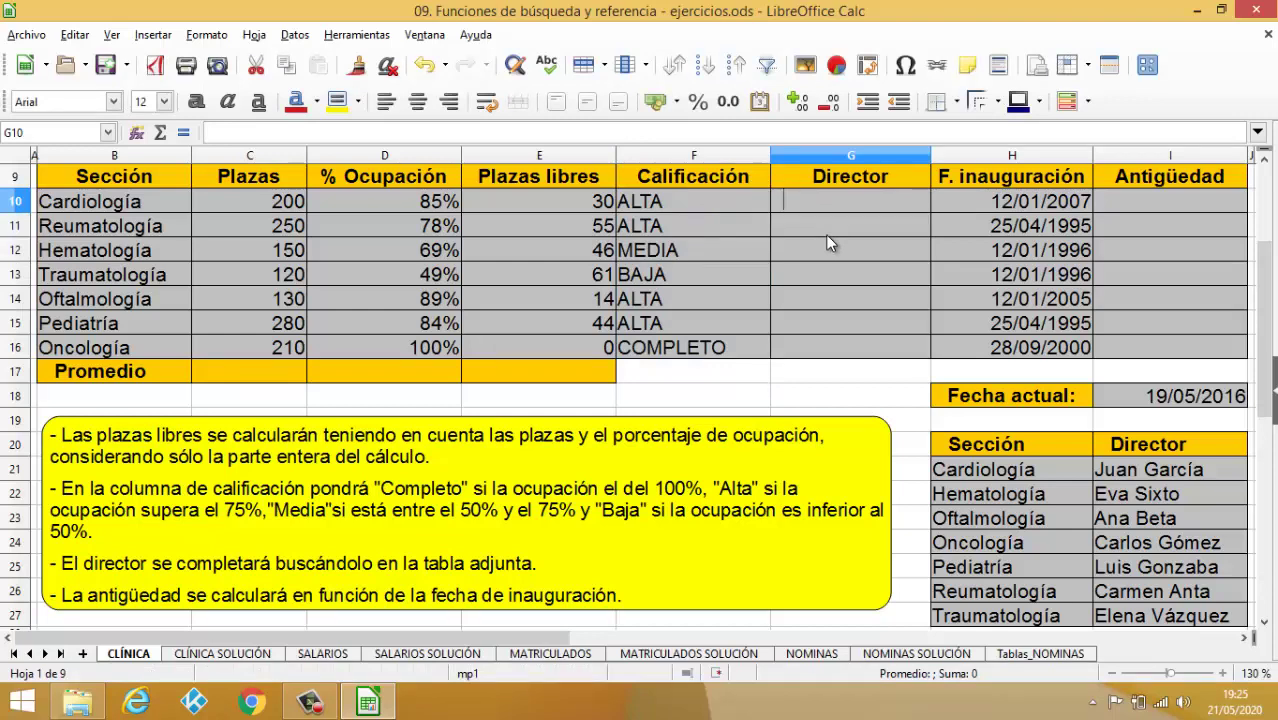
pyautogui.write('CAR')
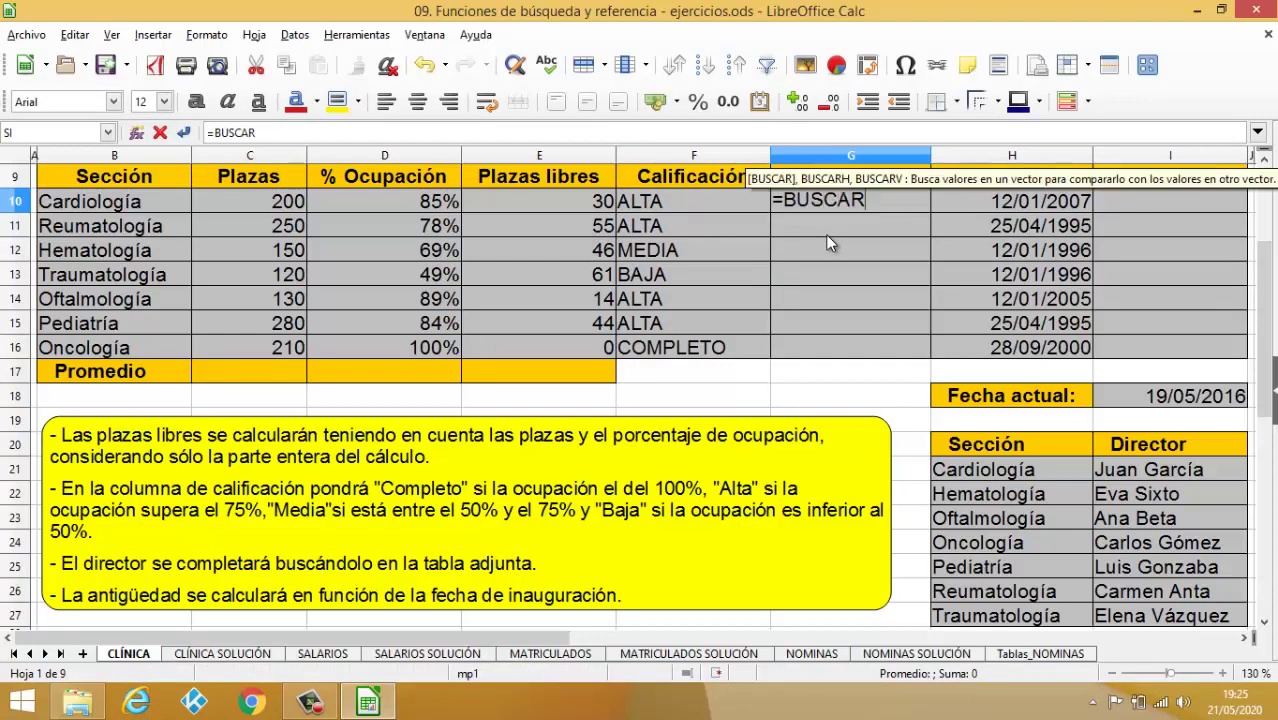
pyautogui.write('V(')
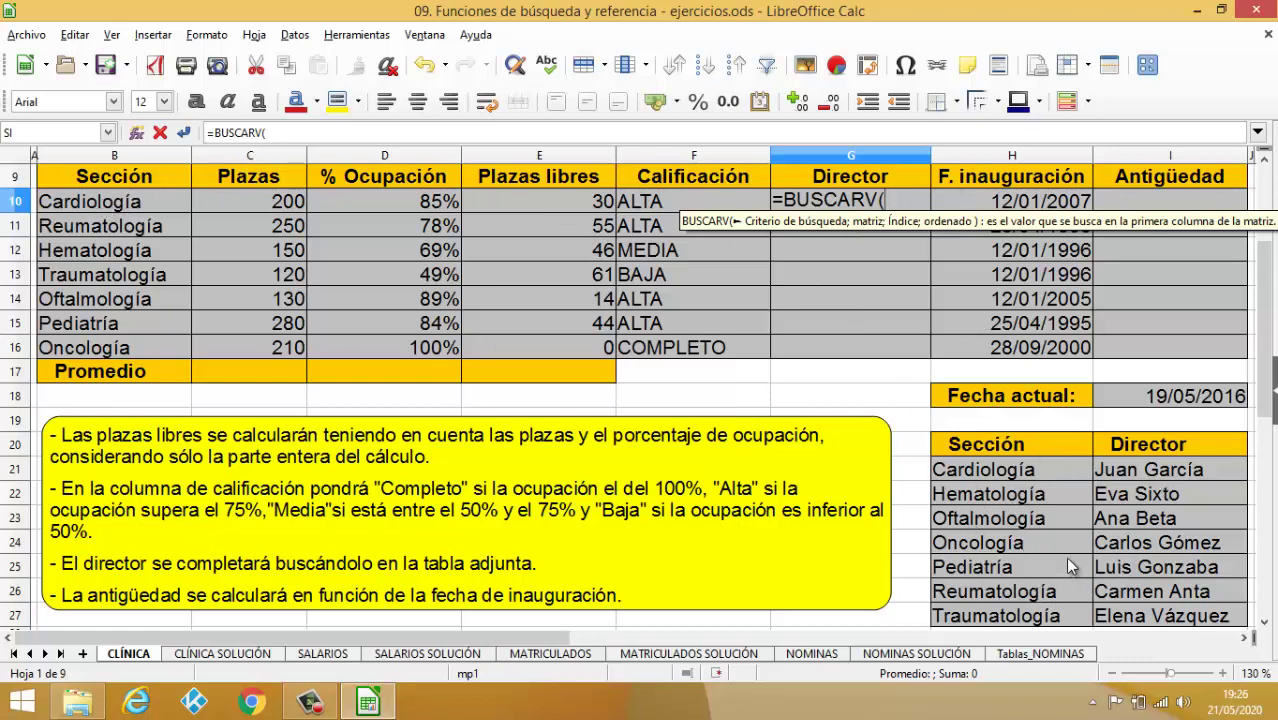
pyautogui.click(163, 202)
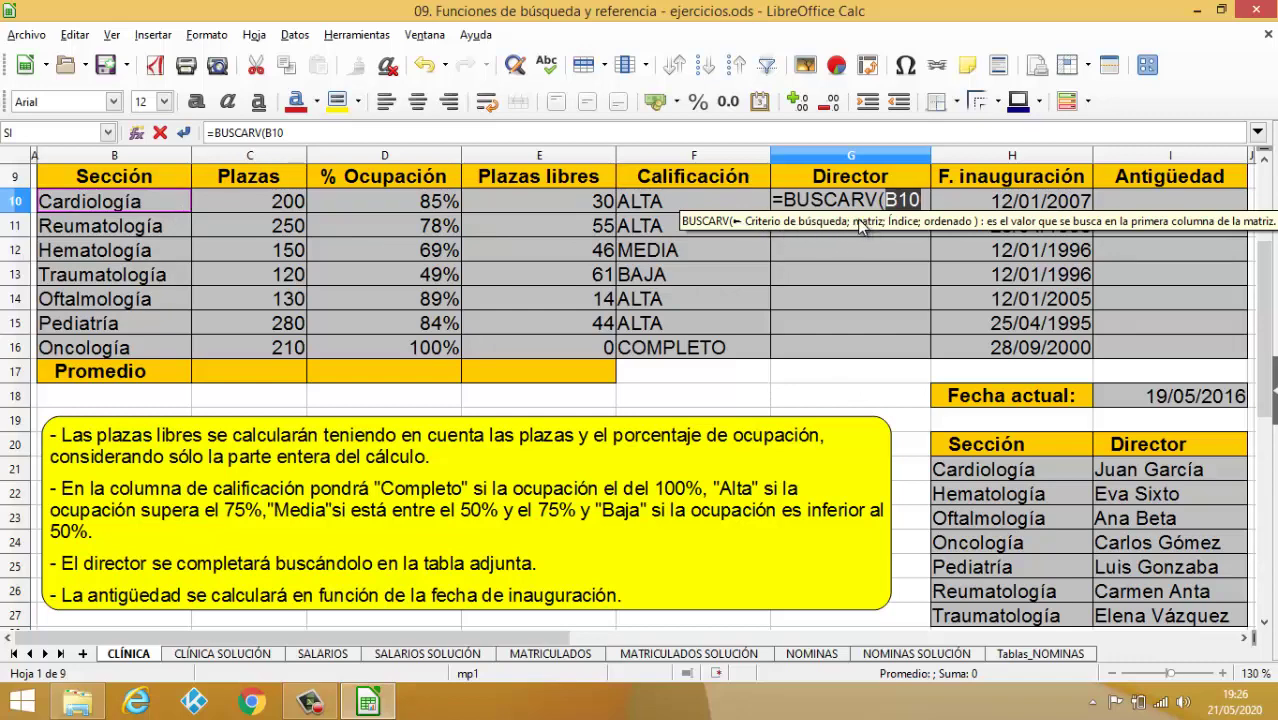
pyautogui.write(';')
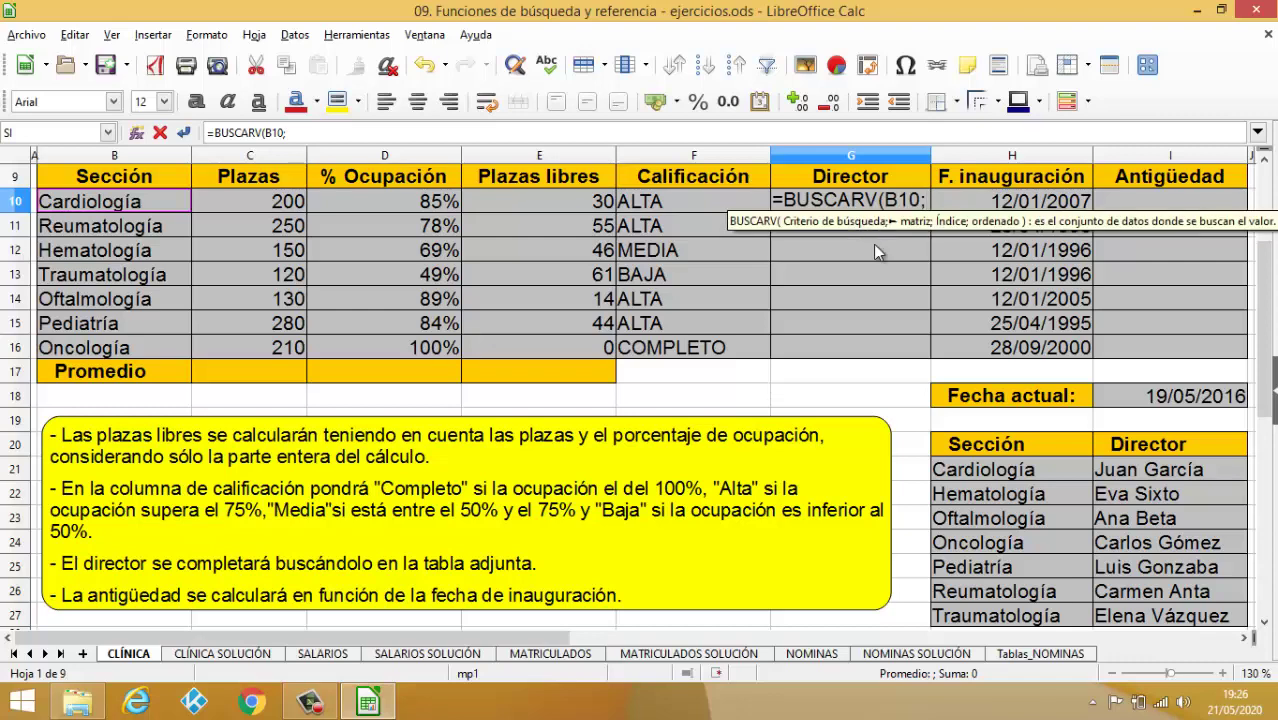
pyautogui.moveTo(995, 470); pyautogui.dragTo(1170, 620)
pyautogui.hotkey('shift', 'F4')
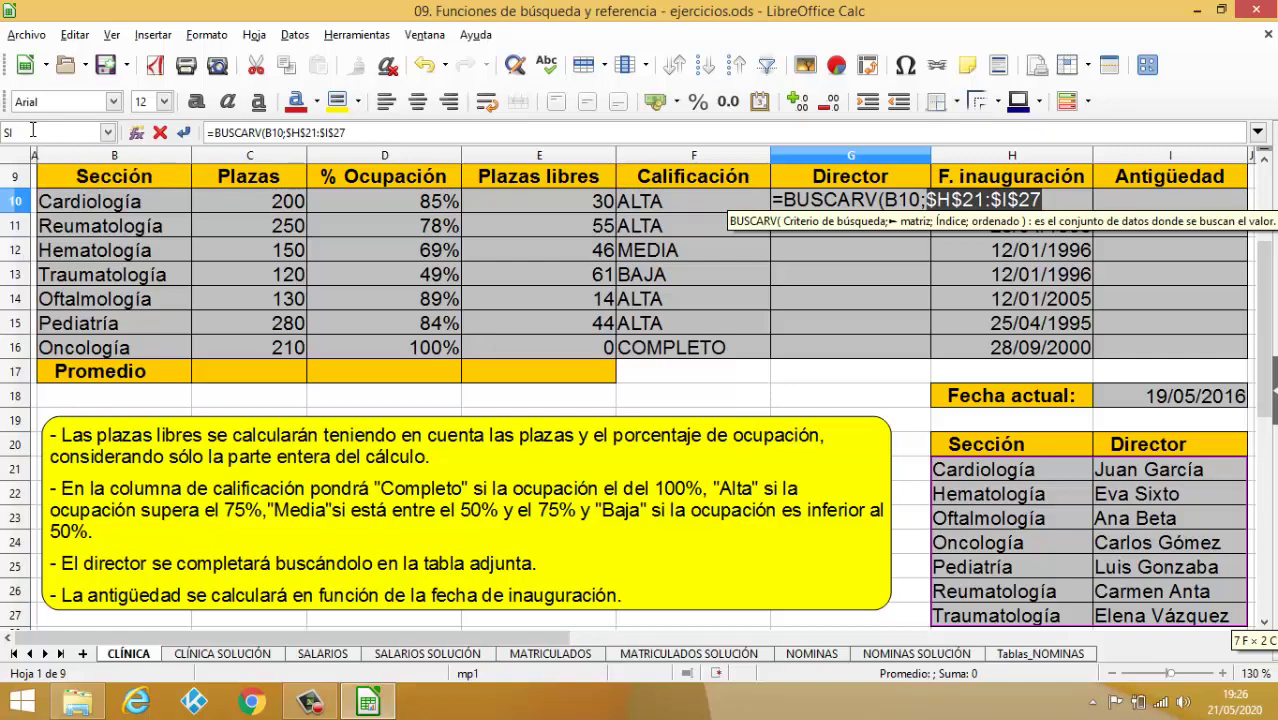
# Step: Complete the BUSCARV in G10 with column index 2 and sort order 0, and fill it down through G16
pyautogui.write(';')
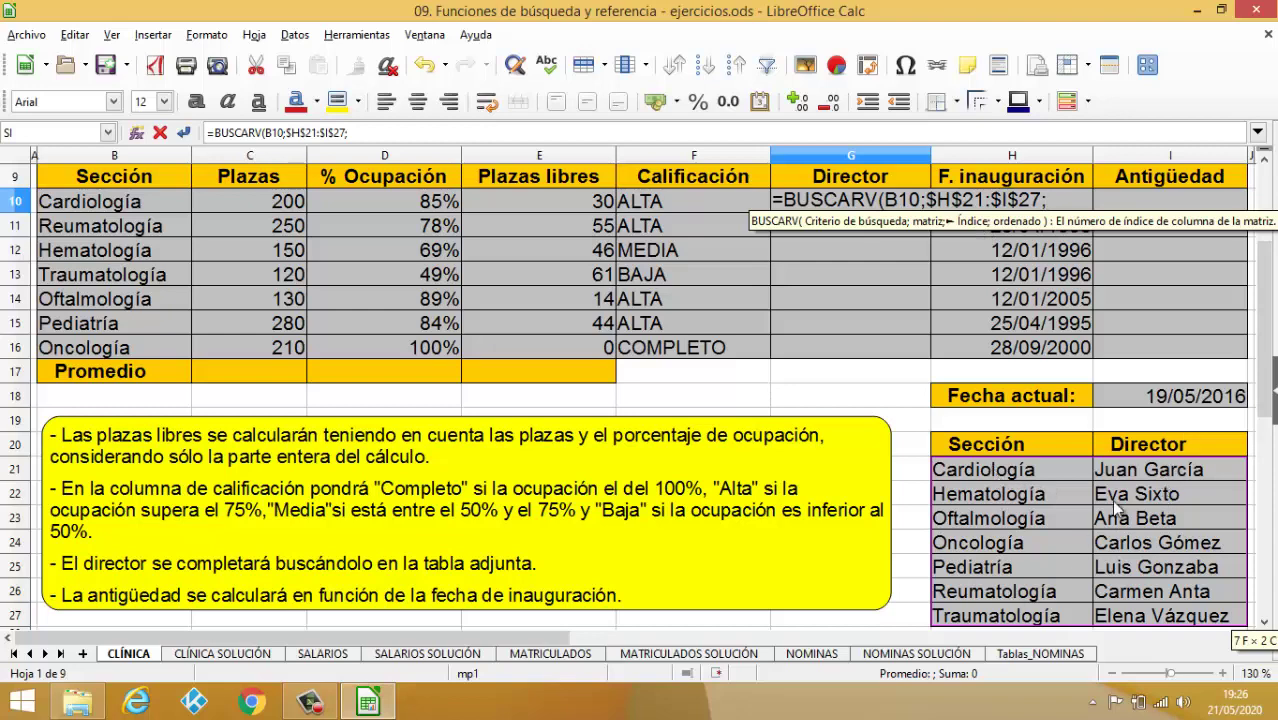
pyautogui.write('2')
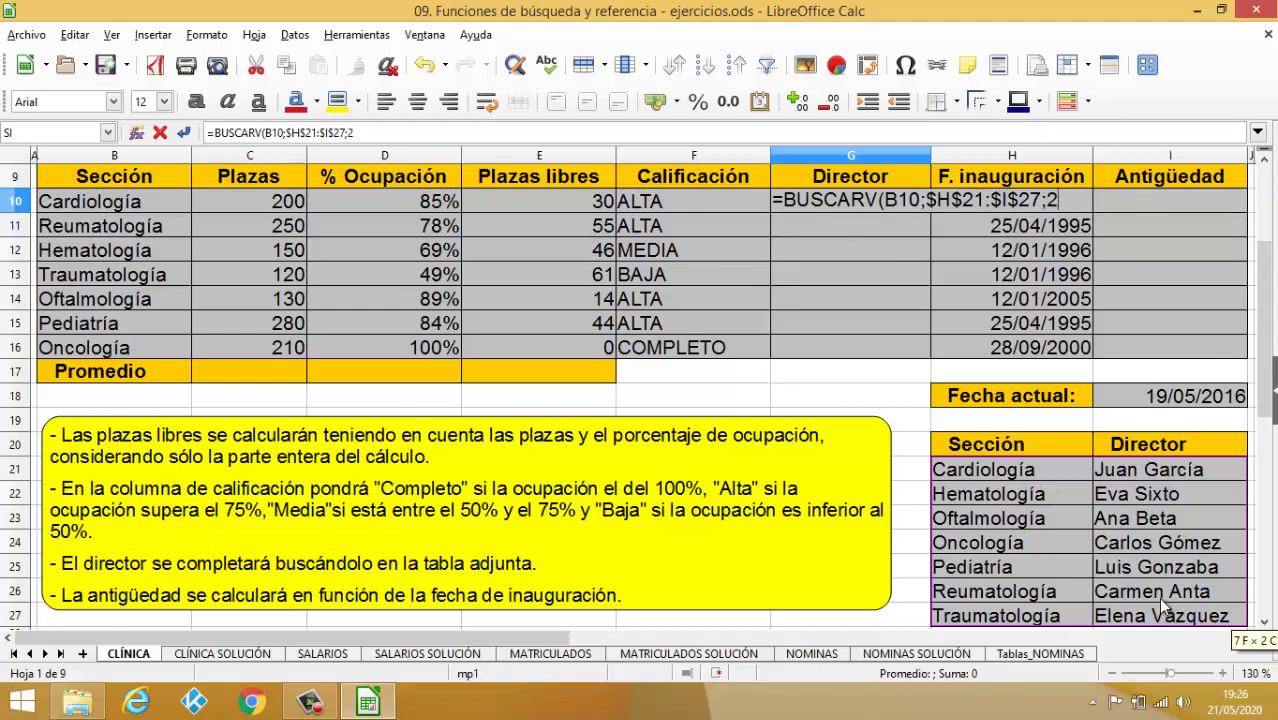
pyautogui.write(';')
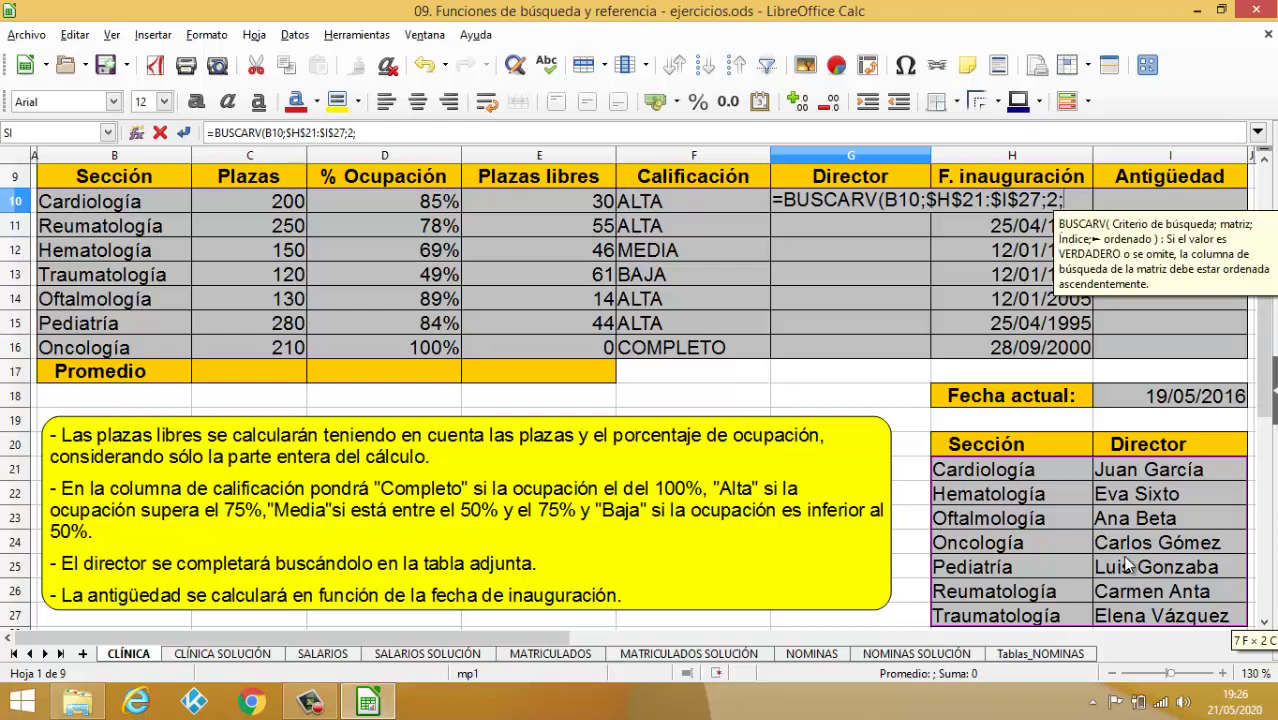
pyautogui.write('0')
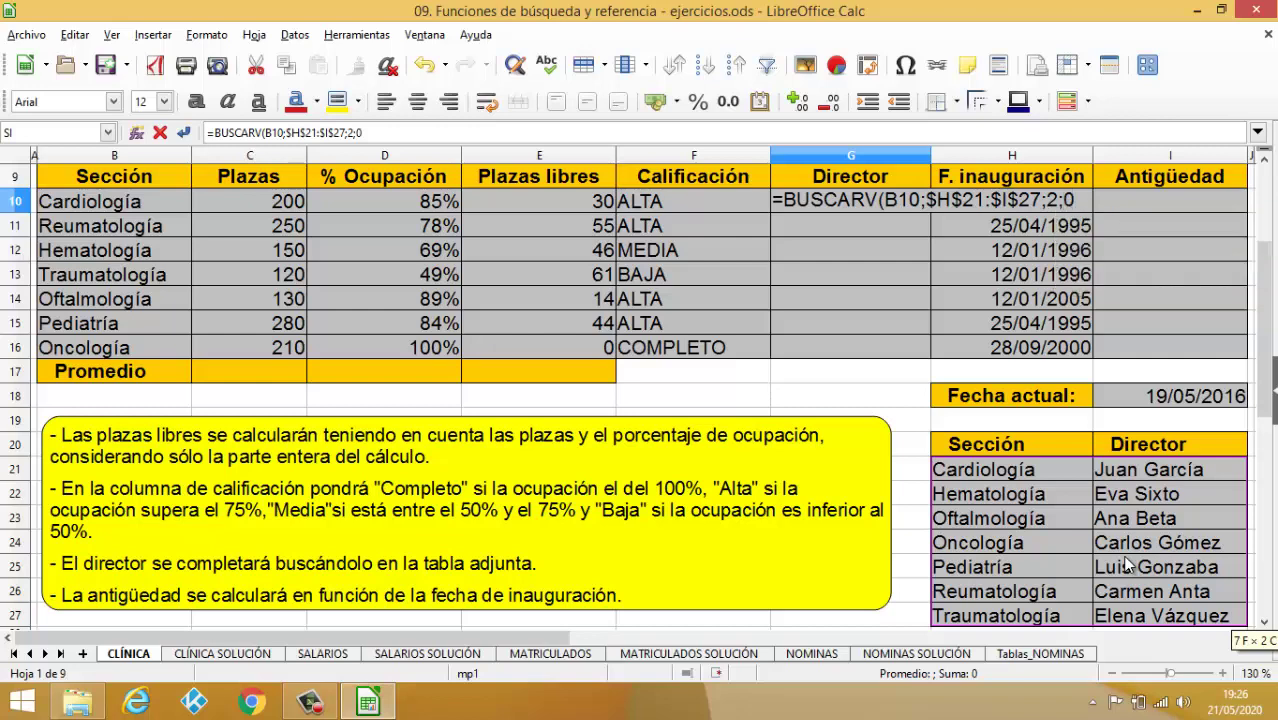
pyautogui.write(')')
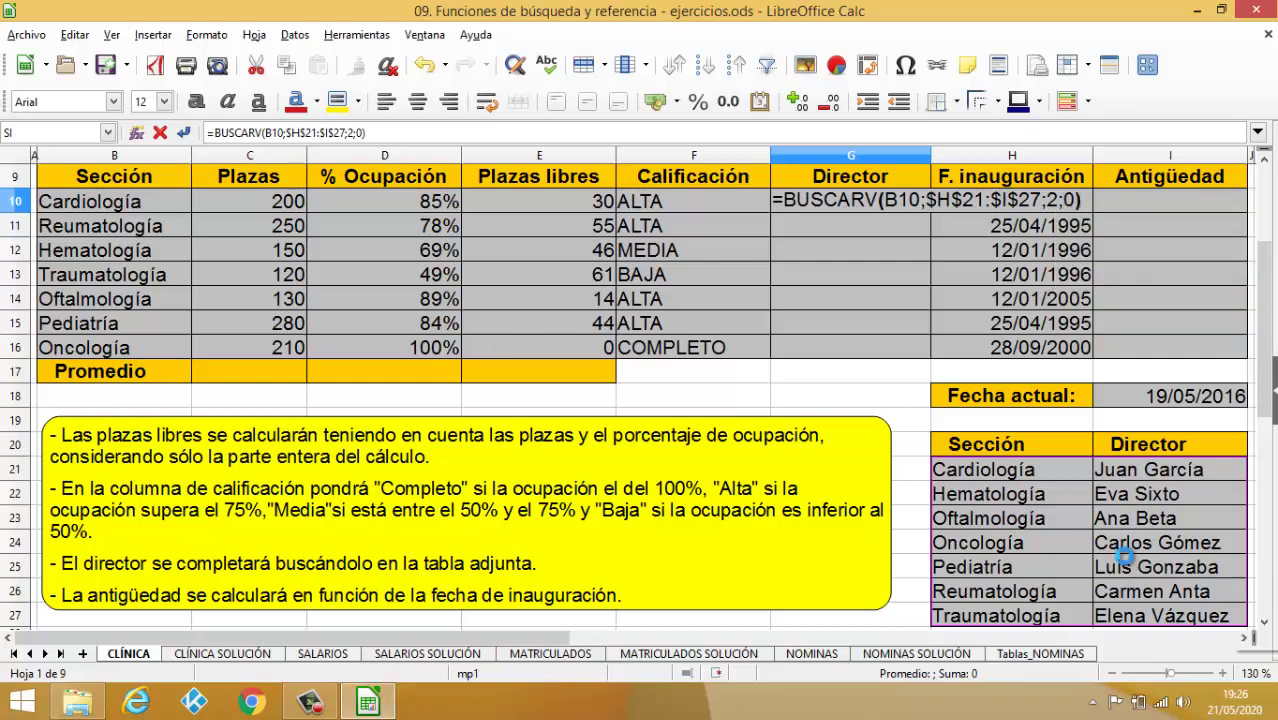
pyautogui.press('Return')
pyautogui.click(922, 204)
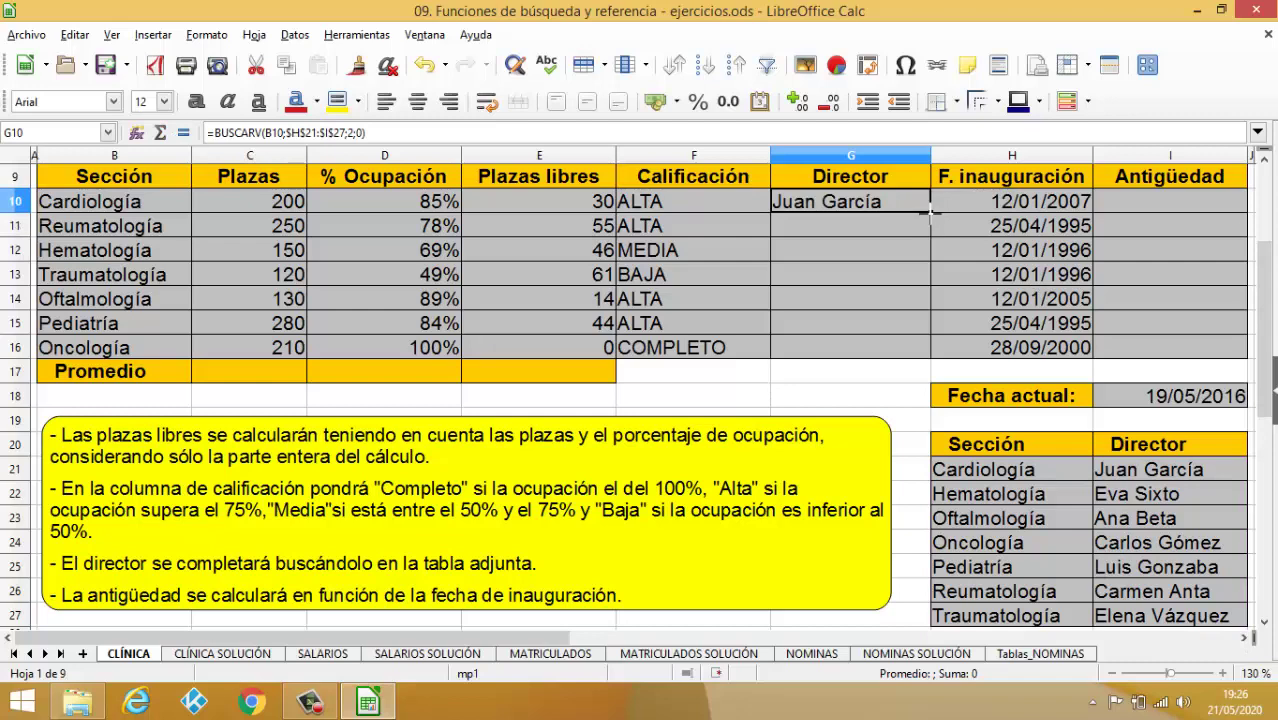
pyautogui.doubleClick(929, 210)
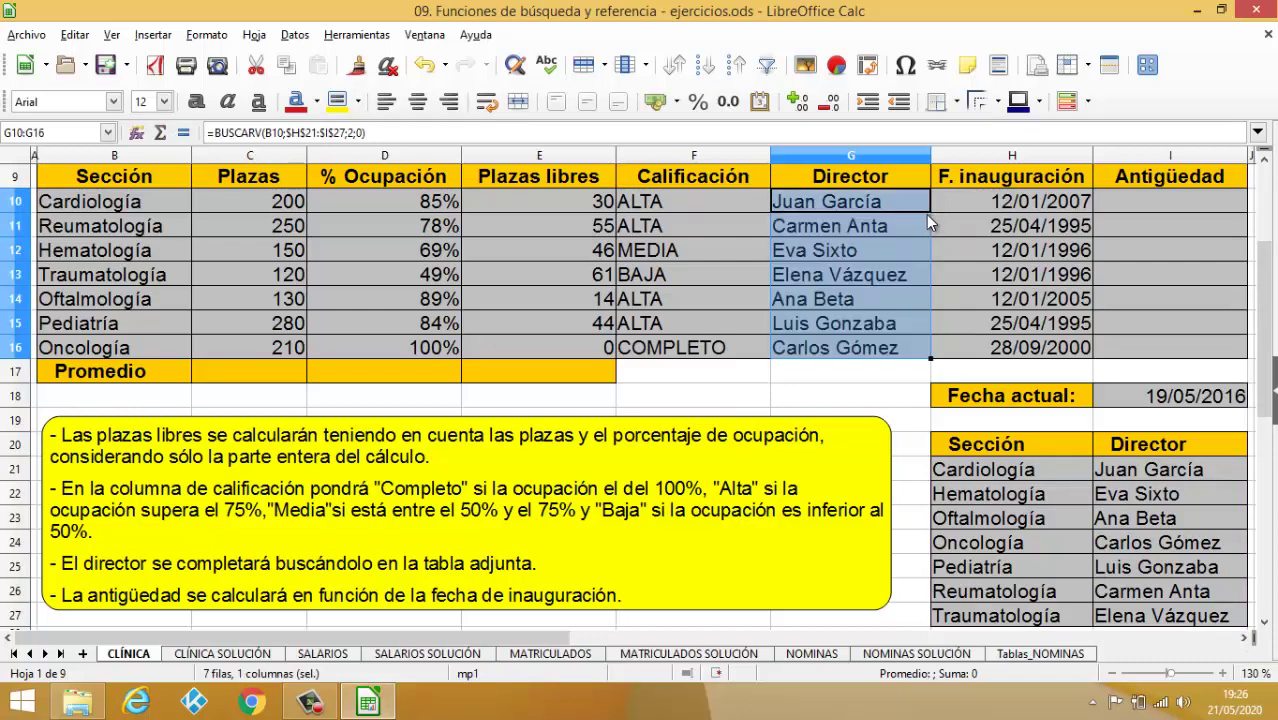
# Step: Begin a FECHADIF formula in I10 with the inauguration date H10 as the start date
pyautogui.click(1118, 202)
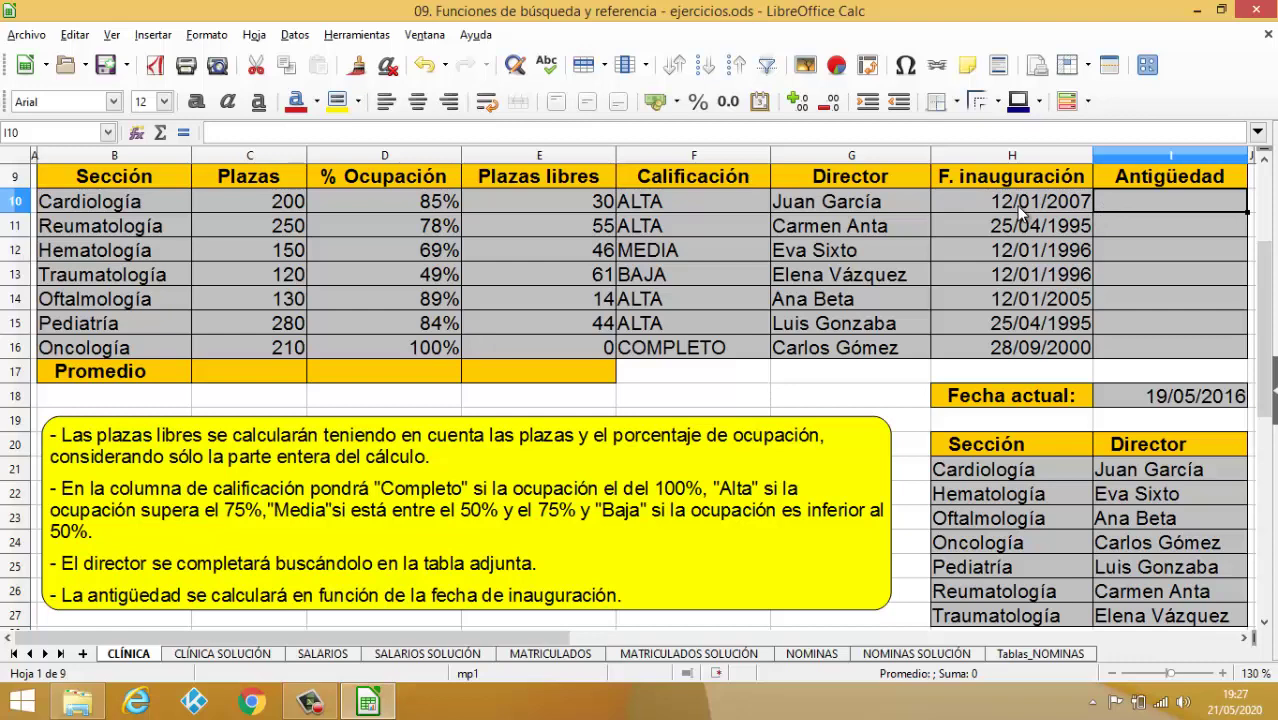
pyautogui.write('=')
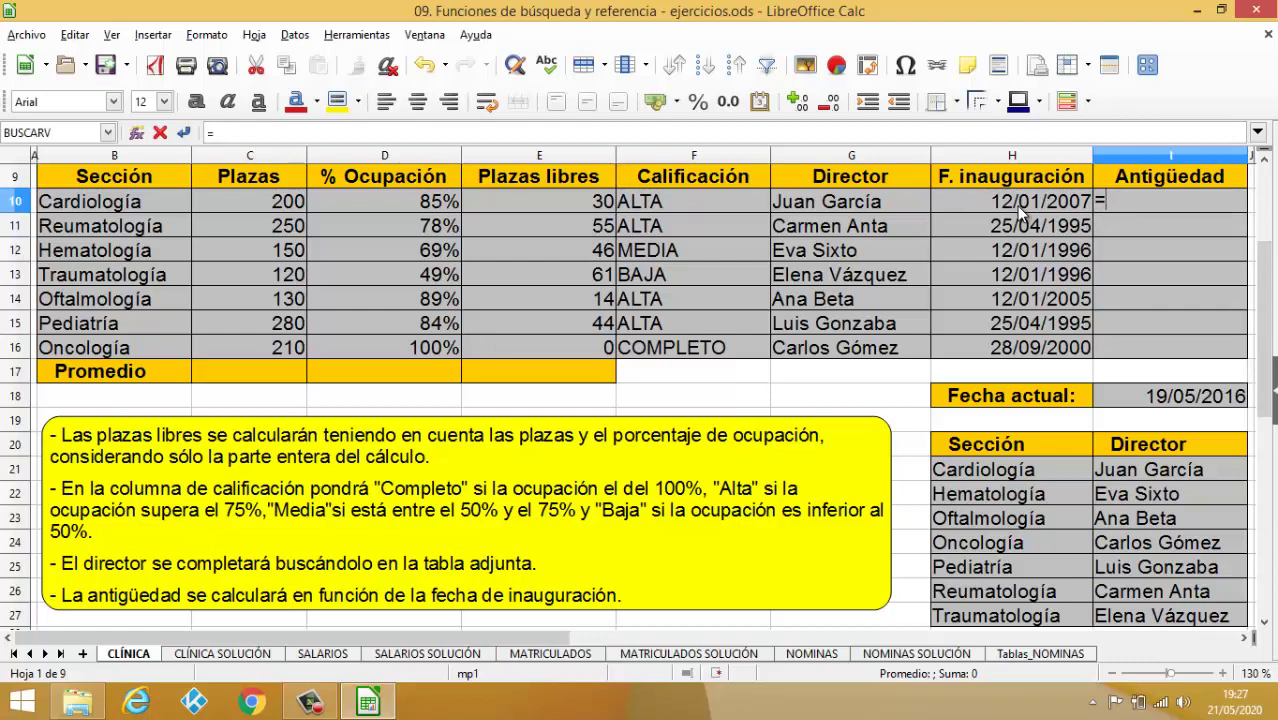
pyautogui.write('FECADIF')
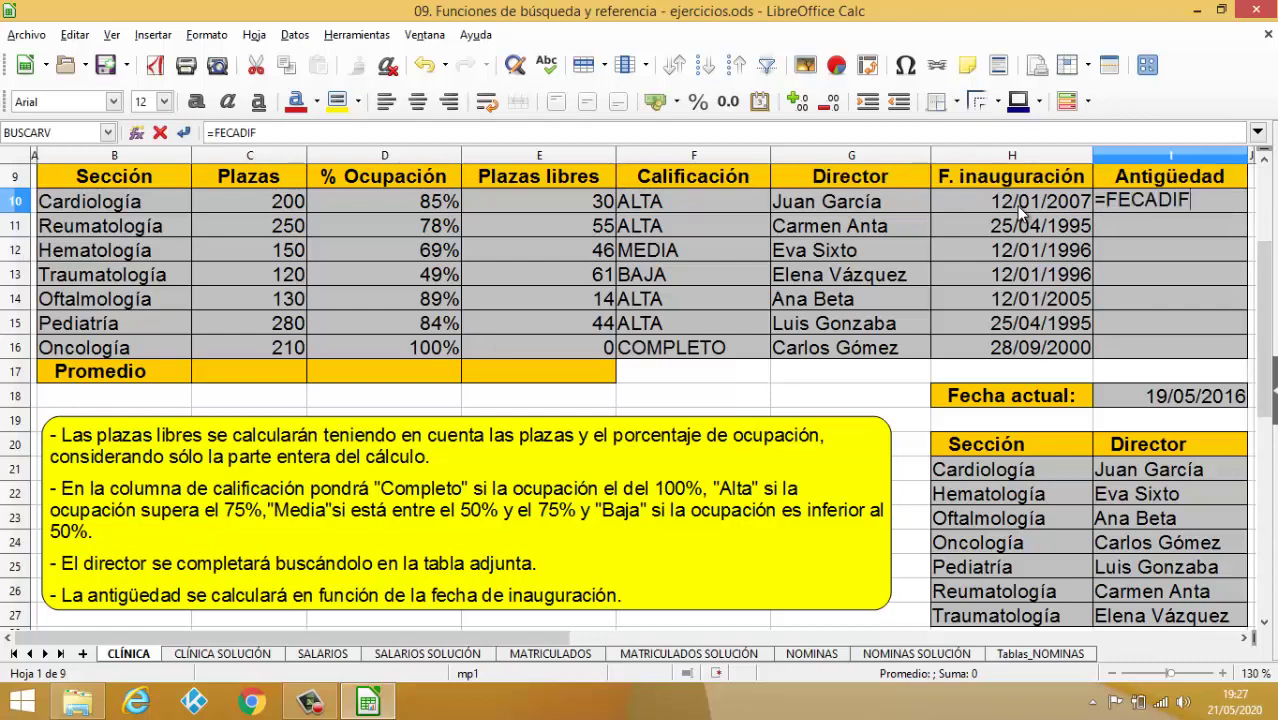
pyautogui.press('BackSpace')
pyautogui.press('BackSpace')
pyautogui.press('BackSpace')
pyautogui.press('BackSpace')
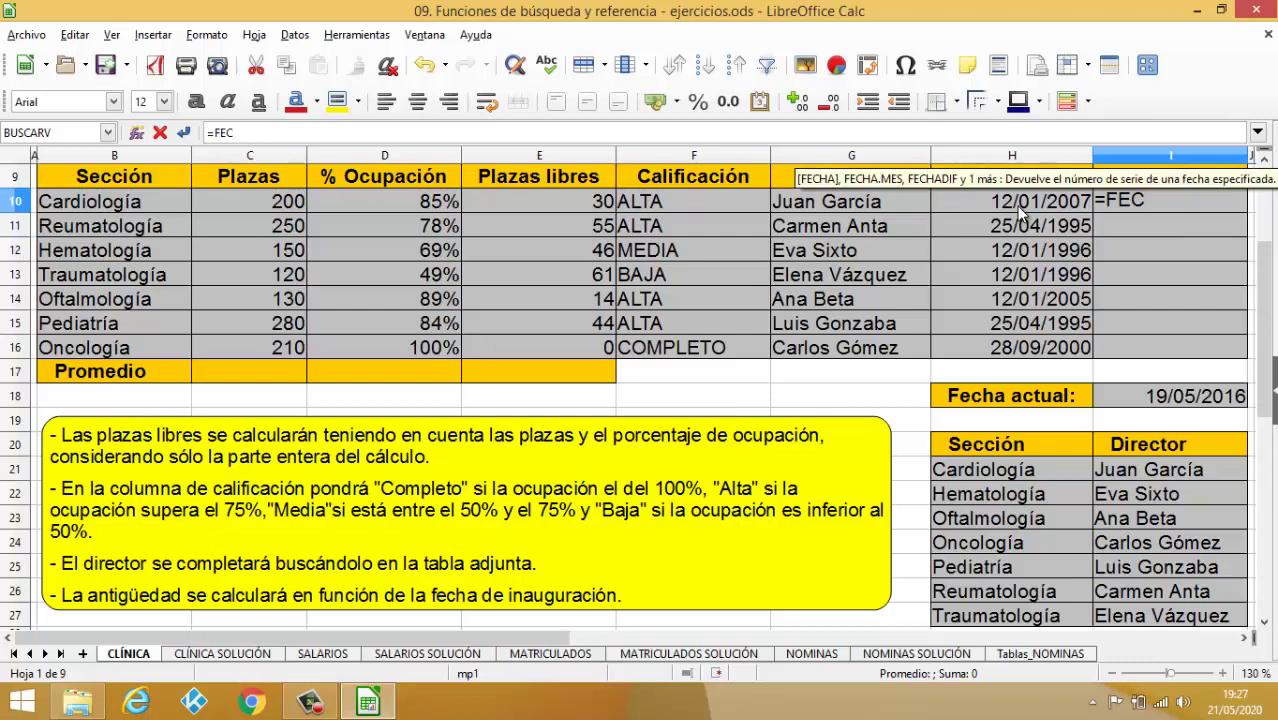
pyautogui.write('HADIF(')
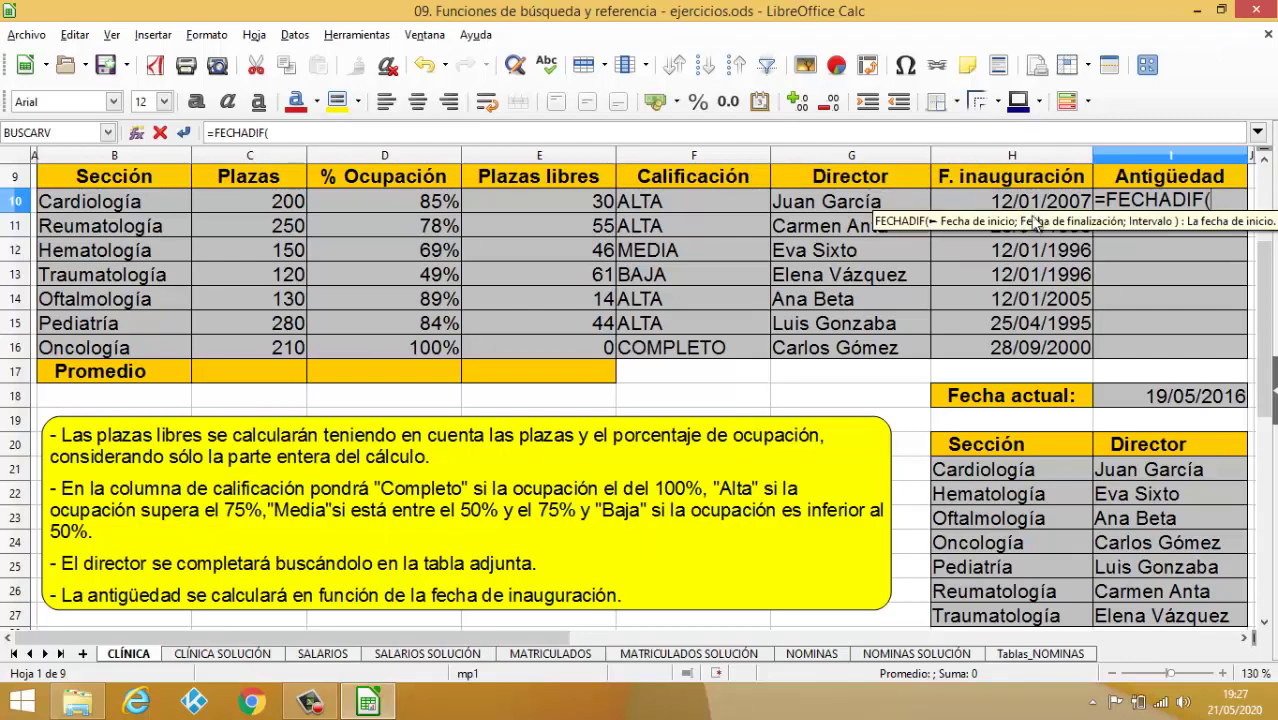
pyautogui.click(1037, 207)
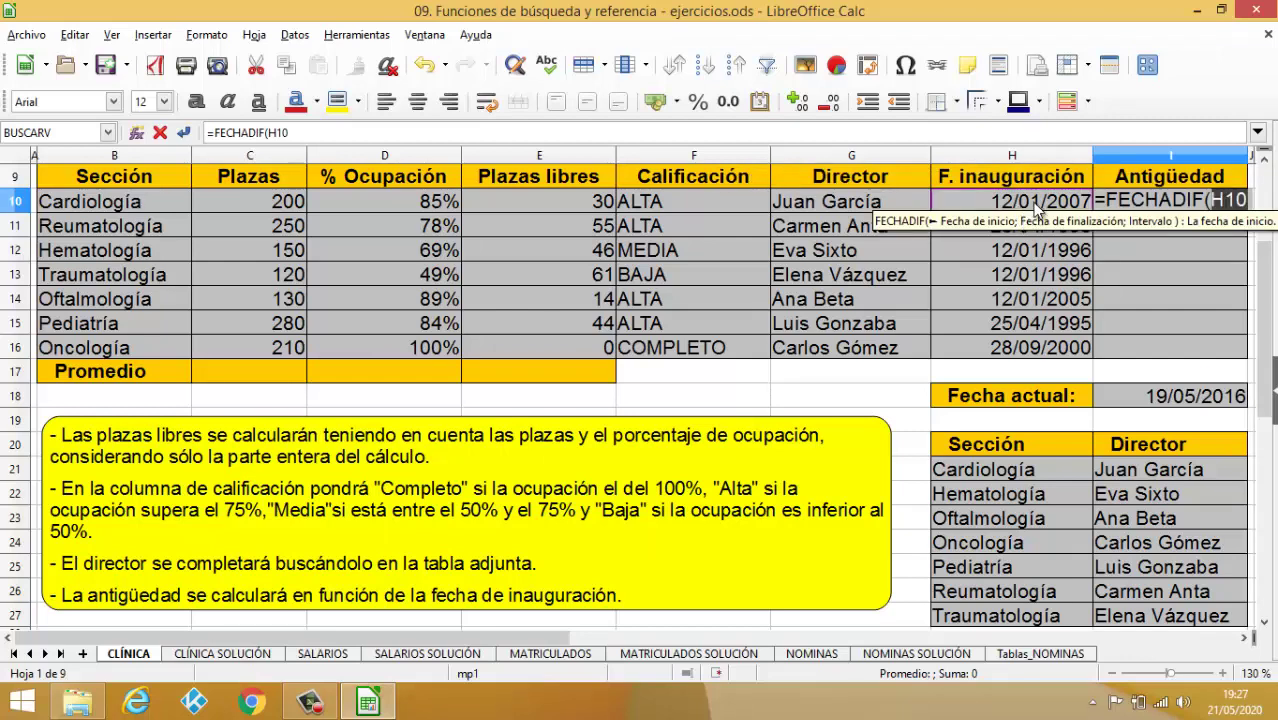
pyautogui.write(';')
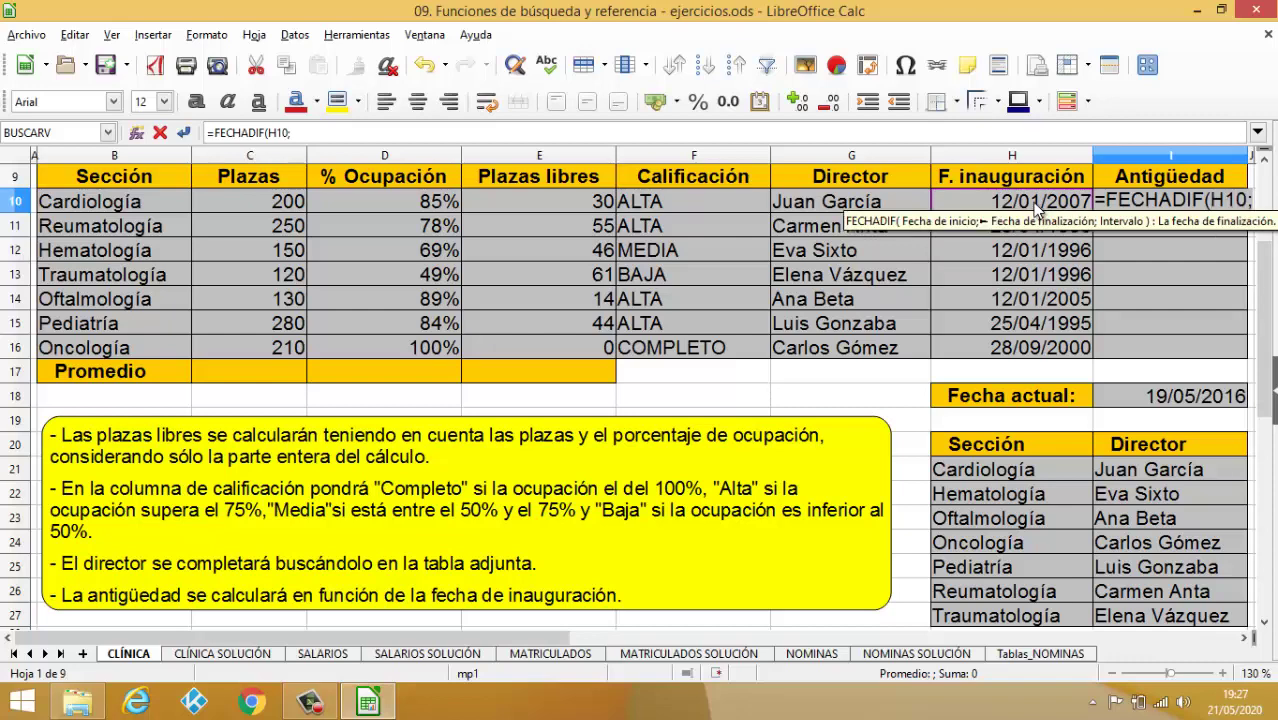
# Step: Complete the FECHADIF in I10 with $I$18 as end date and "Y" as interval, and fill it down through I16
pyautogui.click(1203, 404)
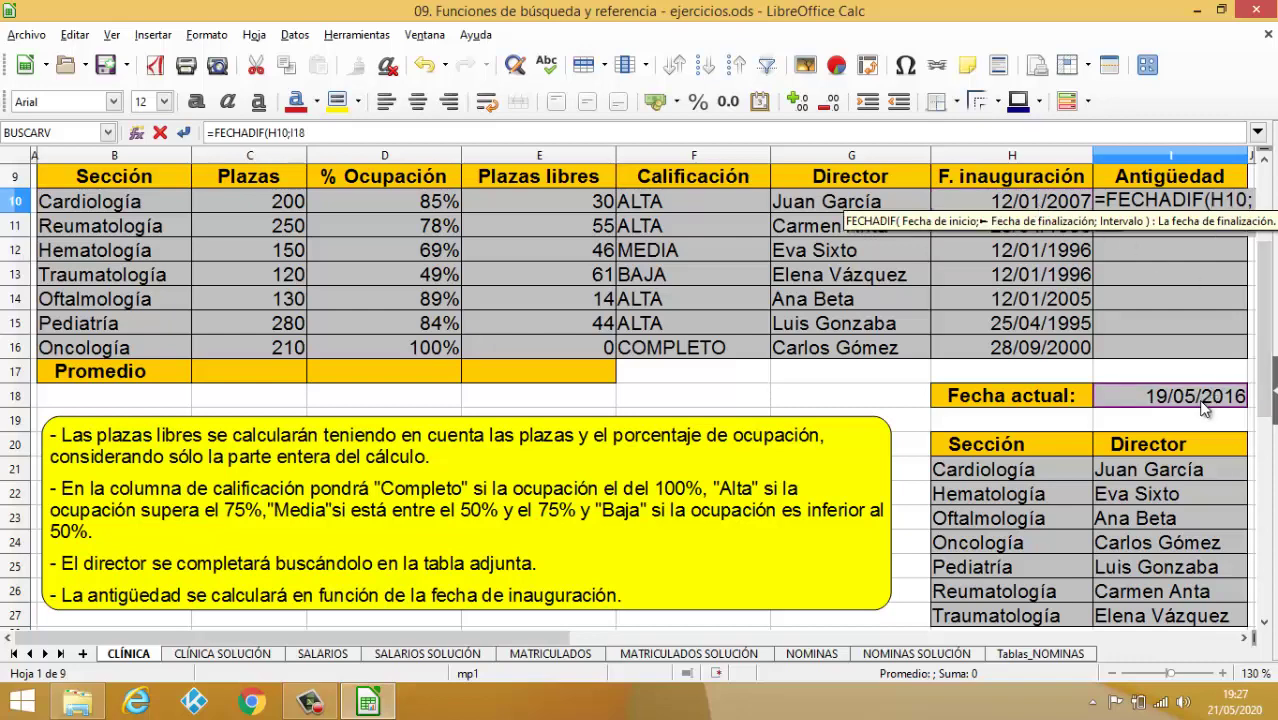
pyautogui.hotkey('shift', 'F4')
pyautogui.write(';')
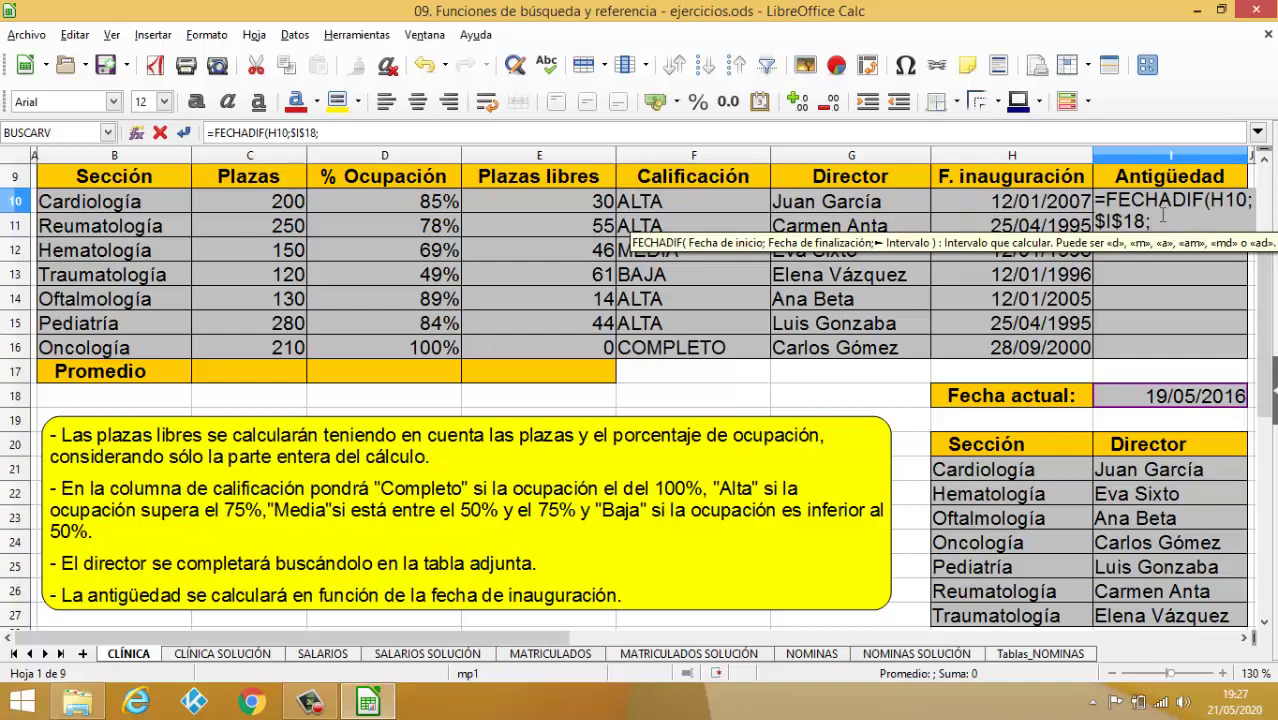
pyautogui.write('"')
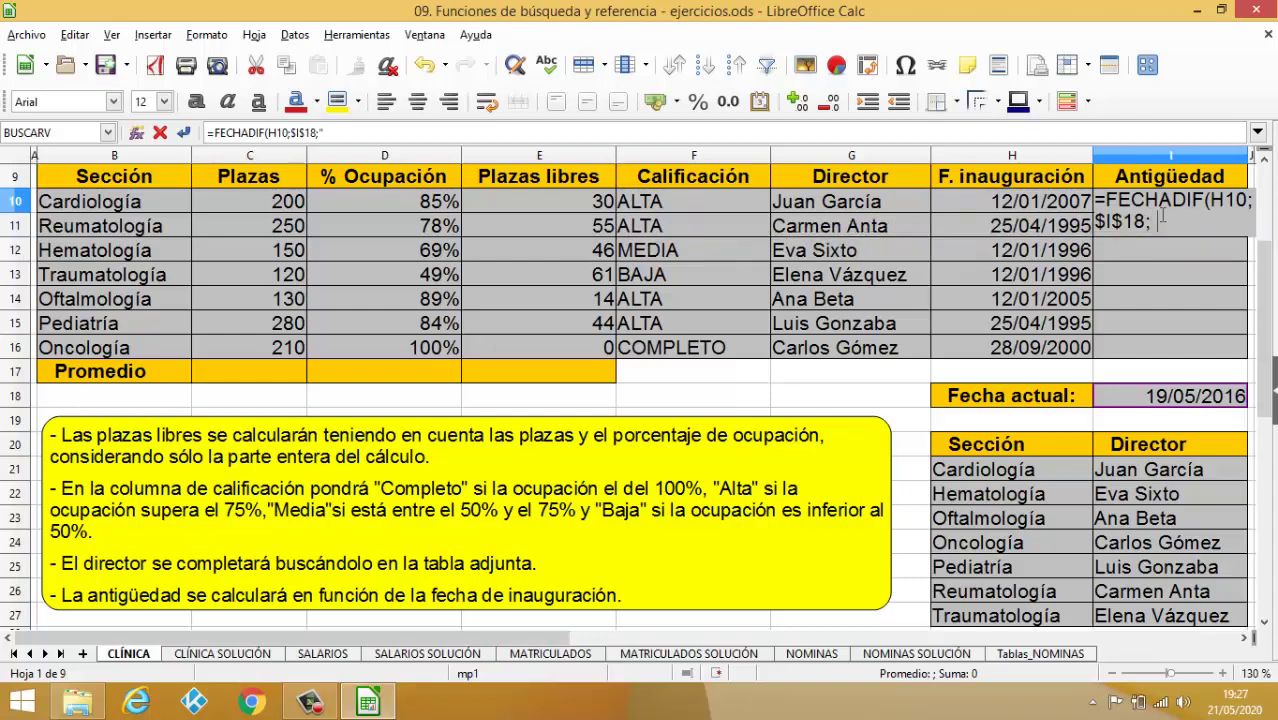
pyautogui.write('Y"')
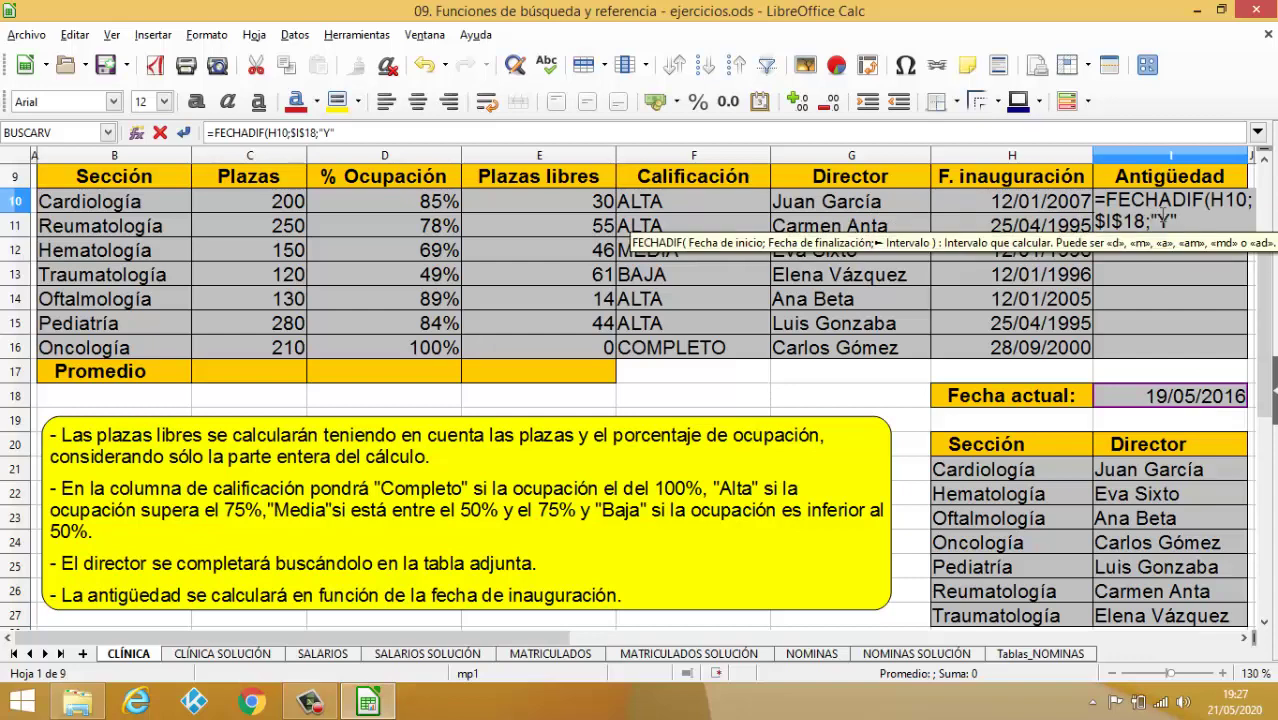
pyautogui.write(')')
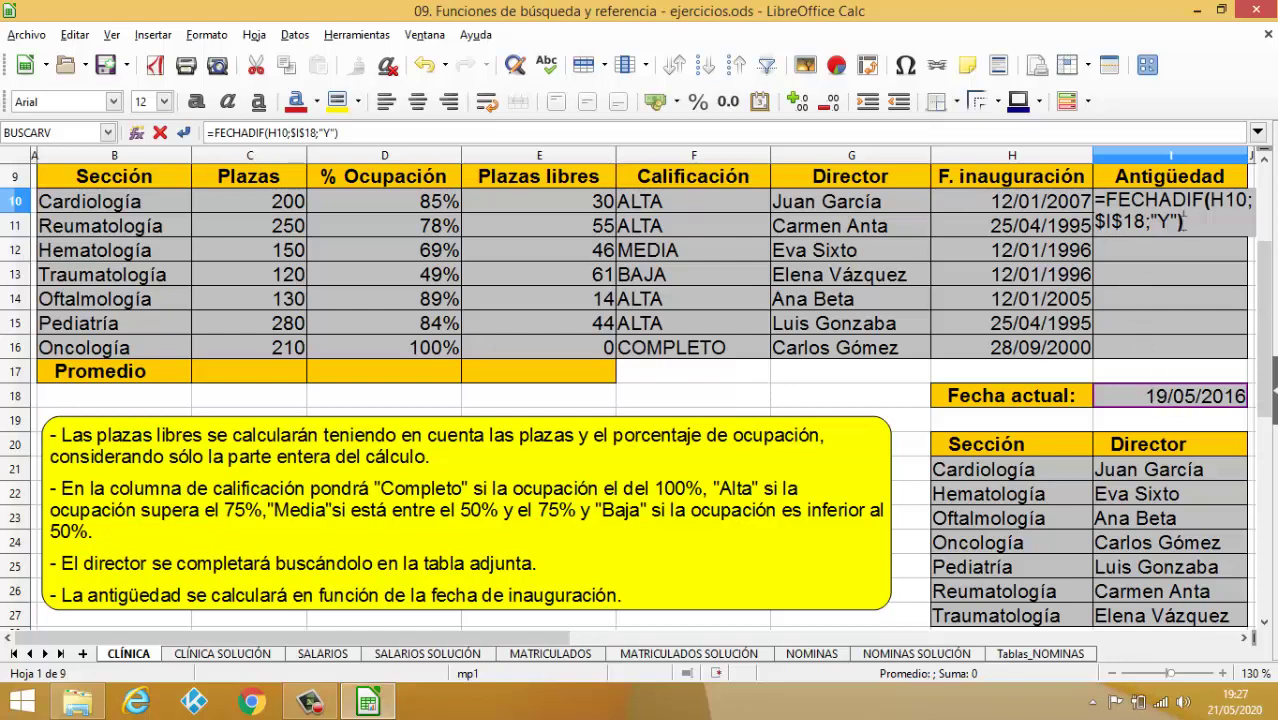
pyautogui.press('Return')
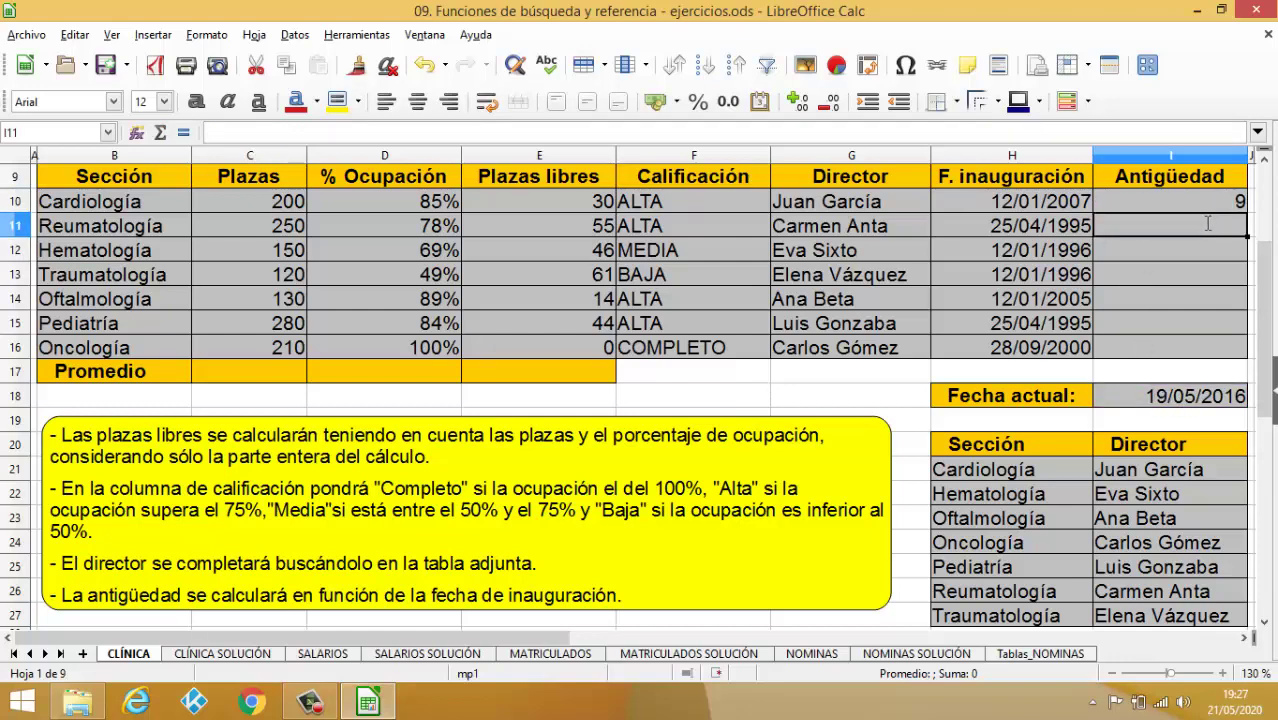
pyautogui.press('Up')
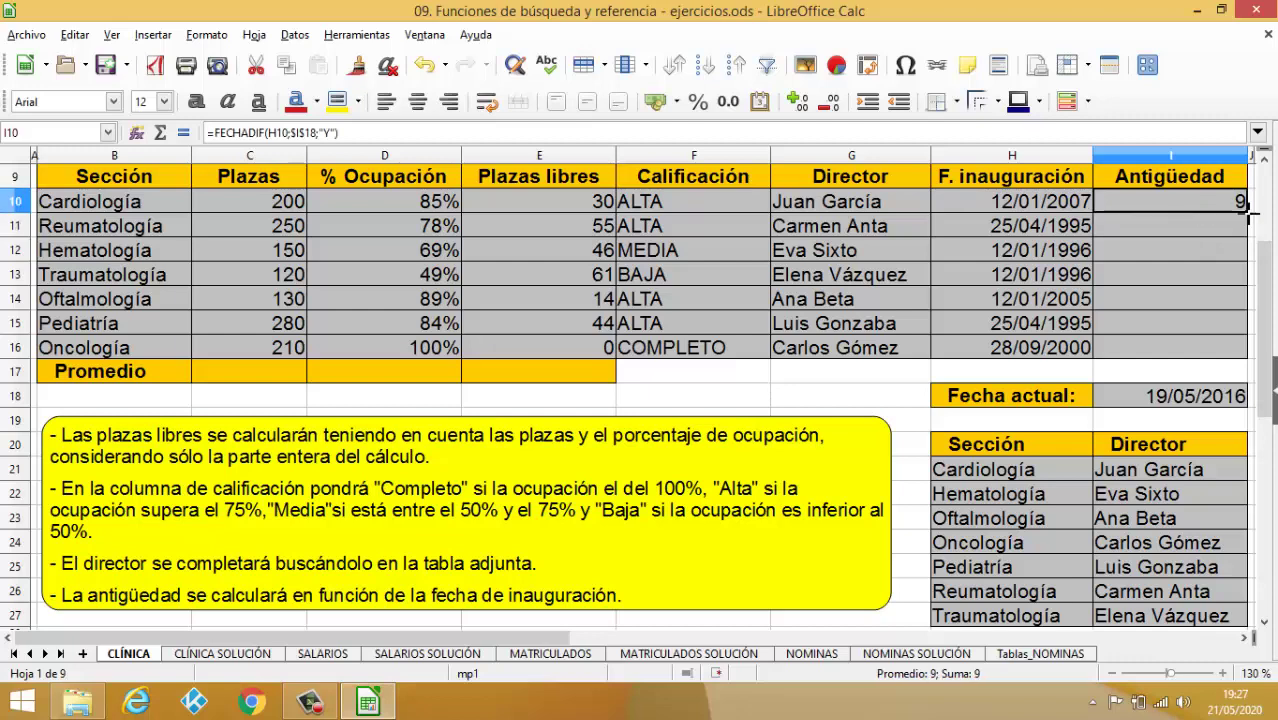
pyautogui.doubleClick(1248, 212)
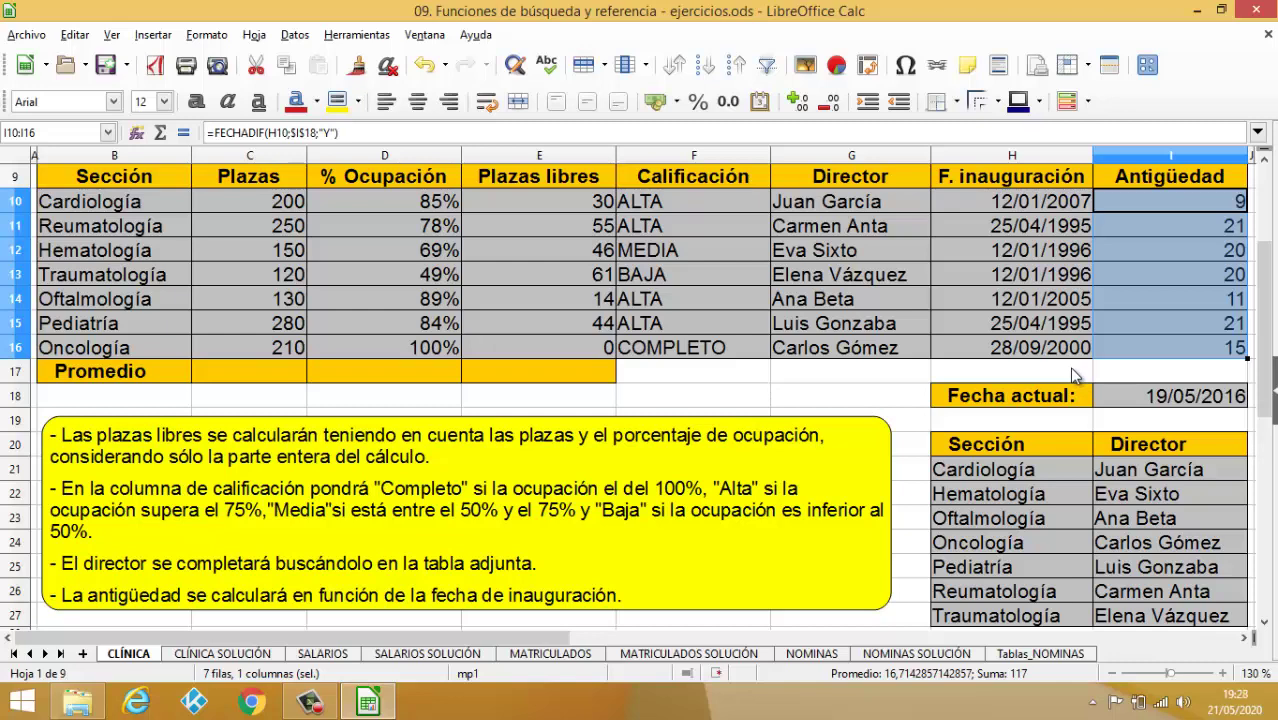
# Step: Open the SALARIOS sheet to examine its tables and calculation instructions, and select the first Antigüedad cell, F4
pyautogui.click(323, 655)
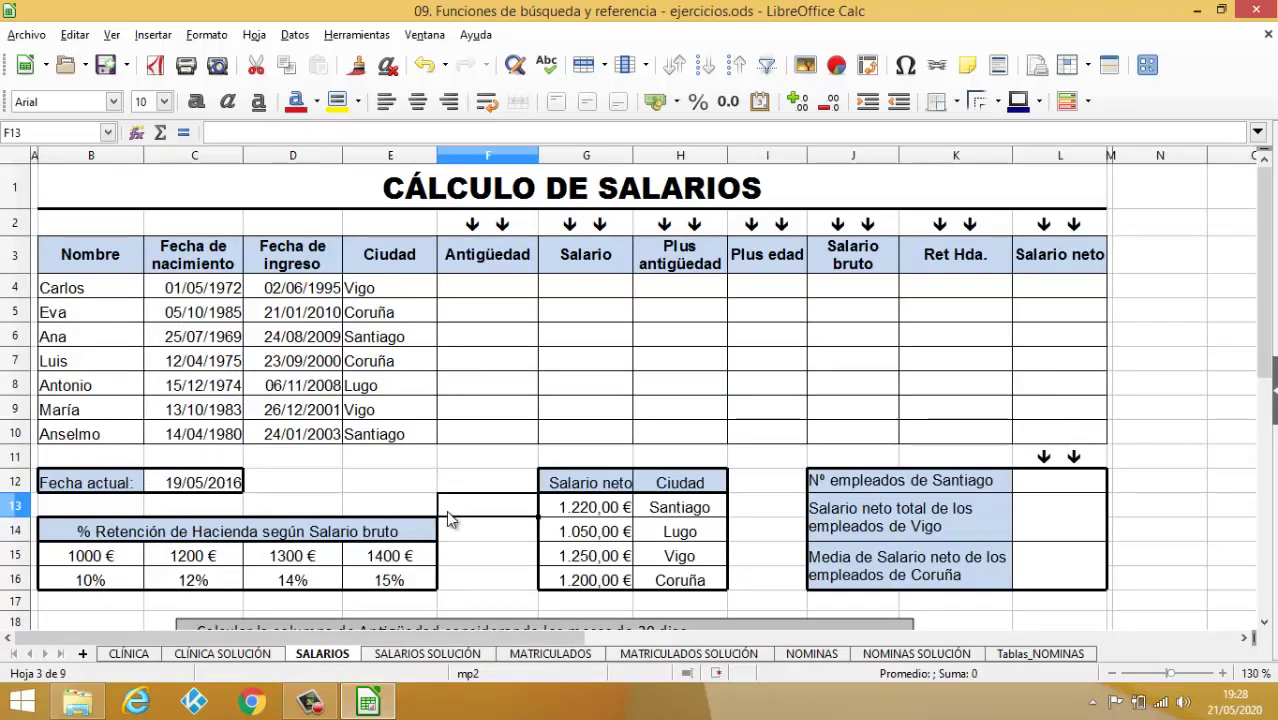
pyautogui.click(98, 272)
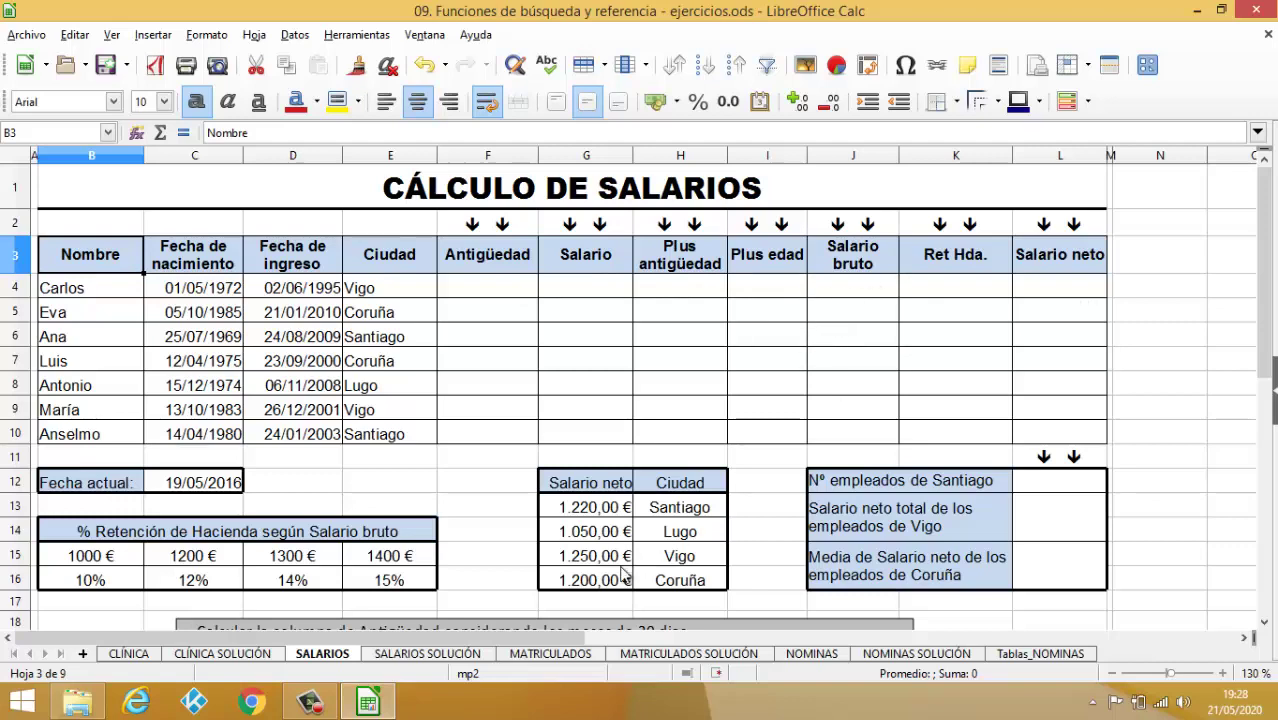
pyautogui.scroll(-1, 636, 546)
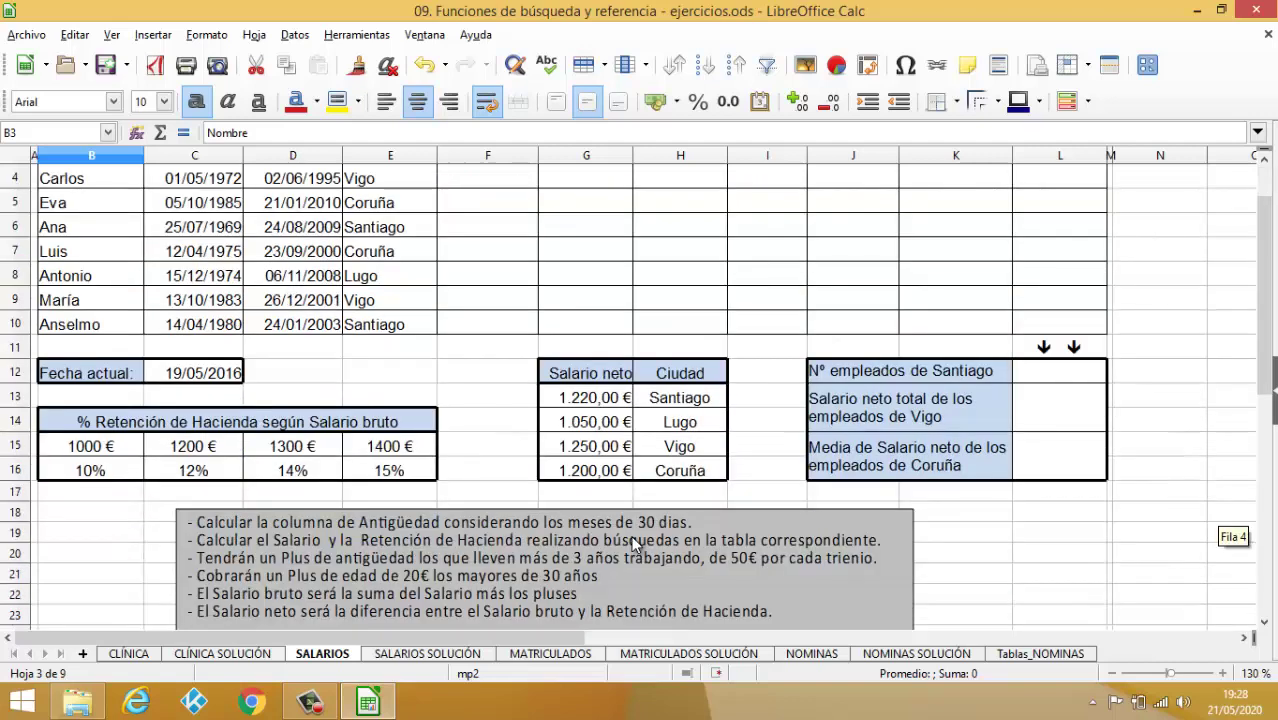
pyautogui.scroll(-1, 636, 546)
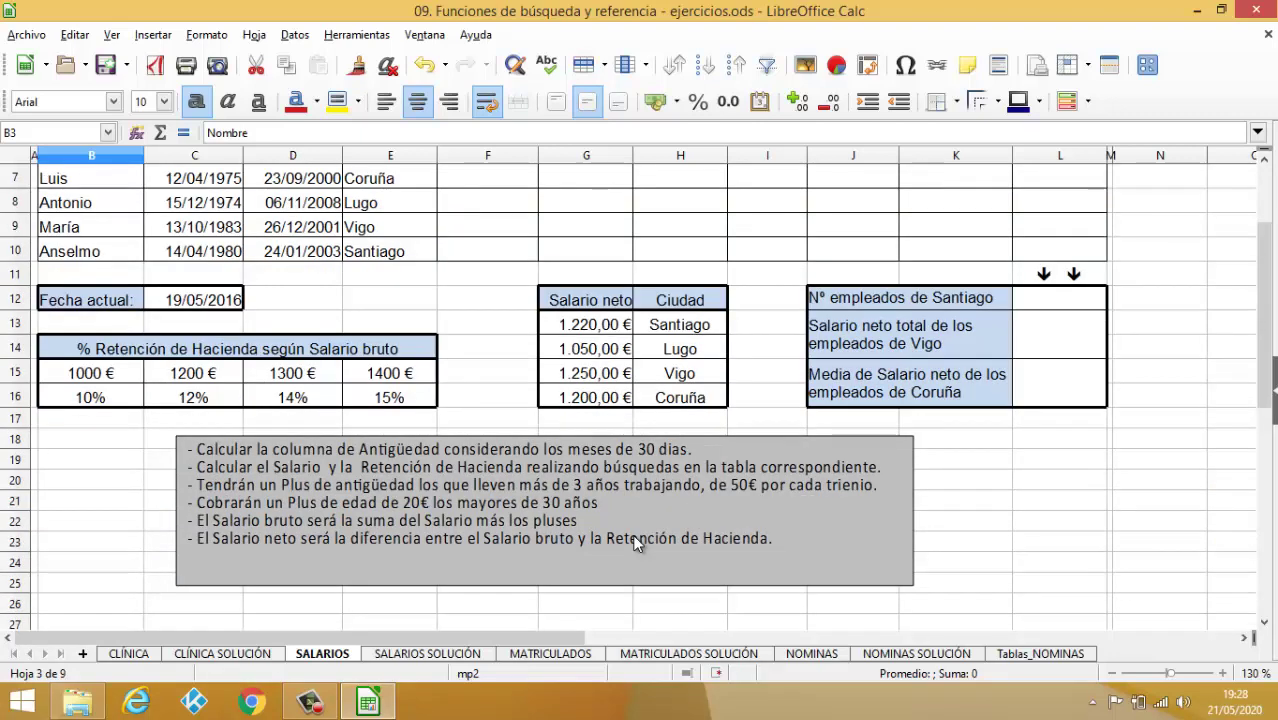
pyautogui.scroll(2, 636, 546)
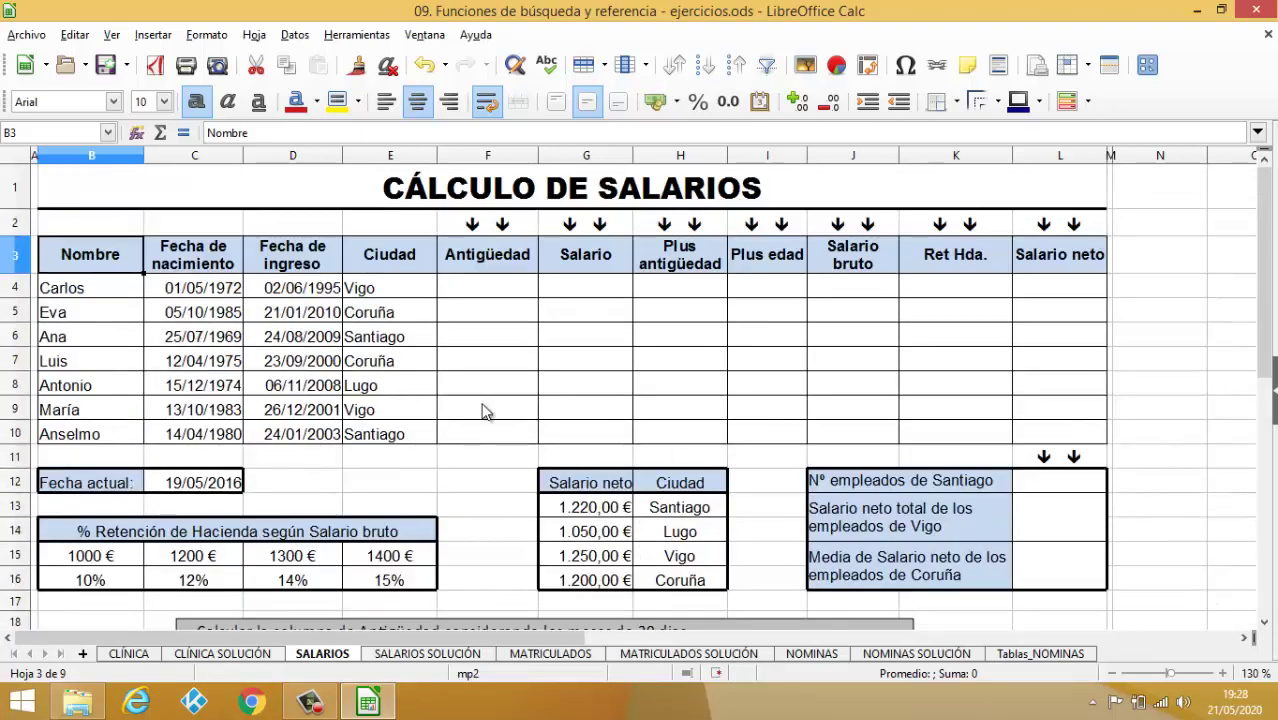
pyautogui.click(472, 296)
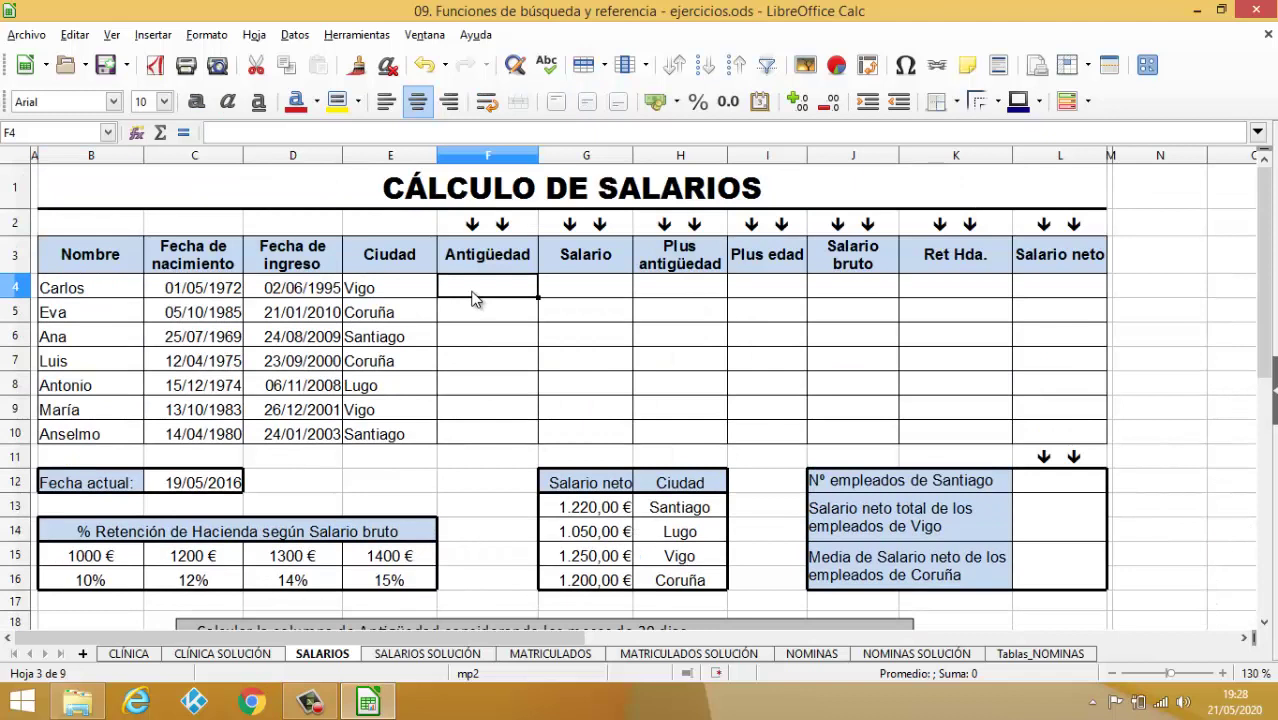
# Step: Begin a DIAS360 formula in F4 with the hire date D4 as the first date
pyautogui.click(315, 292)
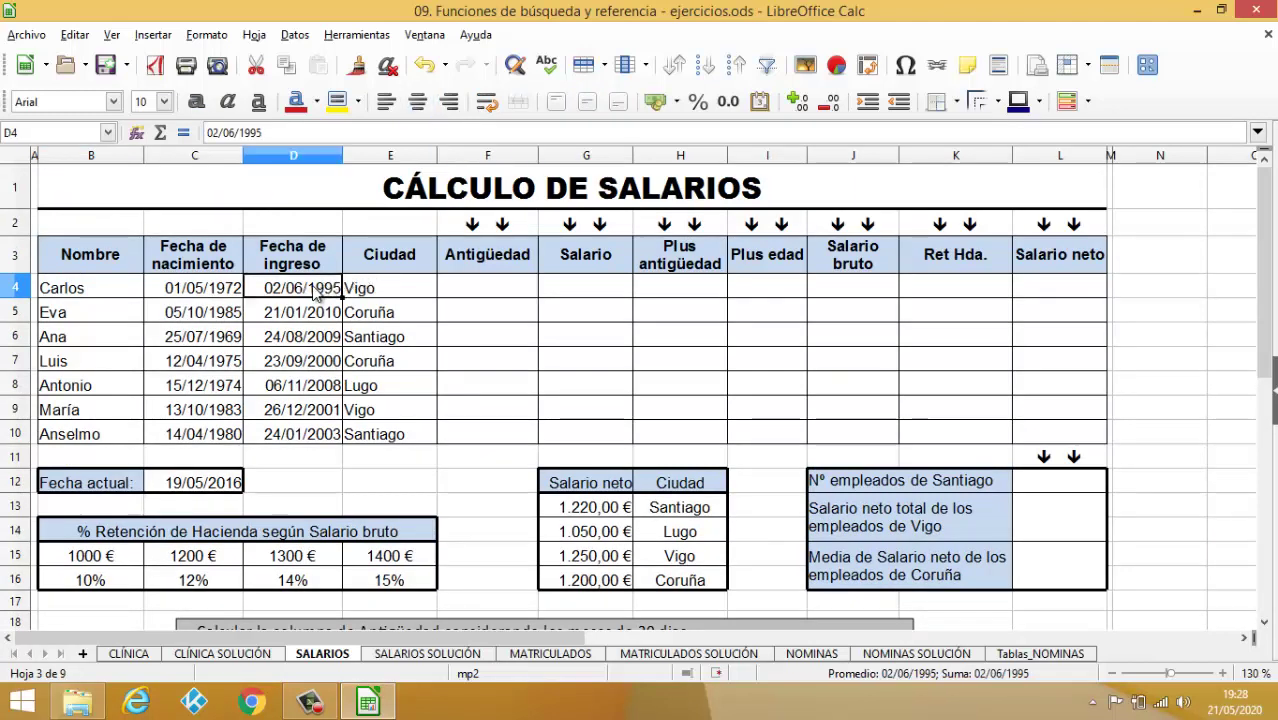
pyautogui.click(200, 487)
pyautogui.scroll(-1, 390, 445)
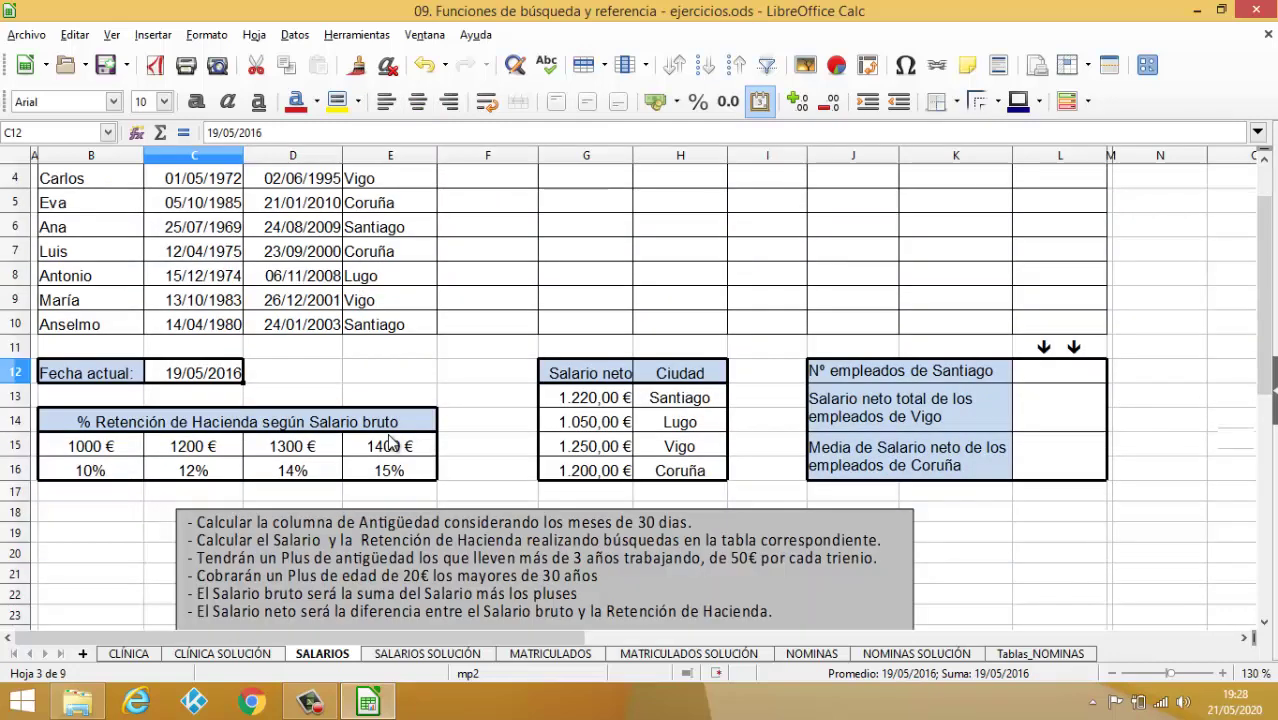
pyautogui.scroll(-1, 390, 445)
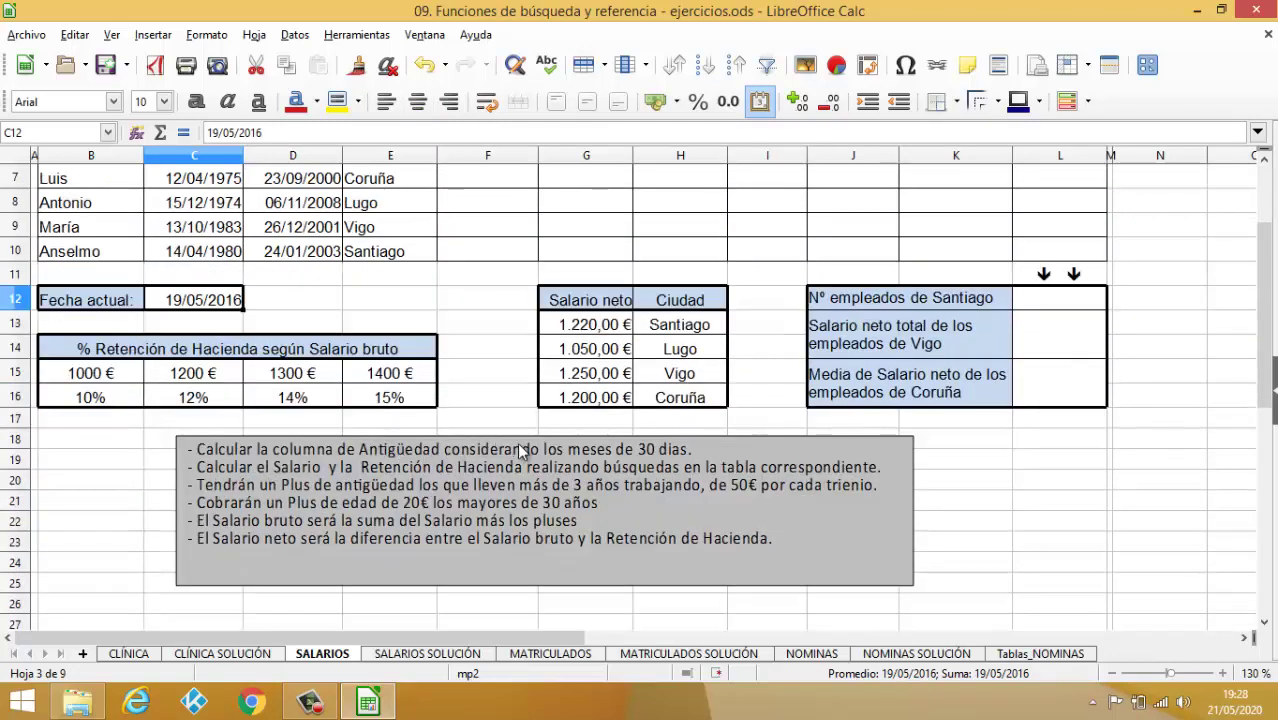
pyautogui.scroll(2, 665, 452)
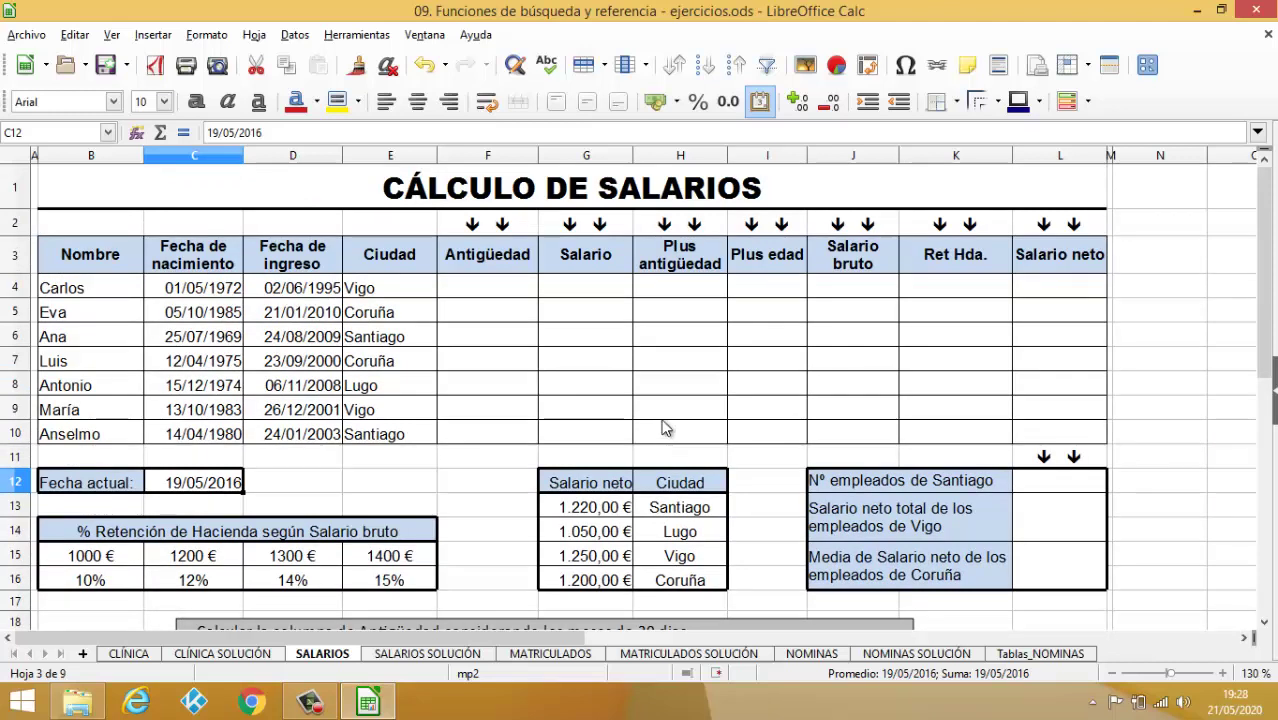
pyautogui.click(485, 298)
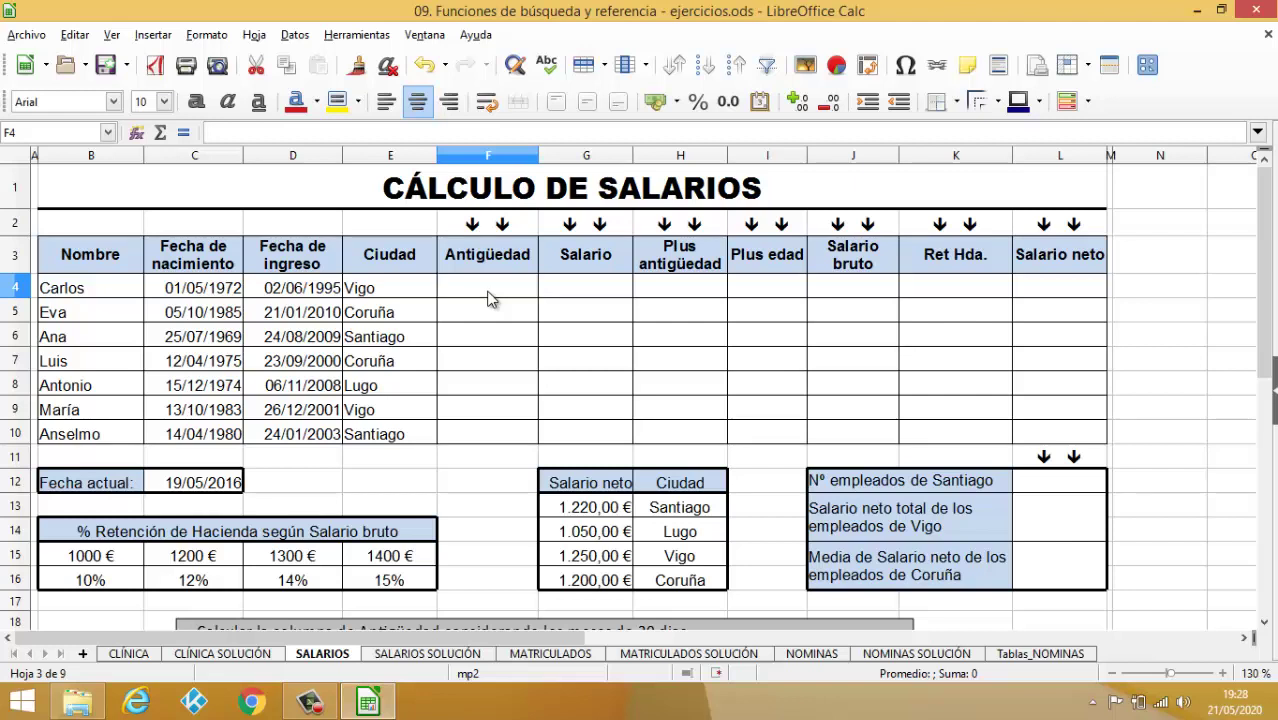
pyautogui.write('=DIAS3')
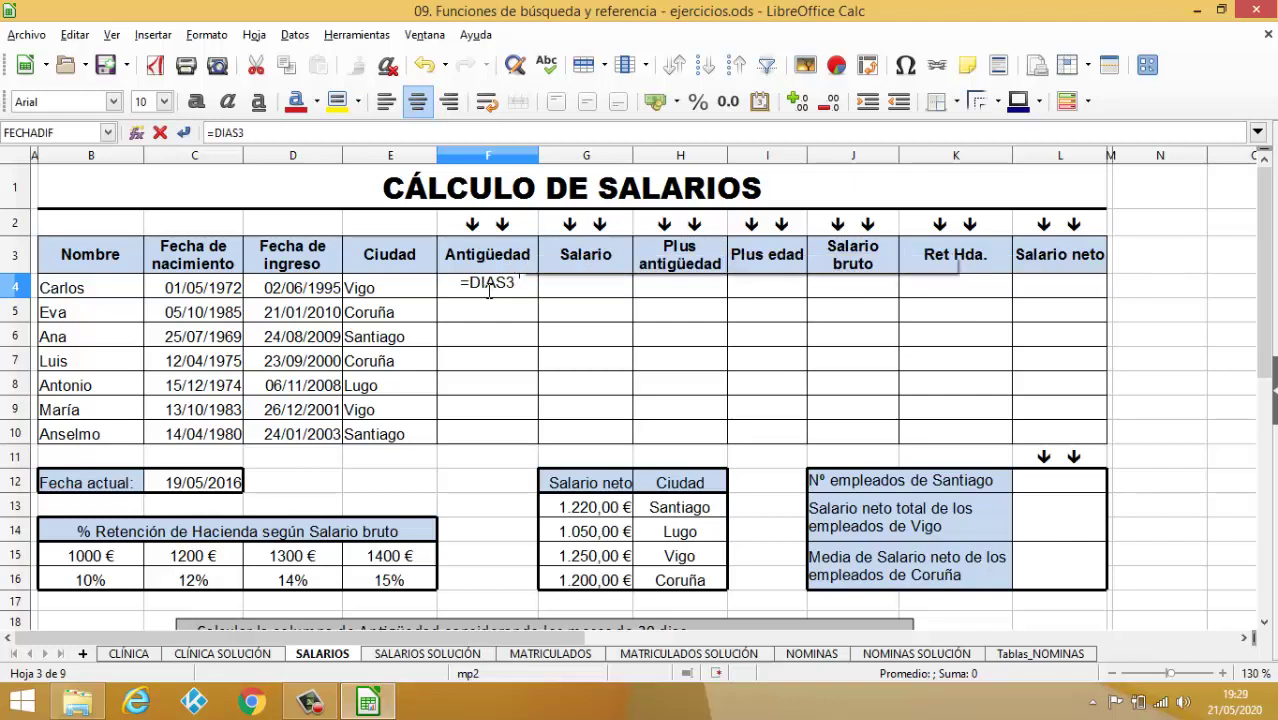
pyautogui.write('60(')
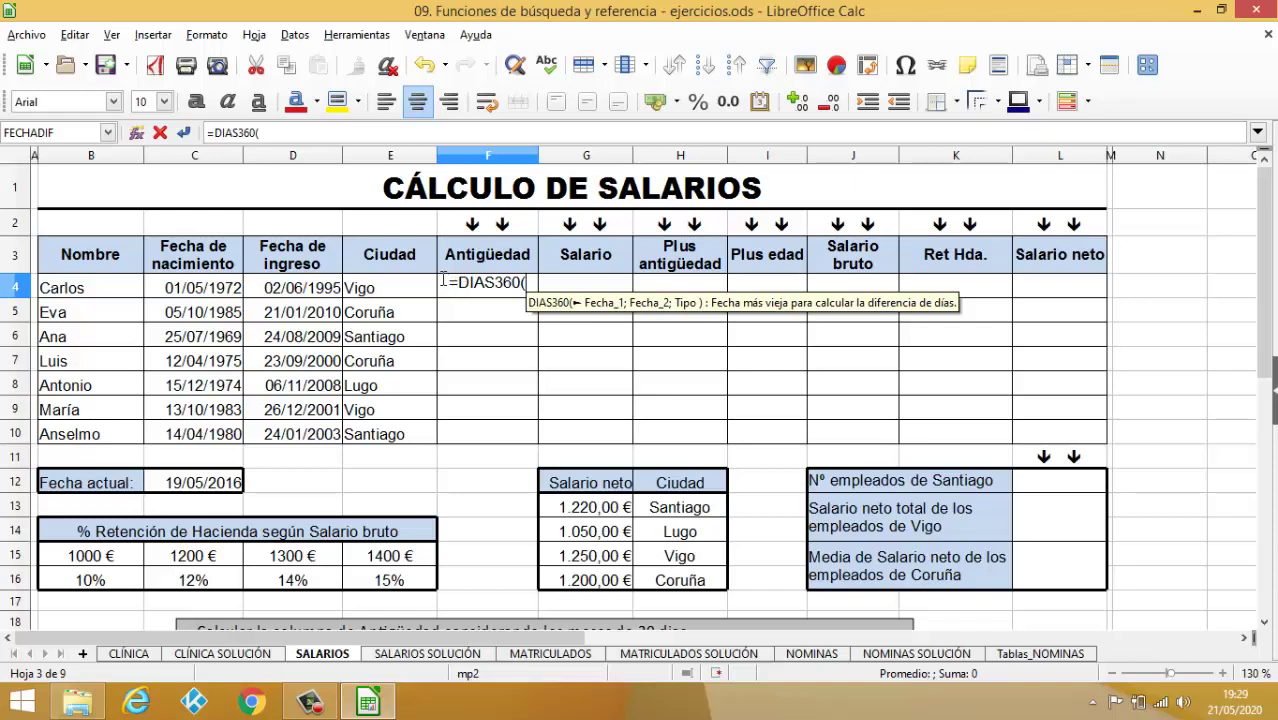
pyautogui.click(297, 292)
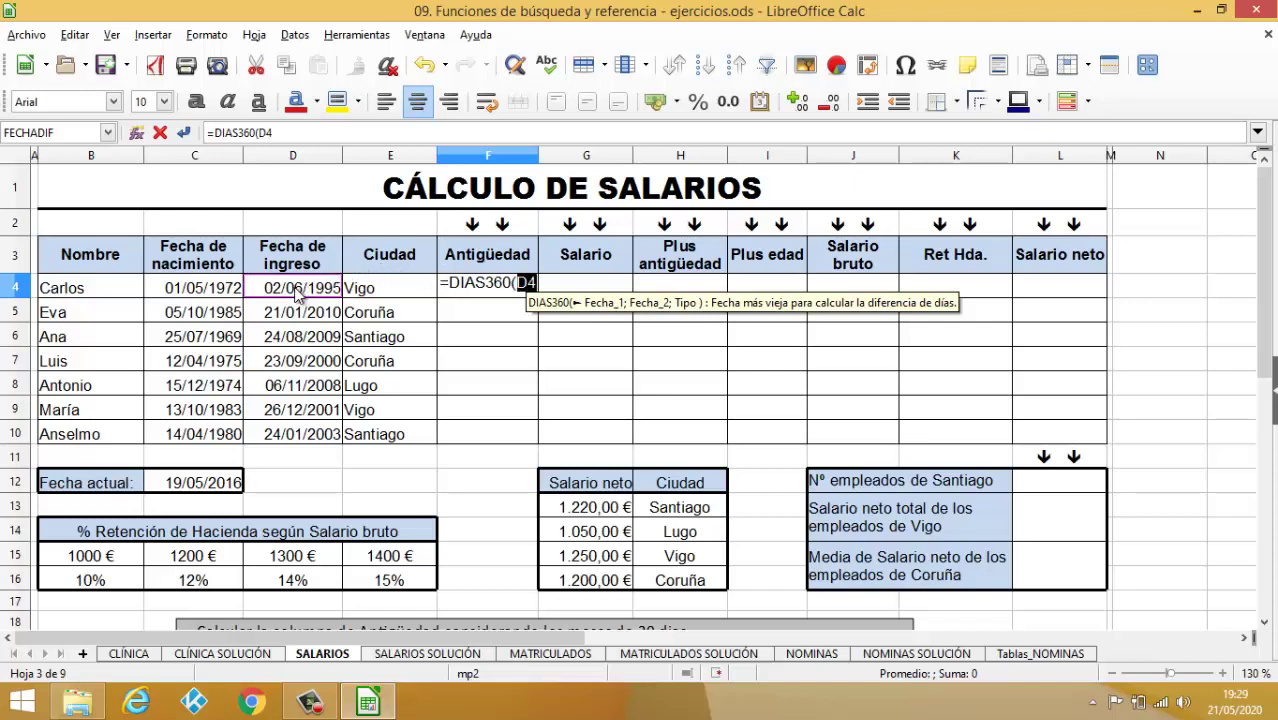
pyautogui.write(';')
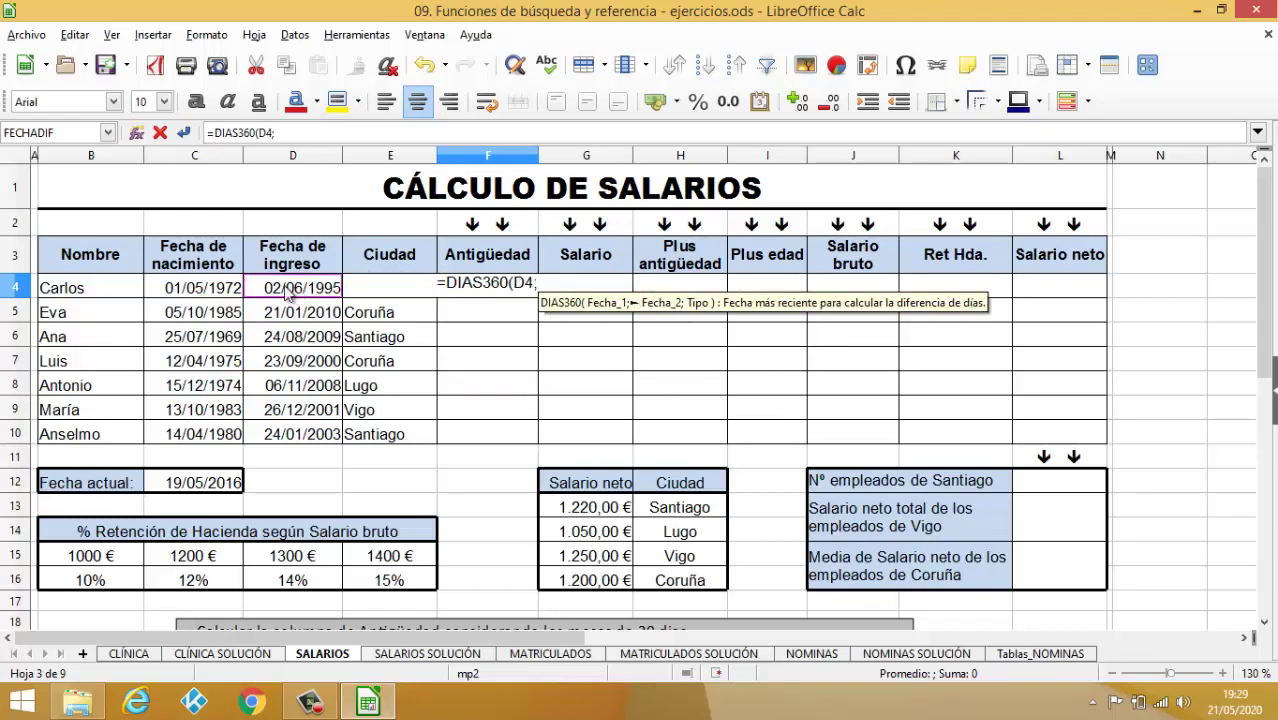
# Step: Complete the DIAS360 formula in F4 with $C$12 as the second date, and divide it by 360
pyautogui.click(185, 485)
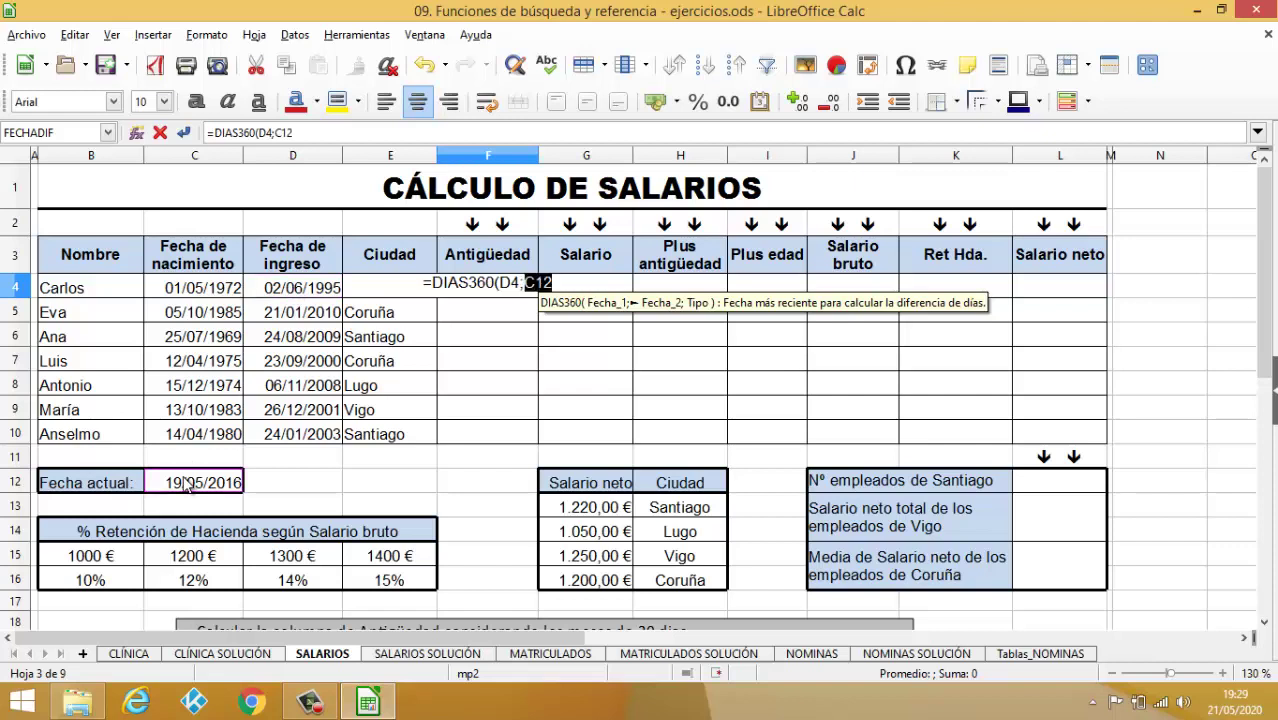
pyautogui.press('F4')
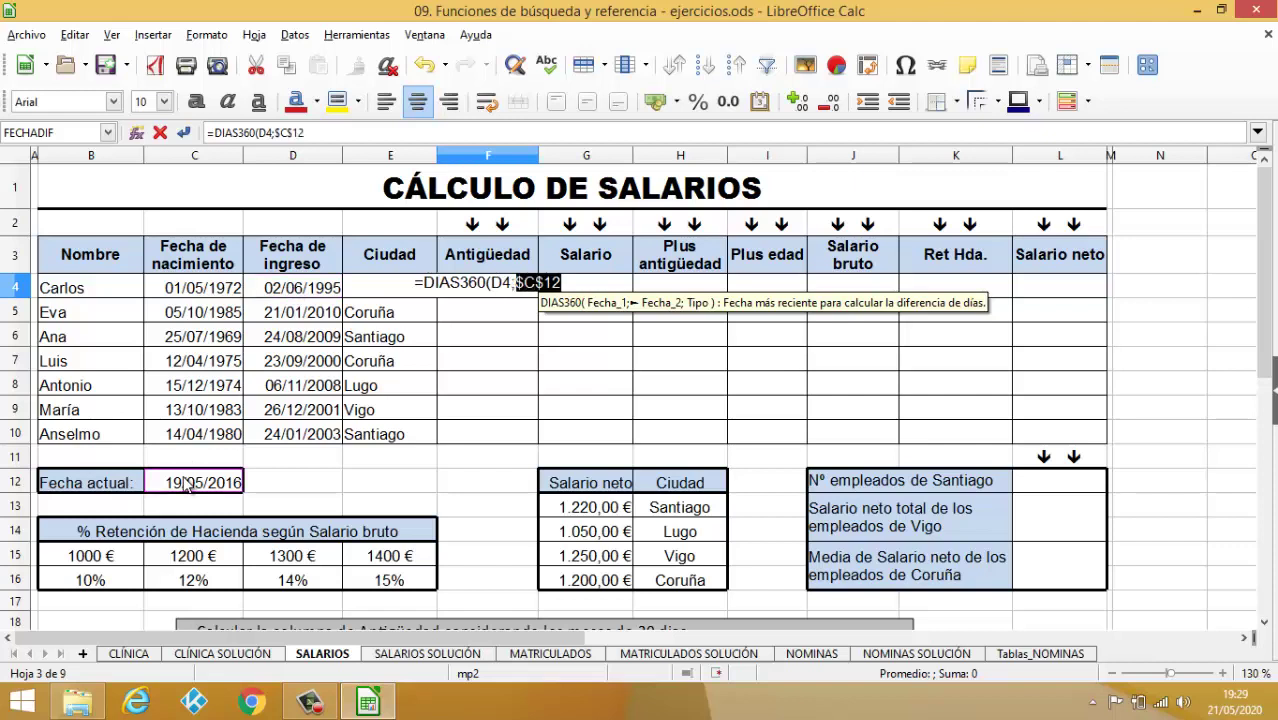
pyautogui.write(')')
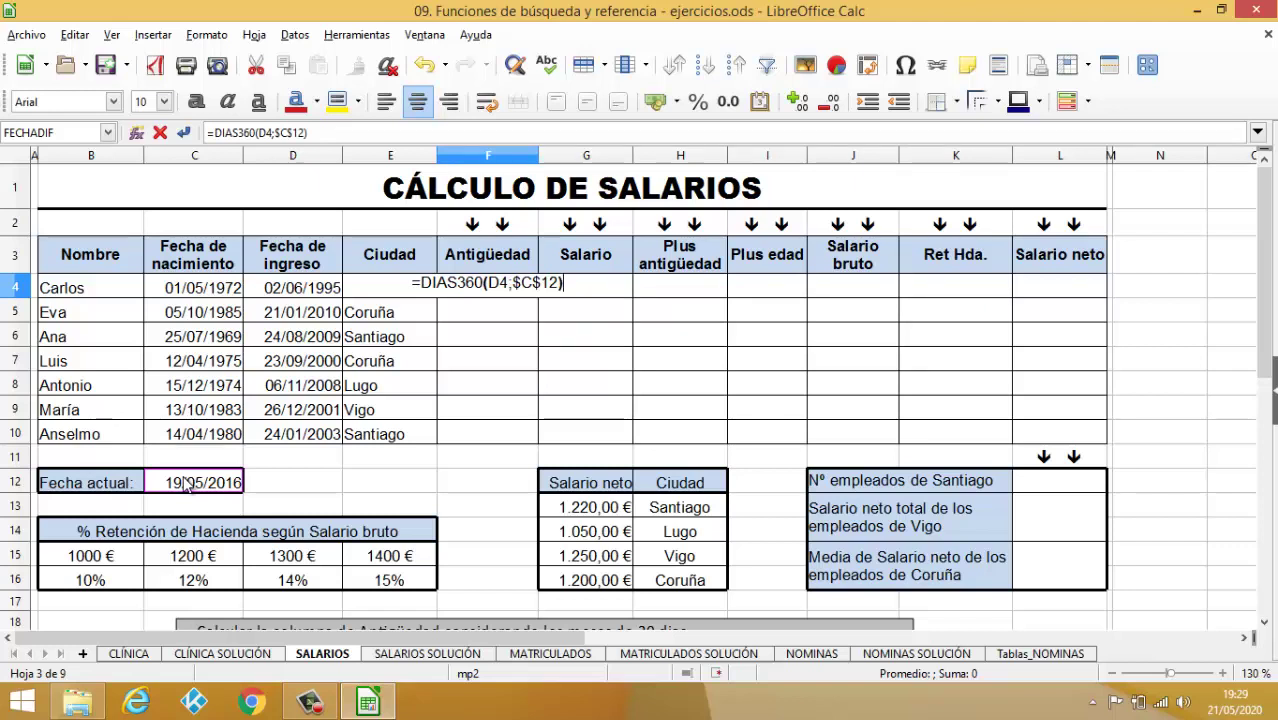
pyautogui.write('/')
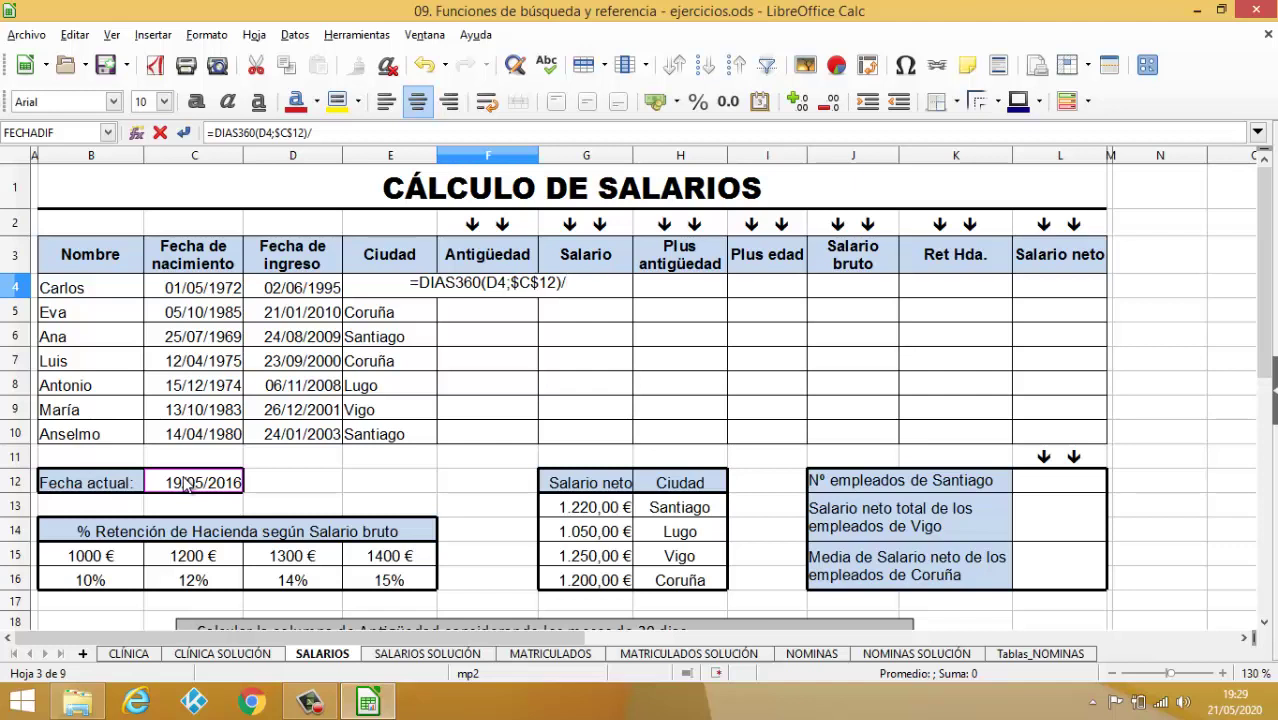
pyautogui.write('360')
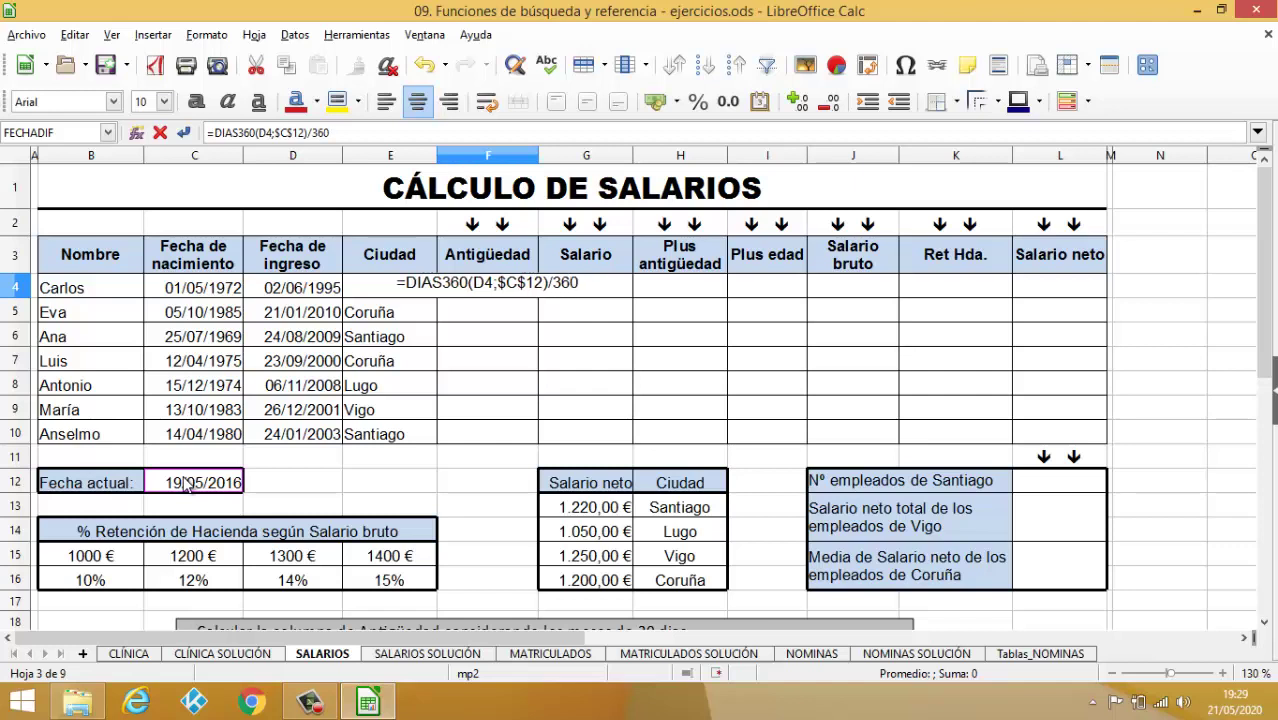
pyautogui.press('Return')
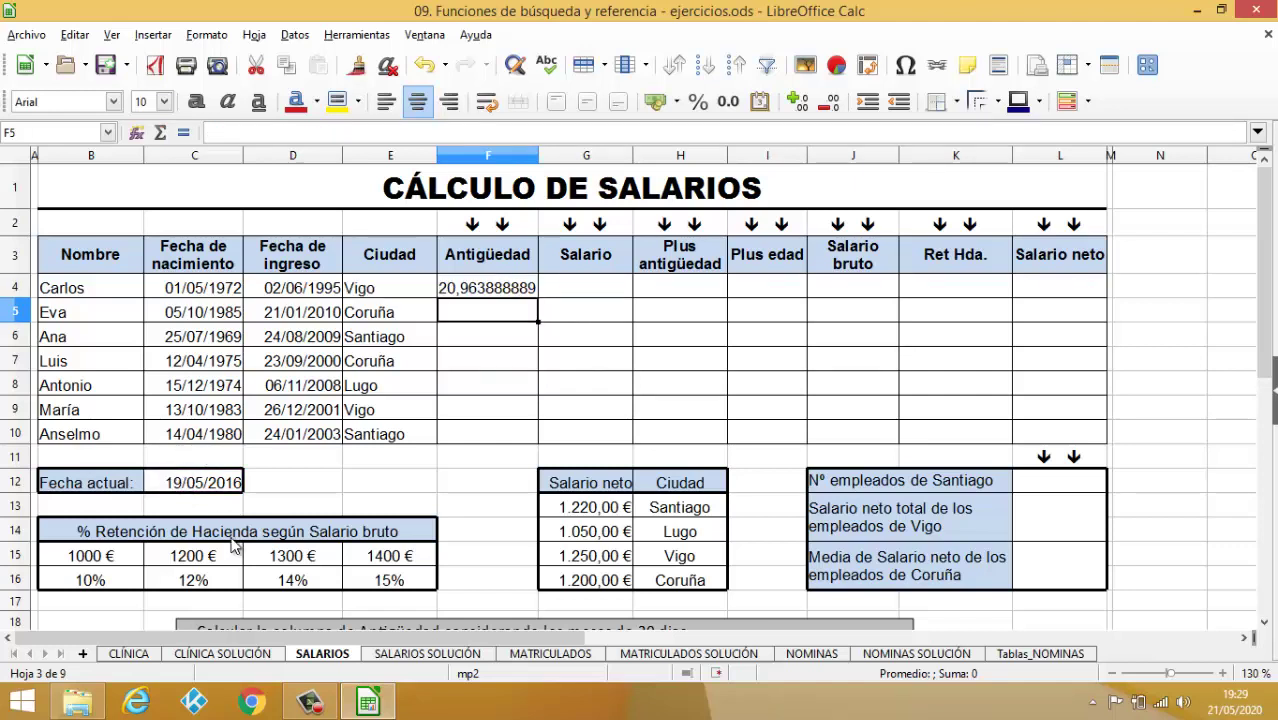
pyautogui.click(499, 292)
pyautogui.doubleClick(499, 292)
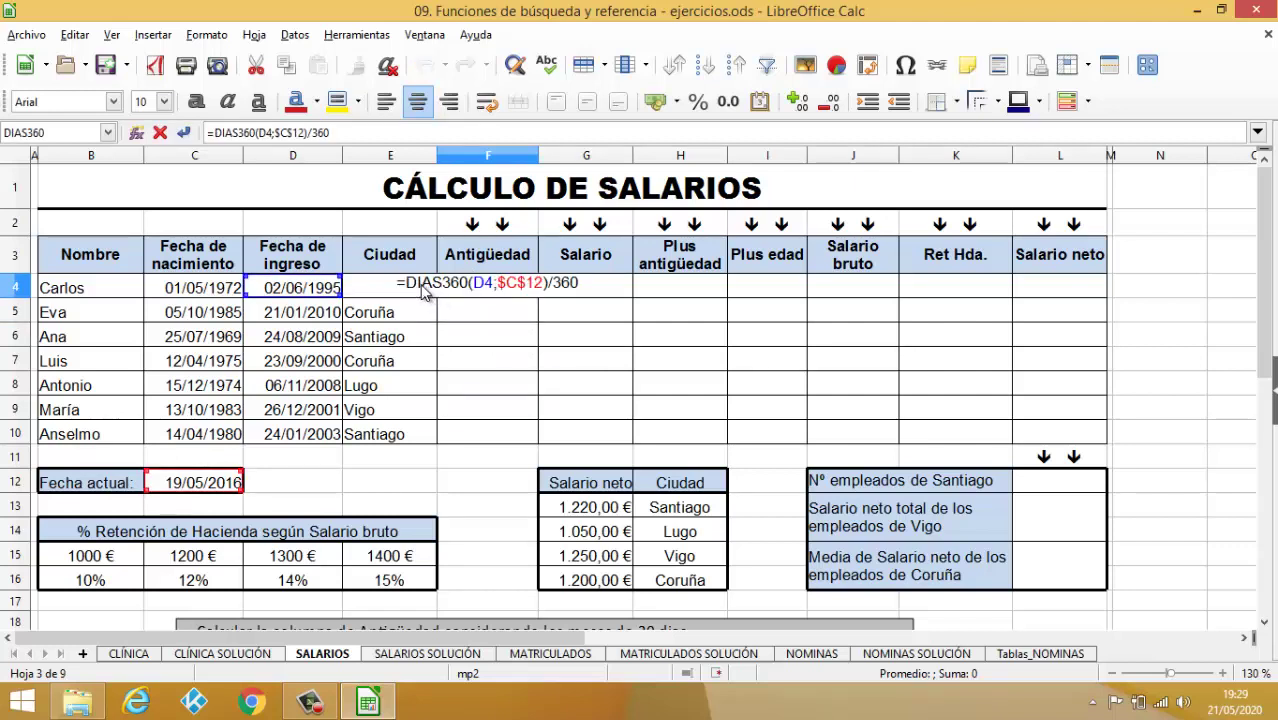
pyautogui.click(408, 290)
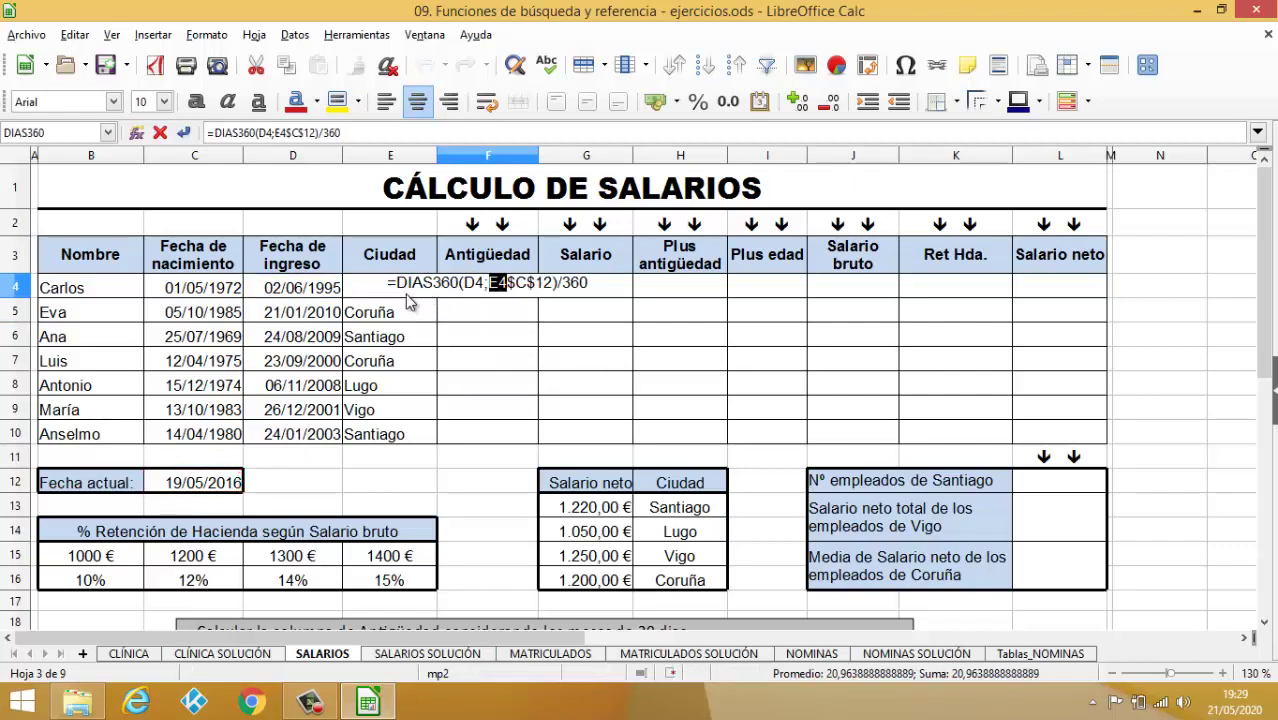
pyautogui.press('Escape')
# Step: Wrap the F4 formula in TRUNCAR, giving =TRUNCAR(DIAS360(D4;$C$12)/360), and fill it down through F10
pyautogui.doubleClick(488, 292)
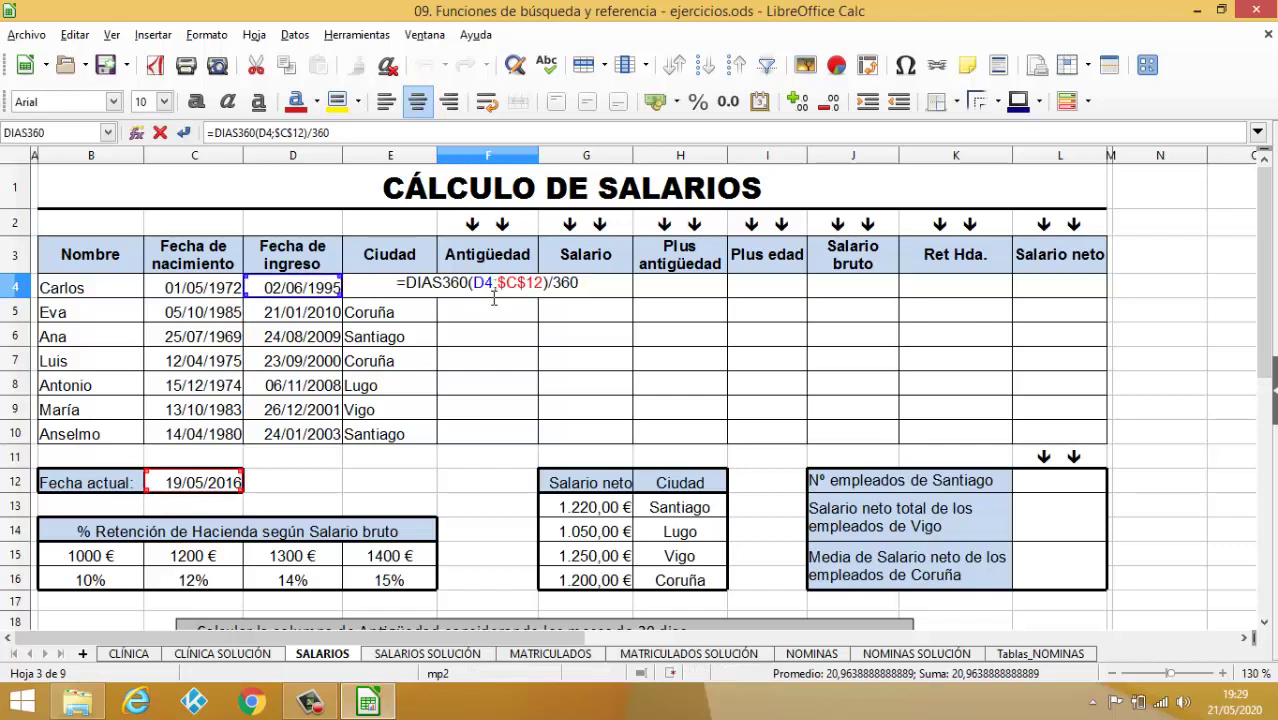
pyautogui.press('Left')
pyautogui.press('Left')
pyautogui.press('Left')
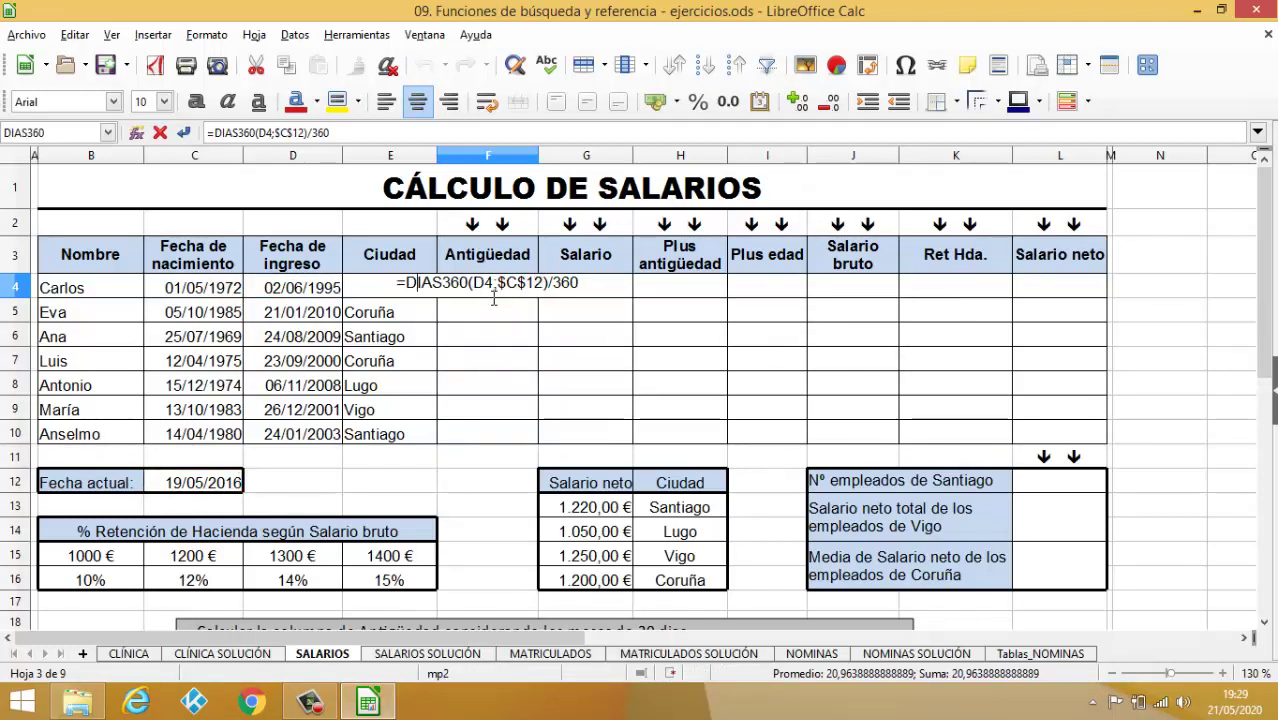
pyautogui.write('TRUNCAR')
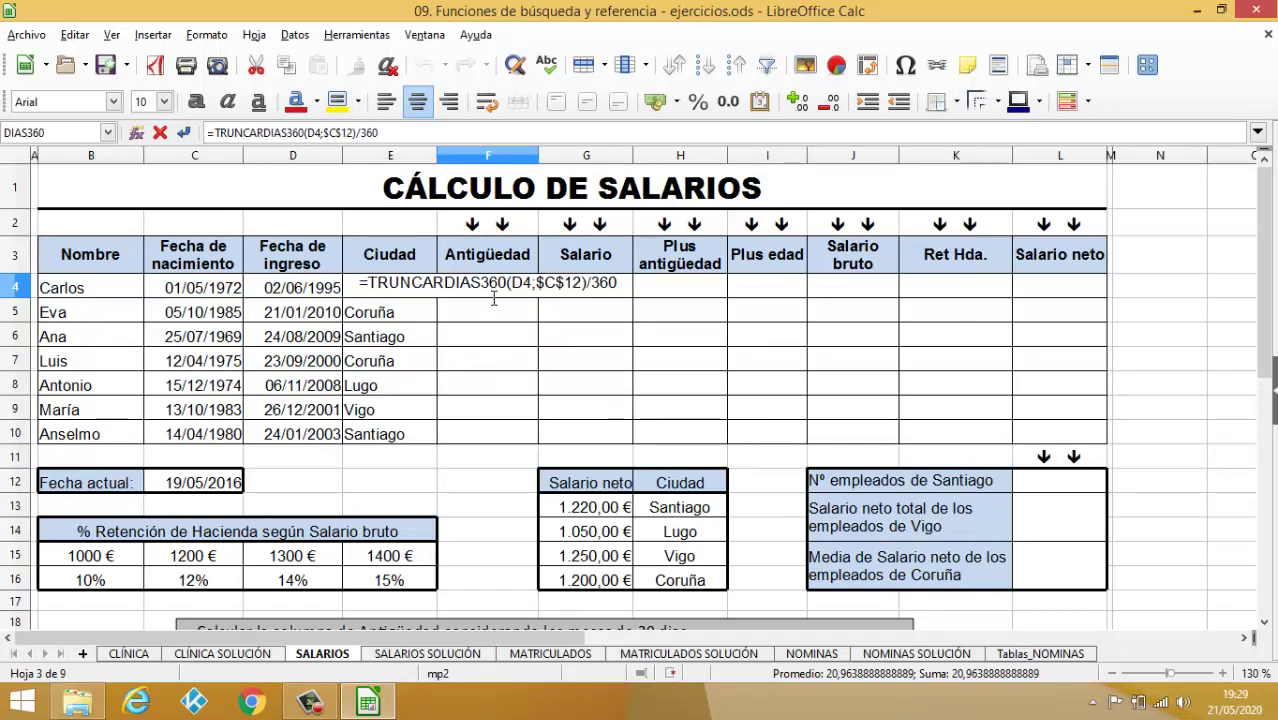
pyautogui.write('(')
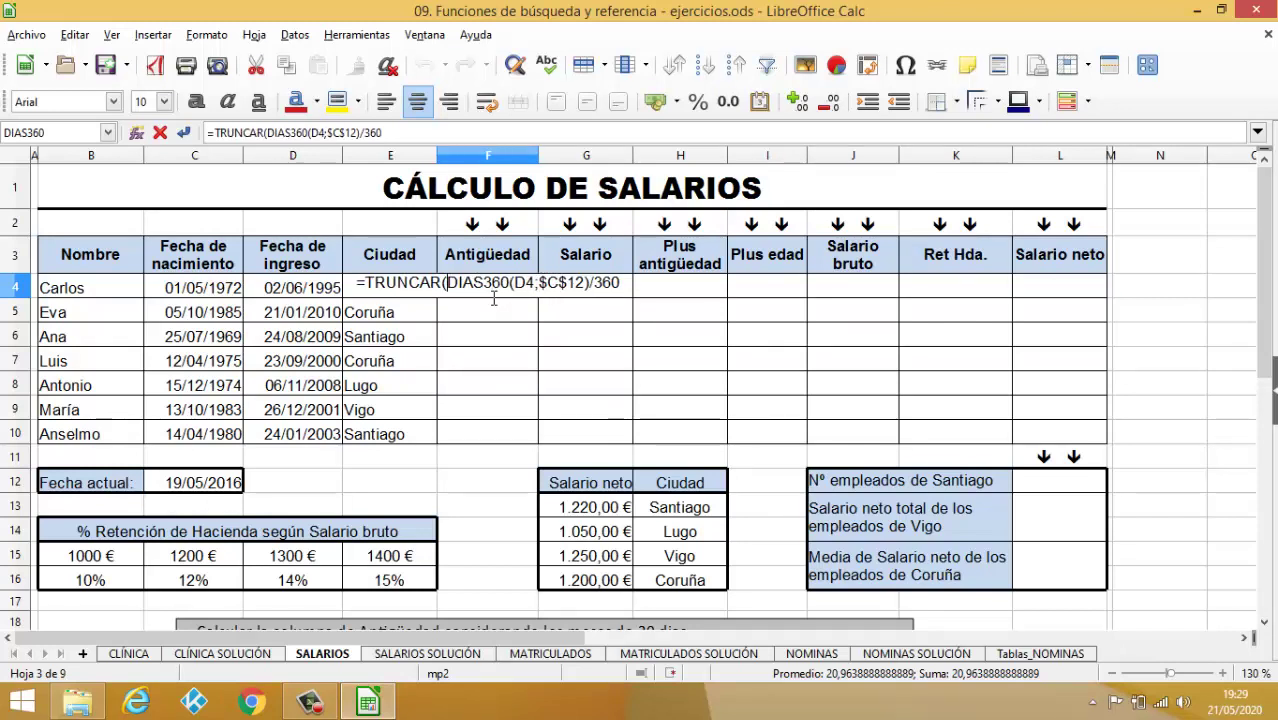
pyautogui.click(622, 286)
pyautogui.write(')')
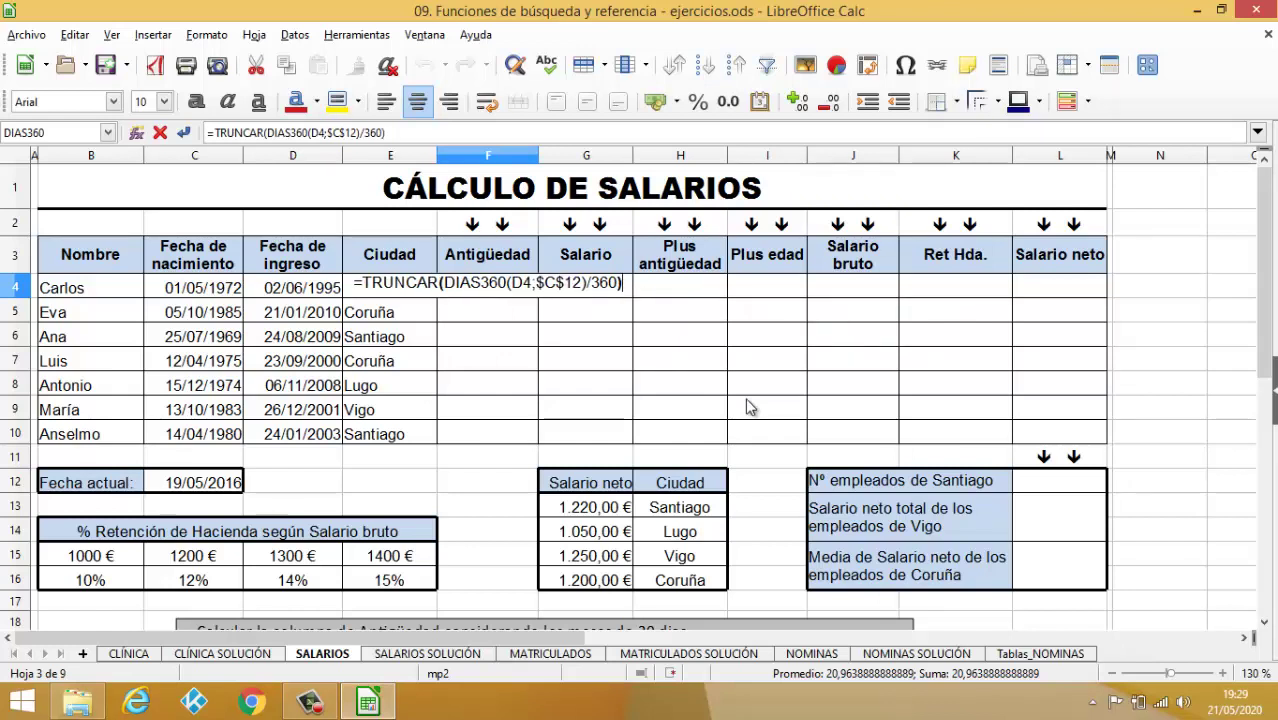
pyautogui.press('Return')
pyautogui.click(530, 292)
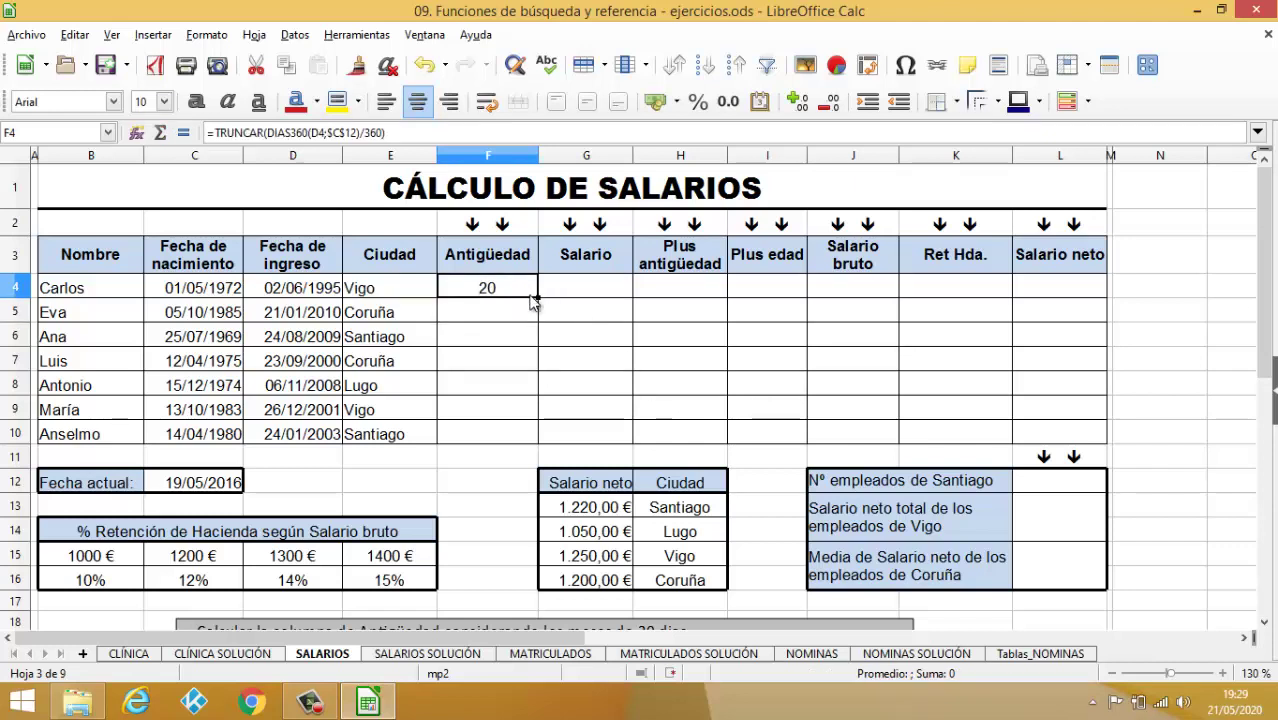
pyautogui.doubleClick(538, 299)
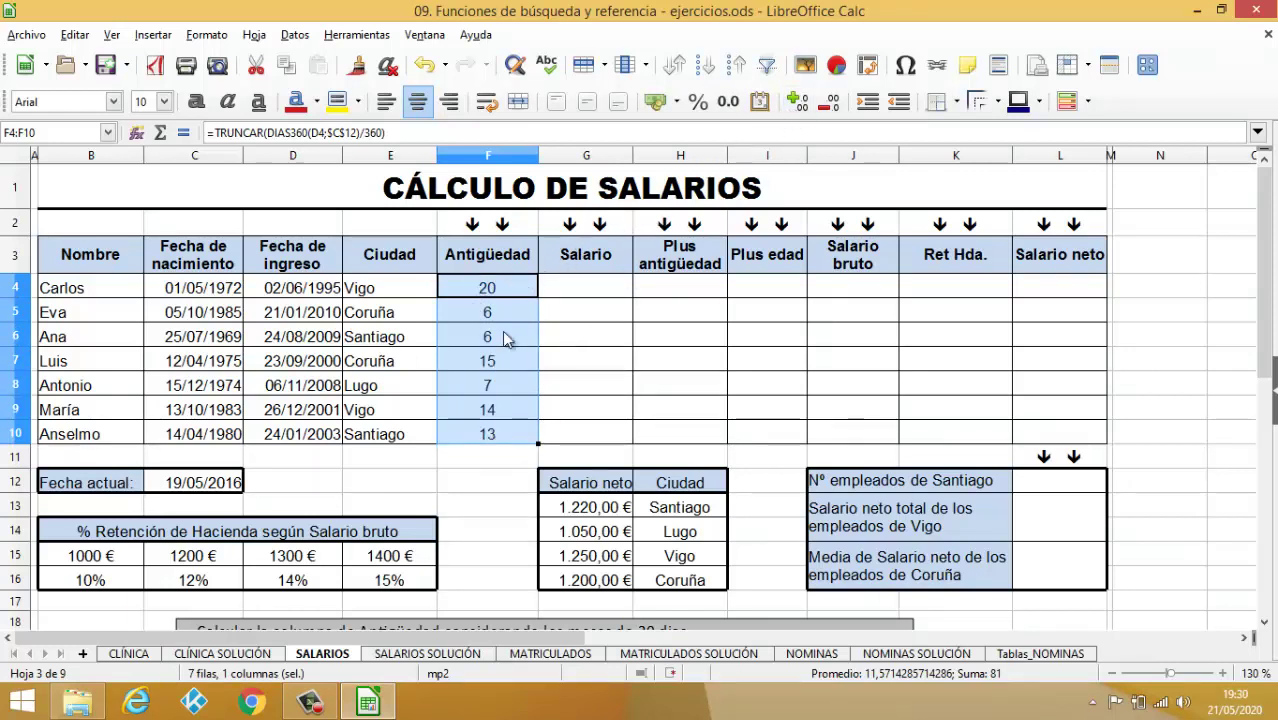
# Step: Examine the calculation instructions, the F4 formula and the order of the salary and city columns in lookup table G13:H16
pyautogui.scroll(-4, 488, 405)
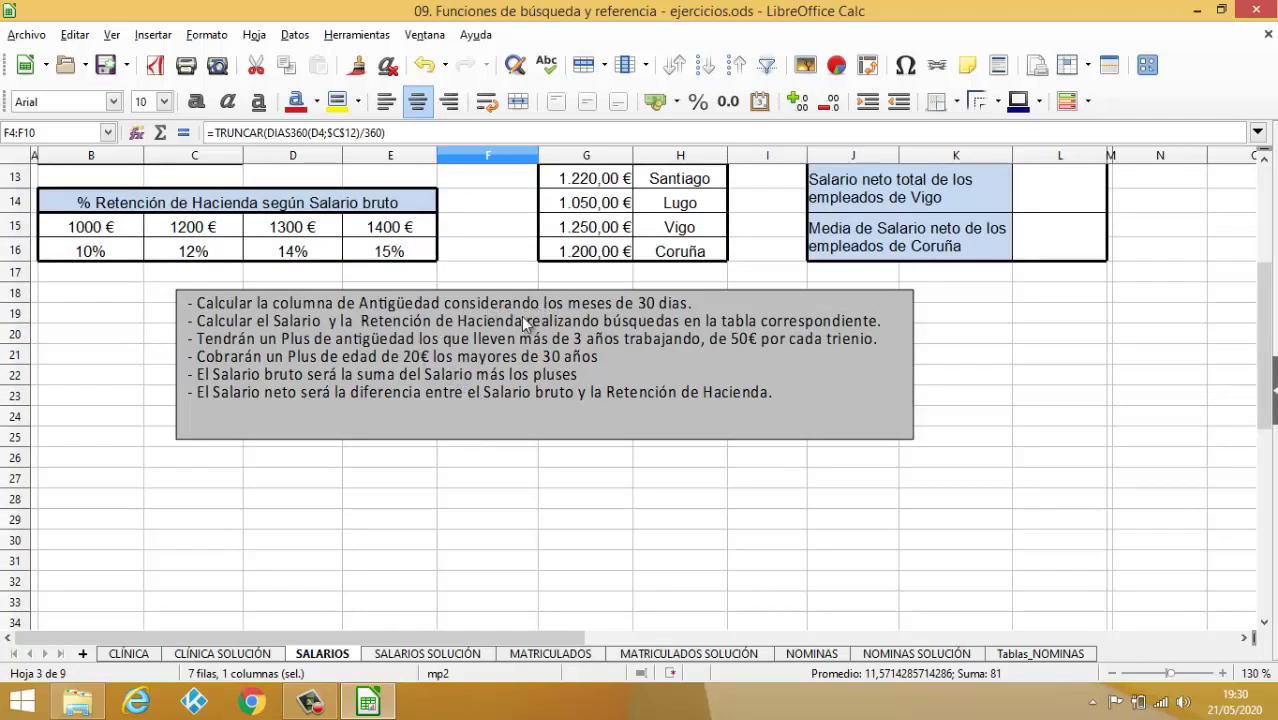
pyautogui.scroll(4, 522, 322)
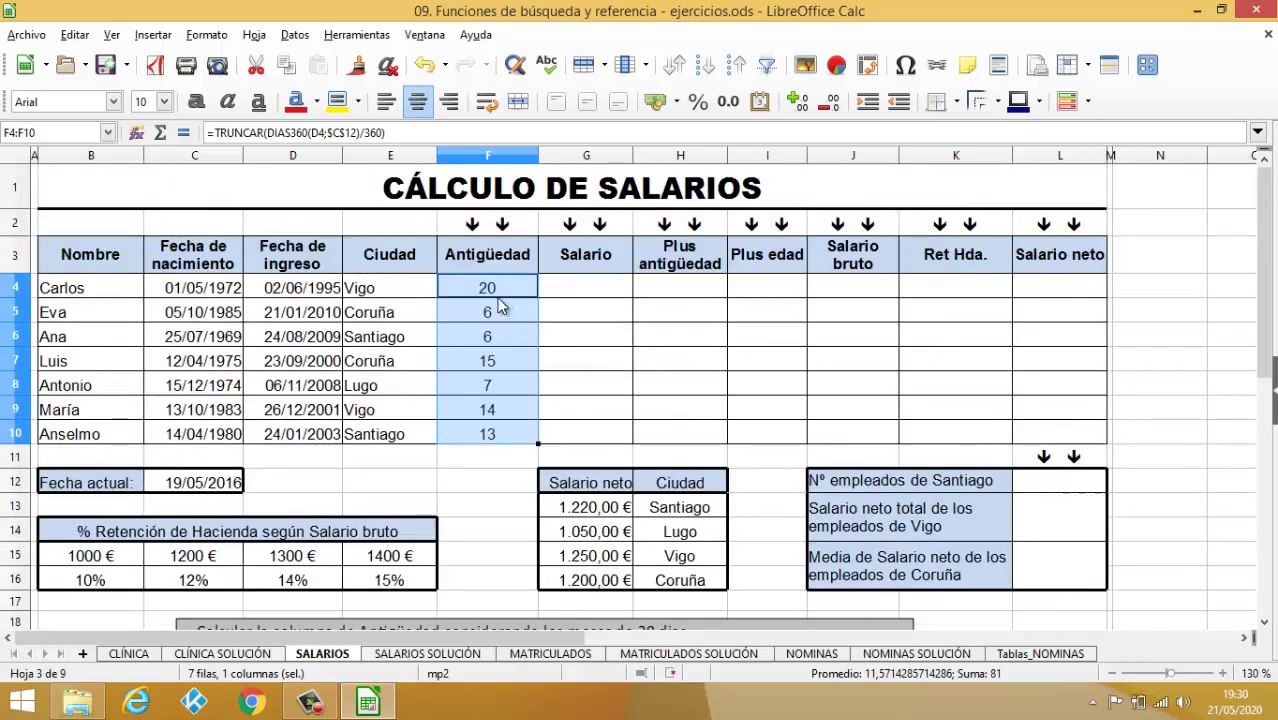
pyautogui.scroll(-4, 536, 449)
pyautogui.scroll(4, 504, 378)
pyautogui.doubleClick(502, 288)
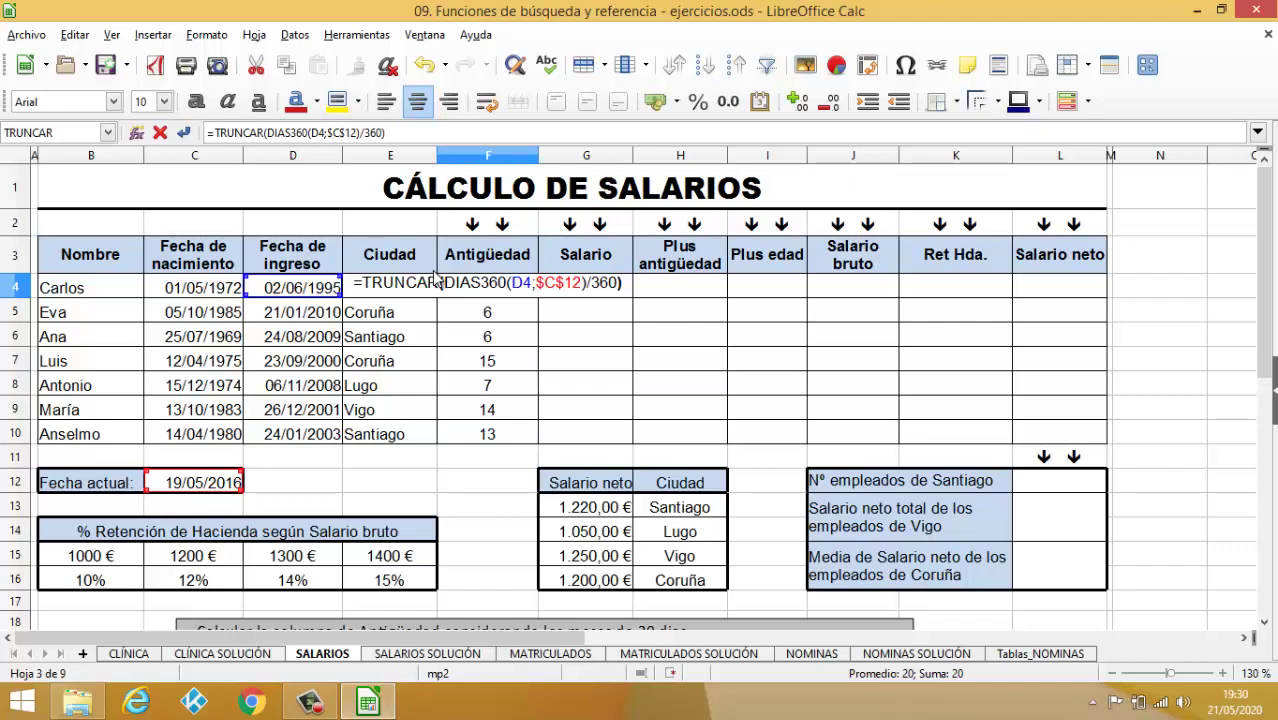
pyautogui.press('Return')
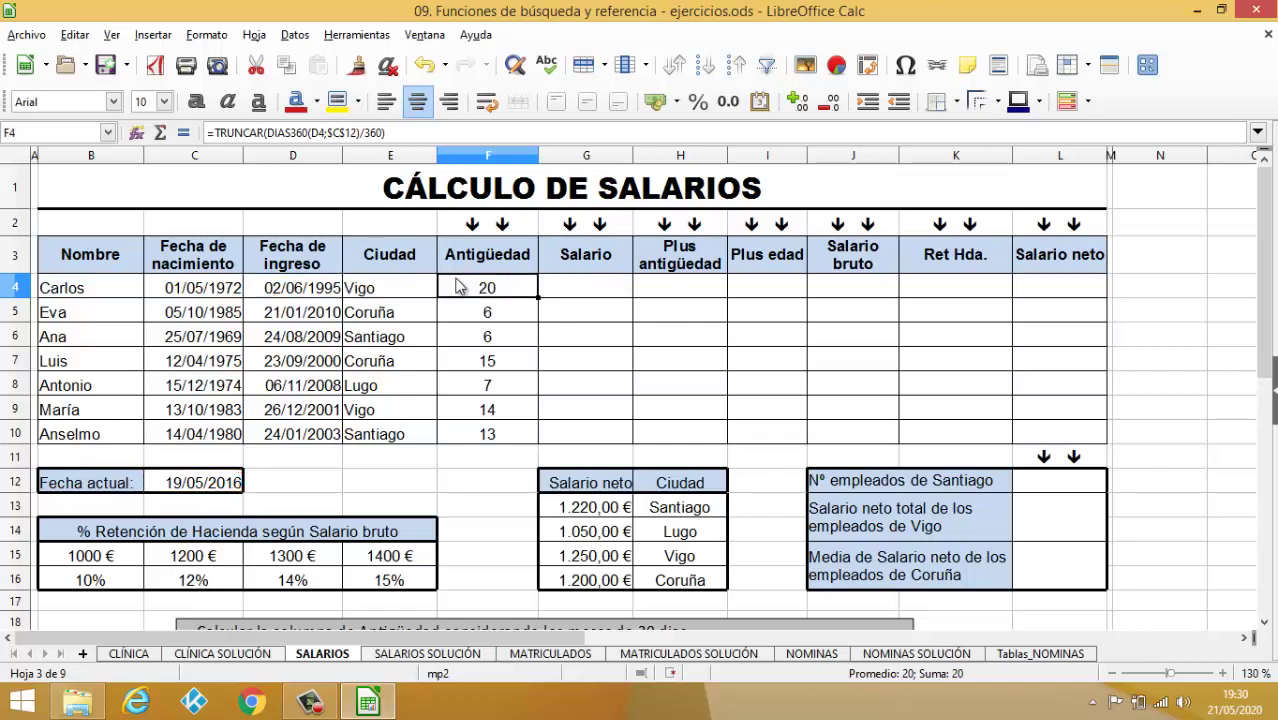
pyautogui.click(570, 289)
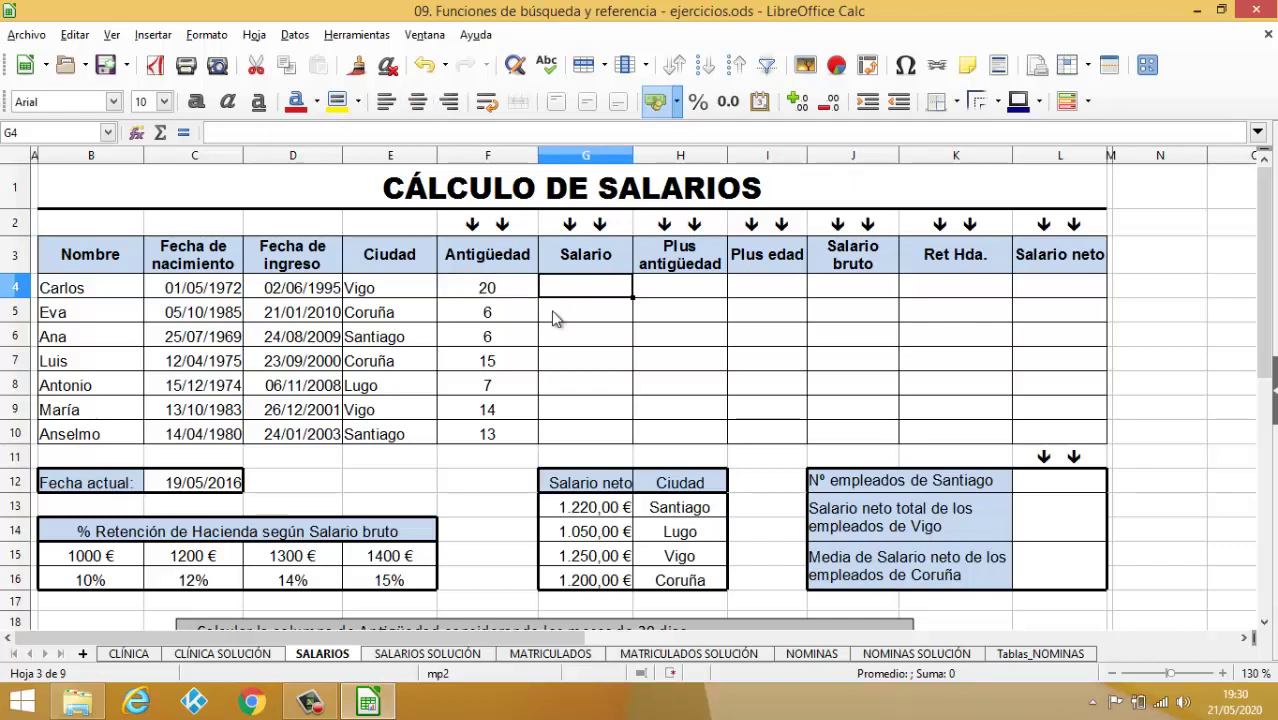
pyautogui.moveTo(582, 508); pyautogui.dragTo(571, 580)
pyautogui.moveTo(676, 509); pyautogui.dragTo(655, 586)
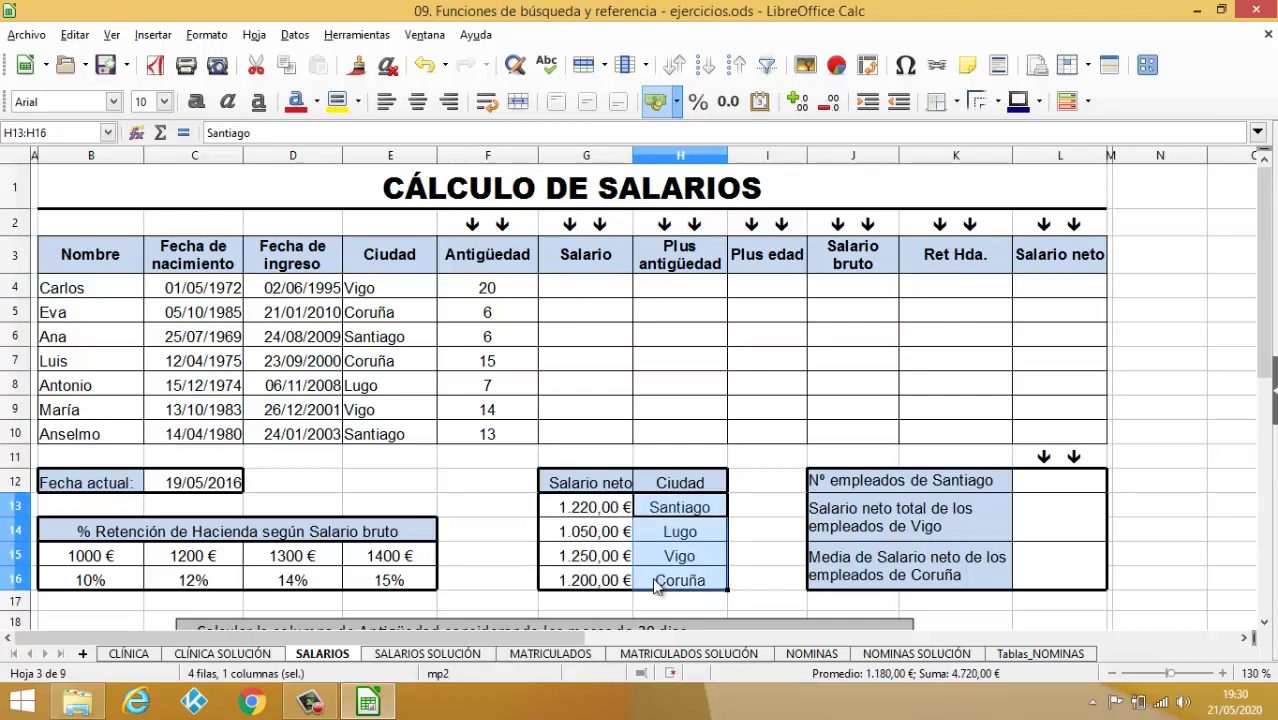
pyautogui.click(577, 288)
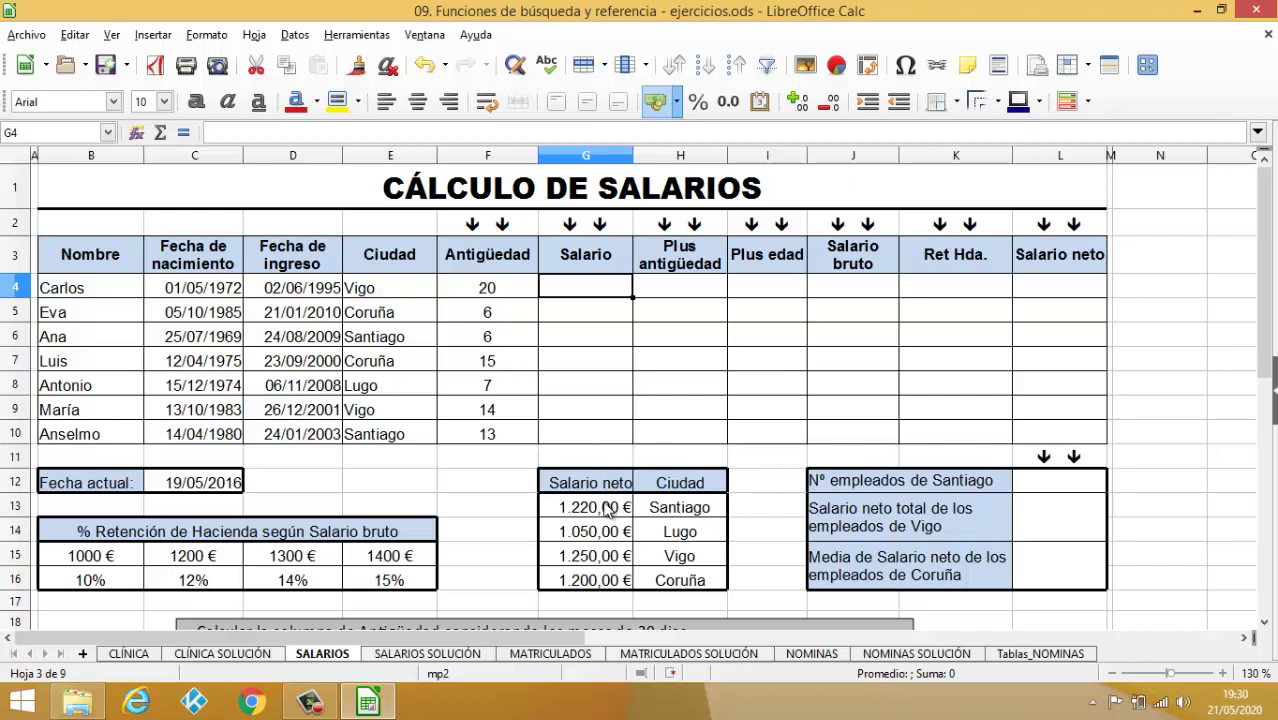
pyautogui.moveTo(600, 508); pyautogui.dragTo(653, 582)
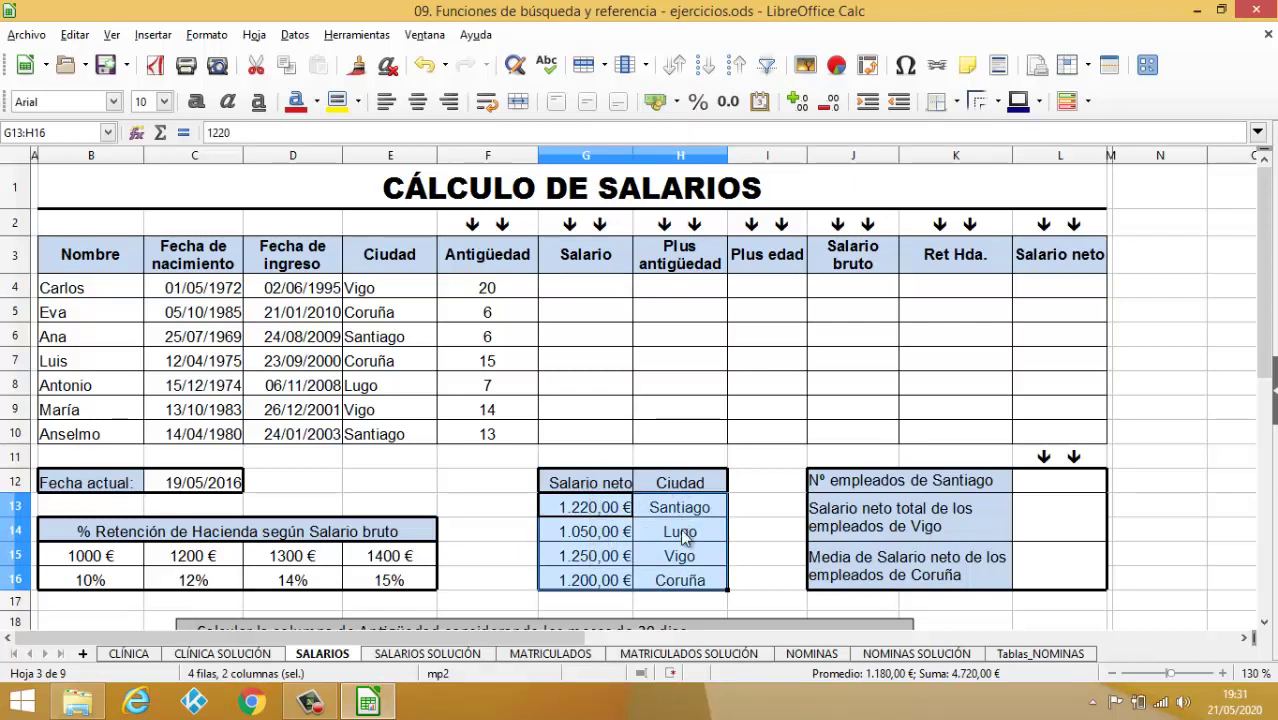
# Step: Begin an INDICE formula in G4 with the salary range G13:G16 as its reference
pyautogui.click(585, 290)
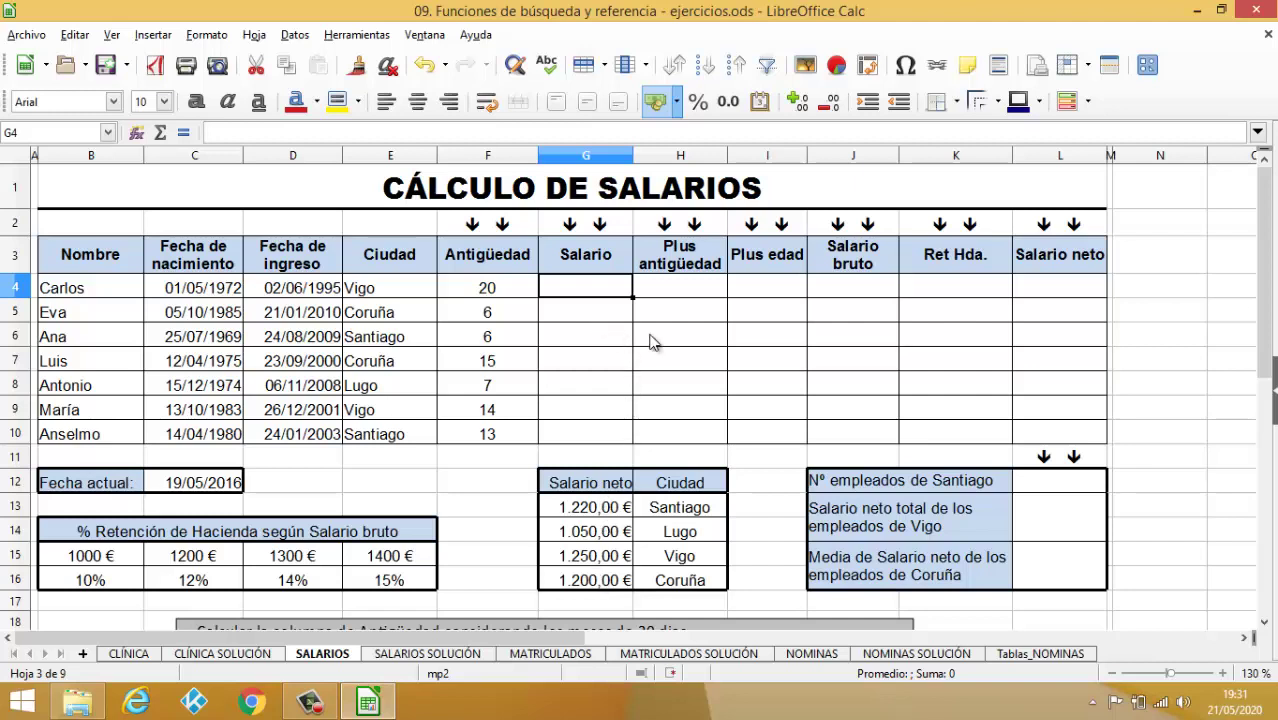
pyautogui.write('=')
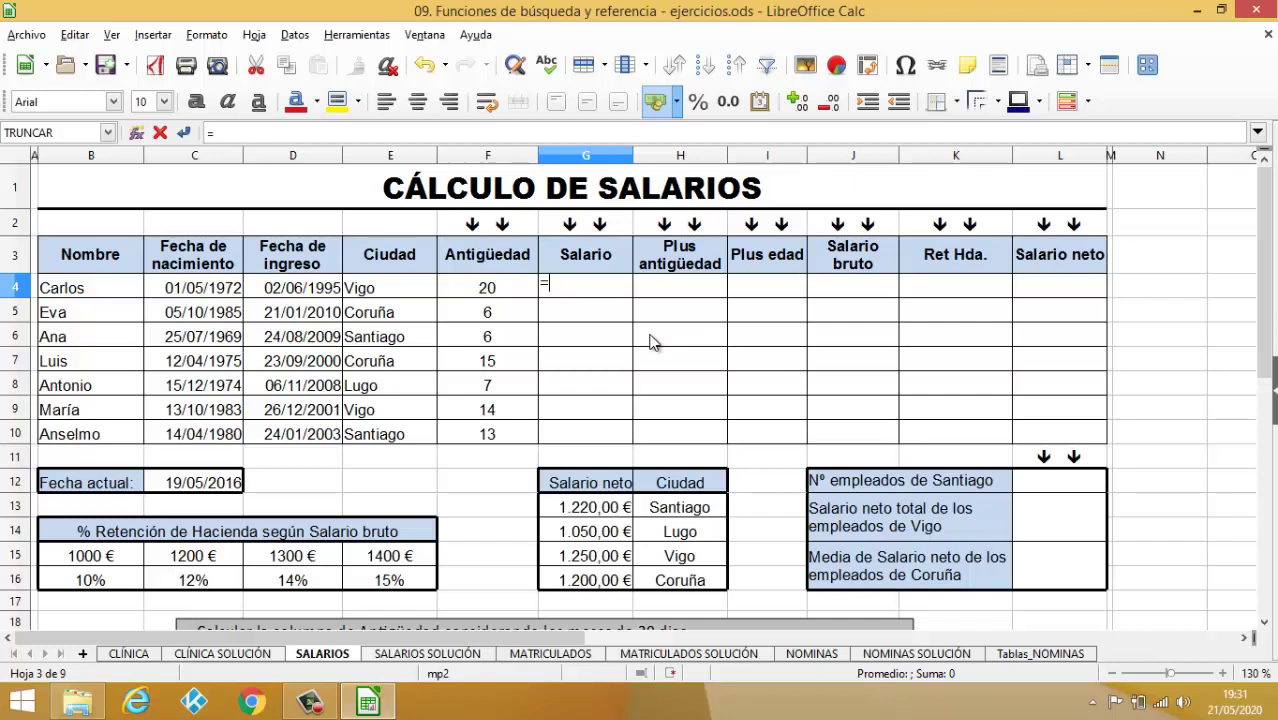
pyautogui.write('INDICE')
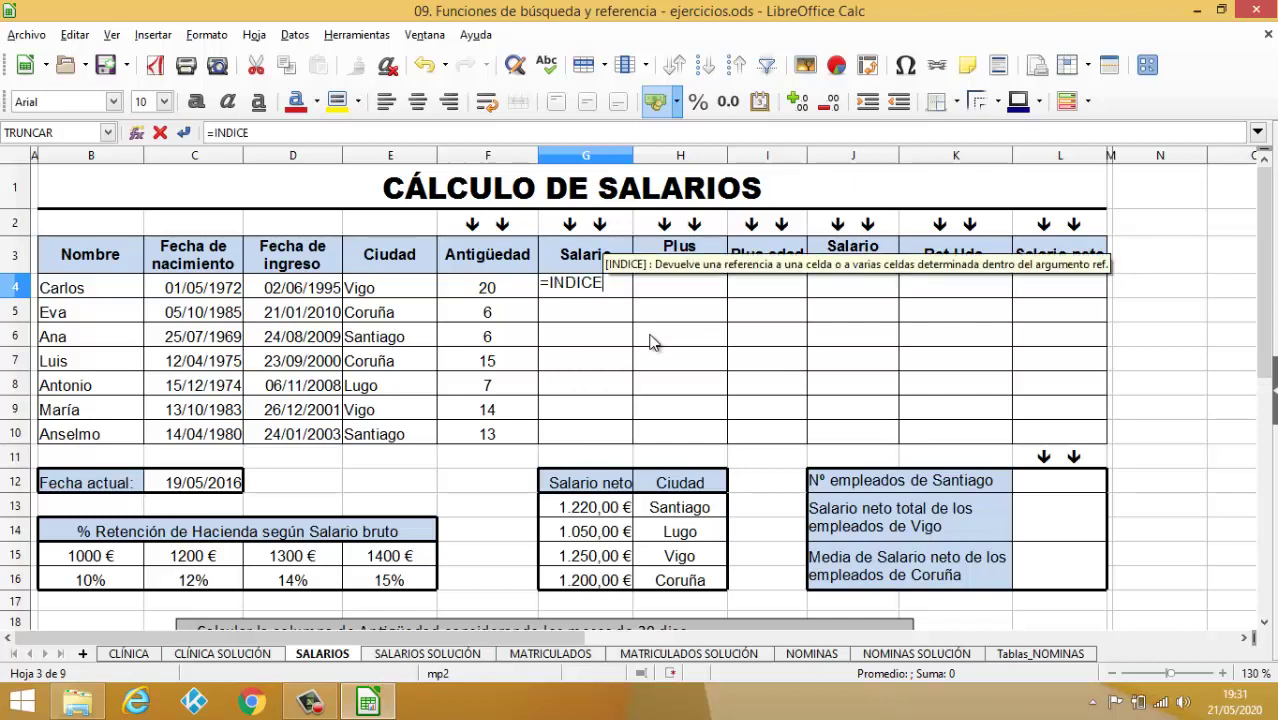
pyautogui.write('(')
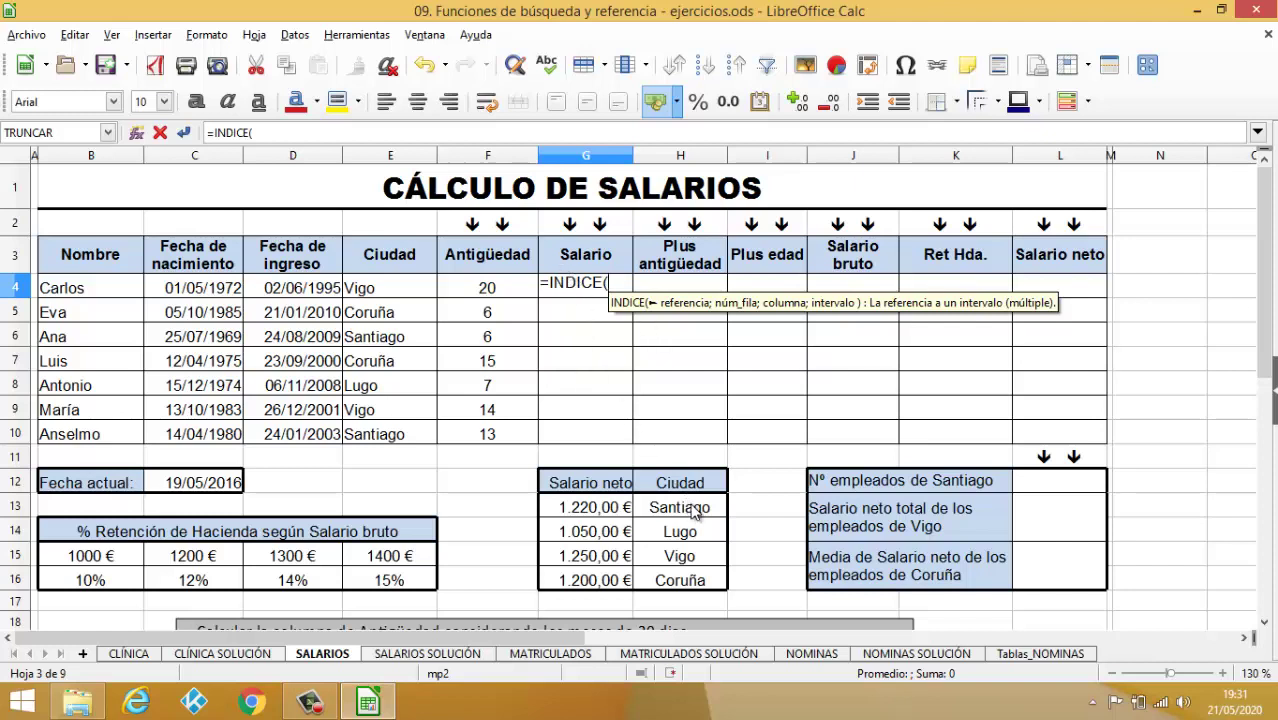
pyautogui.moveTo(604, 508); pyautogui.dragTo(605, 584)
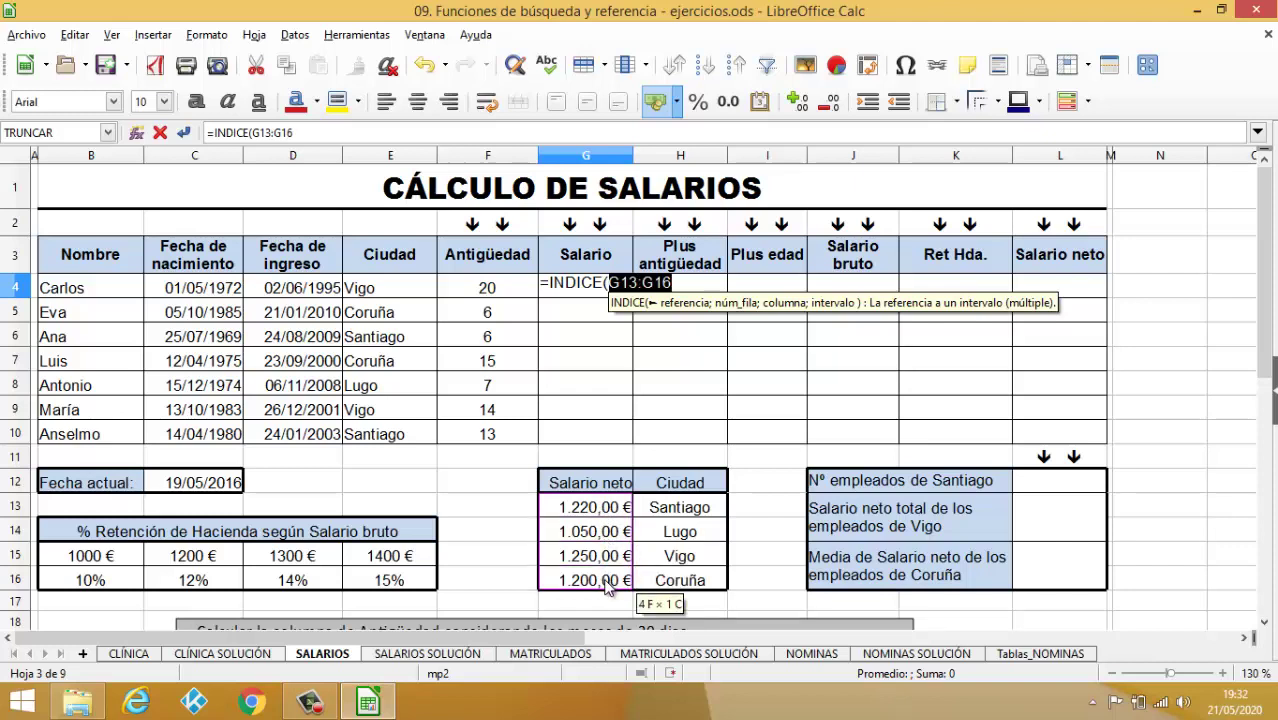
pyautogui.moveTo(605, 584); pyautogui.dragTo(608, 579)
pyautogui.write(';')
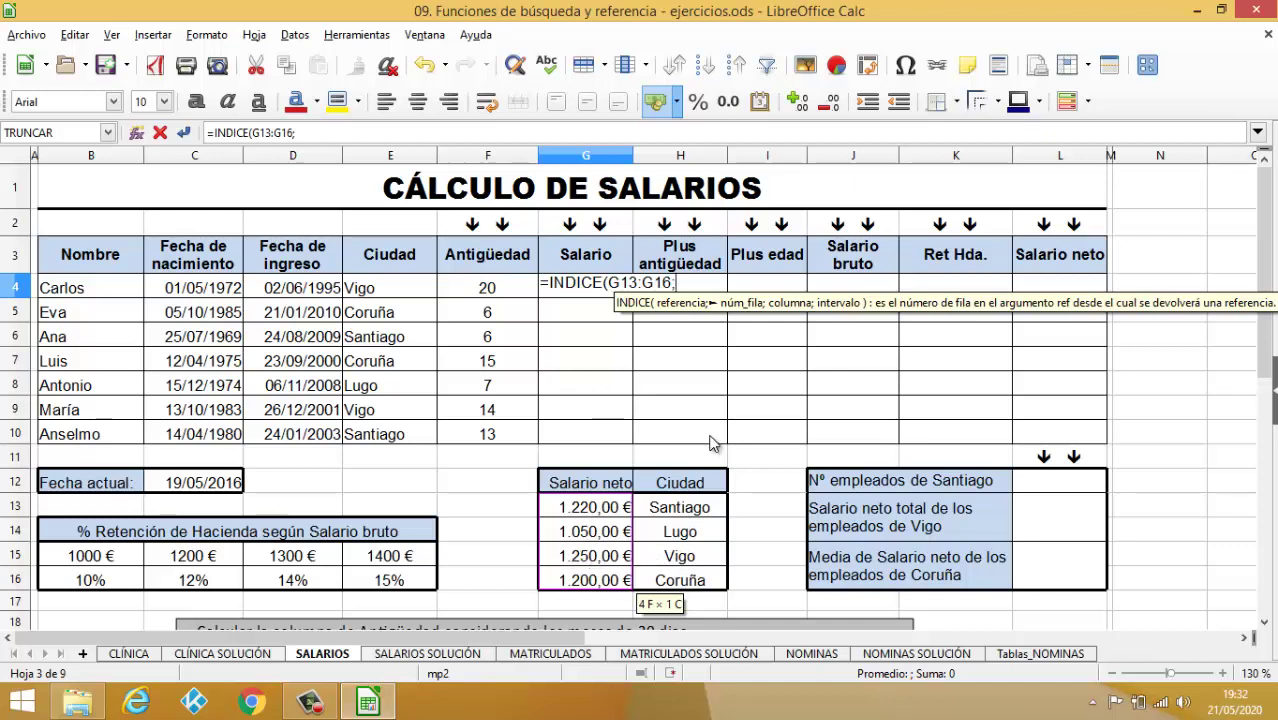
# Step: Complete the G4 formula with COINCIDIR(E4;H13:H16;0) as the row number and 1 as the column
pyautogui.write('CO')
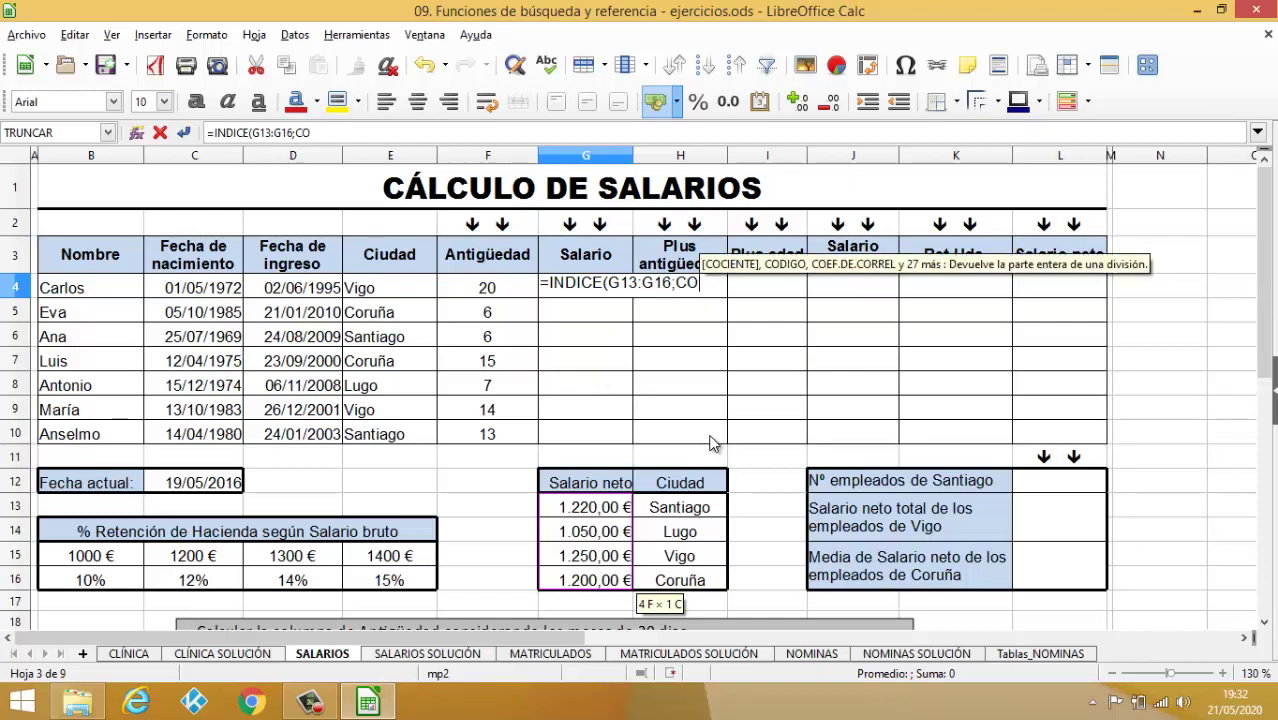
pyautogui.write('INCIDIR')
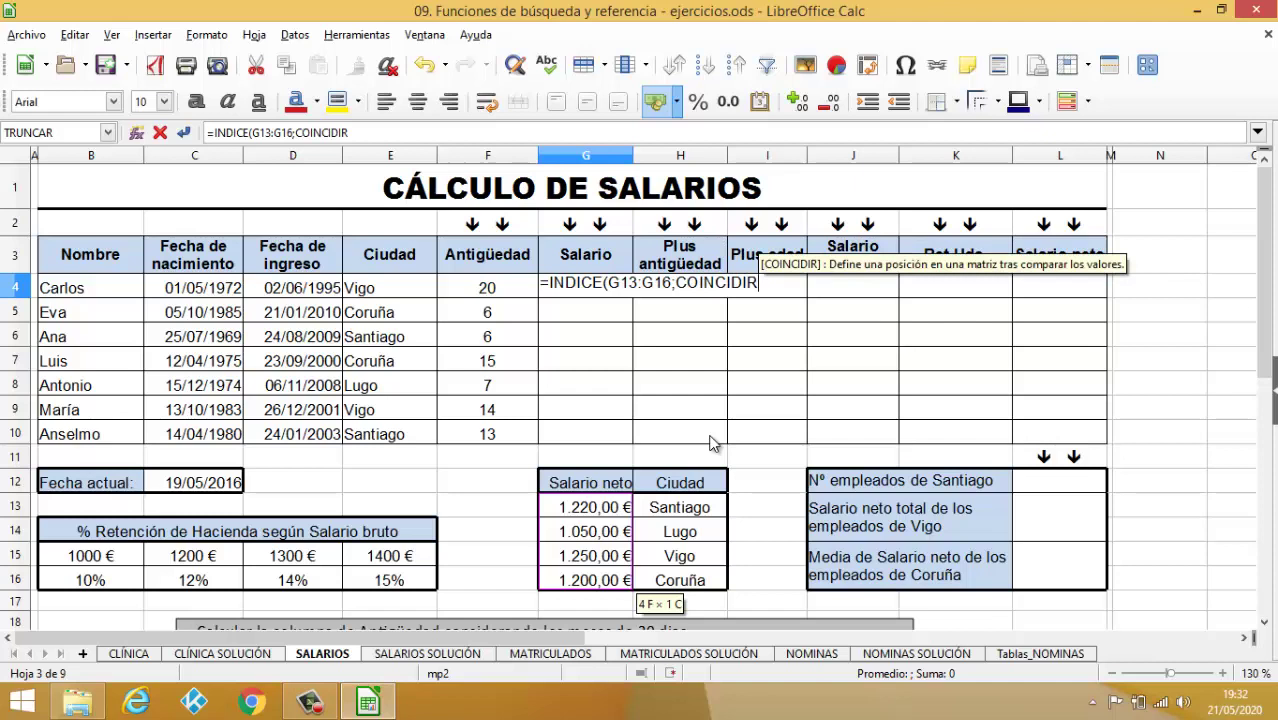
pyautogui.write('(')
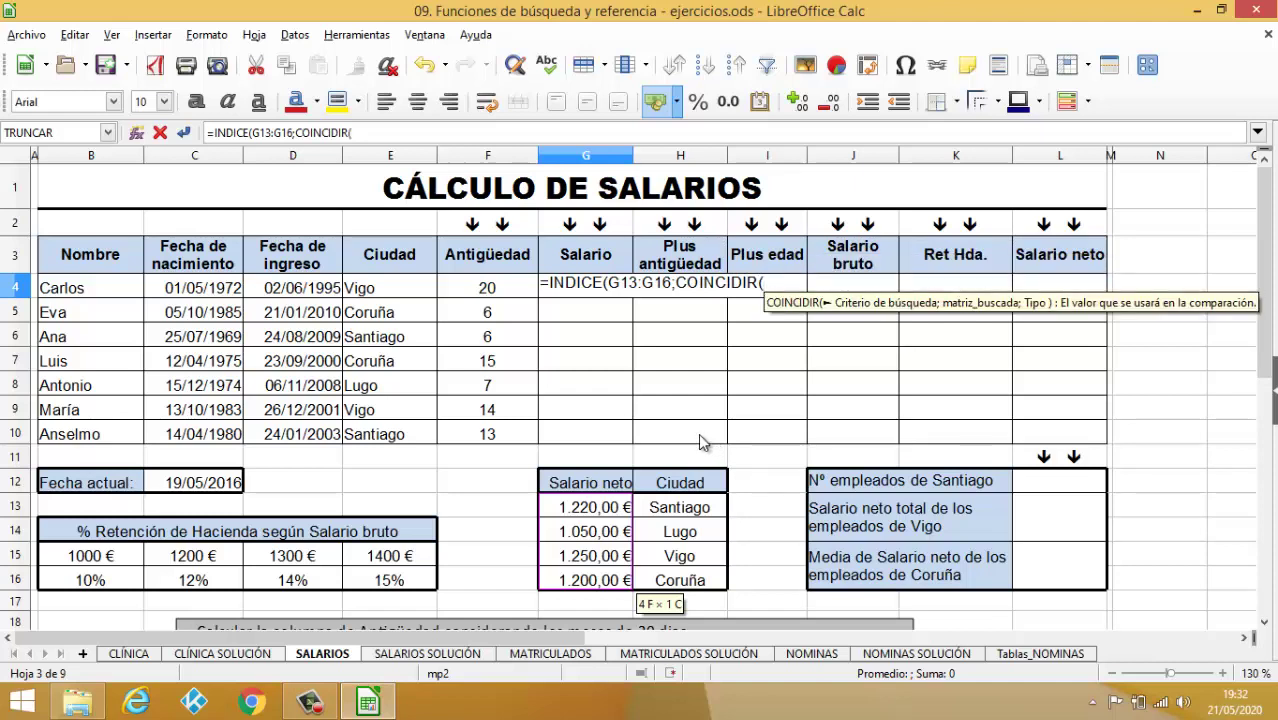
pyautogui.click(354, 289)
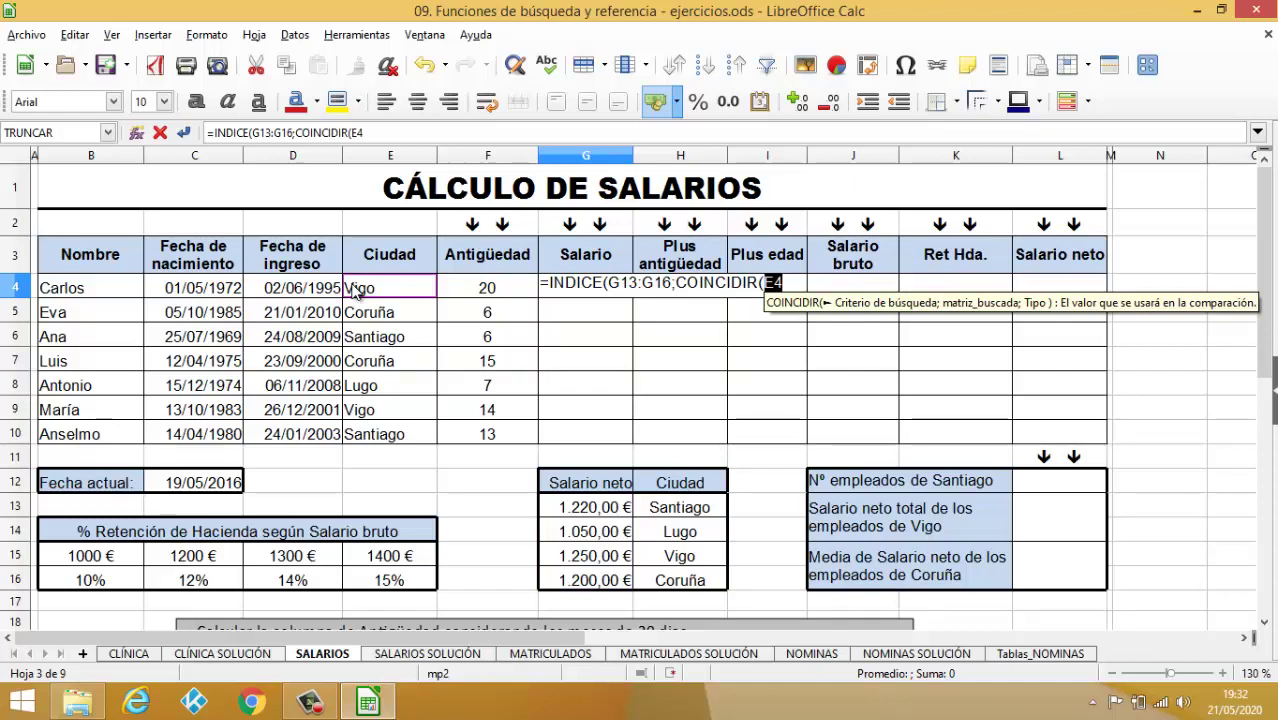
pyautogui.write(';')
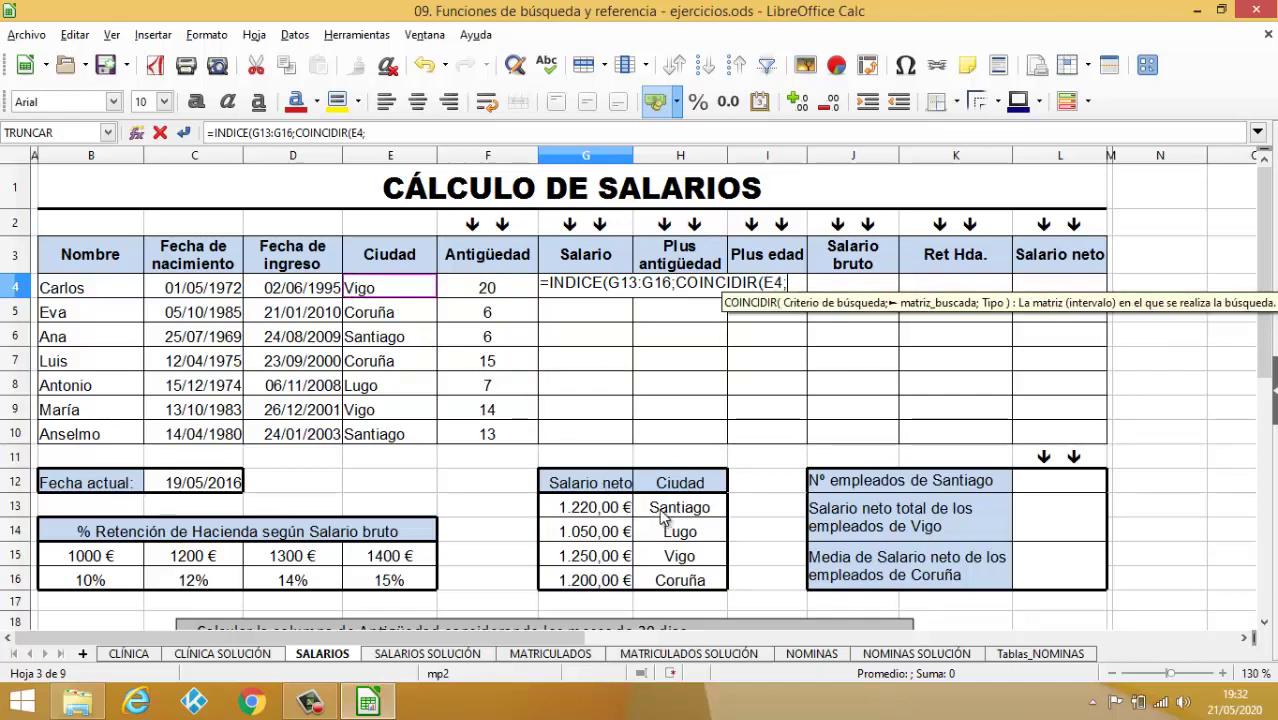
pyautogui.moveTo(665, 510); pyautogui.dragTo(660, 575)
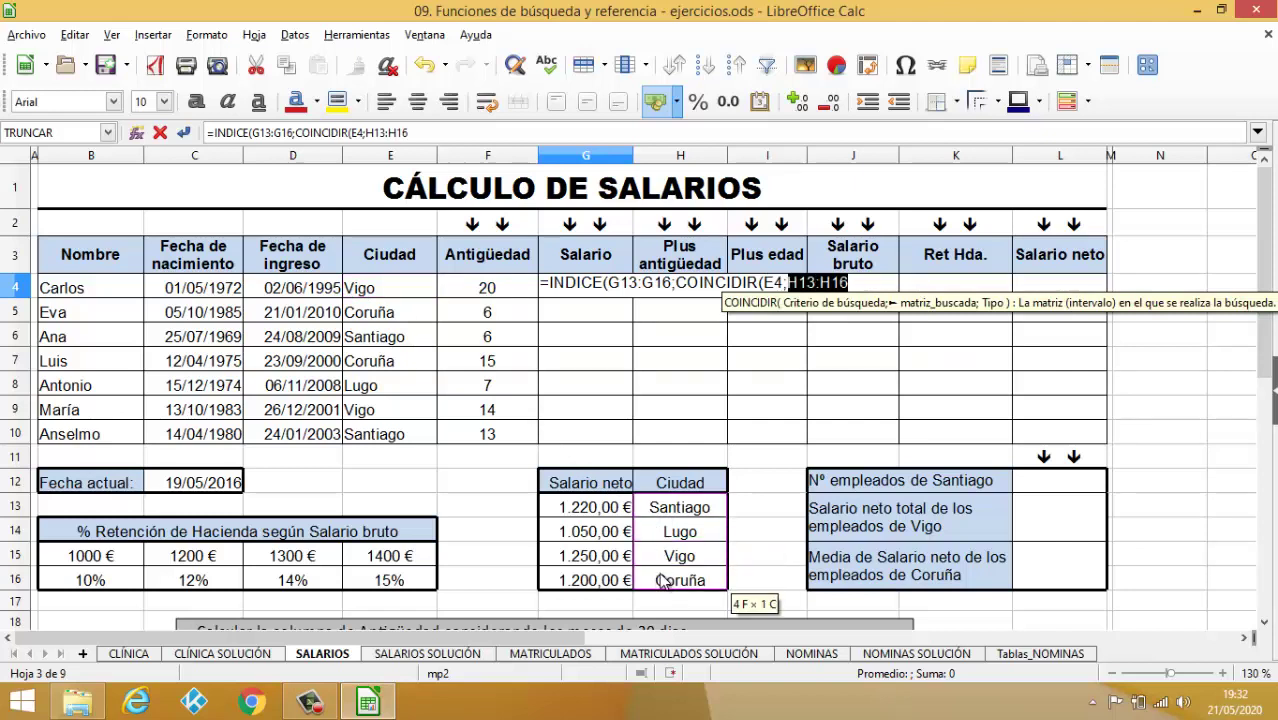
pyautogui.write(';')
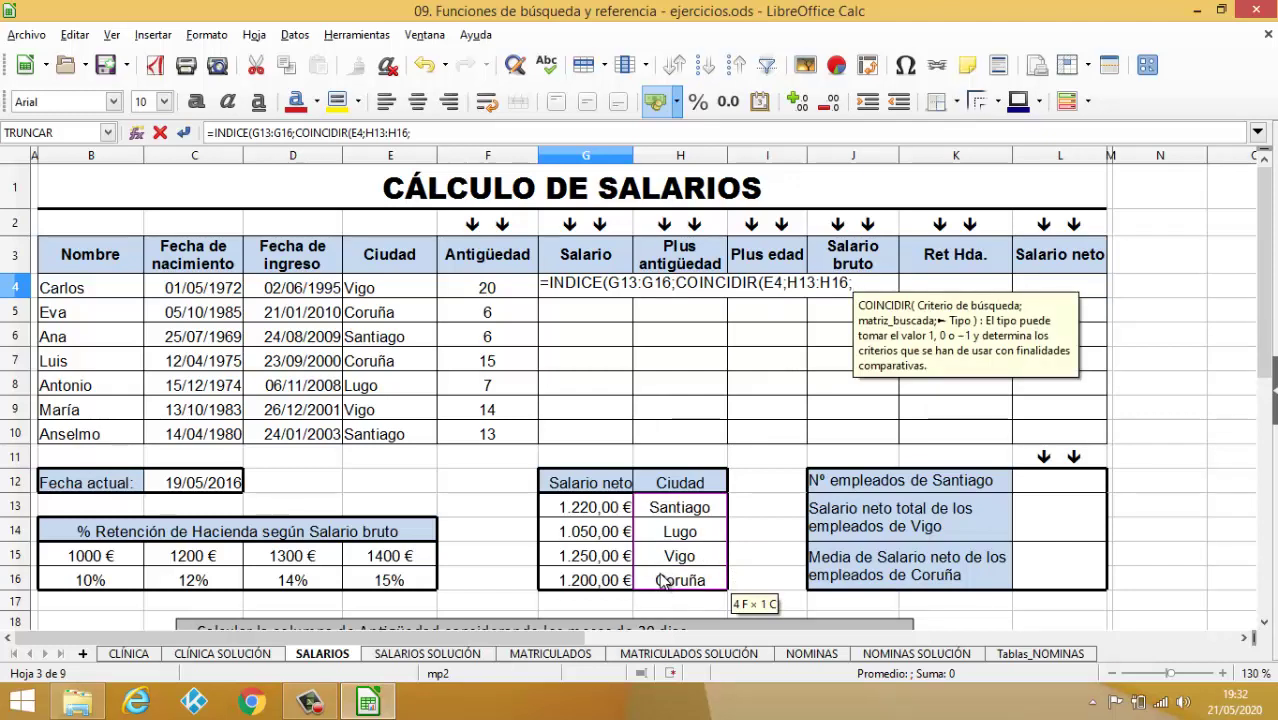
pyautogui.write('0')
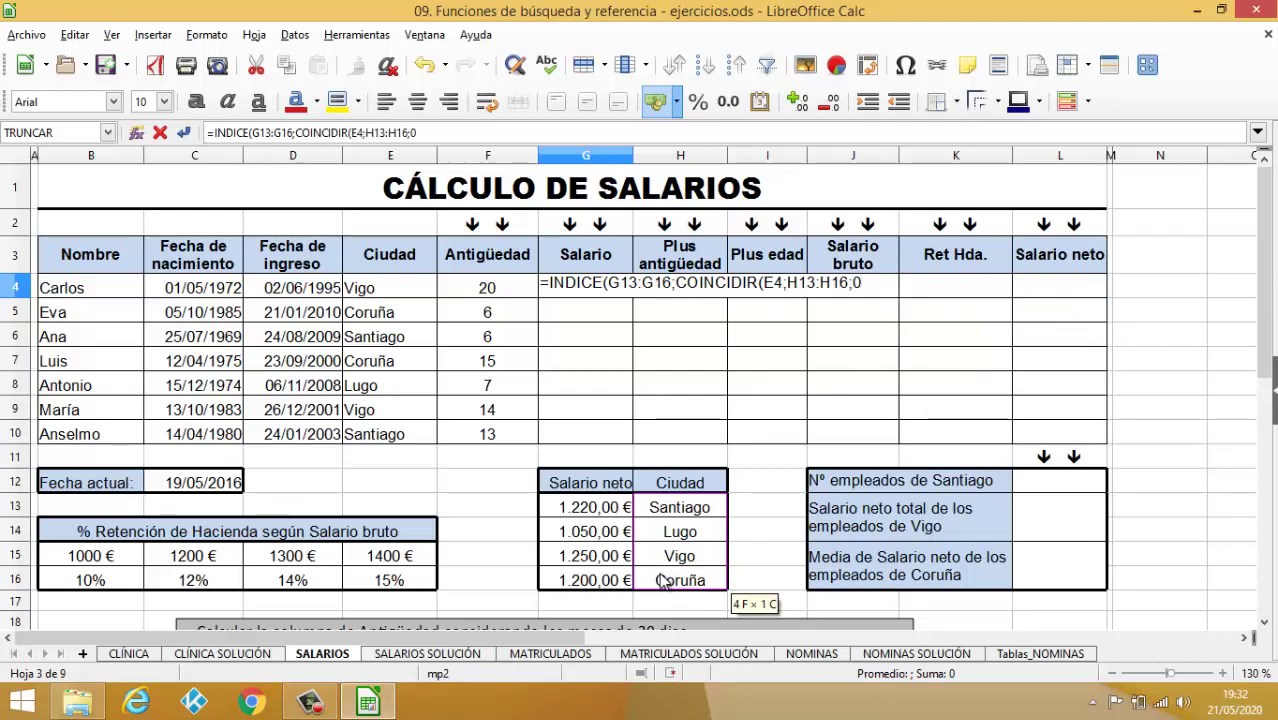
pyautogui.write(')')
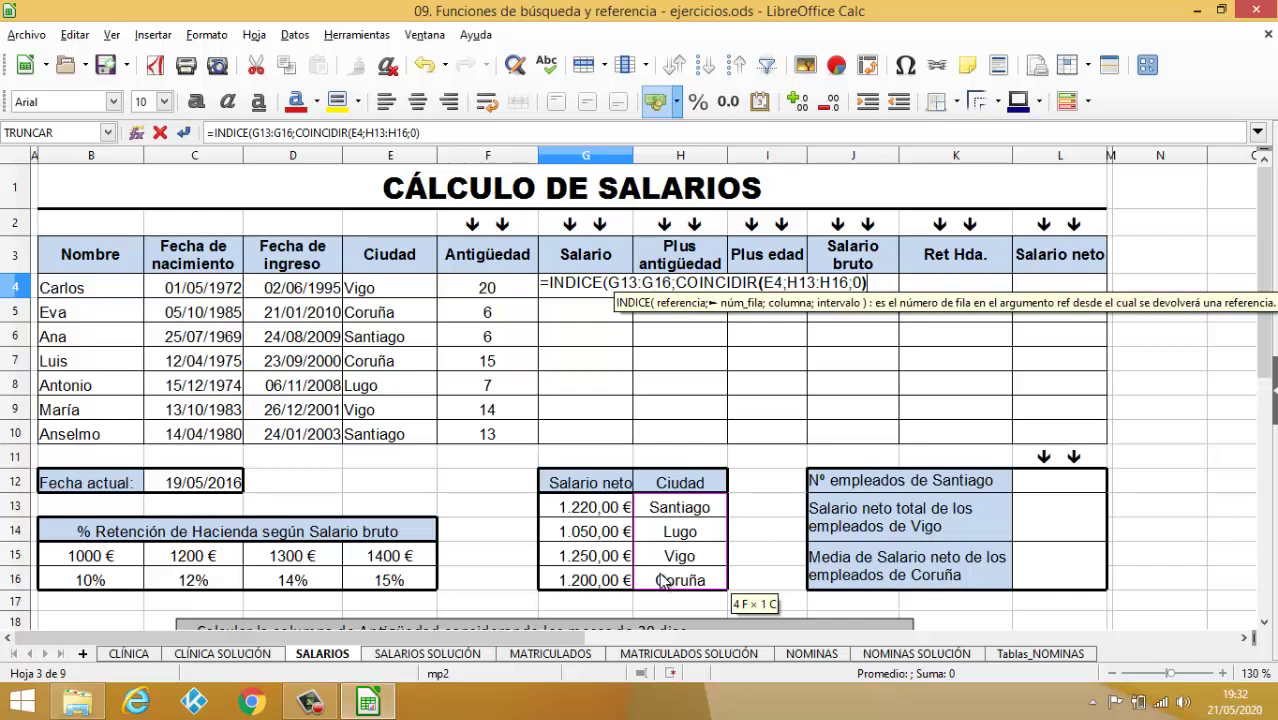
pyautogui.write(';')
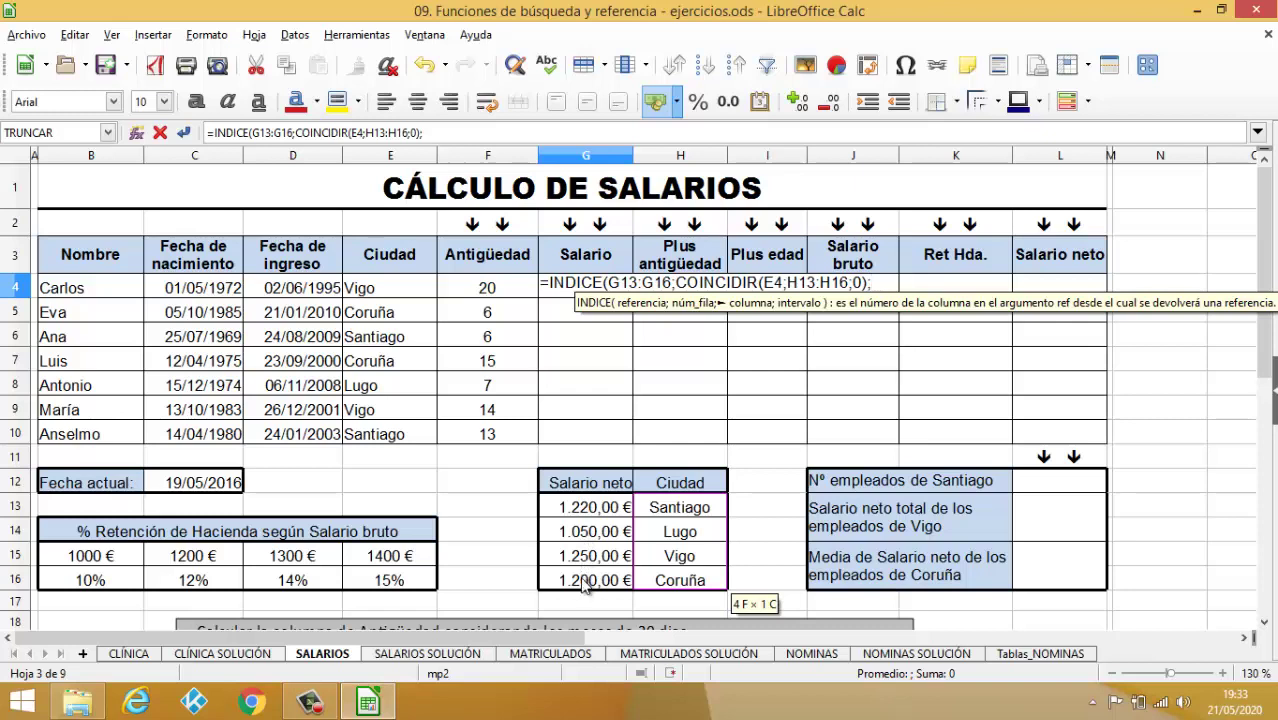
pyautogui.write('1')
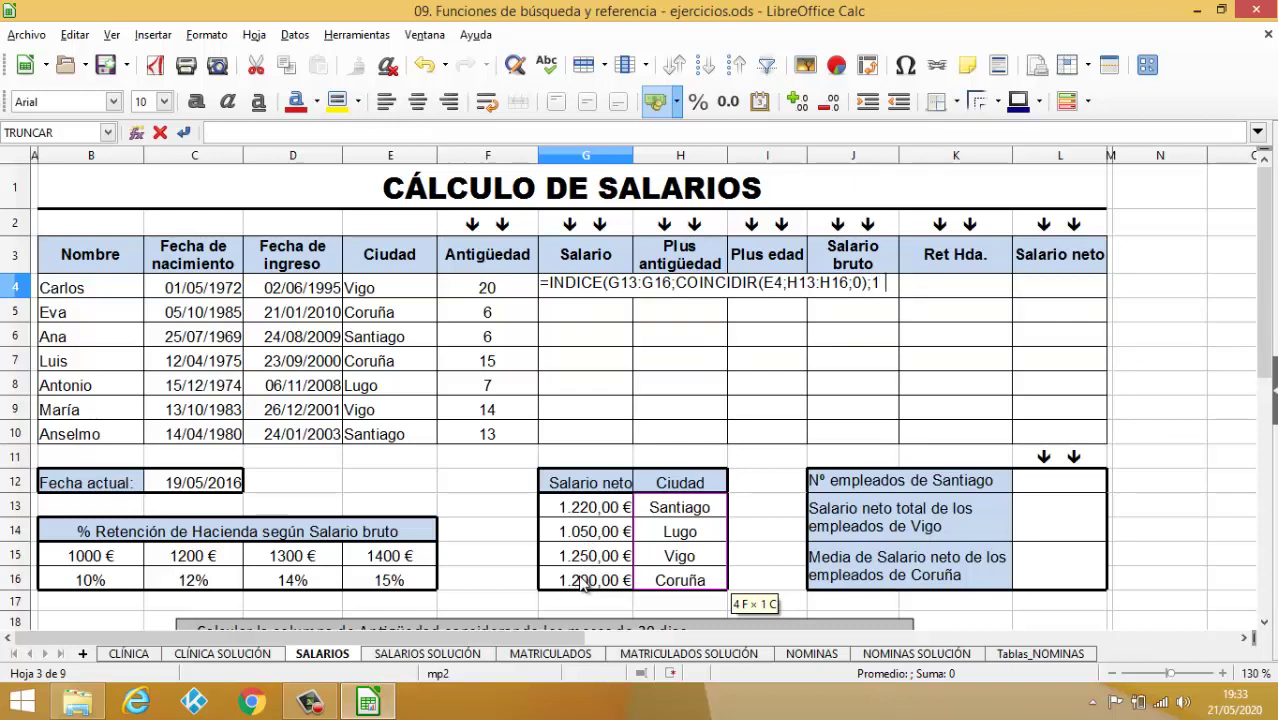
pyautogui.write(')')
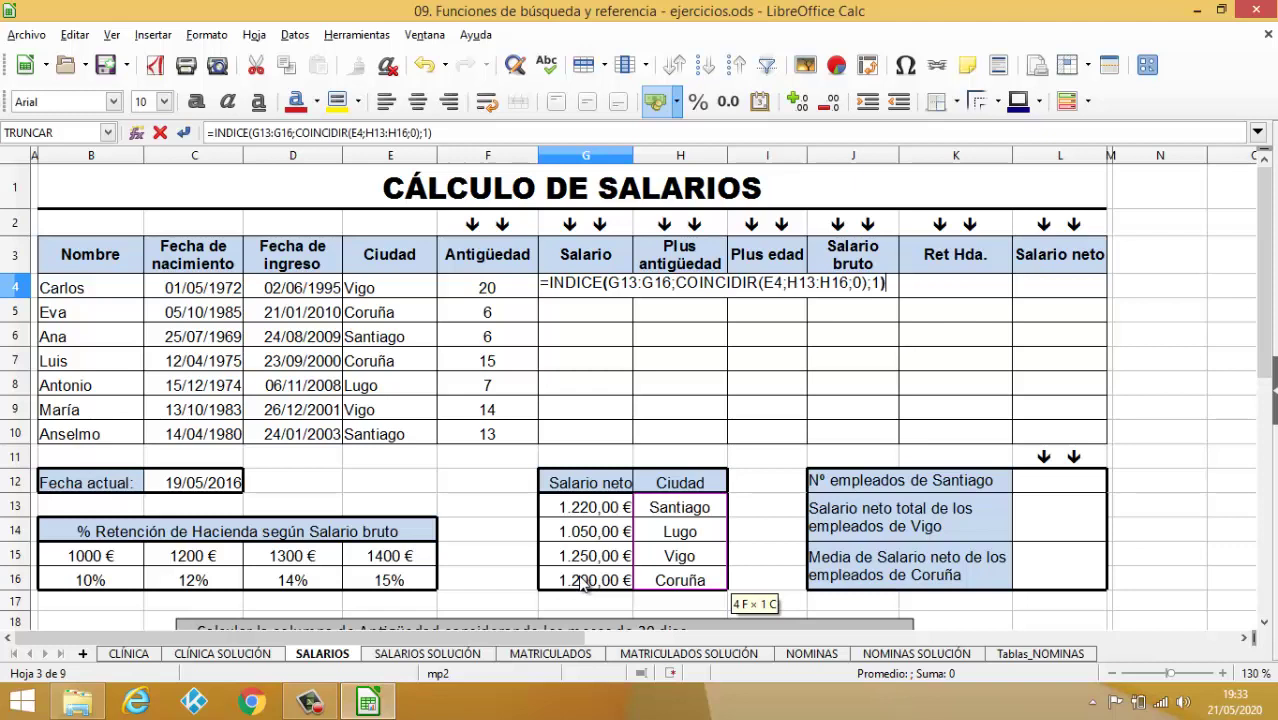
# Step: Make both lookup ranges in the G4 formula absolute, as $G$13:$G$16 and $H$13:$H$16, and fill it down through G10
pyautogui.click(672, 283)
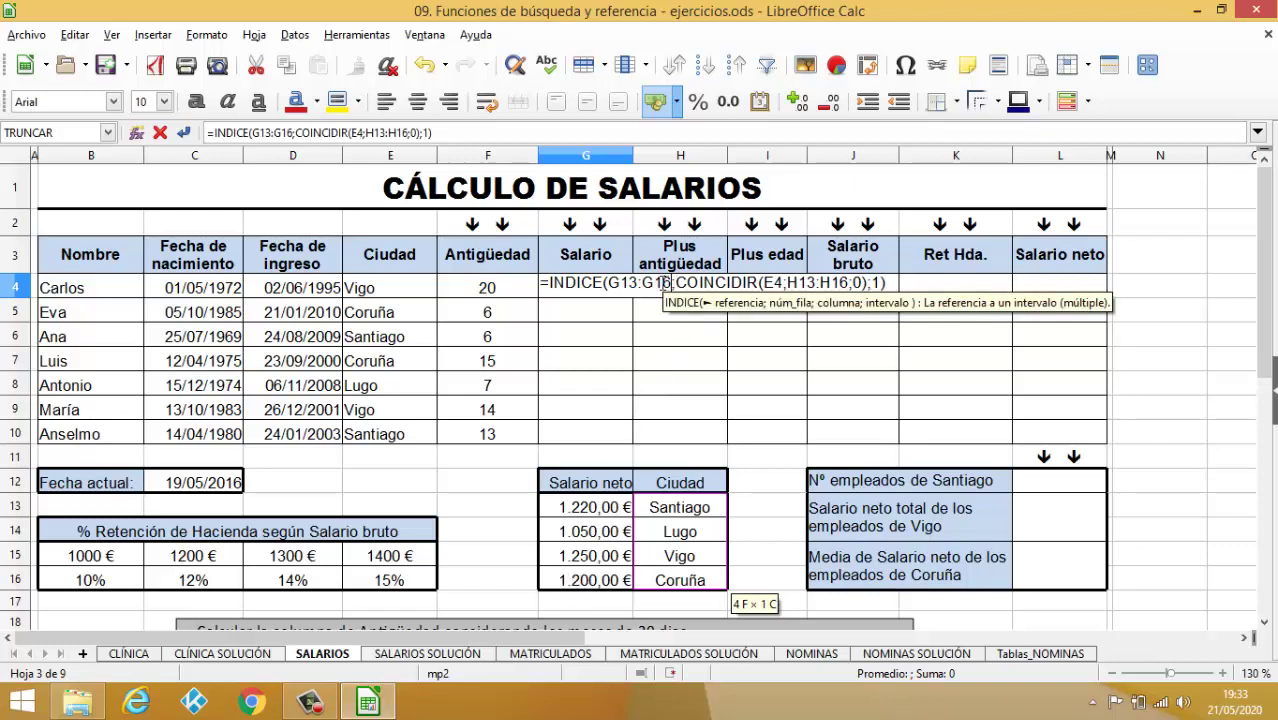
pyautogui.moveTo(669, 283); pyautogui.dragTo(610, 284)
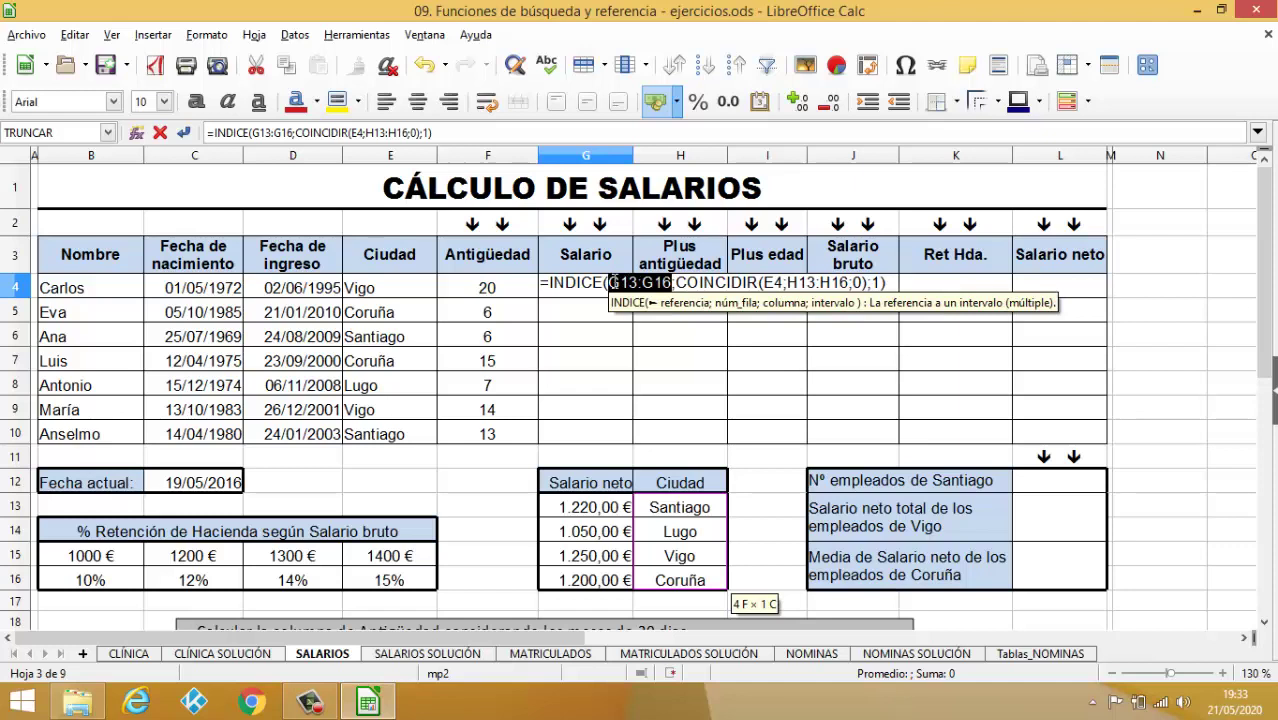
pyautogui.press('F4')
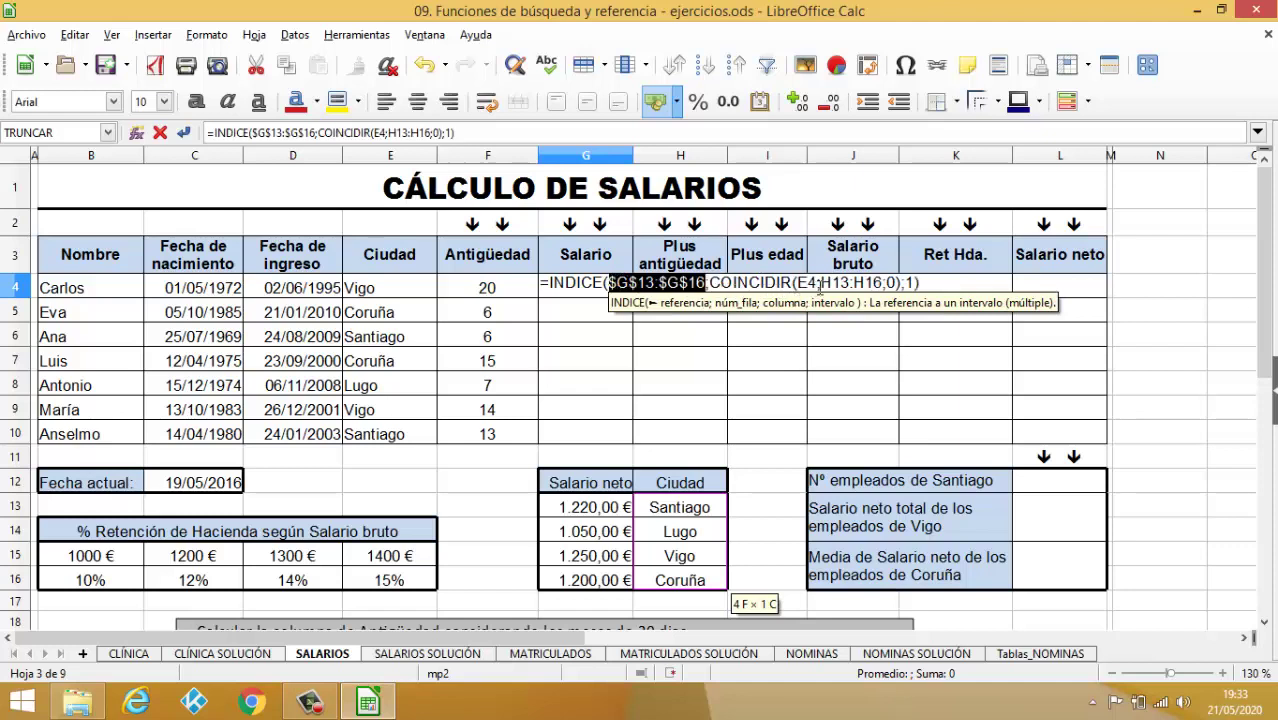
pyautogui.moveTo(820, 283); pyautogui.dragTo(880, 283)
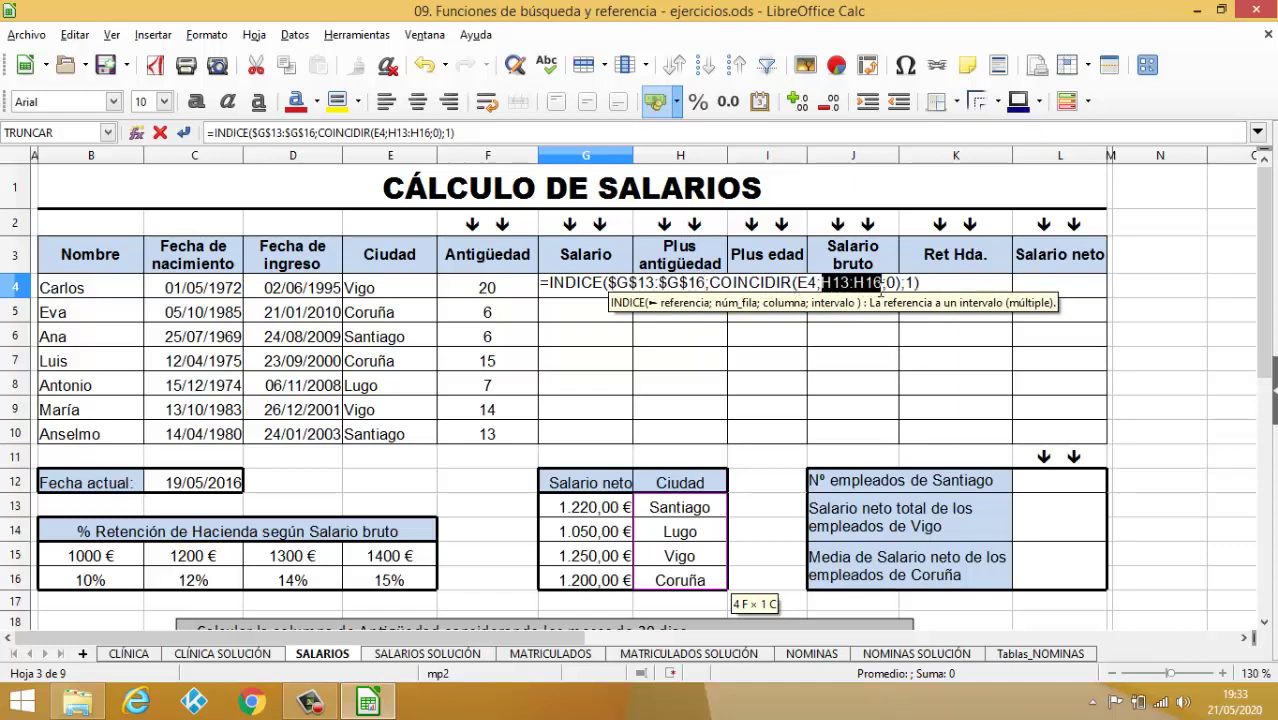
pyautogui.press('F4')
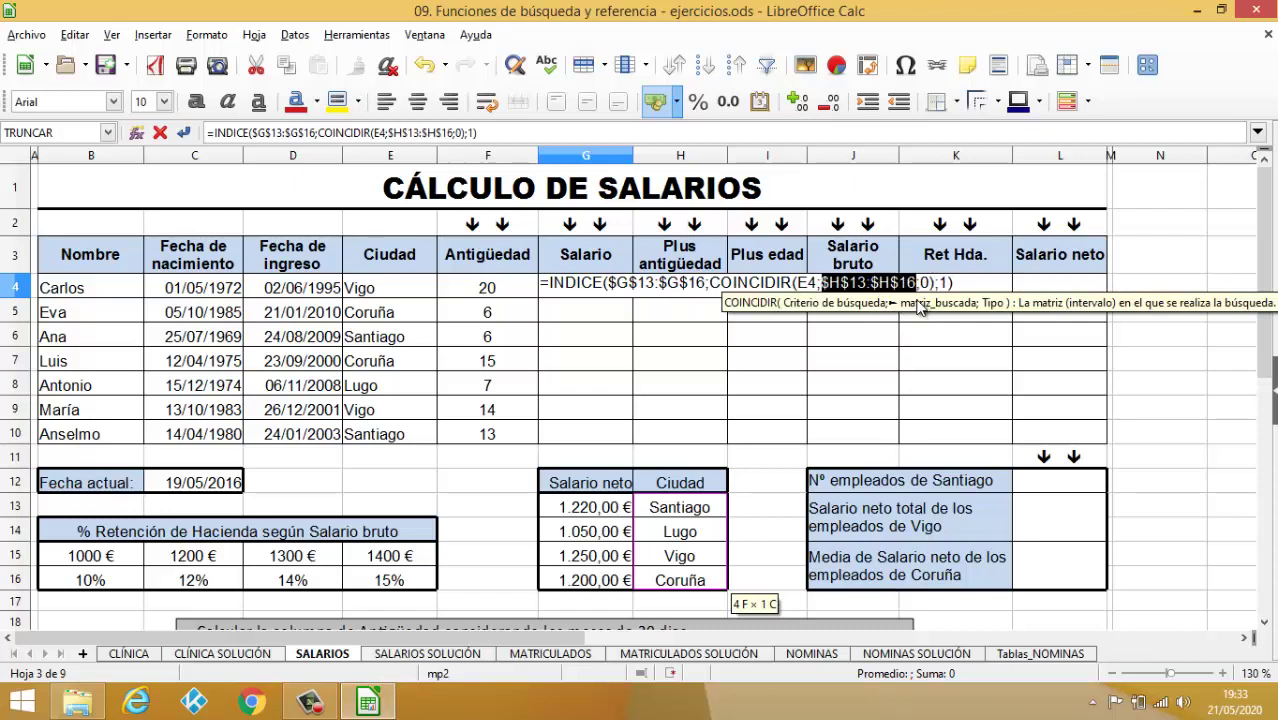
pyautogui.click(962, 282)
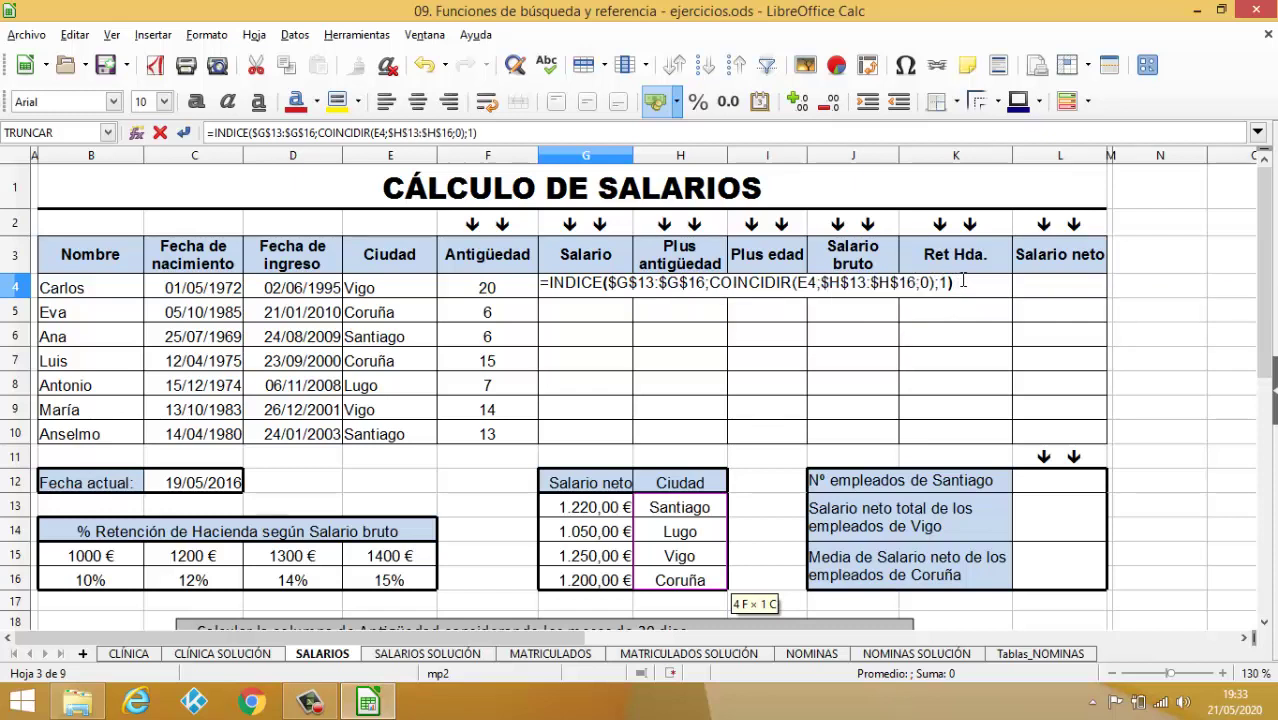
pyautogui.press('Return')
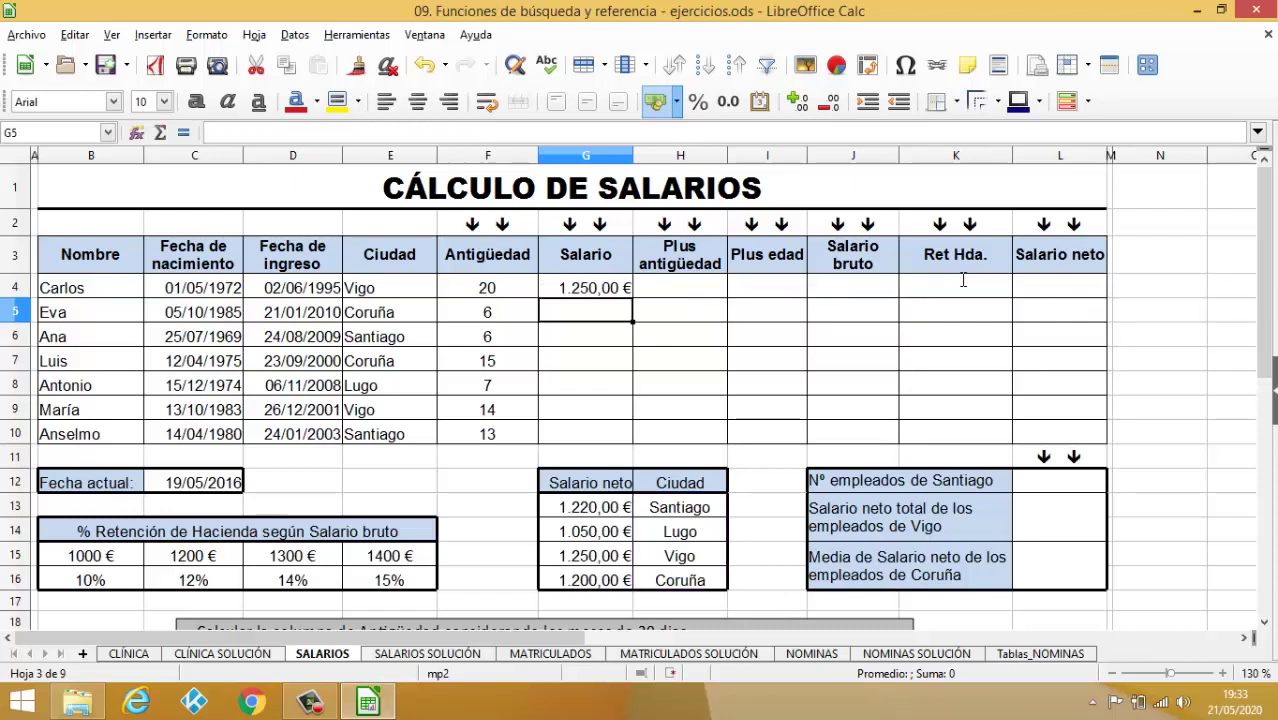
pyautogui.click(620, 289)
pyautogui.doubleClick(632, 298)
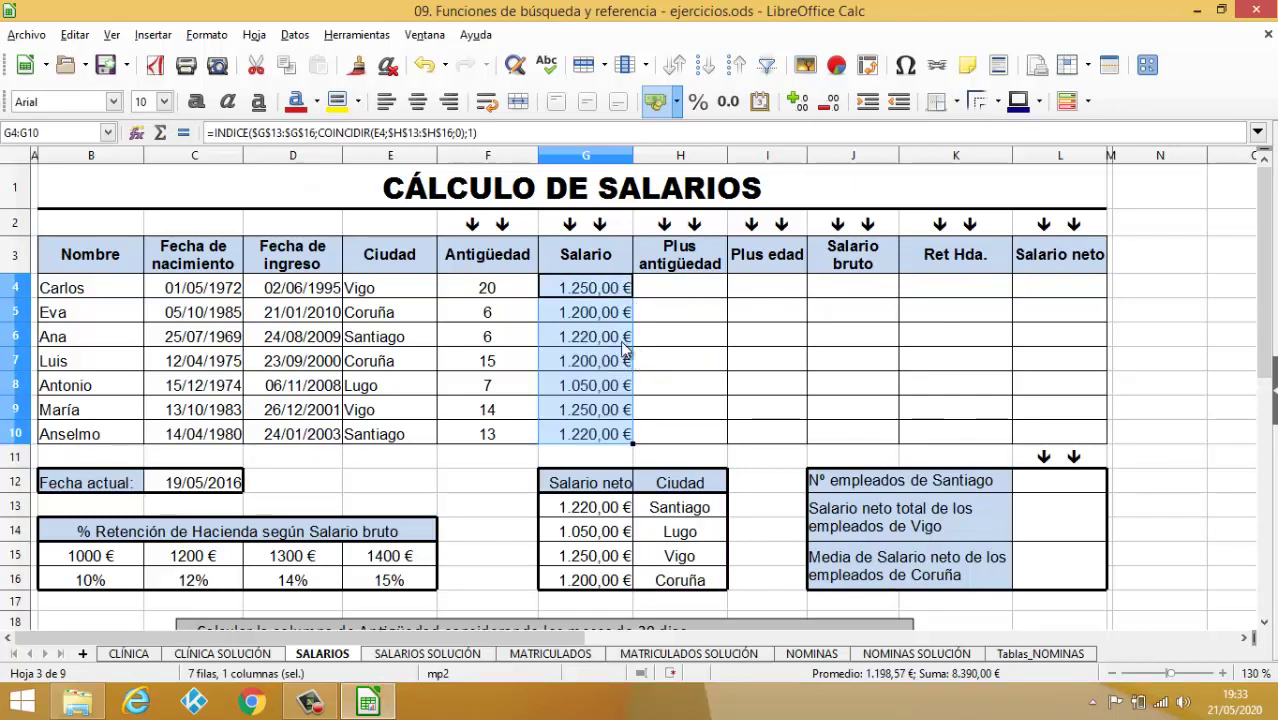
# Step: Review the arguments and referenced ranges of the INDICE and COINCIDIR formula in G4
pyautogui.click(586, 290)
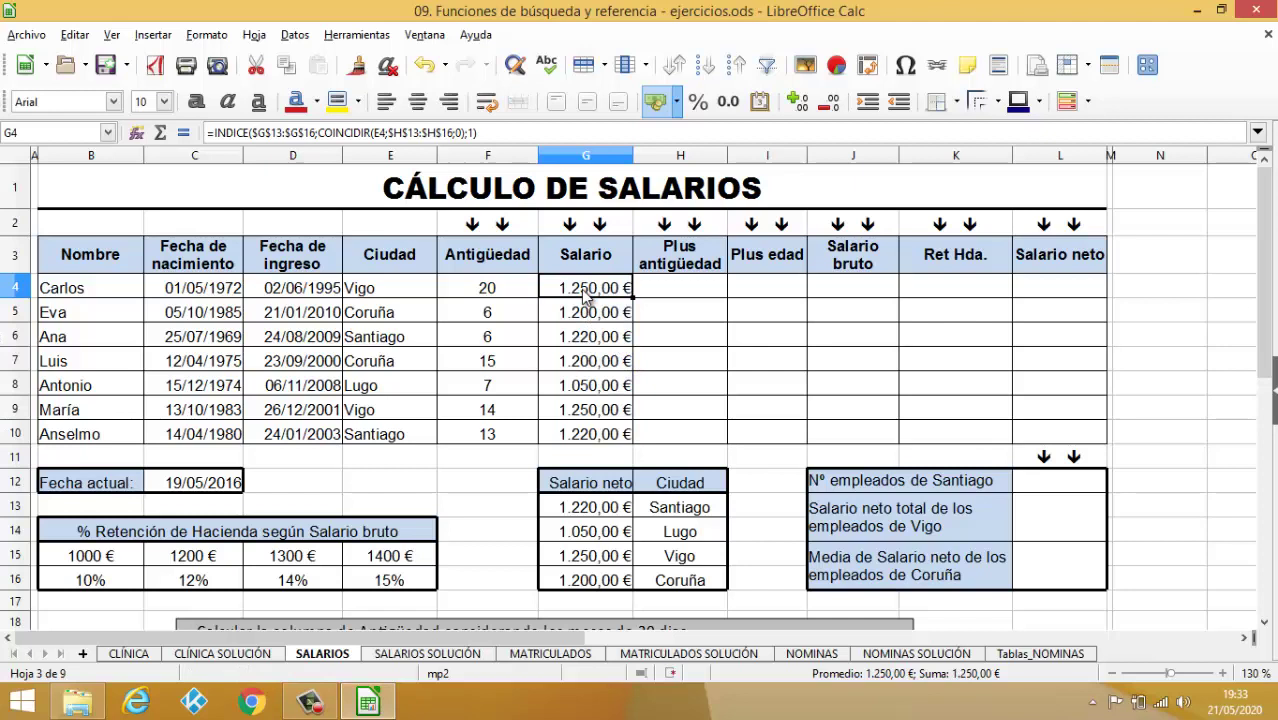
pyautogui.doubleClick(584, 290)
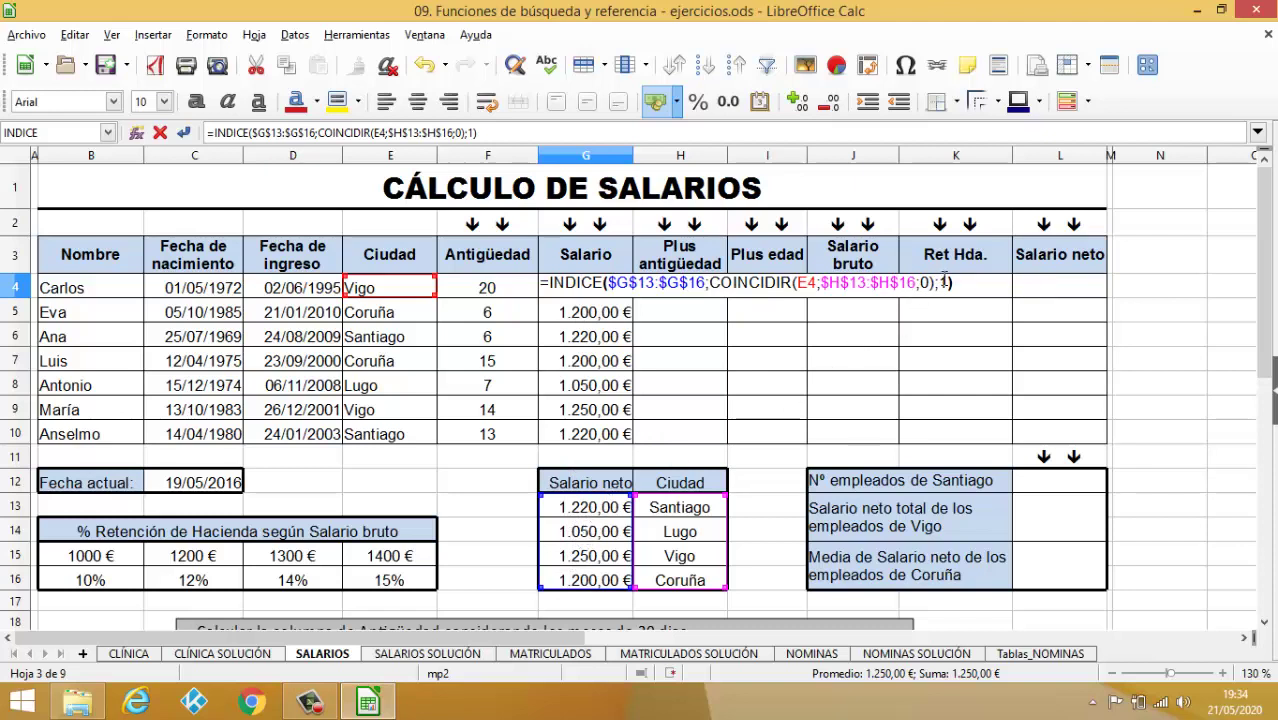
pyautogui.press('Return')
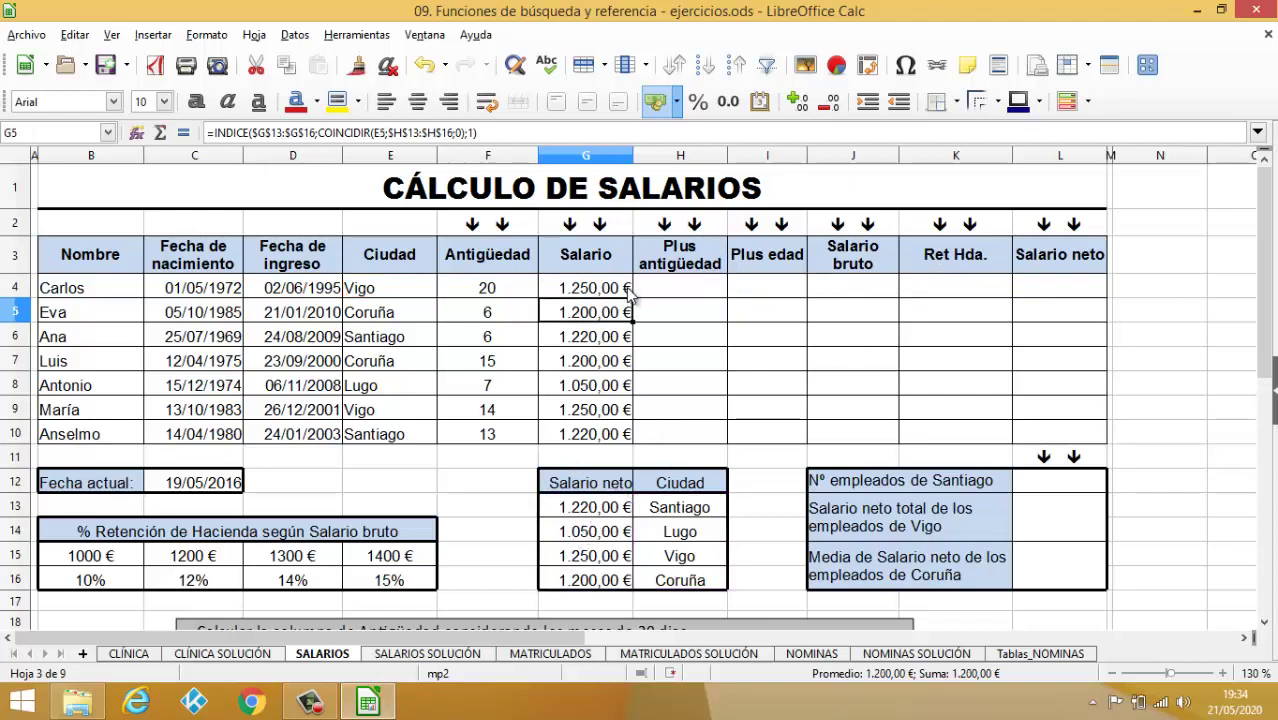
pyautogui.click(626, 292)
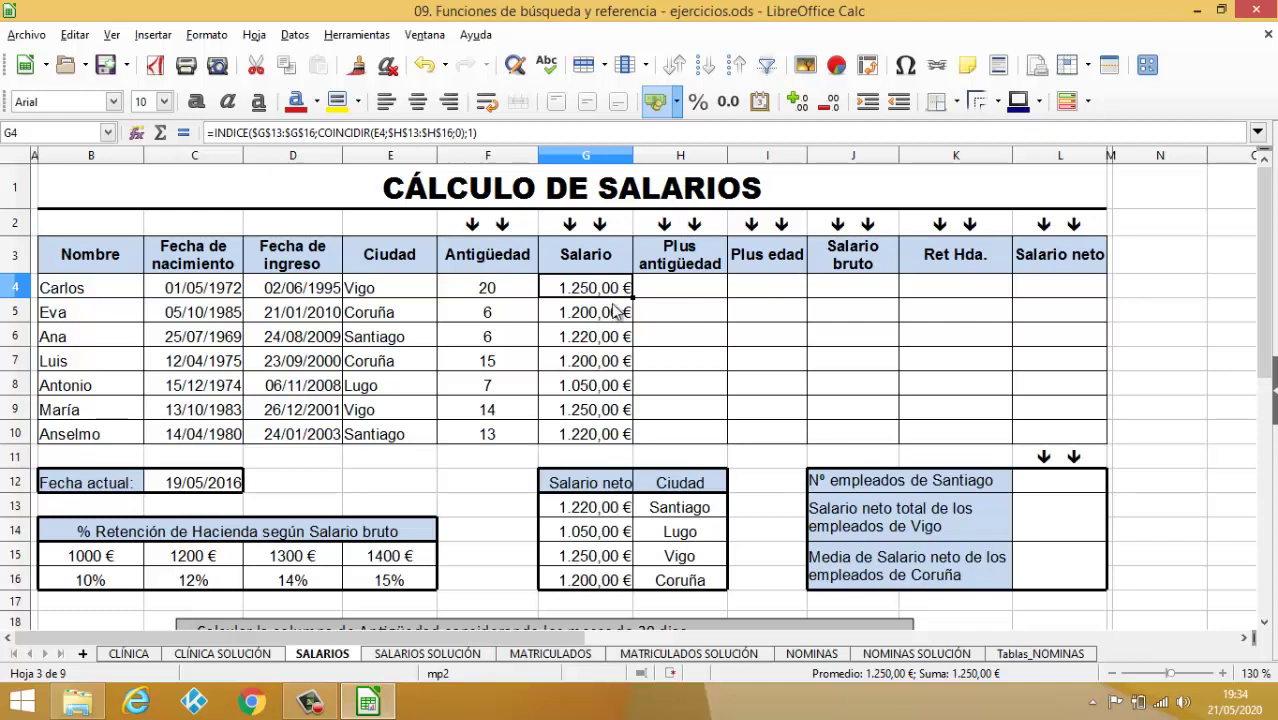
# Step: Begin a SI formula in H4 with F4>3 as its logical test
pyautogui.click(700, 290)
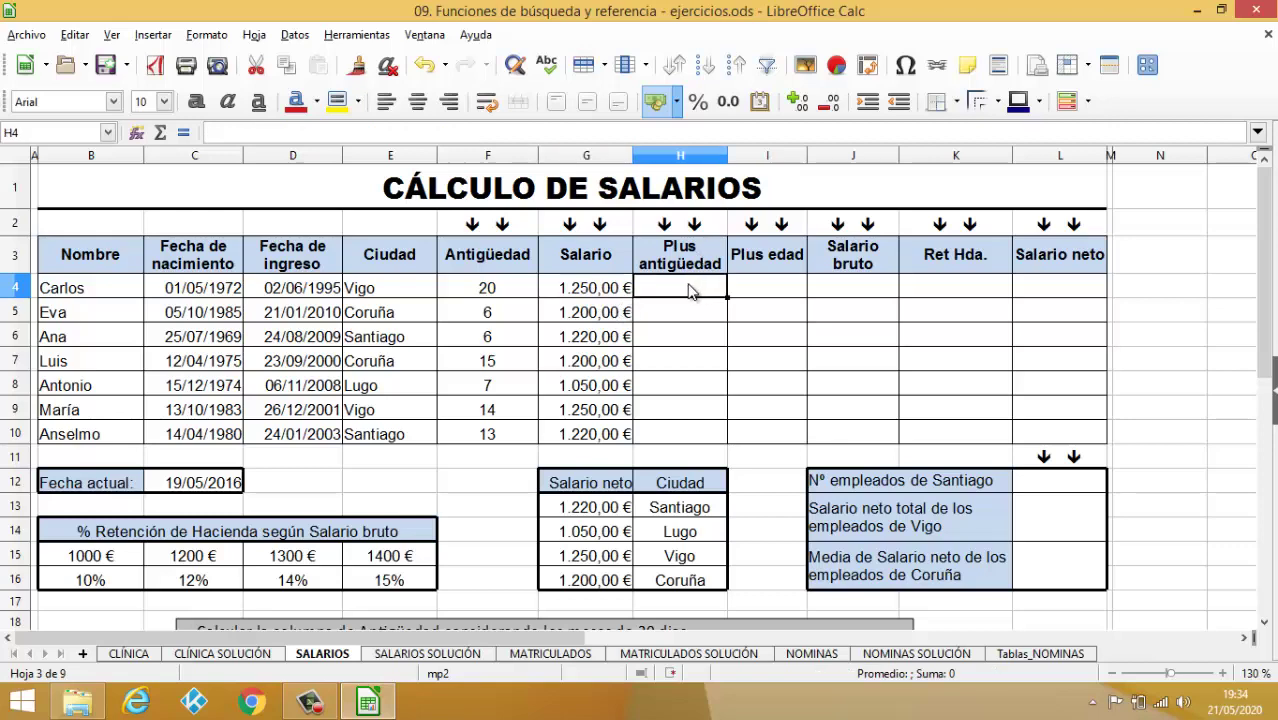
pyautogui.scroll(-3, 687, 300)
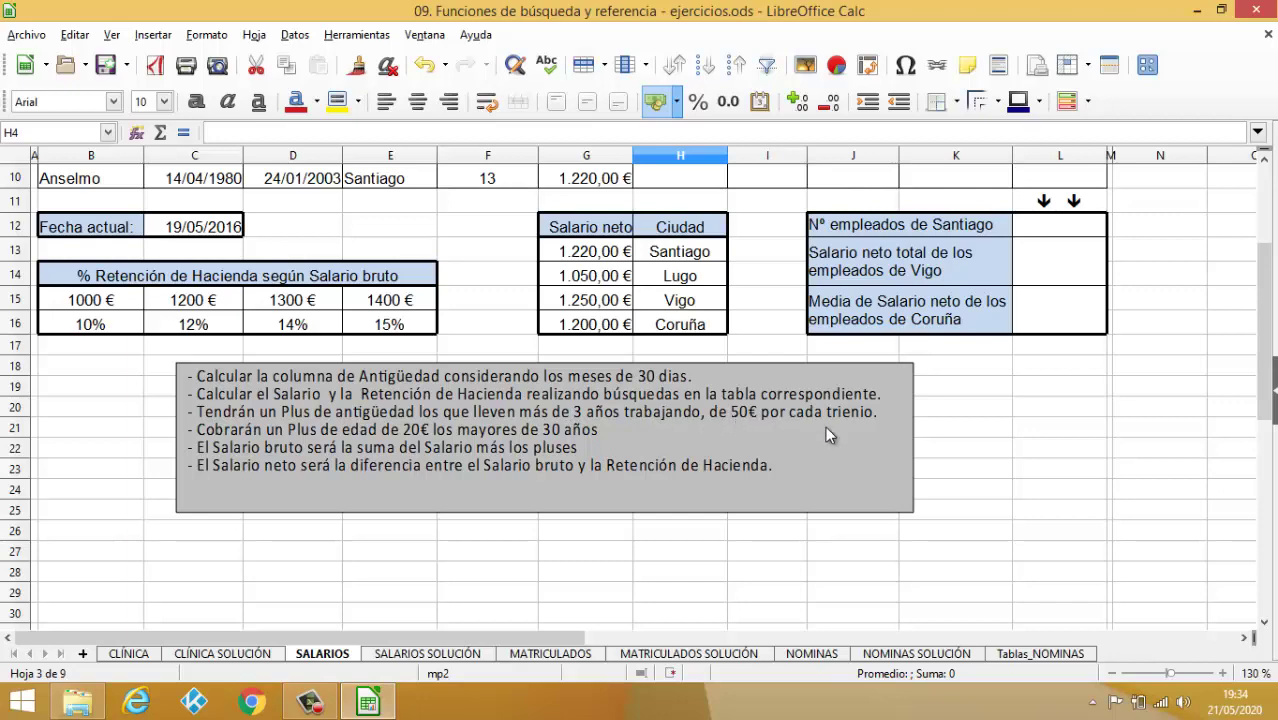
pyautogui.scroll(3, 825, 426)
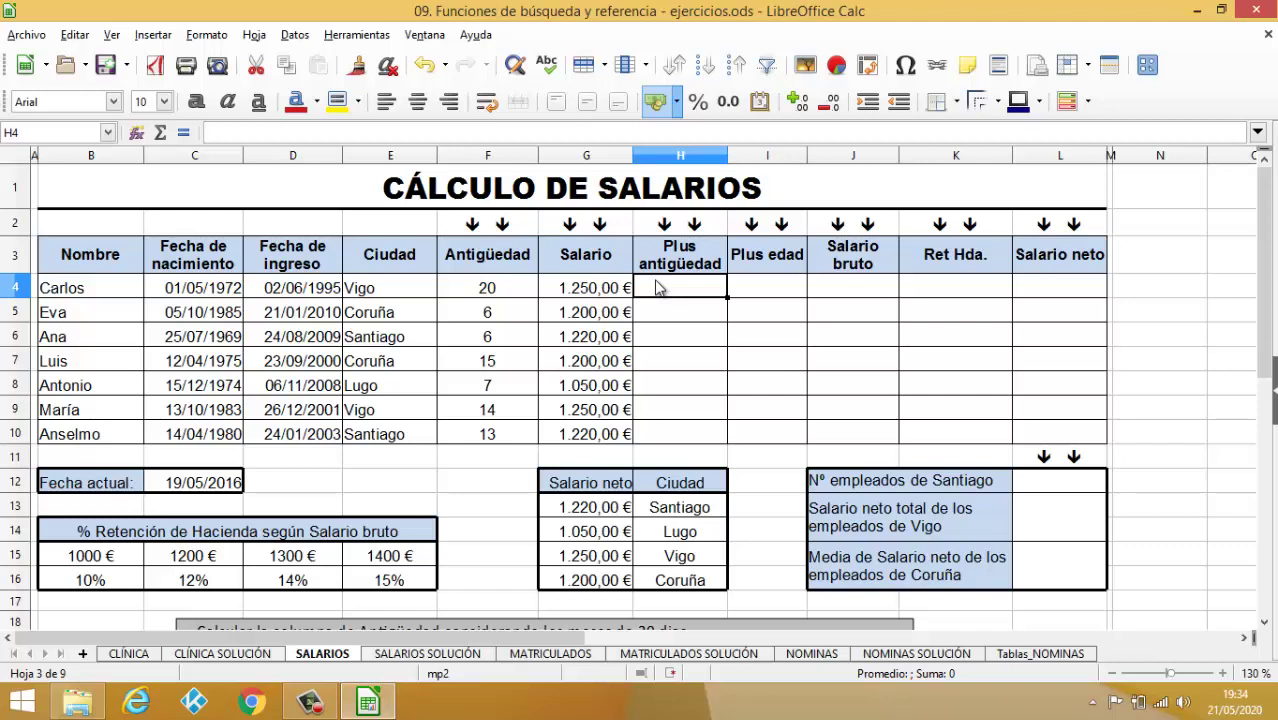
pyautogui.write('=SI')
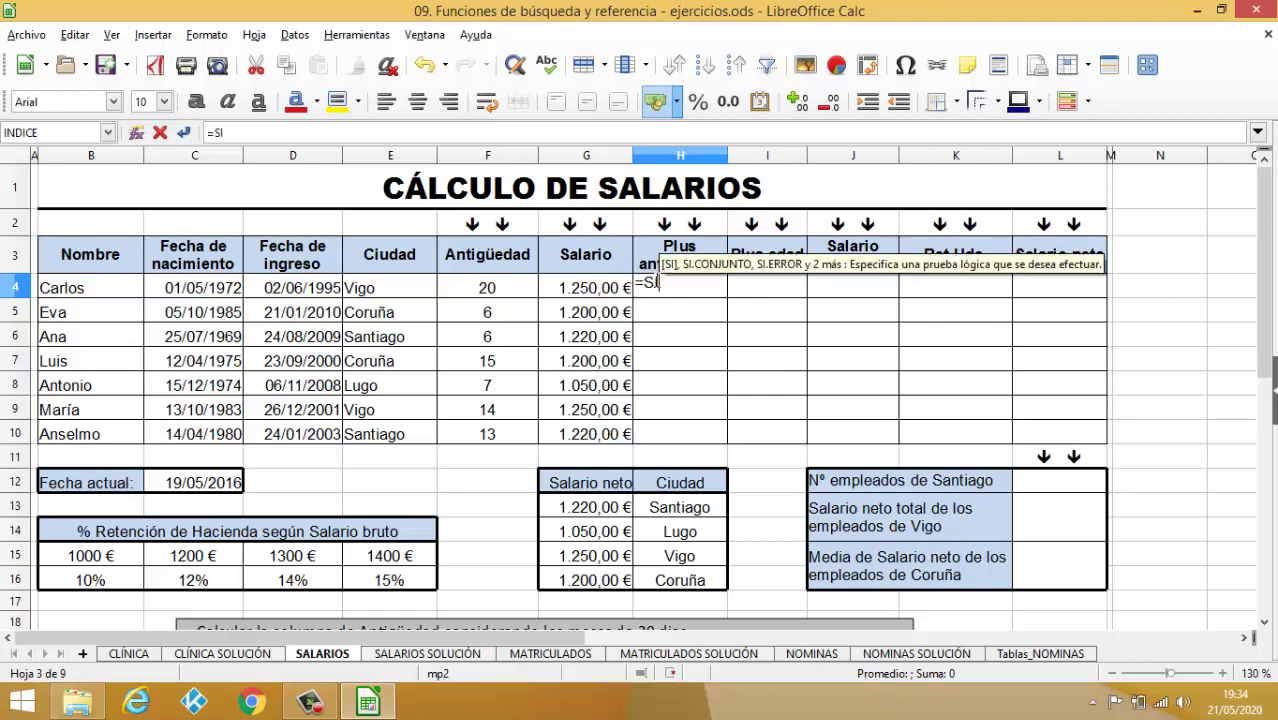
pyautogui.write('(')
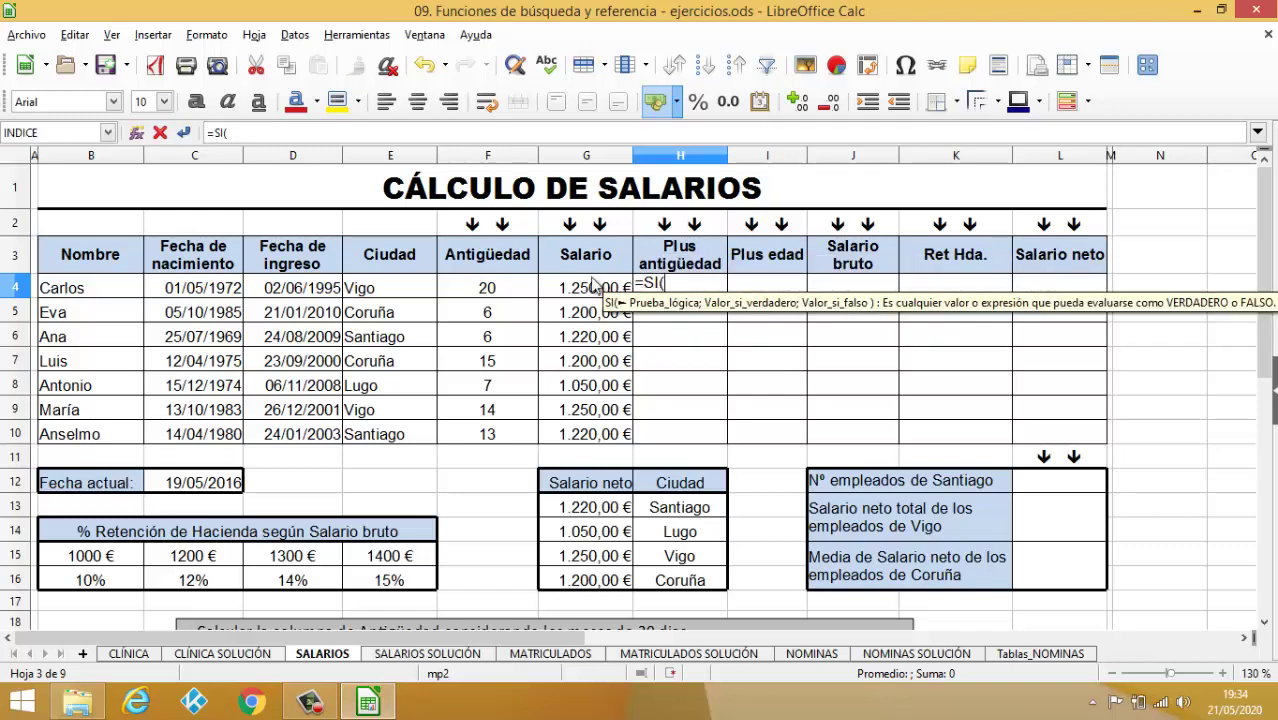
pyautogui.click(467, 288)
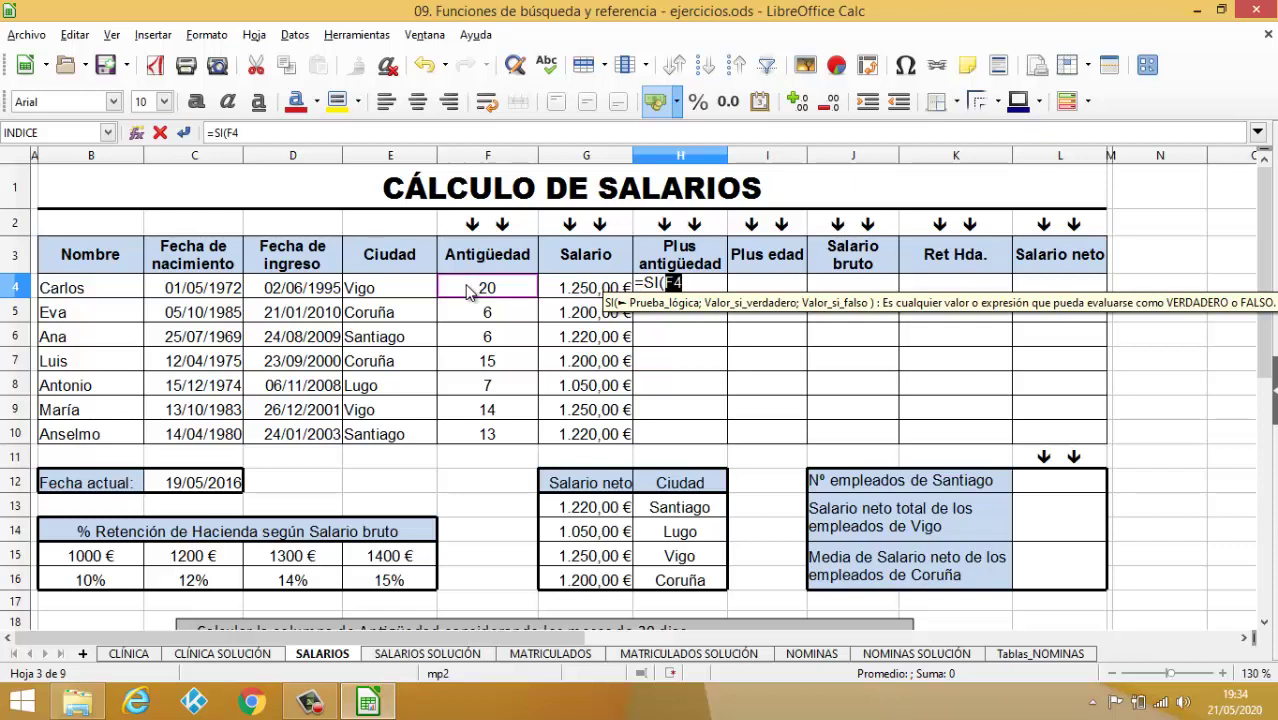
pyautogui.write('>3')
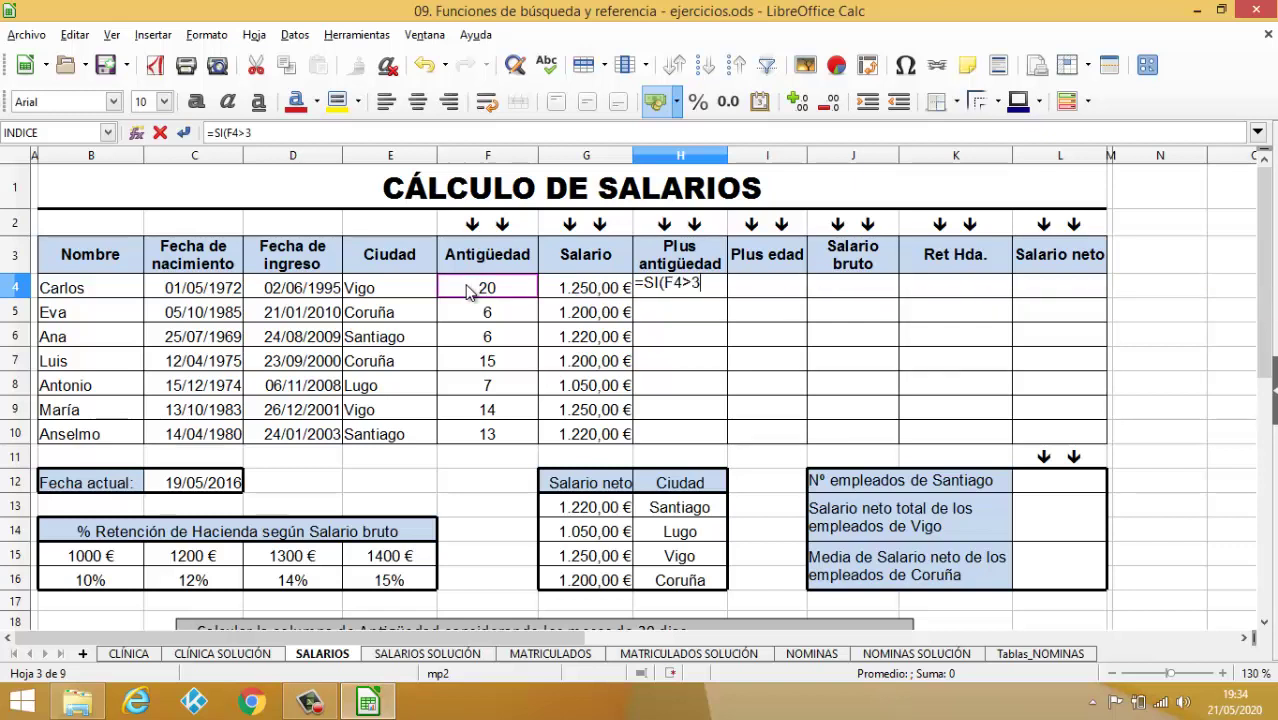
pyautogui.write(';')
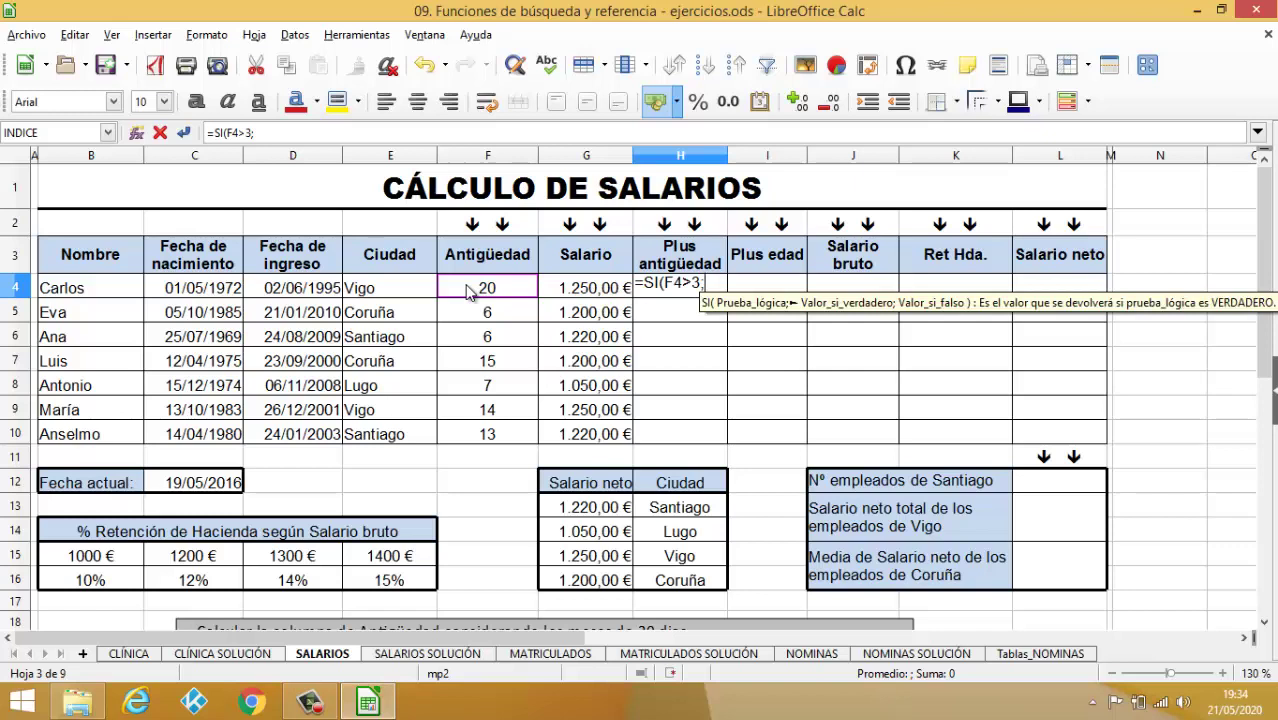
# Step: Enter 50*TRUNCAR(F4/3) as the value if true in the H4 formula
pyautogui.write('50*')
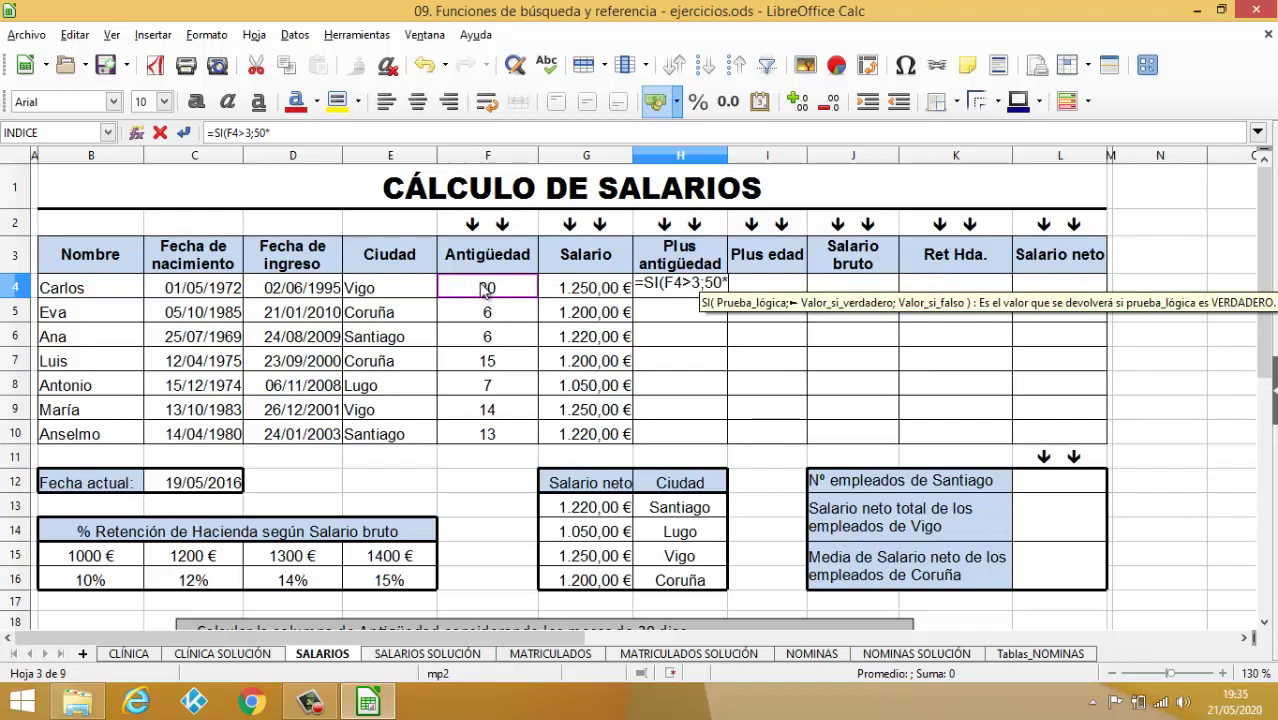
pyautogui.write('TRU')
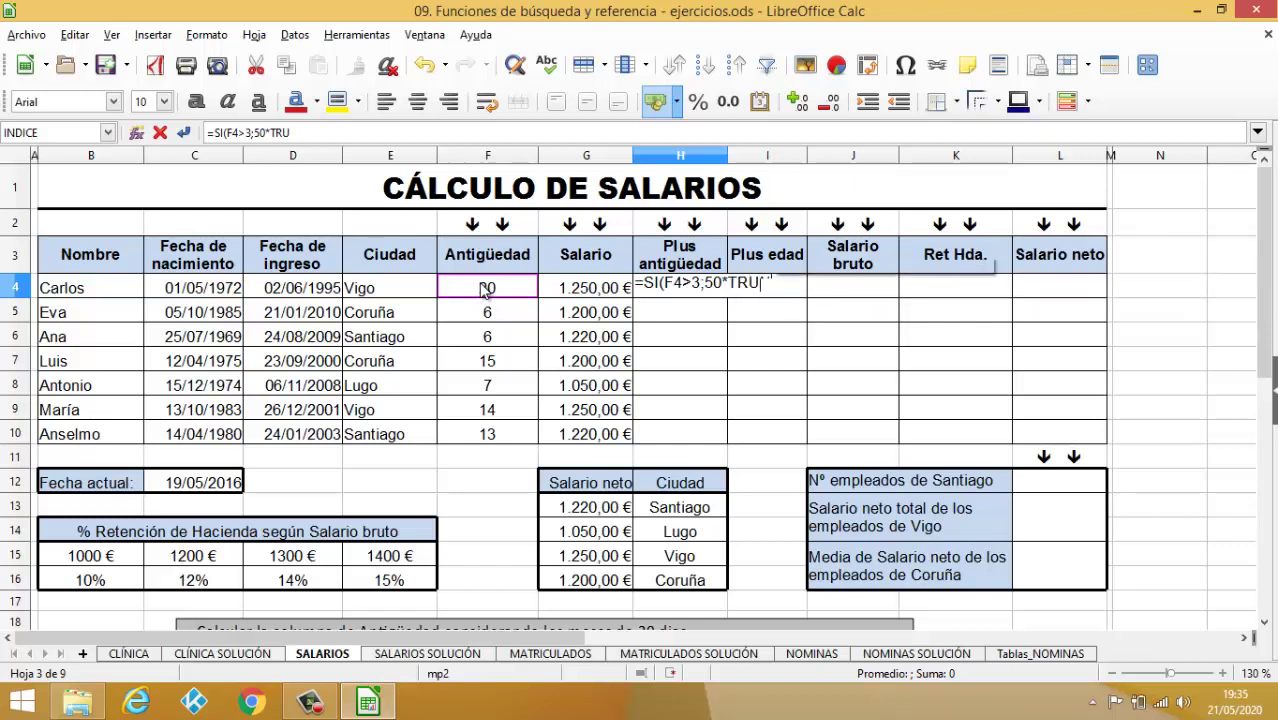
pyautogui.write('NCAR')
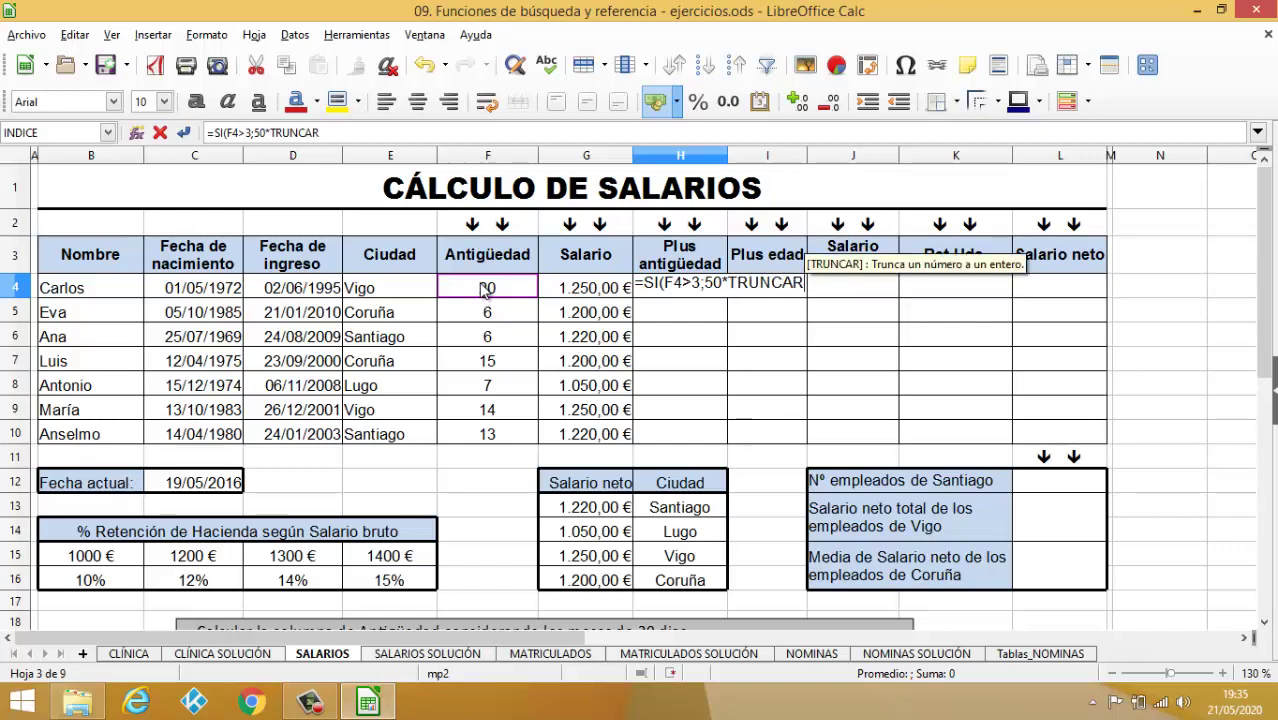
pyautogui.write('(')
pyautogui.click(486, 288)
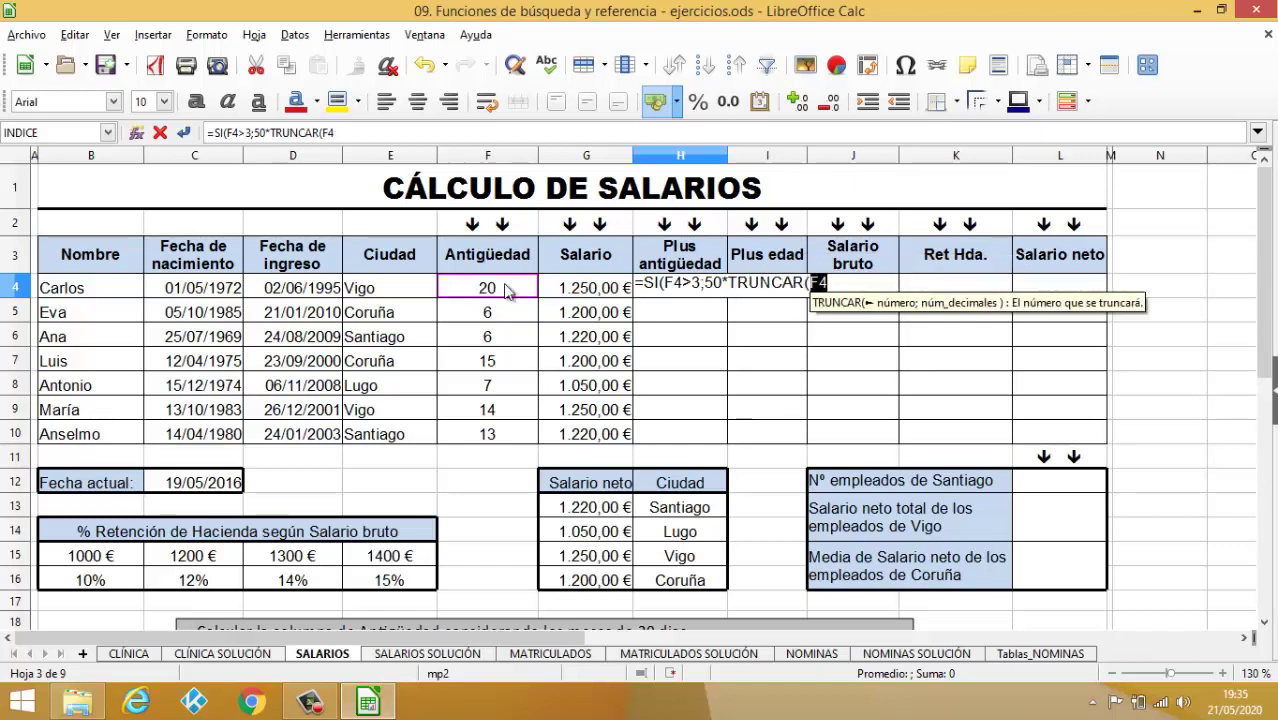
pyautogui.write('/')
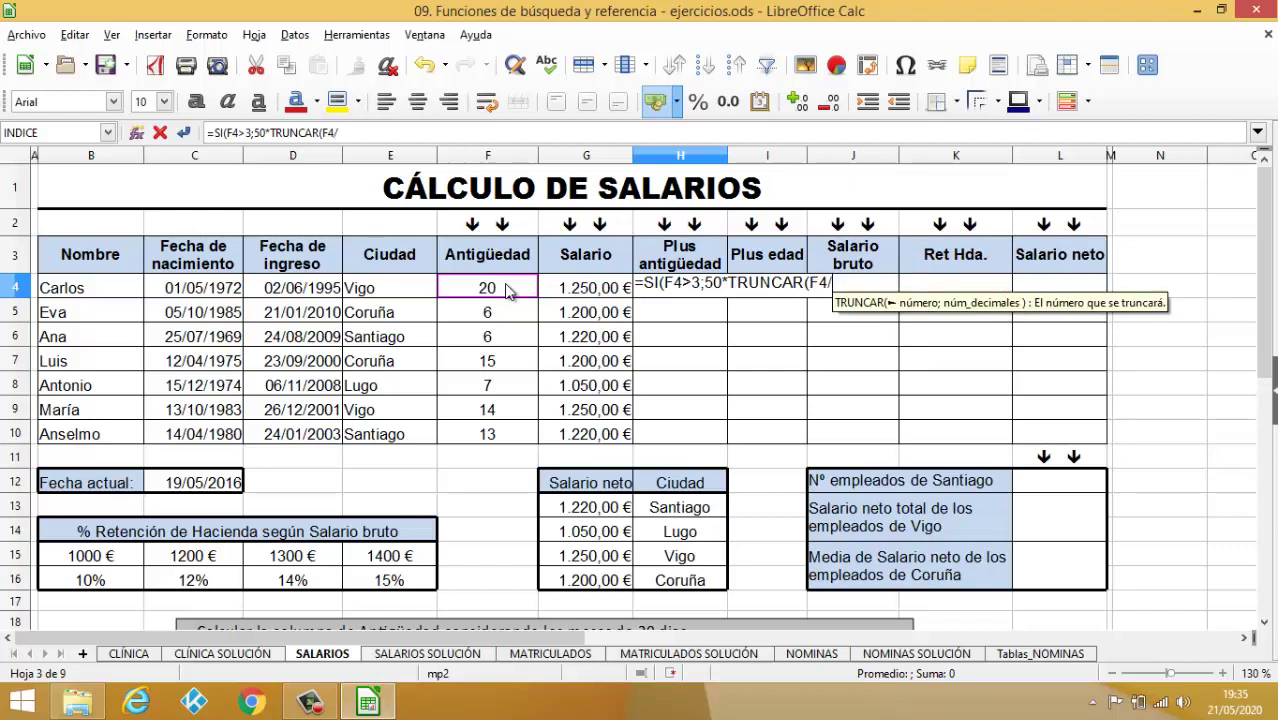
pyautogui.write('3')
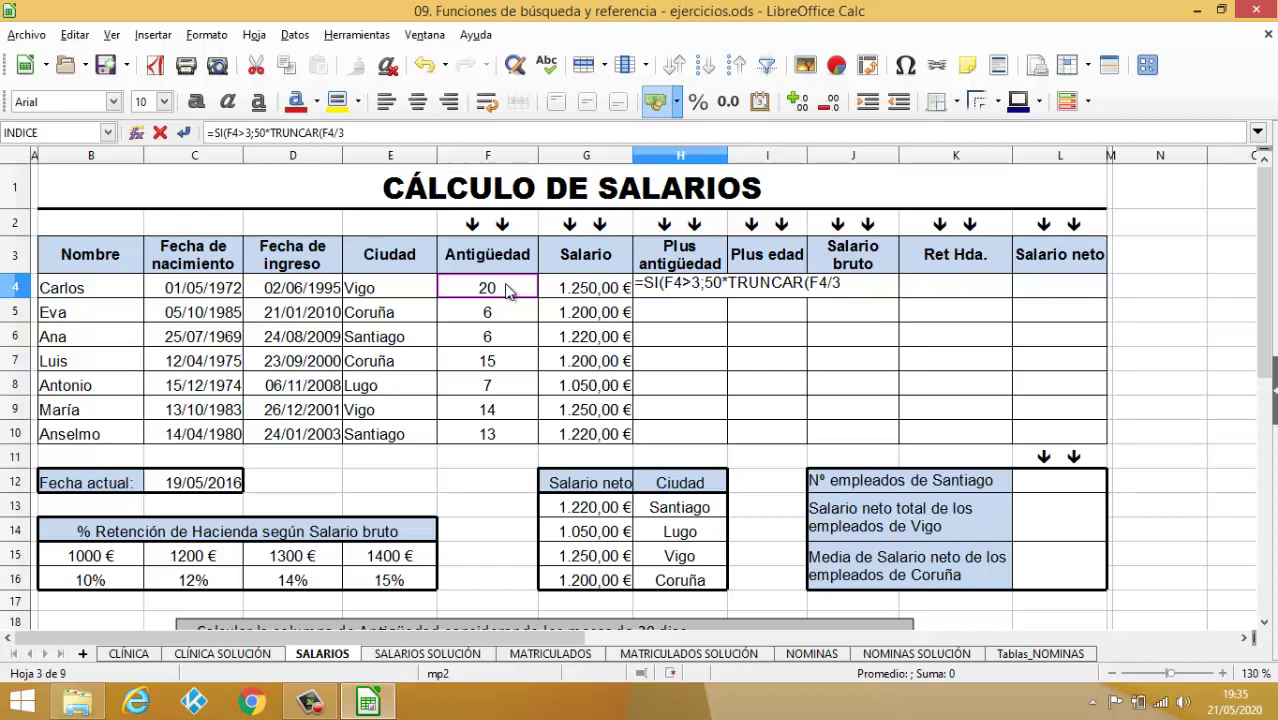
pyautogui.write(')')
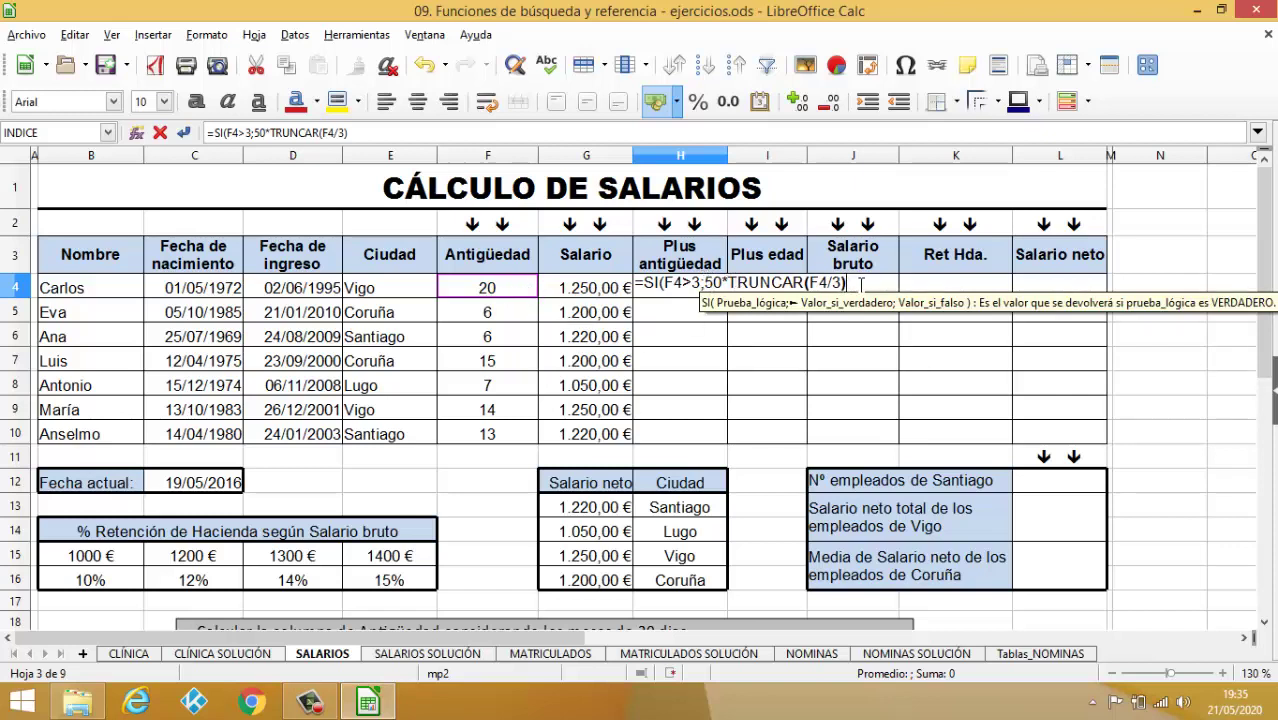
# Step: Complete the H4 formula with 0 as the value if false and fill it down through H10
pyautogui.write(';0')
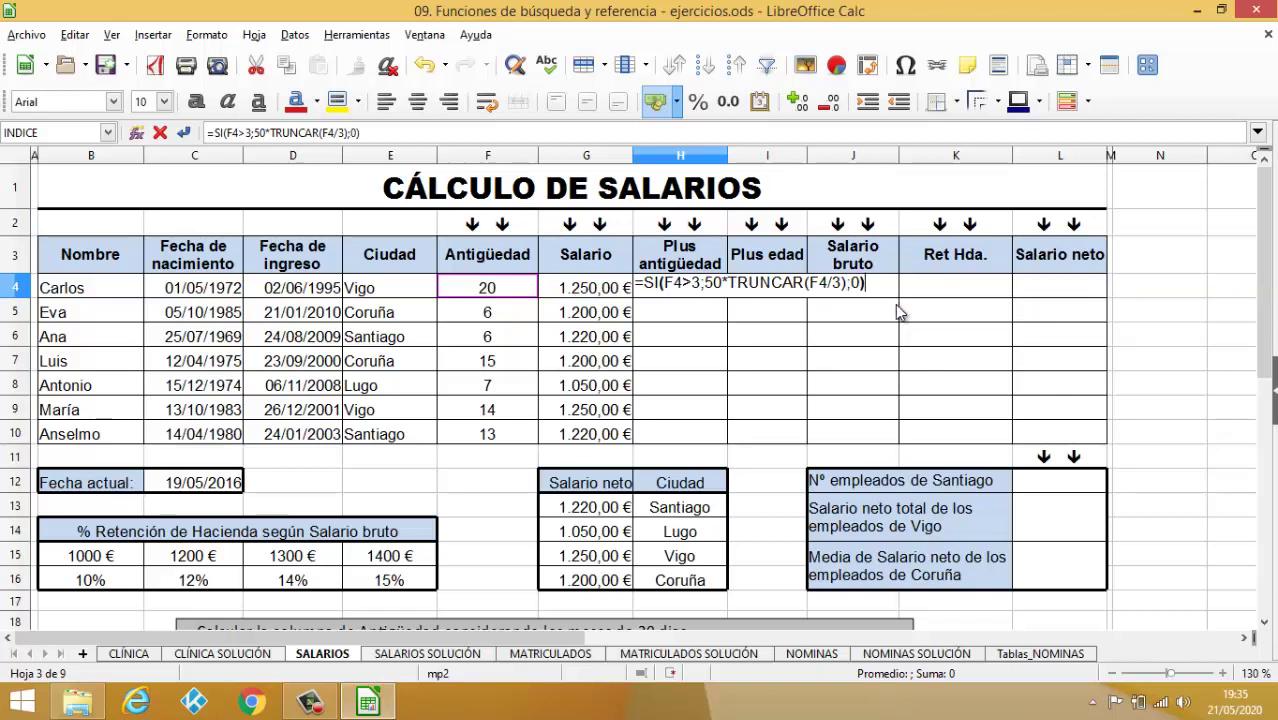
pyautogui.write(')')
pyautogui.press('Return')
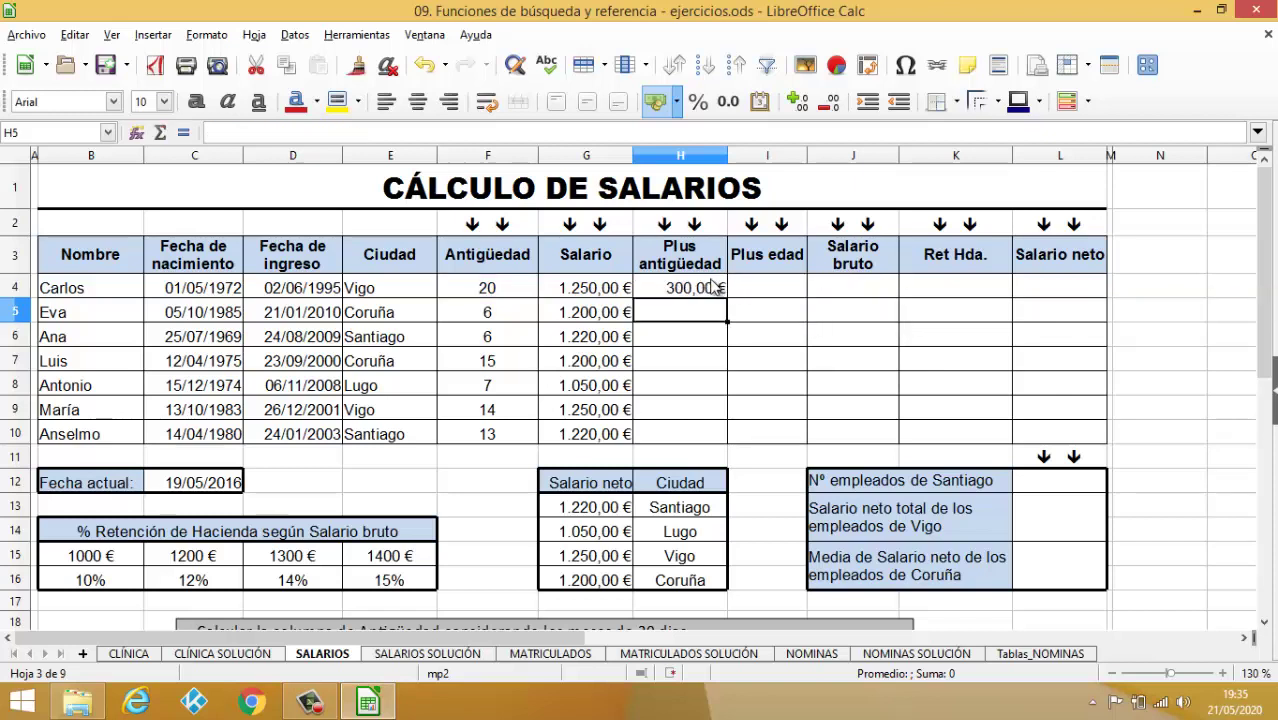
pyautogui.click(712, 287)
pyautogui.moveTo(727, 299); pyautogui.dragTo(800, 428)
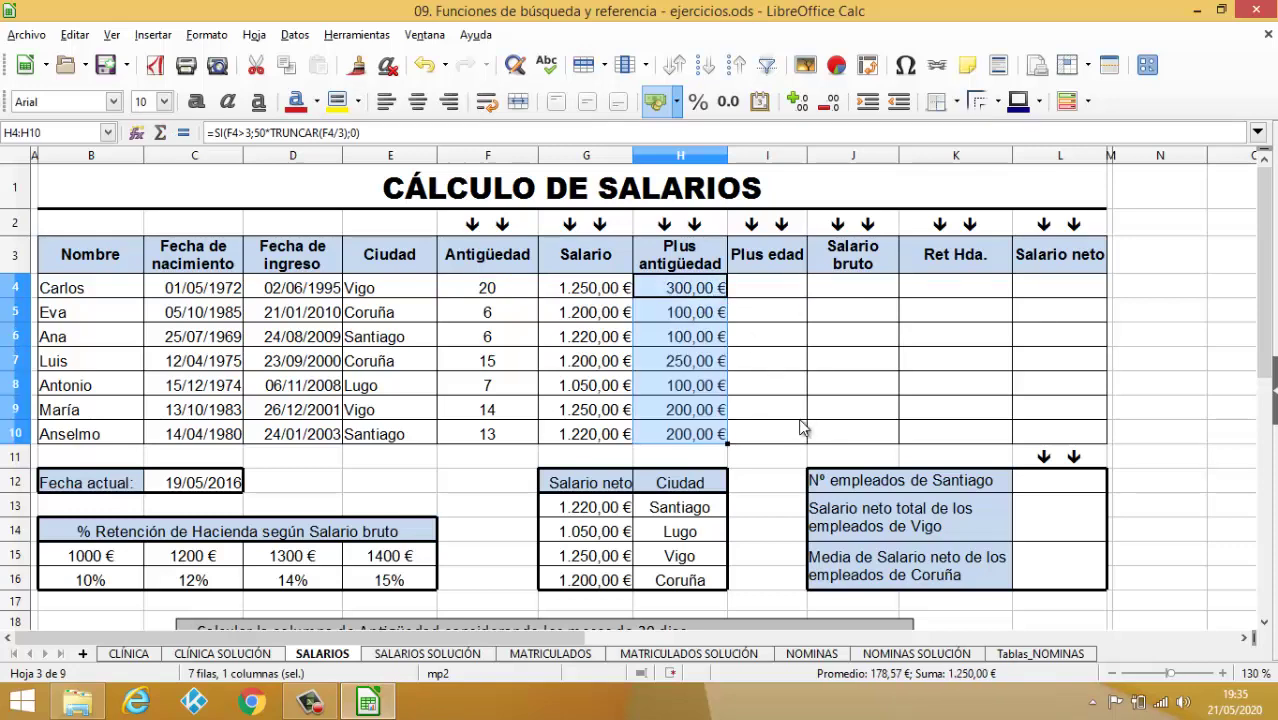
# Step: Begin a SI formula in I4 under Plus edad, with a FECHADIF function opening its logical test
pyautogui.scroll(-3, 795, 430)
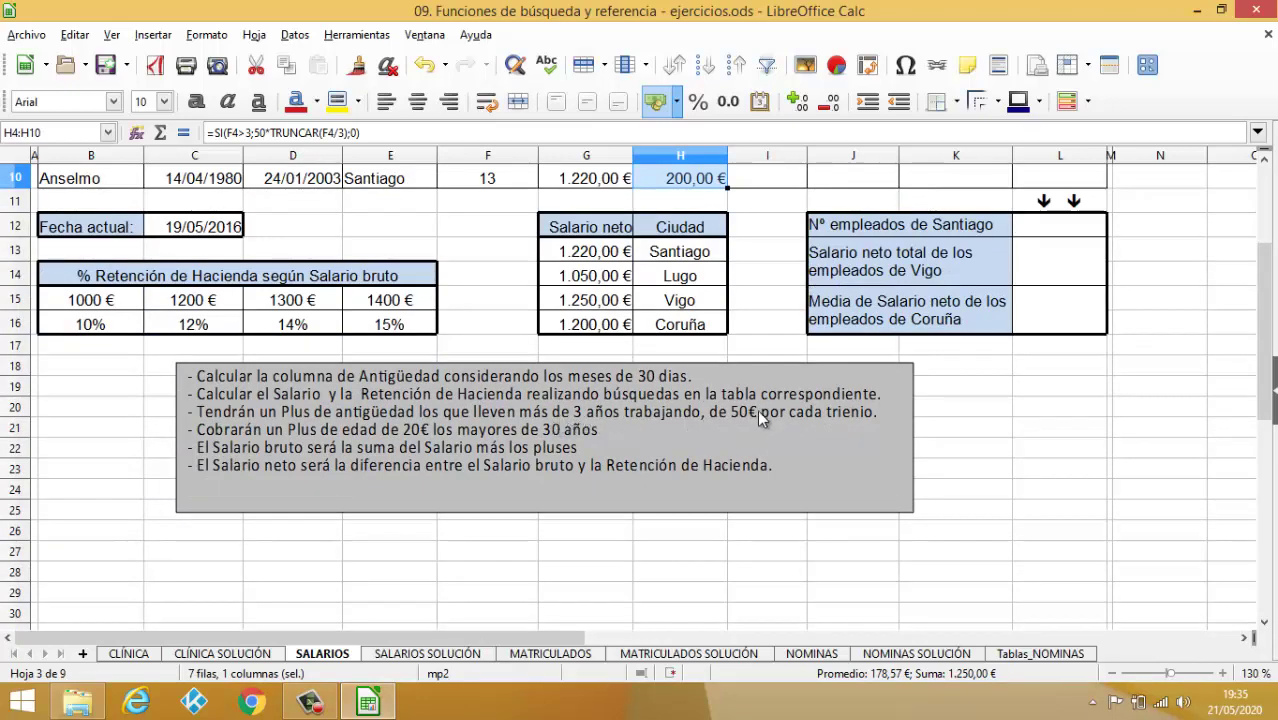
pyautogui.scroll(3, 815, 409)
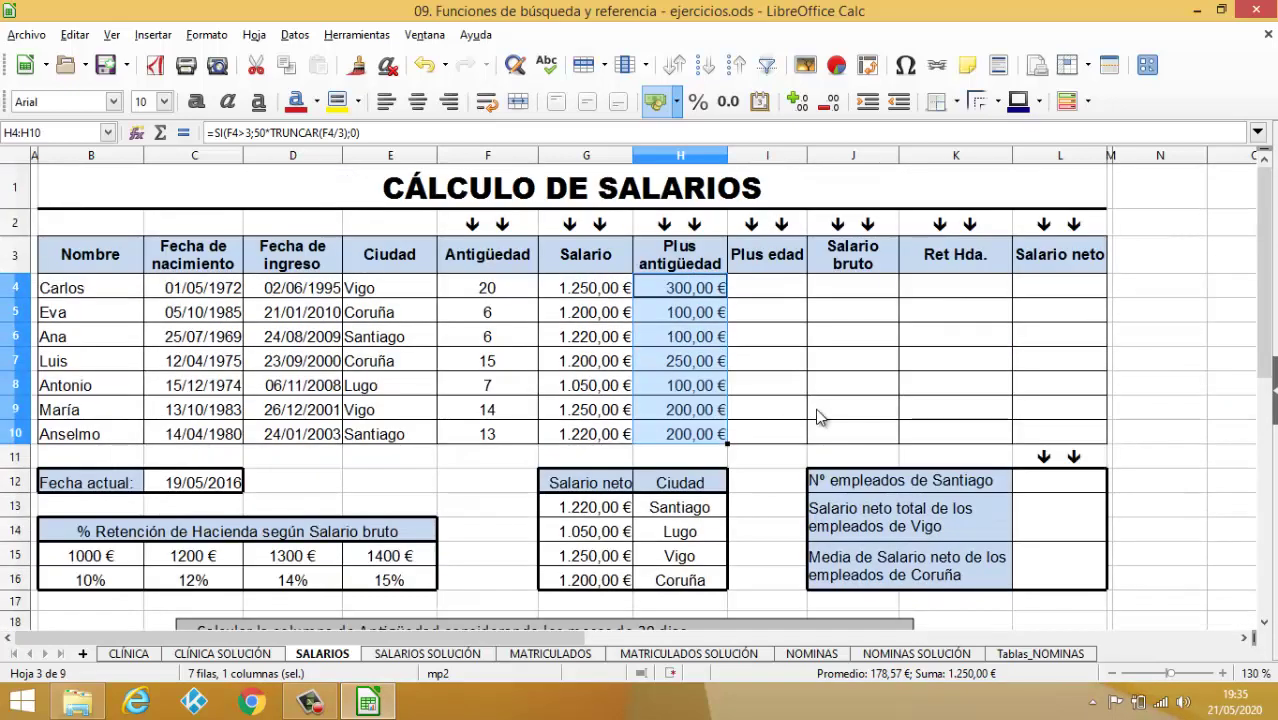
pyautogui.click(770, 289)
pyautogui.scroll(-4, 765, 297)
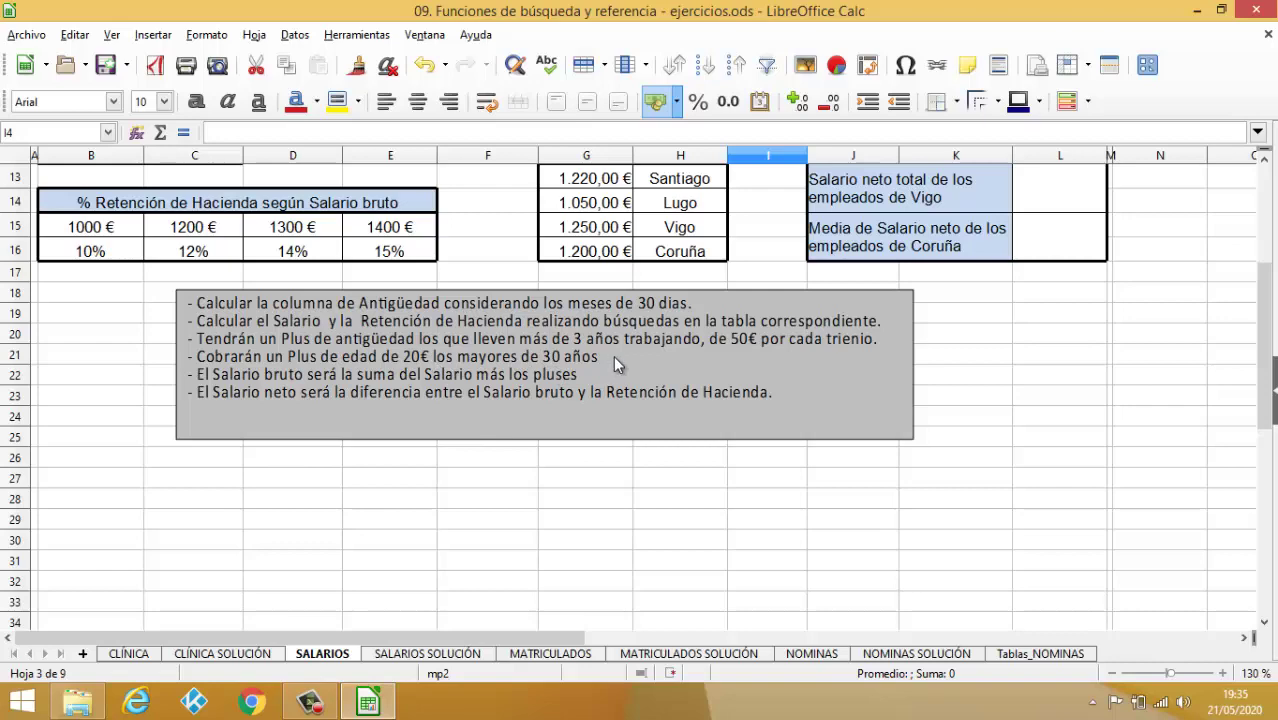
pyautogui.scroll(4, 613, 355)
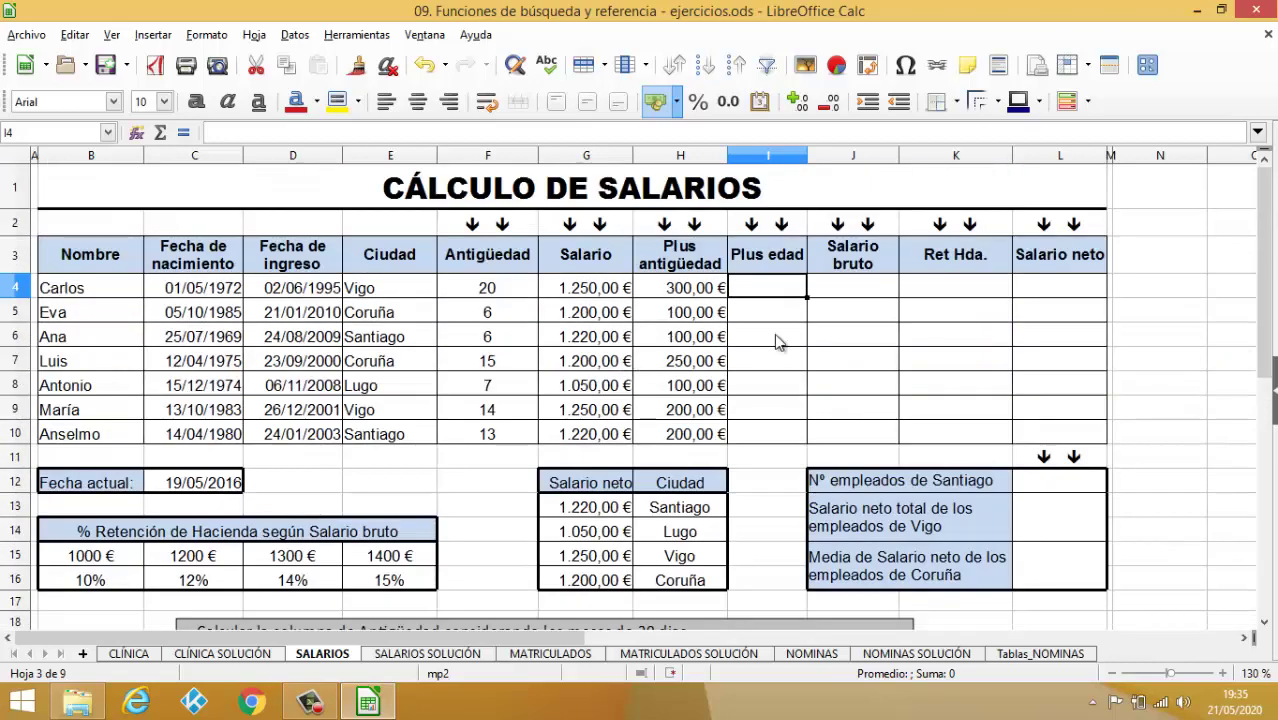
pyautogui.write('=')
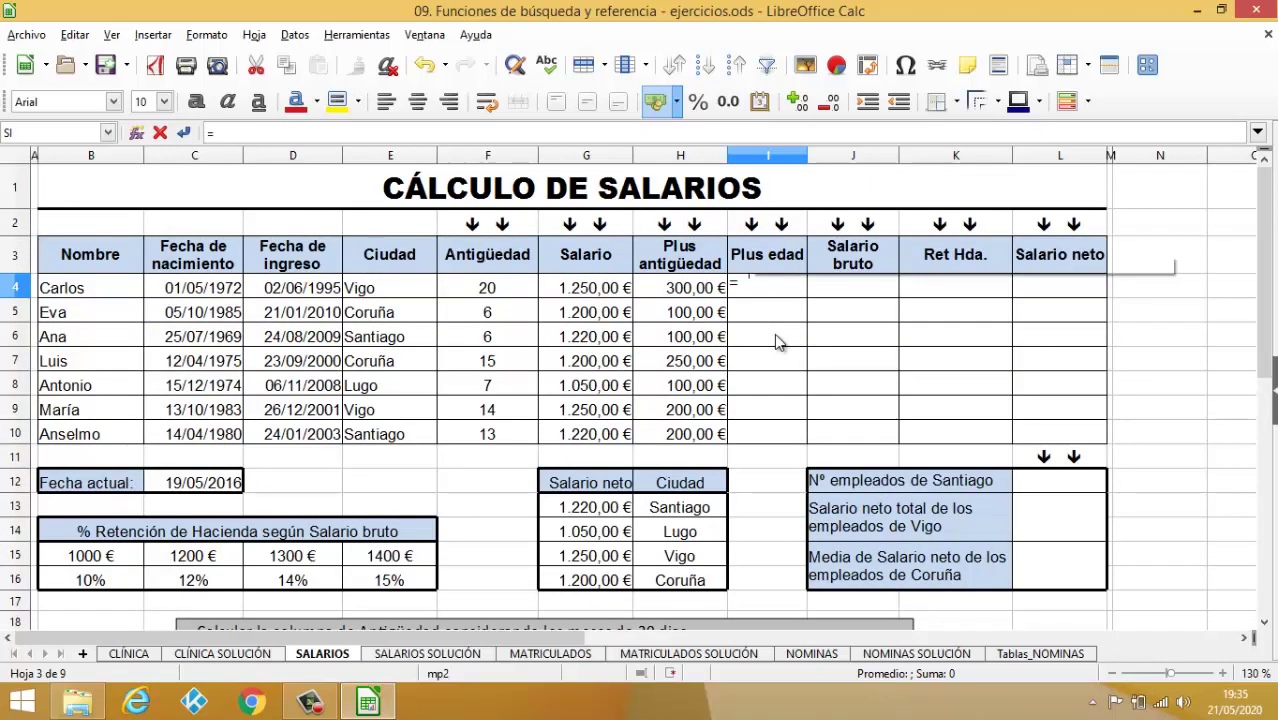
pyautogui.write('SI(')
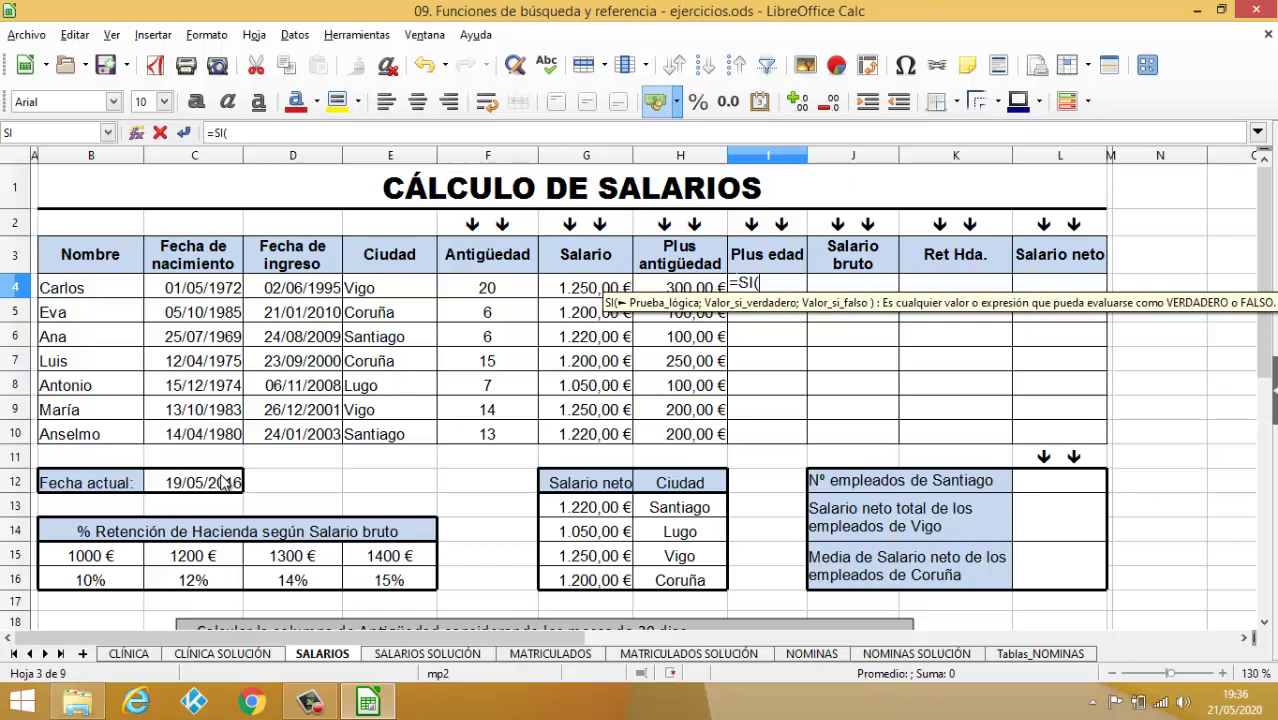
pyautogui.write('F')
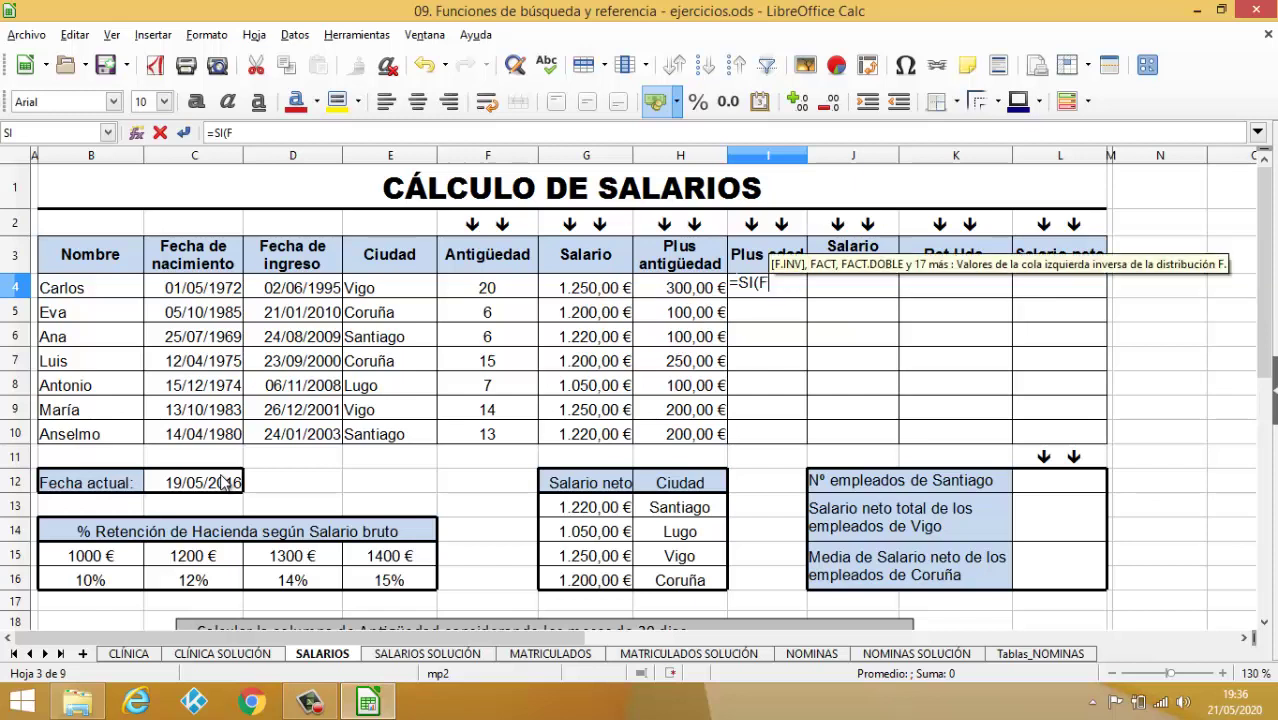
pyautogui.write('ECHADIF(')
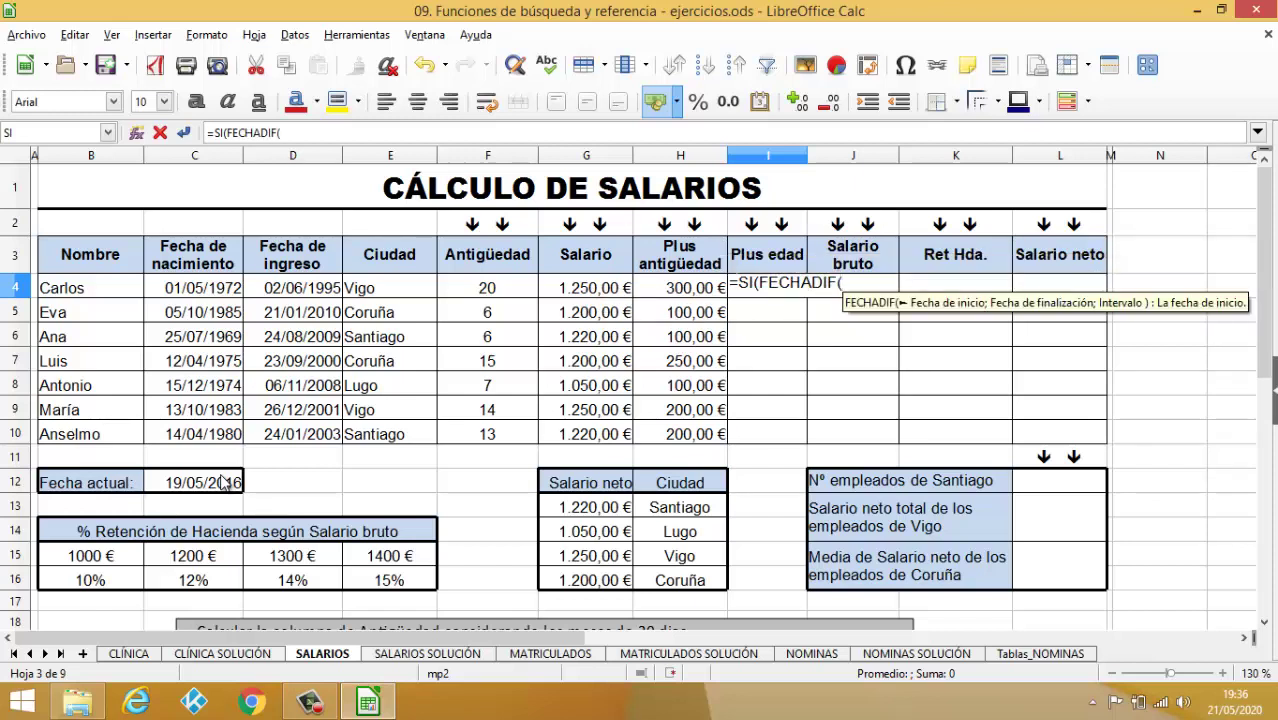
# Step: Give FECHADIF in the I4 formula C4 as start date, absolute $C$12 as end date and "Y" as interval
pyautogui.click(168, 290)
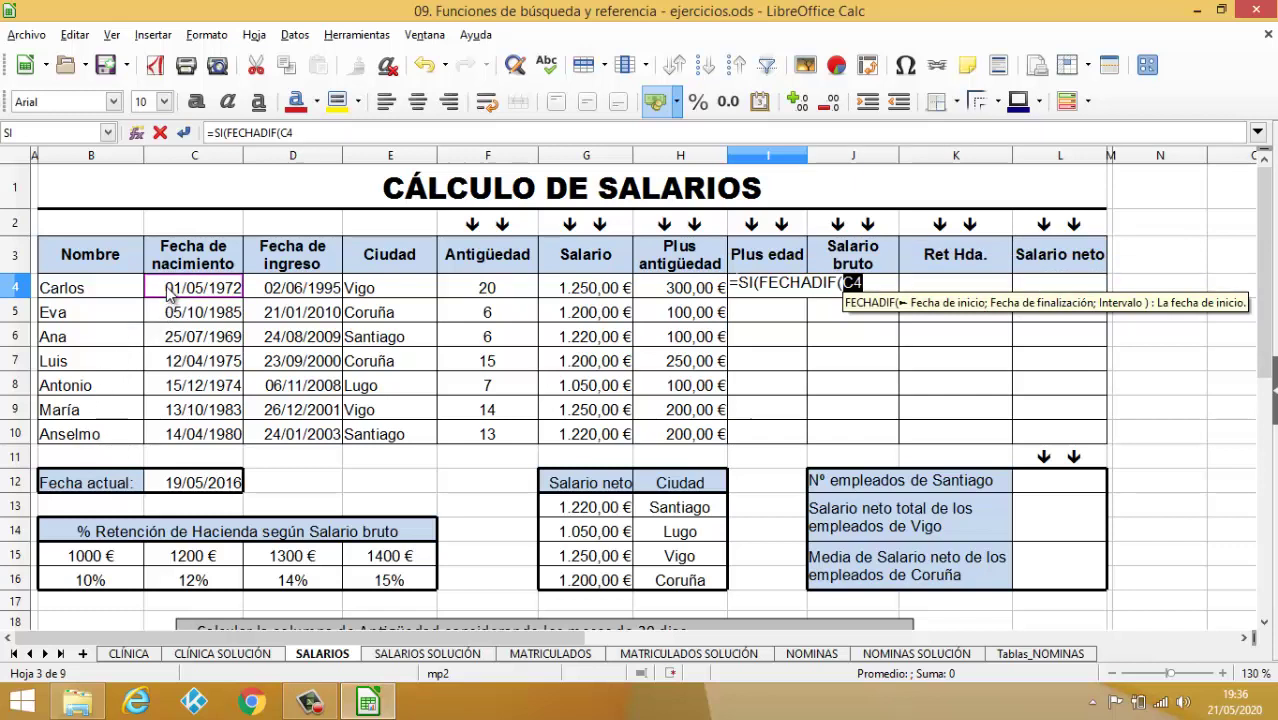
pyautogui.write(';')
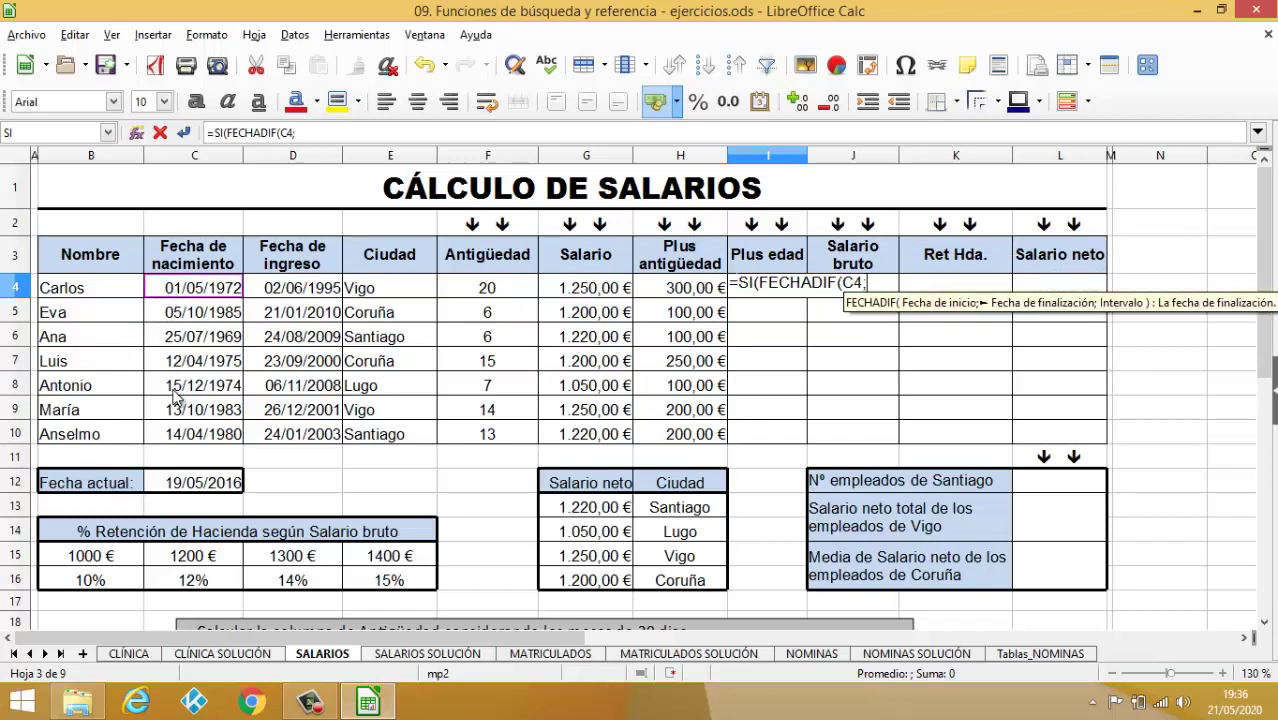
pyautogui.click(196, 484)
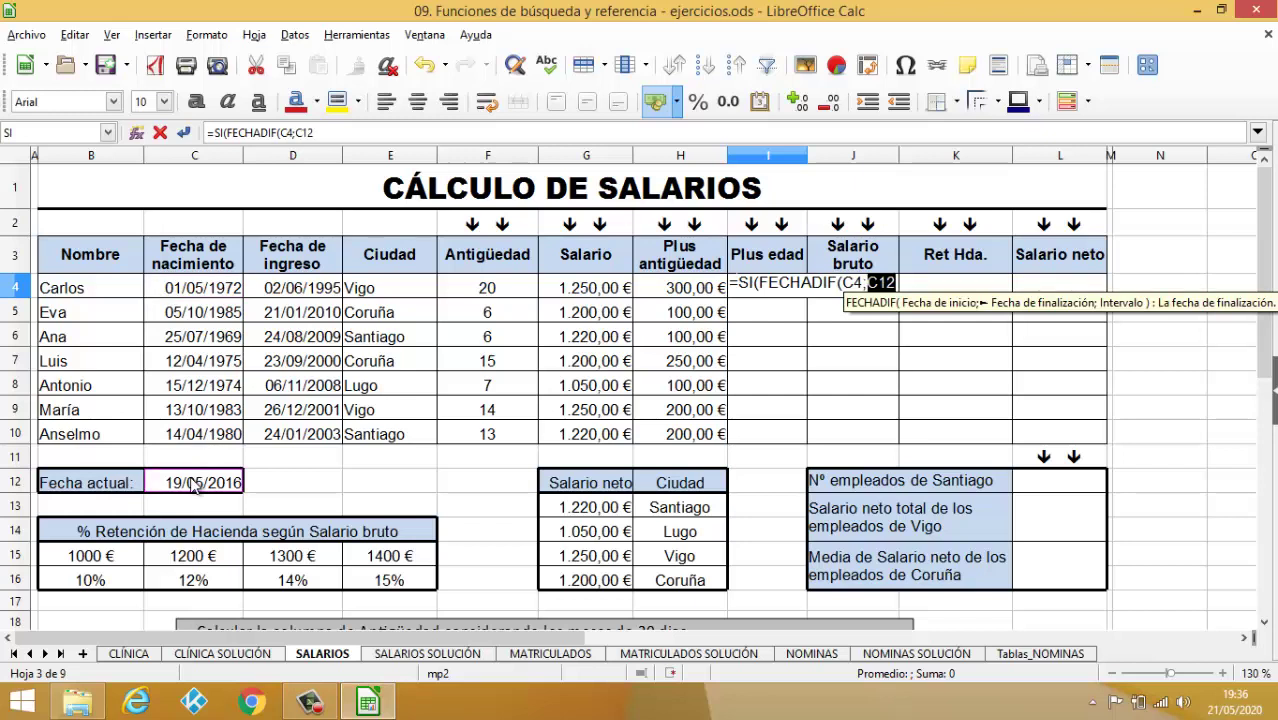
pyautogui.hotkey('shift', 'F4')
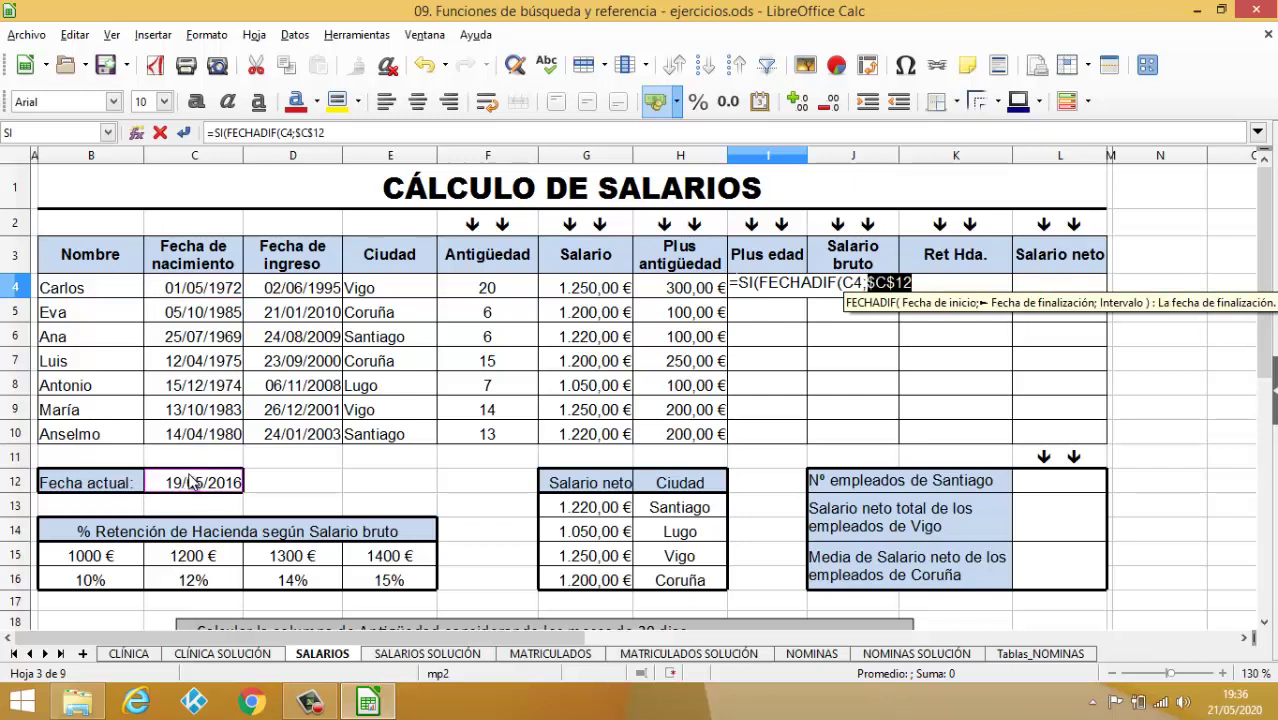
pyautogui.write(';"')
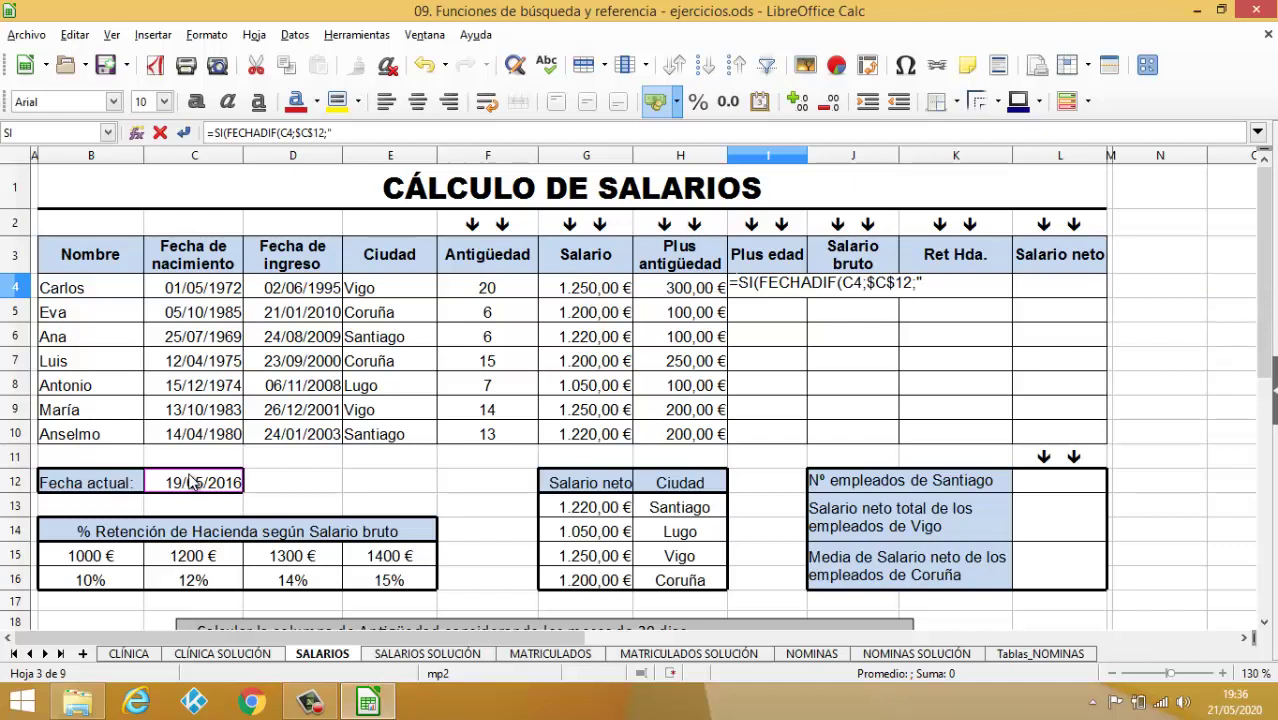
pyautogui.write('Y")')
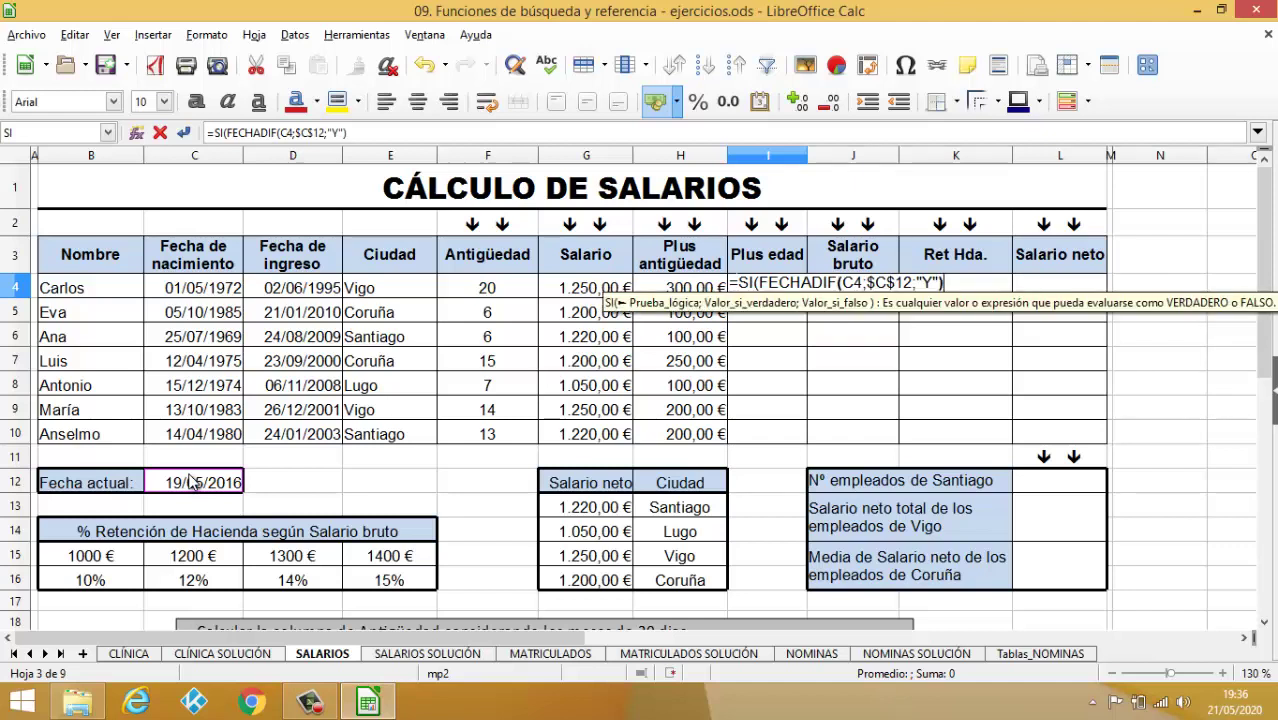
# Step: Complete the I4 formula with >30 as the condition, 20 as the value if true and 0 if false
pyautogui.write('>30')
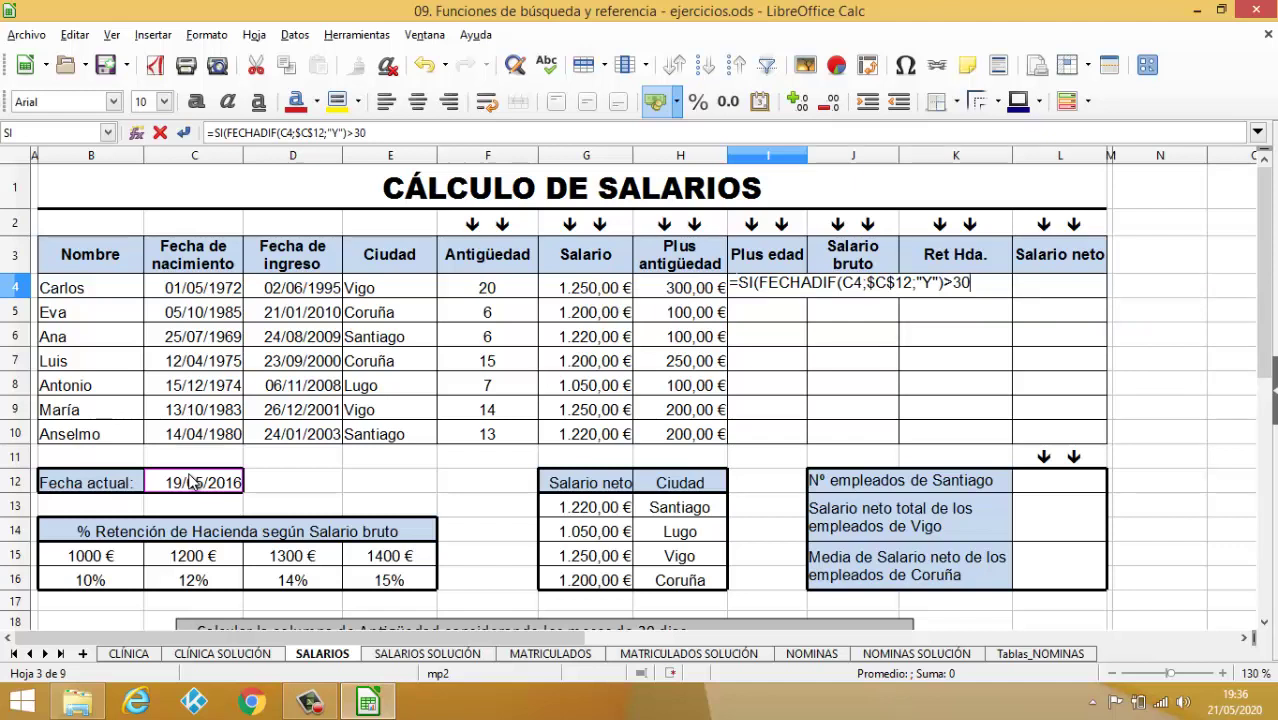
pyautogui.write(';20;')
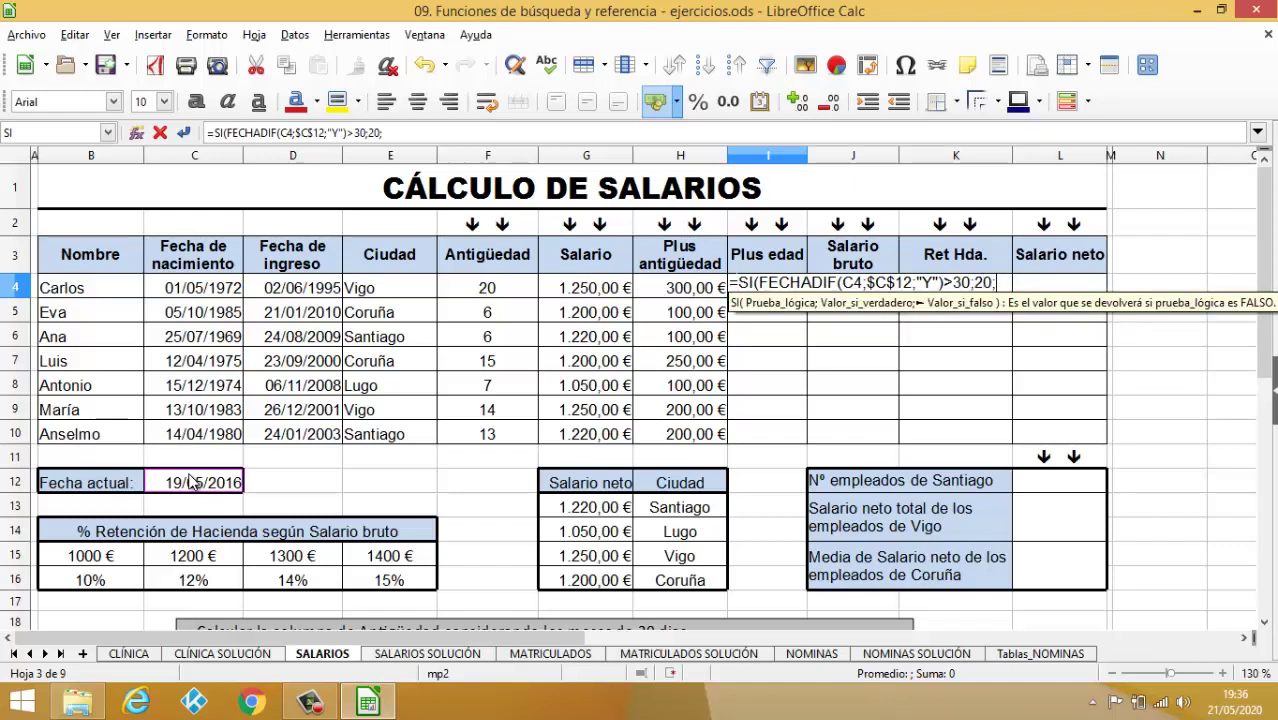
pyautogui.write('0')
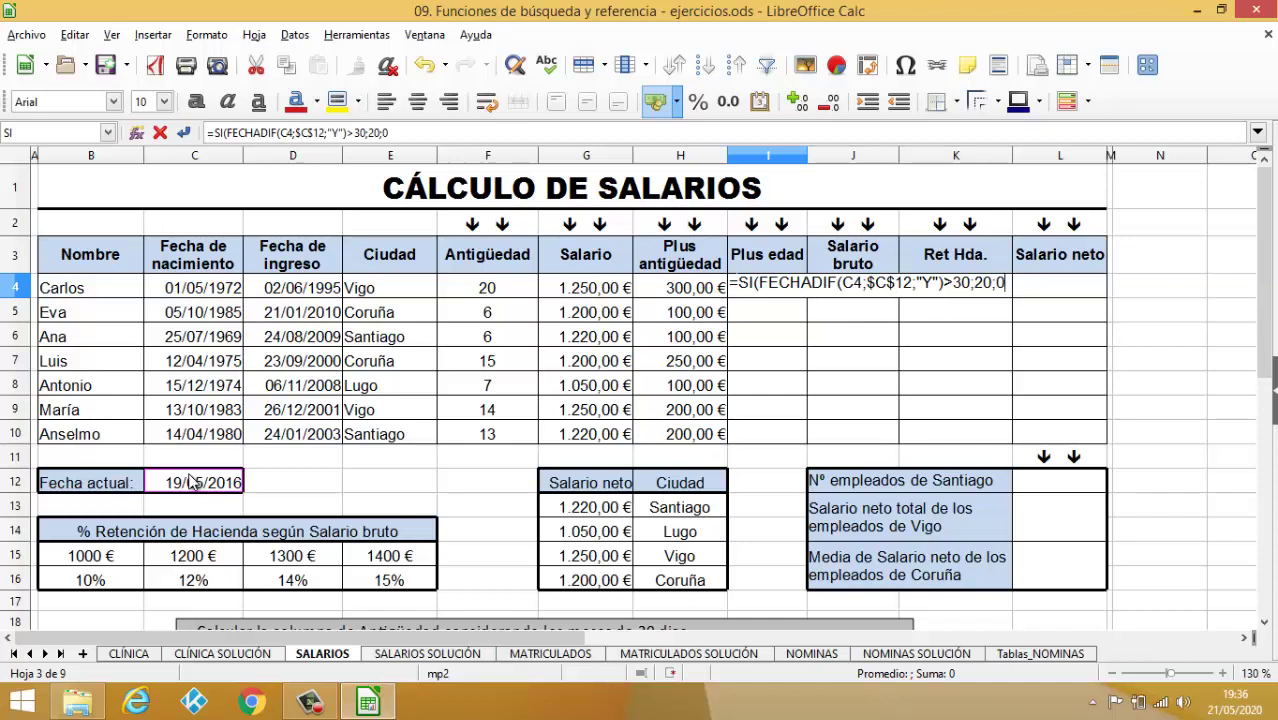
pyautogui.write(')')
pyautogui.press('Return')
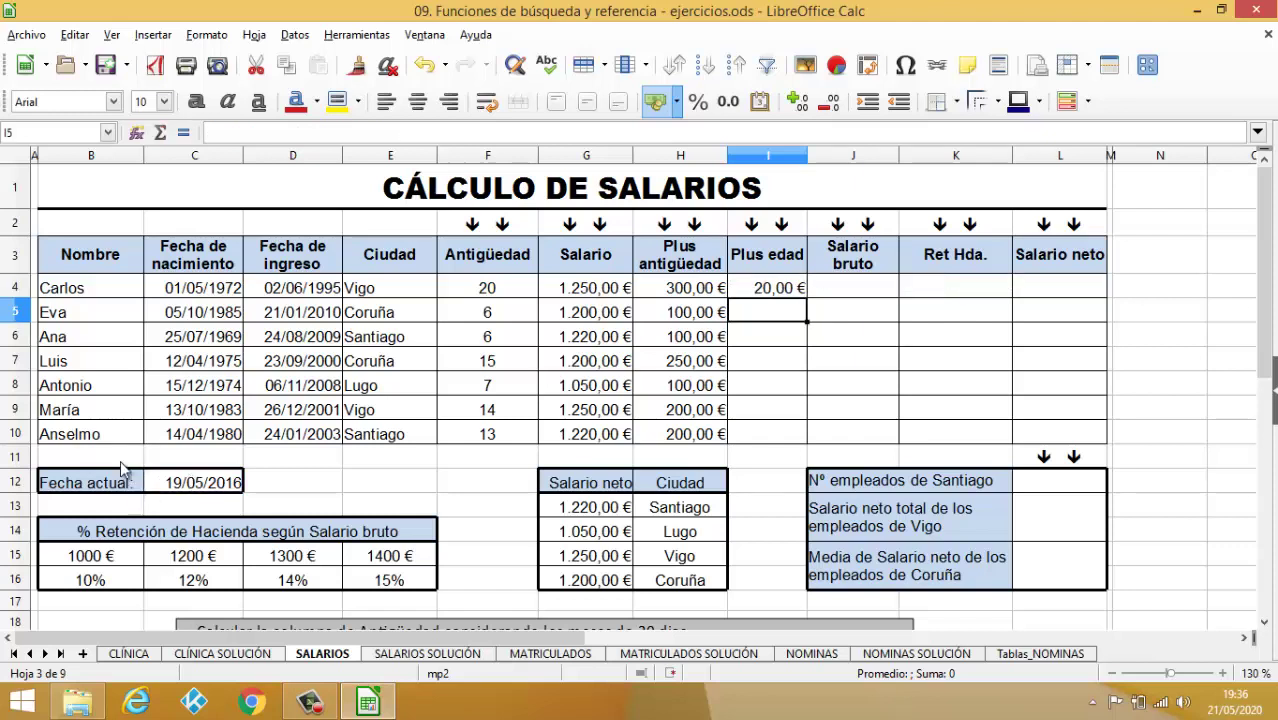
# Step: Fill the Plus edad formula in I4 down through I10
pyautogui.click(782, 290)
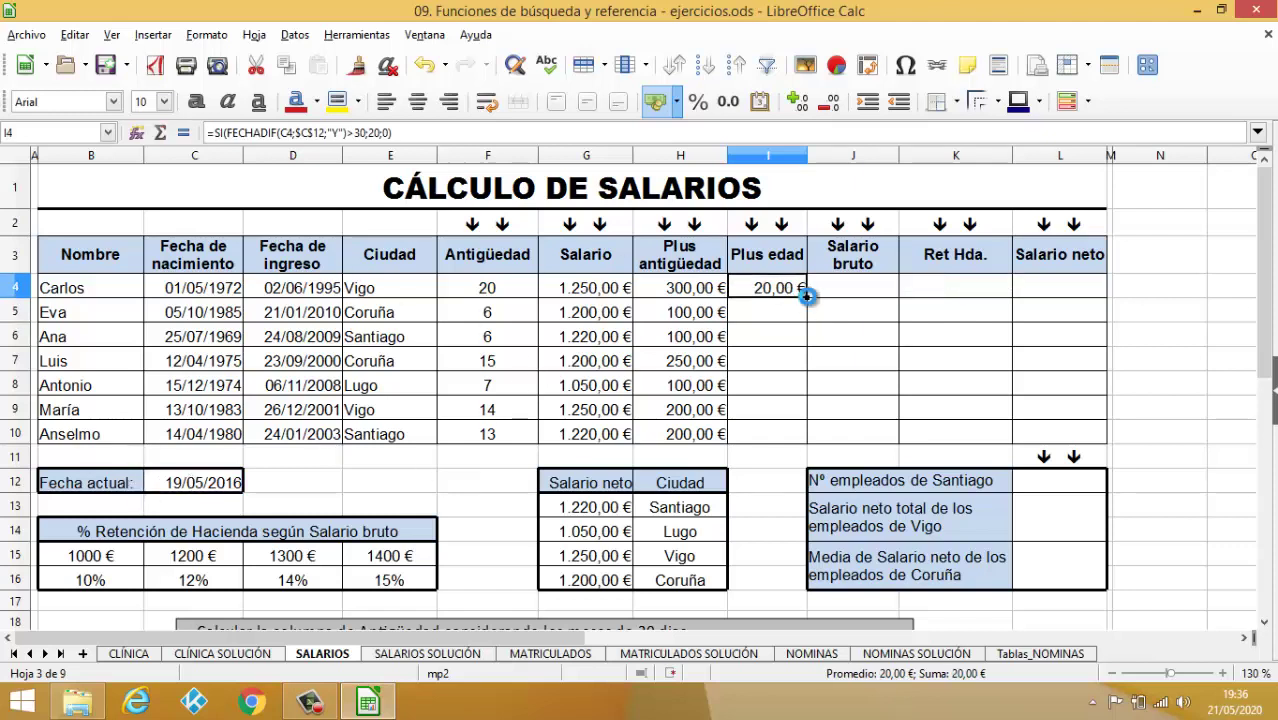
pyautogui.moveTo(806, 298); pyautogui.dragTo(779, 430)
pyautogui.click(757, 478)
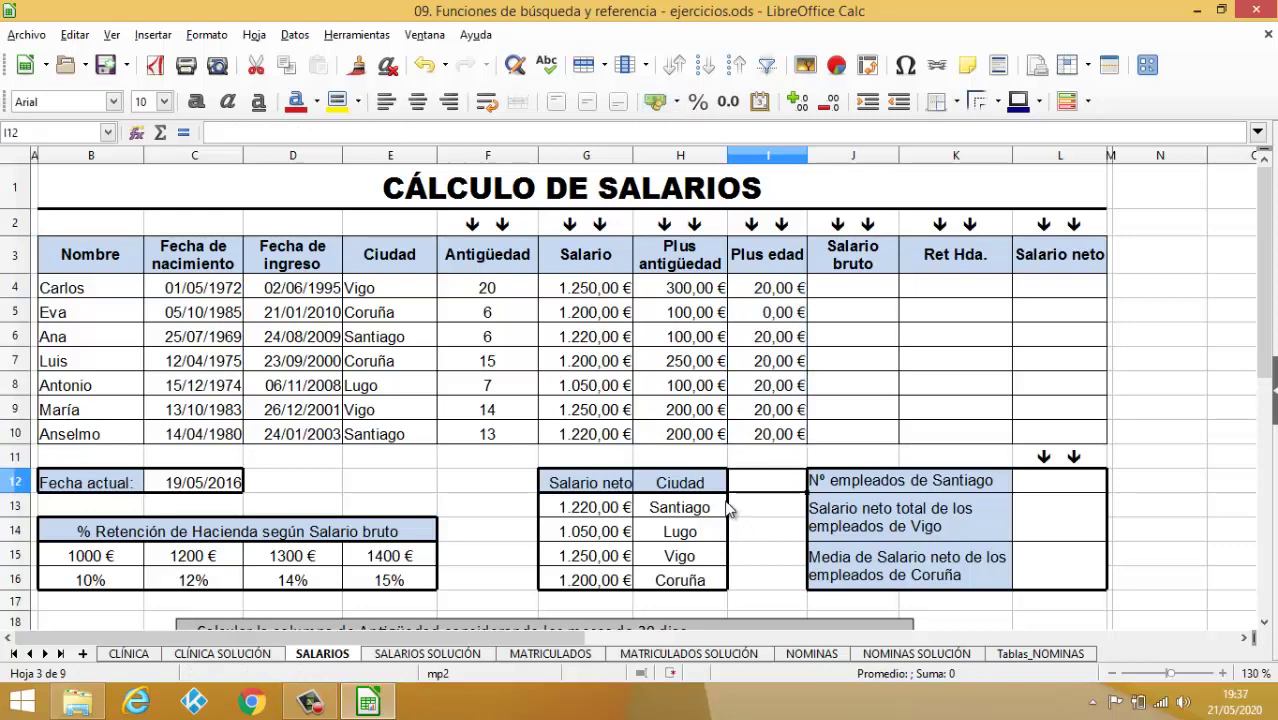
# Step: Enter =G4+H4+I4 in J4 under Salario bruto and fill it down through J10
pyautogui.scroll(-3, 726, 507)
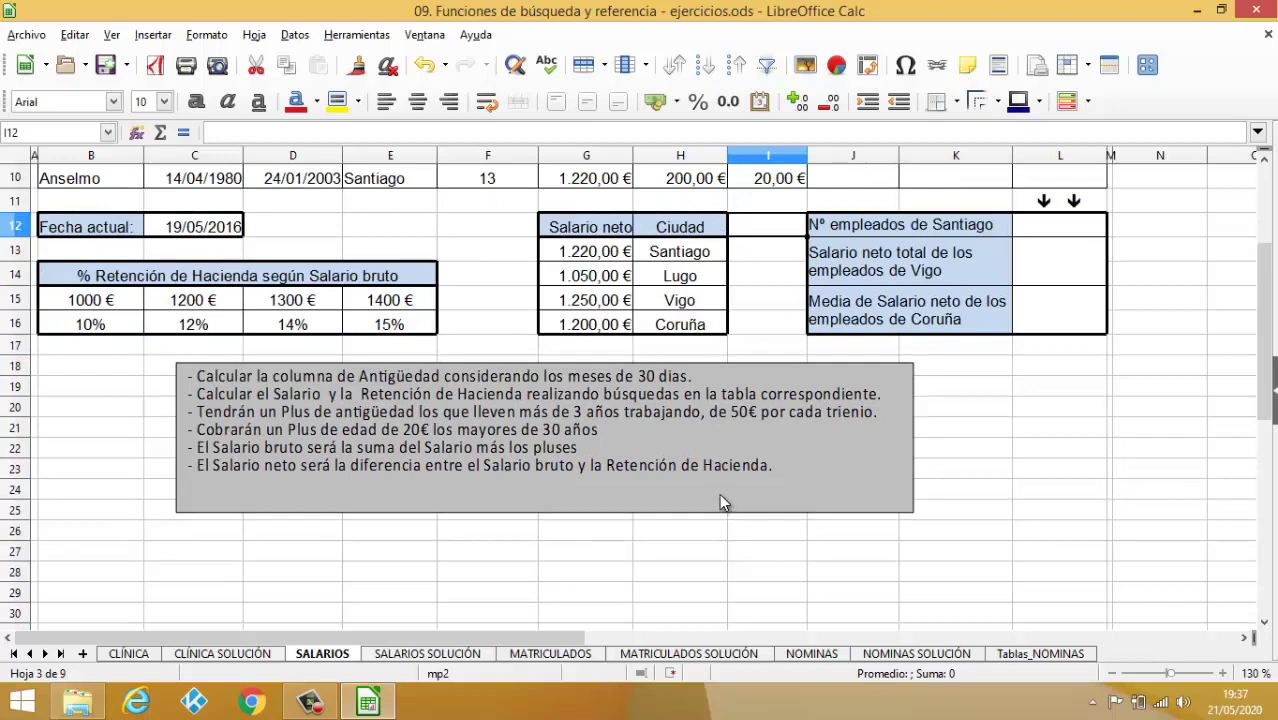
pyautogui.scroll(3, 716, 485)
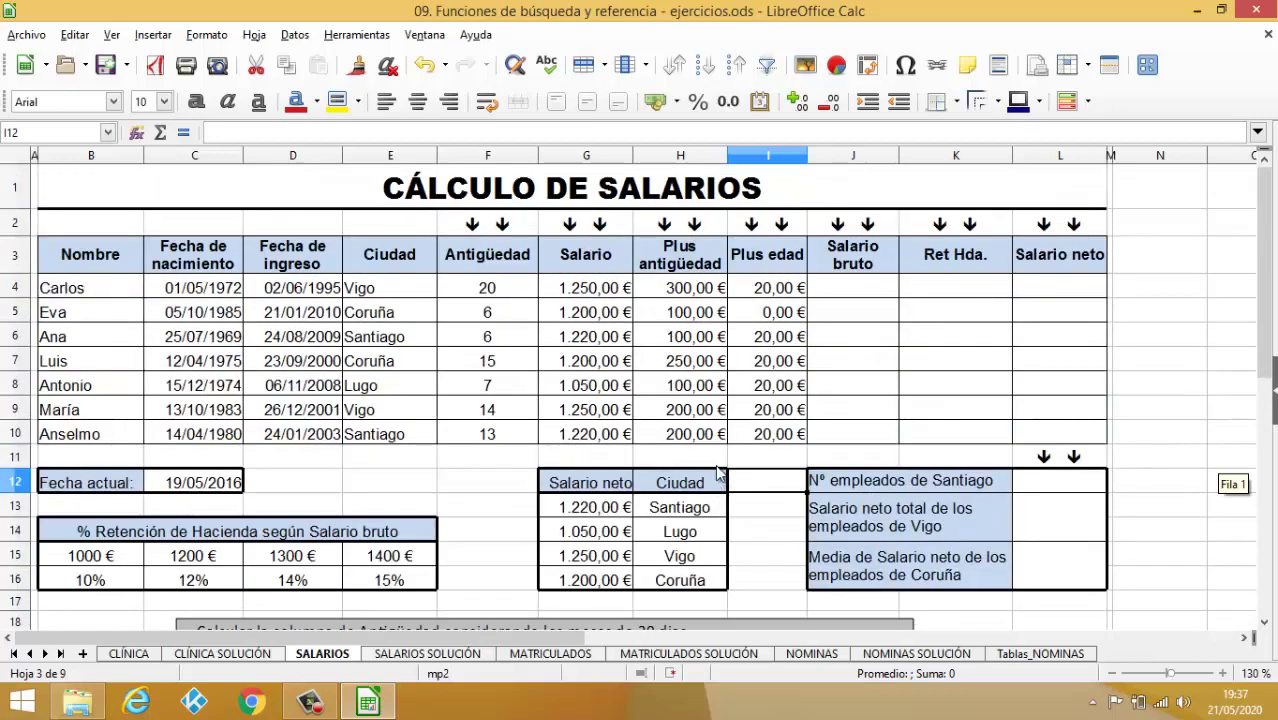
pyautogui.click(853, 290)
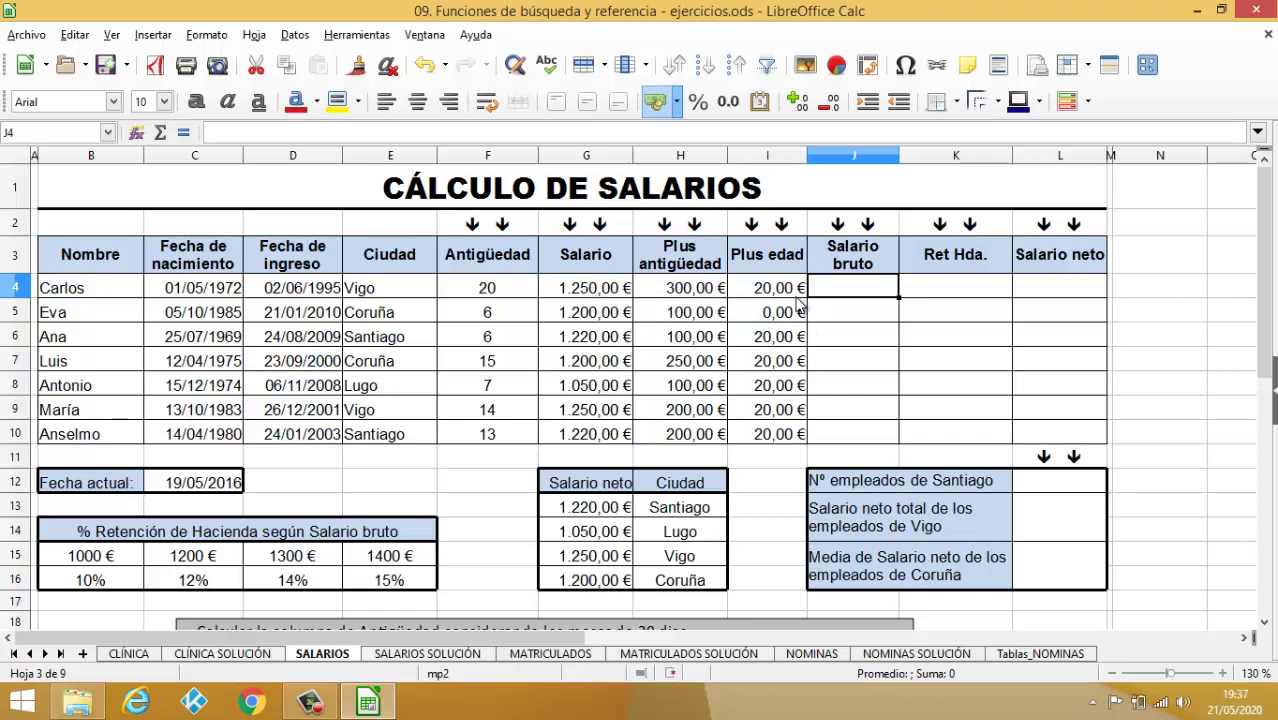
pyautogui.press('F2')
pyautogui.write('=')
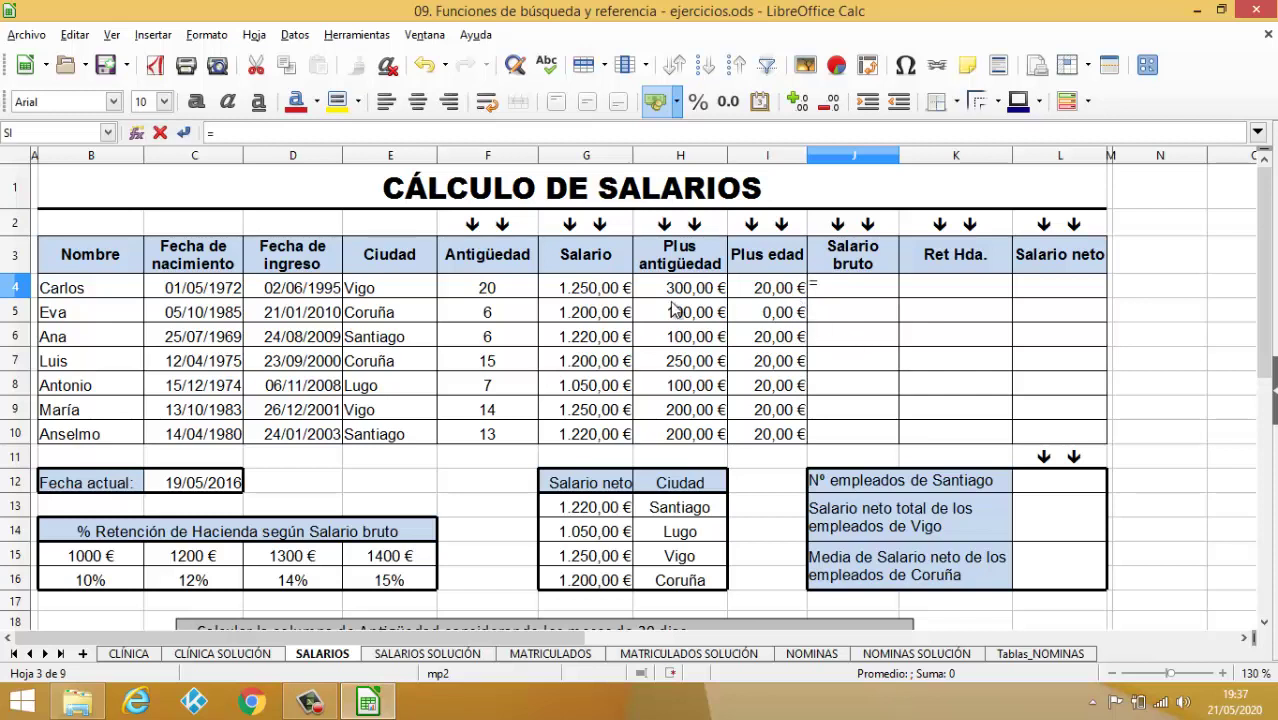
pyautogui.click(609, 289)
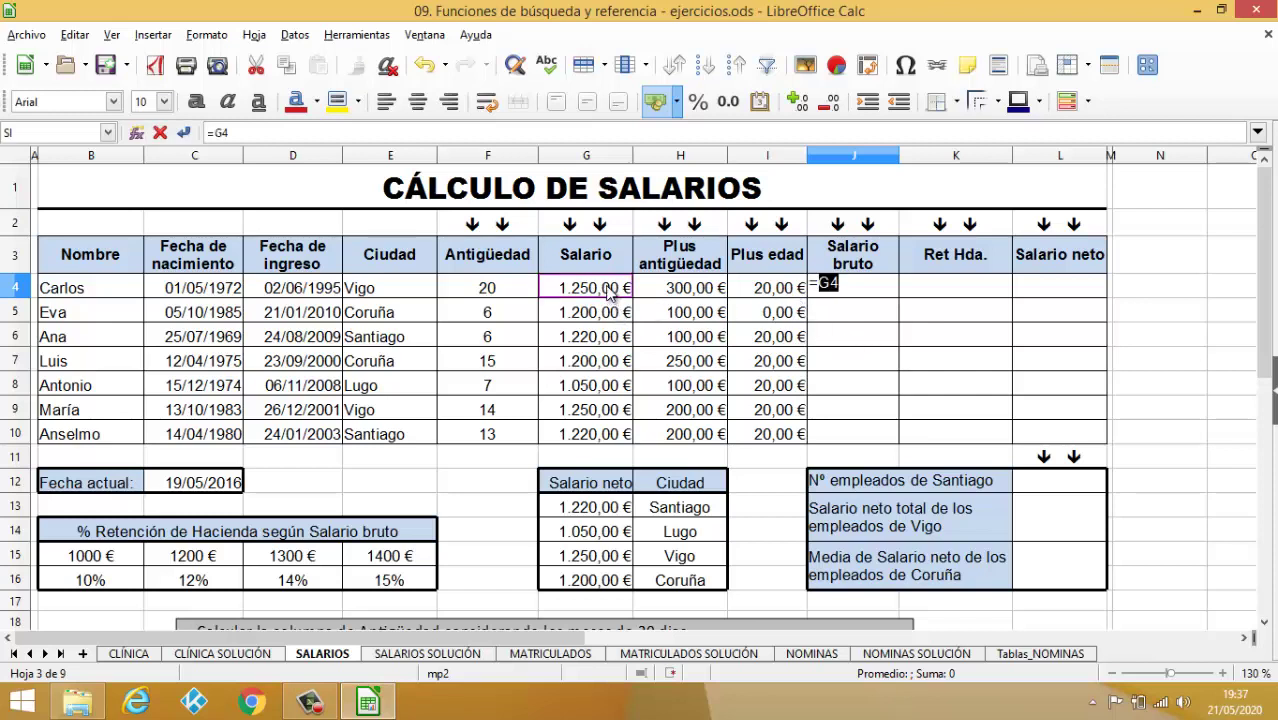
pyautogui.write('+')
pyautogui.click(674, 295)
pyautogui.write('+')
pyautogui.click(773, 296)
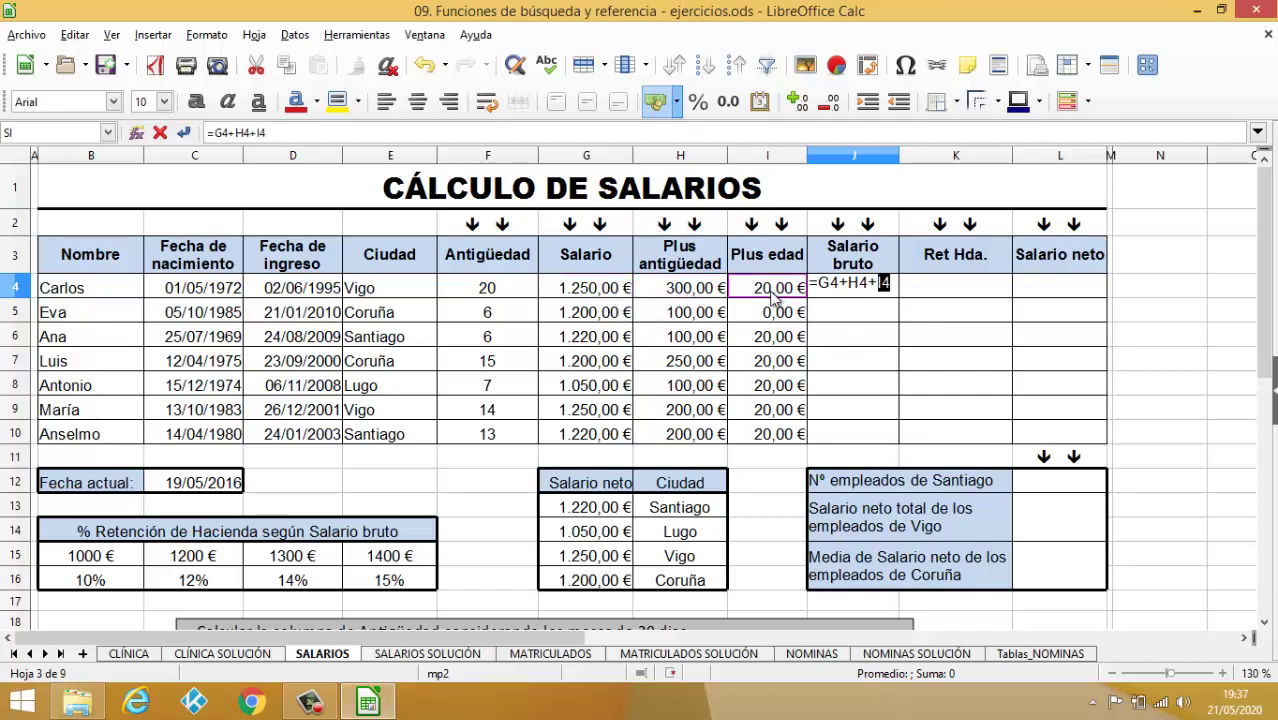
pyautogui.press('Return')
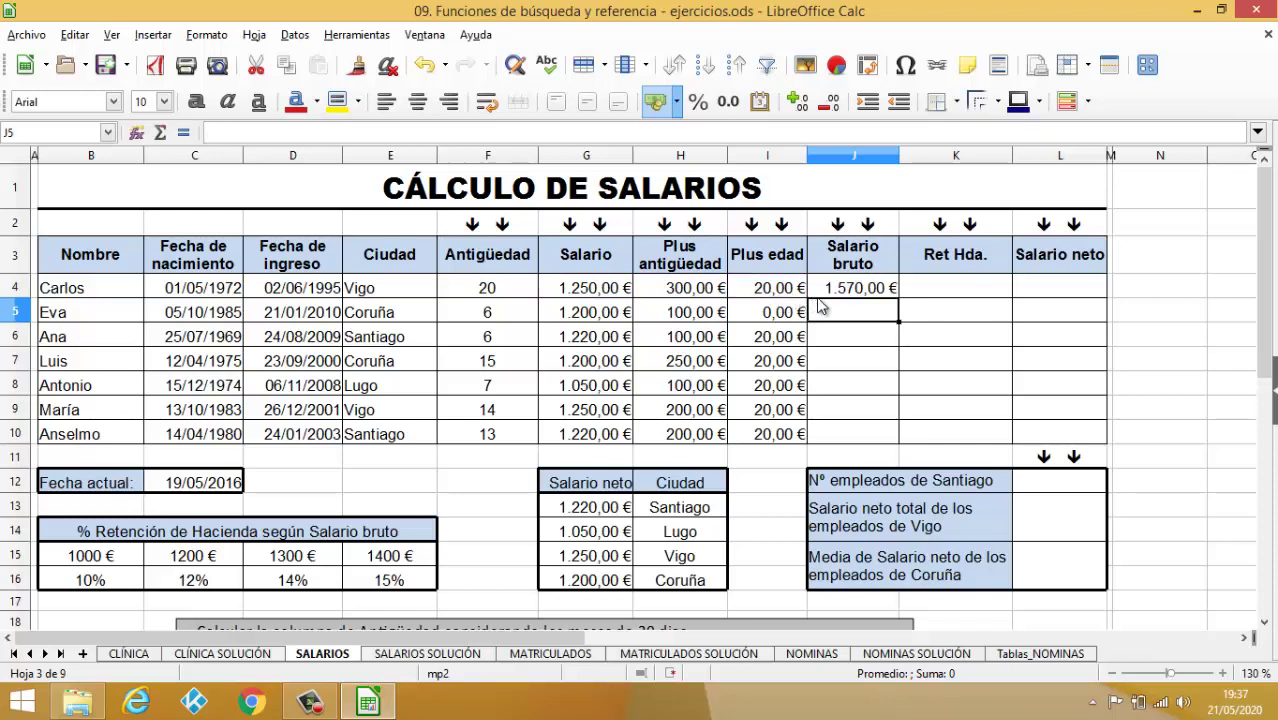
pyautogui.click(867, 296)
pyautogui.moveTo(899, 297); pyautogui.dragTo(899, 438)
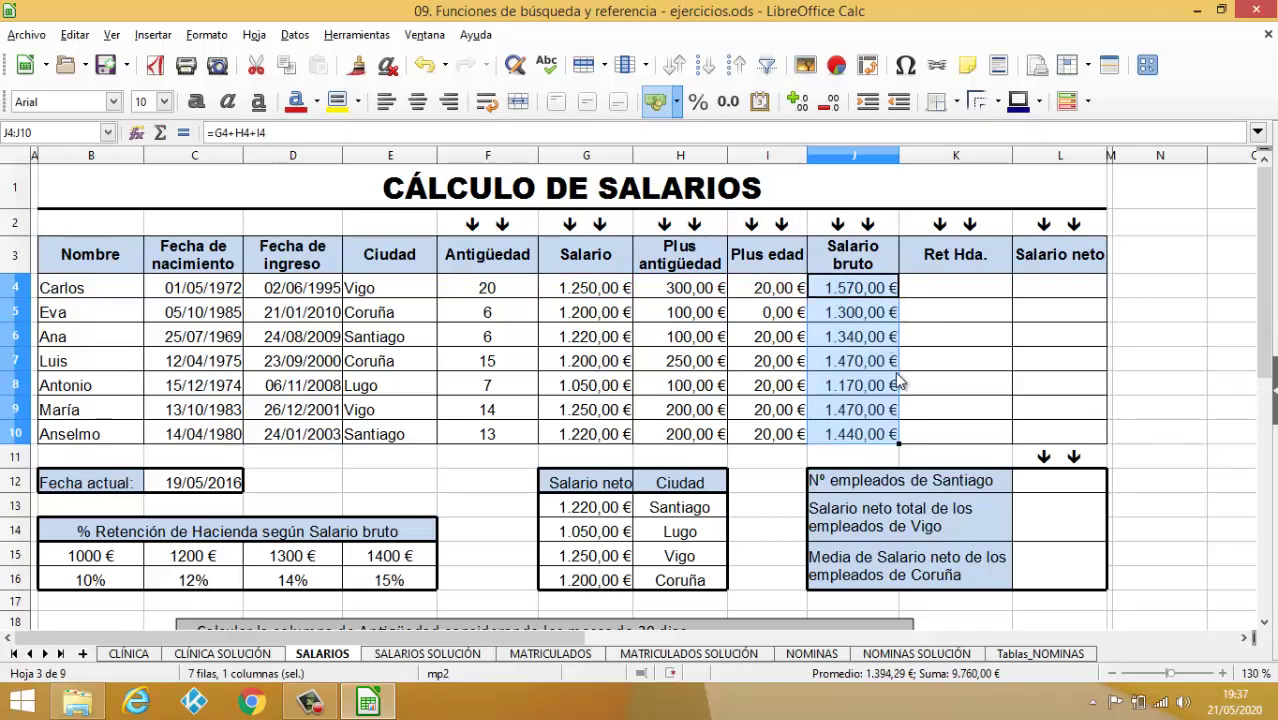
# Step: Begin a BUSCARH formula in K4 under Ret Hda. with J4 as the search criterion
pyautogui.click(948, 287)
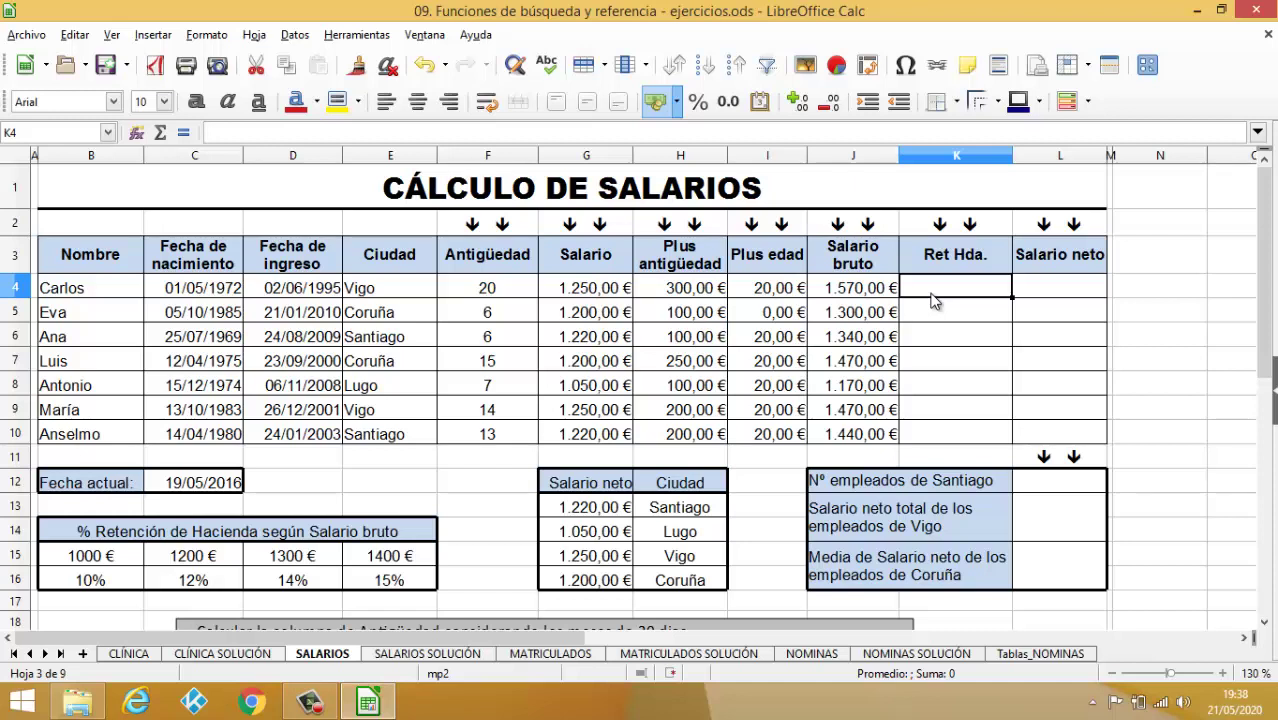
pyautogui.write('=BUSCA')
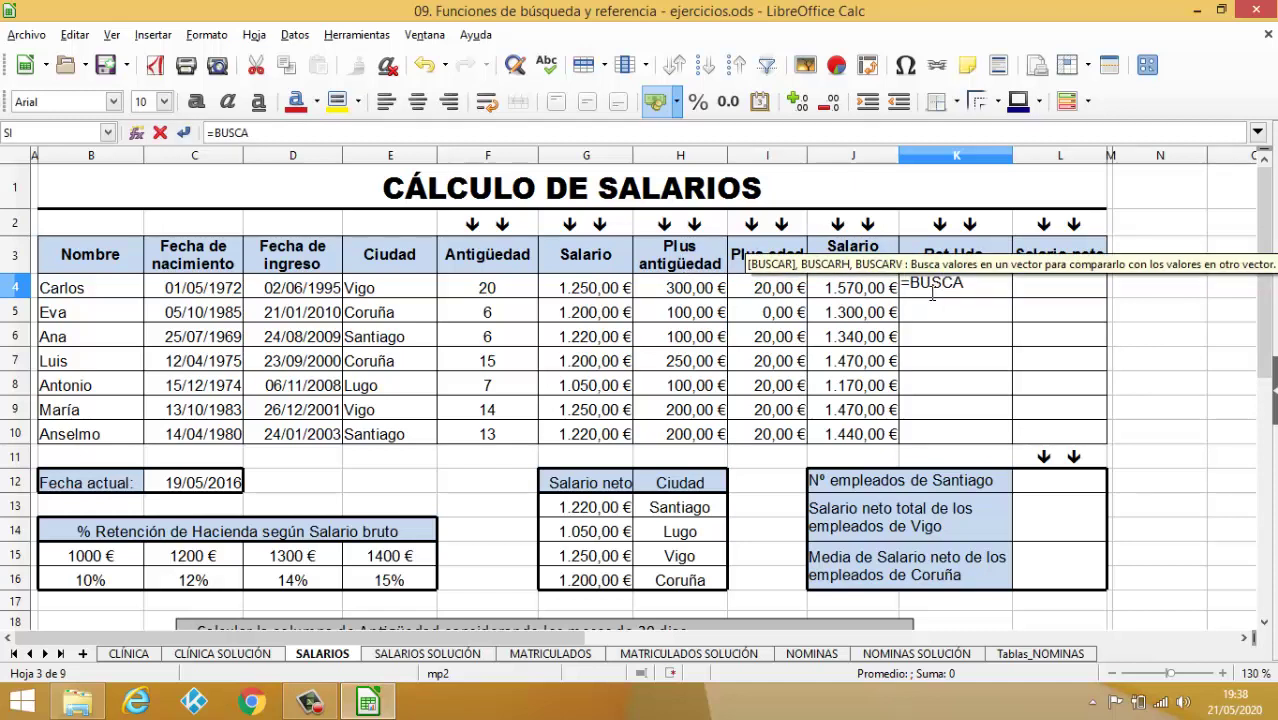
pyautogui.write('RH(')
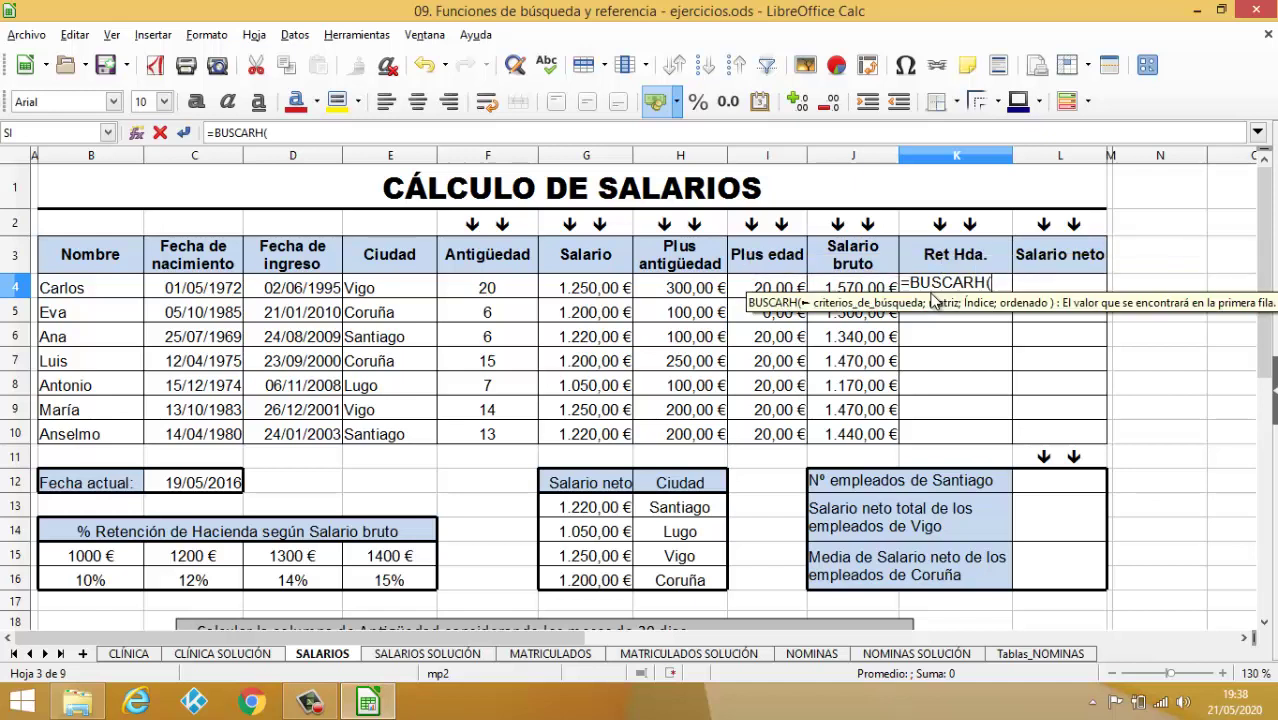
pyautogui.click(866, 287)
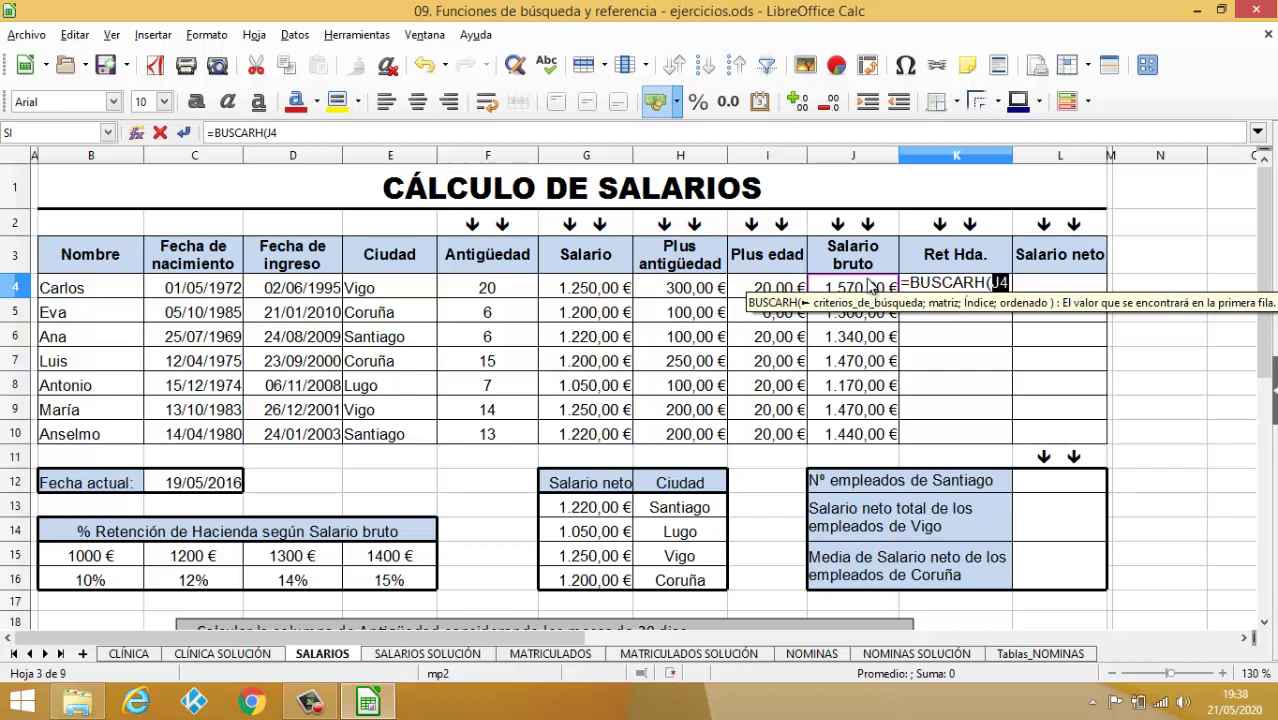
pyautogui.write(';')
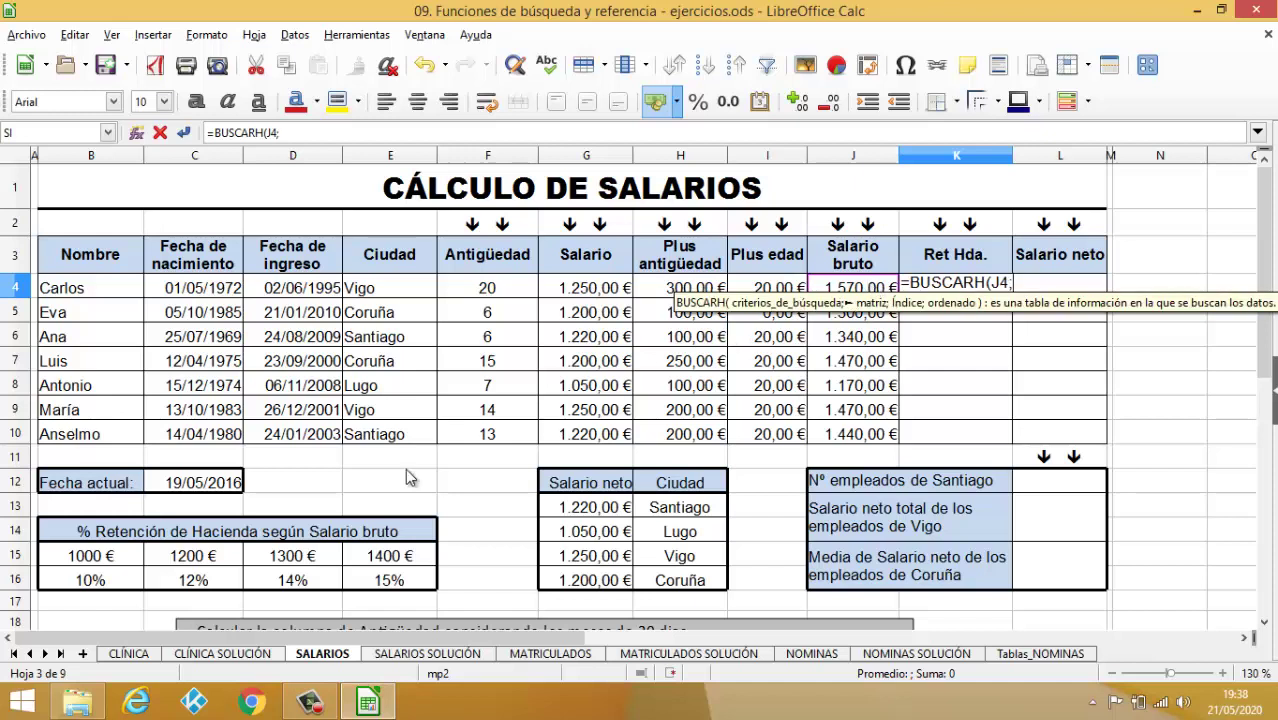
# Step: Give BUSCARH in the K4 formula the absolute range $B$15:$E$16 as matrix, 2 as index and 1 as the sorted argument
pyautogui.moveTo(80, 565); pyautogui.dragTo(385, 588)
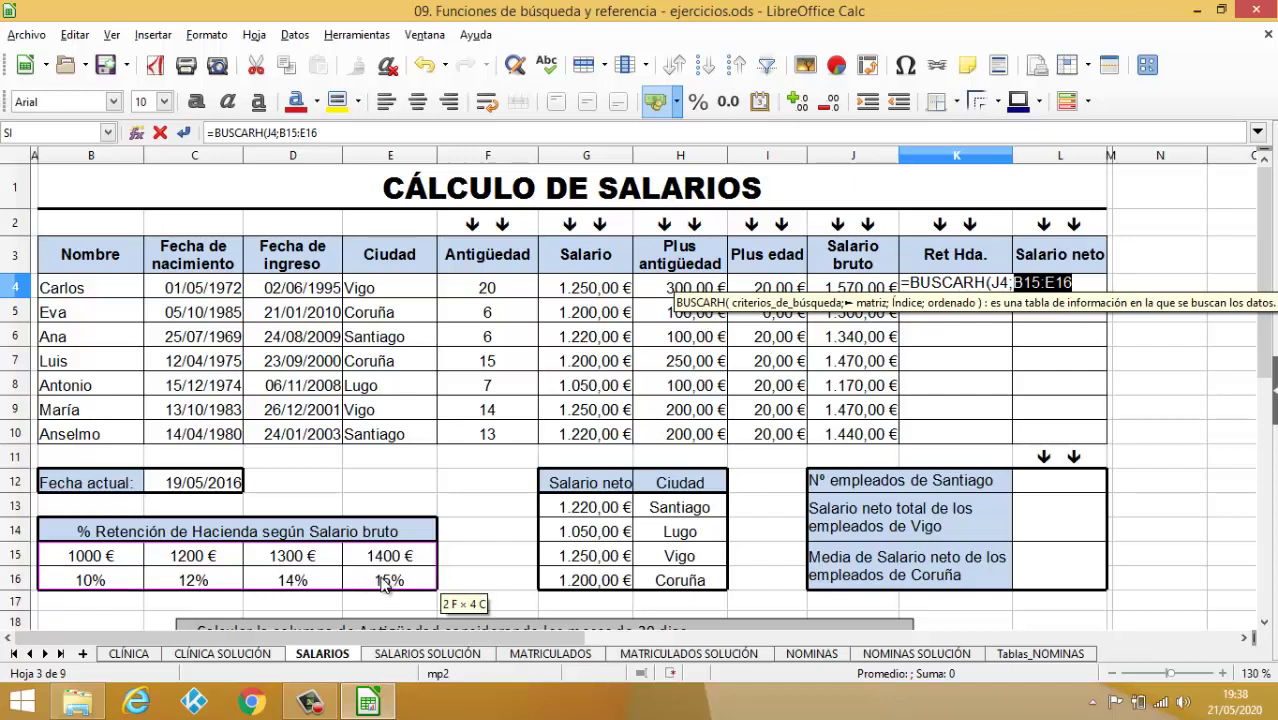
pyautogui.hotkey('shift', 'F4')
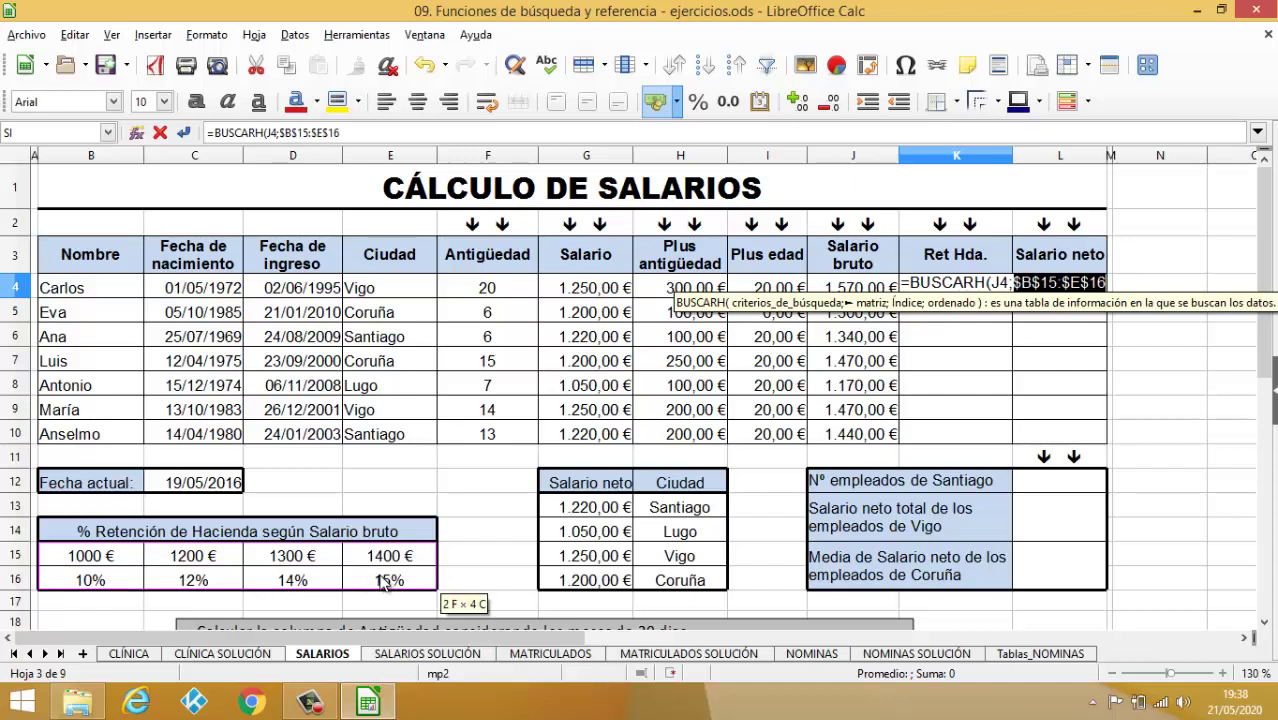
pyautogui.write(';')
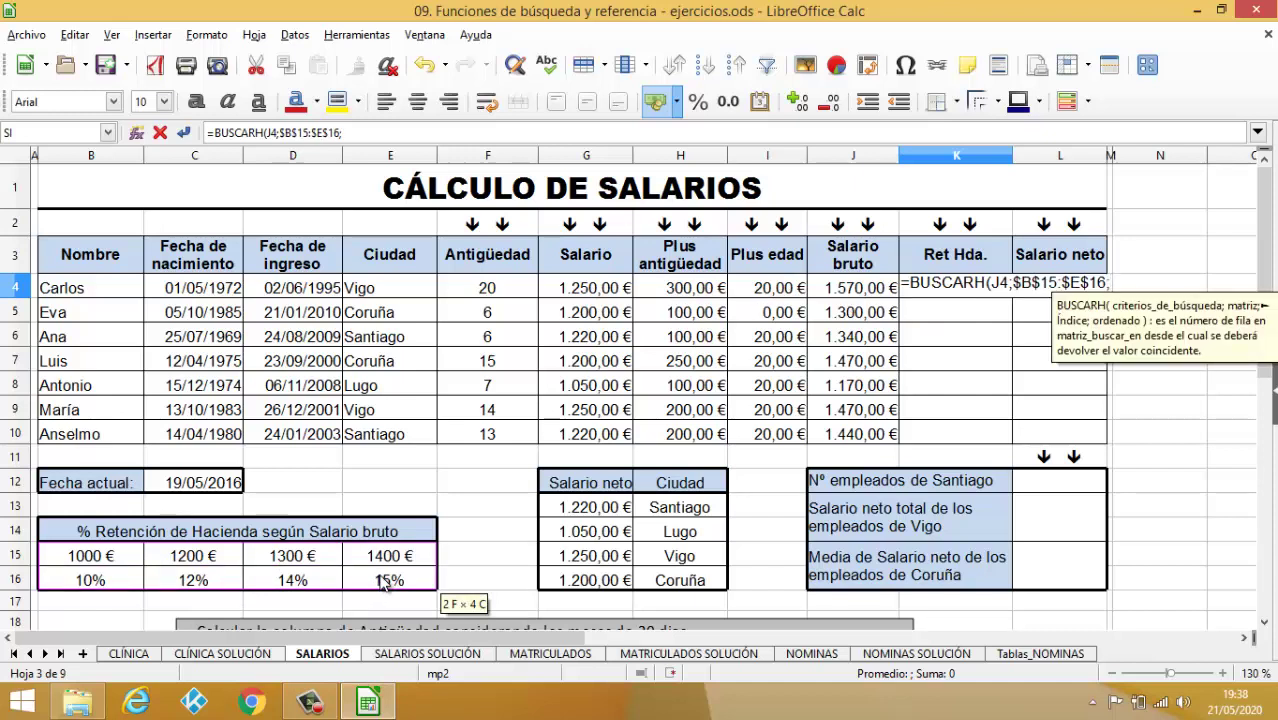
pyautogui.write('2')
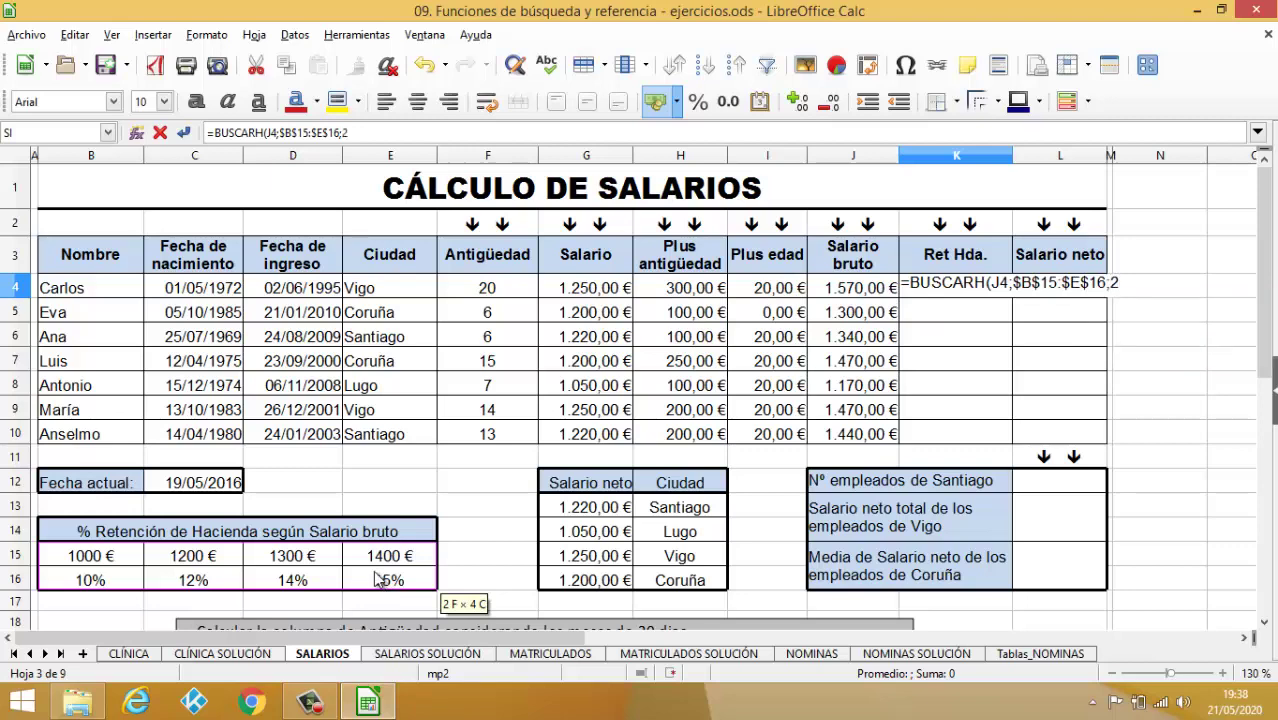
pyautogui.write(';')
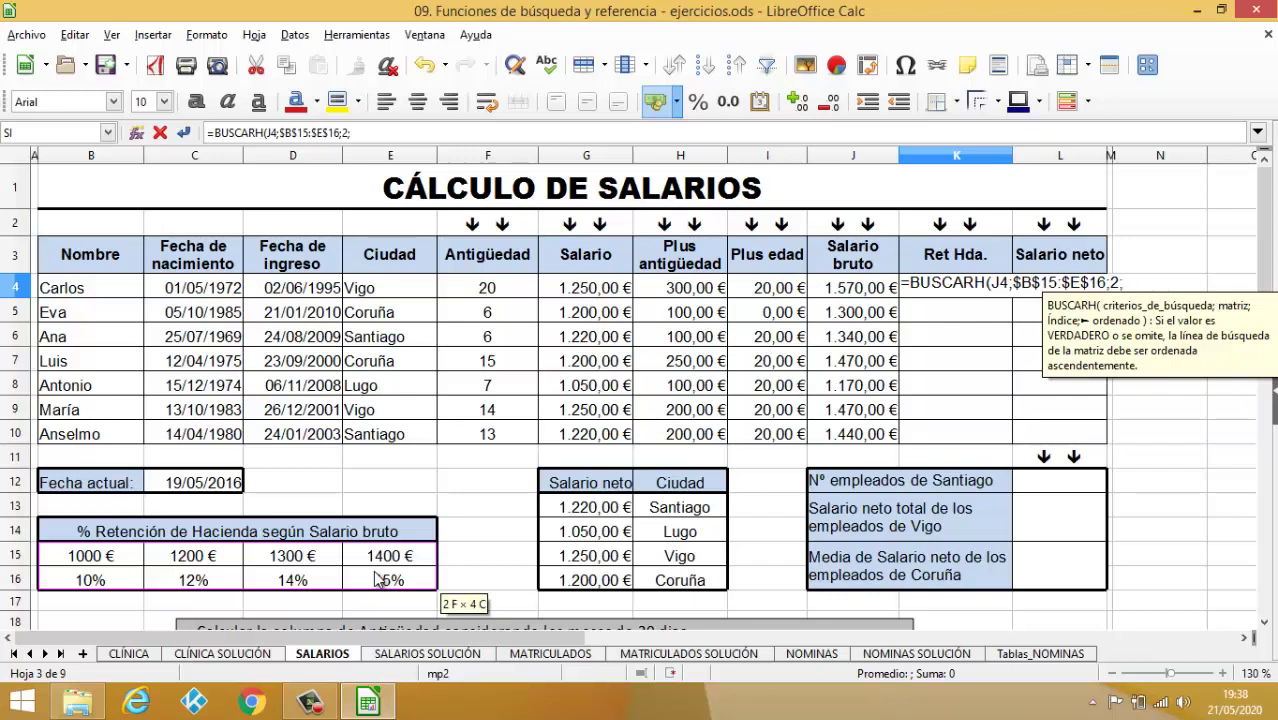
pyautogui.write('1')
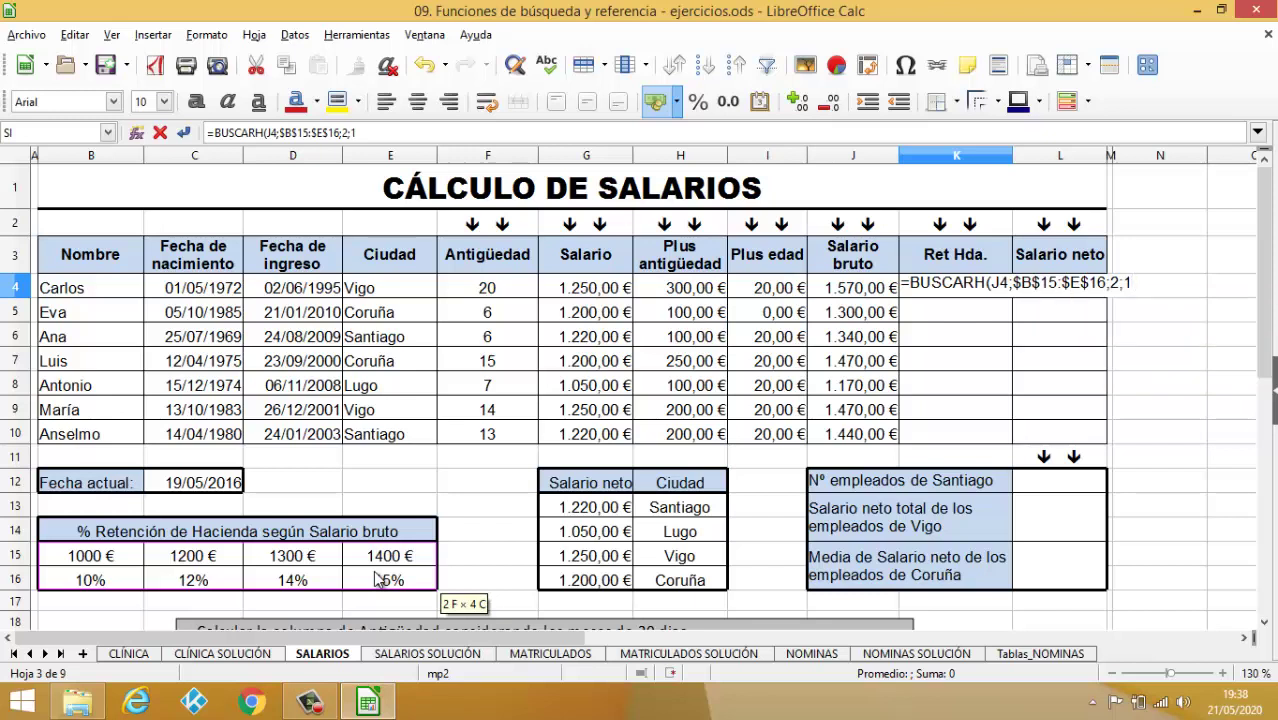
pyautogui.write(')')
# Step: Multiply the BUSCARH result in K4 by J4 and fill the formula down through K10
pyautogui.write('*')
pyautogui.click(830, 290)
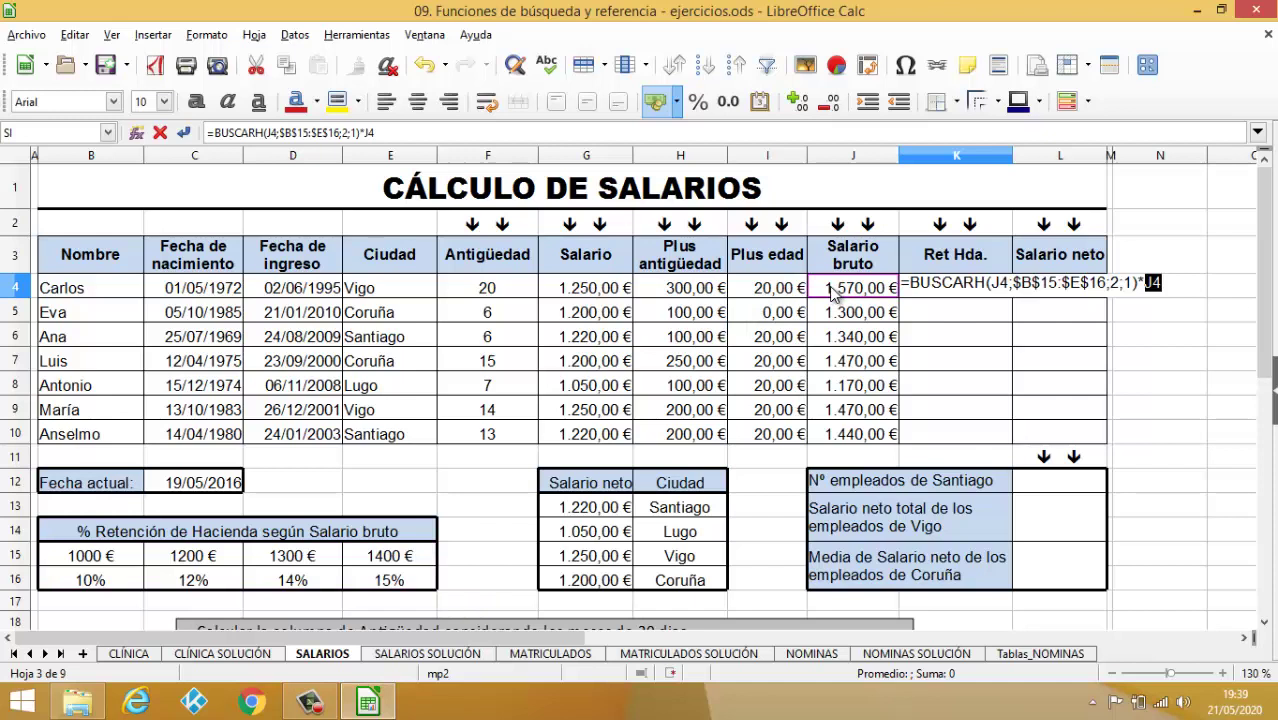
pyautogui.press('Return')
pyautogui.click(956, 288)
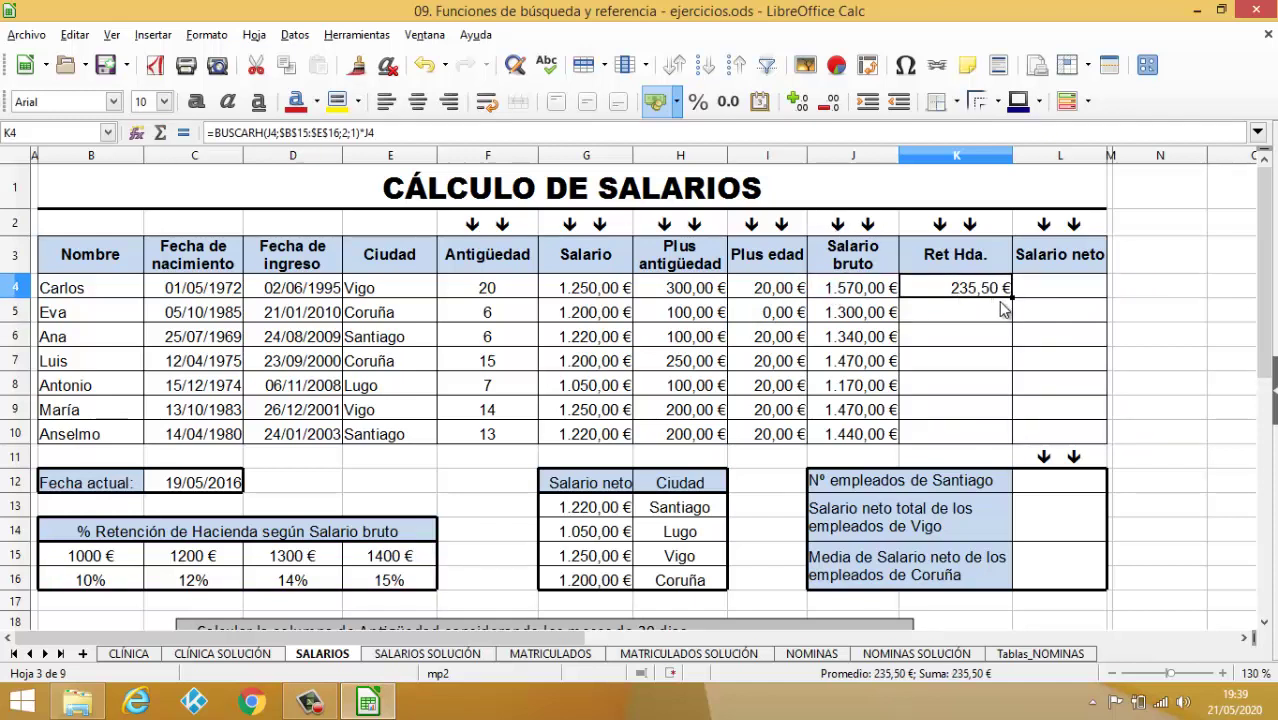
pyautogui.doubleClick(1011, 298)
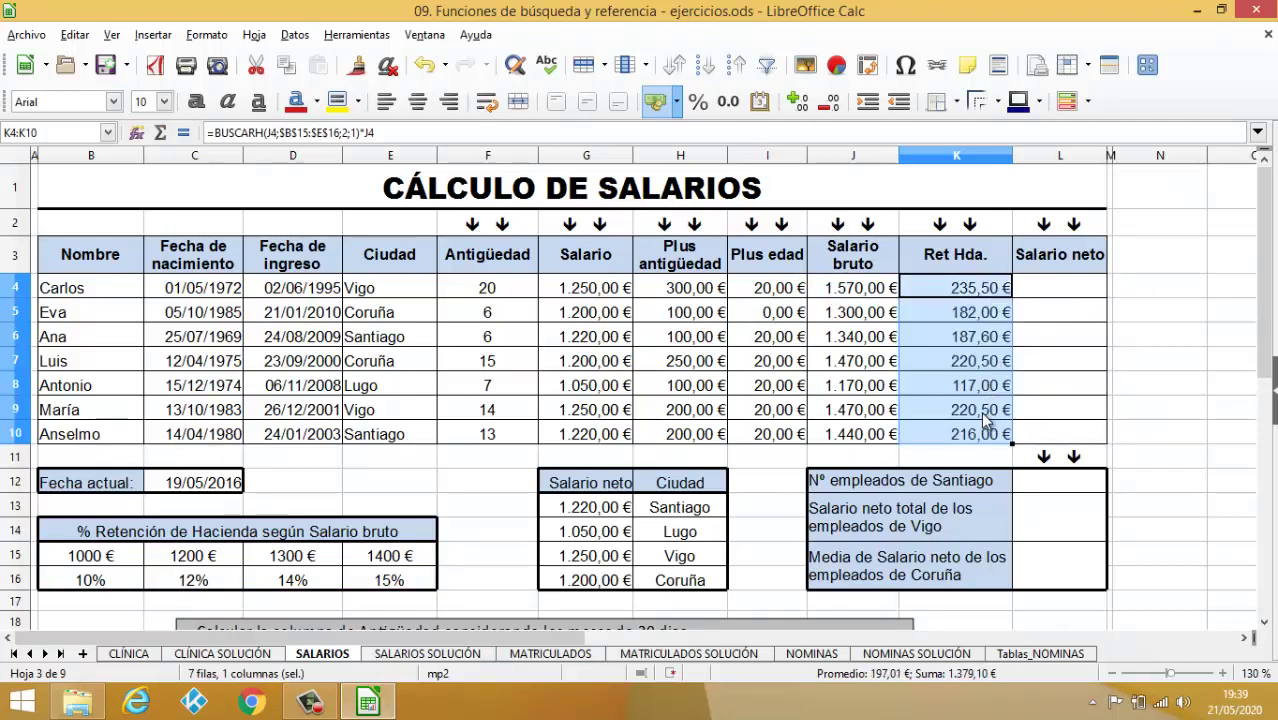
# Step: Enter =J4-K4 in L4 under Salario neto and fill it down through L10
pyautogui.click(1036, 286)
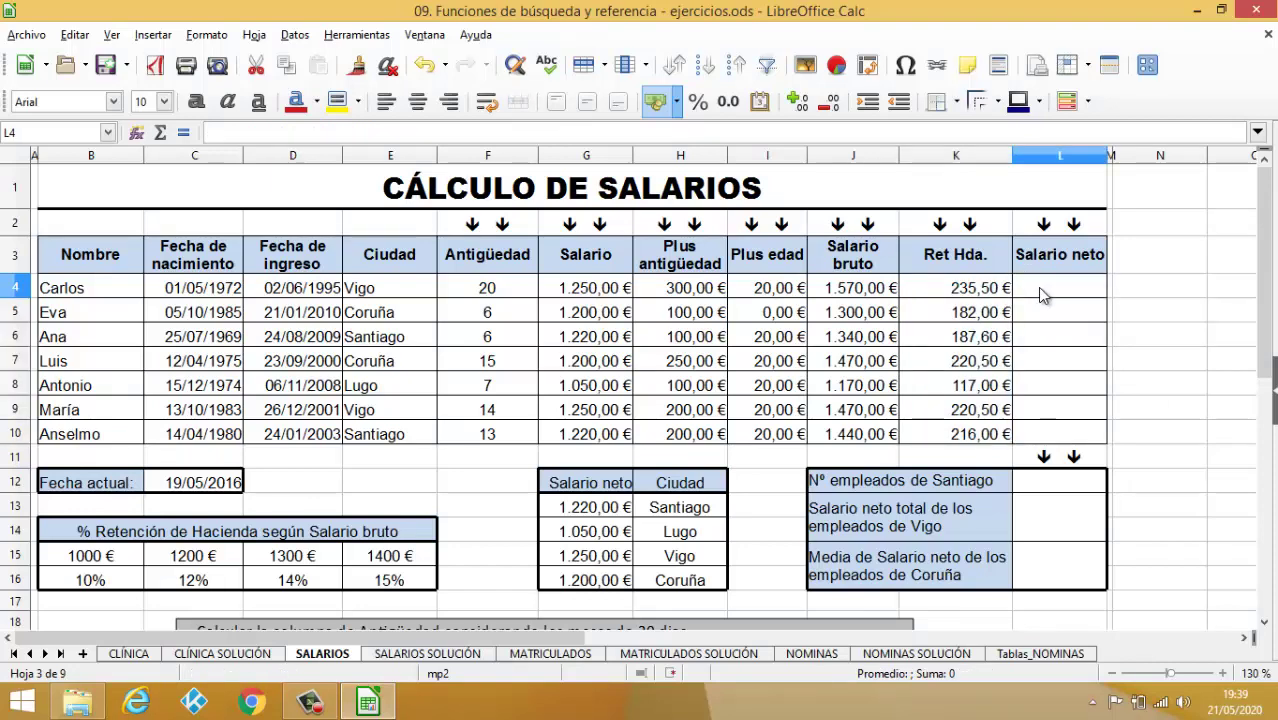
pyautogui.write('=')
pyautogui.click(870, 290)
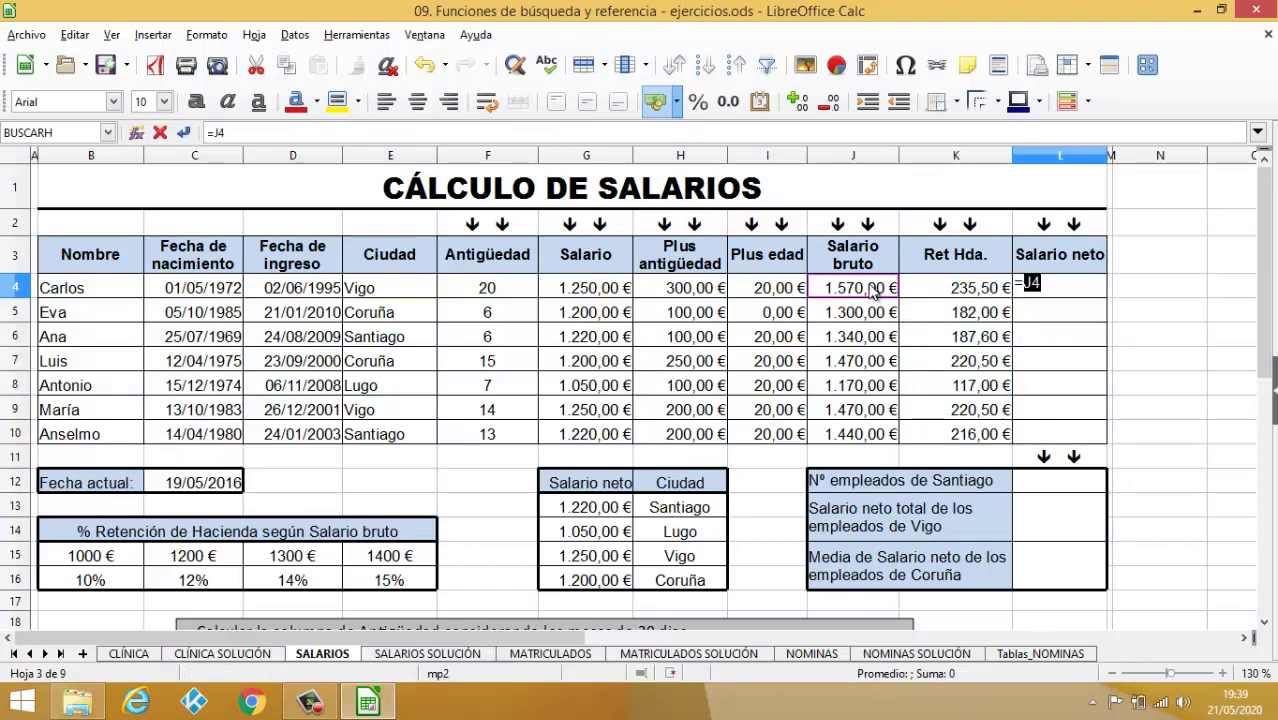
pyautogui.write('-')
pyautogui.click(938, 296)
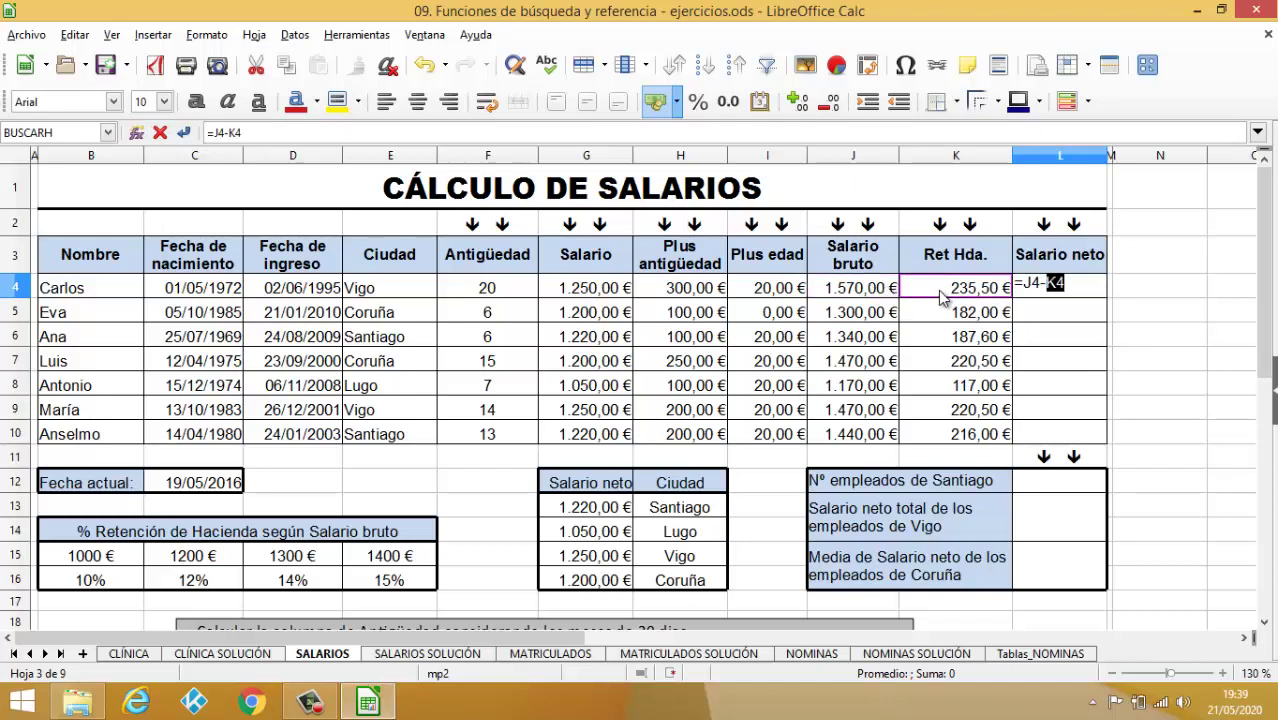
pyautogui.press('Return')
pyautogui.click(1065, 287)
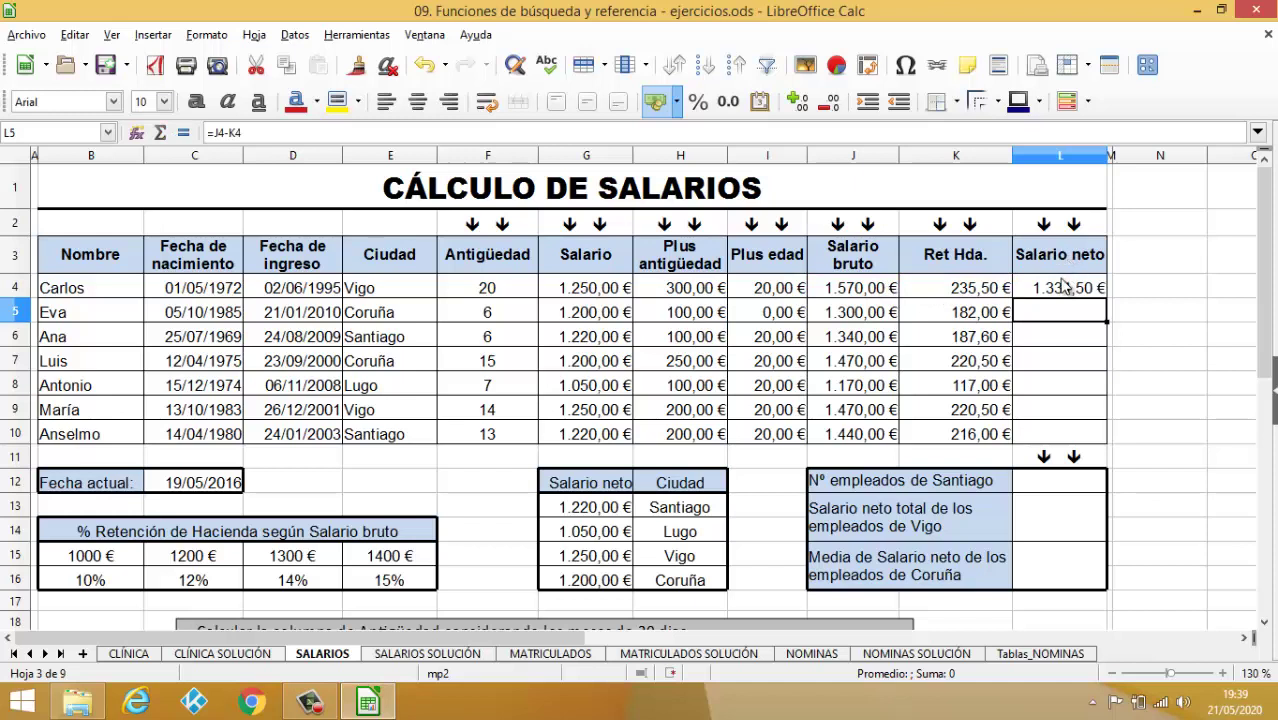
pyautogui.doubleClick(1105, 297)
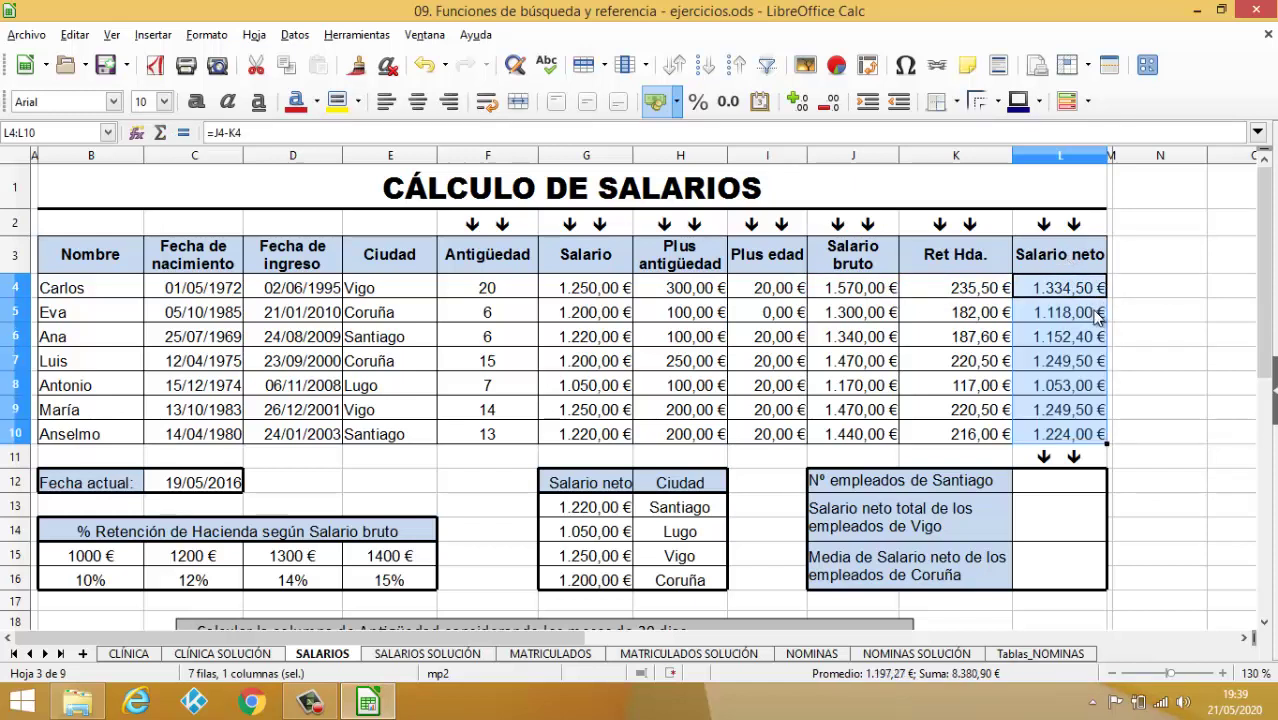
# Step: Enter =CONTAR.SI(E4:E10;"SANTIAGO") in L12 to count the employees from Santiago
pyautogui.click(1058, 486)
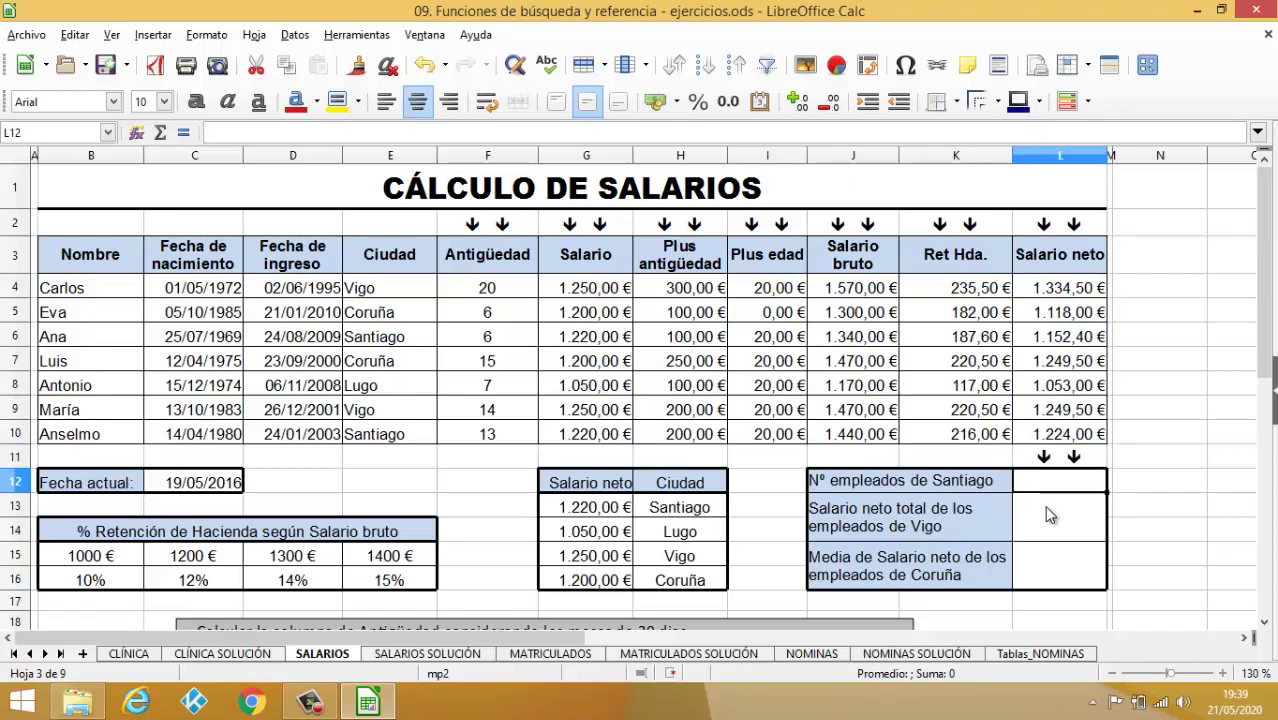
pyautogui.click(1052, 520)
pyautogui.click(1045, 486)
pyautogui.write('=')
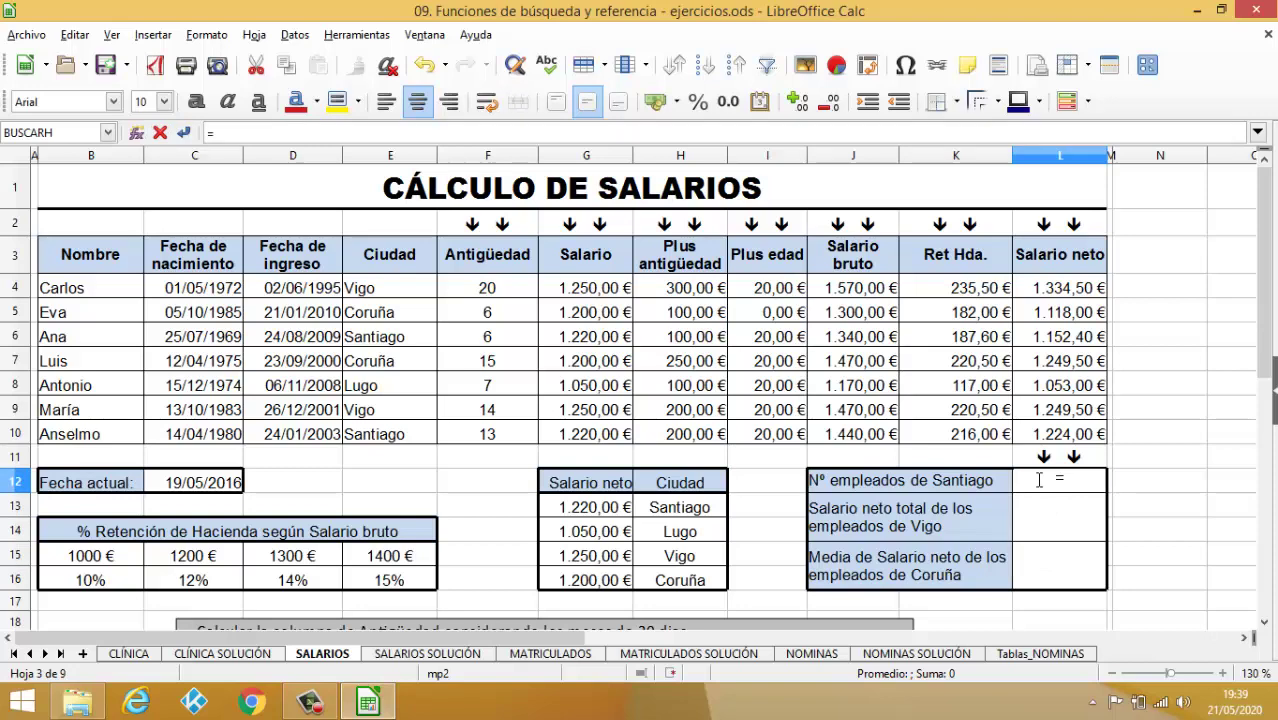
pyautogui.write('CONTAR')
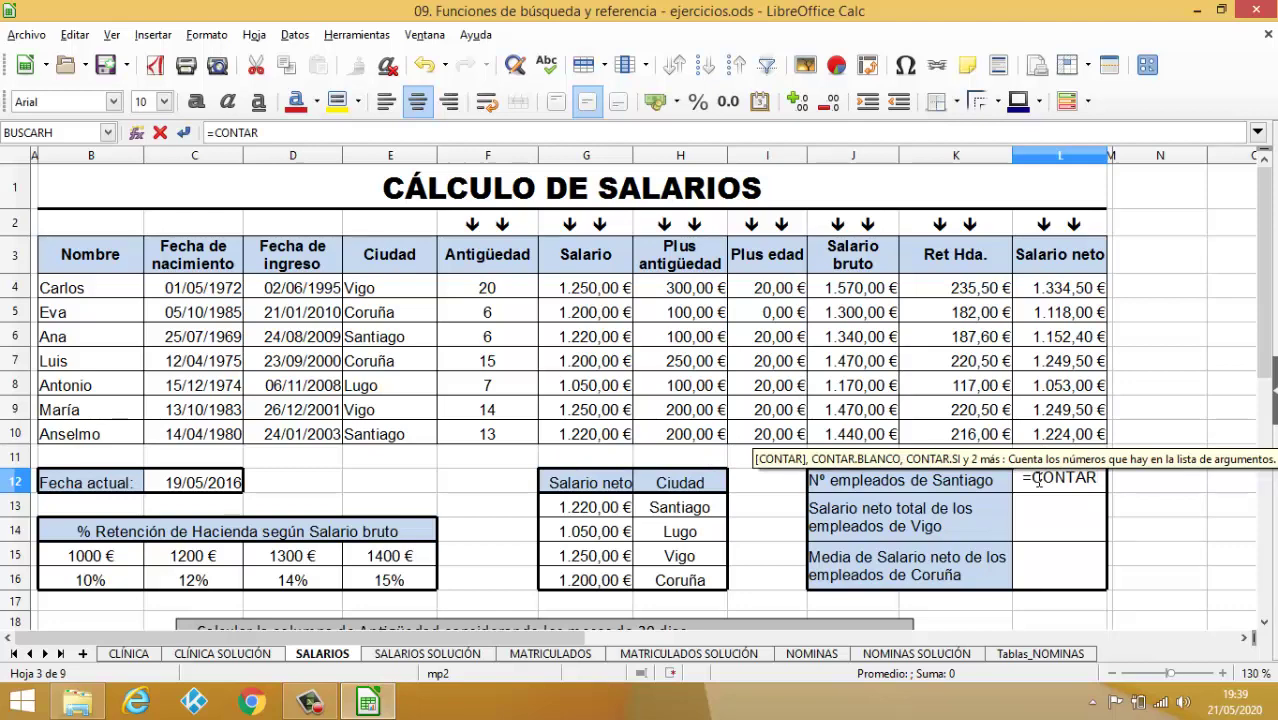
pyautogui.write('.SI(')
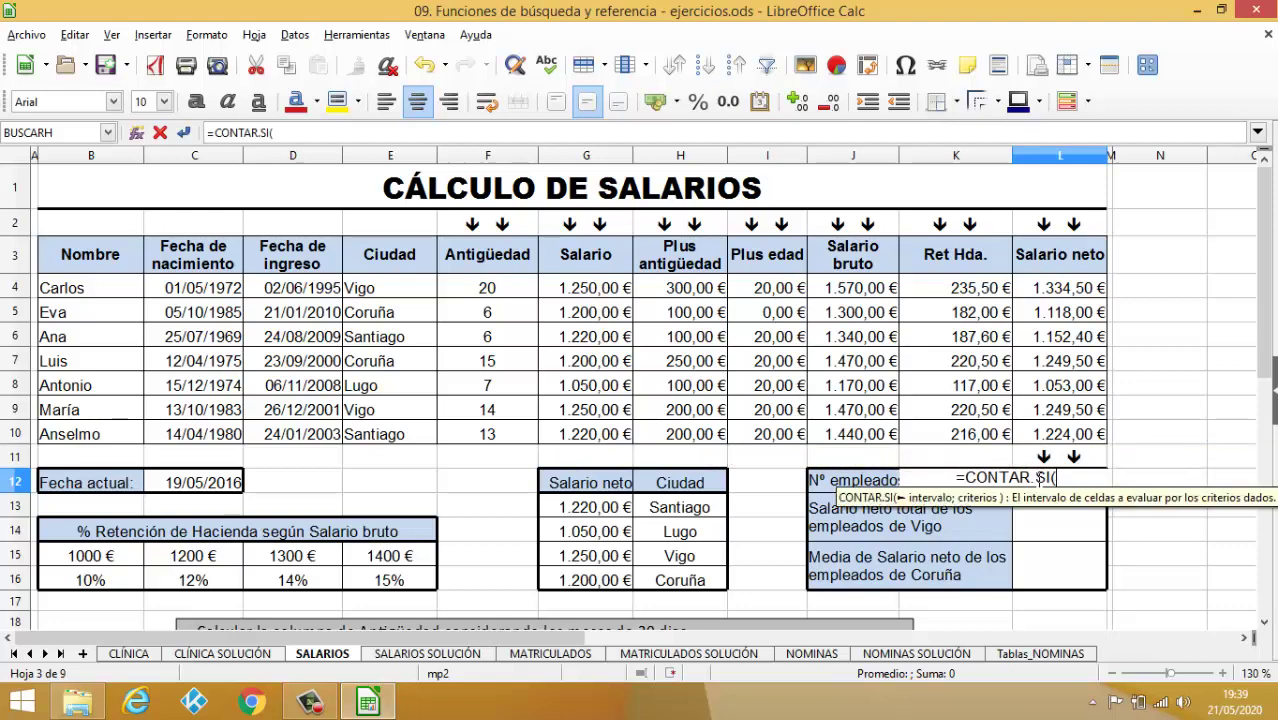
pyautogui.moveTo(378, 288); pyautogui.dragTo(372, 440)
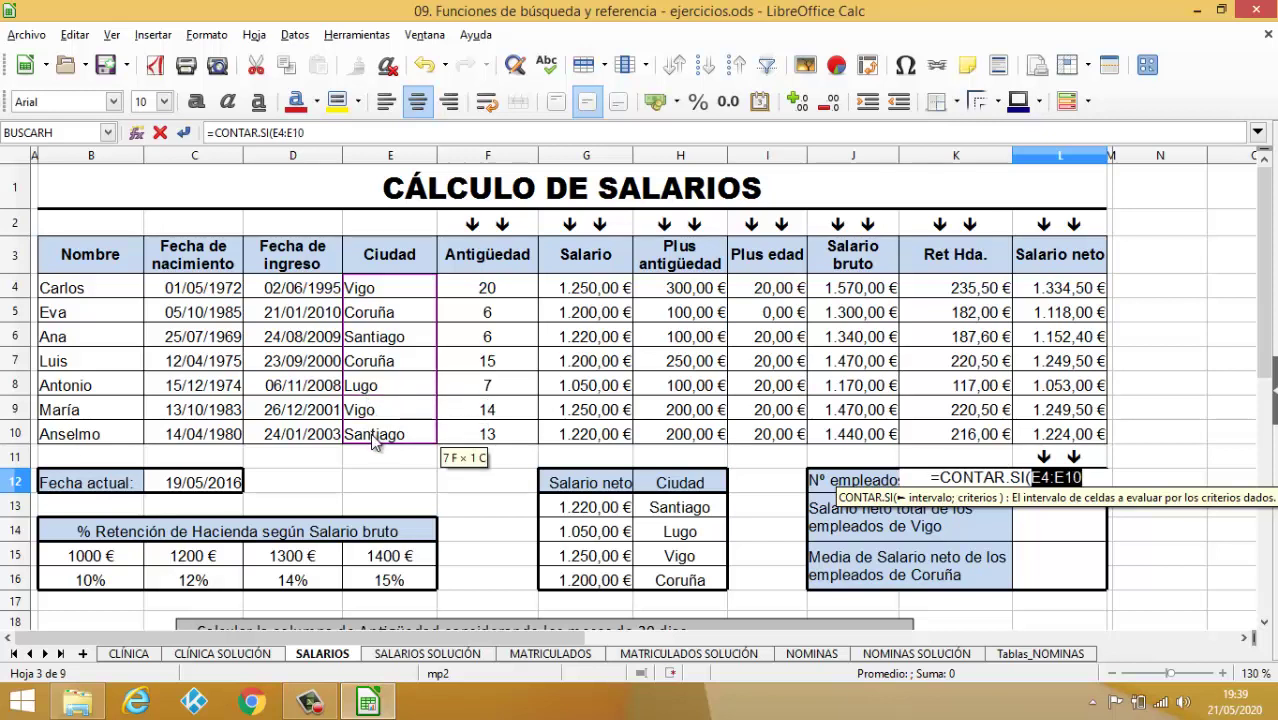
pyautogui.write(';')
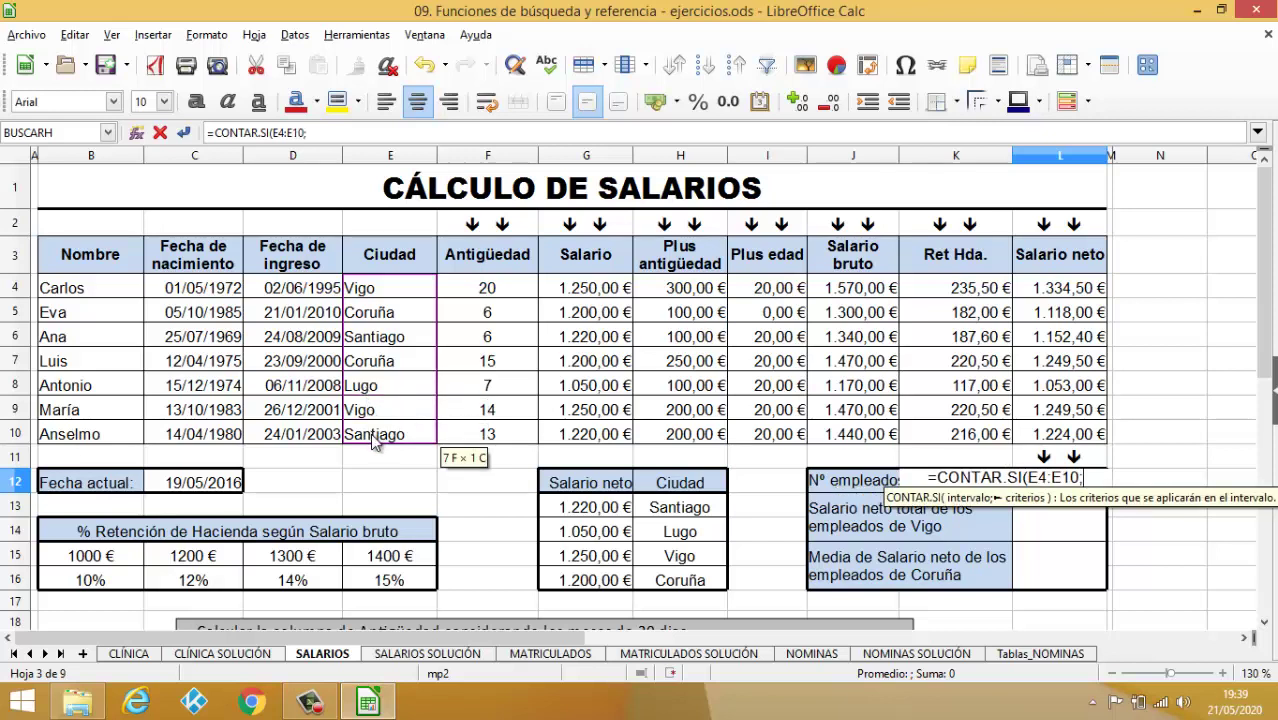
pyautogui.write('"SANTIA')
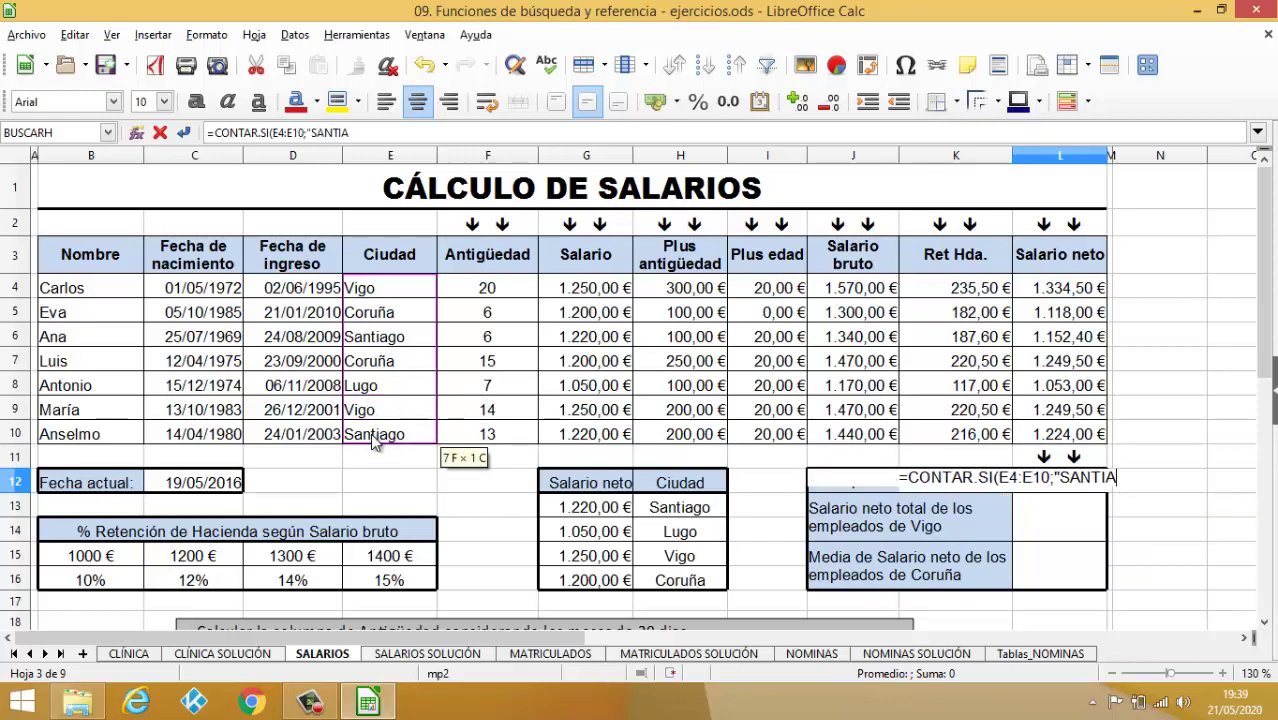
pyautogui.write('GO"')
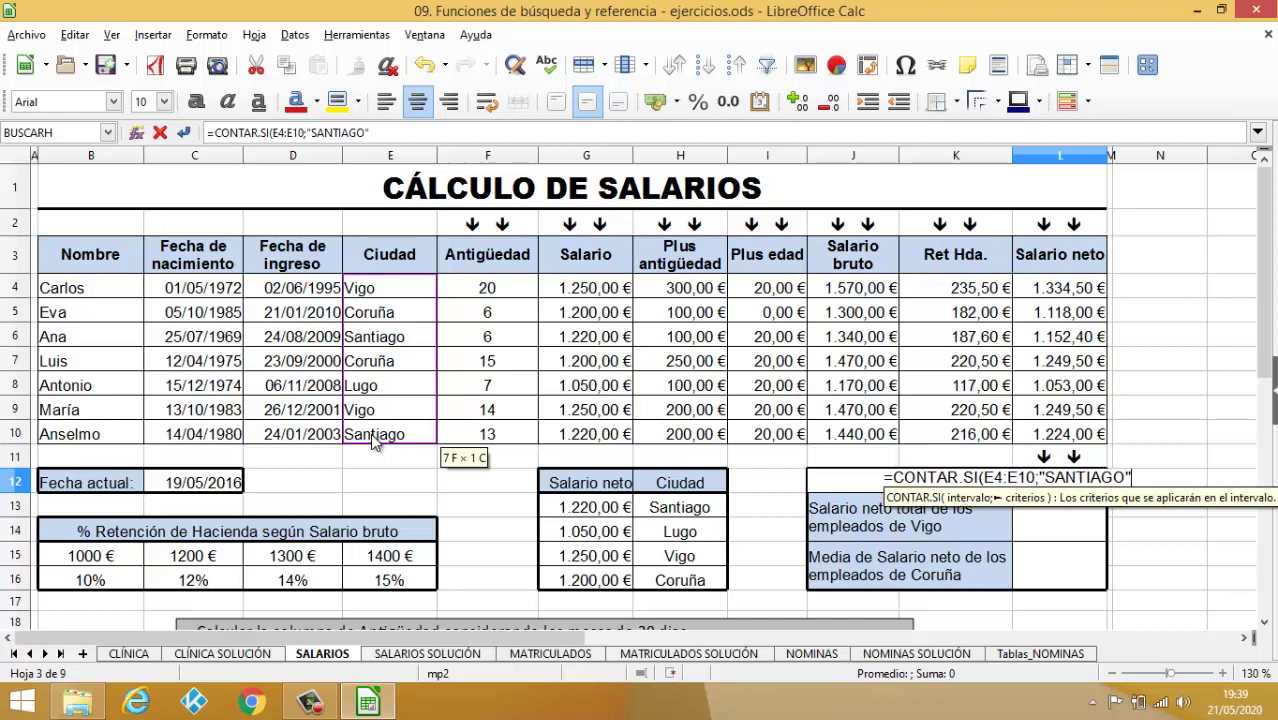
pyautogui.write(')')
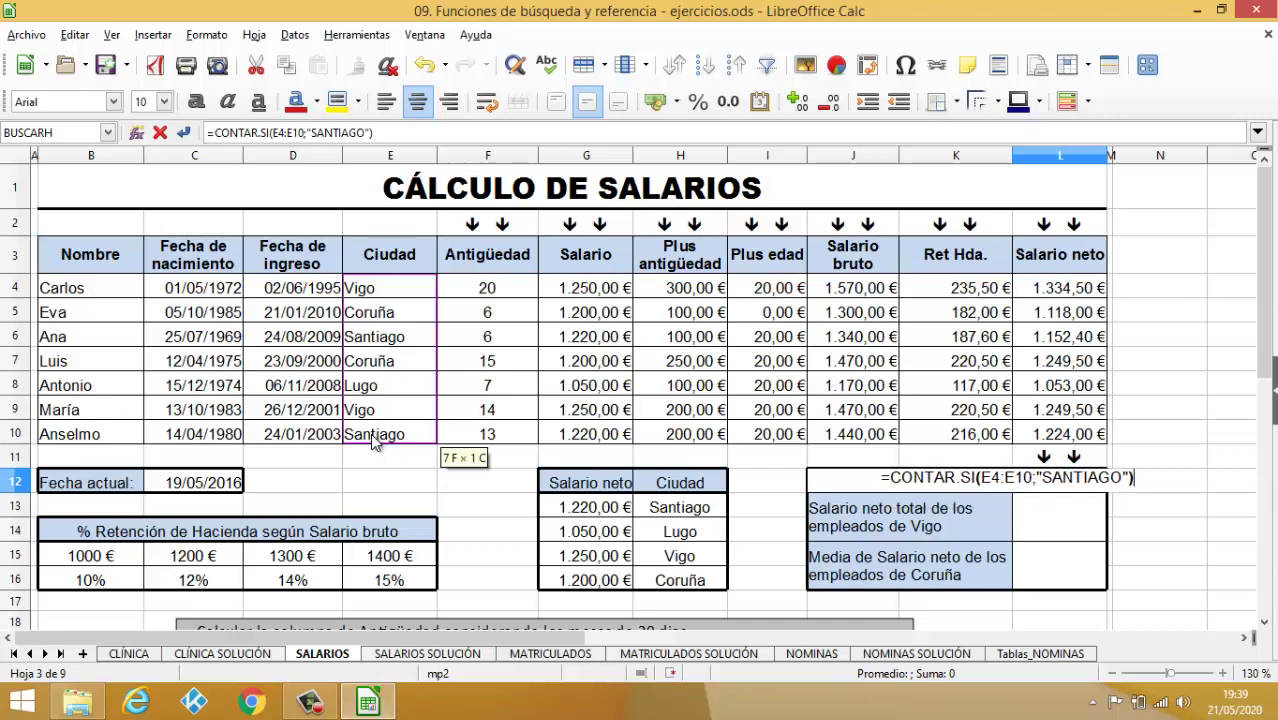
pyautogui.press('Return')
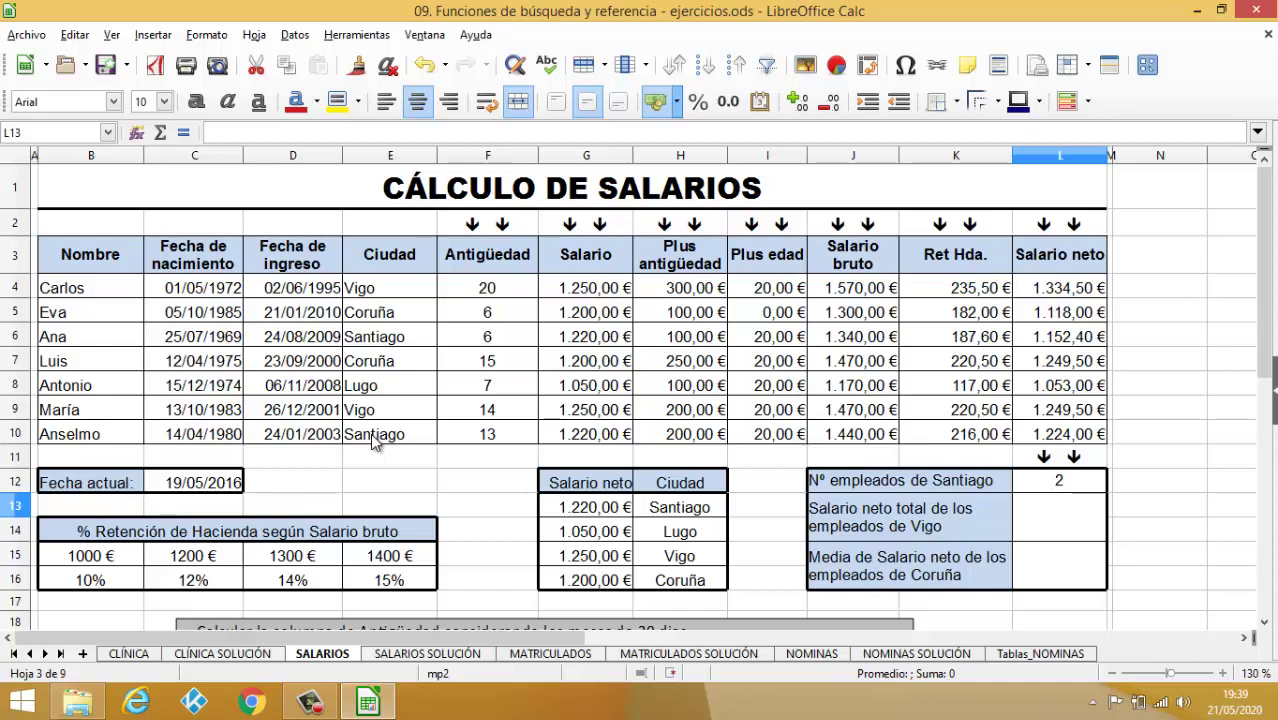
# Step: Enter =SUMAR.SI(E4:E10;E4;L4:L10) in L13 to total the net salary of the Vigo employees
pyautogui.write('=SUMAR.SI(')
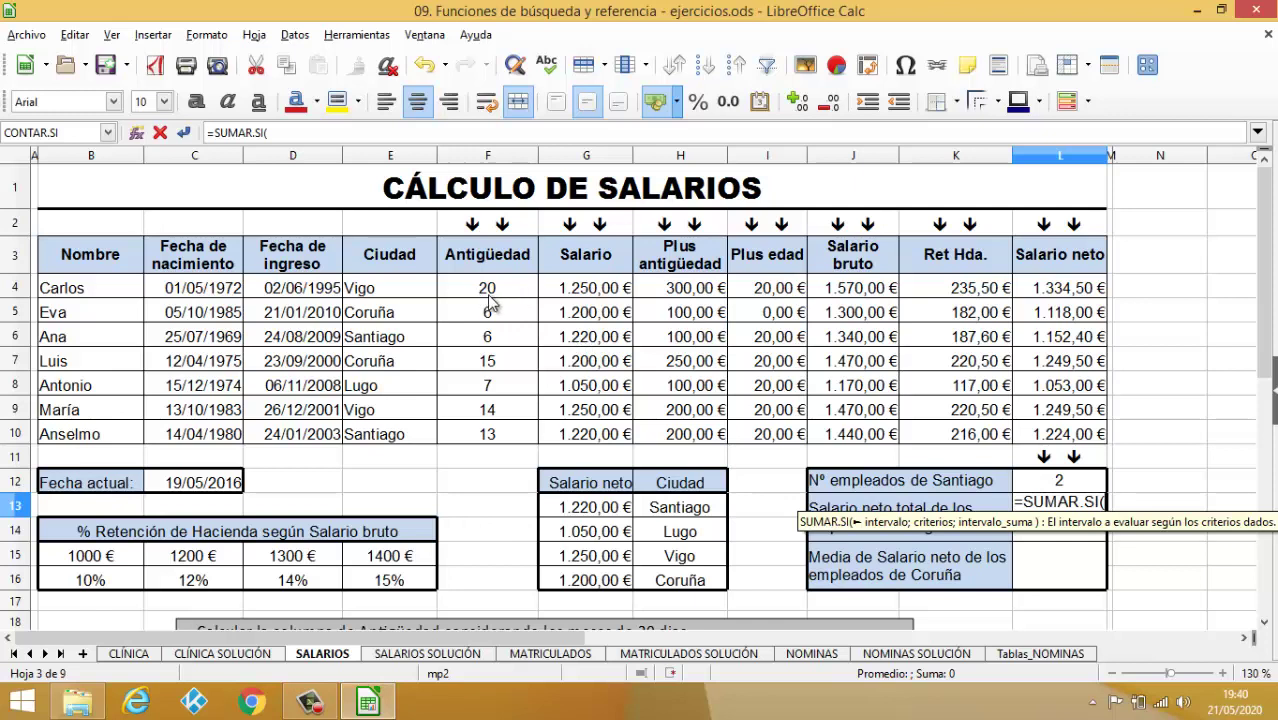
pyautogui.moveTo(392, 288); pyautogui.dragTo(393, 441)
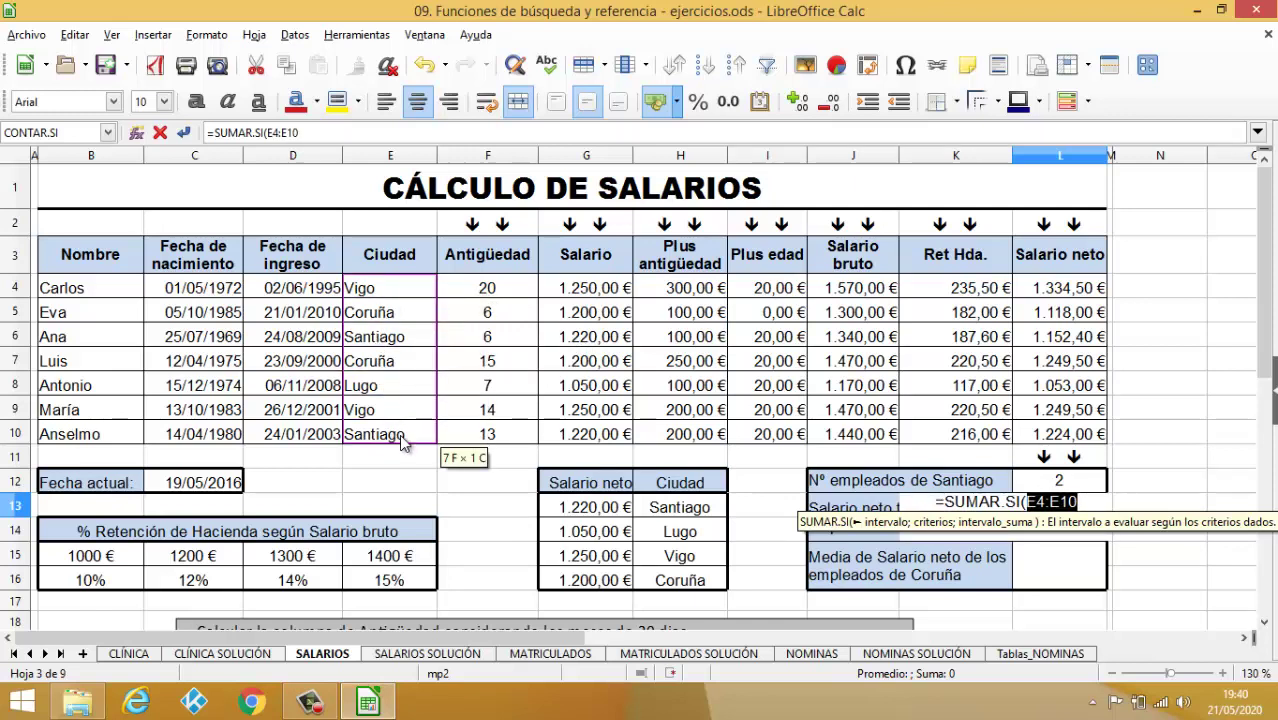
pyautogui.write(';')
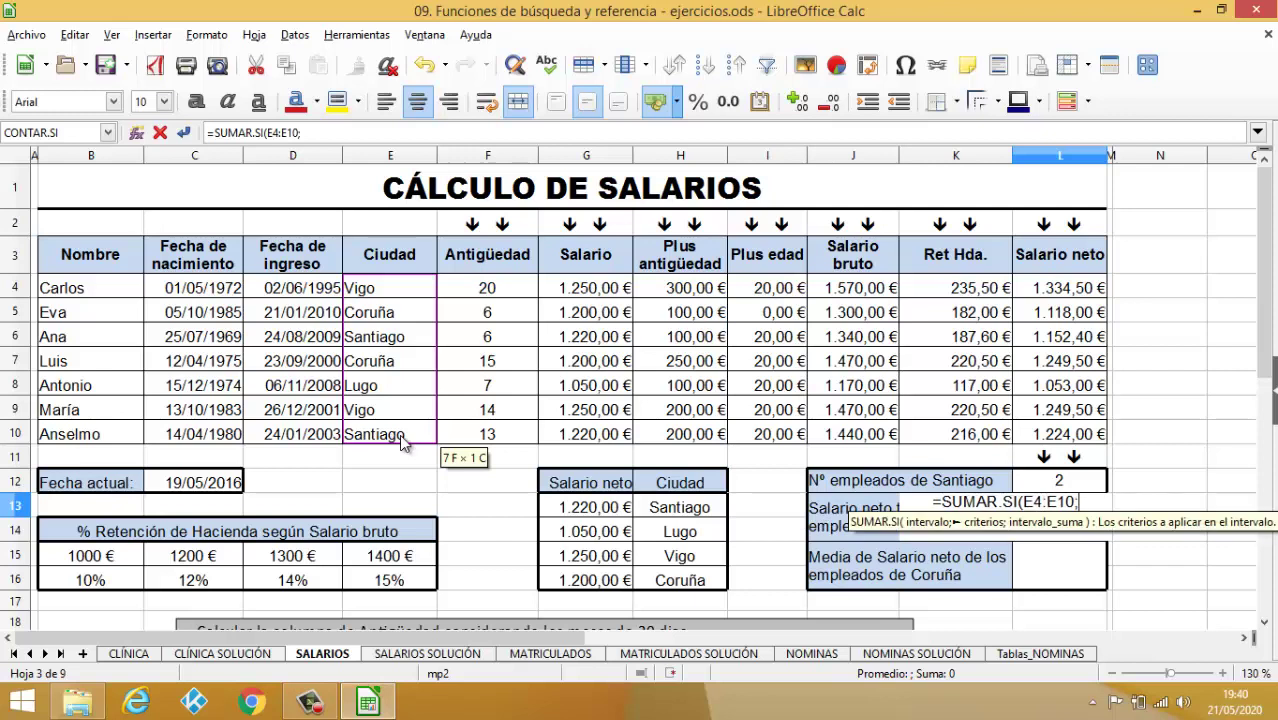
pyautogui.click(386, 290)
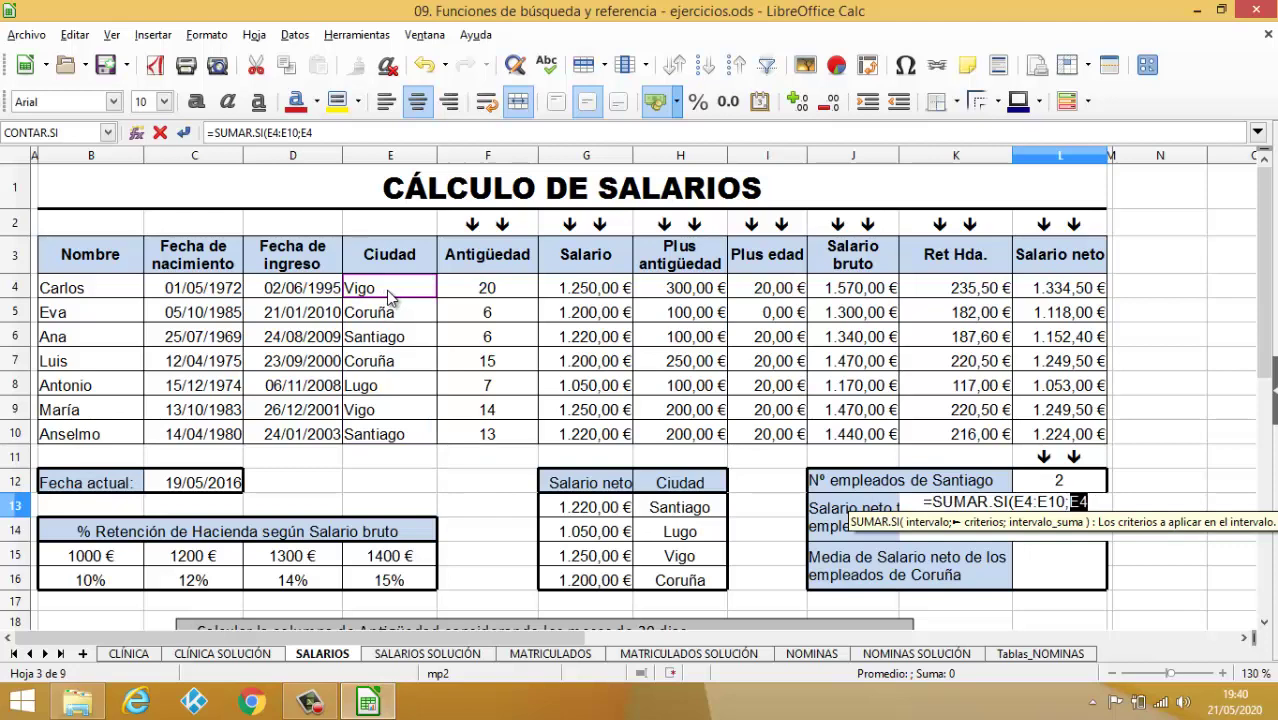
pyautogui.write(';')
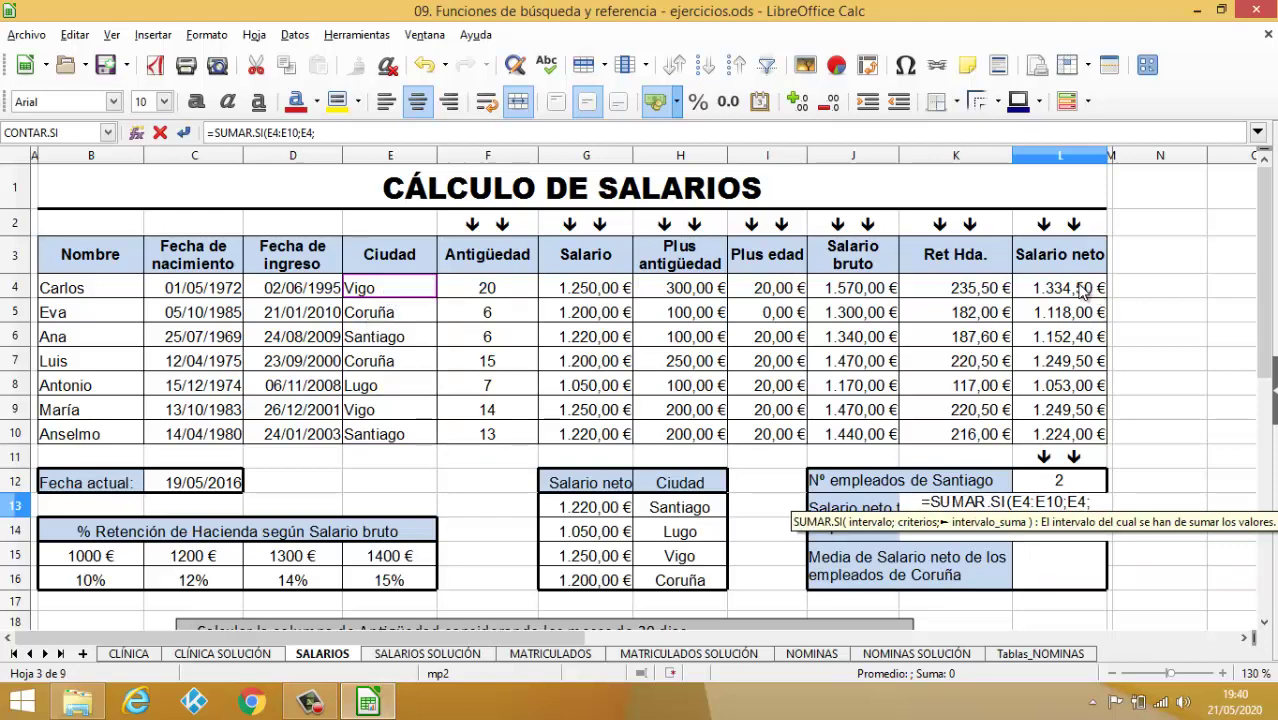
pyautogui.moveTo(1080, 289); pyautogui.dragTo(1100, 440)
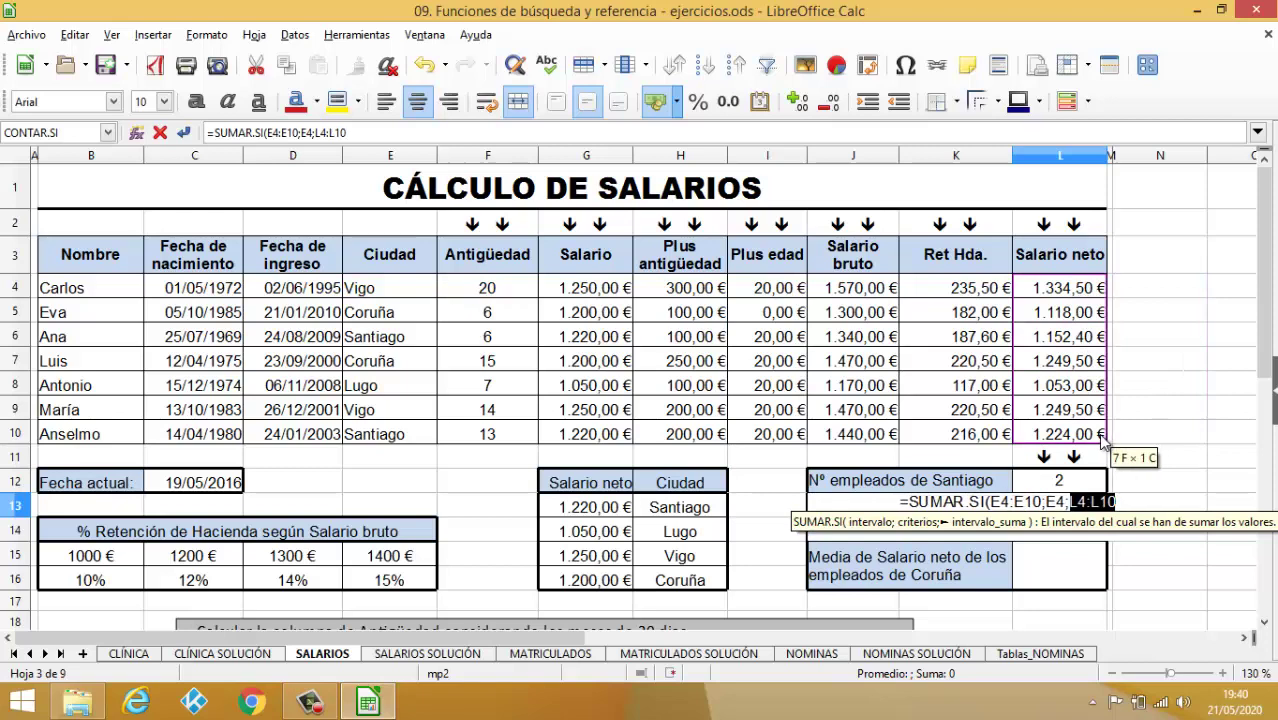
pyautogui.write(')')
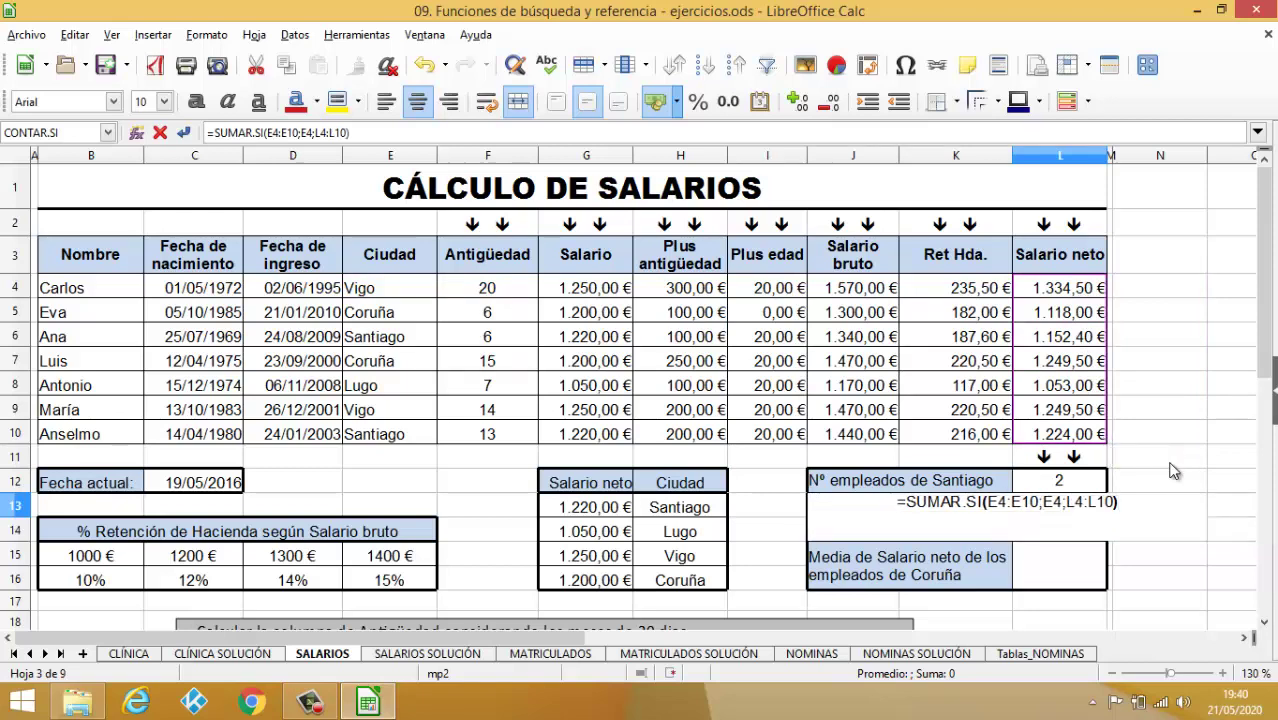
pyautogui.press('Return')
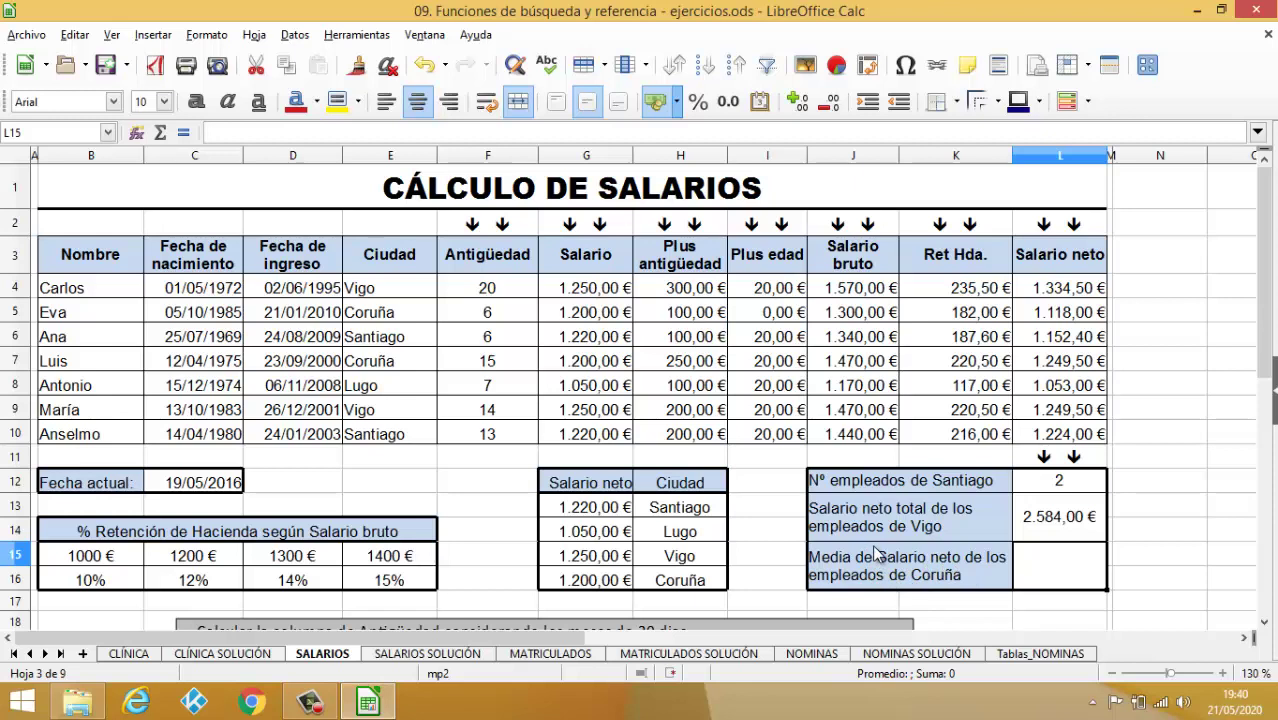
# Step: Enter =PROMEDIO.SI(E4:E10;E5;L4:L10) in L15 to average the net salary of the Coruña employees
pyautogui.write('=PR')
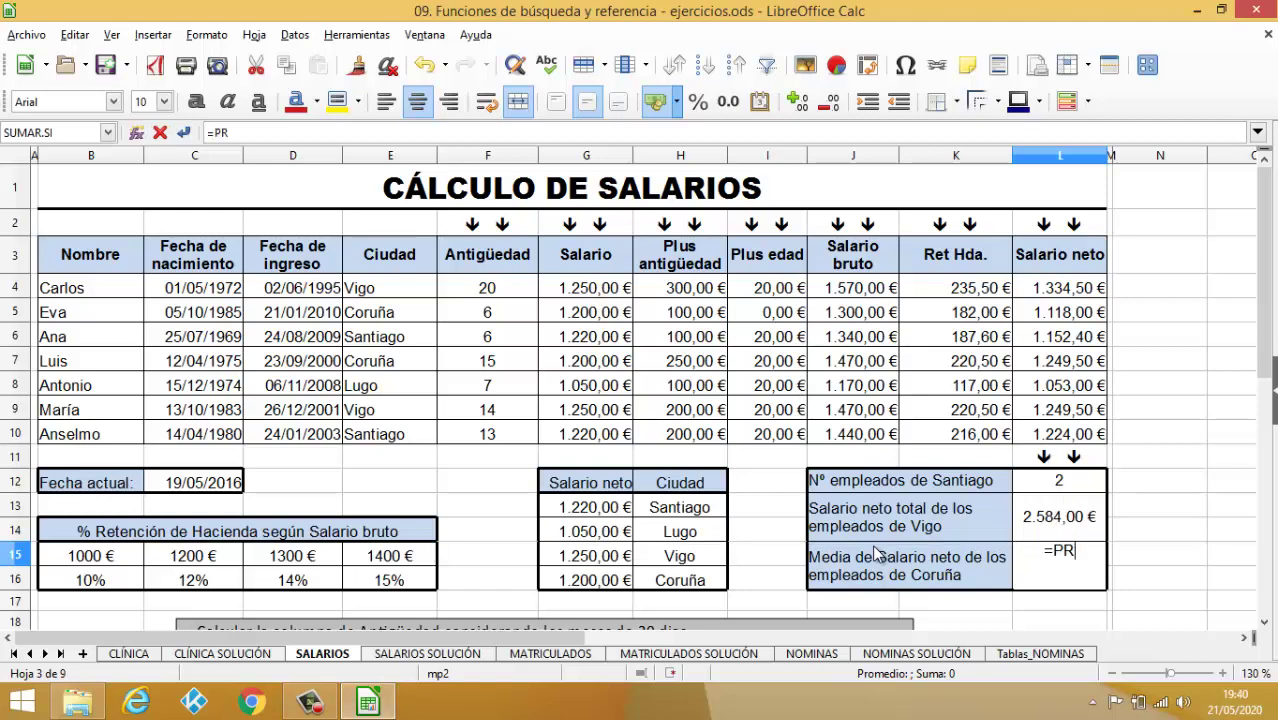
pyautogui.write('OMEDIO.SI(')
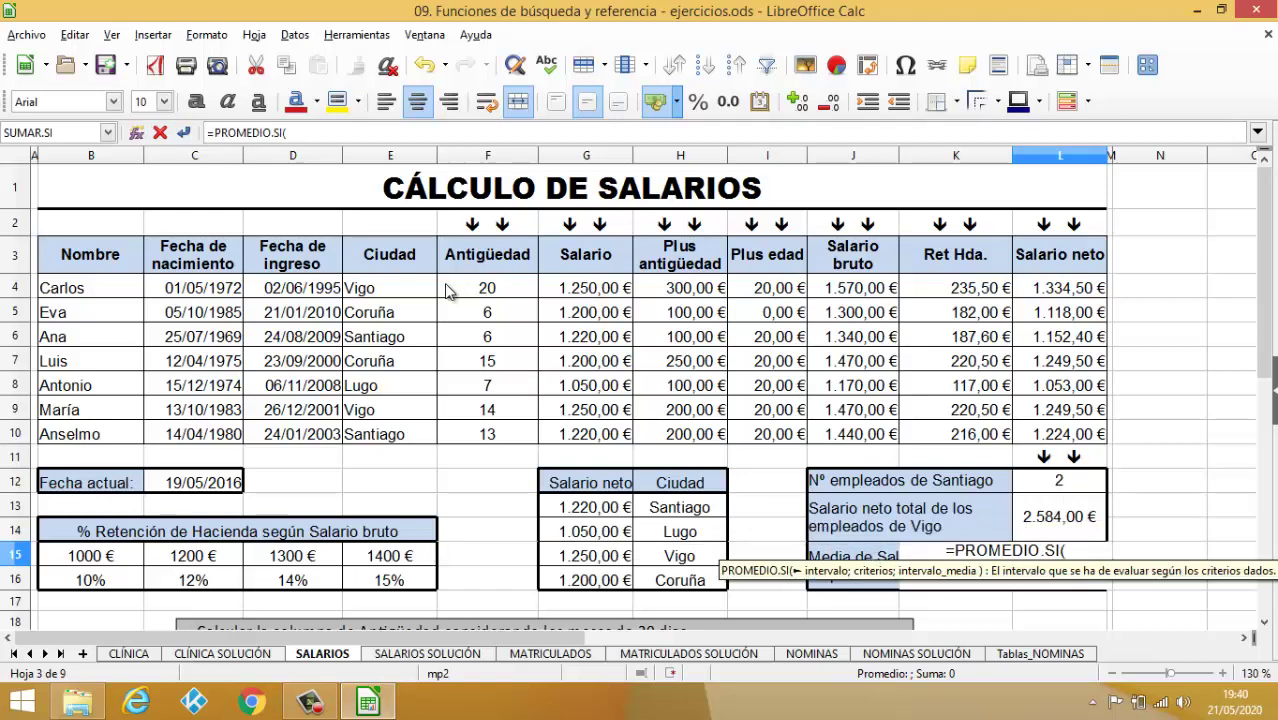
pyautogui.moveTo(425, 290); pyautogui.dragTo(400, 440)
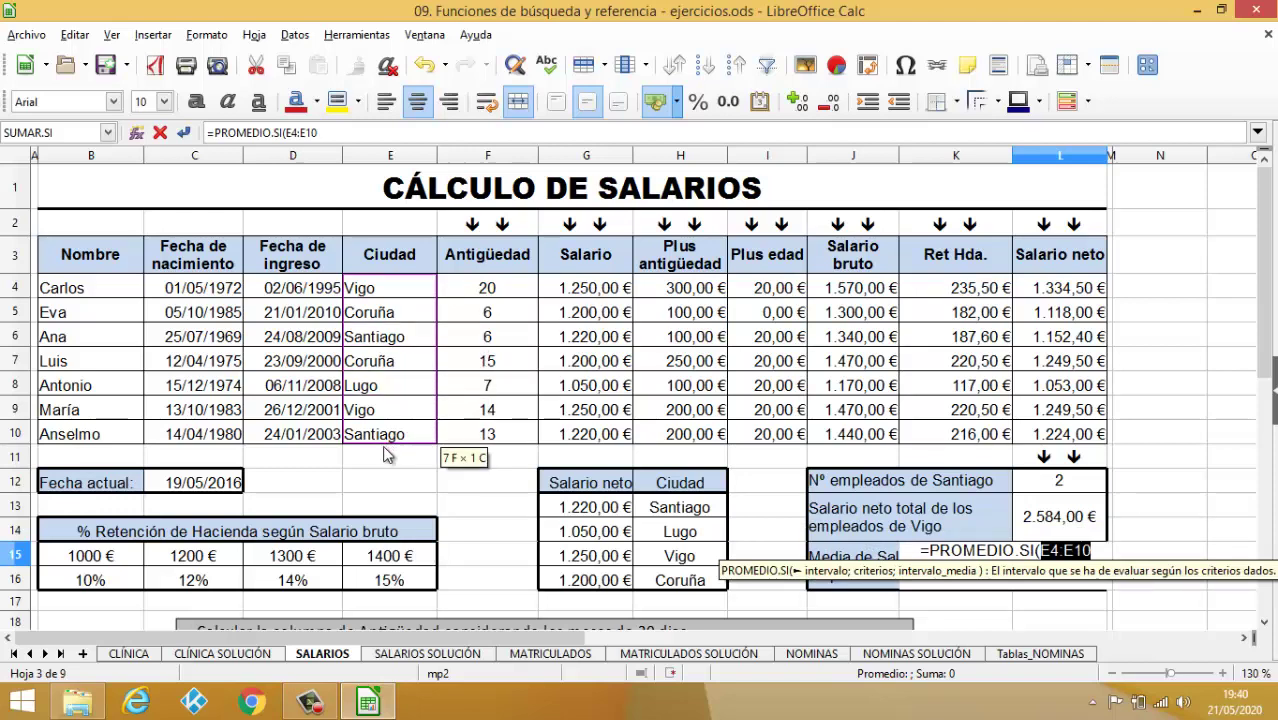
pyautogui.write(';')
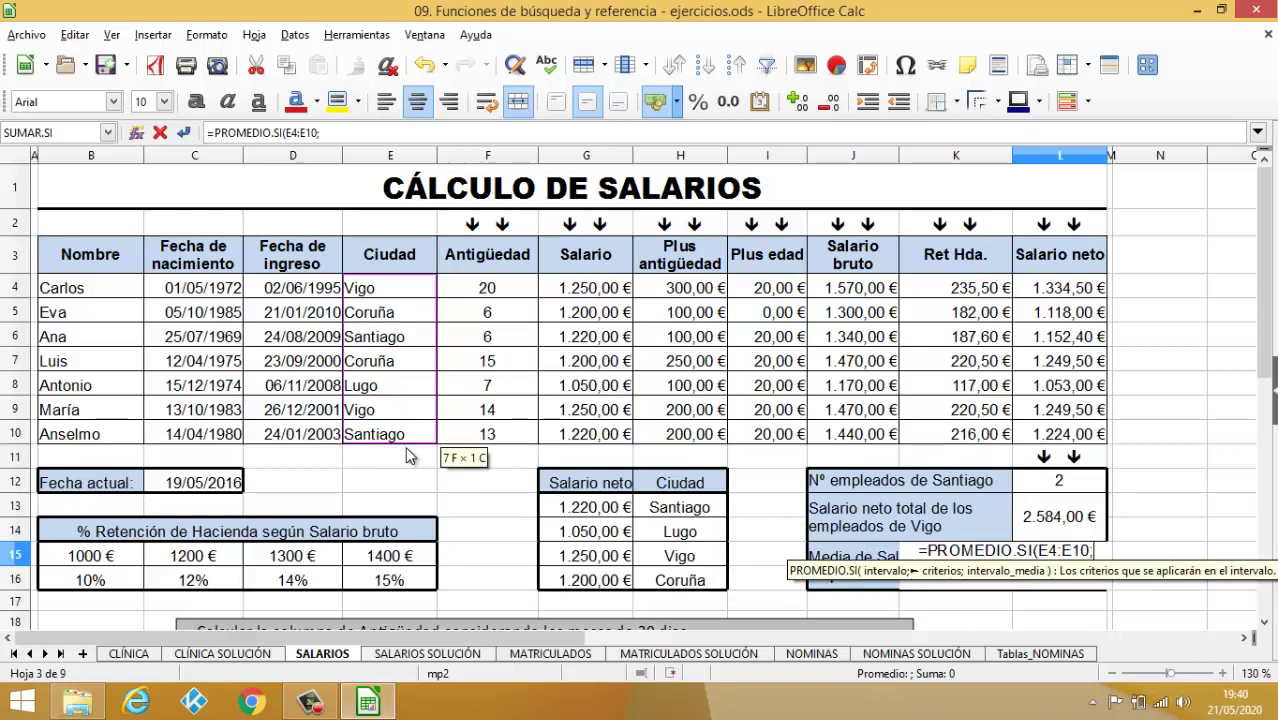
pyautogui.click(370, 317)
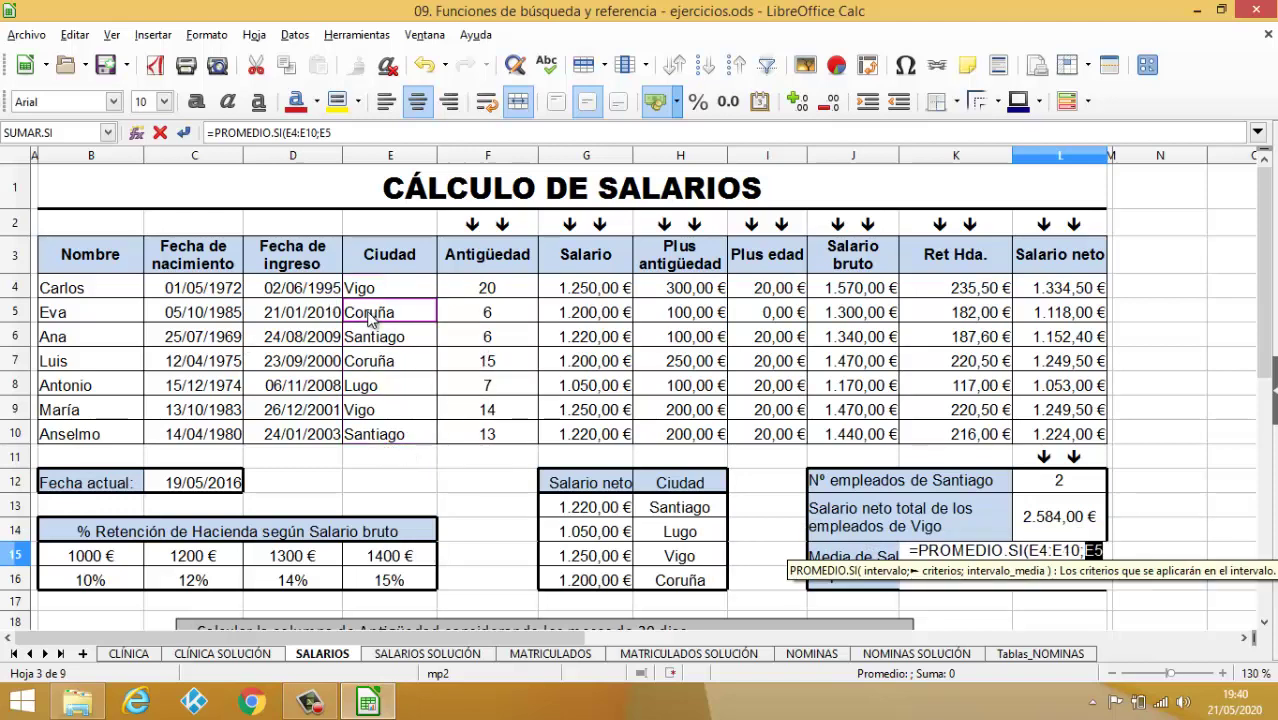
pyautogui.write(';')
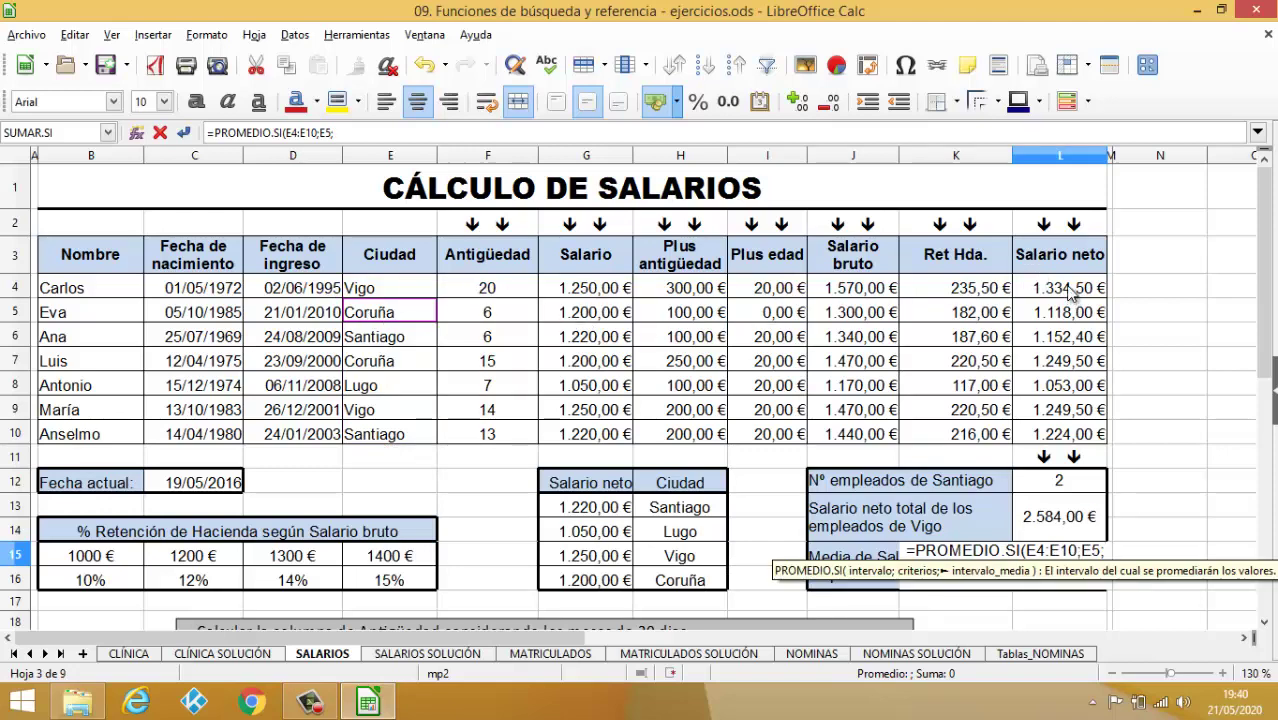
pyautogui.moveTo(1068, 290); pyautogui.dragTo(1103, 452)
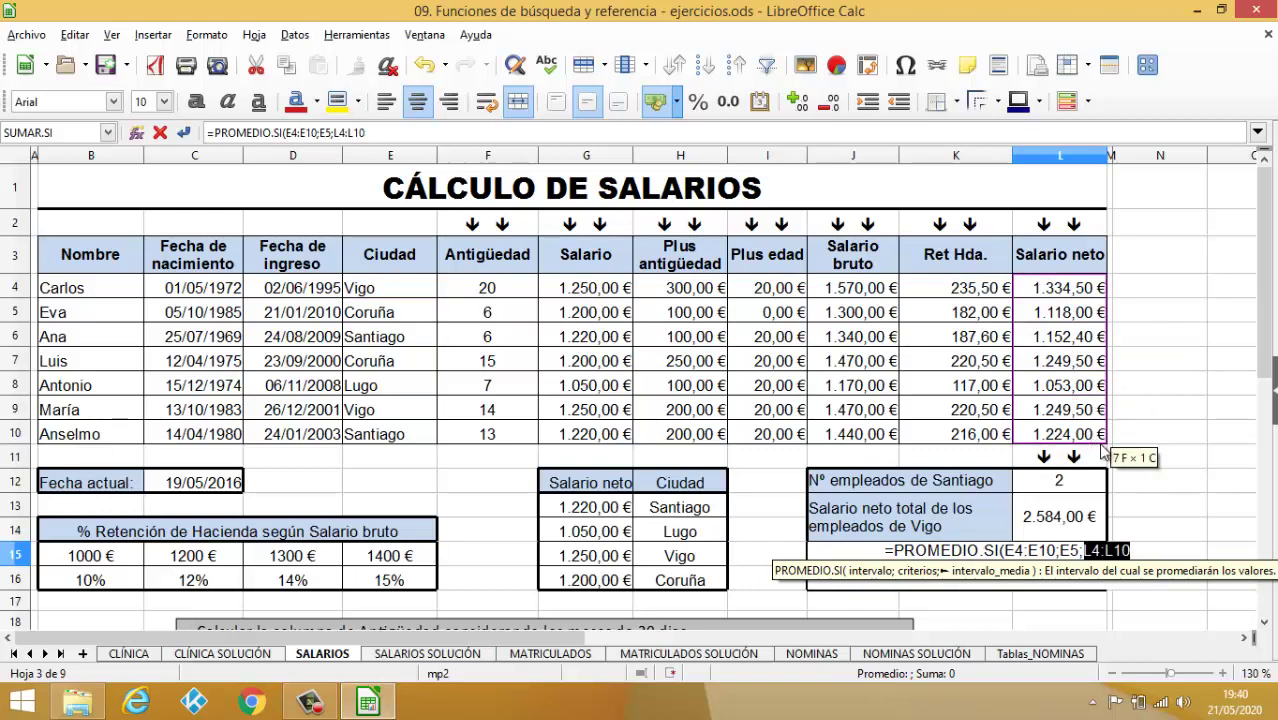
pyautogui.write(')')
pyautogui.press('Return')
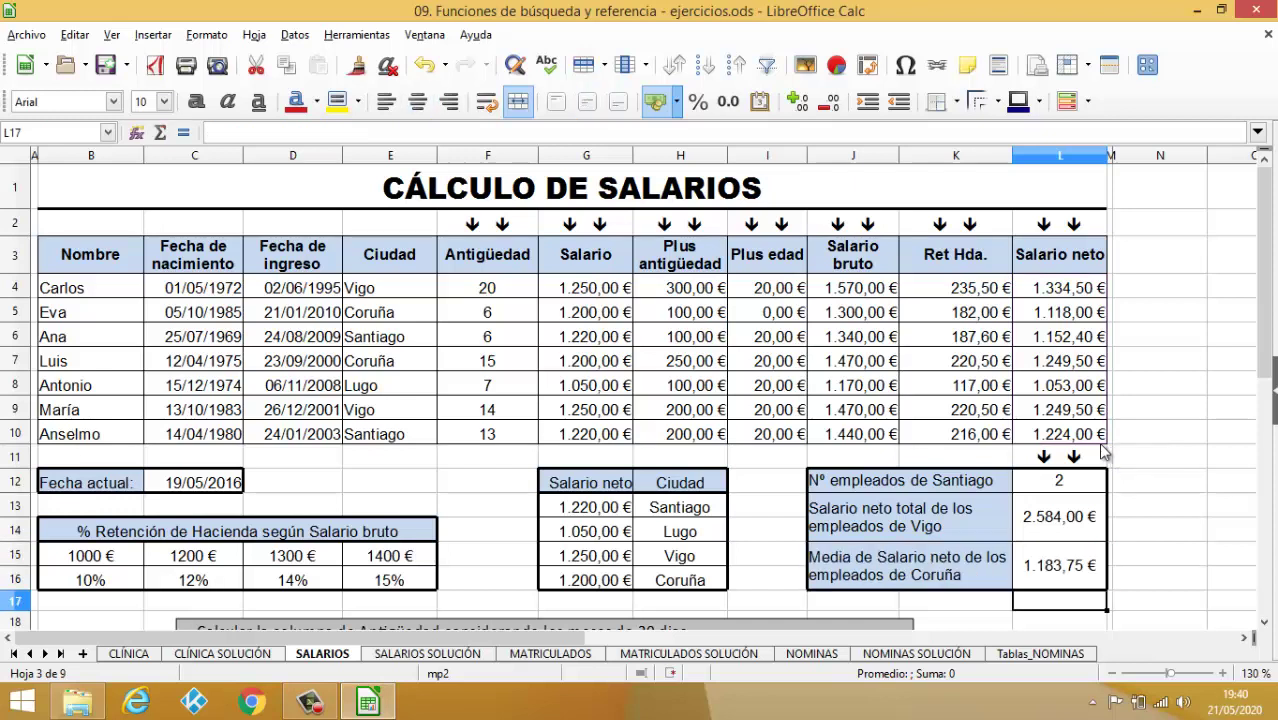
pyautogui.click(1065, 573)
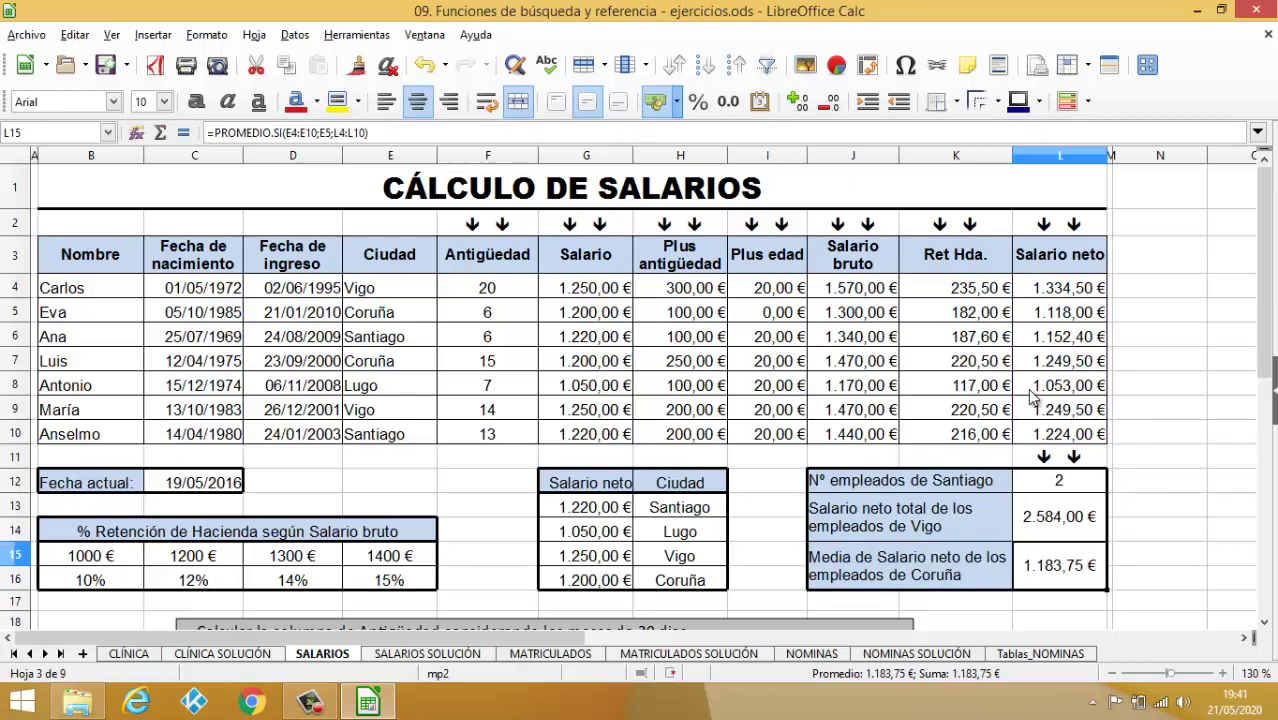
pyautogui.scroll(-3, 1086, 366)
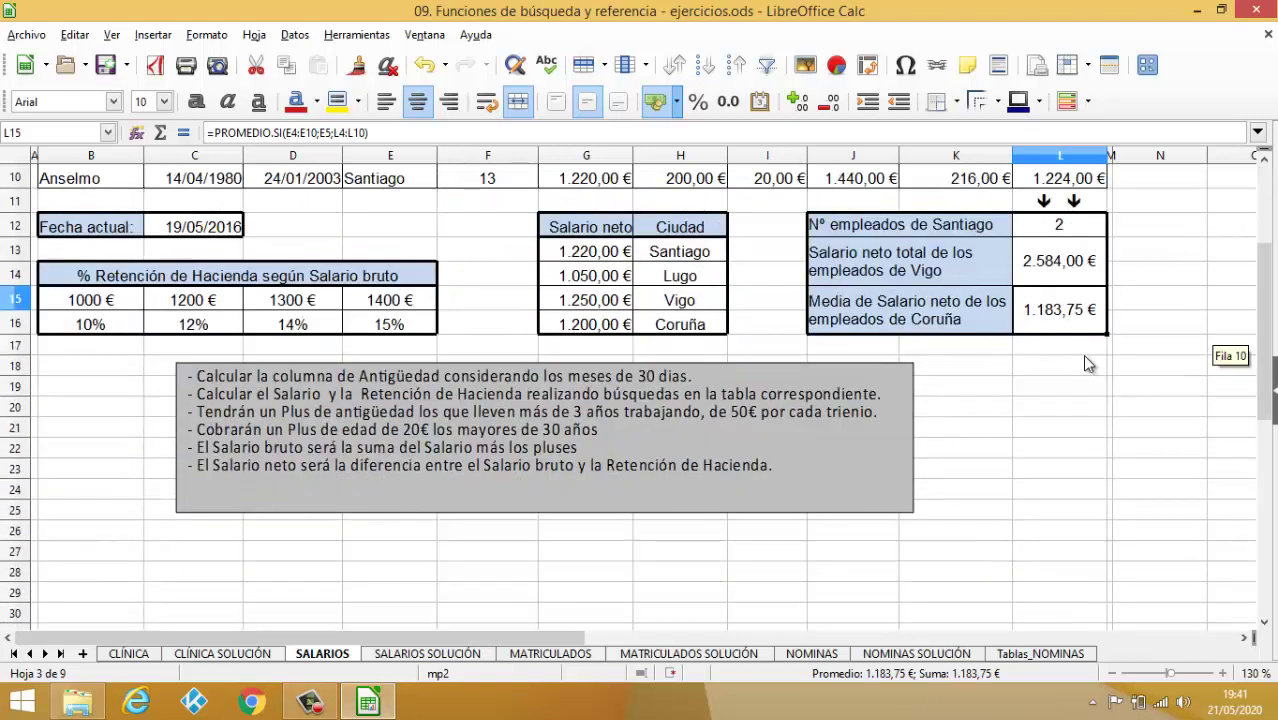
pyautogui.scroll(3, 1086, 366)
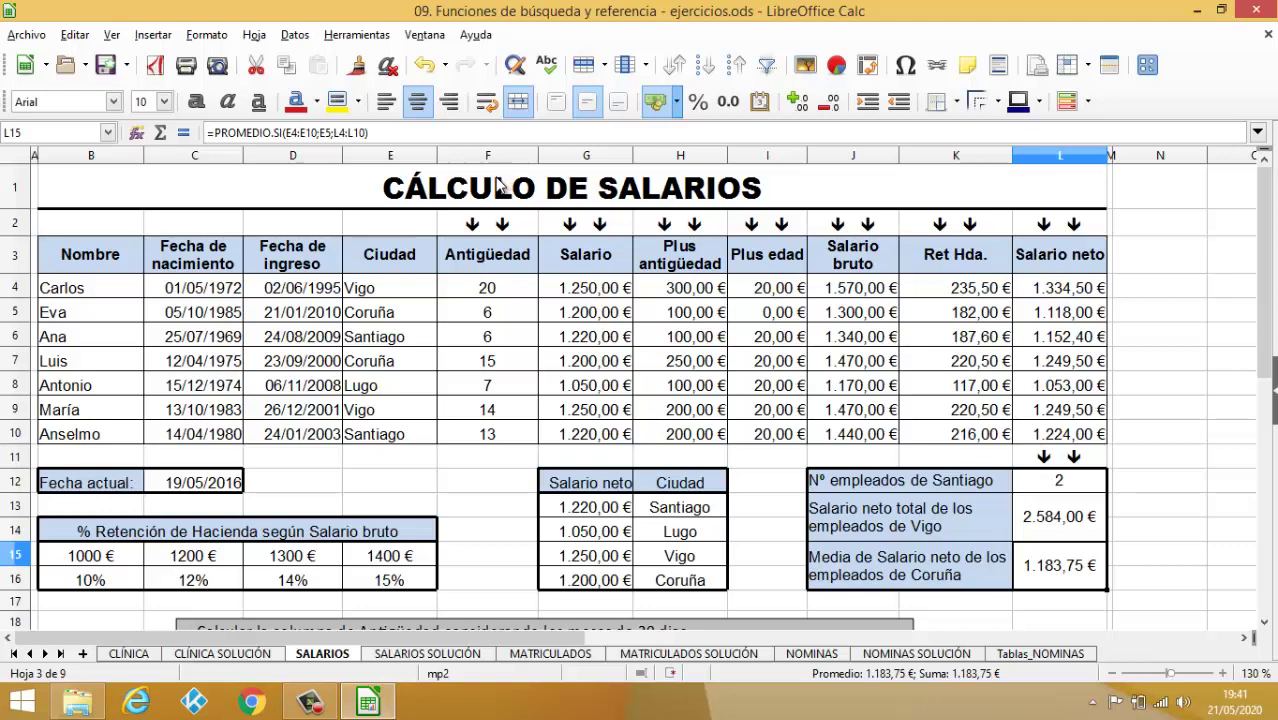
# Step: Open the MATRICULADOS sheet and examine its student list, instructions, and the ranges of TABLA 1 and TABLA 2
pyautogui.click(531, 651)
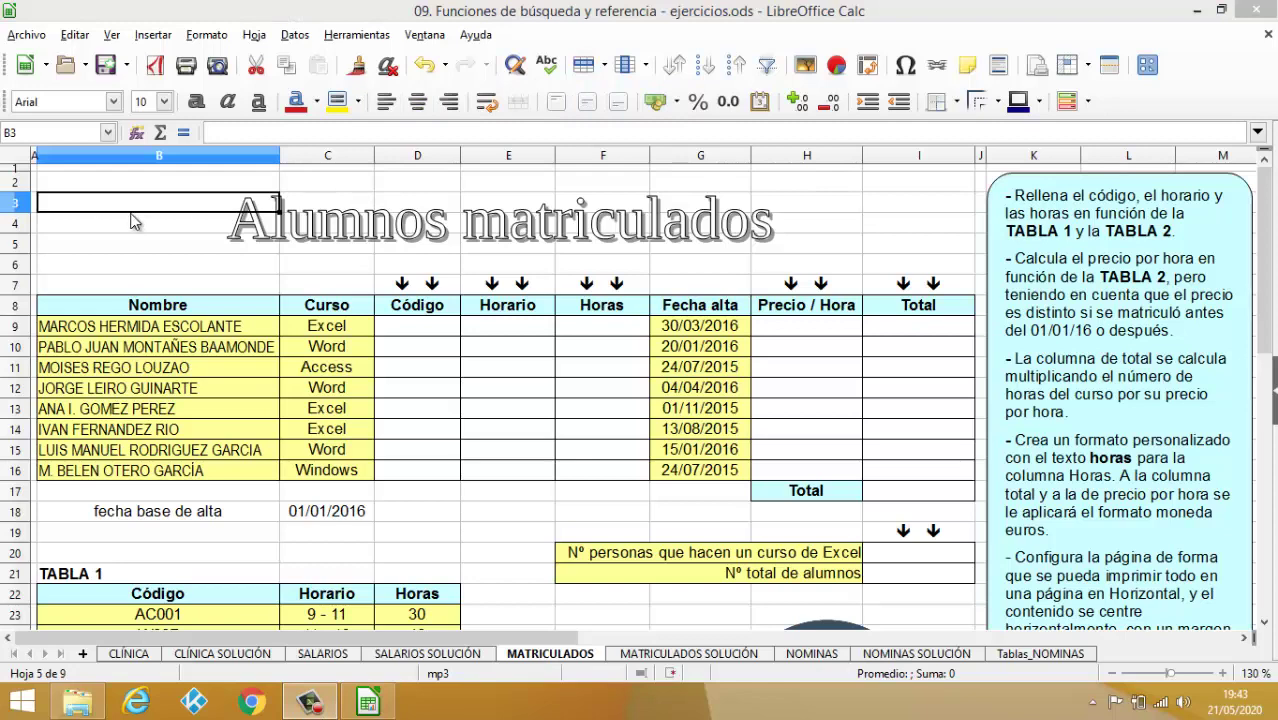
pyautogui.click(168, 334)
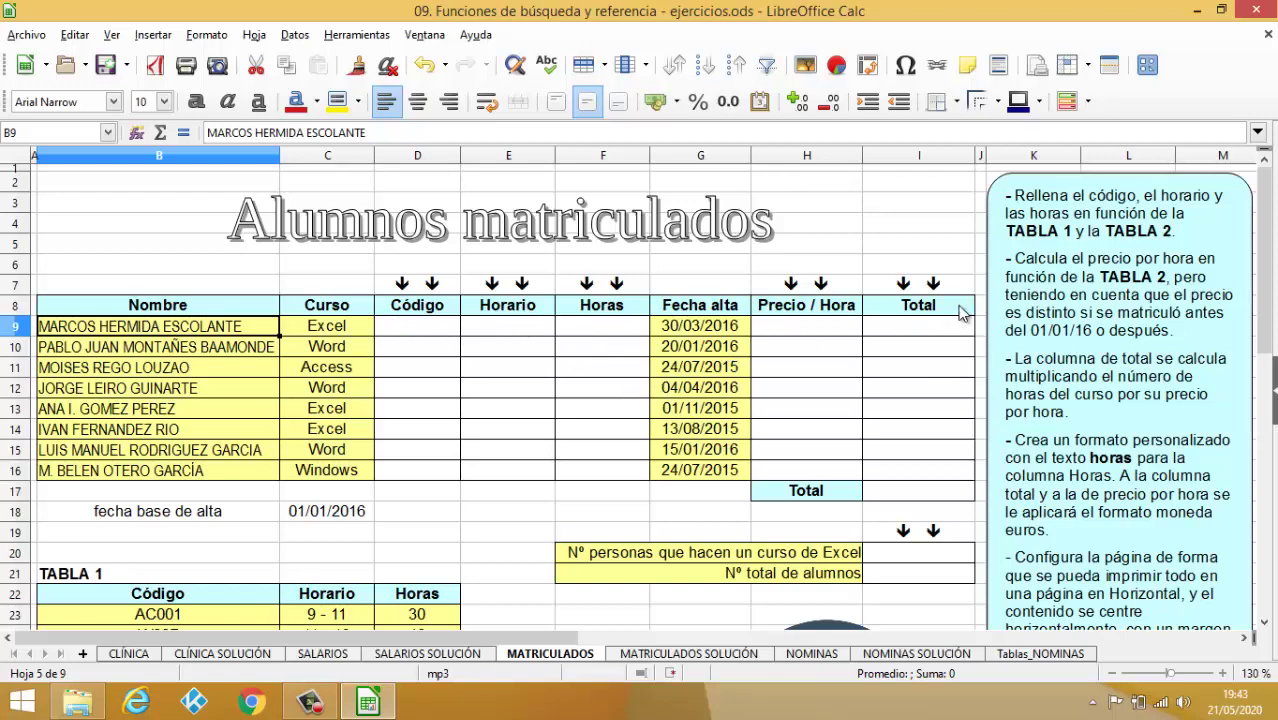
pyautogui.scroll(-1, 930, 487)
pyautogui.scroll(-4, 930, 487)
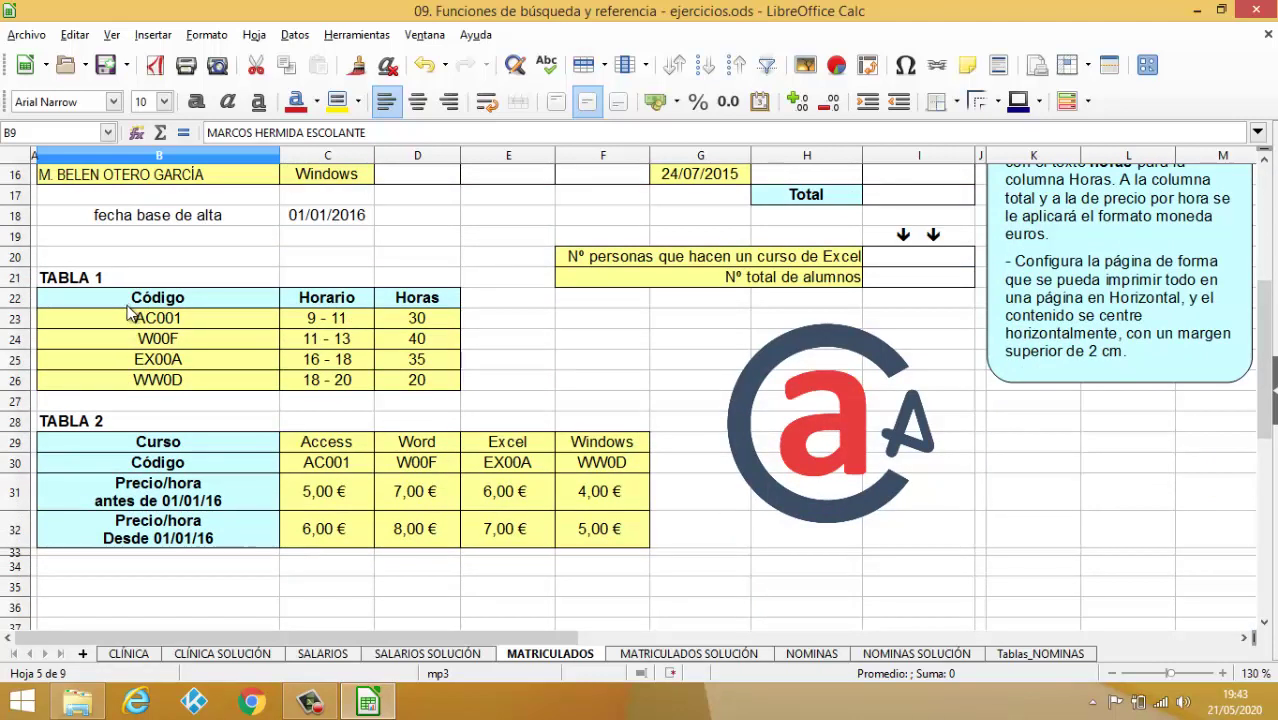
pyautogui.moveTo(140, 318); pyautogui.dragTo(414, 388)
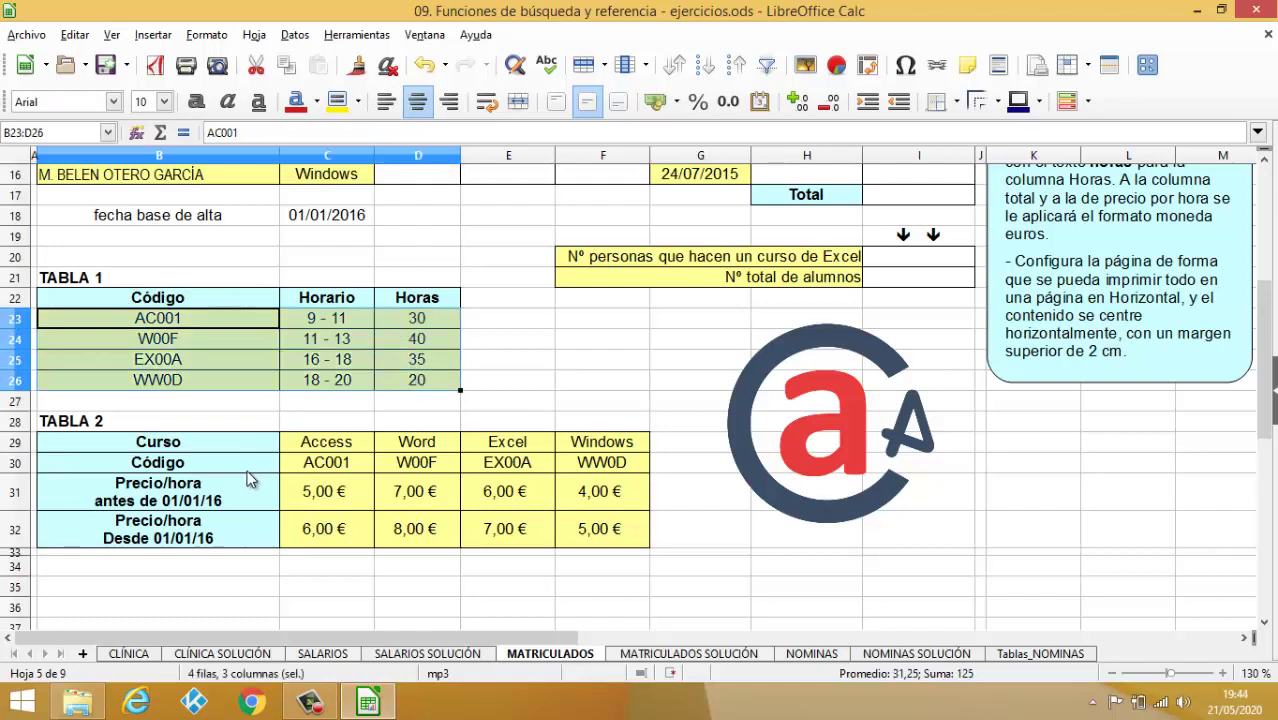
pyautogui.moveTo(320, 444); pyautogui.dragTo(575, 518)
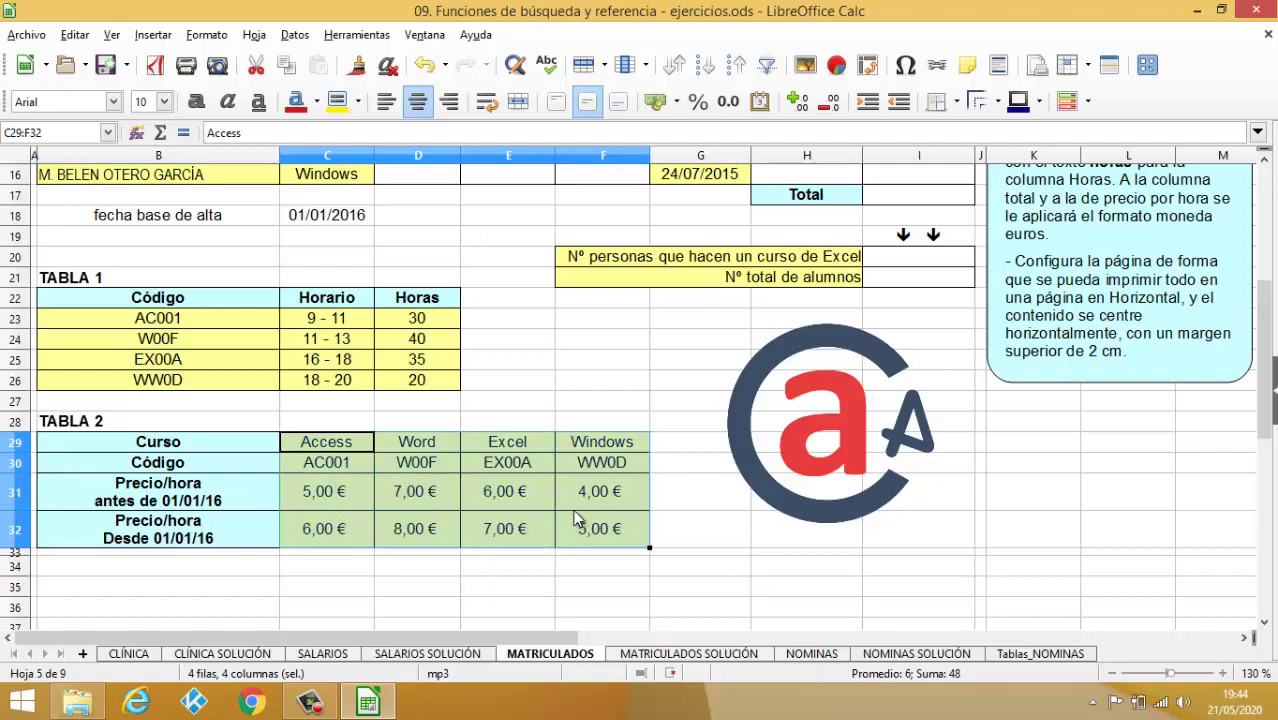
pyautogui.scroll(3, 533, 417)
pyautogui.scroll(-3, 533, 417)
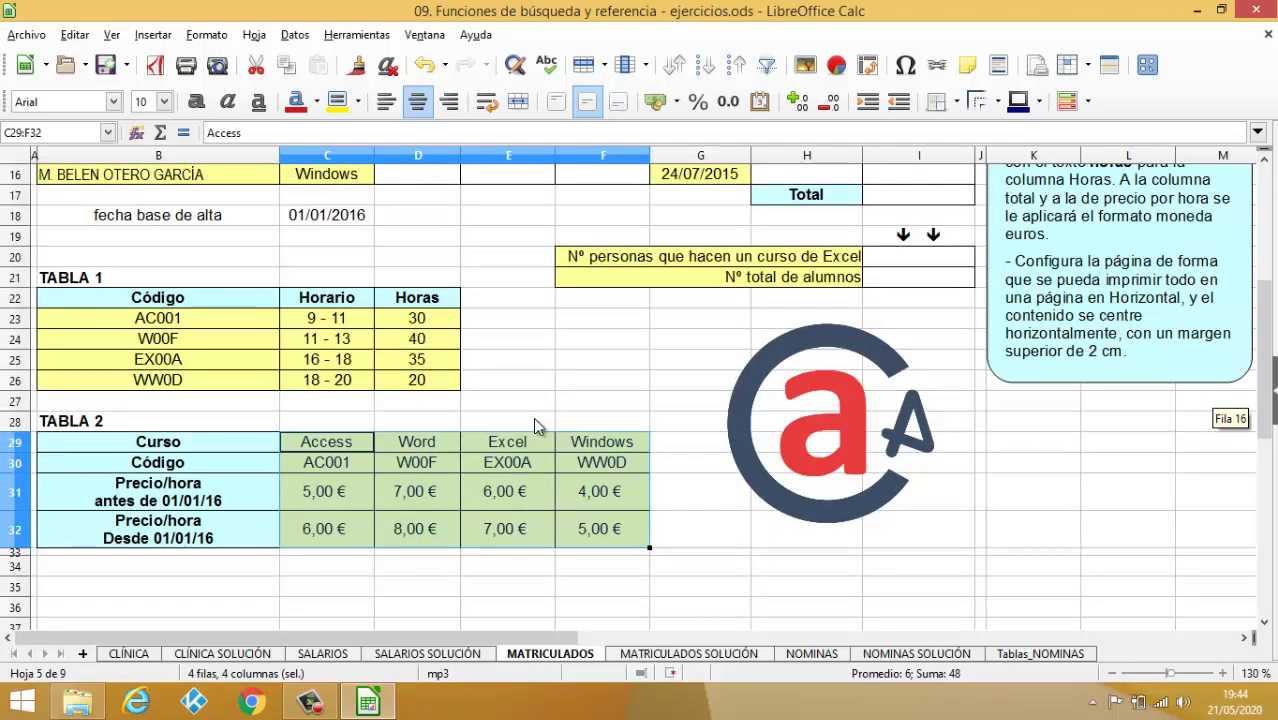
# Step: Assign the range name CODIGOS to the TABLA 1 data in B23:D26, covering code, schedule and hours without the headings
pyautogui.scroll(3, 533, 417)
pyautogui.scroll(2, 533, 417)
pyautogui.scroll(-4, 533, 417)
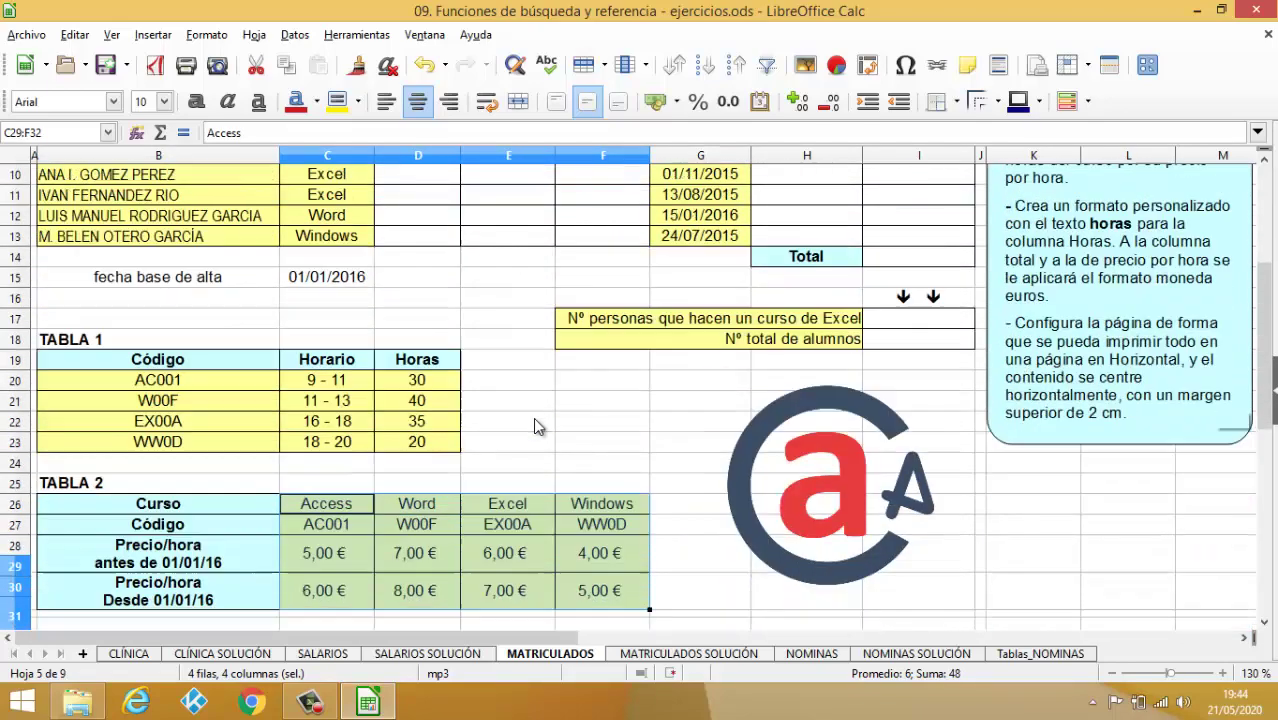
pyautogui.moveTo(116, 388); pyautogui.dragTo(397, 446)
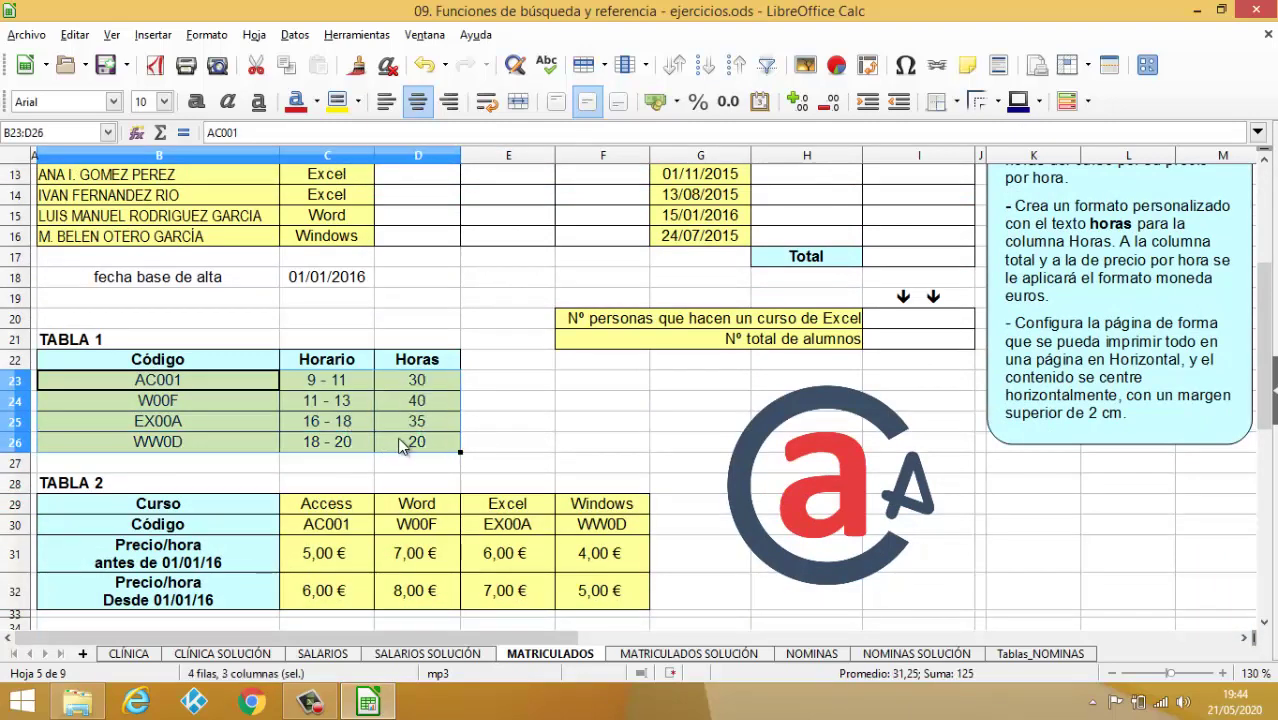
pyautogui.moveTo(205, 388); pyautogui.dragTo(391, 439)
pyautogui.scroll(3, 214, 401)
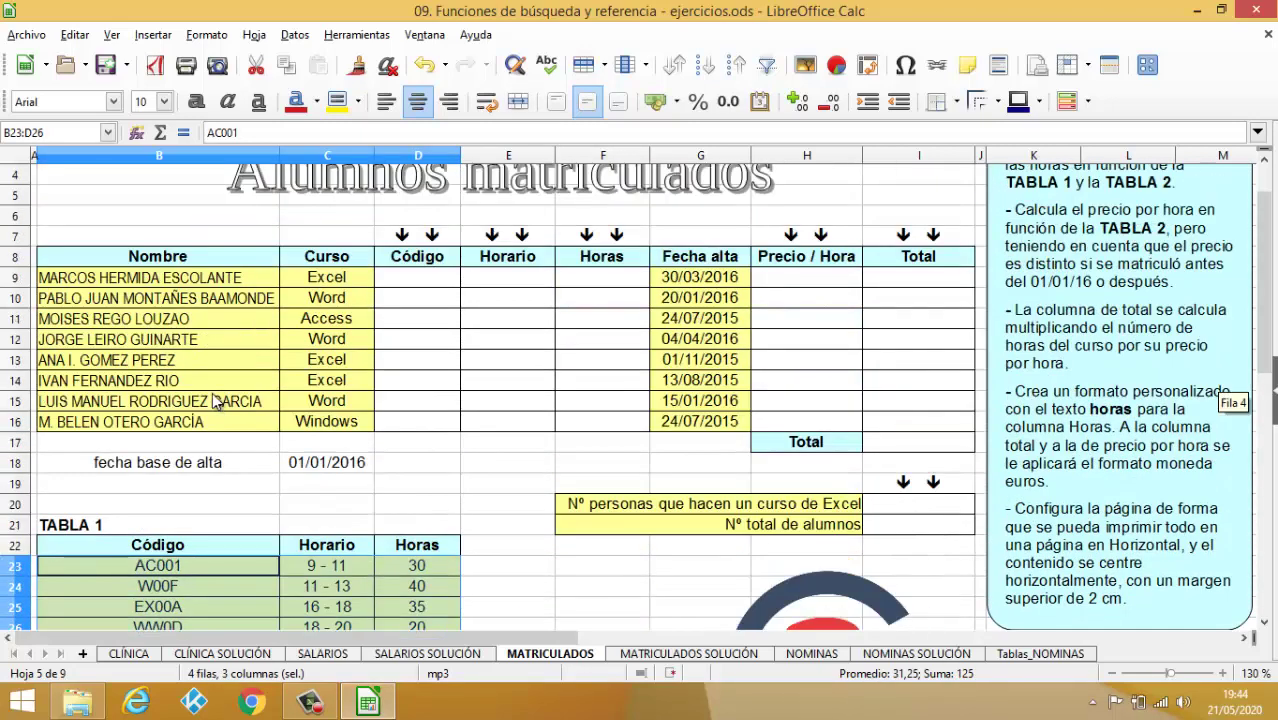
pyautogui.click(58, 133)
pyautogui.write('co')
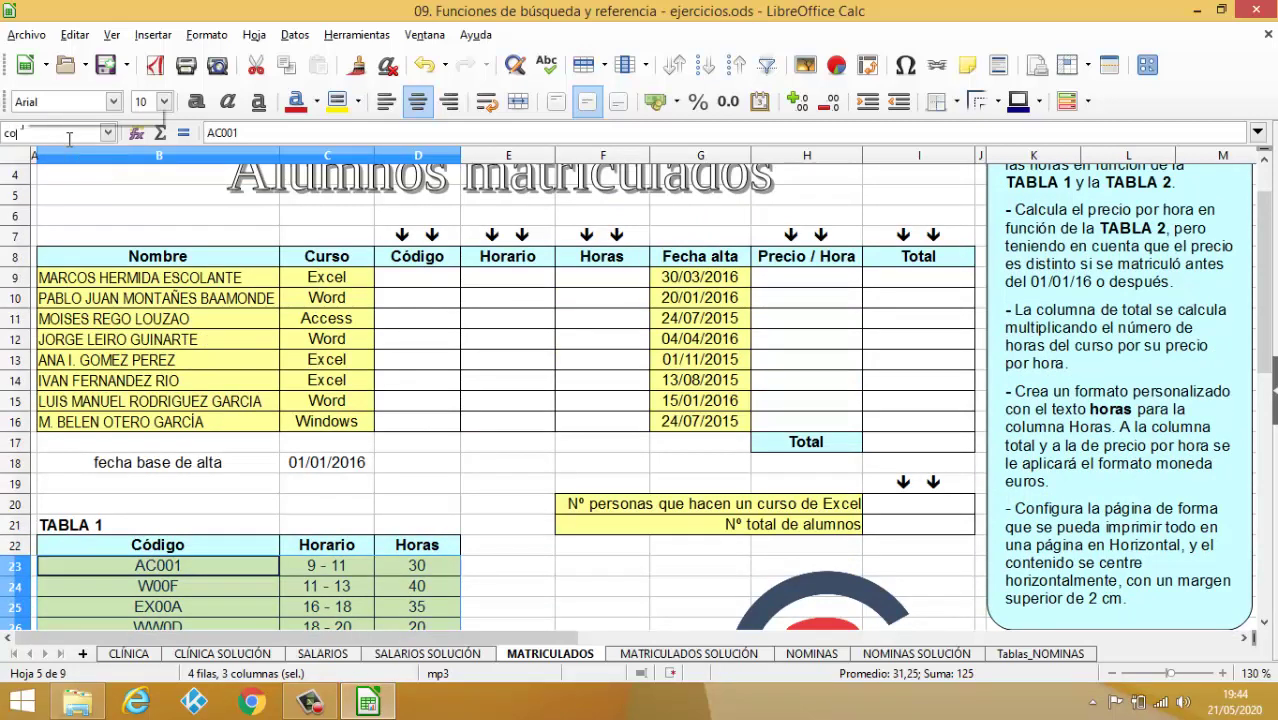
pyautogui.write('digos')
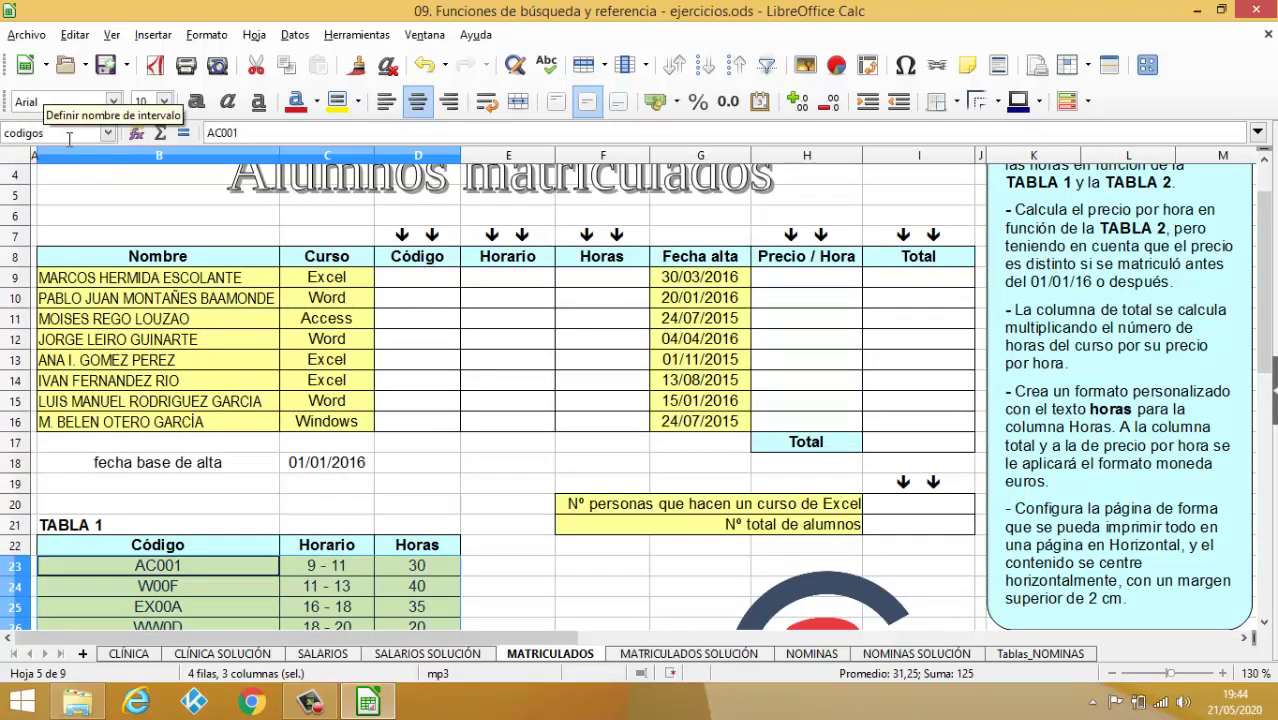
pyautogui.press('BackSpace')
pyautogui.press('BackSpace')
pyautogui.press('BackSpace')
pyautogui.press('BackSpace')
pyautogui.press('BackSpace')
pyautogui.press('BackSpace')
pyautogui.press('BackSpace')
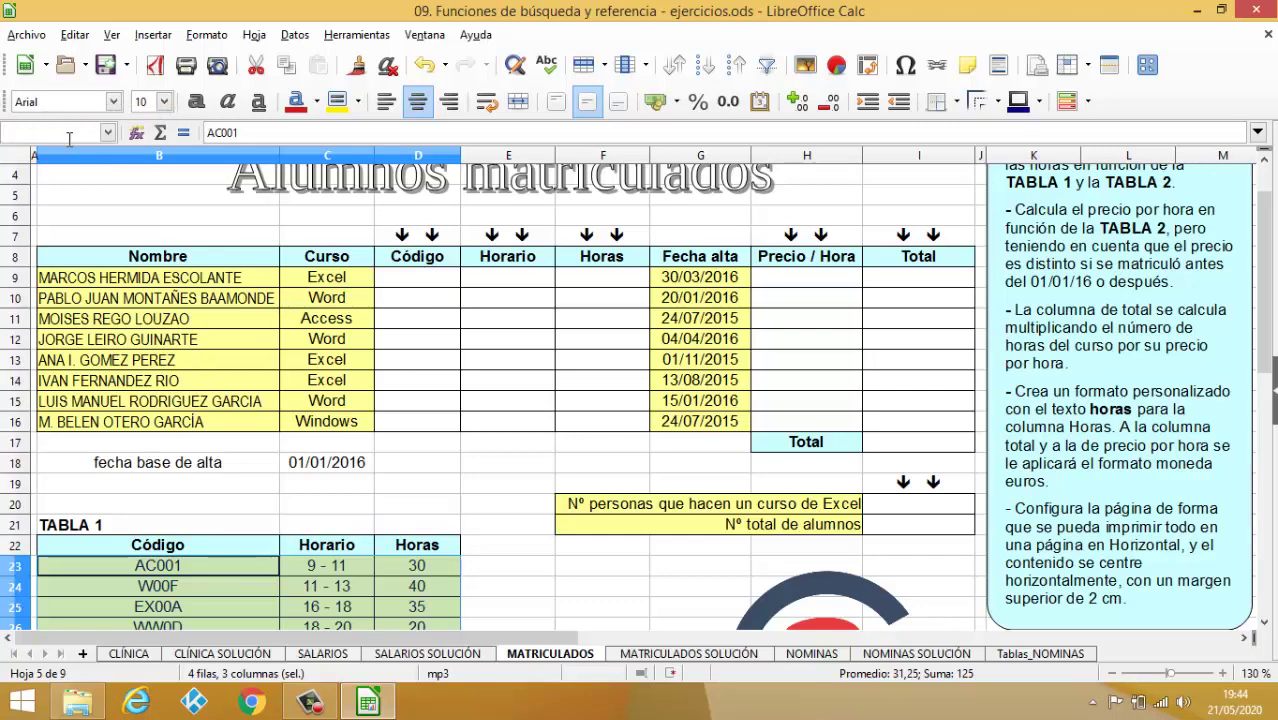
pyautogui.write('CODIGOS')
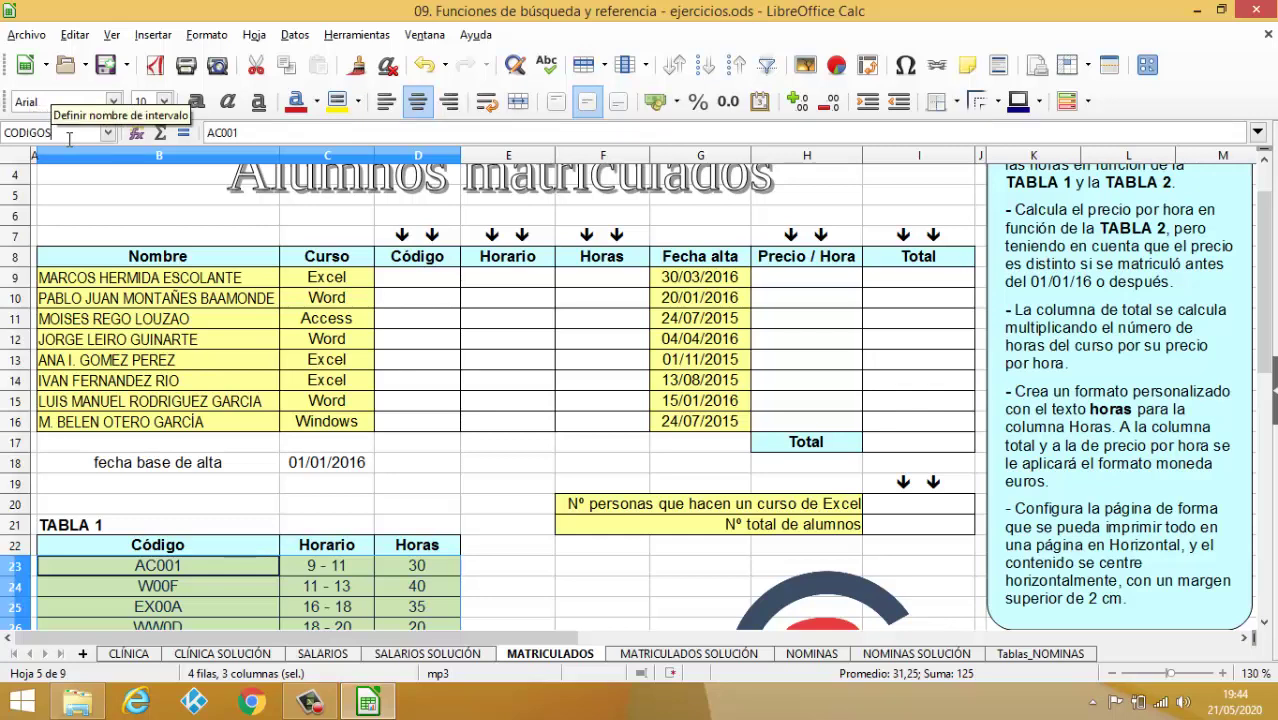
pyautogui.press('Return')
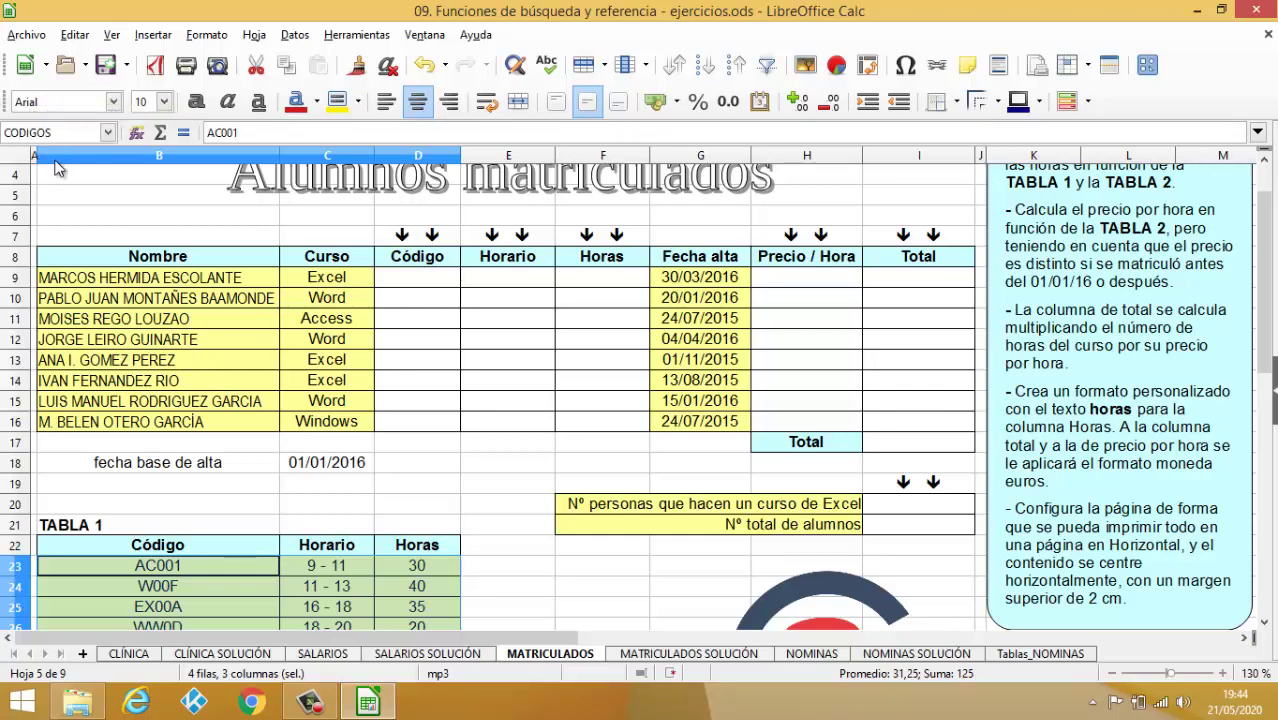
# Step: Name the data range C29:F32 of TABLA 2 as CURSOS
pyautogui.scroll(-3, 180, 326)
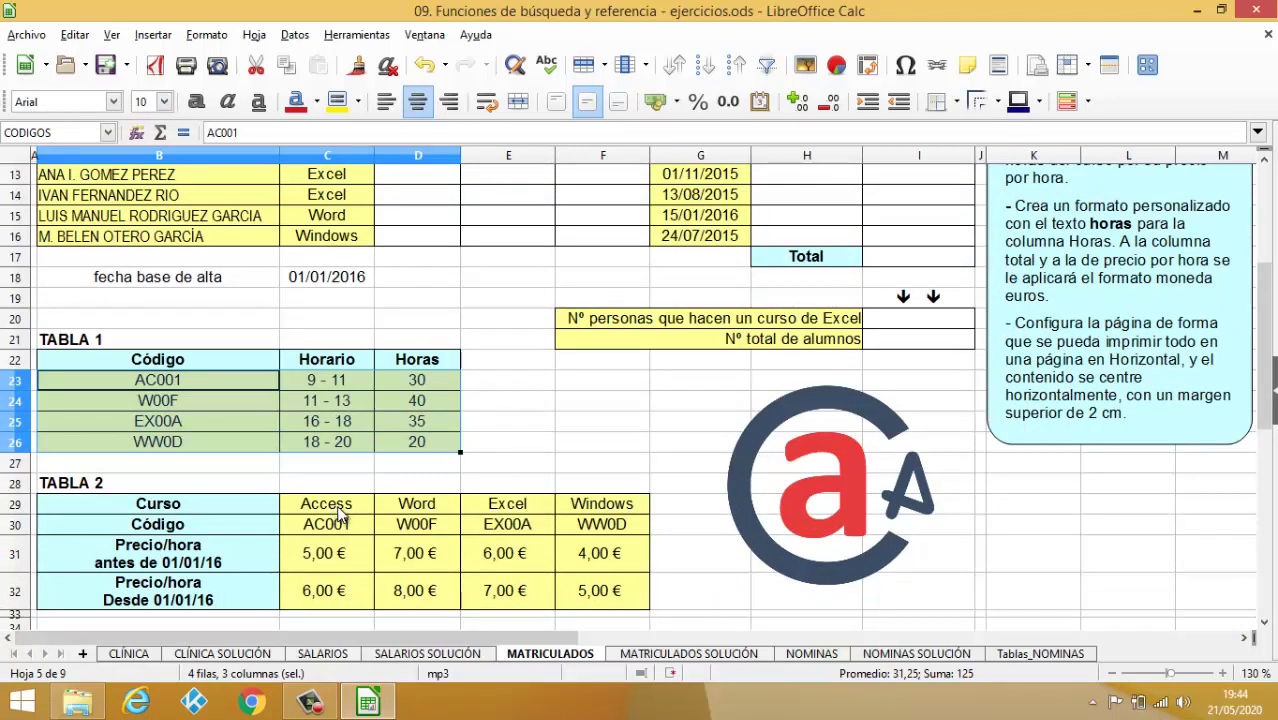
pyautogui.moveTo(326, 512); pyautogui.dragTo(578, 591)
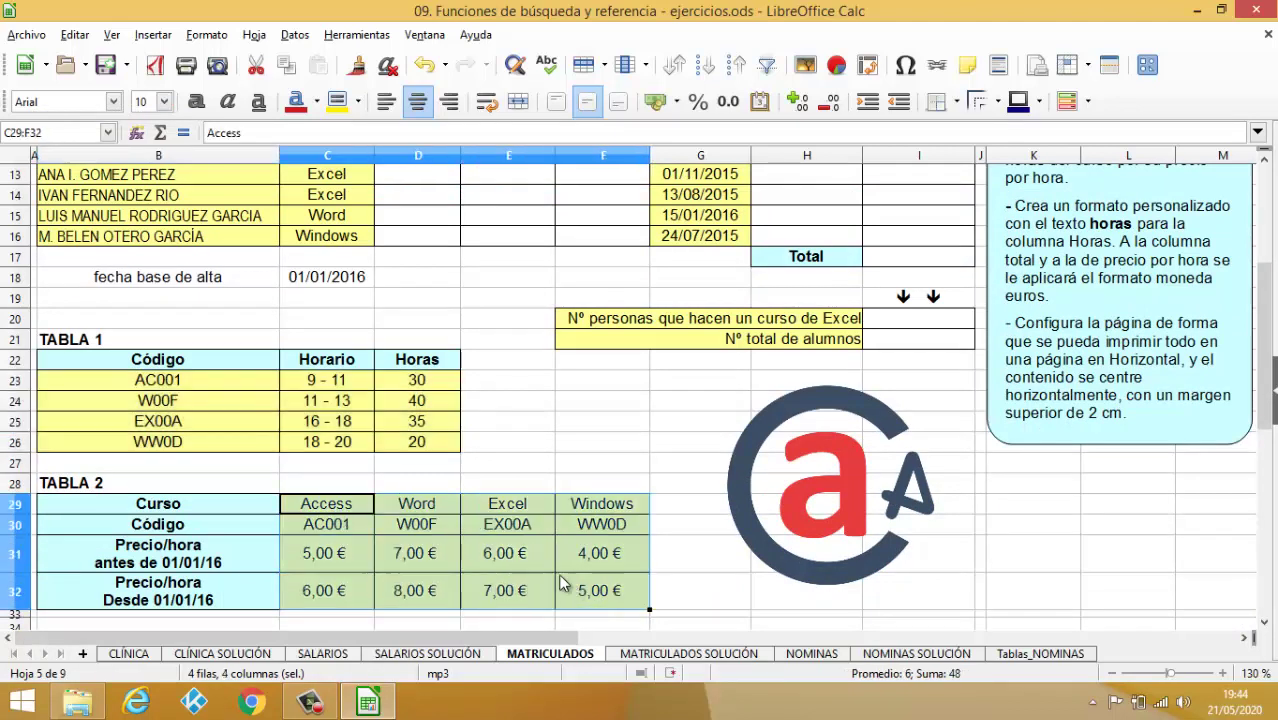
pyautogui.click(56, 132)
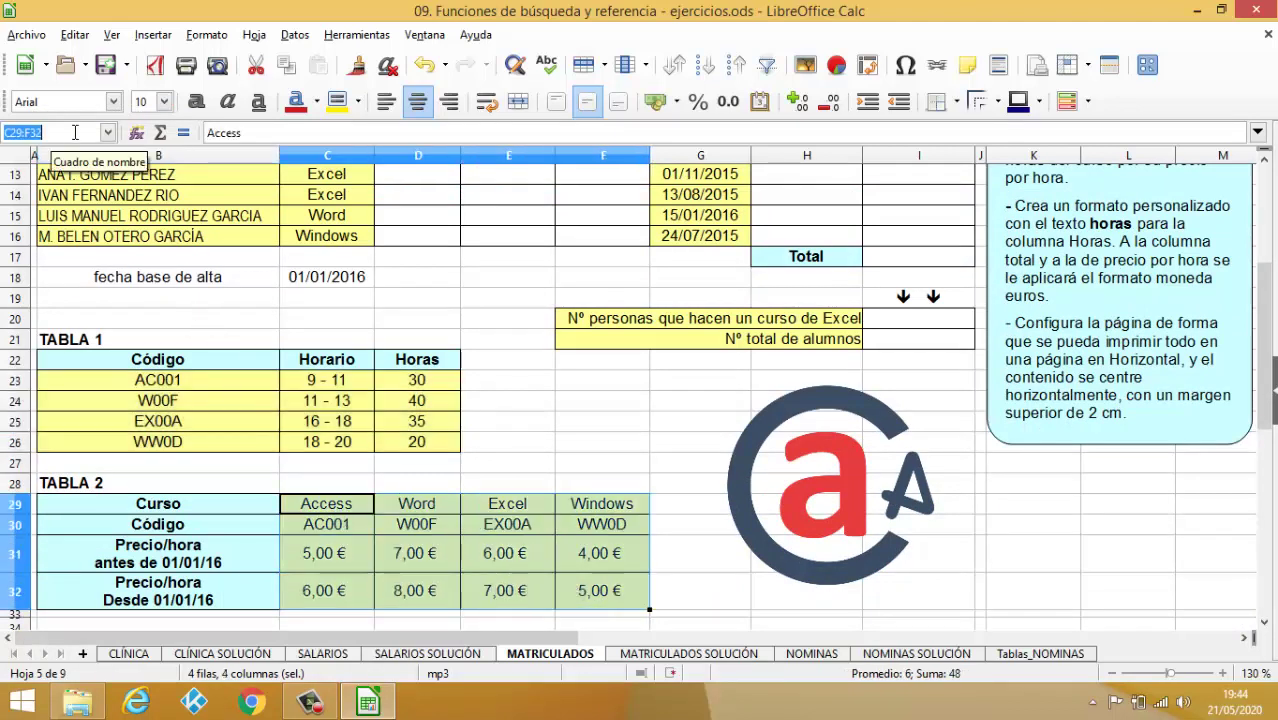
pyautogui.write('CURSOS')
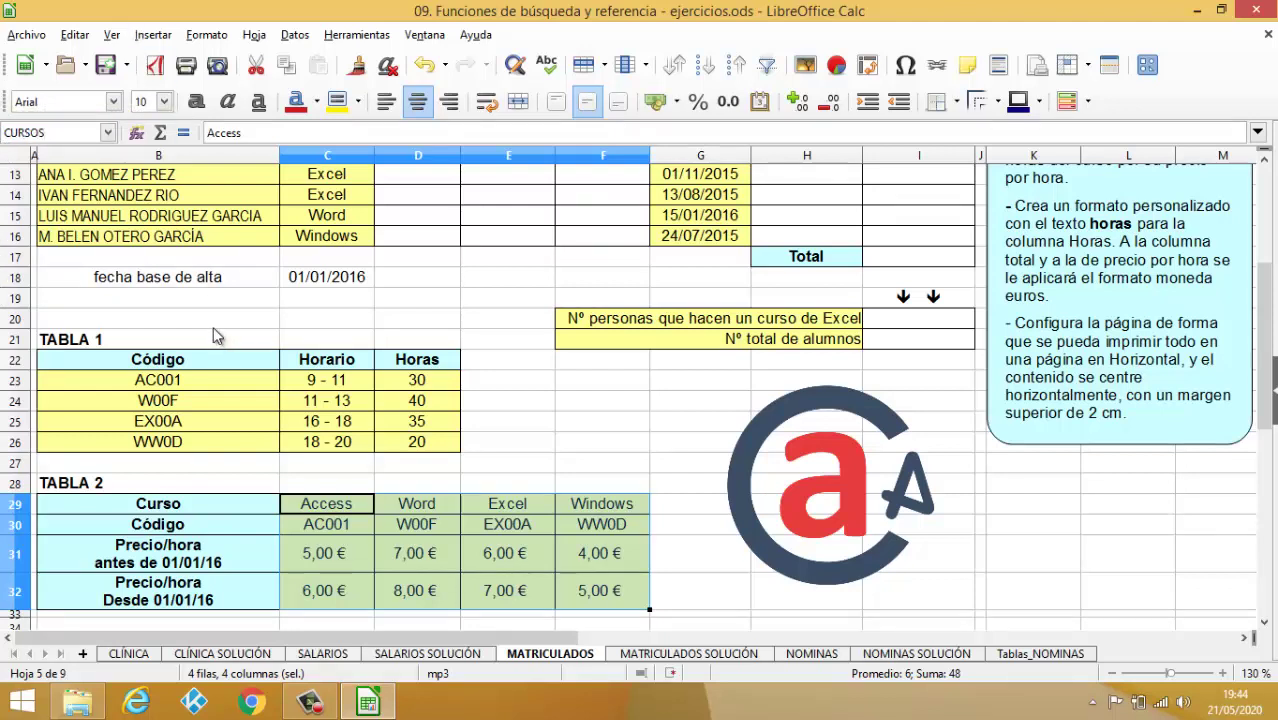
pyautogui.click(265, 320)
# Step: Enter the formula =BUSCARH(C9;CURSOS;2;0) in cell D9 to look up the first student's course code
pyautogui.scroll(2, 280, 322)
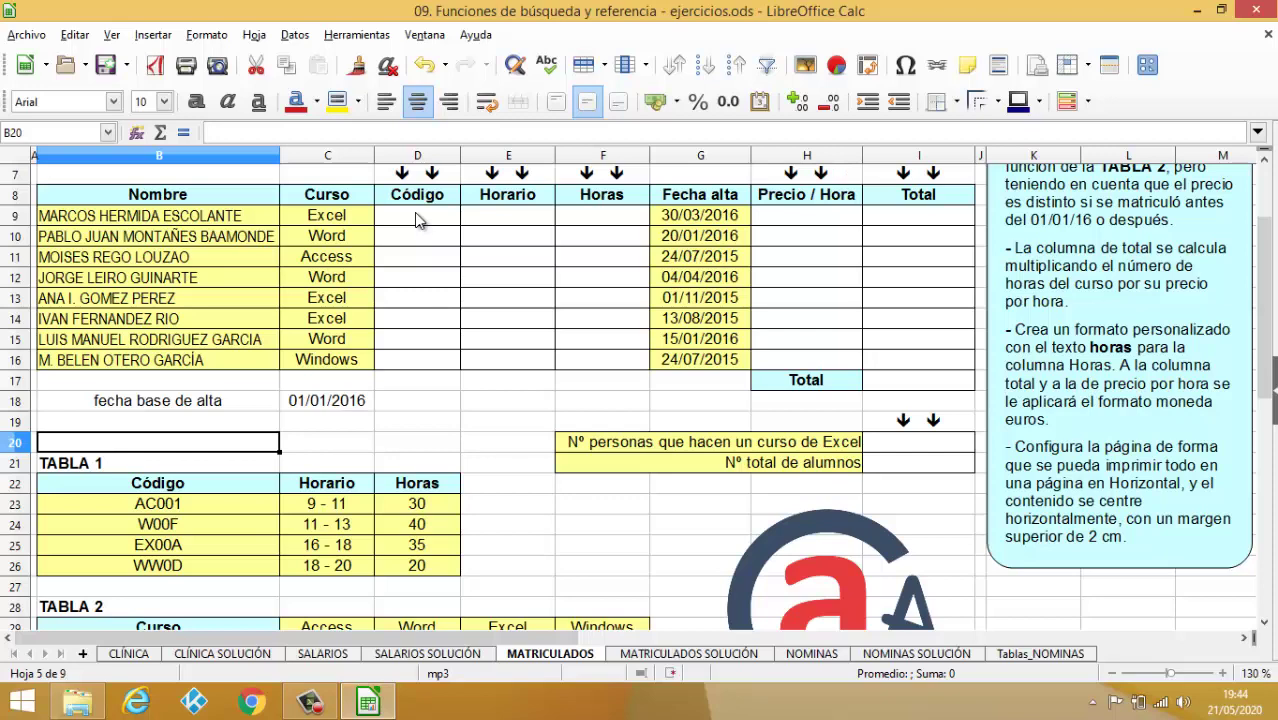
pyautogui.scroll(-3, 440, 290)
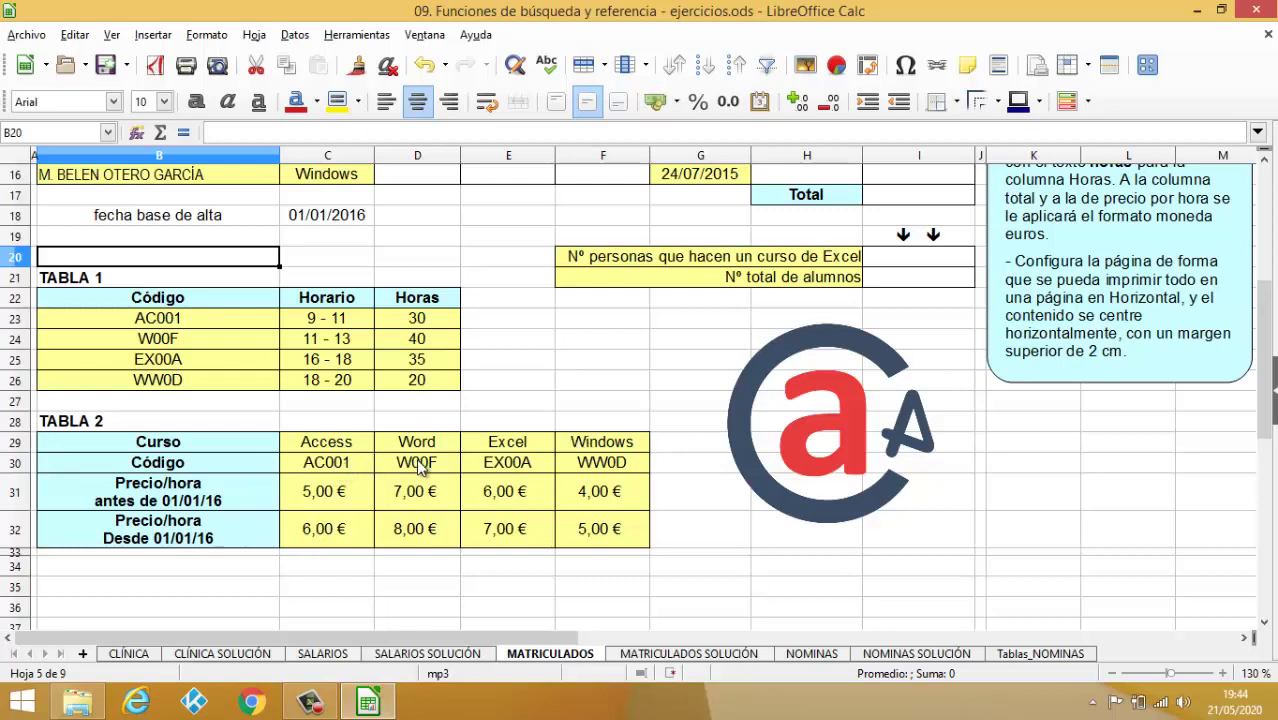
pyautogui.scroll(2, 575, 438)
pyautogui.scroll(3, 575, 438)
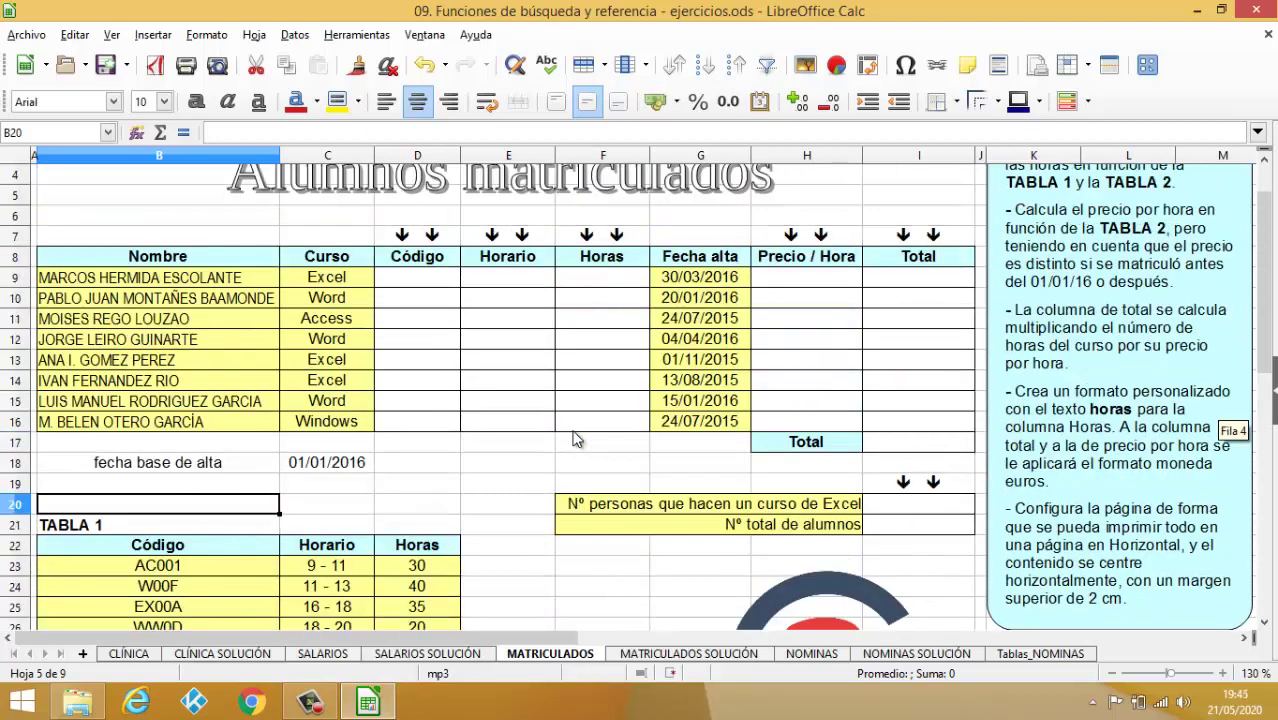
pyautogui.scroll(-4, 572, 430)
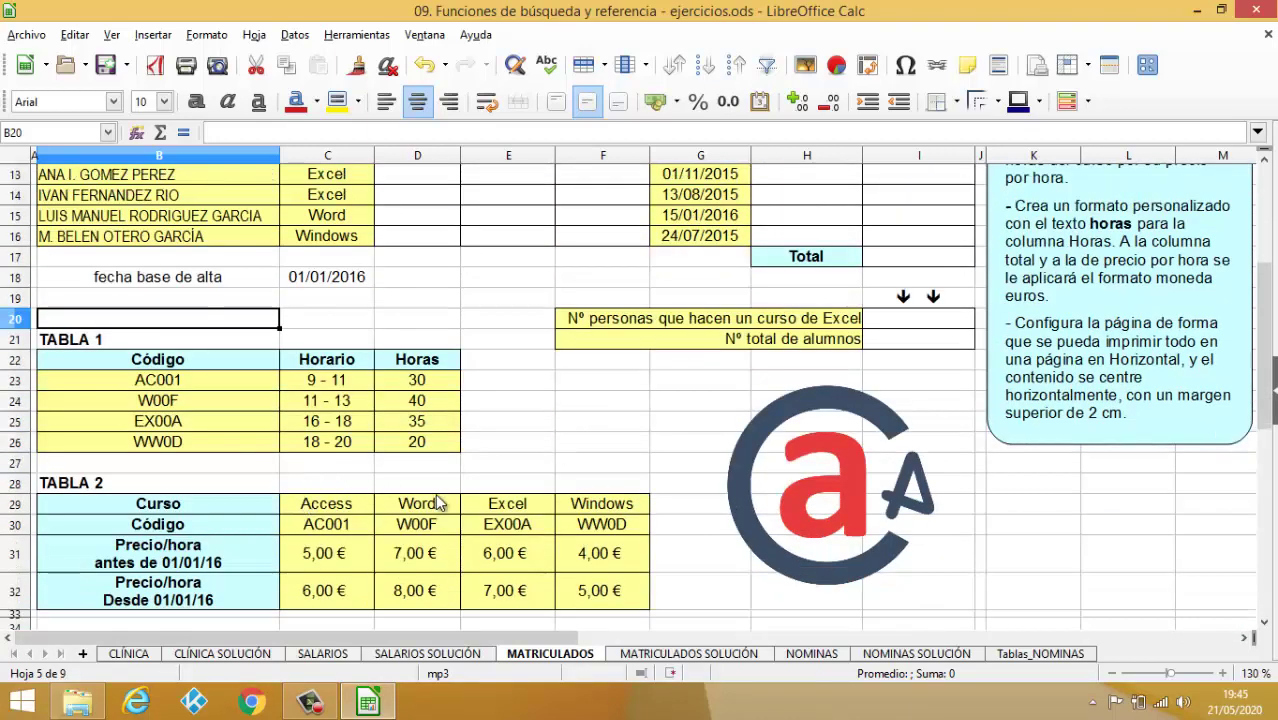
pyautogui.scroll(3, 400, 477)
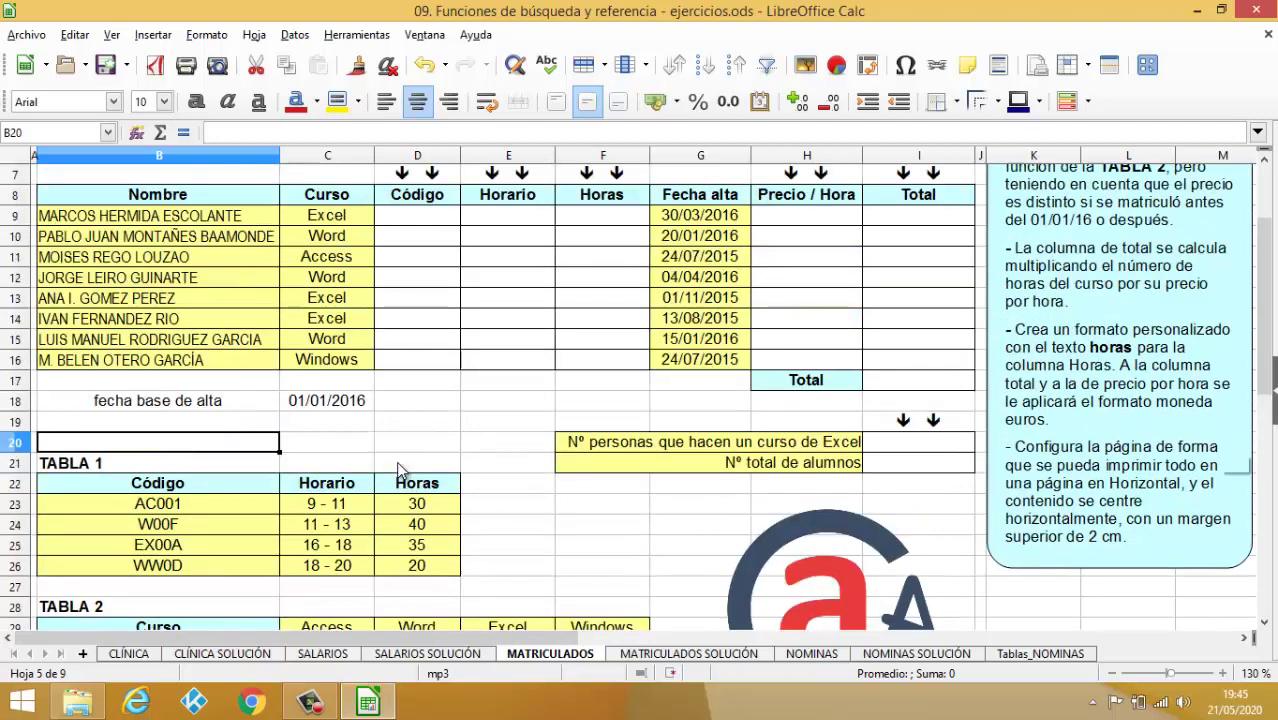
pyautogui.click(406, 290)
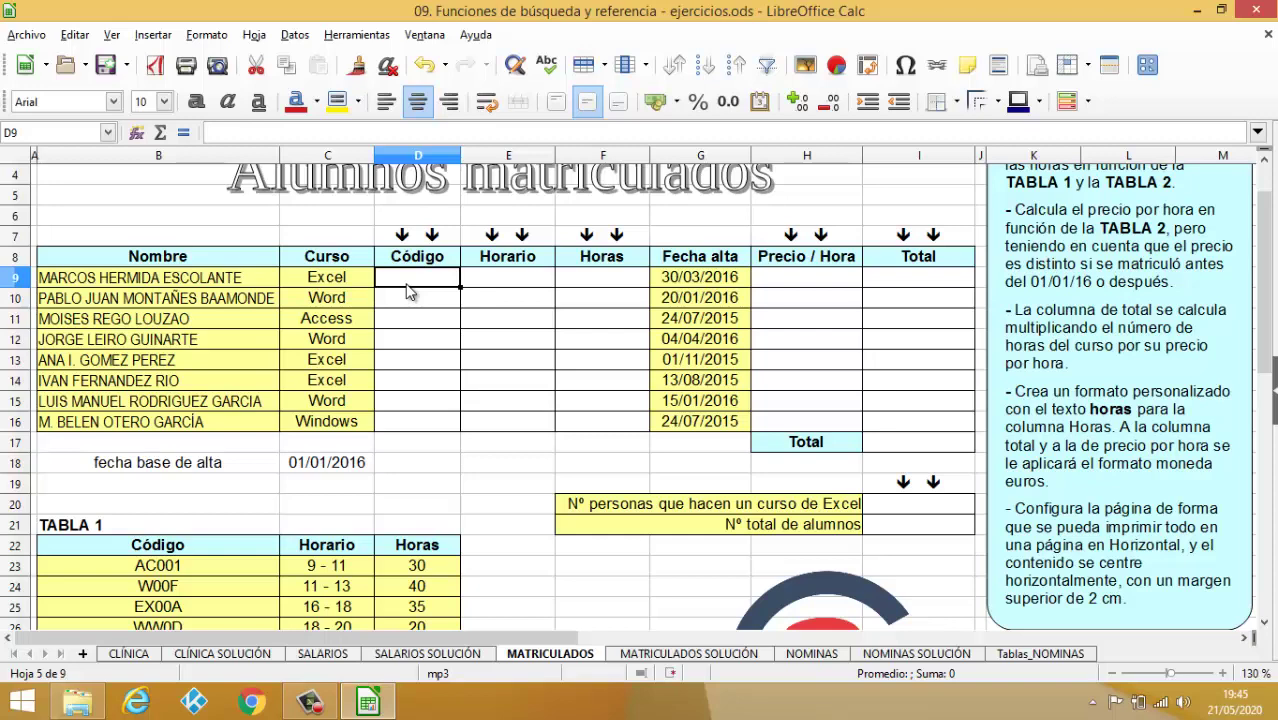
pyautogui.write('=BUSCAR')
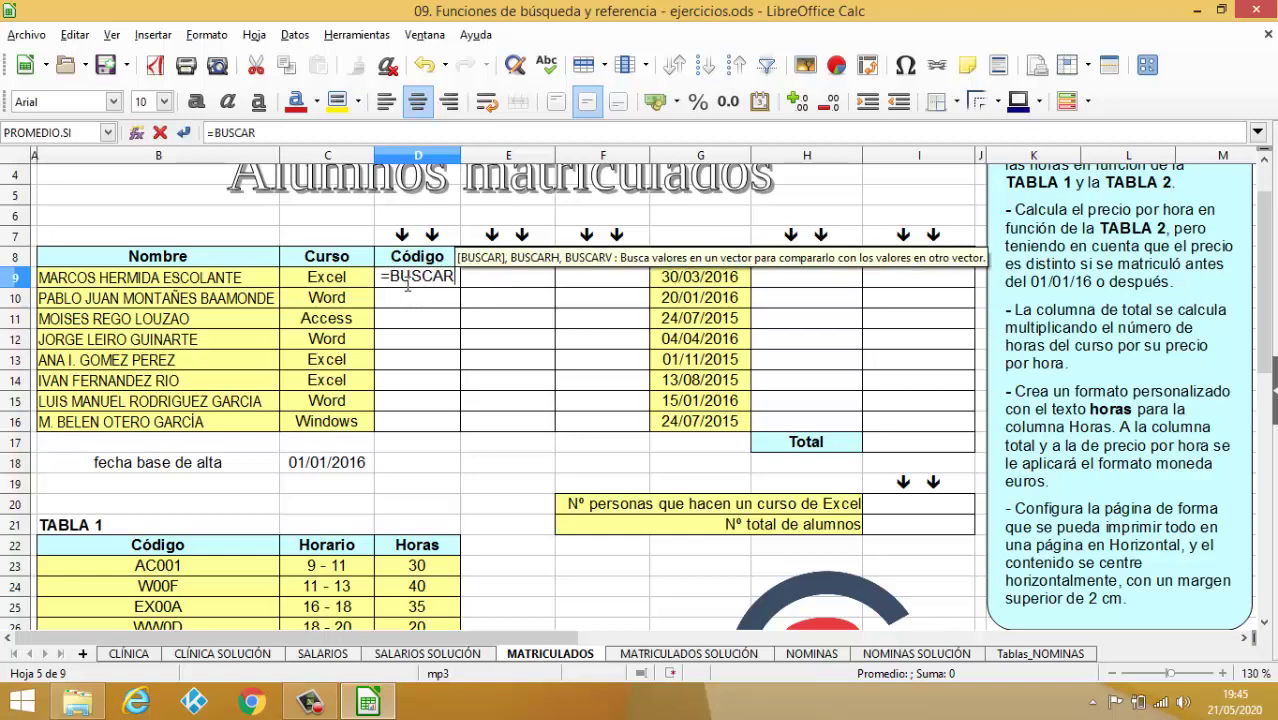
pyautogui.write('H(')
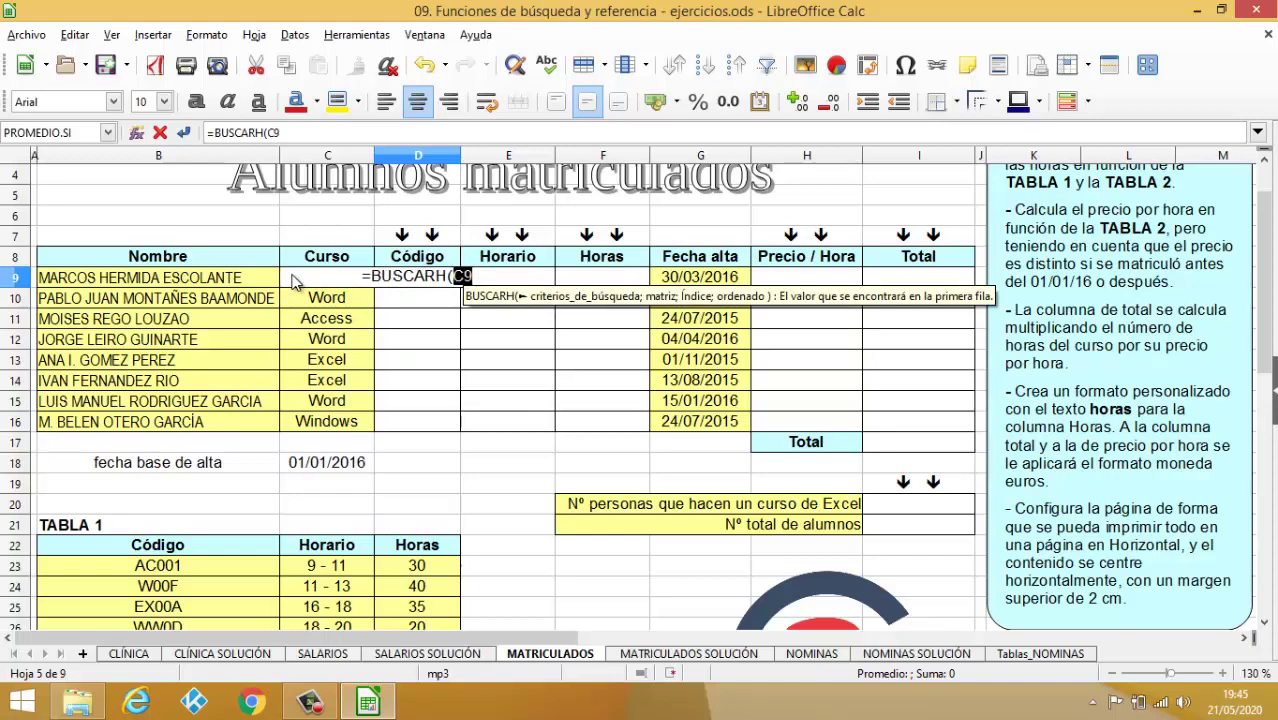
pyautogui.write(';')
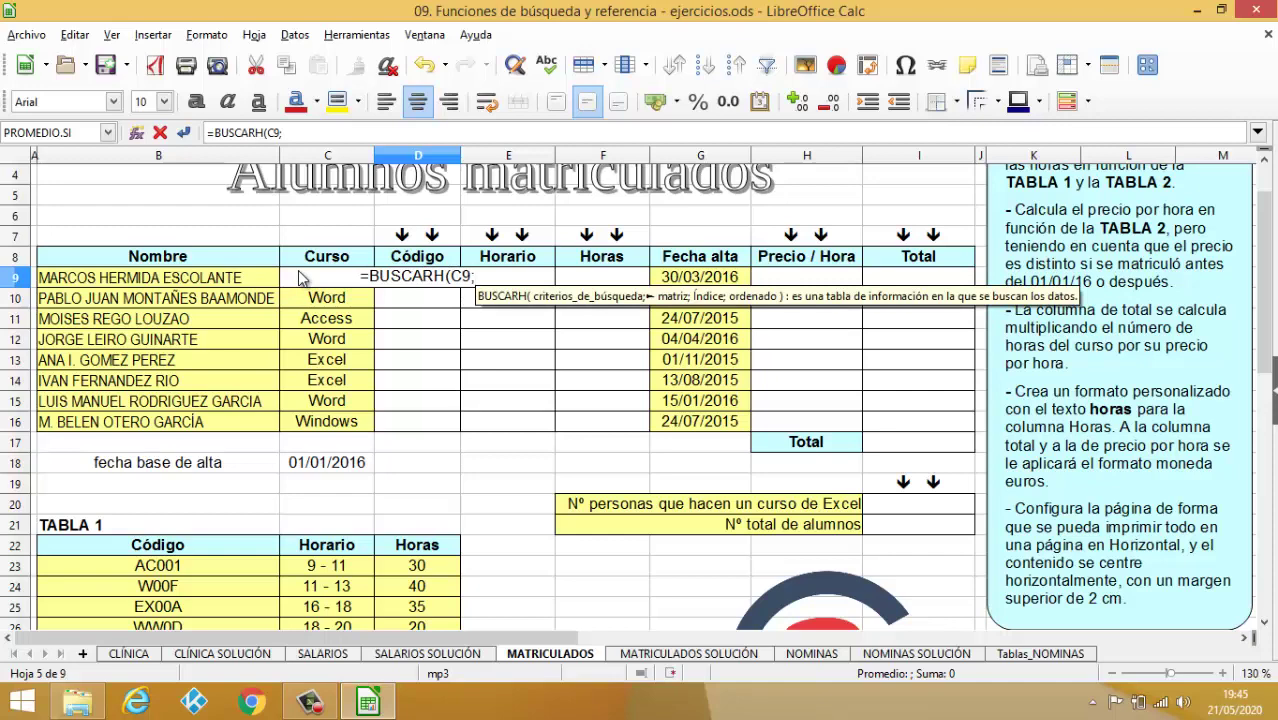
pyautogui.write('CURSOS')
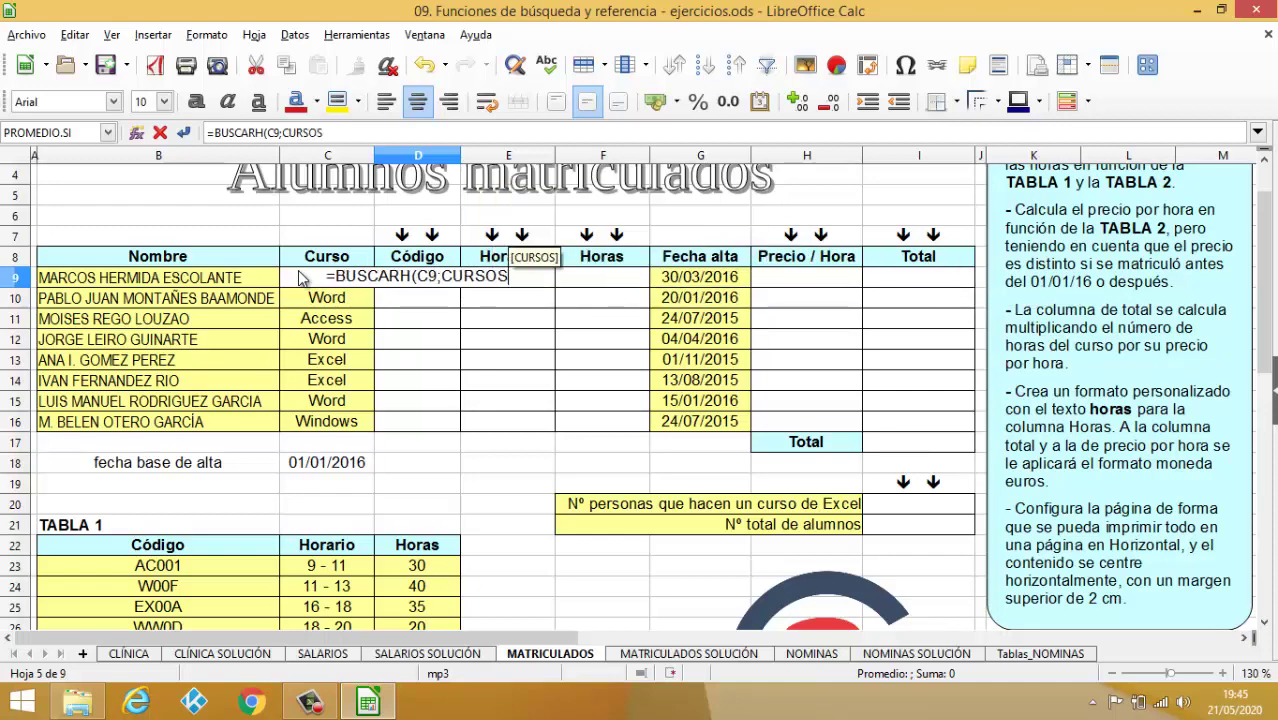
pyautogui.write(';')
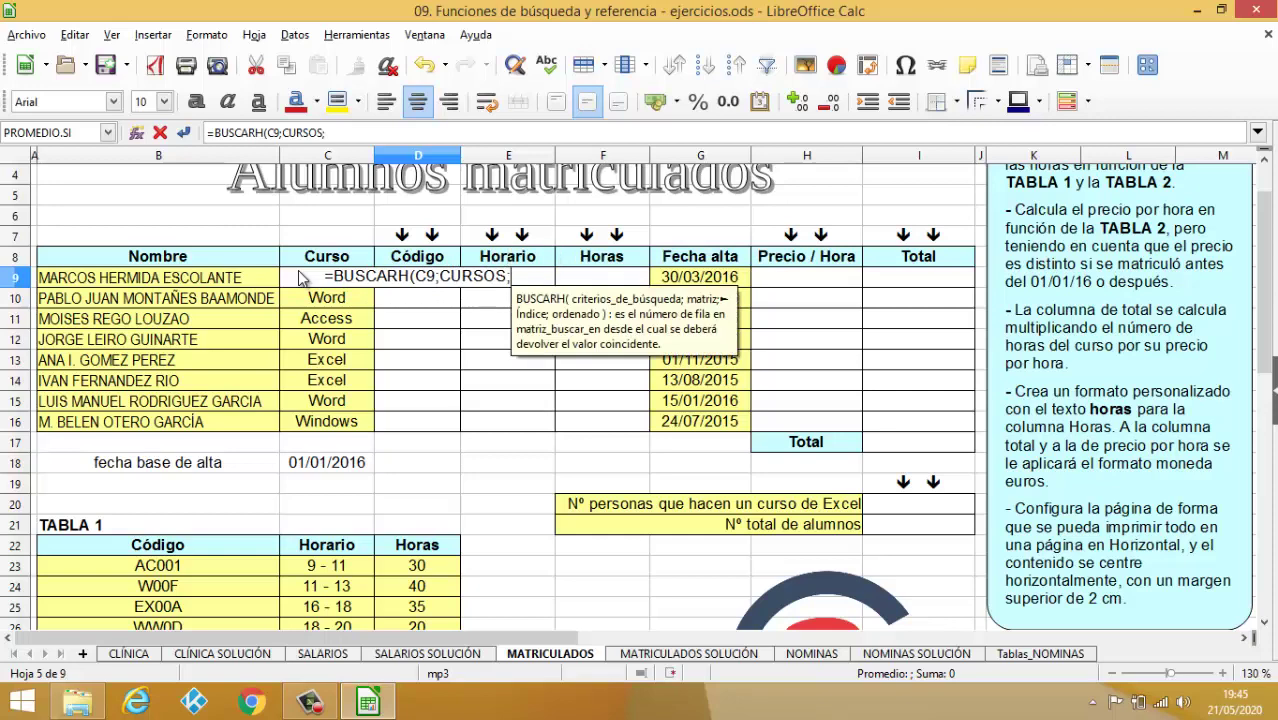
pyautogui.scroll(-3, 448, 305)
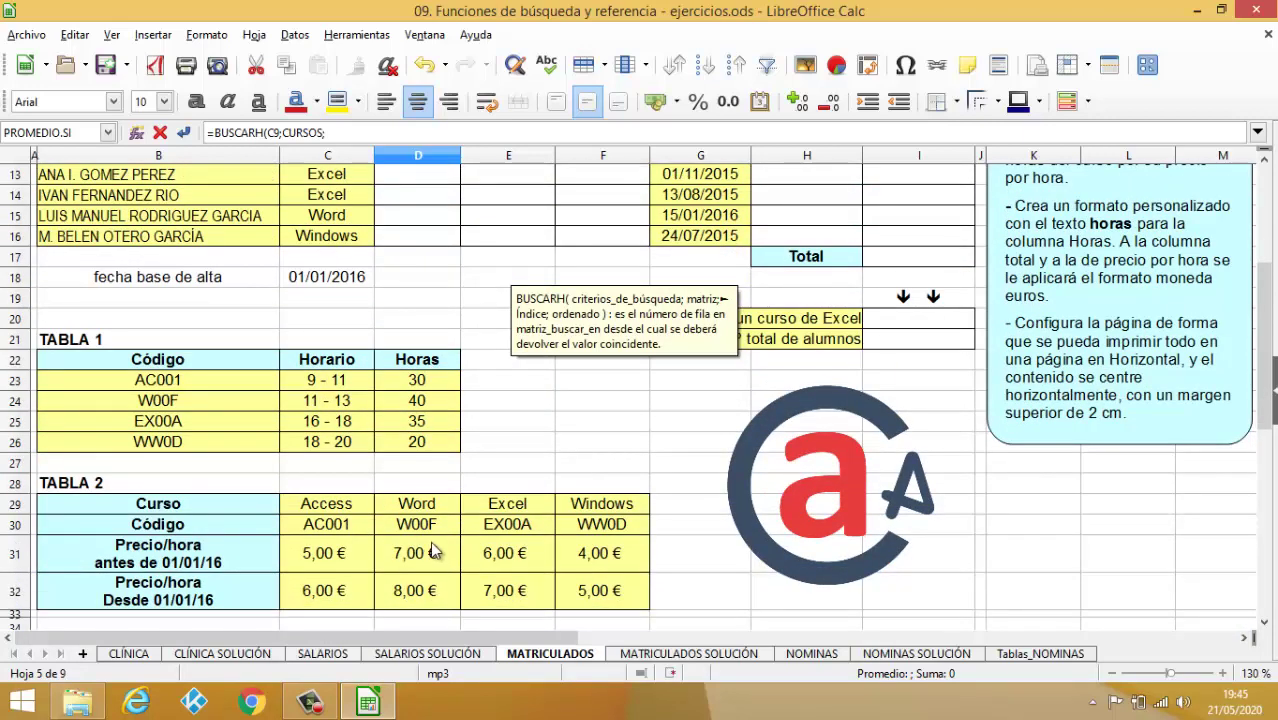
pyautogui.scroll(3, 437, 548)
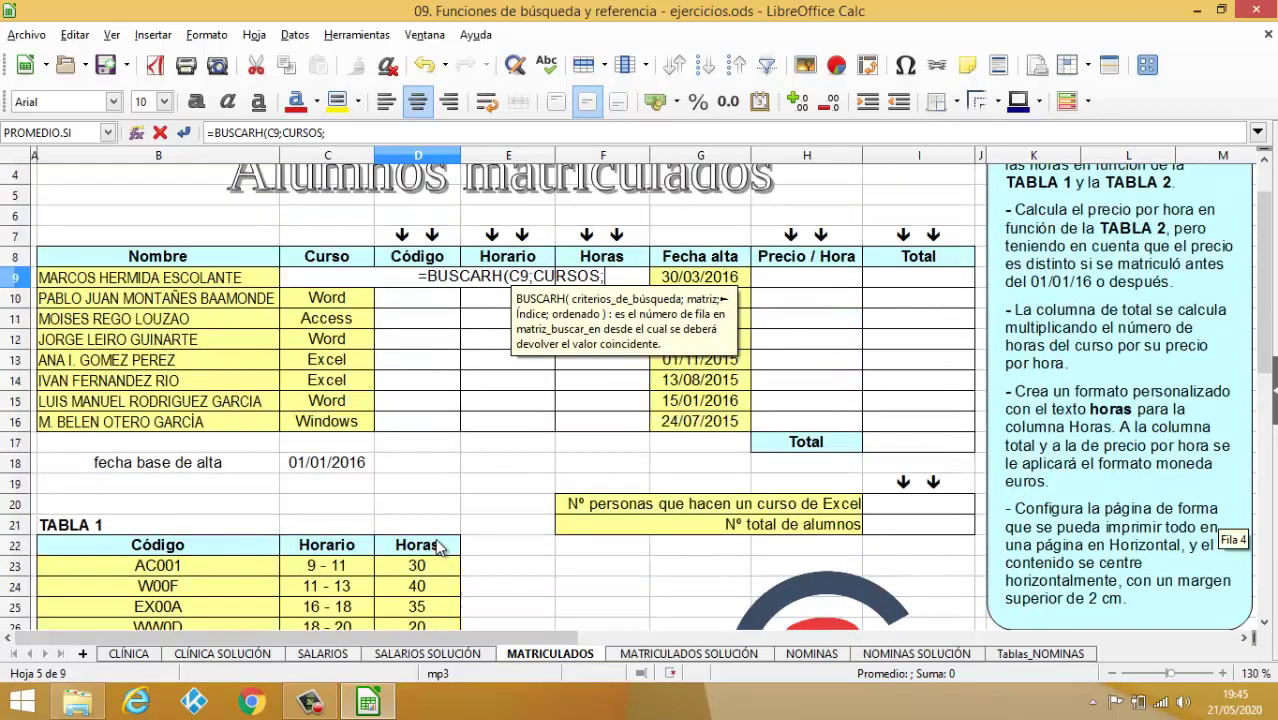
pyautogui.write('2')
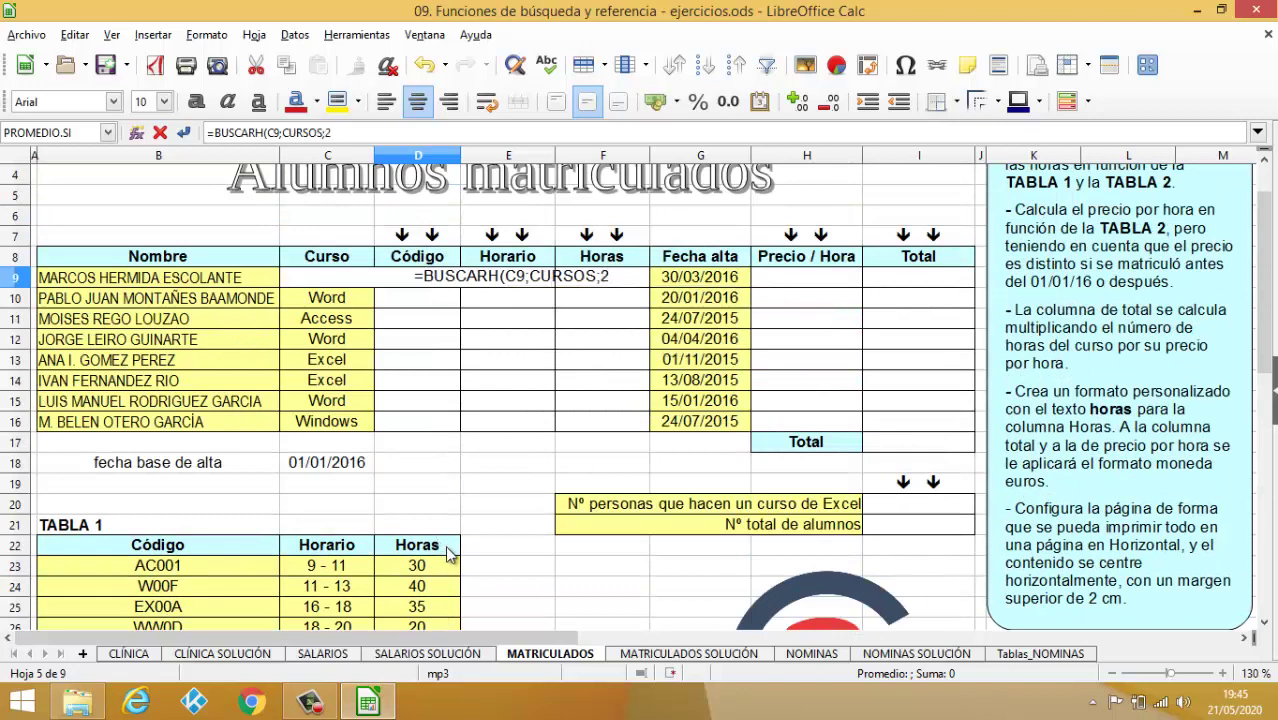
pyautogui.write(';')
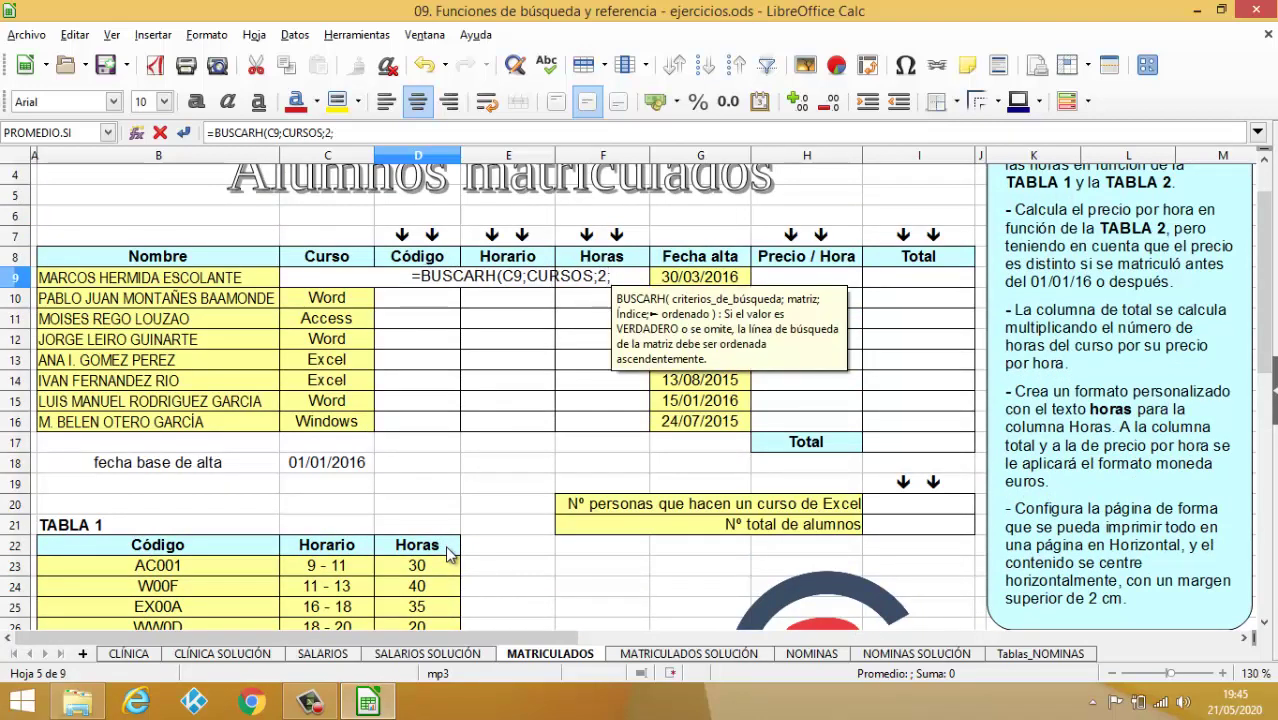
pyautogui.write('0)')
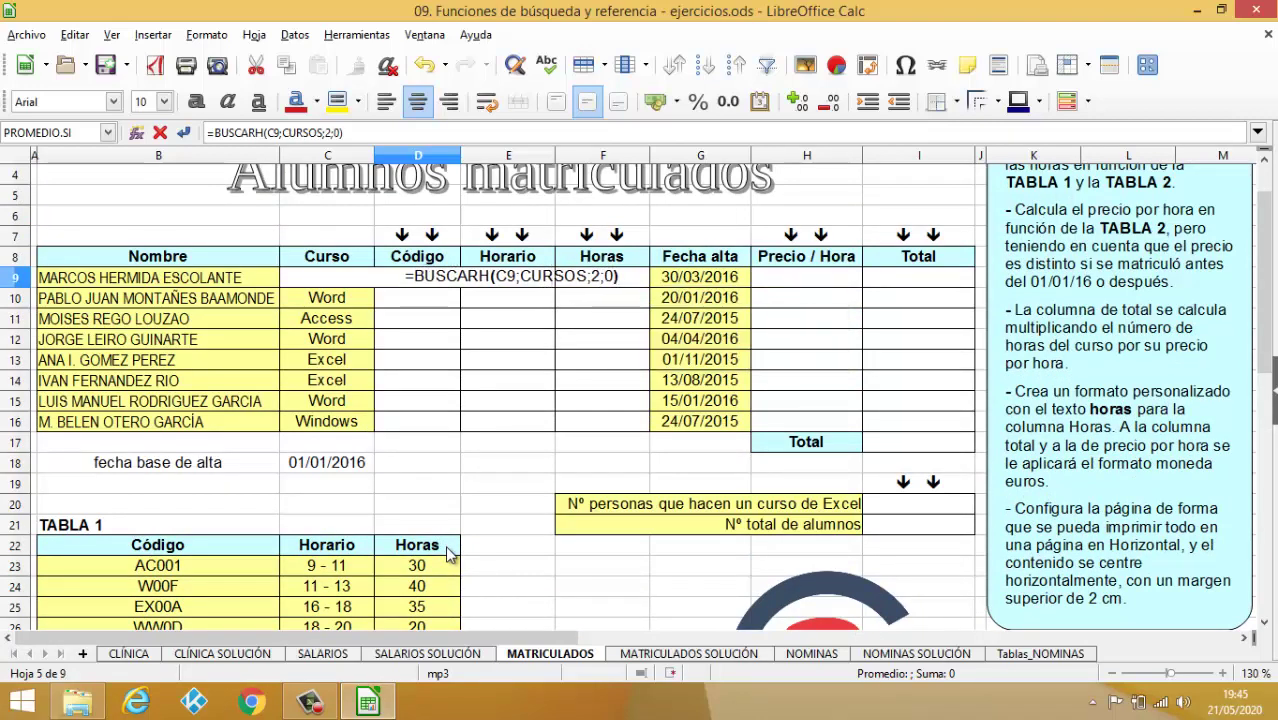
pyautogui.press('Return')
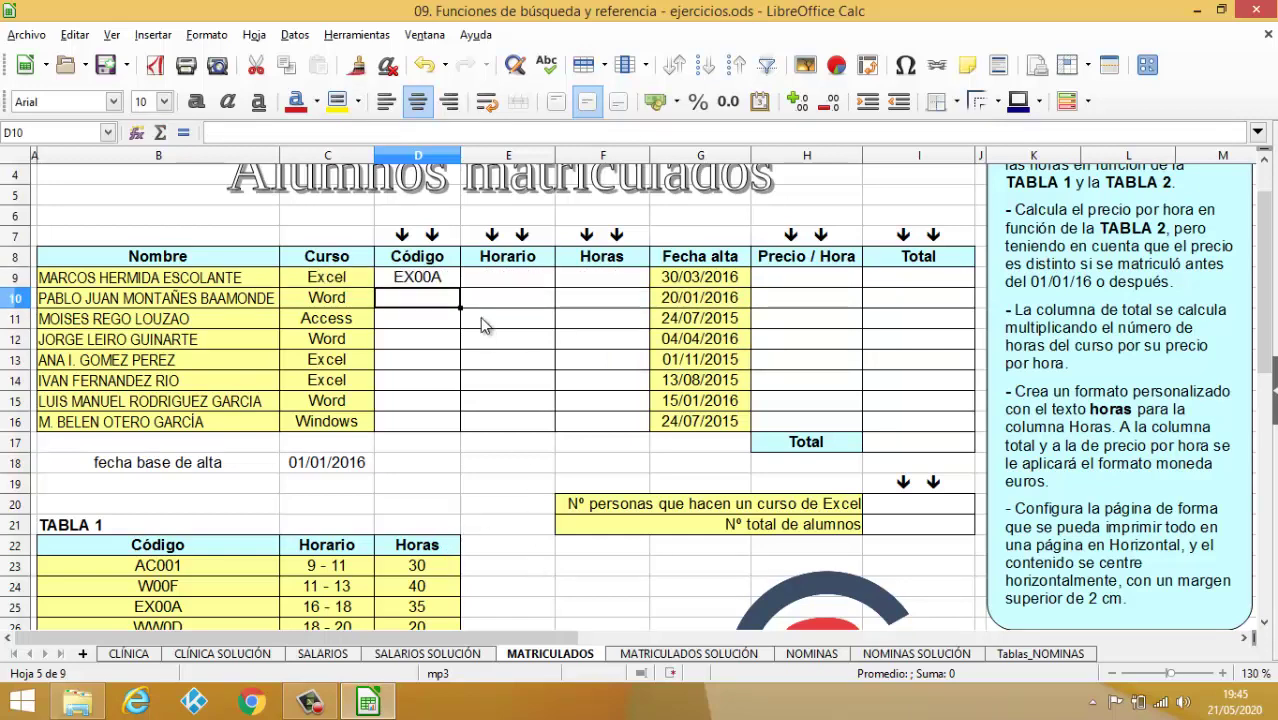
# Step: Fill the course code formula from D9 down the Código column to D16
pyautogui.click(423, 279)
pyautogui.doubleClick(461, 284)
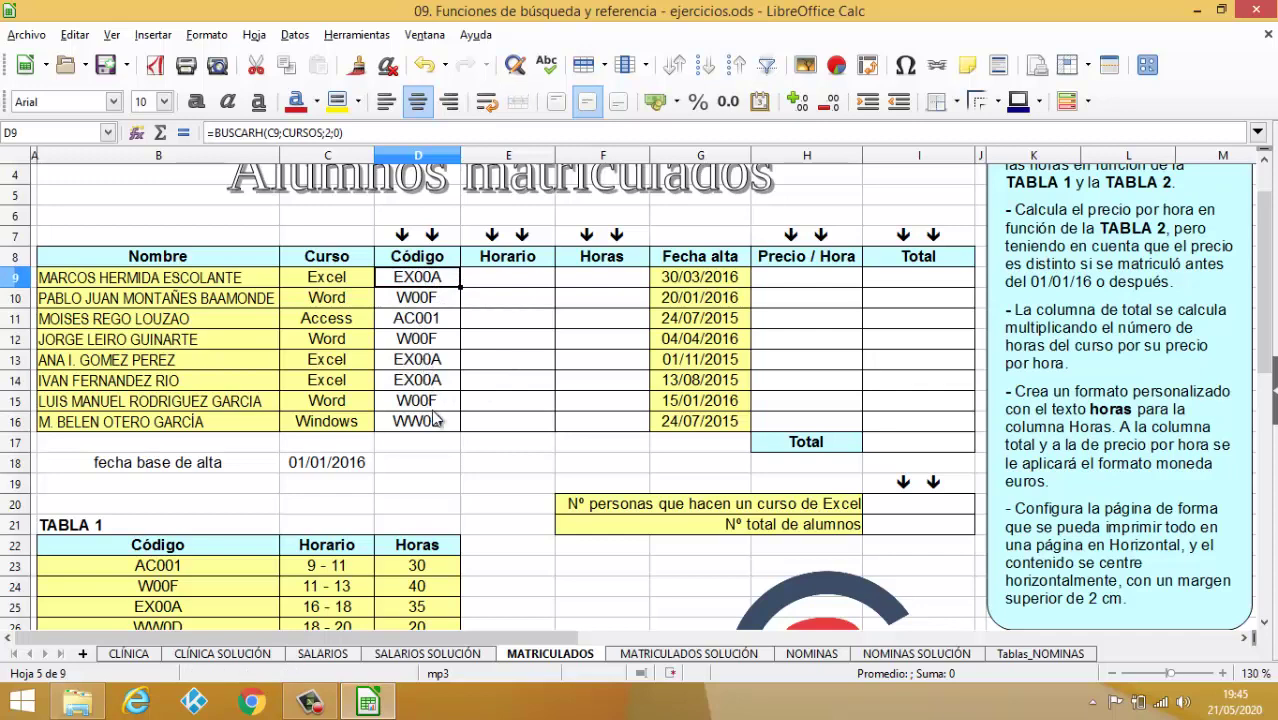
pyautogui.scroll(-2, 452, 440)
pyautogui.scroll(2, 452, 440)
# Step: Enter =BUSCARV(D9;CODIGOS;2;0) in cell E9 and fill it down the Horario column to E16
pyautogui.click(500, 278)
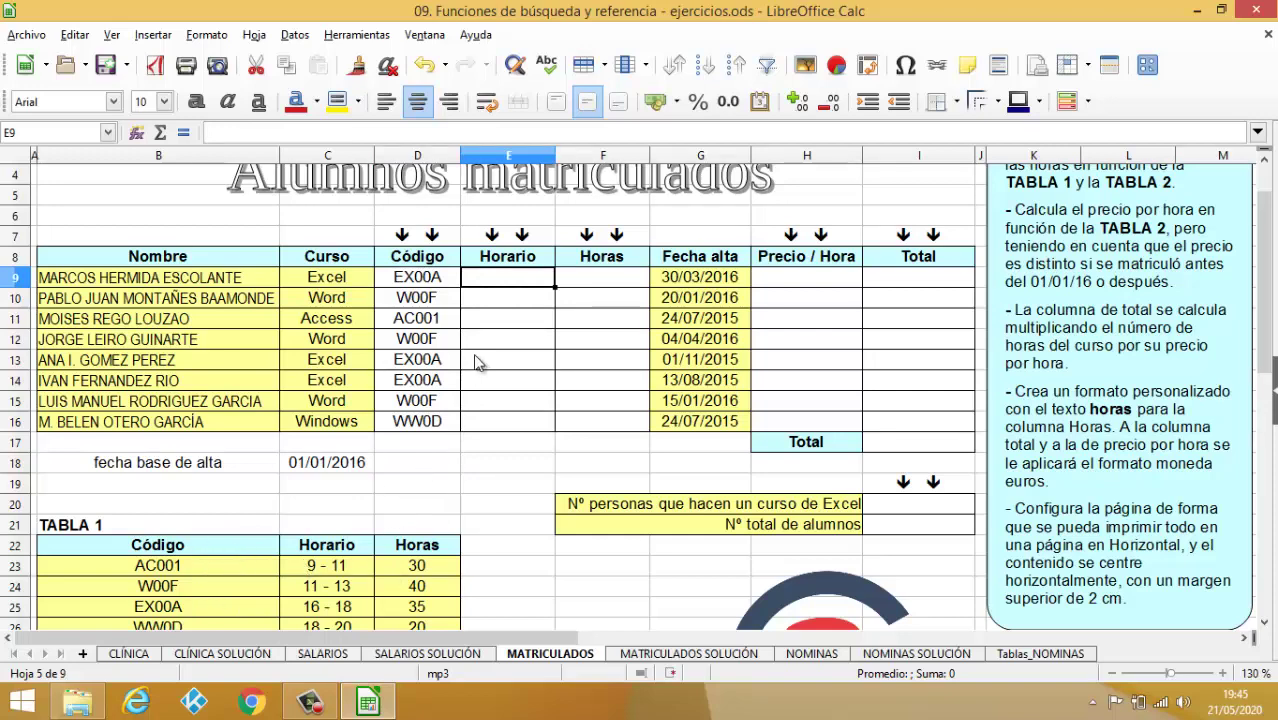
pyautogui.write('=B')
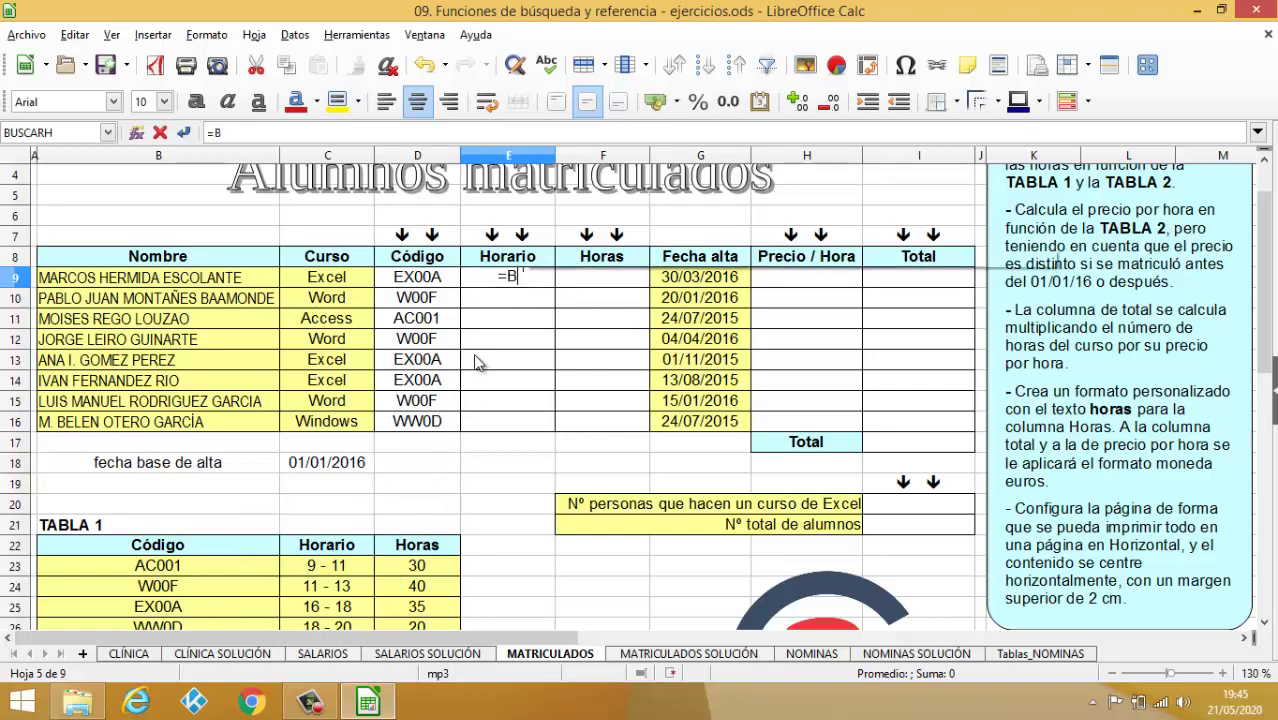
pyautogui.write('USCARV(')
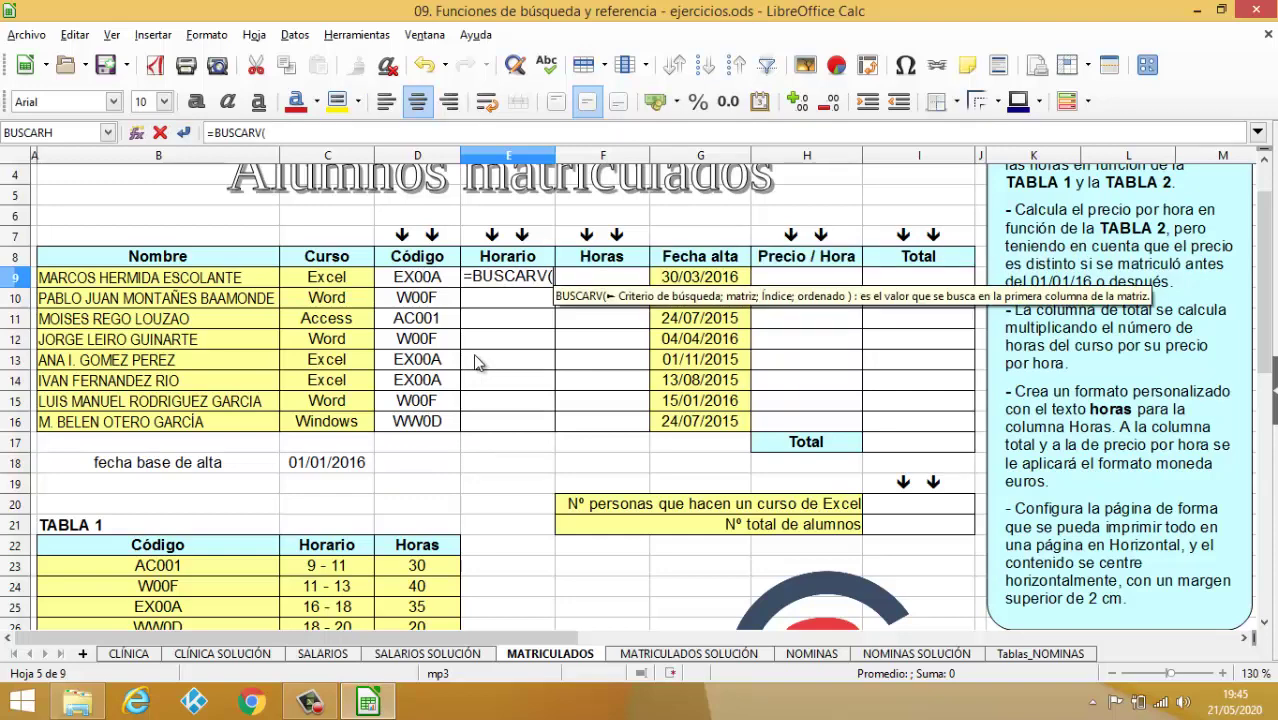
pyautogui.click(435, 283)
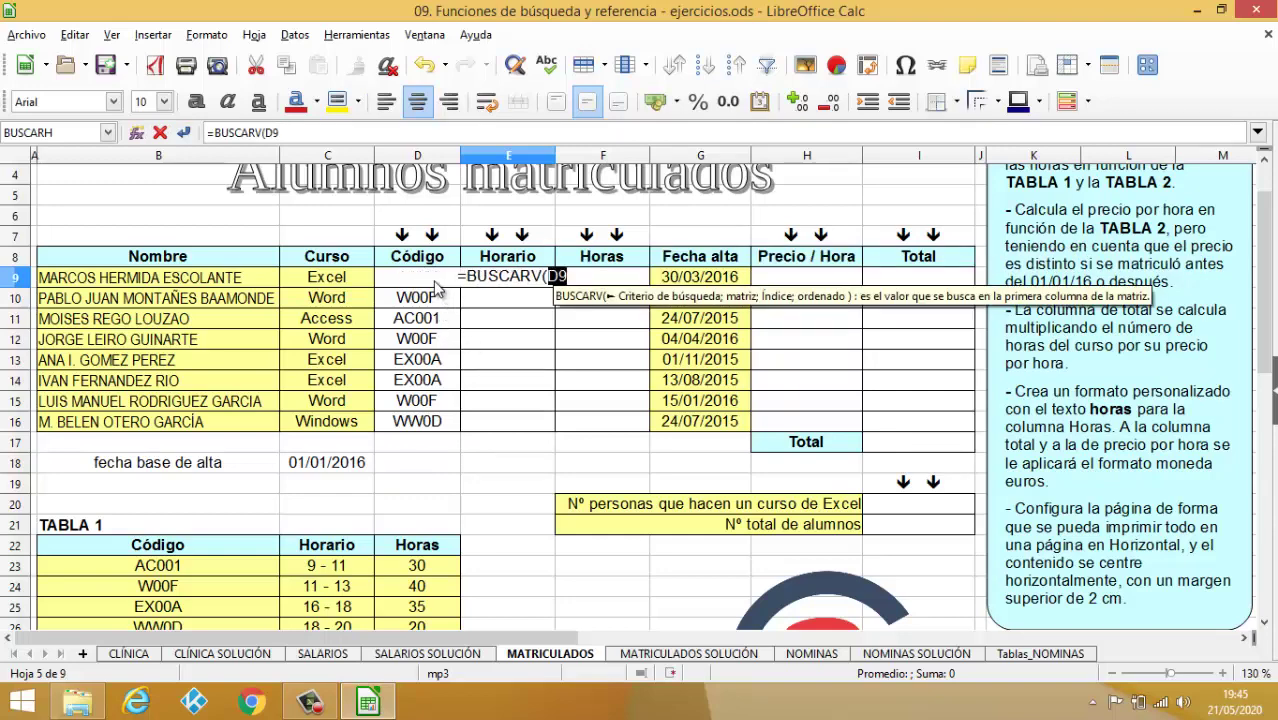
pyautogui.write(';')
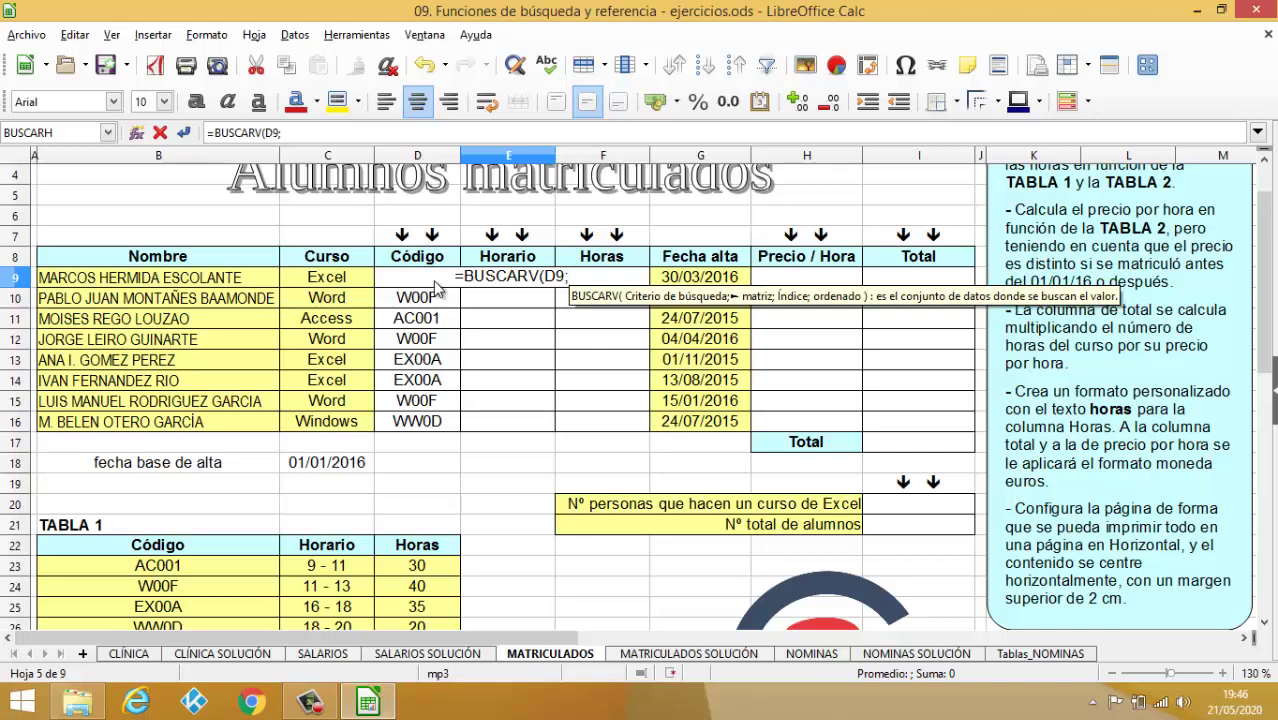
pyautogui.write('COD')
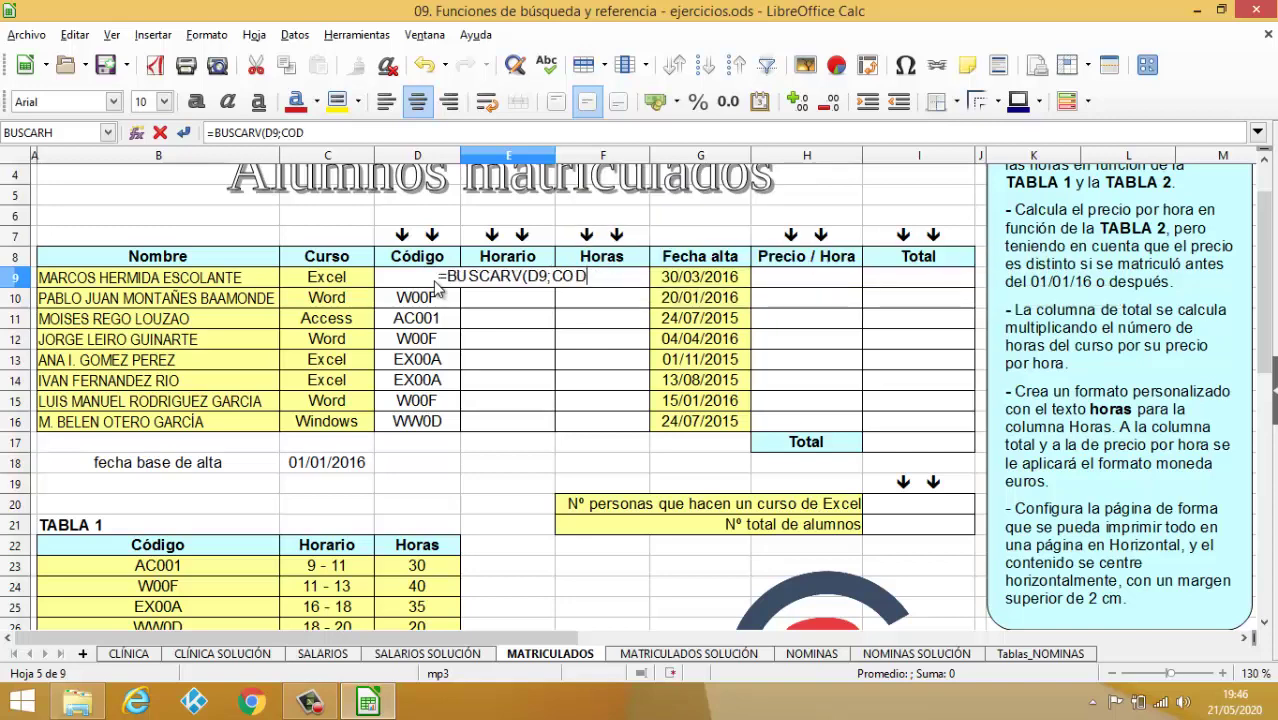
pyautogui.write('IGOS')
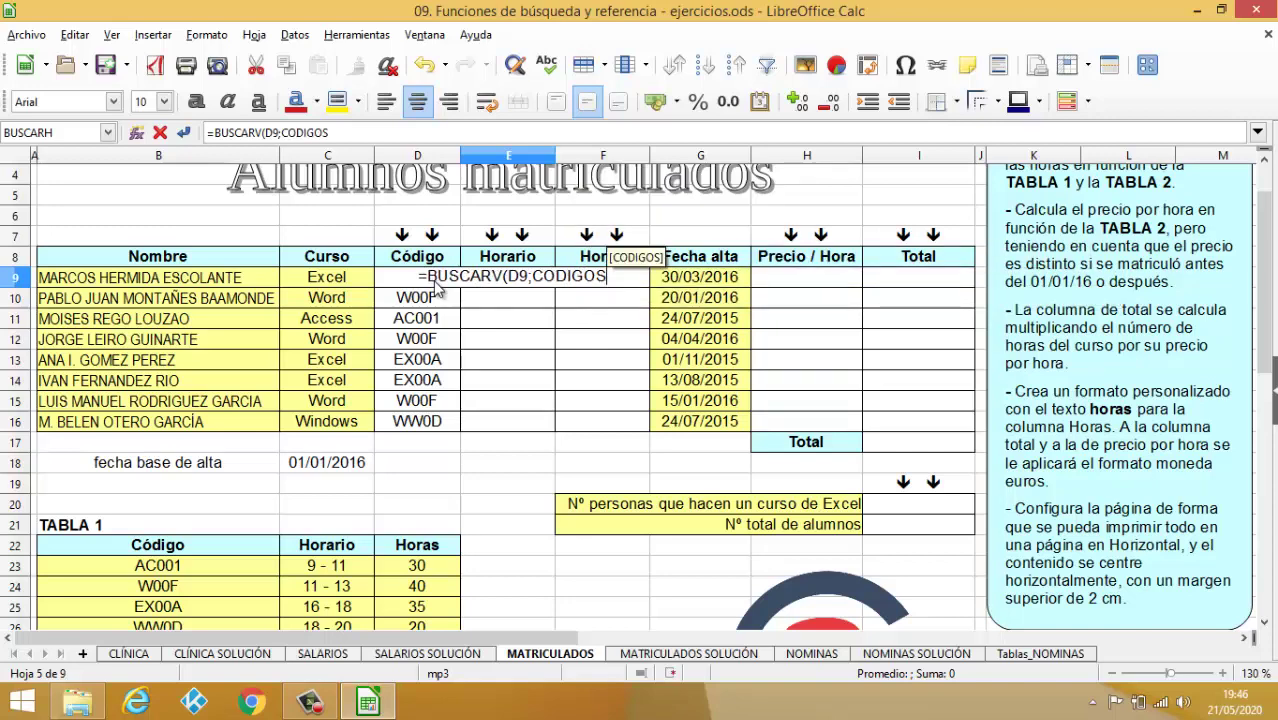
pyautogui.write(';')
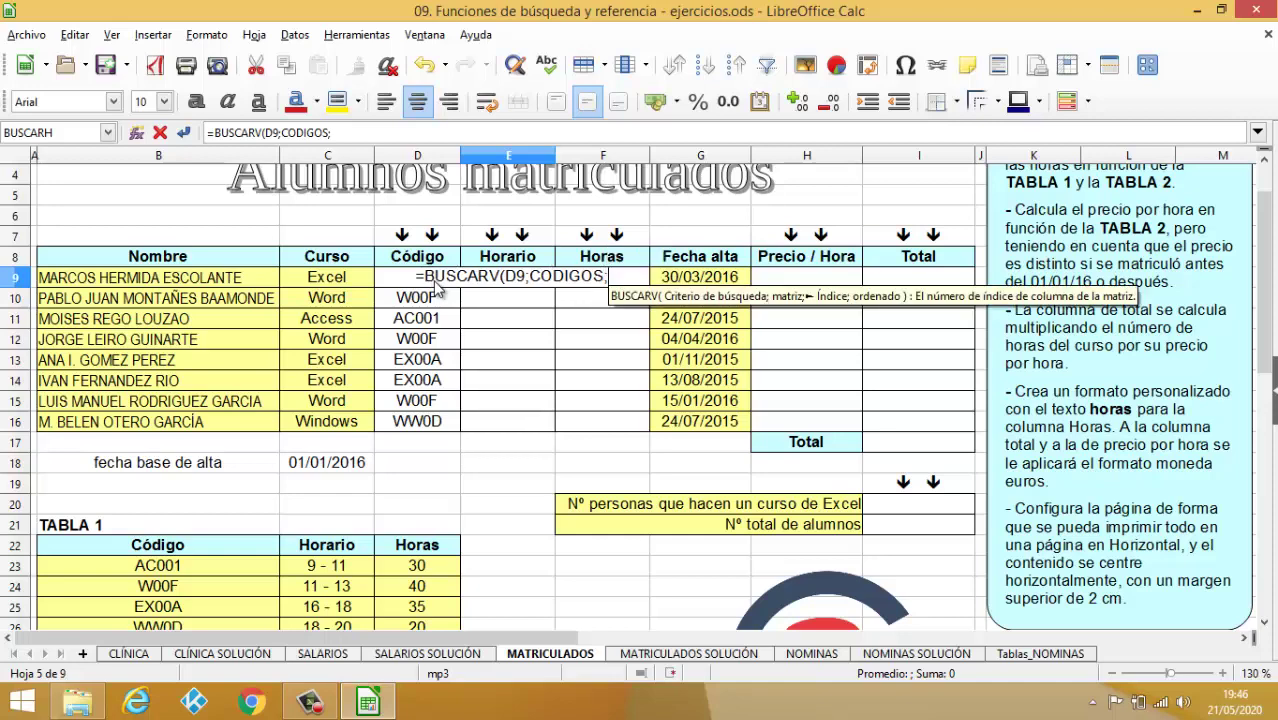
pyautogui.write('2')
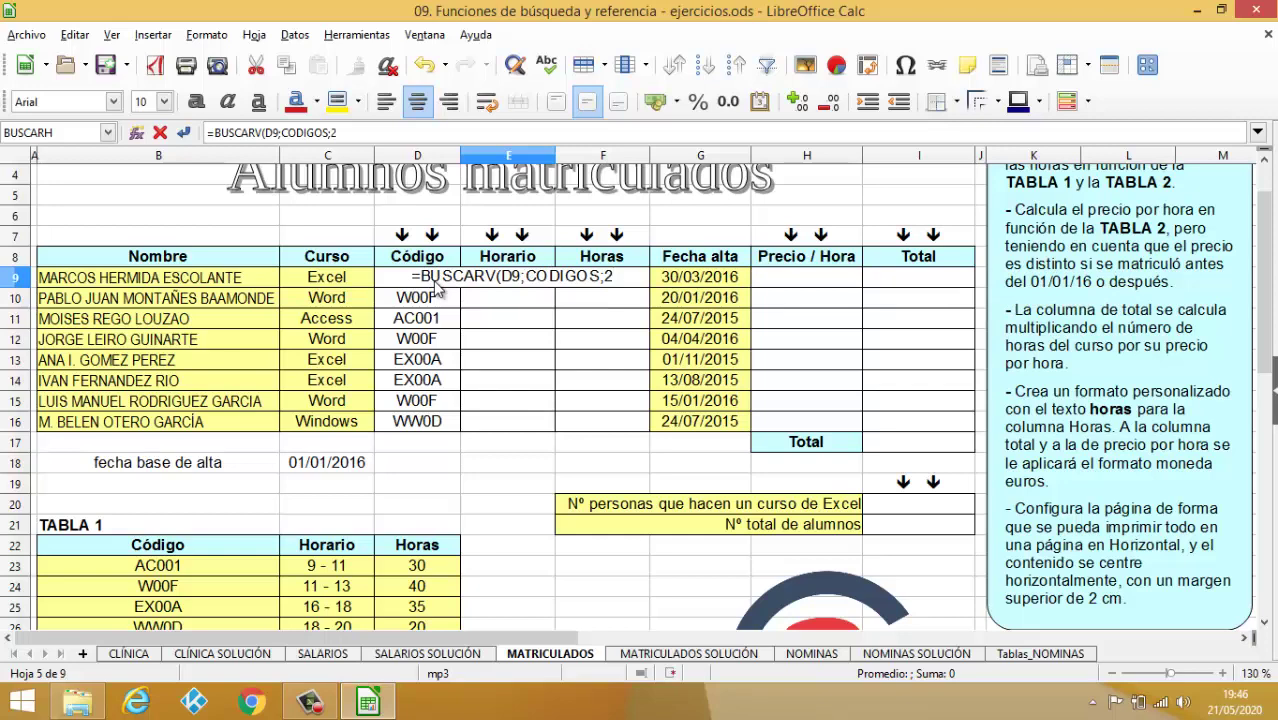
pyautogui.write(';0)')
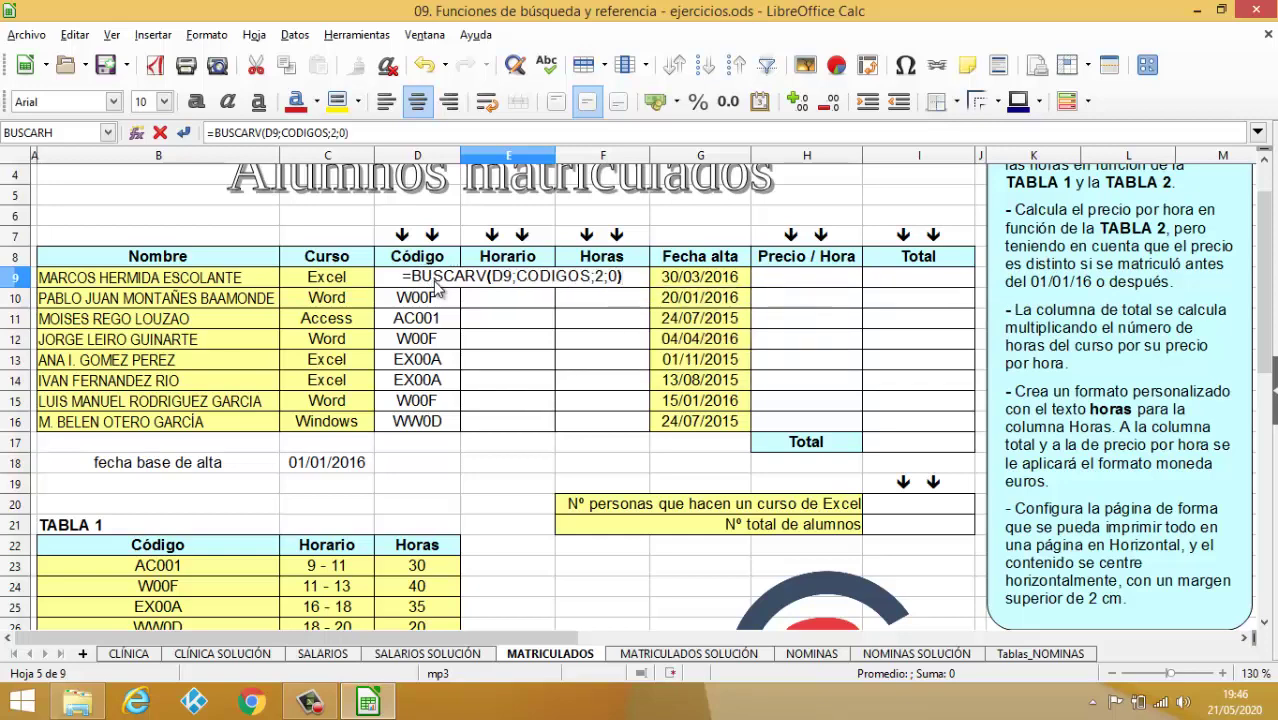
pyautogui.press('Return')
pyautogui.click(505, 276)
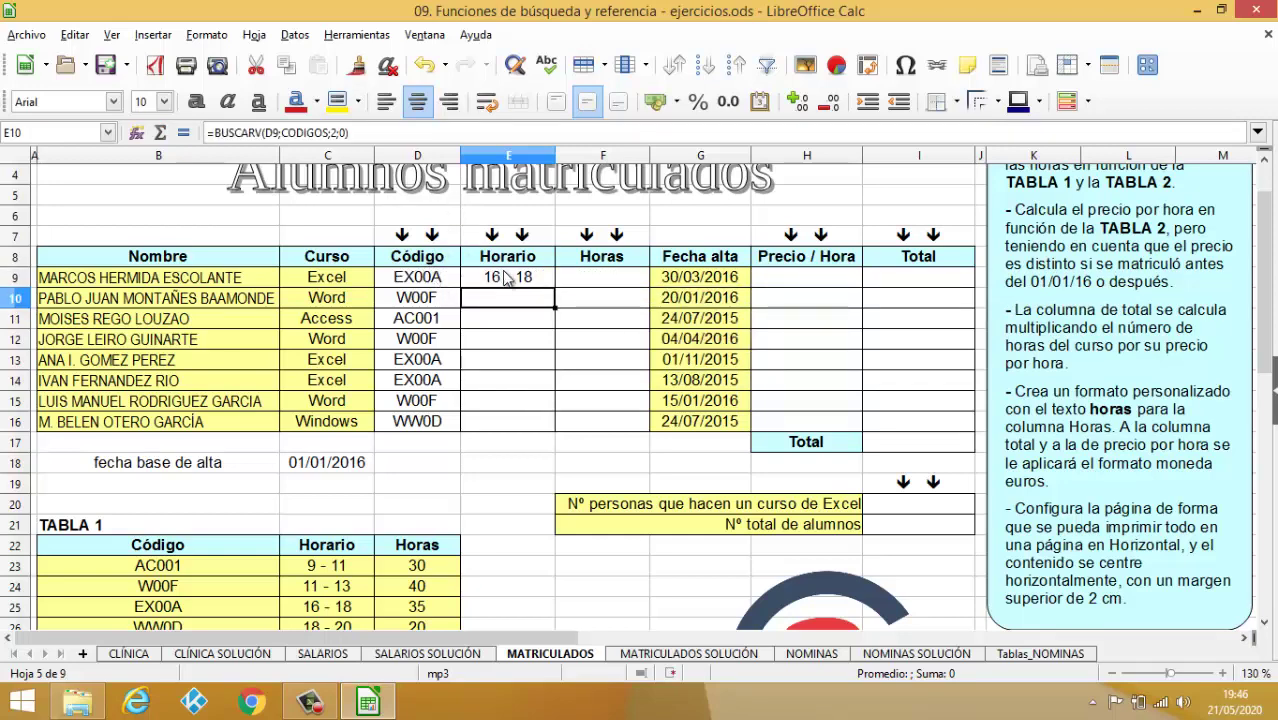
pyautogui.doubleClick(556, 286)
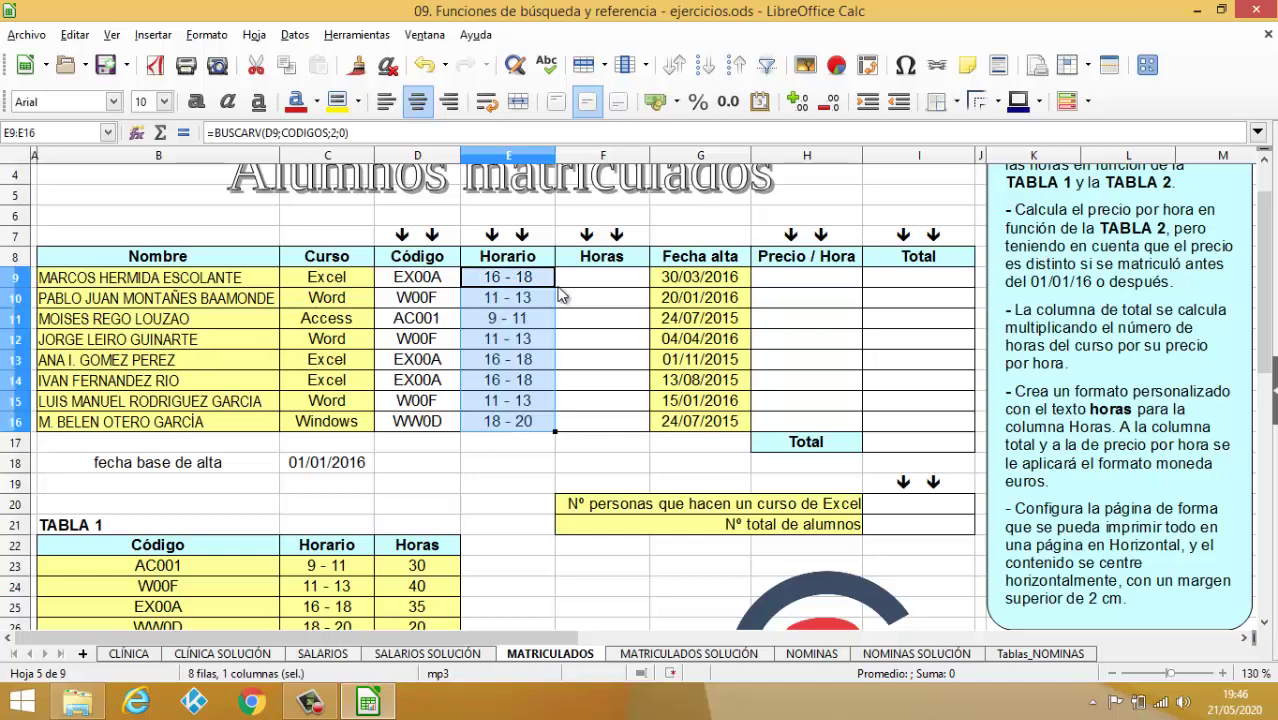
# Step: Enter =BUSCARV(D9;CODIGOS;3;0) in cell F9 and fill it down the Horas column to F16
pyautogui.click(610, 285)
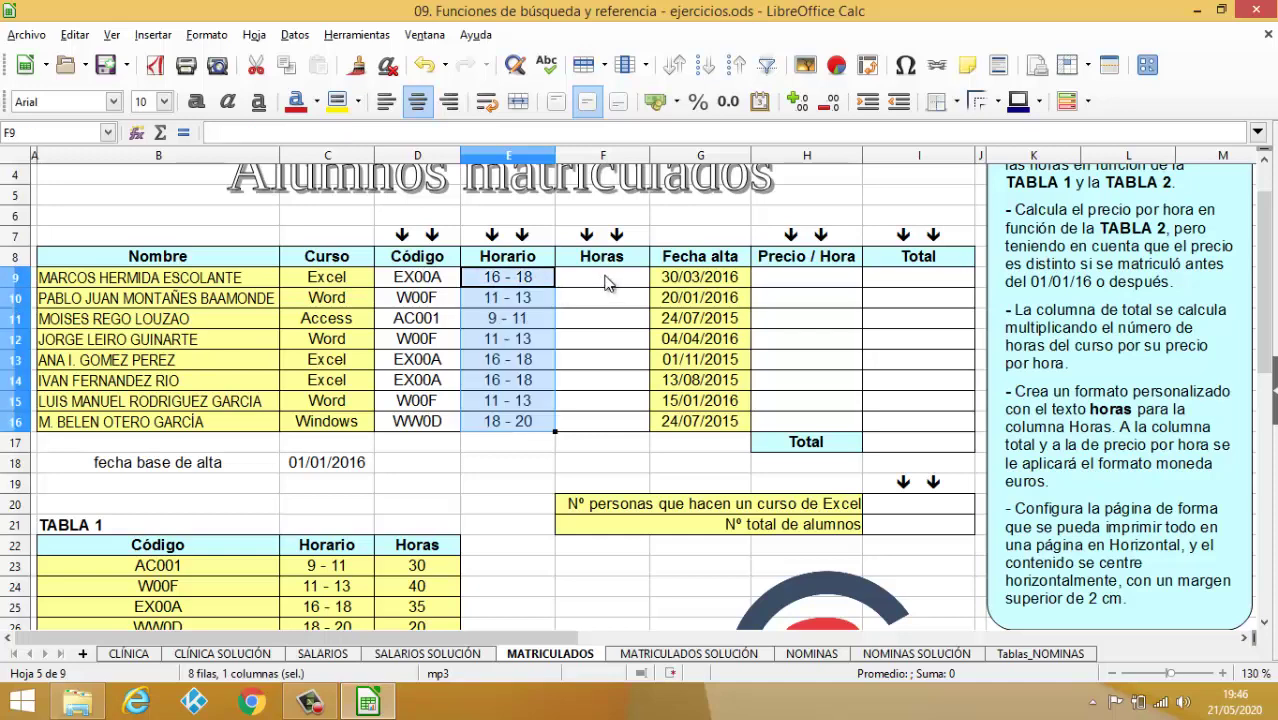
pyautogui.write('=')
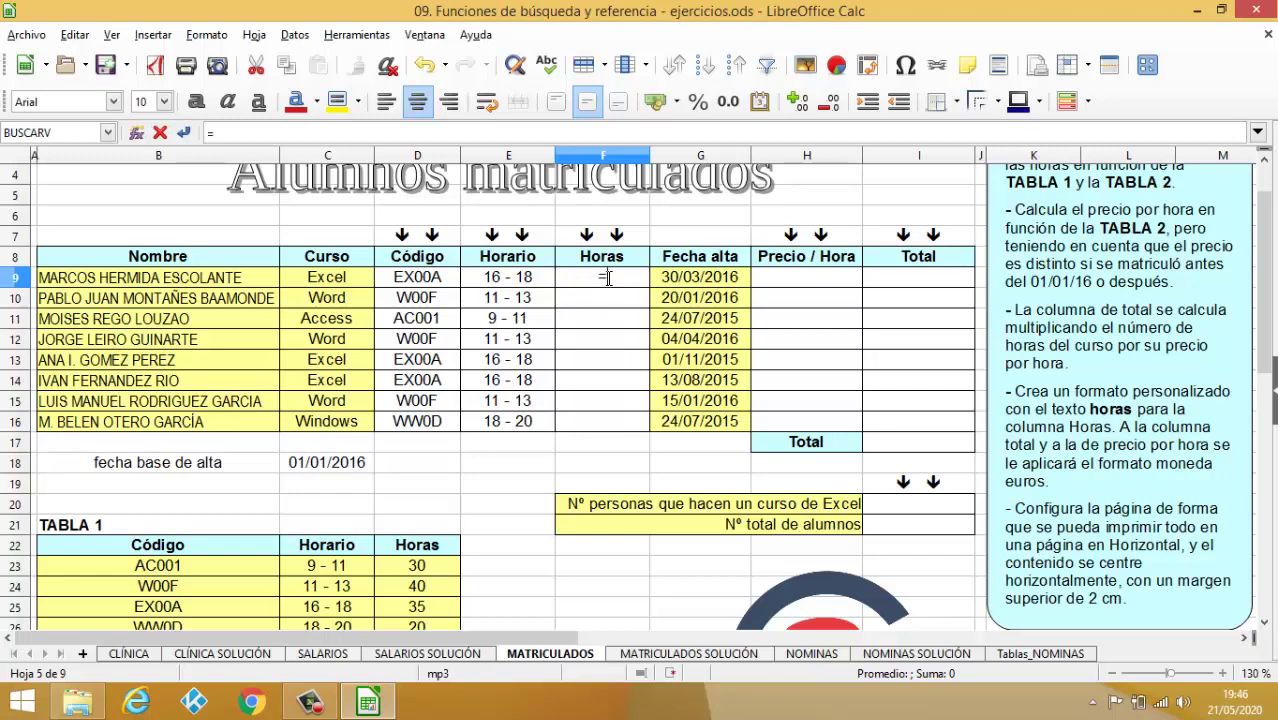
pyautogui.write('BUSCARV(')
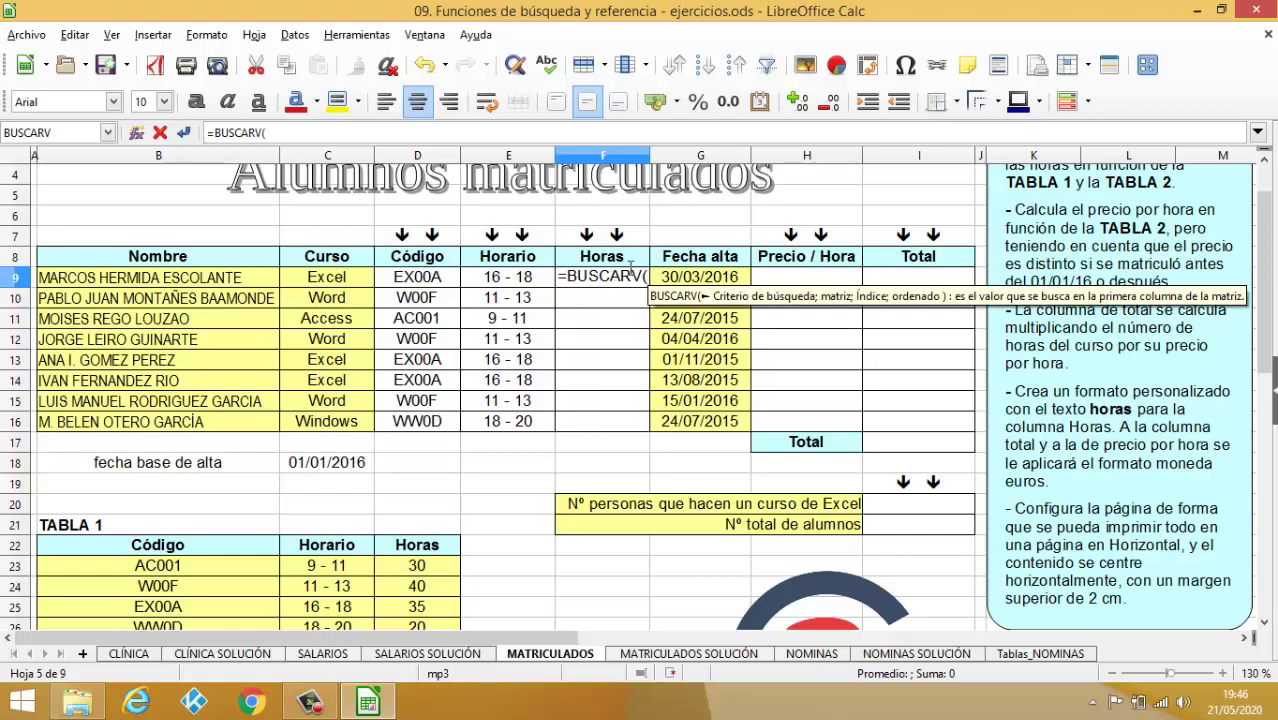
pyautogui.click(437, 280)
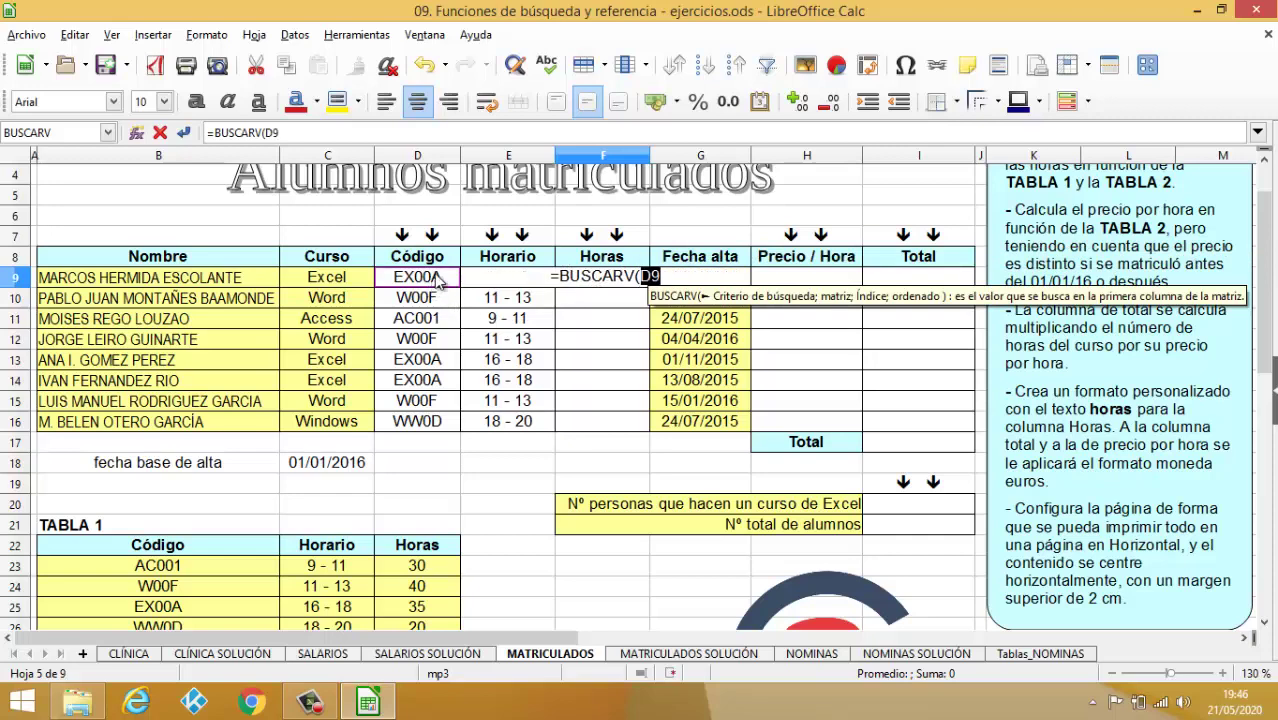
pyautogui.write(';CODIGOS')
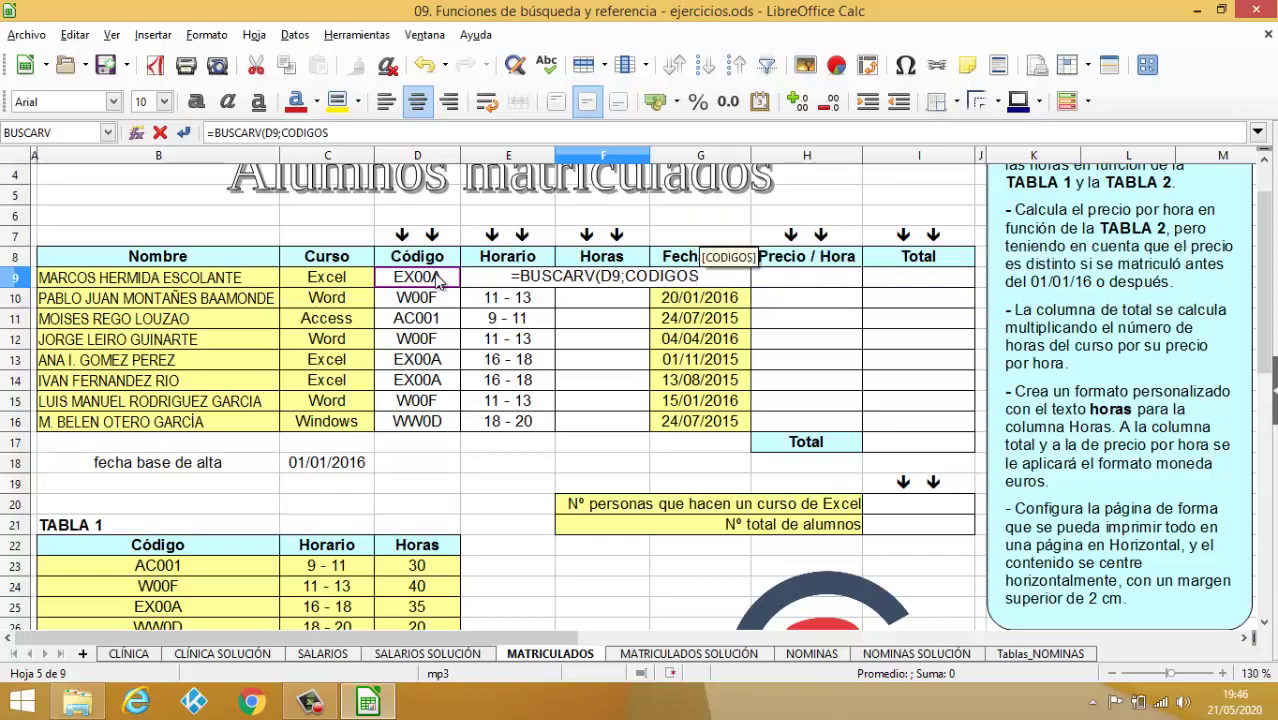
pyautogui.write(';')
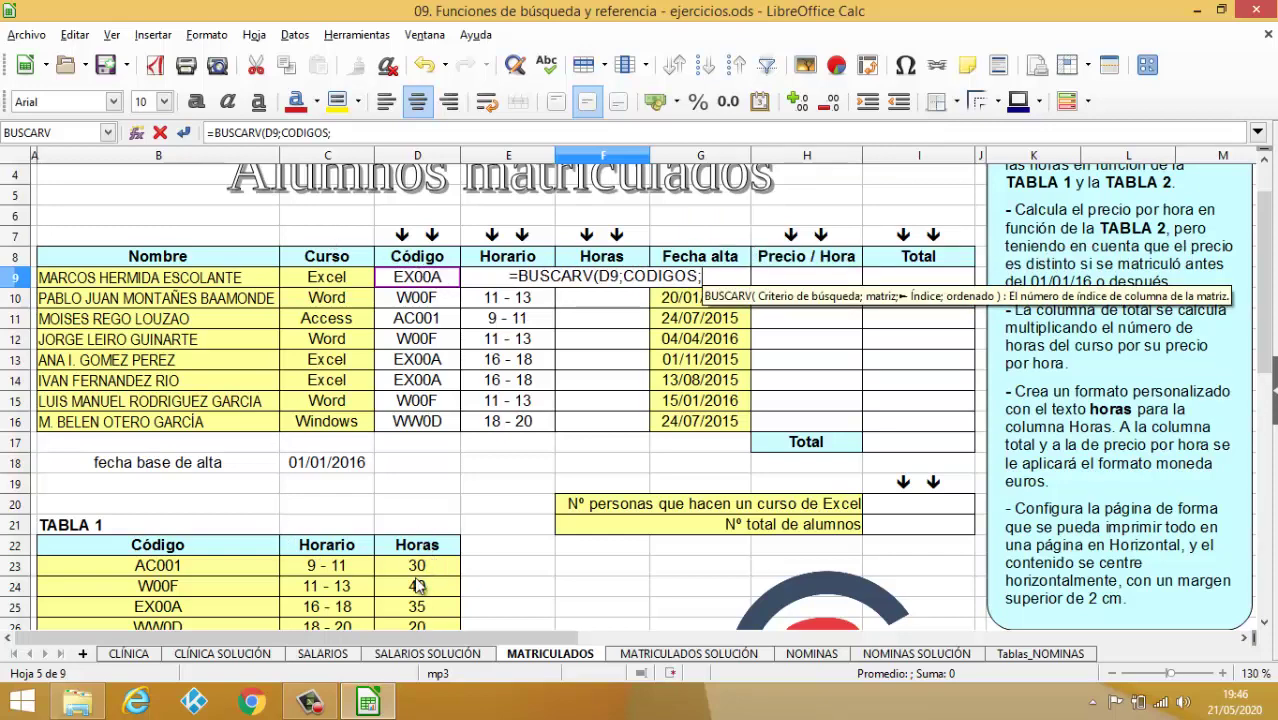
pyautogui.write('3')
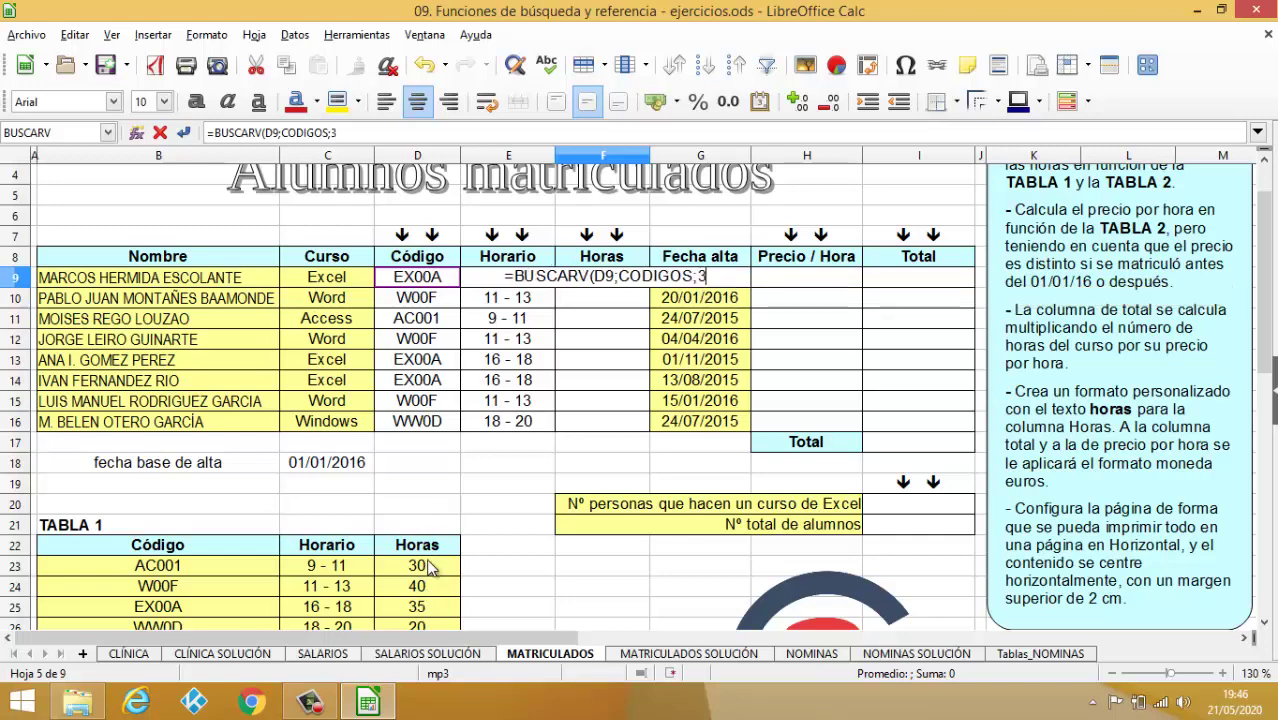
pyautogui.write(';0)')
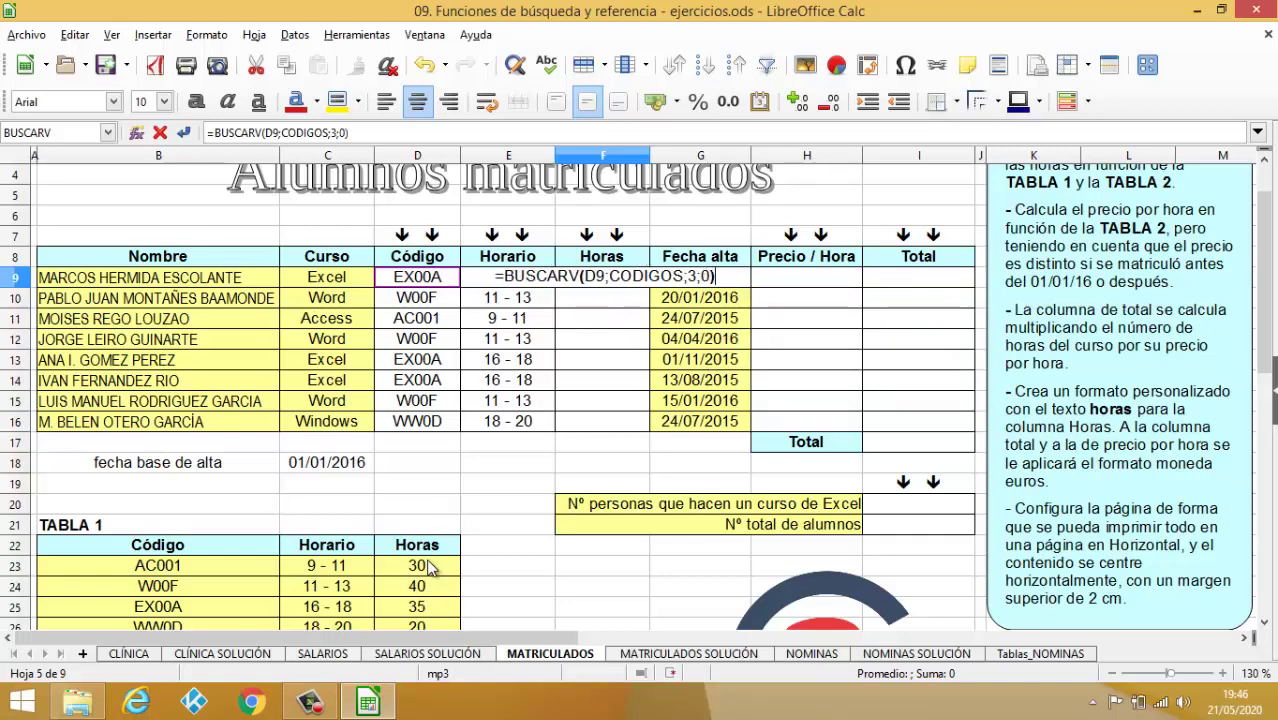
pyautogui.press('Return')
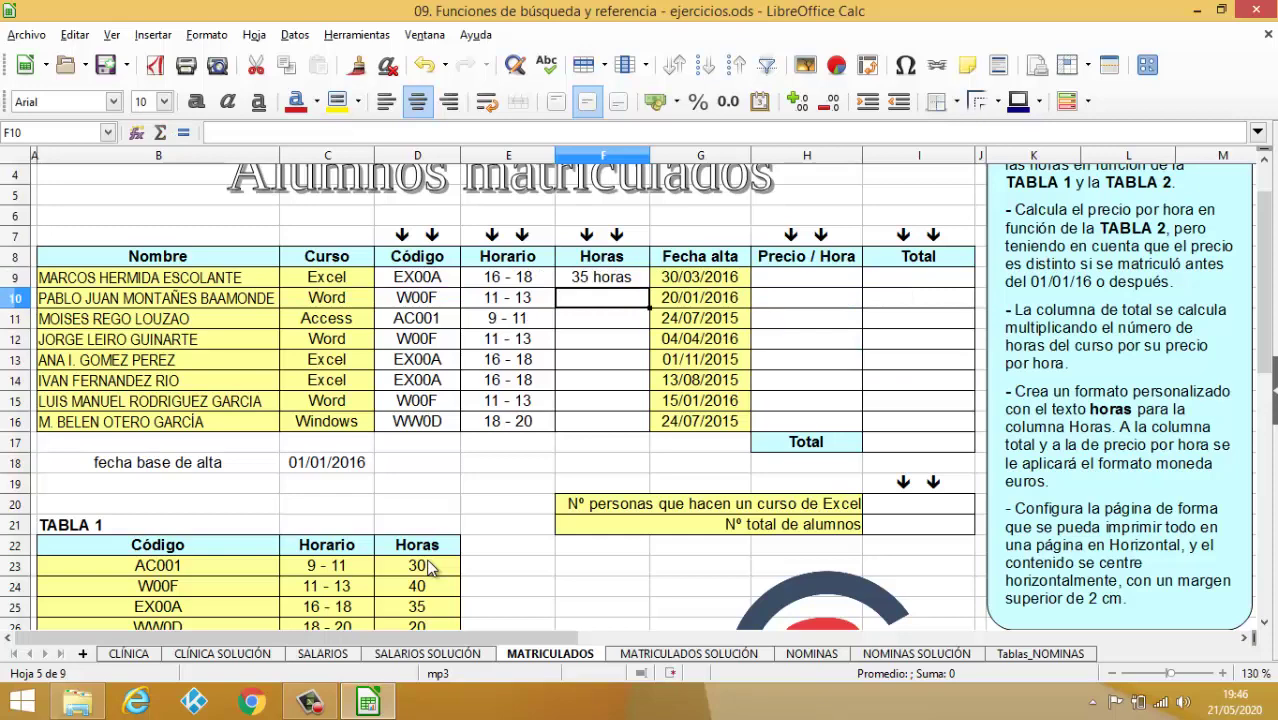
pyautogui.click(621, 290)
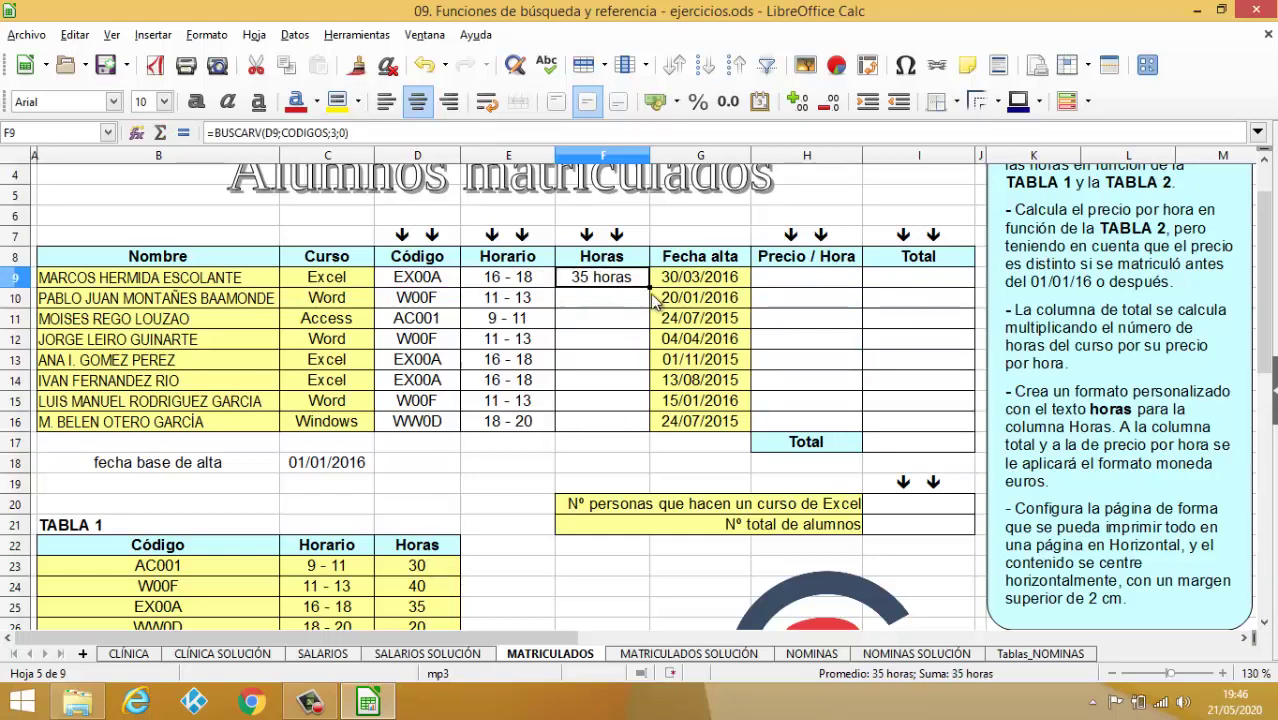
pyautogui.doubleClick(649, 287)
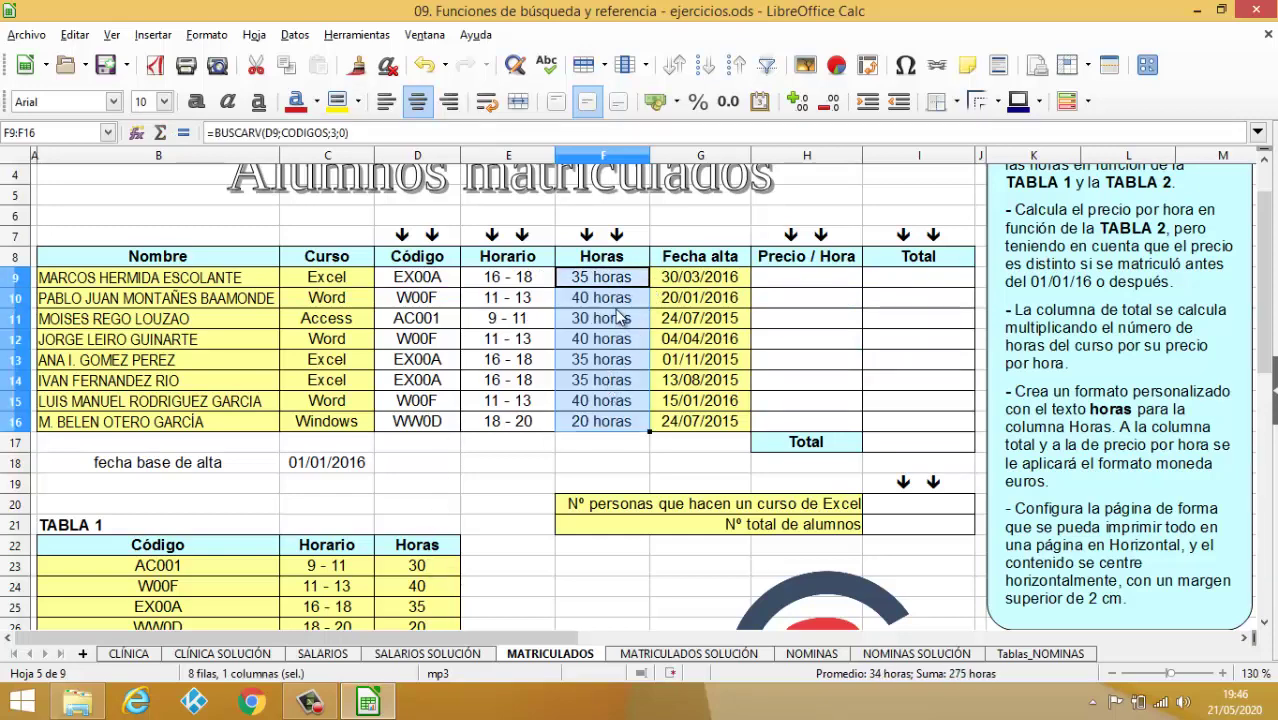
# Step: Save the document and apply the custom number format 0" horas" to the Horas cells F9:F16
pyautogui.moveTo(606, 280); pyautogui.dragTo(603, 421)
pyautogui.hotkey('ctrl', 's')
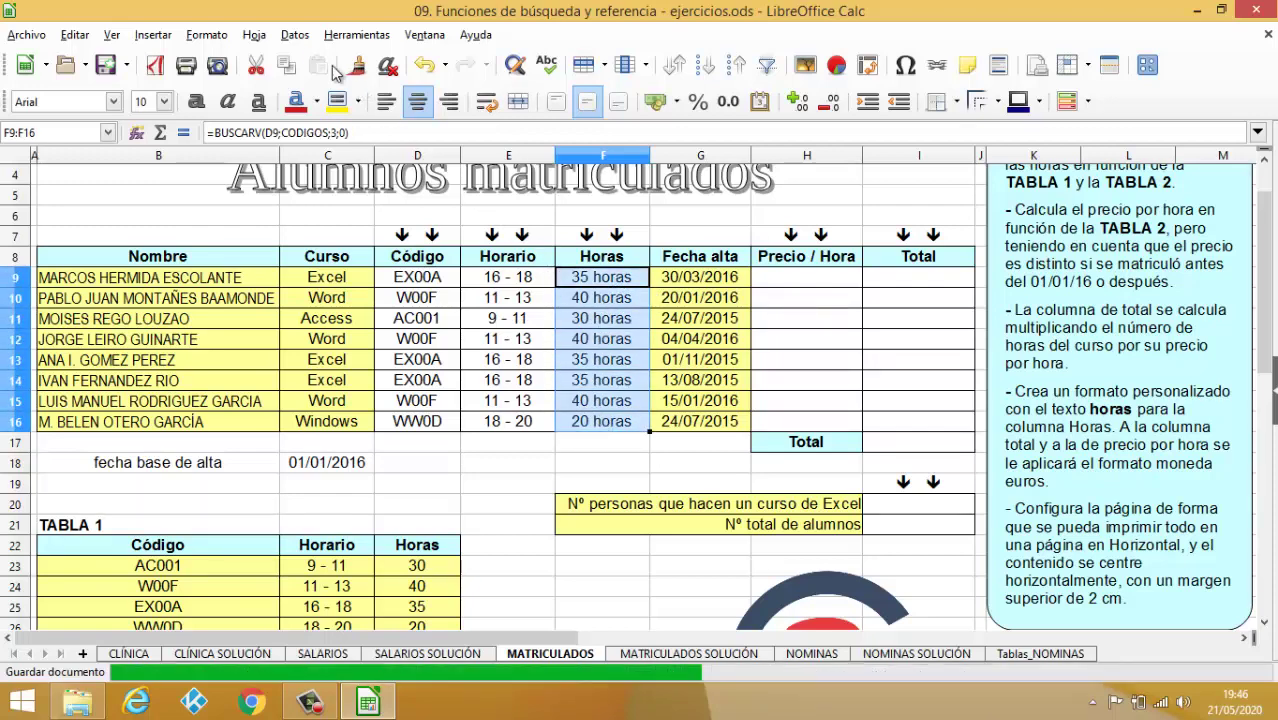
pyautogui.click(295, 37)
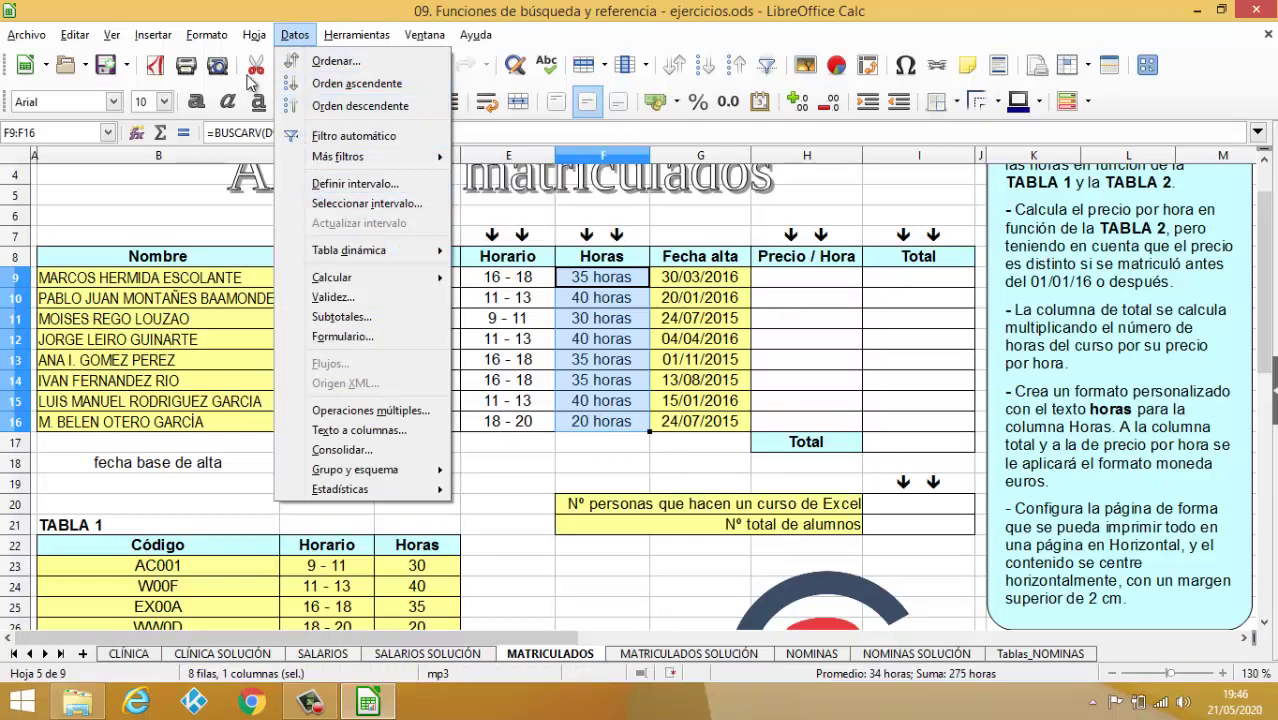
pyautogui.click(206, 34)
pyautogui.press('Escape')
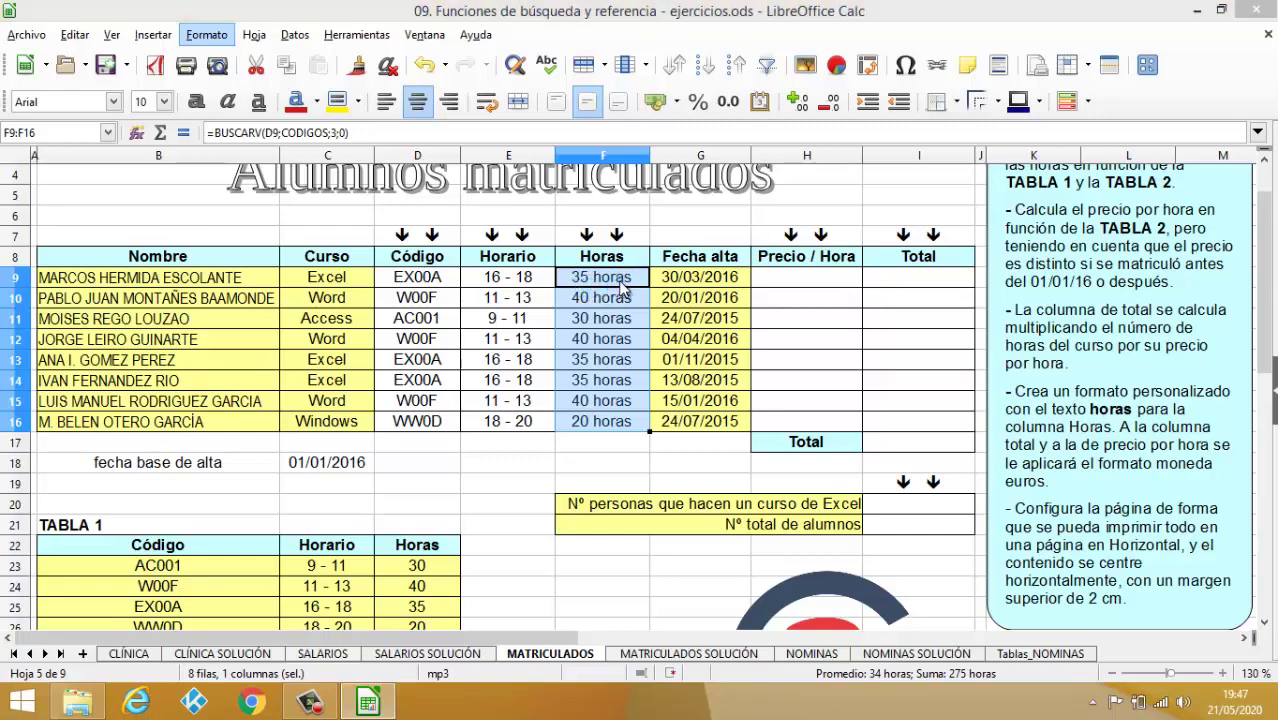
pyautogui.moveTo(651, 114); pyautogui.dragTo(775, 104)
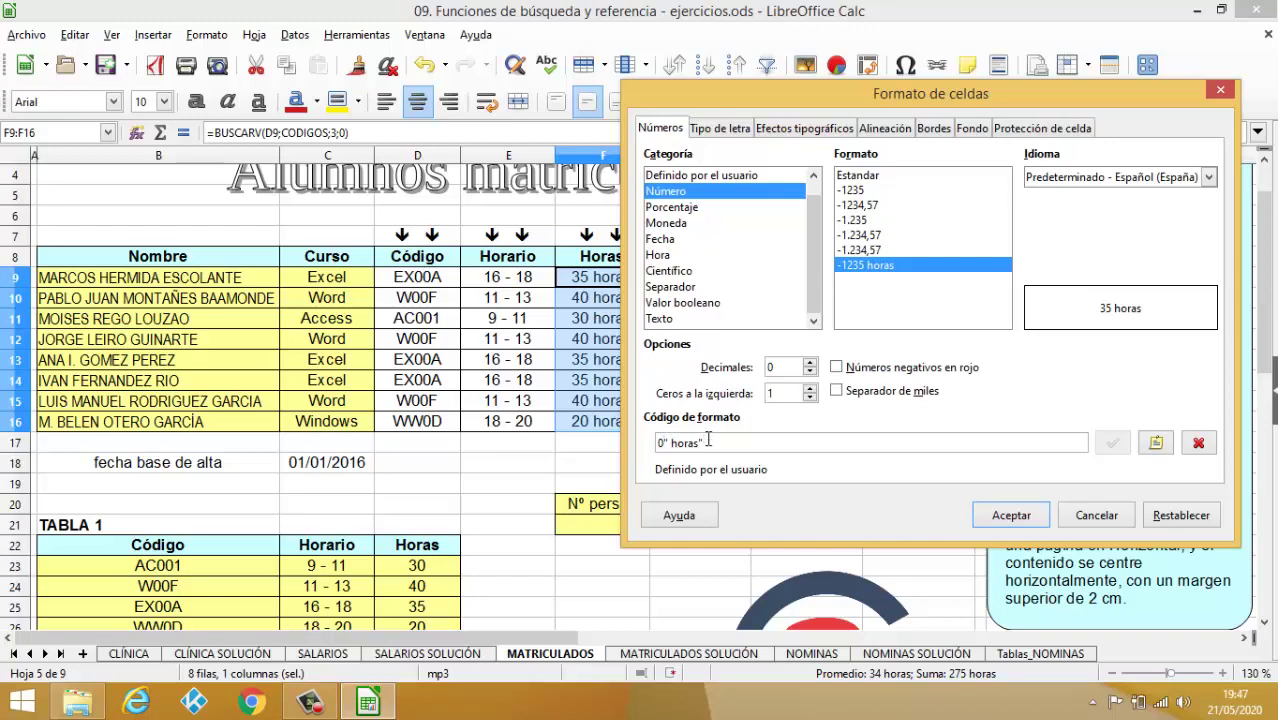
pyautogui.click(1006, 517)
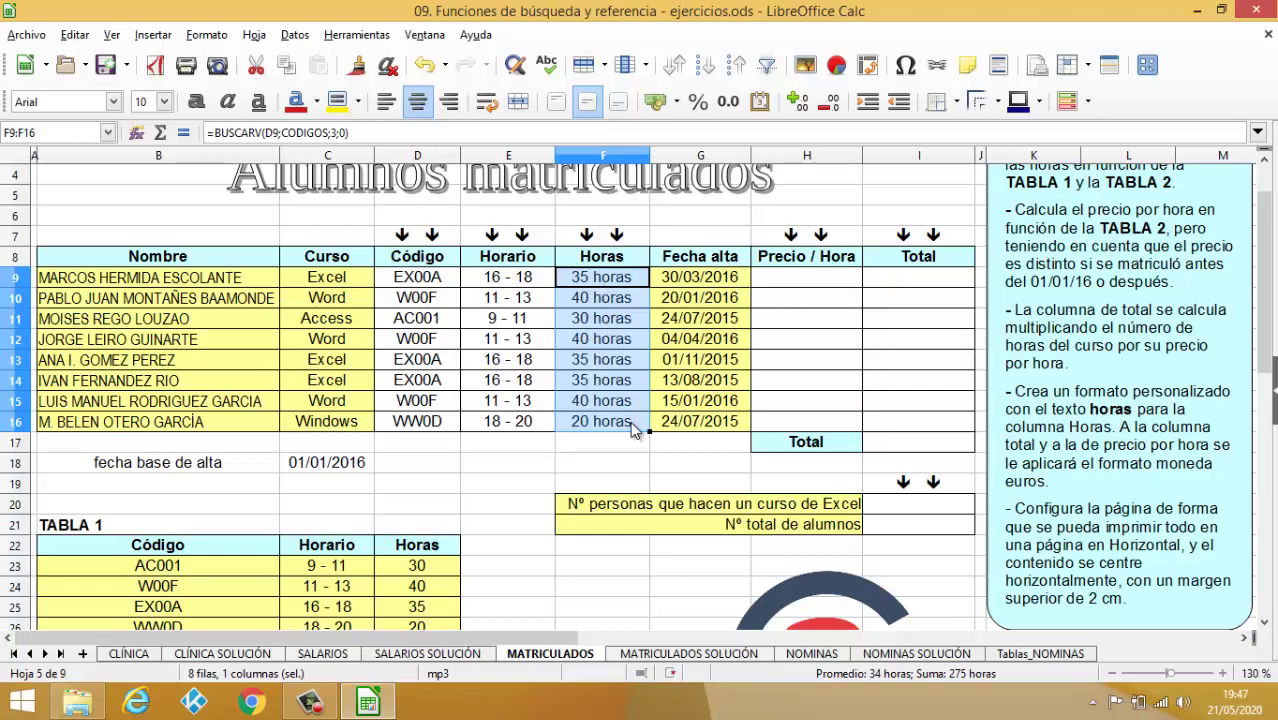
pyautogui.click(613, 446)
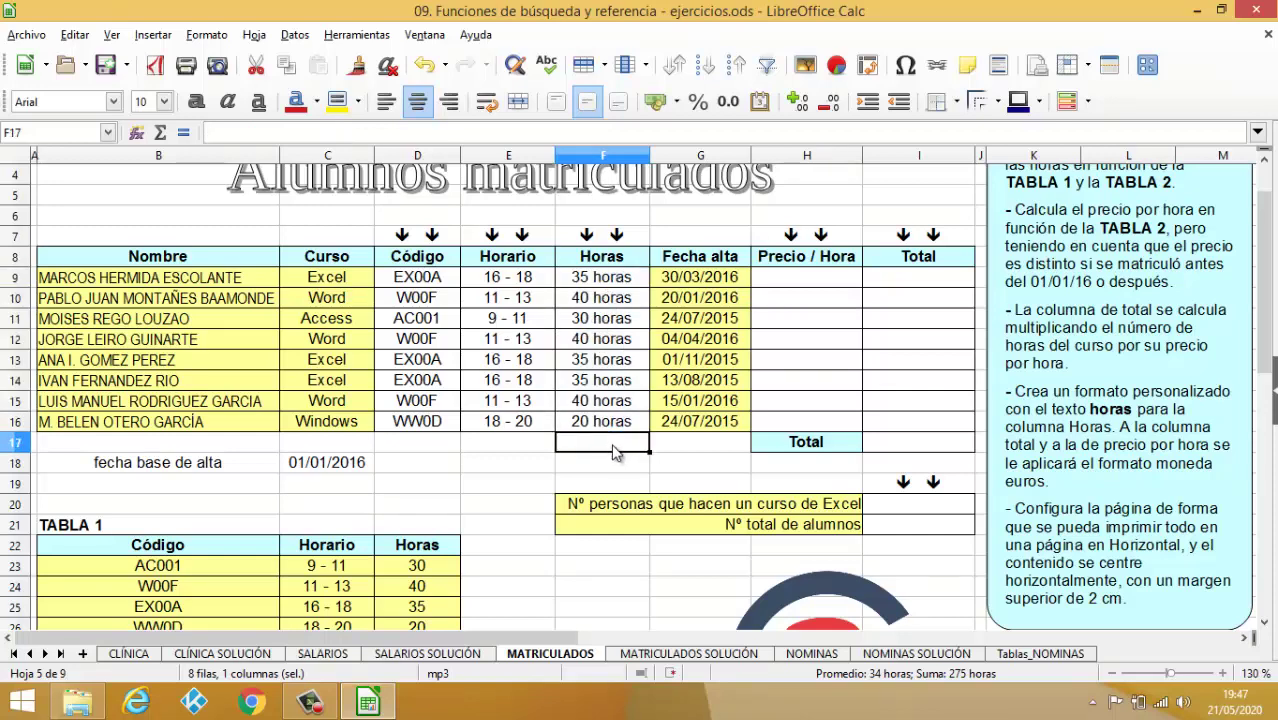
# Step: Examine the hourly prices before and from 01/01/16 in TABLA 2 against the students' Fecha alta dates
pyautogui.click(781, 287)
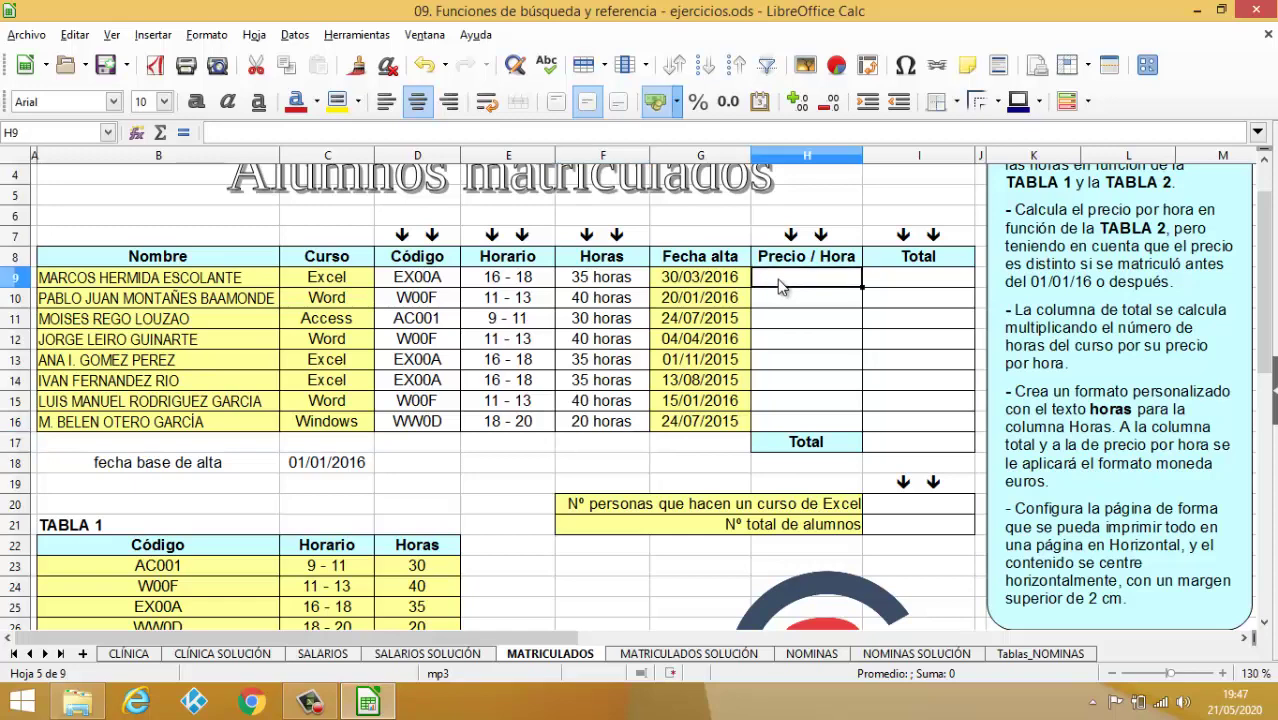
pyautogui.scroll(-3, 560, 368)
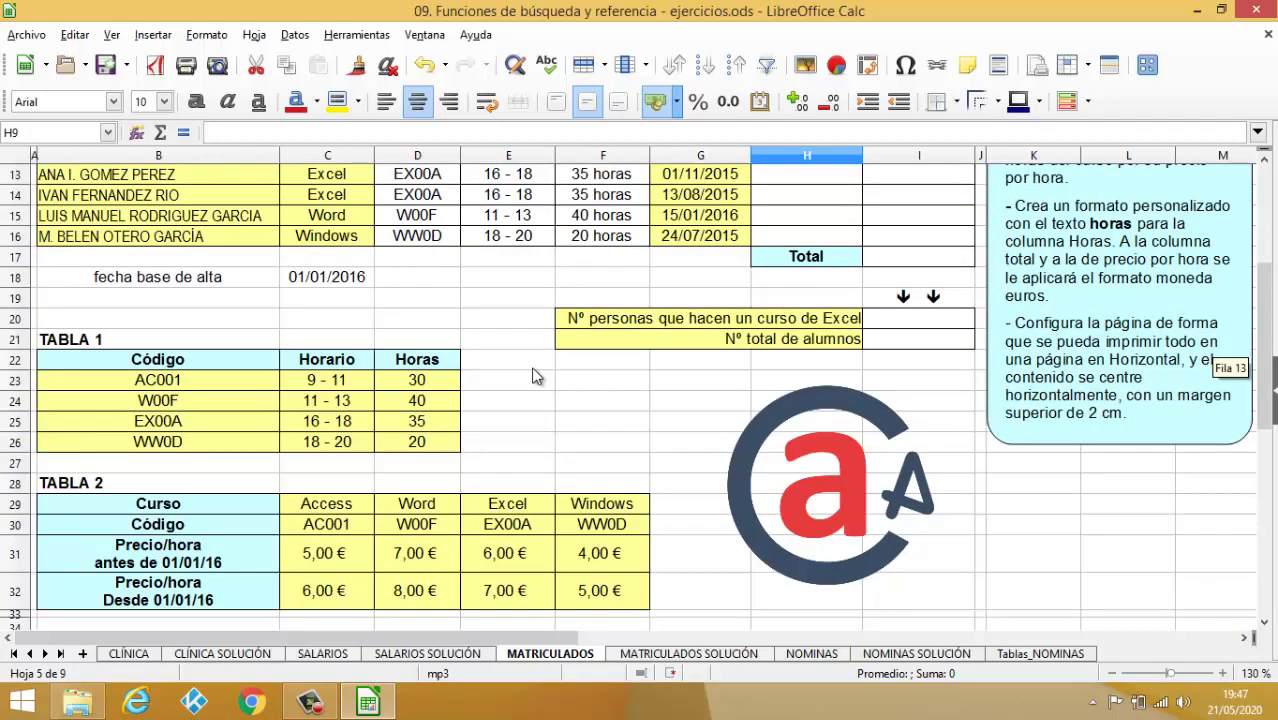
pyautogui.scroll(-1, 525, 378)
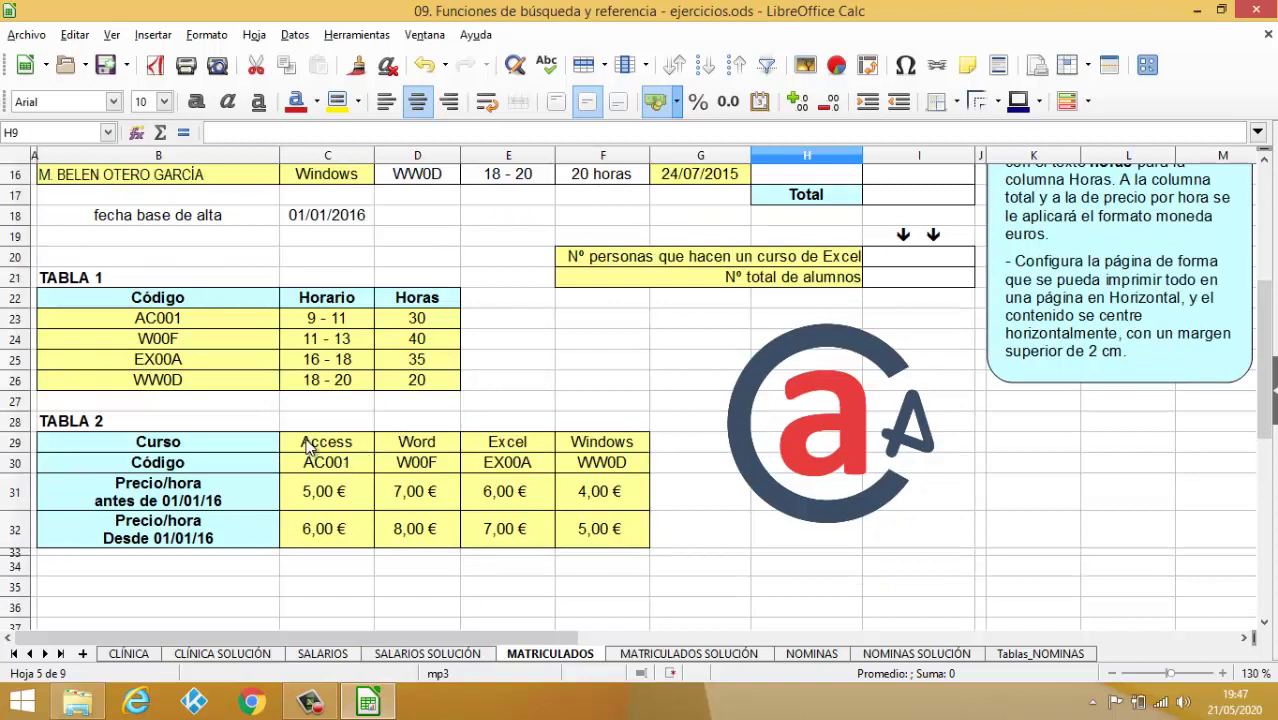
pyautogui.moveTo(306, 446); pyautogui.dragTo(583, 537)
pyautogui.click(393, 607)
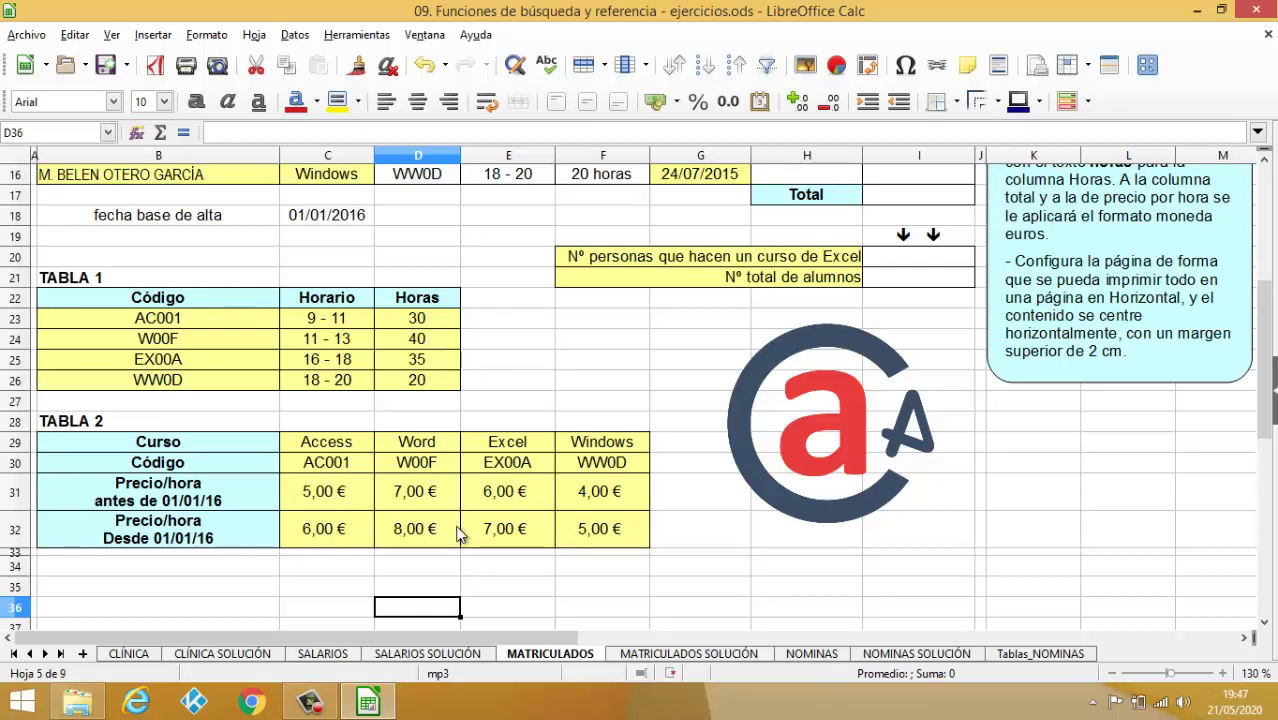
pyautogui.scroll(4, 500, 533)
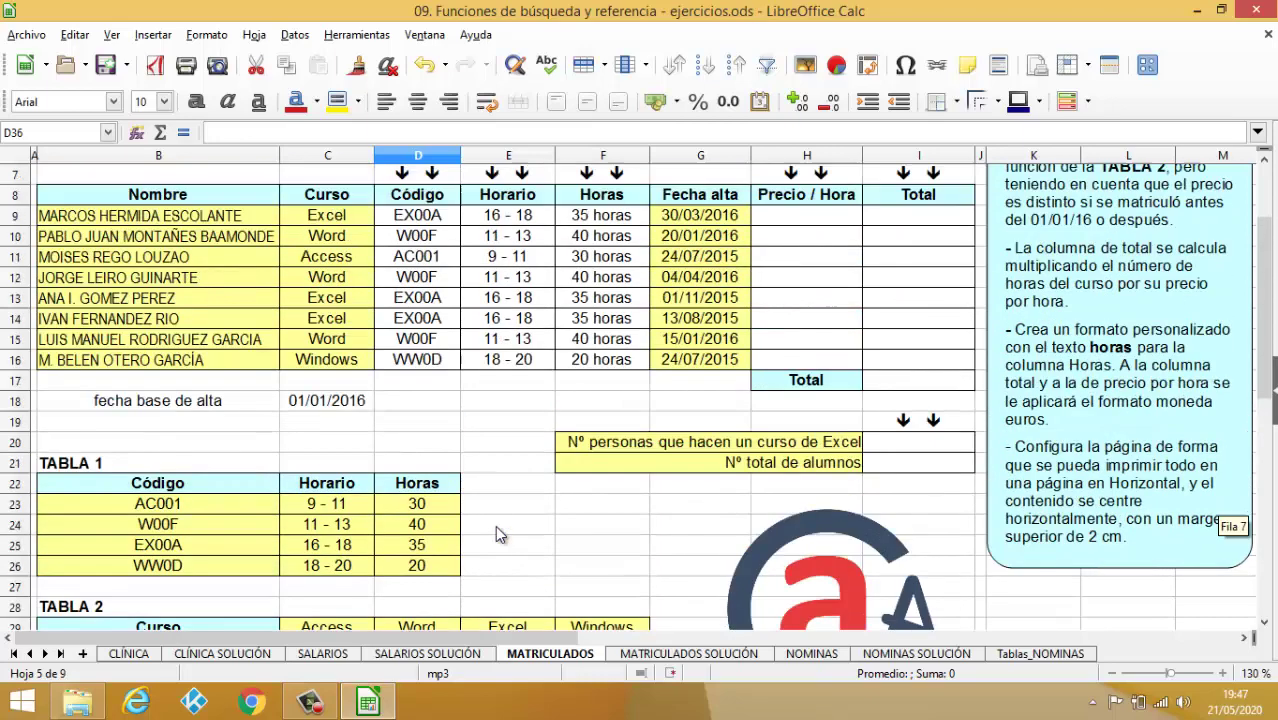
pyautogui.scroll(-1, 500, 533)
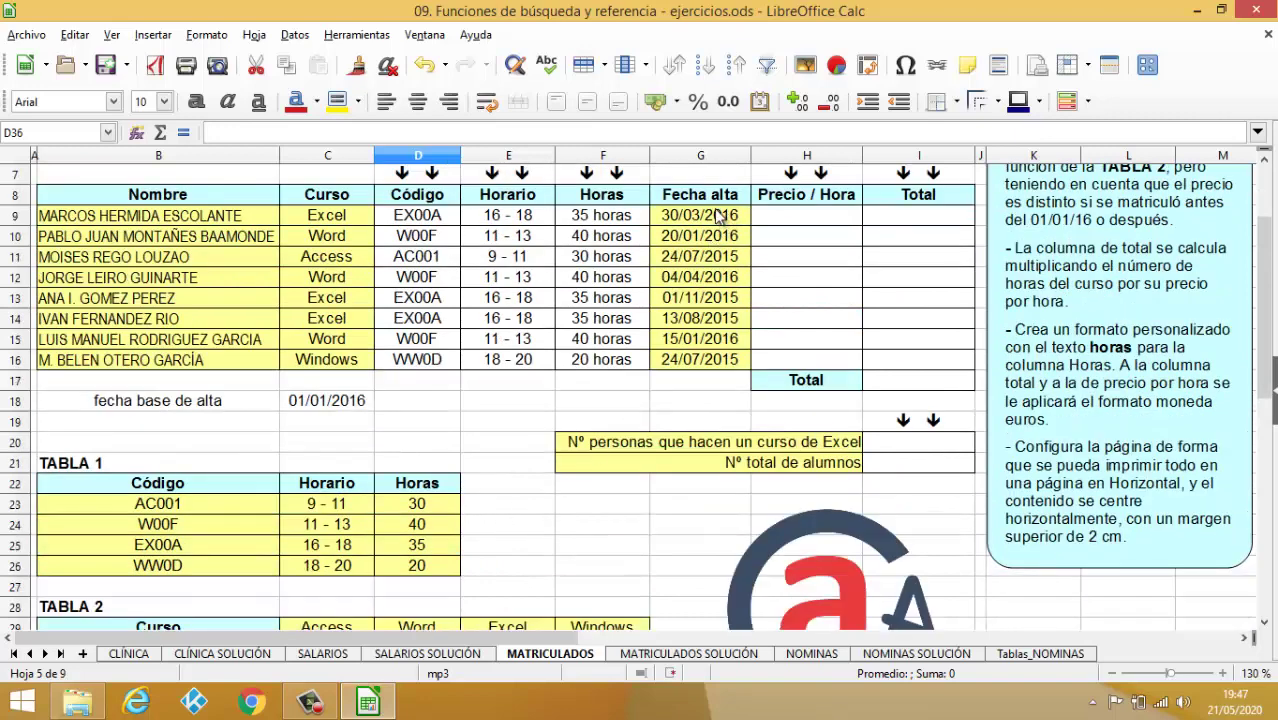
pyautogui.scroll(-3, 710, 352)
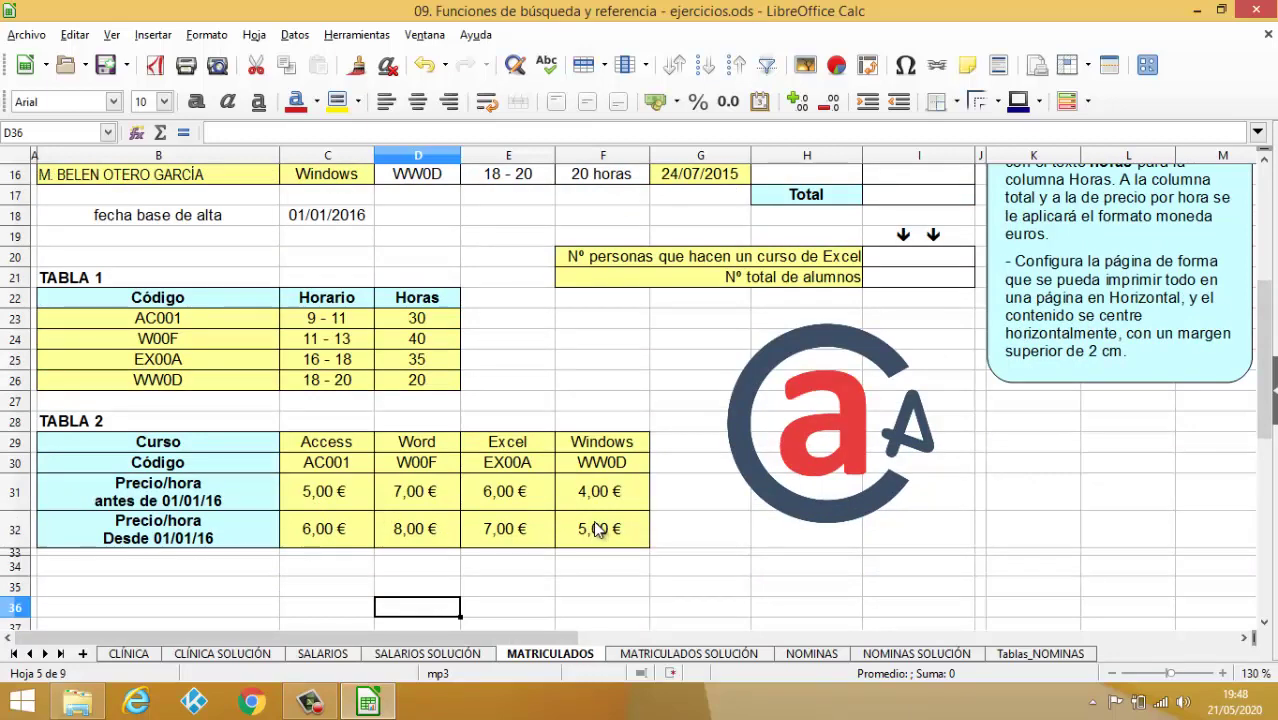
pyautogui.scroll(3, 600, 530)
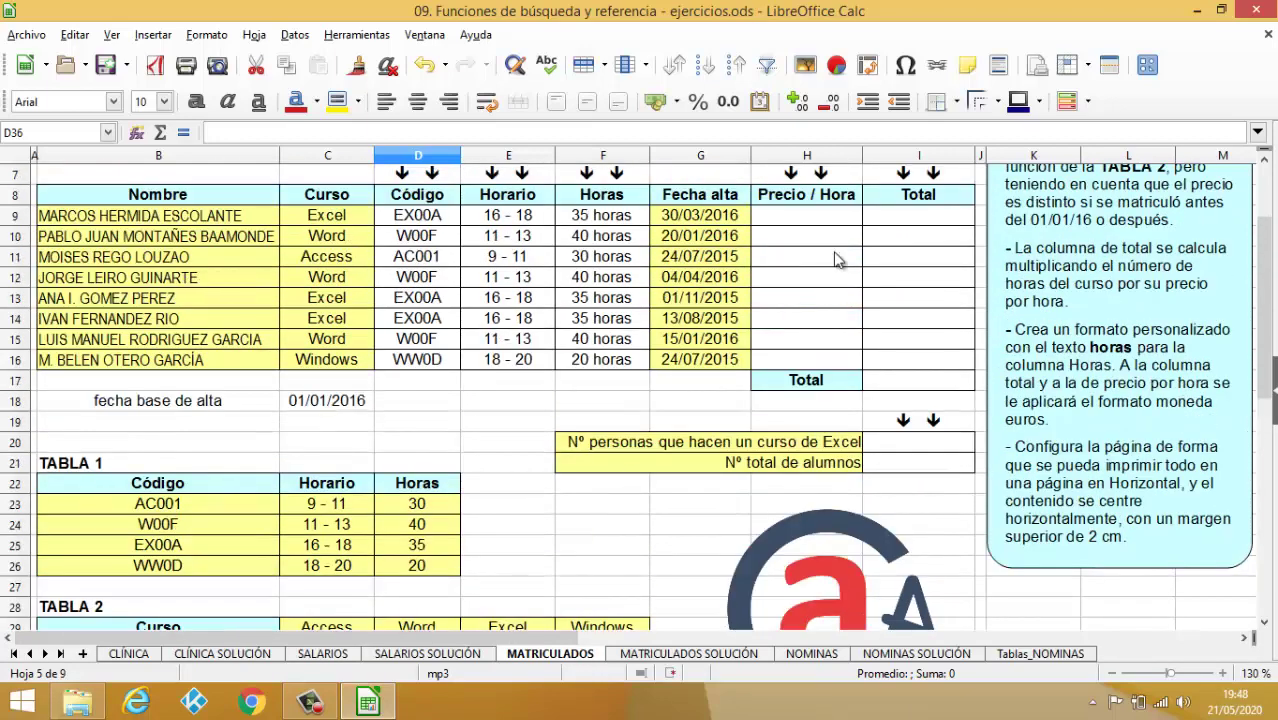
# Step: Start a SI formula in Precio / Hora cell H9 with the condition G9<$C$18, comparing the enrolment date with the base date
pyautogui.click(795, 220)
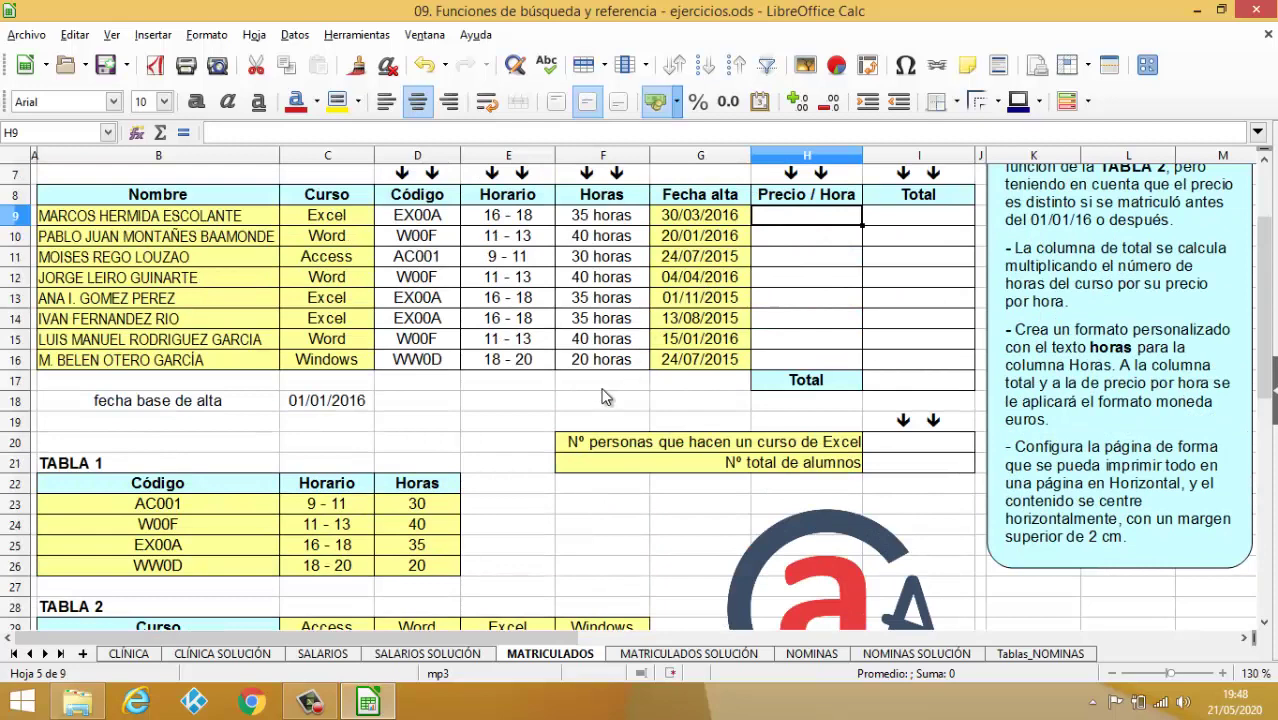
pyautogui.scroll(-2, 595, 398)
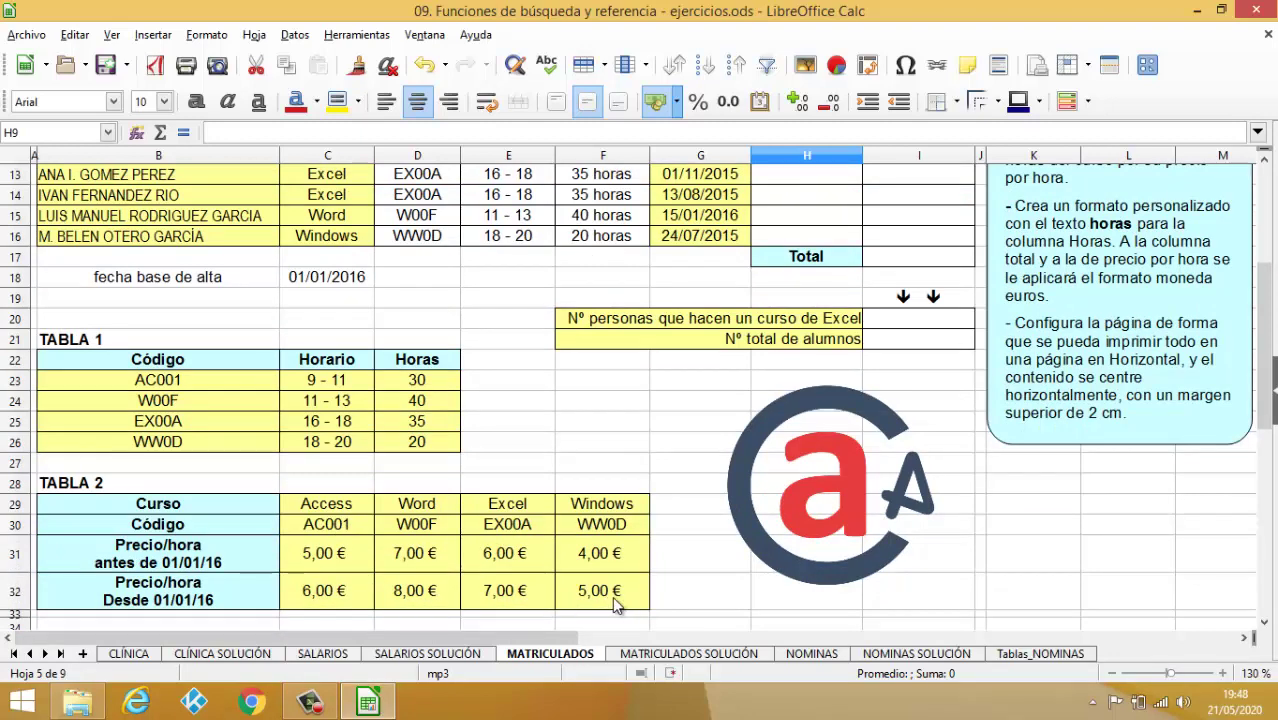
pyautogui.scroll(3, 618, 598)
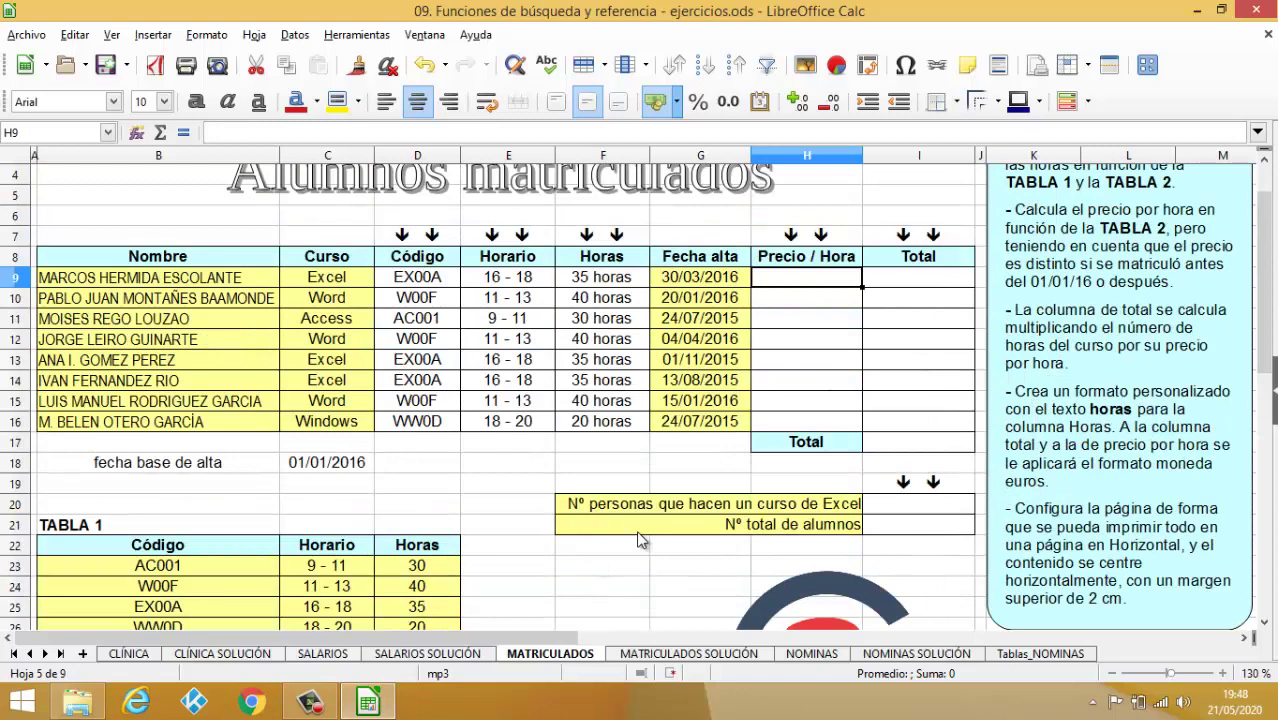
pyautogui.write('=SI(')
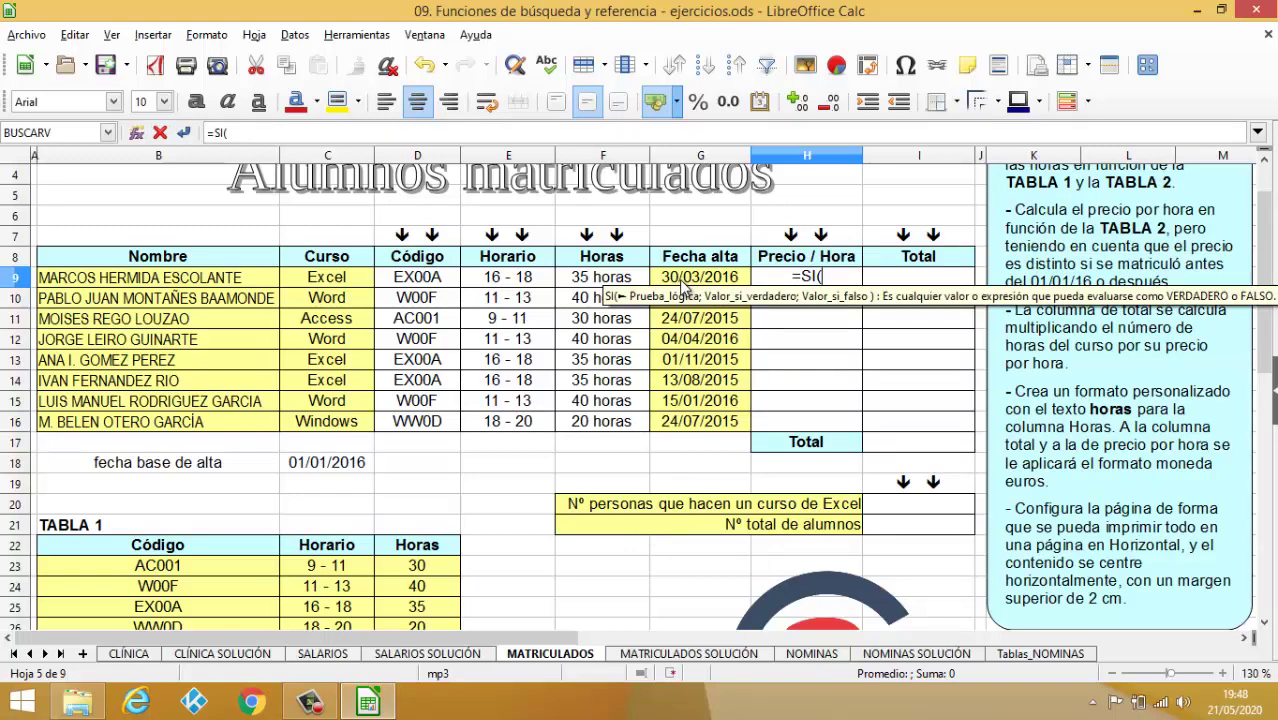
pyautogui.click(682, 286)
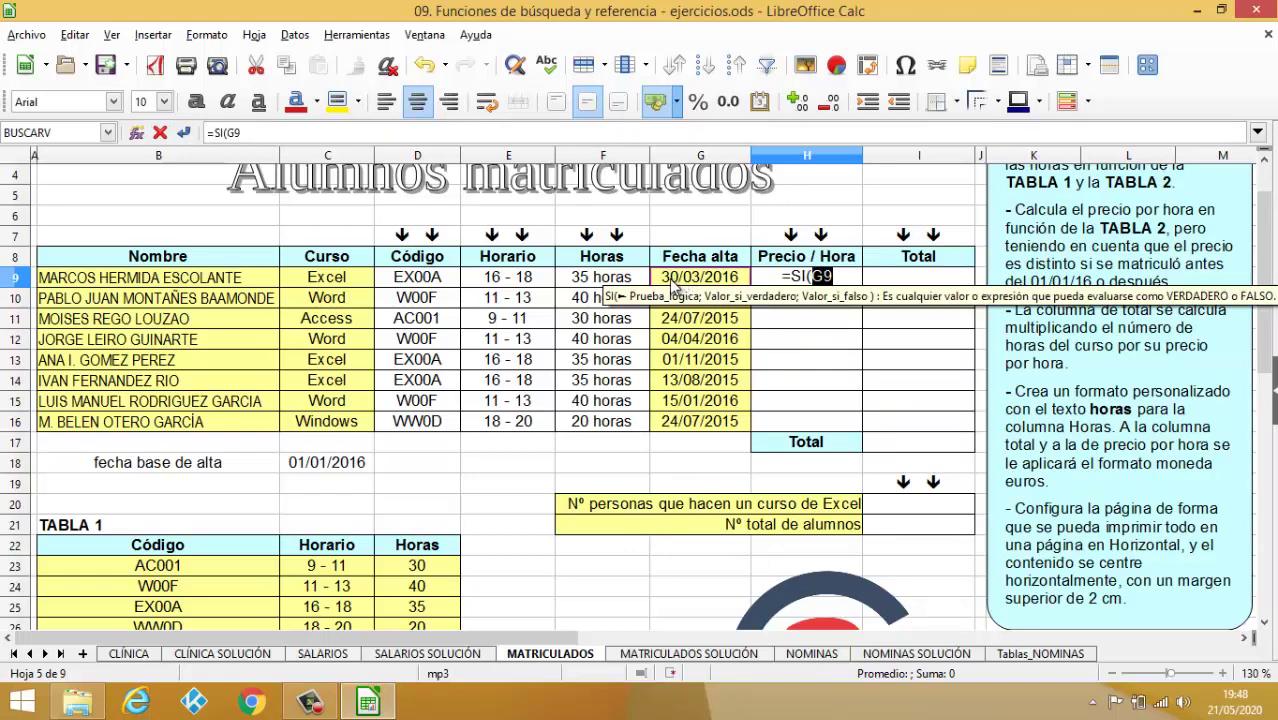
pyautogui.write('<')
pyautogui.click(324, 466)
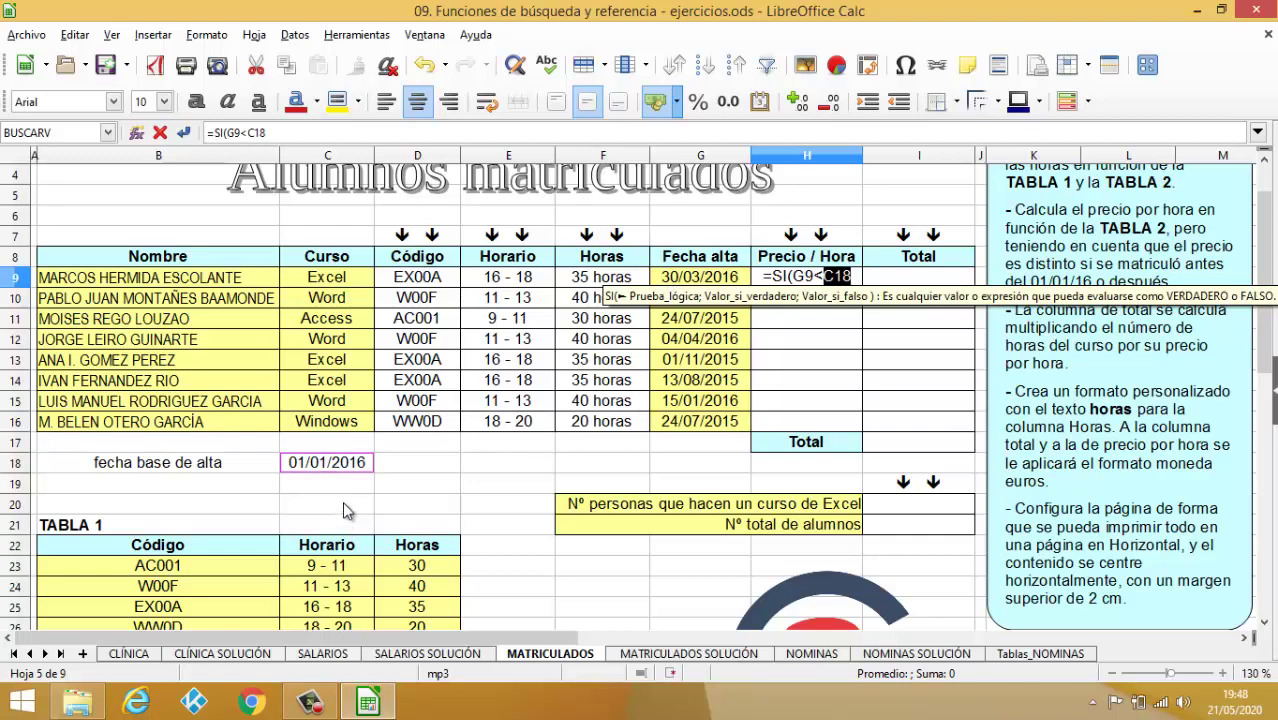
pyautogui.press('F4')
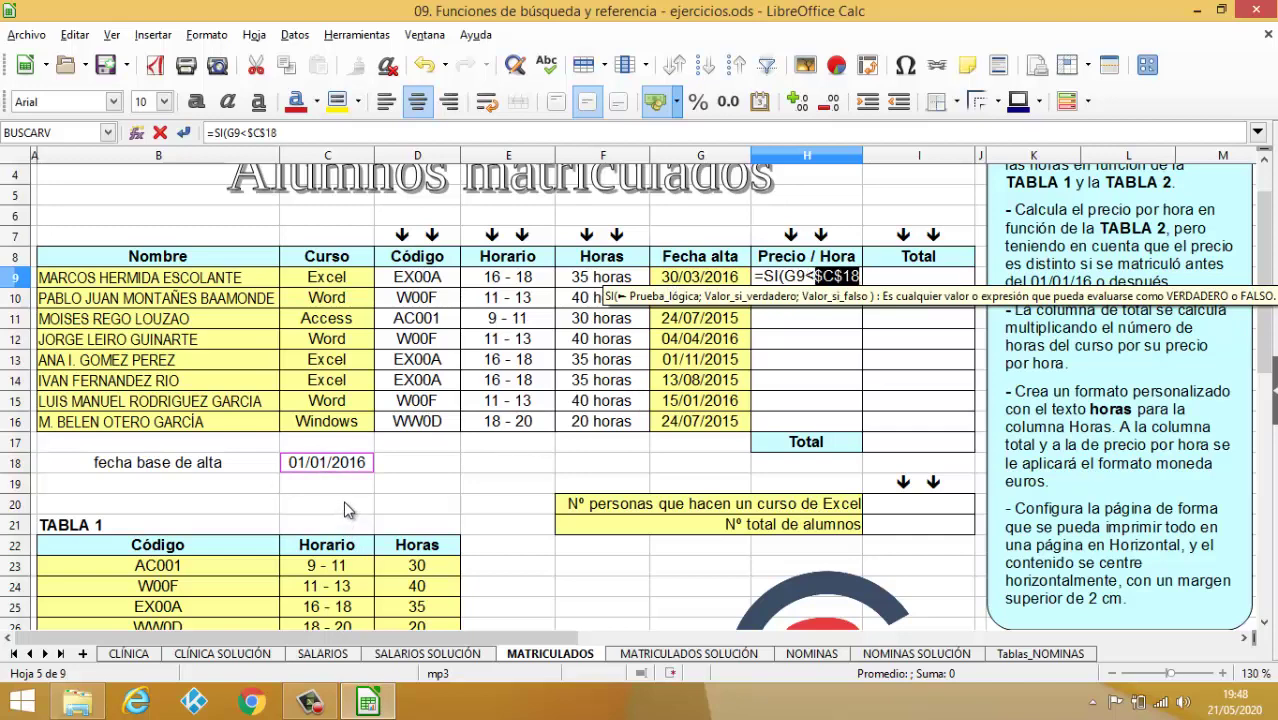
pyautogui.write(';')
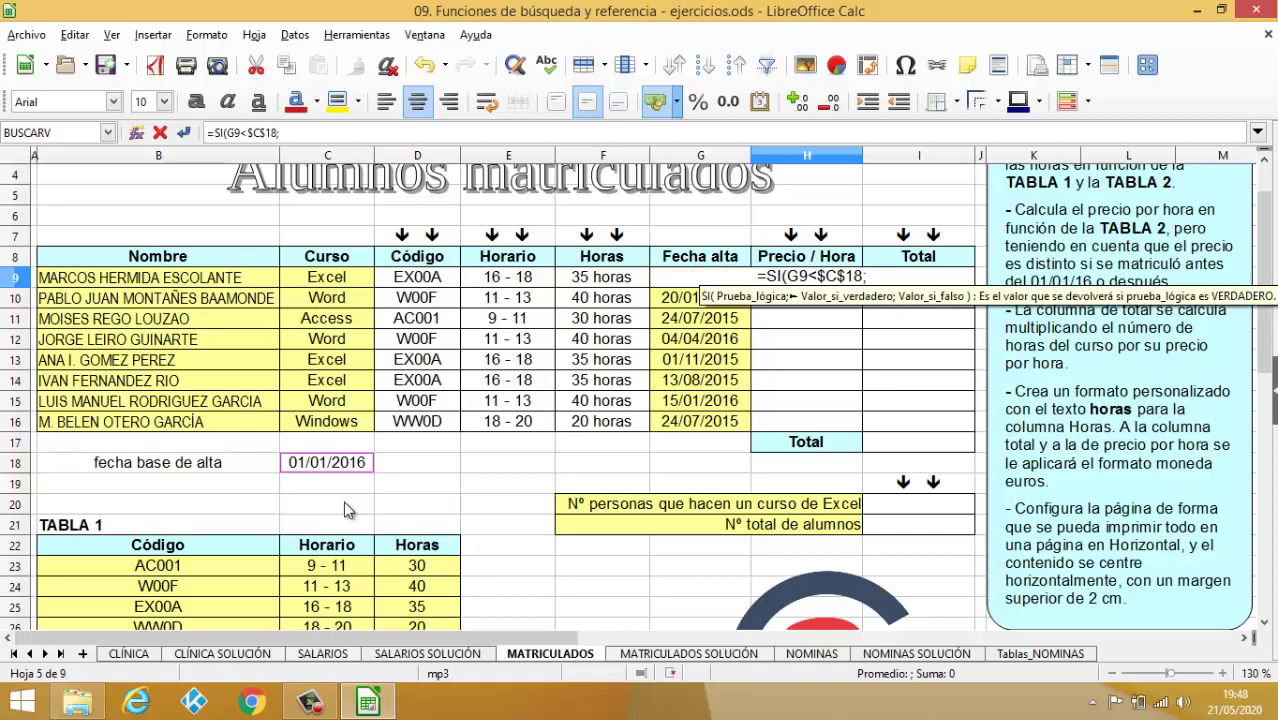
# Step: Add BUSCARH(C9;CURSOS;3;0) as the value-if-true argument of the SI formula in H9
pyautogui.write('BUSCAR')
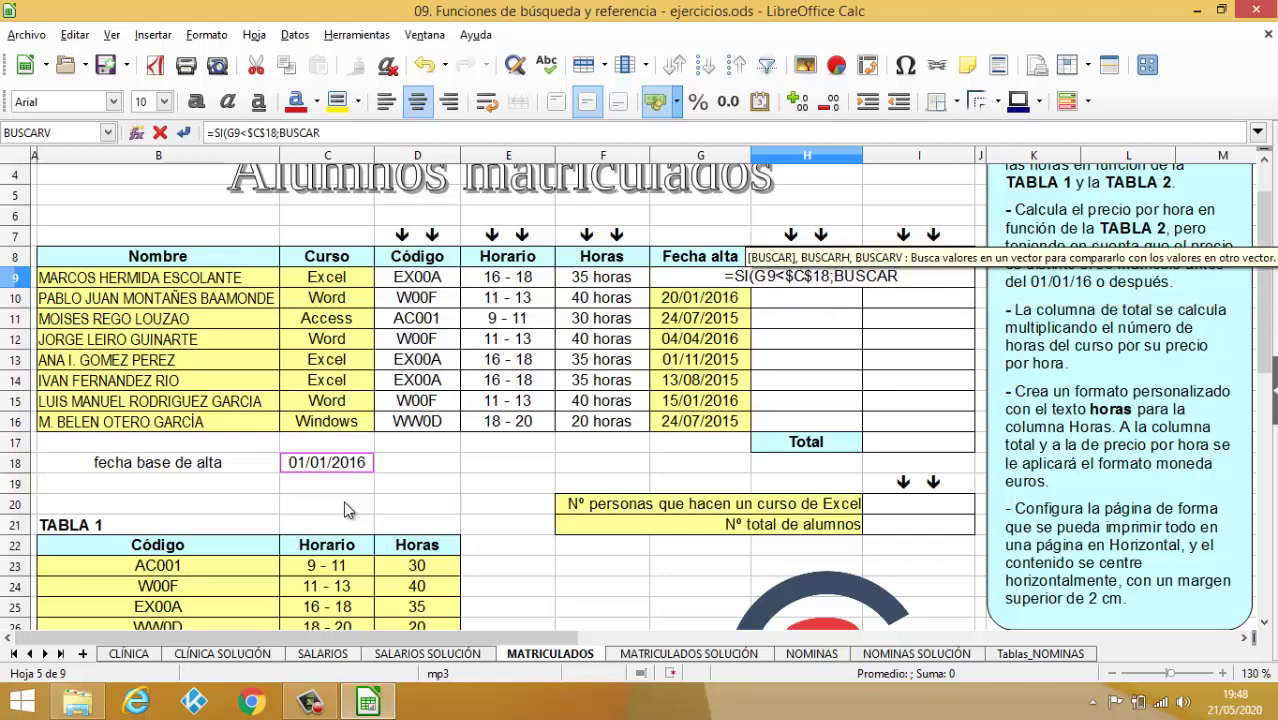
pyautogui.write('H(')
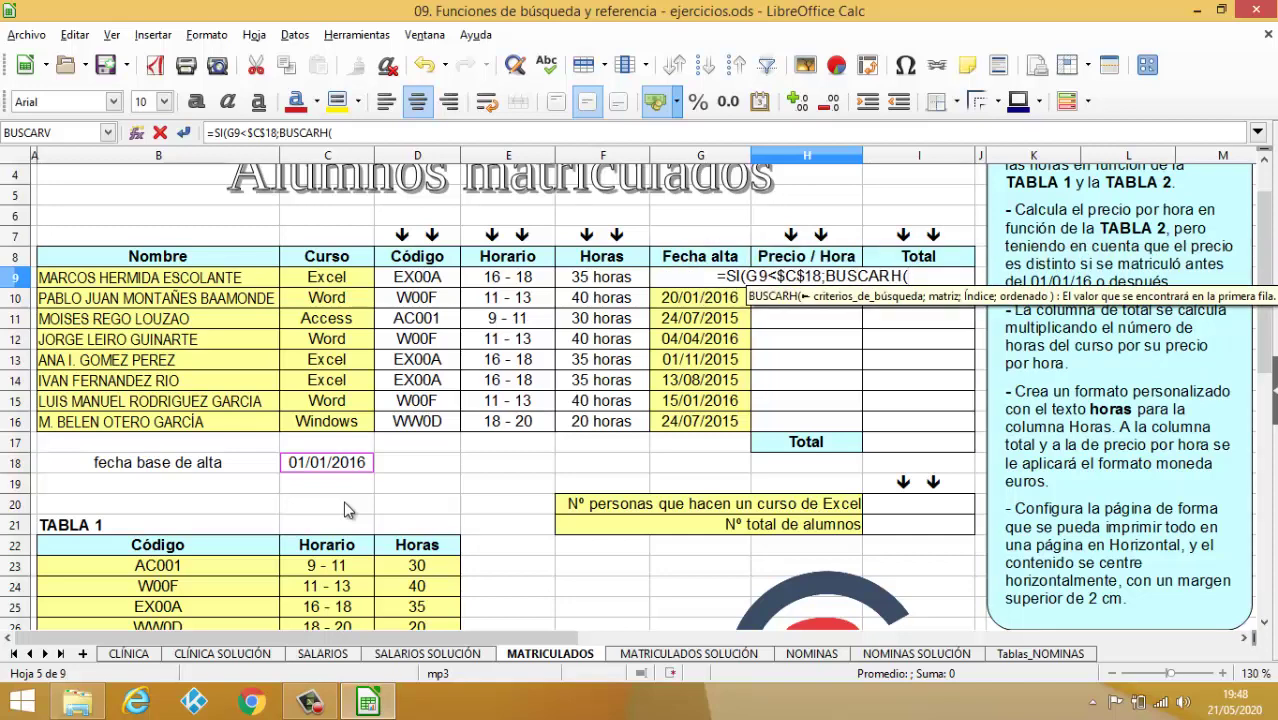
pyautogui.scroll(-3, 158, 542)
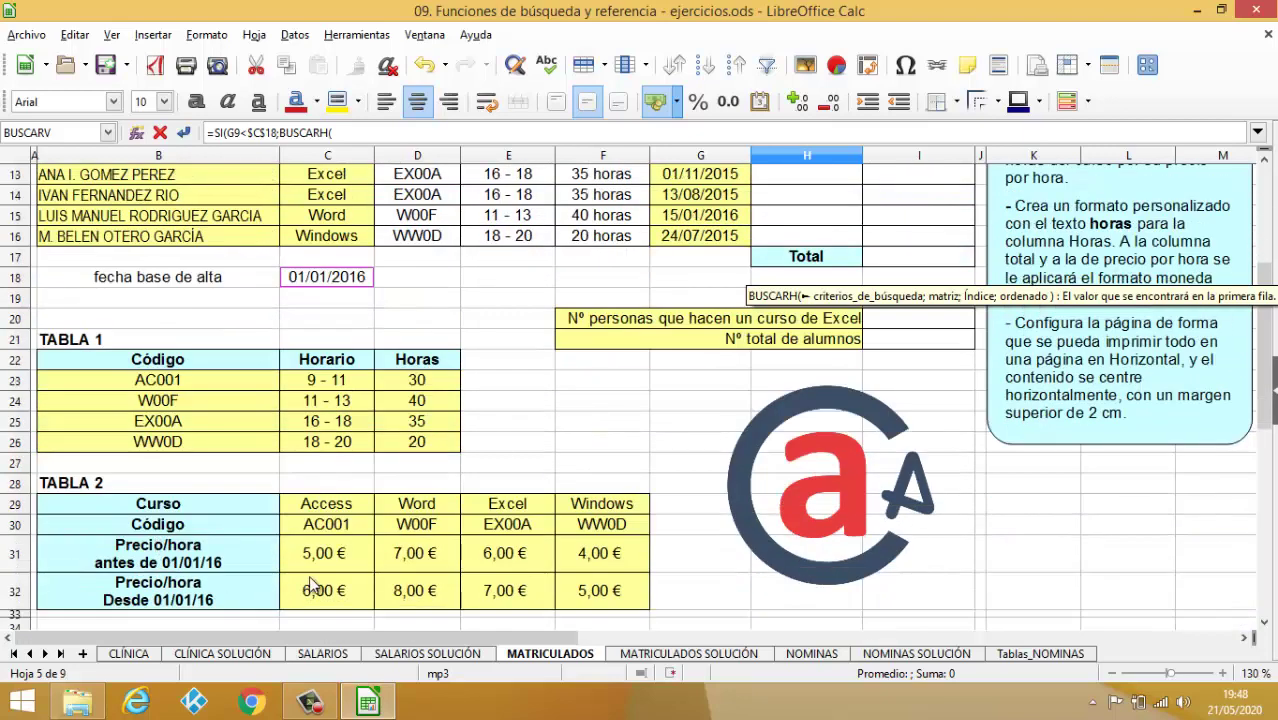
pyautogui.scroll(3, 388, 485)
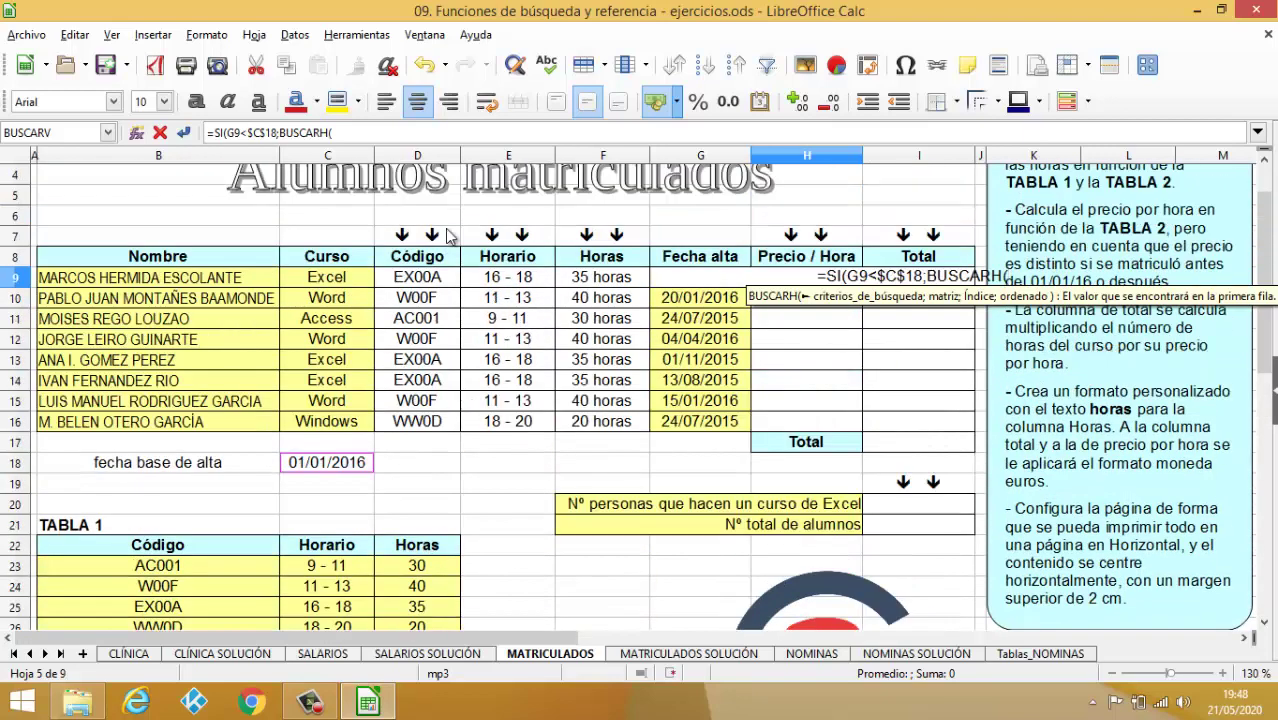
pyautogui.click(345, 281)
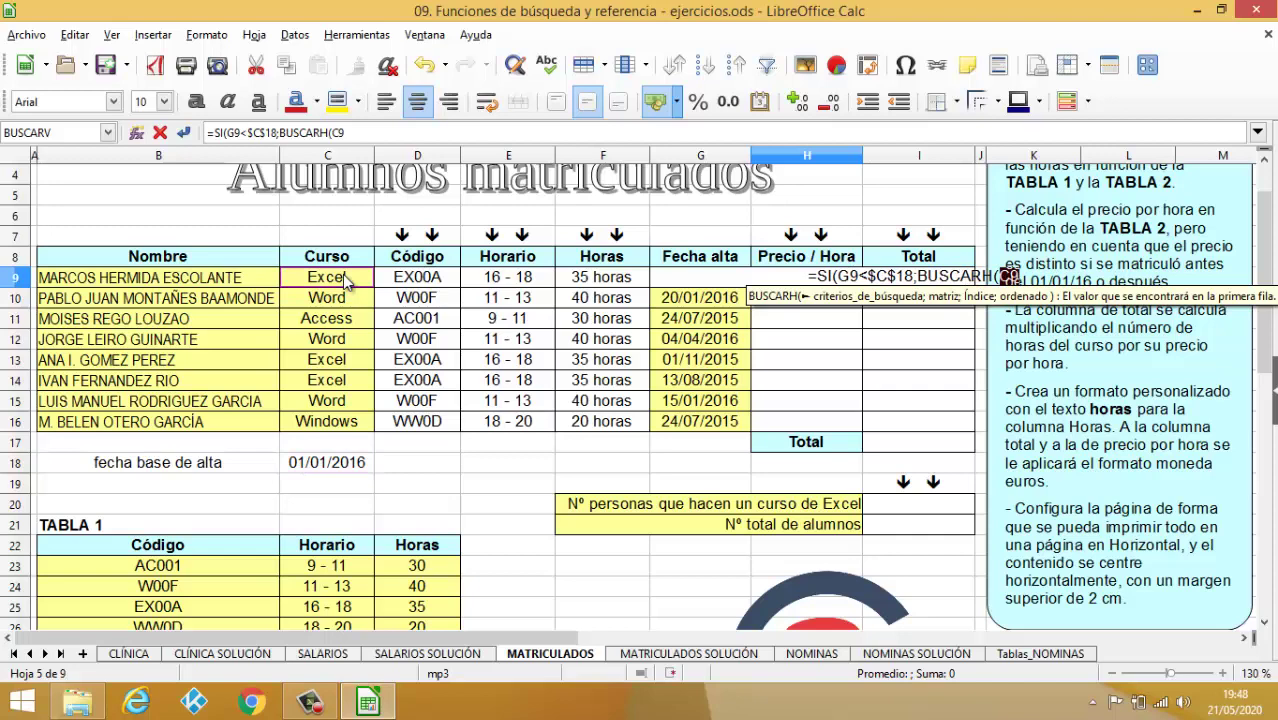
pyautogui.write(';')
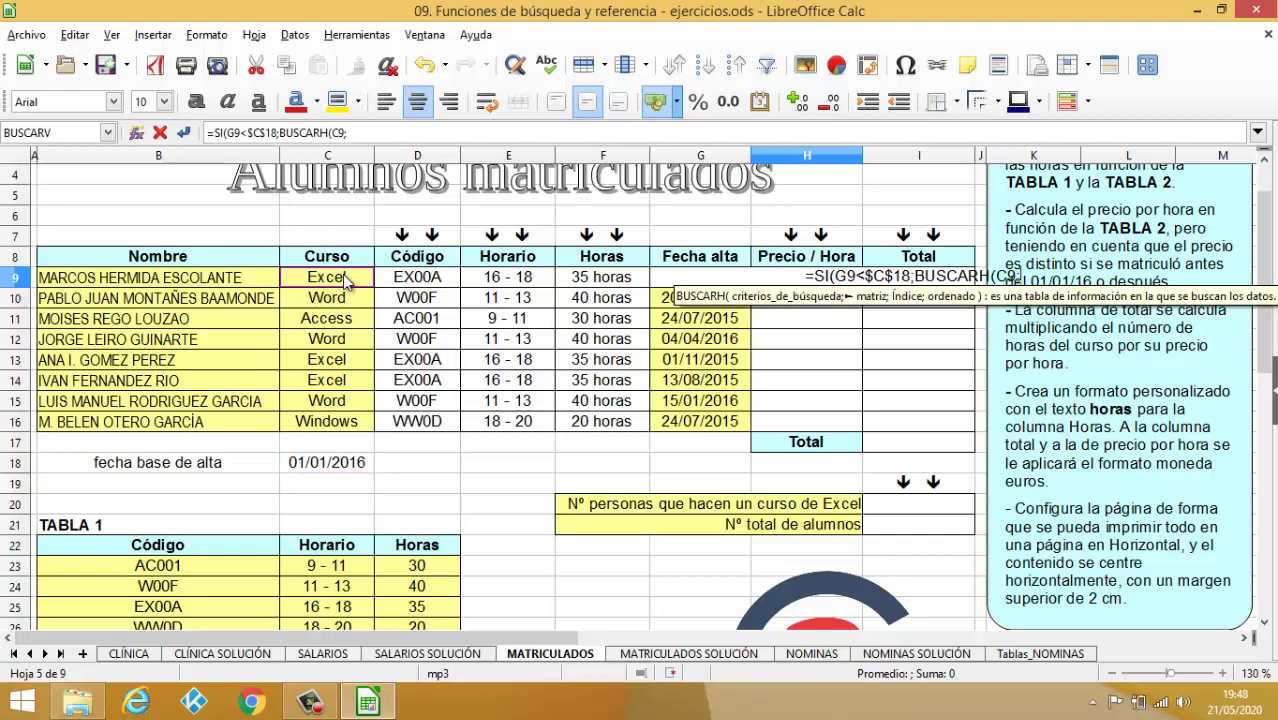
pyautogui.write('CURSO')
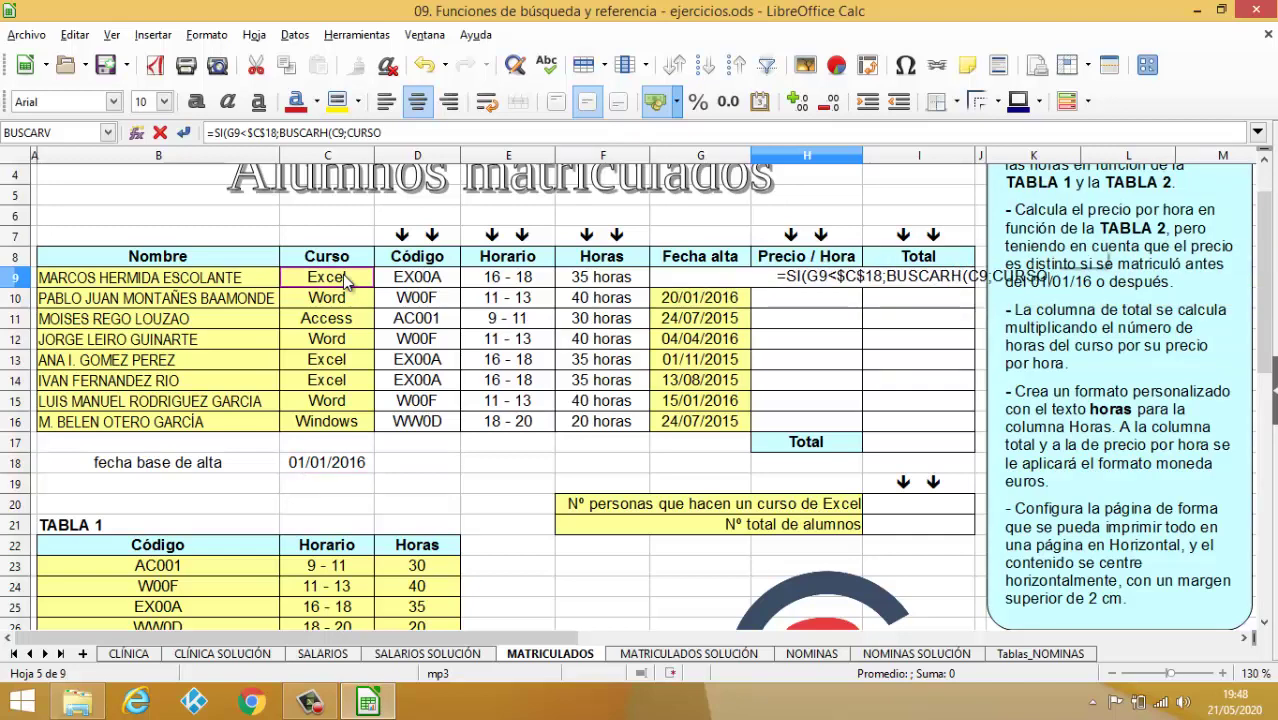
pyautogui.write('S;')
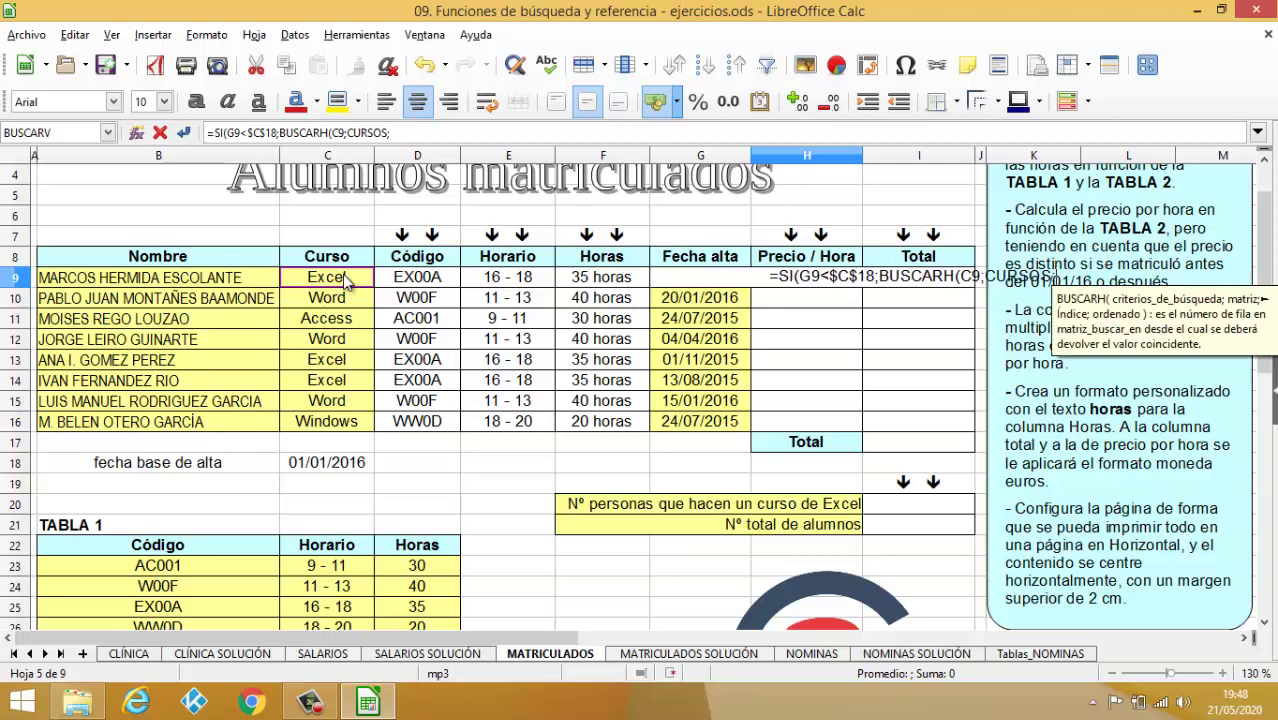
pyautogui.scroll(-4, 233, 262)
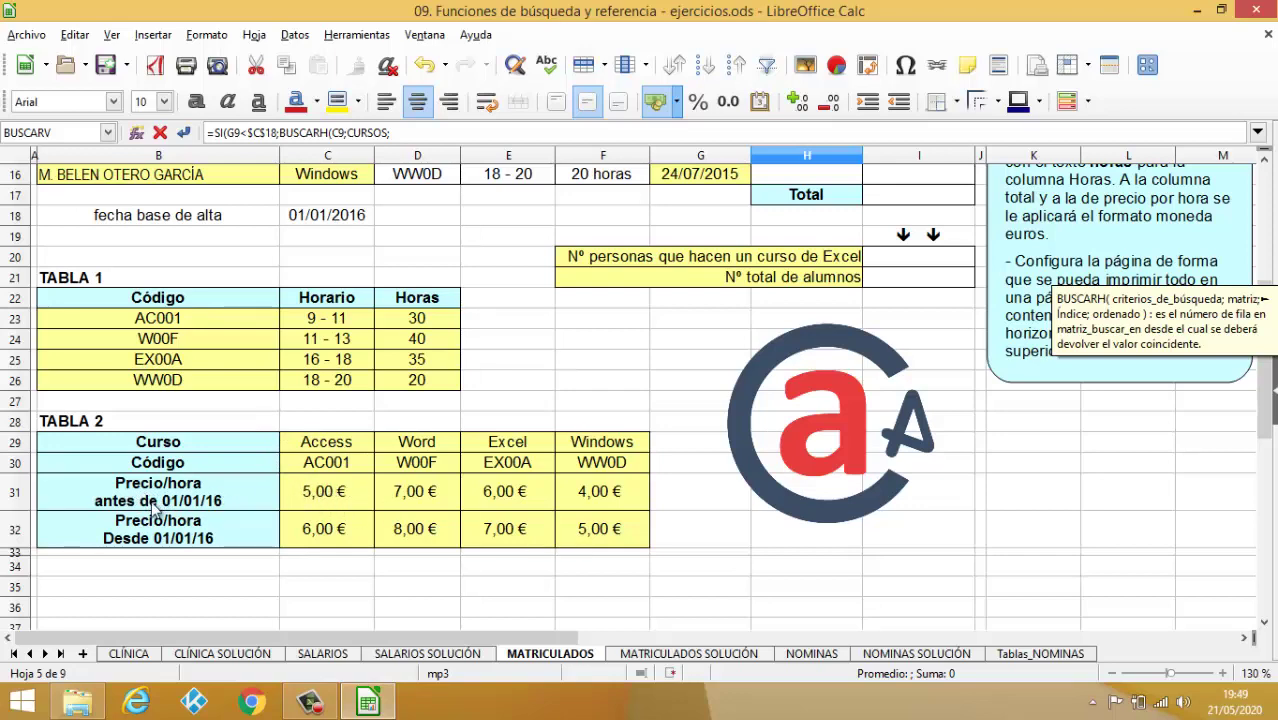
pyautogui.scroll(4, 340, 478)
pyautogui.scroll(1, 344, 472)
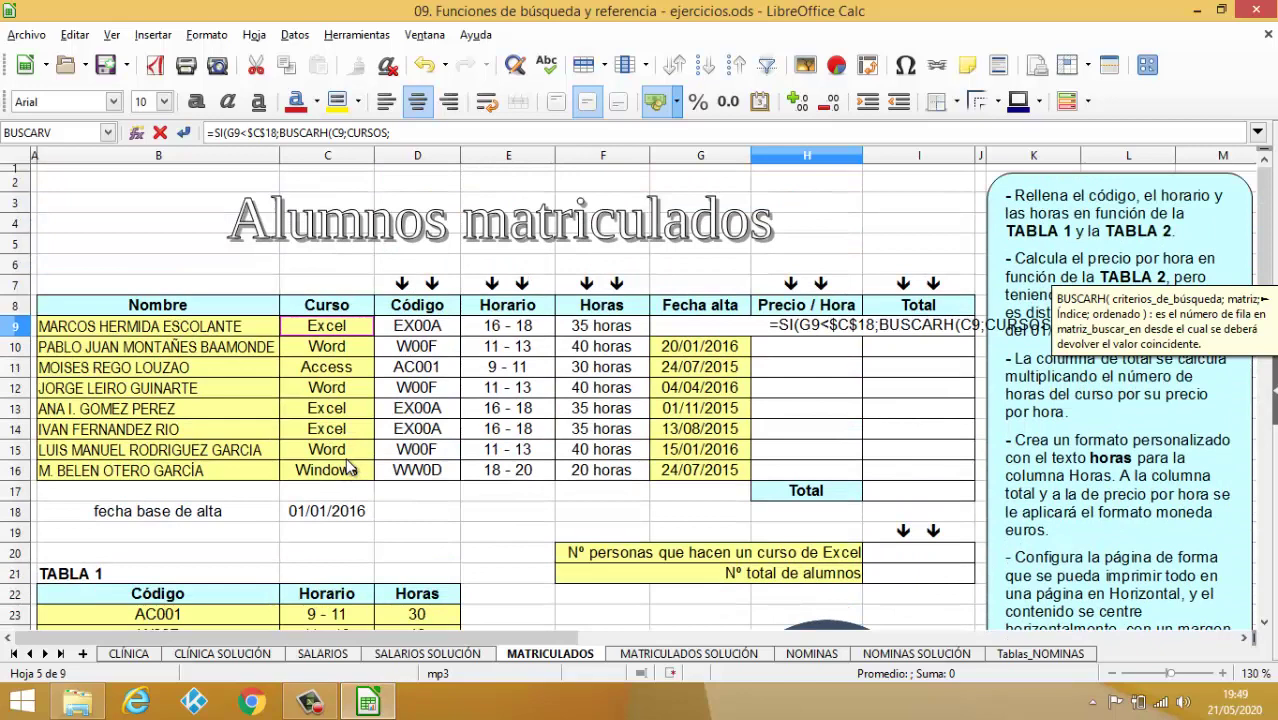
pyautogui.write('3')
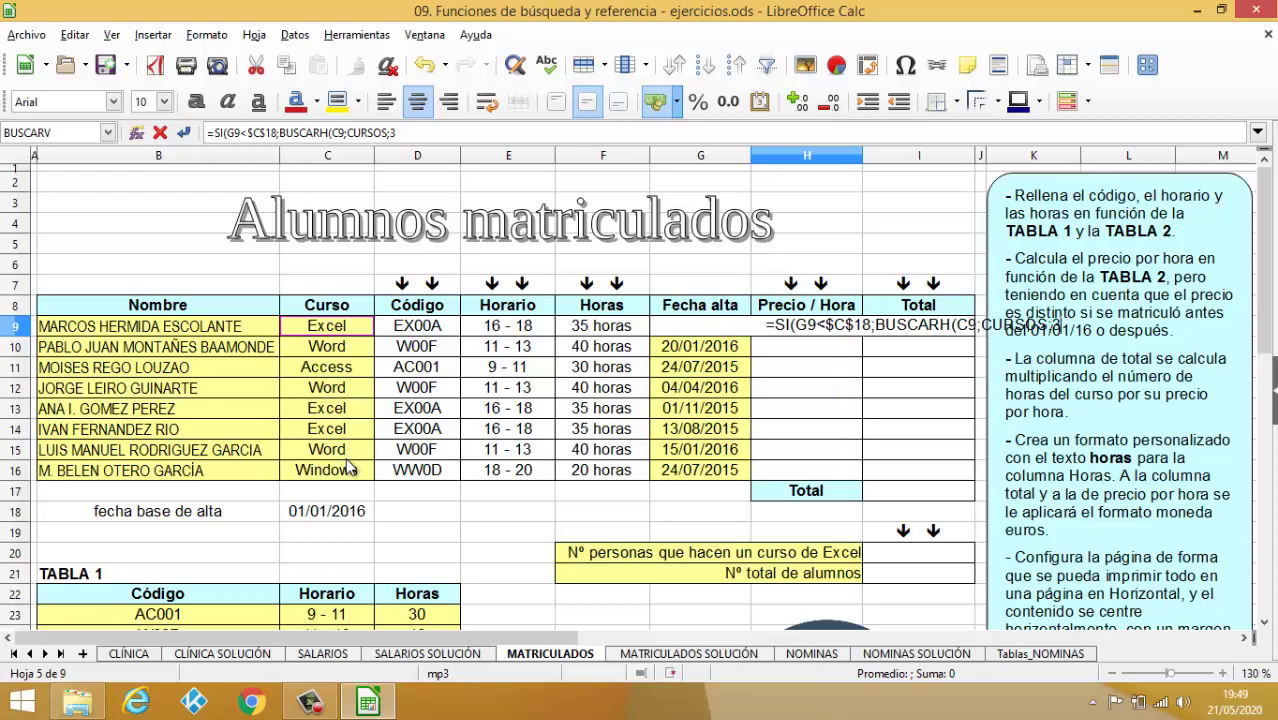
pyautogui.write(';')
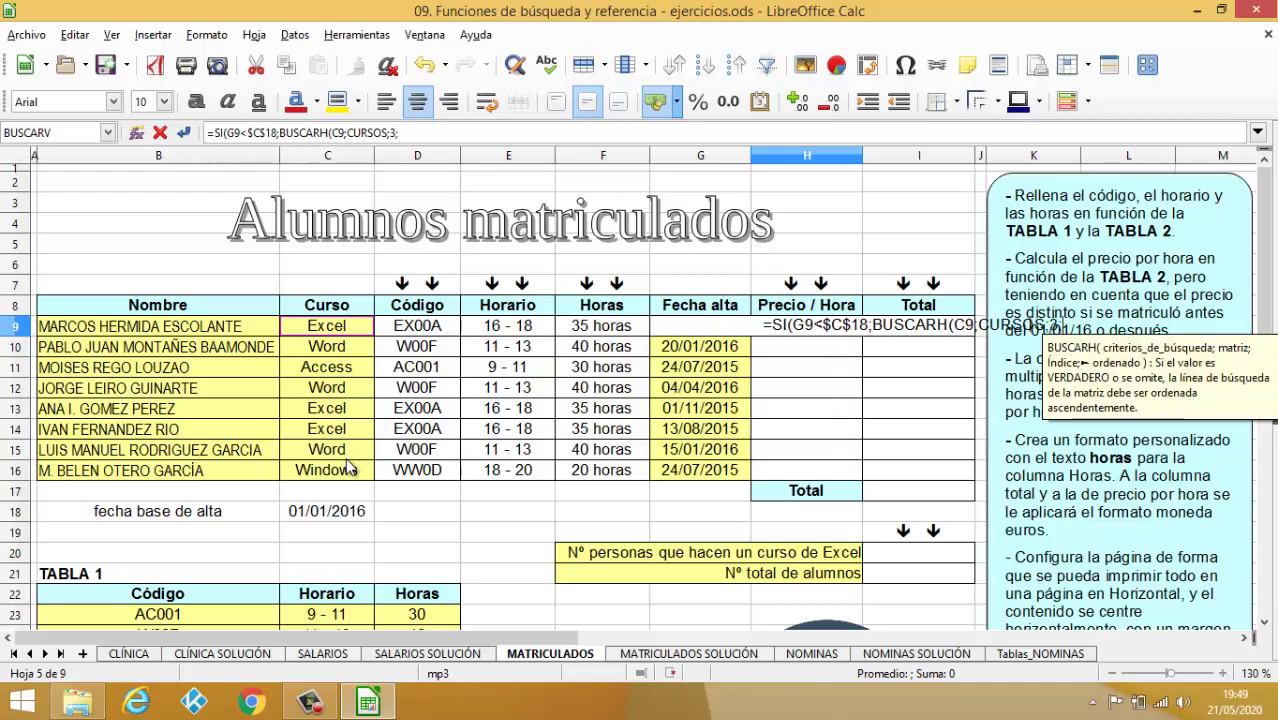
pyautogui.write('0')
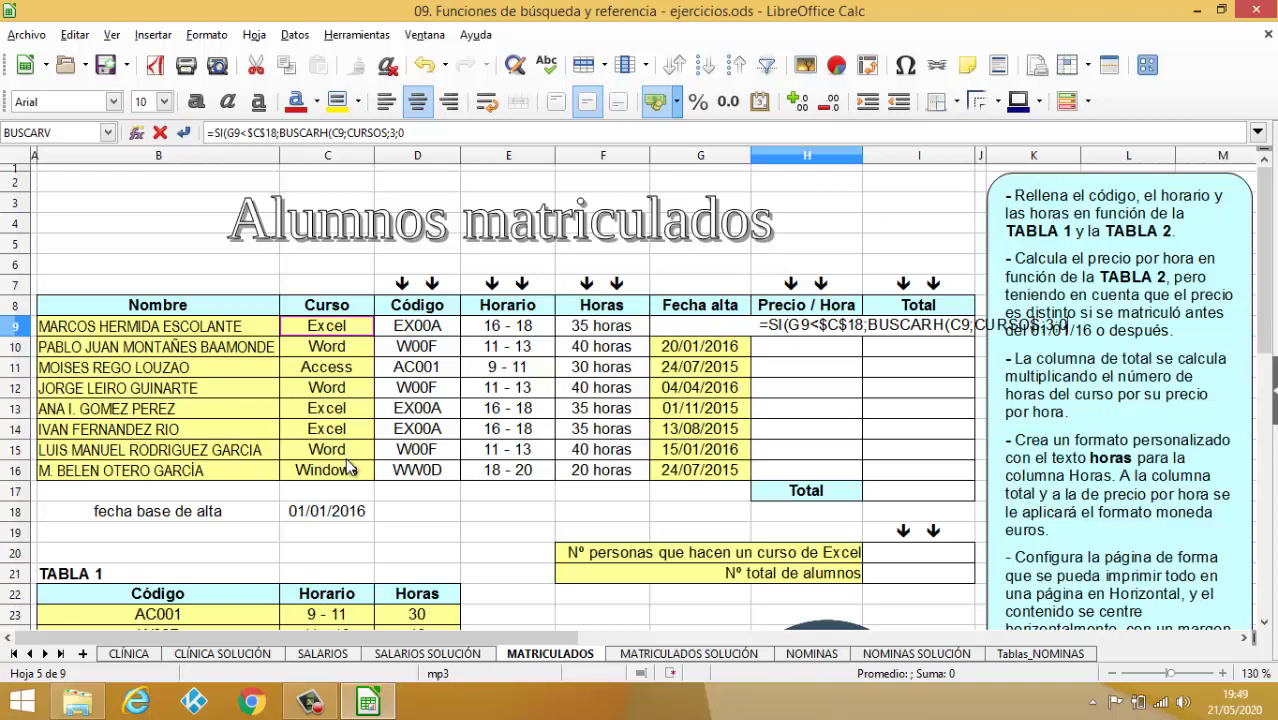
pyautogui.write(')')
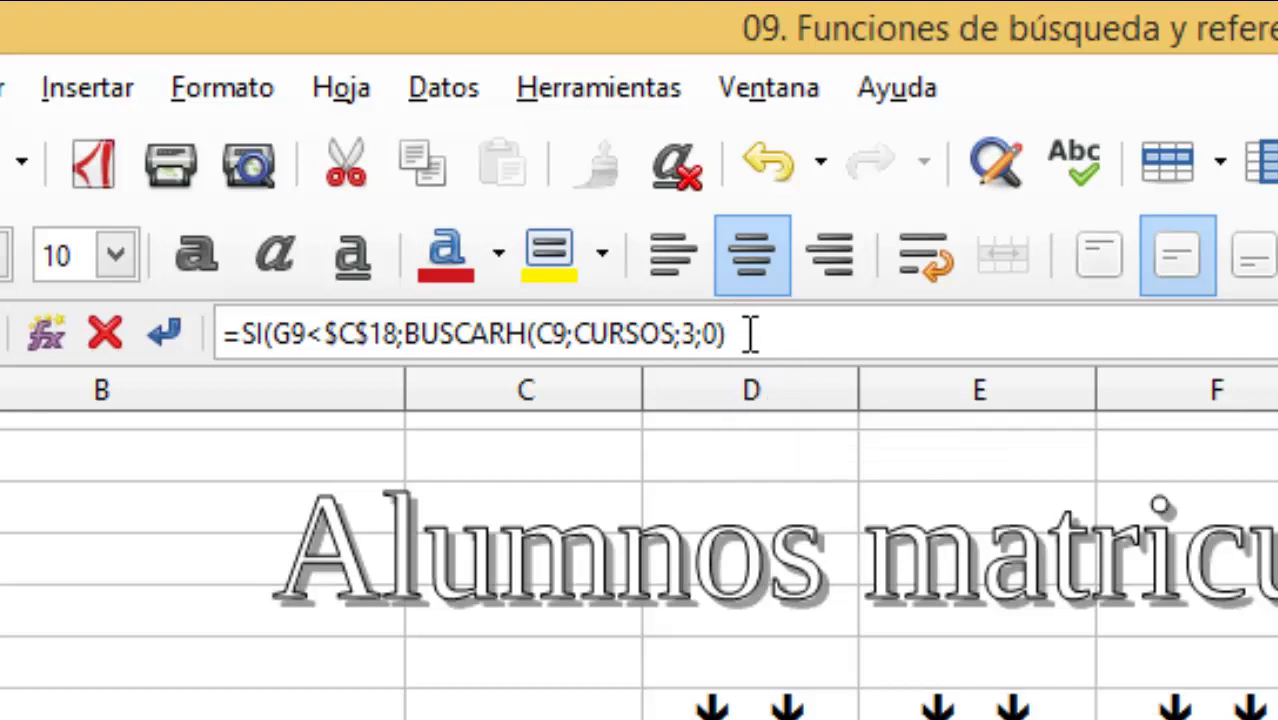
# Step: Add BUSCARH(C9;CURSOS;4;0) as the value-if-false argument in H9 and close the SI formula's parentheses
pyautogui.click(755, 332)
pyautogui.write(';')
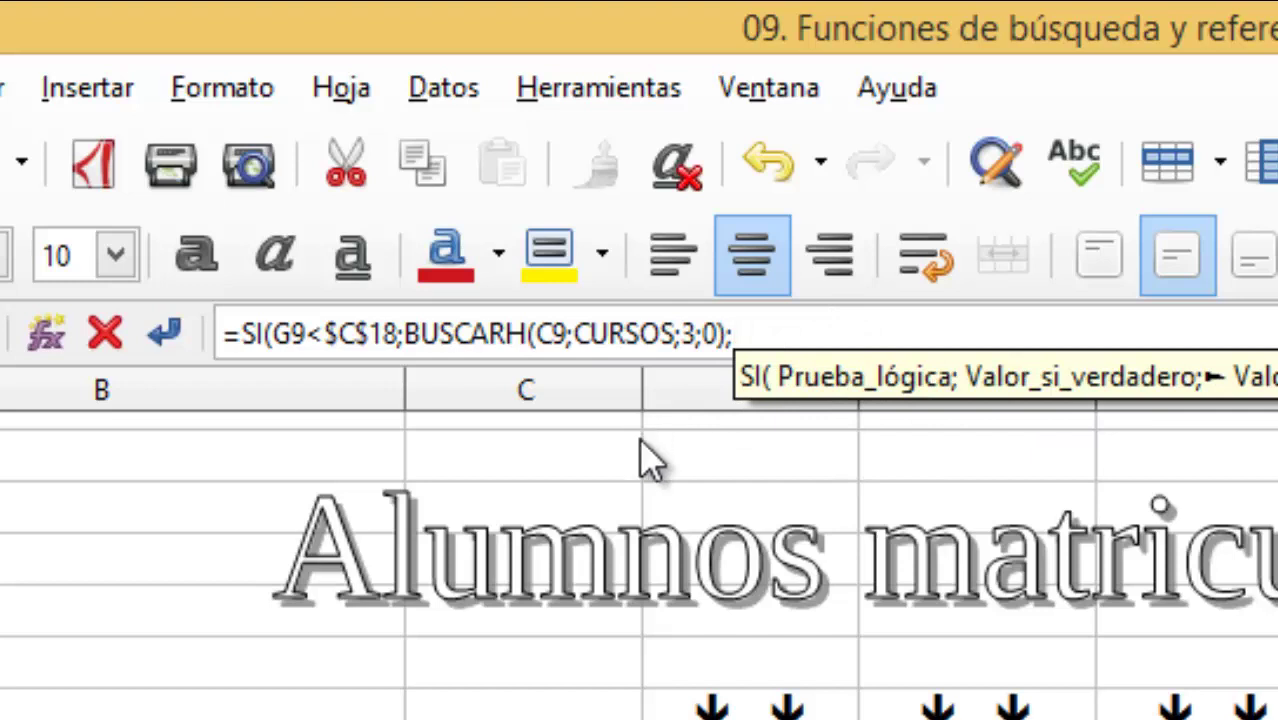
pyautogui.write('BUSCAR')
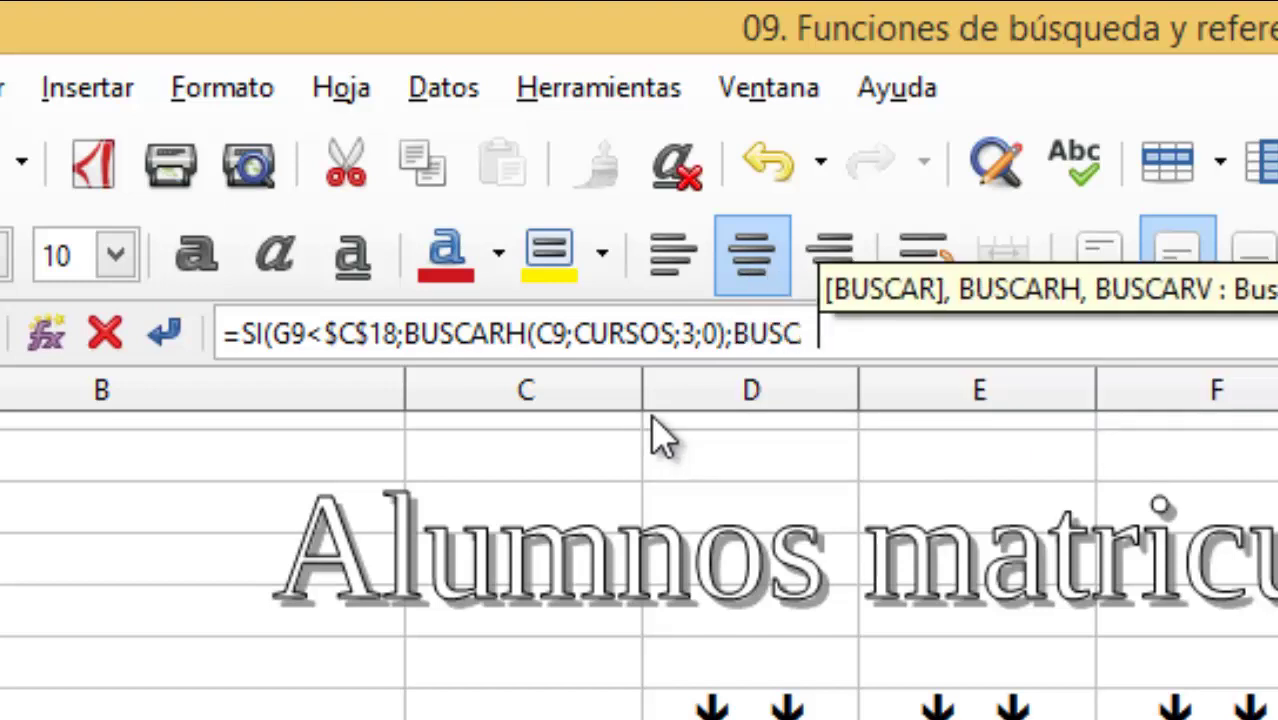
pyautogui.write('H(')
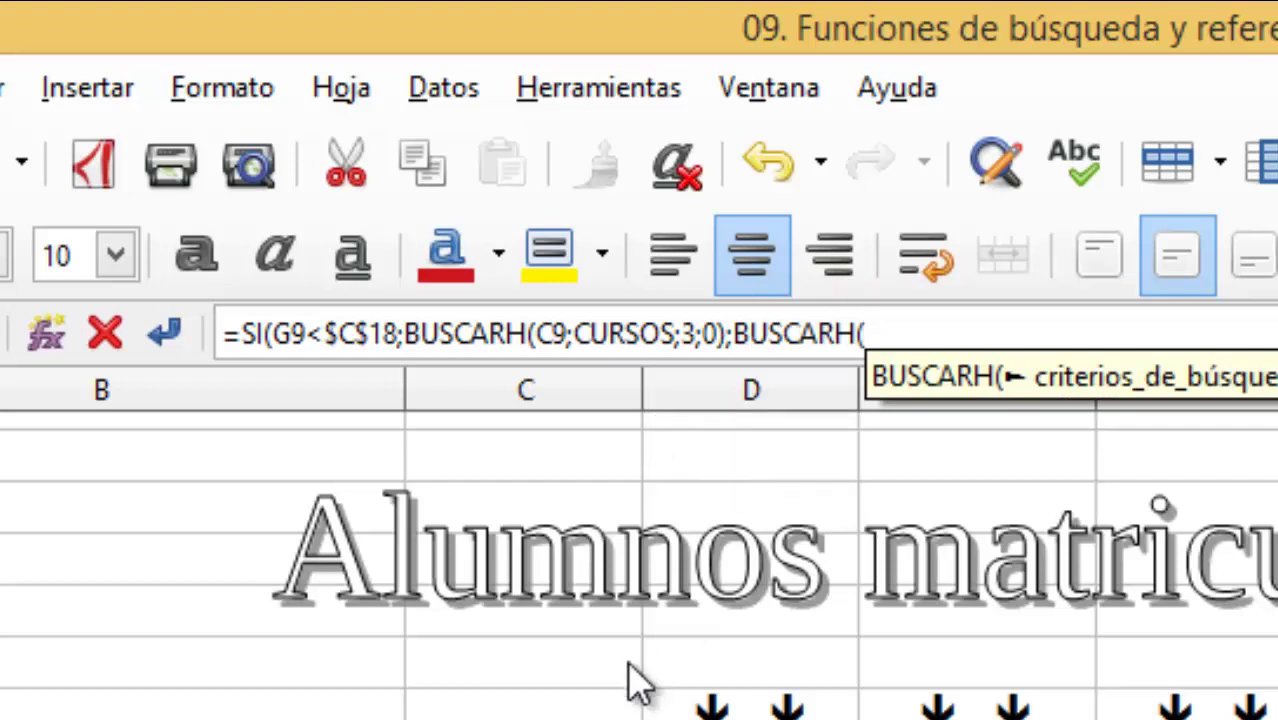
pyautogui.click(630, 715)
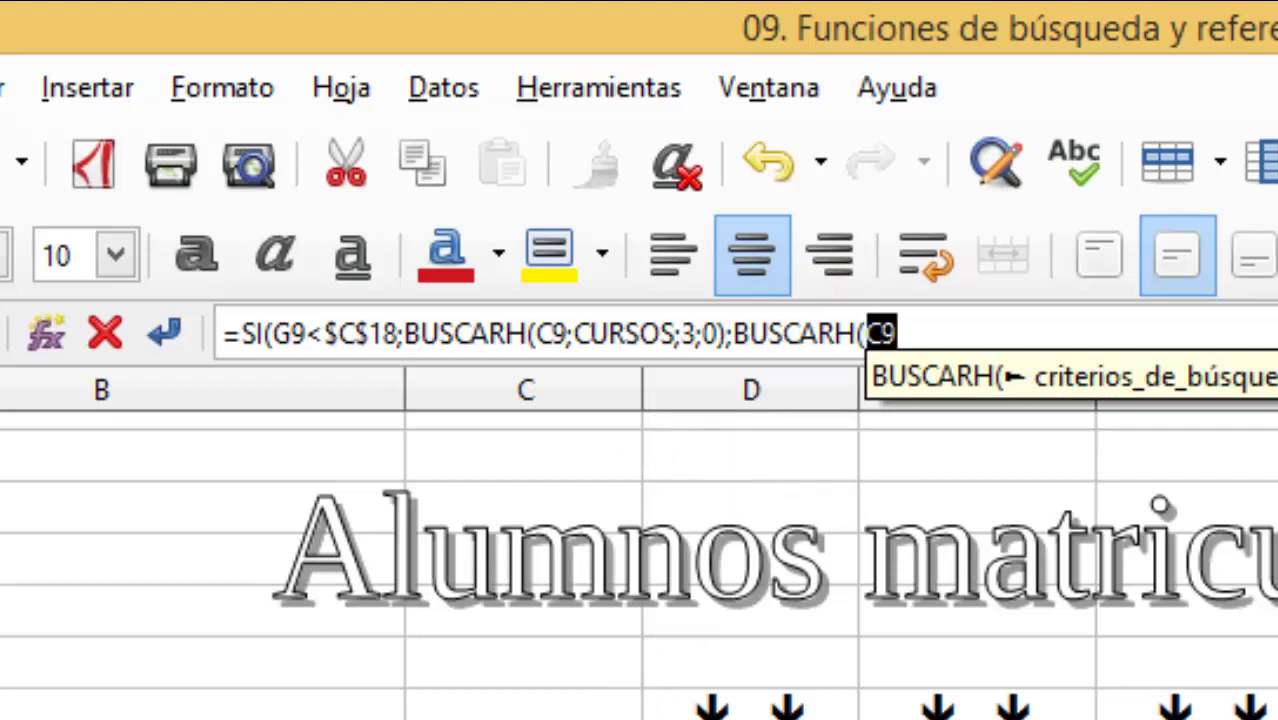
pyautogui.write(';')
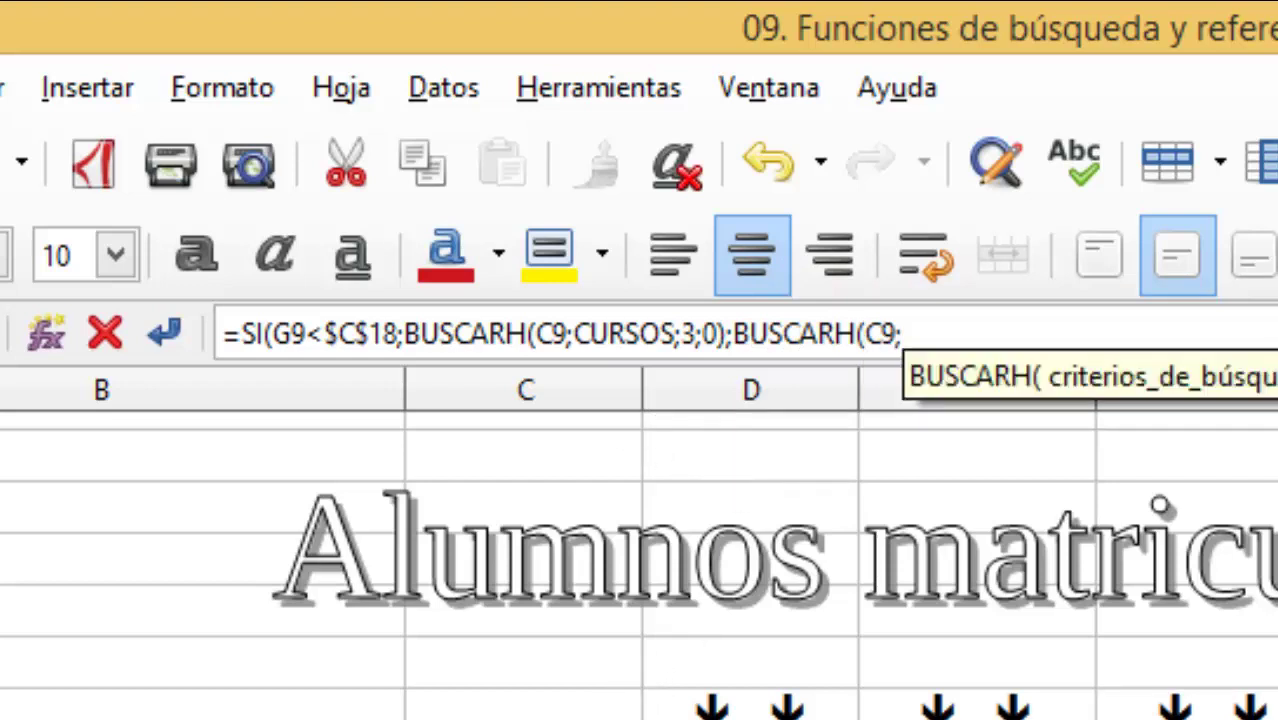
pyautogui.write('CURSOS')
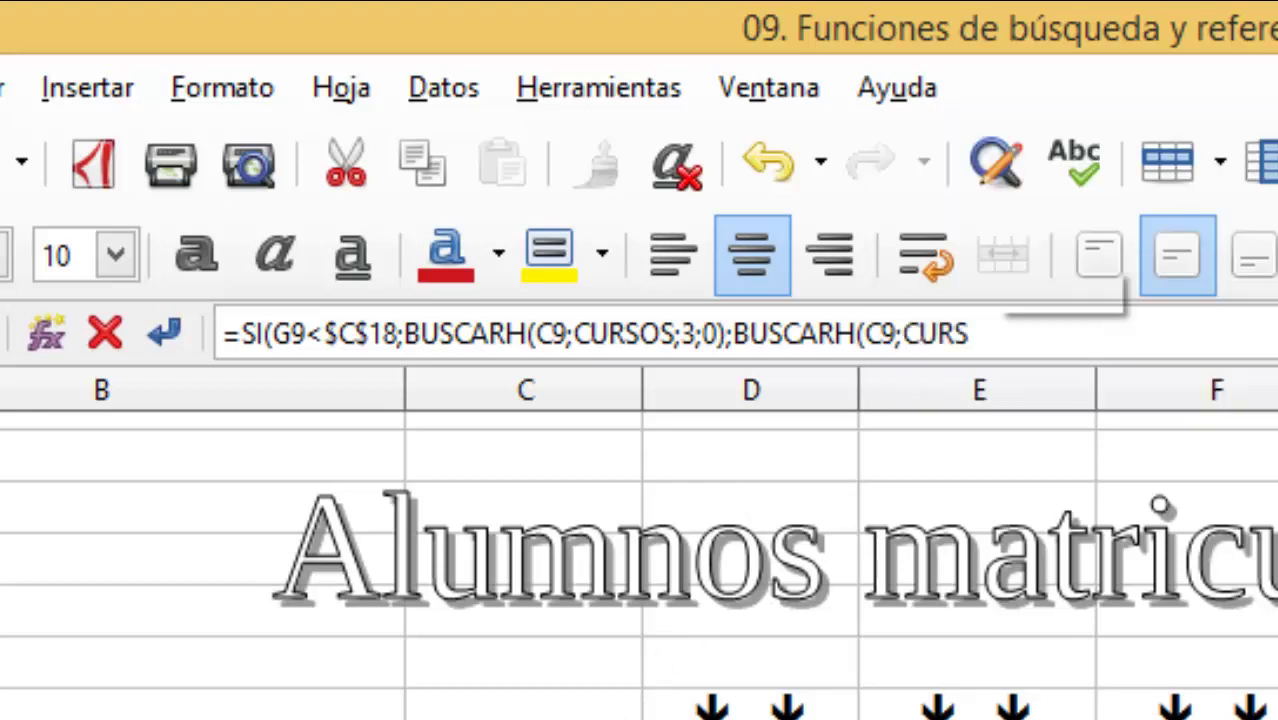
pyautogui.write(';')
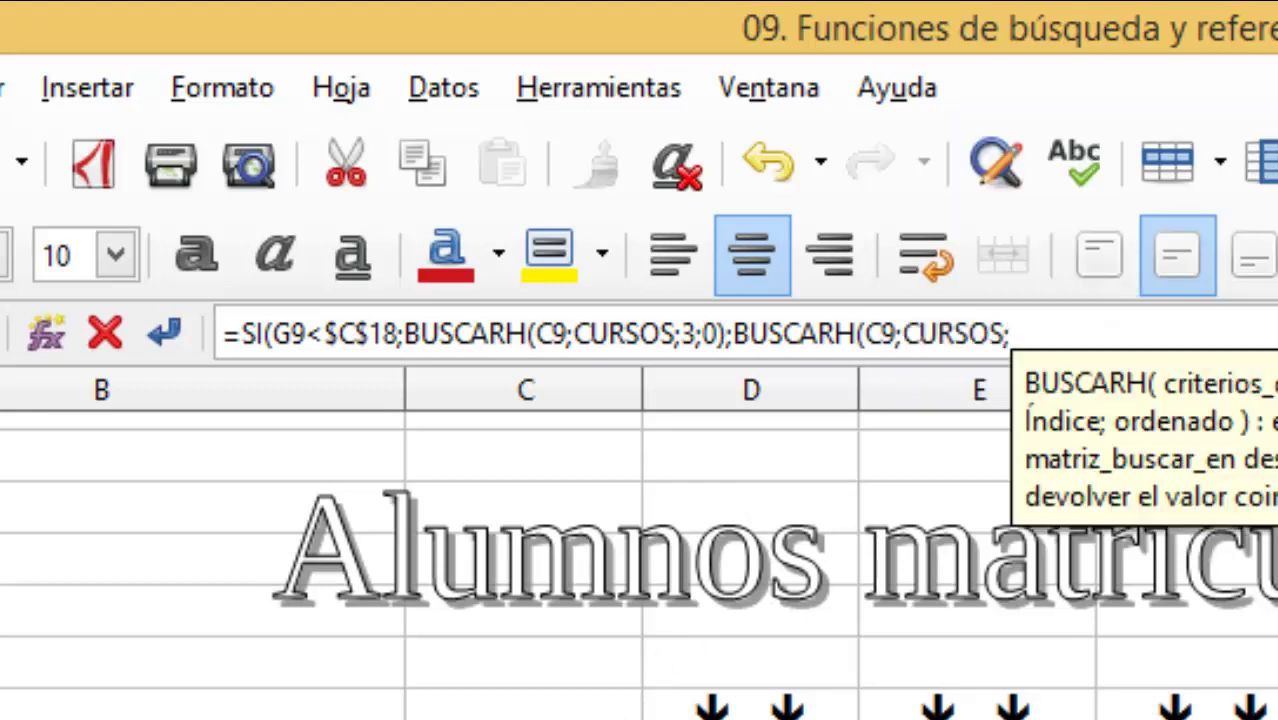
pyautogui.scroll(-3, 640, 560)
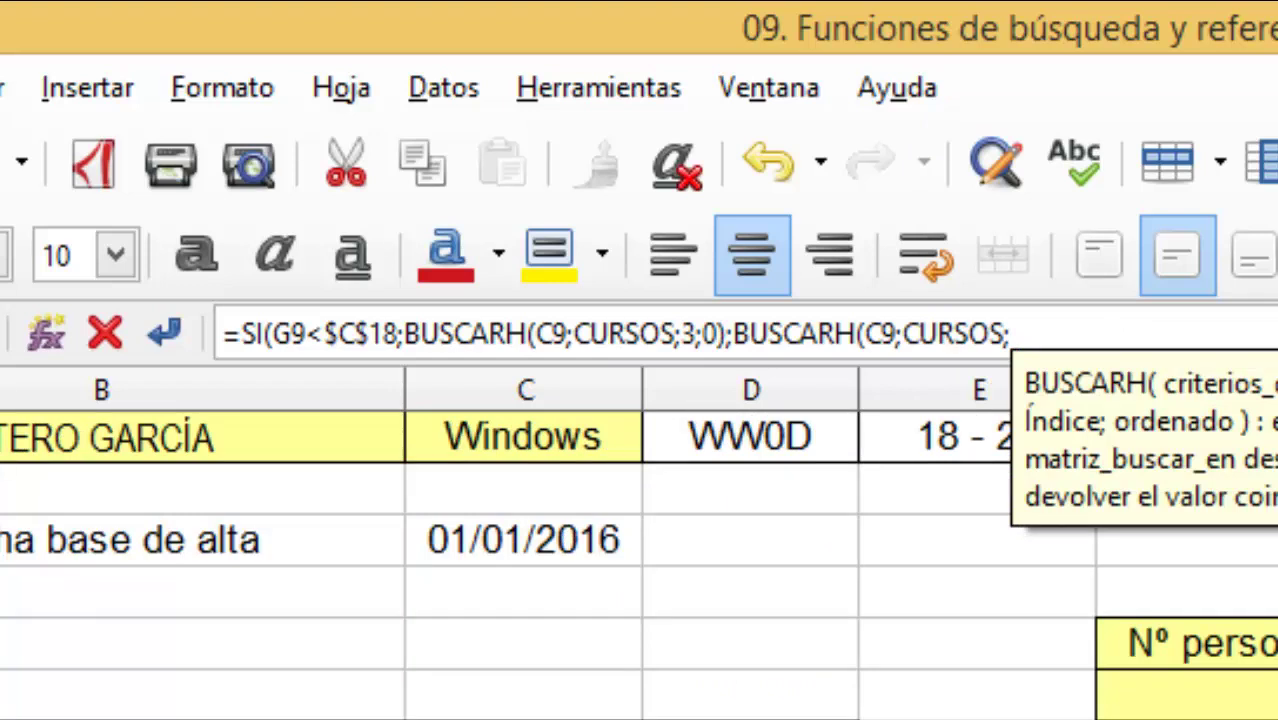
pyautogui.scroll(3, 640, 560)
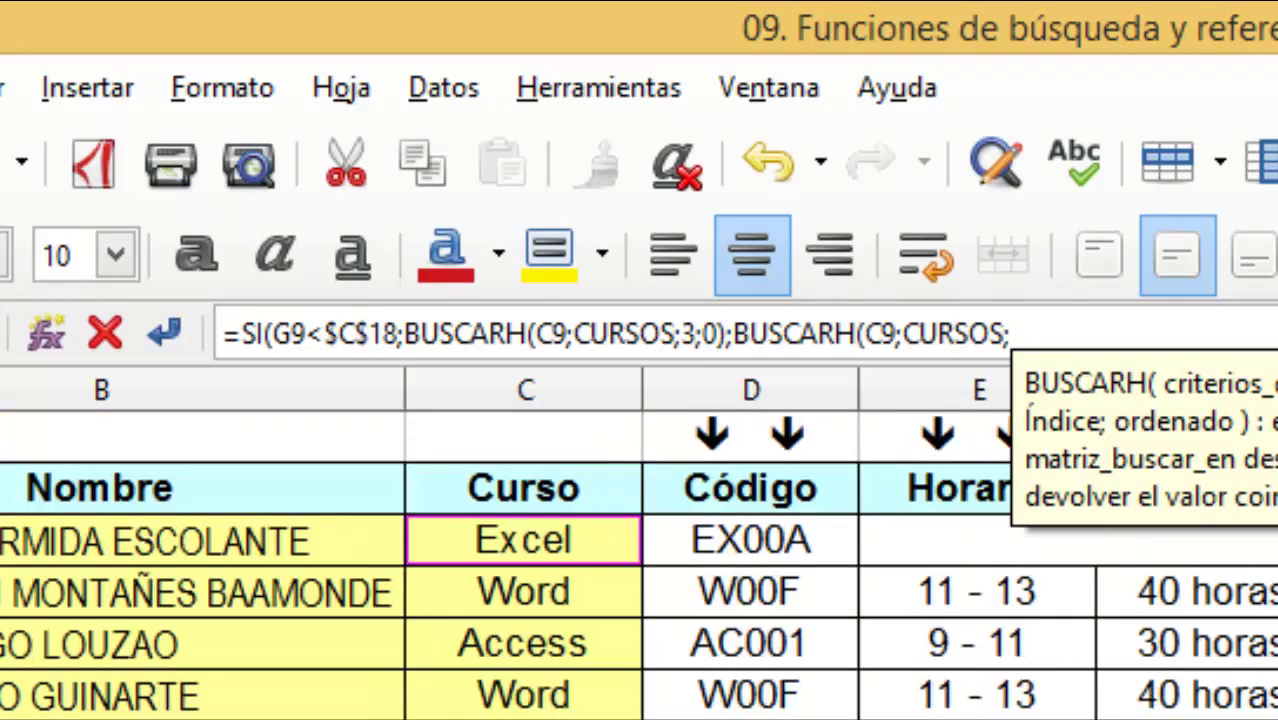
pyautogui.write('4')
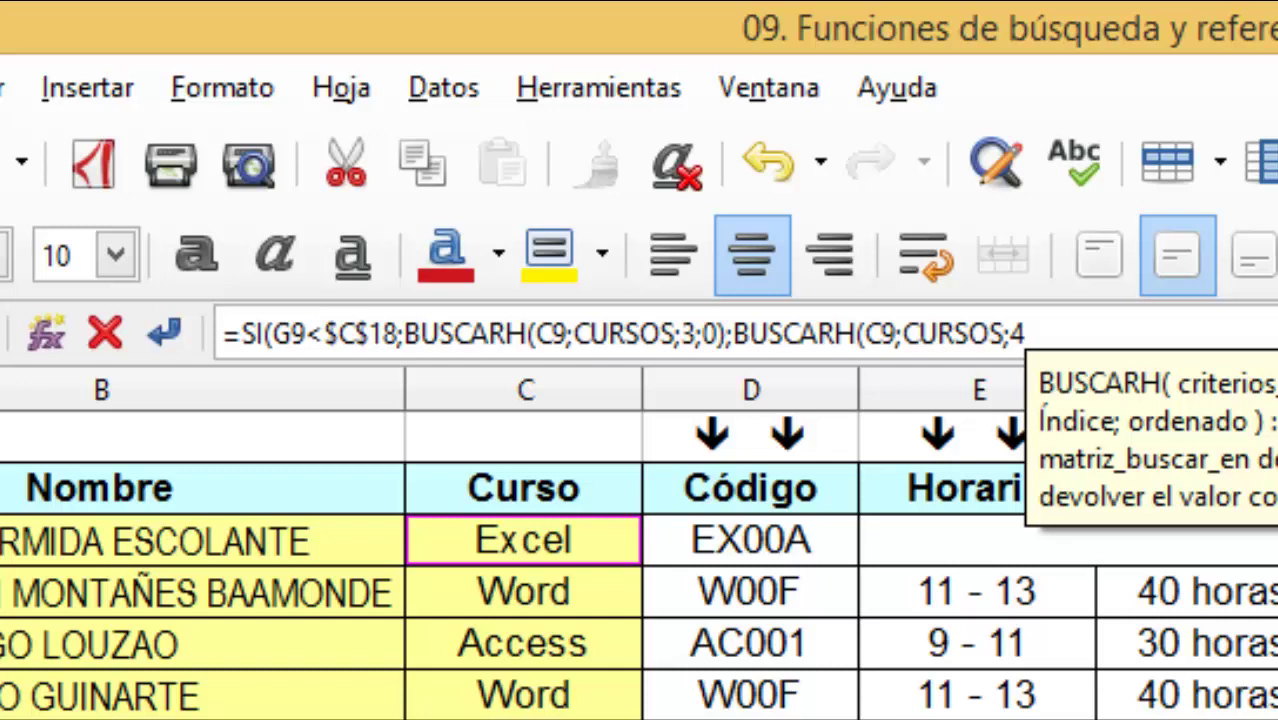
pyautogui.write(';')
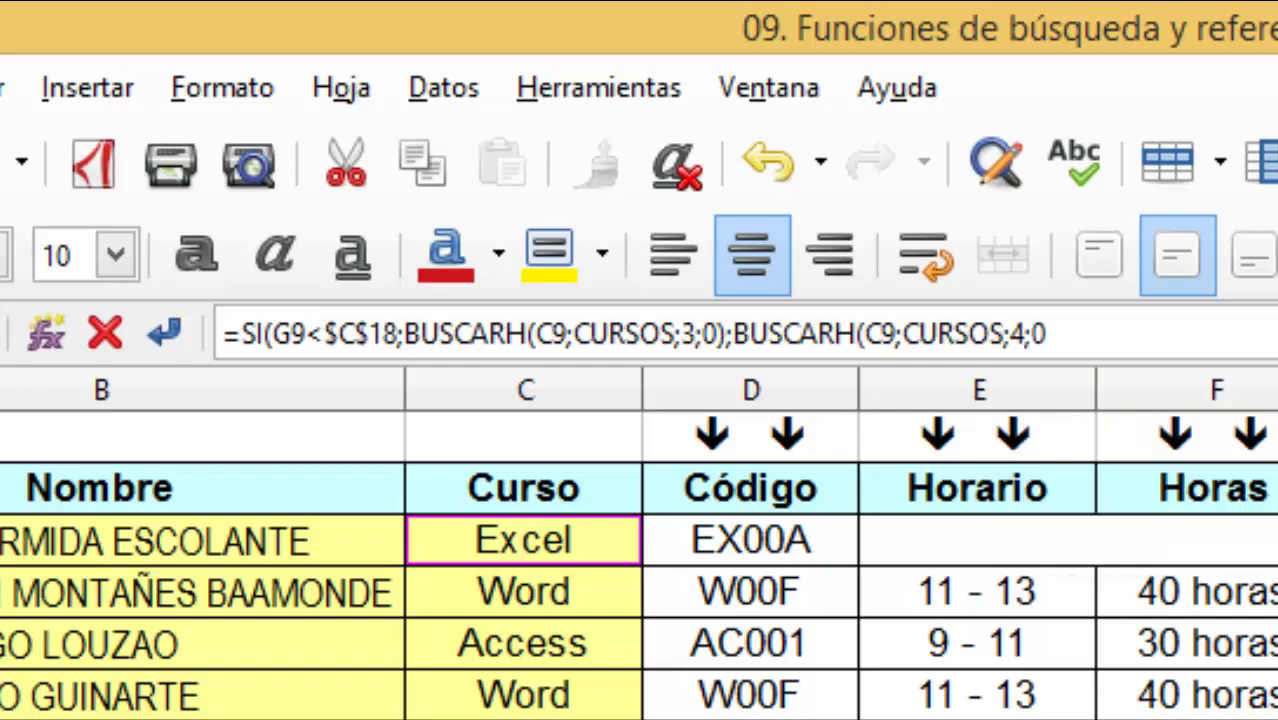
pyautogui.write('0)')
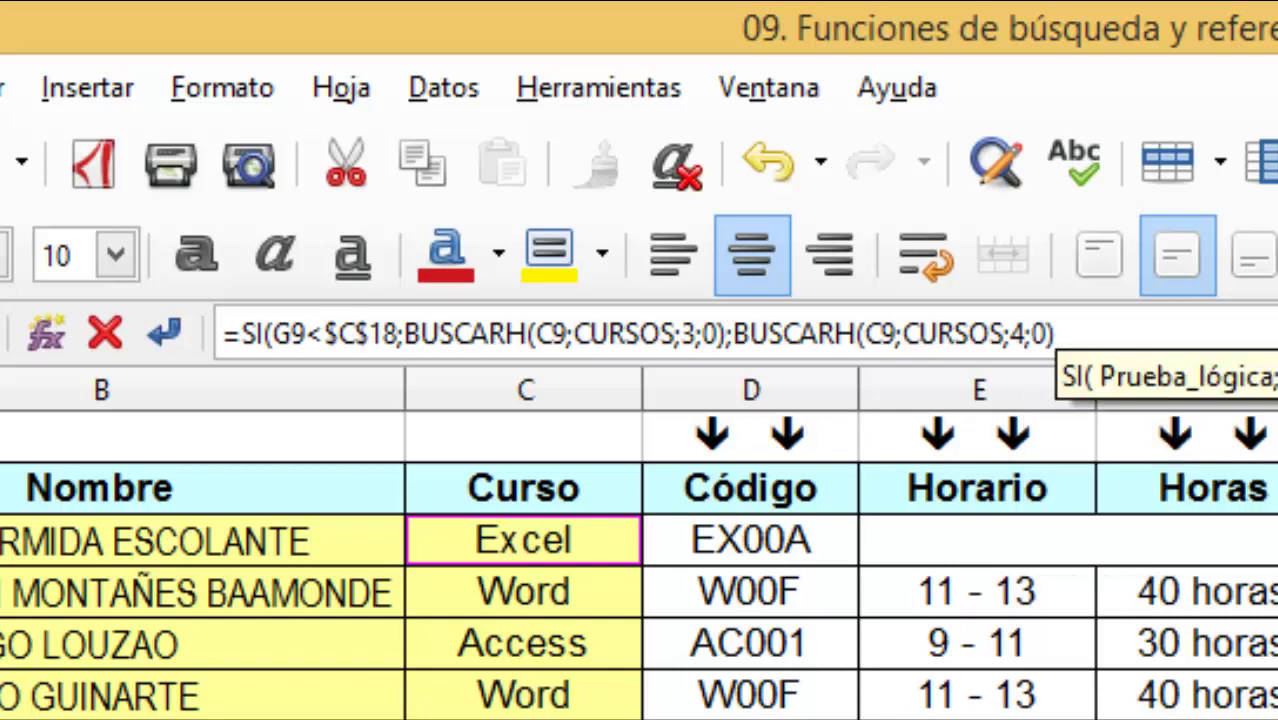
pyautogui.write(')')
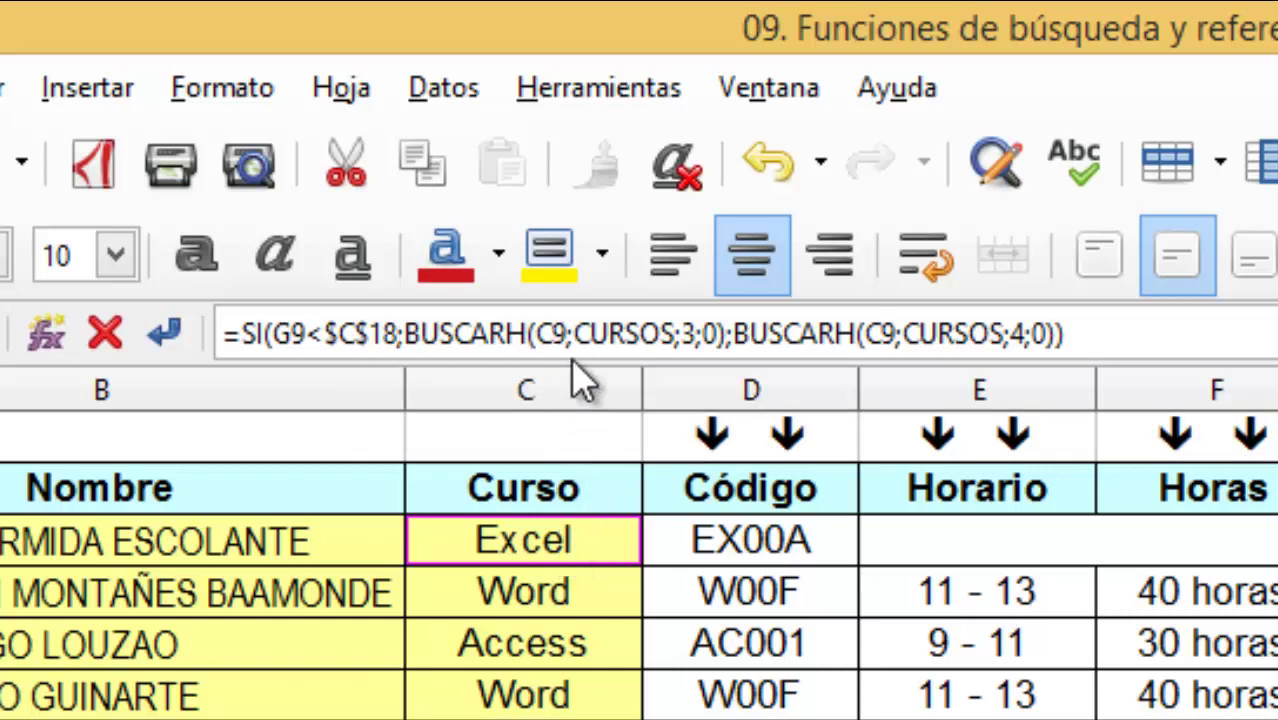
# Step: Confirm the SI formula in H9 and copy it down the Precio / Hora column to H16
pyautogui.scroll(-1, 860, 680)
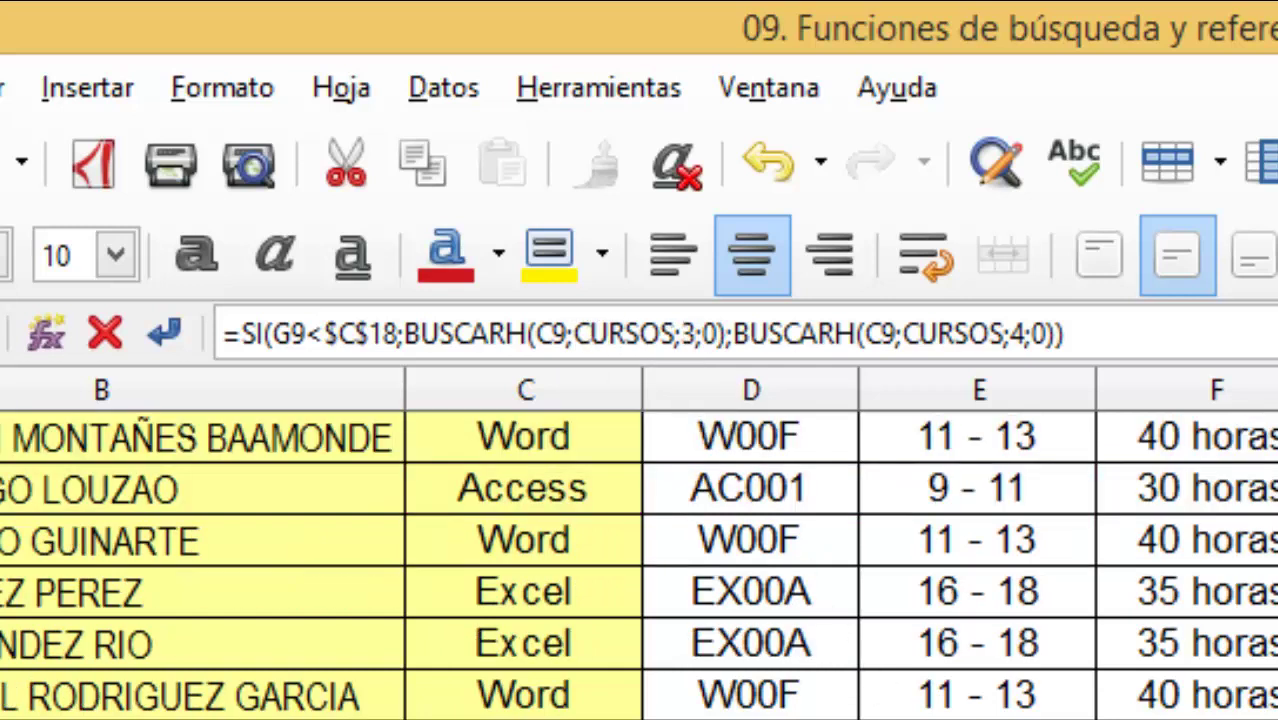
pyautogui.scroll(-3, 640, 565)
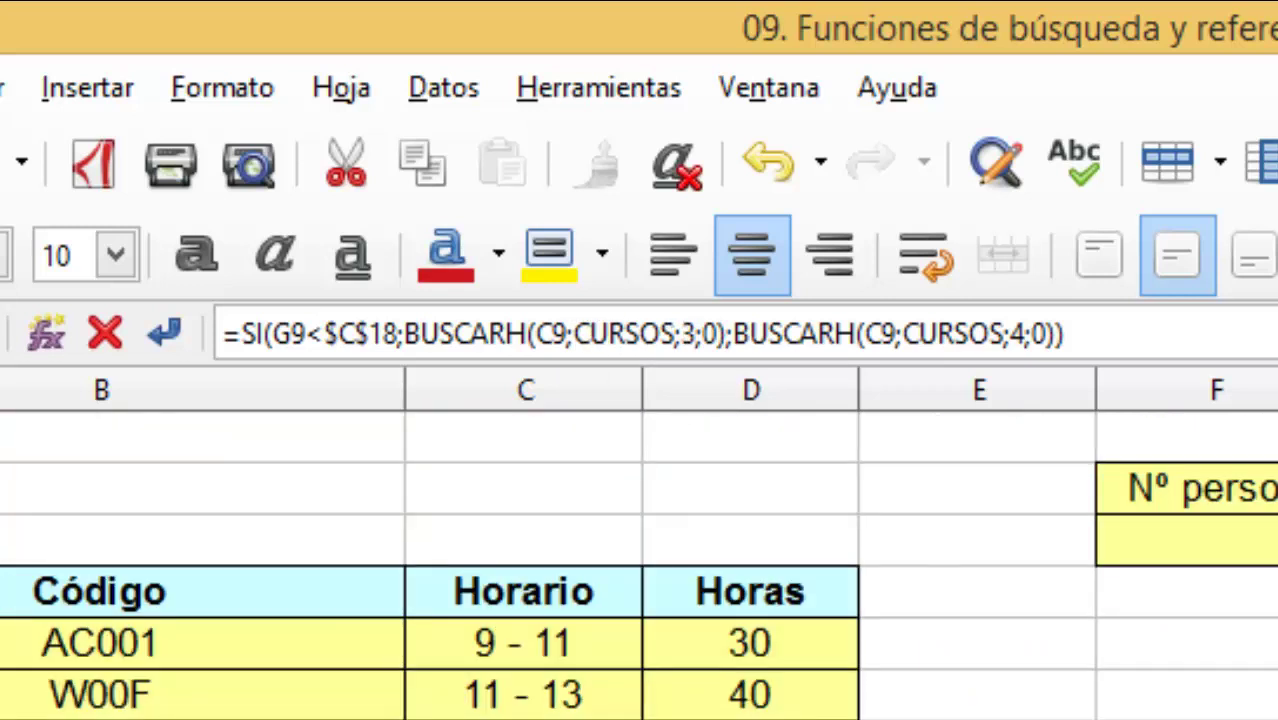
pyautogui.scroll(4, 555, 695)
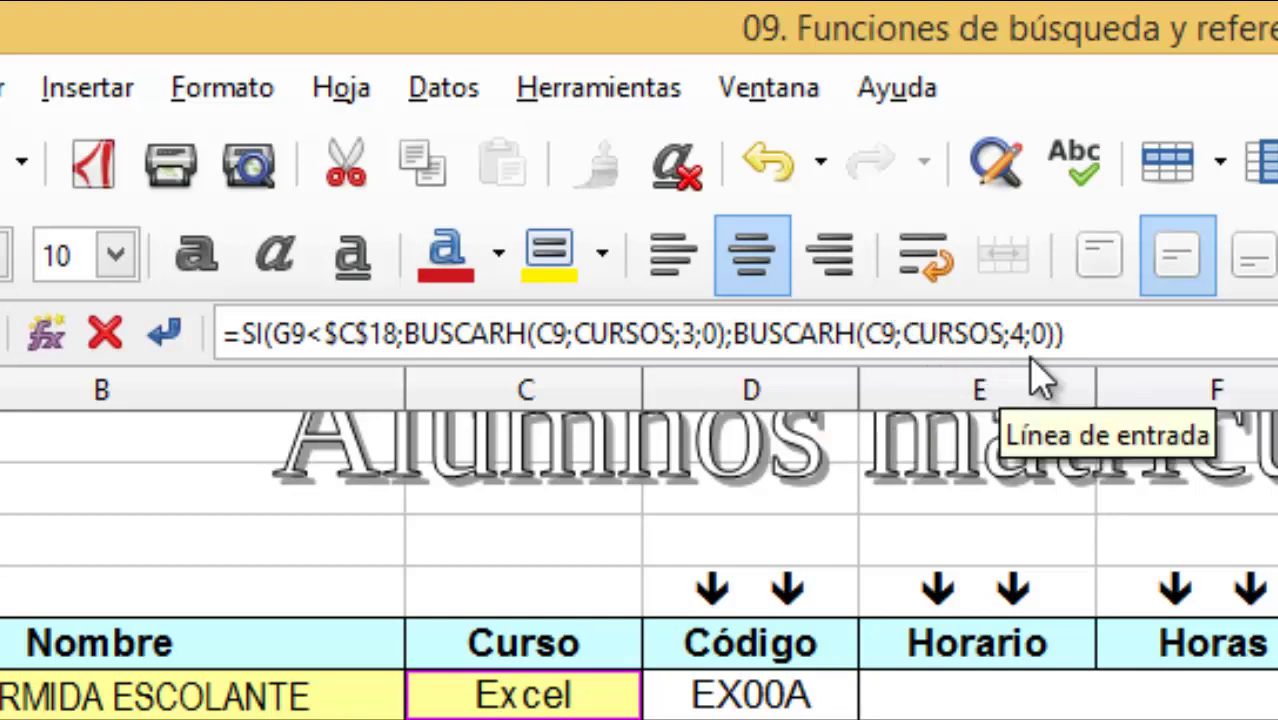
pyautogui.scroll(-5, 640, 560)
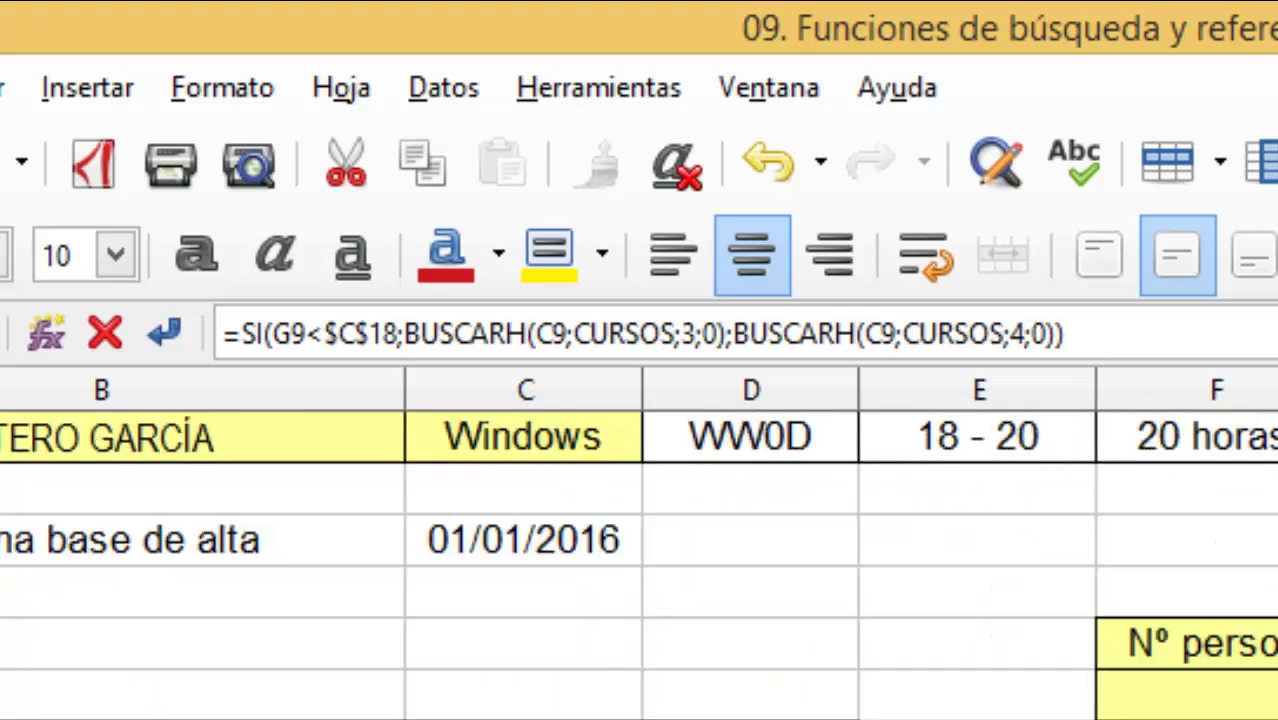
pyautogui.scroll(5, 890, 633)
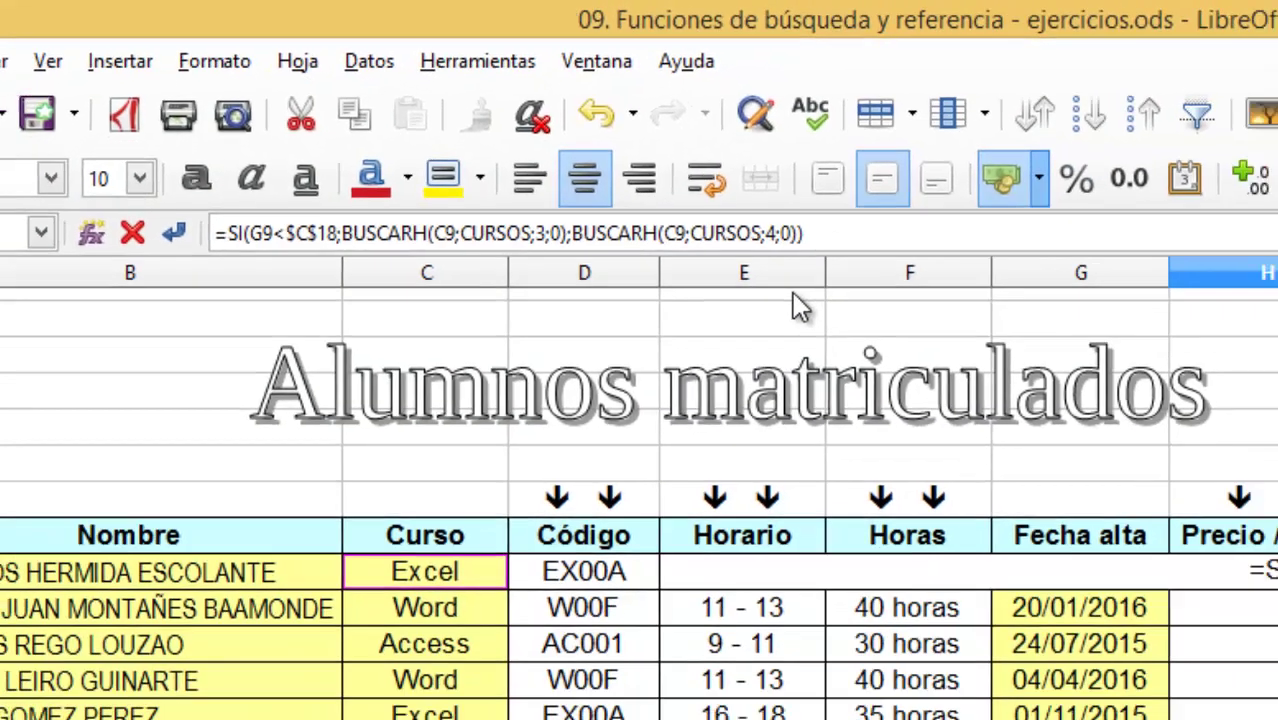
pyautogui.press('Return')
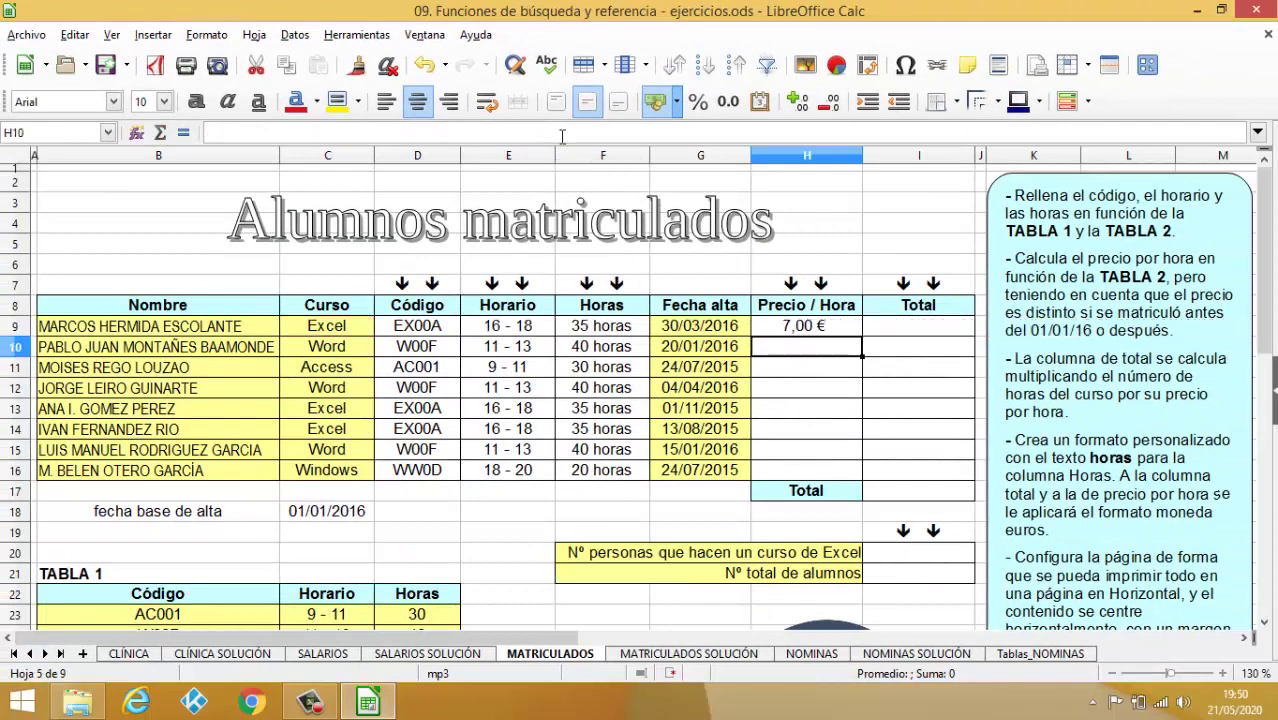
pyautogui.click(833, 335)
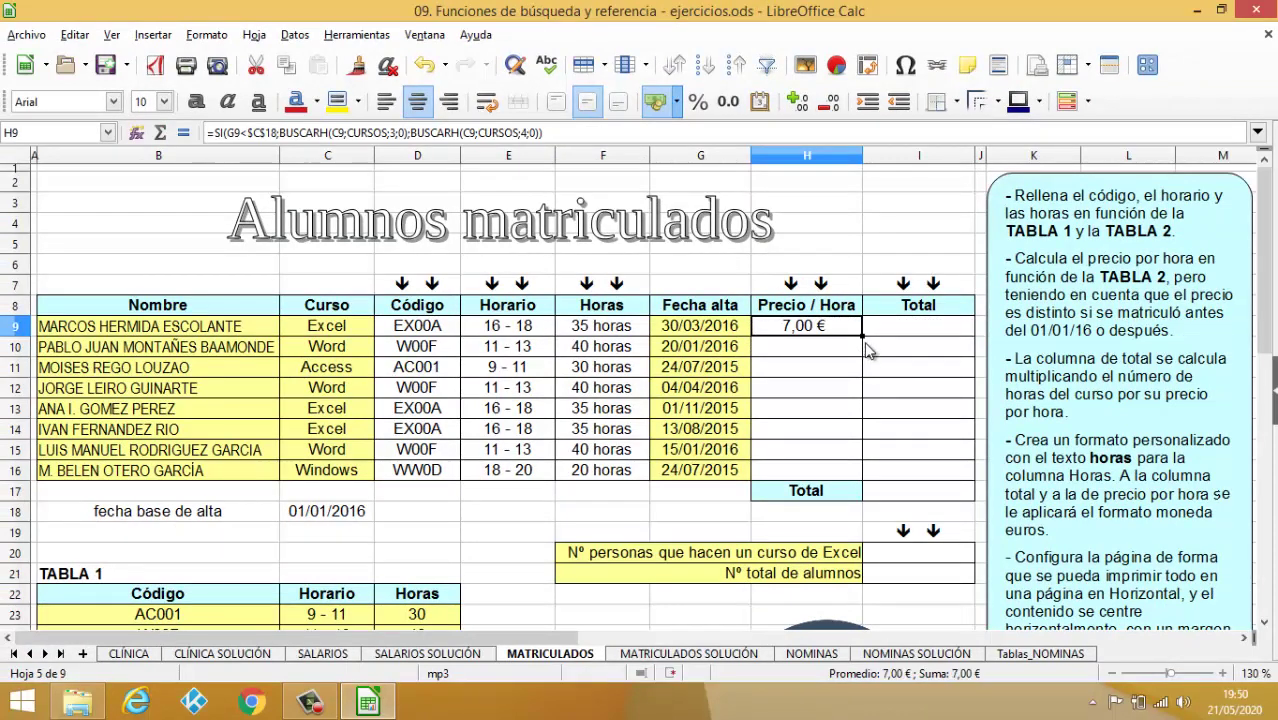
pyautogui.doubleClick(862, 337)
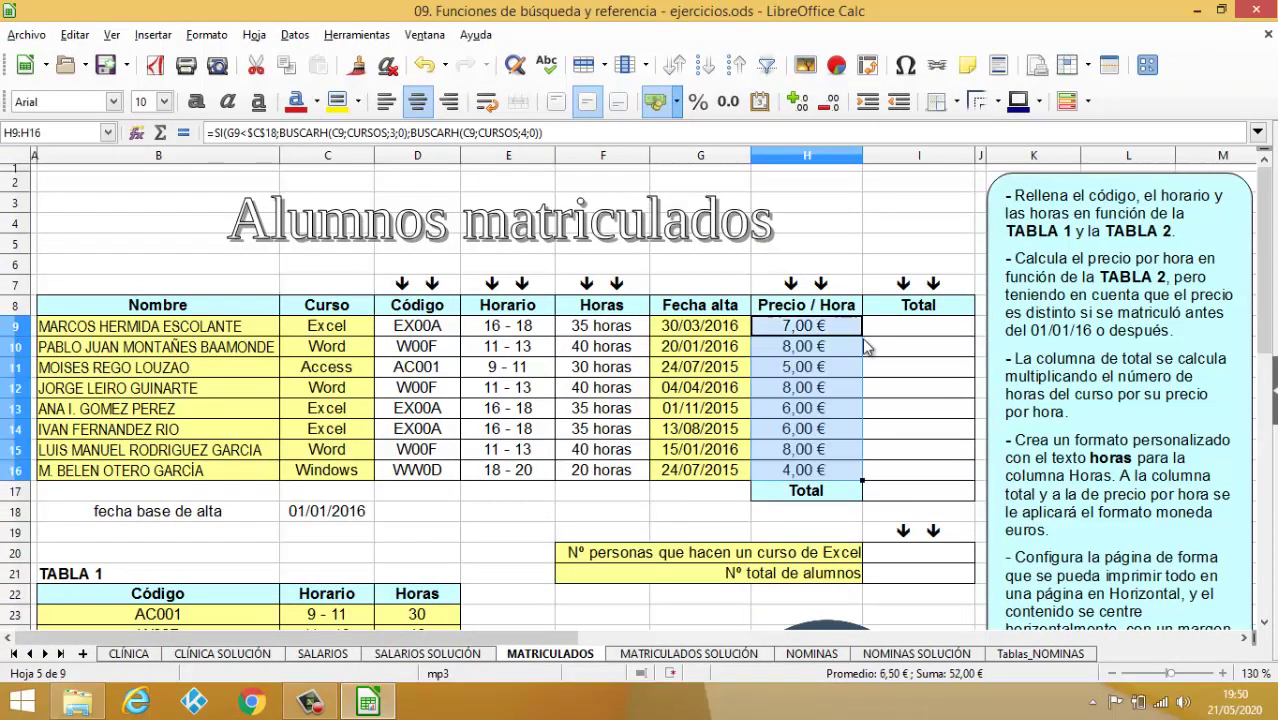
# Step: Check the Precio / Hora results of the Excel students in rows 9 and 13 against the before and from 01/01/16 prices in TABLA 2
pyautogui.click(718, 507)
pyautogui.moveTo(343, 328); pyautogui.dragTo(778, 336)
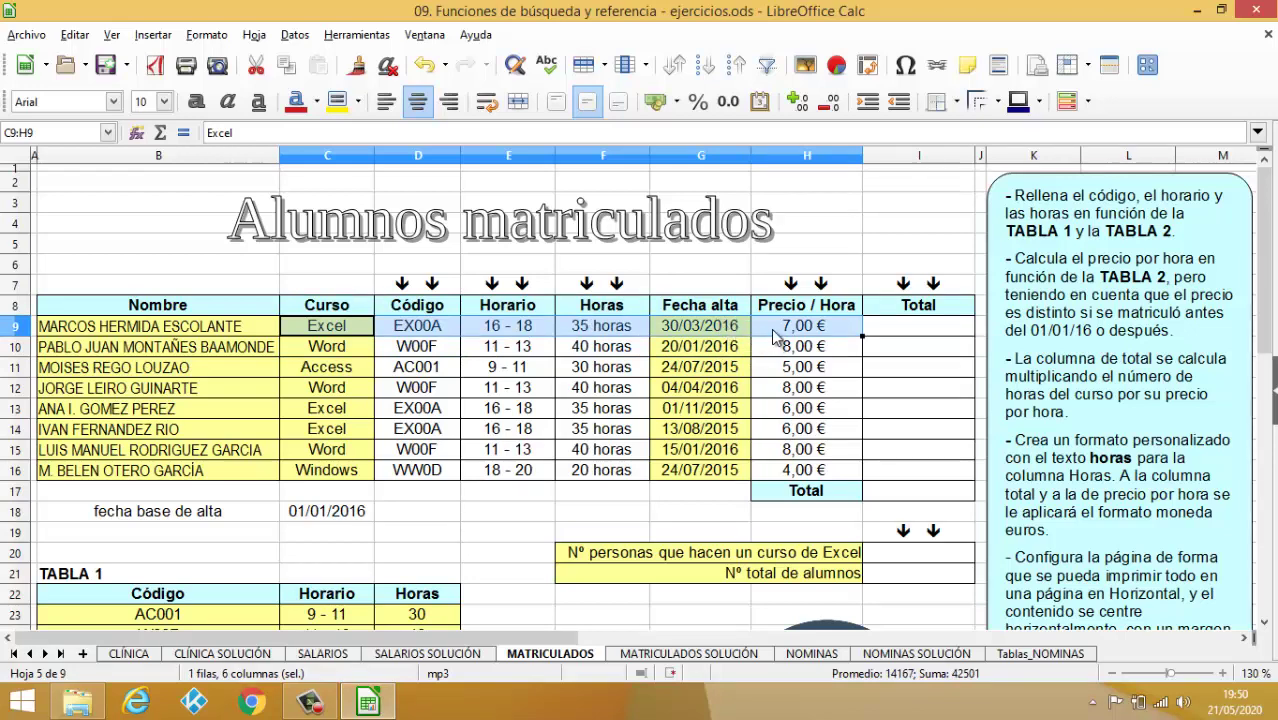
pyautogui.scroll(-4, 704, 453)
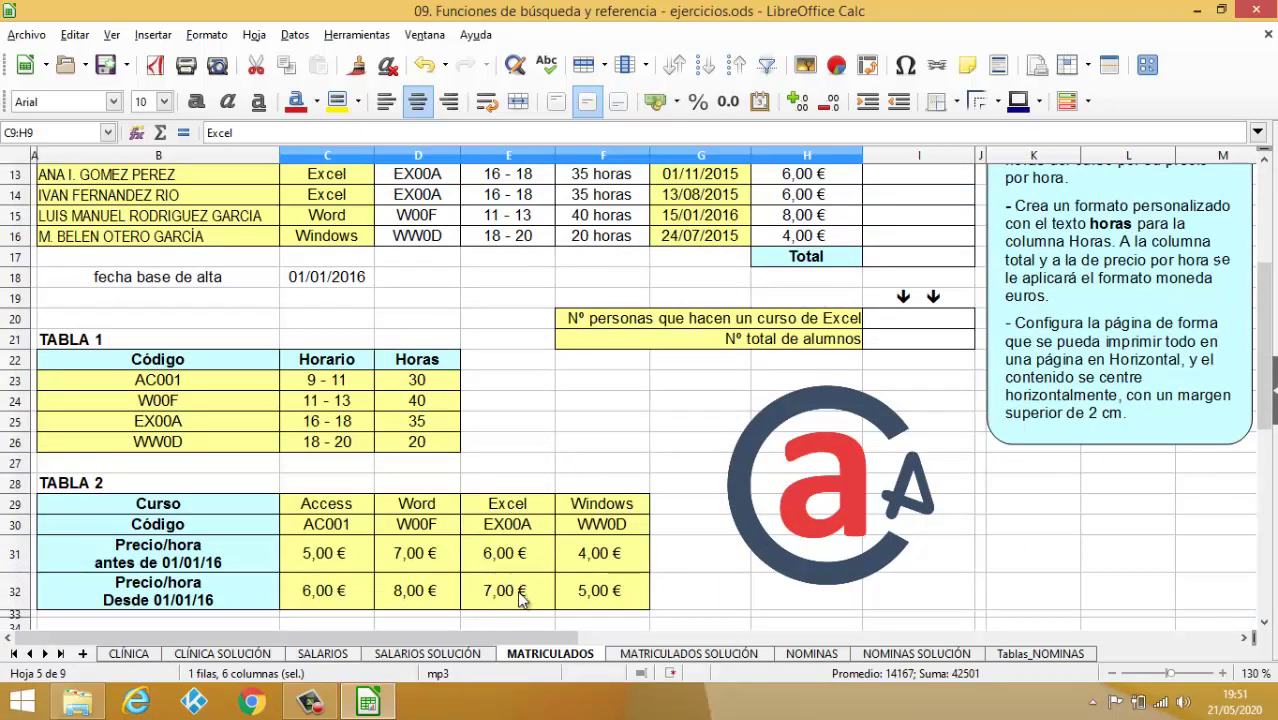
pyautogui.scroll(3, 552, 542)
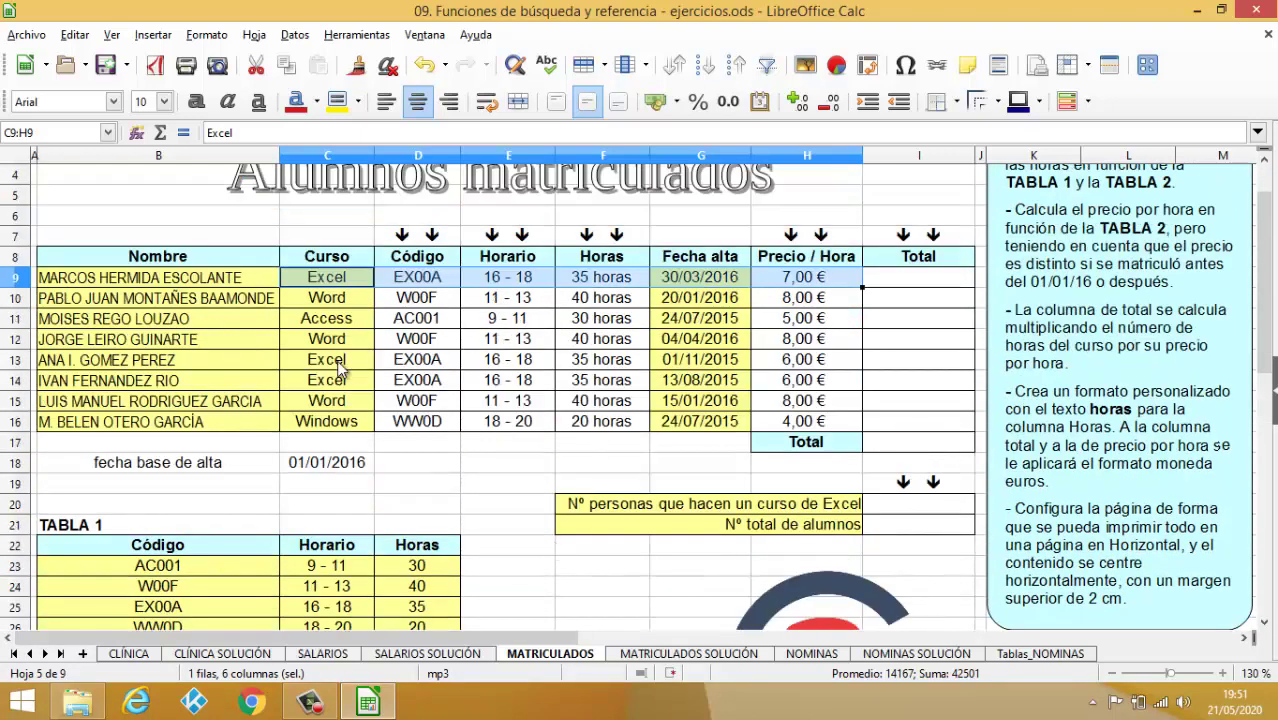
pyautogui.moveTo(336, 364); pyautogui.dragTo(783, 366)
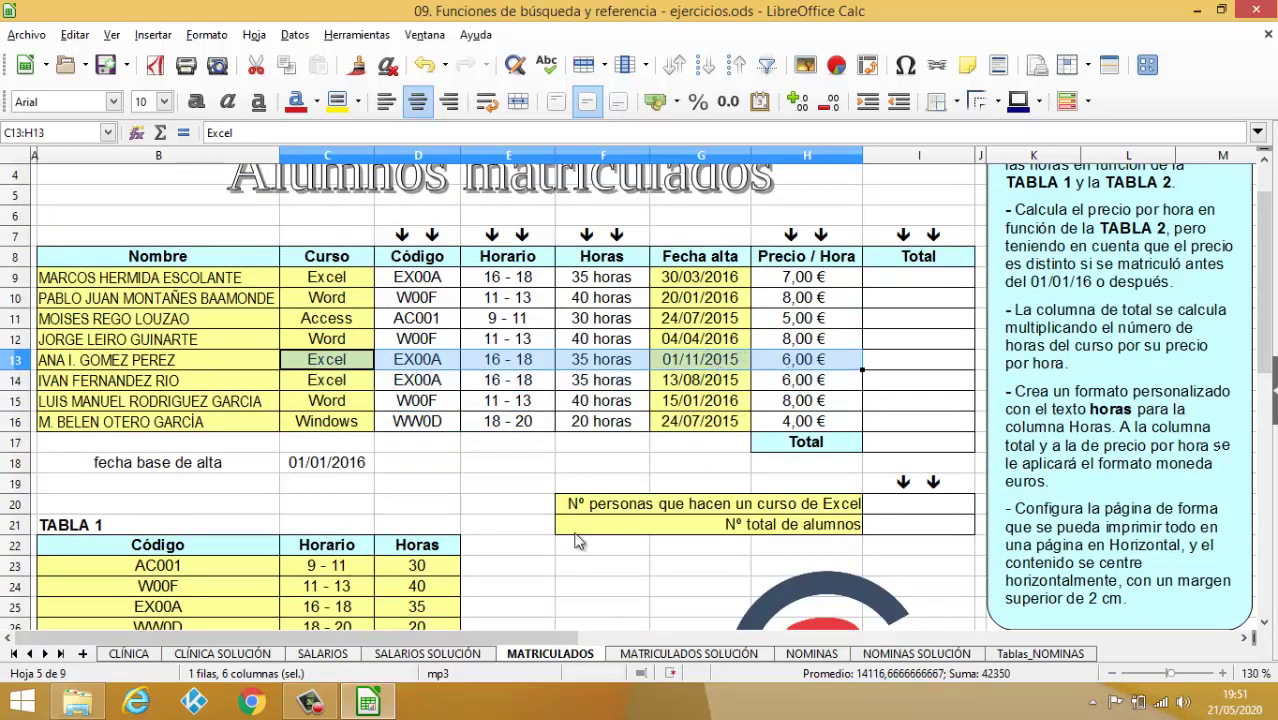
pyautogui.scroll(-3, 535, 553)
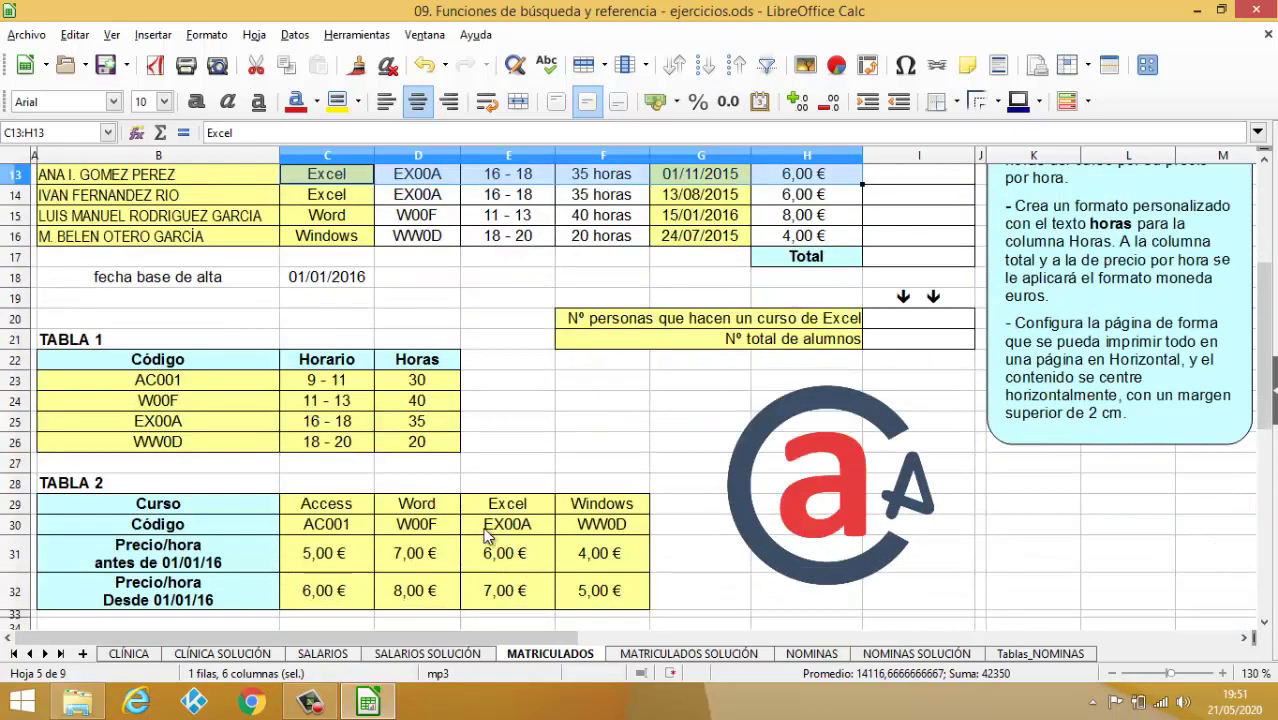
pyautogui.scroll(2, 513, 553)
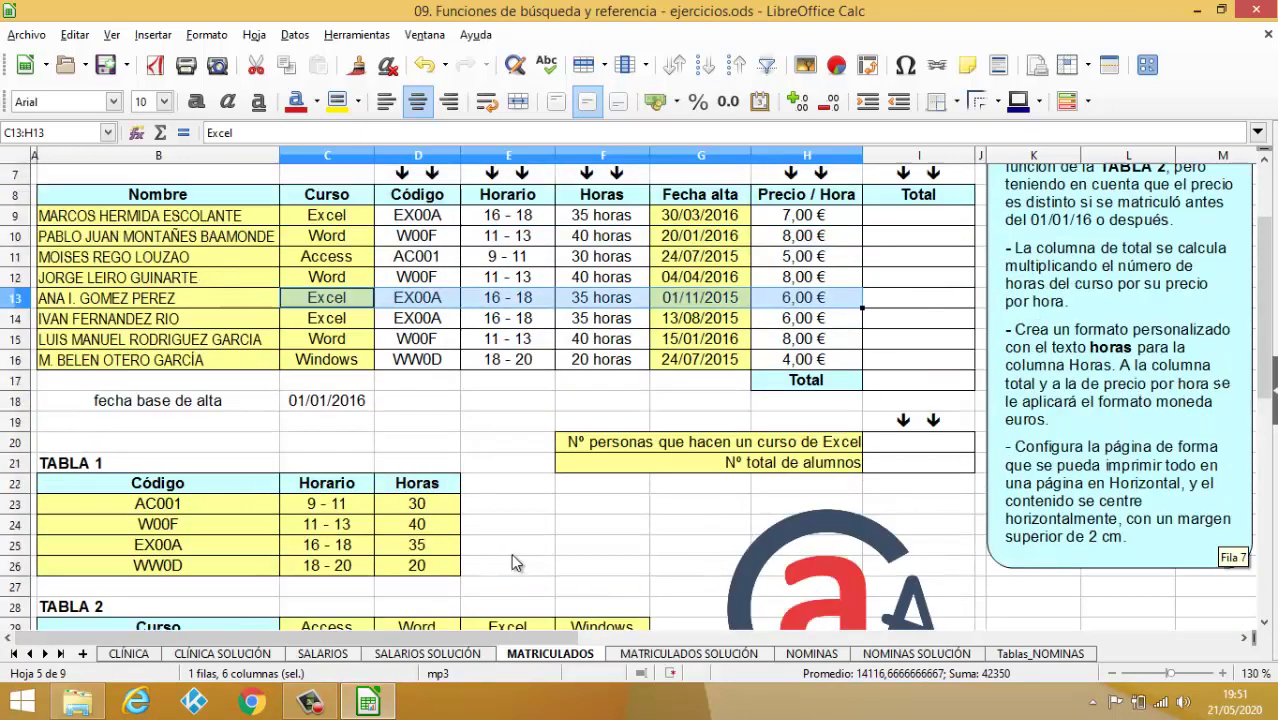
# Step: Enter =F9*H9 in Total cell I9 to multiply hours by hourly price, and copy the formula down through I17
pyautogui.click(870, 218)
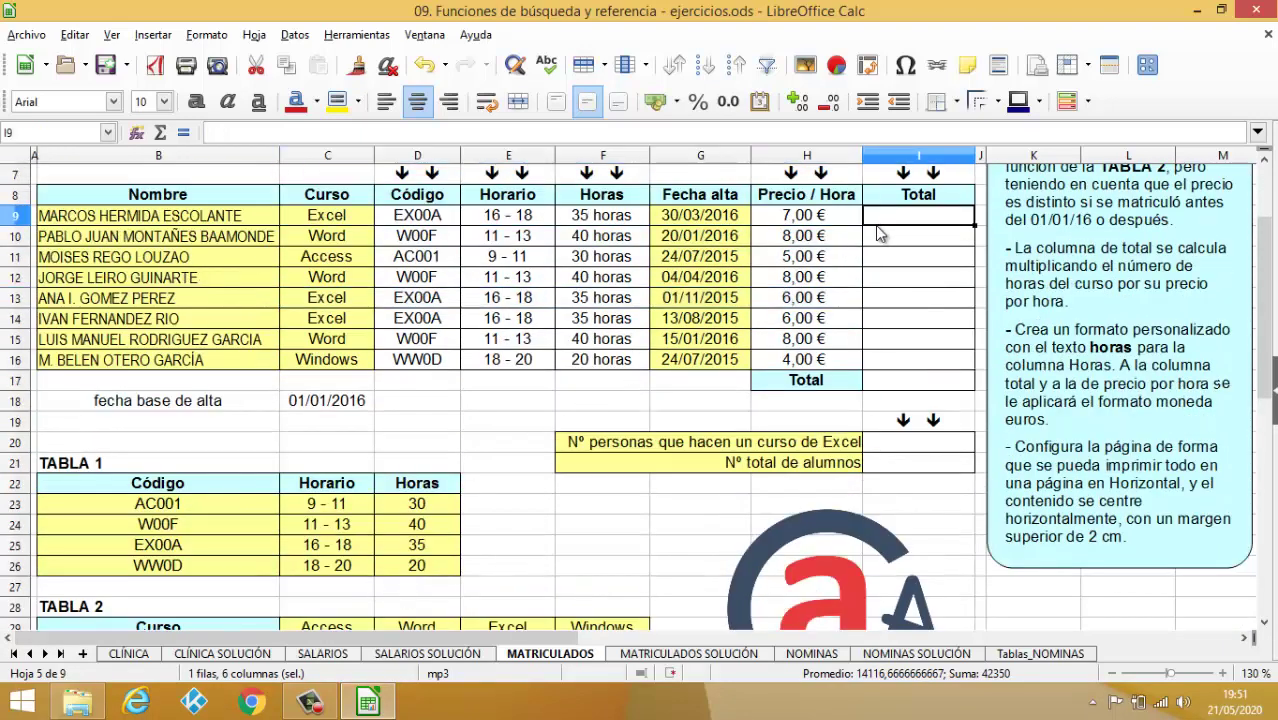
pyautogui.write('=')
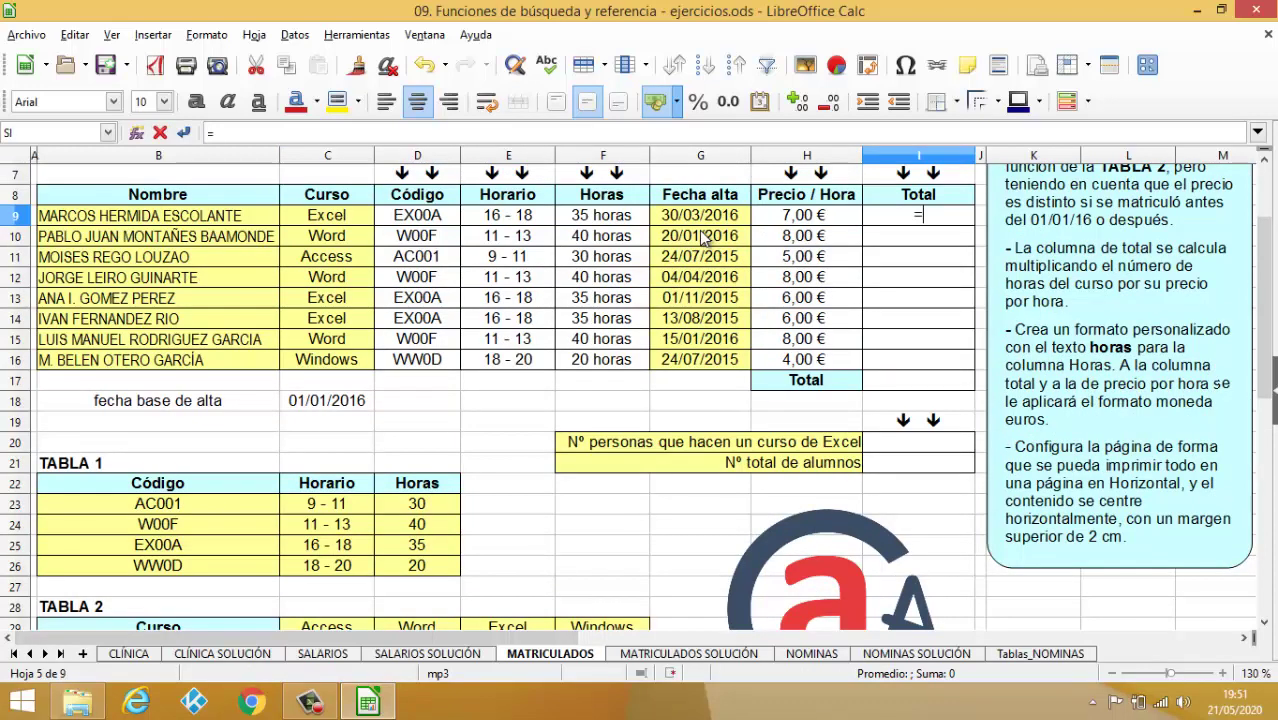
pyautogui.click(592, 220)
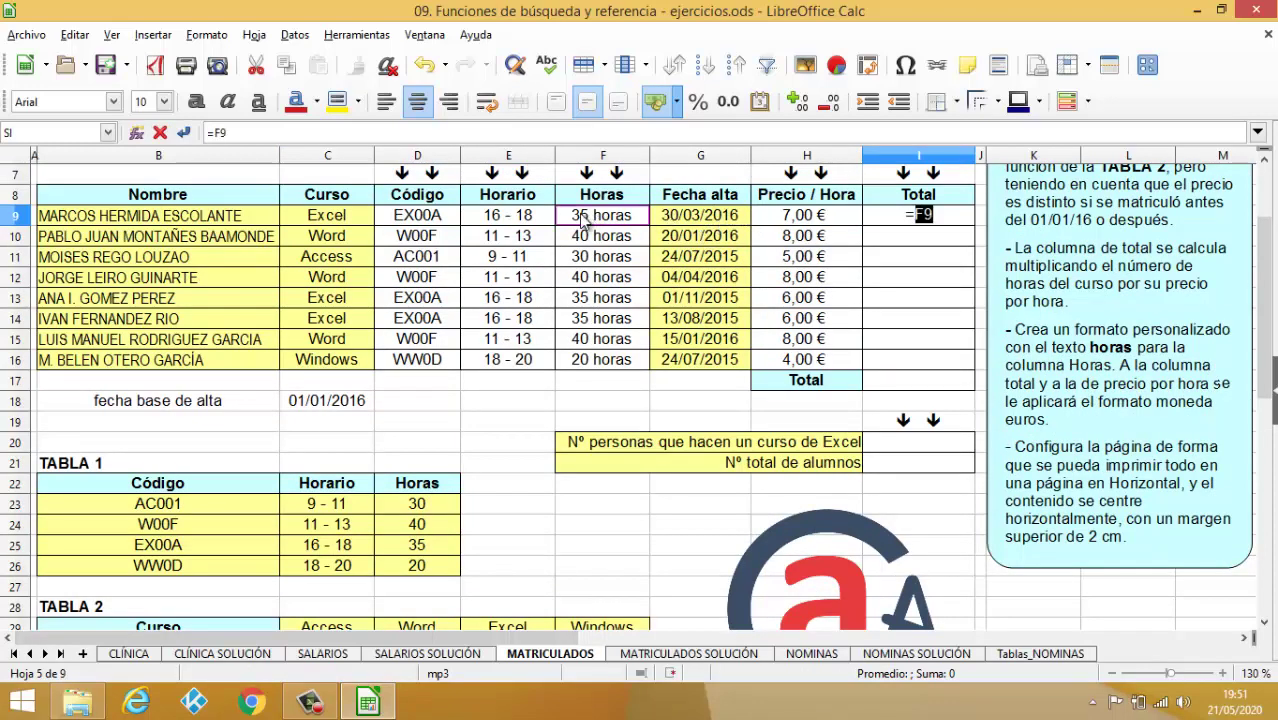
pyautogui.write('*')
pyautogui.click(783, 222)
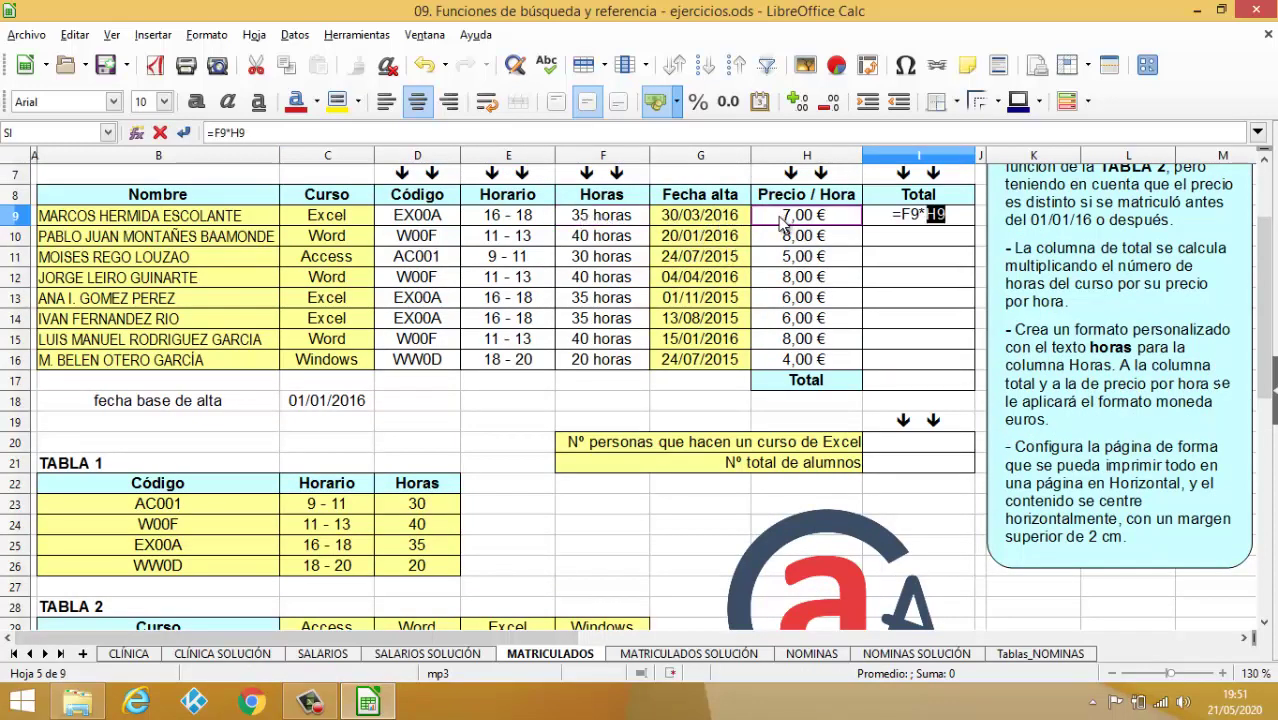
pyautogui.press('Return')
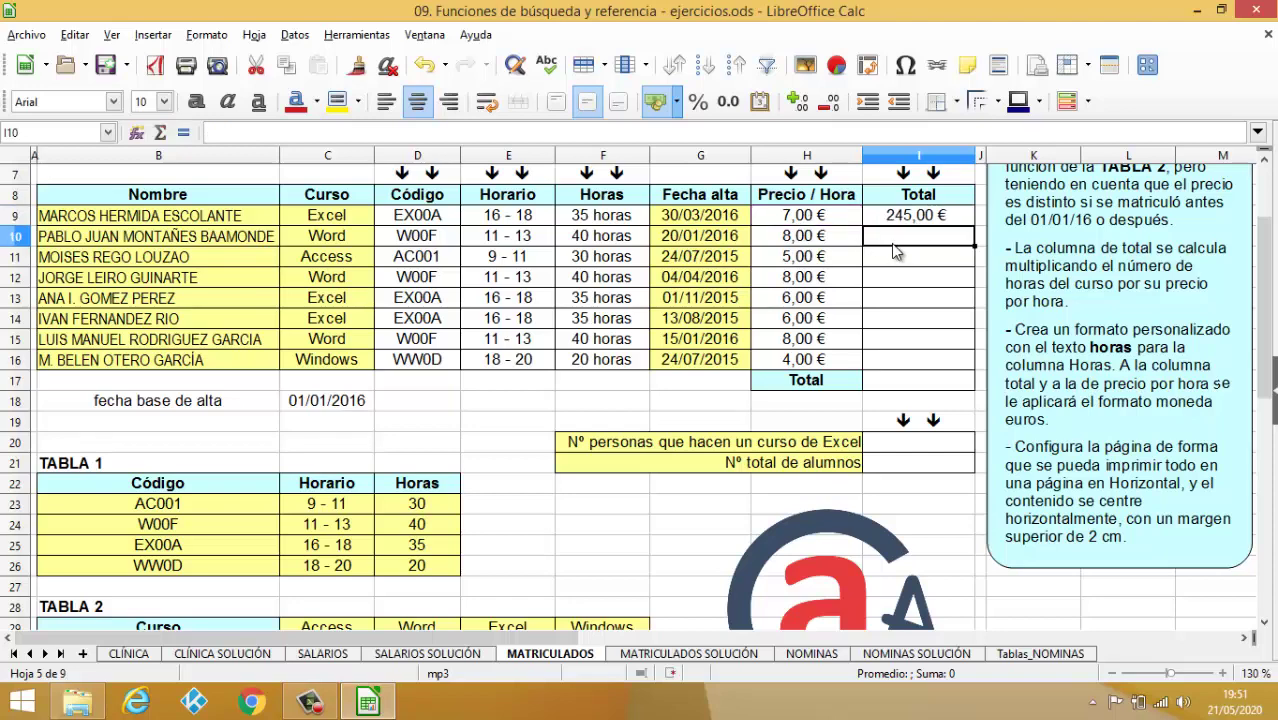
pyautogui.click(912, 226)
pyautogui.moveTo(971, 226); pyautogui.dragTo(972, 388)
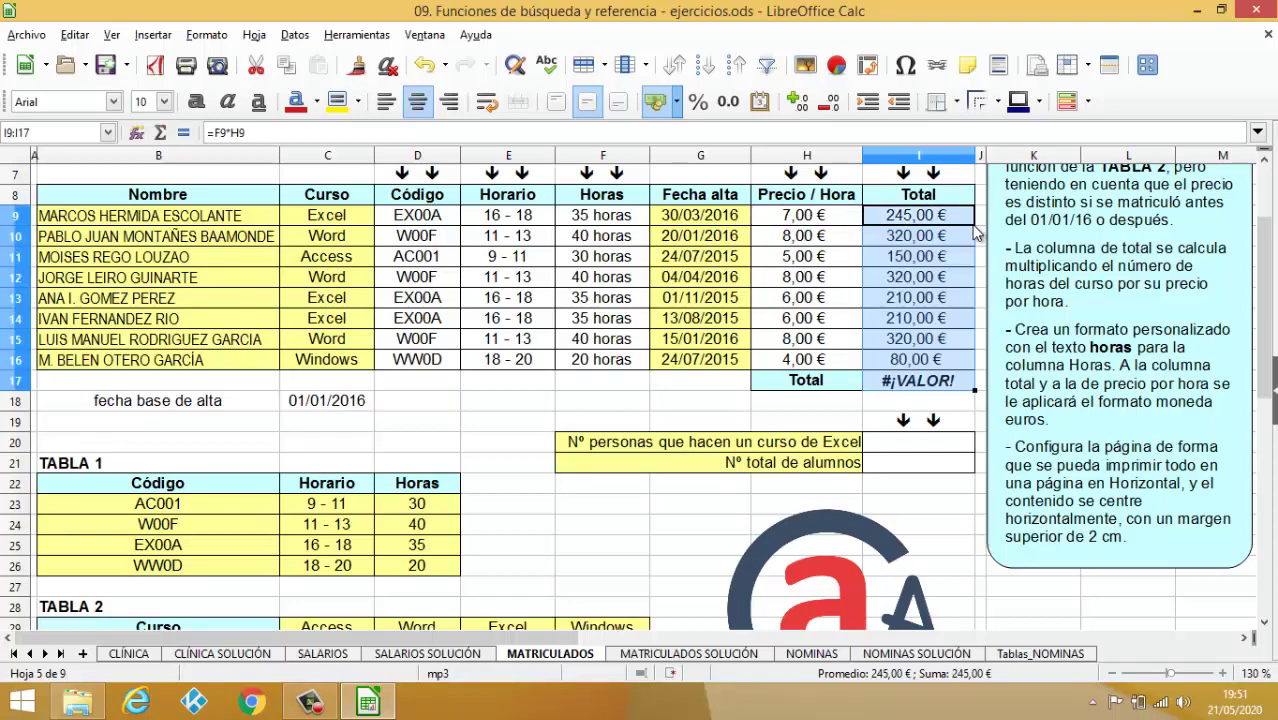
# Step: Replace the copied formula in grand total cell I17 with a SUMA of I9:I16
pyautogui.click(955, 380)
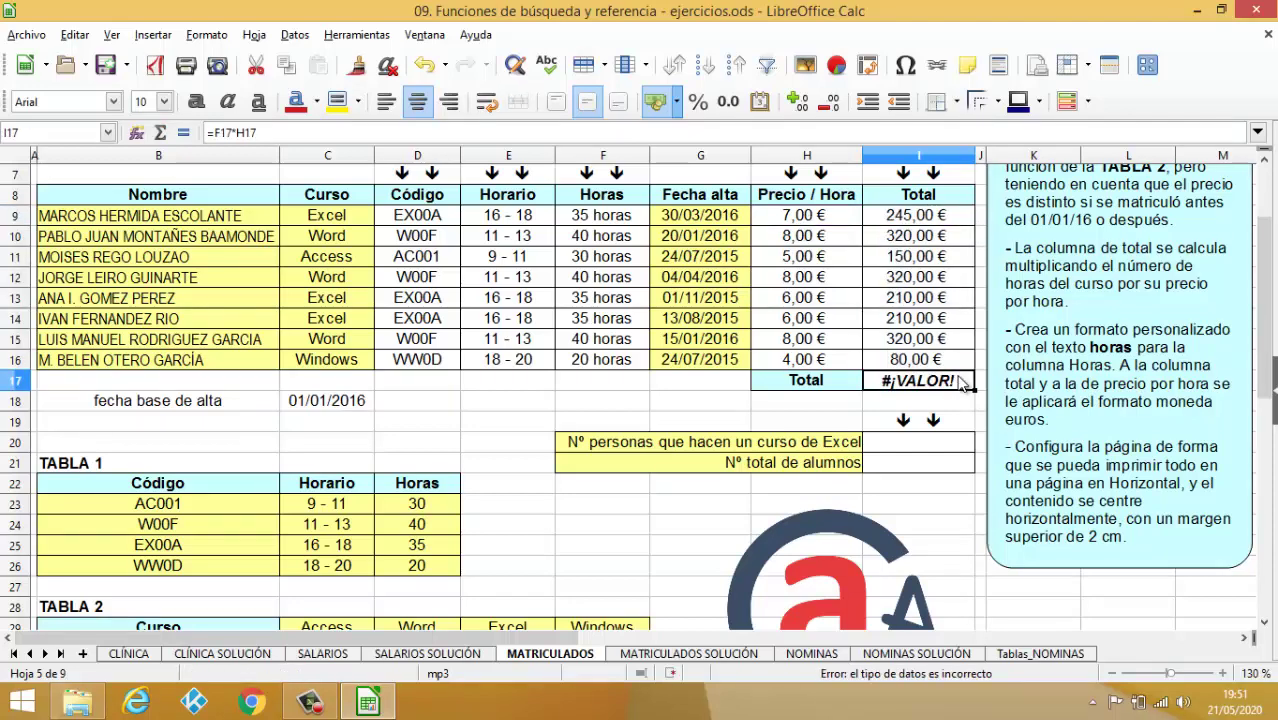
pyautogui.press('Delete')
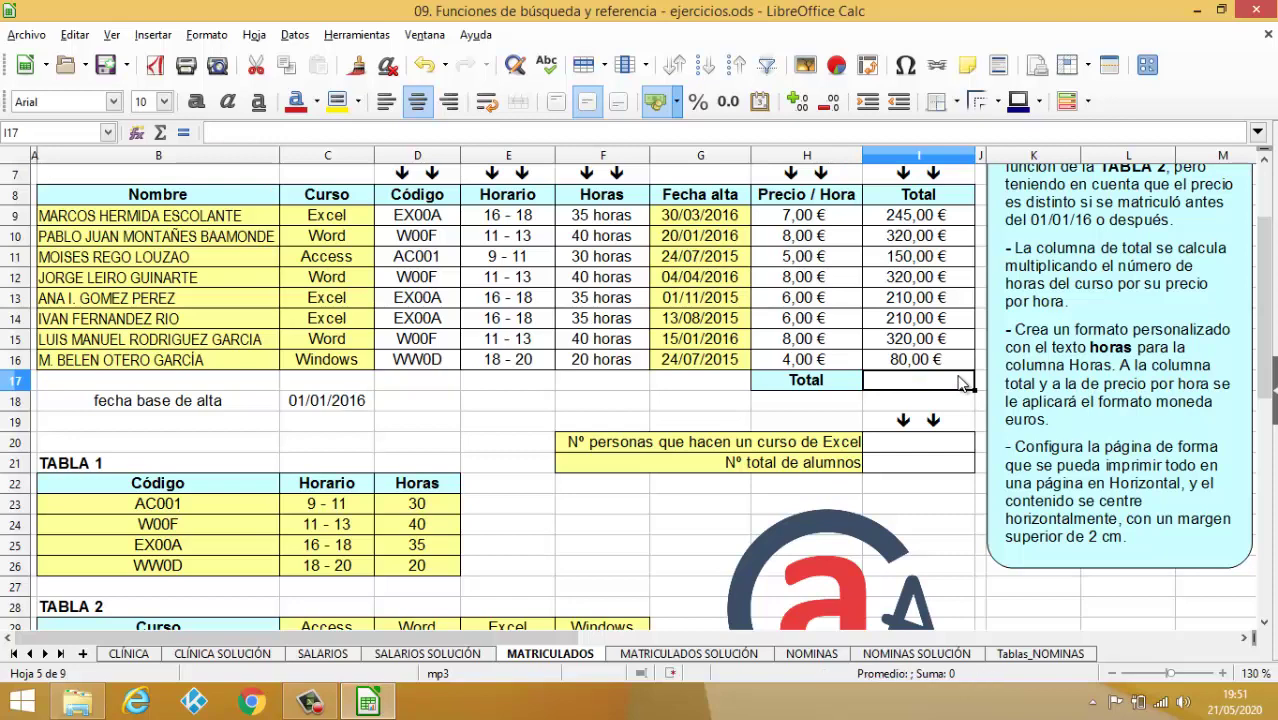
pyautogui.write('=SUMA(')
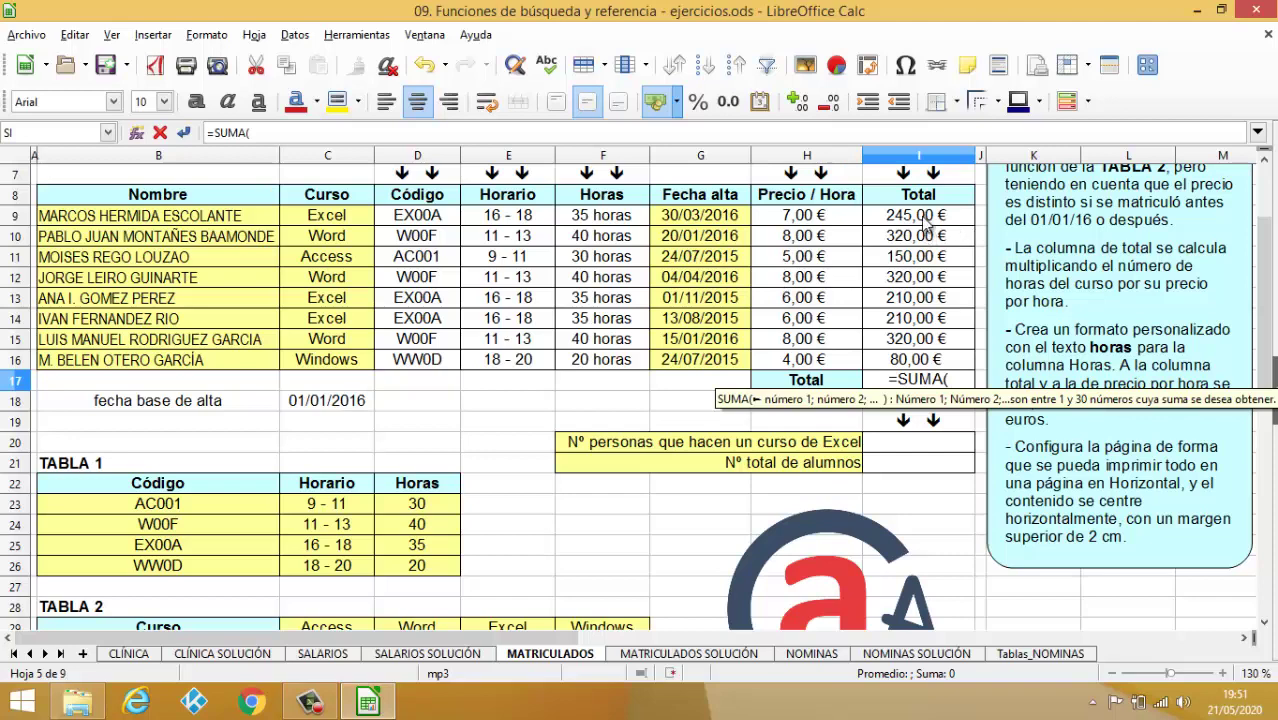
pyautogui.moveTo(924, 226); pyautogui.dragTo(931, 363)
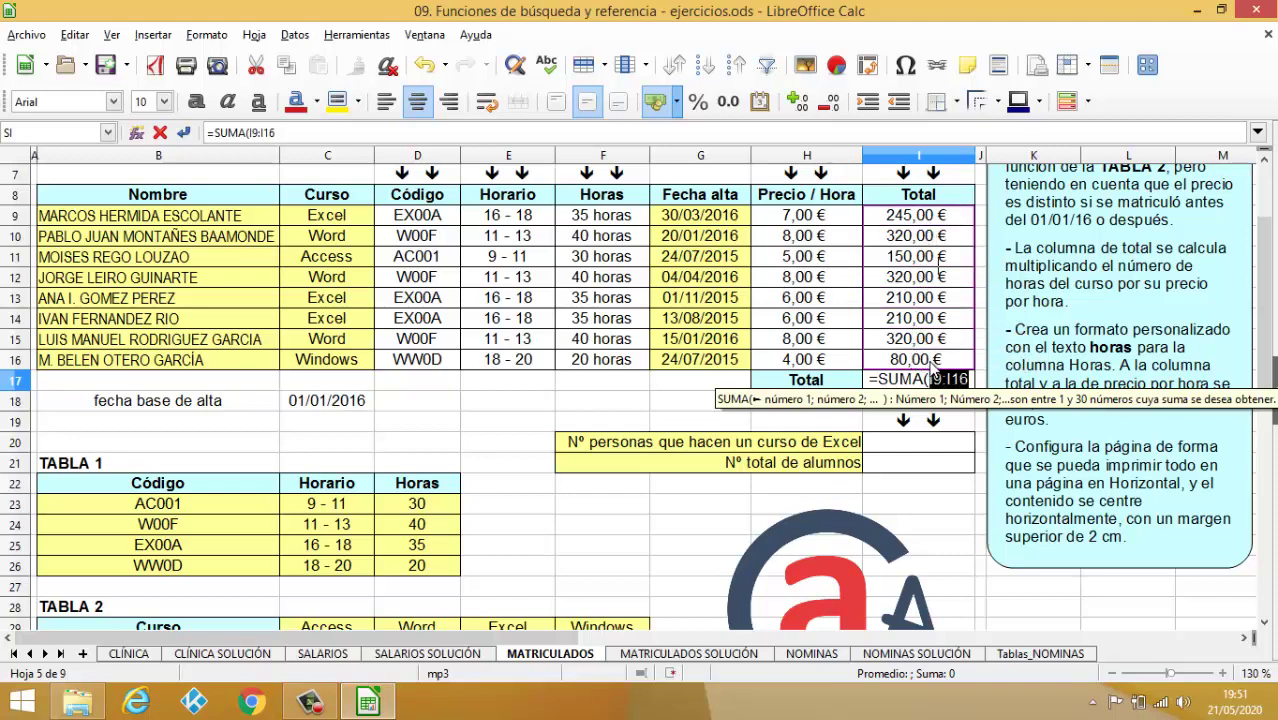
pyautogui.press('Return')
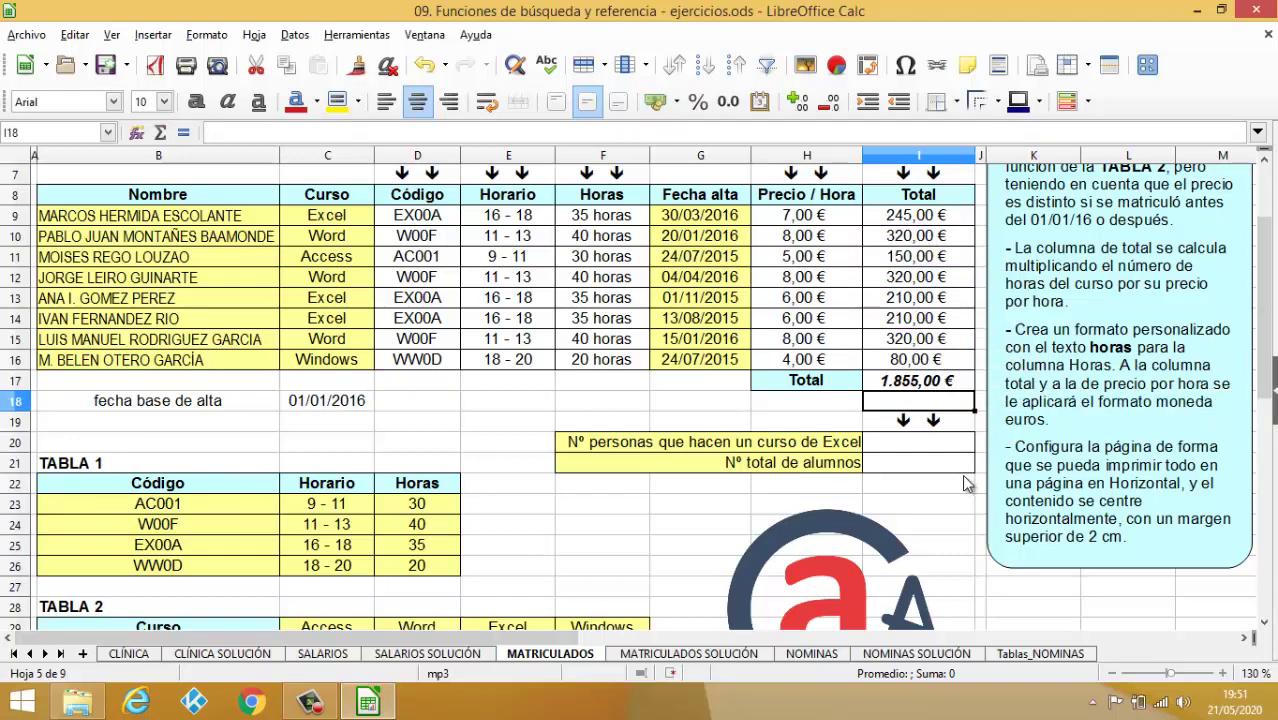
# Step: Count the people taking an Excel course in I20 with =CONTAR.SI(C9:C16;C9)
pyautogui.click(931, 448)
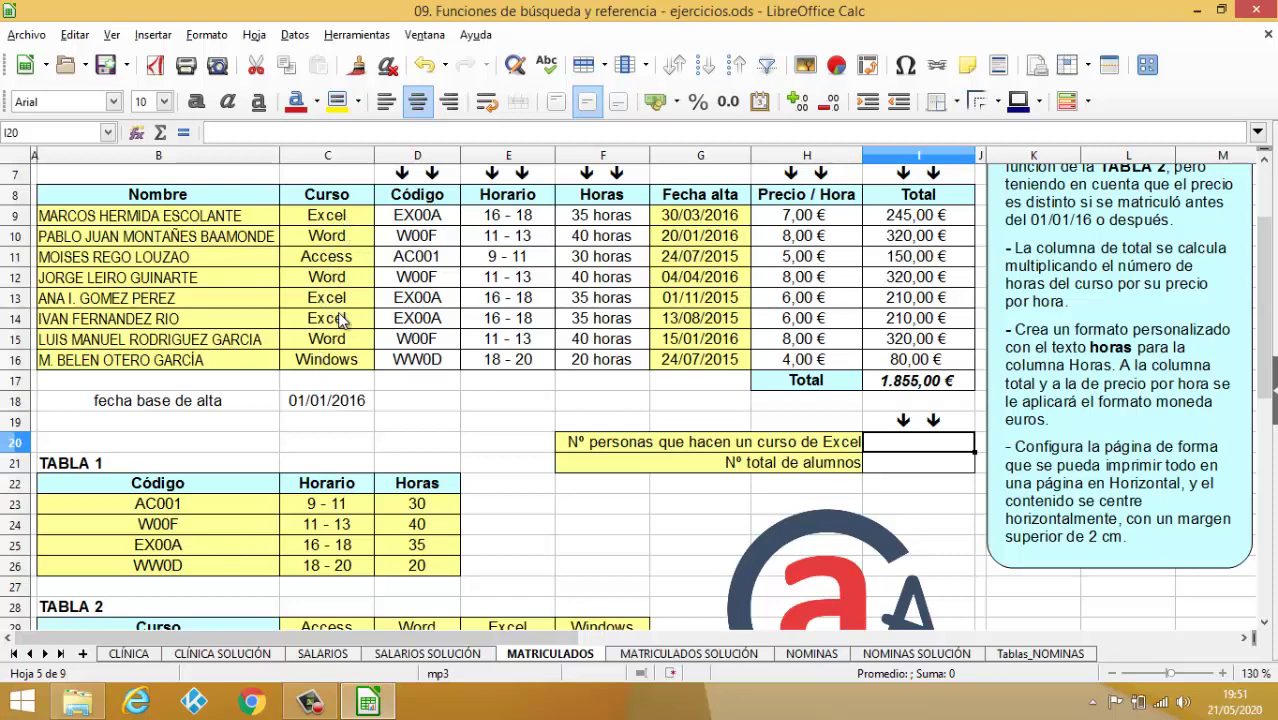
pyautogui.write('=CO')
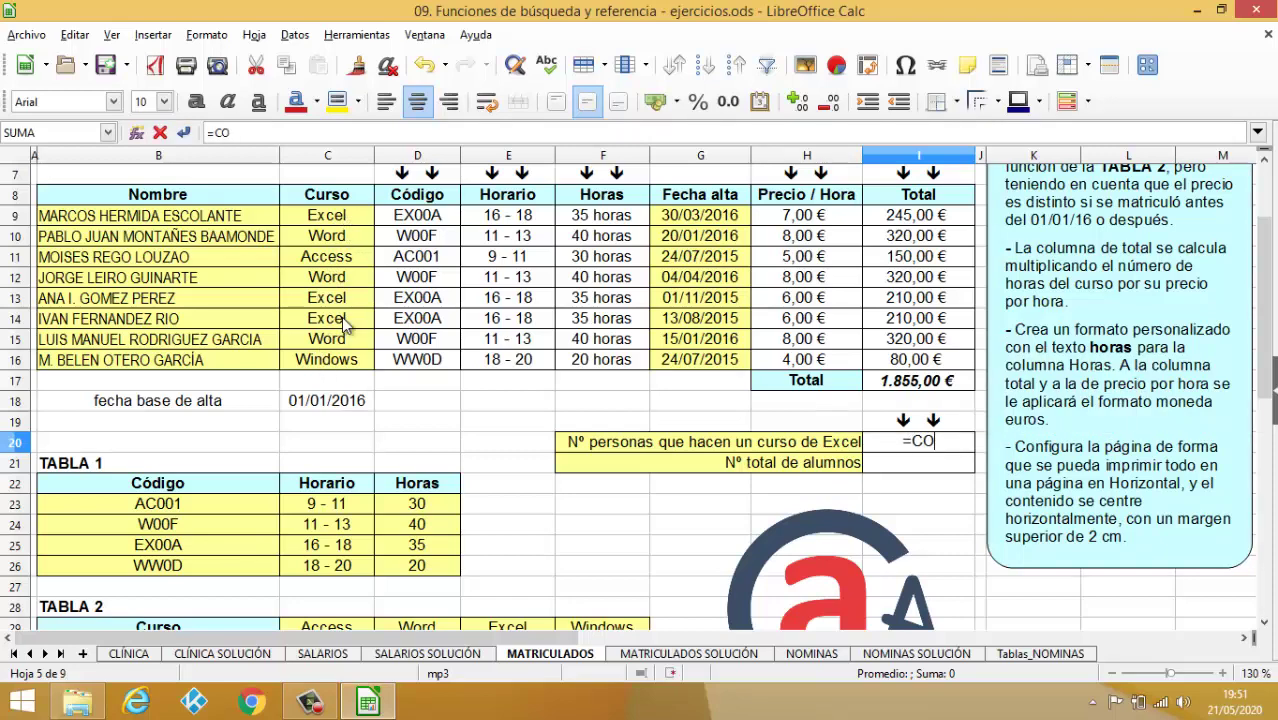
pyautogui.write('NTAR.SI(')
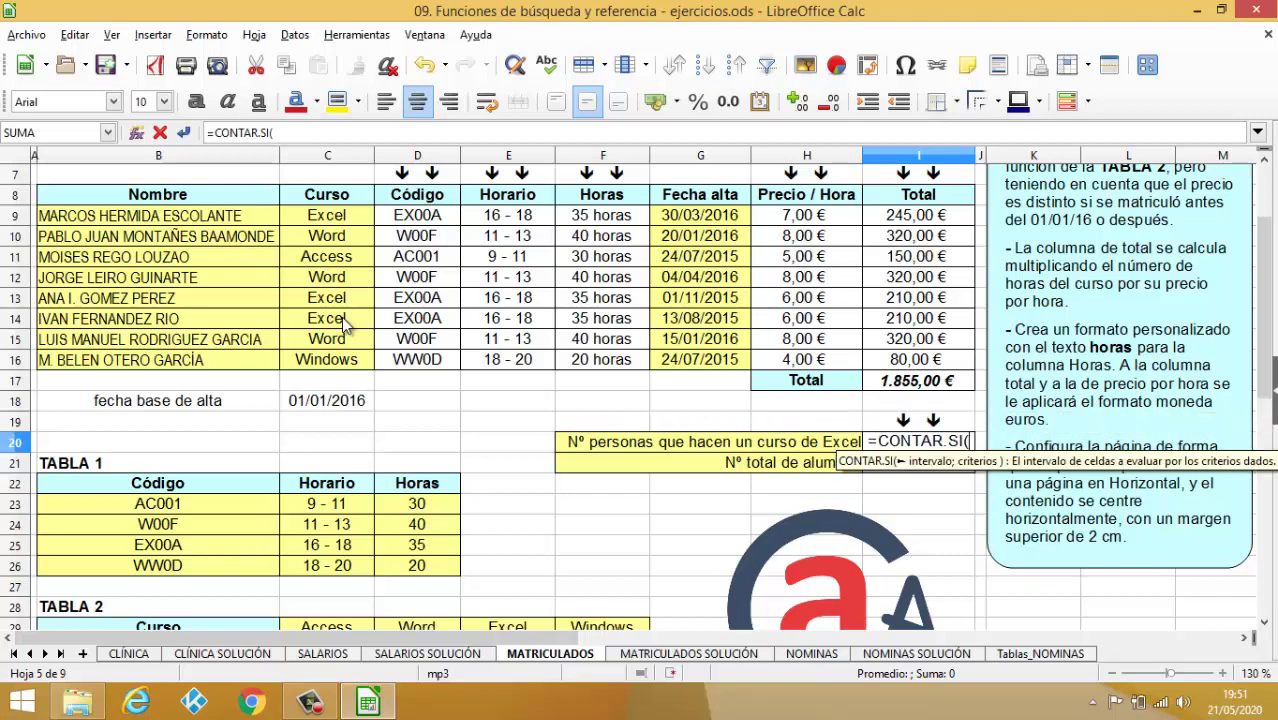
pyautogui.moveTo(295, 220); pyautogui.dragTo(305, 367)
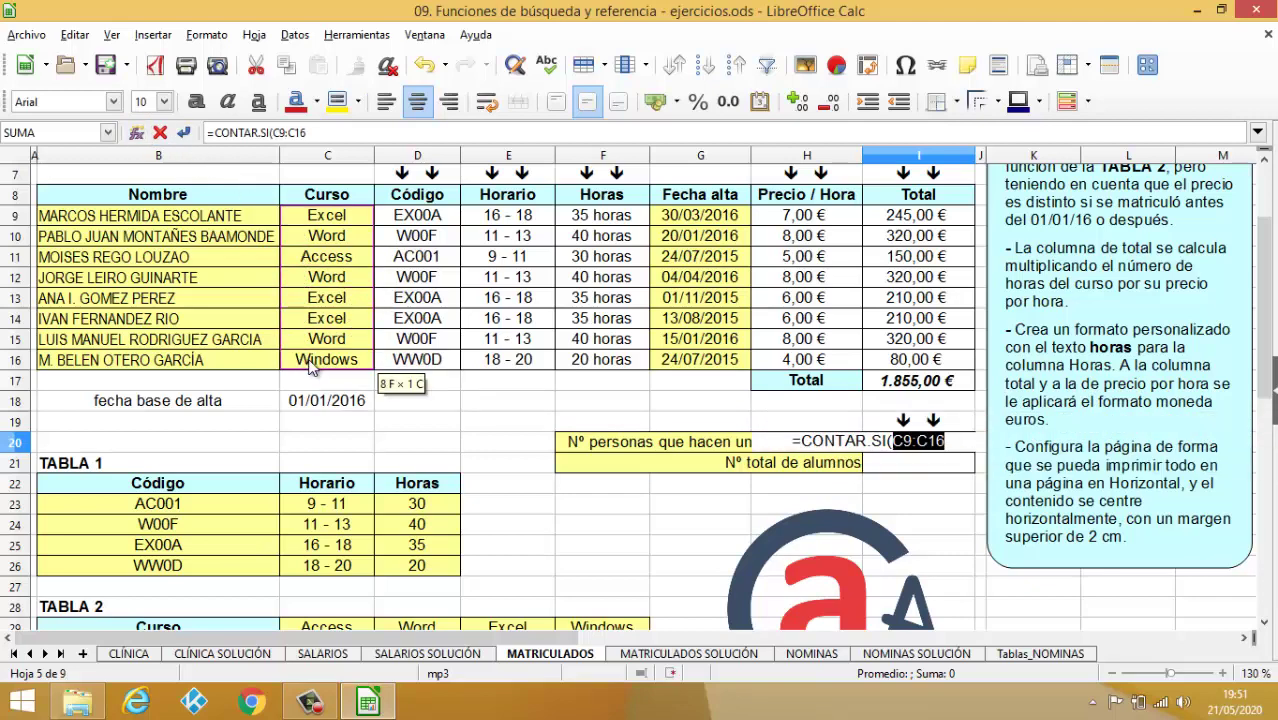
pyautogui.write(';')
pyautogui.click(338, 220)
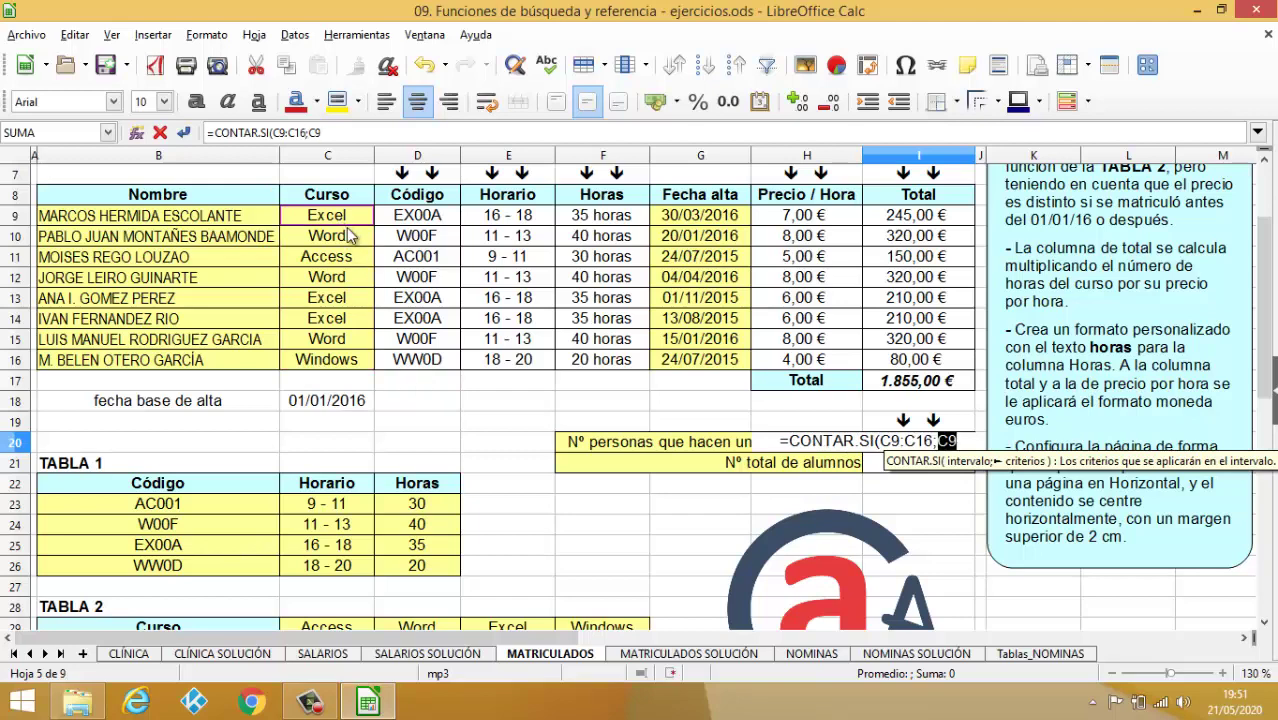
pyautogui.write(')')
pyautogui.press('Return')
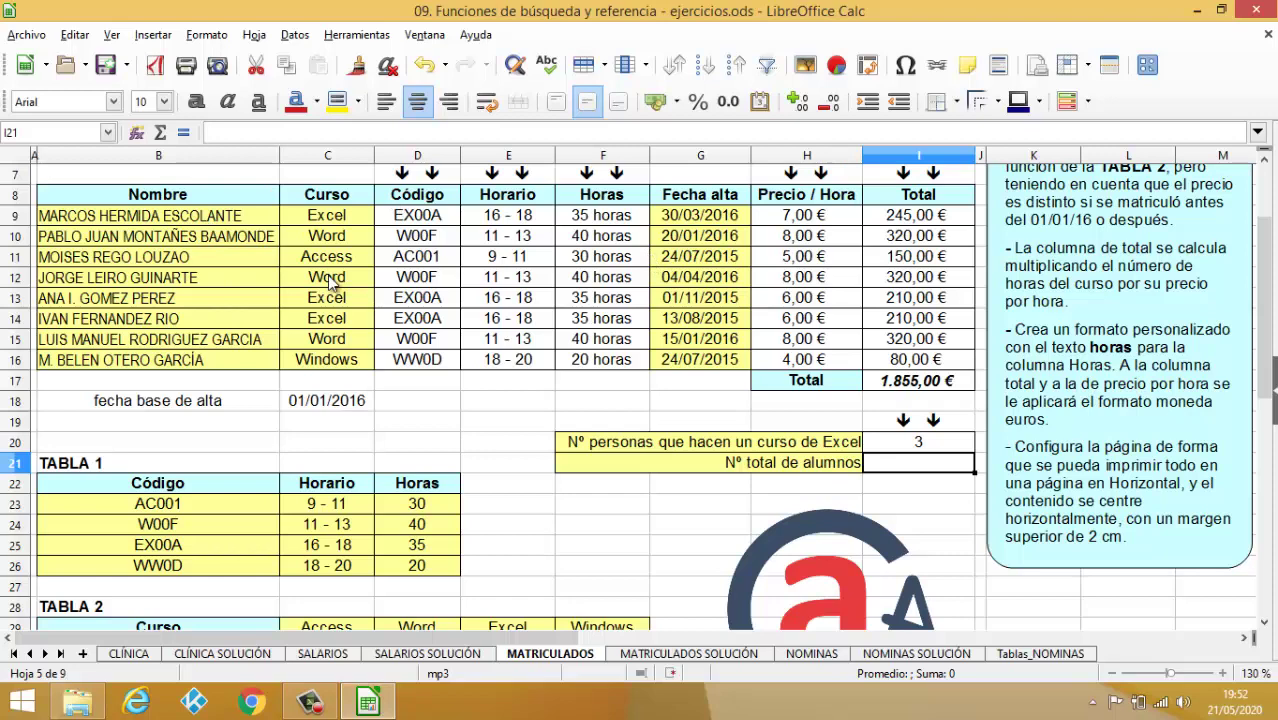
# Step: Count the total number of students in I21 with a CONTARA formula over the names in B9:B16
pyautogui.write('=CON')
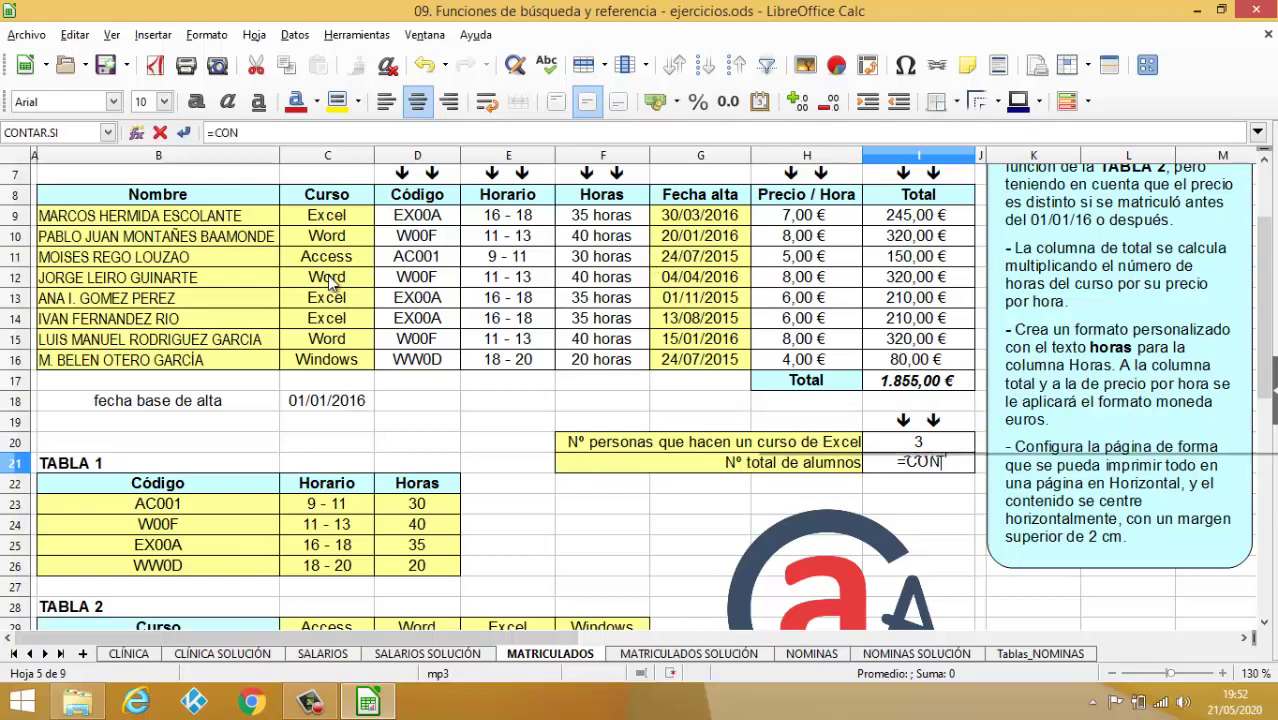
pyautogui.write('TARA(')
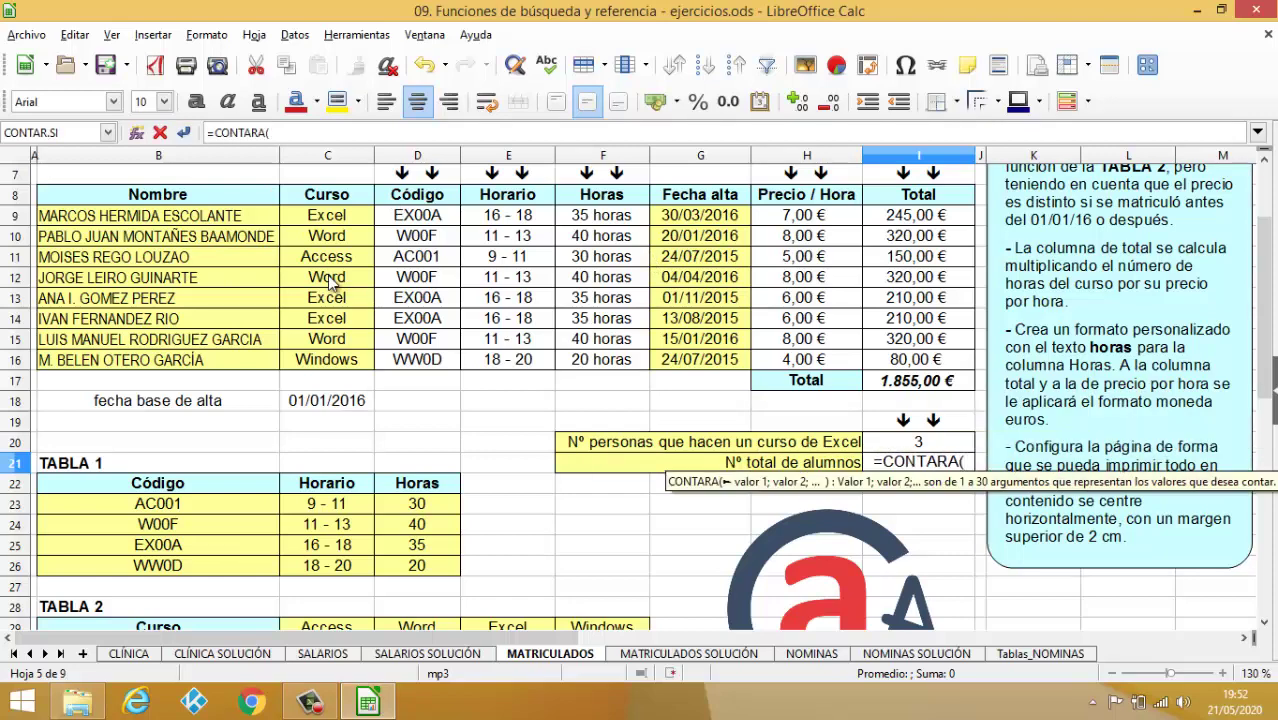
pyautogui.moveTo(205, 226); pyautogui.dragTo(175, 367)
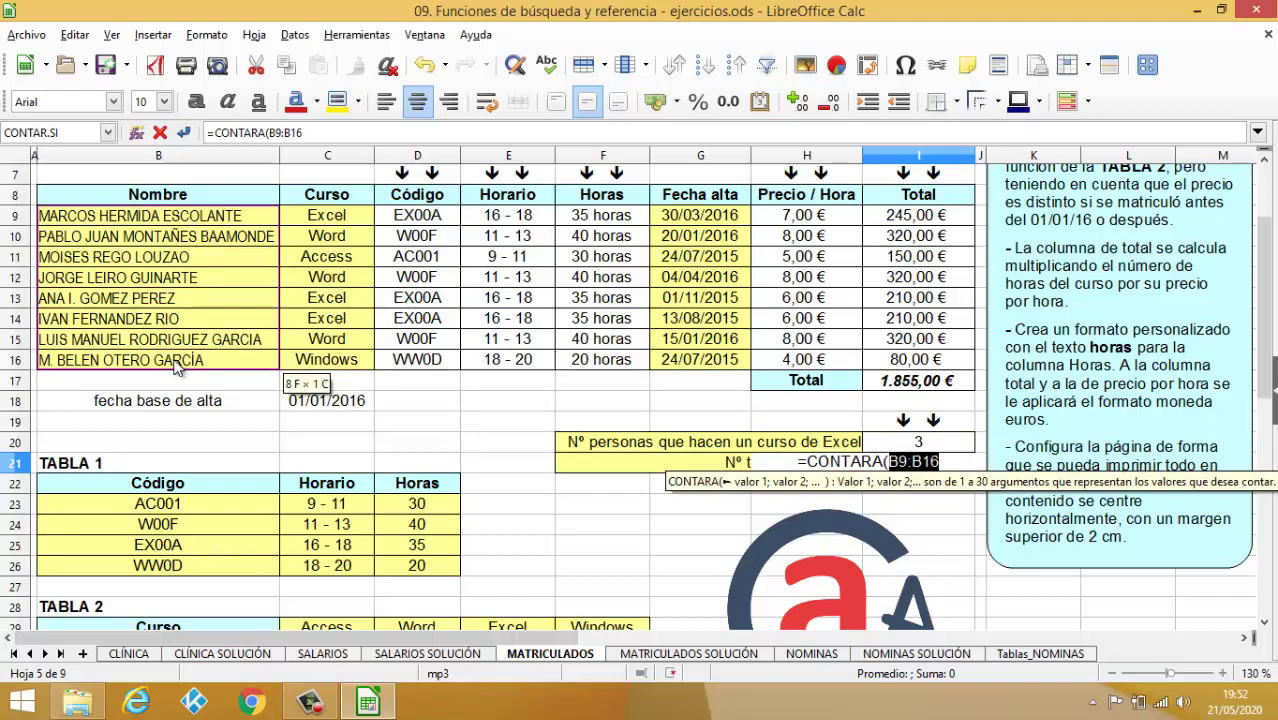
pyautogui.press('Return')
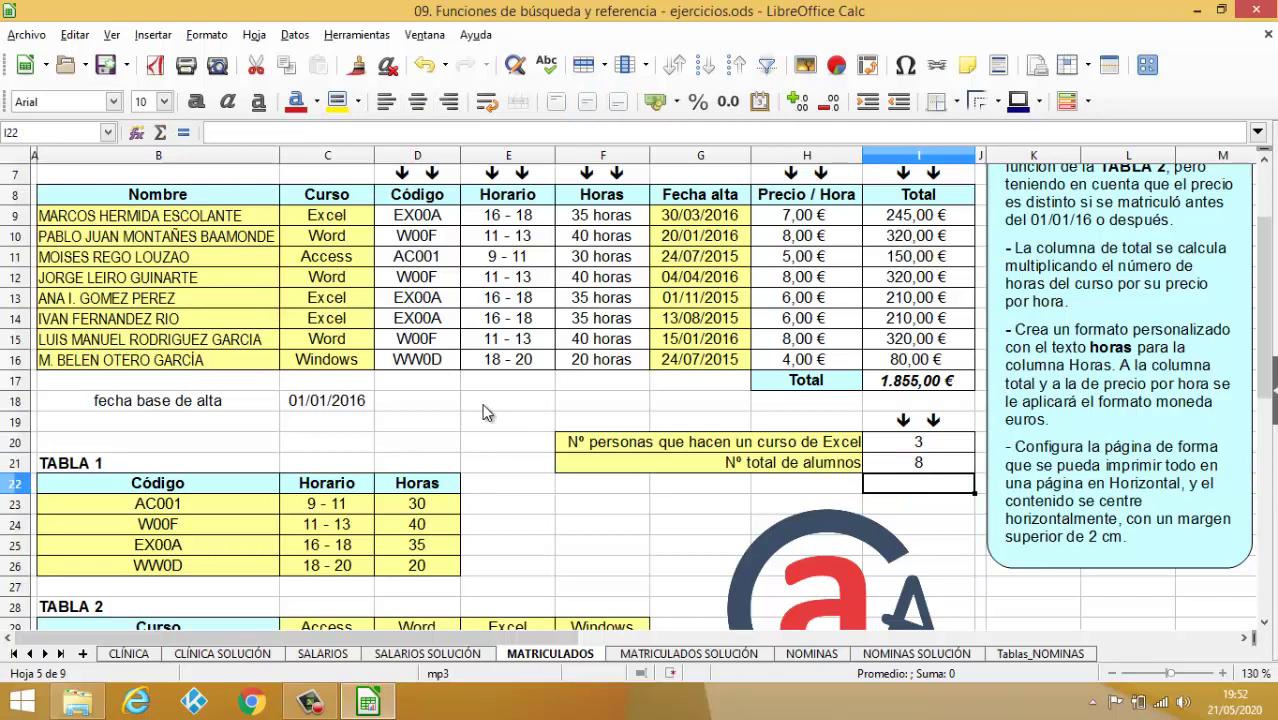
# Step: Open the NOMINAS sheet and examine its employee, category and contract tables down to the instructions
pyautogui.scroll(2, 484, 413)
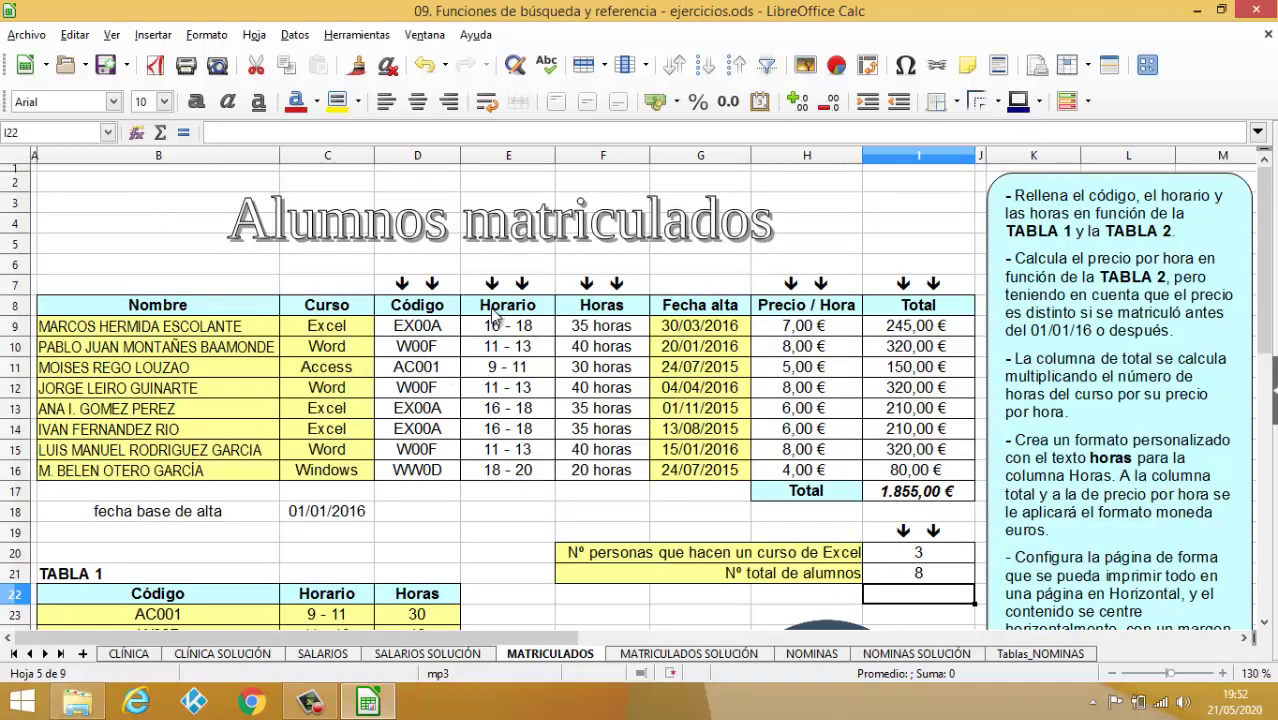
pyautogui.click(795, 655)
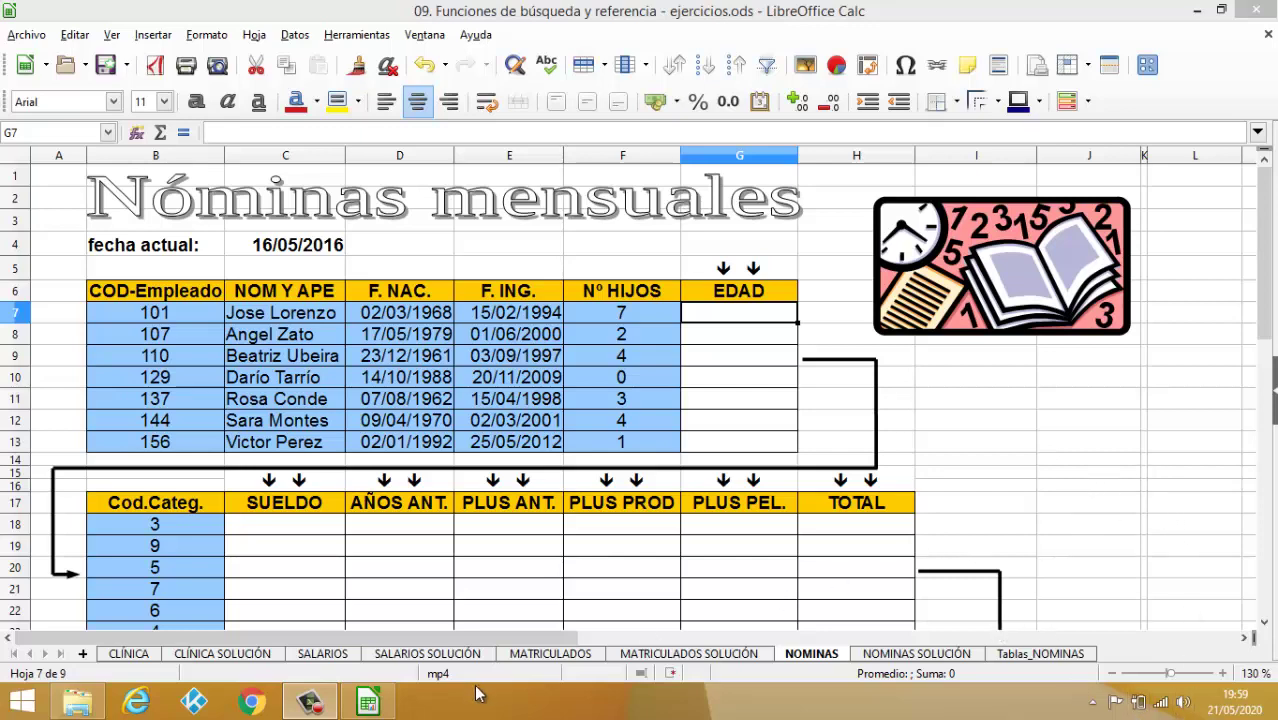
pyautogui.click(1066, 488)
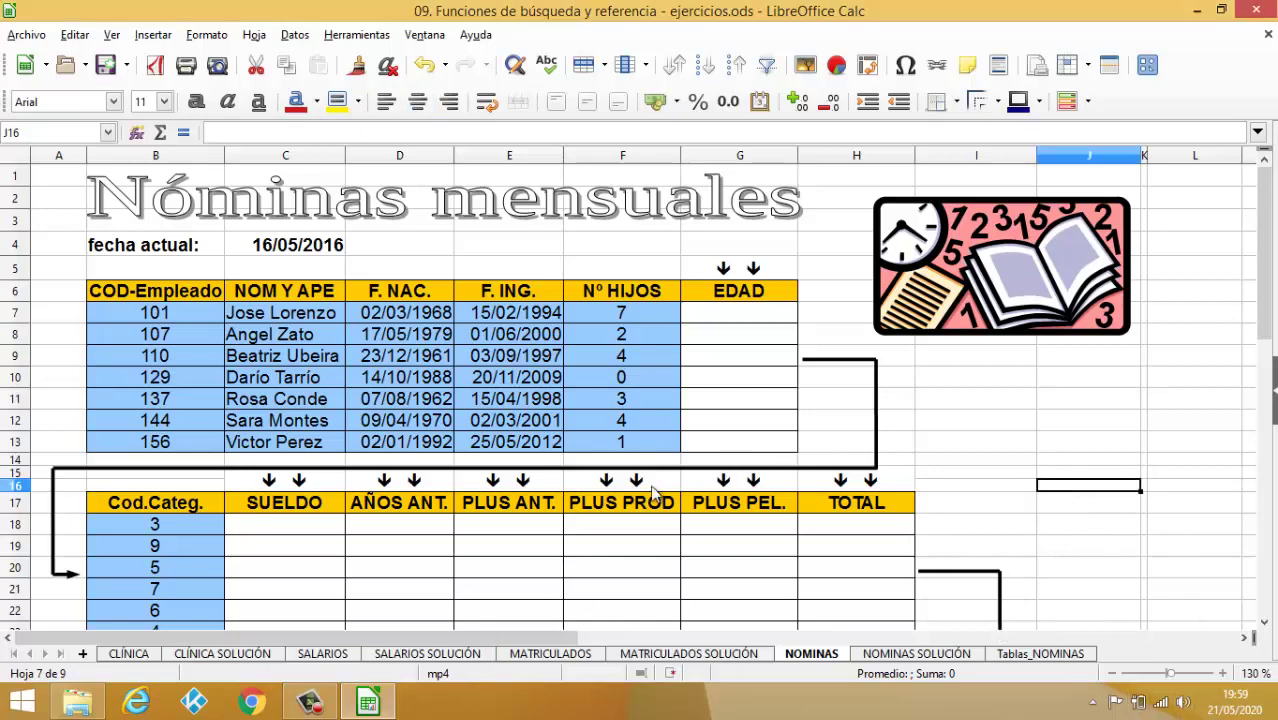
pyautogui.scroll(-6, 561, 508)
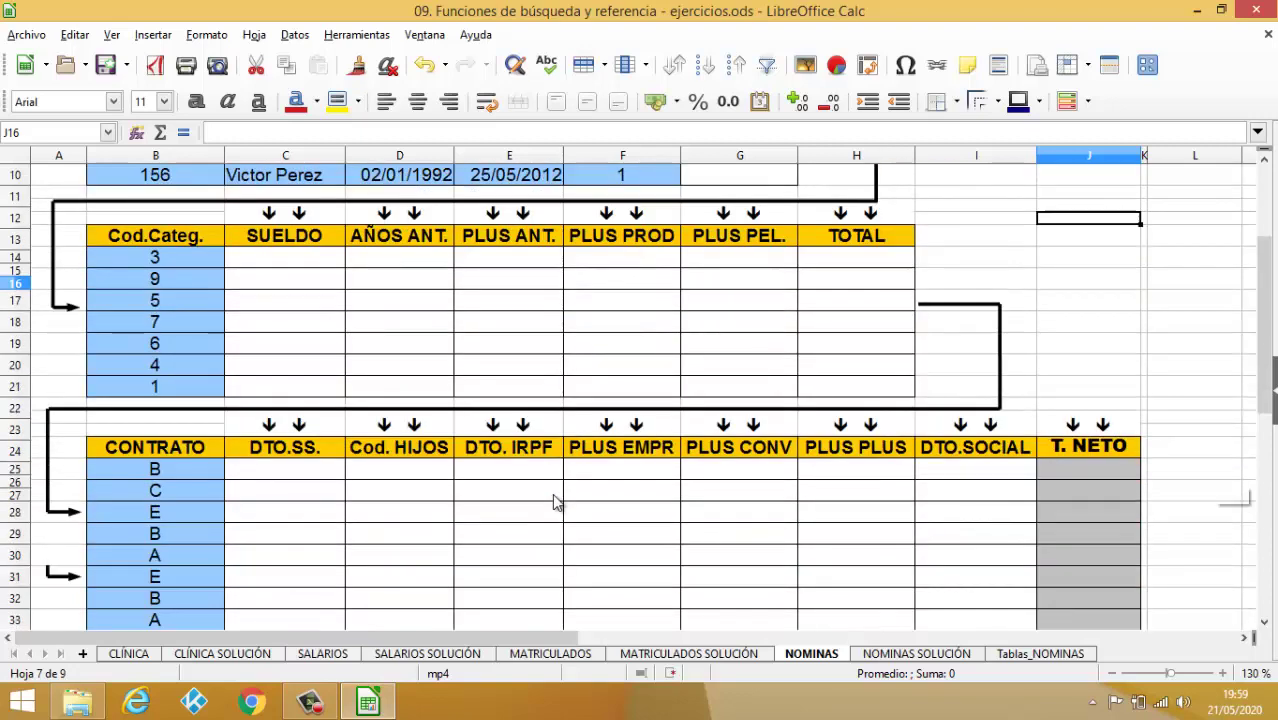
pyautogui.scroll(-1, 556, 502)
pyautogui.scroll(-3, 554, 497)
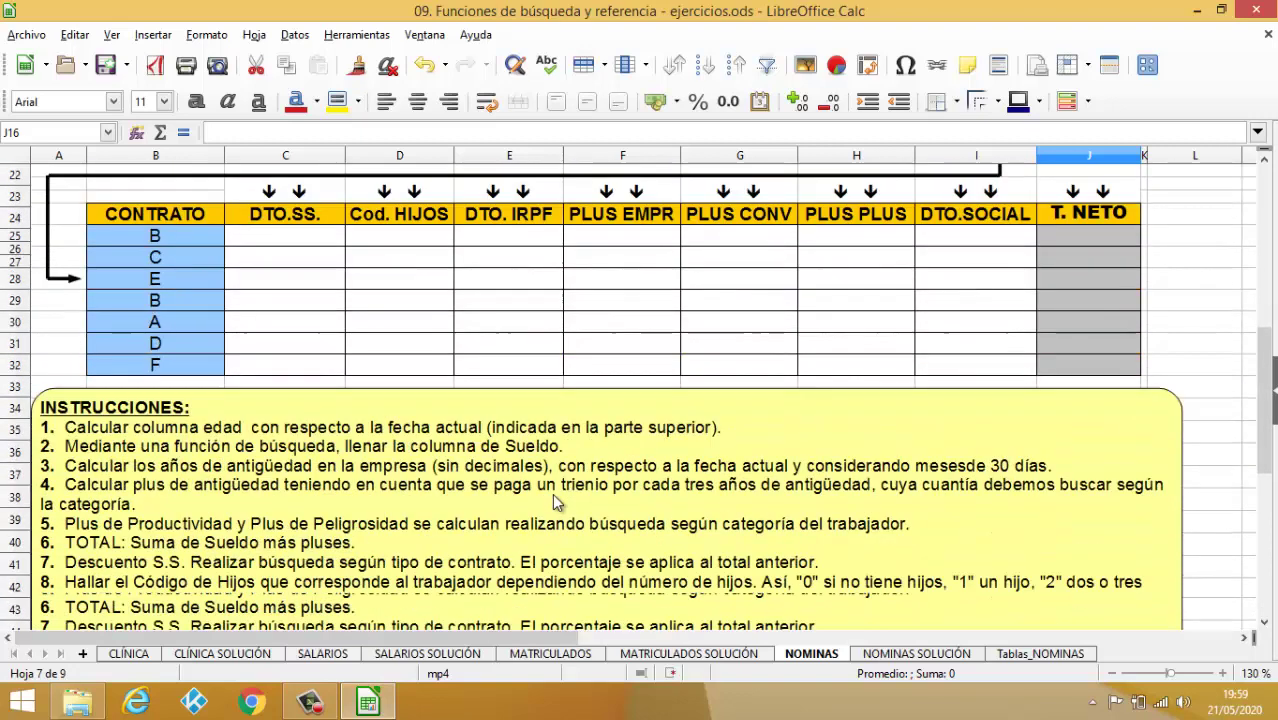
# Step: Examine the lookup tables on the Tablas_NOMINAS sheet and read the full instructions list on the NOMINAS sheet
pyautogui.click(1017, 655)
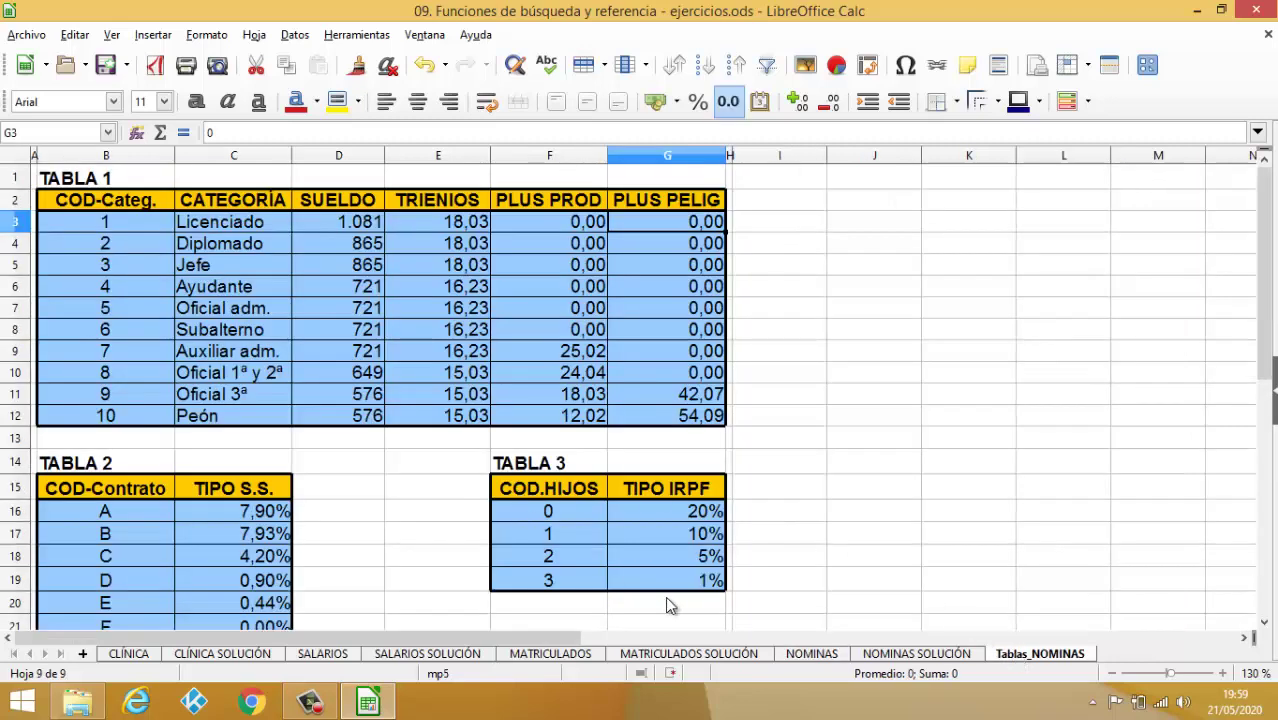
pyautogui.scroll(-1, 428, 409)
pyautogui.scroll(1, 428, 409)
pyautogui.click(810, 655)
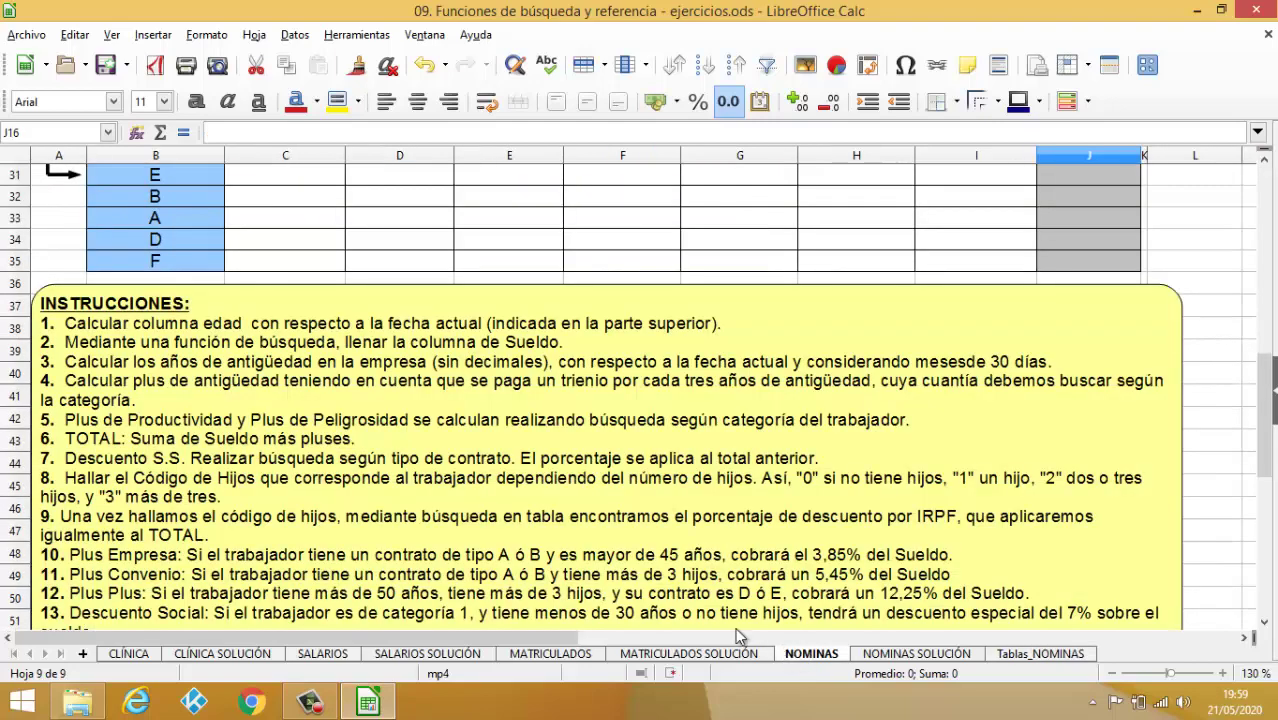
pyautogui.scroll(-1, 325, 436)
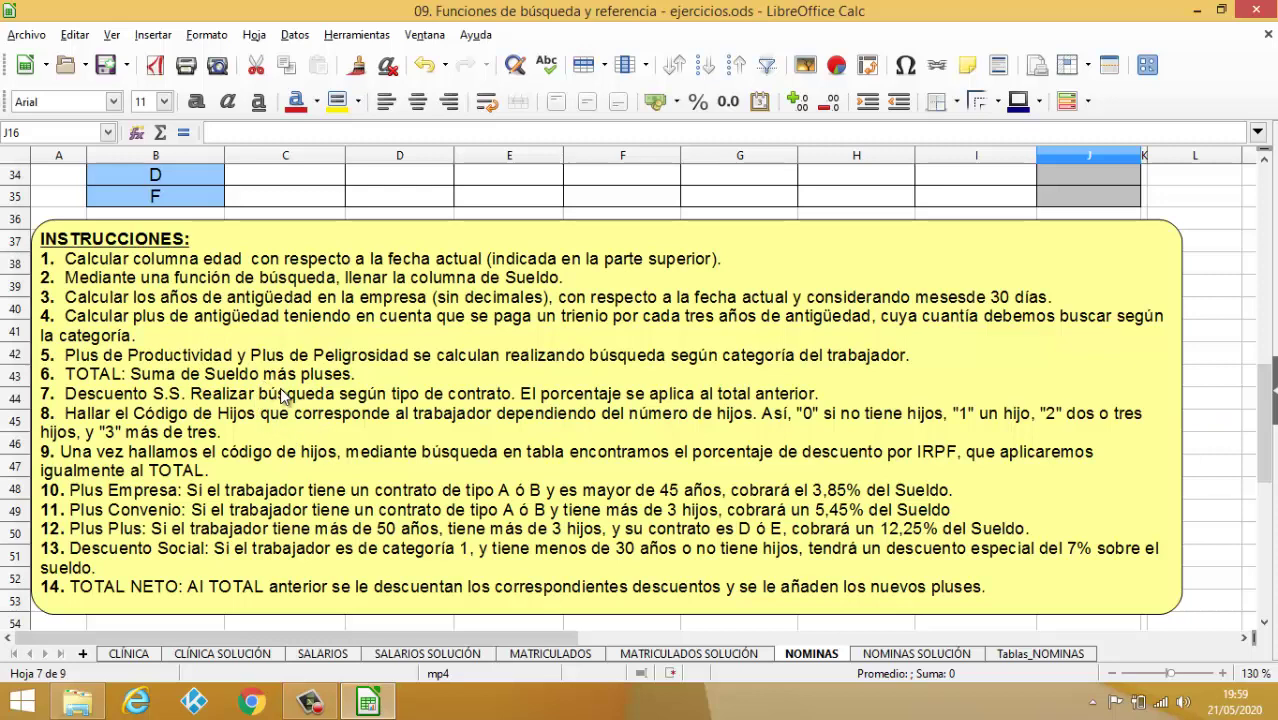
pyautogui.scroll(11, 287, 395)
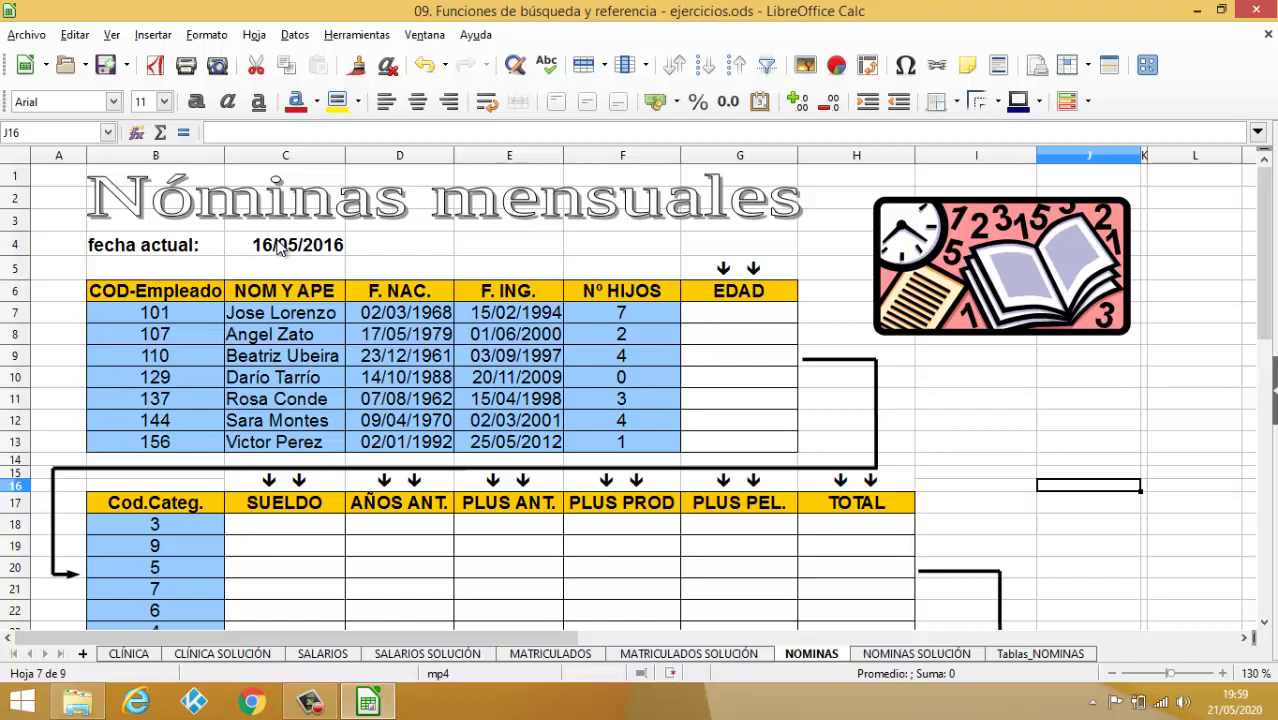
# Step: Calculate the first employee's age in EDAD cell G7 with =FECHADIF(D7;$C$4;"Y")
pyautogui.click(752, 315)
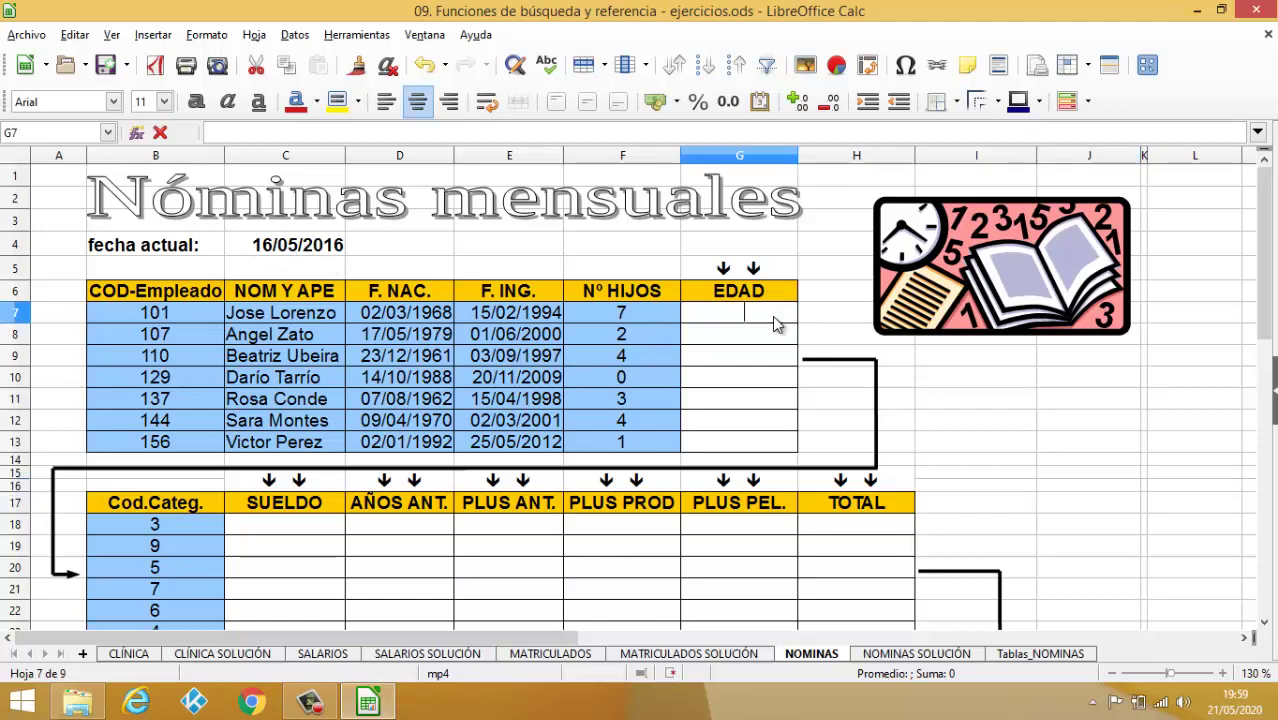
pyautogui.write('=FECHAD')
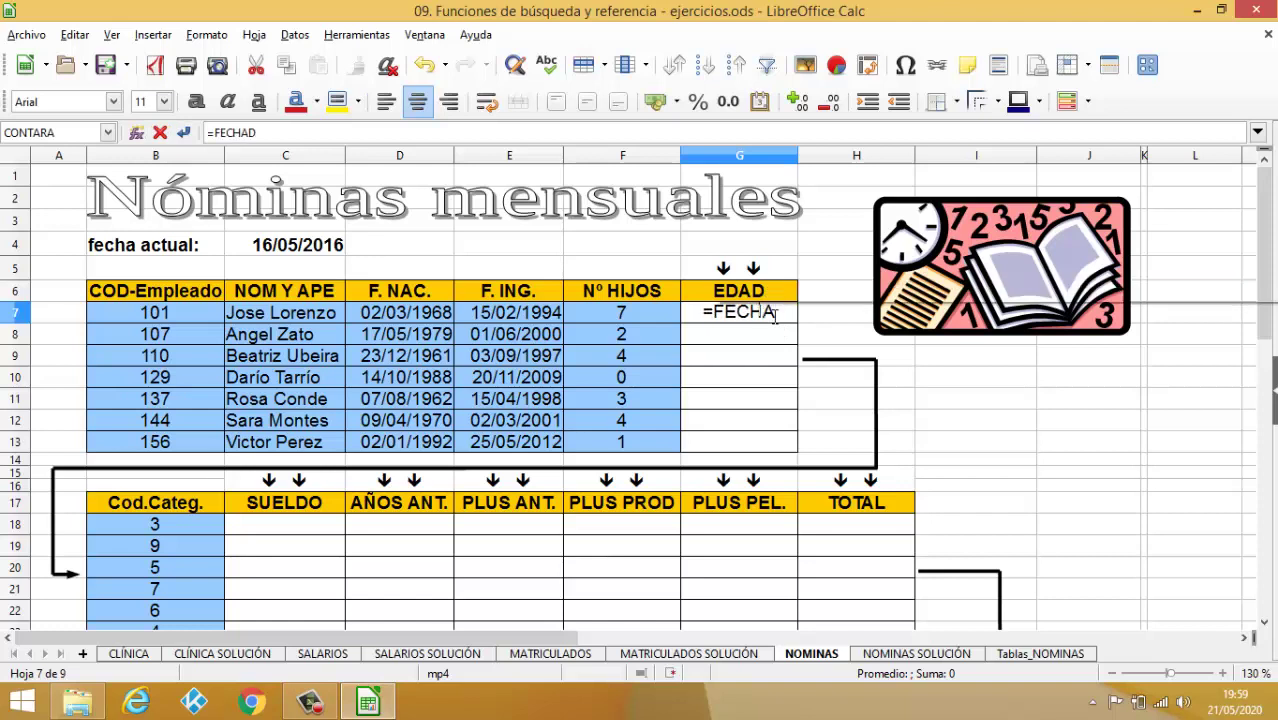
pyautogui.write('IF(')
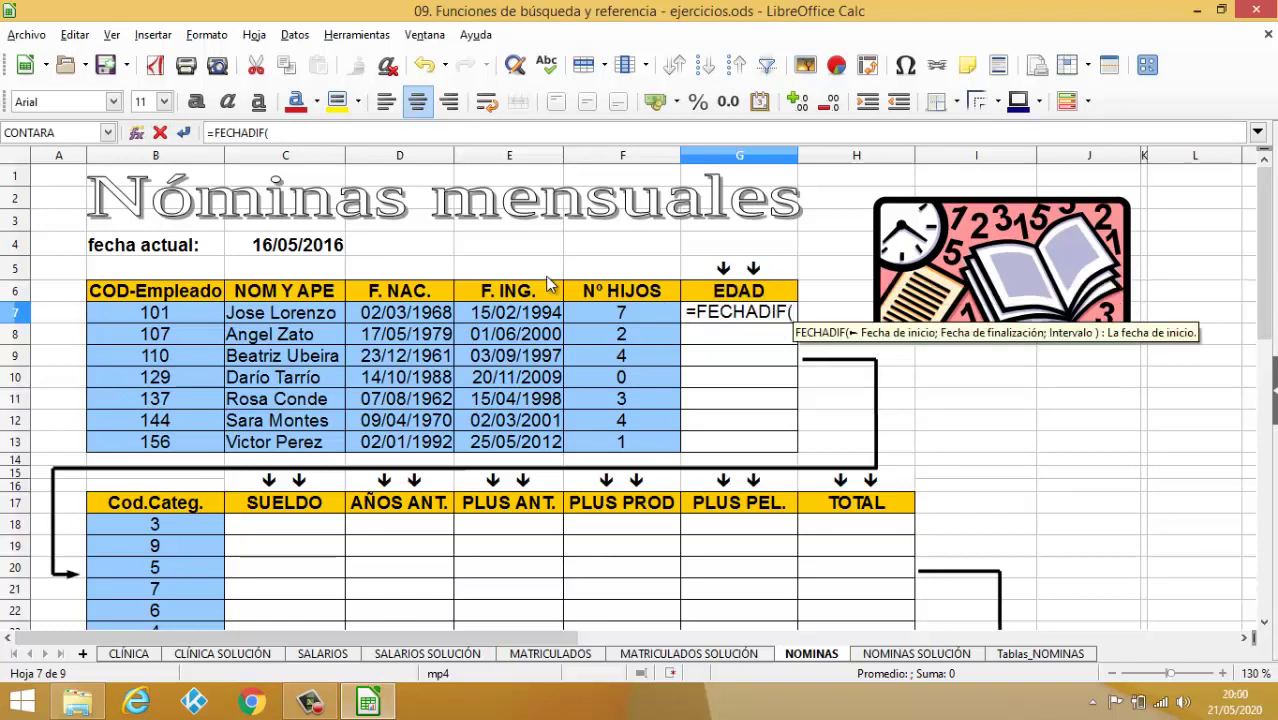
pyautogui.click(420, 318)
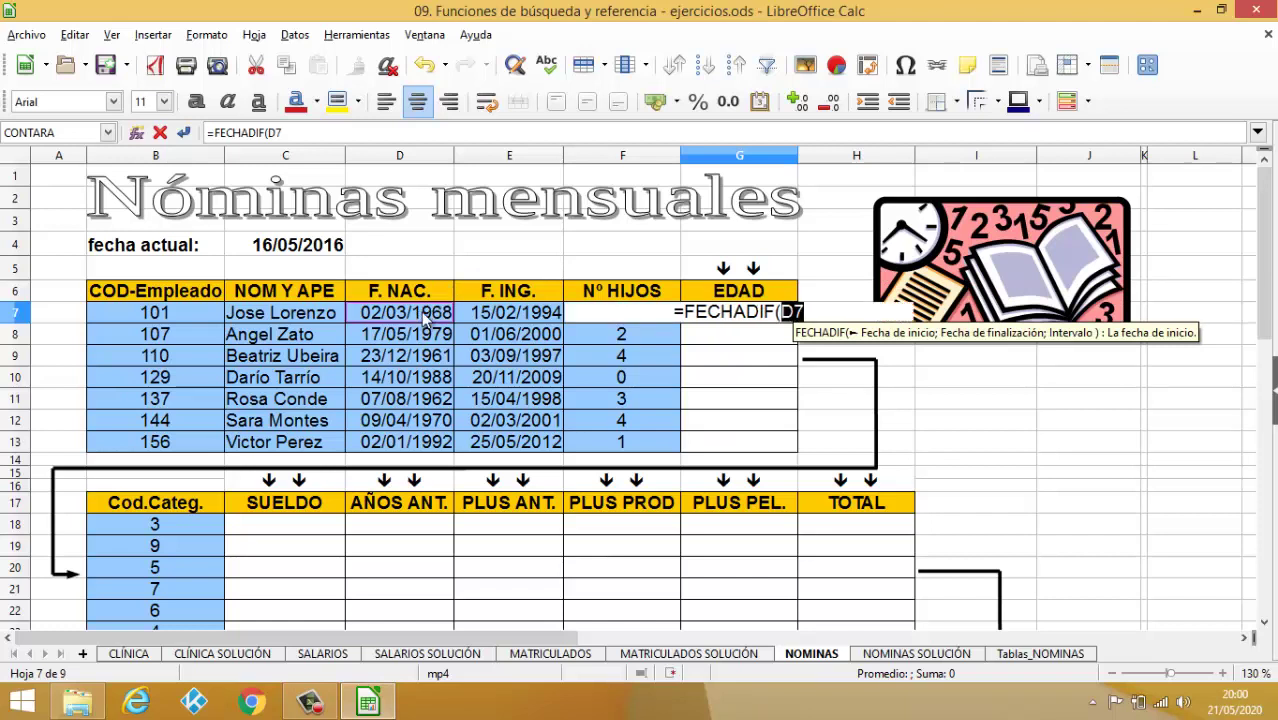
pyautogui.write(';')
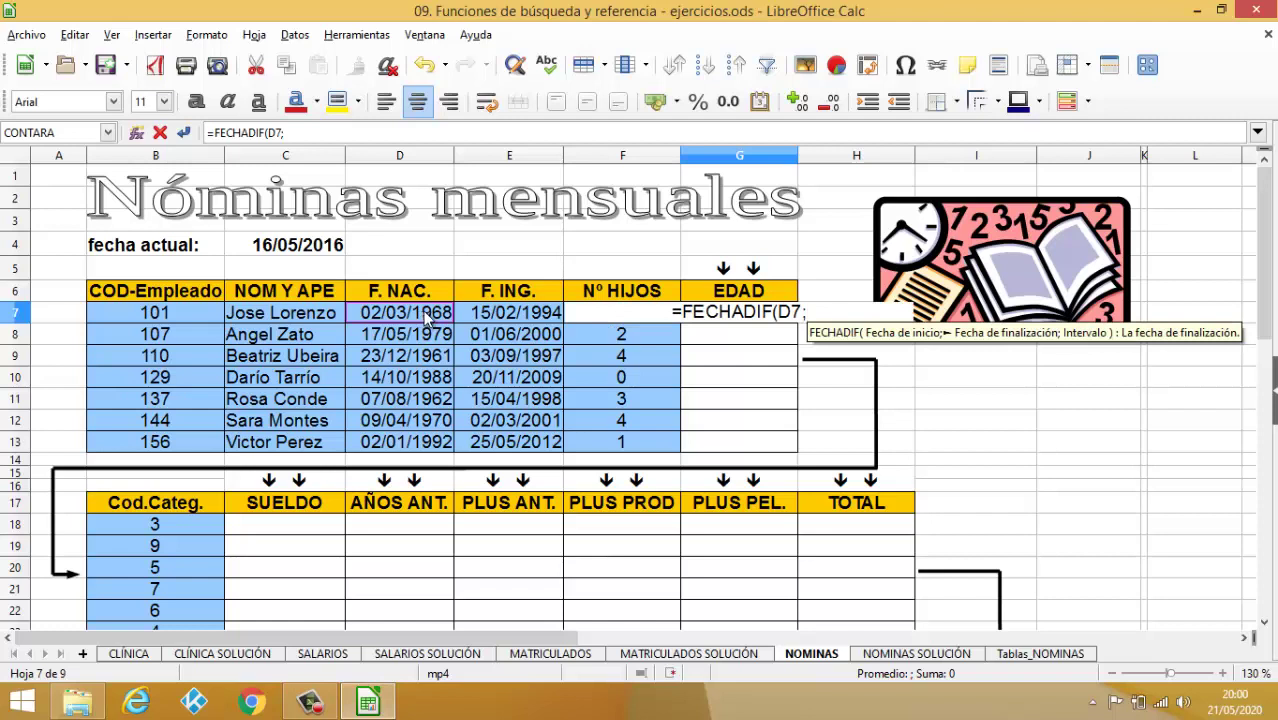
pyautogui.click(328, 251)
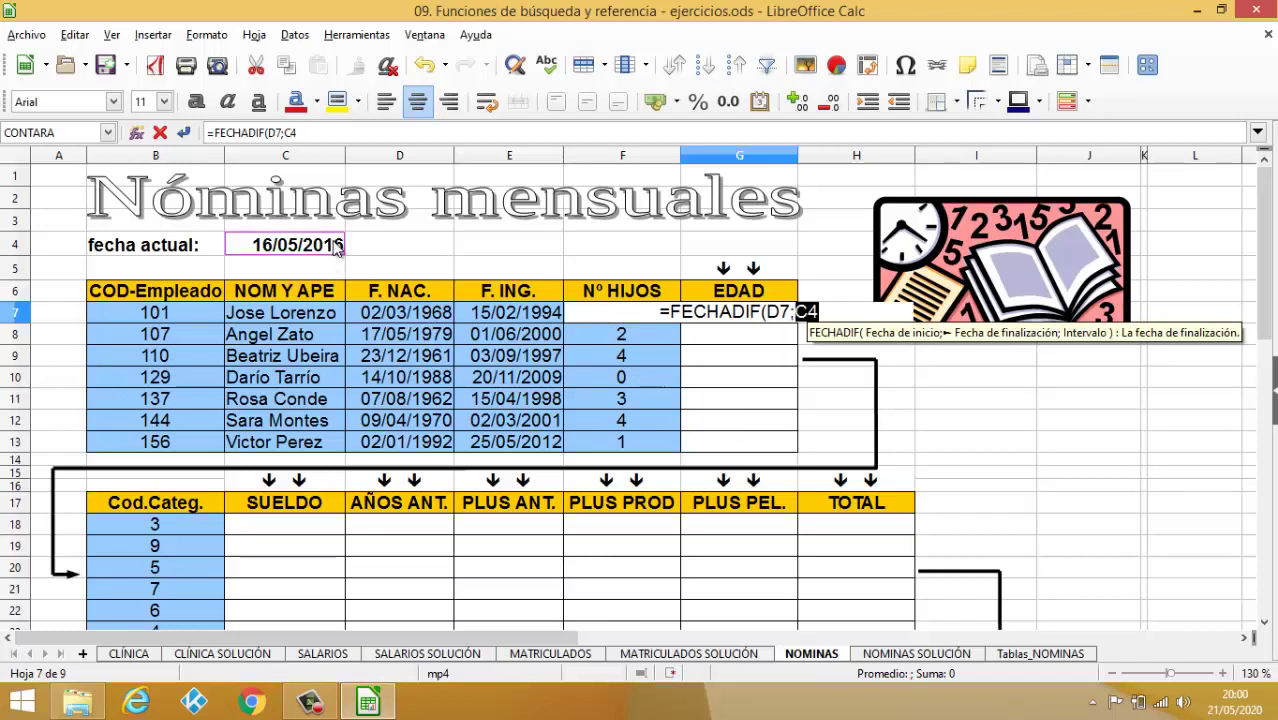
pyautogui.press('F4')
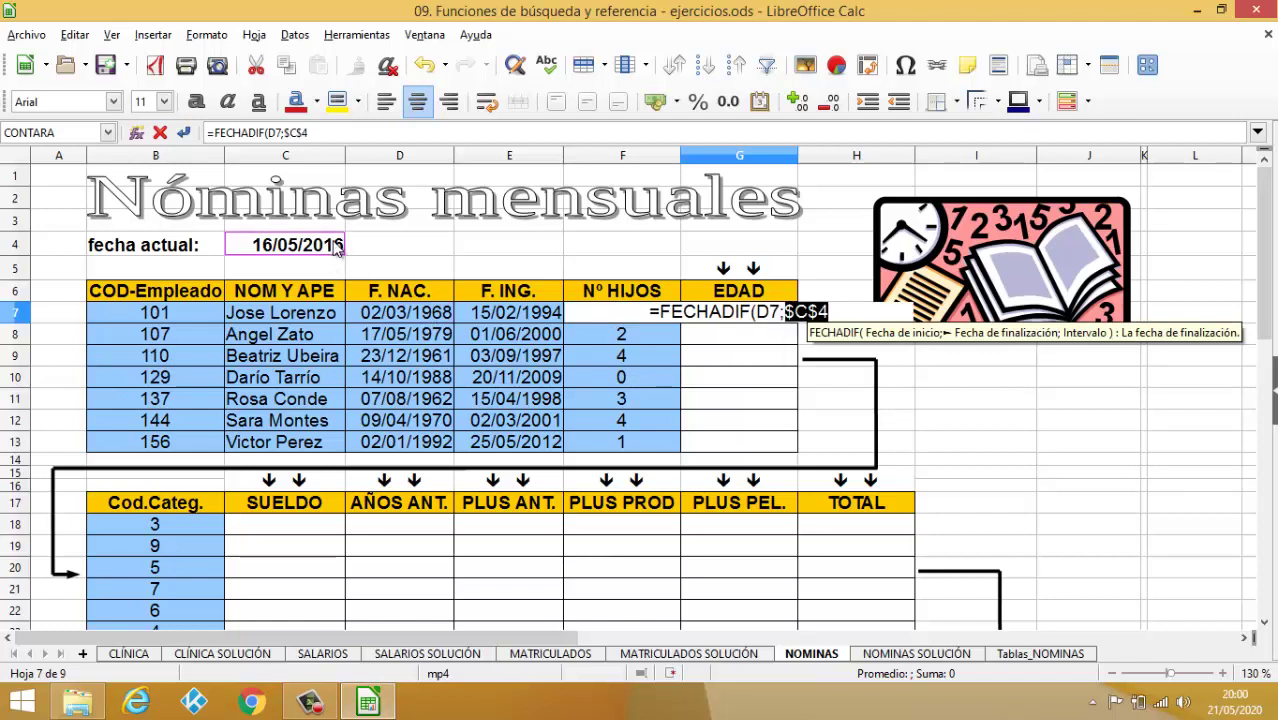
pyautogui.write(';"Y"')
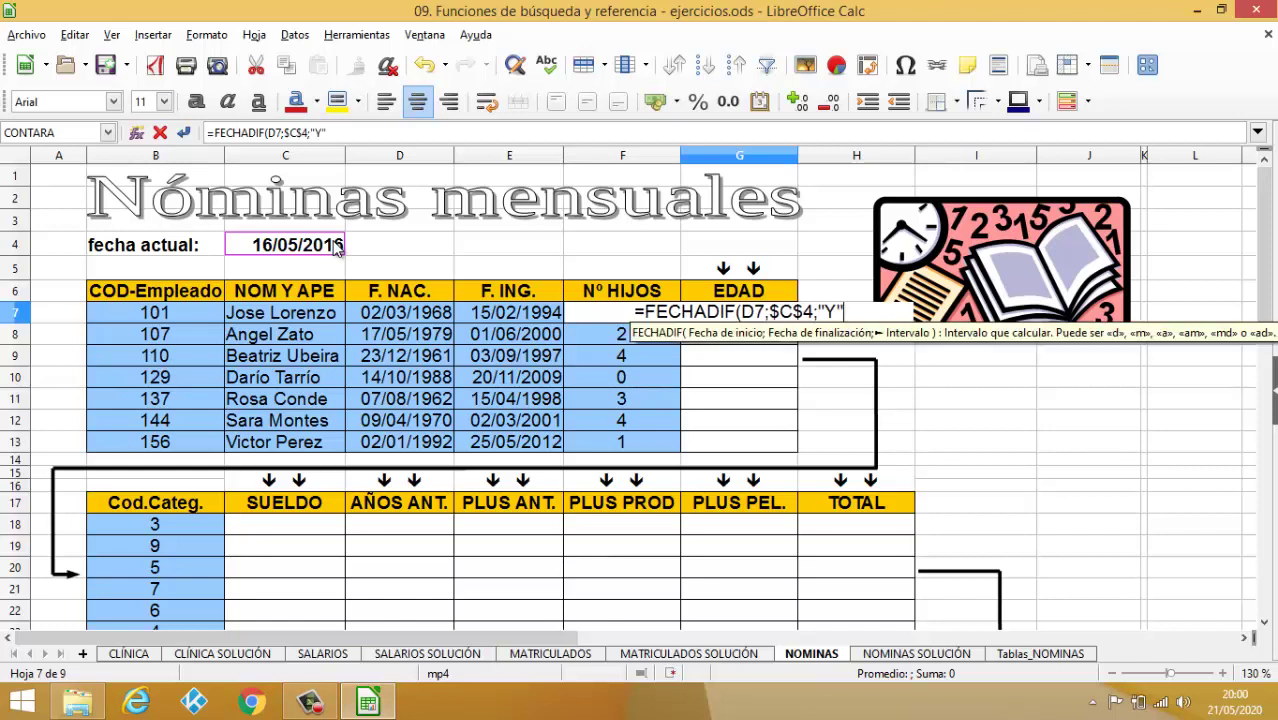
pyautogui.write(')')
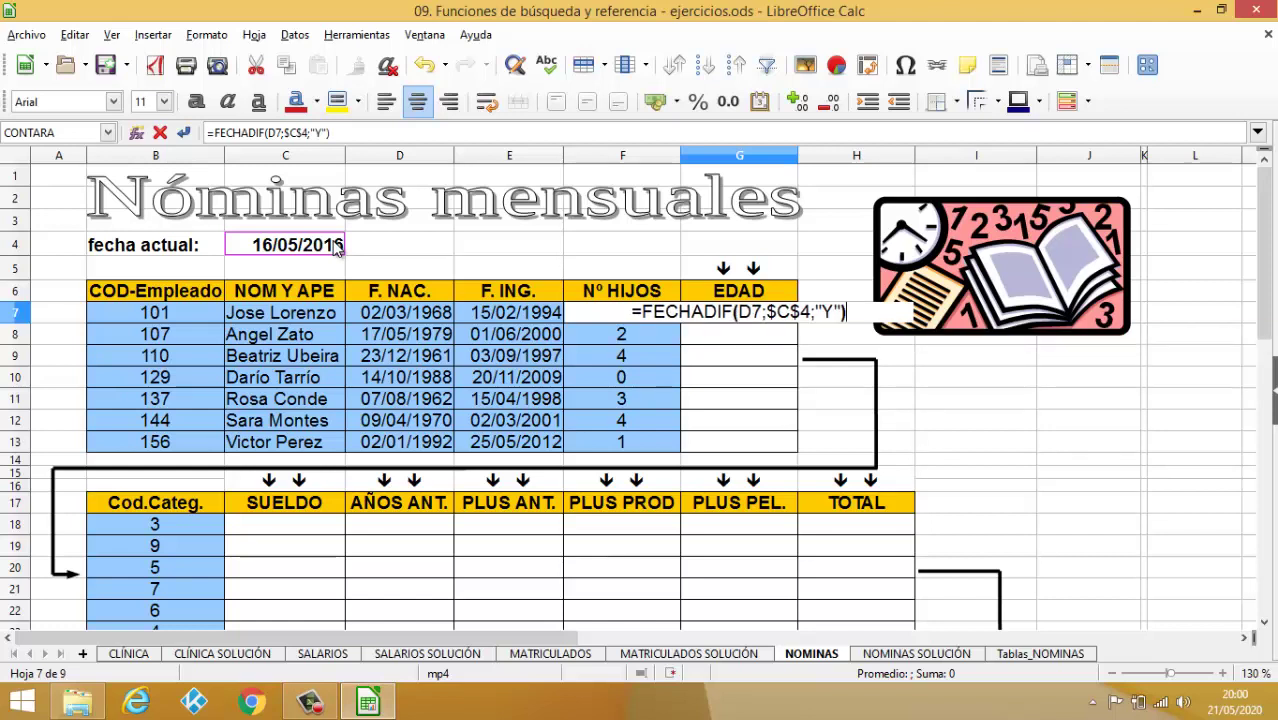
pyautogui.press('Return')
# Step: Copy the age formula in G7 down the EDAD column through G13
pyautogui.click(756, 320)
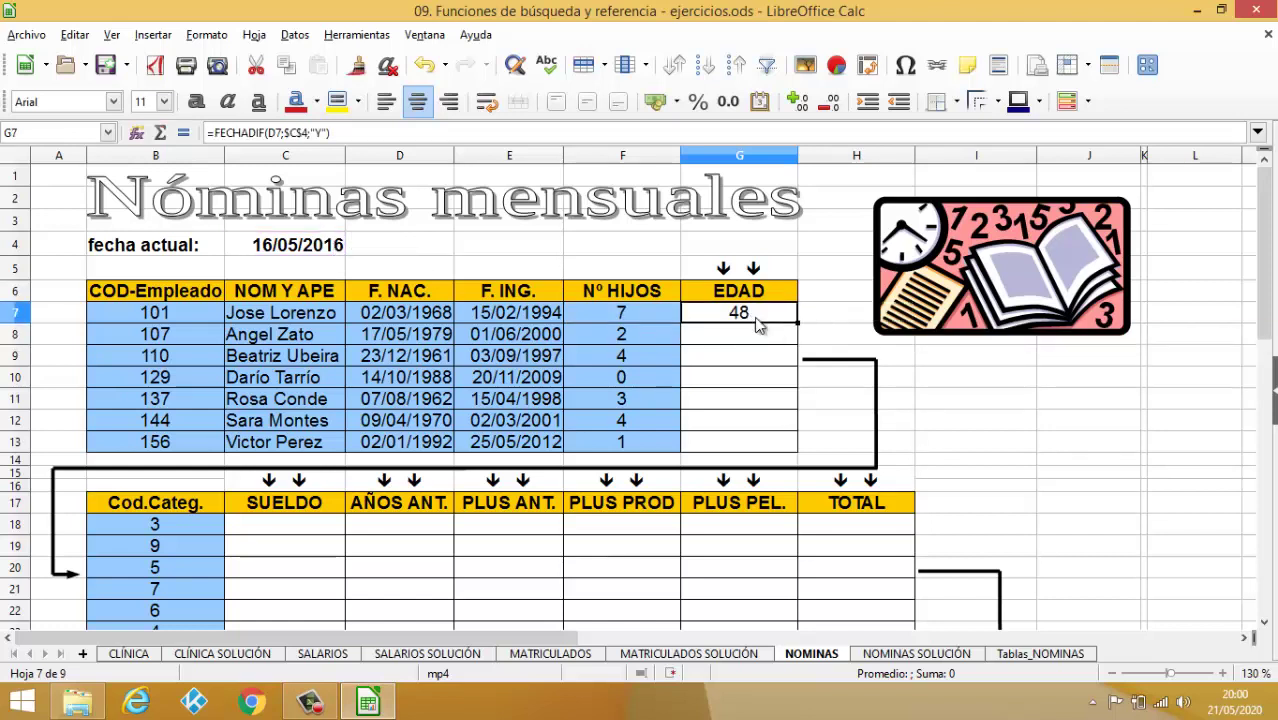
pyautogui.doubleClick(797, 321)
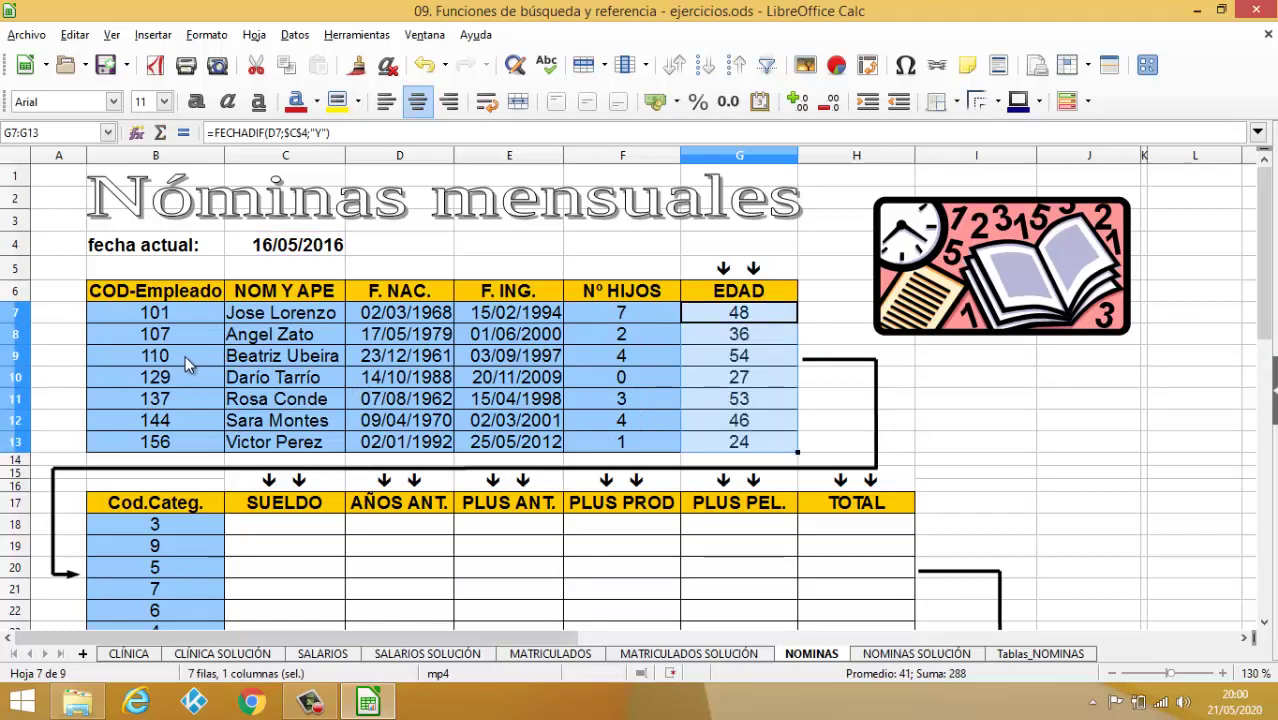
pyautogui.click(925, 378)
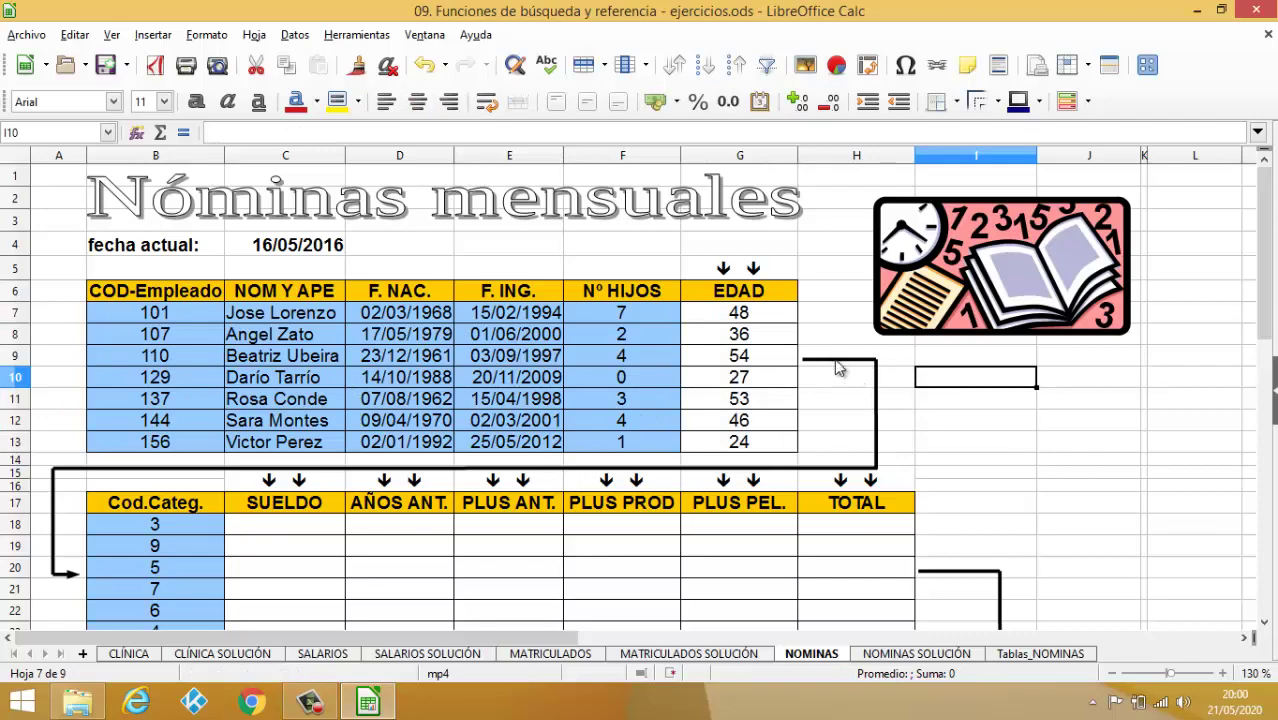
# Step: Examine how each employee's row continues through the Cod.Categ. and CONTRATO tables of the NOMINAS sheet
pyautogui.scroll(-4, 838, 368)
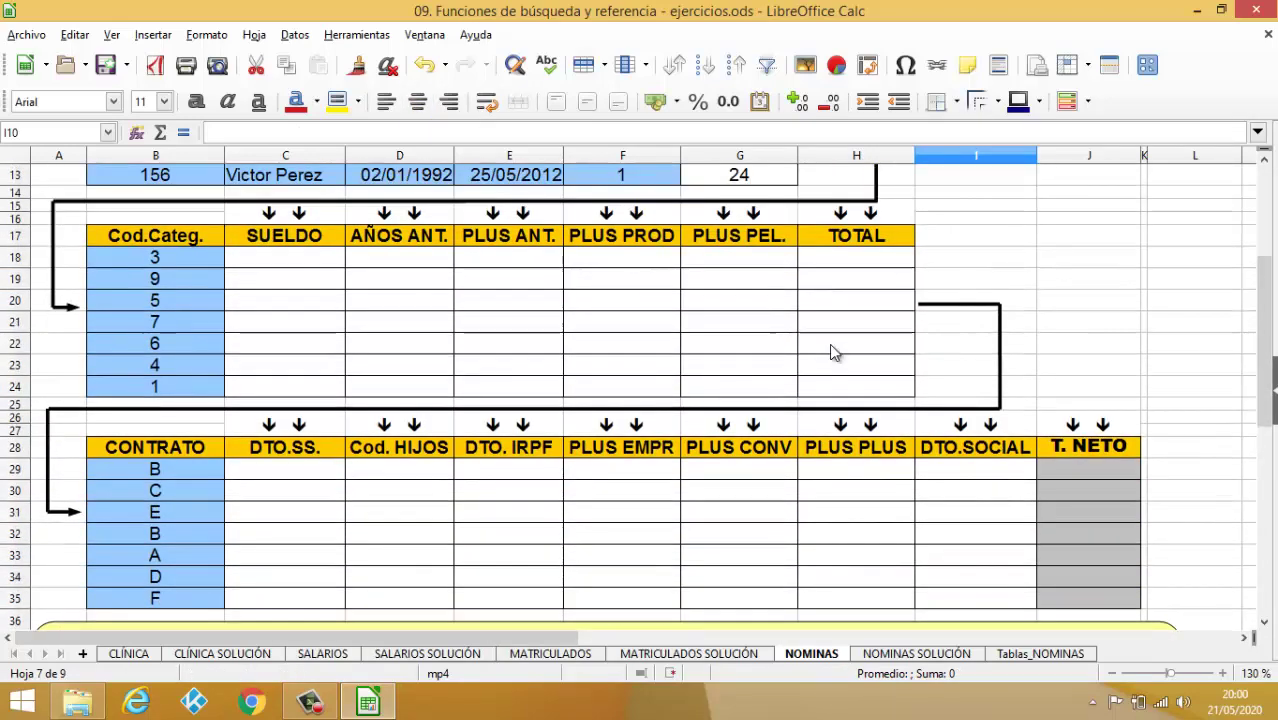
pyautogui.scroll(4, 829, 352)
pyautogui.scroll(-4, 829, 352)
pyautogui.scroll(1, 829, 352)
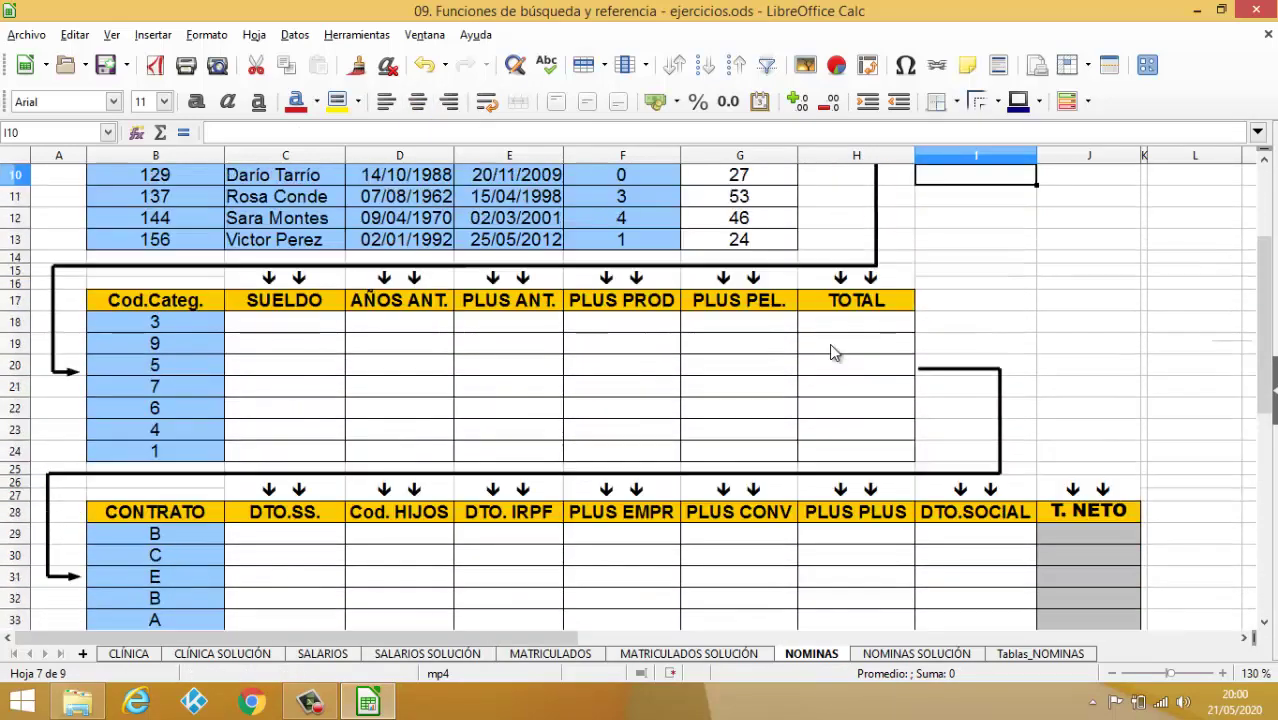
pyautogui.scroll(2, 833, 352)
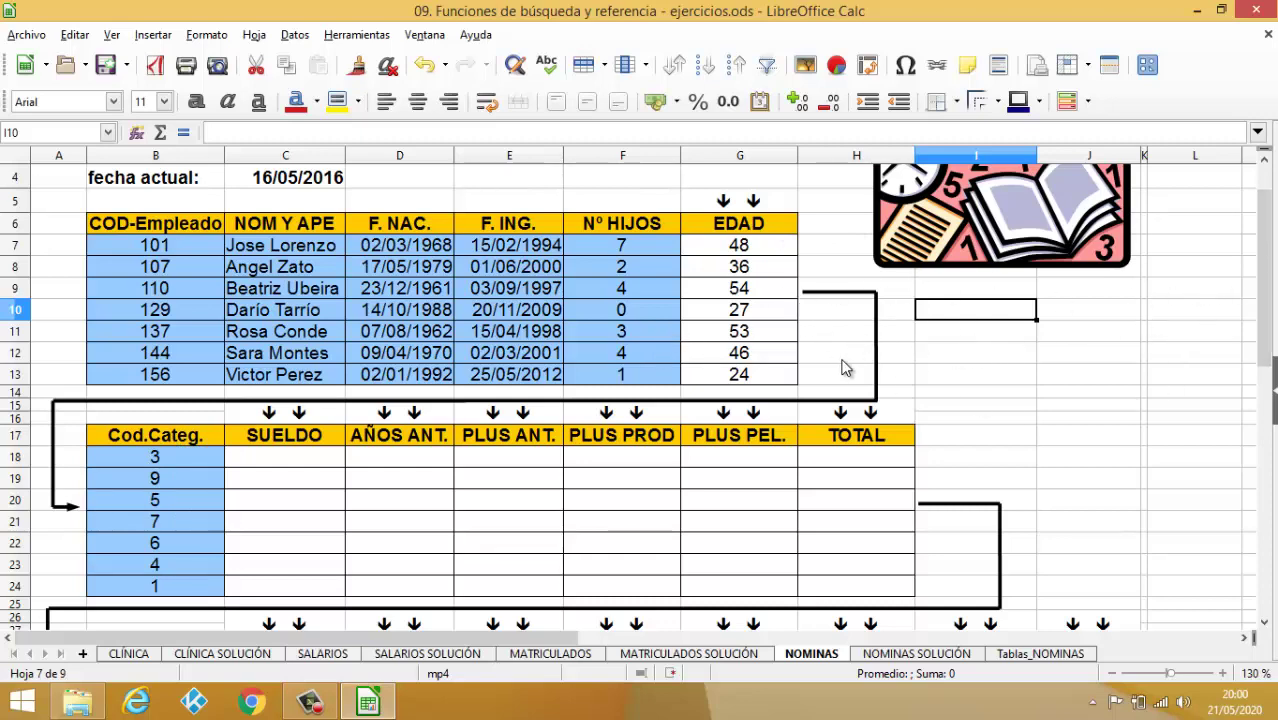
pyautogui.scroll(-3, 571, 462)
pyautogui.scroll(1, 660, 491)
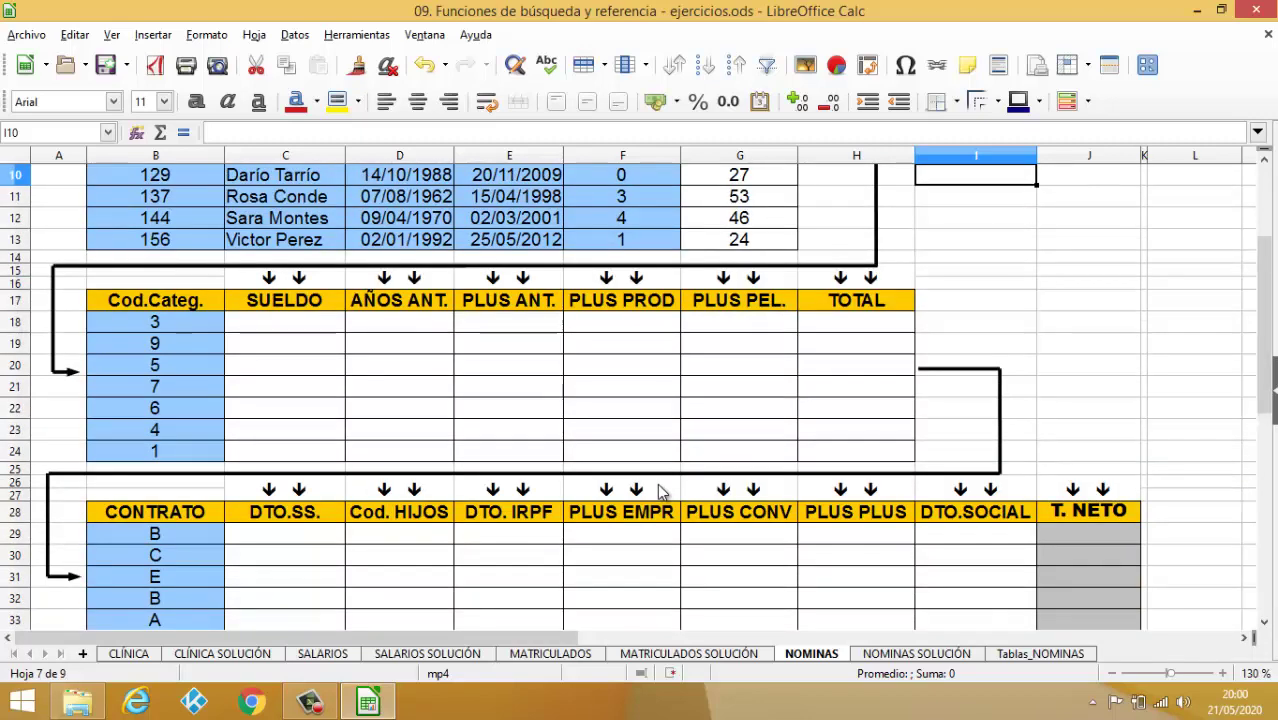
pyautogui.scroll(3, 660, 491)
pyautogui.scroll(-2, 658, 481)
pyautogui.scroll(1, 668, 481)
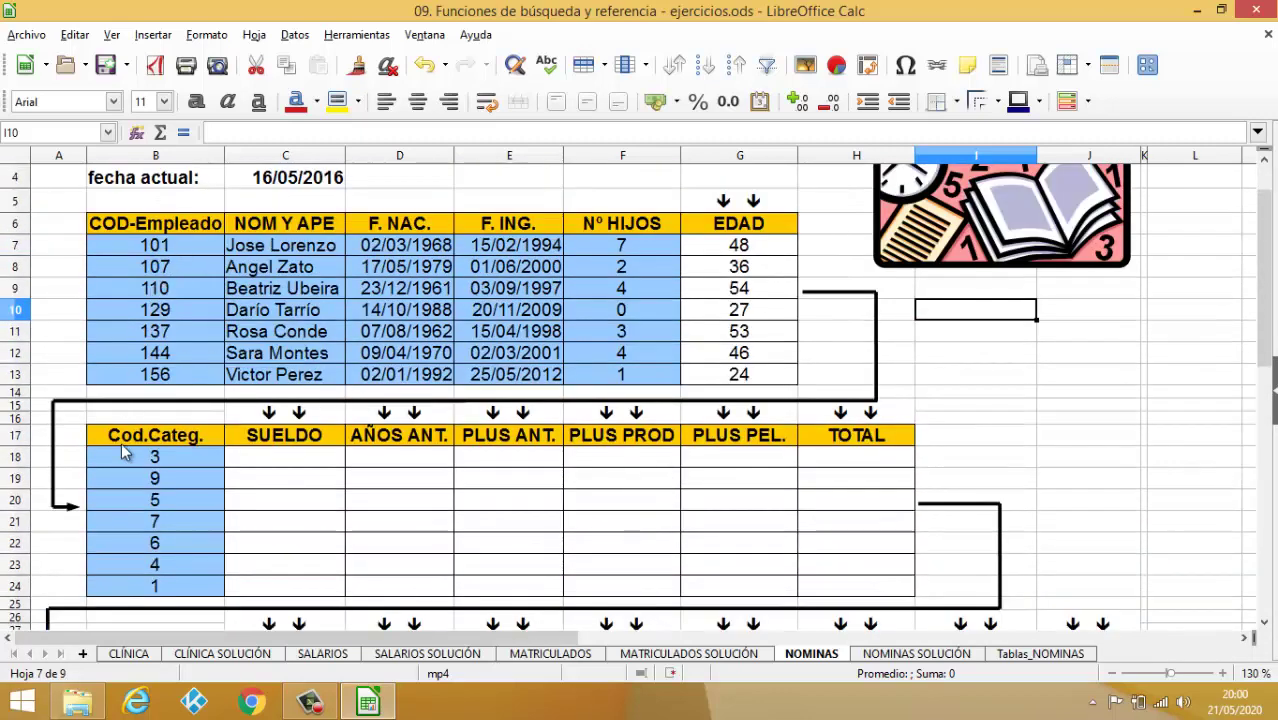
pyautogui.scroll(-3, 170, 470)
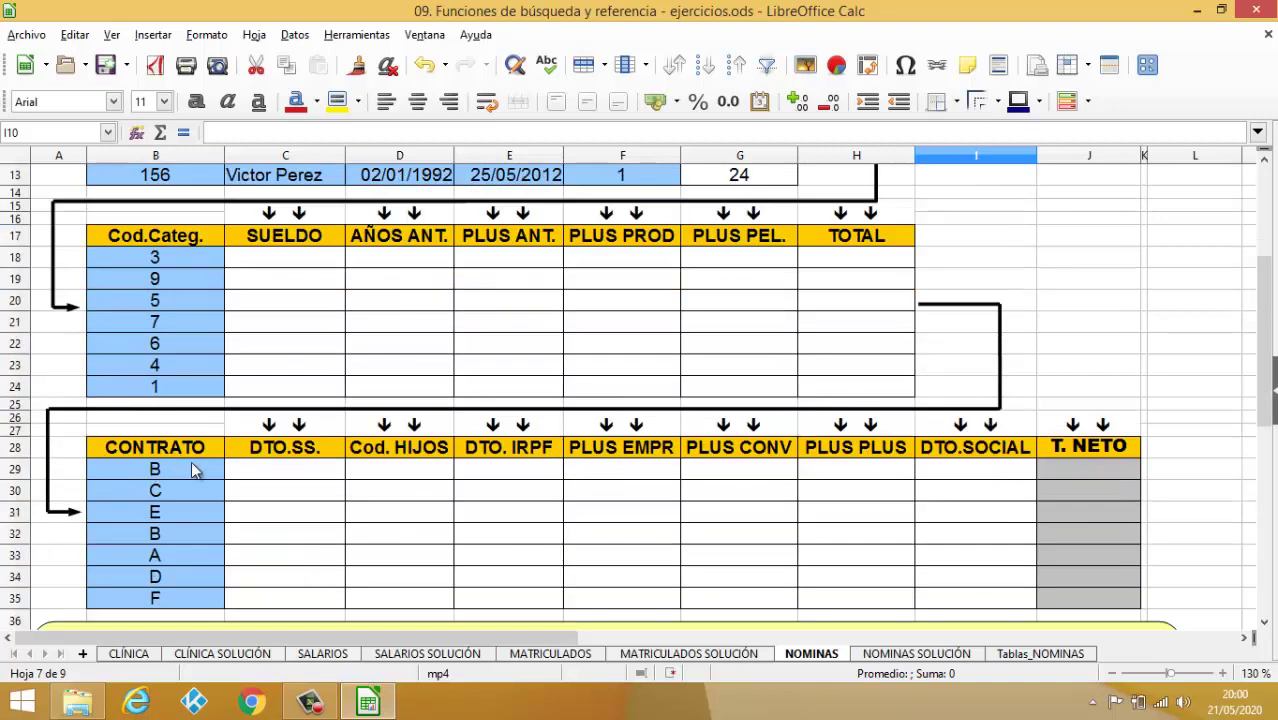
pyautogui.scroll(4, 196, 470)
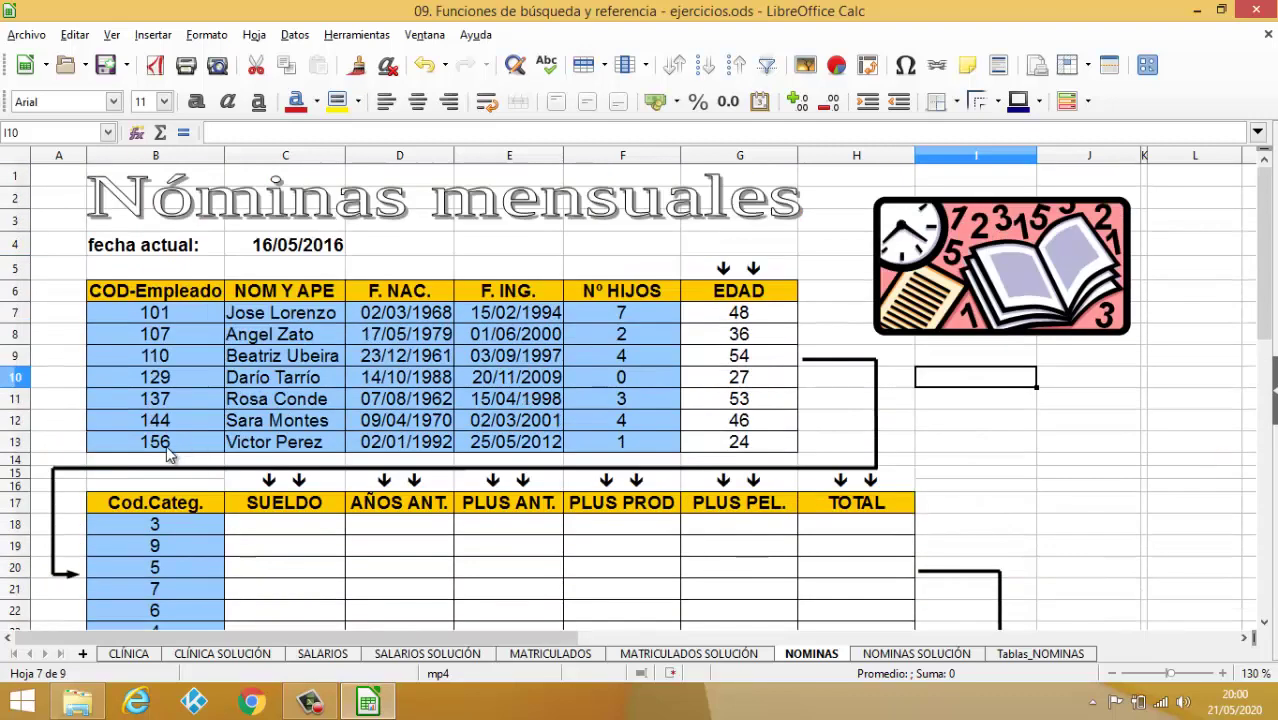
pyautogui.scroll(-3, 172, 450)
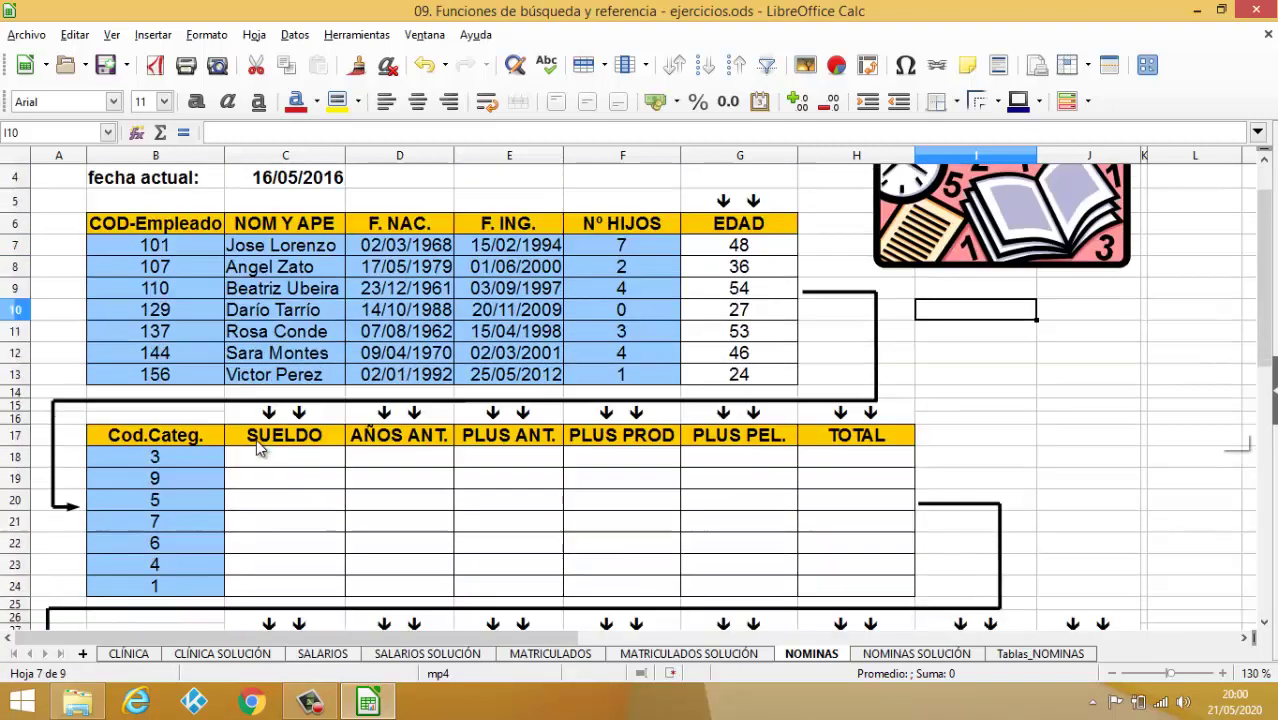
pyautogui.scroll(-2, 152, 465)
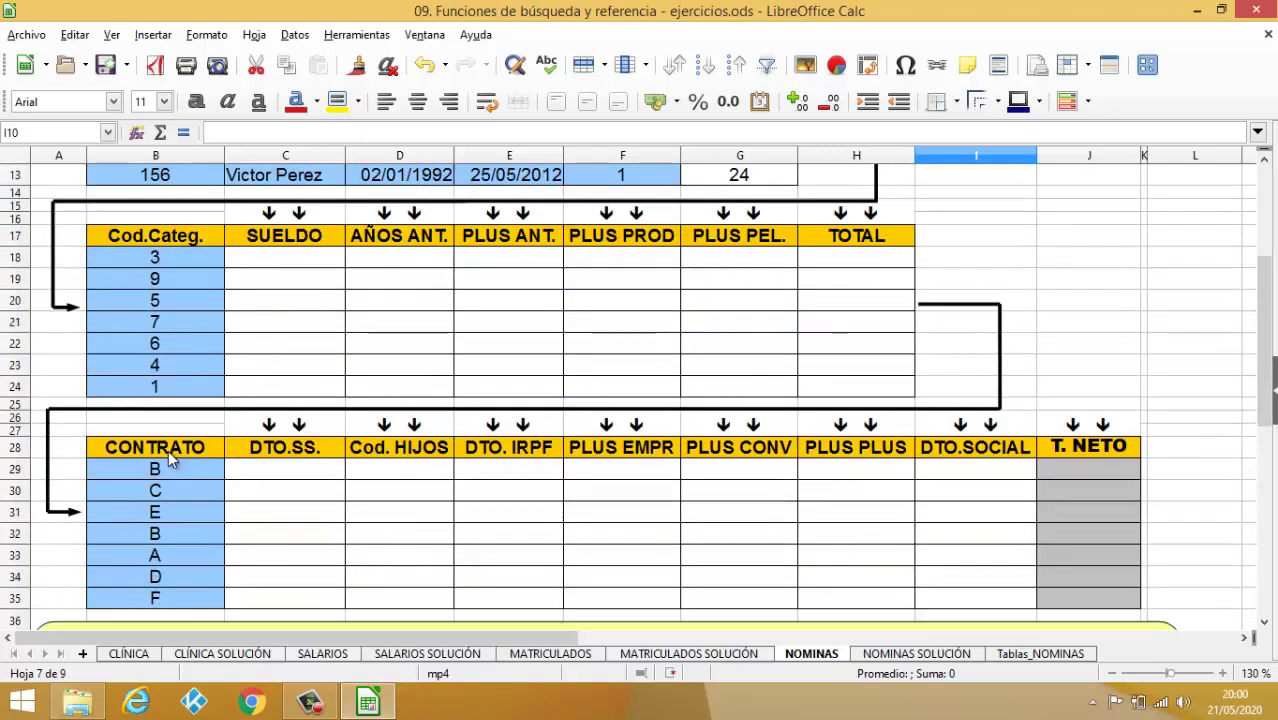
pyautogui.scroll(4, 253, 455)
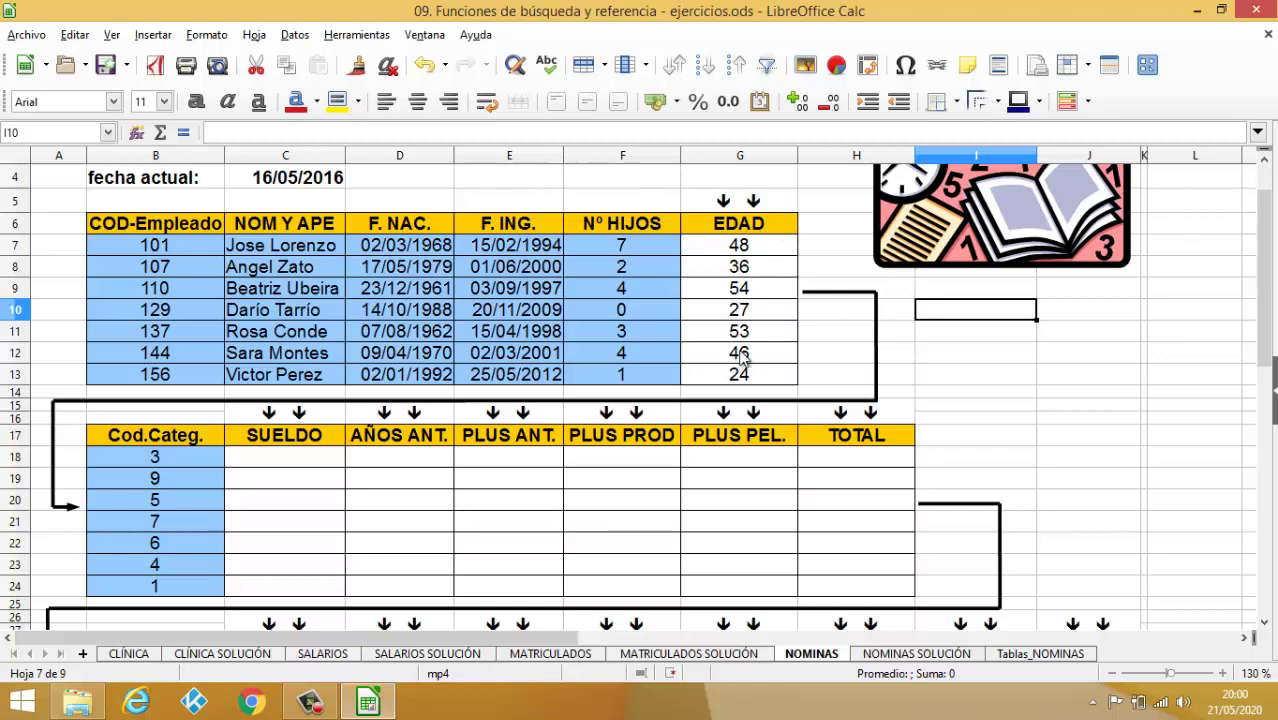
pyautogui.scroll(-2, 729, 372)
pyautogui.scroll(-1, 729, 378)
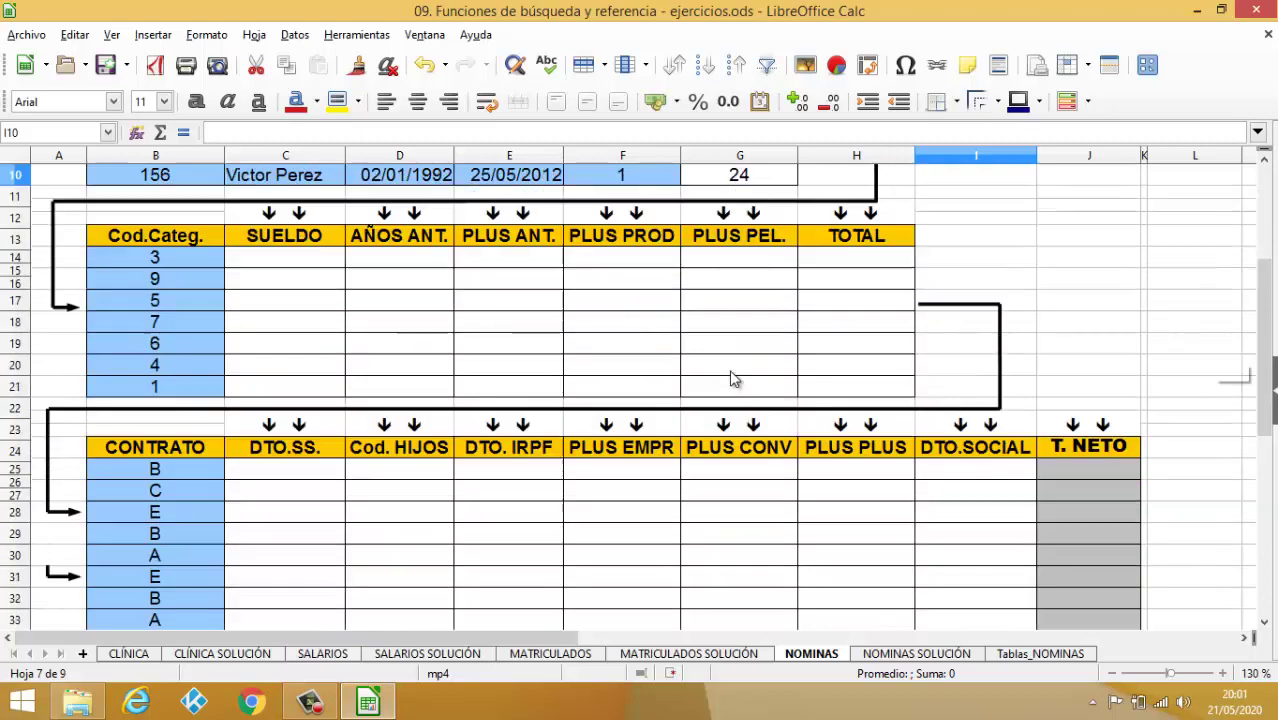
pyautogui.scroll(2, 730, 375)
pyautogui.scroll(2, 731, 373)
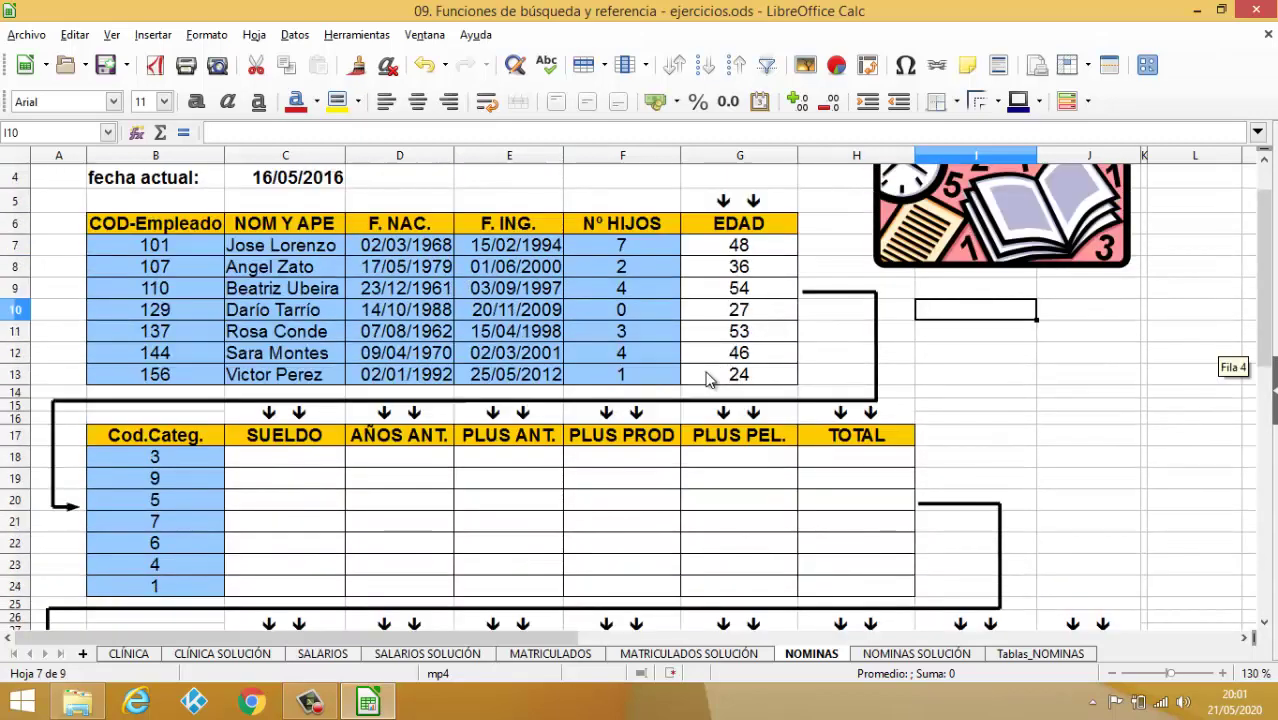
# Step: Read the NOMINAS instruction for the SUELDO column and examine TABLA 1, cells B3:G12, on the Tablas_NOMINAS sheet
pyautogui.click(257, 462)
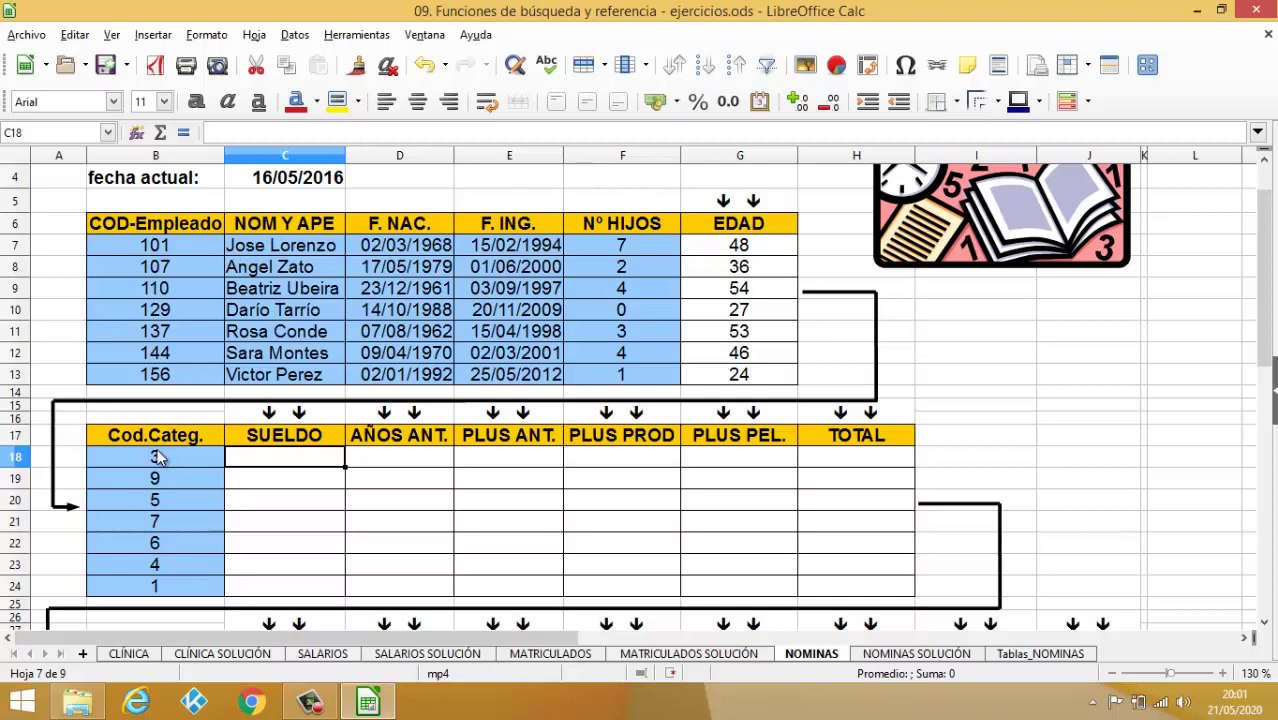
pyautogui.scroll(-7, 168, 456)
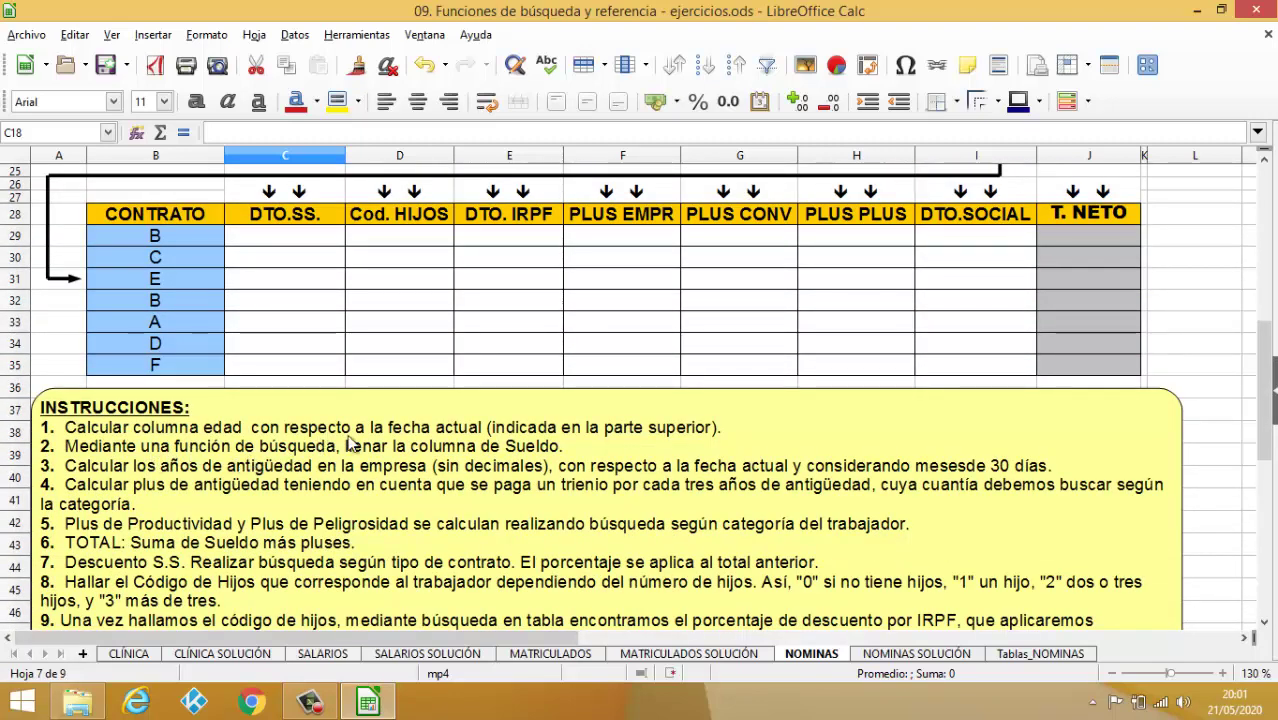
pyautogui.click(1038, 654)
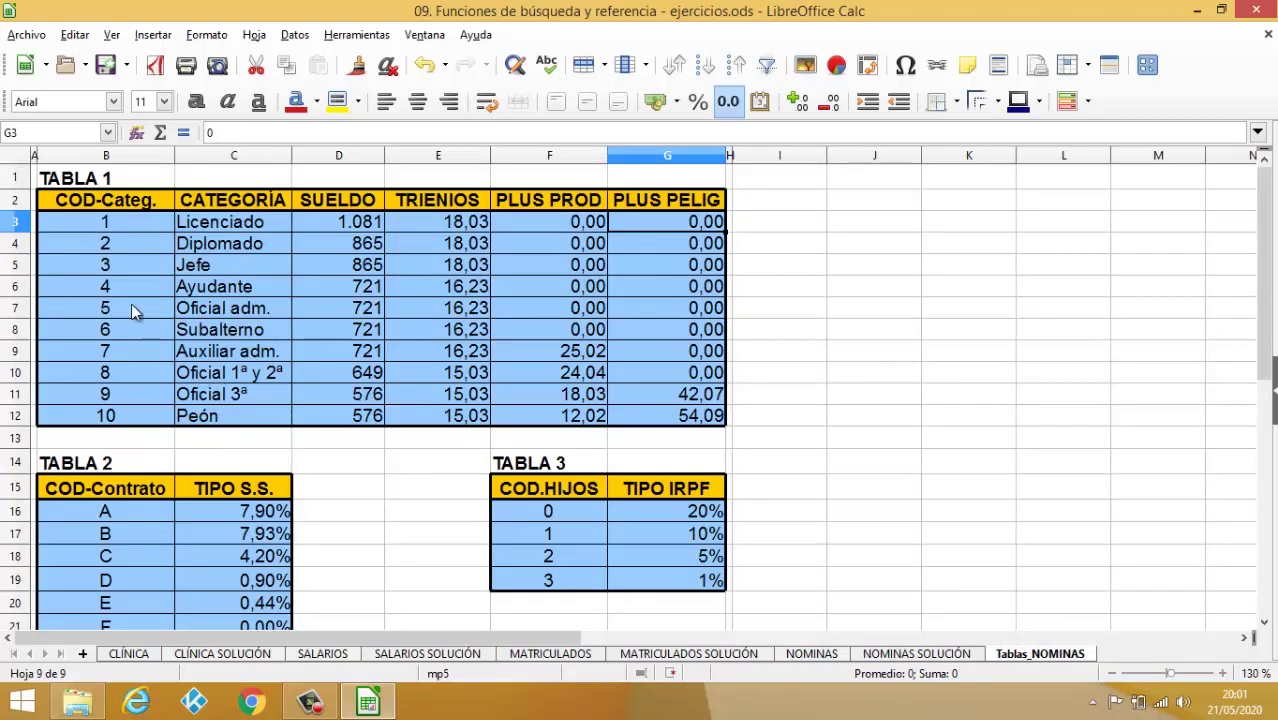
pyautogui.moveTo(75, 220); pyautogui.dragTo(637, 408)
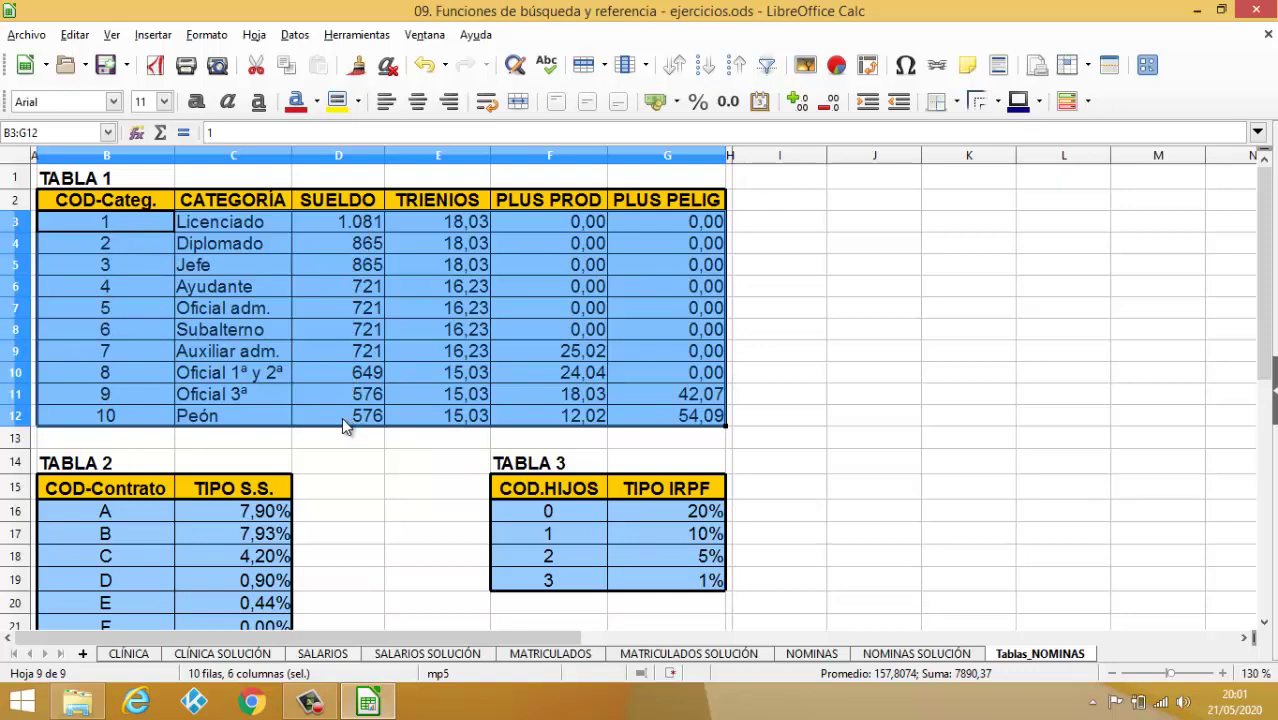
pyautogui.click(800, 653)
pyautogui.scroll(5, 316, 254)
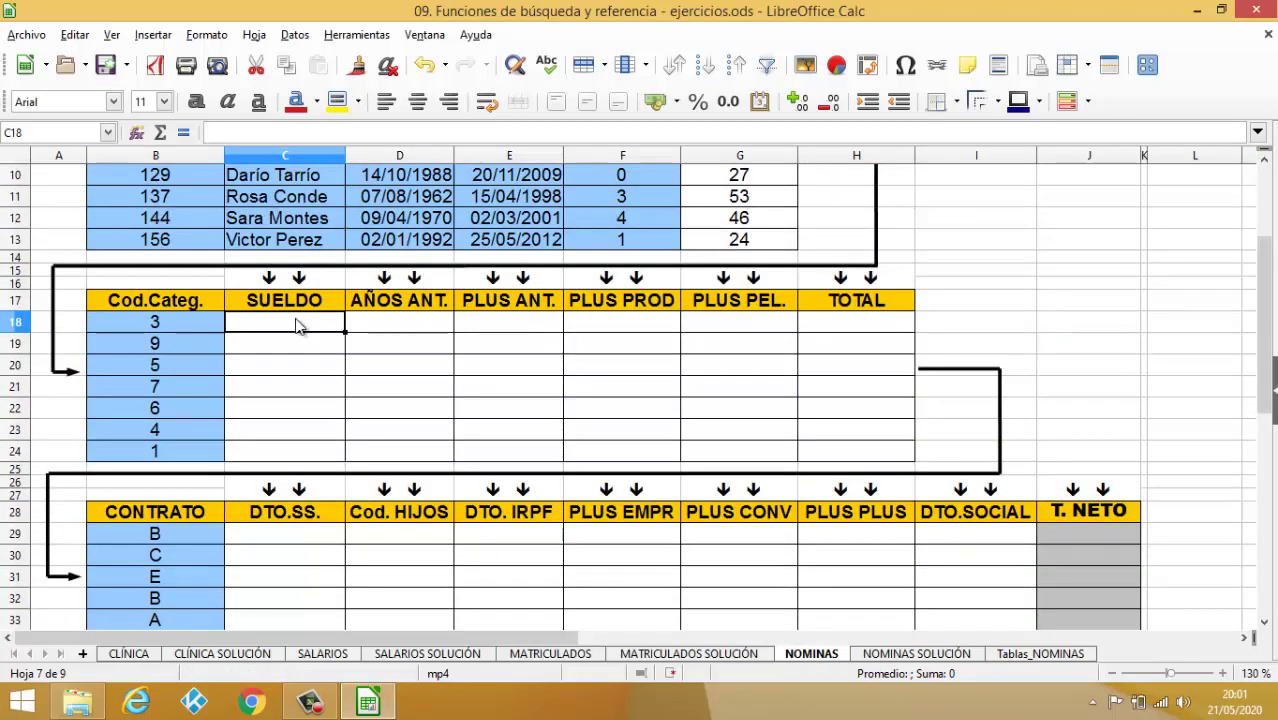
# Step: Look up the first employee's salary in SUELDO cell C18 with =BUSCARV(B18;Tablas_NOMINAS.$B$3:$G$12;3;0)
pyautogui.write('=BUSCAR')
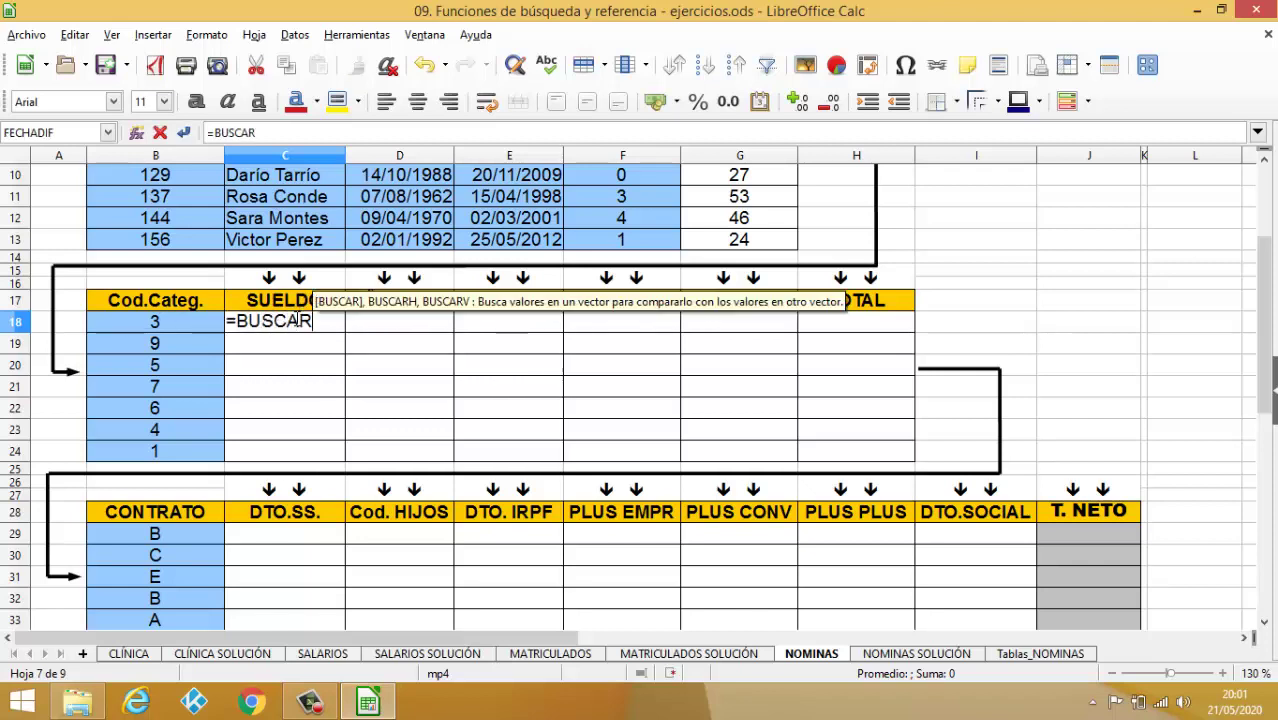
pyautogui.write('V(')
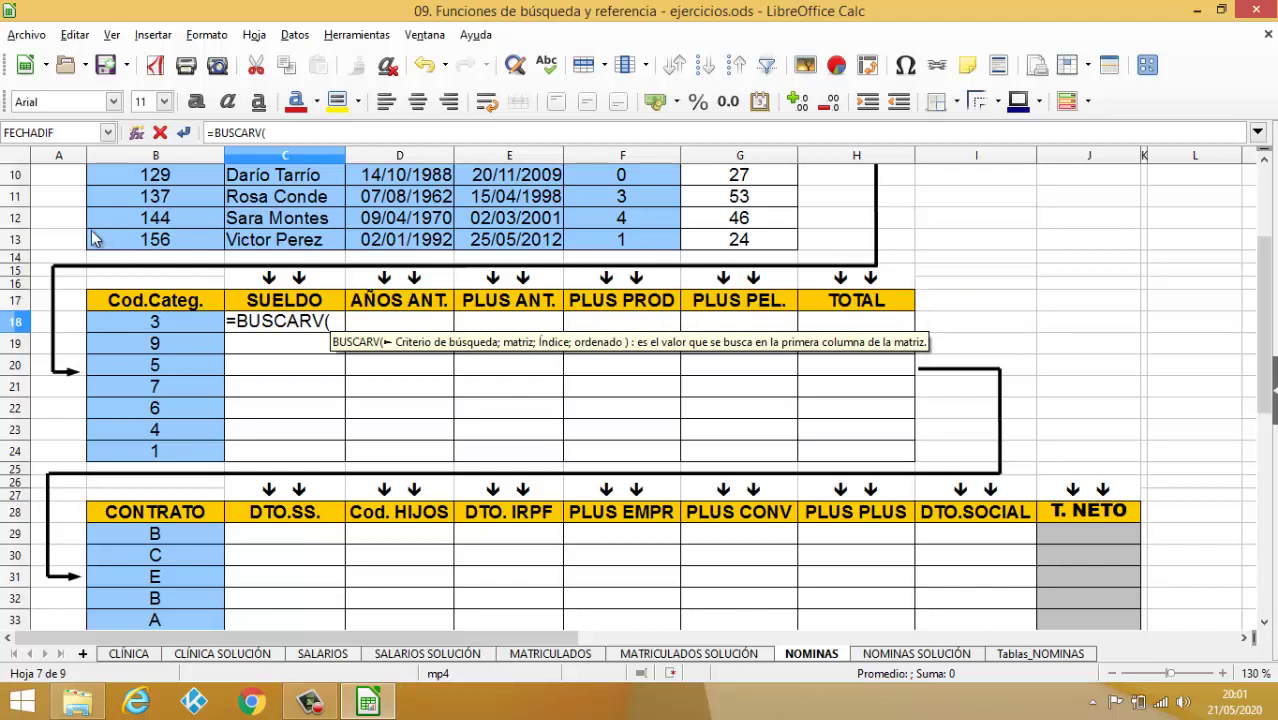
pyautogui.click(137, 321)
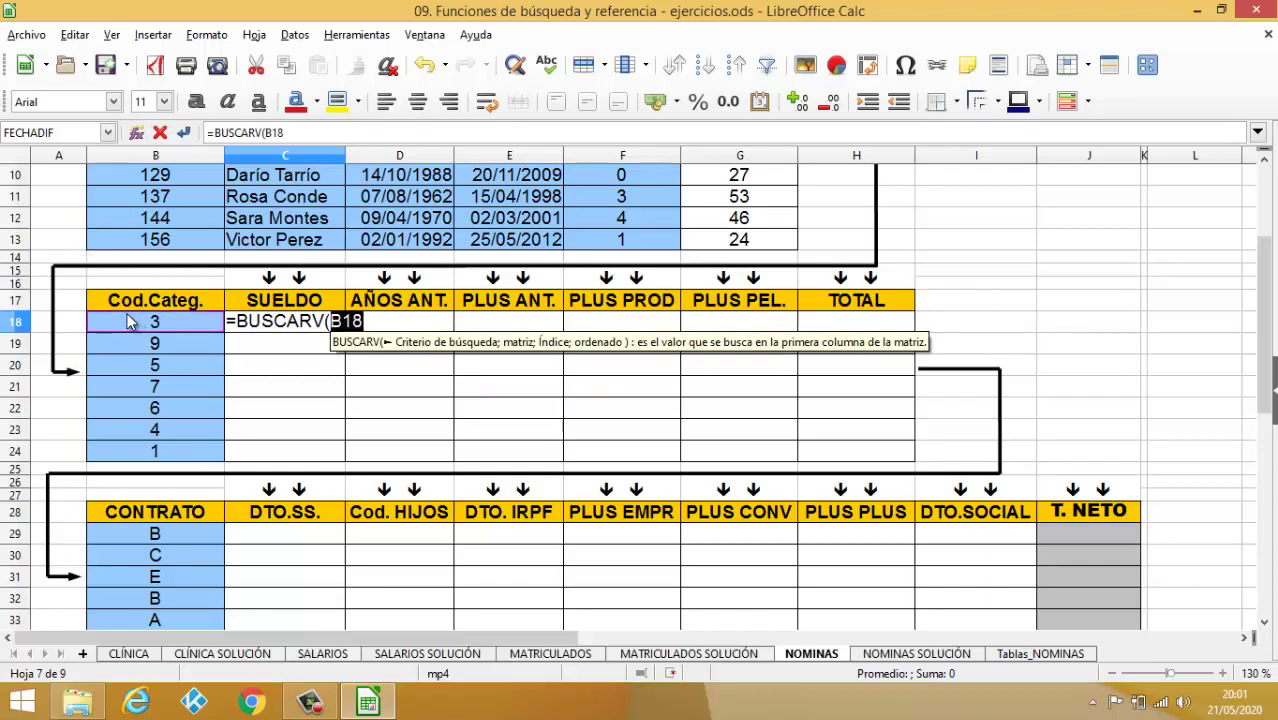
pyautogui.write(';')
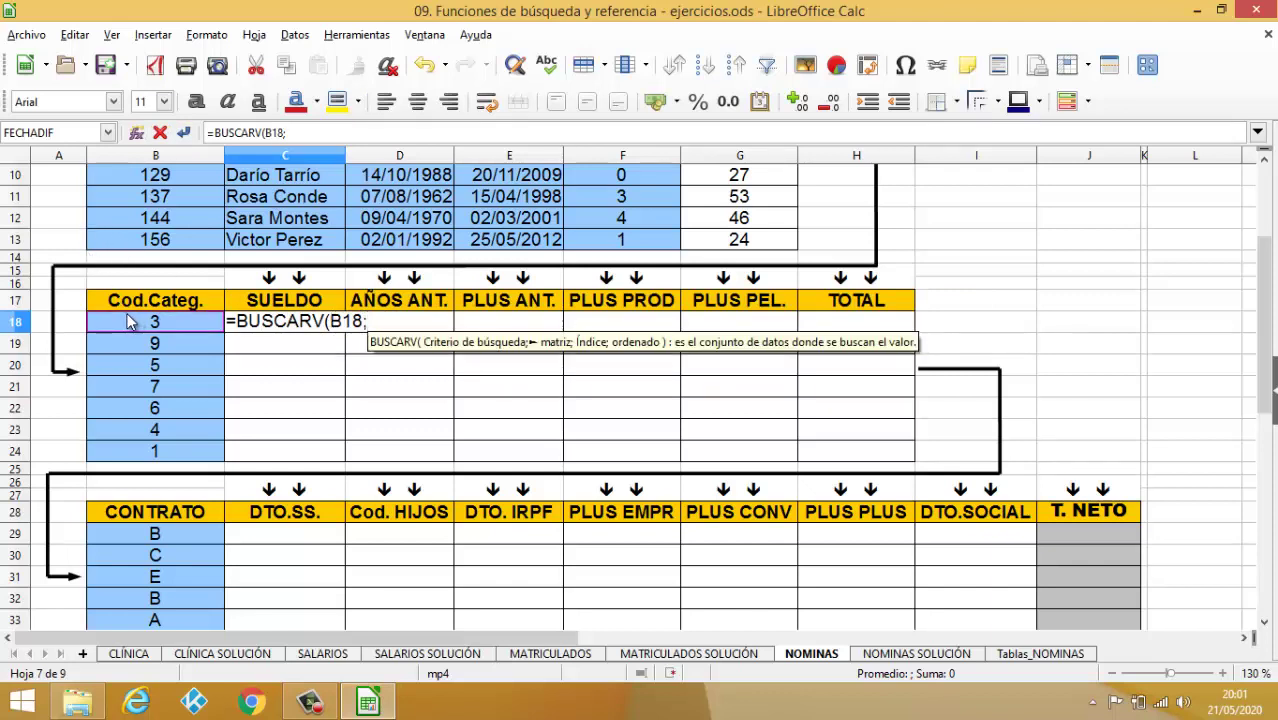
pyautogui.click(1038, 654)
pyautogui.moveTo(127, 222); pyautogui.dragTo(689, 426)
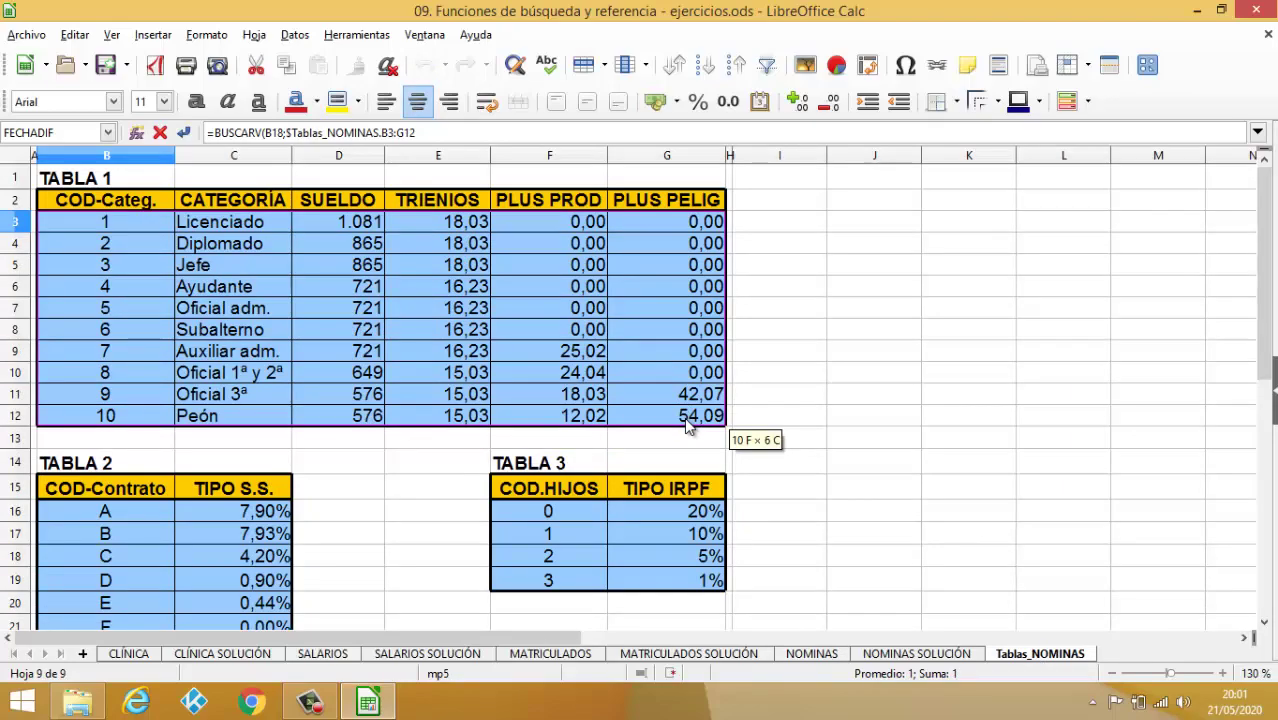
pyautogui.press('F4')
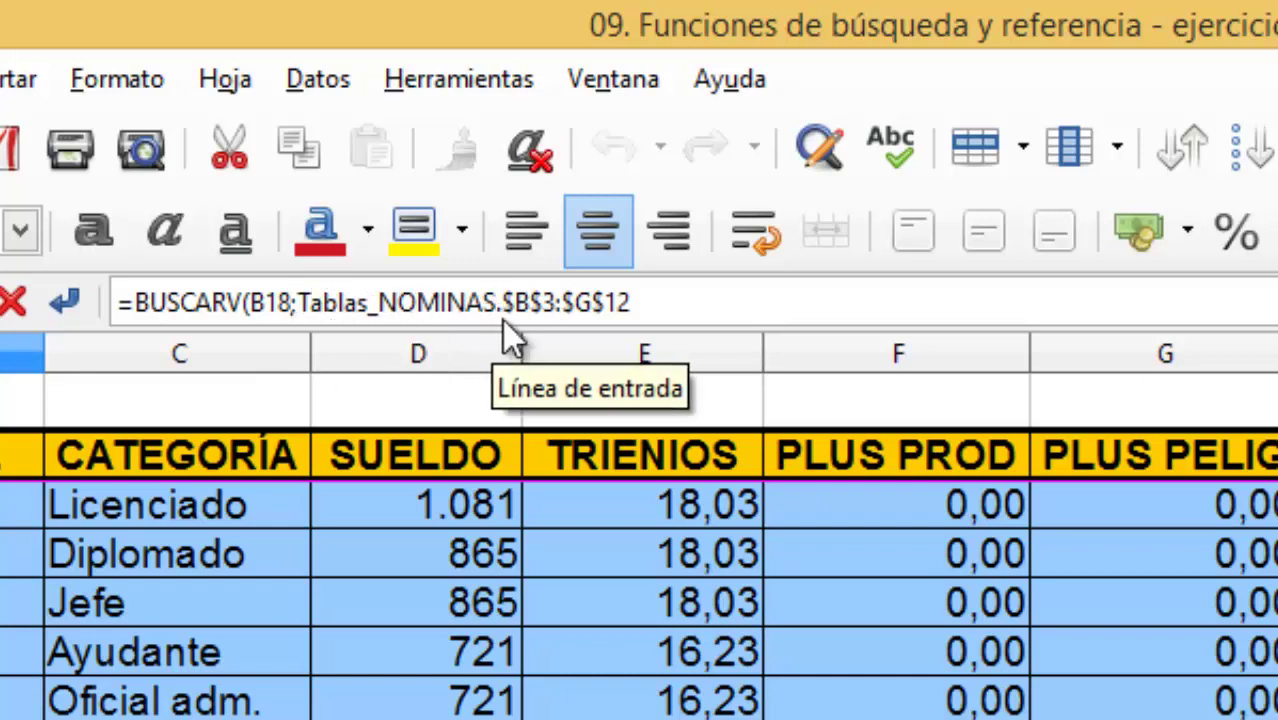
pyautogui.click(646, 303)
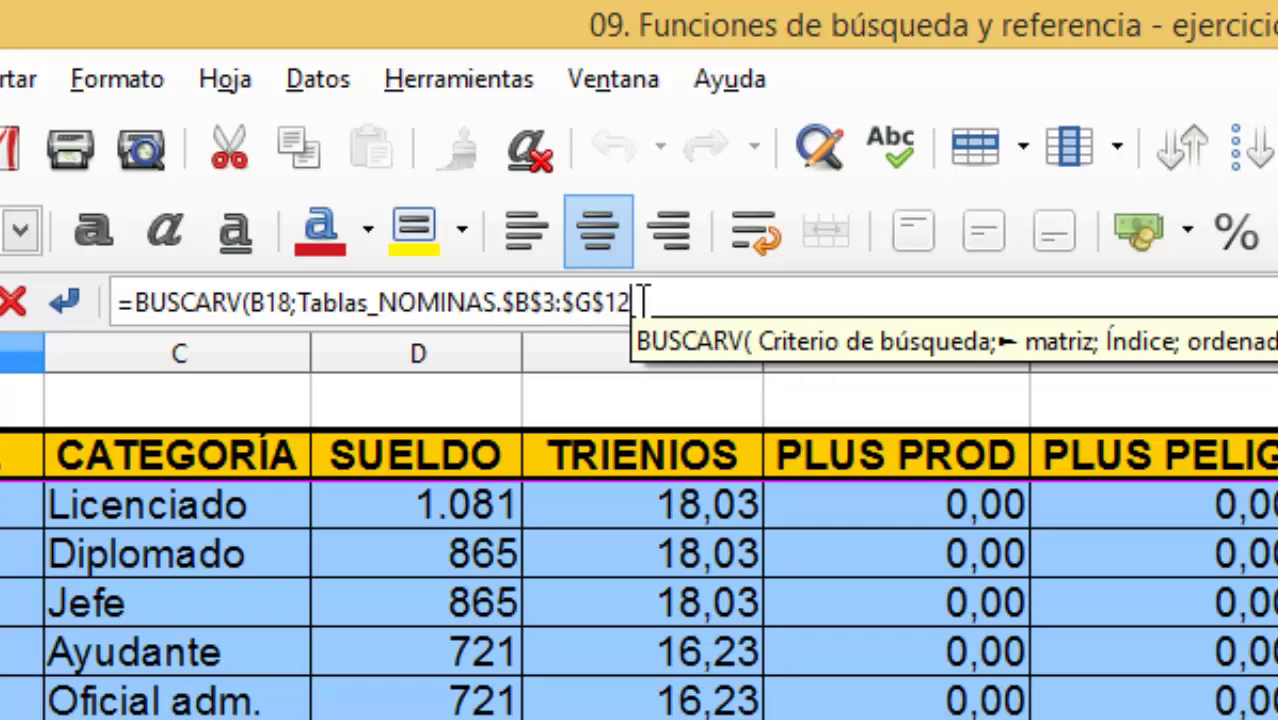
pyautogui.write(';')
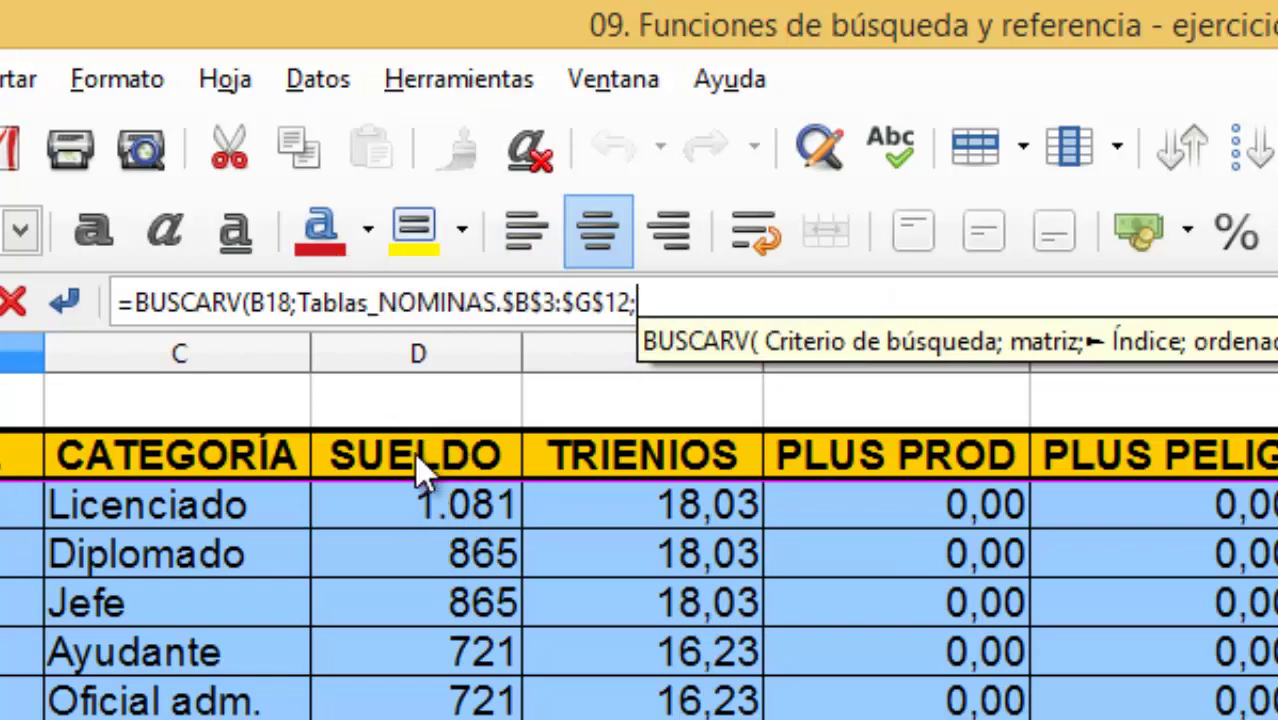
pyautogui.write('3')
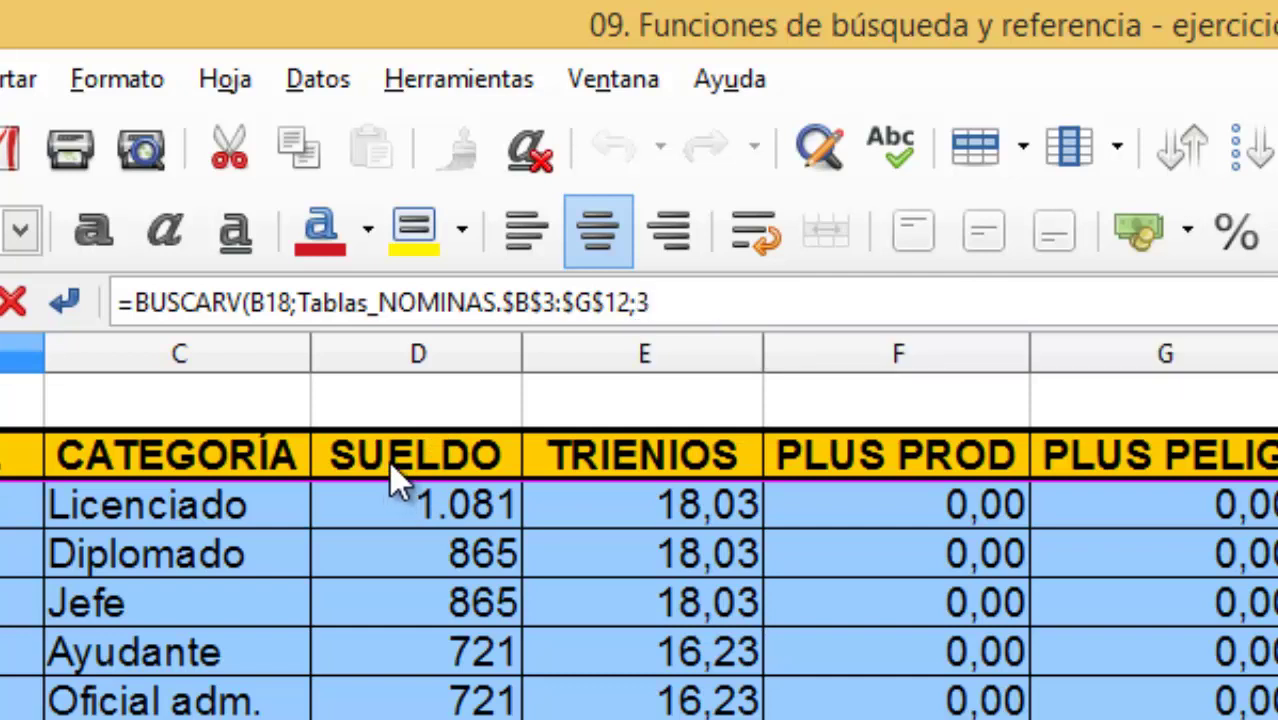
pyautogui.write(';0)')
pyautogui.press('Return')
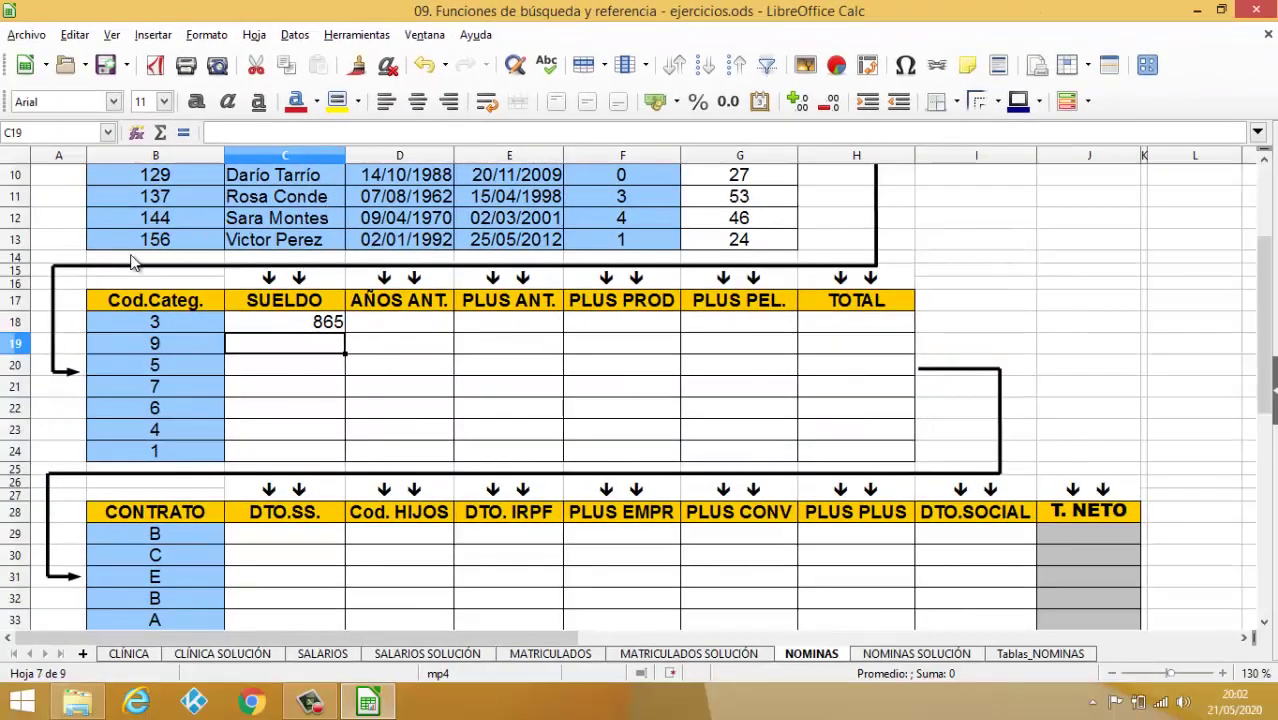
# Step: Check the C18 salary against TABLA 1 and copy its formula down the SUELDO column through C24
pyautogui.click(285, 326)
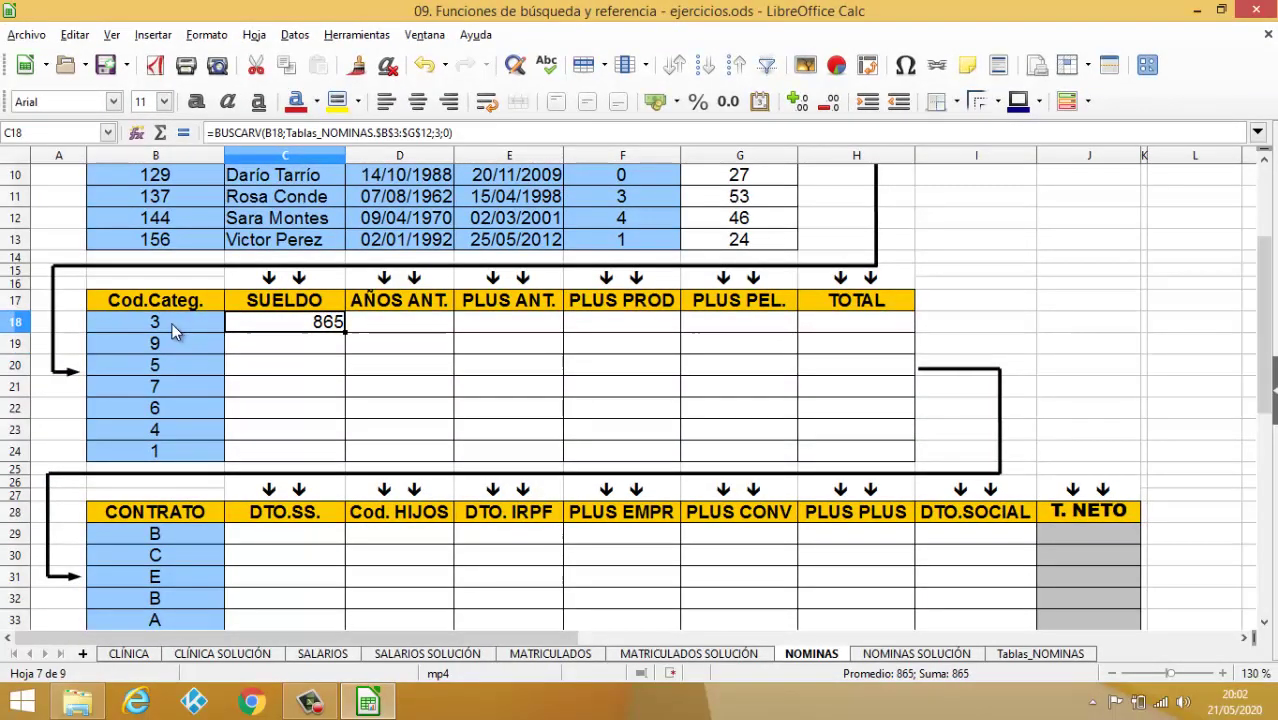
pyautogui.click(1012, 652)
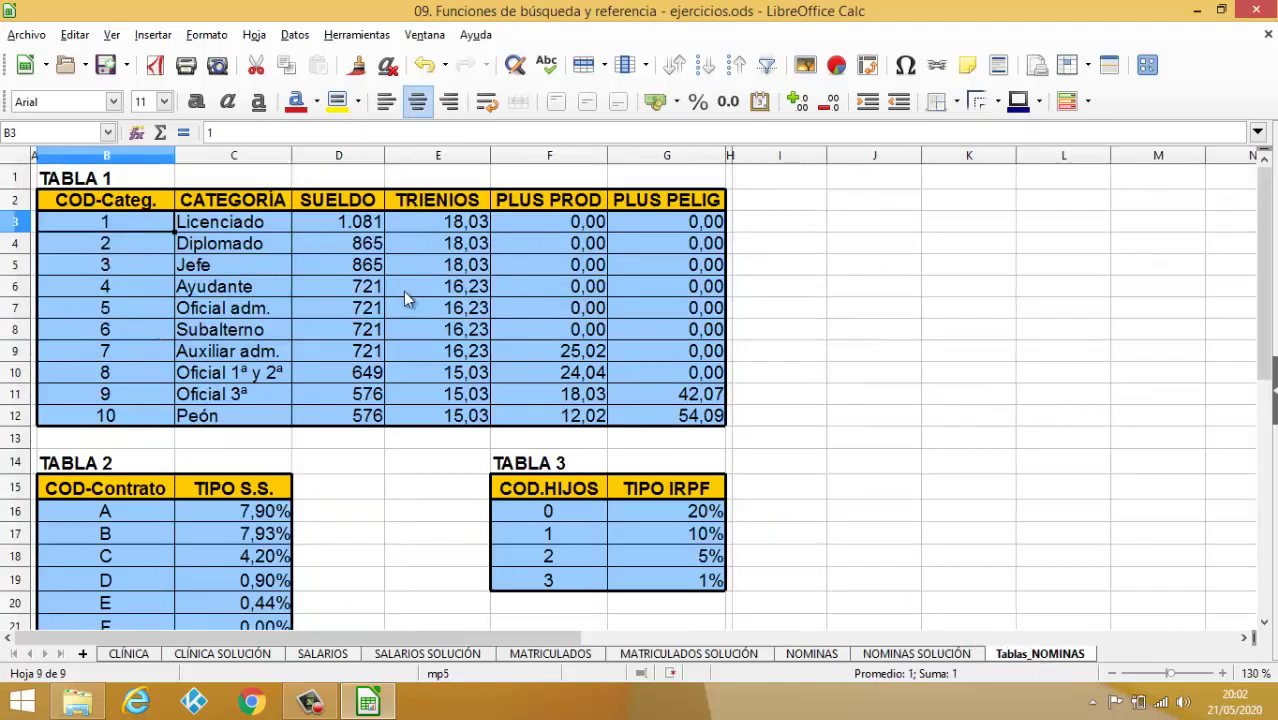
pyautogui.click(793, 655)
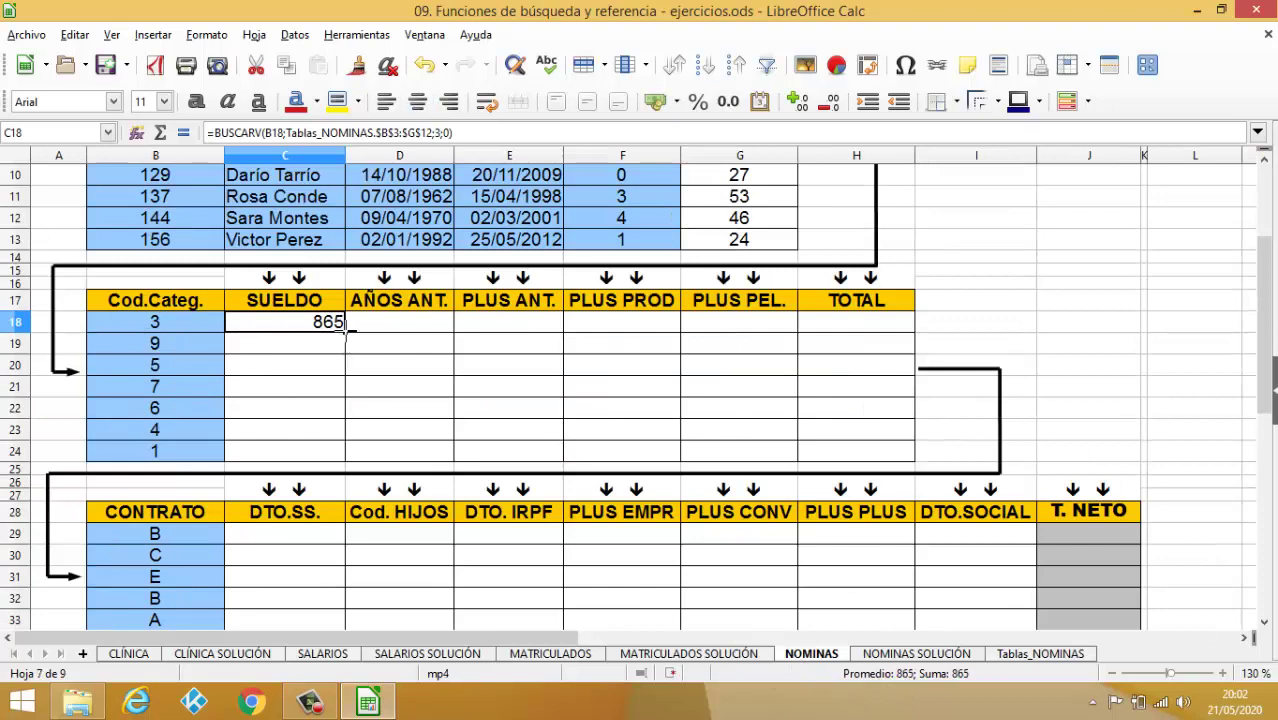
pyautogui.doubleClick(345, 330)
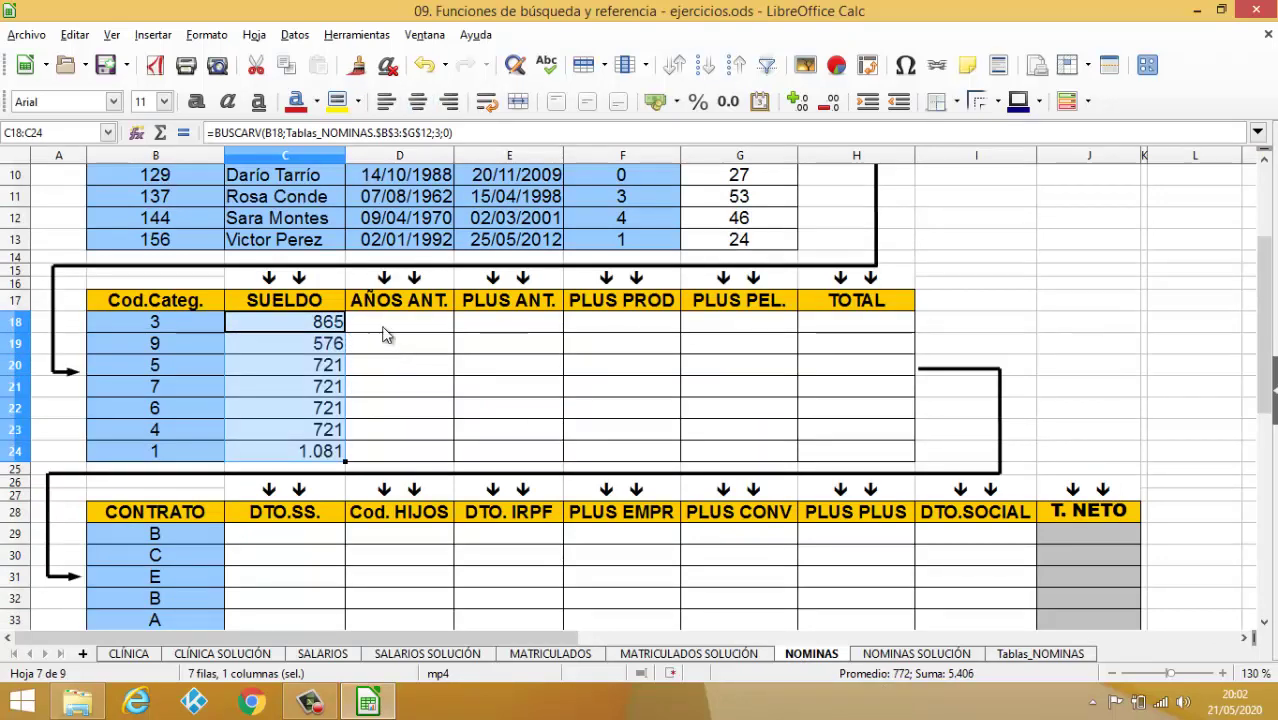
# Step: Calculate the first employee's whole years of service in AÑOS ANT. cell D18 with =TRUNCAR(DIAS360(E7;C4)/360)
pyautogui.click(385, 328)
pyautogui.scroll(-6, 365, 362)
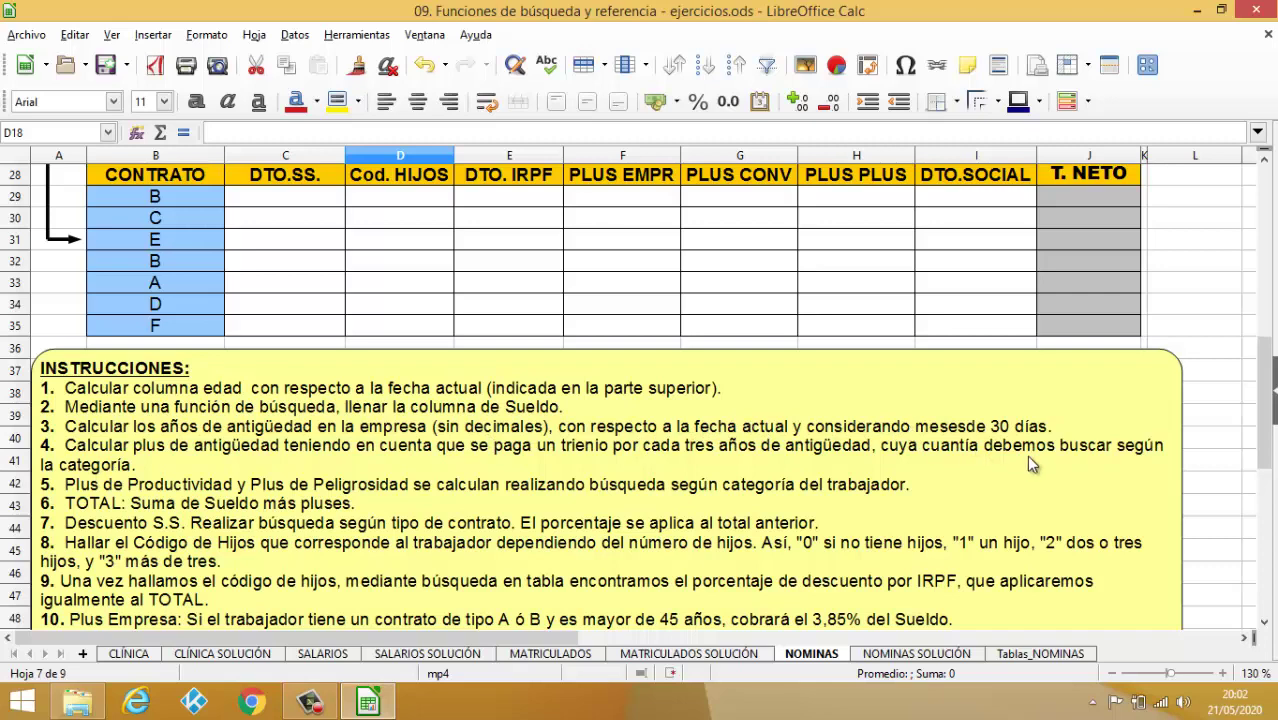
pyautogui.scroll(5, 830, 415)
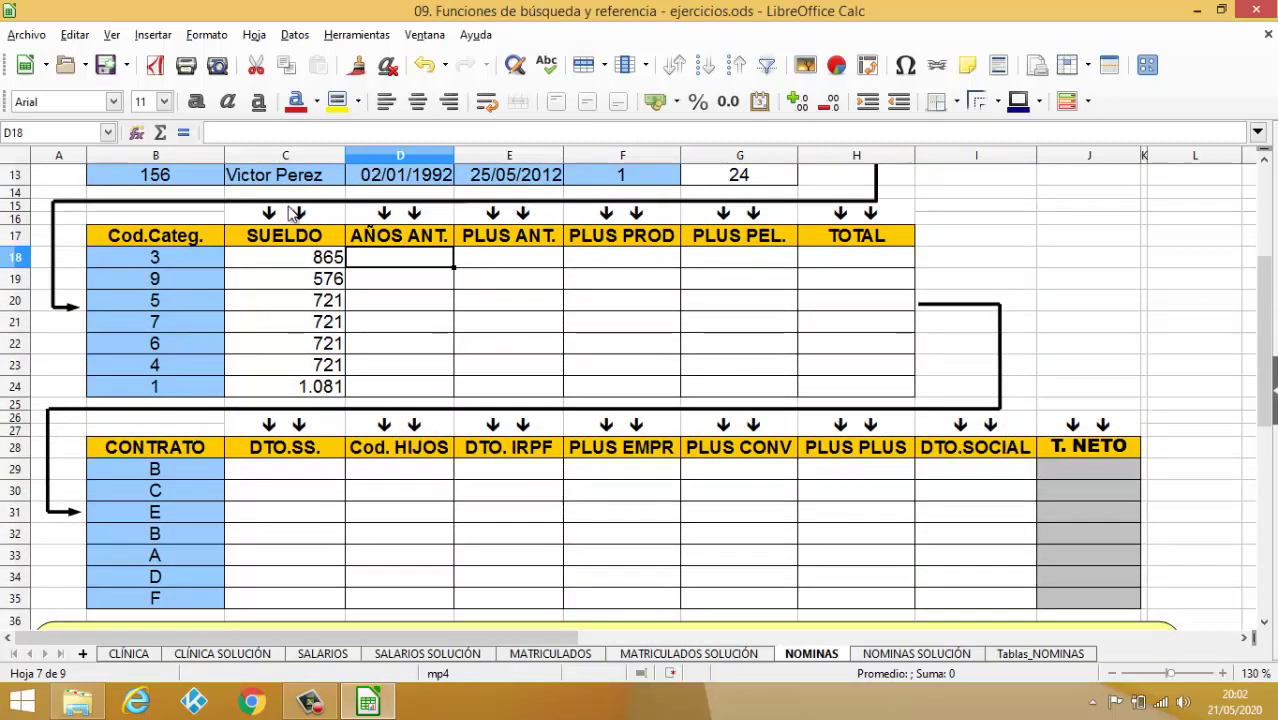
pyautogui.scroll(3, 400, 294)
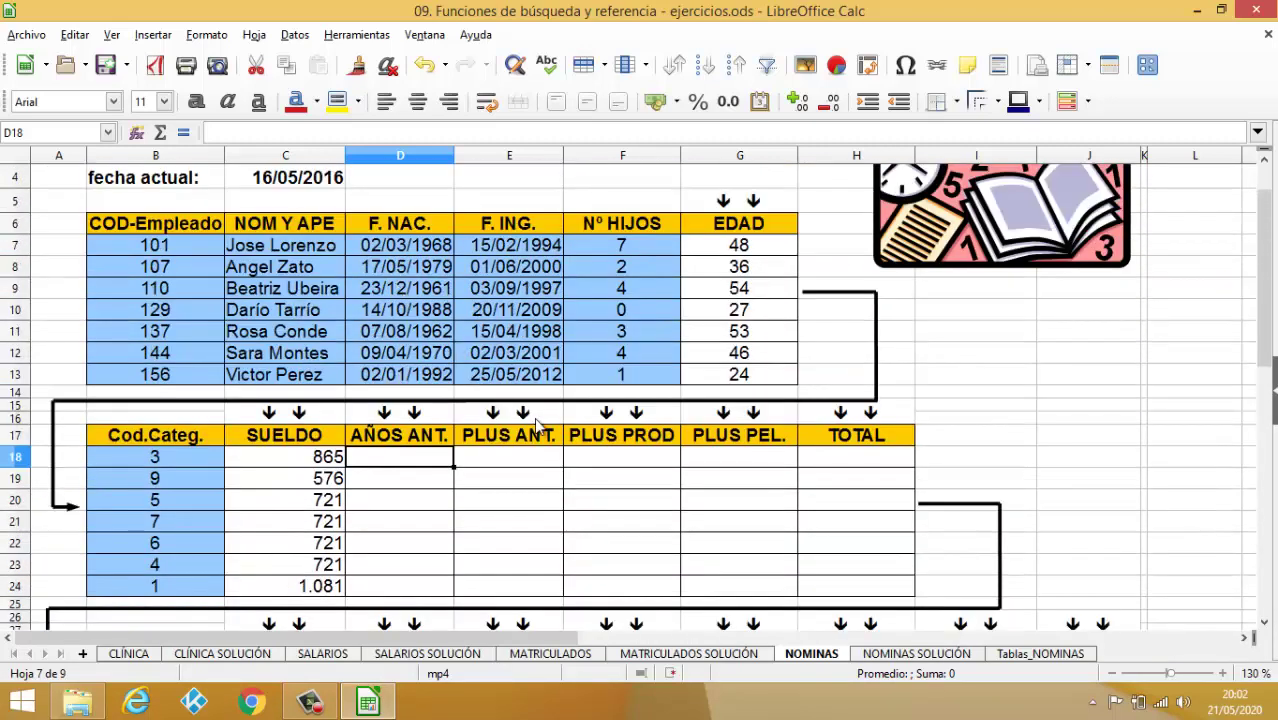
pyautogui.write('=')
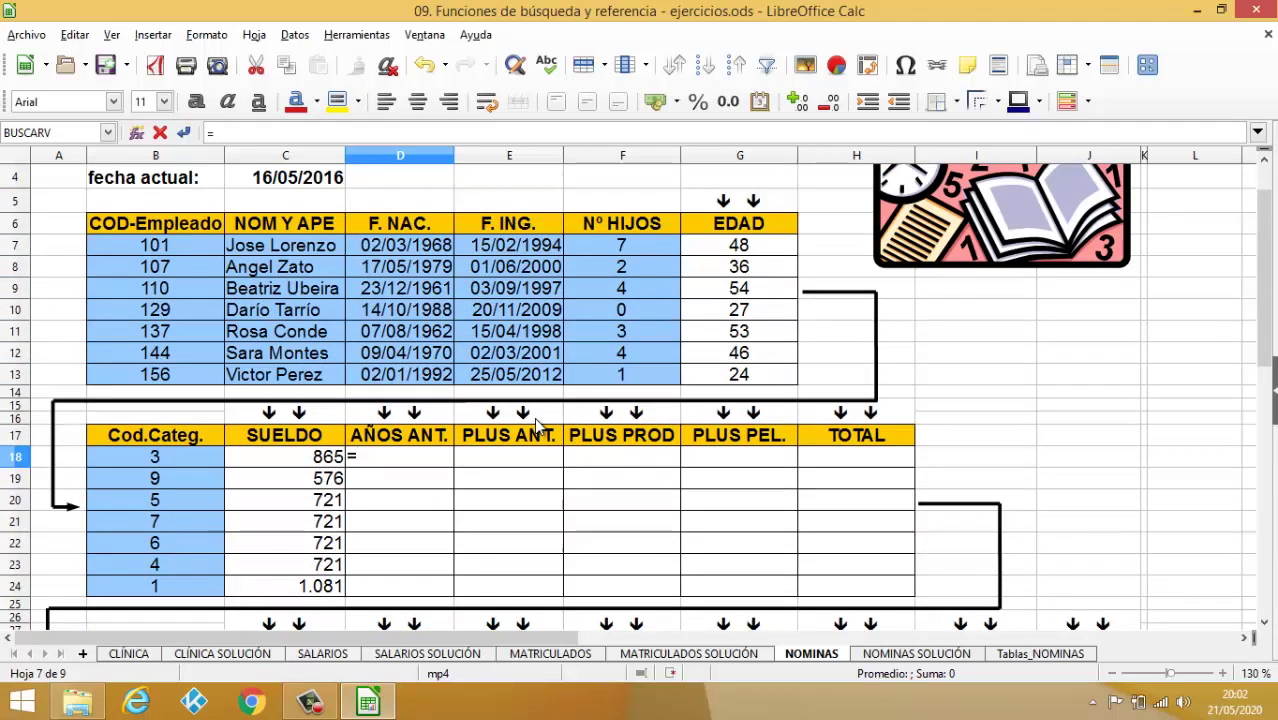
pyautogui.write('TRUNCAR')
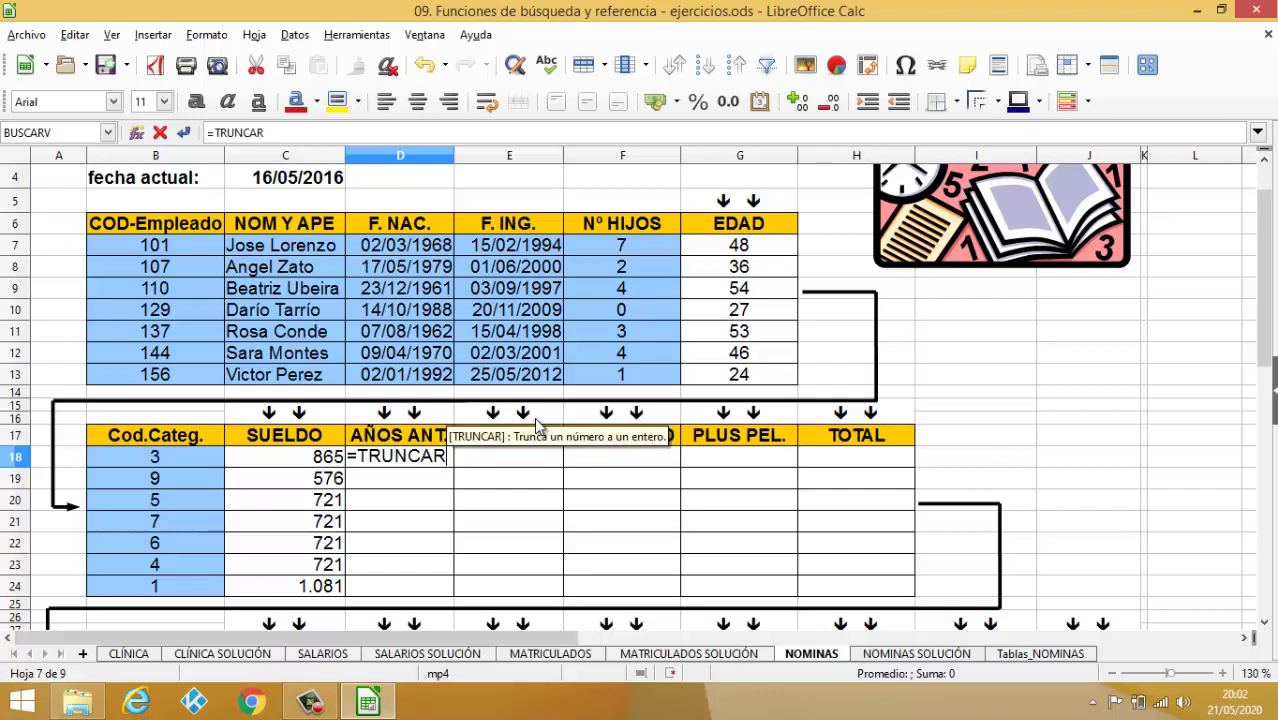
pyautogui.write('(')
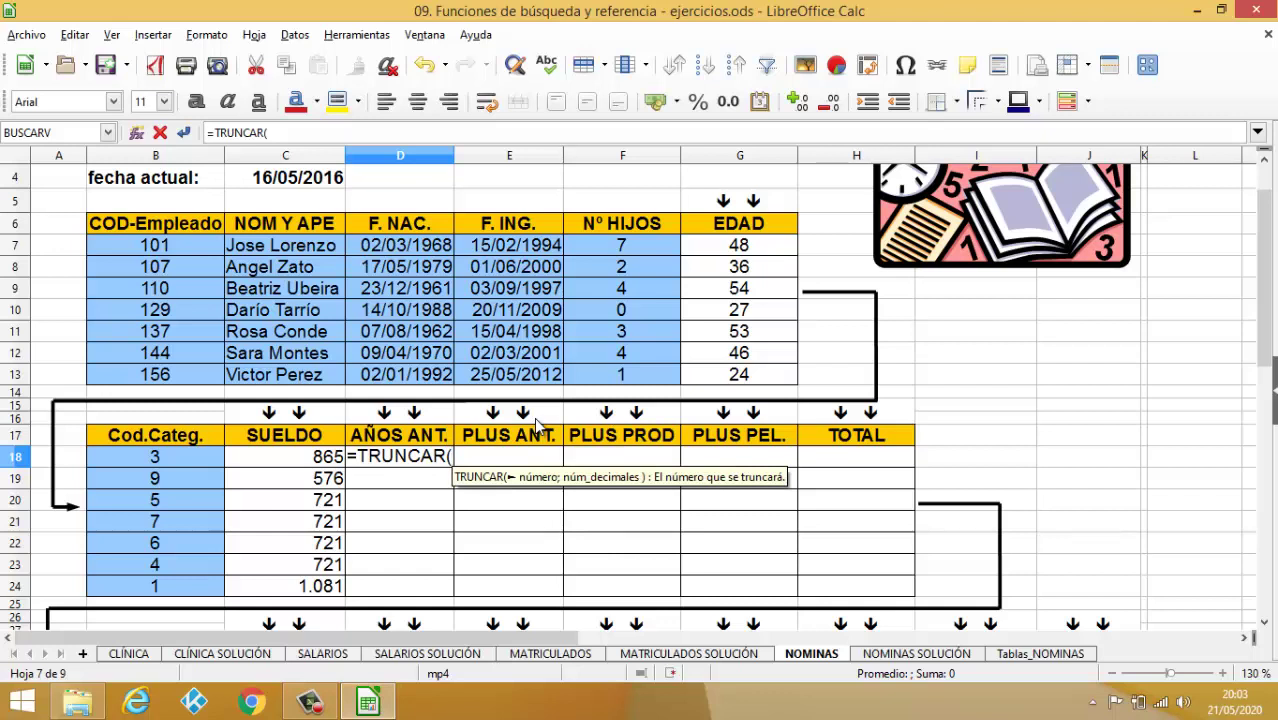
pyautogui.write('DIAS3')
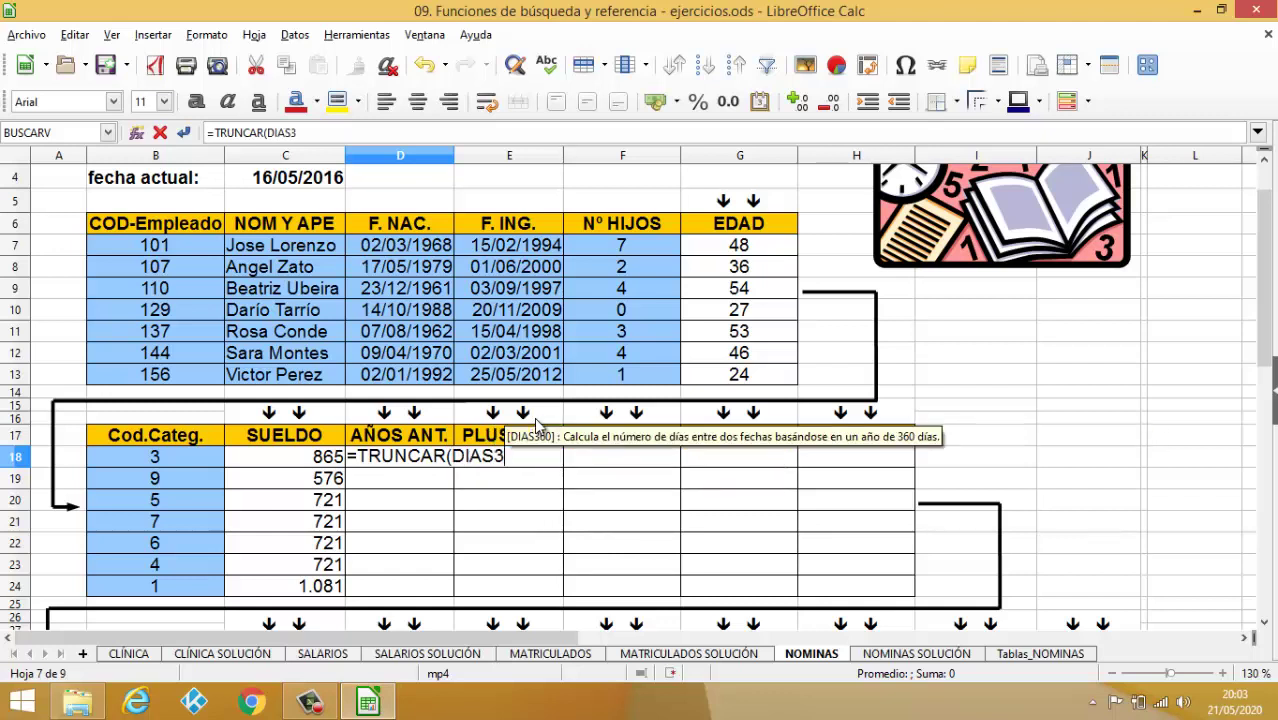
pyautogui.write('60(')
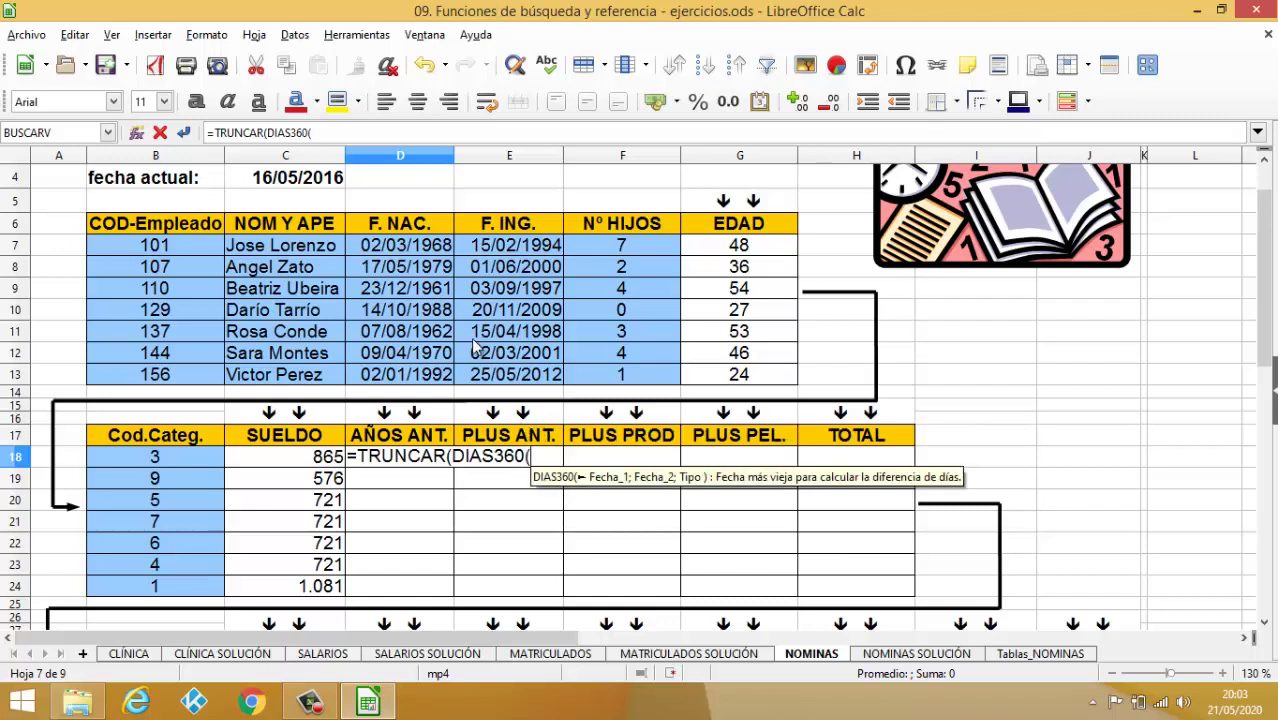
pyautogui.click(485, 249)
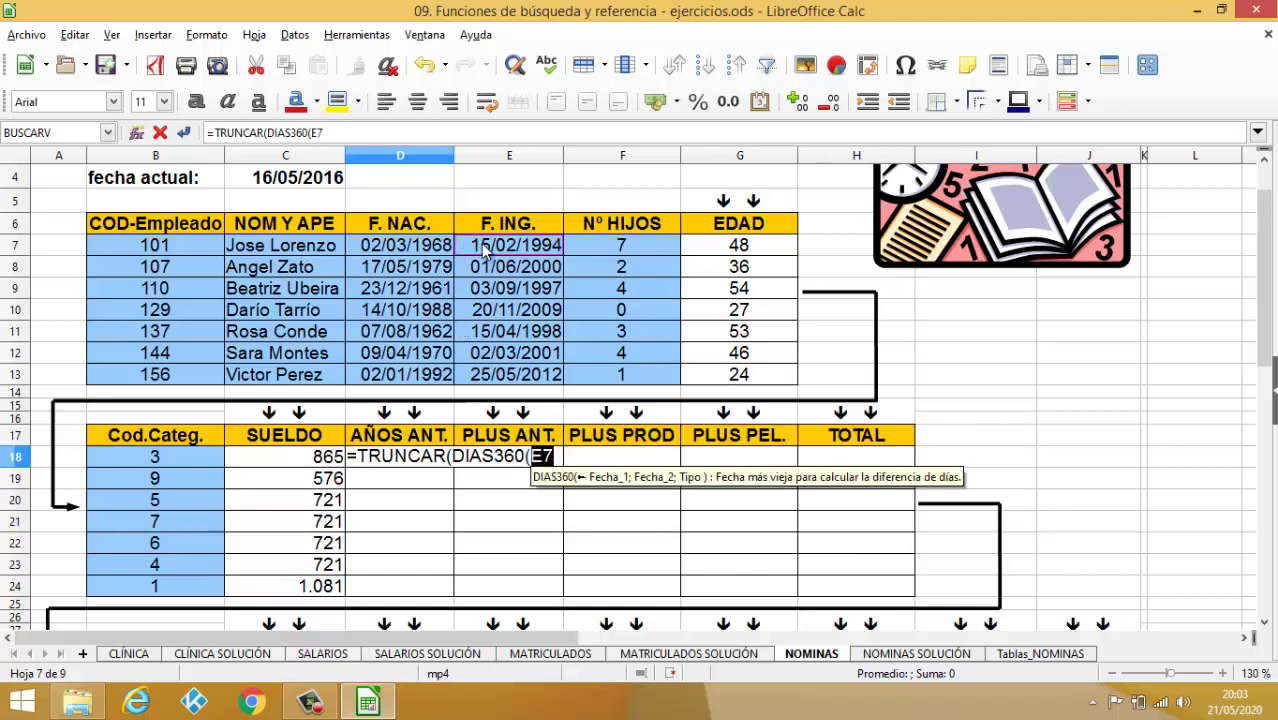
pyautogui.write(';')
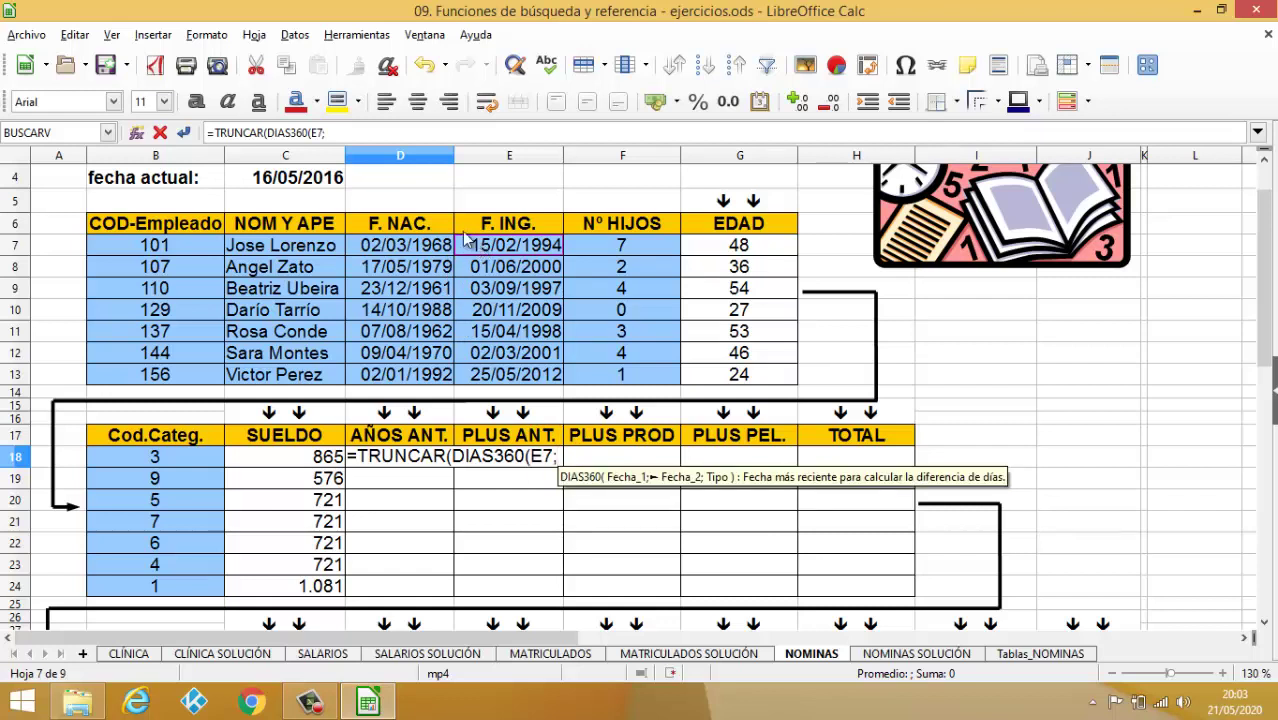
pyautogui.click(315, 180)
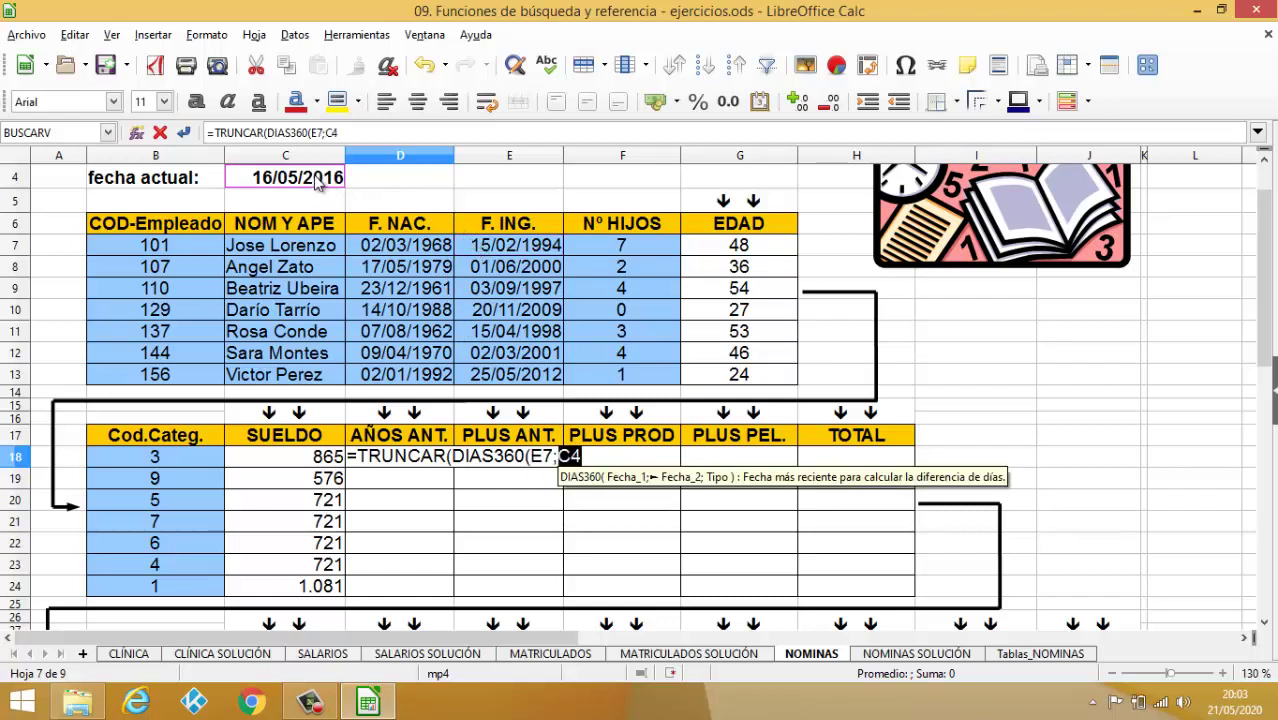
pyautogui.write(')')
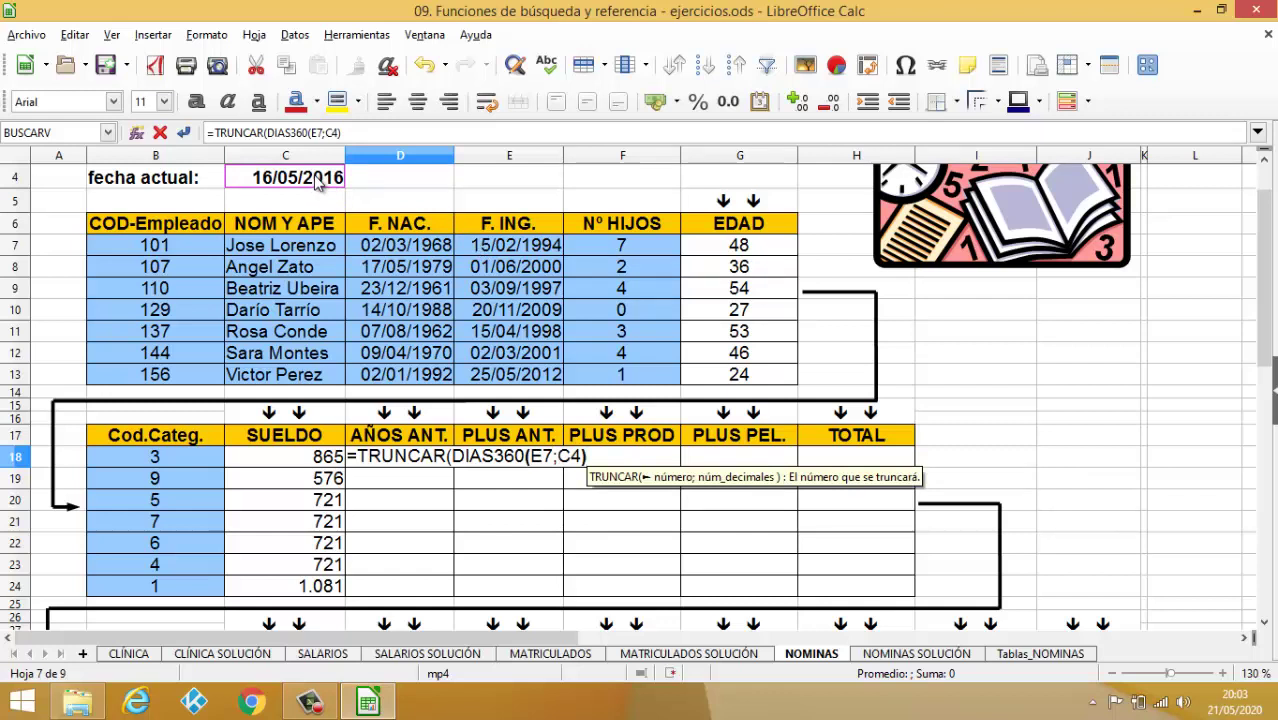
pyautogui.write('/360')
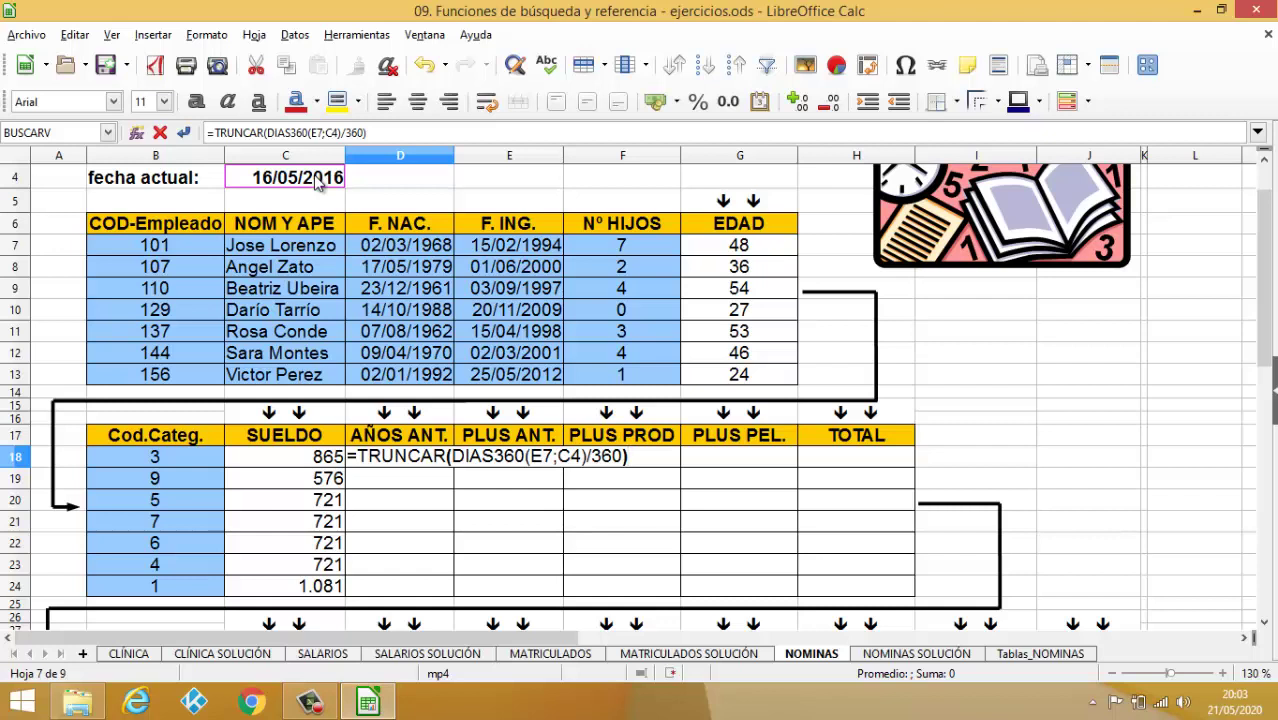
pyautogui.press('Return')
# Step: Try to copy the years-of-service formula in D18 down the AÑOS ANT. column through D24
pyautogui.click(447, 457)
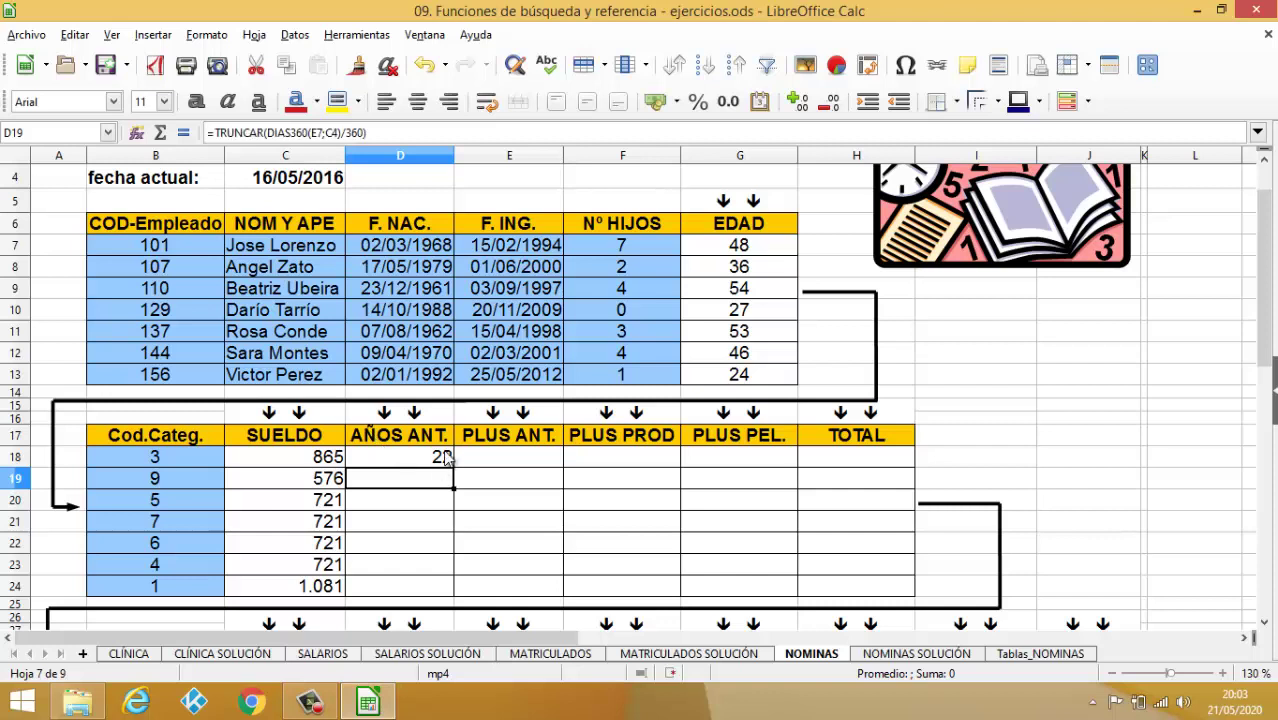
pyautogui.doubleClick(454, 468)
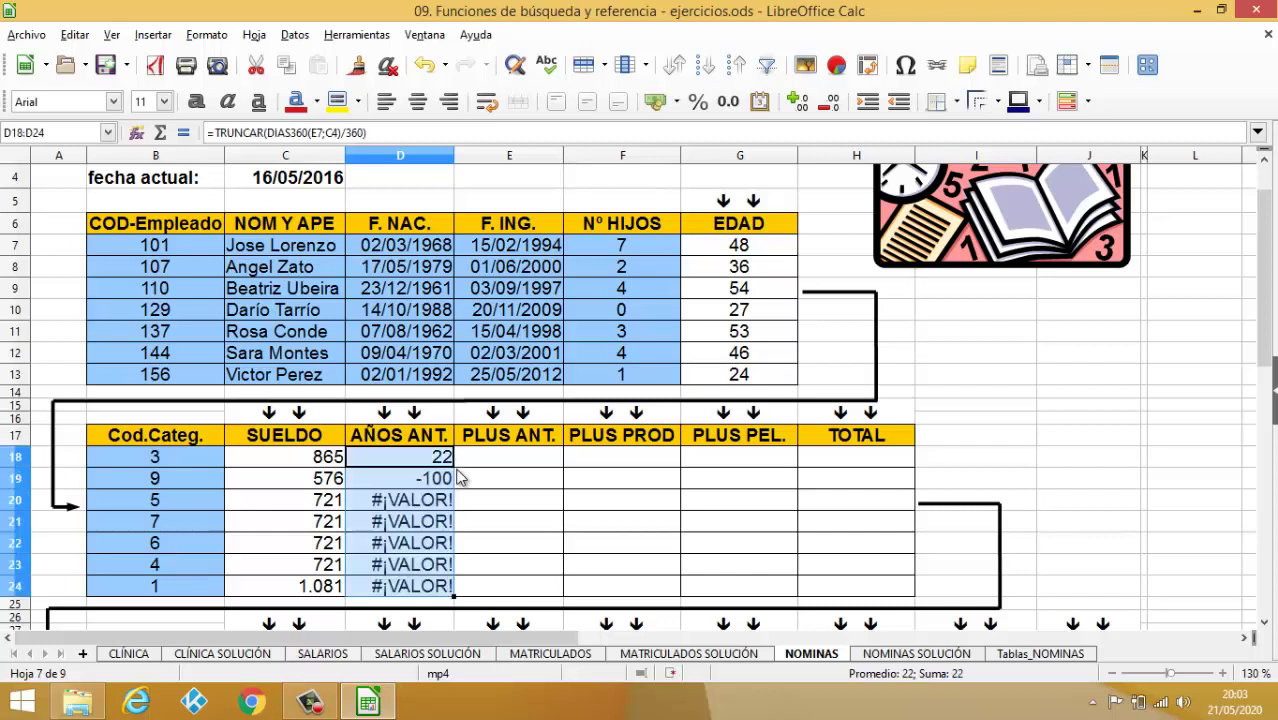
pyautogui.click(436, 458)
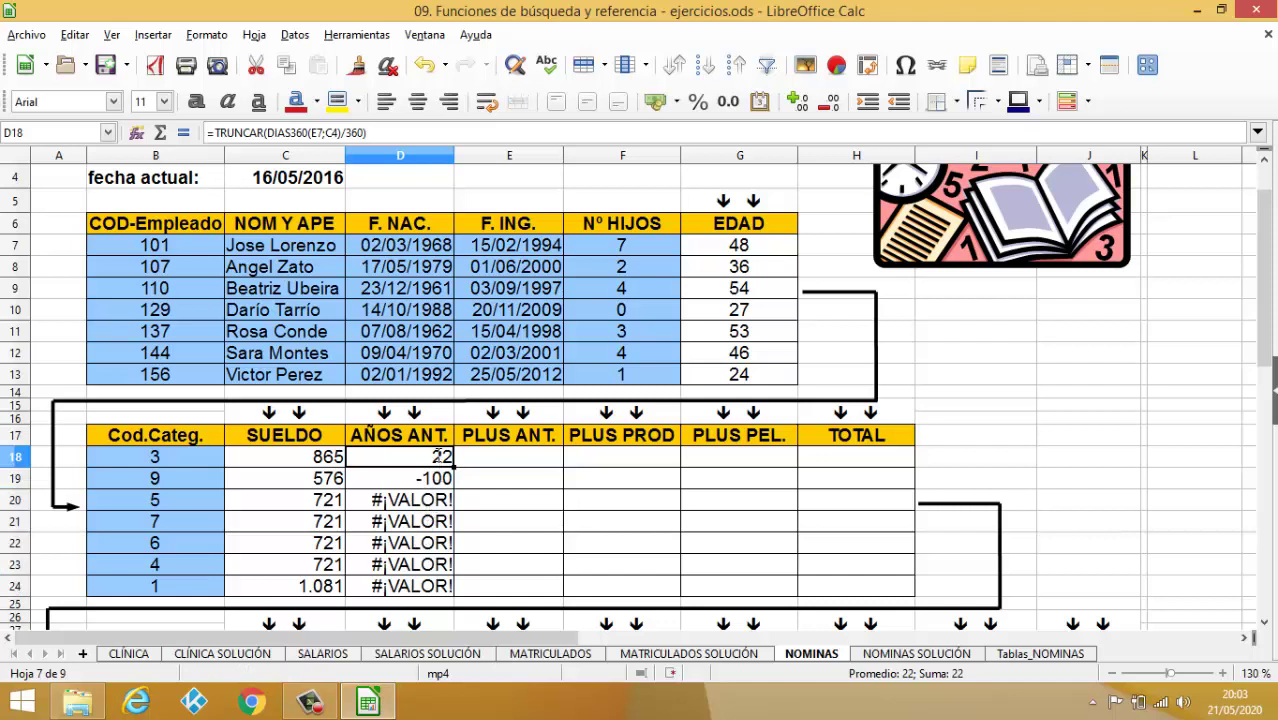
# Step: Make the current-date reference absolute in AÑOS ANT. cell D18, giving =TRUNCAR(DIAS360(E7;$C$4)/360)
pyautogui.doubleClick(441, 458)
pyautogui.click(569, 456)
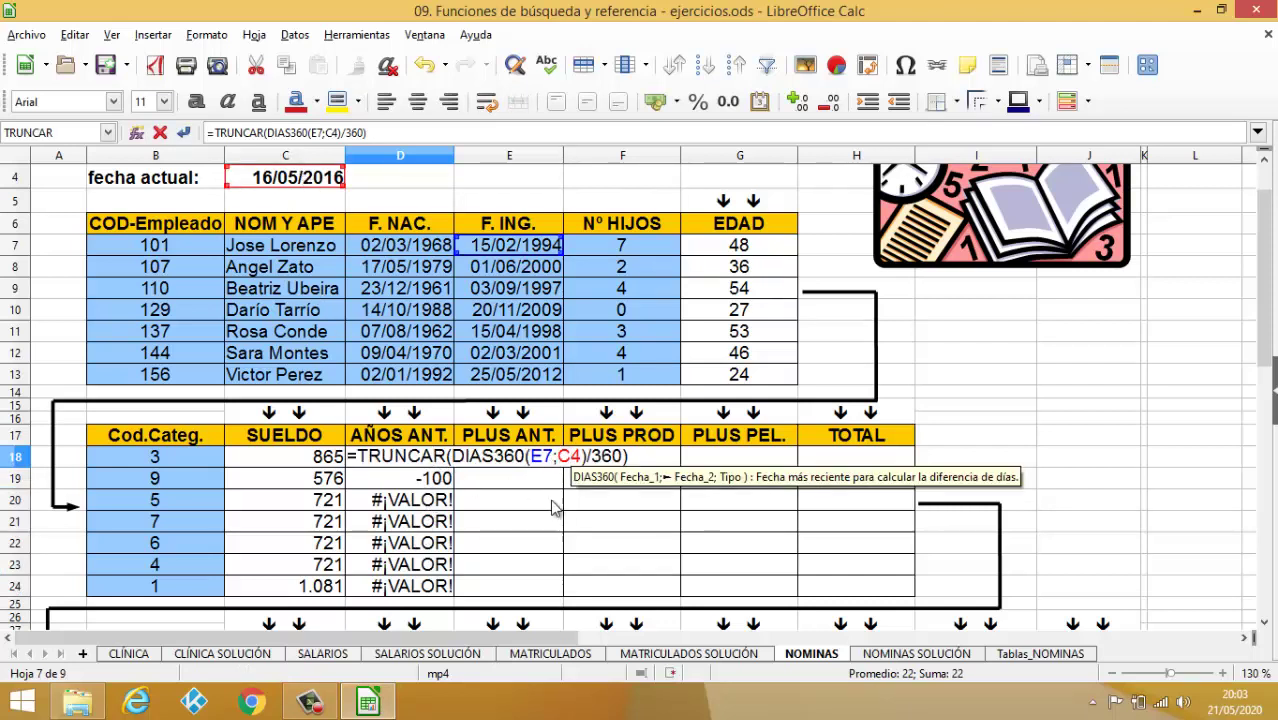
pyautogui.press('F4')
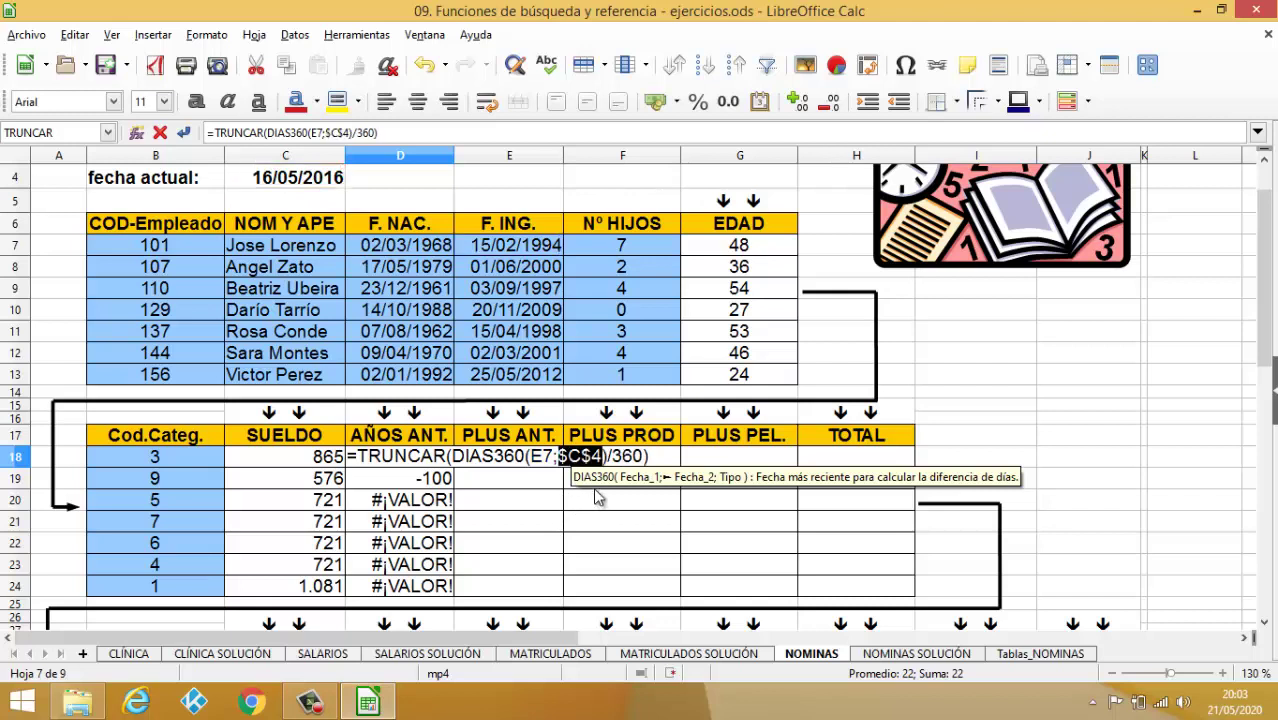
pyautogui.press('Return')
# Step: Copy the corrected years-of-service formula from D18 down the AÑOS ANT. column through D24
pyautogui.click(438, 458)
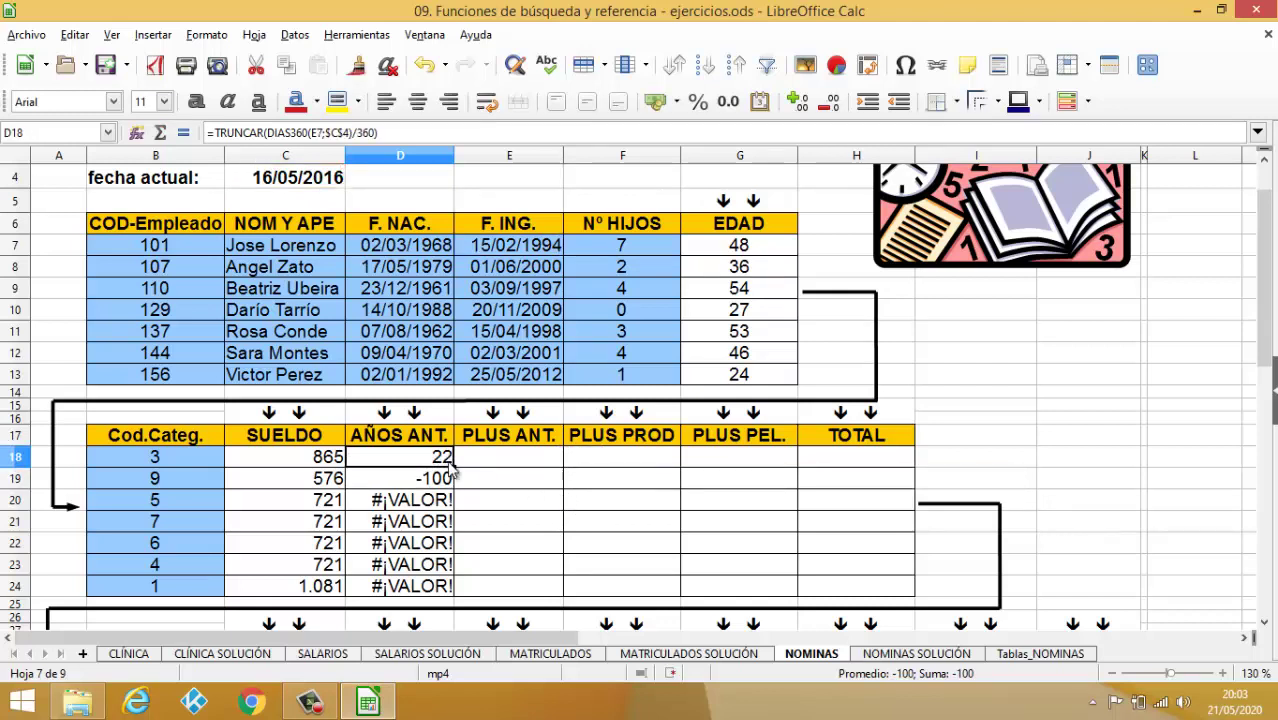
pyautogui.doubleClick(453, 467)
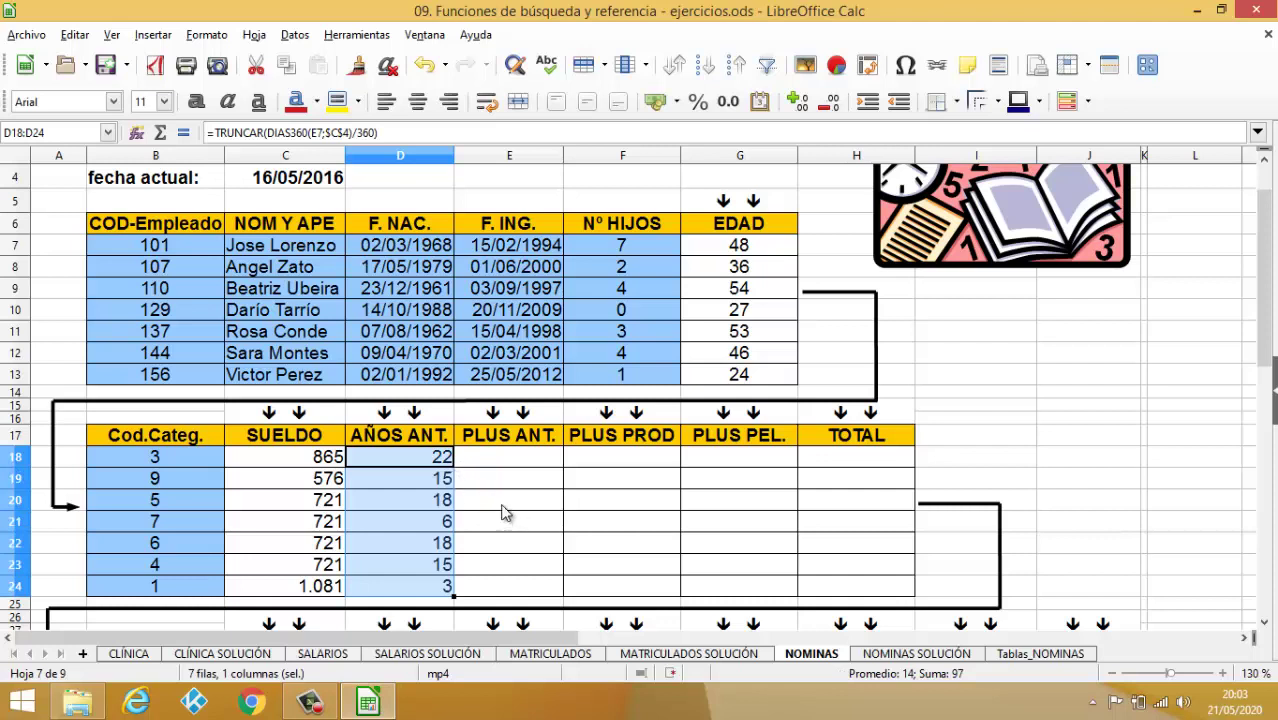
pyautogui.click(438, 462)
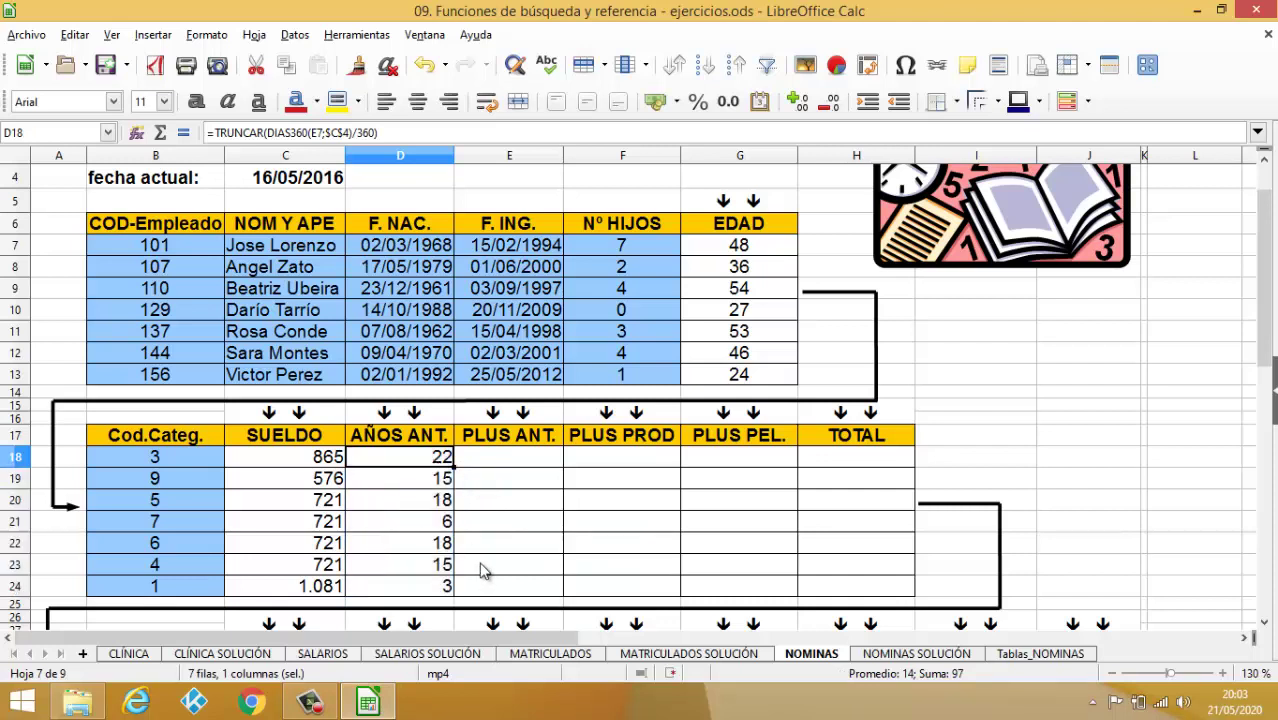
# Step: Following instruction 4, calculate the first employee's completed three-year periods in PLUS ANT. cell E18 with =TRUNCAR(D18/3)
pyautogui.click(491, 460)
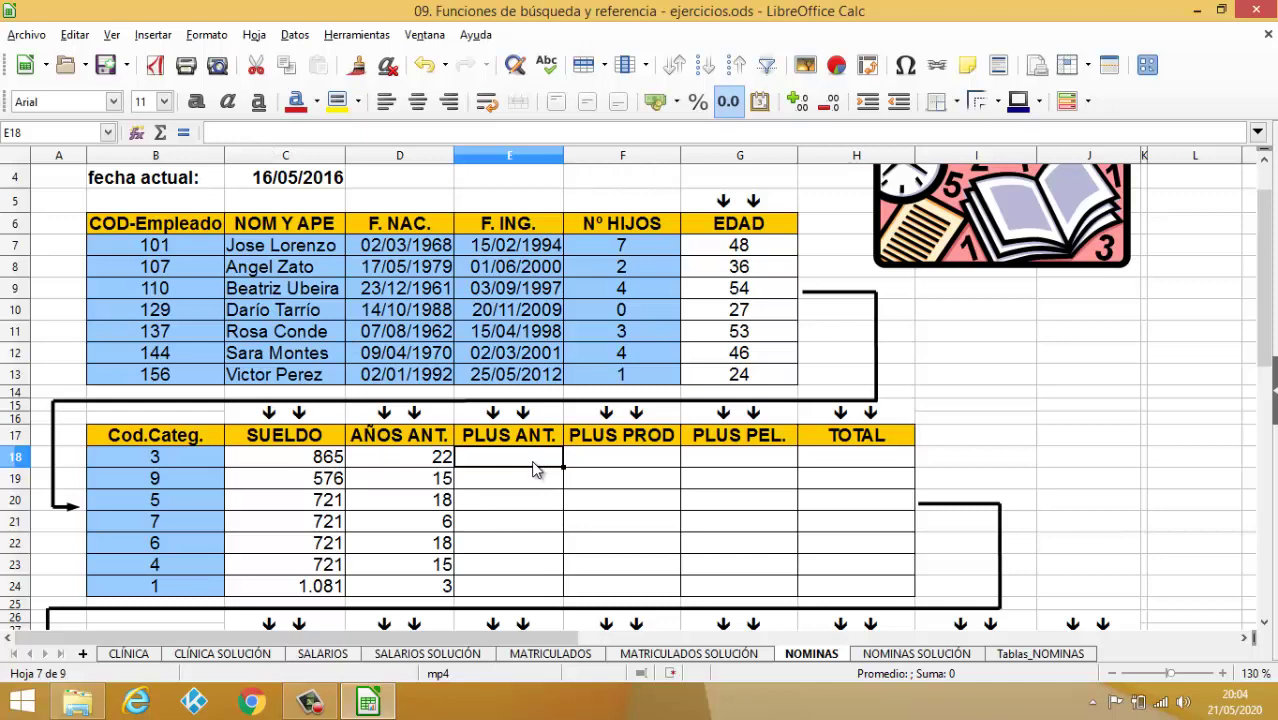
pyautogui.scroll(-8, 533, 468)
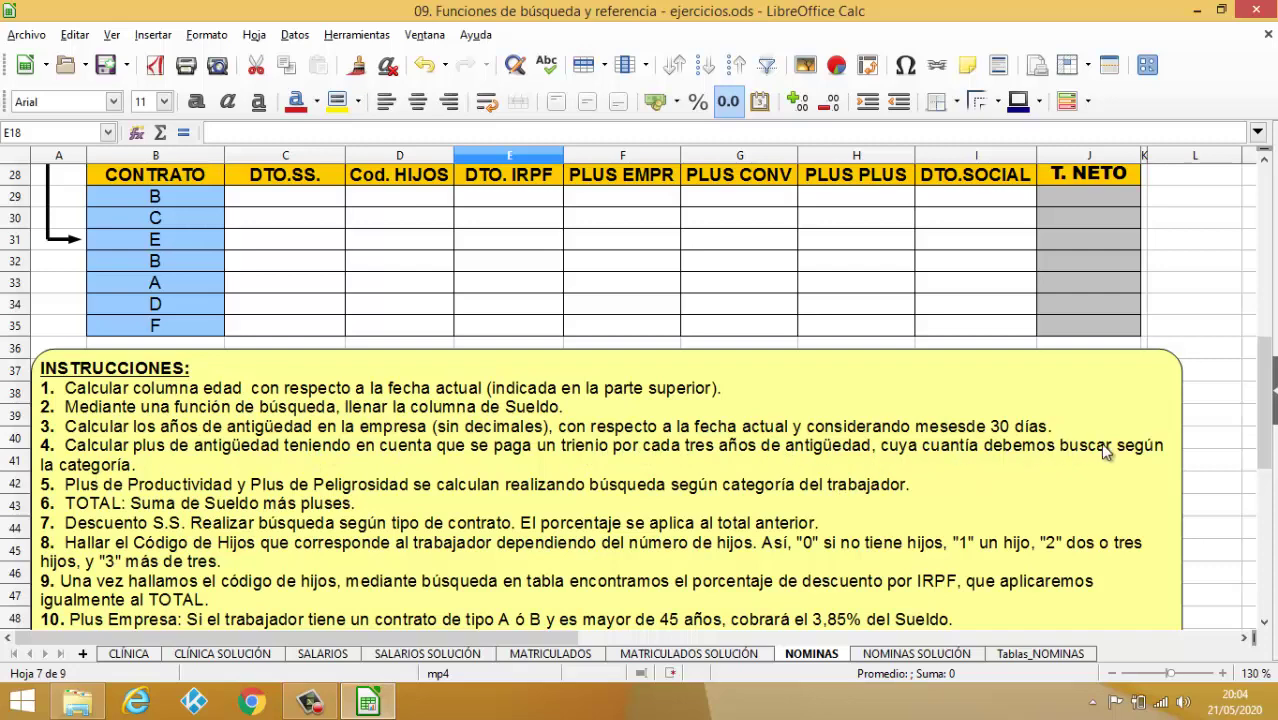
pyautogui.scroll(1, 284, 466)
pyautogui.scroll(3, 284, 466)
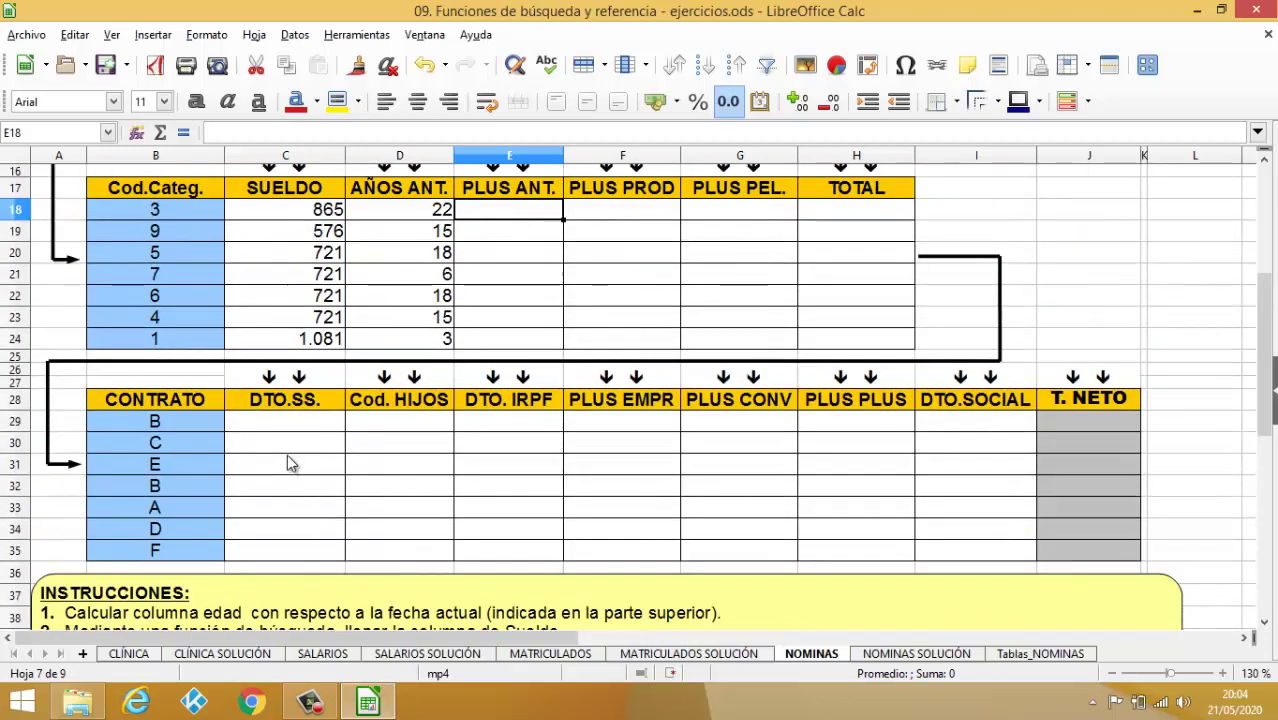
pyautogui.scroll(1, 300, 458)
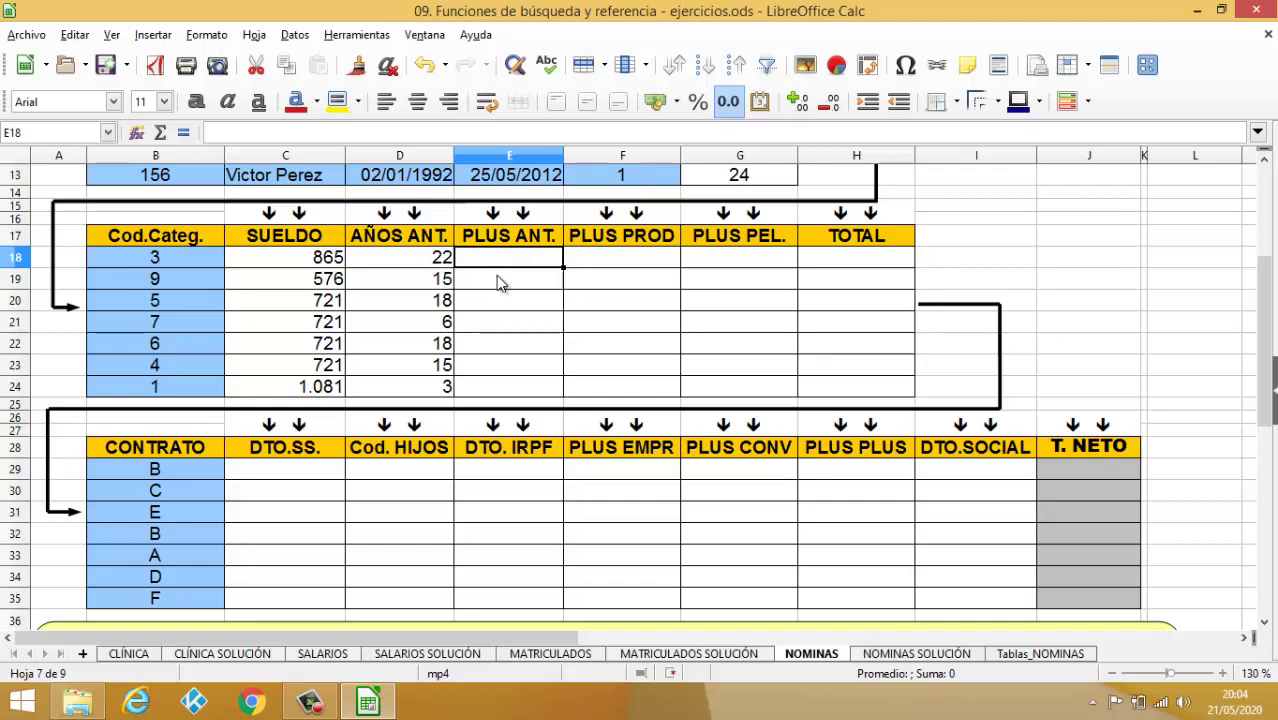
pyautogui.write('=')
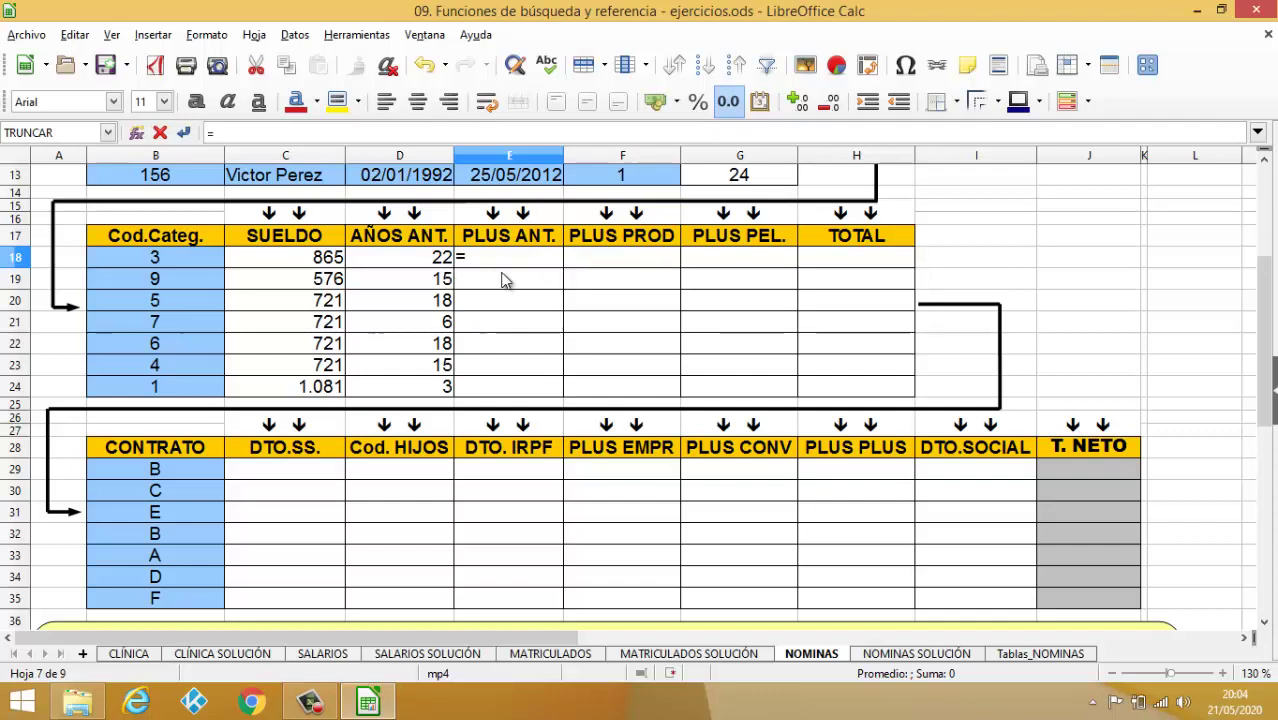
pyautogui.click(425, 263)
pyautogui.write('/')
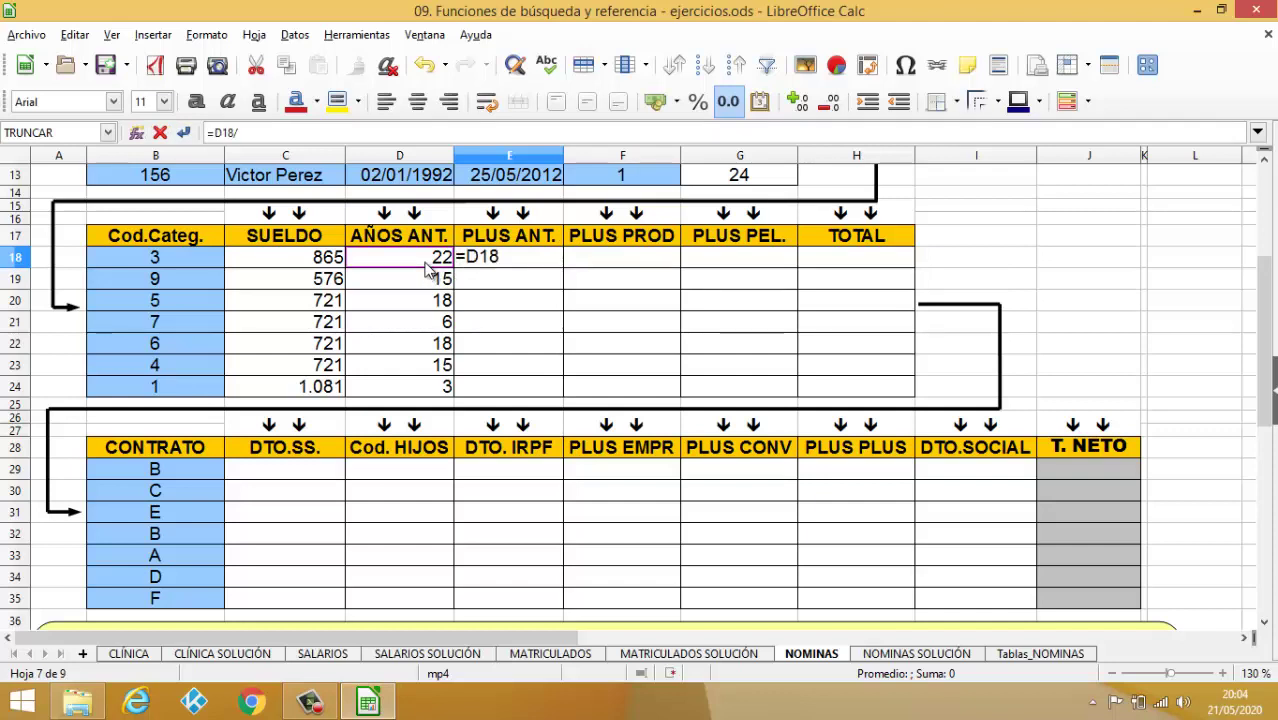
pyautogui.write('3')
pyautogui.click(473, 260)
pyautogui.write('TRUN')
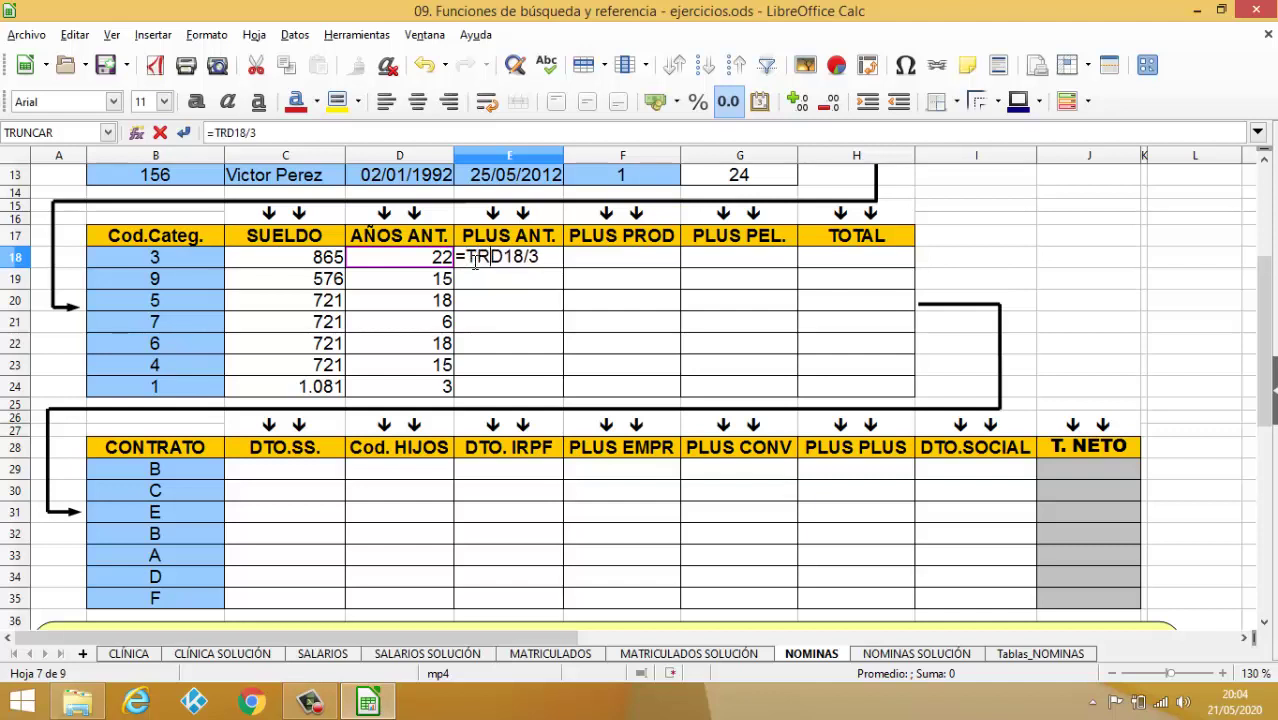
pyautogui.write('AR(')
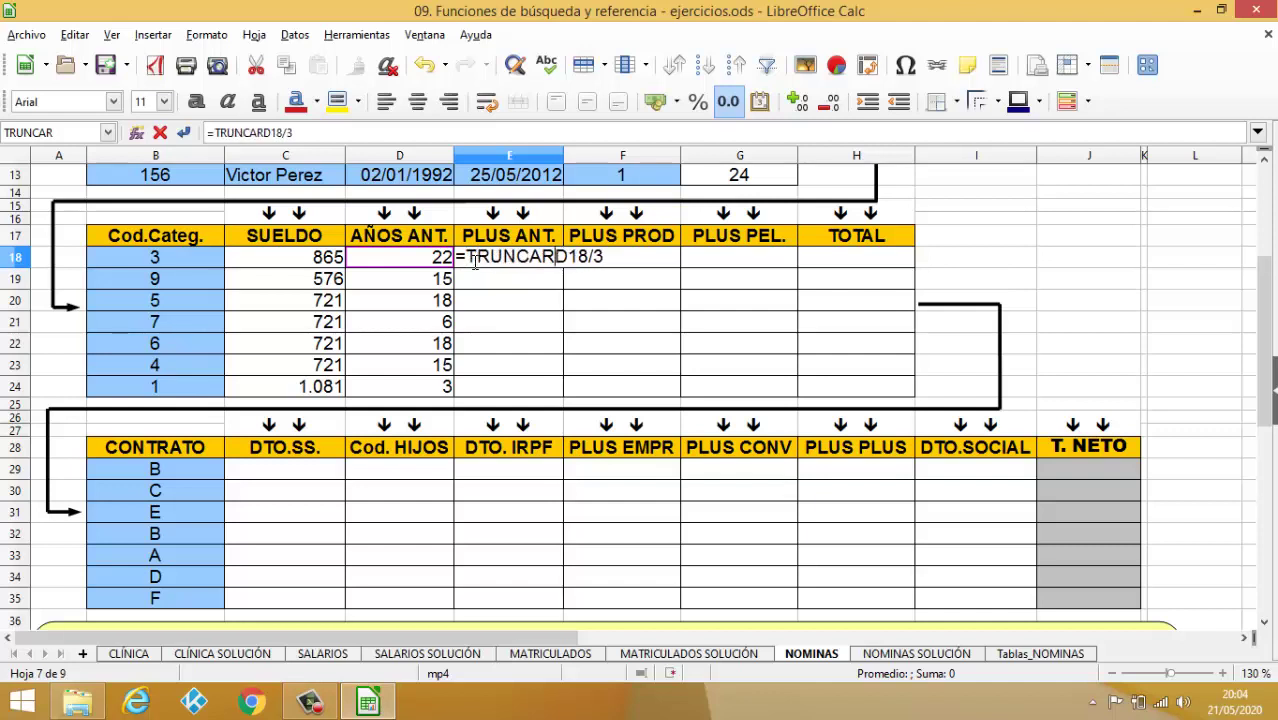
pyautogui.click(628, 256)
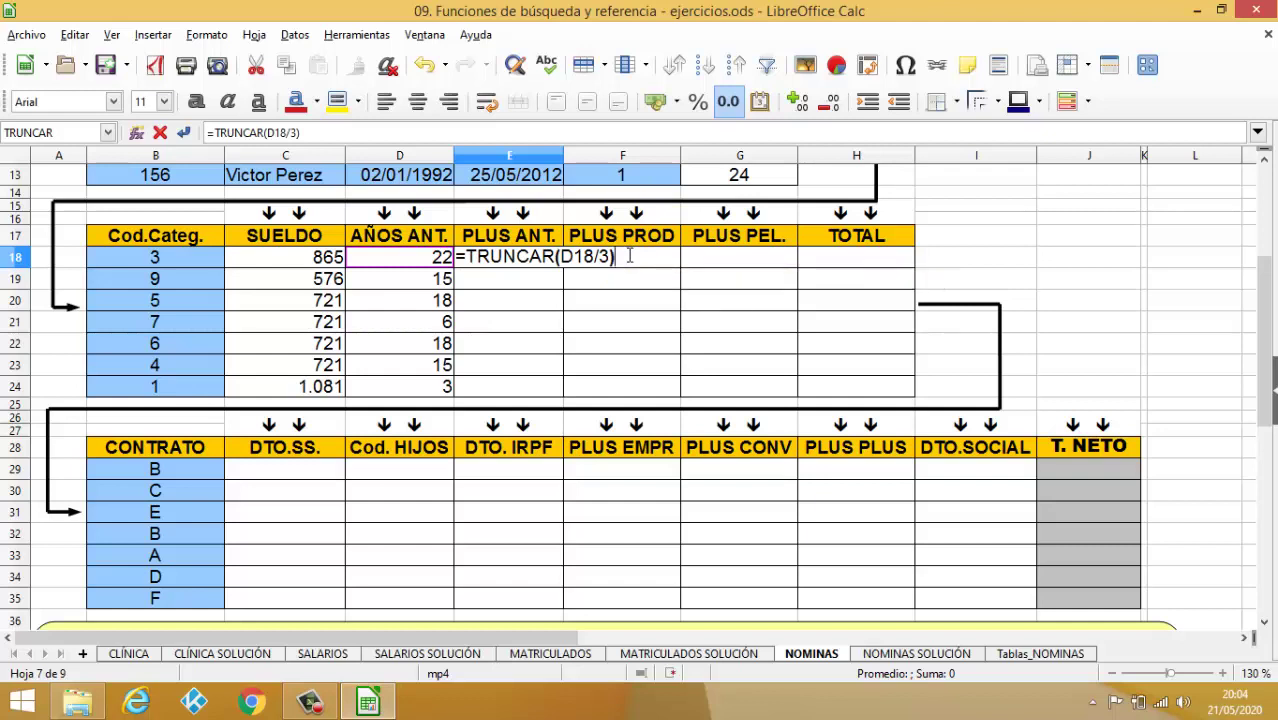
pyautogui.press('Return')
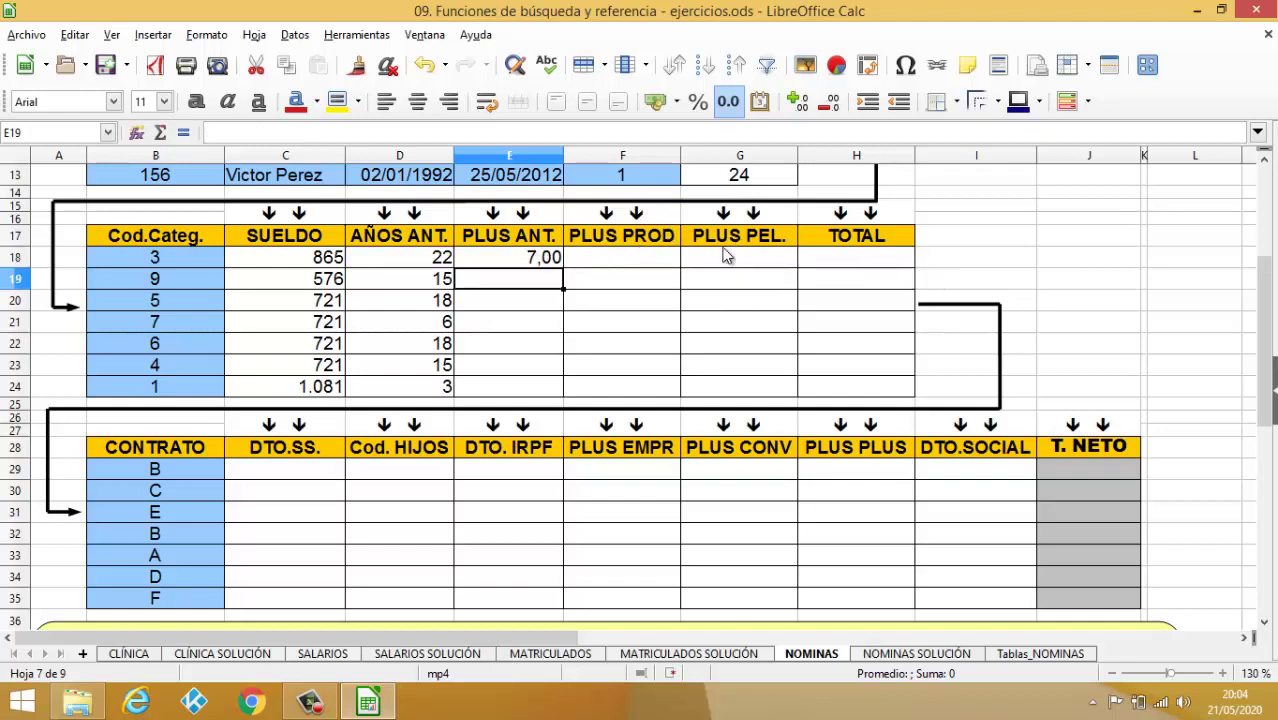
# Step: Copy the three-year-period formula in E18 down the PLUS ANT. column through E24
pyautogui.click(538, 259)
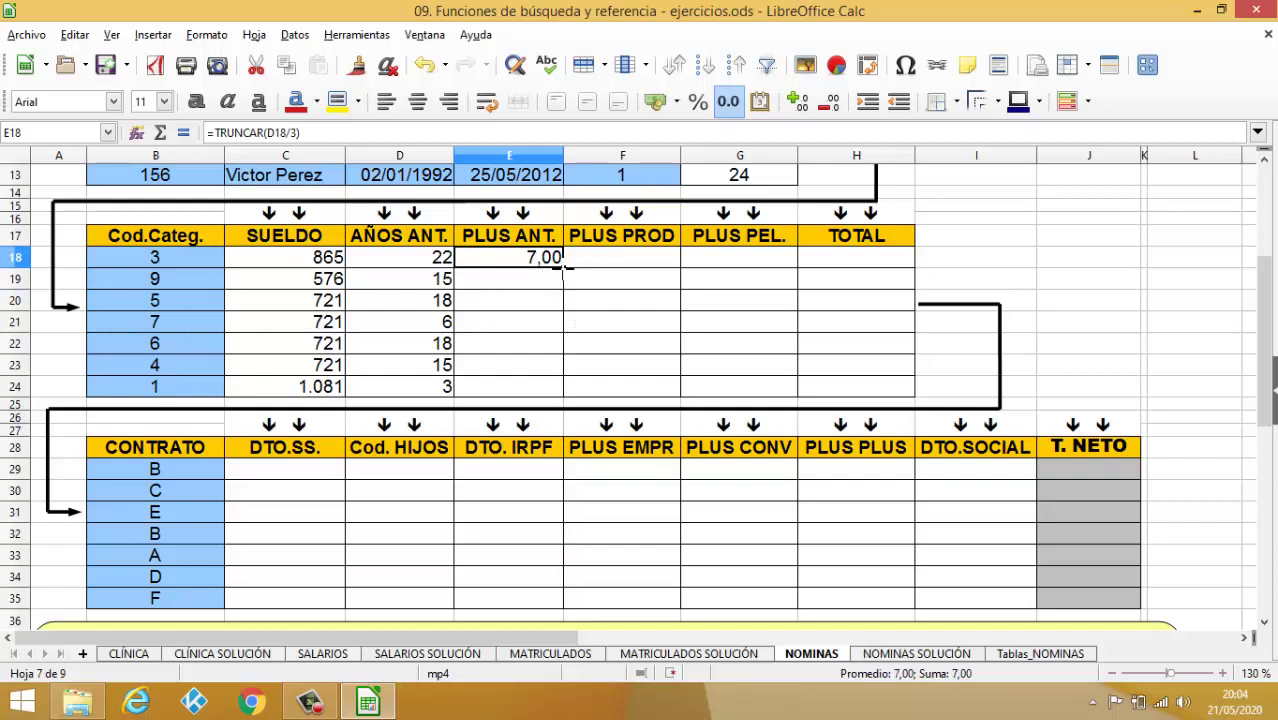
pyautogui.moveTo(563, 266); pyautogui.dragTo(565, 394)
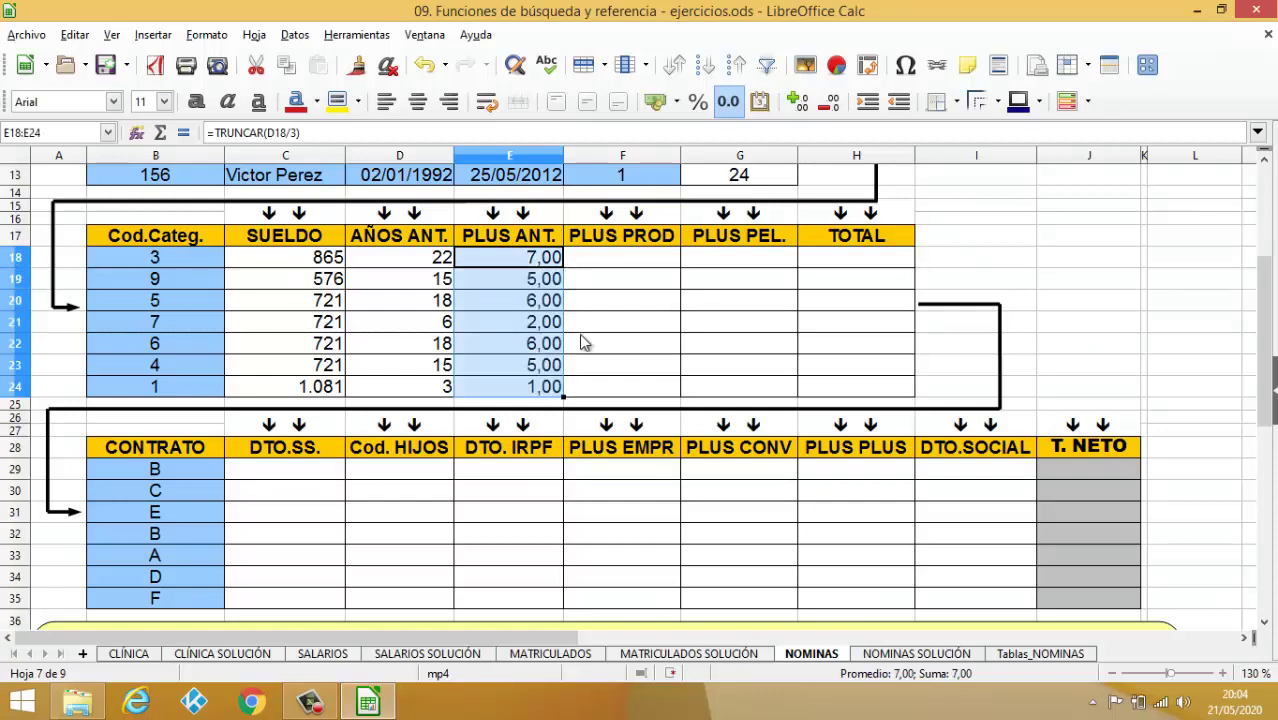
pyautogui.click(540, 266)
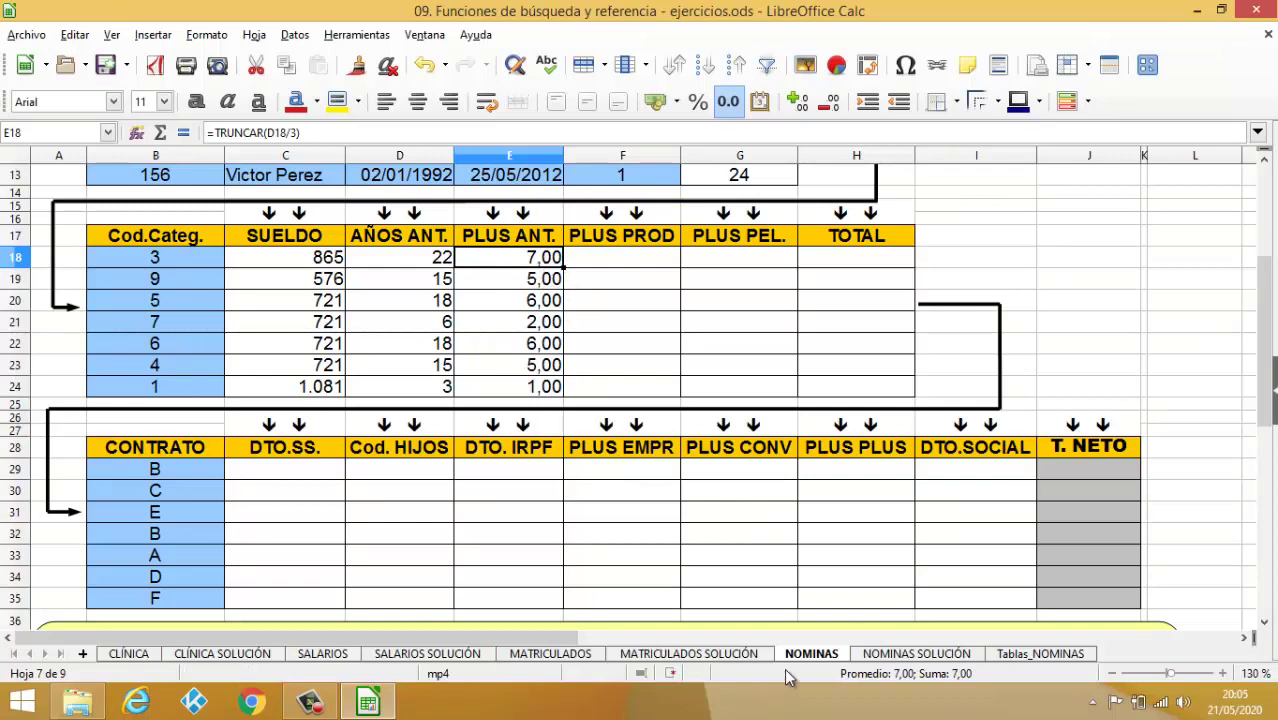
# Step: Check the TRIENIOS column in TABLA 1 and extend E18's formula with *BUSCARV(, using category code B18 as the search criterion
pyautogui.click(1028, 655)
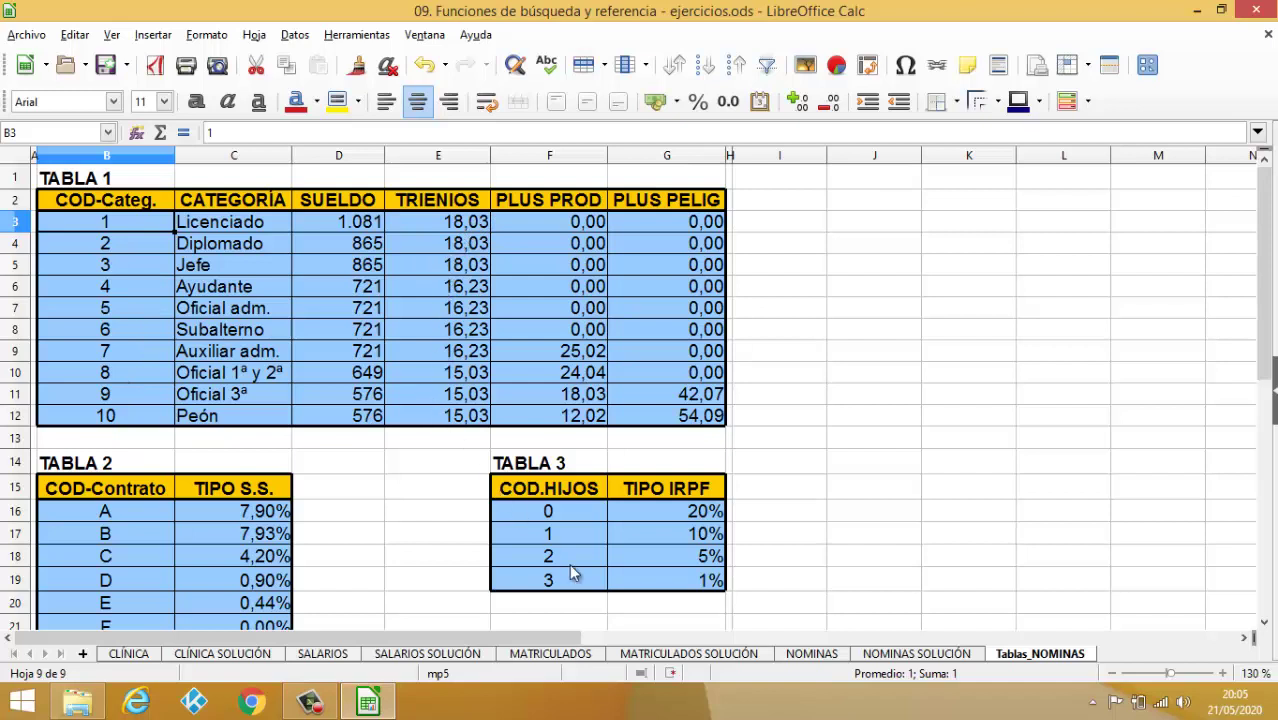
pyautogui.click(808, 653)
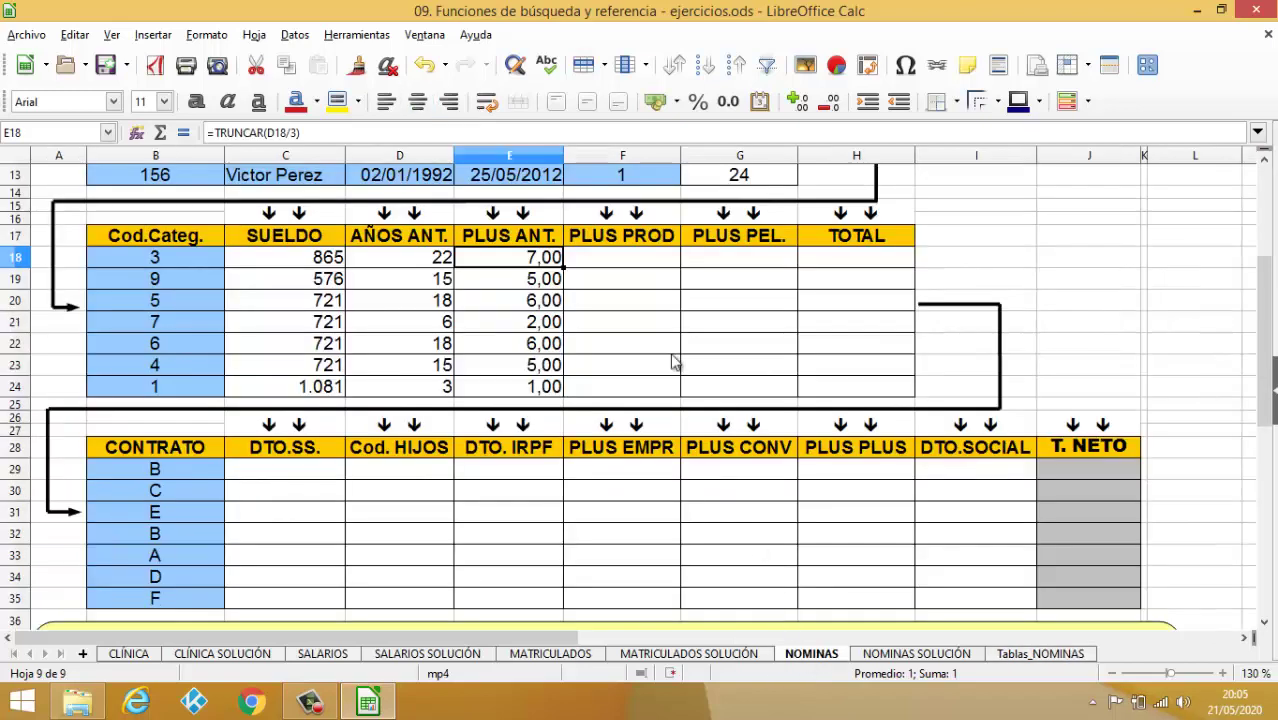
pyautogui.doubleClick(499, 257)
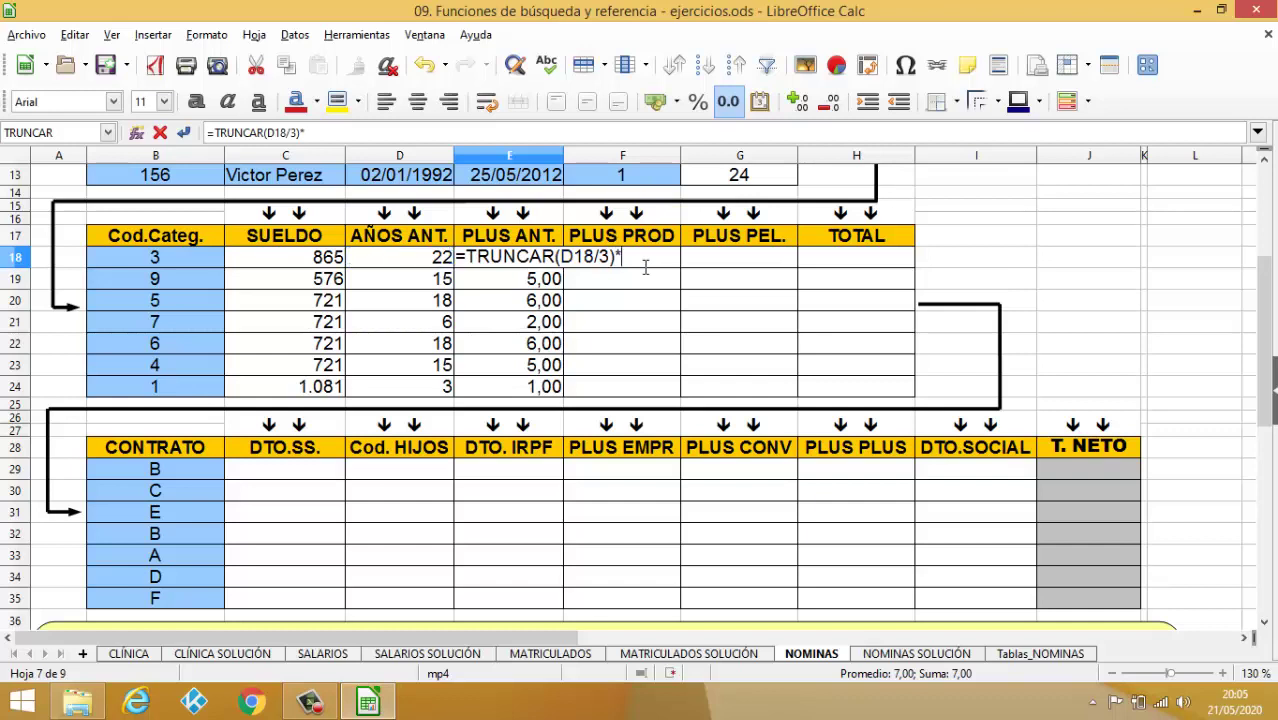
pyautogui.write('*BUSC')
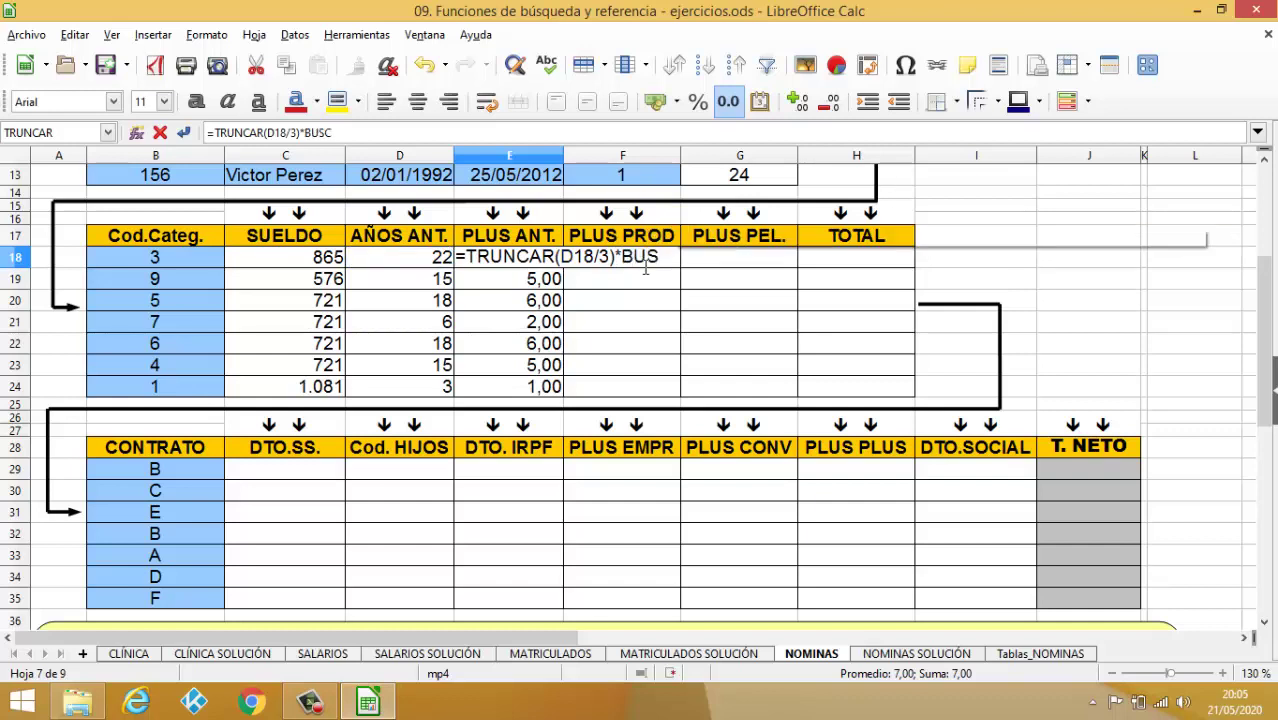
pyautogui.write('ARV(')
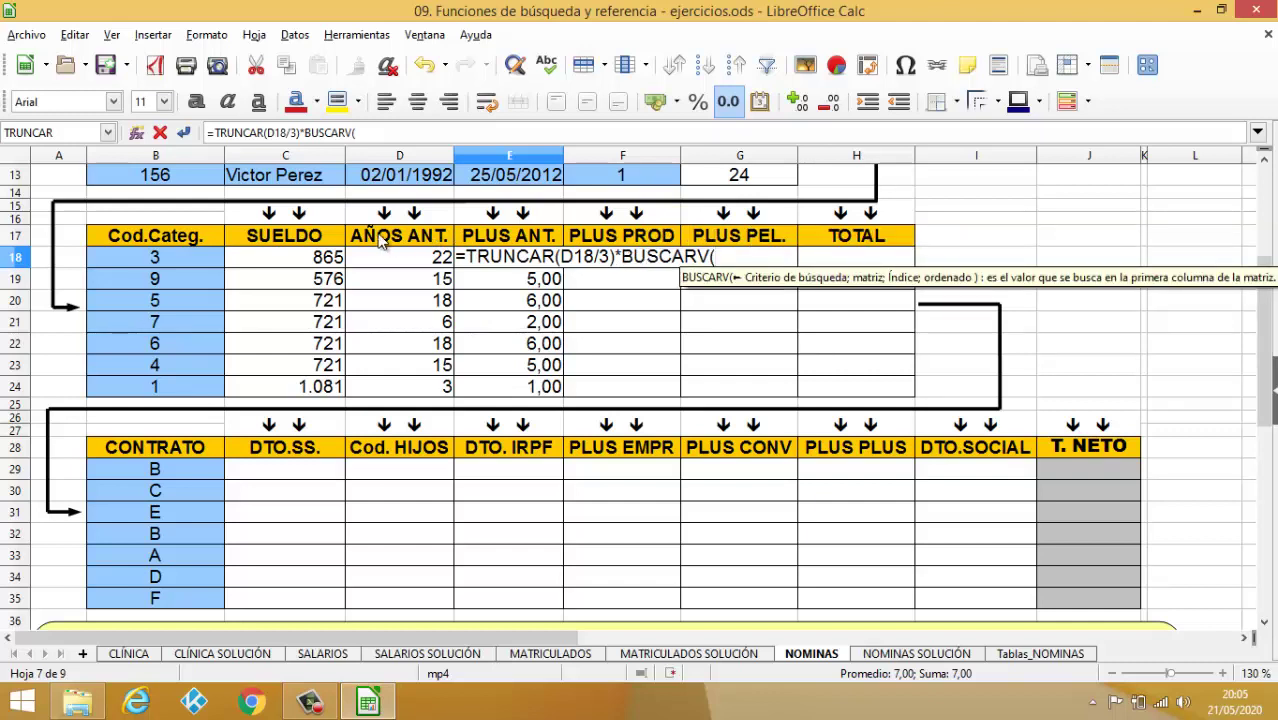
pyautogui.click(198, 262)
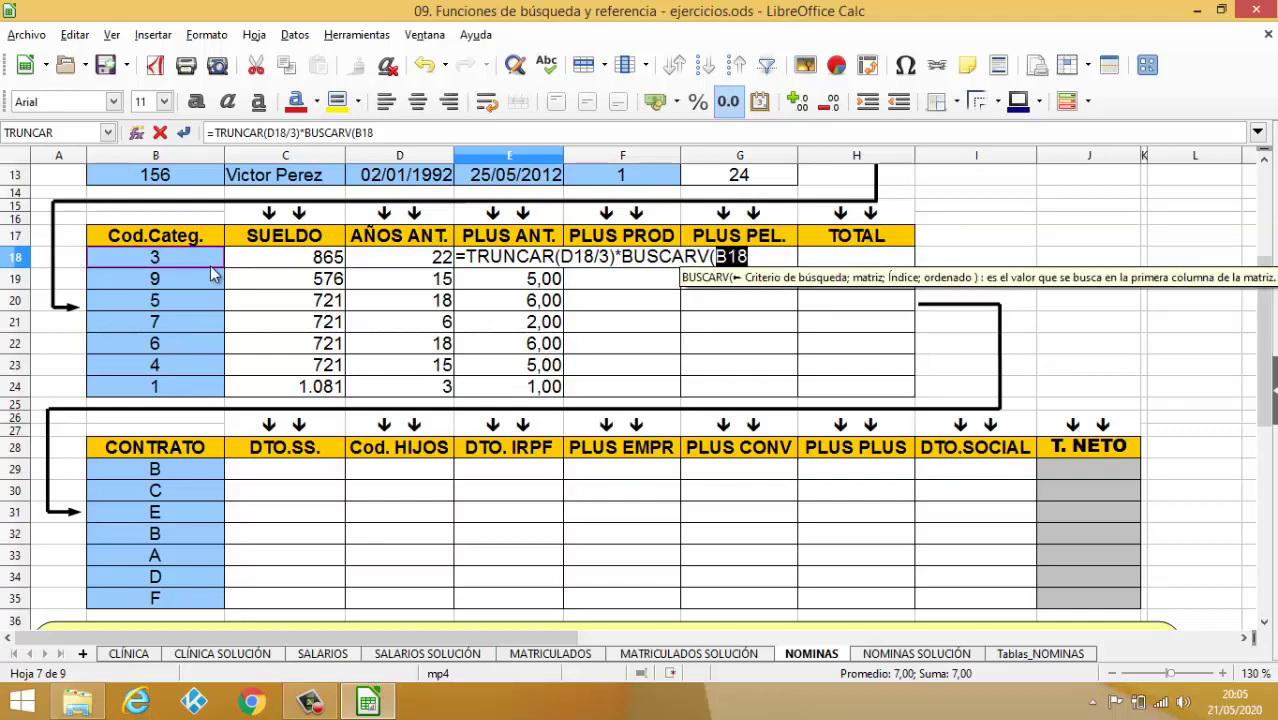
pyautogui.write(';')
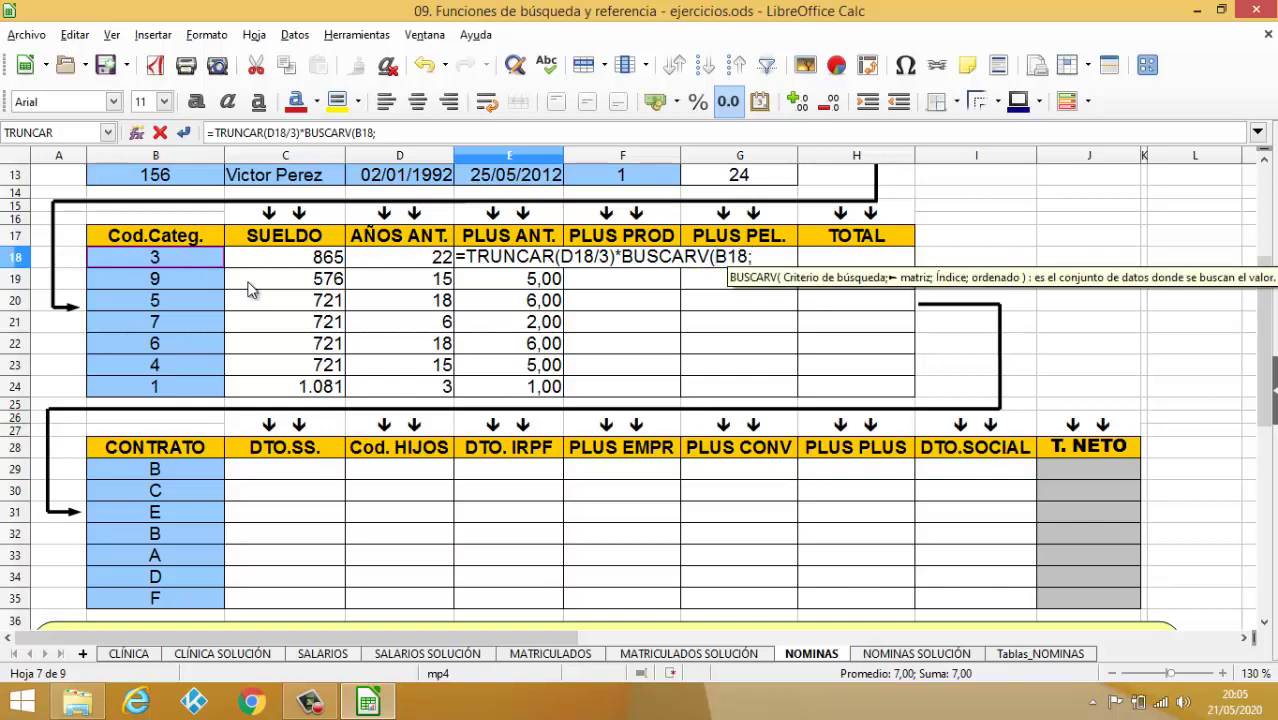
# Step: Complete E18's lookup with the absolute range Tablas_NOMINAS.$B$3:$G$12, column index 4 and exact match 0
pyautogui.click(1030, 655)
pyautogui.moveTo(86, 217); pyautogui.dragTo(652, 402)
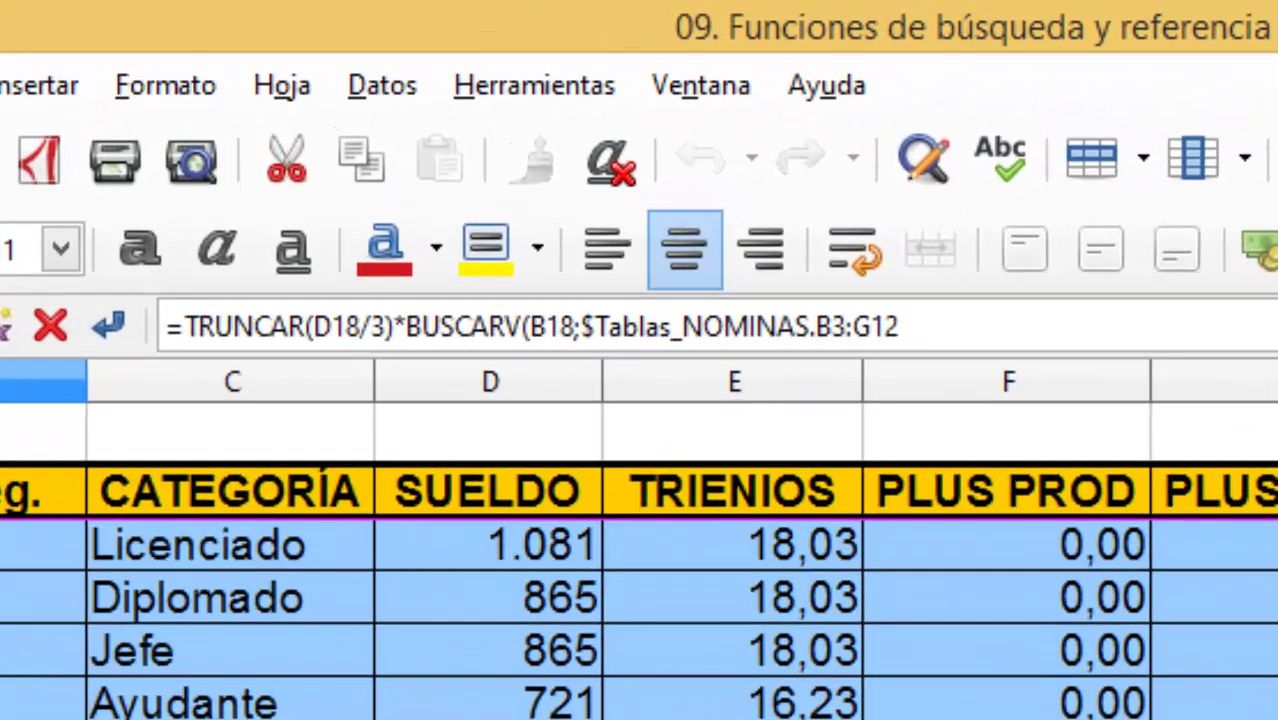
pyautogui.hotkey('shift', 'F4')
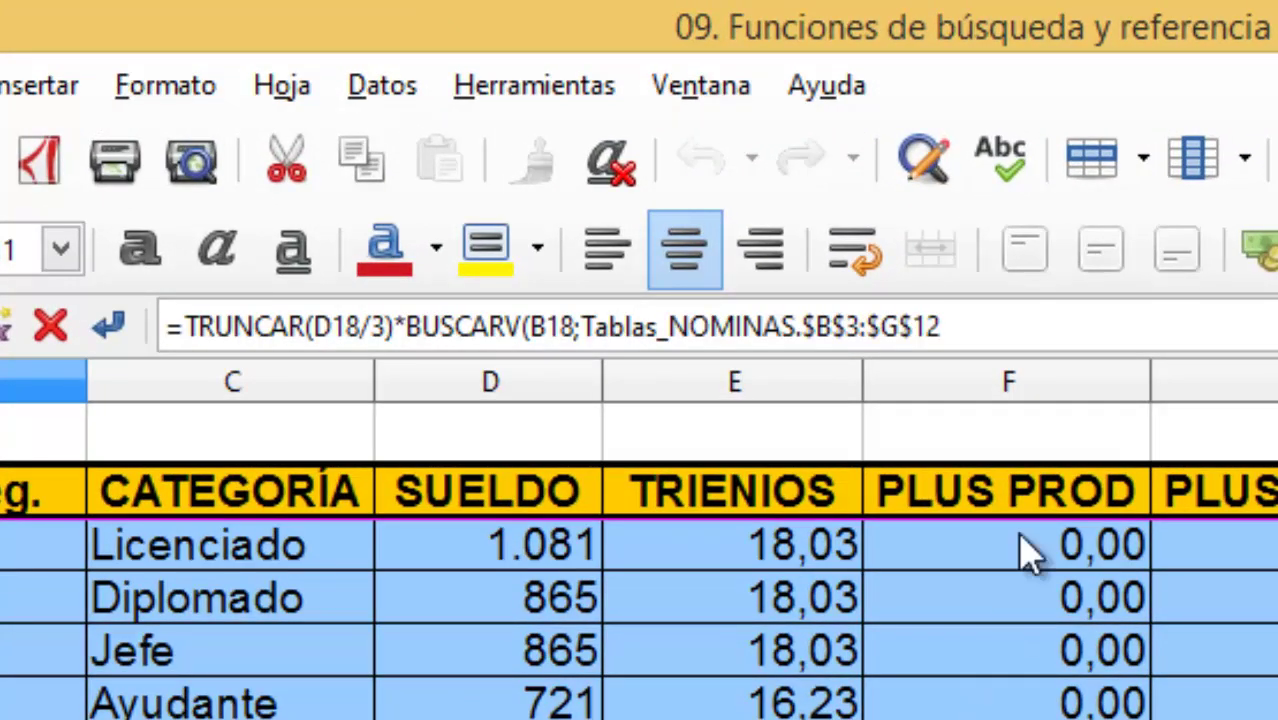
pyautogui.click(978, 333)
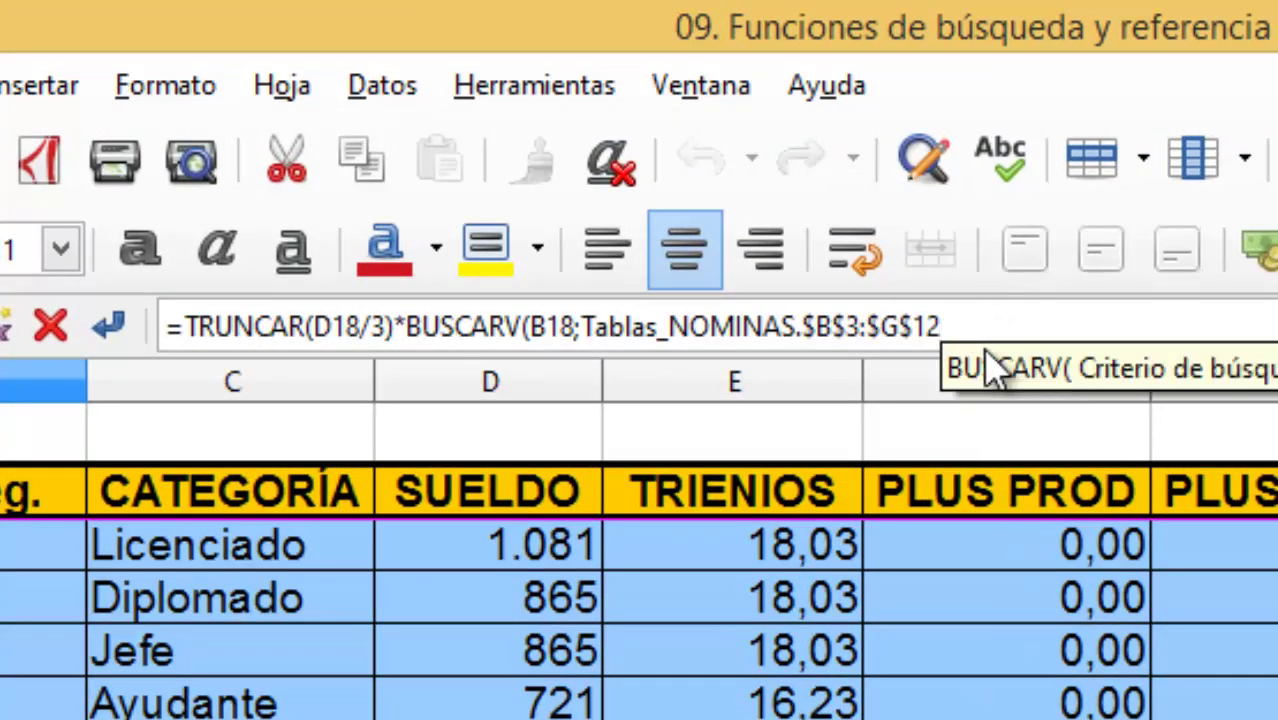
pyautogui.write(';')
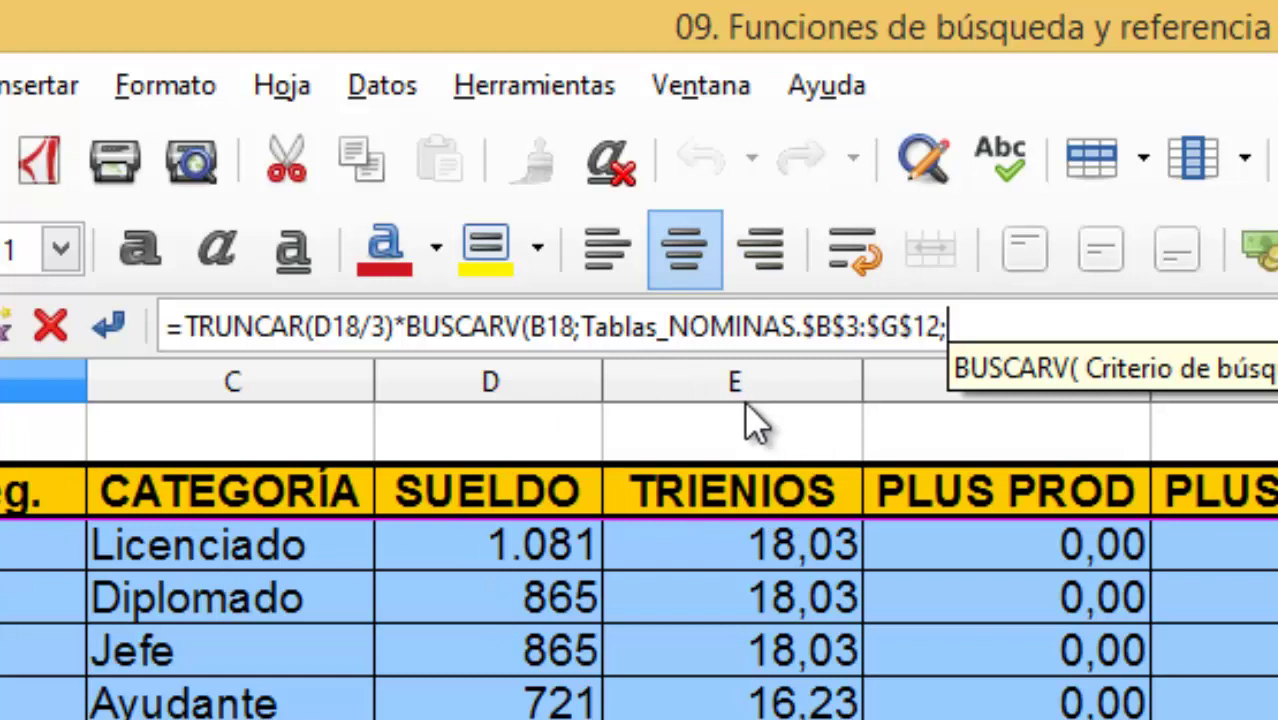
pyautogui.write('4')
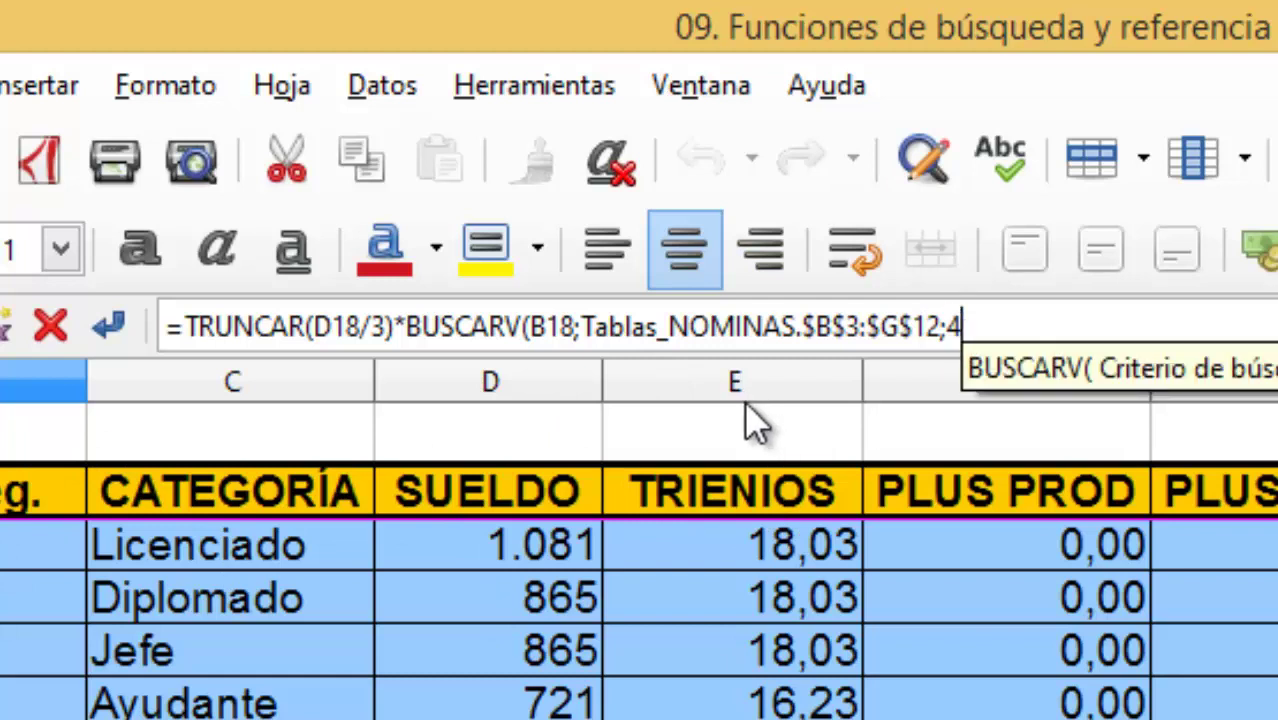
pyautogui.write(';')
pyautogui.write('0)')
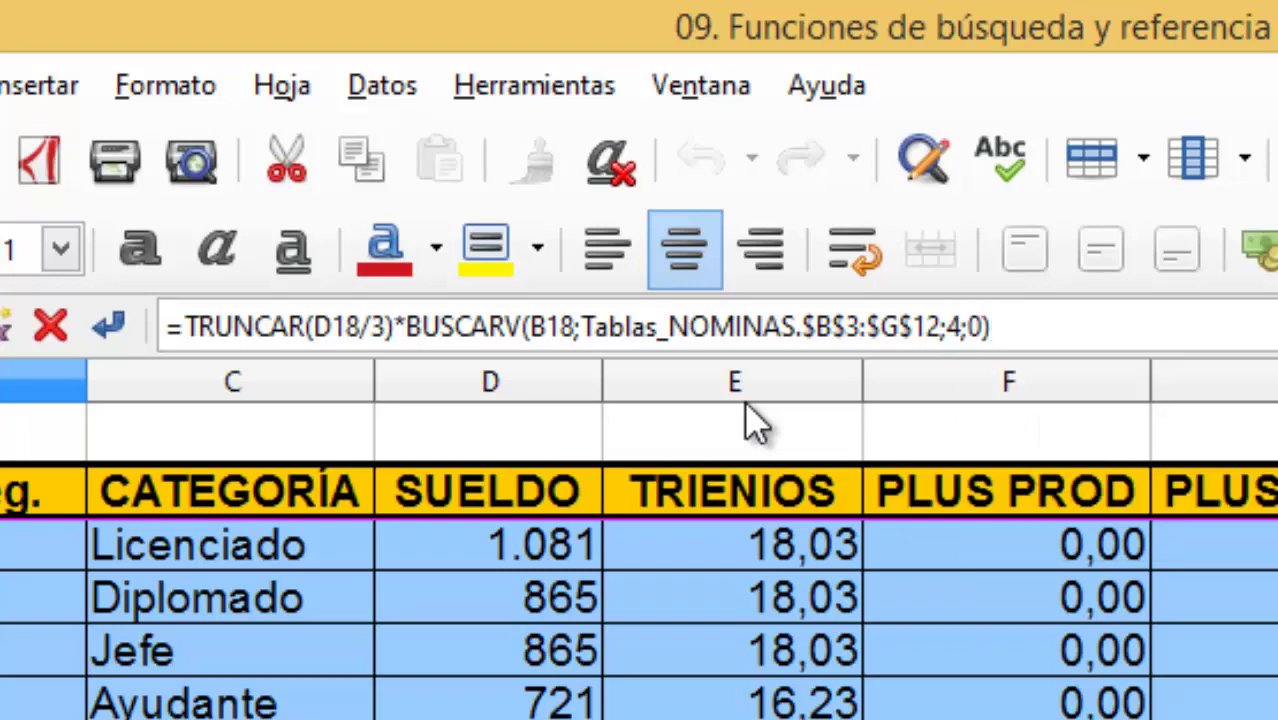
pyautogui.press('Return')
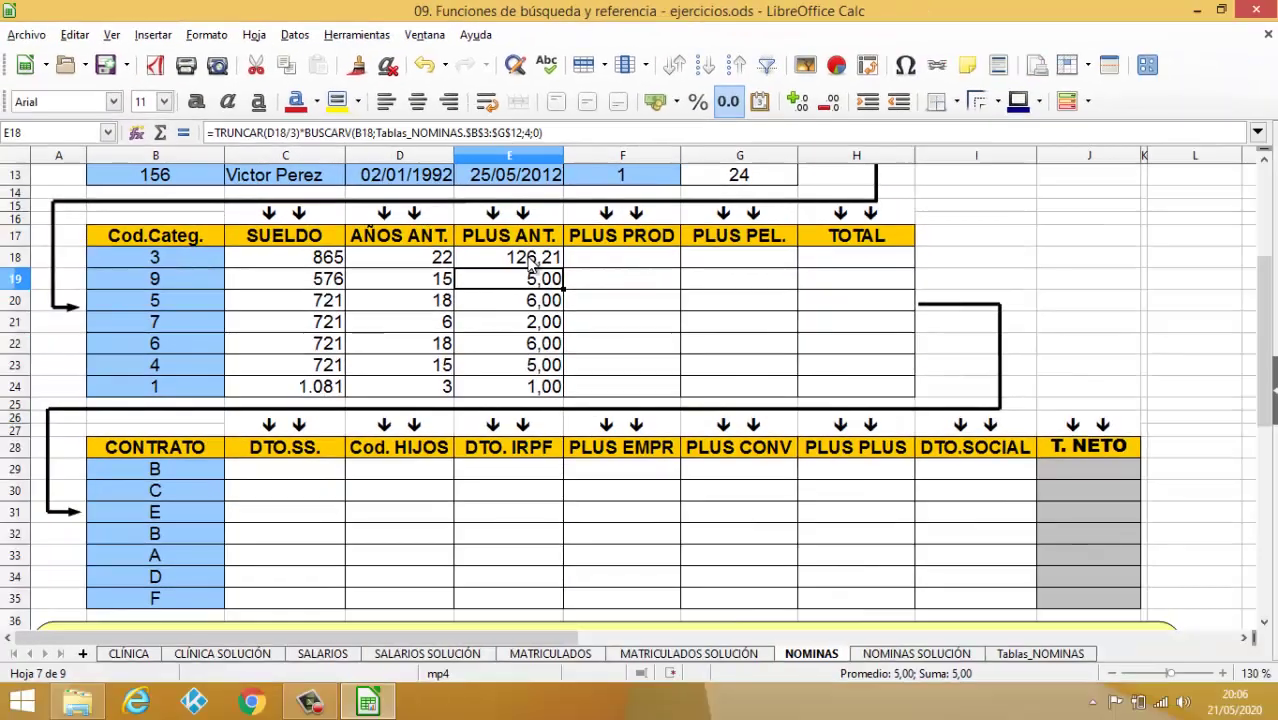
# Step: Copy the full seniority bonus formula from E18 down the PLUS ANT. column through E24
pyautogui.click(532, 263)
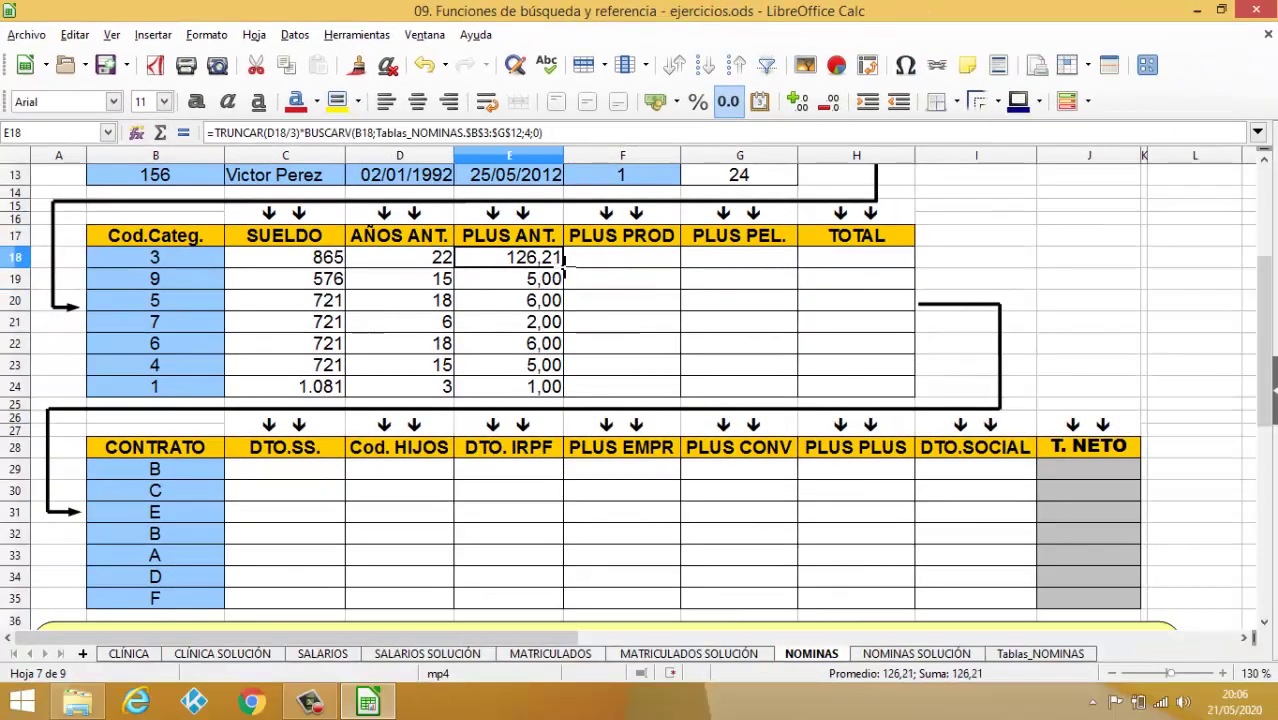
pyautogui.doubleClick(563, 267)
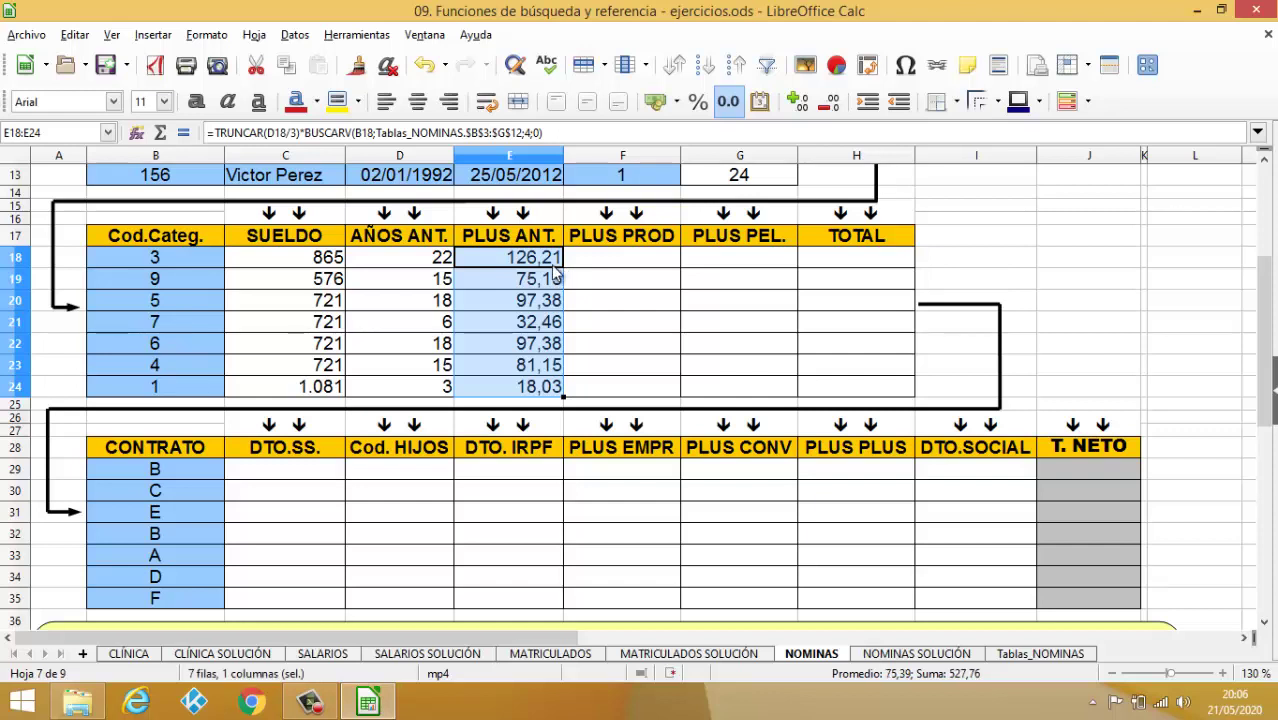
pyautogui.click(606, 264)
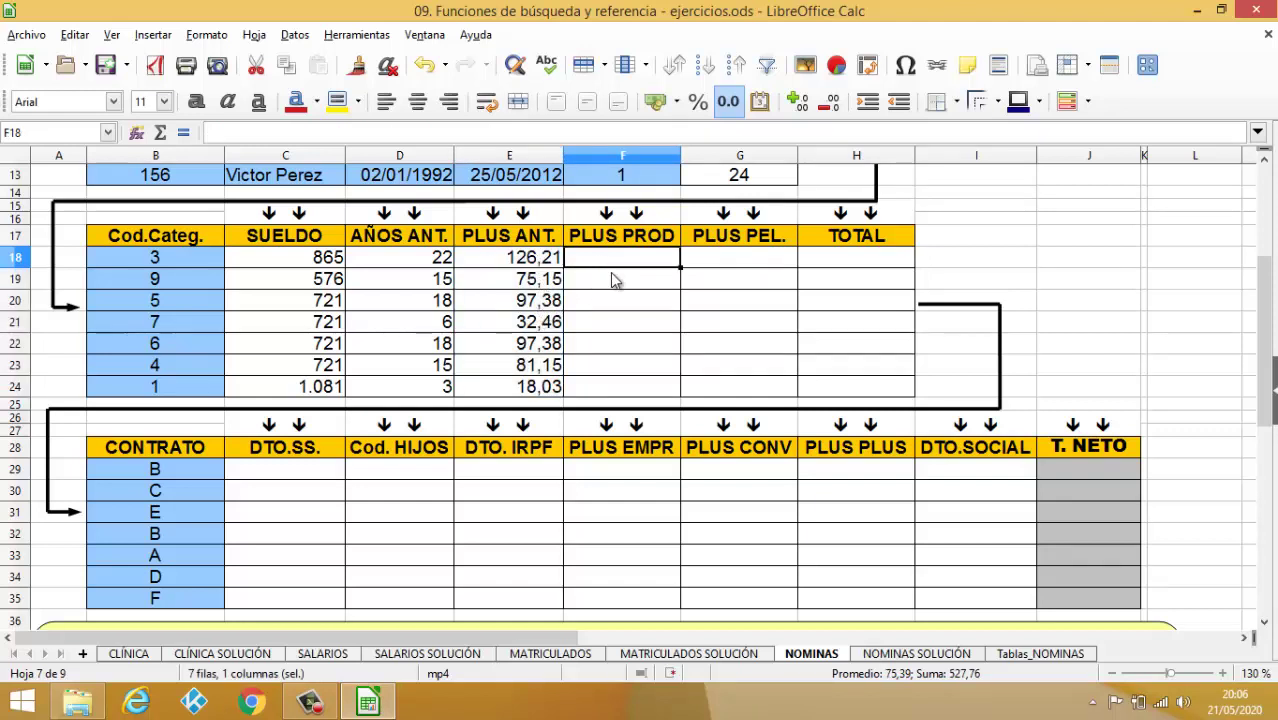
# Step: Check instruction 5 and start a BUSCARV formula in F18 with category code B18 as criterion and Tablas_NOMINAS range B3:G12 as the matrix
pyautogui.scroll(-5, 614, 300)
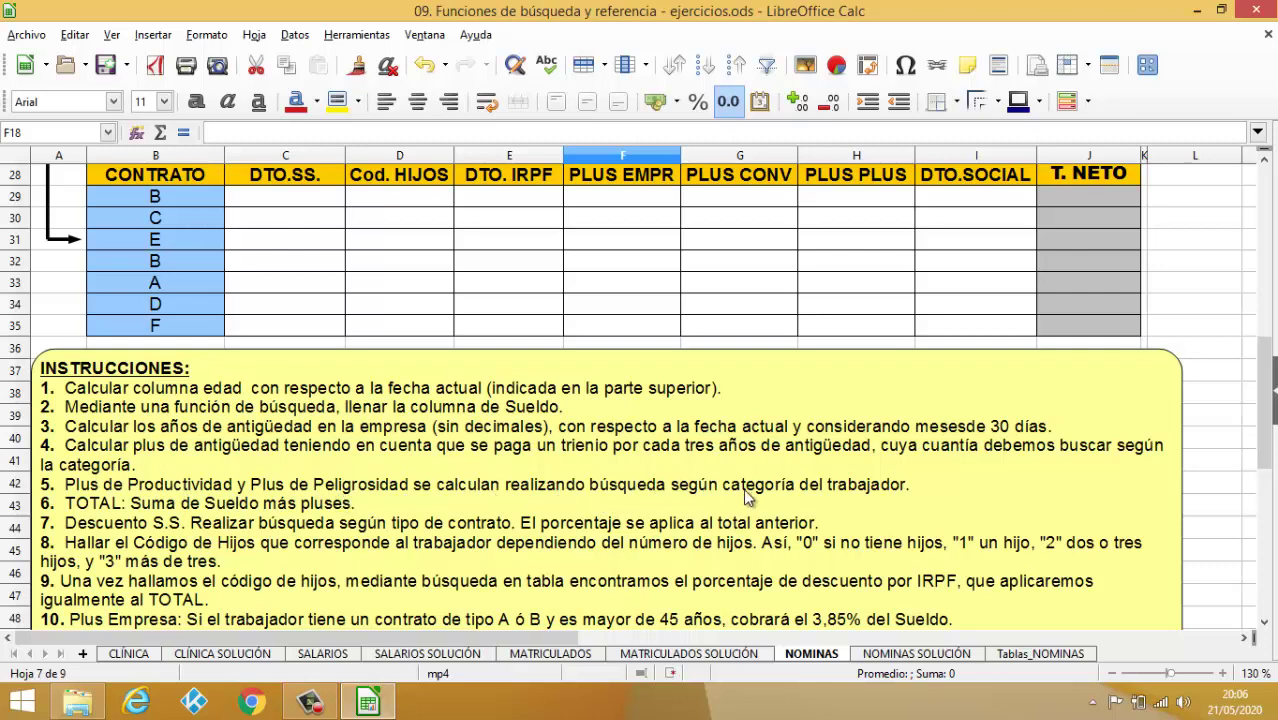
pyautogui.scroll(5, 698, 459)
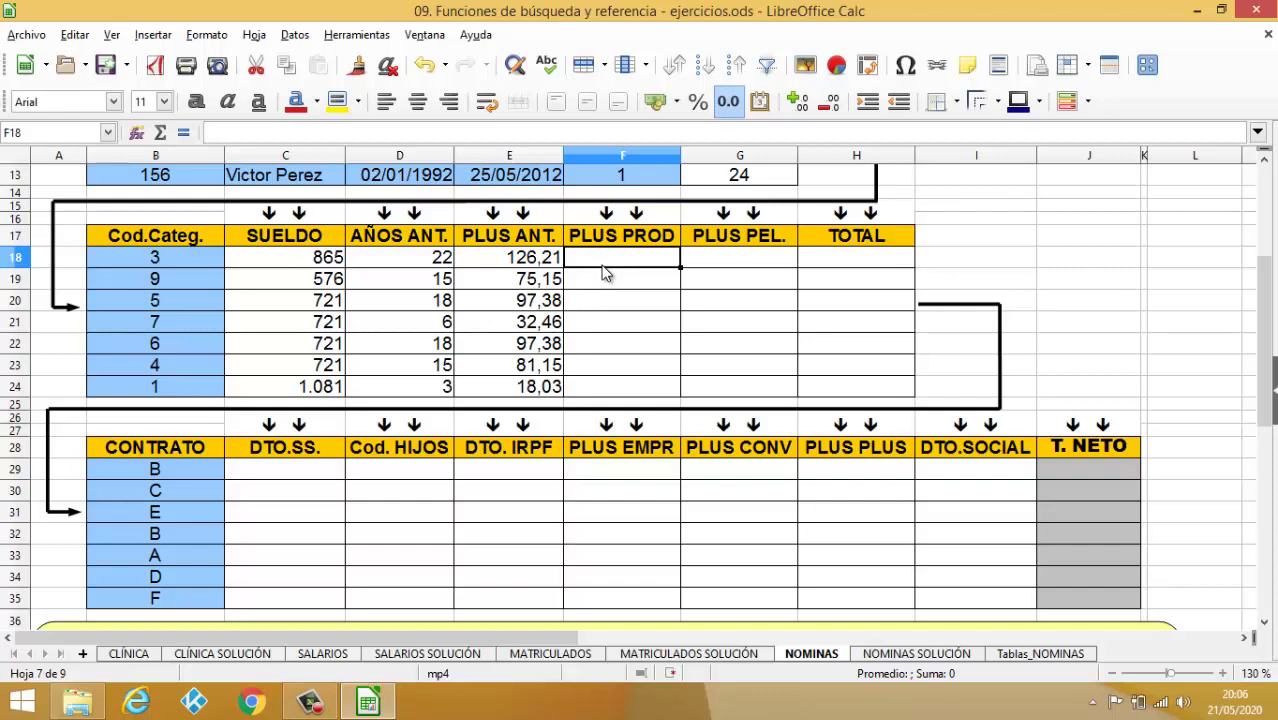
pyautogui.write('=BUSCARV(')
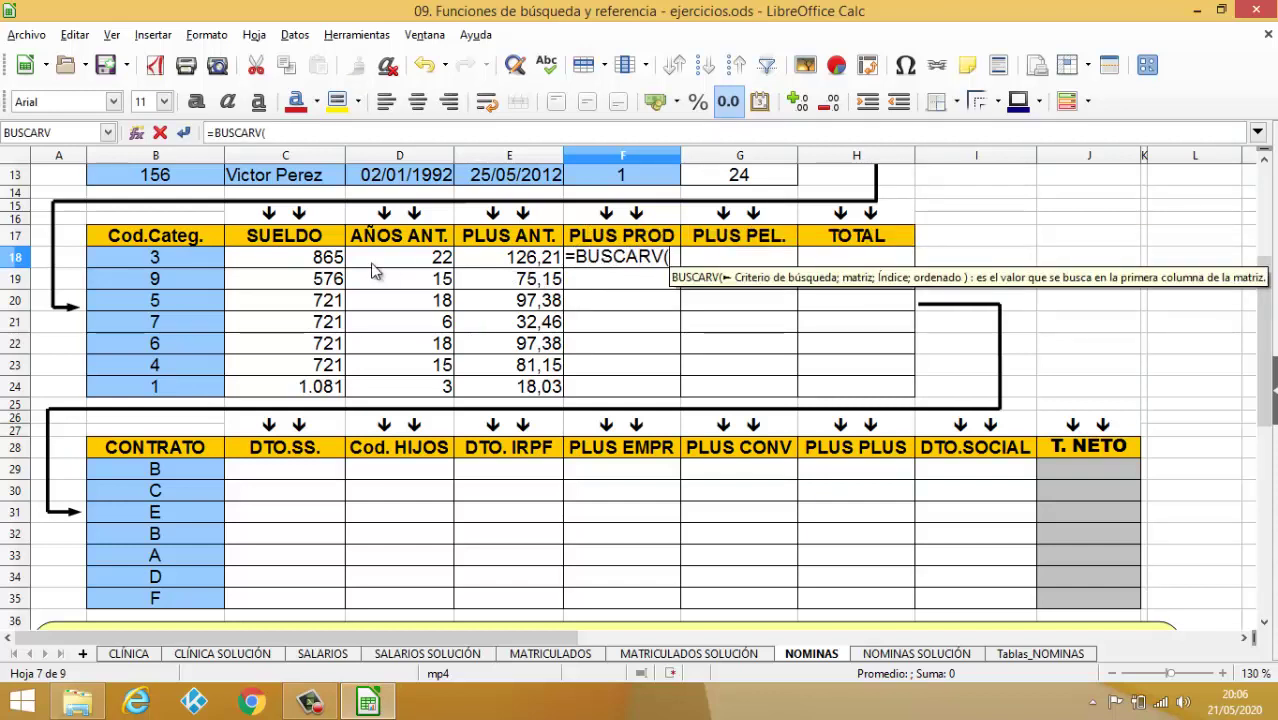
pyautogui.click(190, 259)
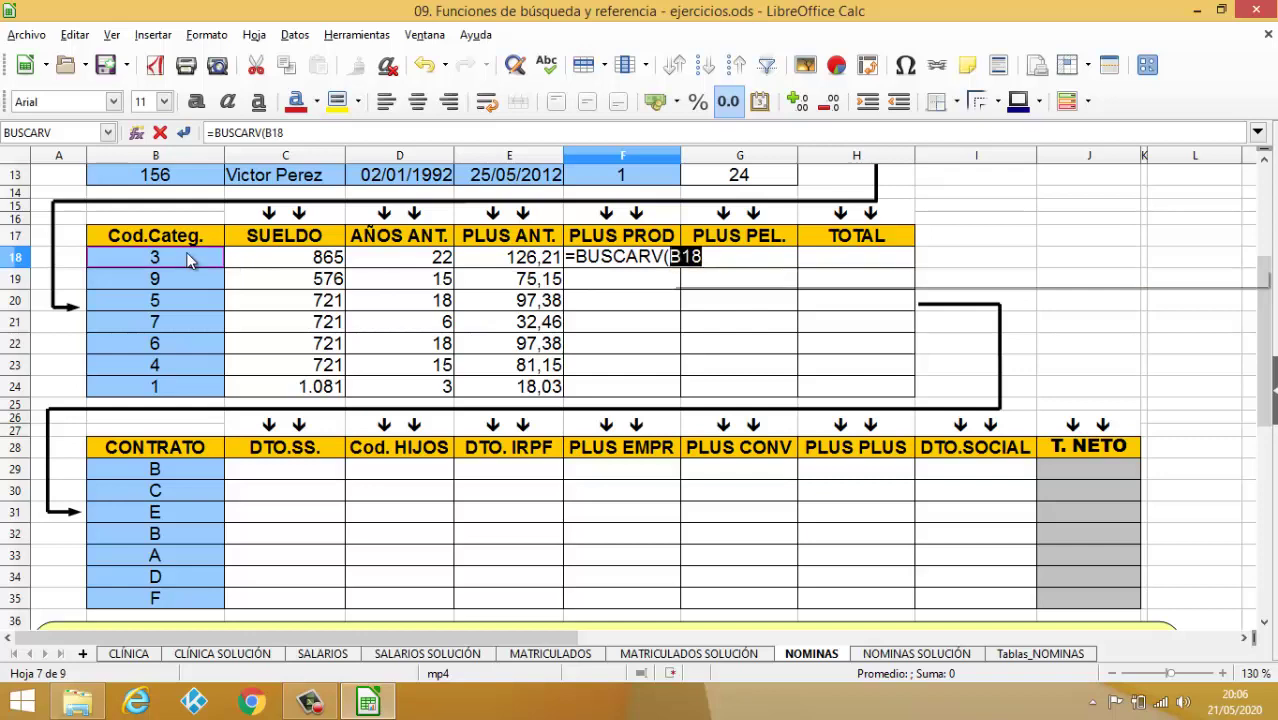
pyautogui.write(';')
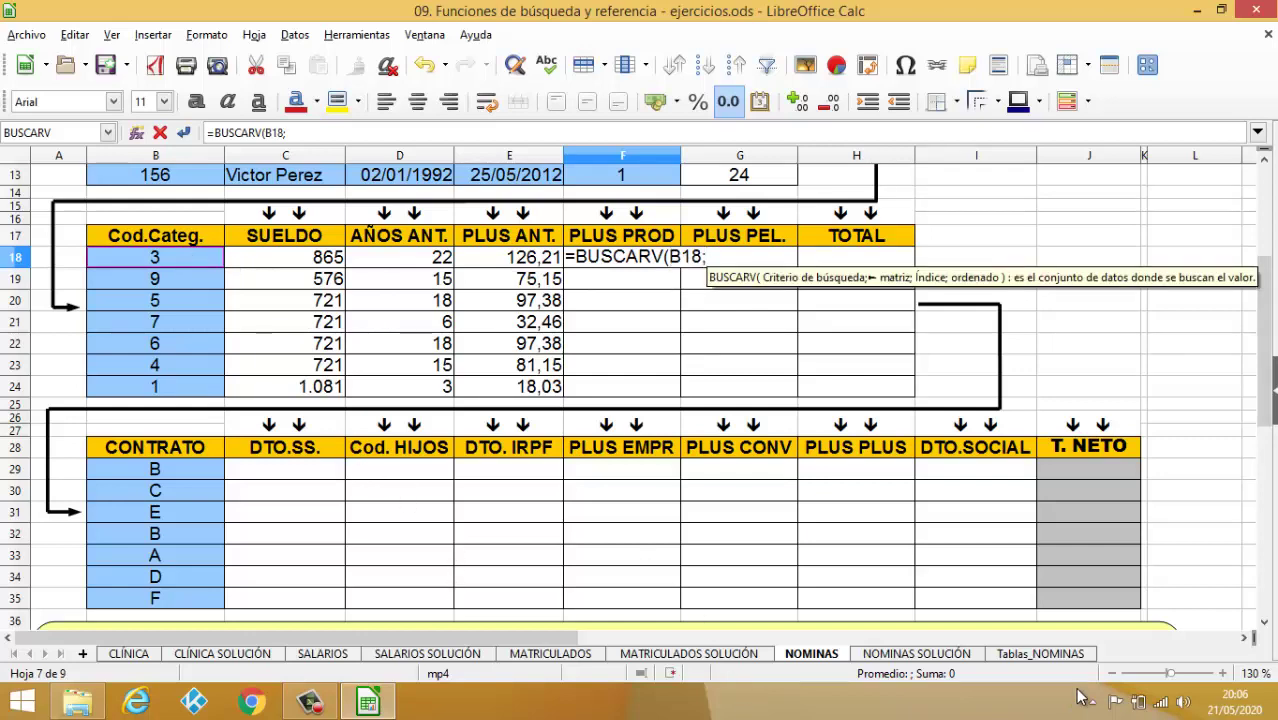
pyautogui.click(1039, 655)
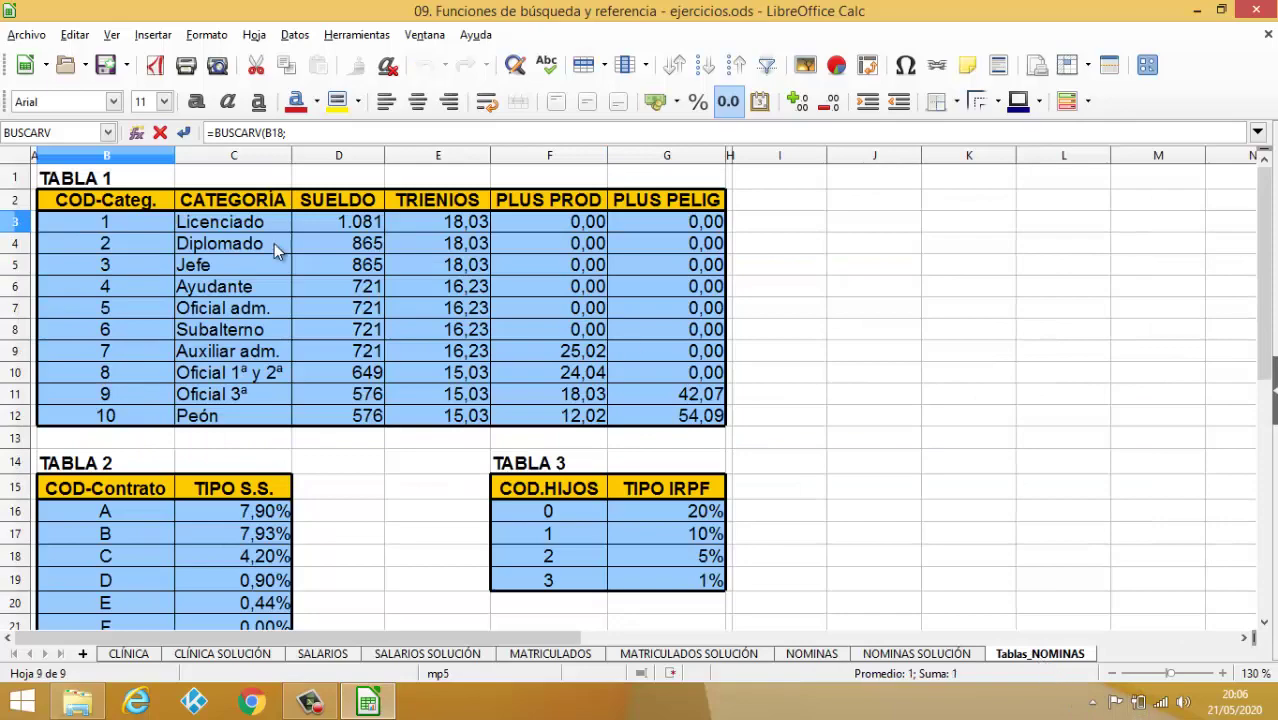
pyautogui.moveTo(106, 222); pyautogui.dragTo(656, 418)
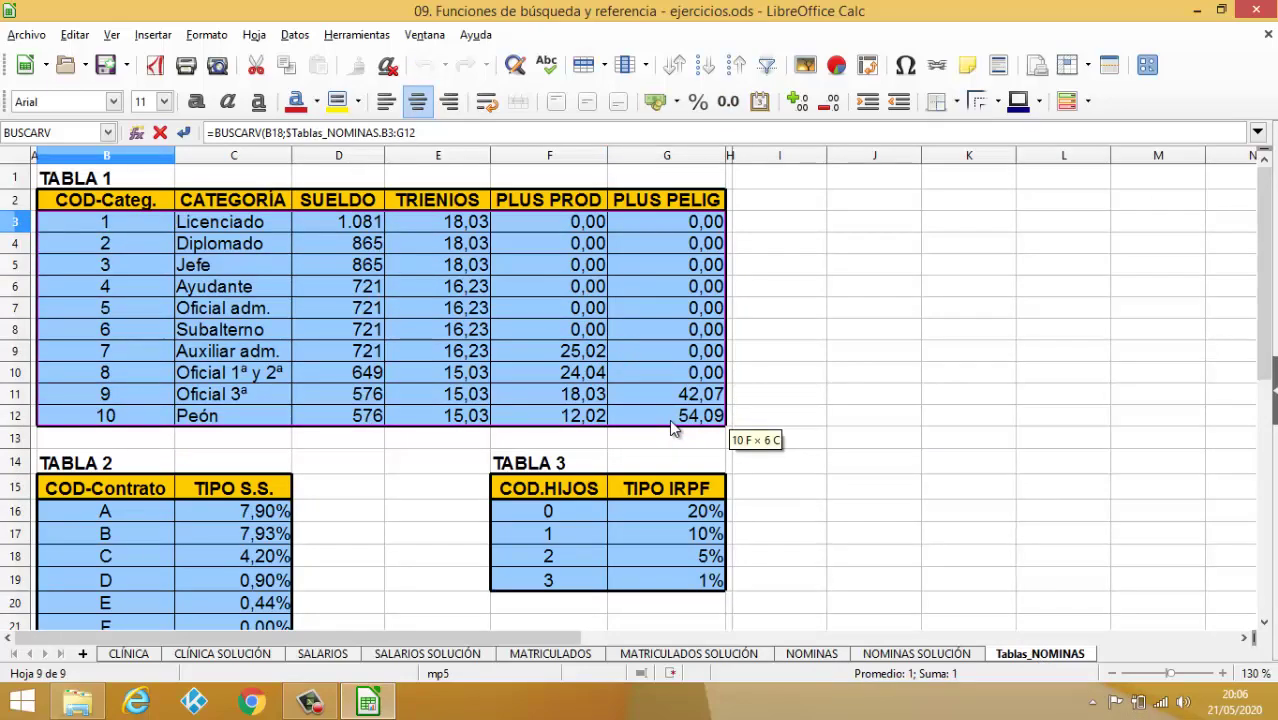
pyautogui.write(';')
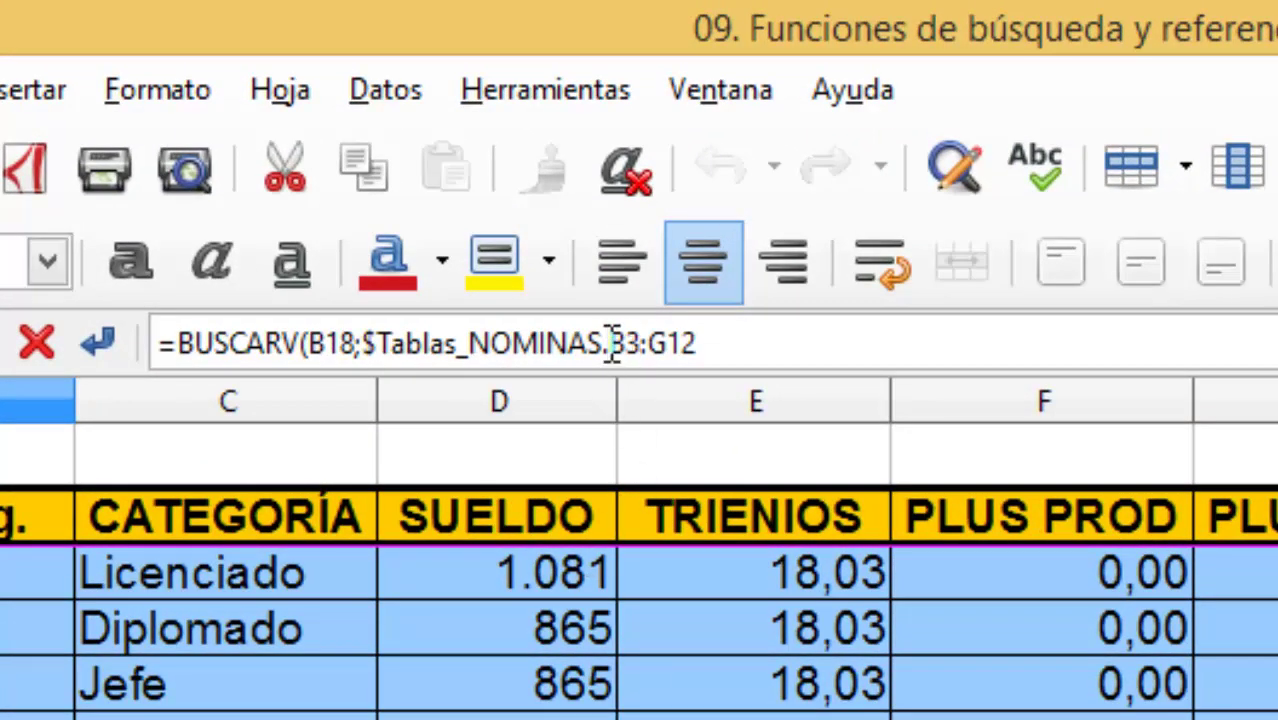
# Step: Make the lookup range in F18's formula absolute as $Tablas_NOMINAS.$B$3:$G$12
pyautogui.moveTo(609, 343); pyautogui.dragTo(703, 343)
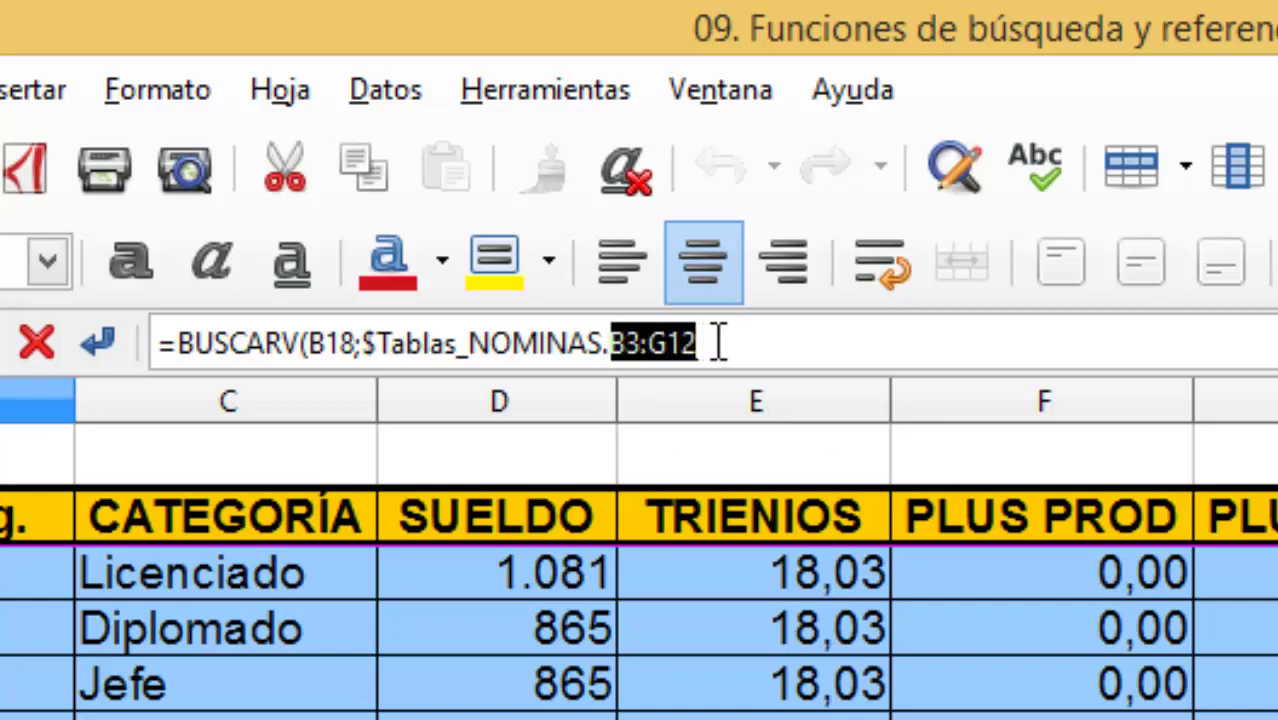
pyautogui.hotkey('shift', 'F4')
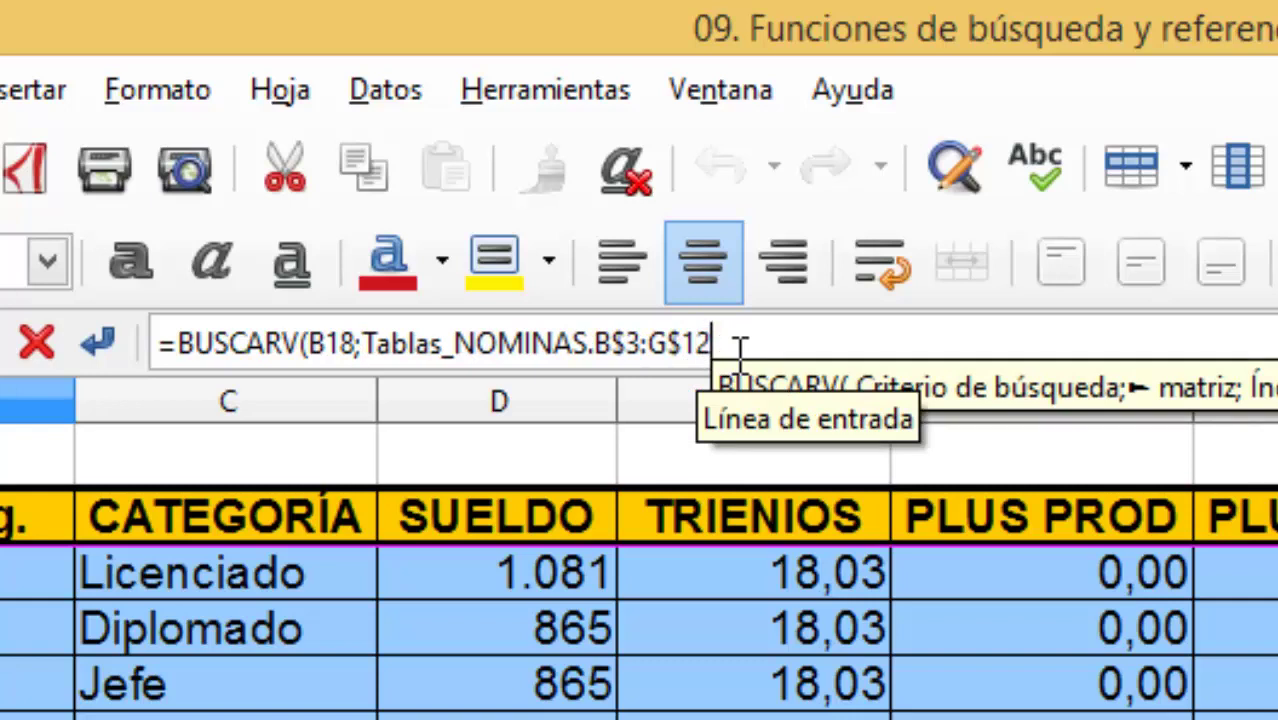
pyautogui.doubleClick(739, 345)
pyautogui.hotkey('shift', 'F4')
pyautogui.hotkey('shift', 'F4')
pyautogui.hotkey('shift', 'F4')
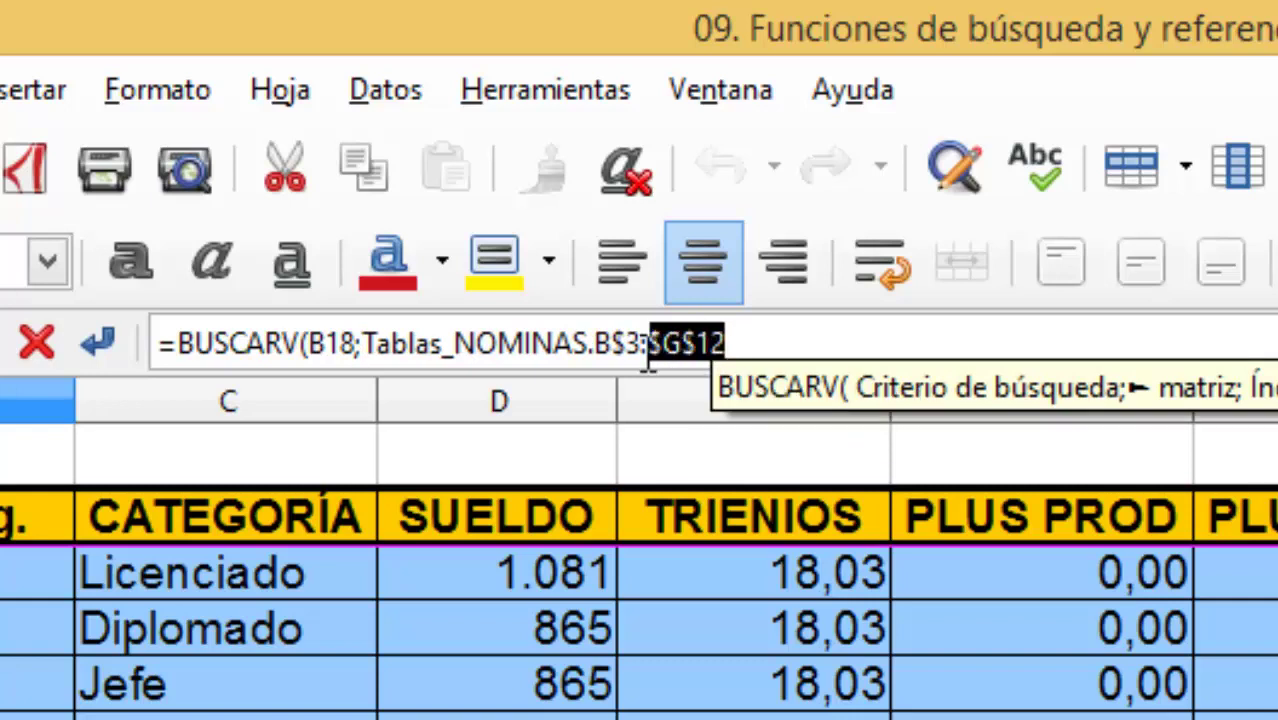
pyautogui.doubleClick(625, 345)
pyautogui.hotkey('shift', 'F4')
pyautogui.hotkey('shift', 'F4')
pyautogui.hotkey('shift', 'F4')
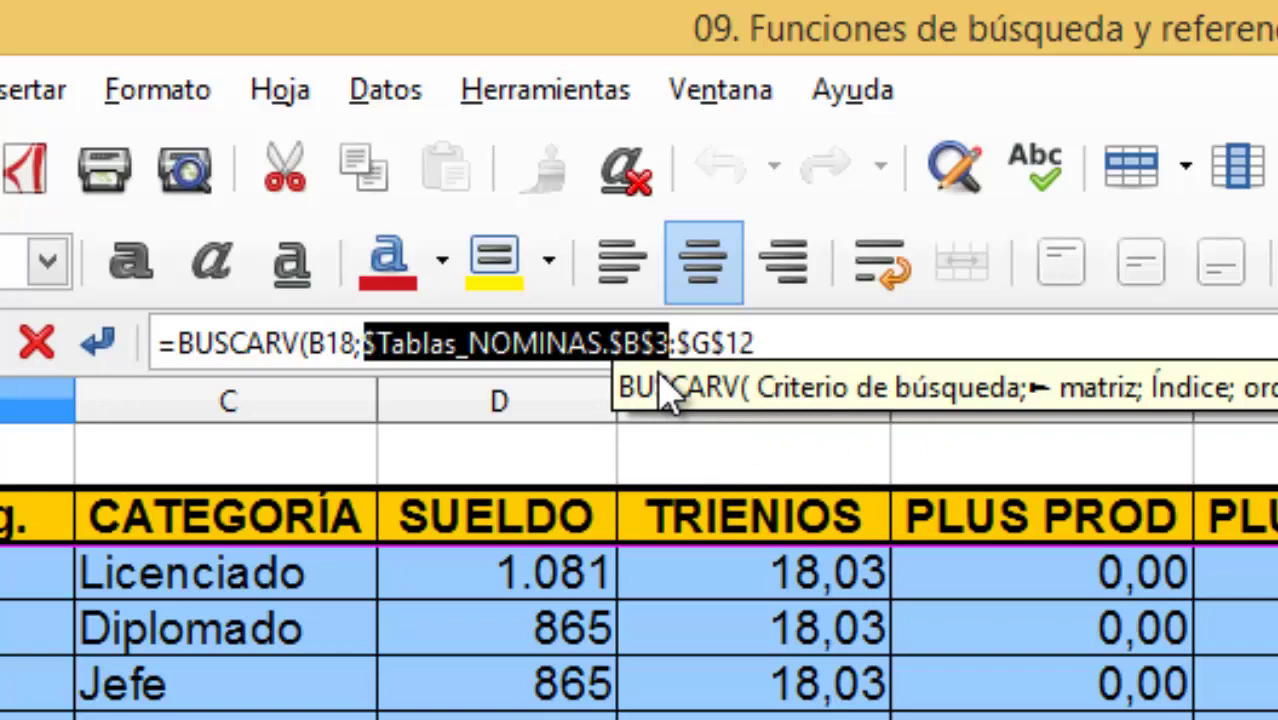
pyautogui.click(770, 345)
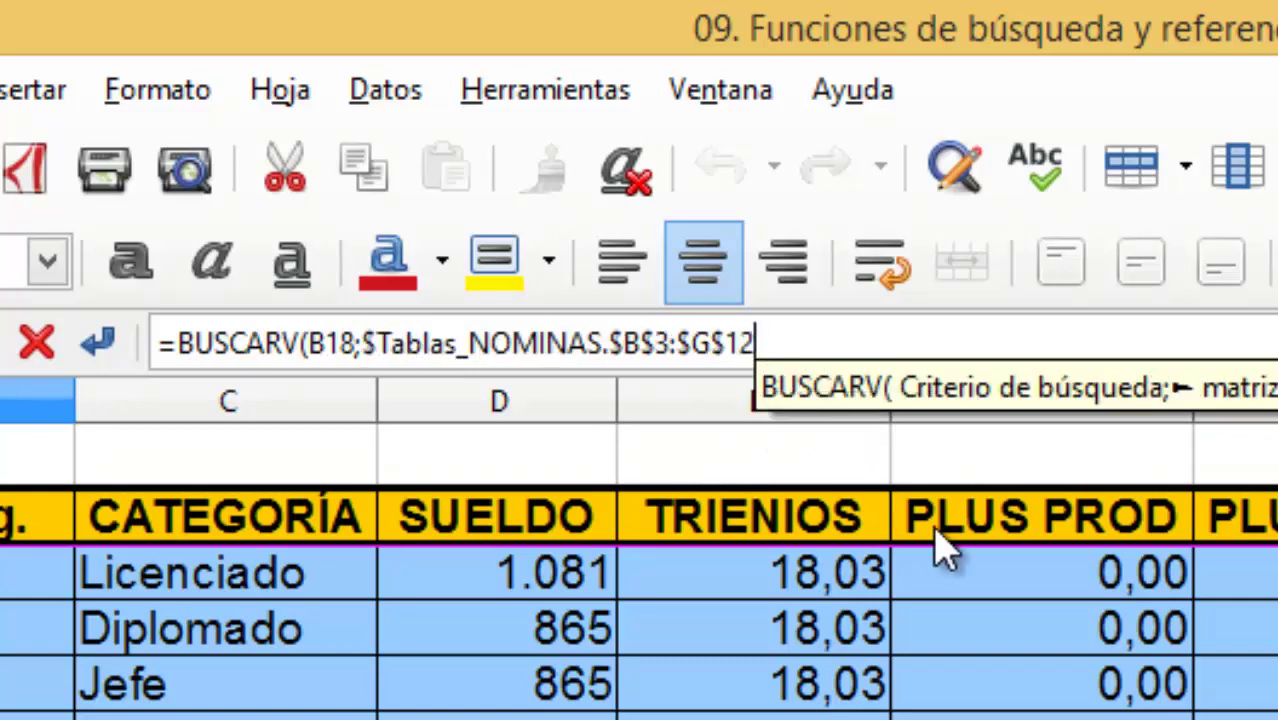
# Step: Complete F18's lookup with column index 5 and exact match 0, and copy it down the PLUS PROD column through F24
pyautogui.write(';')
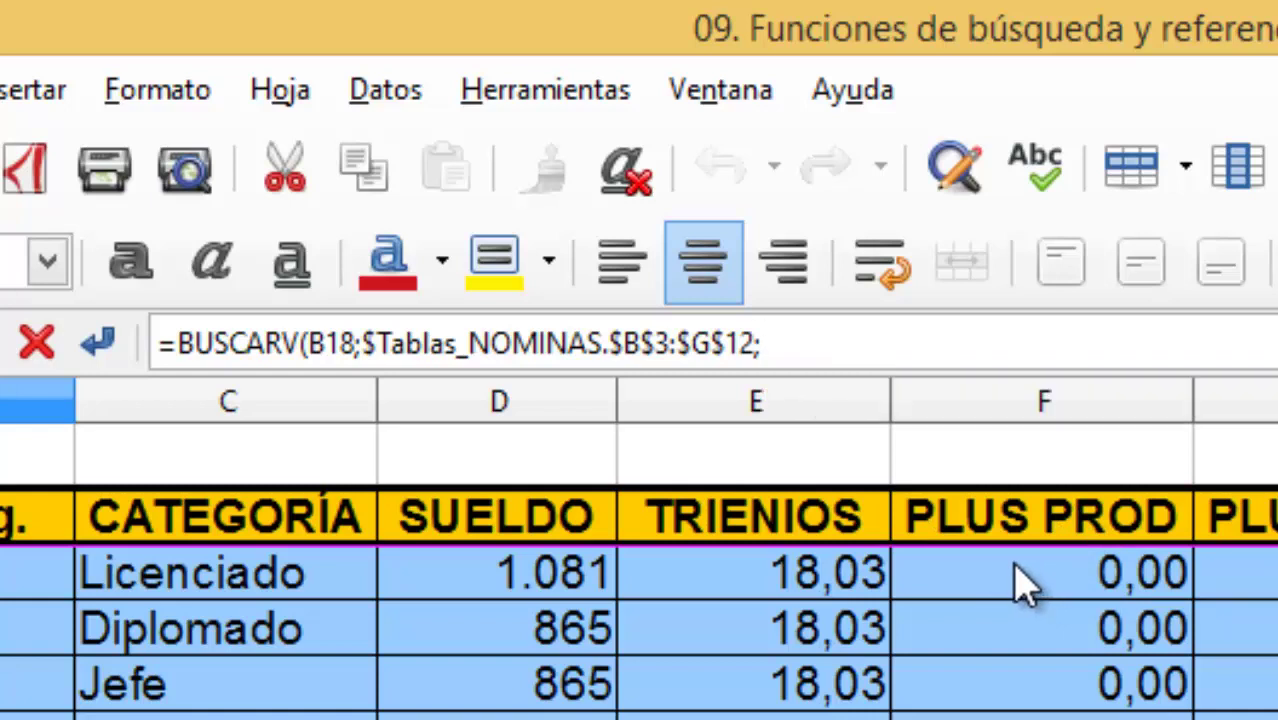
pyautogui.write('4')
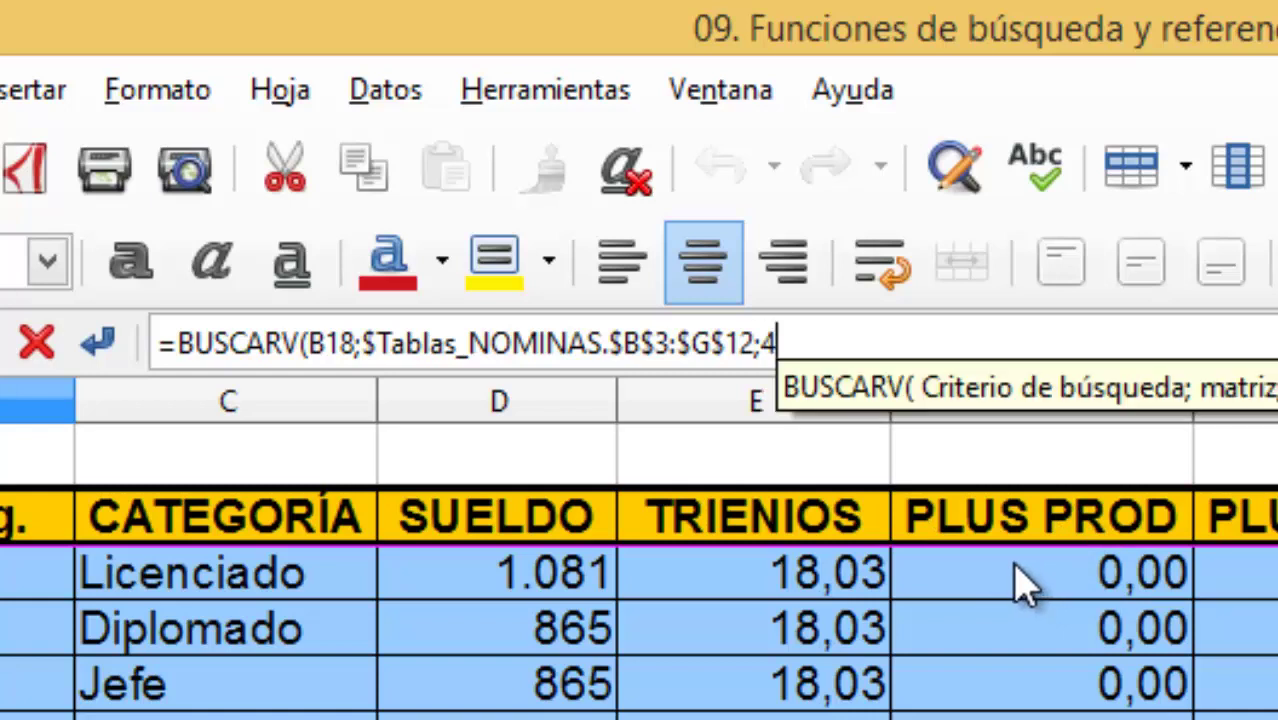
pyautogui.press('BackSpace')
pyautogui.write('5;0)')
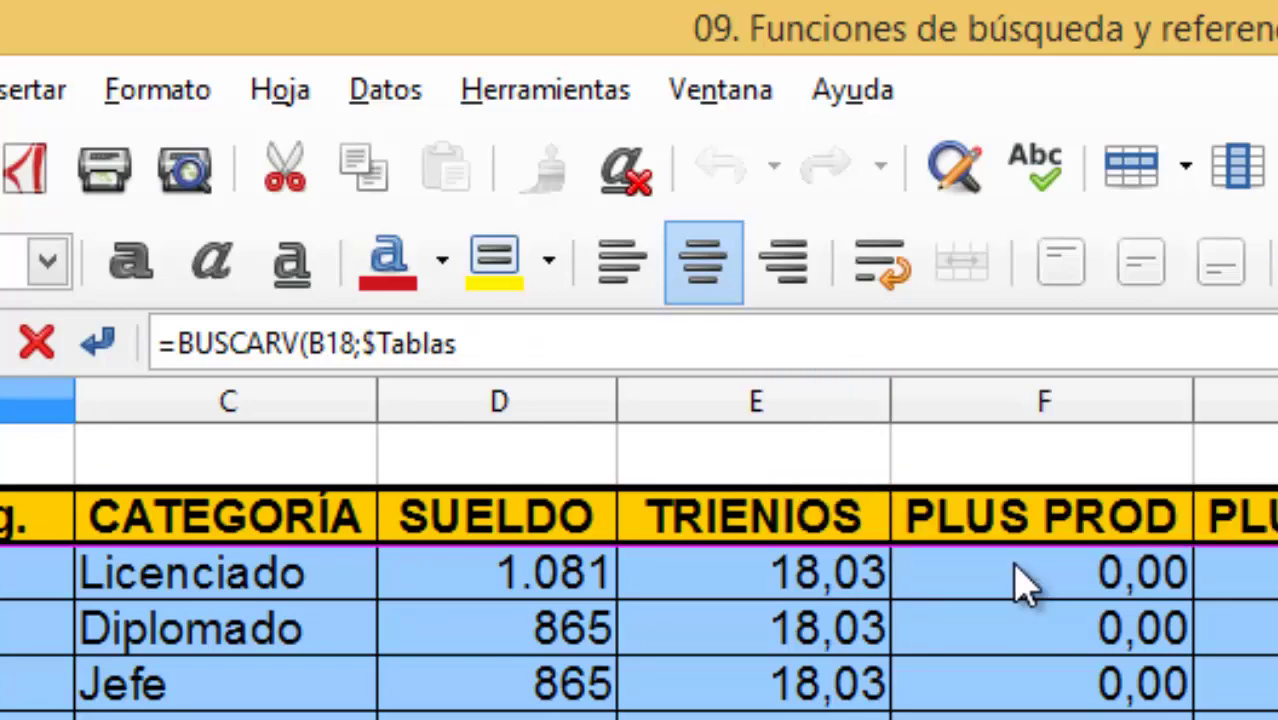
pyautogui.press('Return')
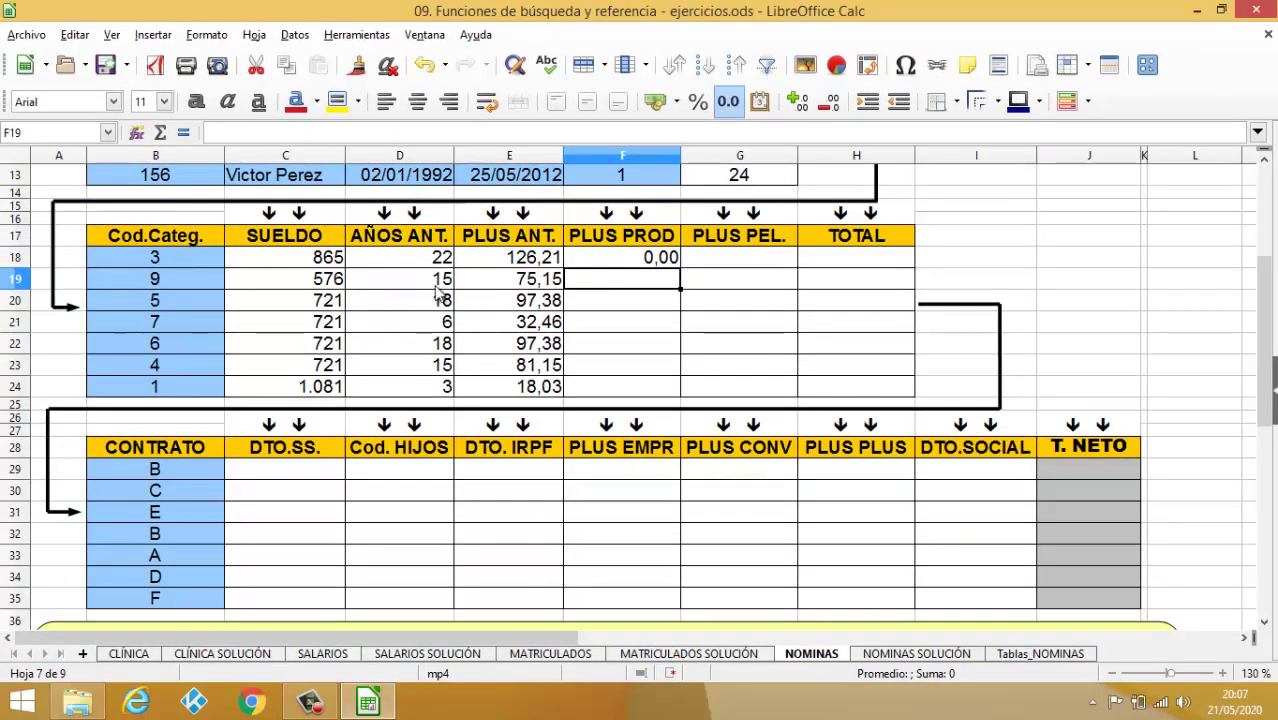
pyautogui.click(634, 264)
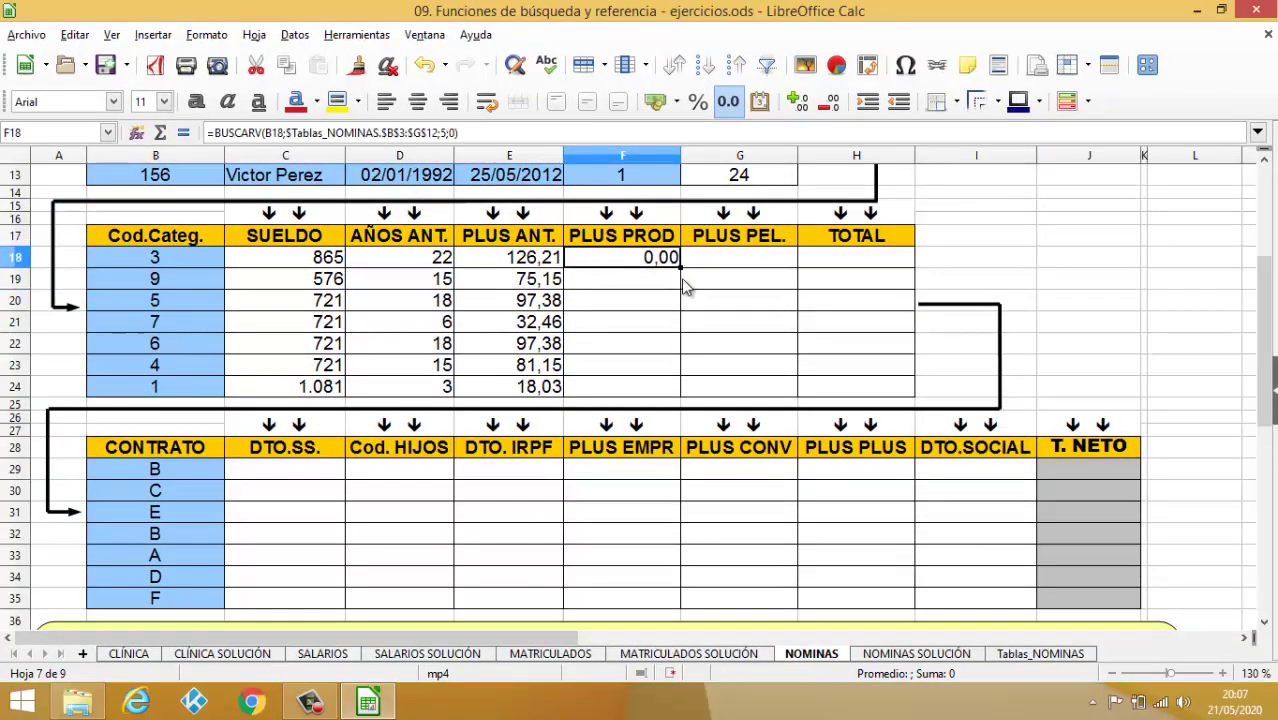
pyautogui.doubleClick(680, 268)
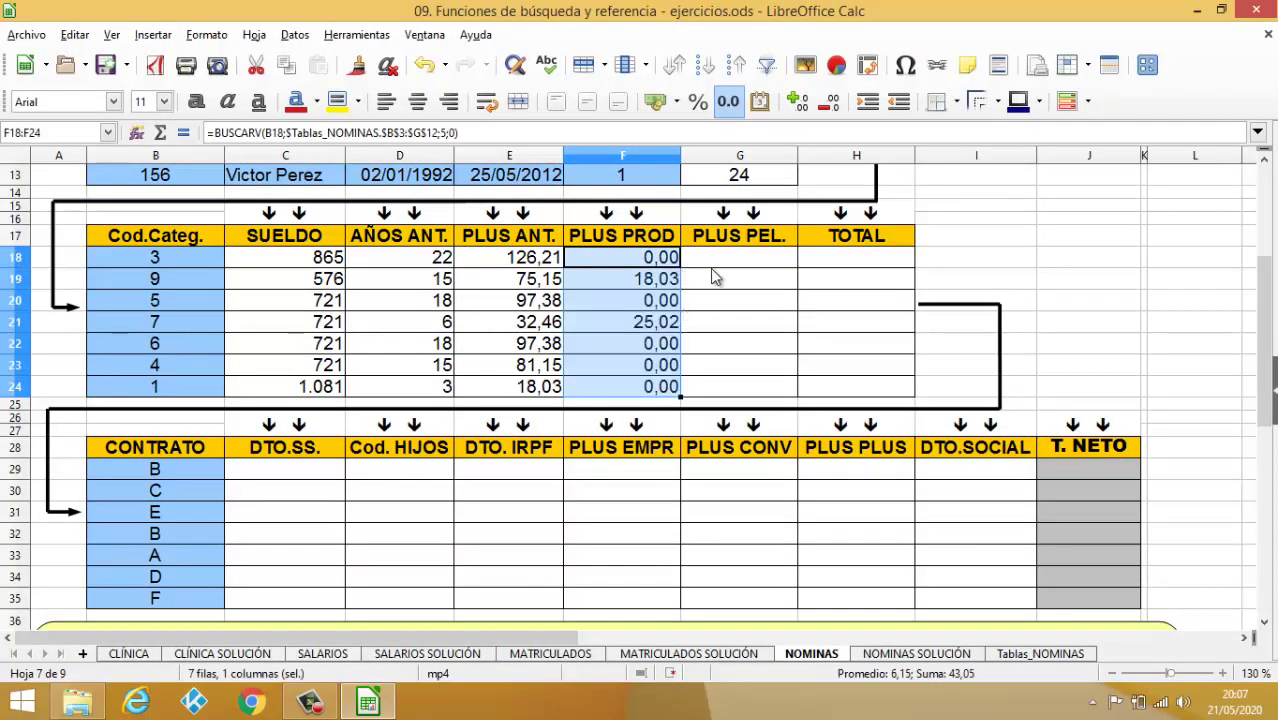
# Step: Start a BUSCARV formula in G18 with category code B18 as criterion and Tablas_NOMINAS range B3:G12 as the matrix
pyautogui.click(713, 267)
pyautogui.write('=')
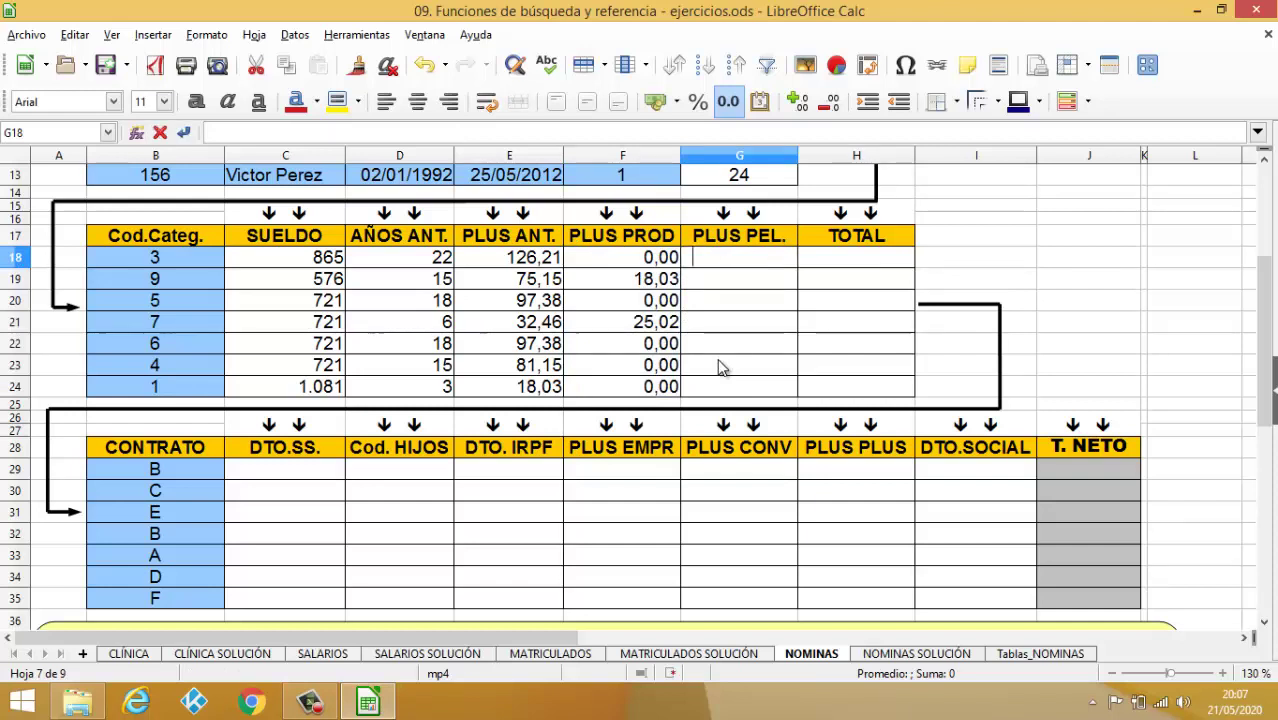
pyautogui.write('BUSCAR')
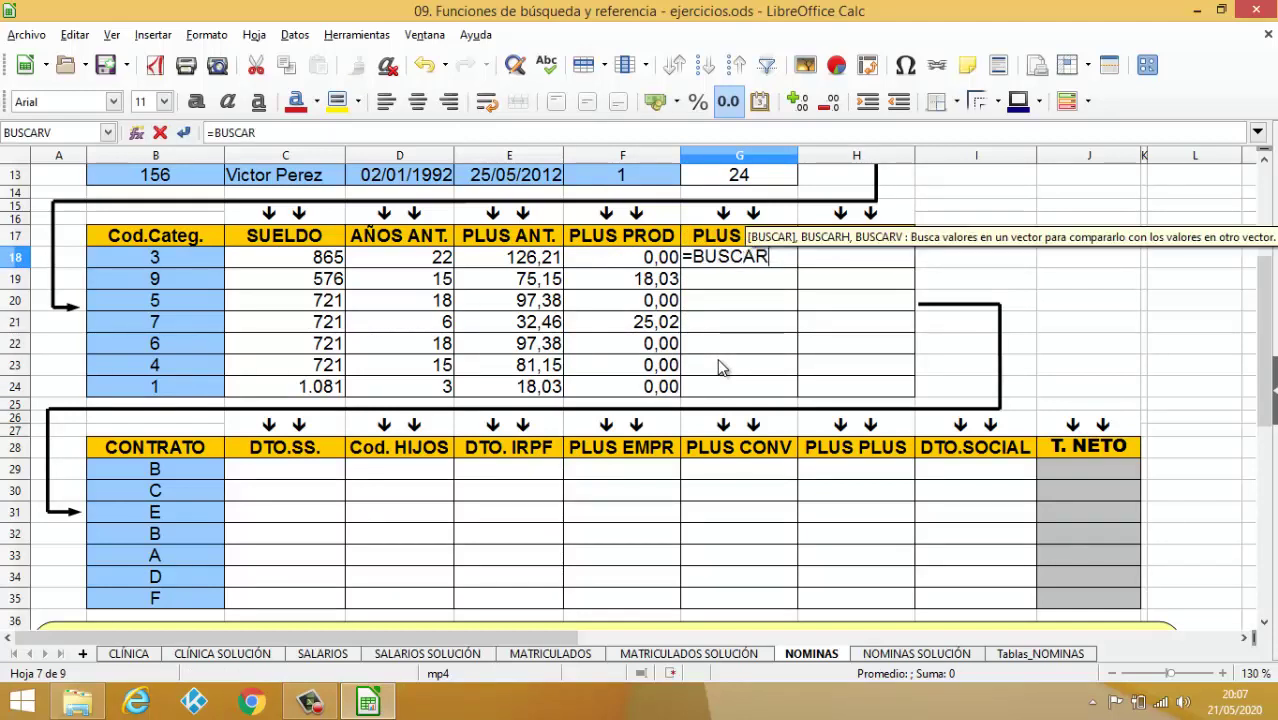
pyautogui.write('V(')
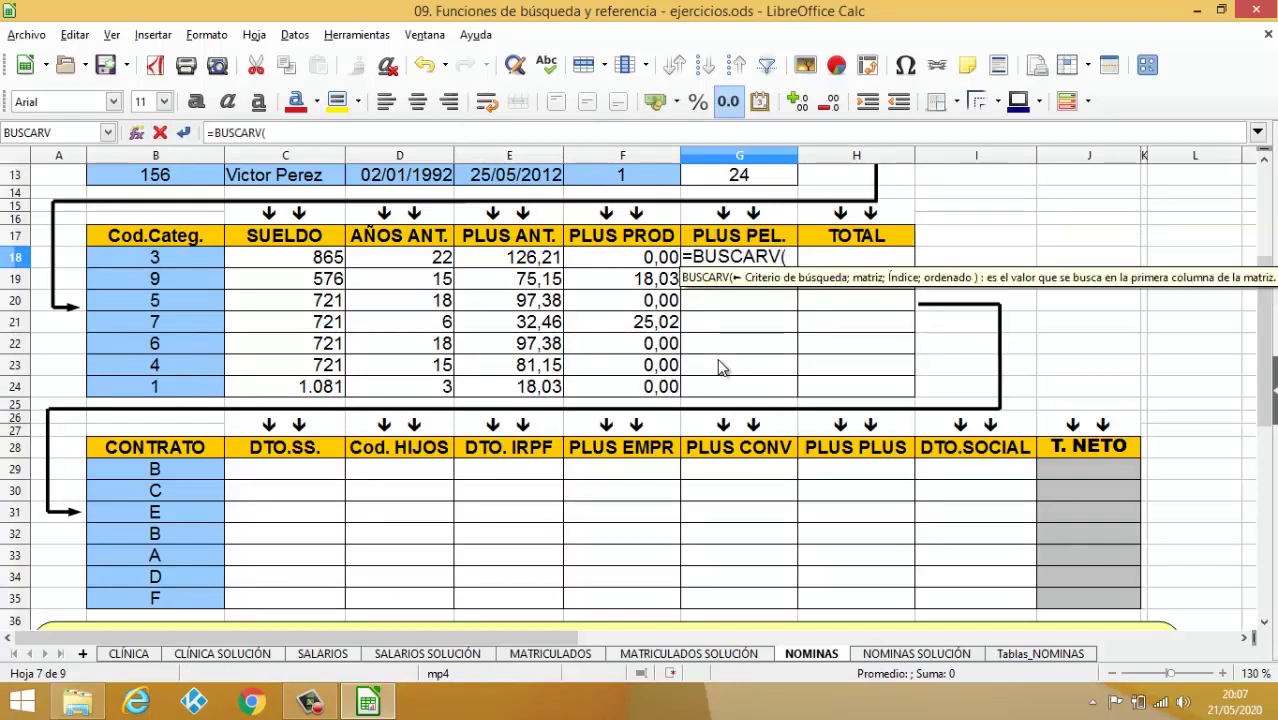
pyautogui.click(158, 262)
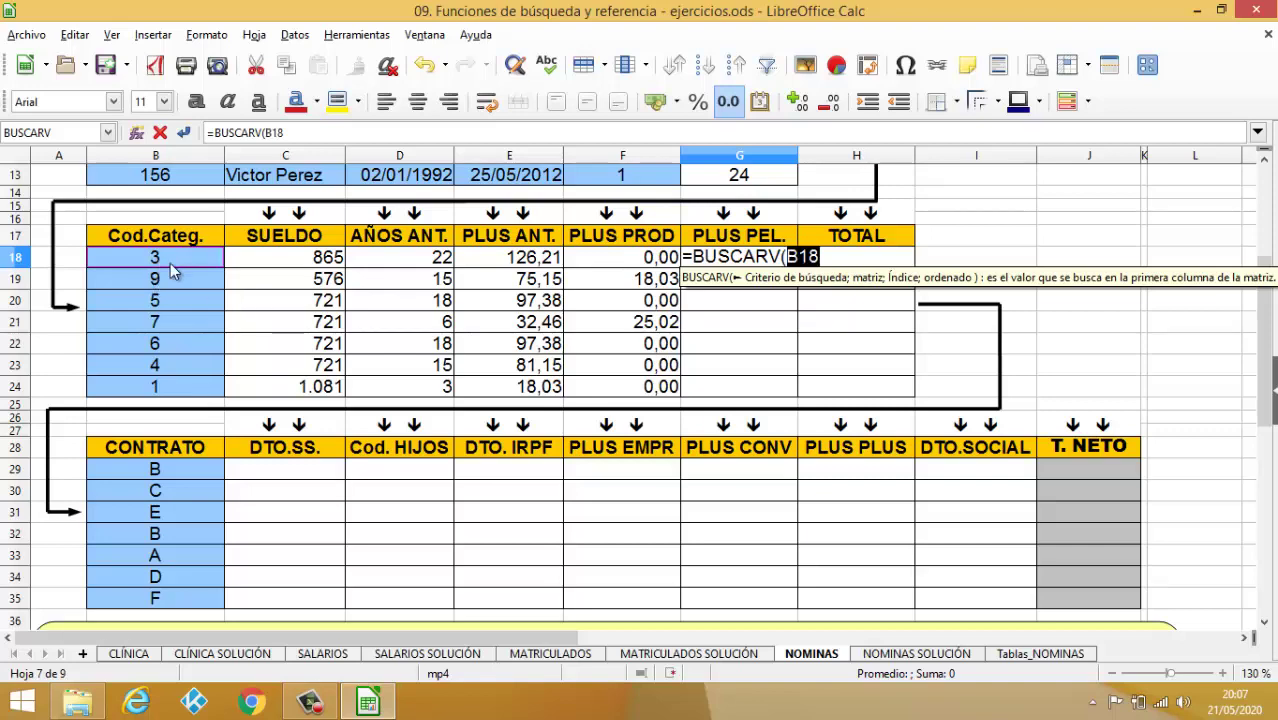
pyautogui.write(';')
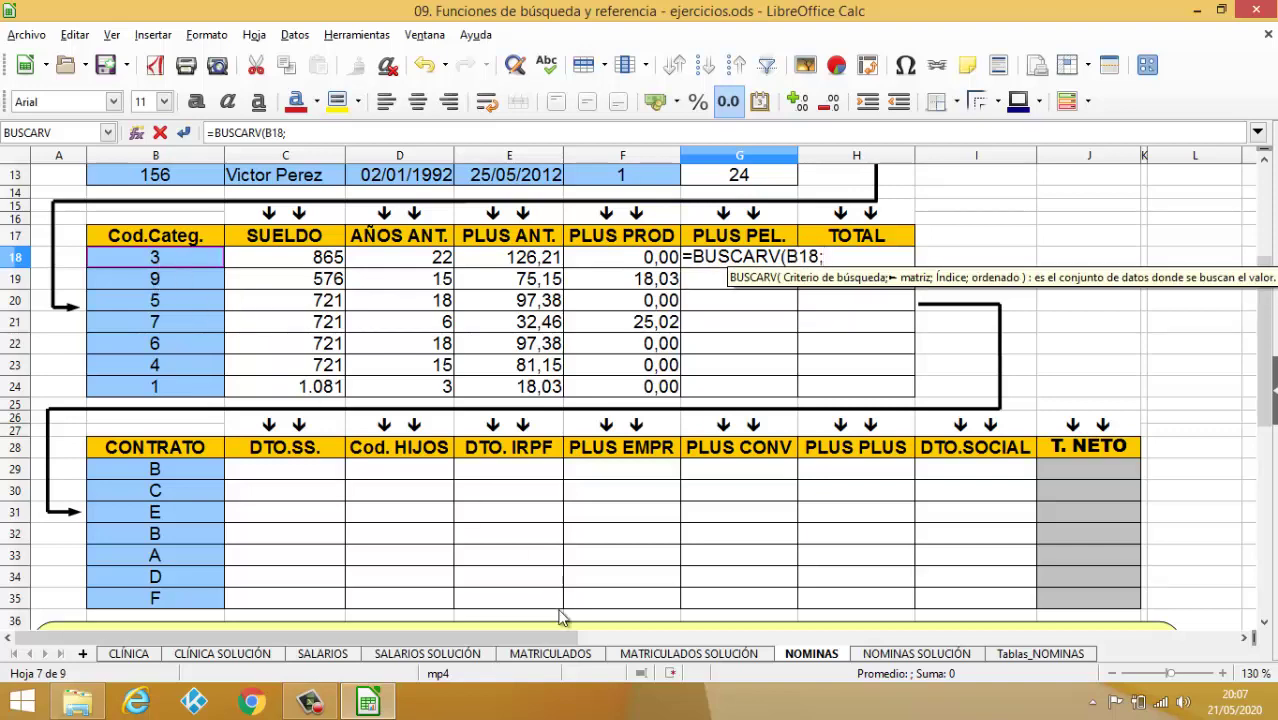
pyautogui.click(1040, 653)
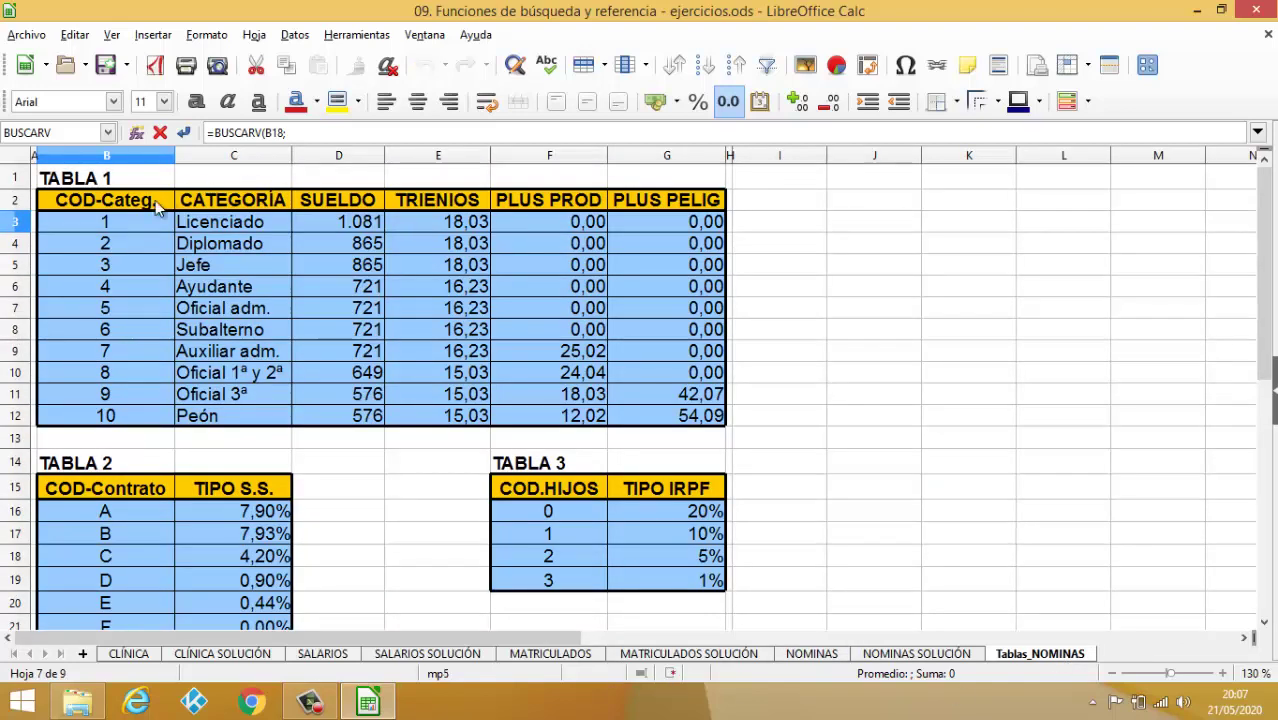
pyautogui.click(140, 228)
pyautogui.moveTo(140, 228); pyautogui.dragTo(694, 429)
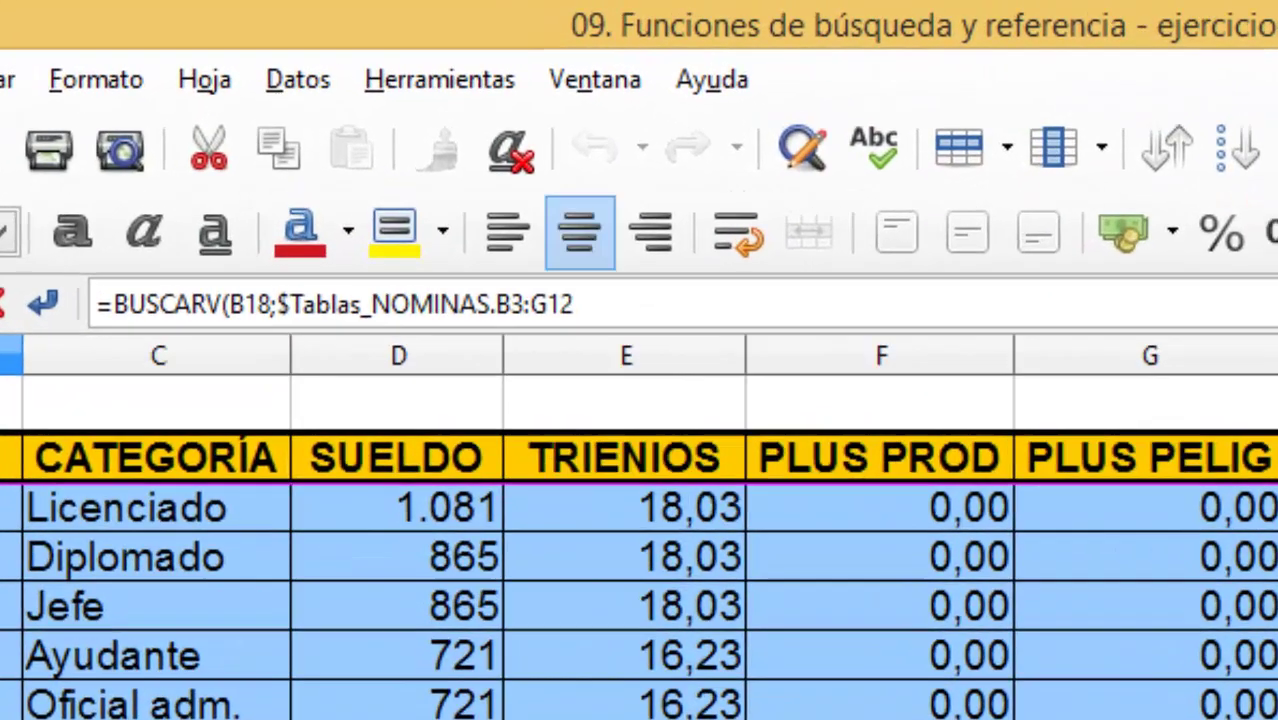
# Step: Complete G18's lookup with the absolute range Tablas_NOMINAS.$B$3:$G$12, column index 6 and exact match 0
pyautogui.hotkey('shift', 'F4')
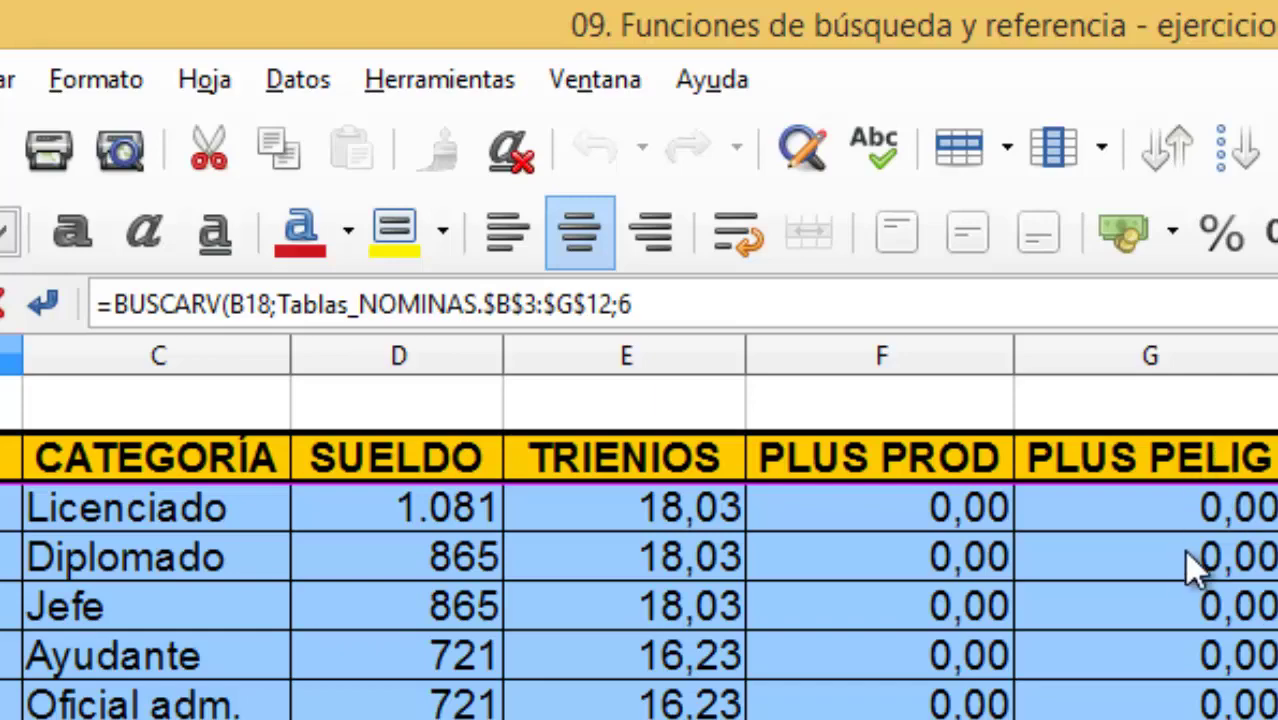
pyautogui.write('0)')
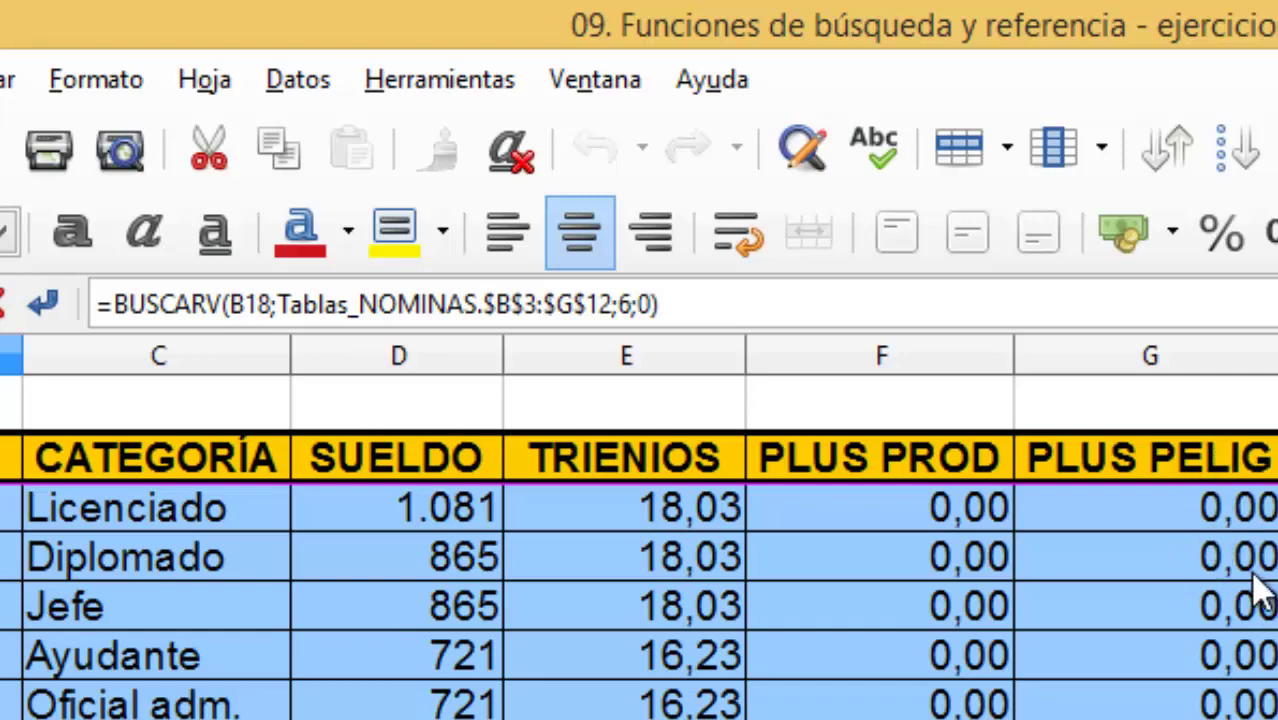
pyautogui.press('Return')
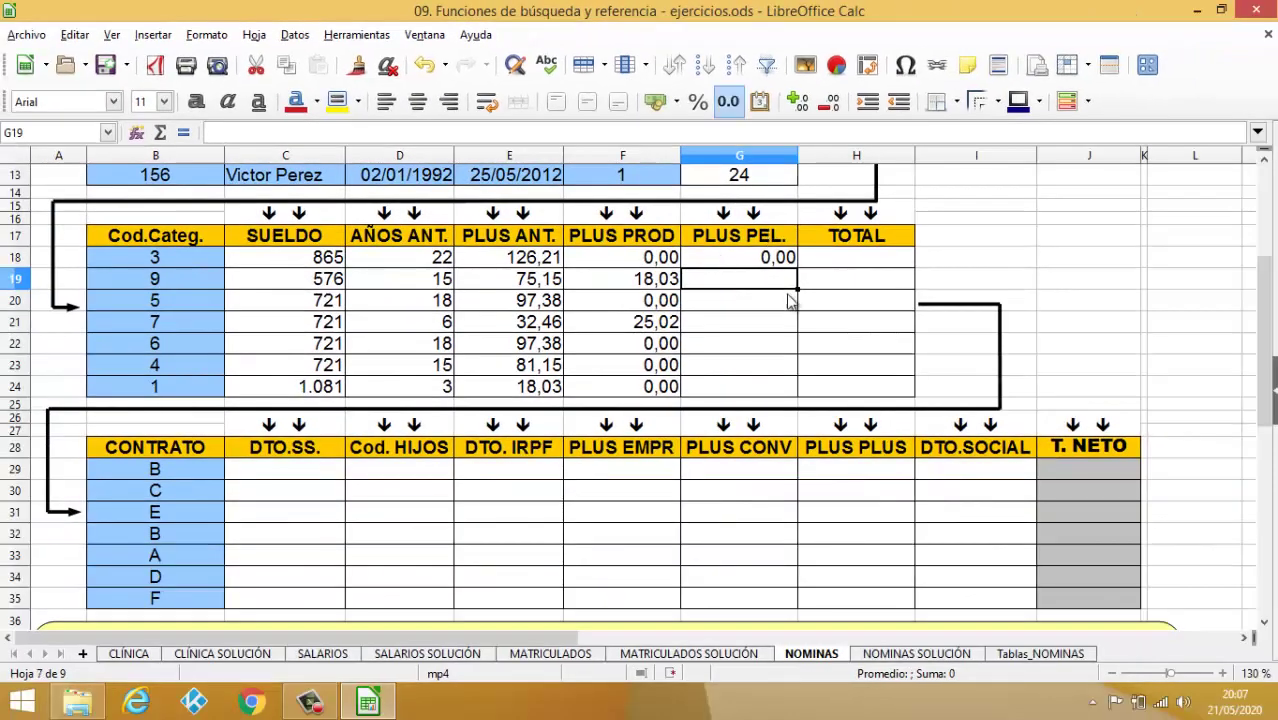
# Step: Save the document and copy G18's lookup formula down the PLUS PEL. column through G24
pyautogui.click(773, 258)
pyautogui.hotkey('ctrl', 's')
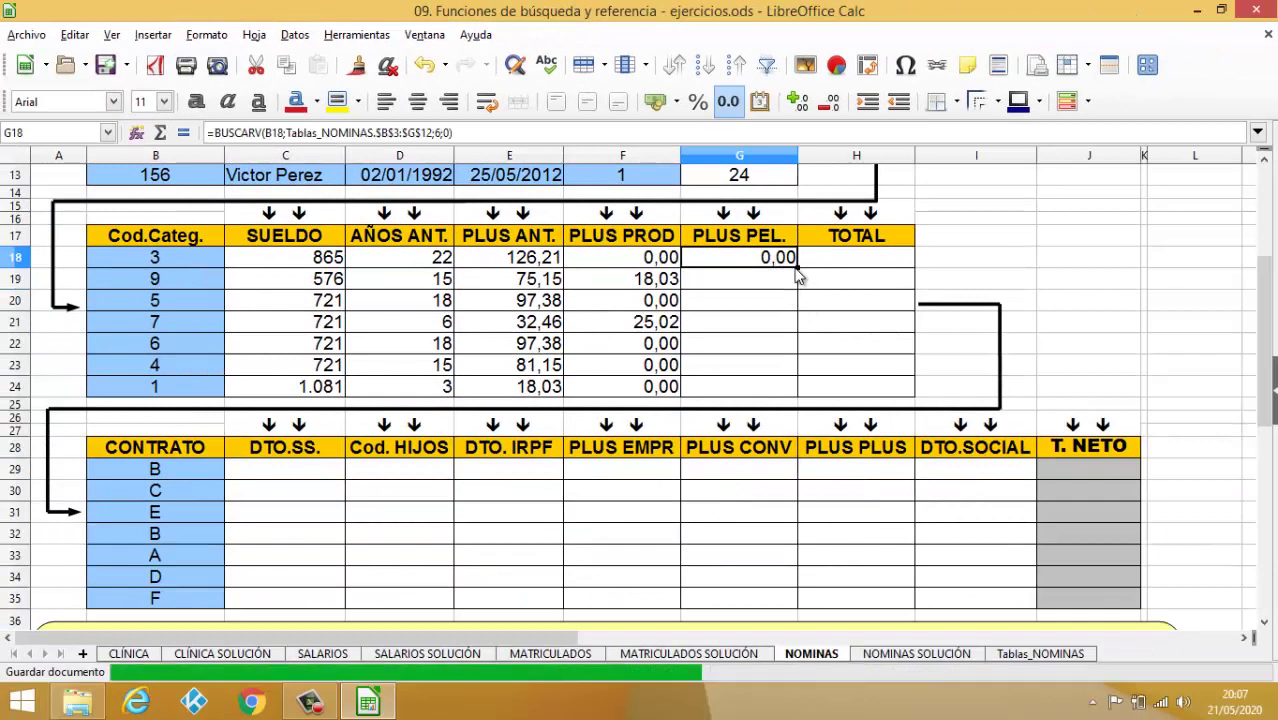
pyautogui.doubleClick(798, 263)
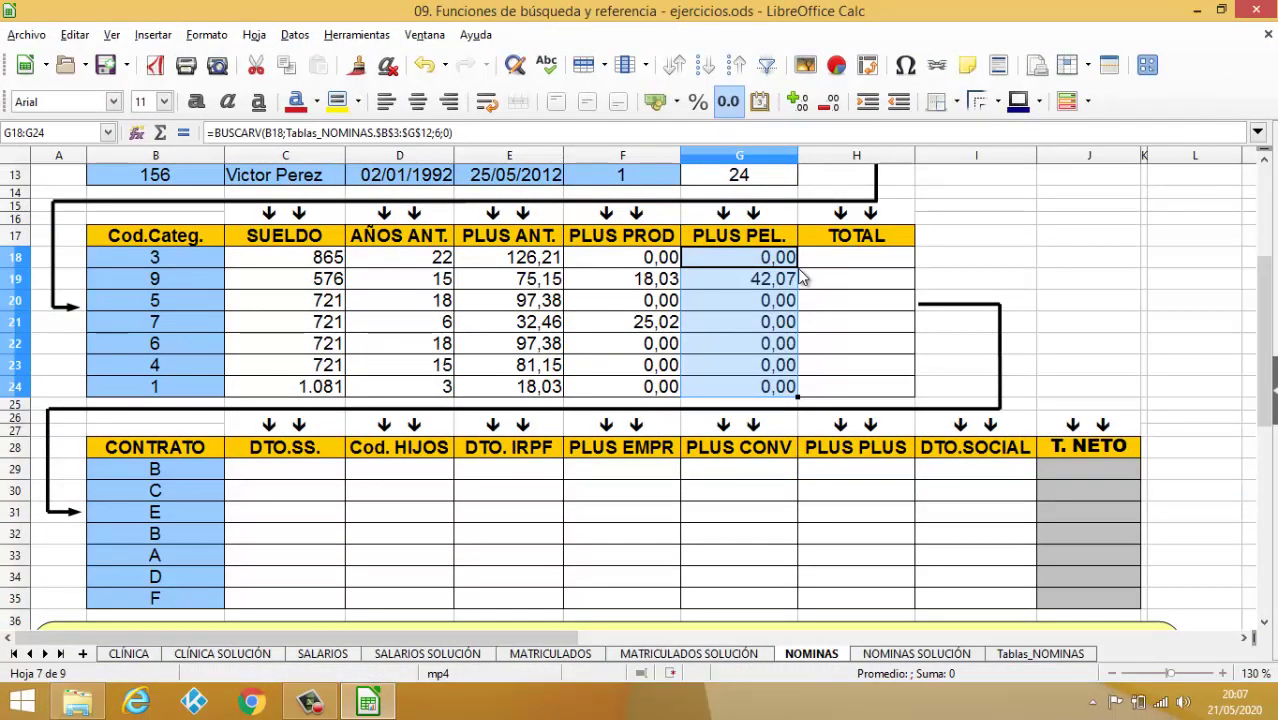
# Step: Enter the salary plus bonuses sum =C18+E18+F18+G18 in TOTAL cell H18
pyautogui.click(832, 262)
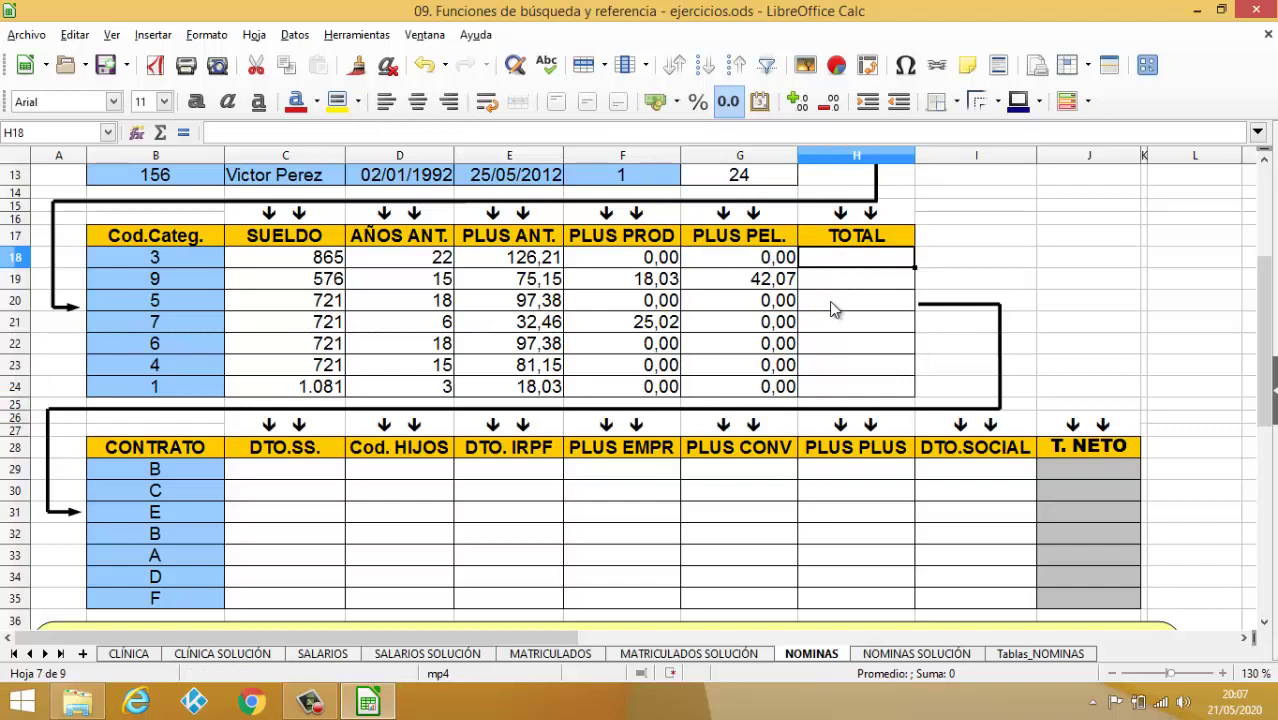
pyautogui.write('=')
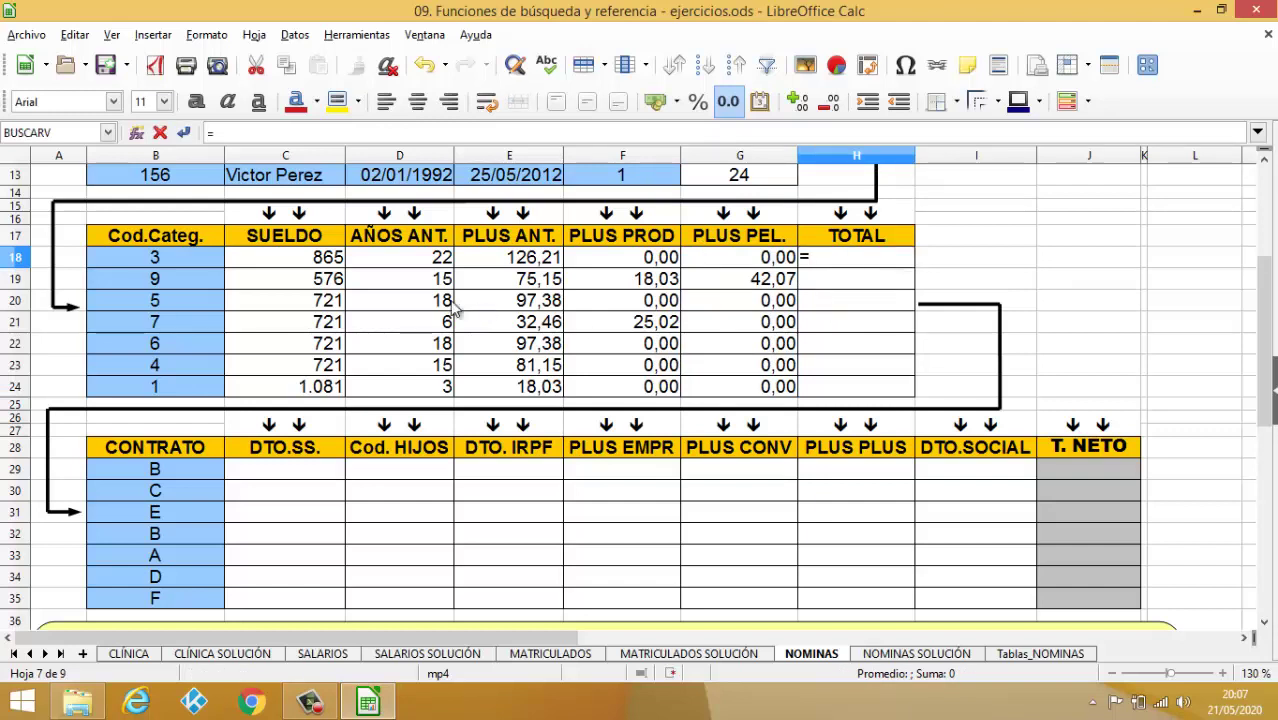
pyautogui.click(298, 265)
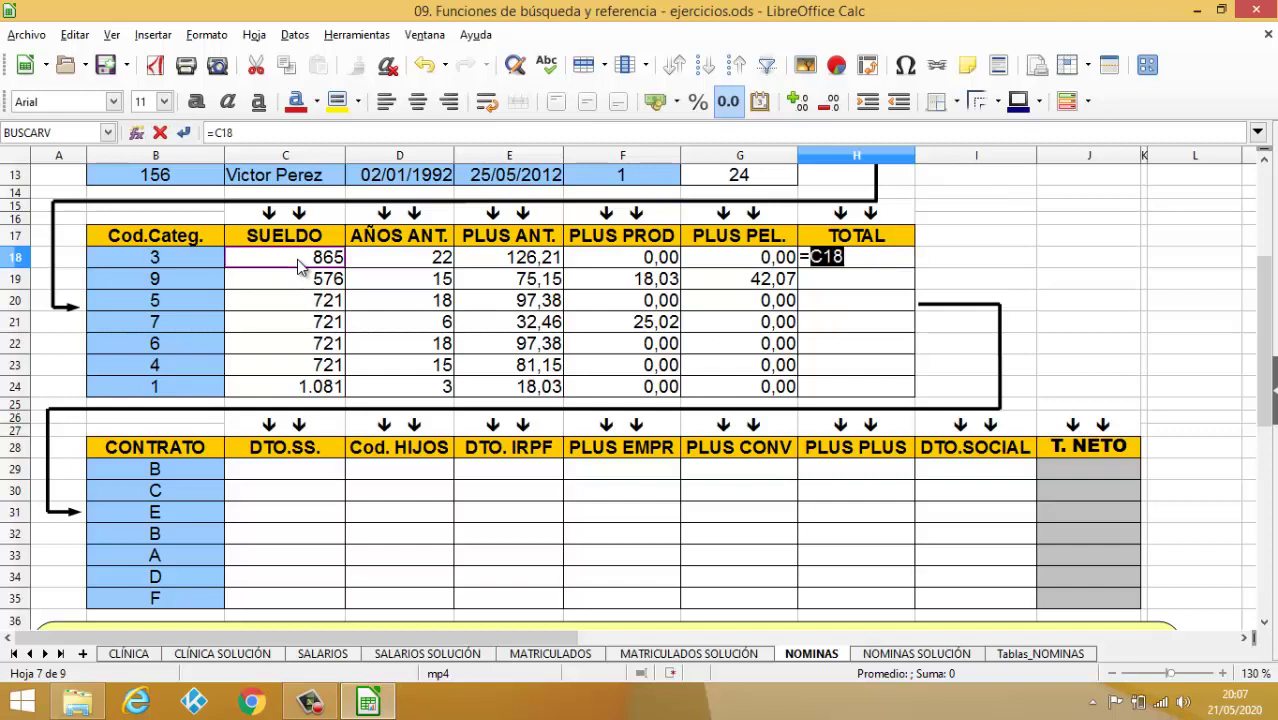
pyautogui.write('+')
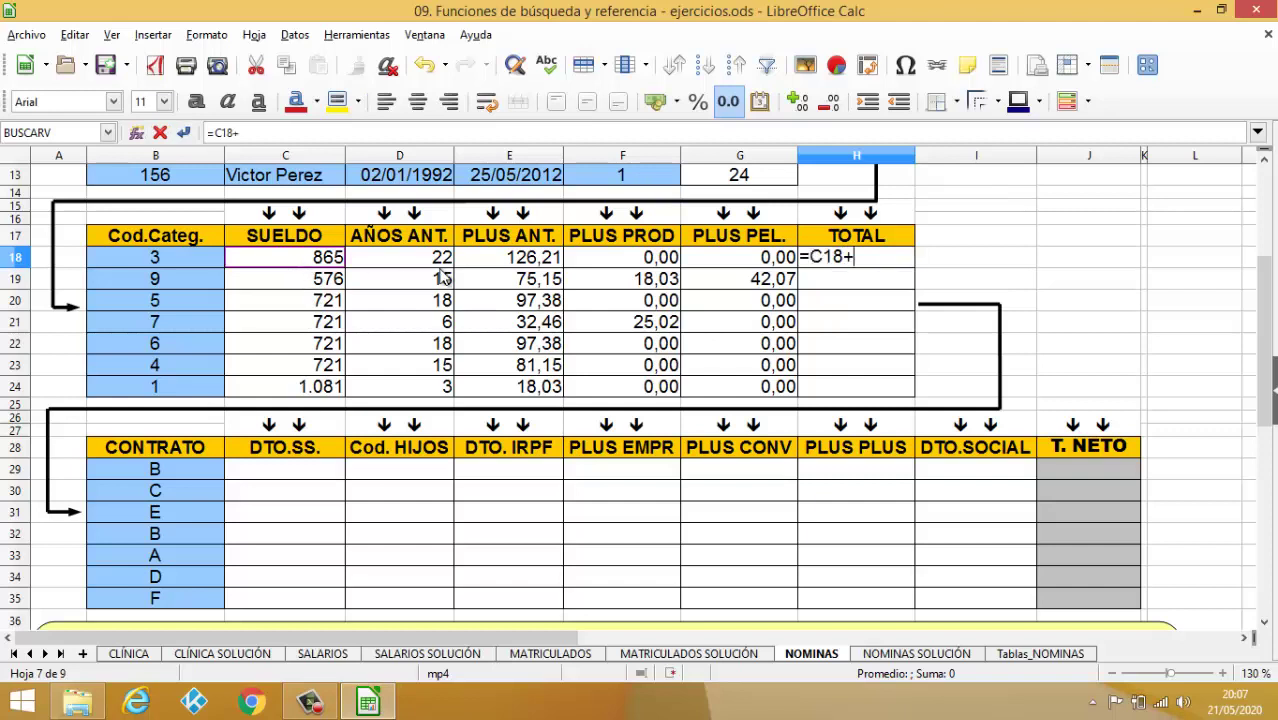
pyautogui.click(494, 264)
pyautogui.write('+')
pyautogui.click(624, 265)
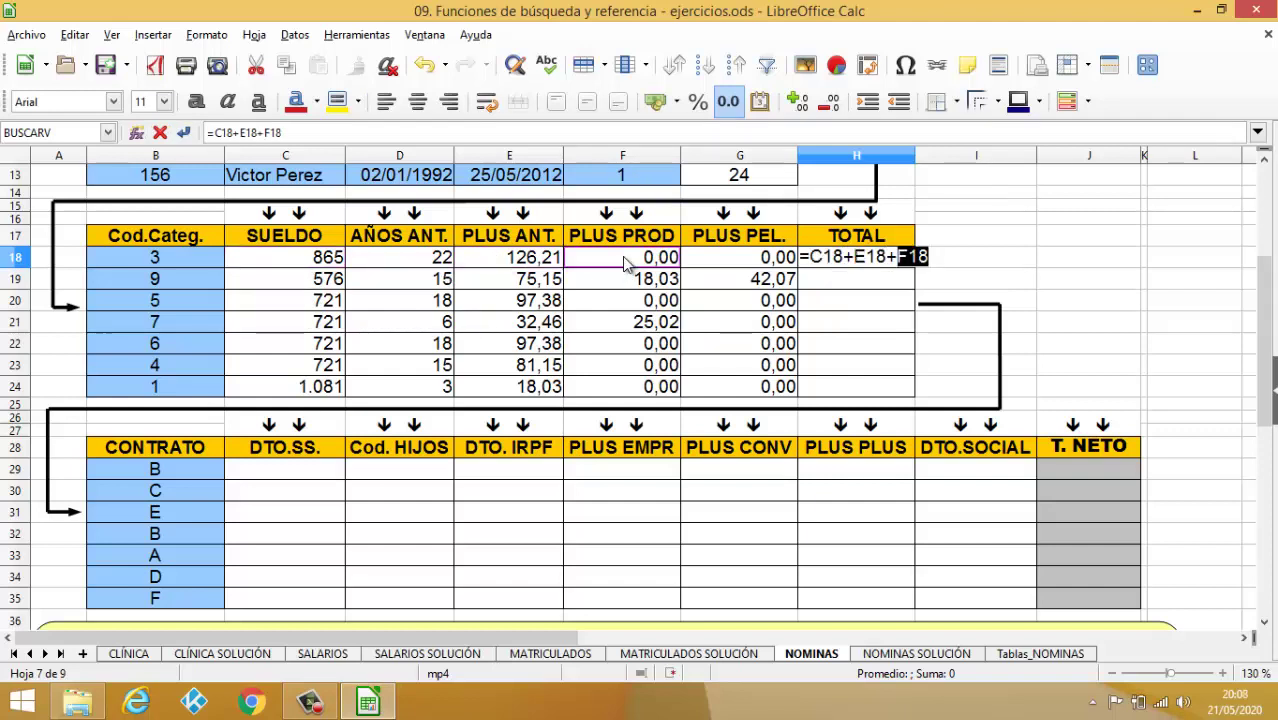
pyautogui.write('+')
pyautogui.click(737, 265)
pyautogui.press('Return')
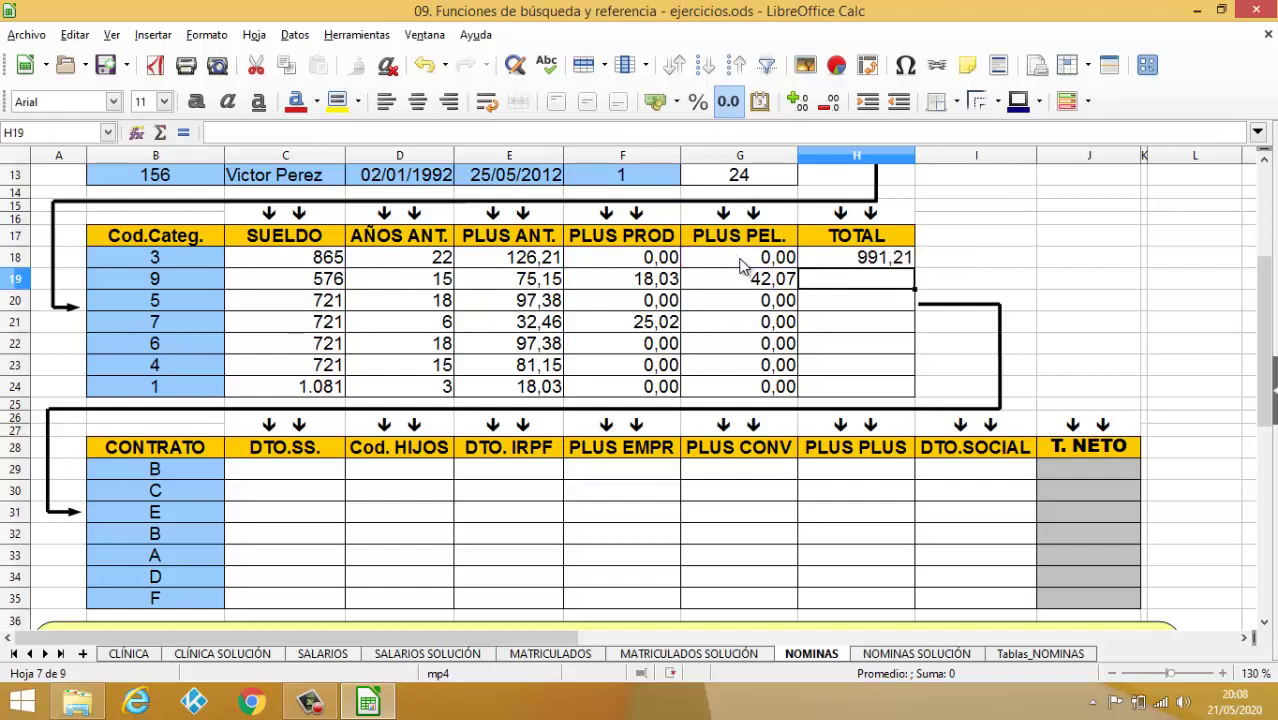
# Step: Copy the total formula from H18 down the TOTAL column
pyautogui.click(842, 262)
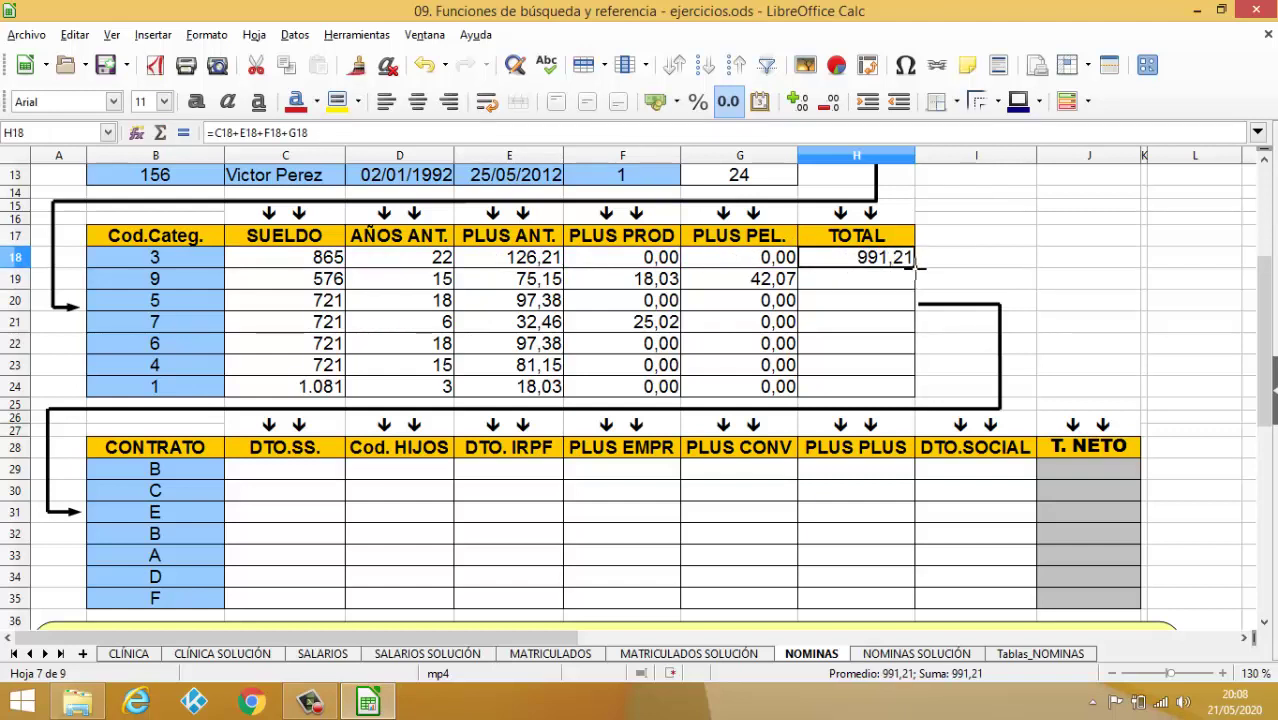
# Step: Copy the TOTAL formula from H18 down through H24
pyautogui.doubleClick(915, 266)
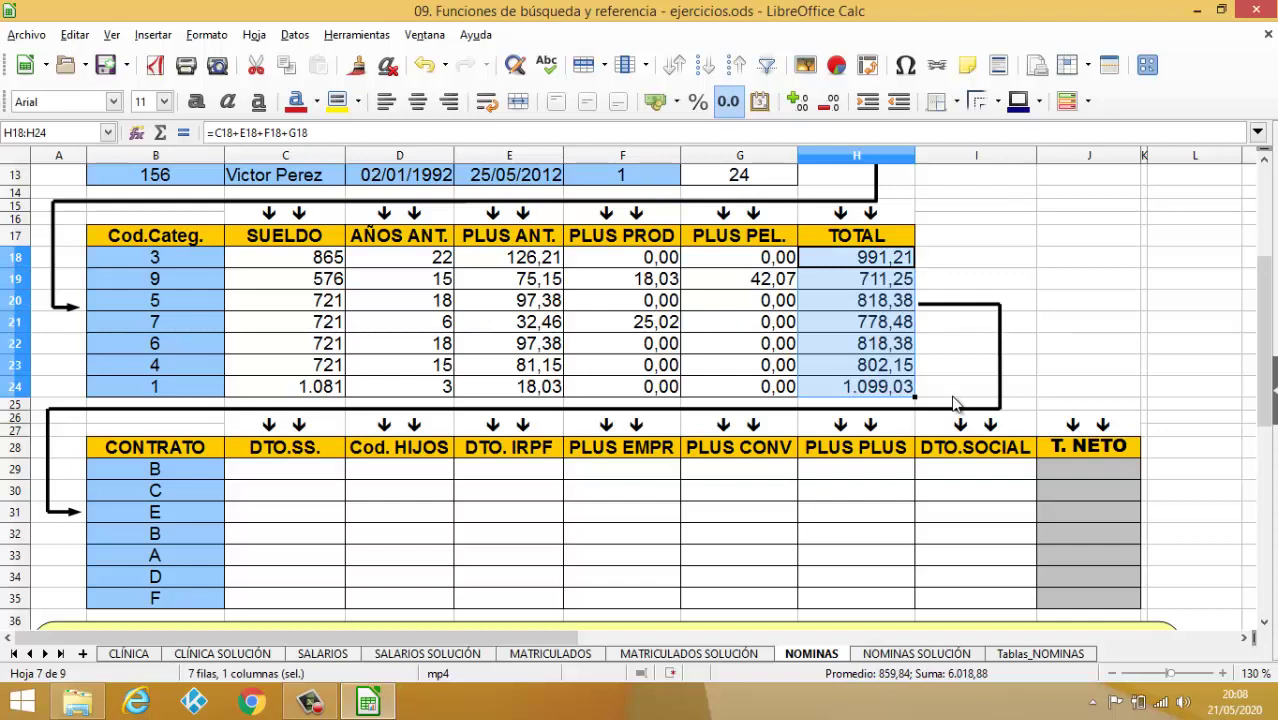
# Step: Review instruction 7 on the S.S. discount and the contract rates in TABLA 2 on the Tablas_NOMINAS sheet, starting from C29 on NOMINAS
pyautogui.click(316, 474)
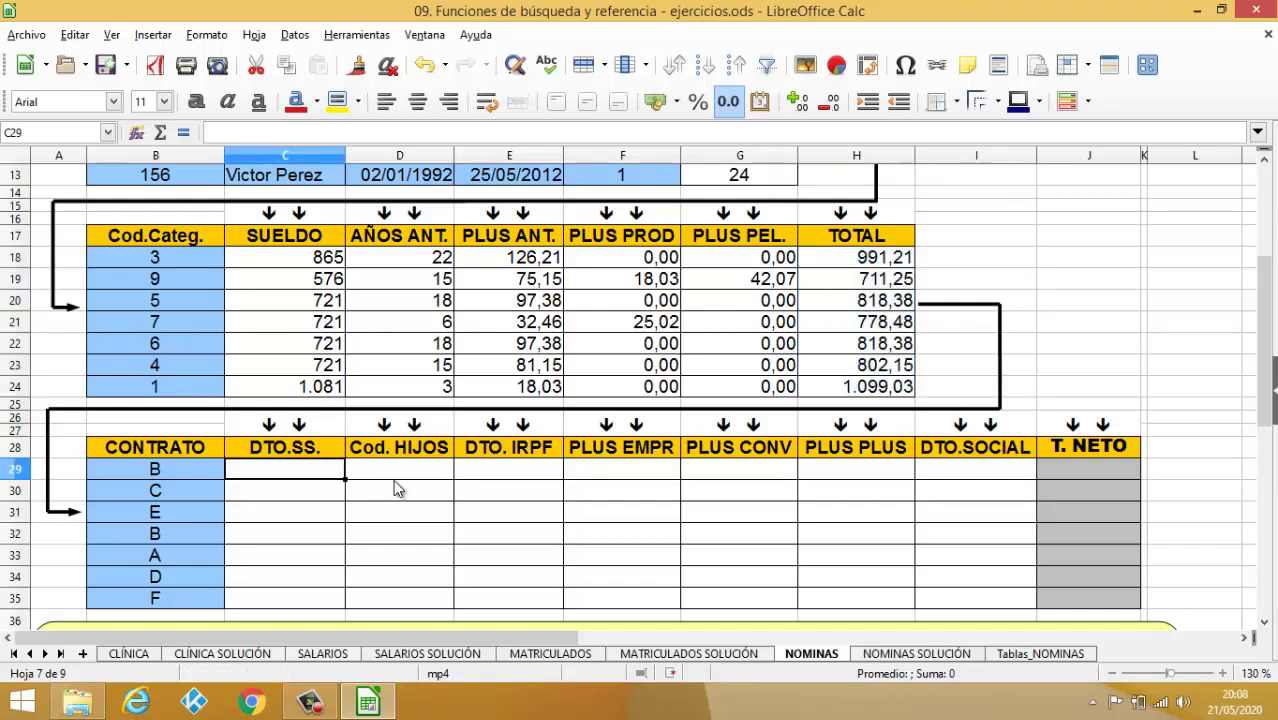
pyautogui.scroll(-4, 316, 480)
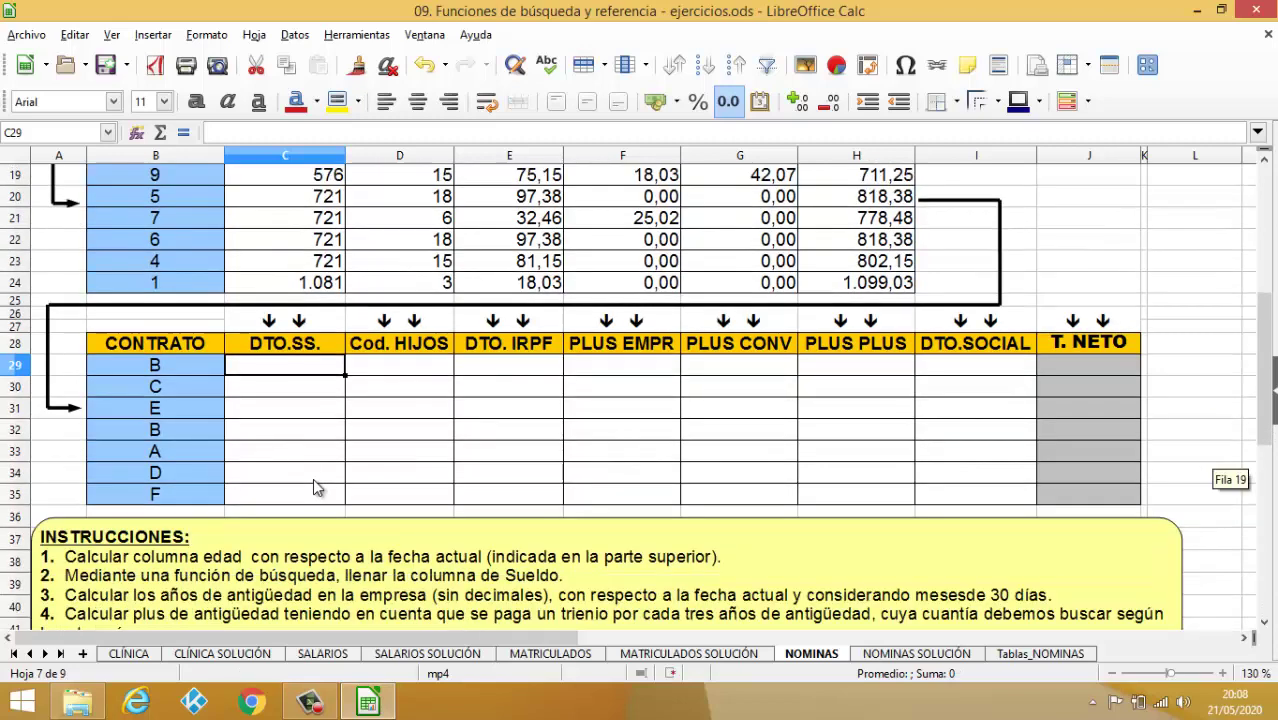
pyautogui.scroll(-2, 316, 484)
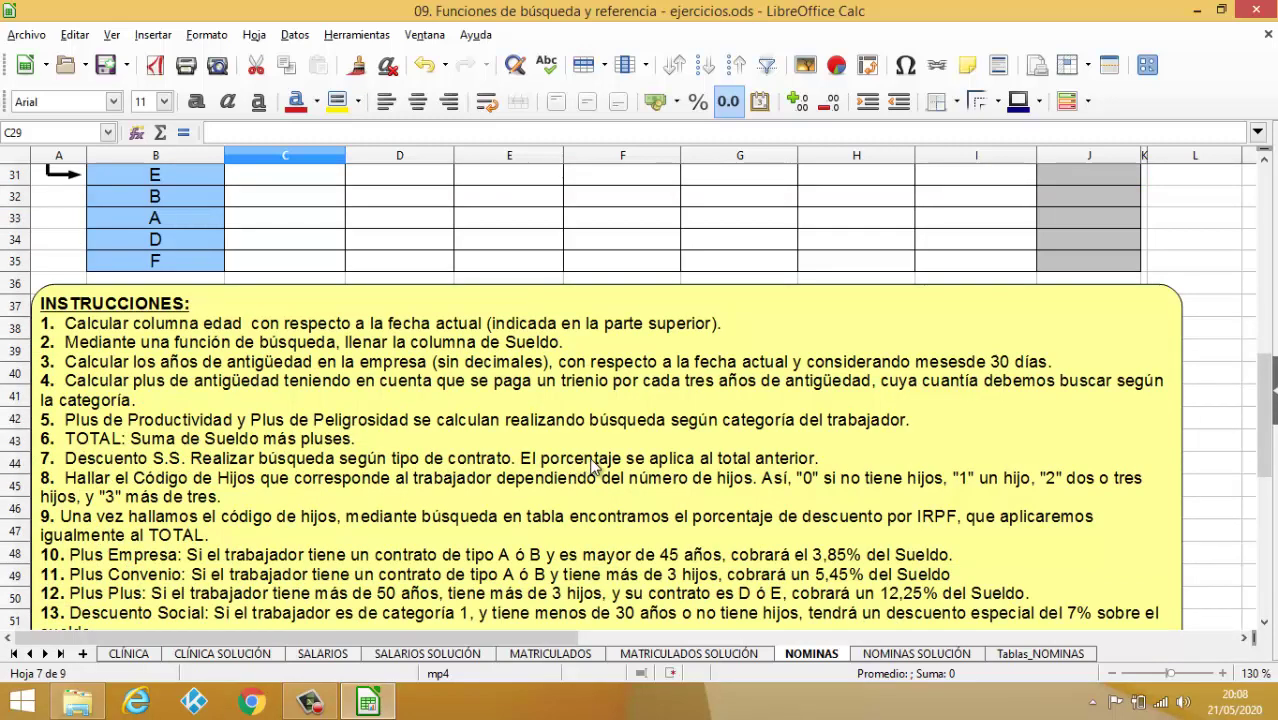
pyautogui.scroll(4, 548, 432)
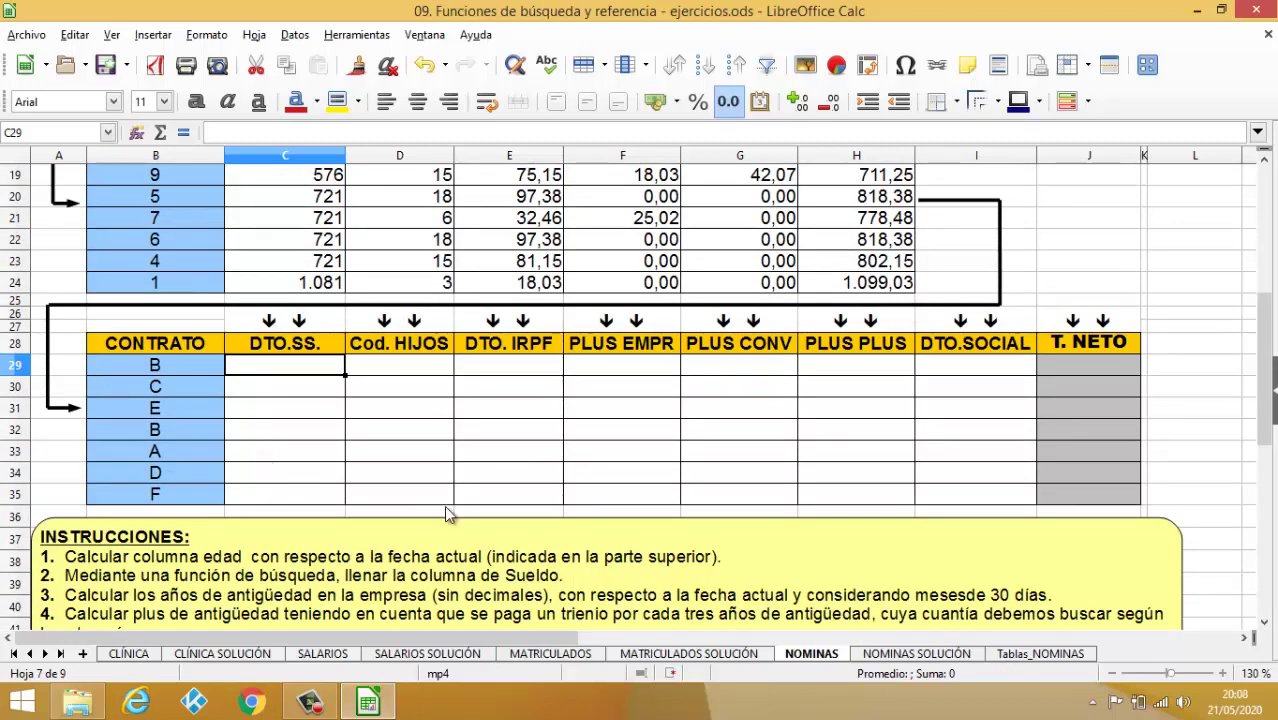
pyautogui.click(993, 655)
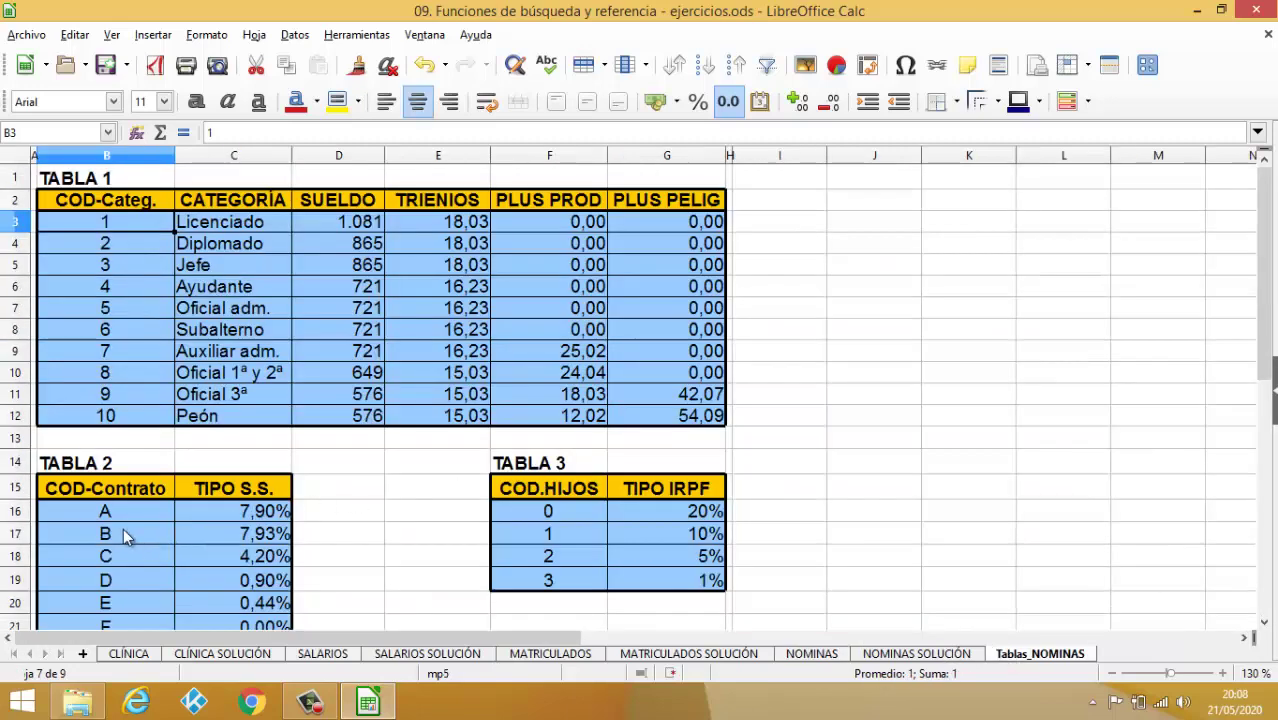
pyautogui.scroll(-1, 115, 508)
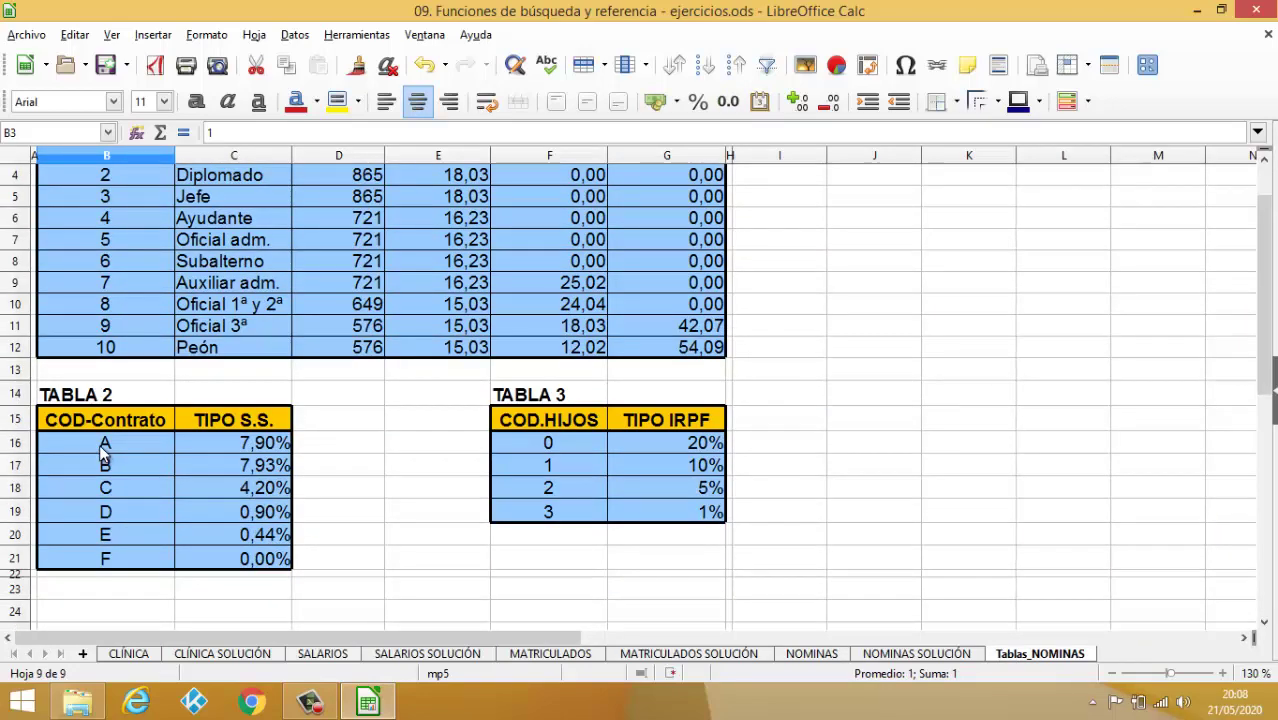
pyautogui.moveTo(103, 452); pyautogui.dragTo(212, 562)
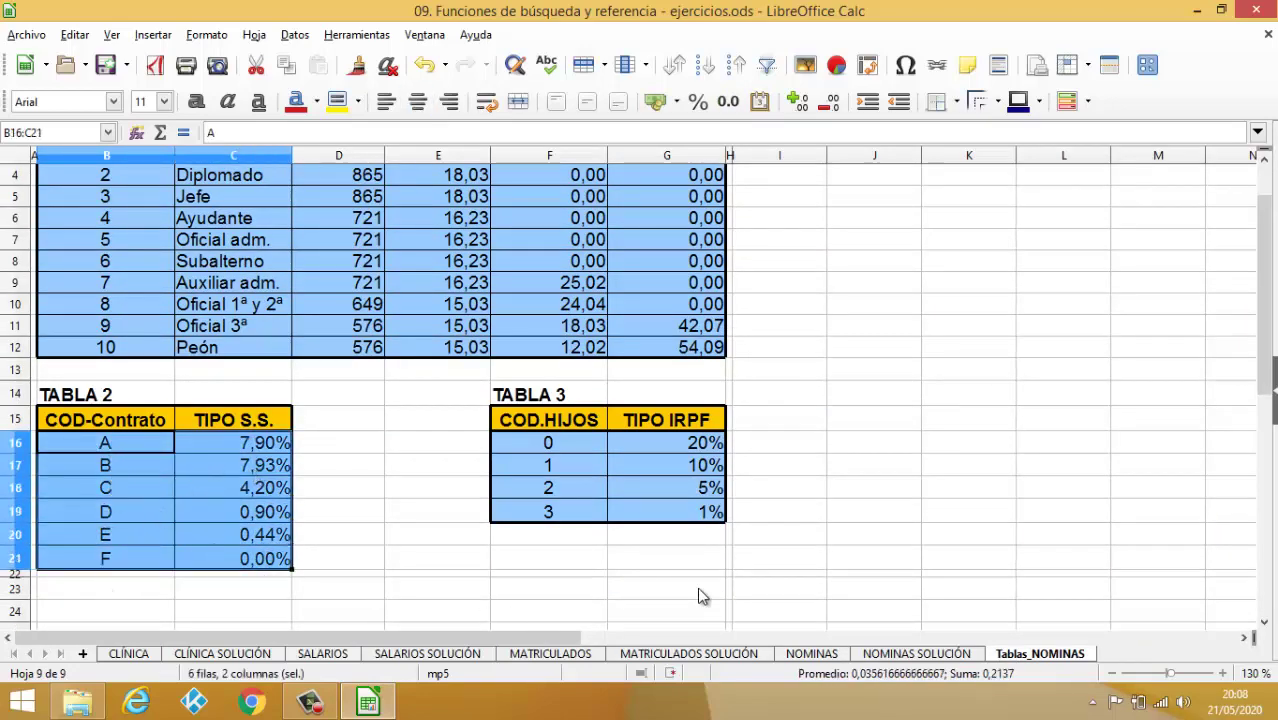
pyautogui.click(805, 652)
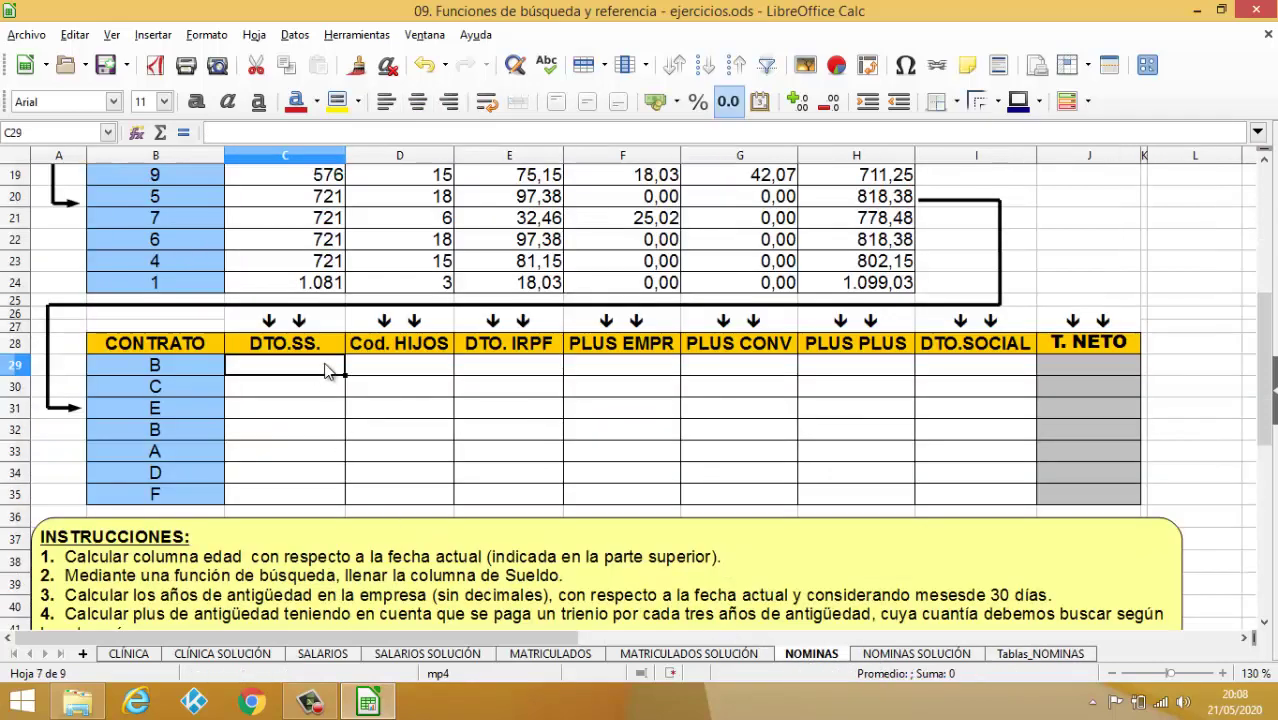
# Step: Enter the contract rate lookup in C29 of NOMINAS as =BUSCARV(B29;Tablas_NOMINAS.$B$16:$C$21;2;0)
pyautogui.write('=BUSCAR')
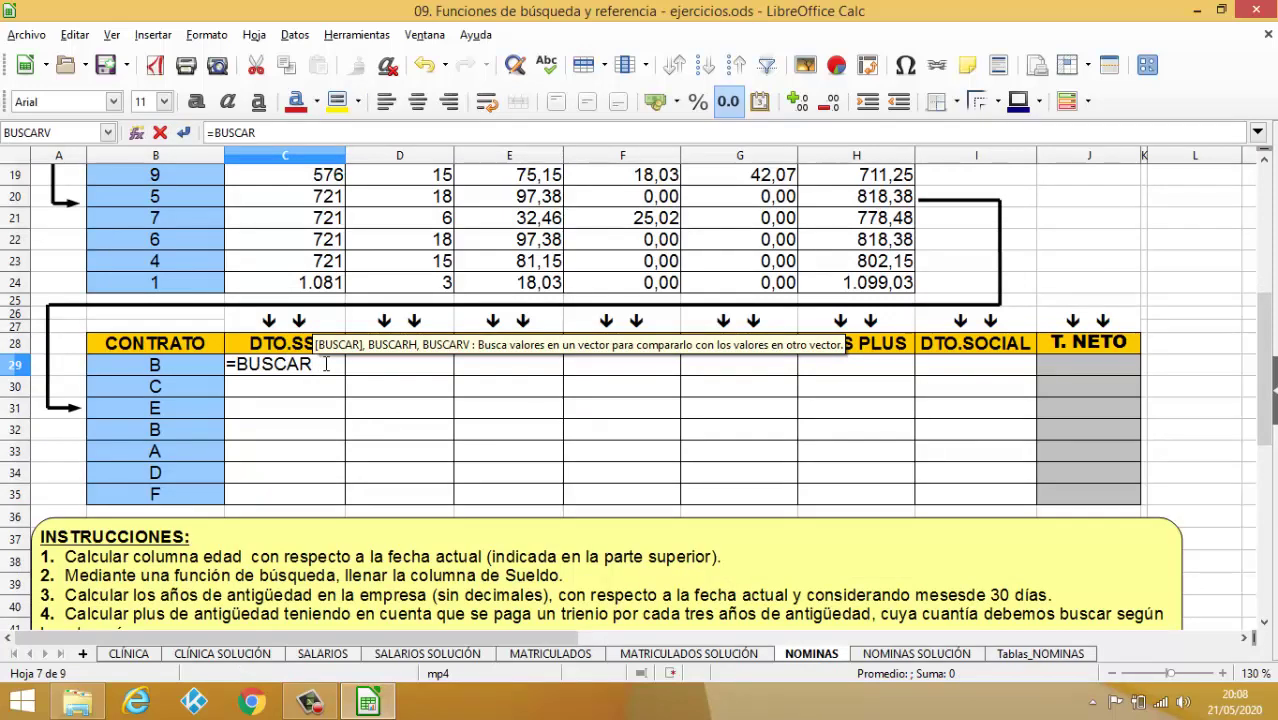
pyautogui.write('V(')
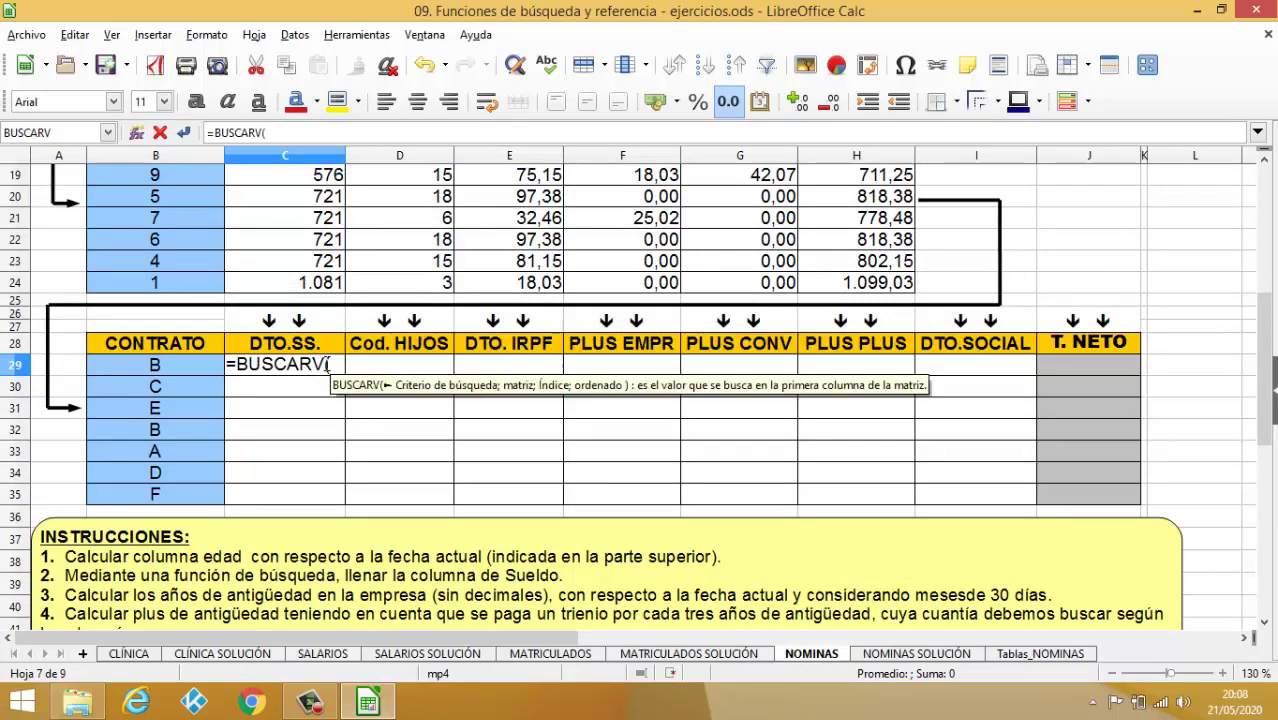
pyautogui.click(140, 365)
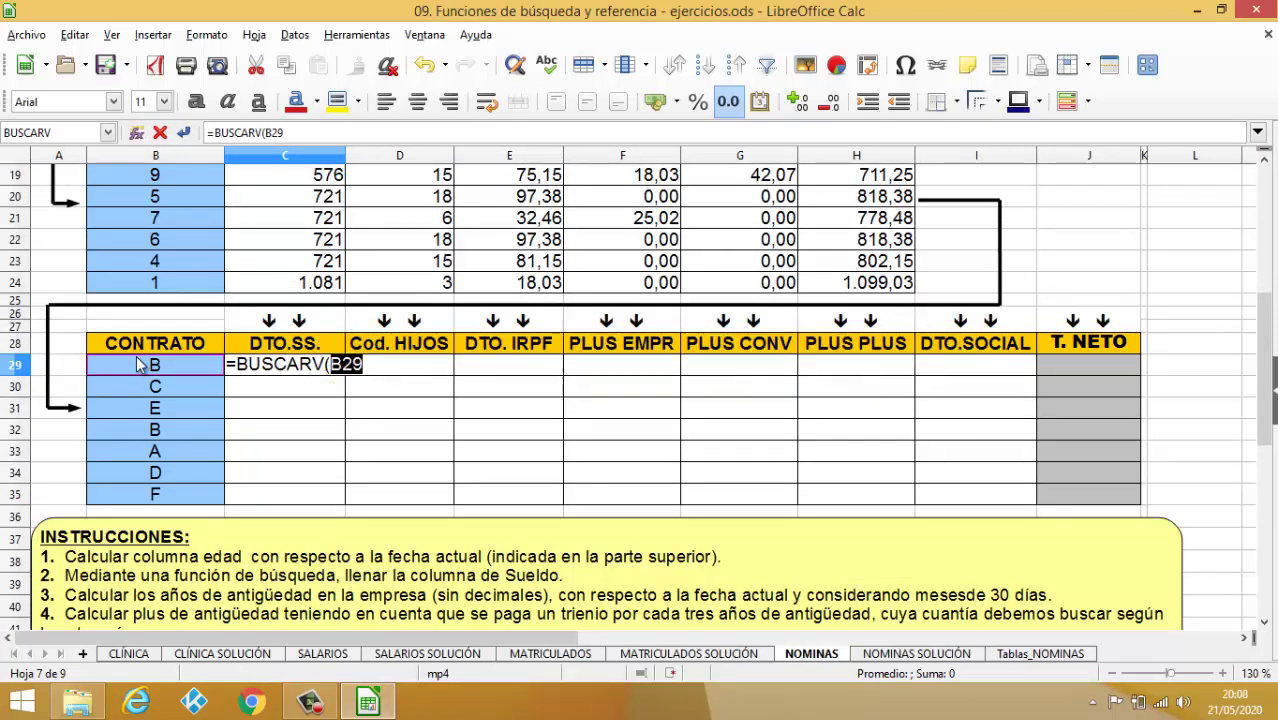
pyautogui.write(';')
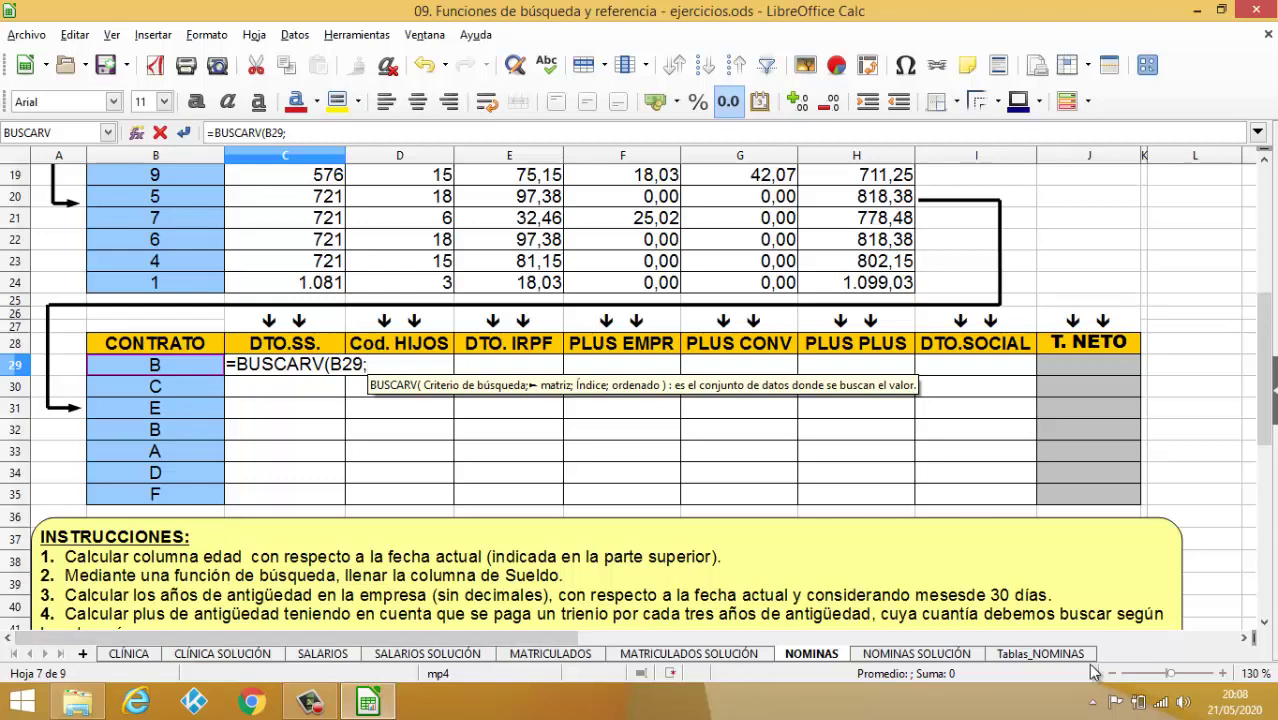
pyautogui.click(1040, 654)
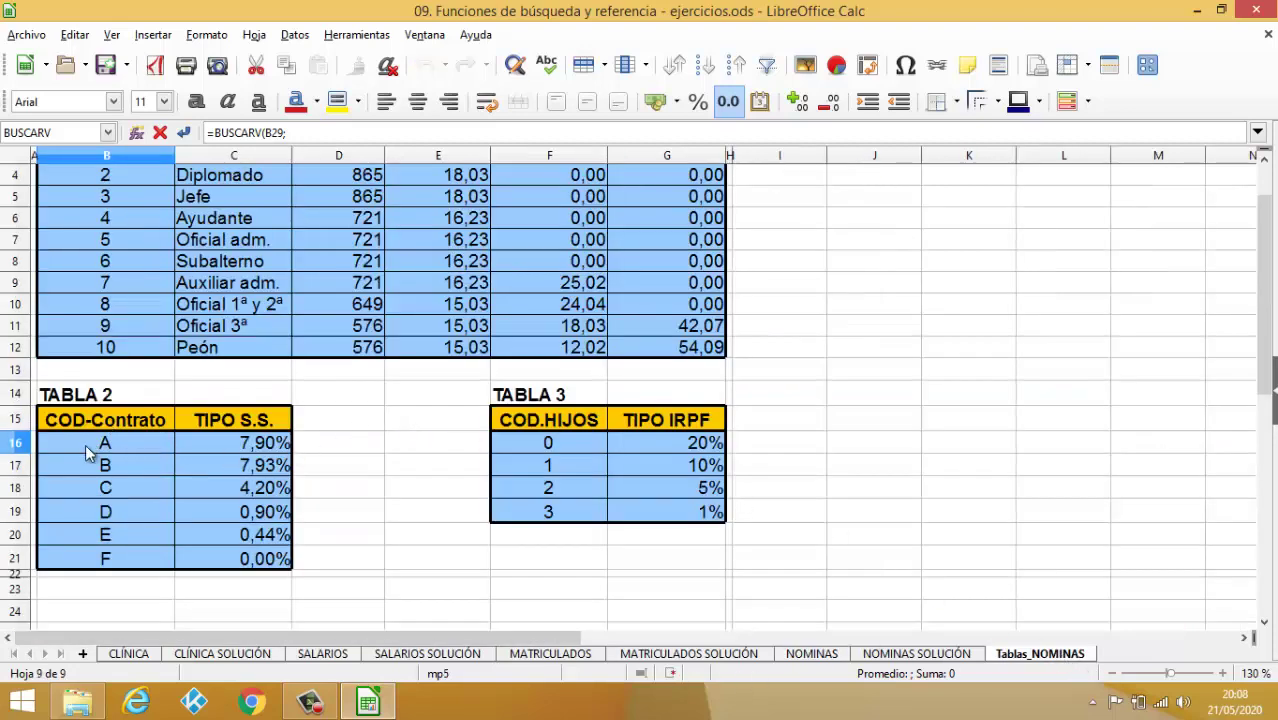
pyautogui.scroll(-3, 111, 439)
pyautogui.click(97, 256)
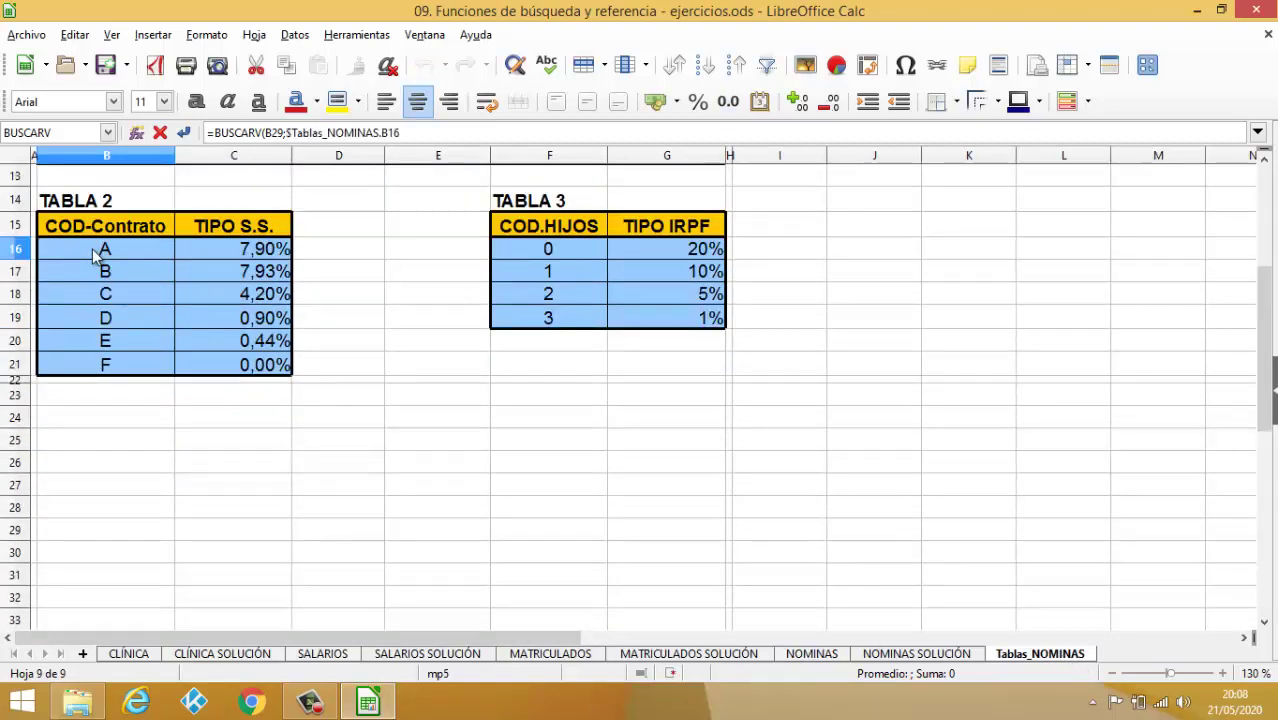
pyautogui.moveTo(97, 256); pyautogui.dragTo(280, 368)
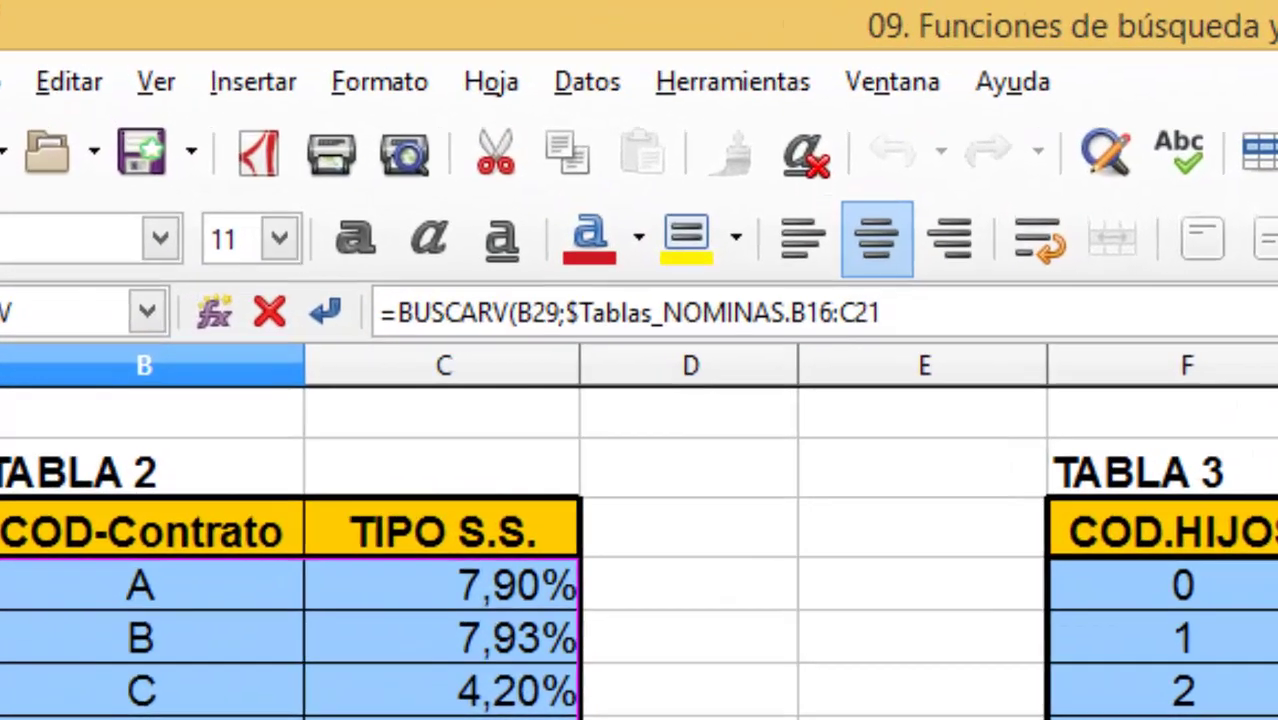
pyautogui.hotkey('shift', 'F4')
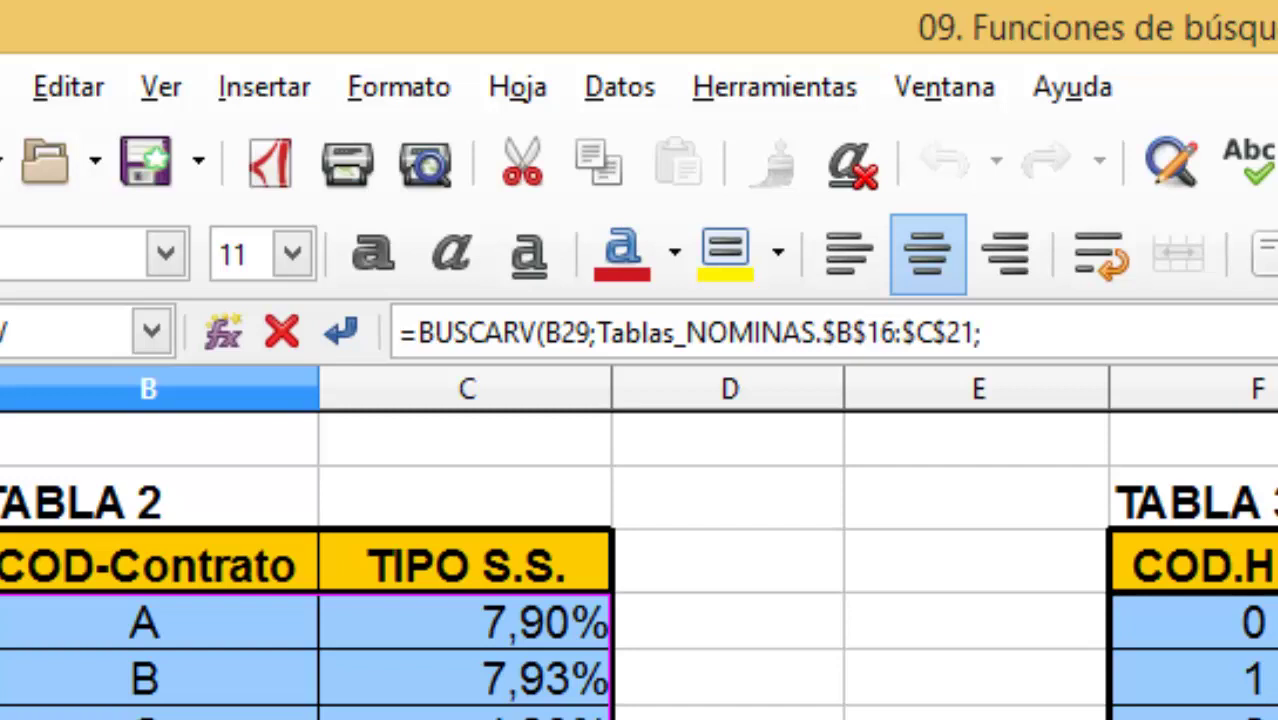
pyautogui.write(';2;0)')
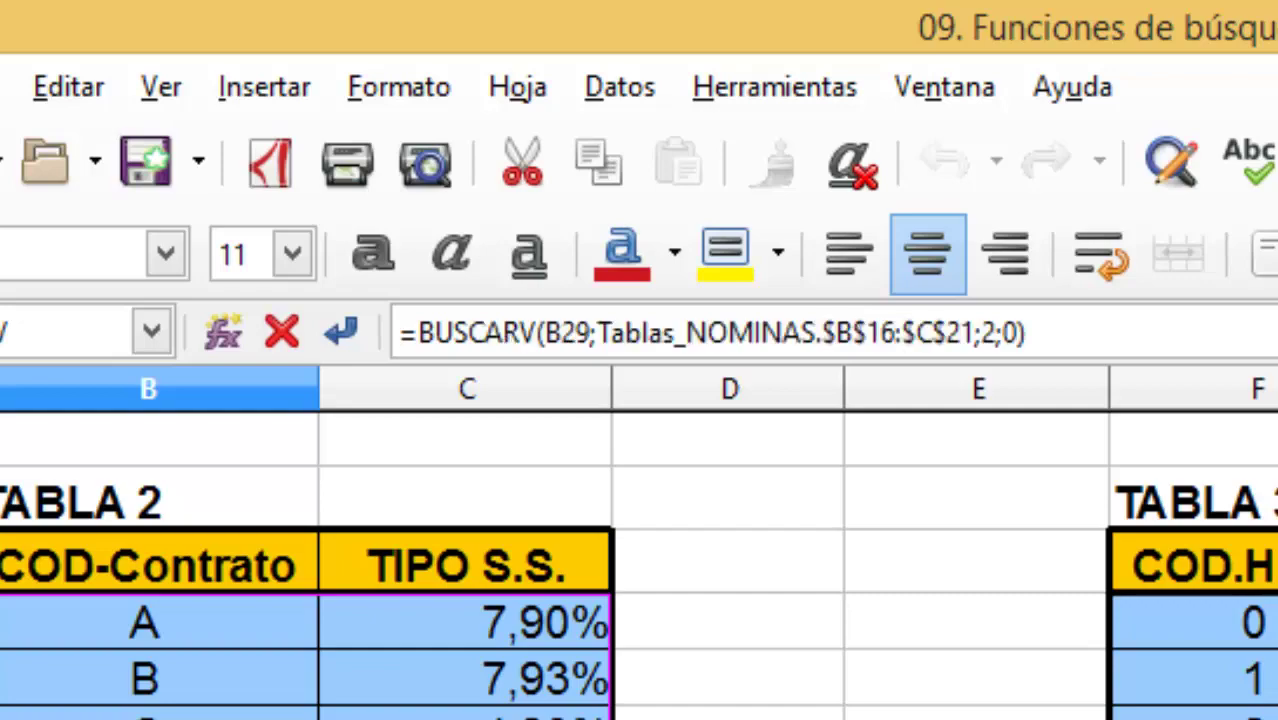
pyautogui.press('Return')
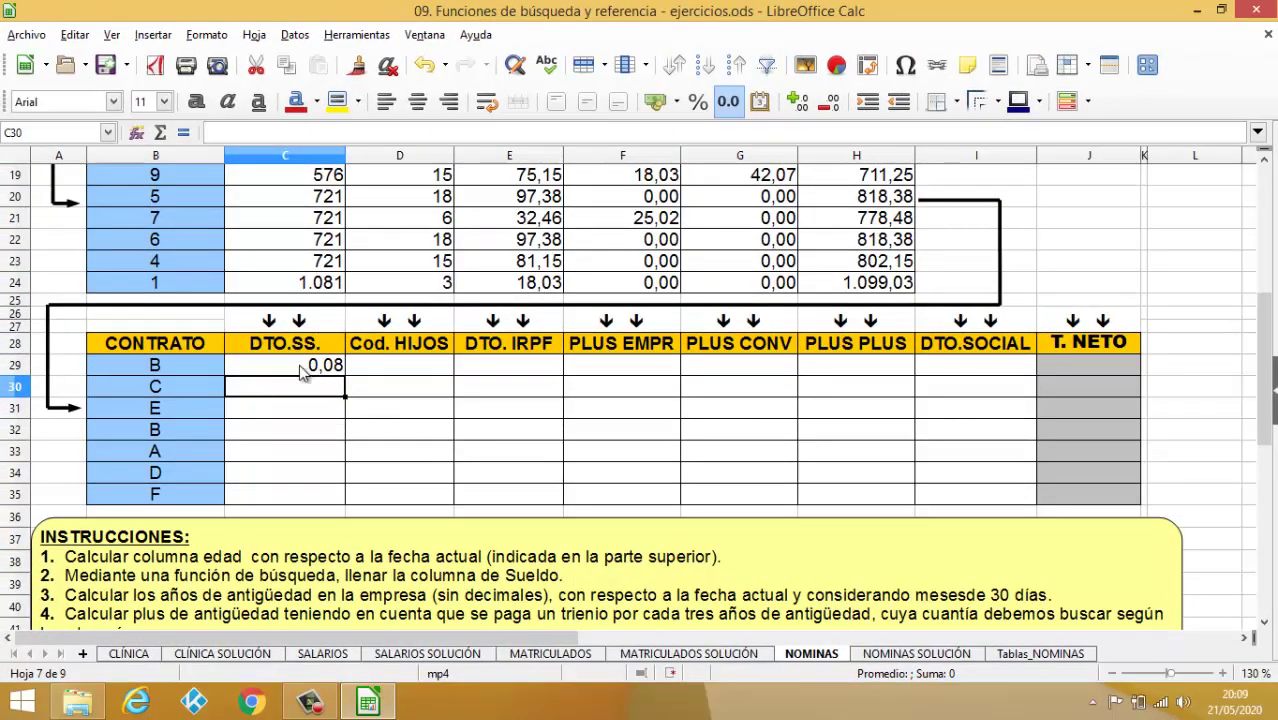
# Step: Multiply the DTO.SS. lookup in C29 by the total in H18 and fill the formula down through C35
pyautogui.click(303, 368)
pyautogui.doubleClick(303, 368)
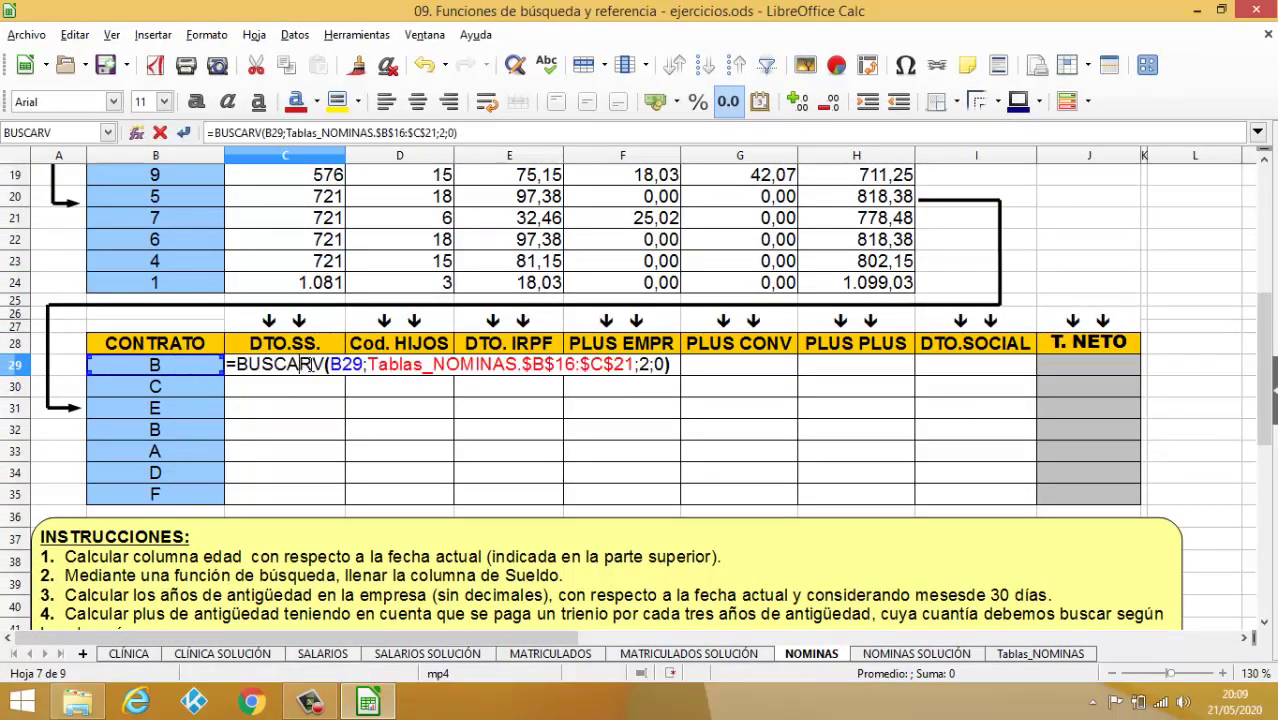
pyautogui.click(668, 365)
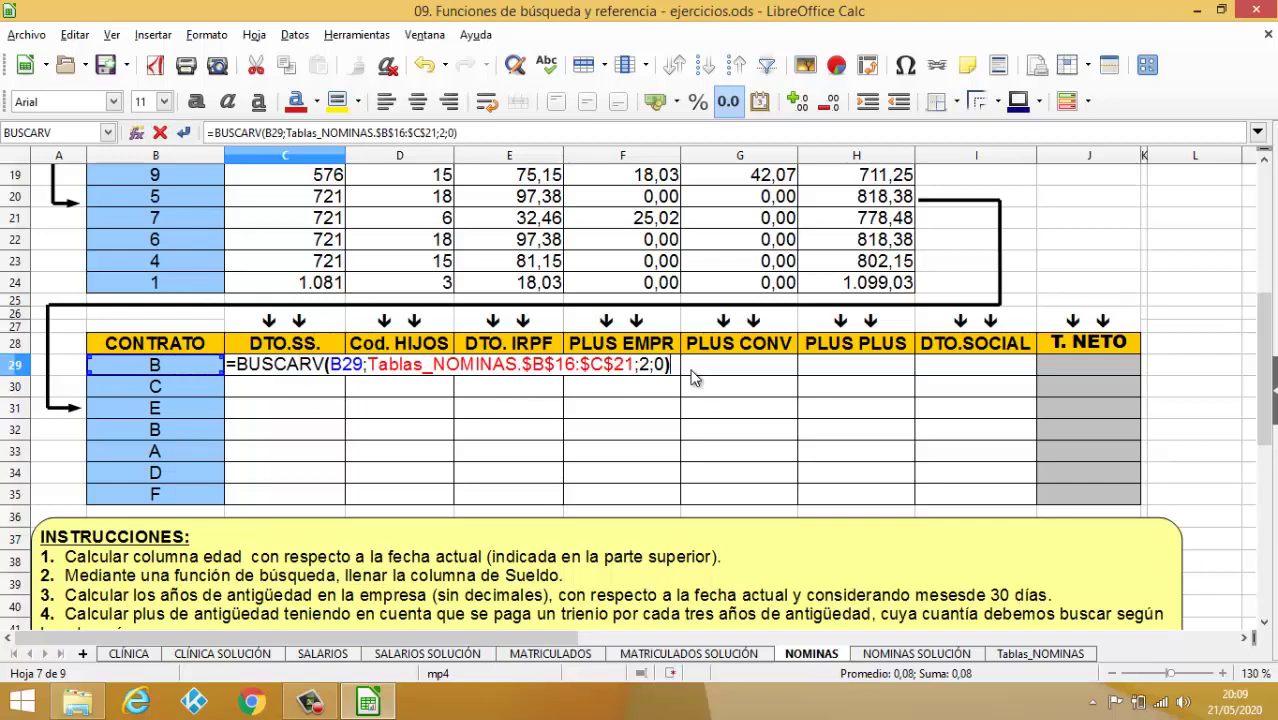
pyautogui.write('*')
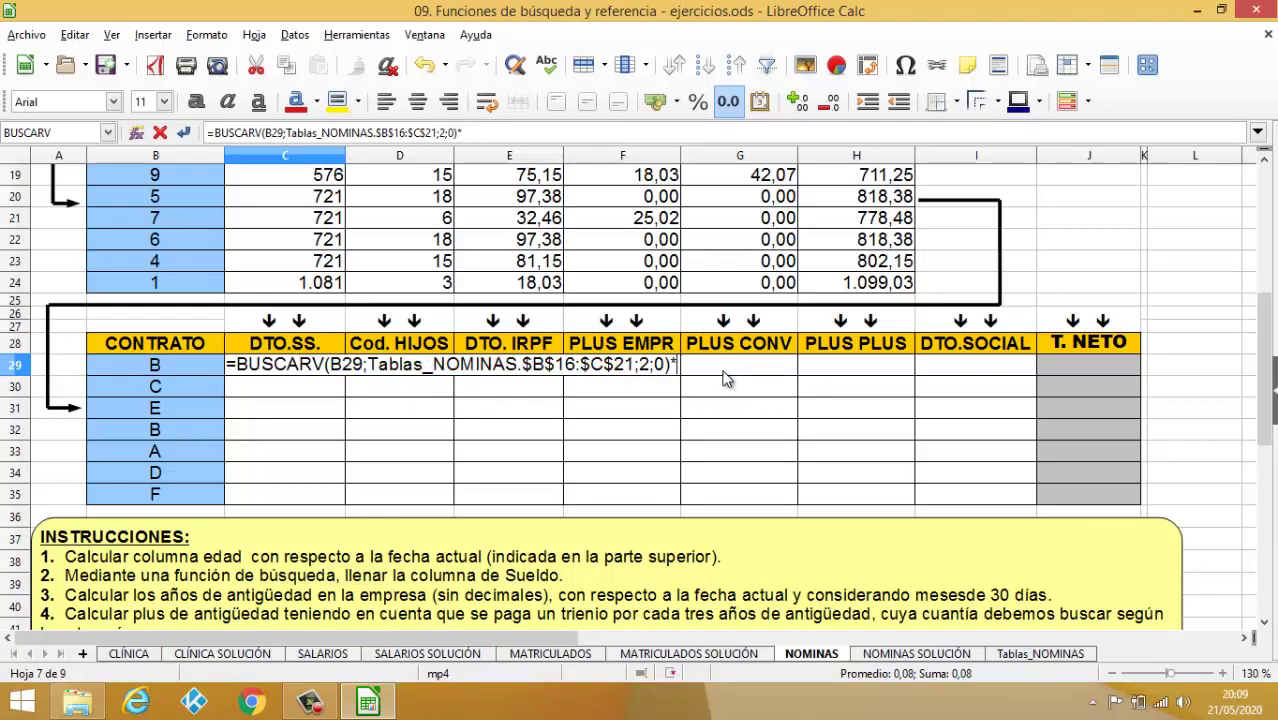
pyautogui.scroll(1, 740, 360)
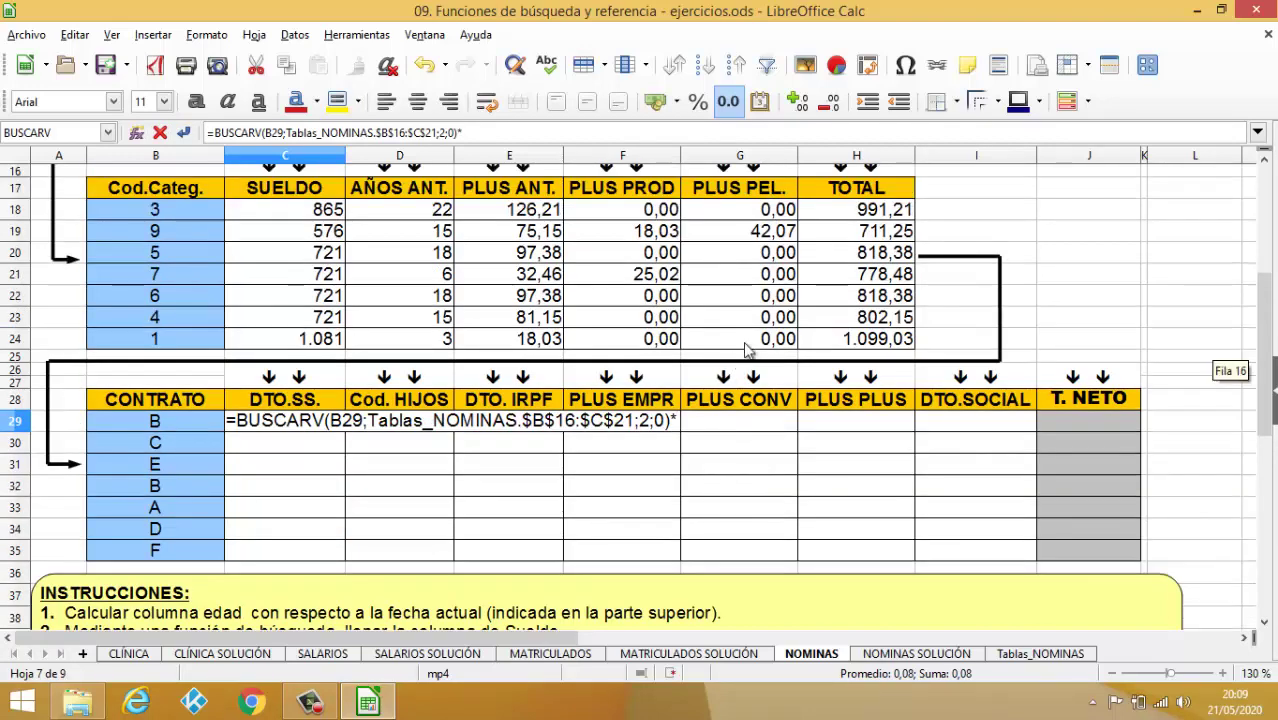
pyautogui.click(872, 213)
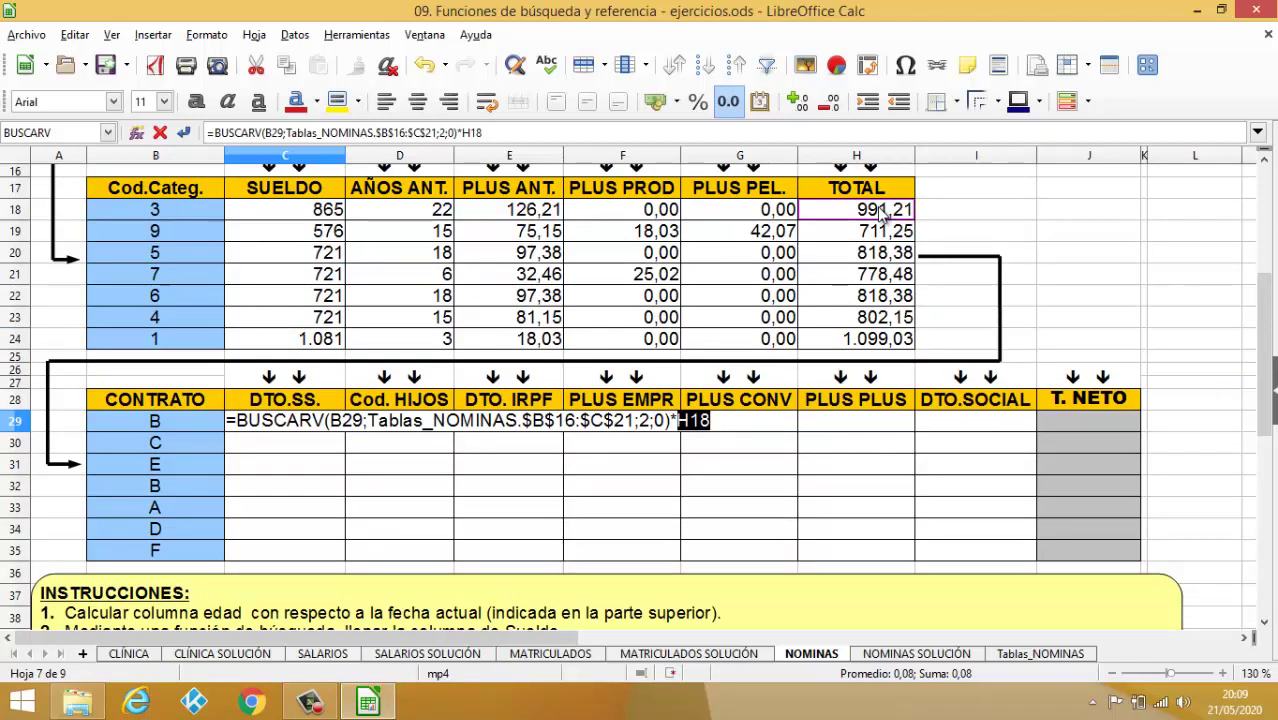
pyautogui.press('Return')
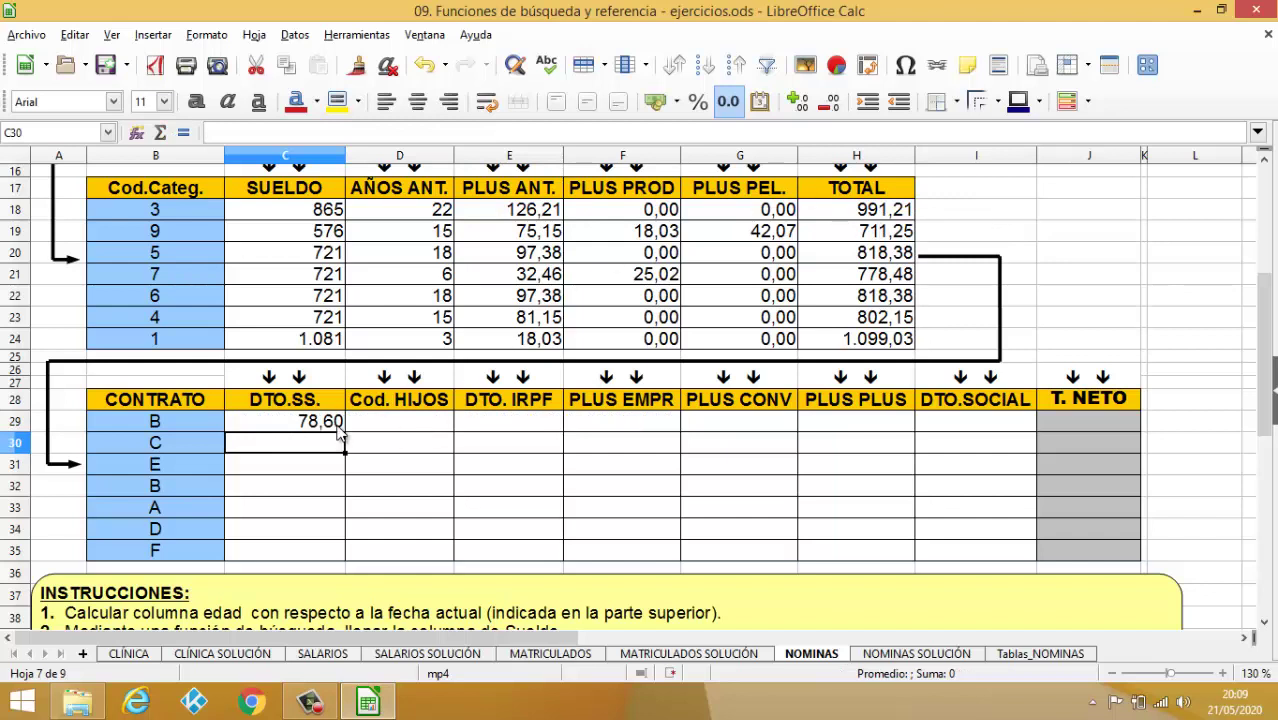
pyautogui.click(340, 428)
pyautogui.doubleClick(348, 428)
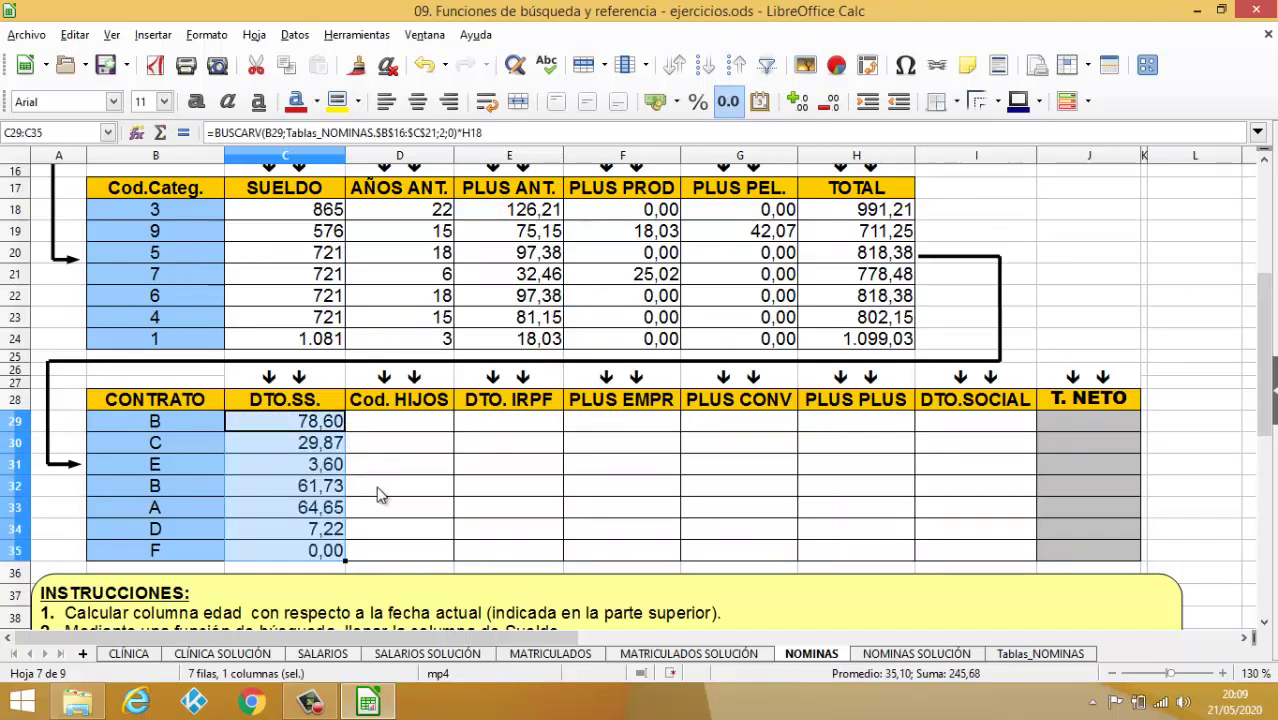
# Step: With D29 selected for Cod. HIJOS, examine instruction 8, TABLA 3 on Tablas_NOMINAS, and the Nº HIJOS column on NOMINAS
pyautogui.click(378, 432)
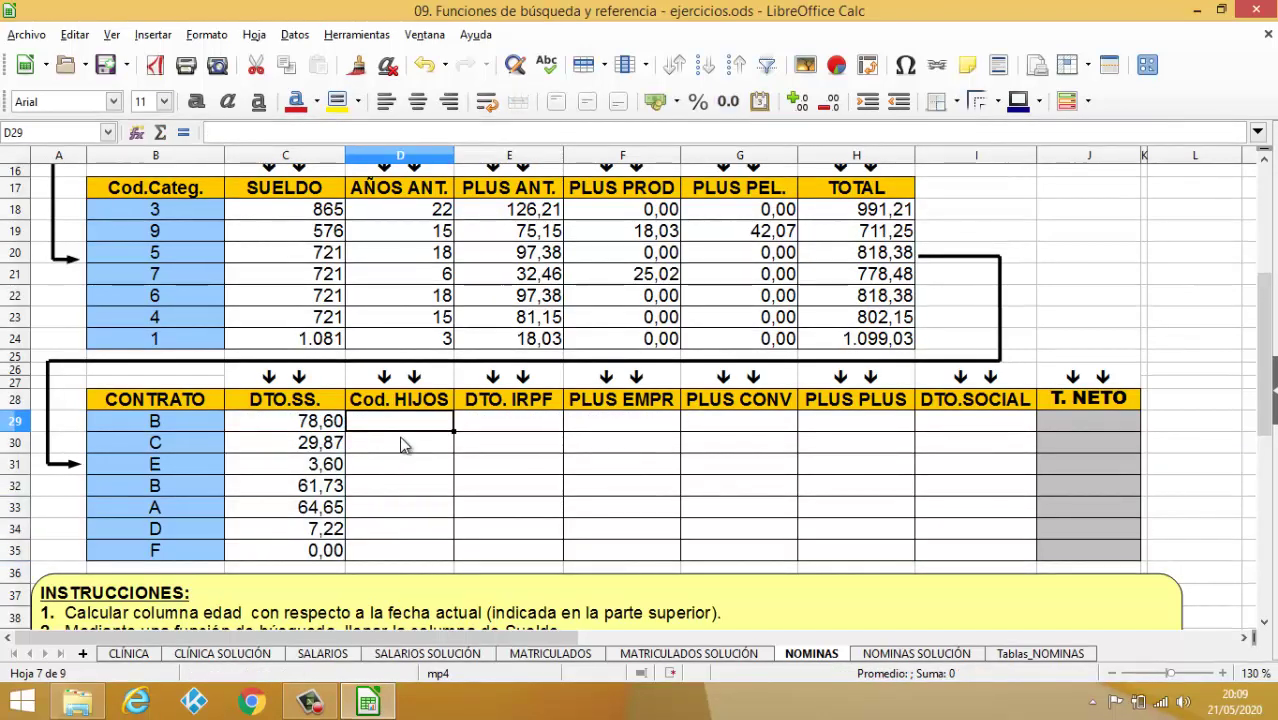
pyautogui.scroll(-1, 420, 455)
pyautogui.scroll(-3, 420, 455)
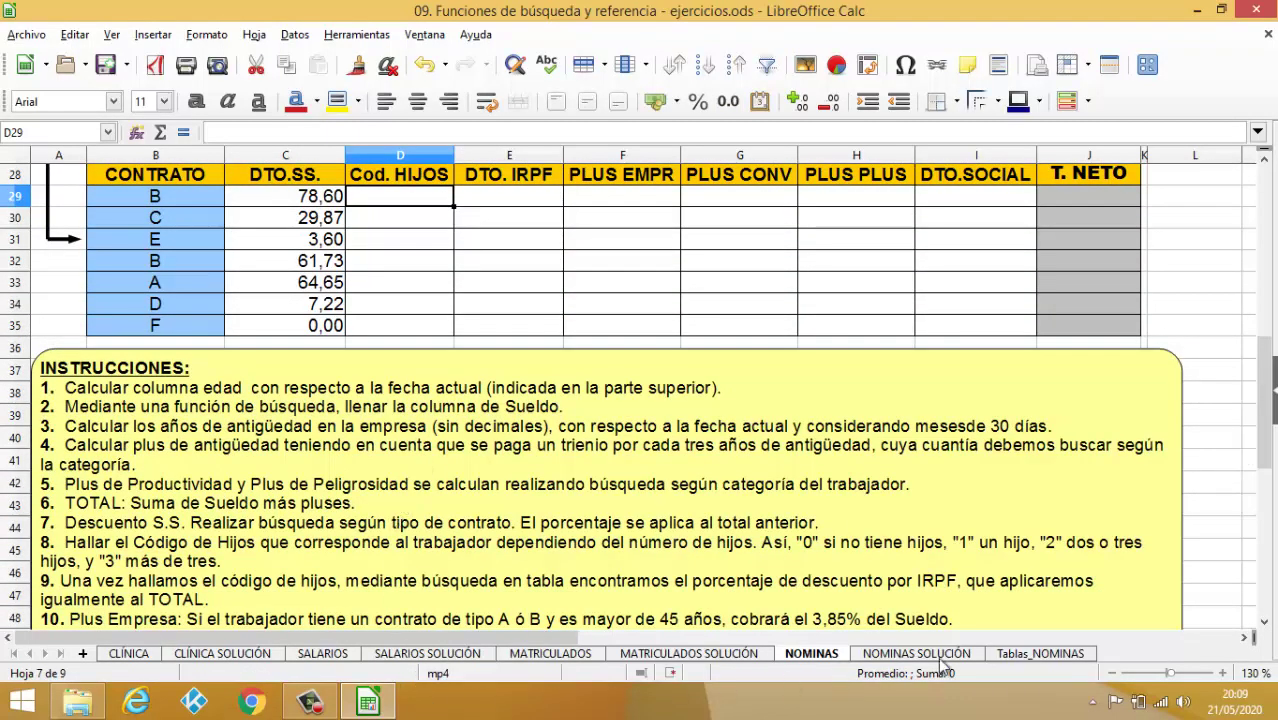
pyautogui.click(1000, 654)
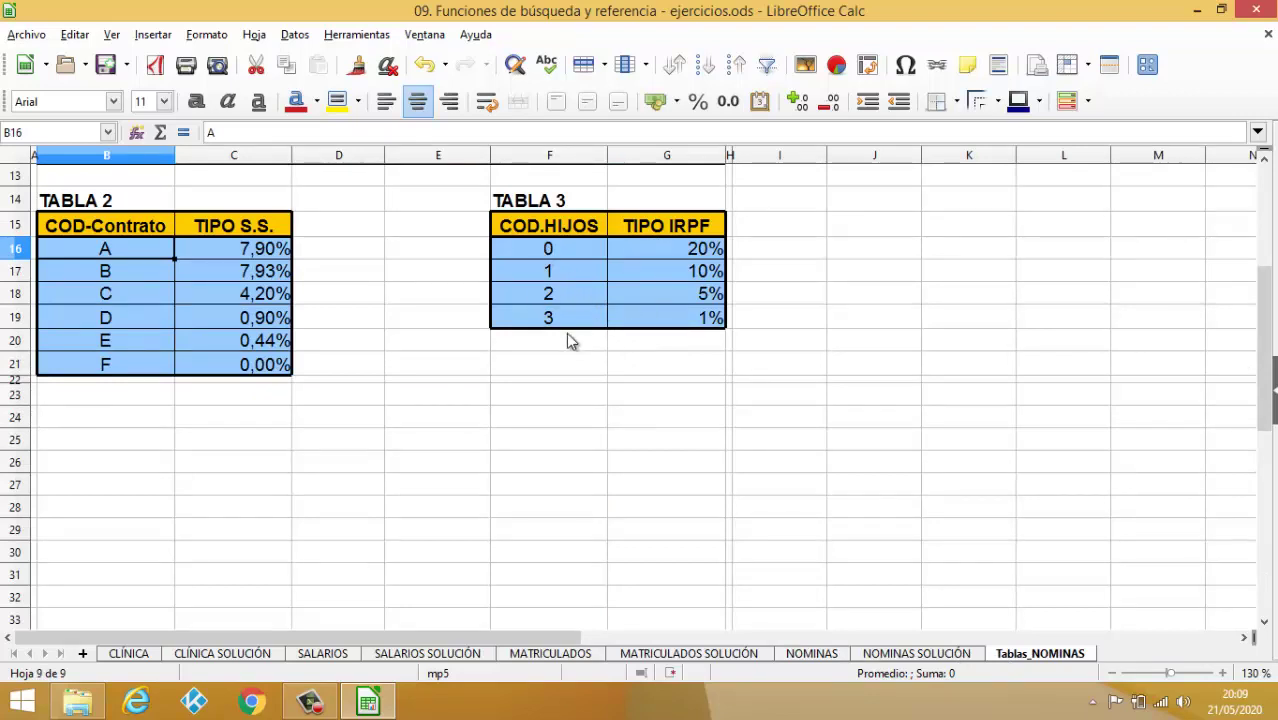
pyautogui.scroll(-1, 568, 335)
pyautogui.scroll(1, 568, 335)
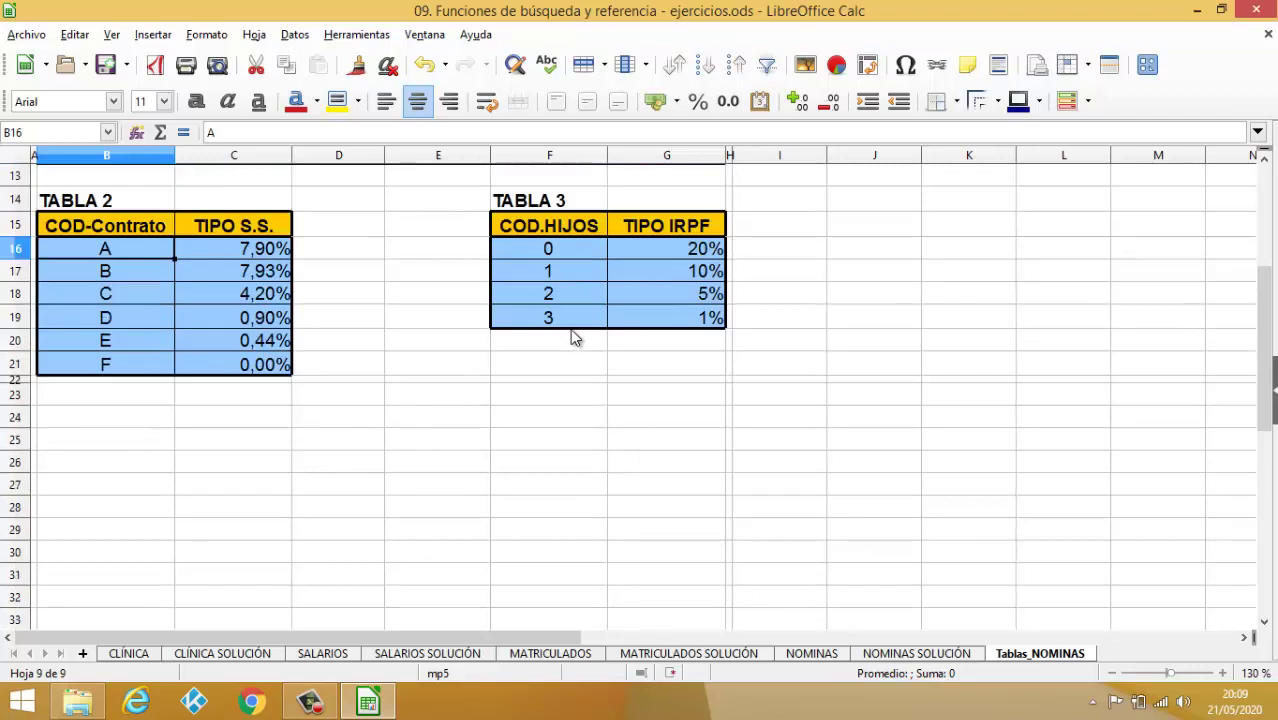
pyautogui.click(815, 653)
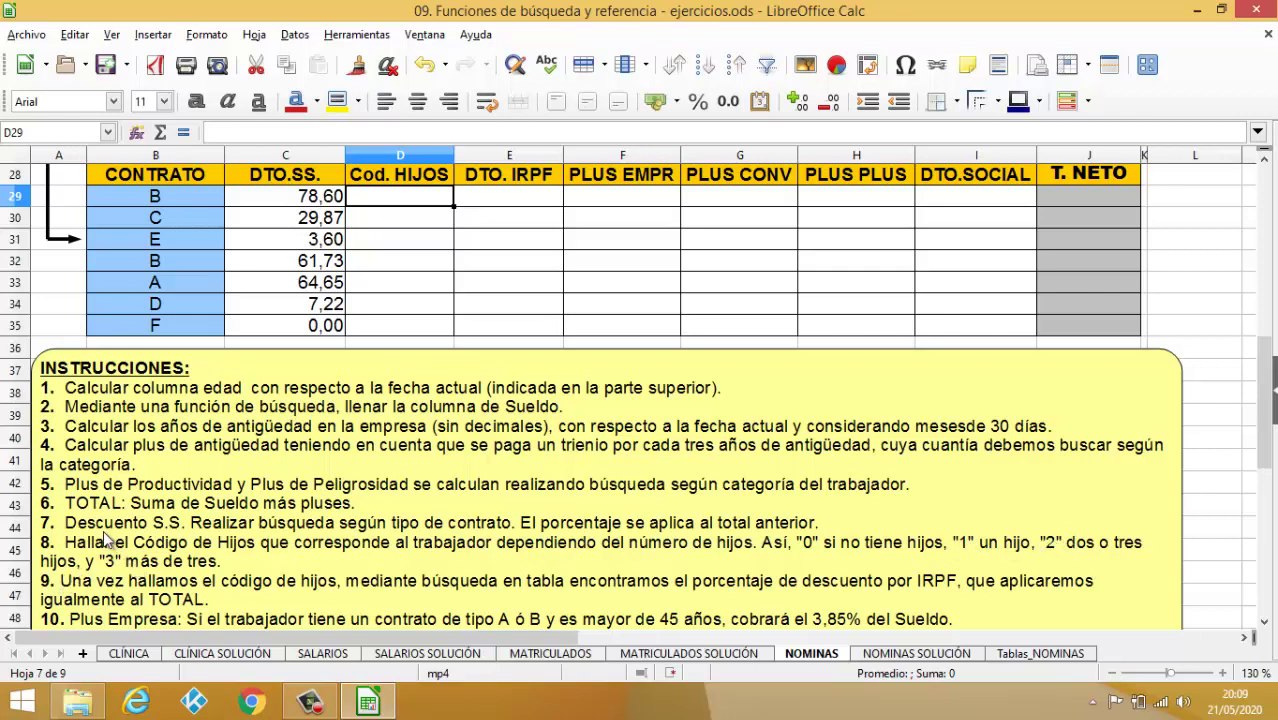
pyautogui.scroll(5, 105, 535)
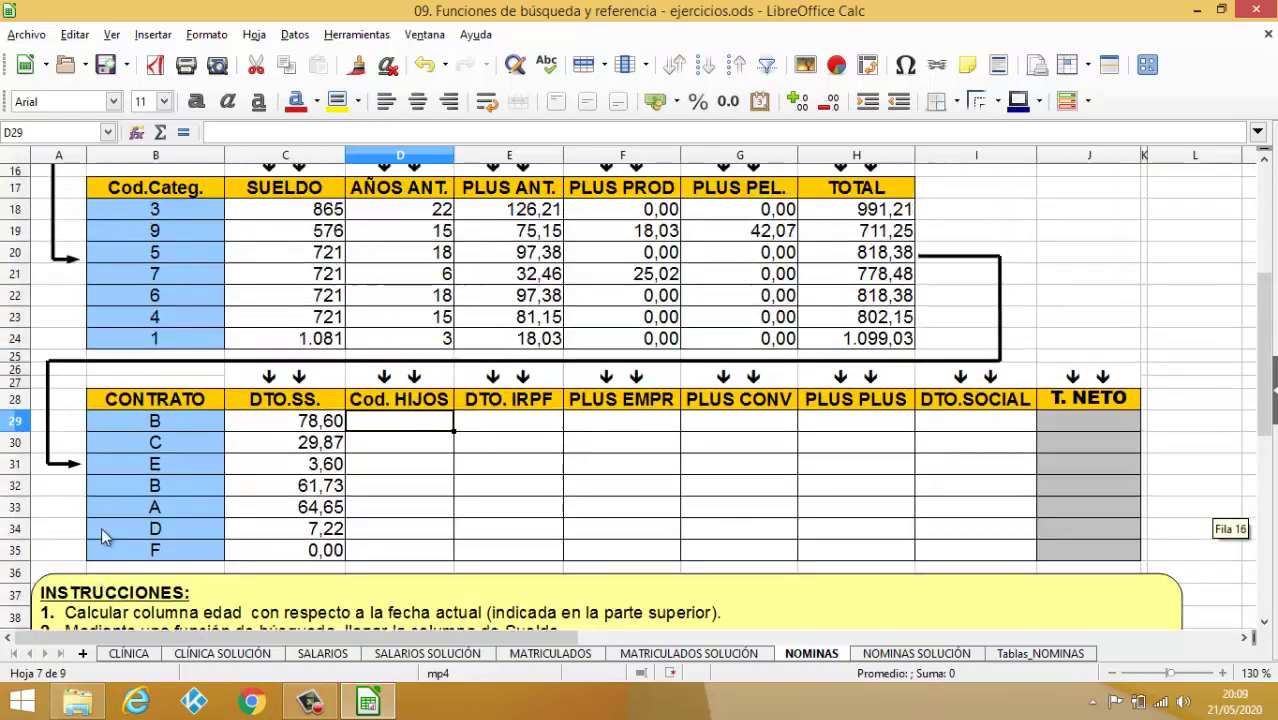
pyautogui.scroll(2, 101, 528)
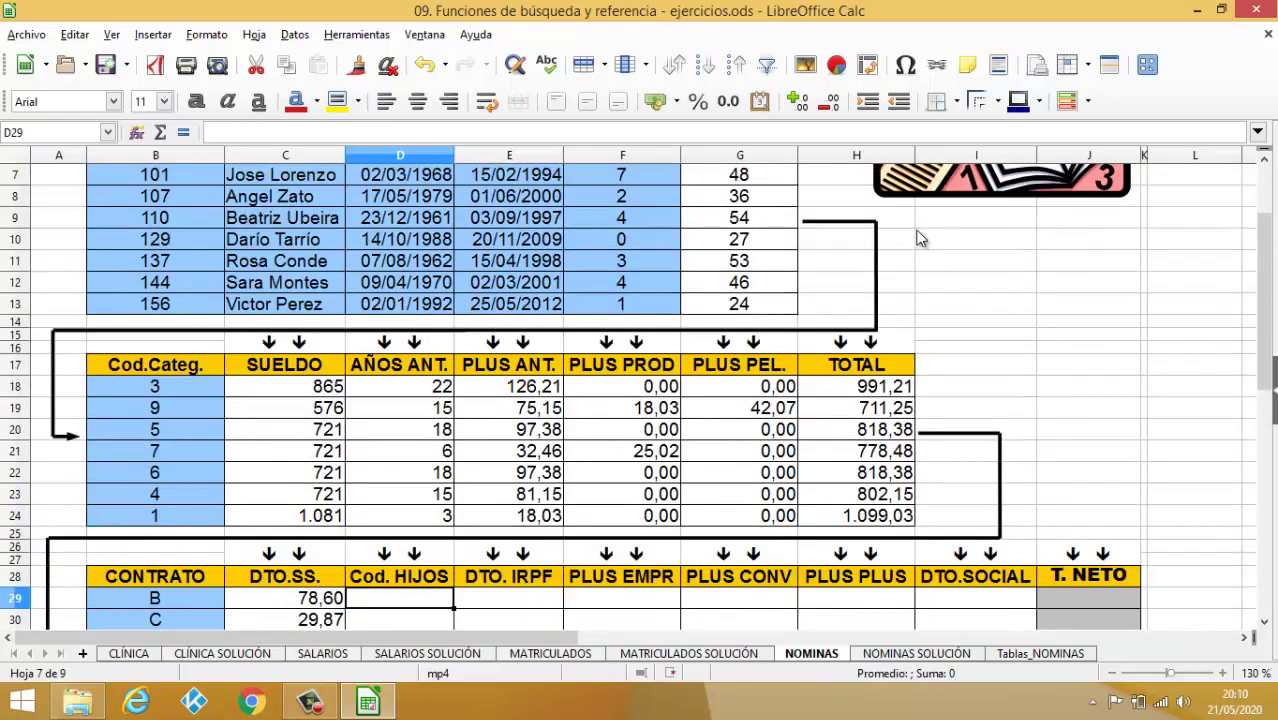
pyautogui.click(1264, 158)
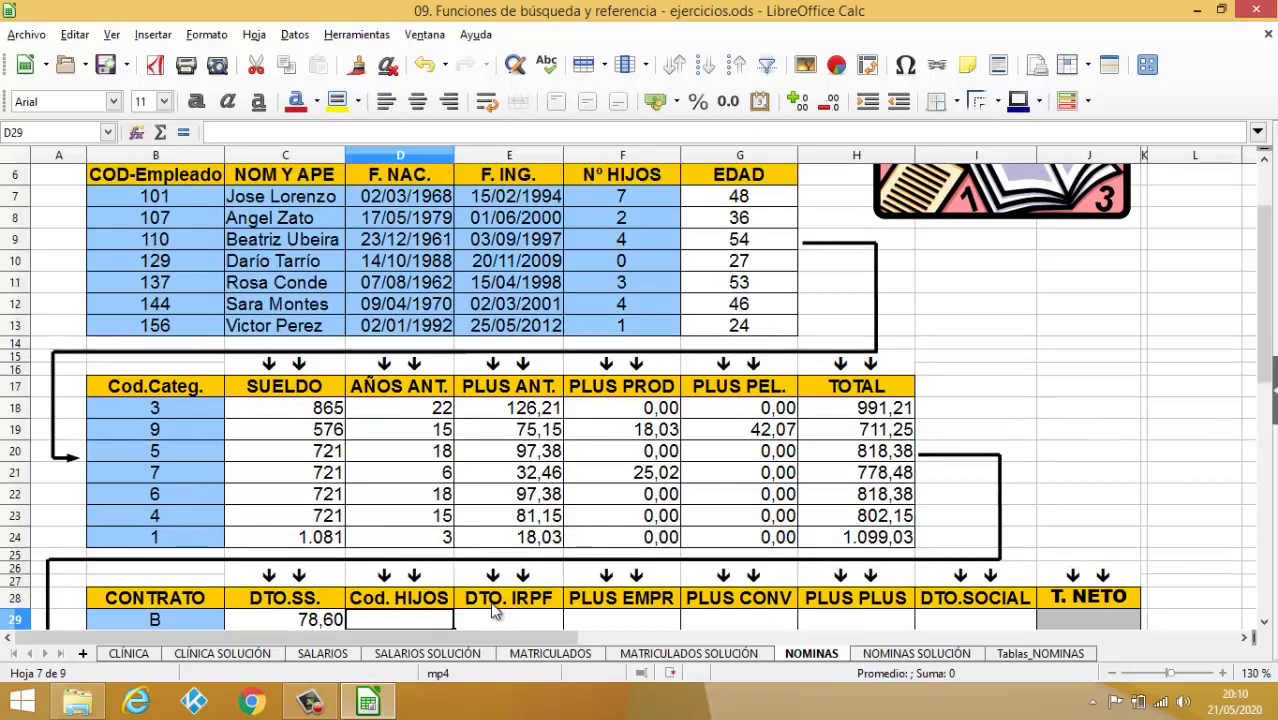
pyautogui.click(1264, 621)
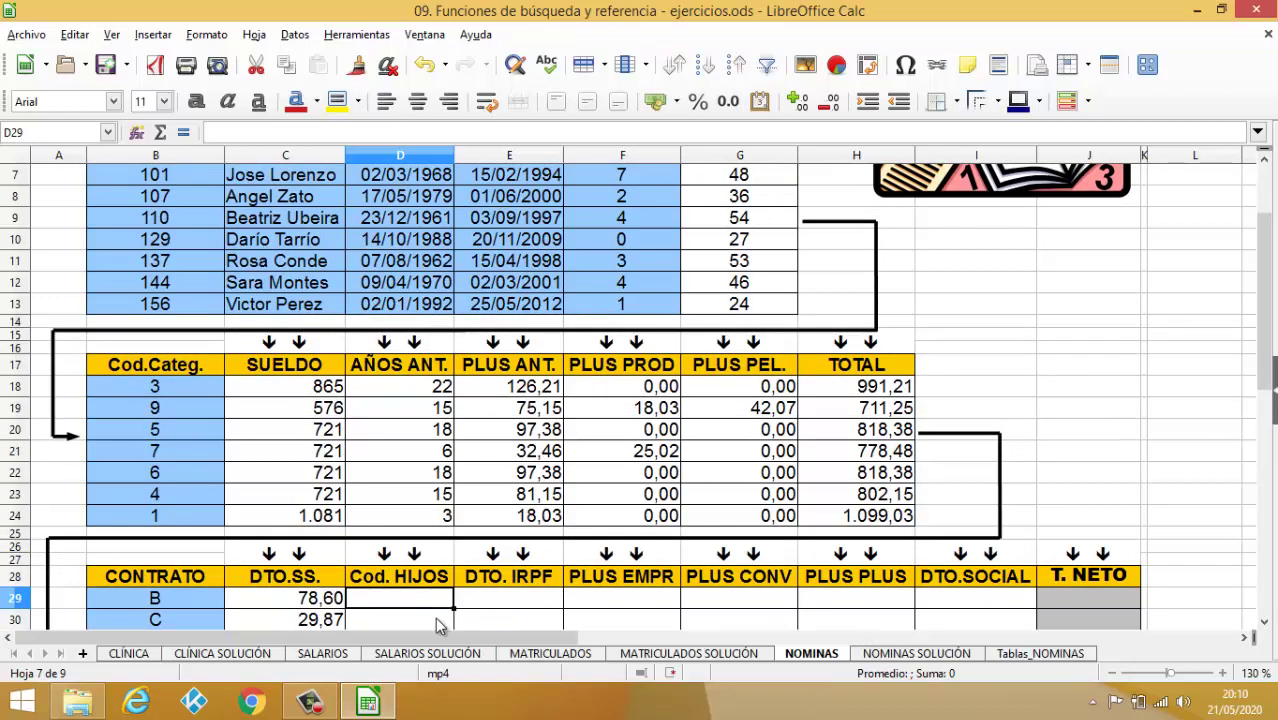
# Step: Begin the Cod. HIJOS formula in D29 with a condition returning 0 when F7 is 0: =SI(F7=0;0;
pyautogui.write('=')
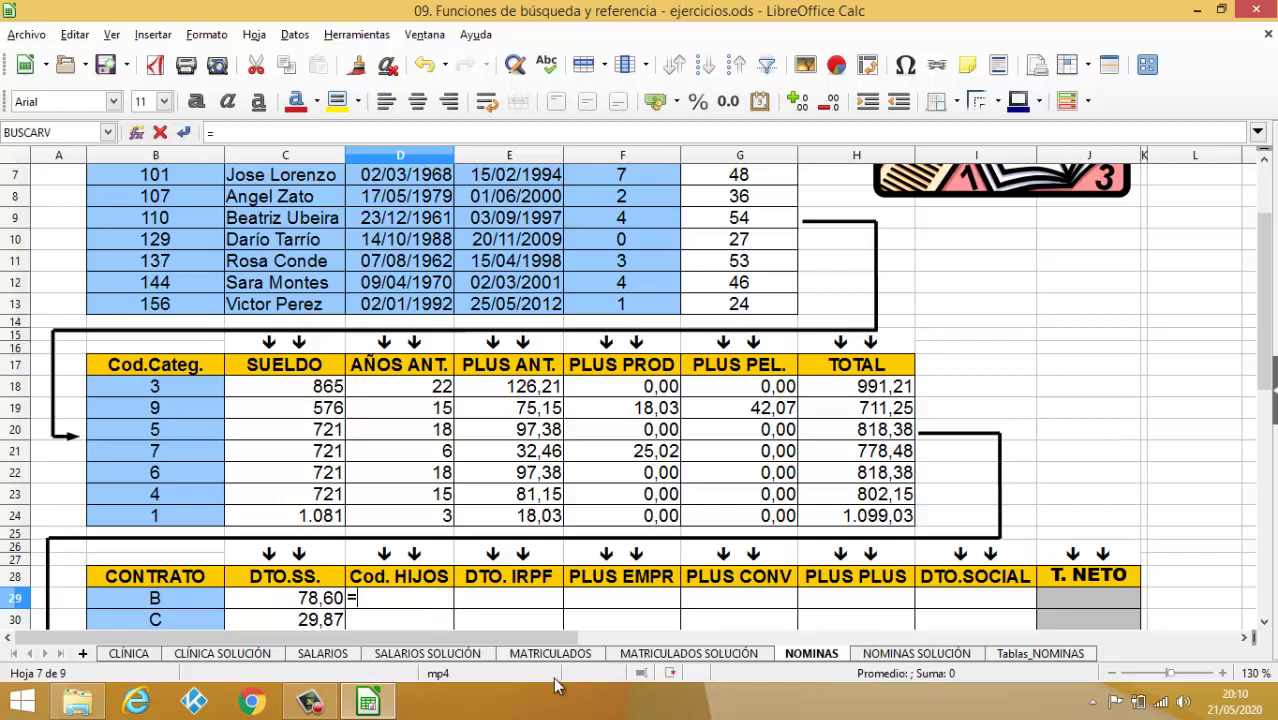
pyautogui.write('SI')
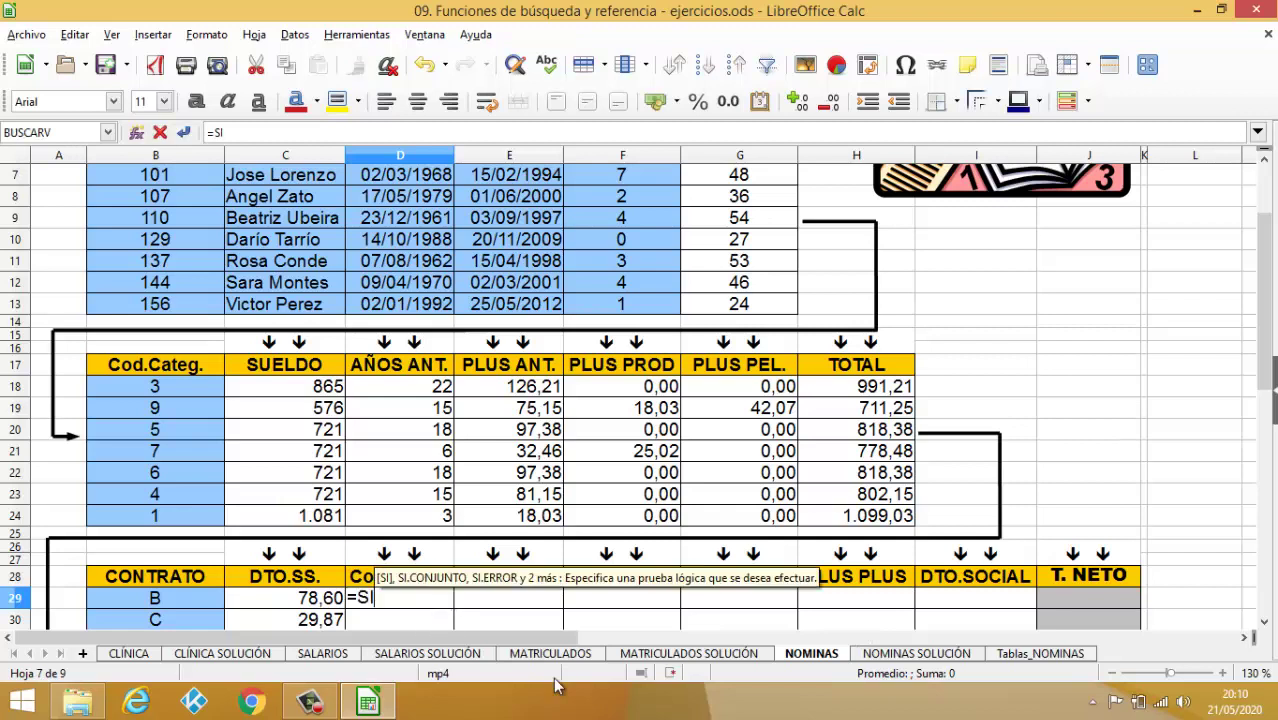
pyautogui.write('(')
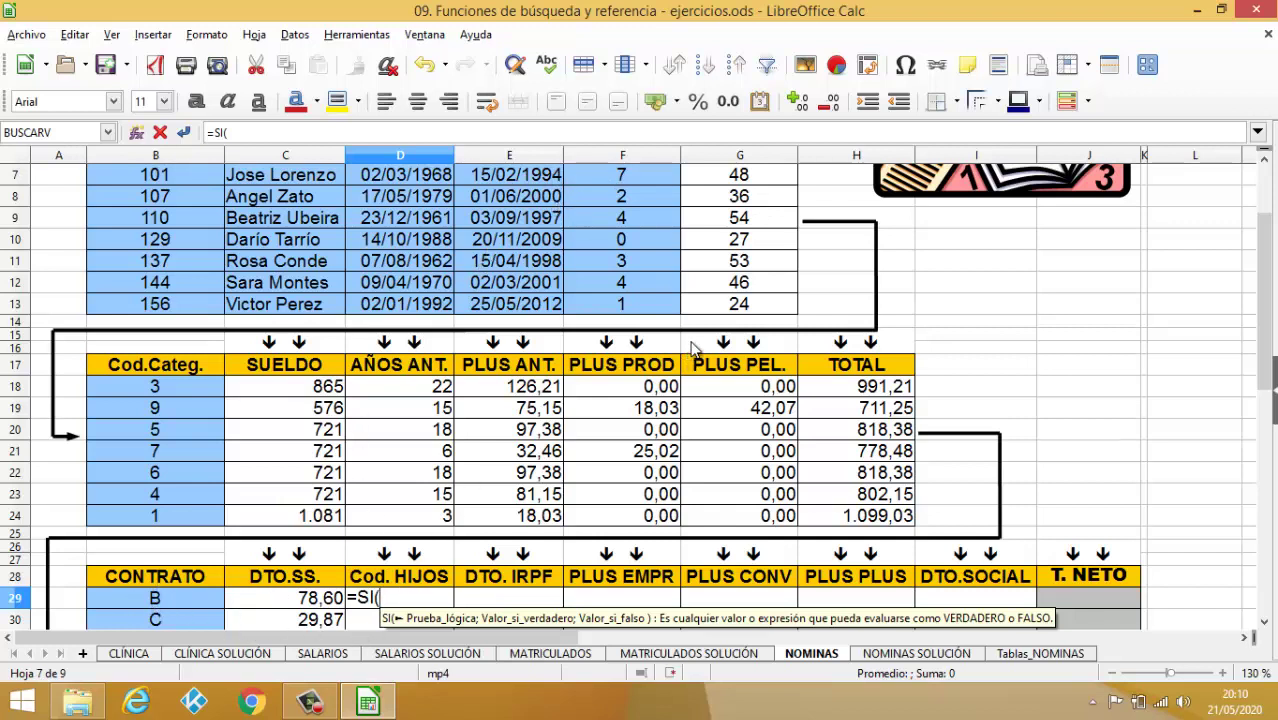
pyautogui.click(627, 177)
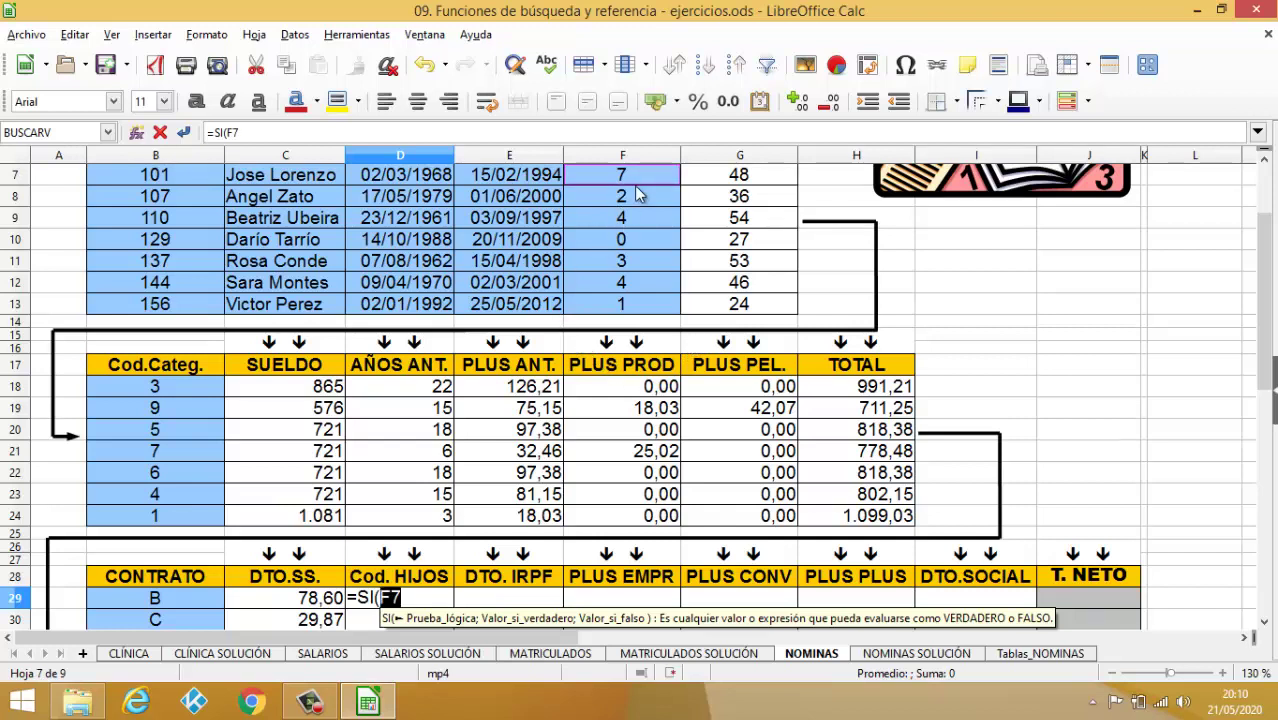
pyautogui.write('=')
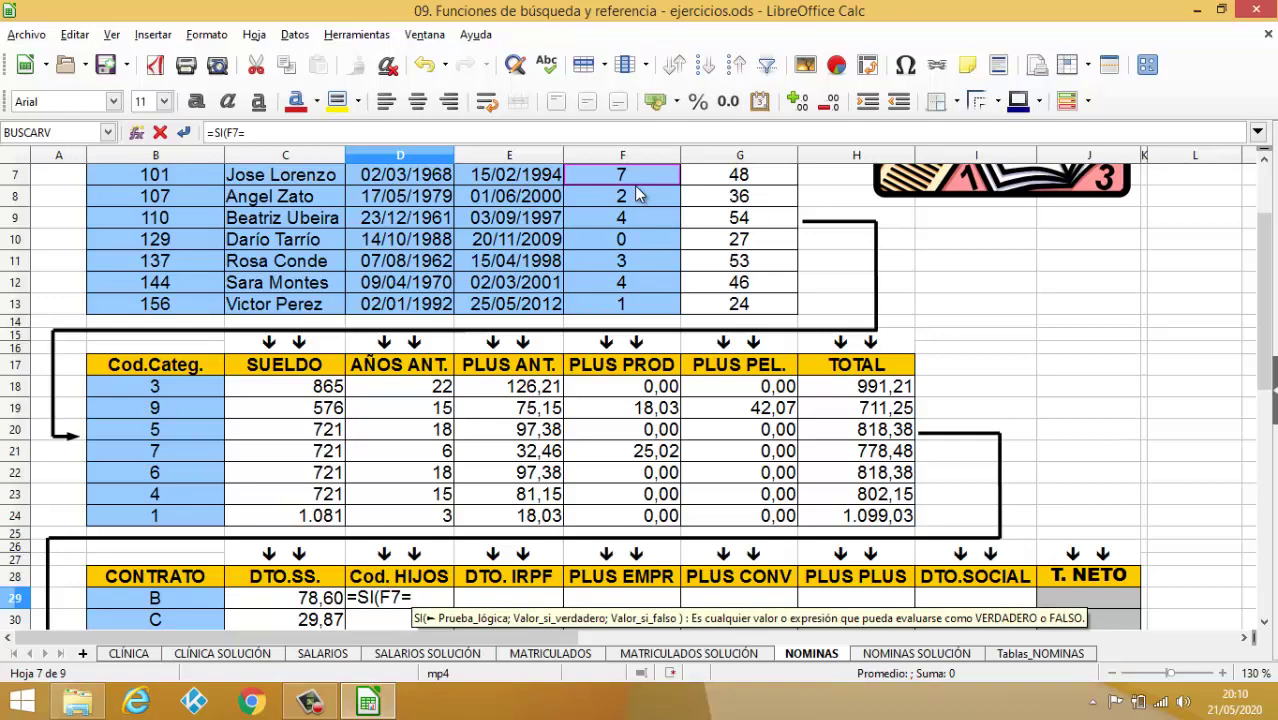
pyautogui.write('0;0')
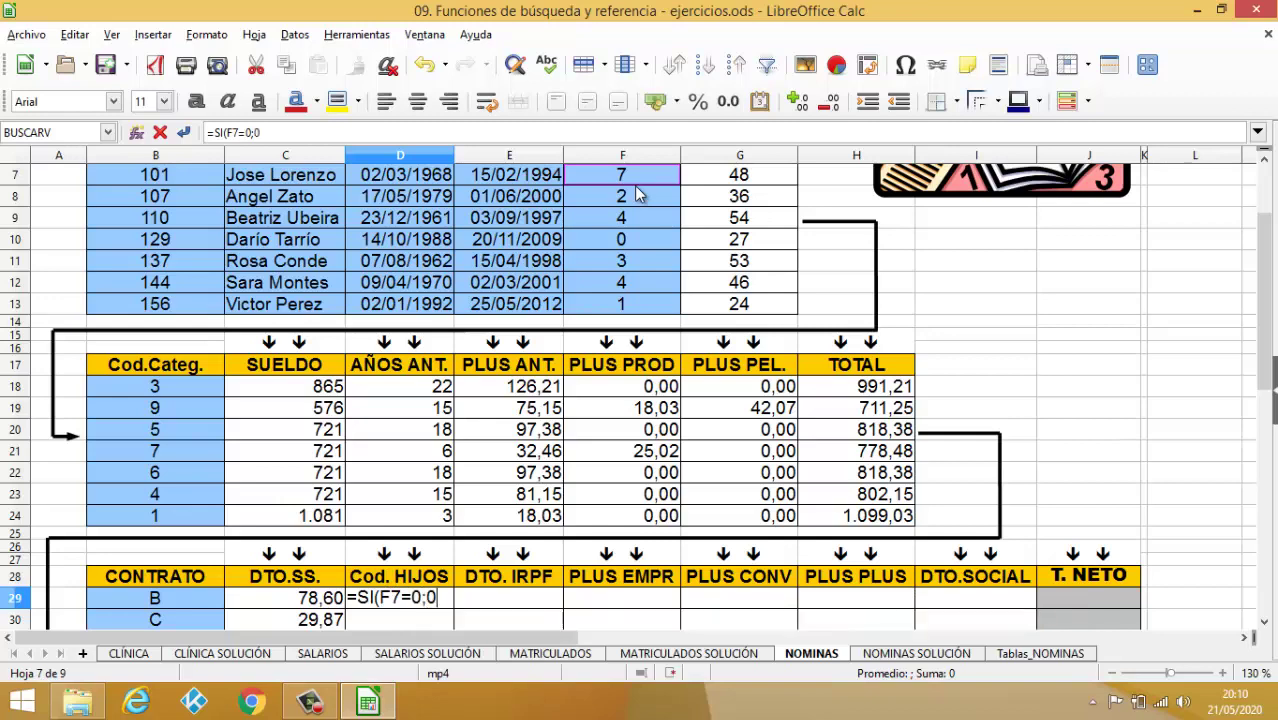
pyautogui.write(';')
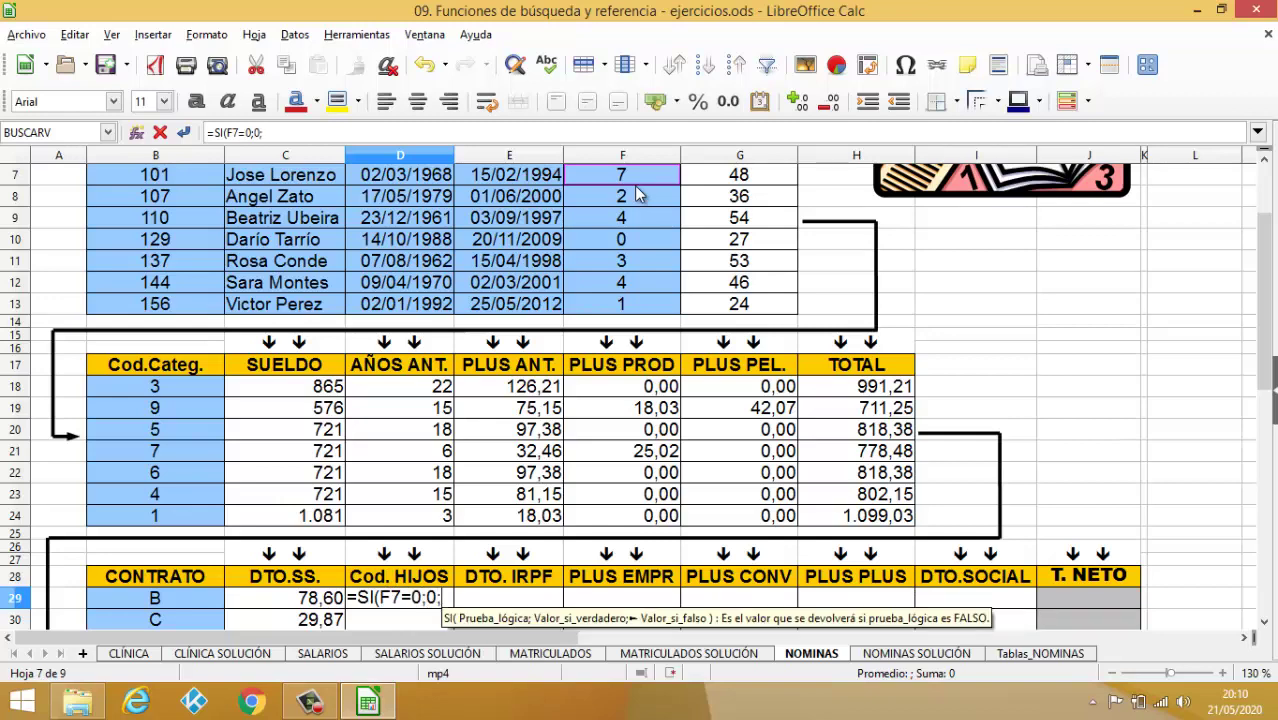
# Step: Nest a second SI in D29 returning 1 when F7 equals 1, and open a third SI as its false value
pyautogui.write('SI(')
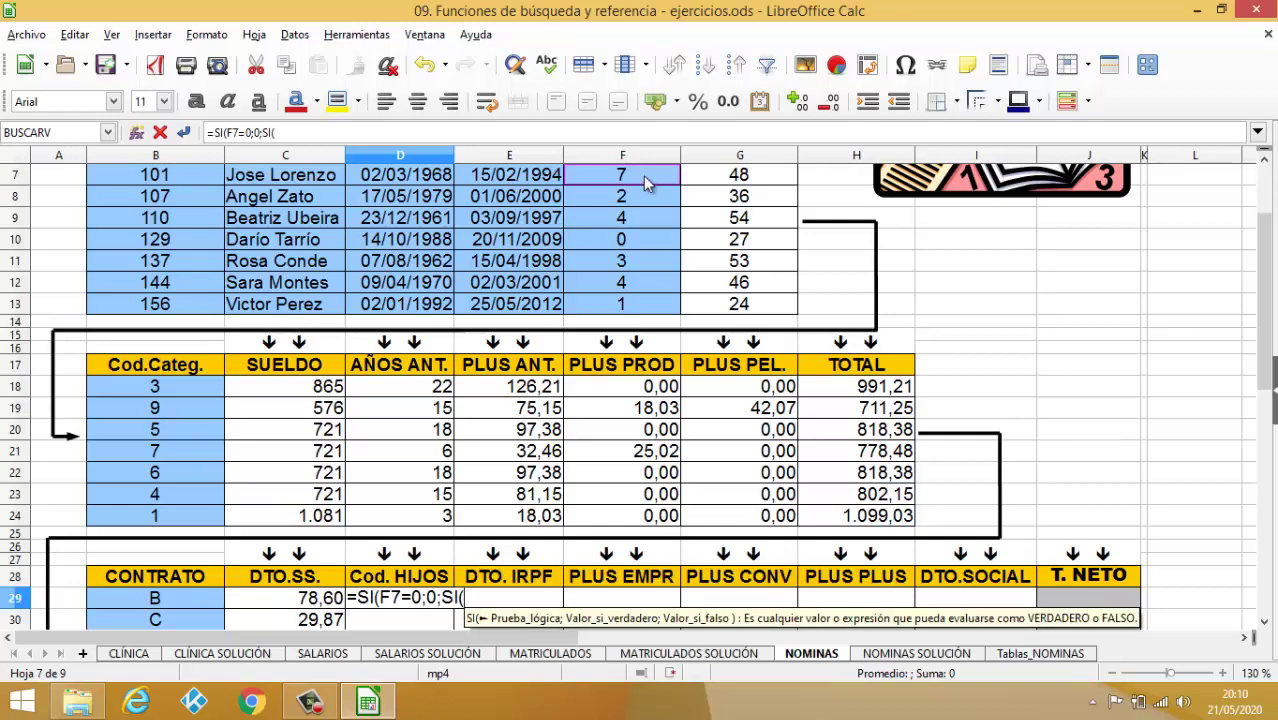
pyautogui.click(645, 178)
pyautogui.write('=1')
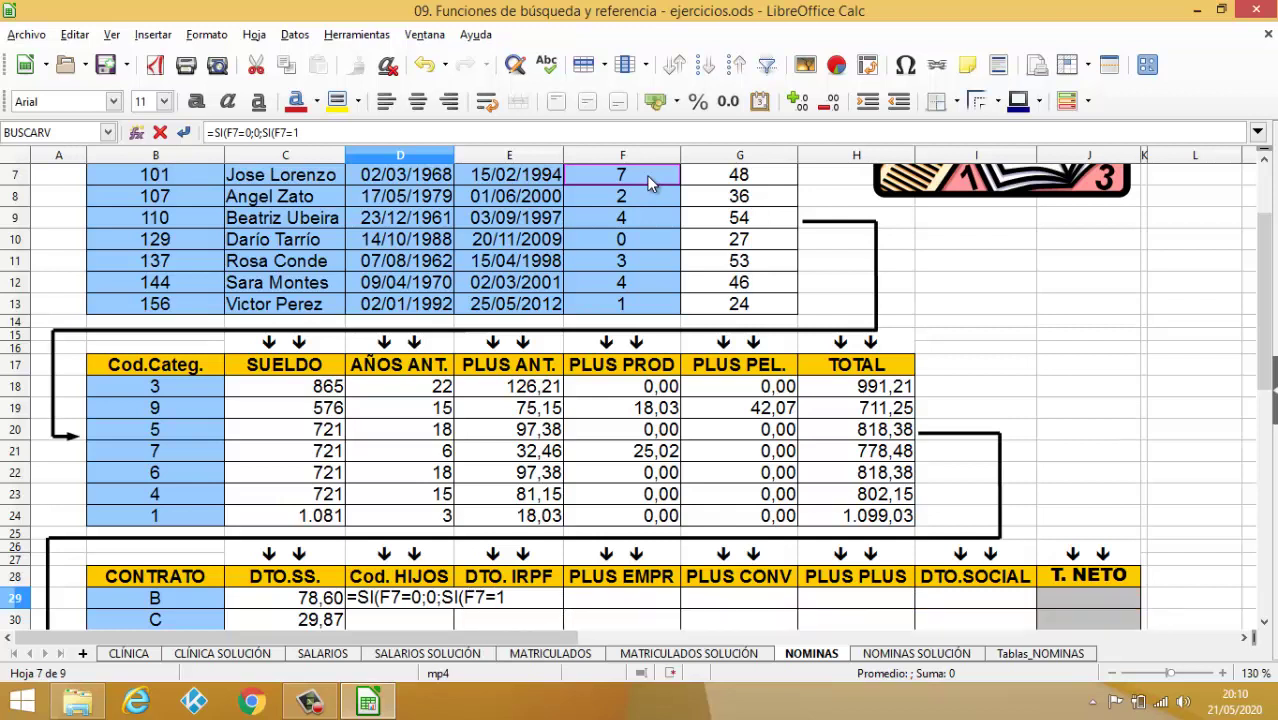
pyautogui.write(';')
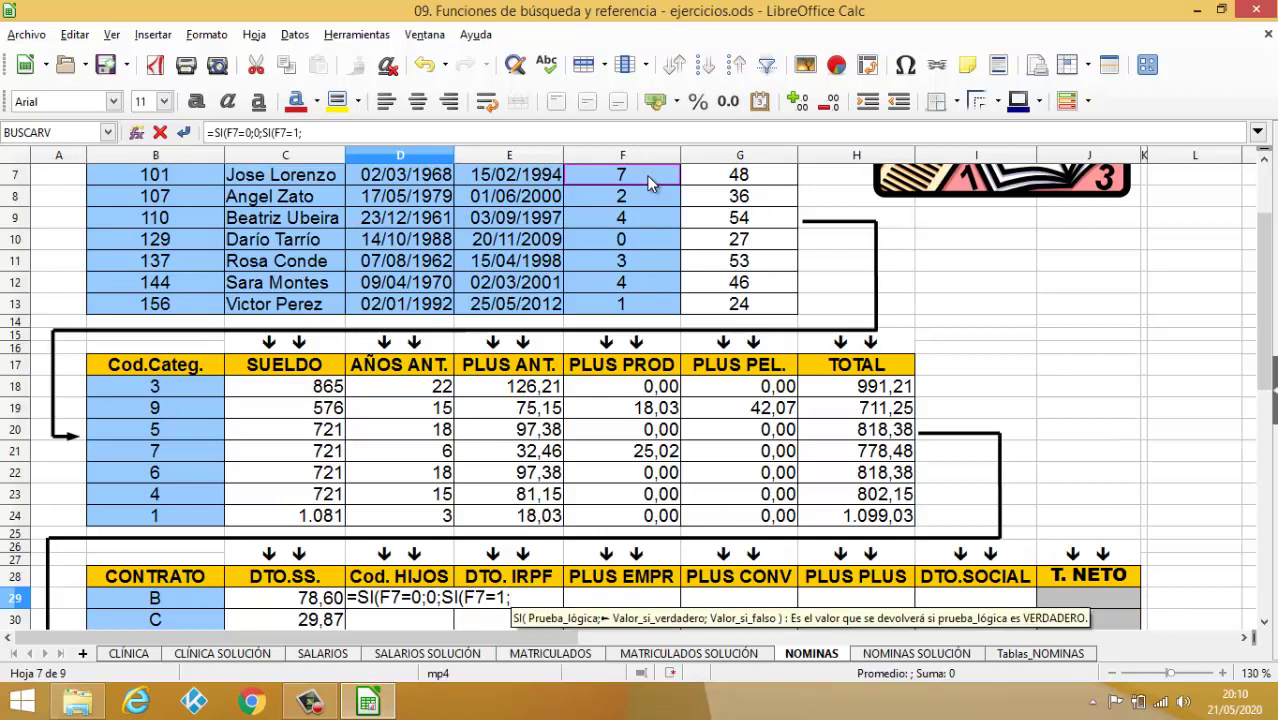
pyautogui.write('1')
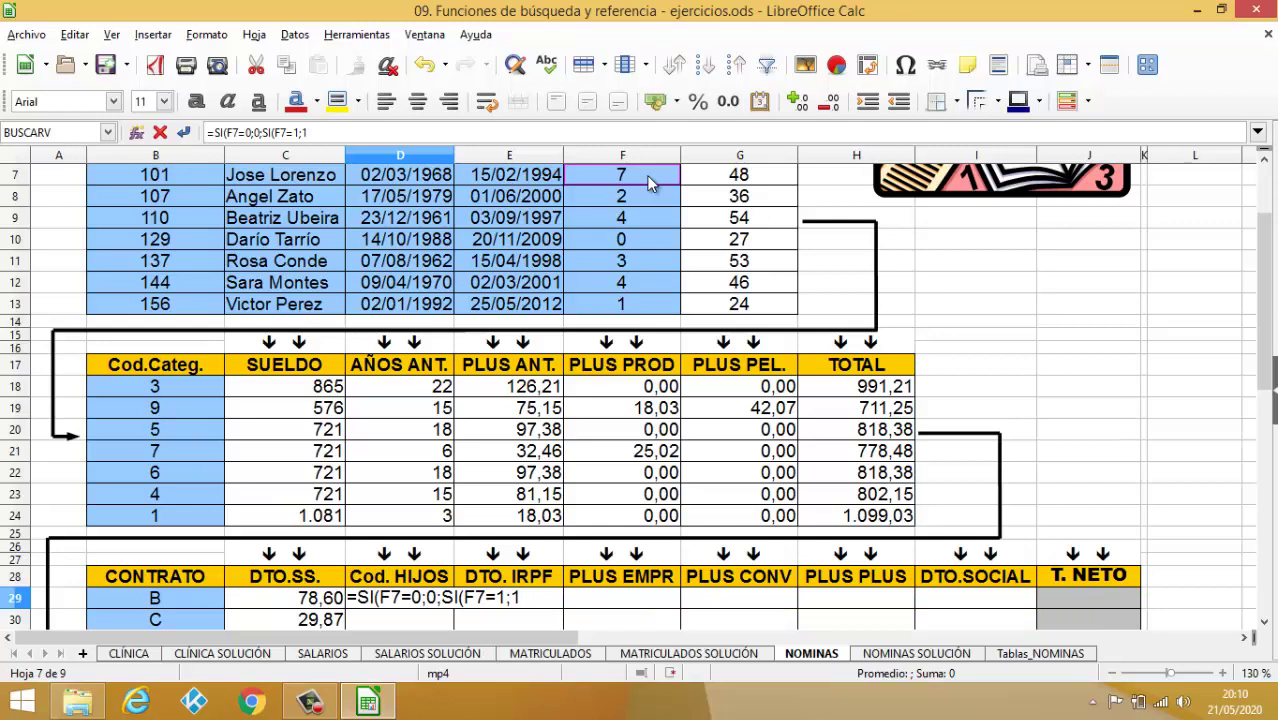
pyautogui.write(';')
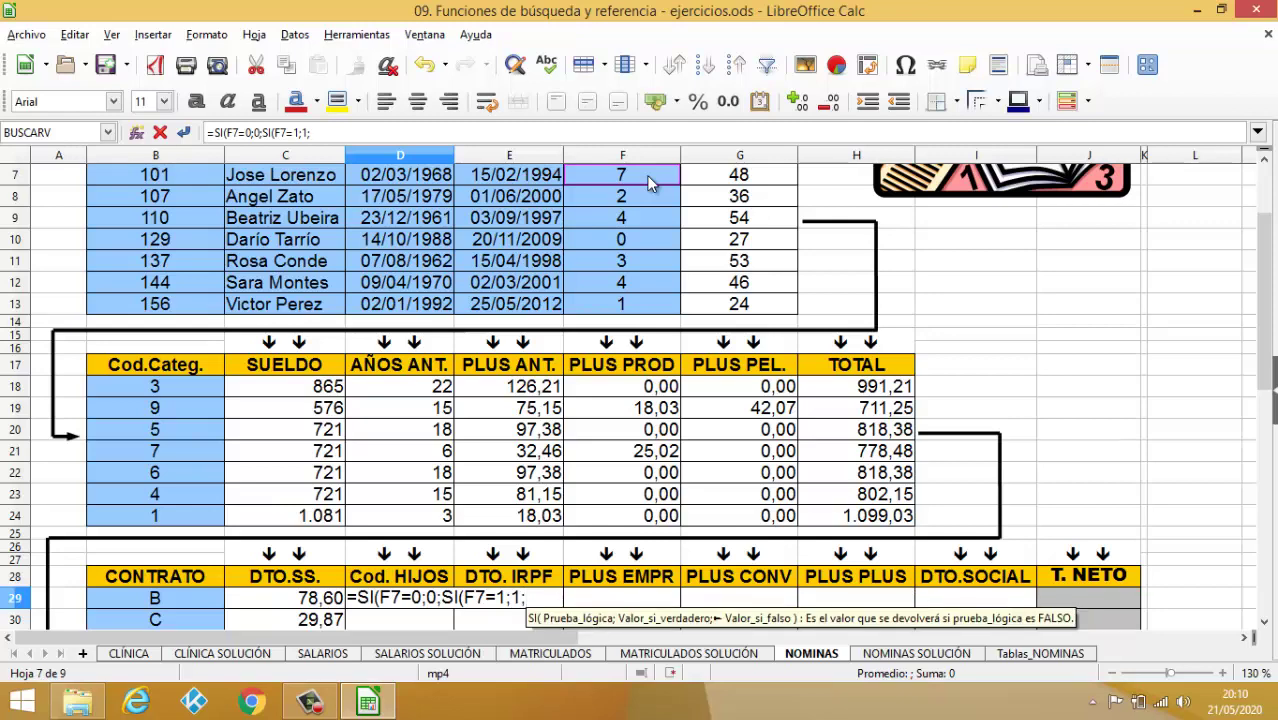
pyautogui.write('SI(')
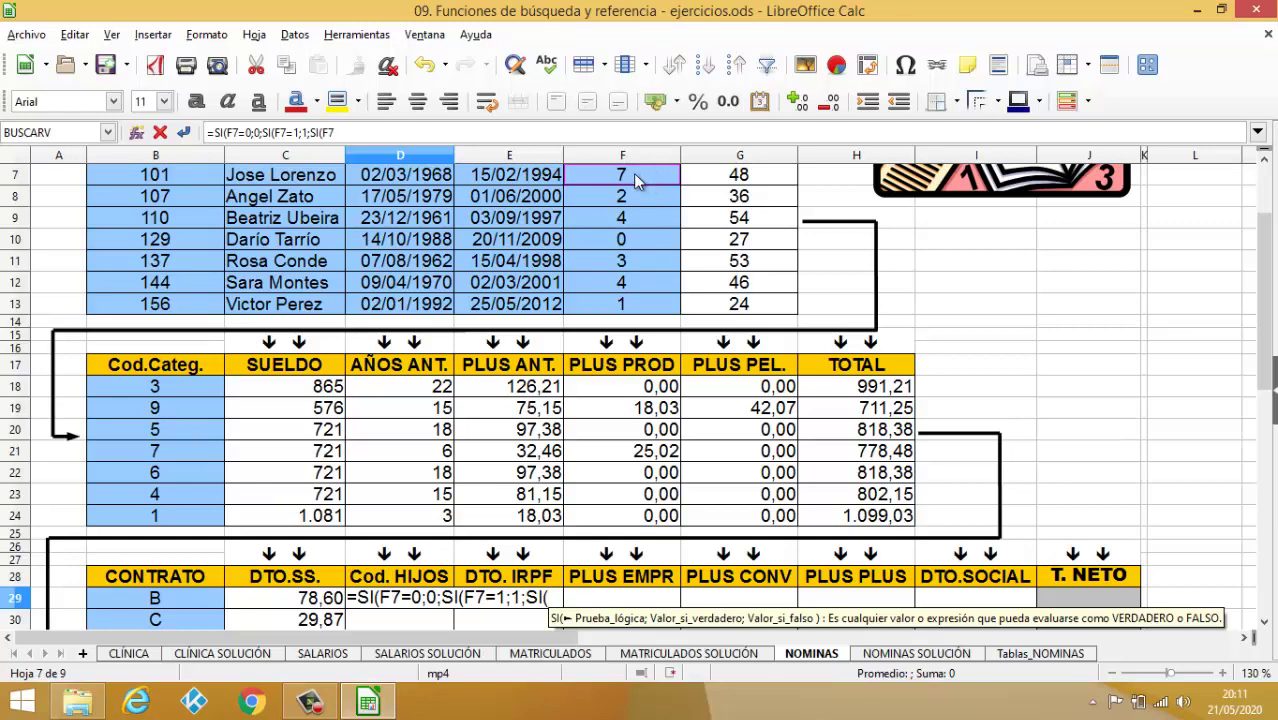
pyautogui.write('>')
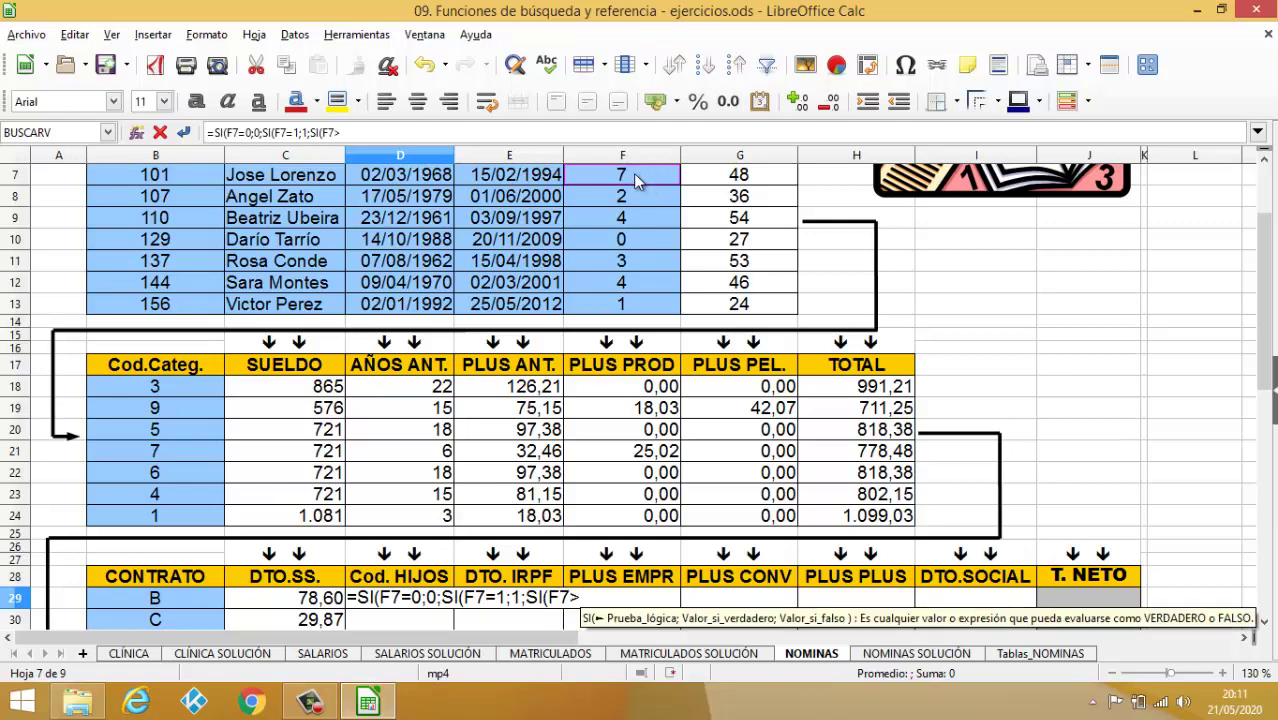
pyautogui.write('3;')
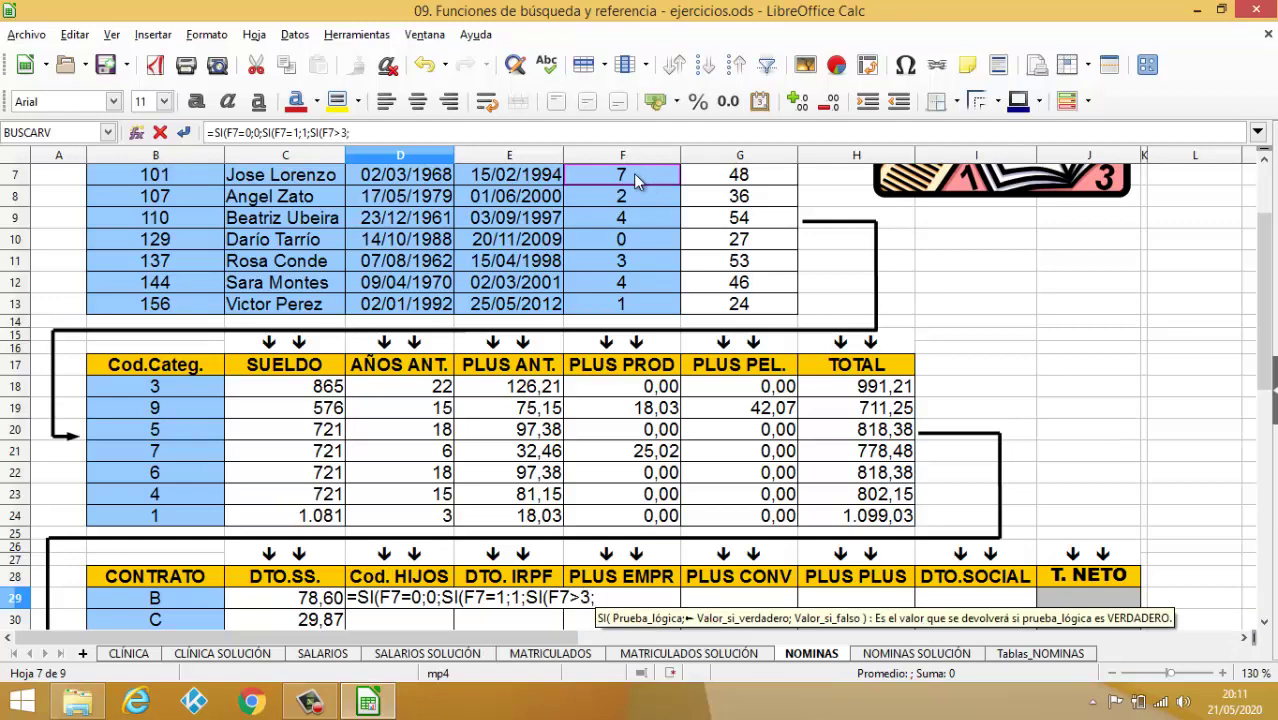
pyautogui.write('3')
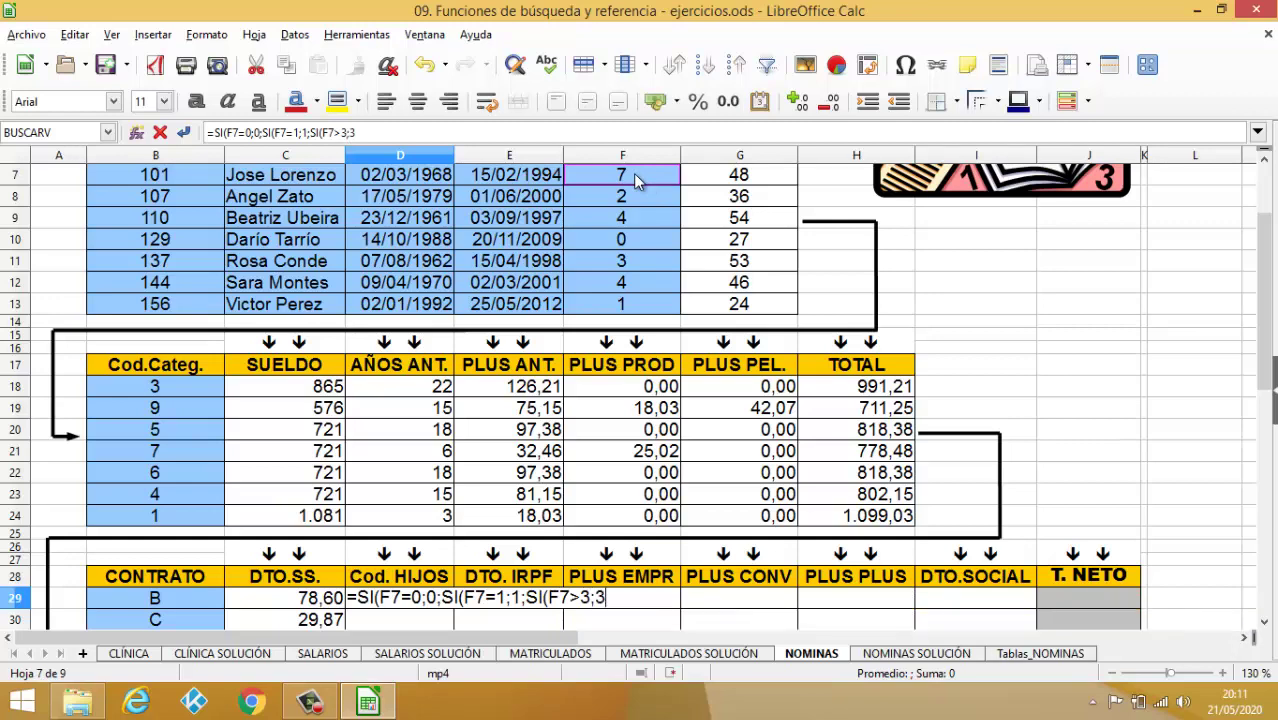
pyautogui.write(';')
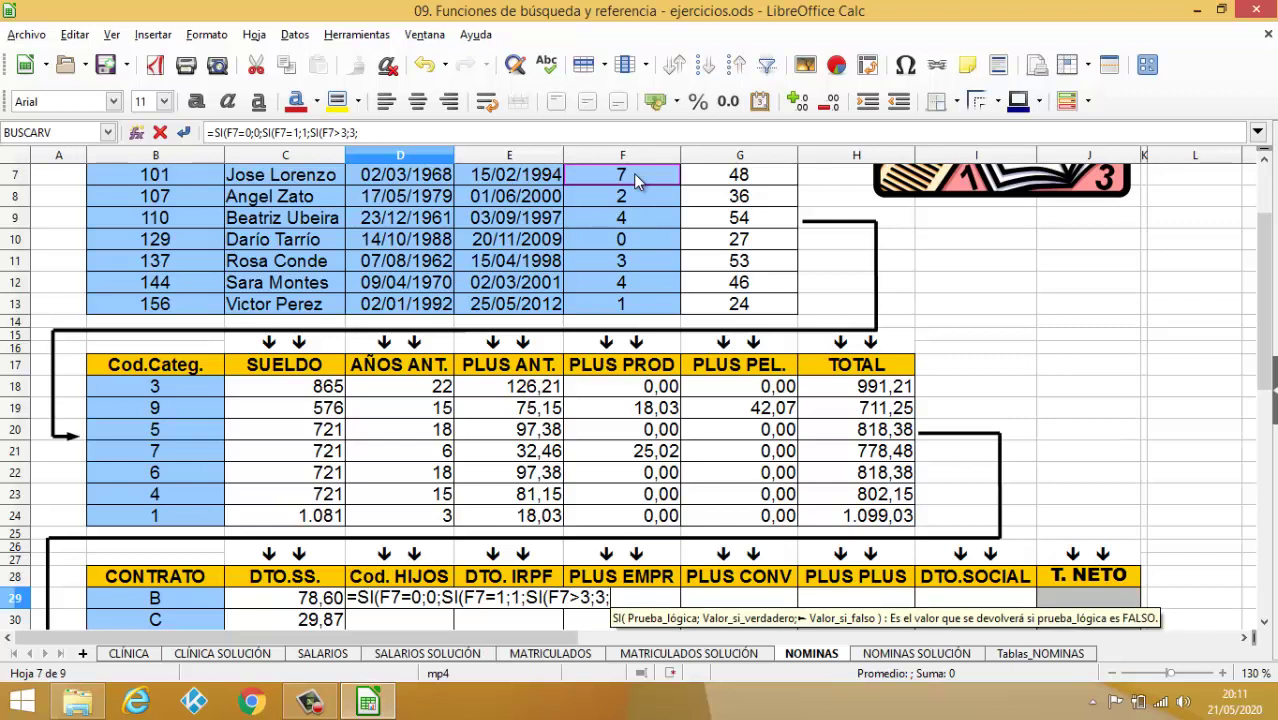
pyautogui.write('2')
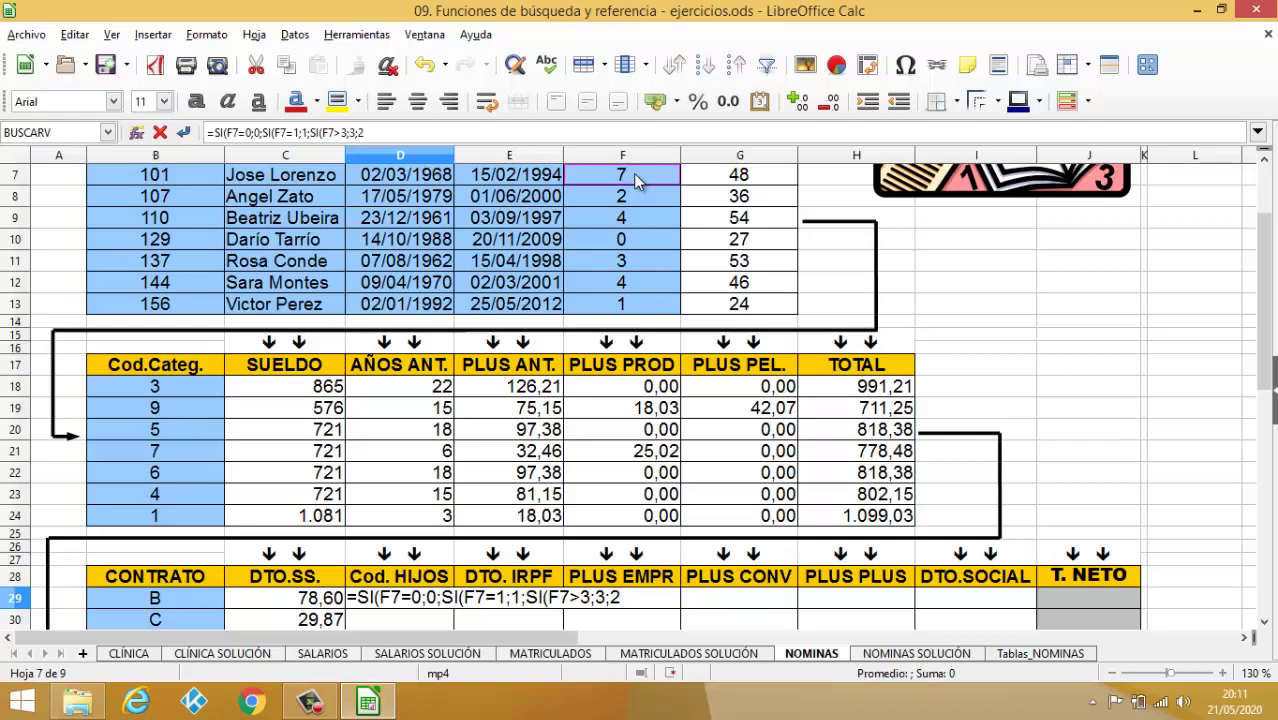
pyautogui.press('BackSpace')
pyautogui.press('BackSpace')
pyautogui.press('BackSpace')
pyautogui.press('BackSpace')
pyautogui.press('BackSpace')
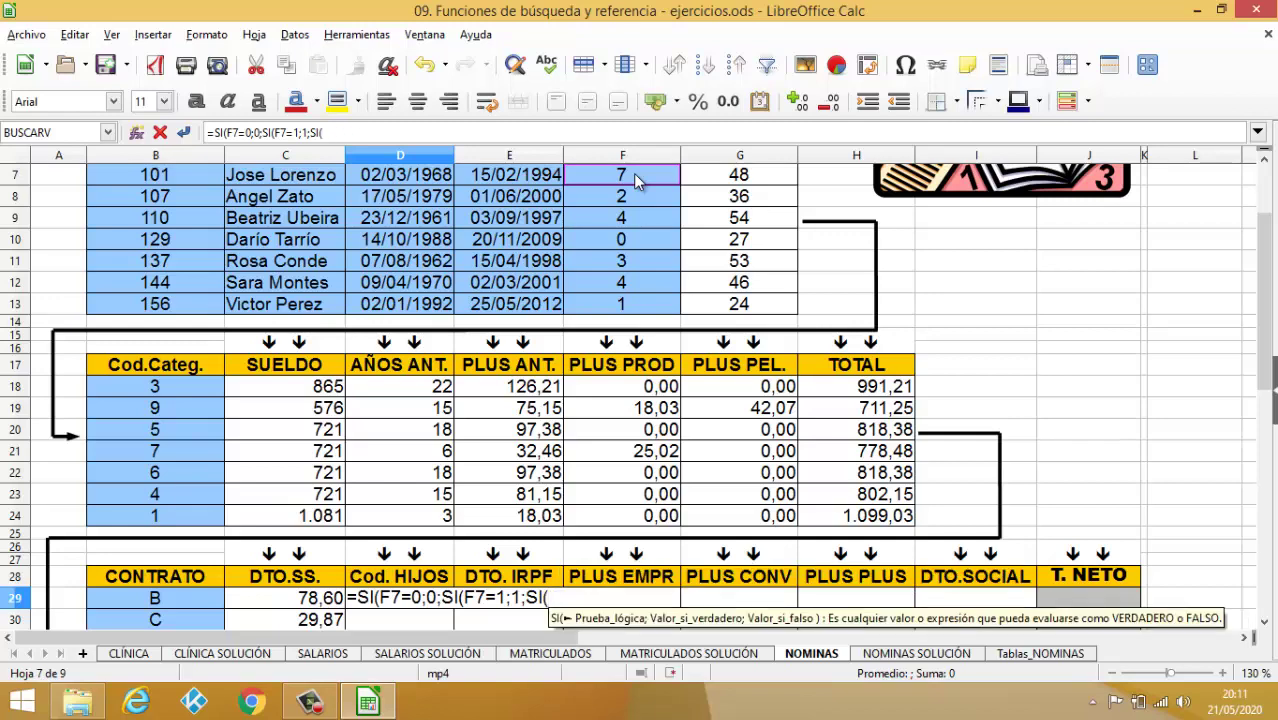
# Step: Give the third SI in D29 the condition O(F7=2;F7=3)
pyautogui.write('O')
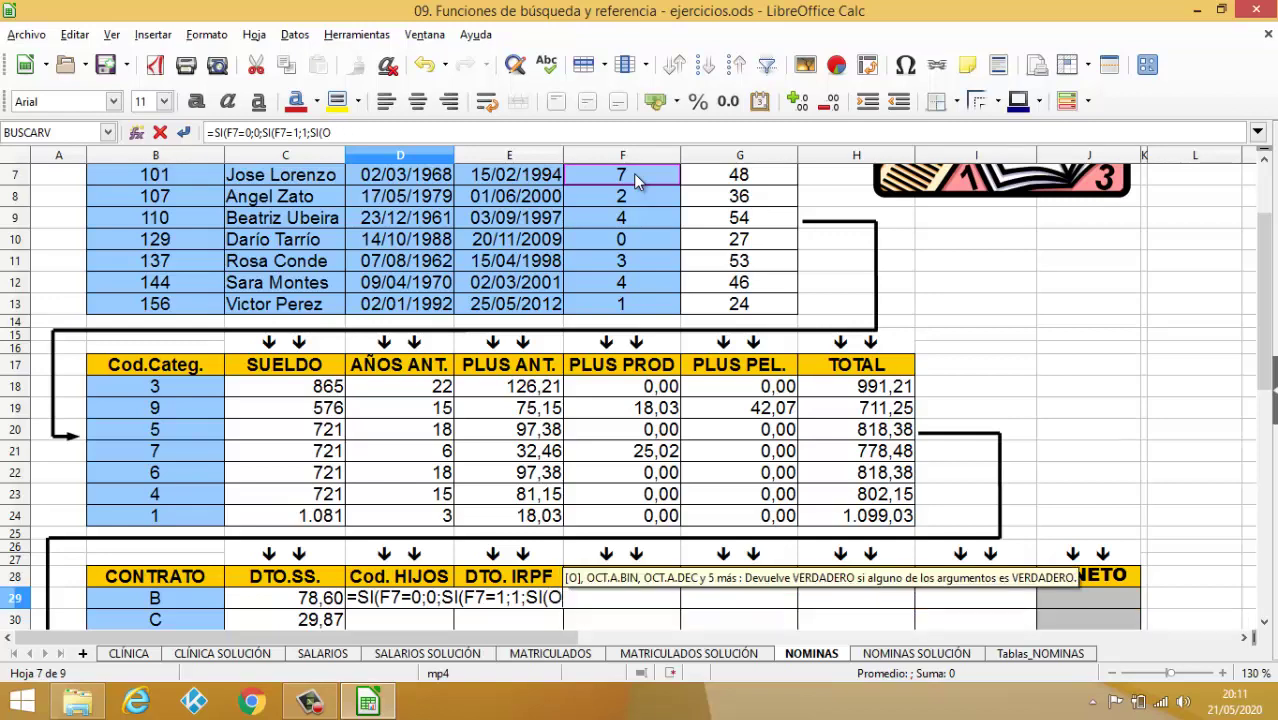
pyautogui.write('(')
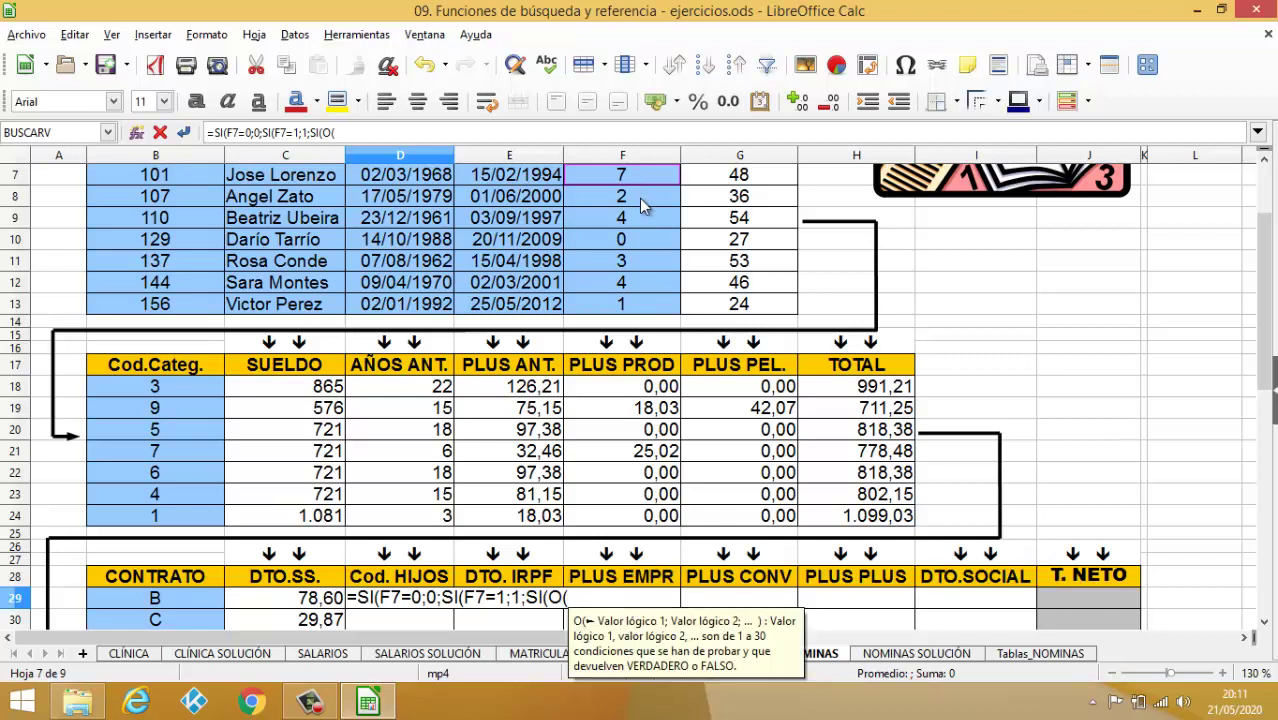
pyautogui.click(650, 180)
pyautogui.write('=')
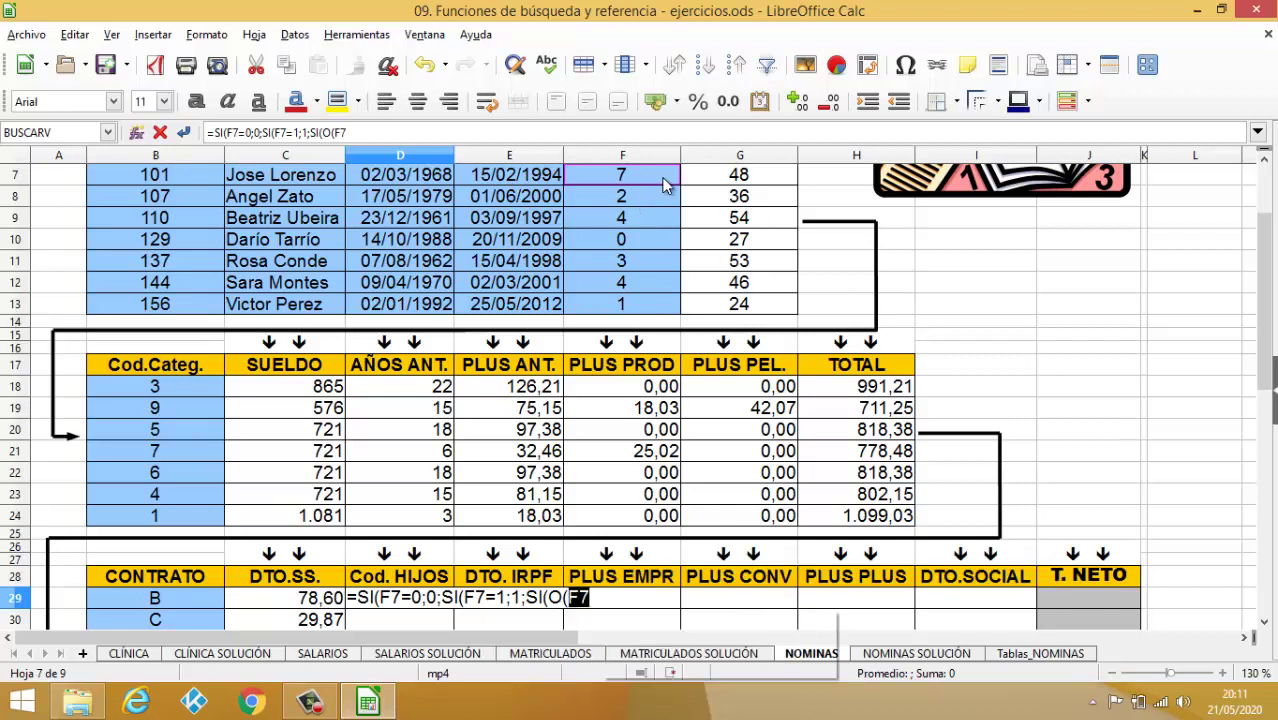
pyautogui.write('2')
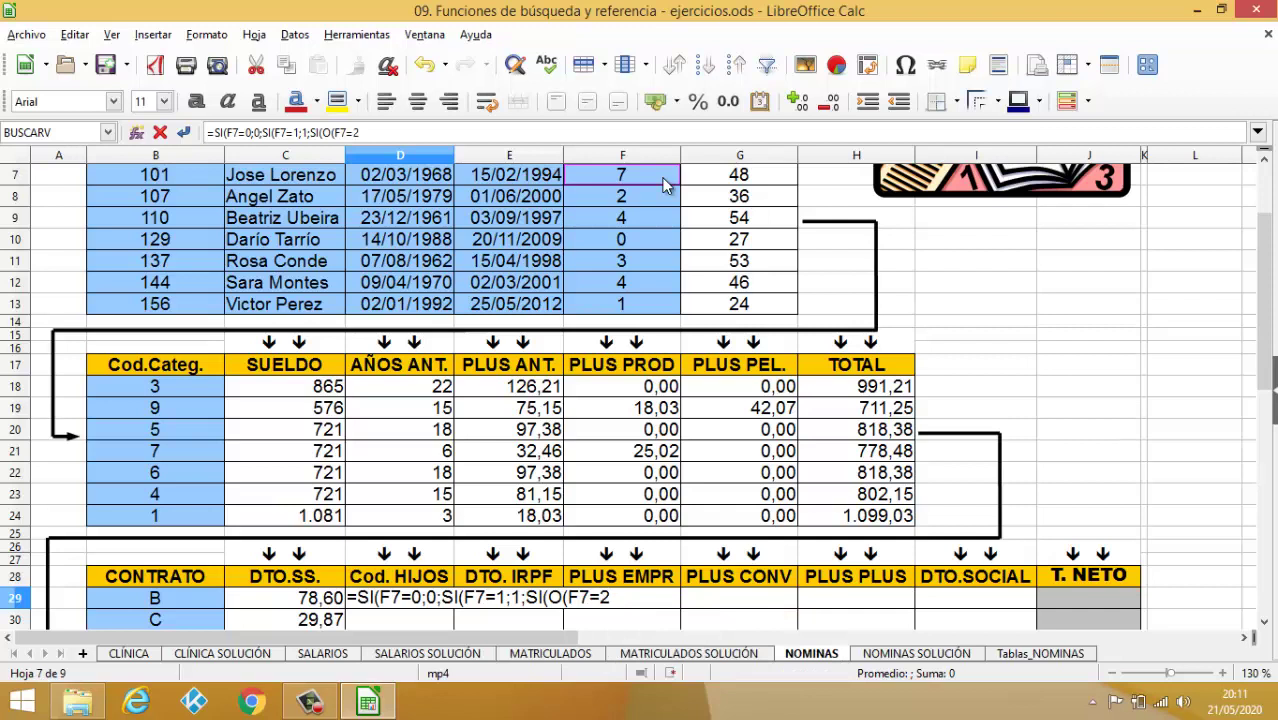
pyautogui.write(';')
pyautogui.click(663, 177)
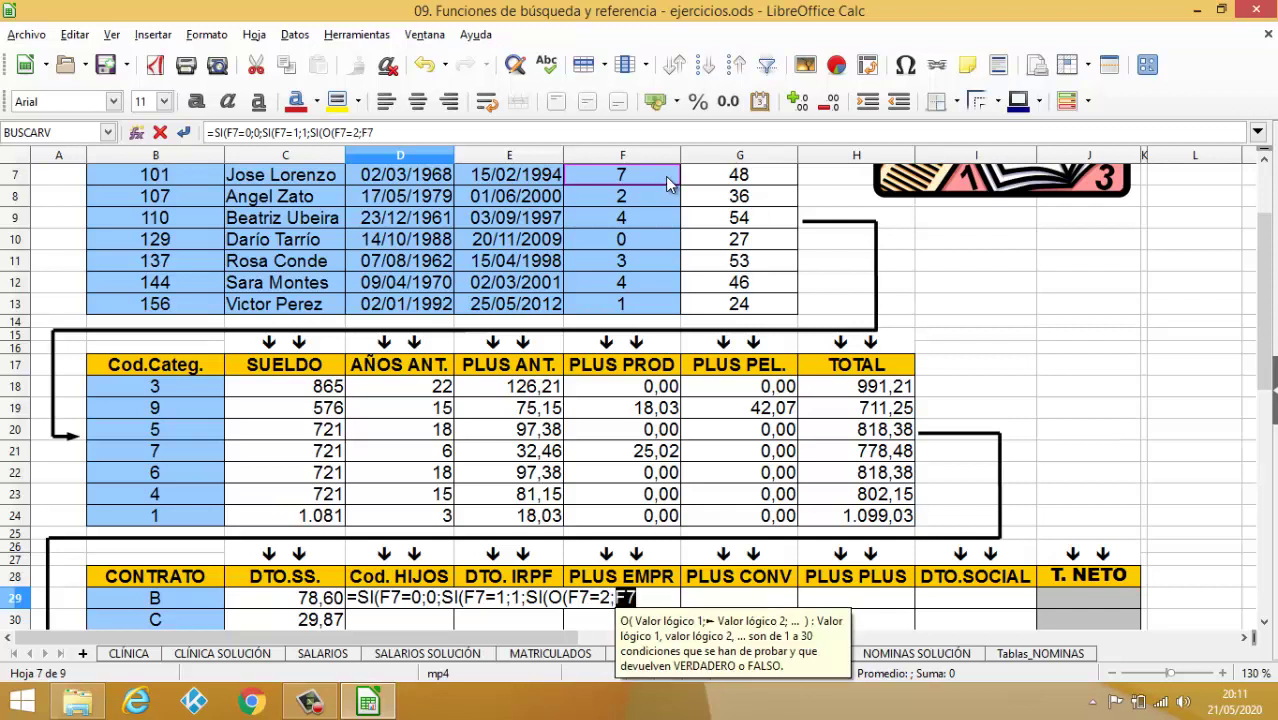
pyautogui.write('=3')
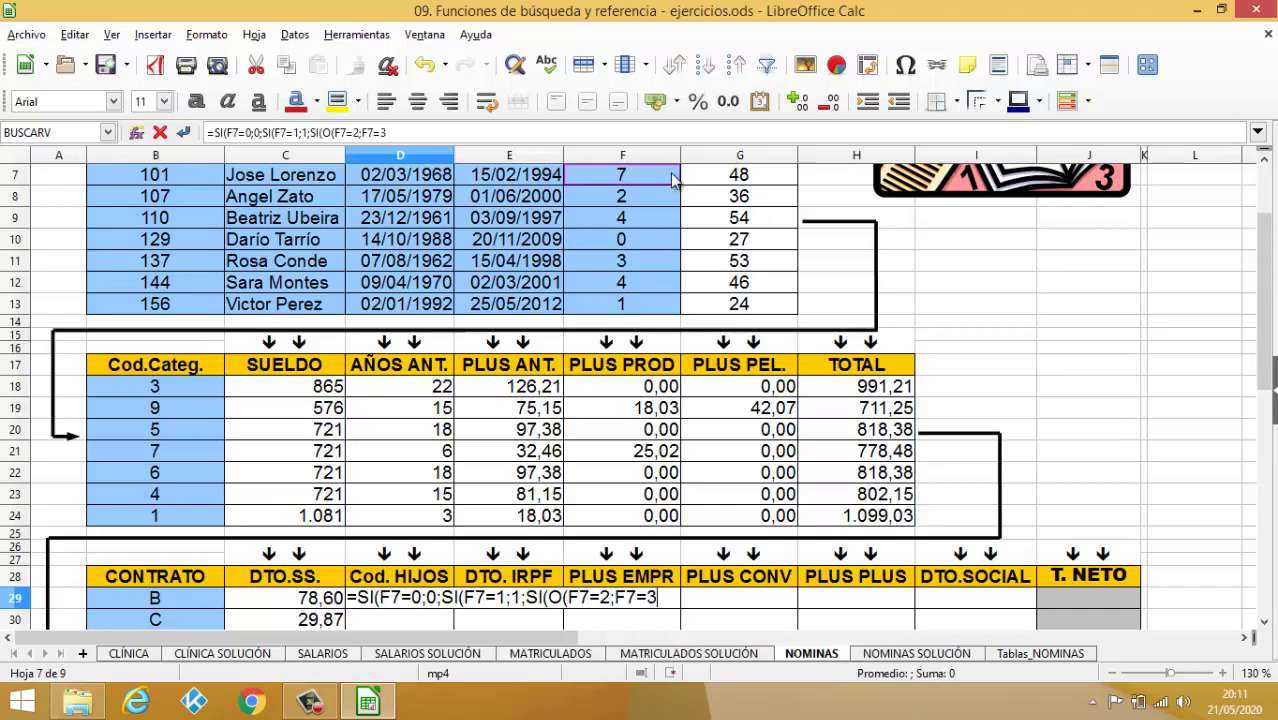
pyautogui.write(')')
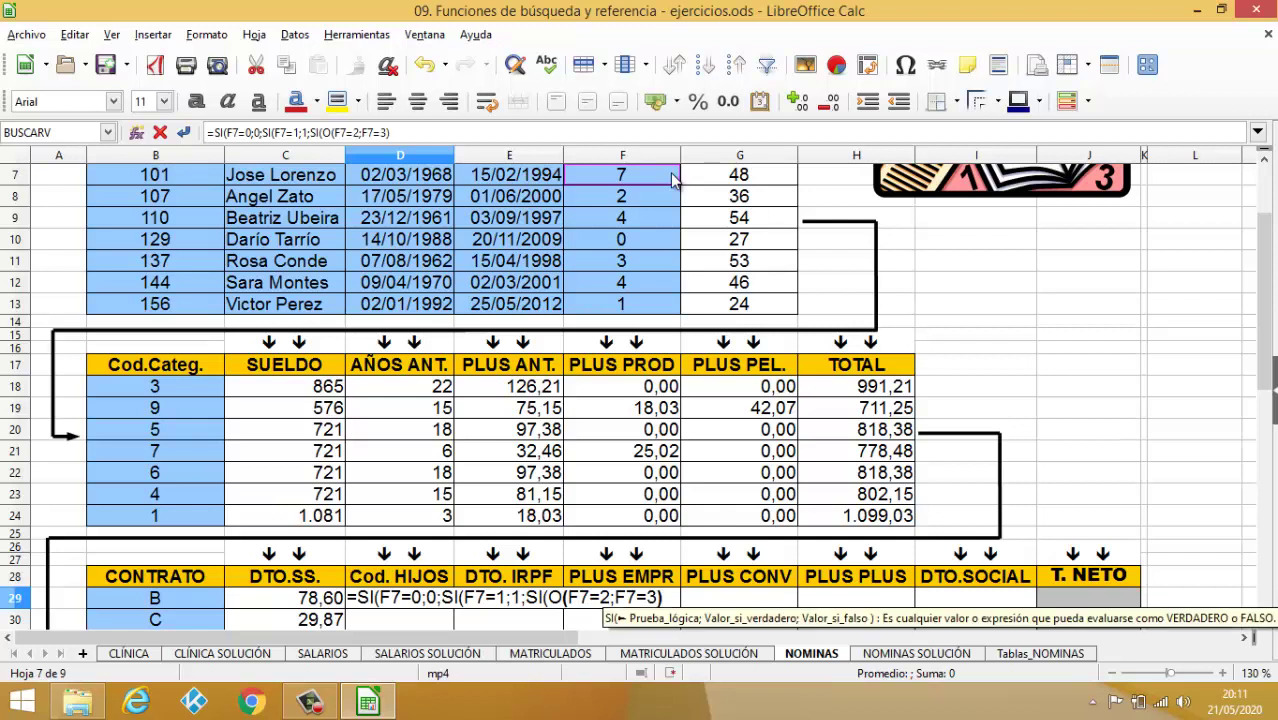
# Step: Make the third SI return 2 if true and 3 otherwise, close all nested functions, and enter the formula in D29
pyautogui.write(';')
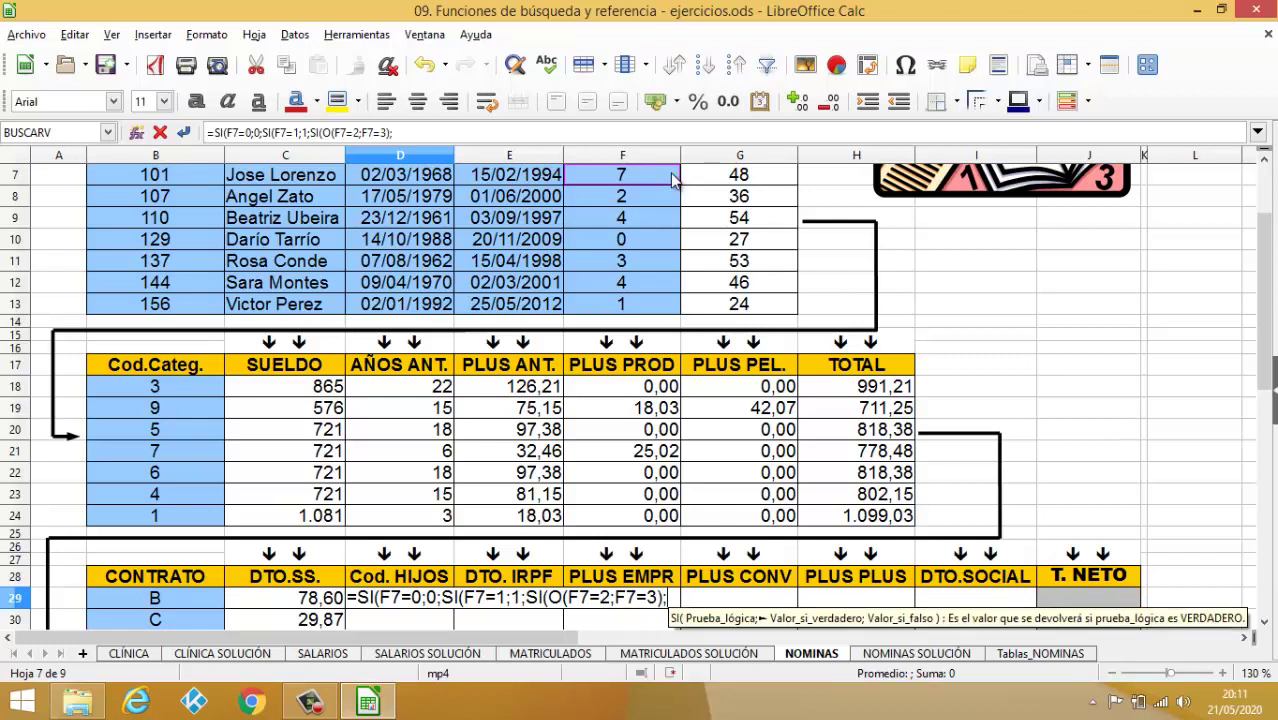
pyautogui.write('2')
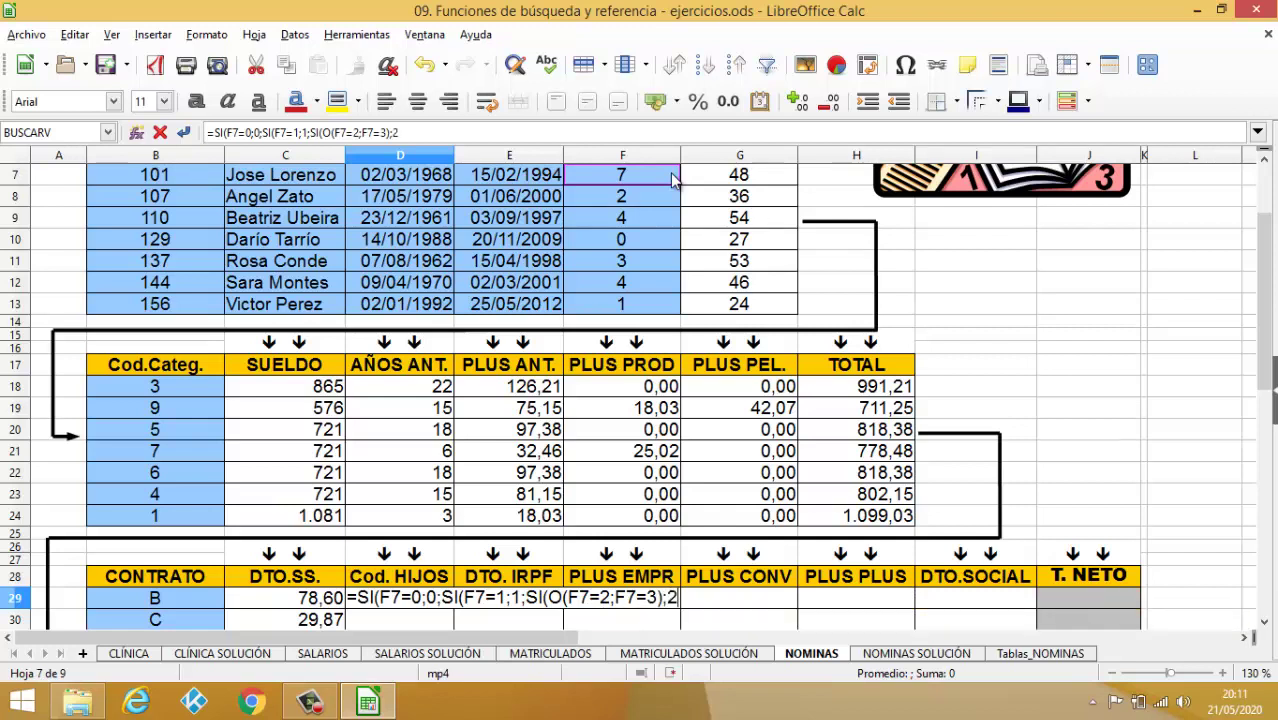
pyautogui.write(';3')
pyautogui.write(')')
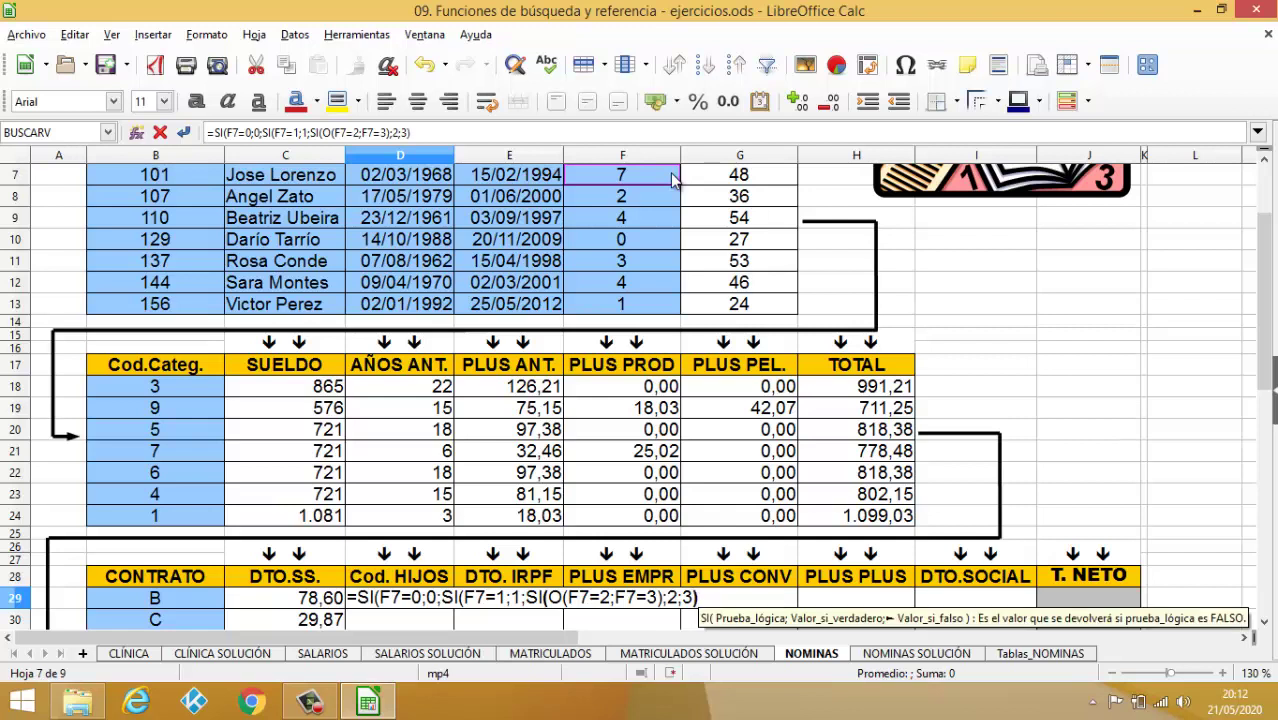
pyautogui.write('))')
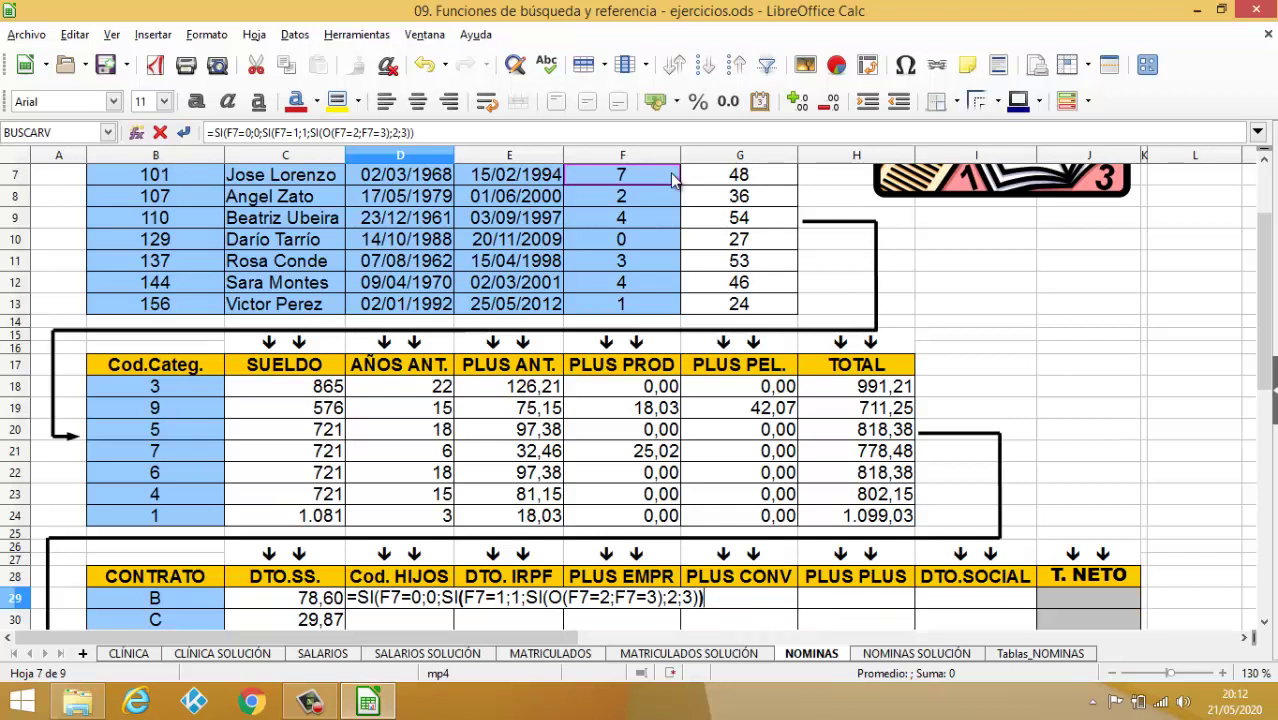
pyautogui.press('Return')
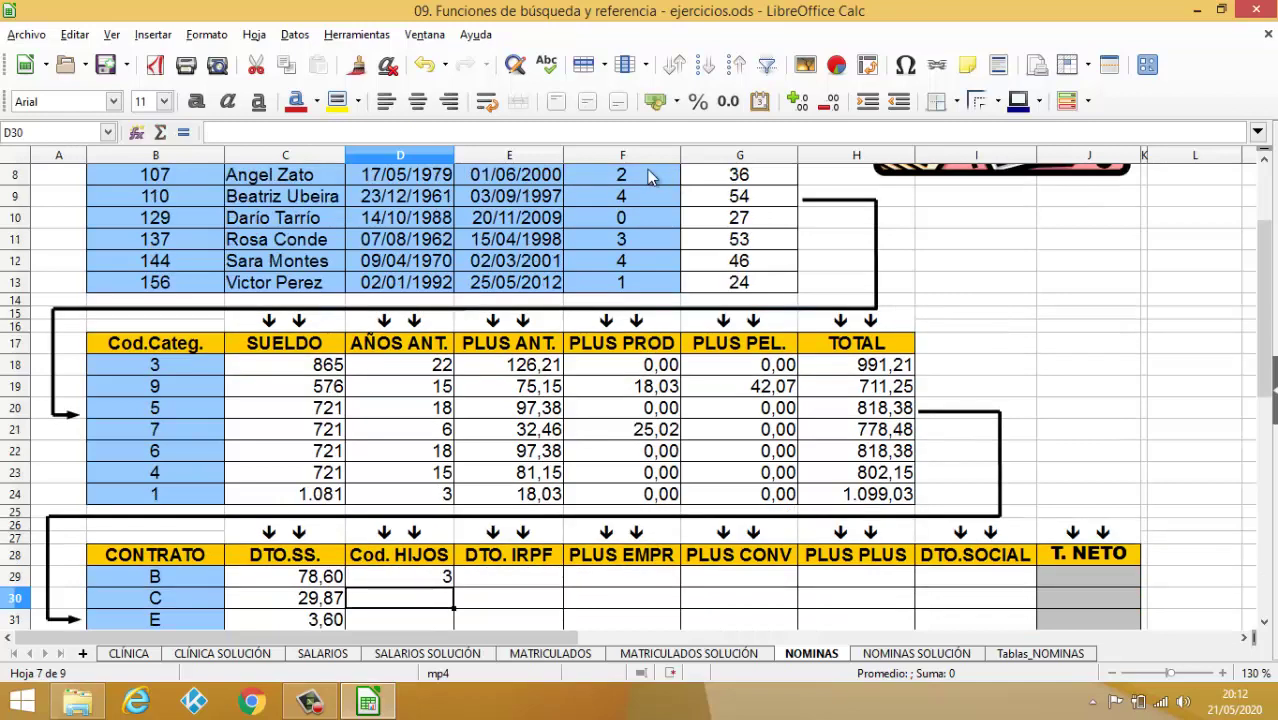
# Step: Fill the Cod. HIJOS formula from D29 down through D35 and check the codes against the Nº HIJOS column, starting at F7
pyautogui.scroll(-2, 495, 290)
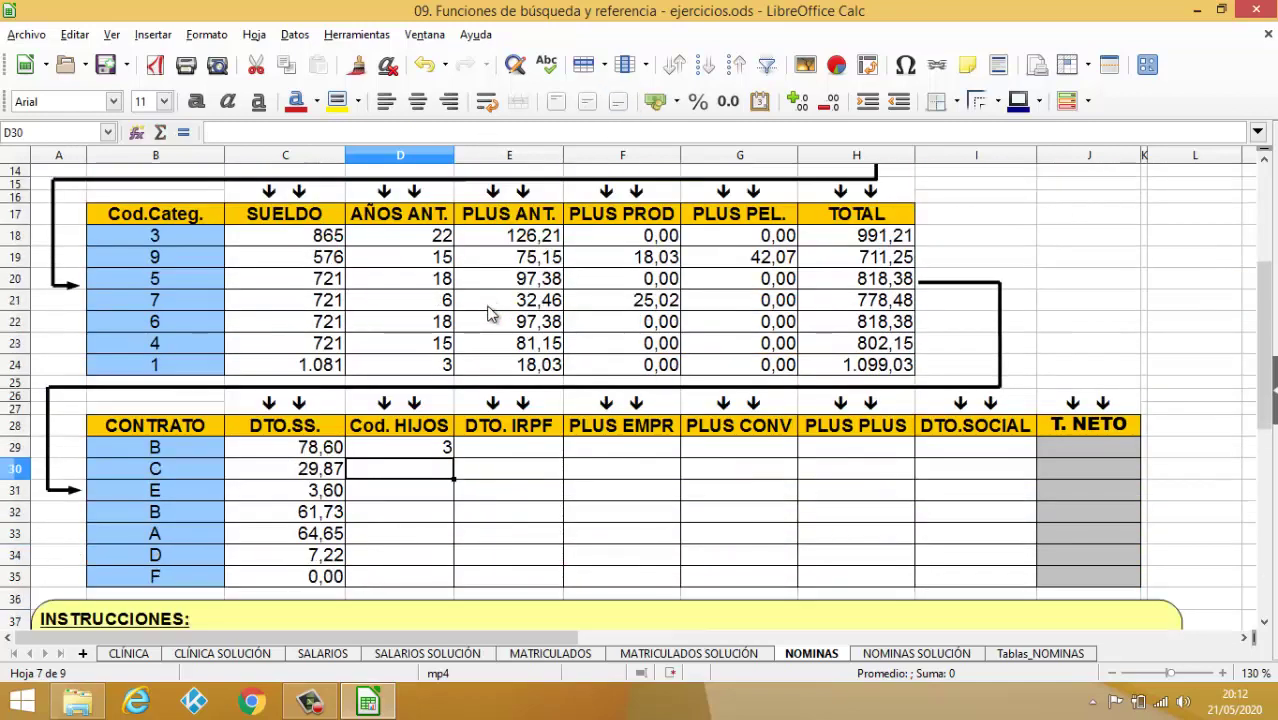
pyautogui.click(428, 455)
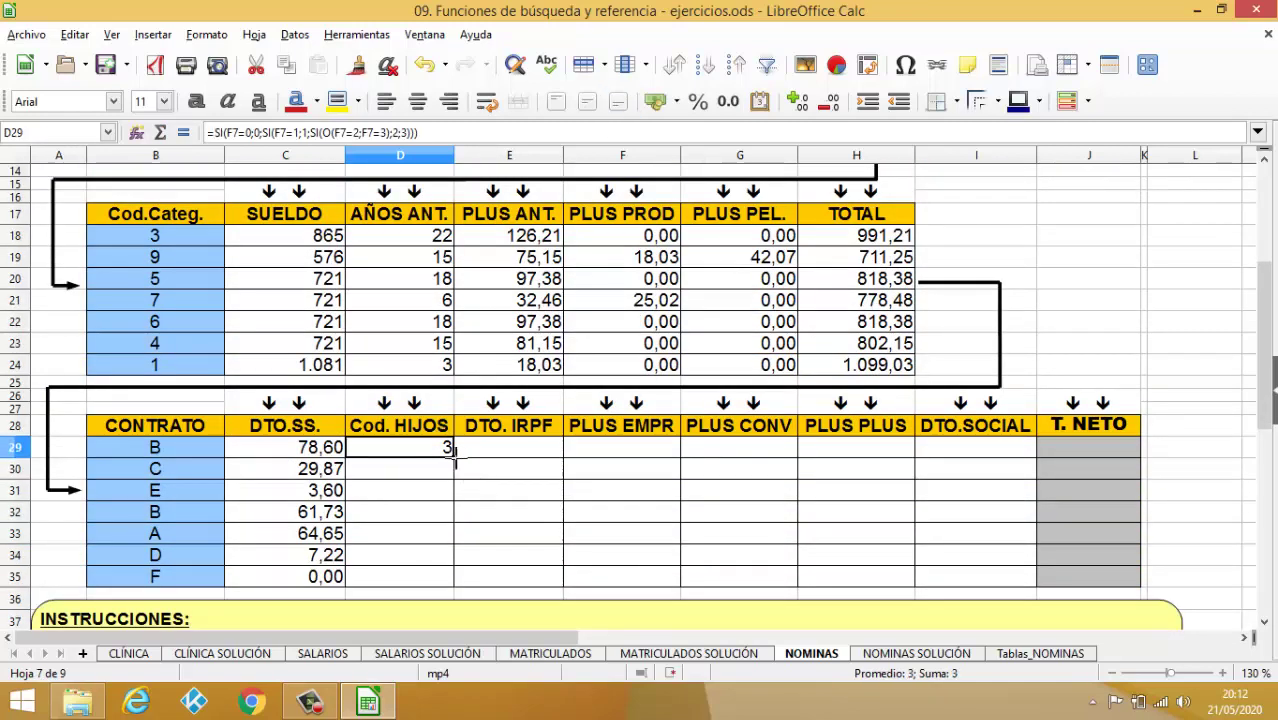
pyautogui.doubleClick(455, 457)
pyautogui.click(476, 455)
pyautogui.click(445, 455)
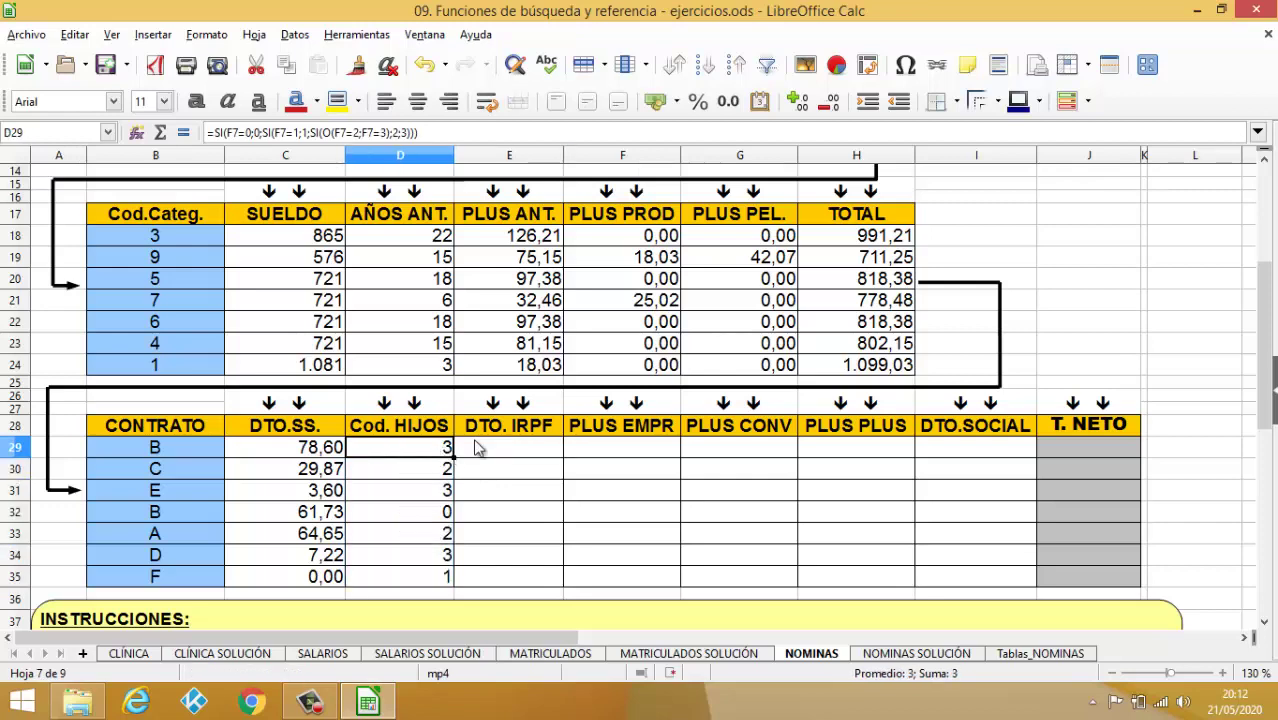
pyautogui.scroll(5, 476, 447)
pyautogui.click(603, 318)
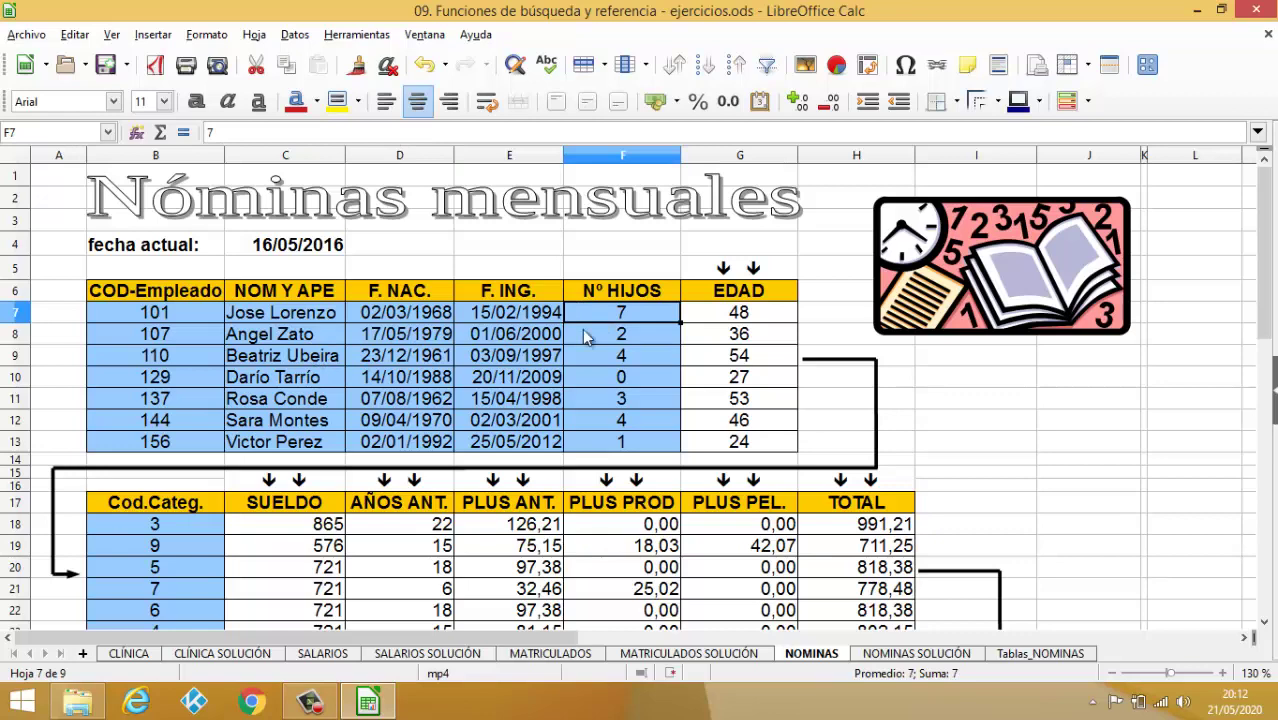
# Step: Compare the Cod. HIJOS results with the Nº HIJOS values for the remaining employees, including F11, and return to the formula in D29
pyautogui.scroll(-3, 585, 337)
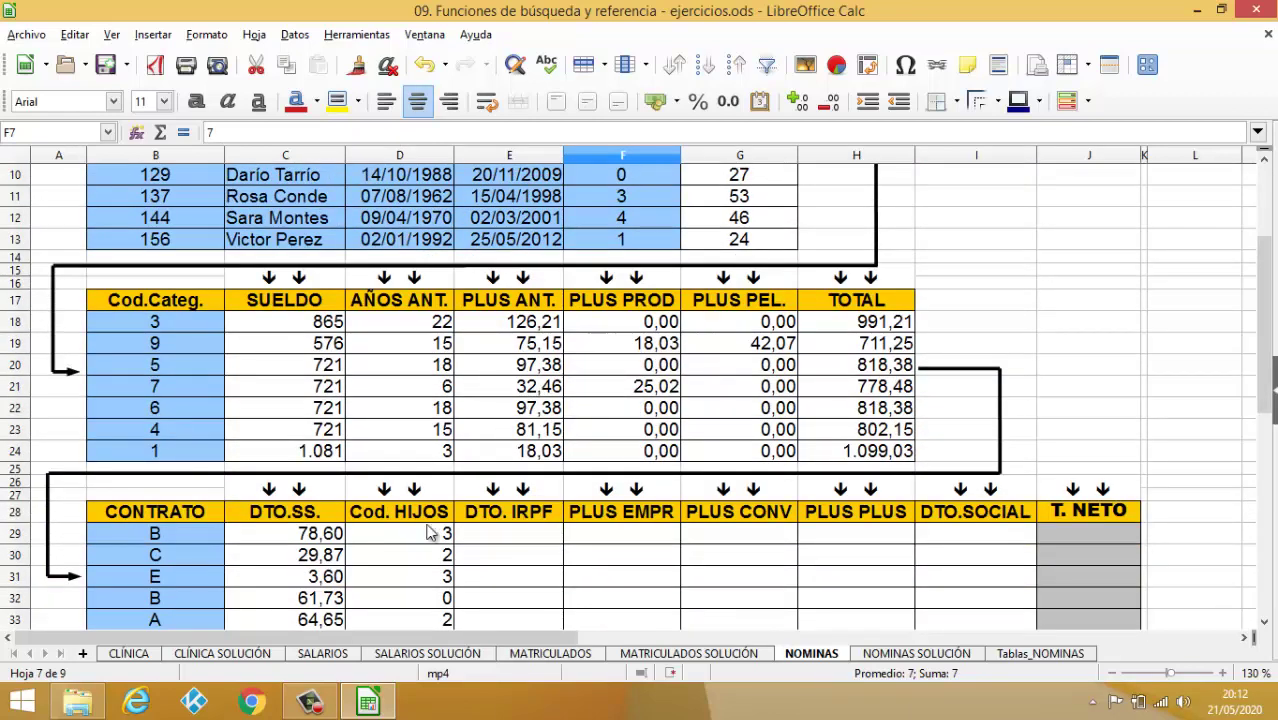
pyautogui.click(440, 560)
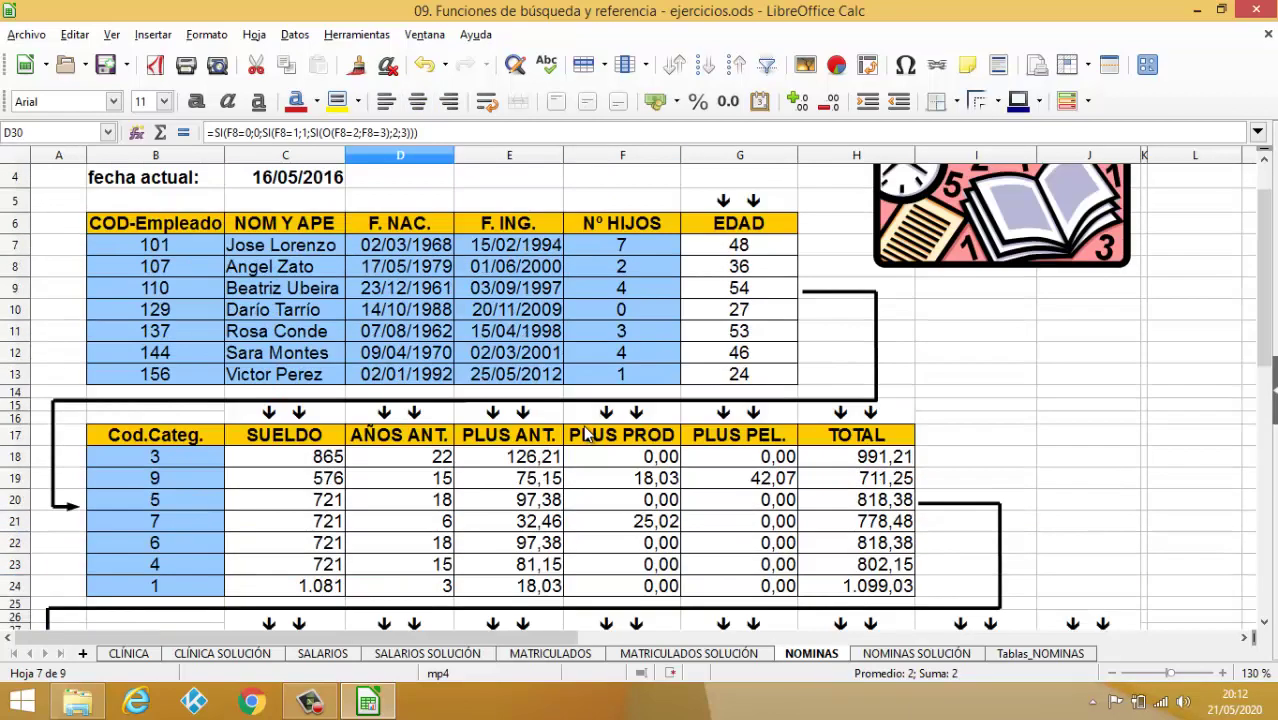
pyautogui.scroll(2, 588, 435)
pyautogui.click(610, 338)
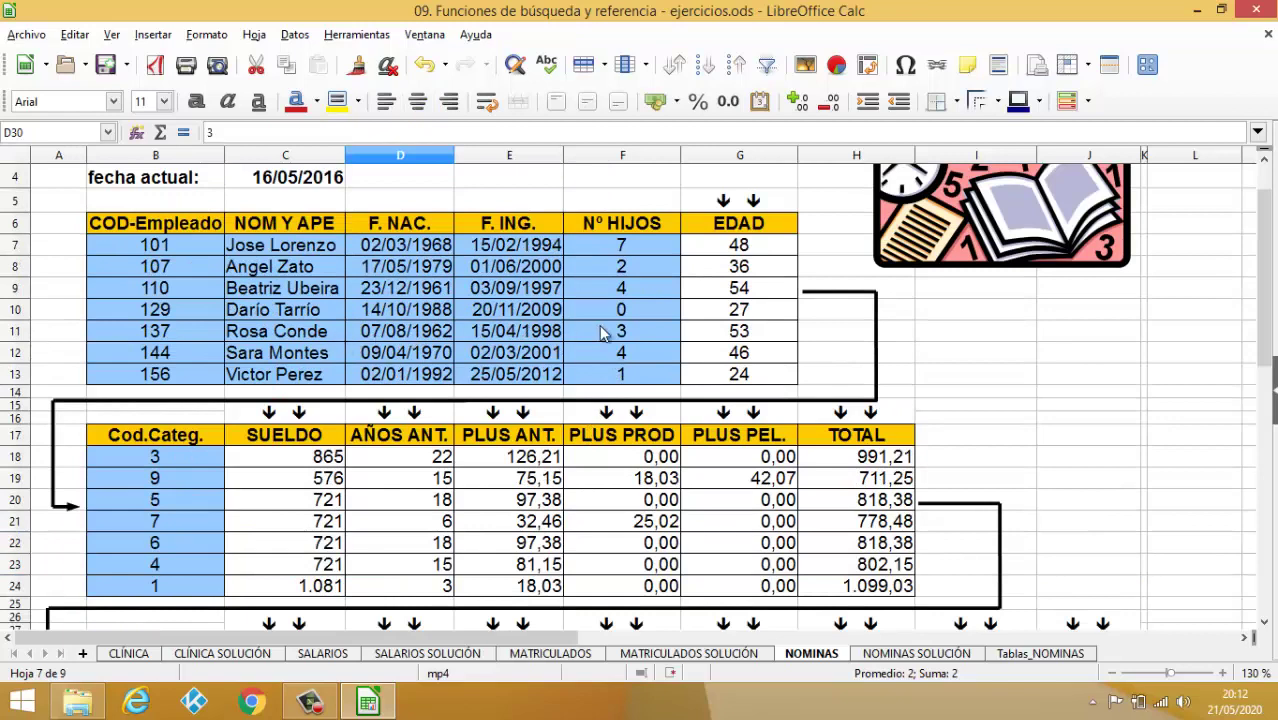
pyautogui.scroll(-4, 630, 340)
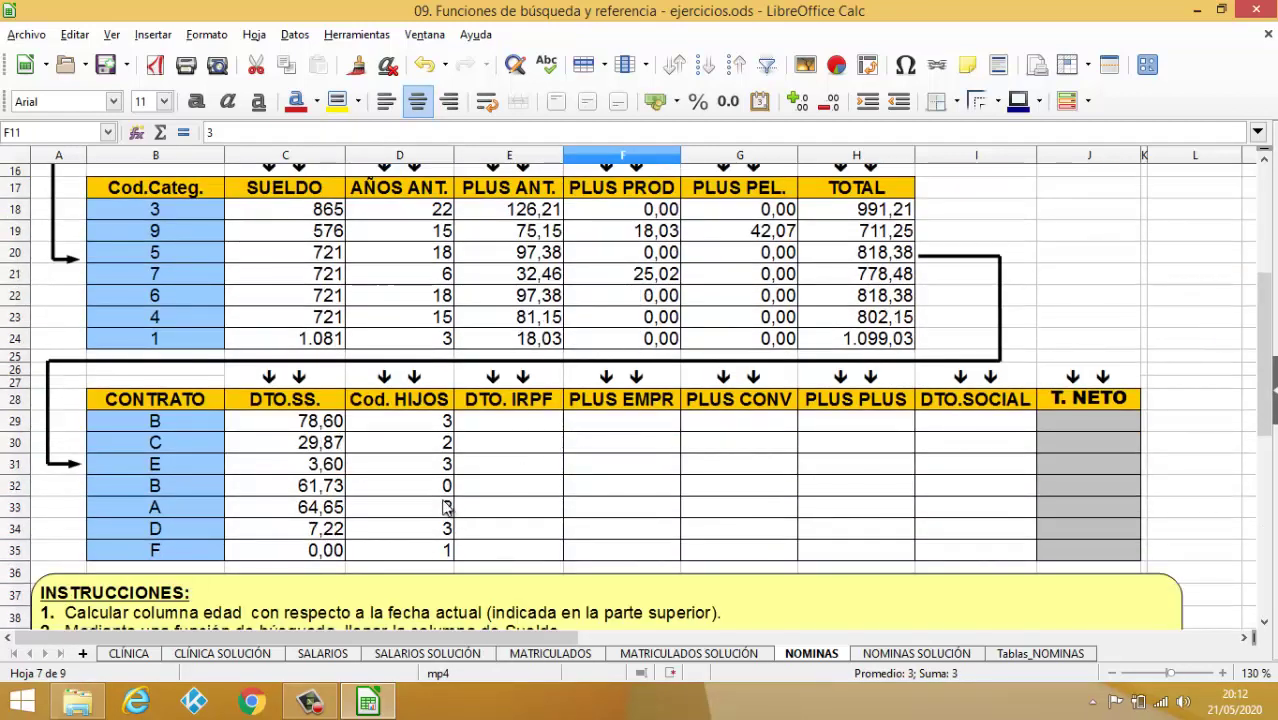
pyautogui.scroll(3, 460, 473)
pyautogui.scroll(2, 460, 473)
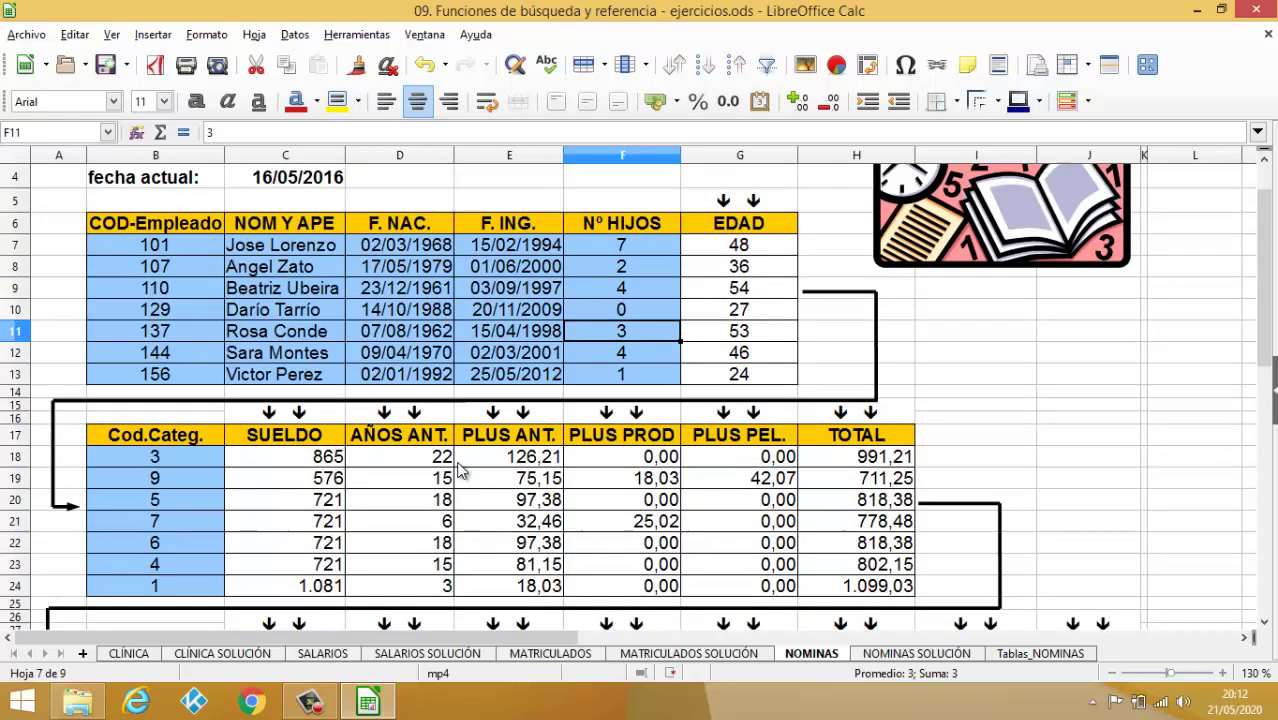
pyautogui.scroll(-4, 460, 473)
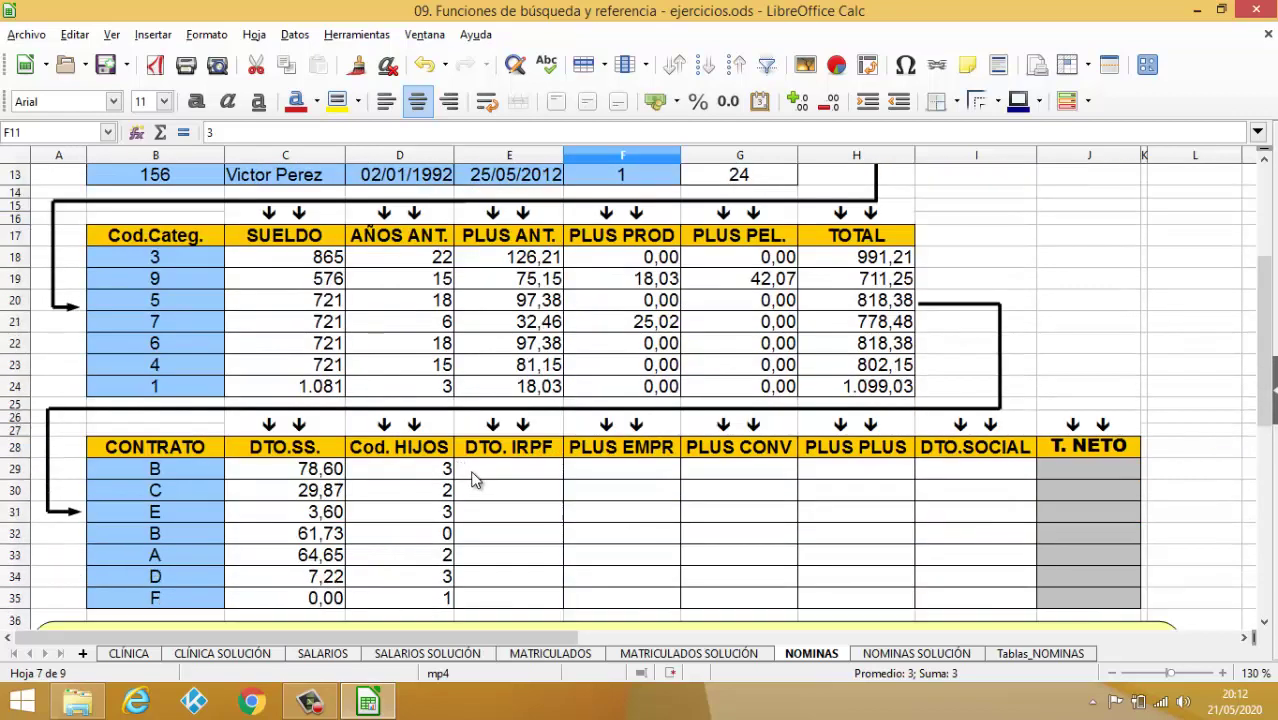
pyautogui.click(418, 473)
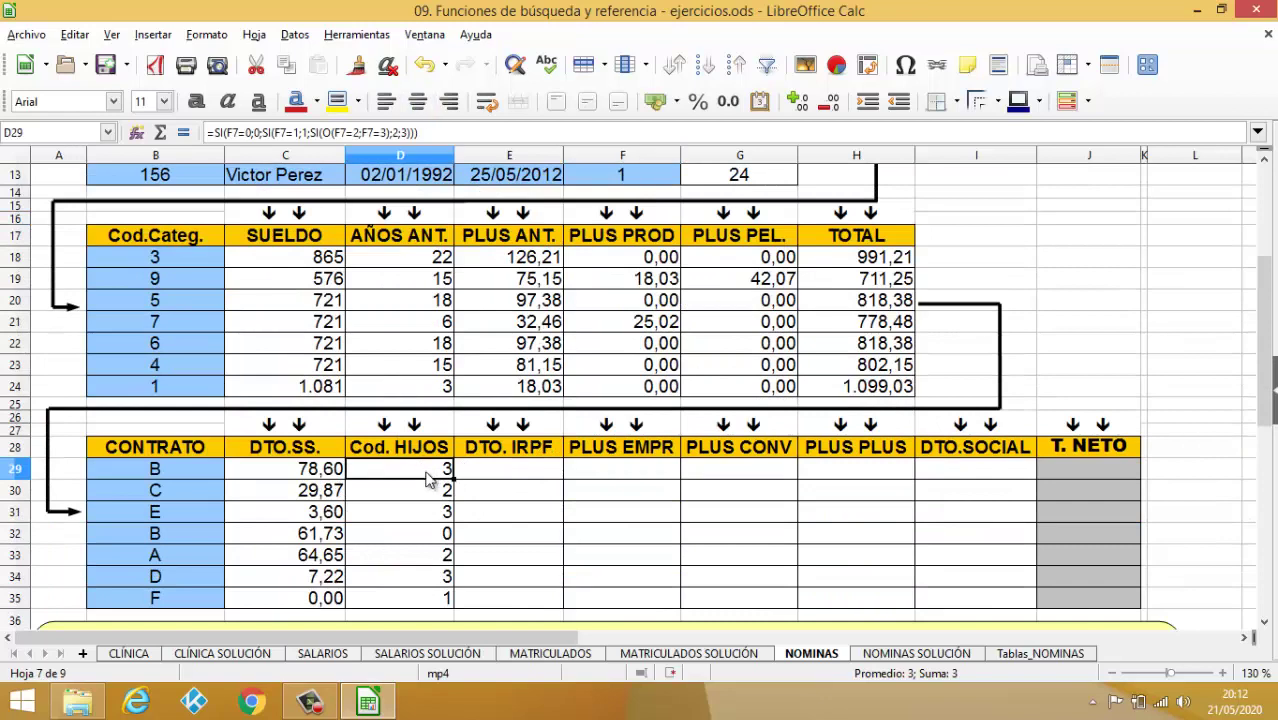
# Step: Read instruction 9 and start a BUSCARV formula in E29 under DTO. IRPF with D29 as the search criterion
pyautogui.scroll(-3, 488, 480)
pyautogui.scroll(-2, 490, 476)
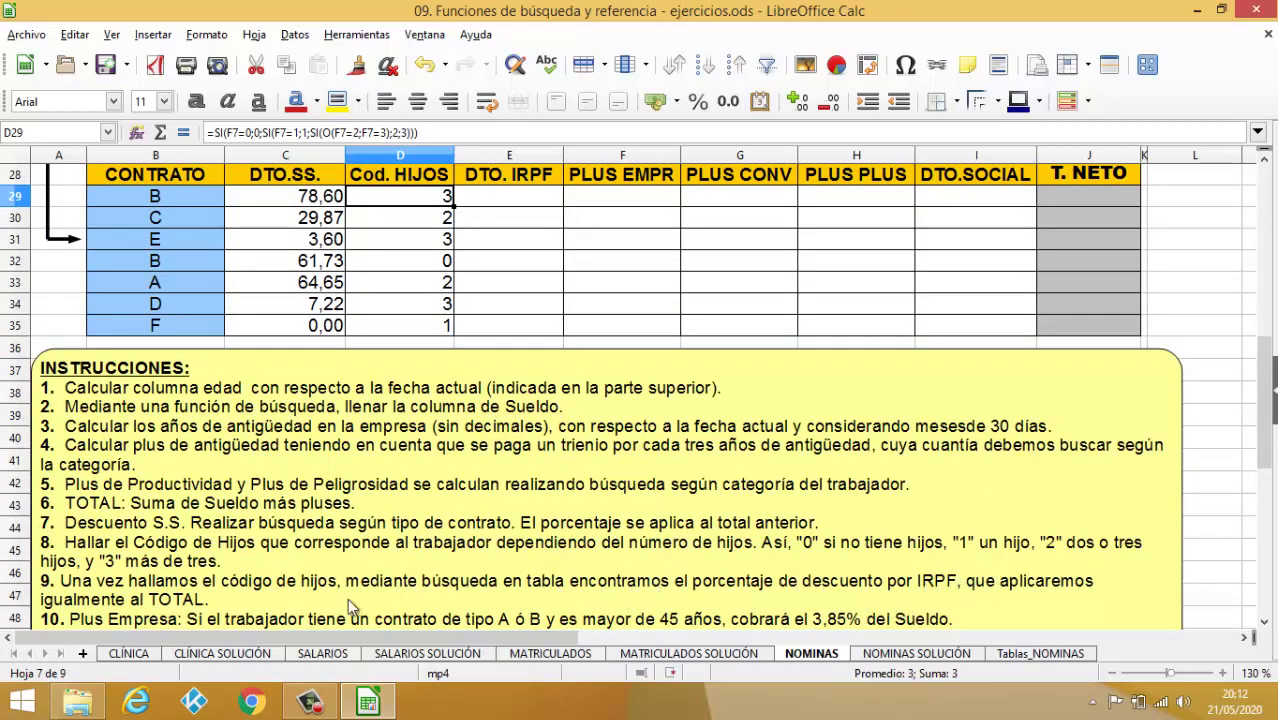
pyautogui.scroll(2, 490, 497)
pyautogui.scroll(2, 490, 497)
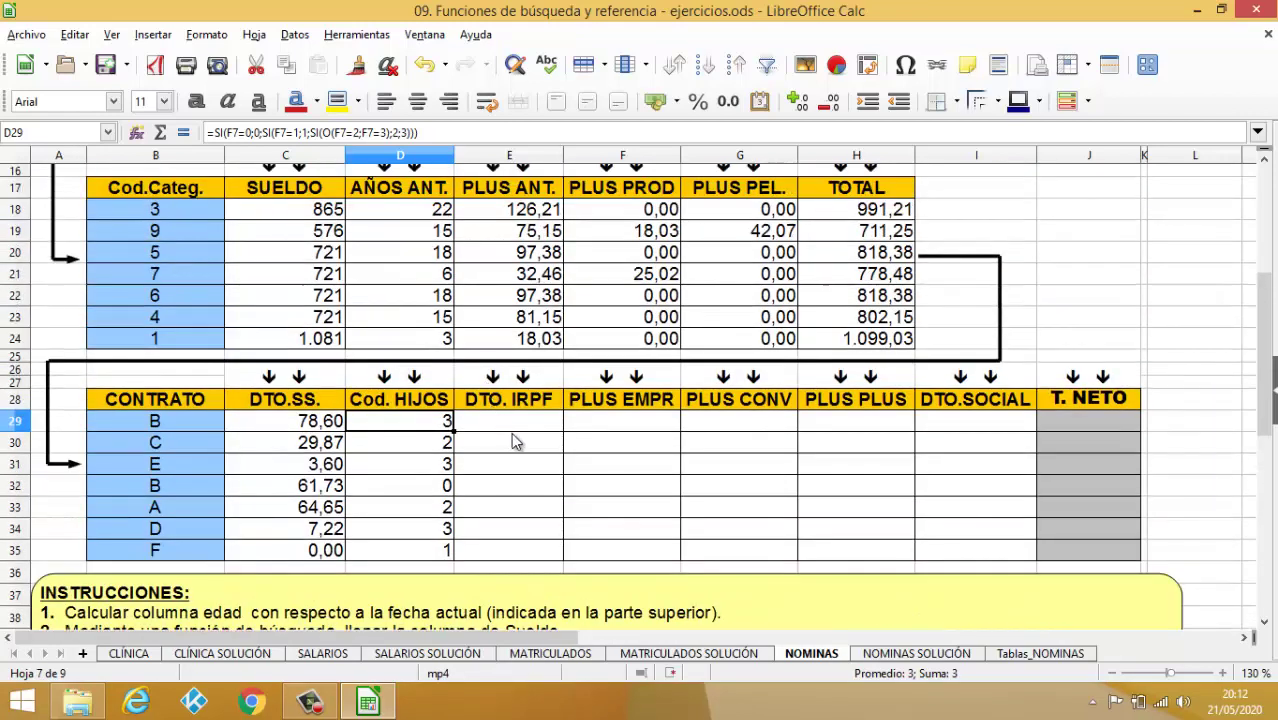
pyautogui.click(522, 422)
pyautogui.write('=')
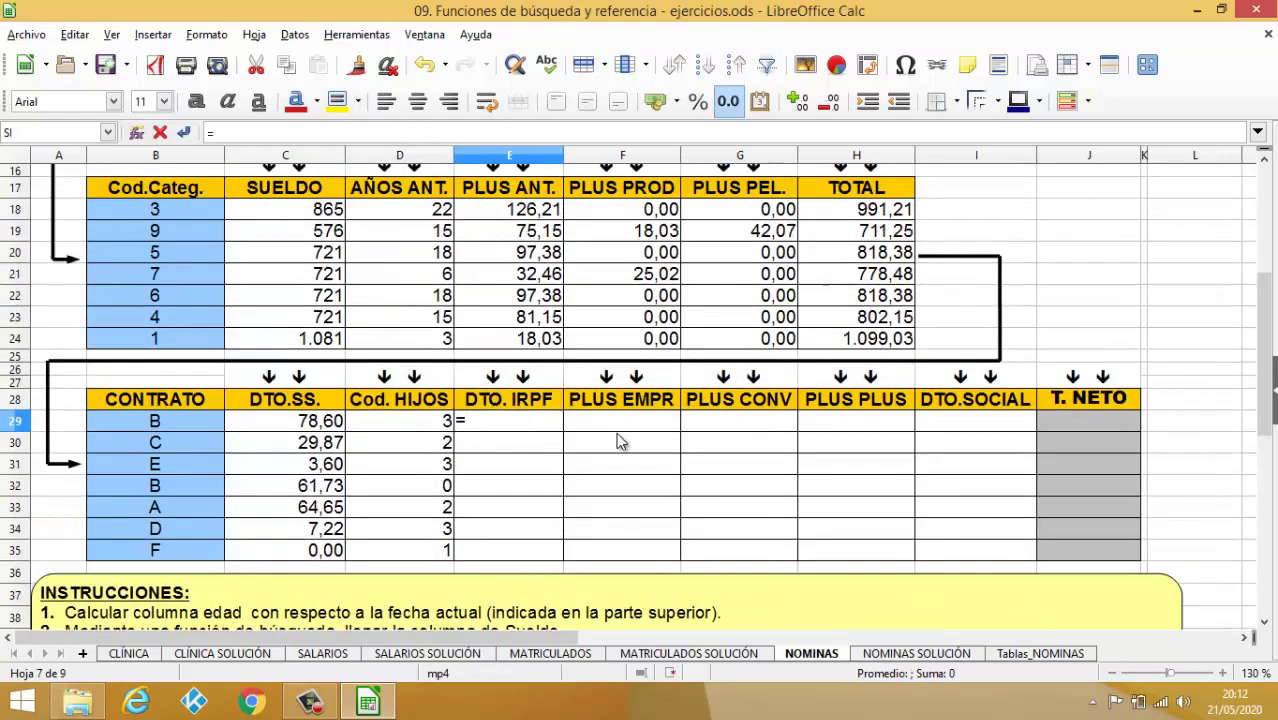
pyautogui.write('BUSCARV')
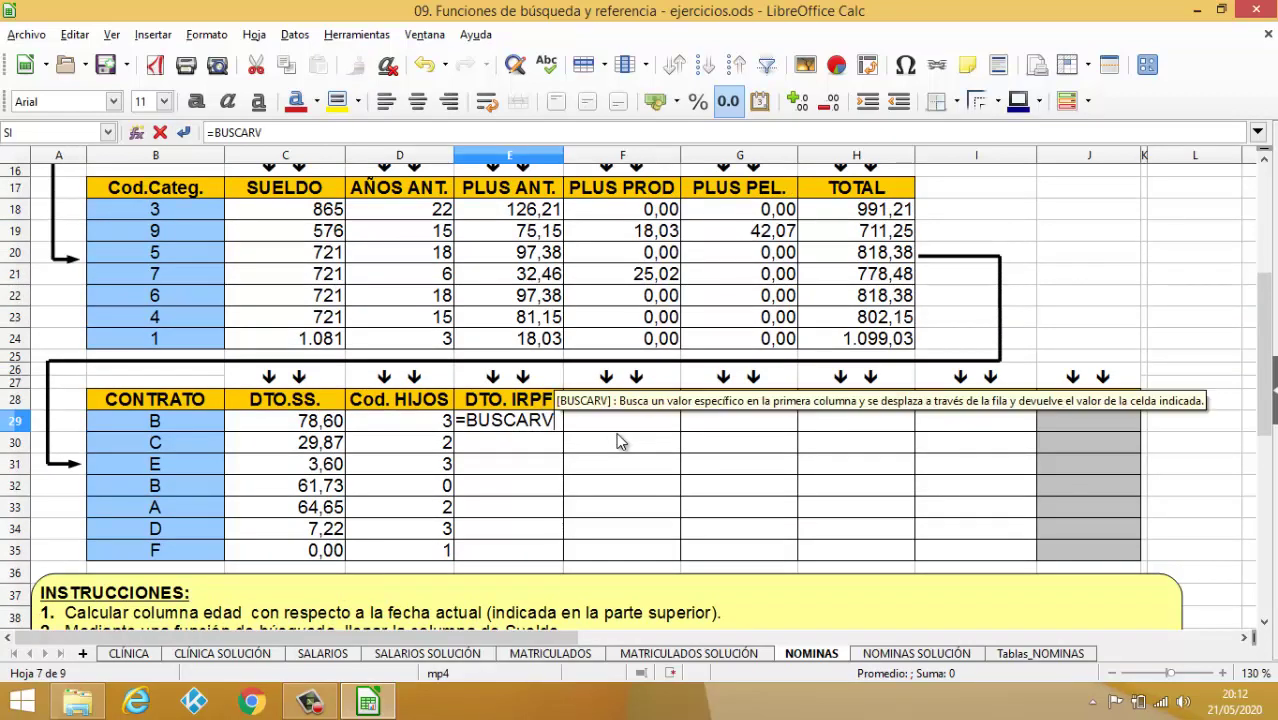
pyautogui.write('(')
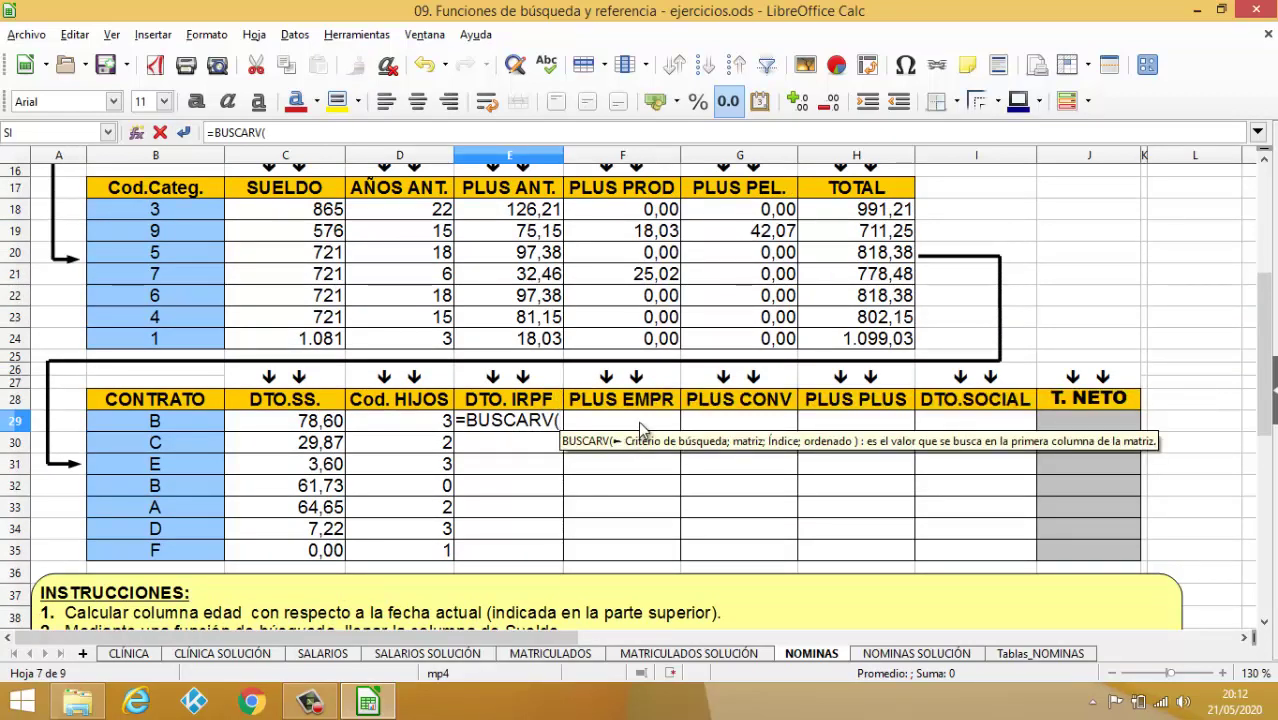
pyautogui.click(440, 424)
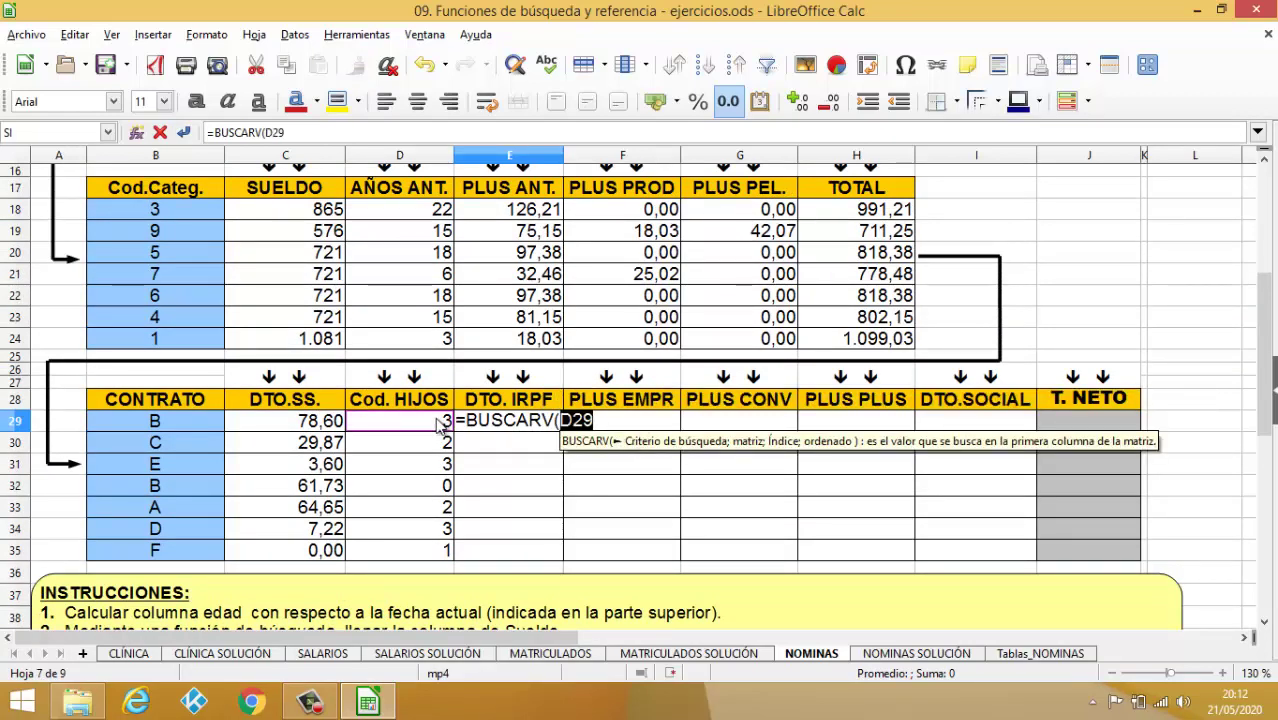
pyautogui.write(';')
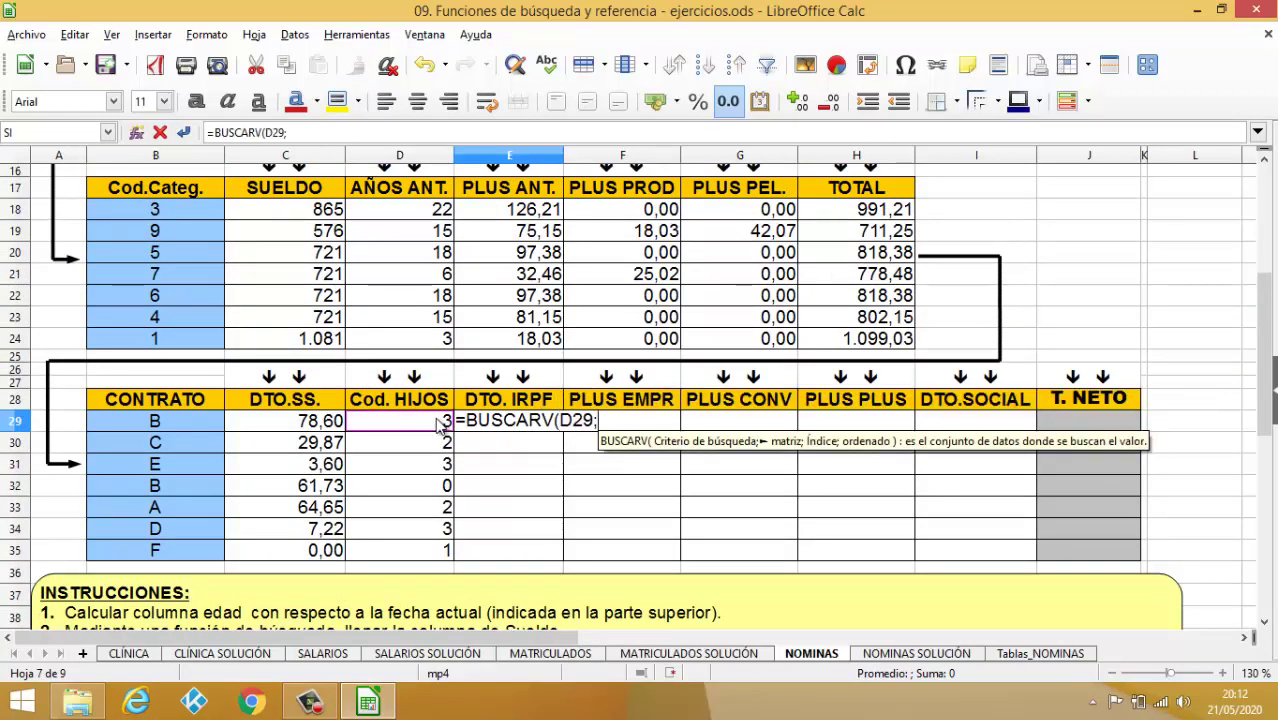
# Step: Set the BUSCARV matrix to the Tabla 3 range F16:G19 on the Tablas_NOMINAS sheet
pyautogui.click(1055, 660)
pyautogui.click(590, 254)
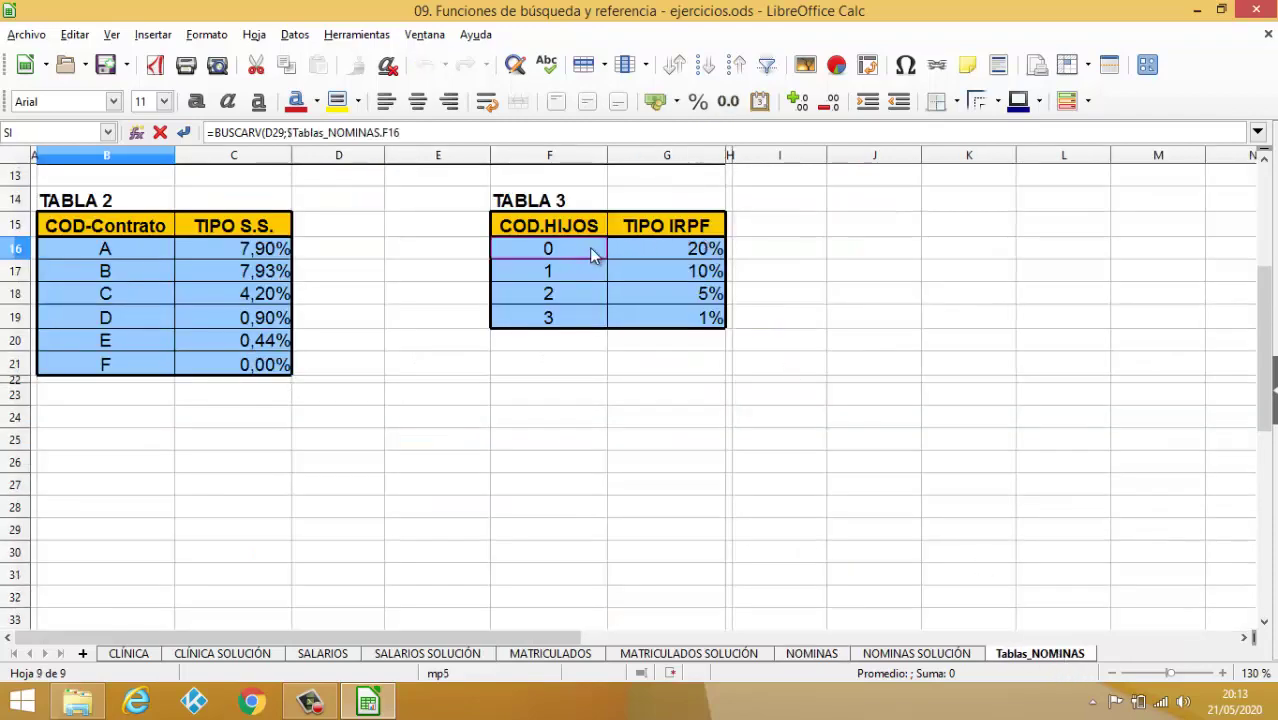
pyautogui.moveTo(590, 254); pyautogui.dragTo(664, 317)
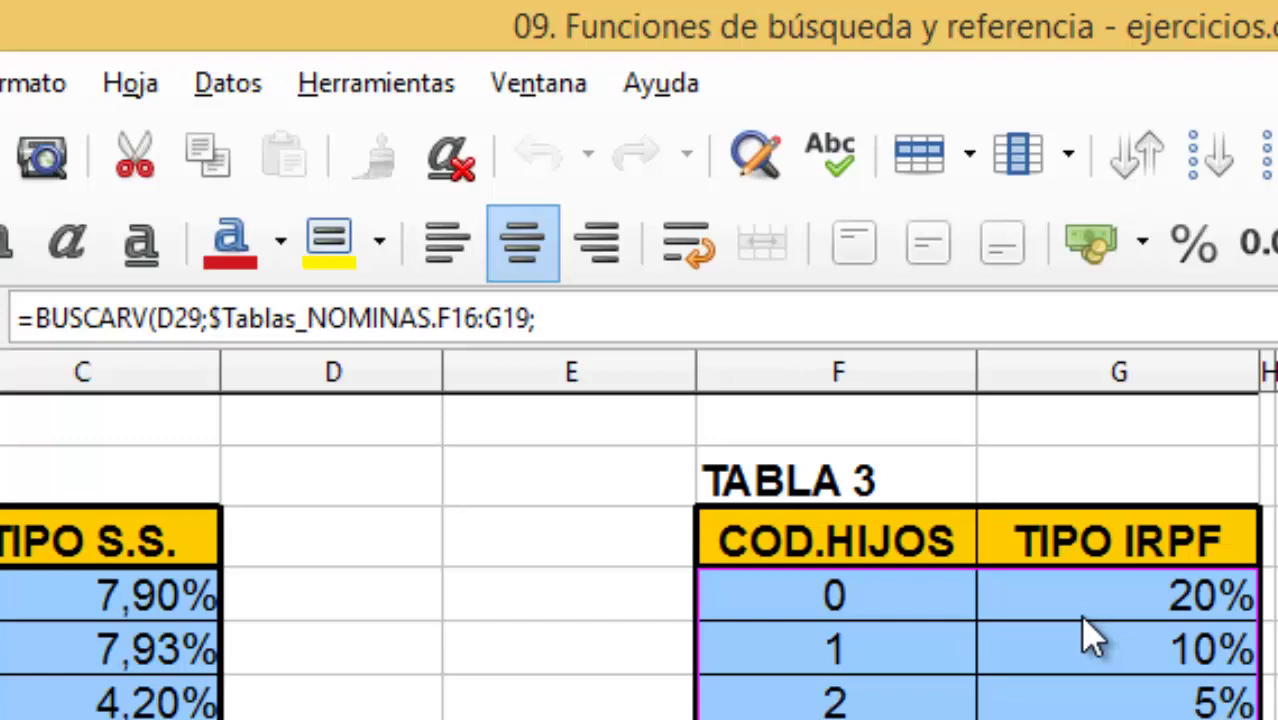
pyautogui.write('2')
pyautogui.press('BackSpace')
pyautogui.press('BackSpace')
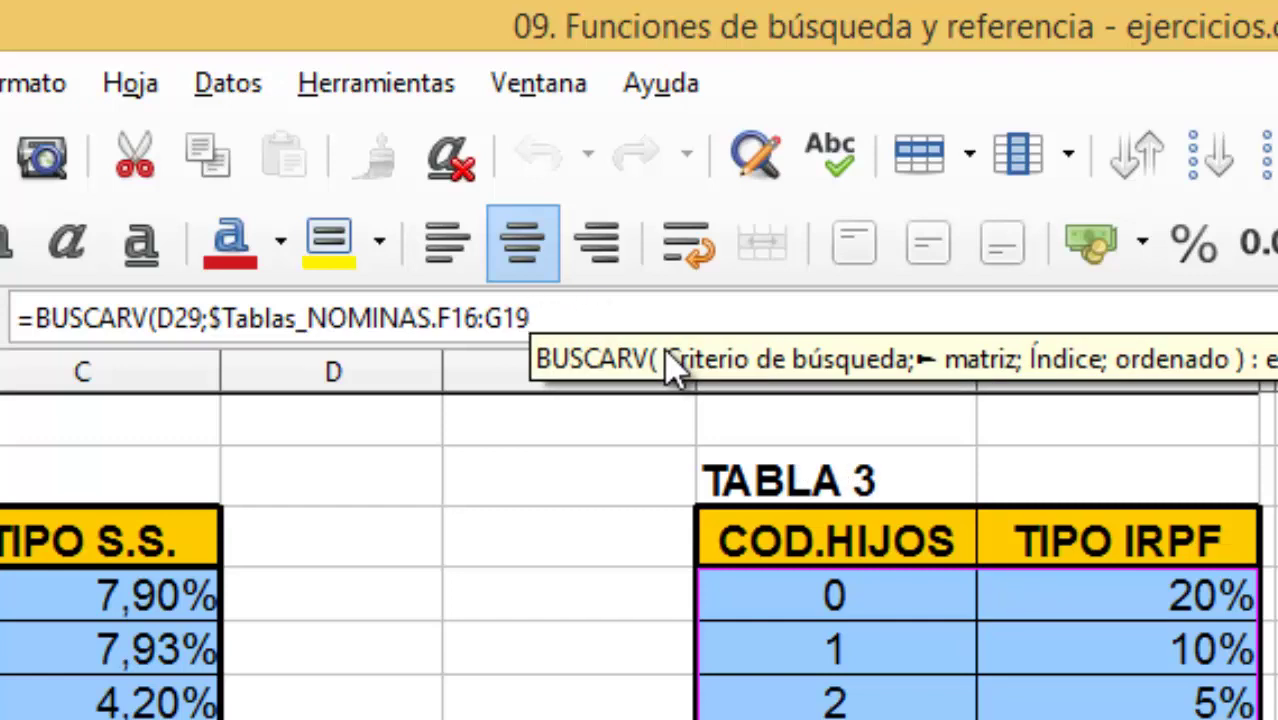
# Step: Make the matrix range absolute as $F$16:$G$19, and complete and enter the BUSCARV with index 2 and sort order 0
pyautogui.click(440, 320)
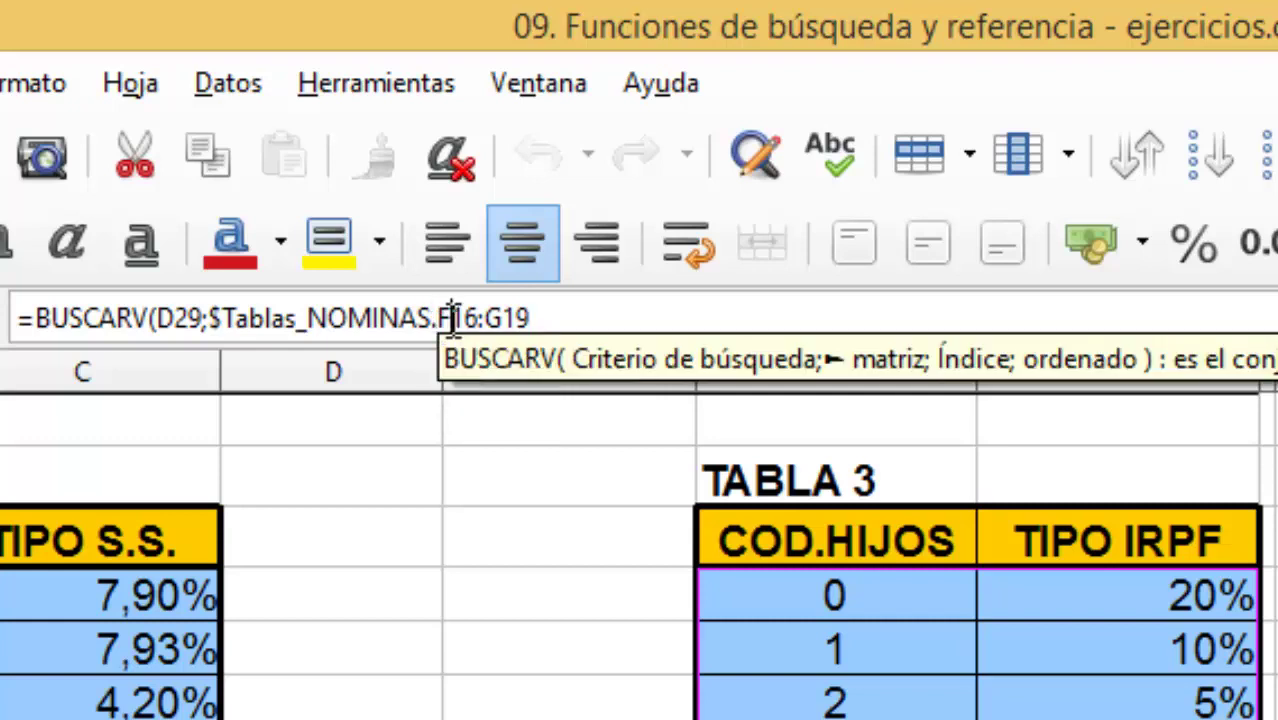
pyautogui.keyDown('shift'); pyautogui.click(538, 312); pyautogui.keyUp('shift')
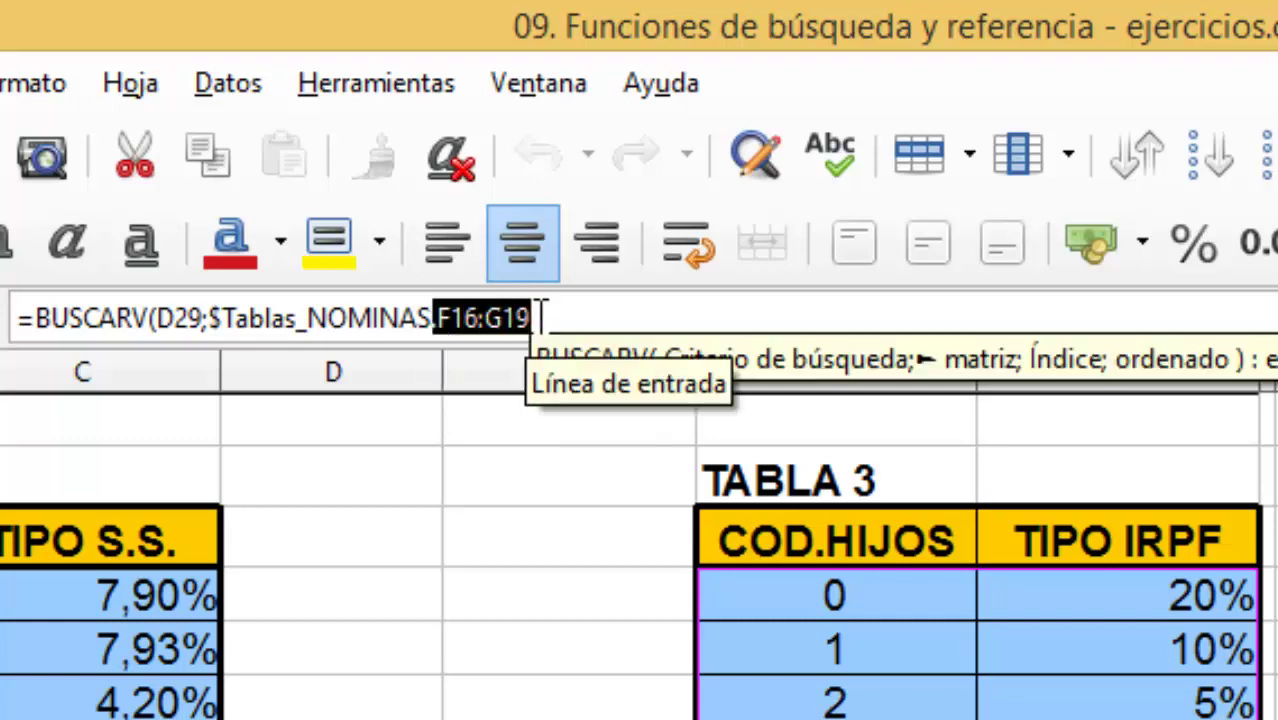
pyautogui.hotkey('shift', 'F4')
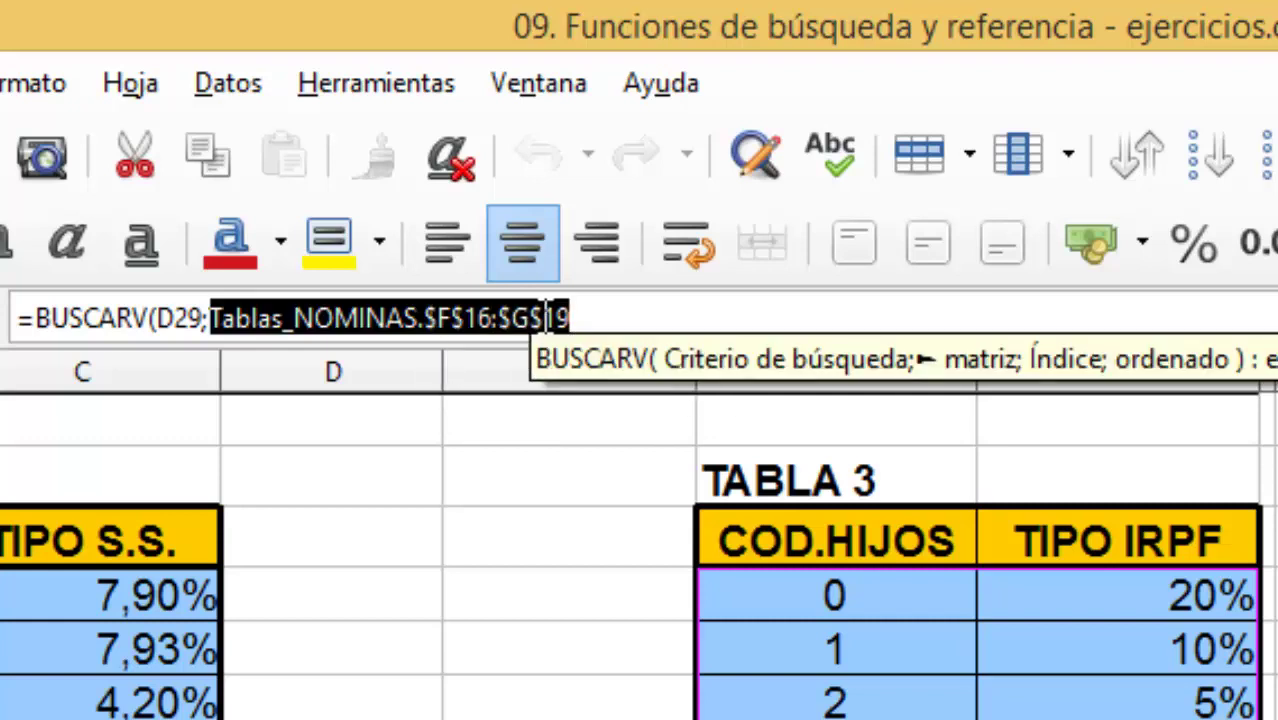
pyautogui.click(603, 312)
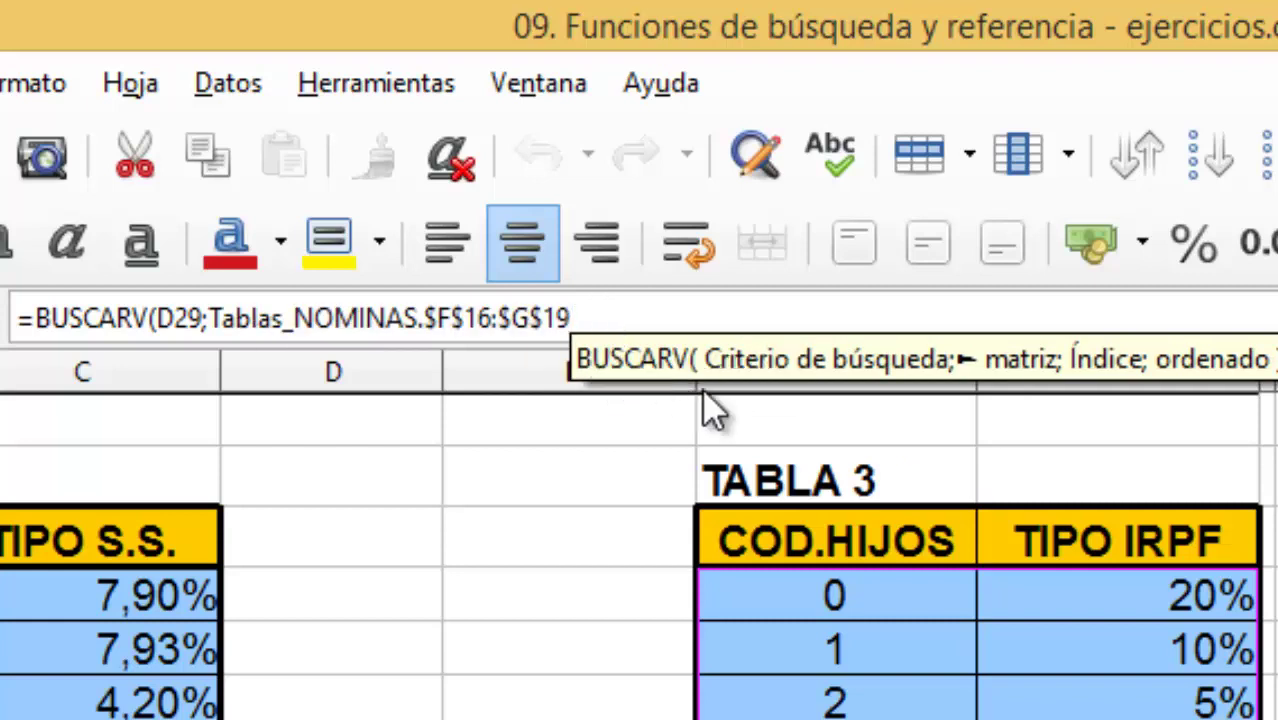
pyautogui.write(';')
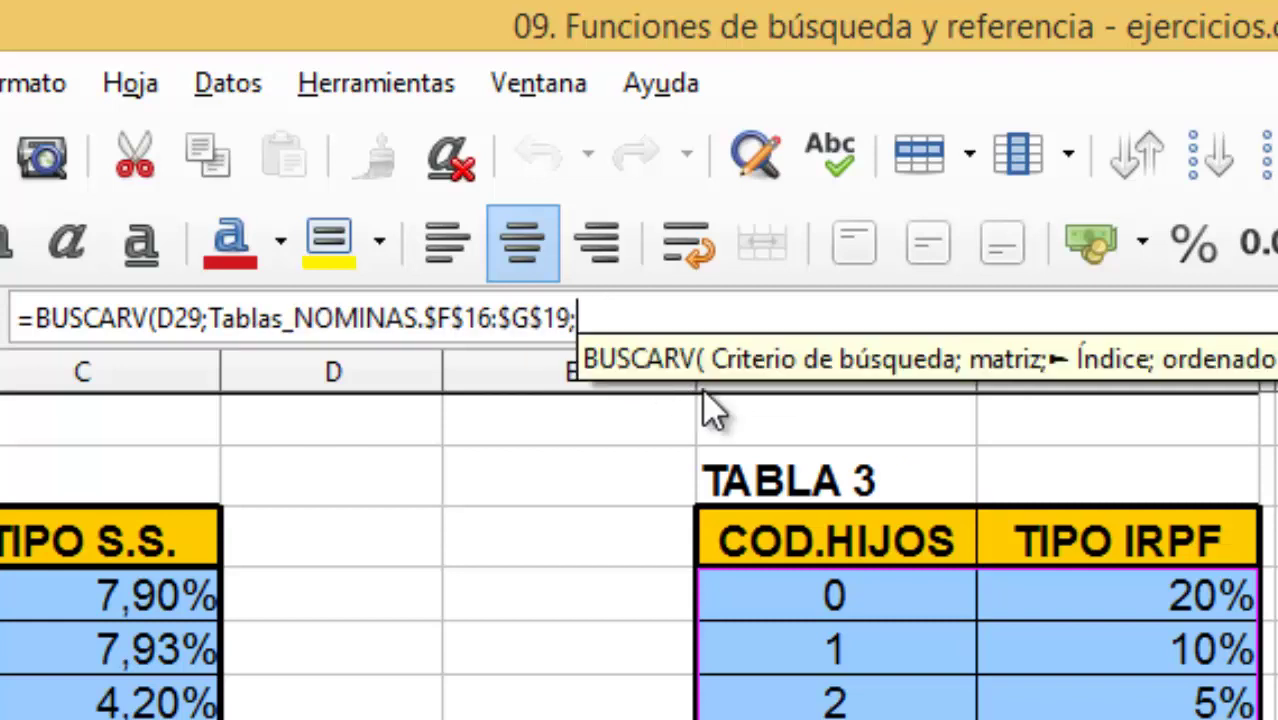
pyautogui.write('2;0)')
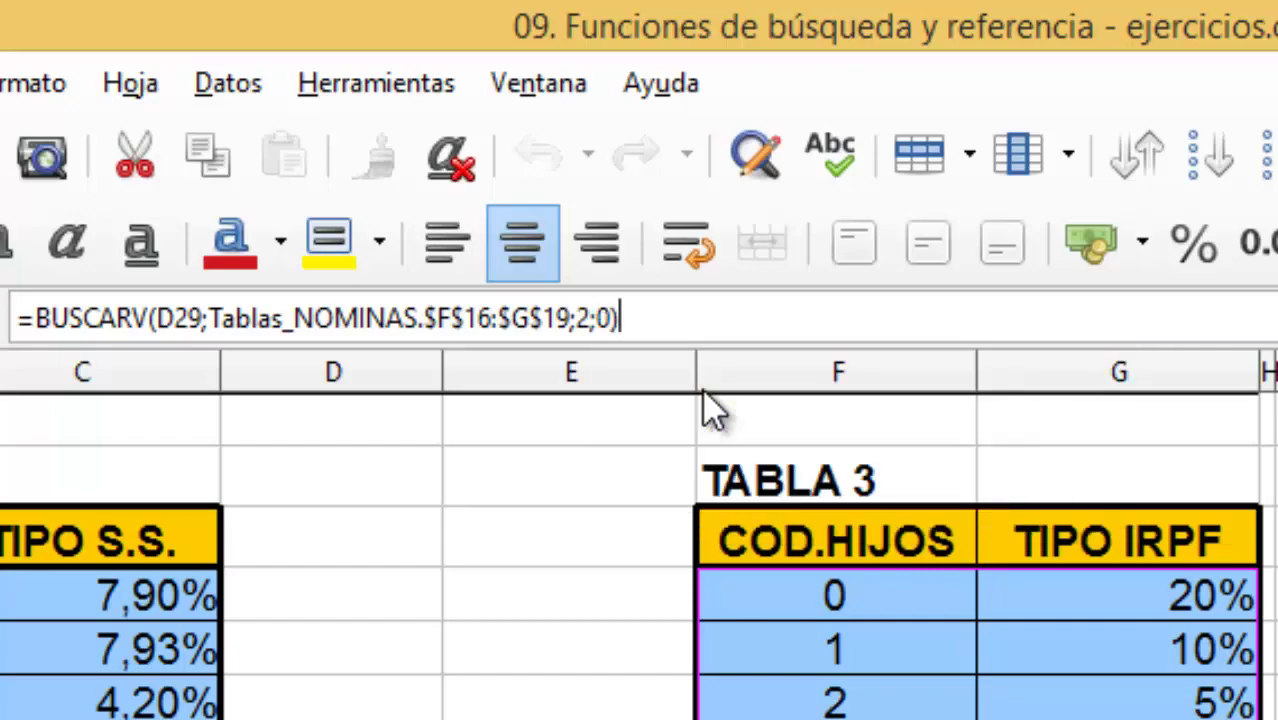
pyautogui.press('Return')
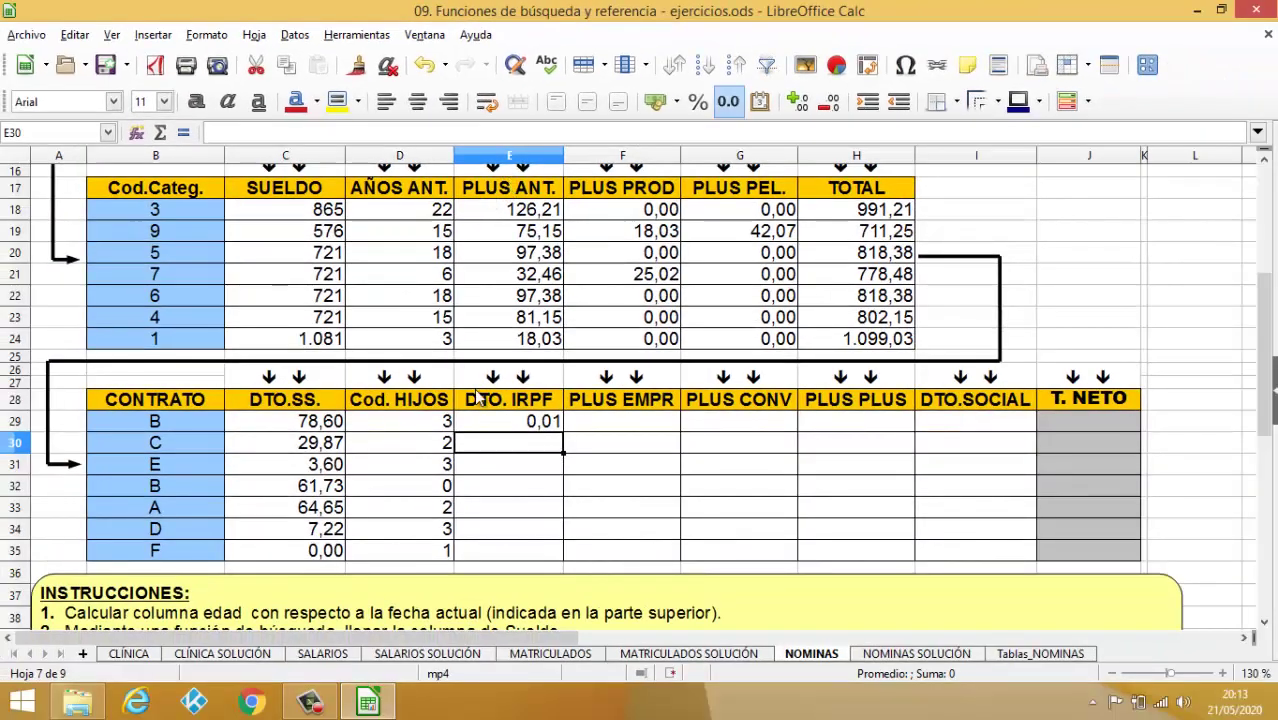
# Step: Multiply the BUSCARV in E29 by the TOTAL in H18, and fill the formula down through E35
pyautogui.click(503, 425)
pyautogui.doubleClick(503, 425)
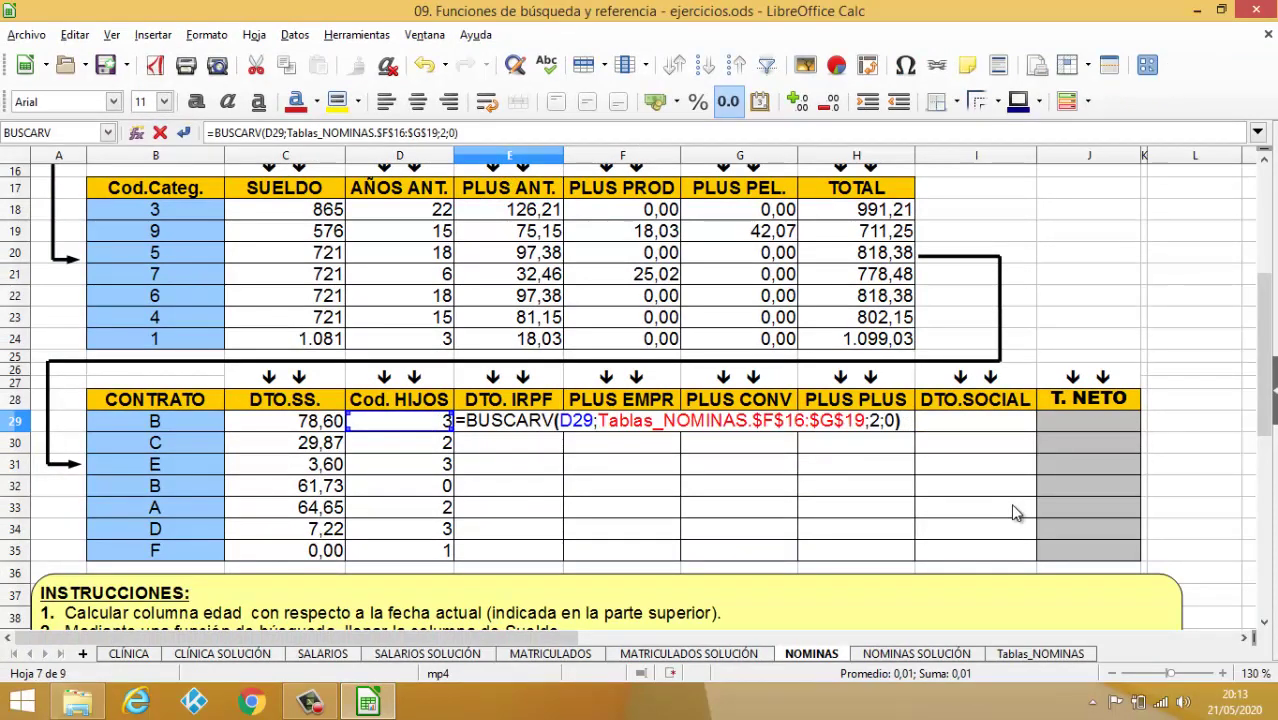
pyautogui.write('*')
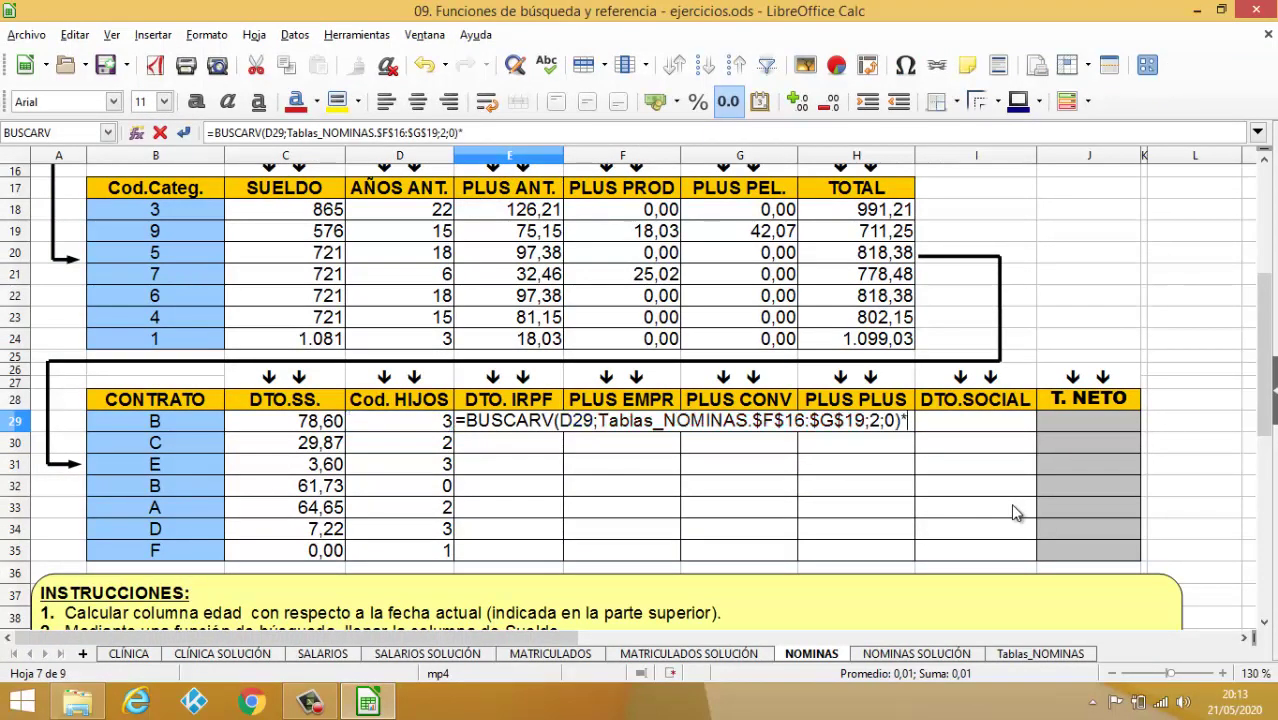
pyautogui.click(866, 213)
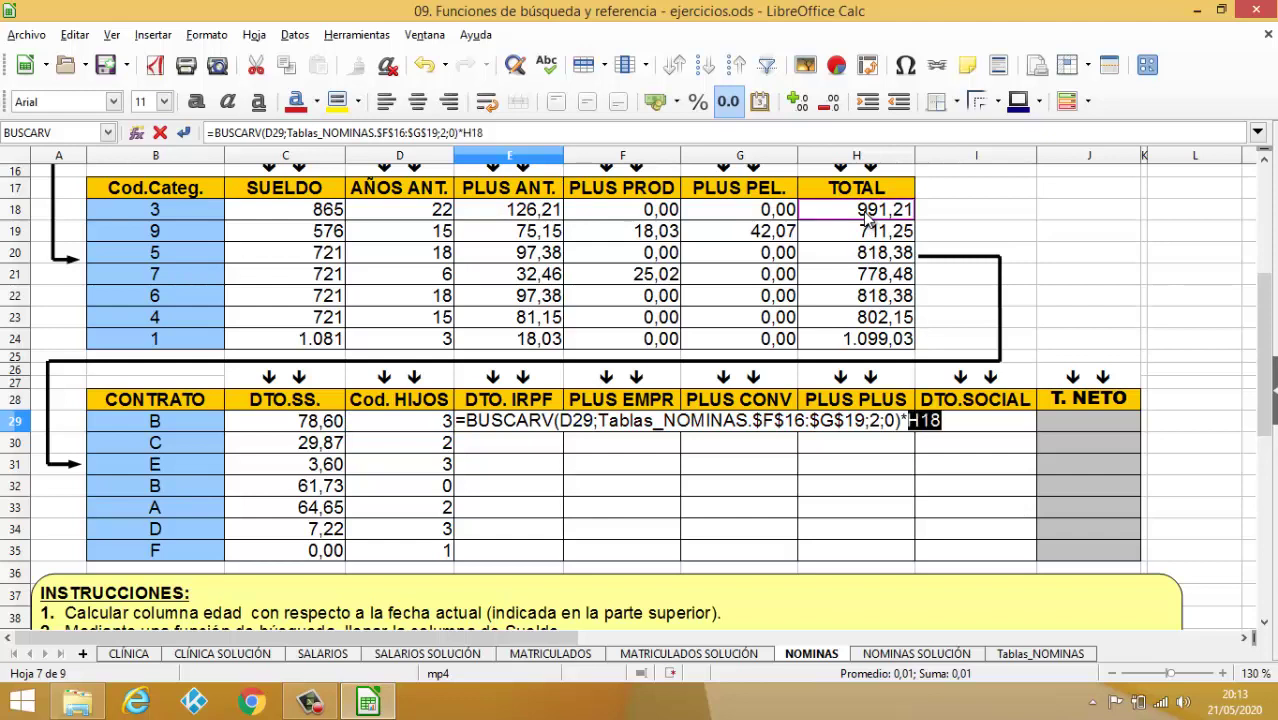
pyautogui.press('Return')
pyautogui.click(523, 429)
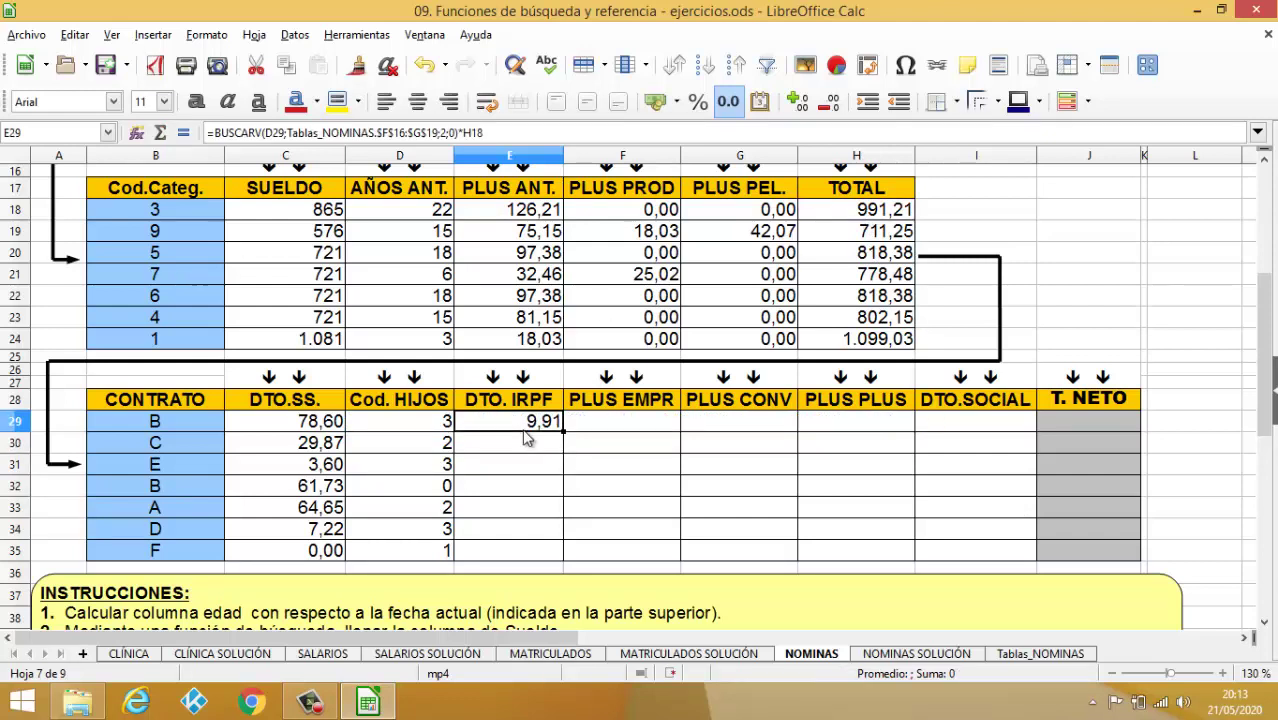
pyautogui.doubleClick(563, 430)
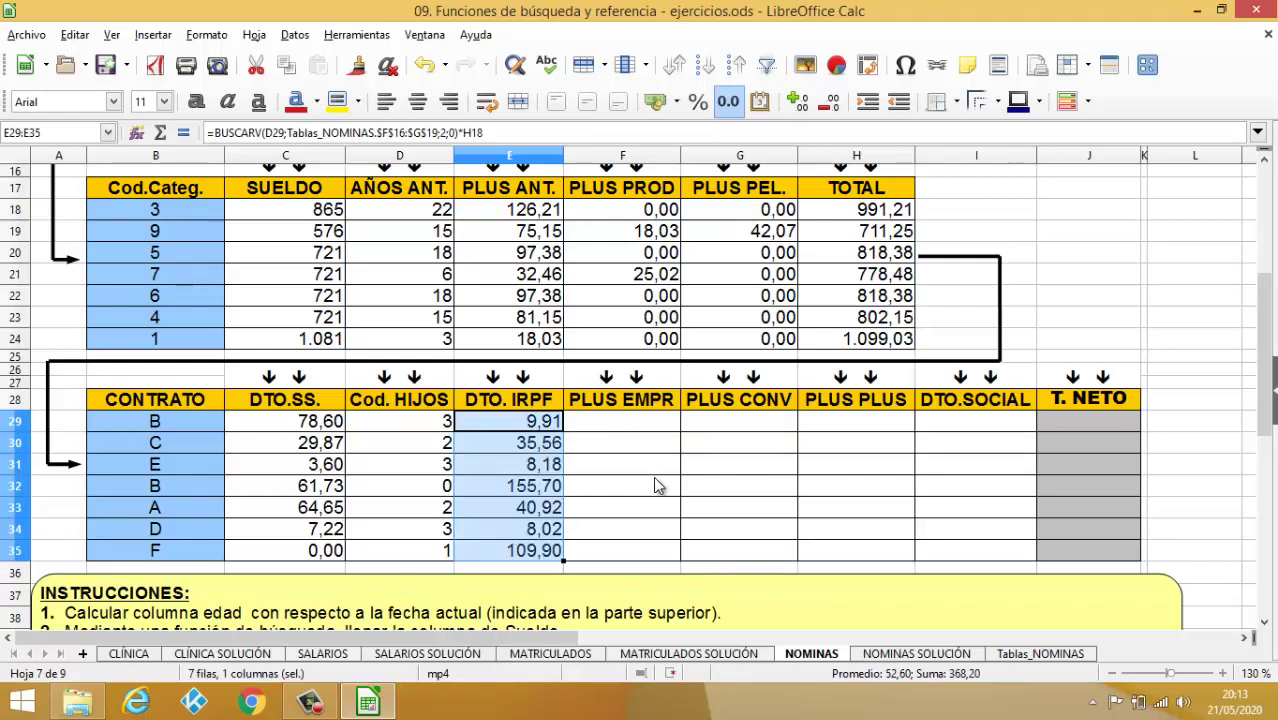
# Step: Select F29 under PLUS EMPR and read instruction 10, locating the contract, age and salary data it requires
pyautogui.click(670, 423)
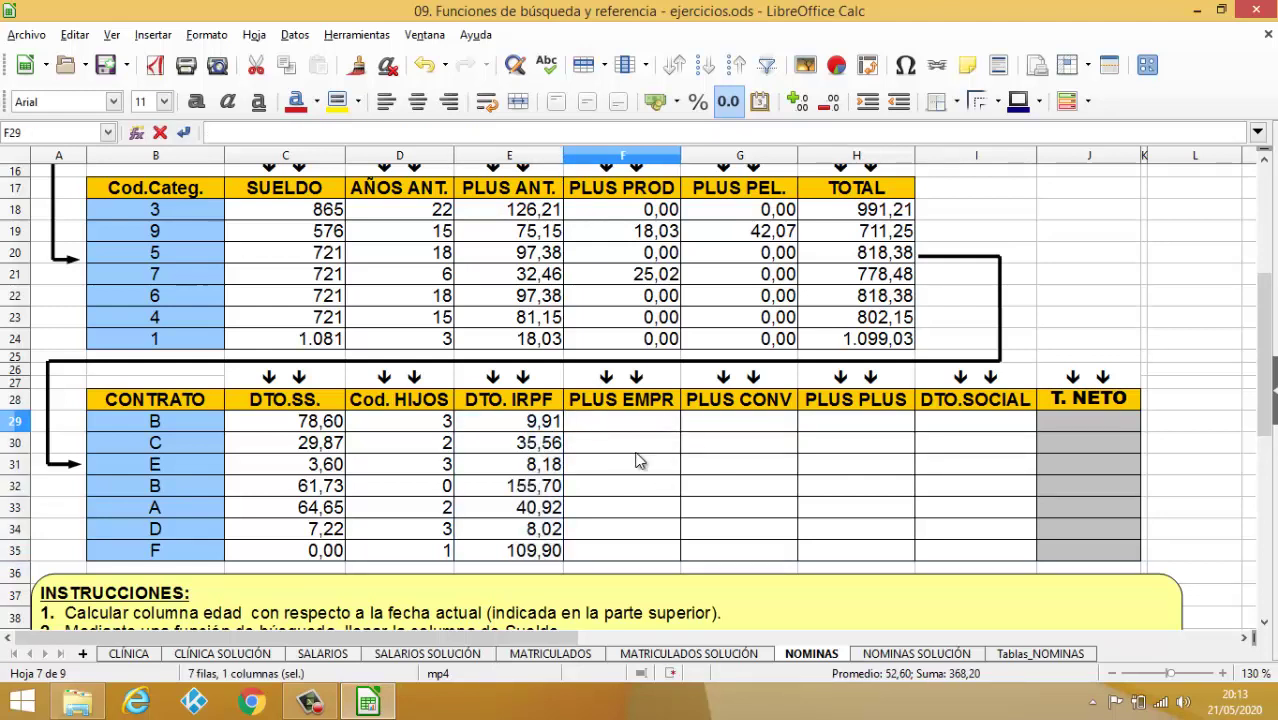
pyautogui.scroll(-6, 630, 455)
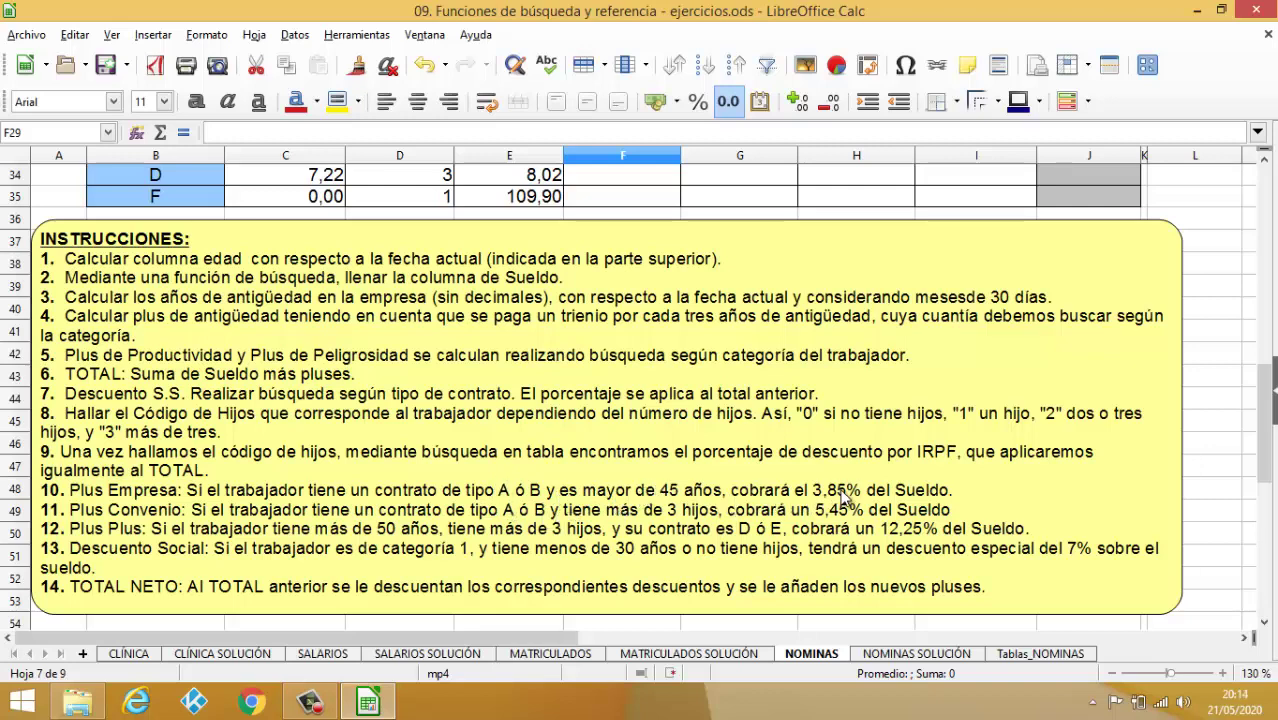
pyautogui.scroll(7, 795, 475)
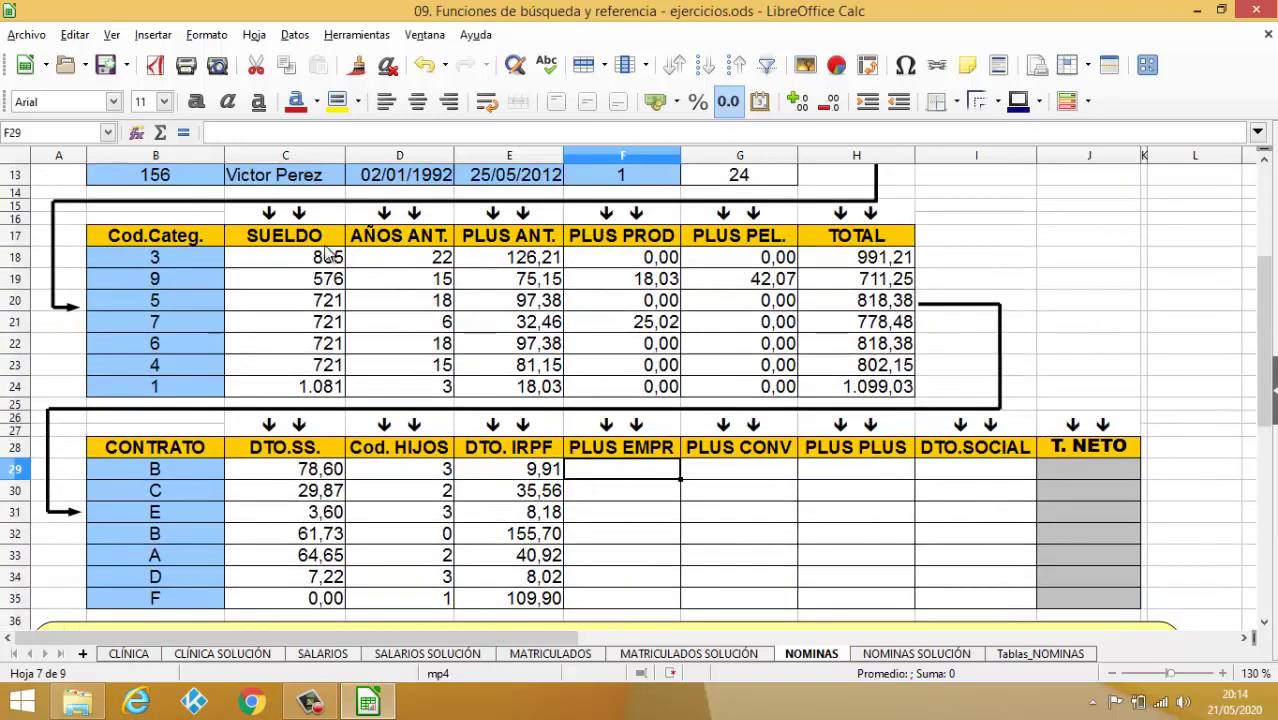
pyautogui.scroll(-1, 296, 275)
pyautogui.scroll(-8, 300, 278)
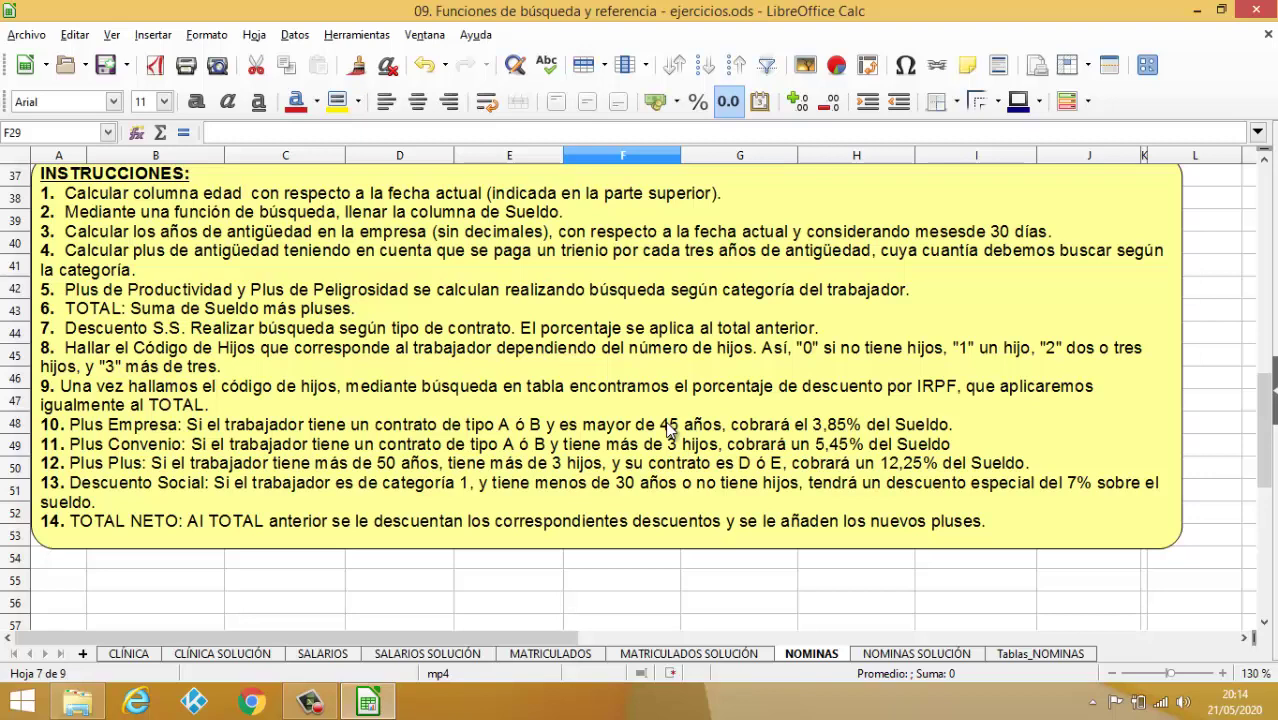
pyautogui.scroll(8, 668, 428)
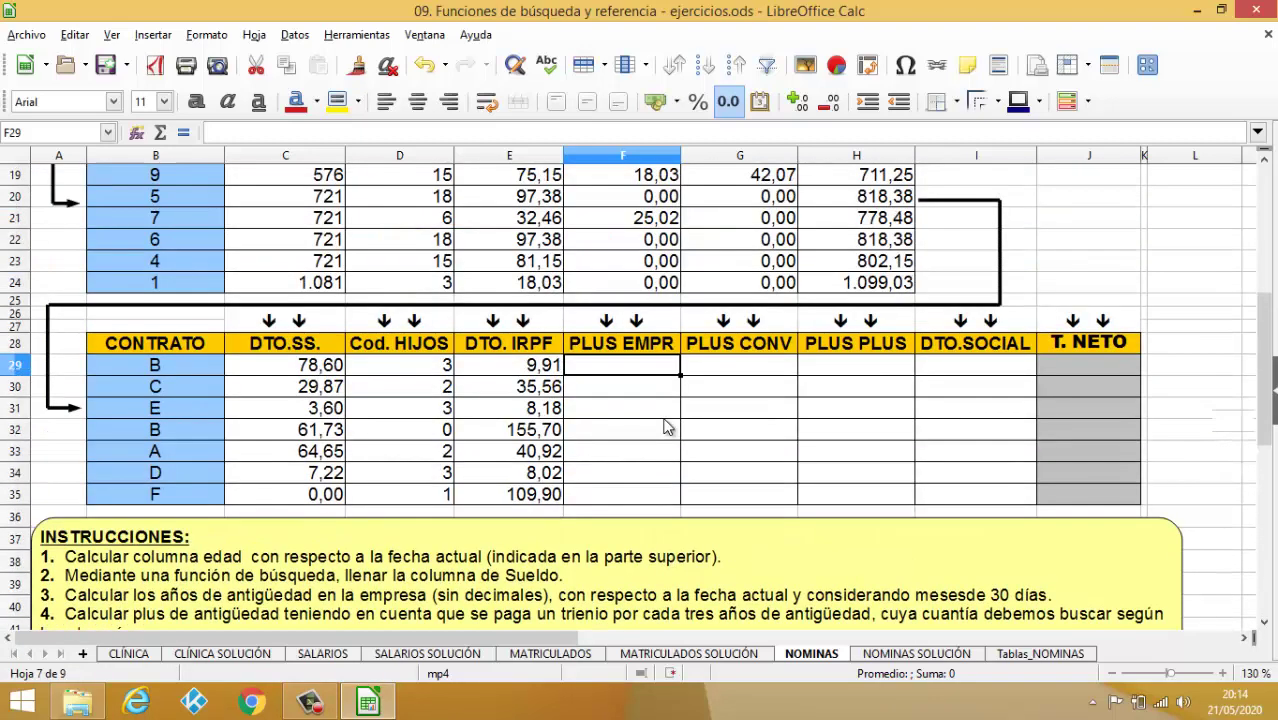
pyautogui.scroll(2, 668, 428)
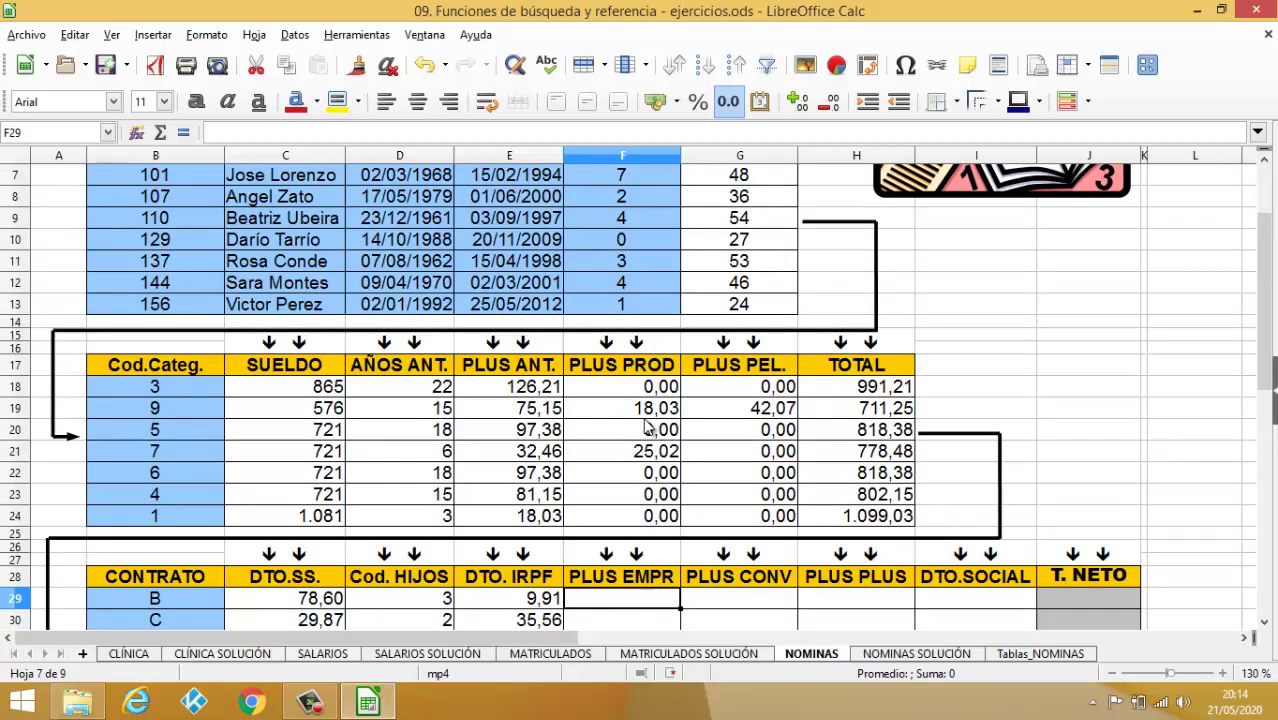
# Step: Begin an SI formula in F29 with a nested Y function whose first condition is G7>45
pyautogui.write('=SI')
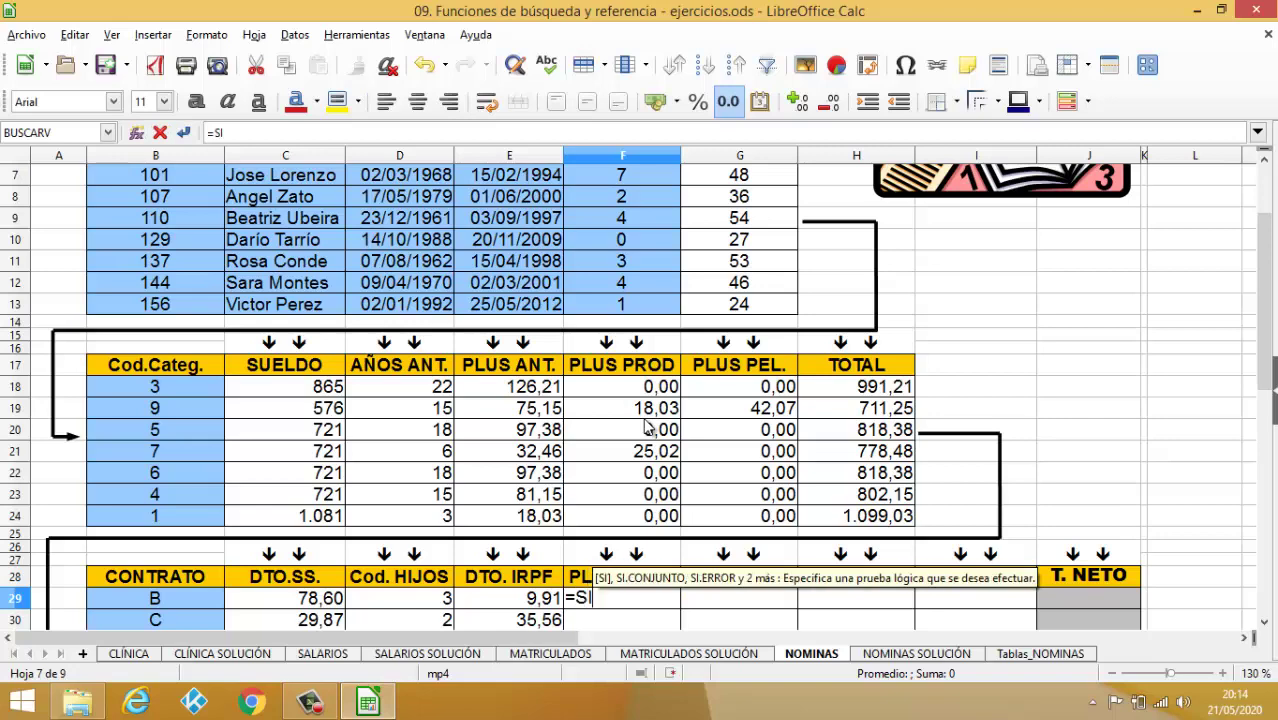
pyautogui.write('(')
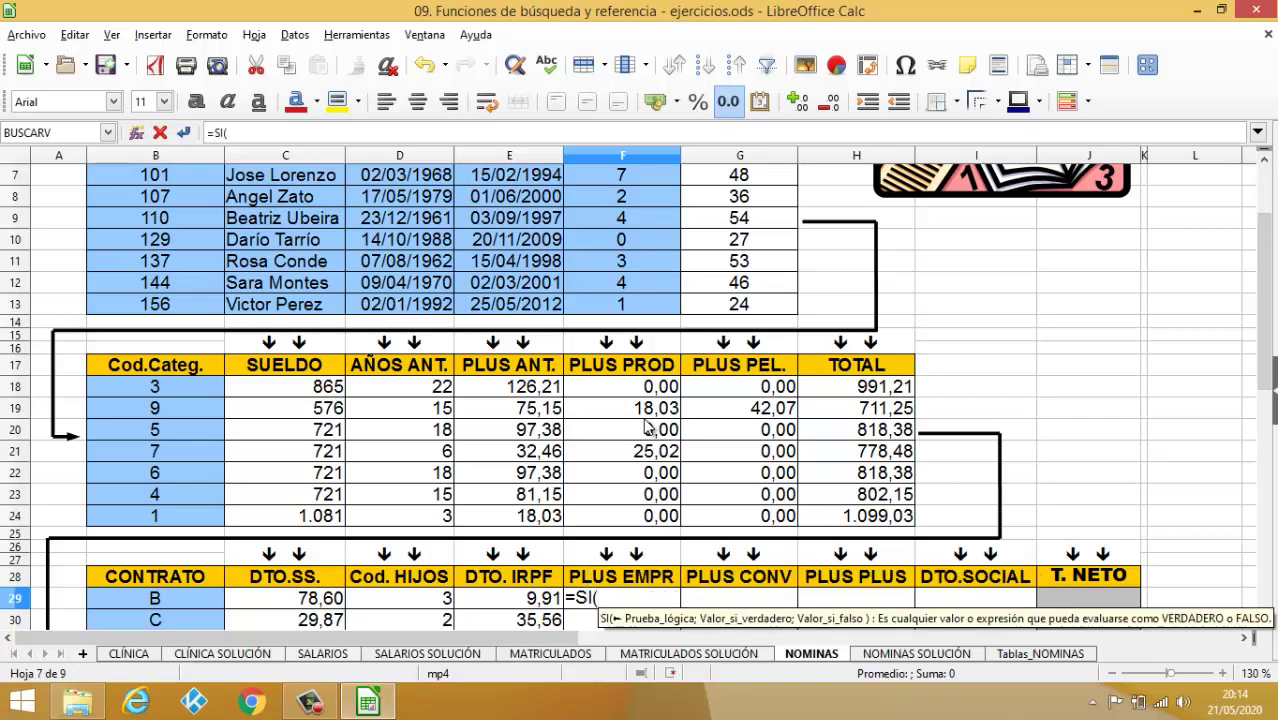
pyautogui.scroll(-3, 648, 428)
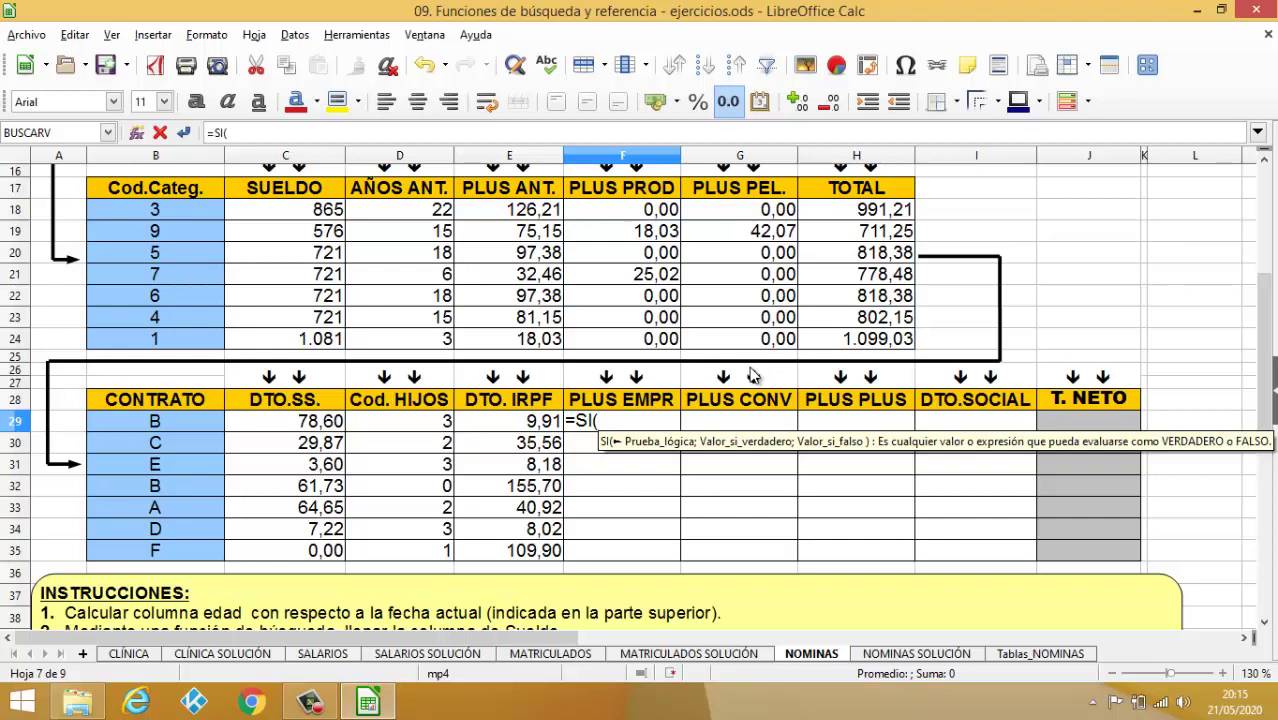
pyautogui.write('Y')
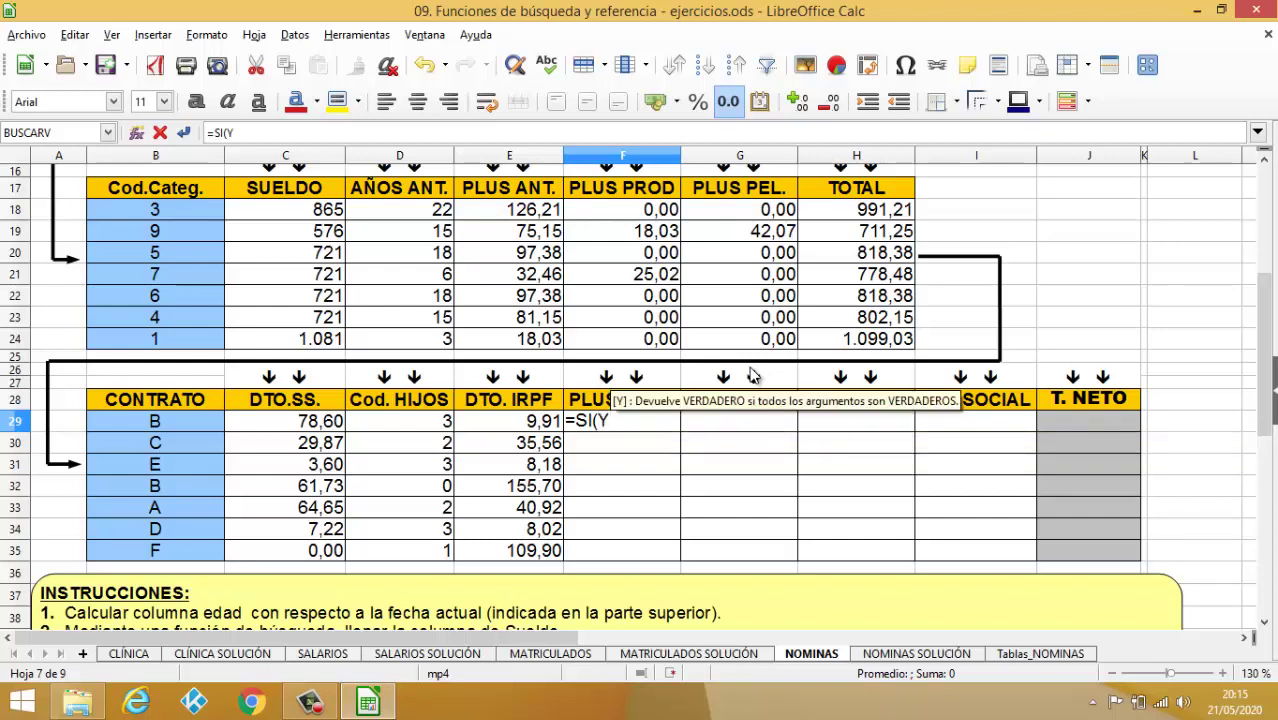
pyautogui.write('(')
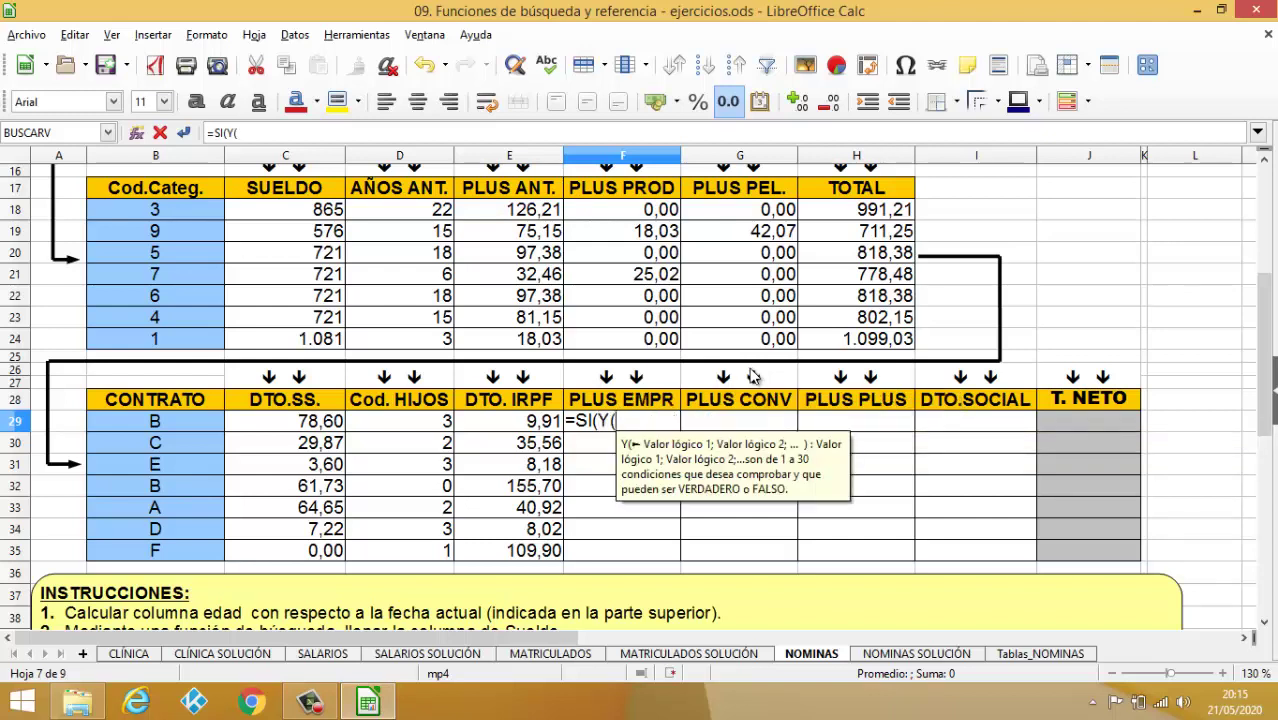
pyautogui.scroll(5, 752, 375)
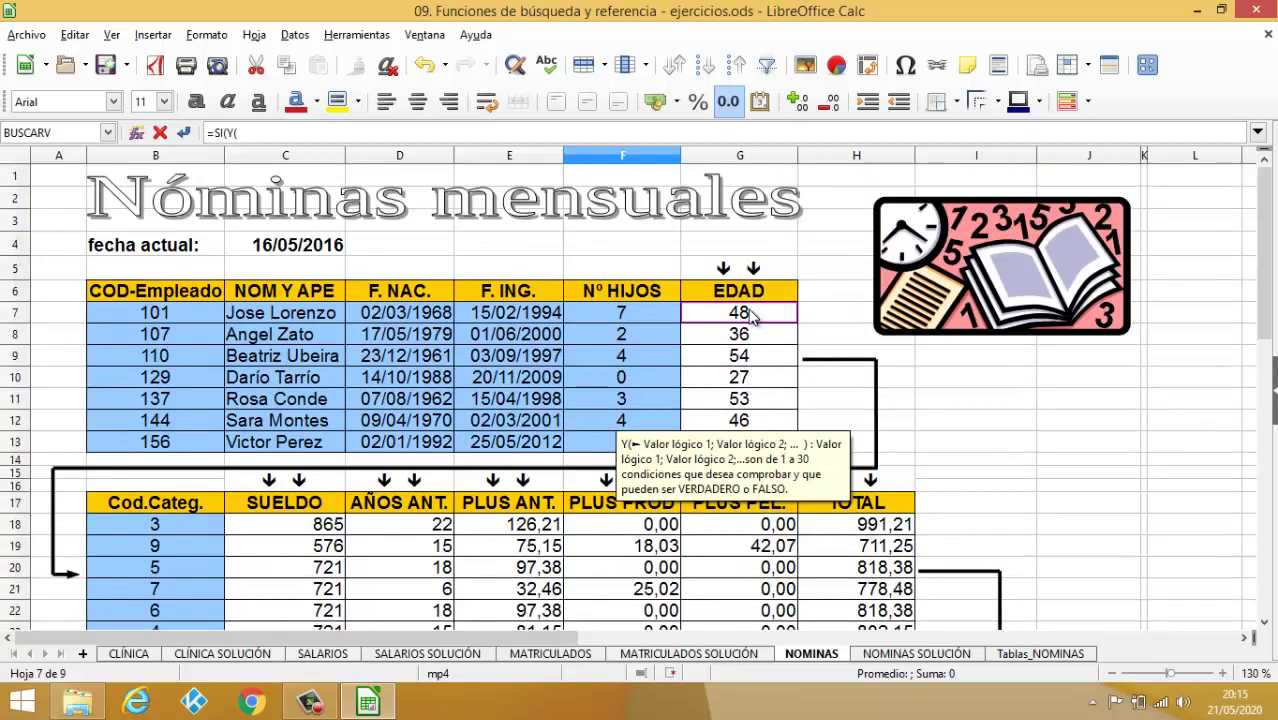
pyautogui.scroll(-4, 826, 345)
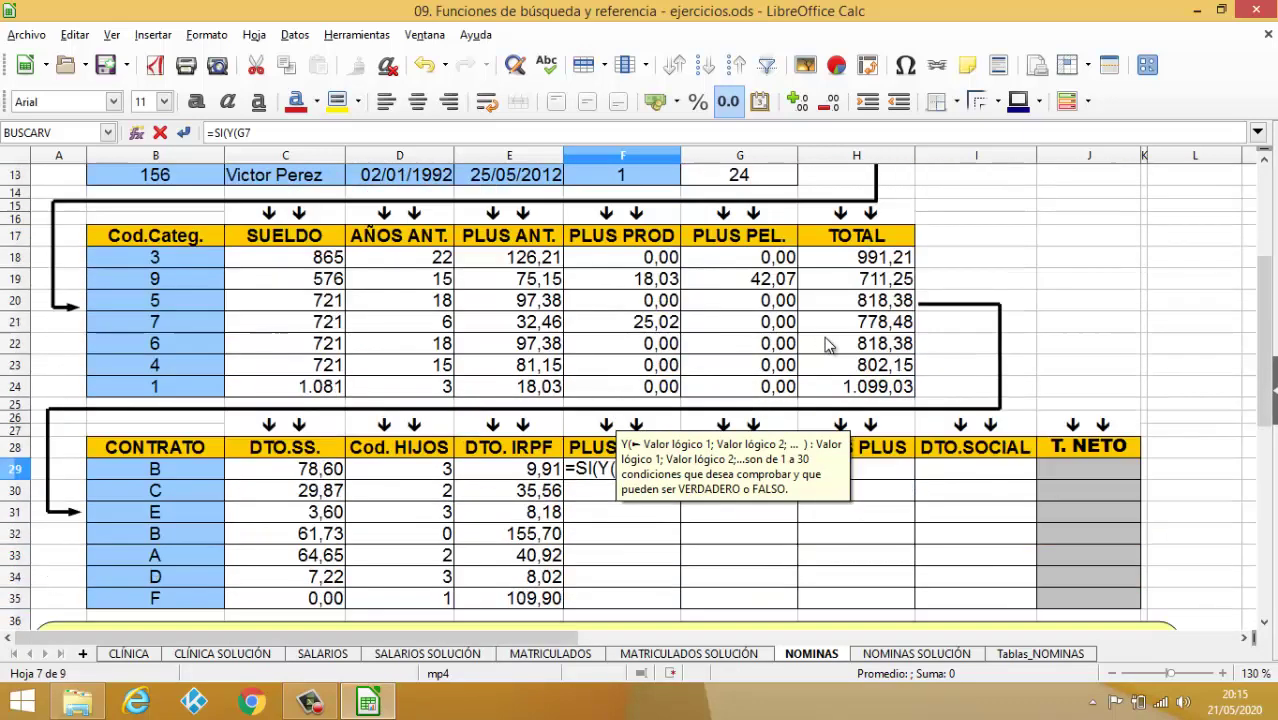
pyautogui.scroll(-1, 718, 492)
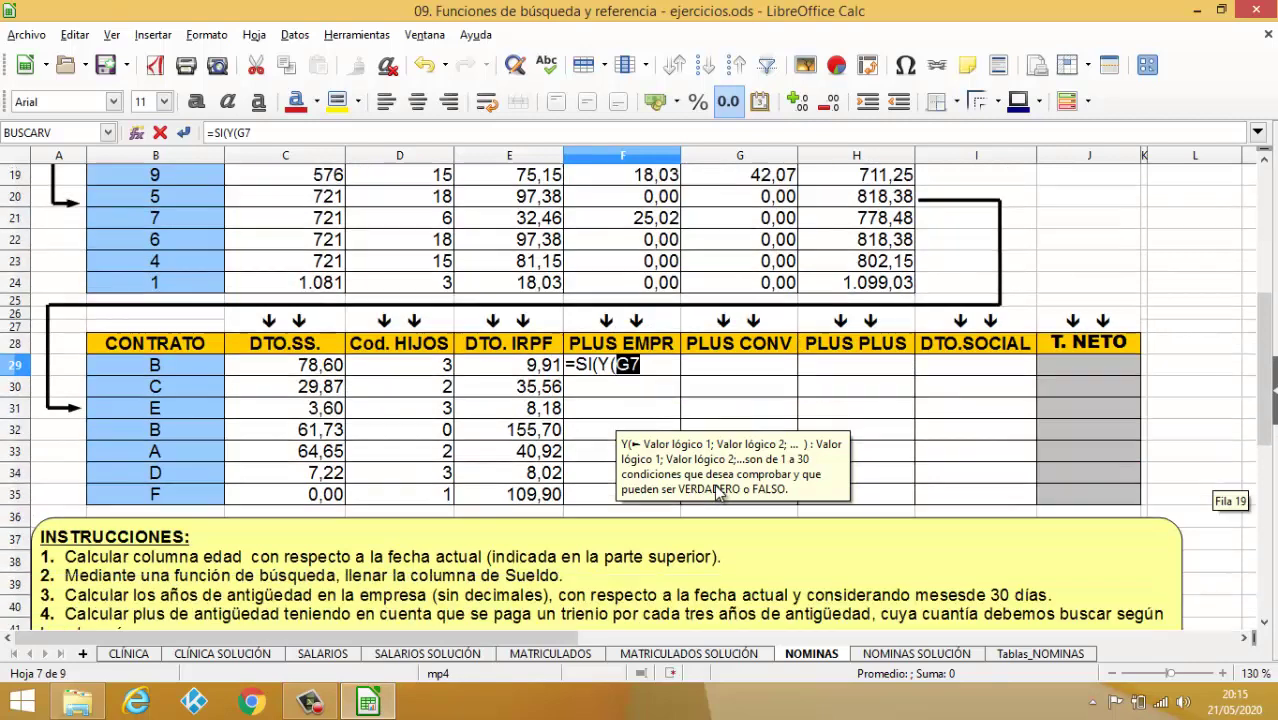
pyautogui.write('>')
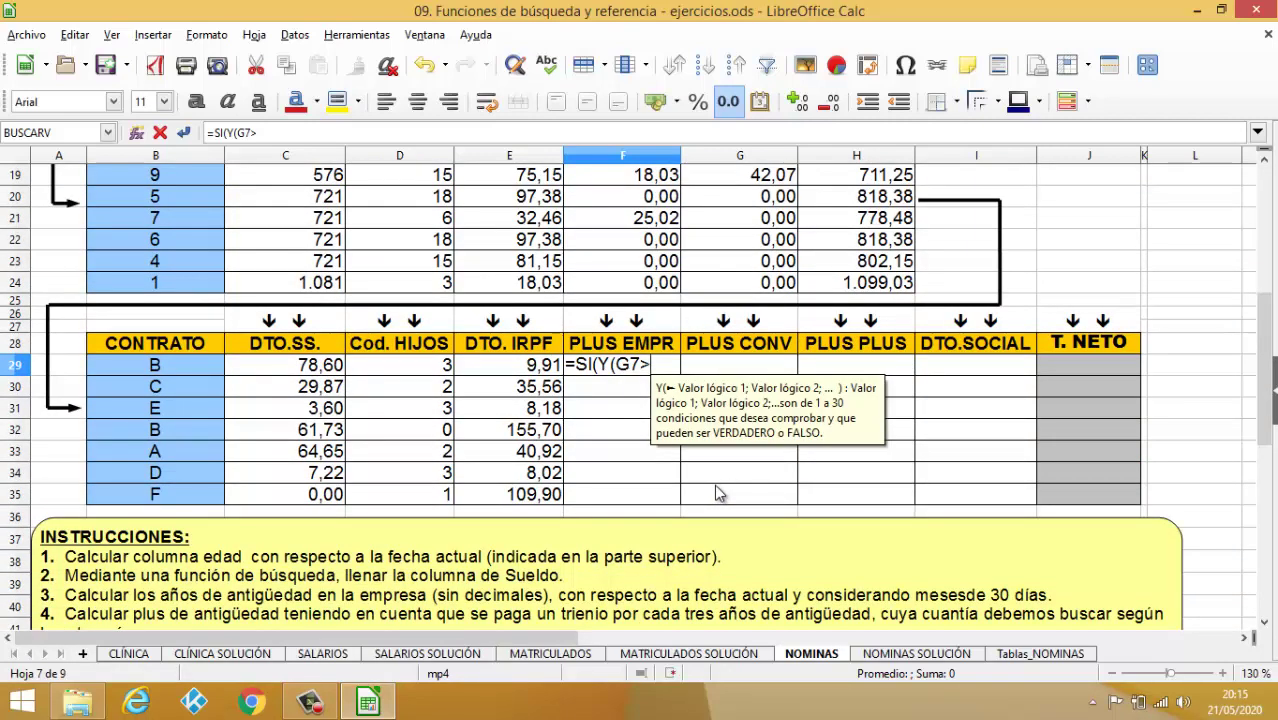
pyautogui.write('45')
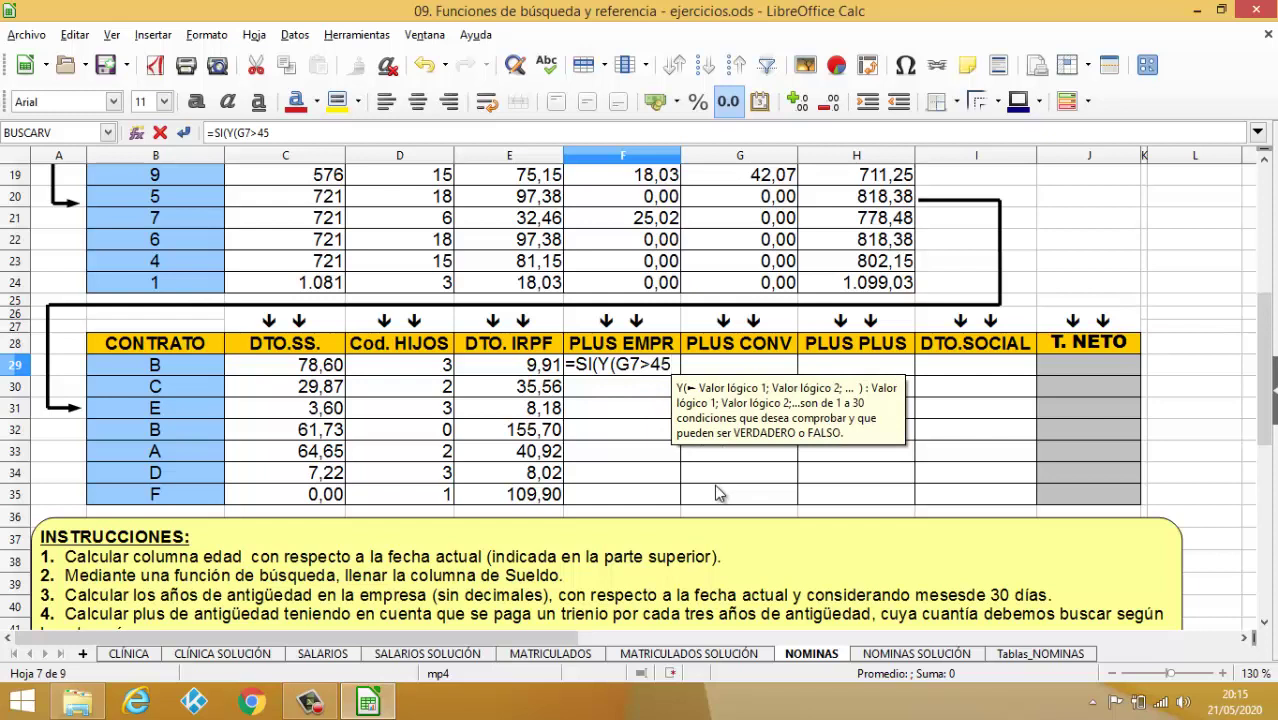
# Step: Add the nested condition O(B29="A";B29="B") for the contract type and close the Y function
pyautogui.write(';')
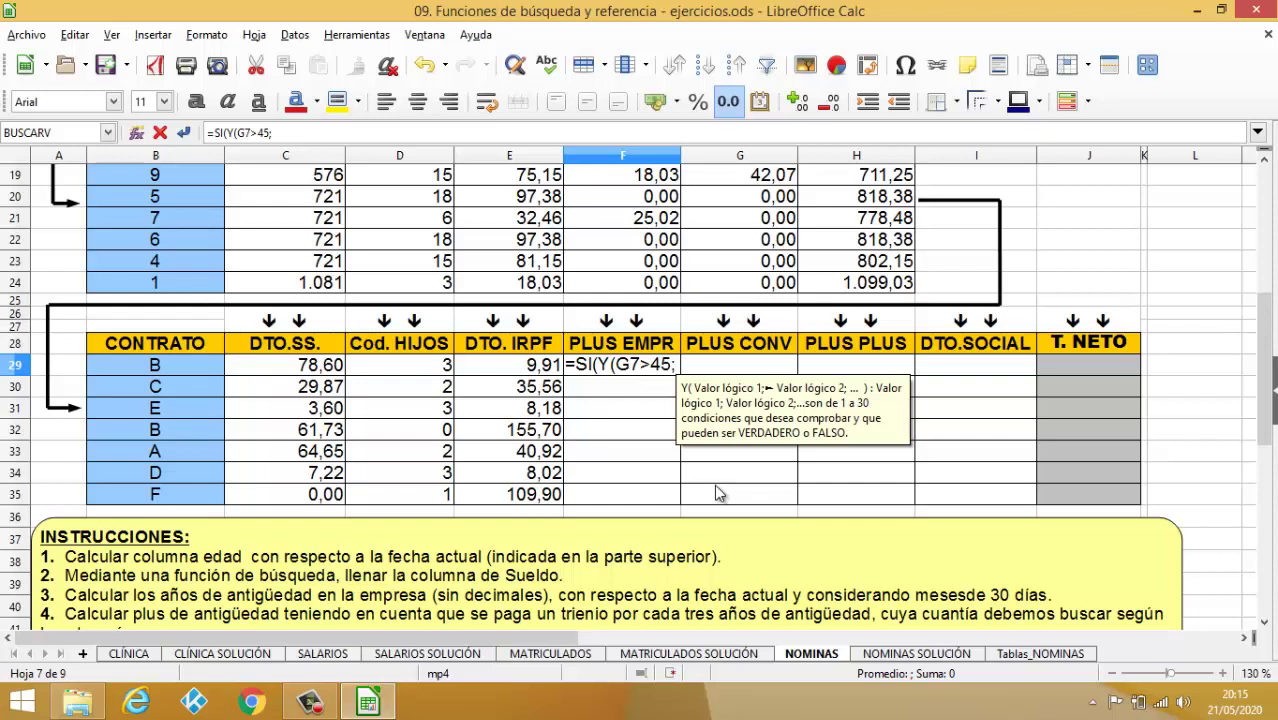
pyautogui.write('O')
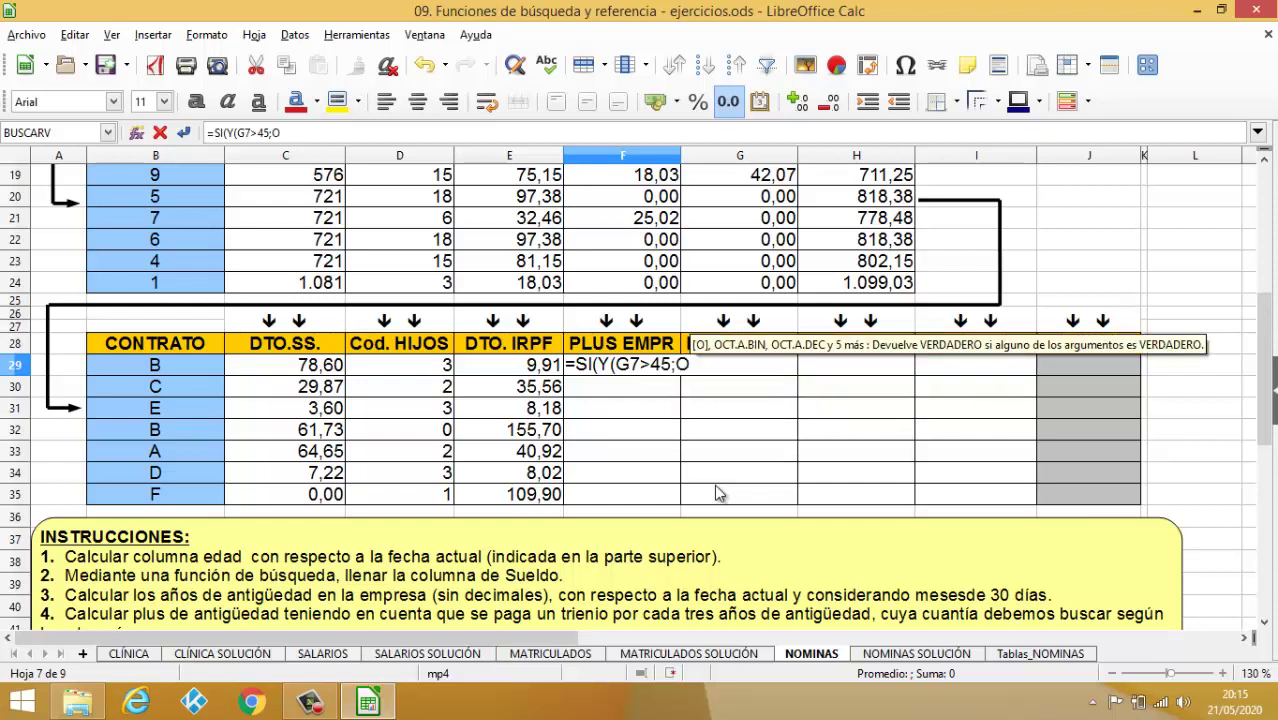
pyautogui.write('(')
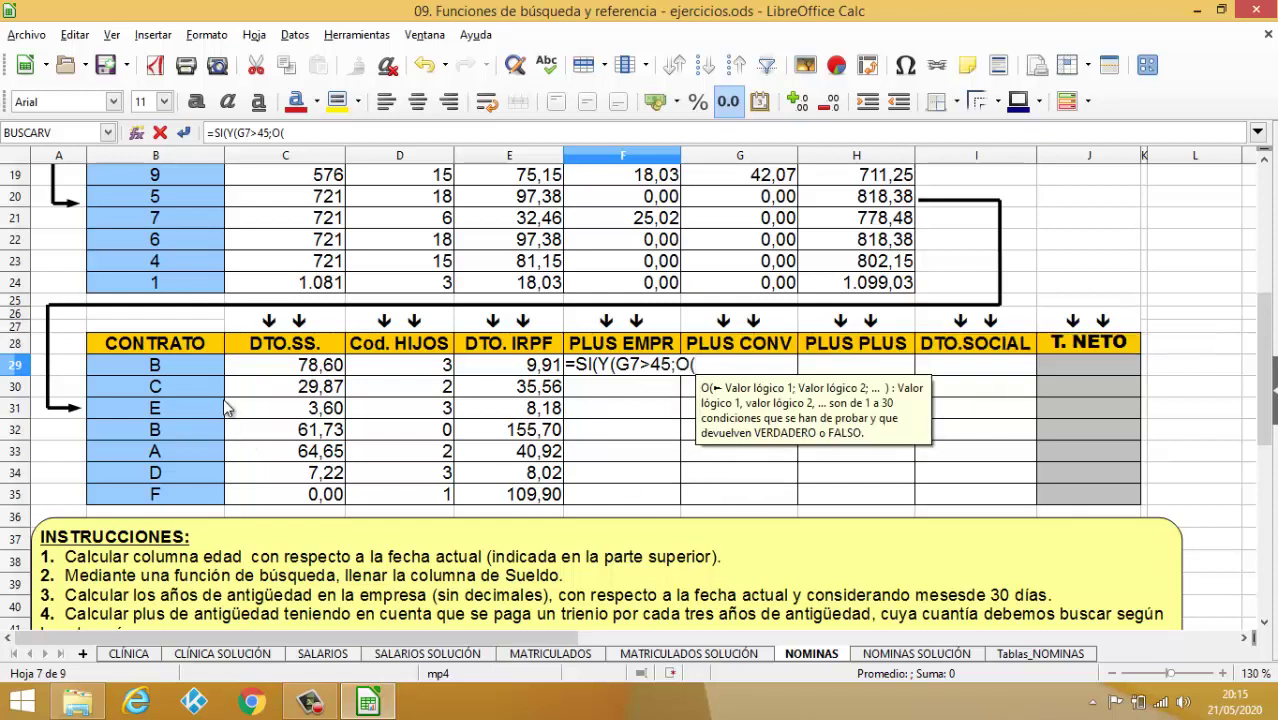
pyautogui.click(200, 366)
pyautogui.write('=')
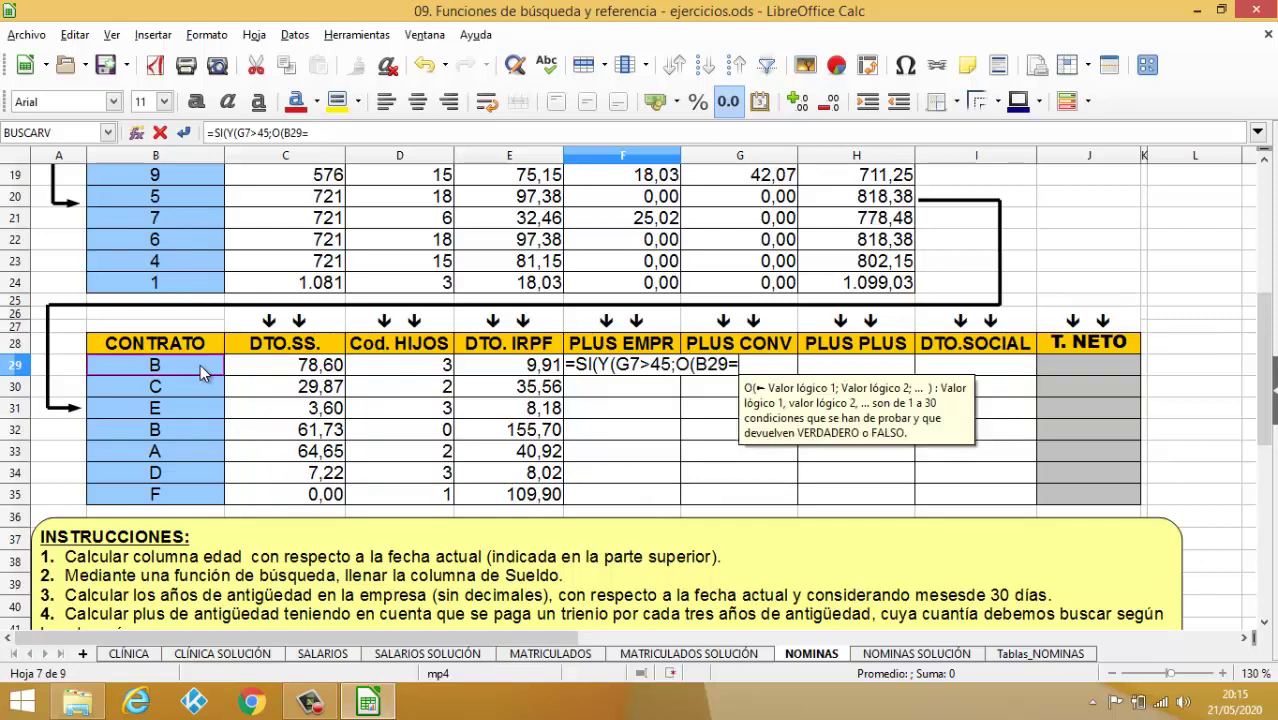
pyautogui.write('"A"')
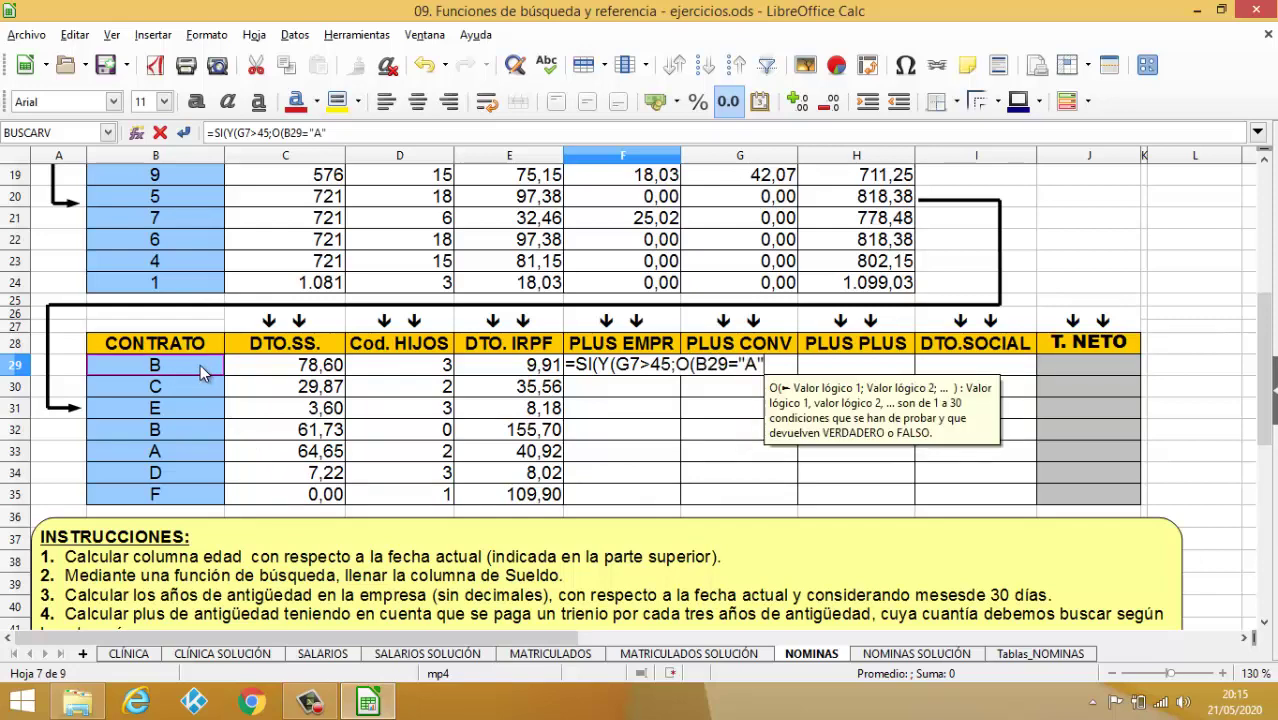
pyautogui.write(';')
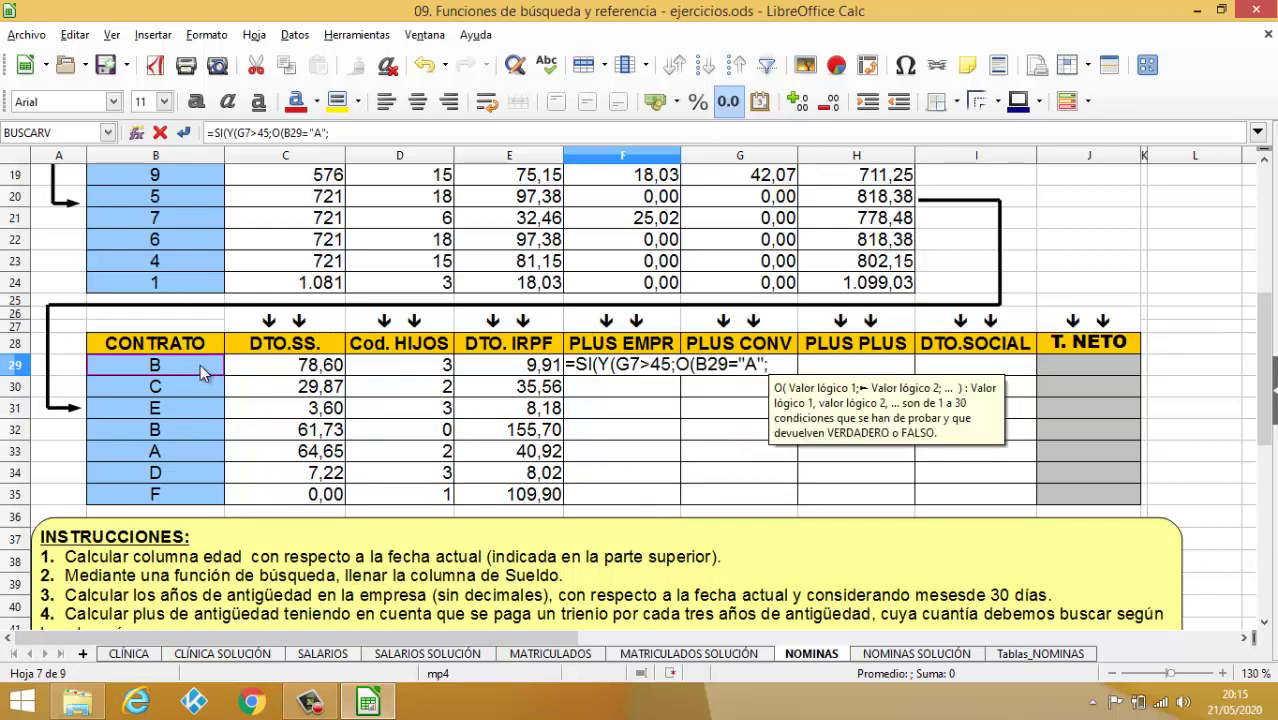
pyautogui.click(200, 364)
pyautogui.write('=')
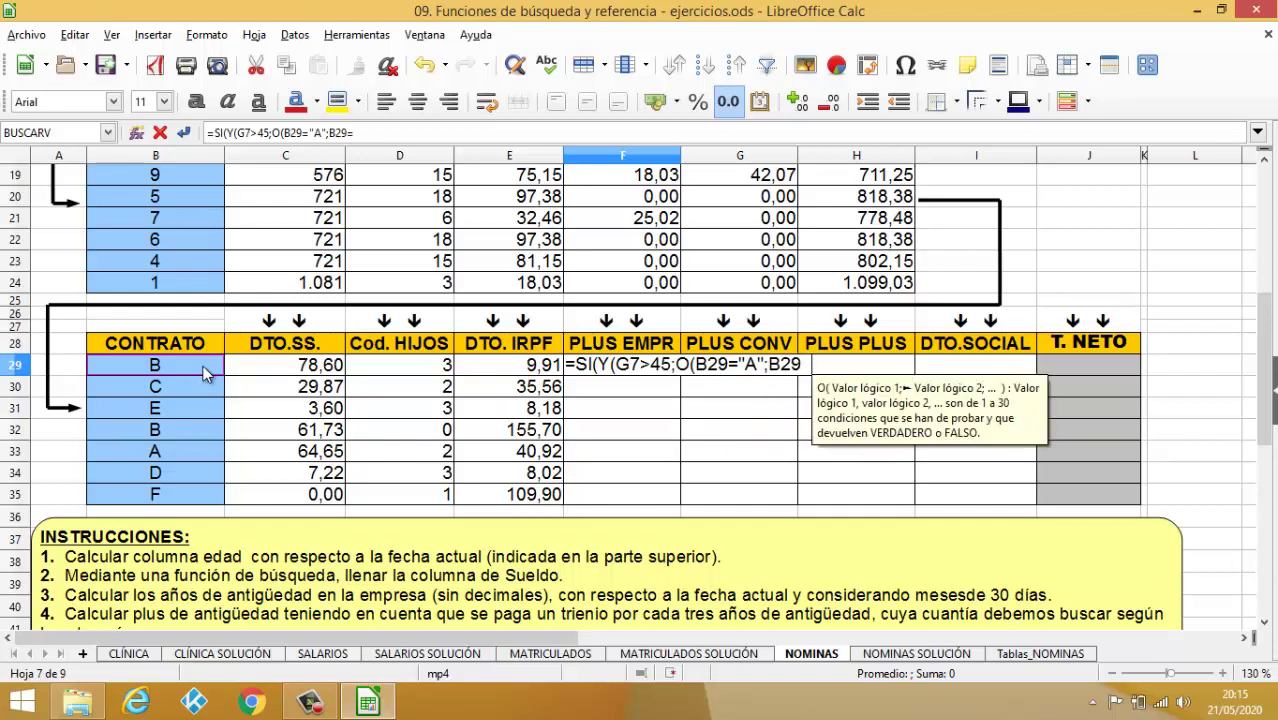
pyautogui.write('"B"')
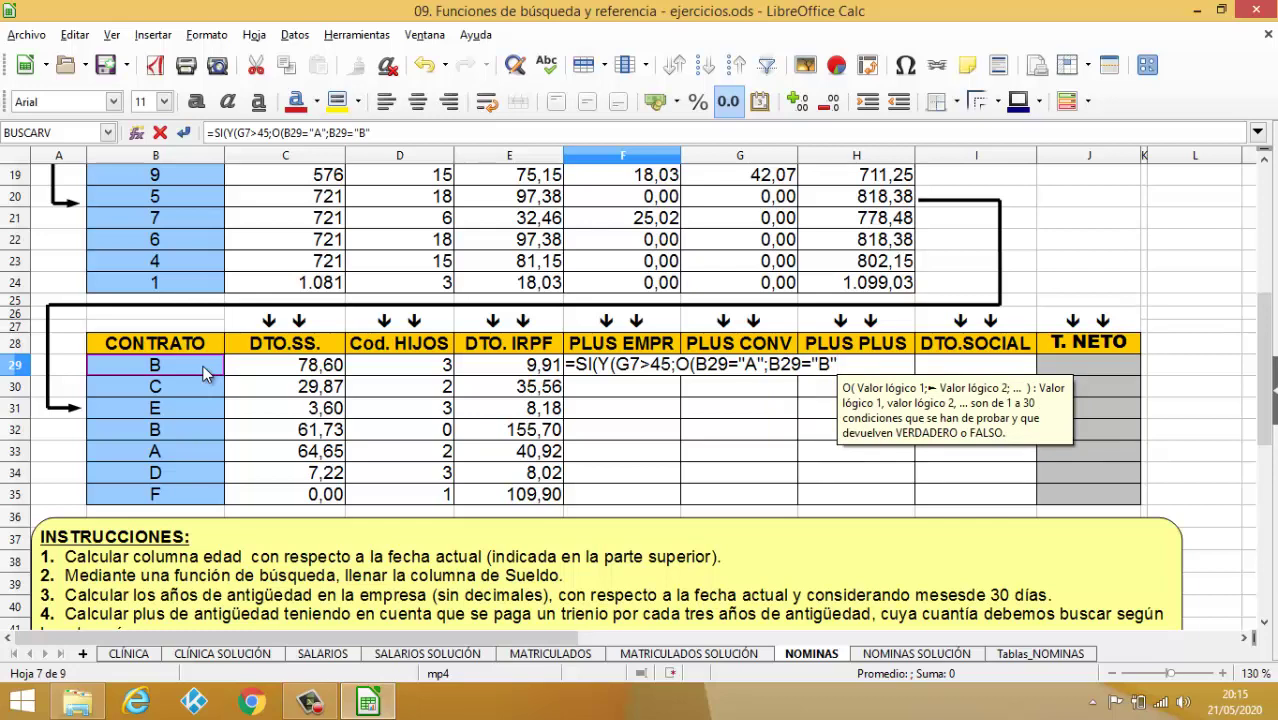
pyautogui.write(')')
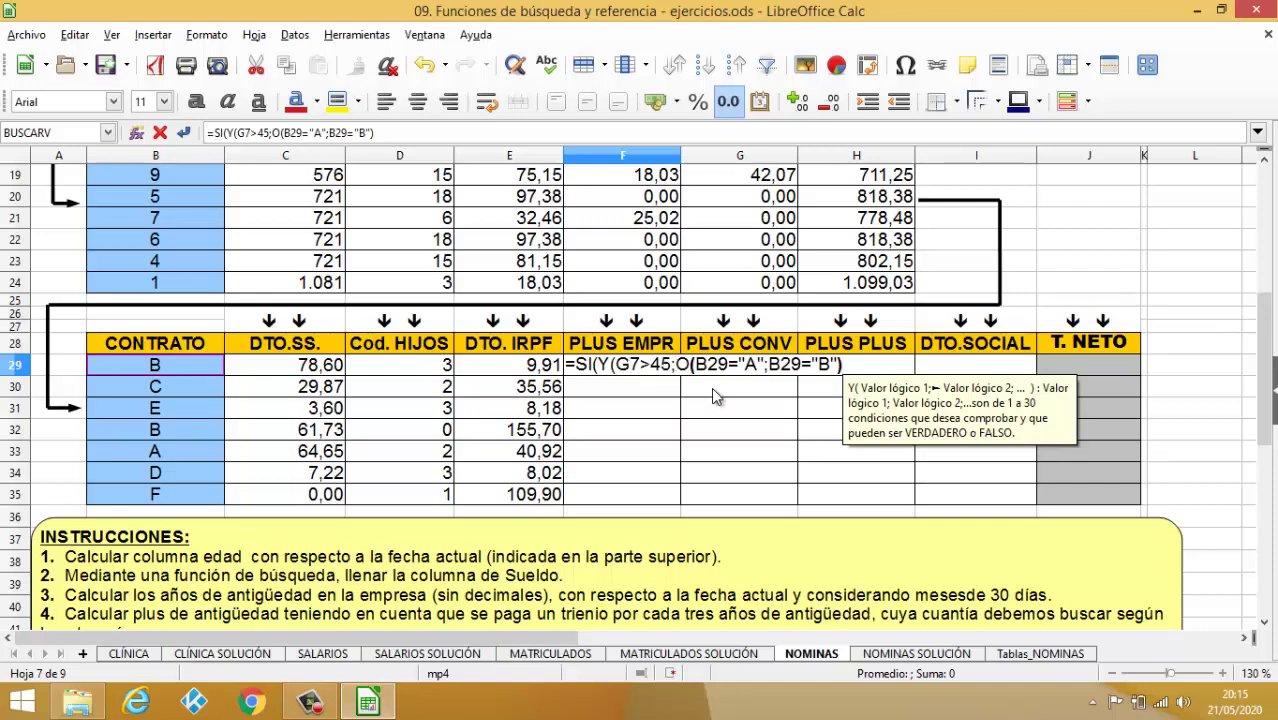
pyautogui.write(')')
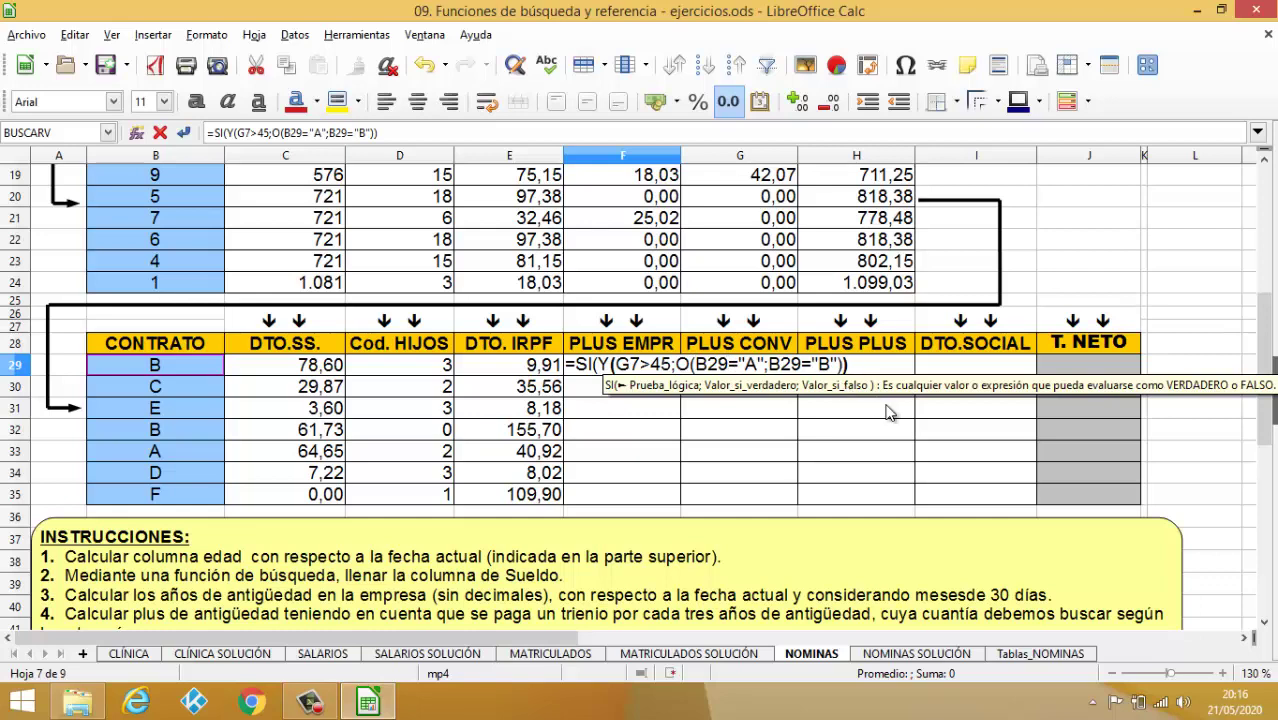
# Step: Return 3,85%*C18 if the test is true and 0 otherwise, following instruction 10, and enter the formula
pyautogui.write(';')
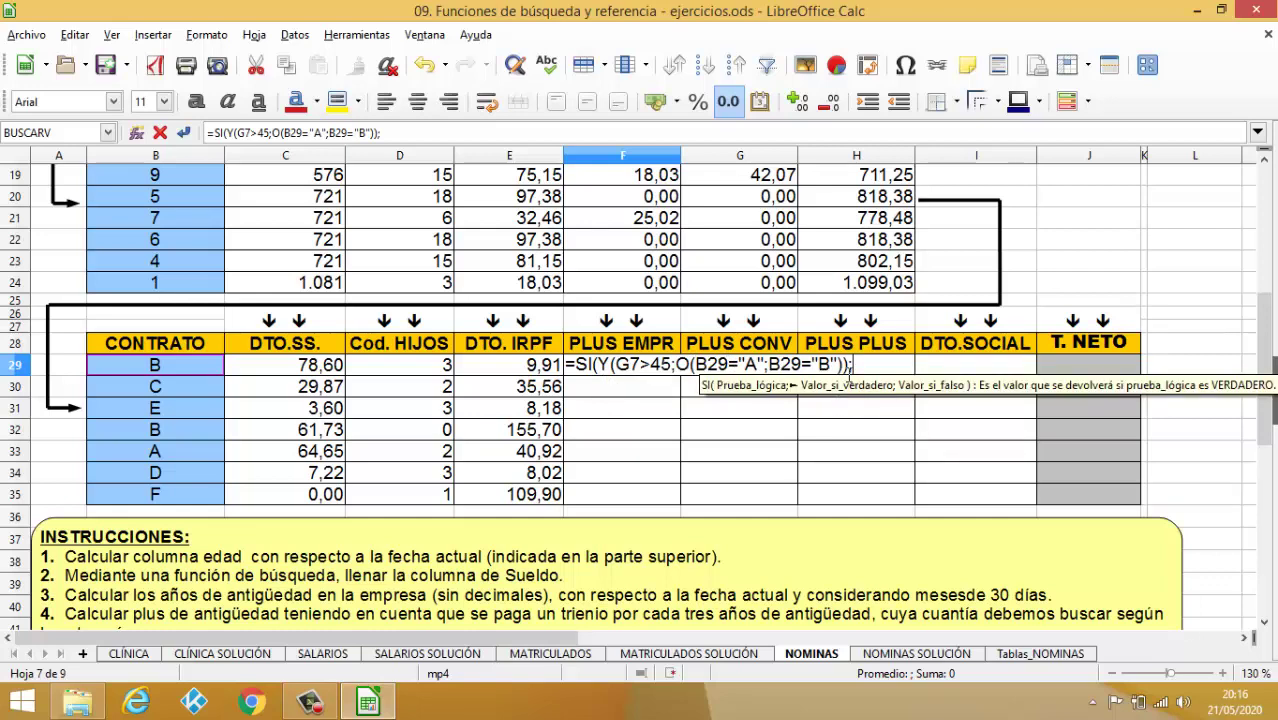
pyautogui.scroll(-5, 848, 370)
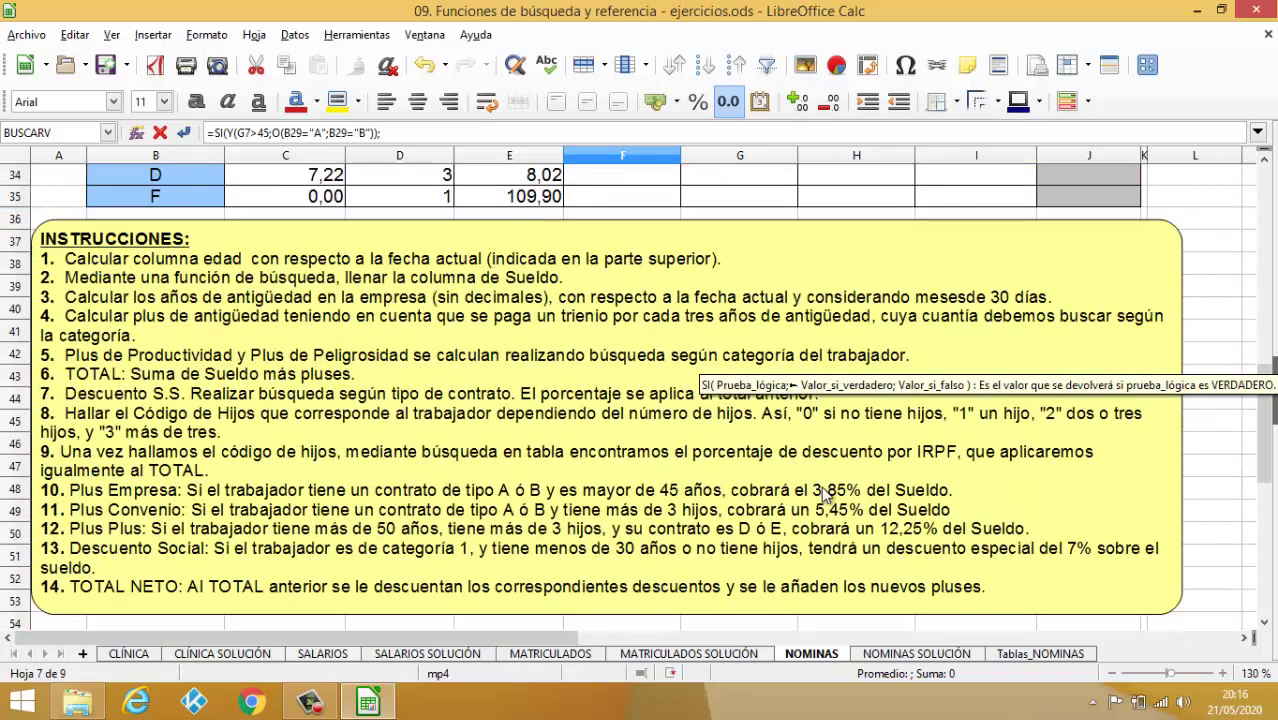
pyautogui.scroll(5, 905, 505)
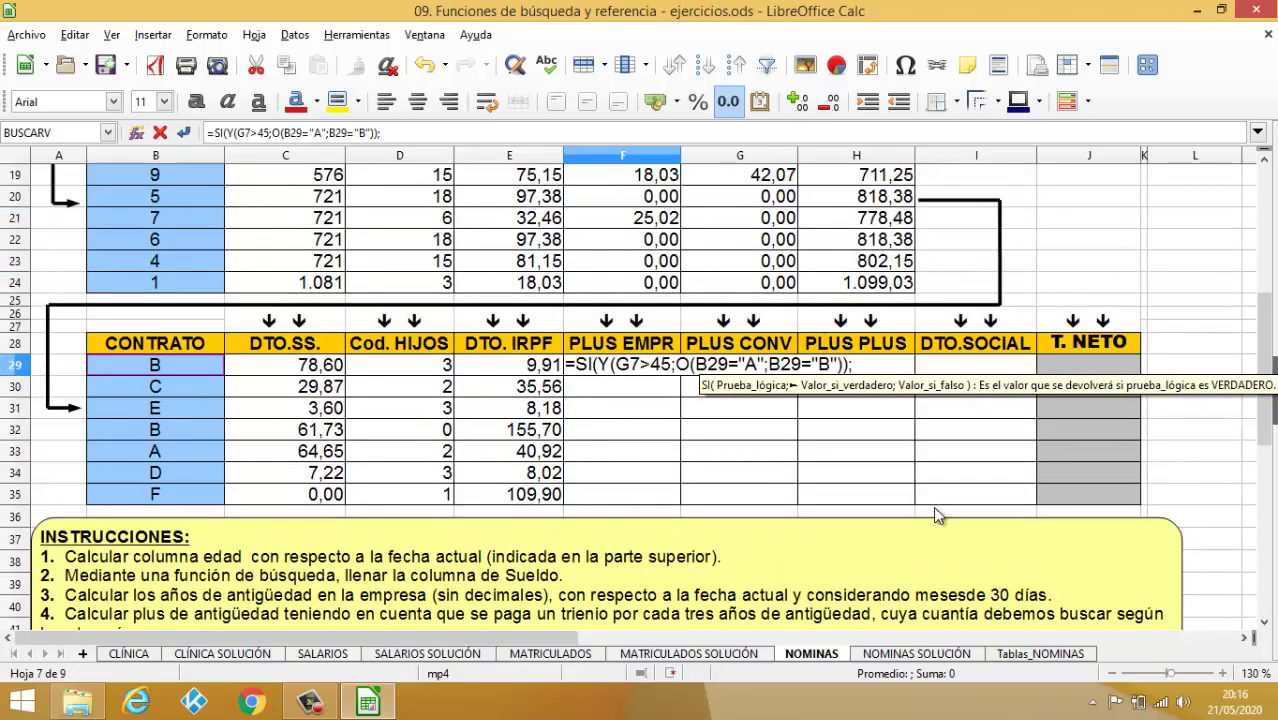
pyautogui.write('3,85%')
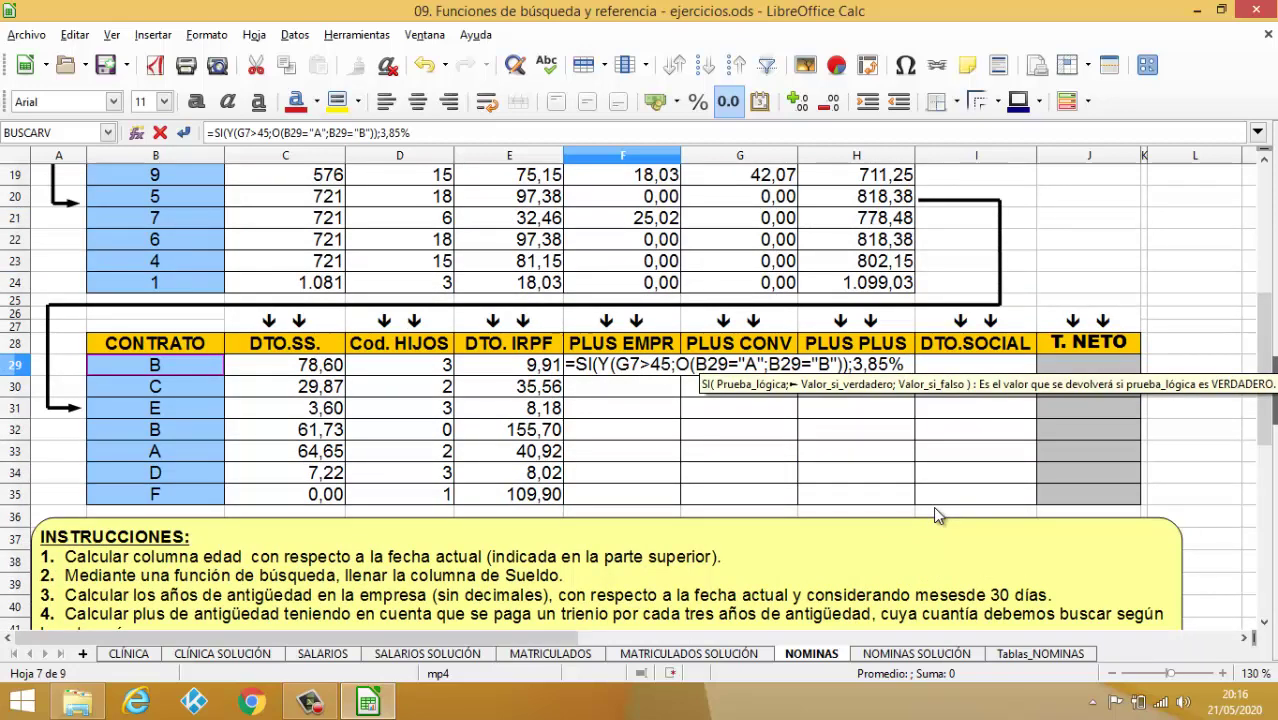
pyautogui.write('*')
pyautogui.scroll(2, 873, 553)
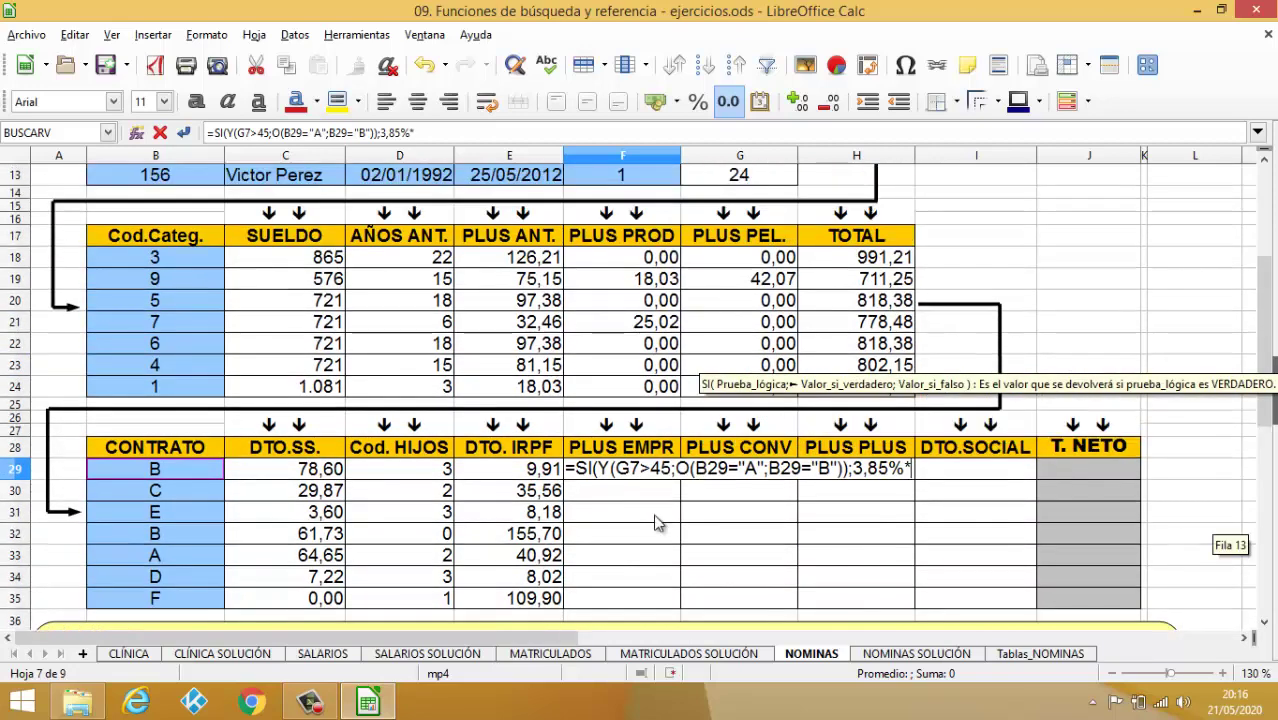
pyautogui.click(326, 262)
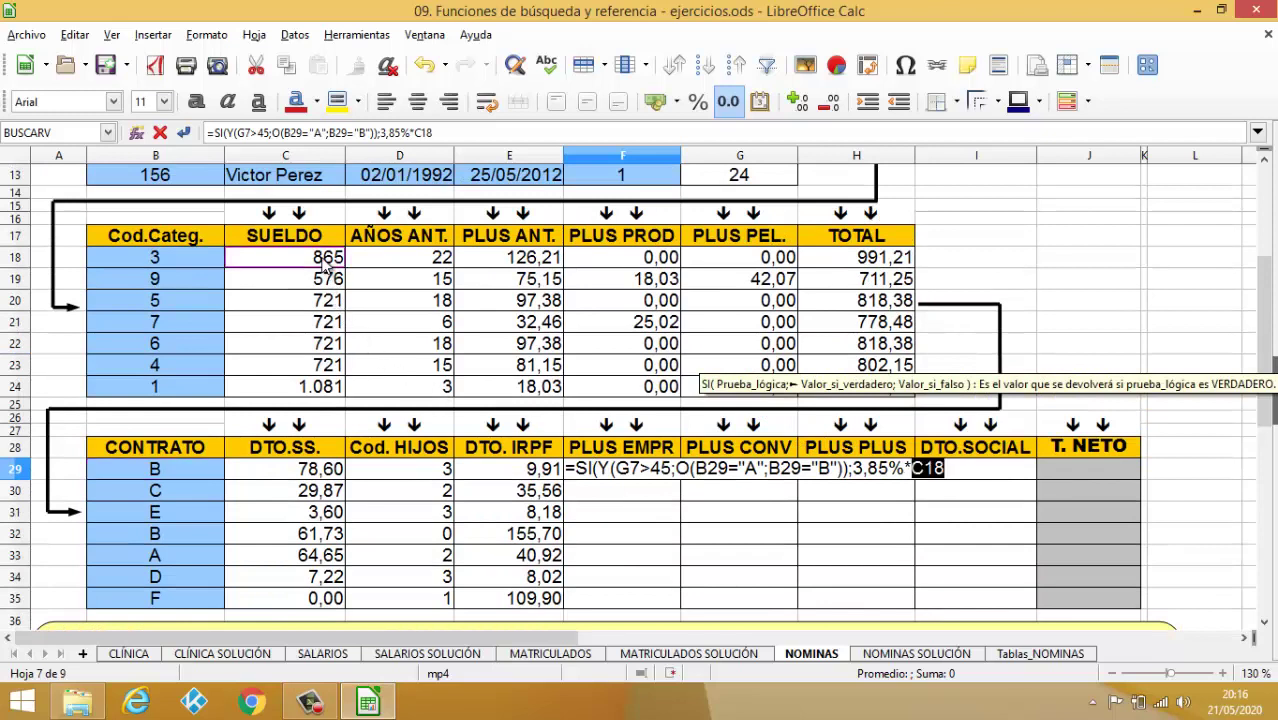
pyautogui.write(';0')
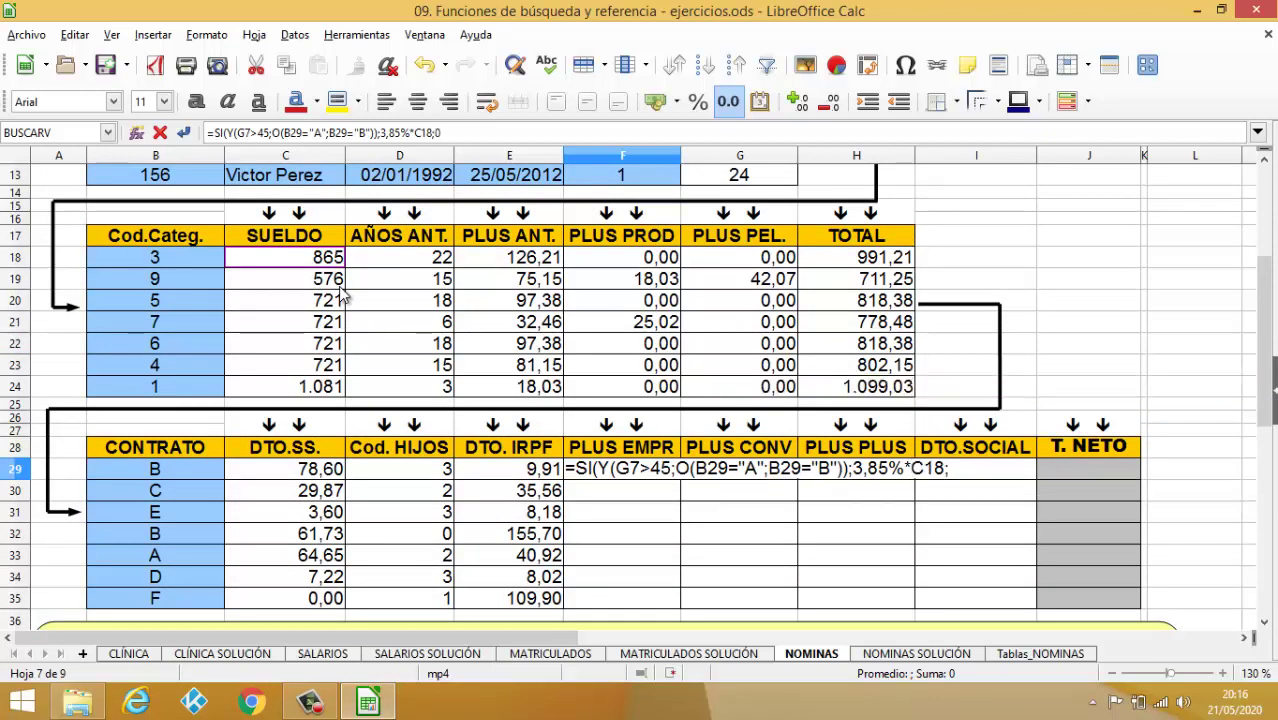
pyautogui.write(')')
pyautogui.press('Return')
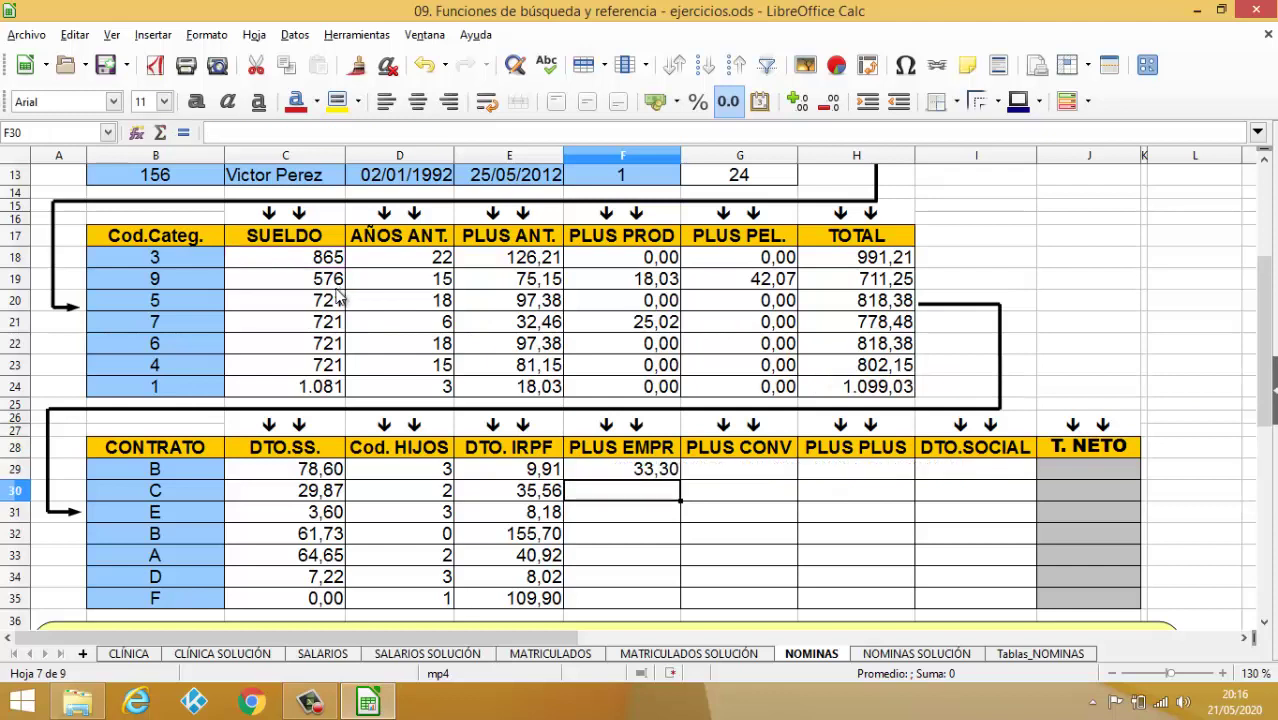
# Step: Fill the PLUS EMPR formula from F29 down through F35
pyautogui.click(655, 476)
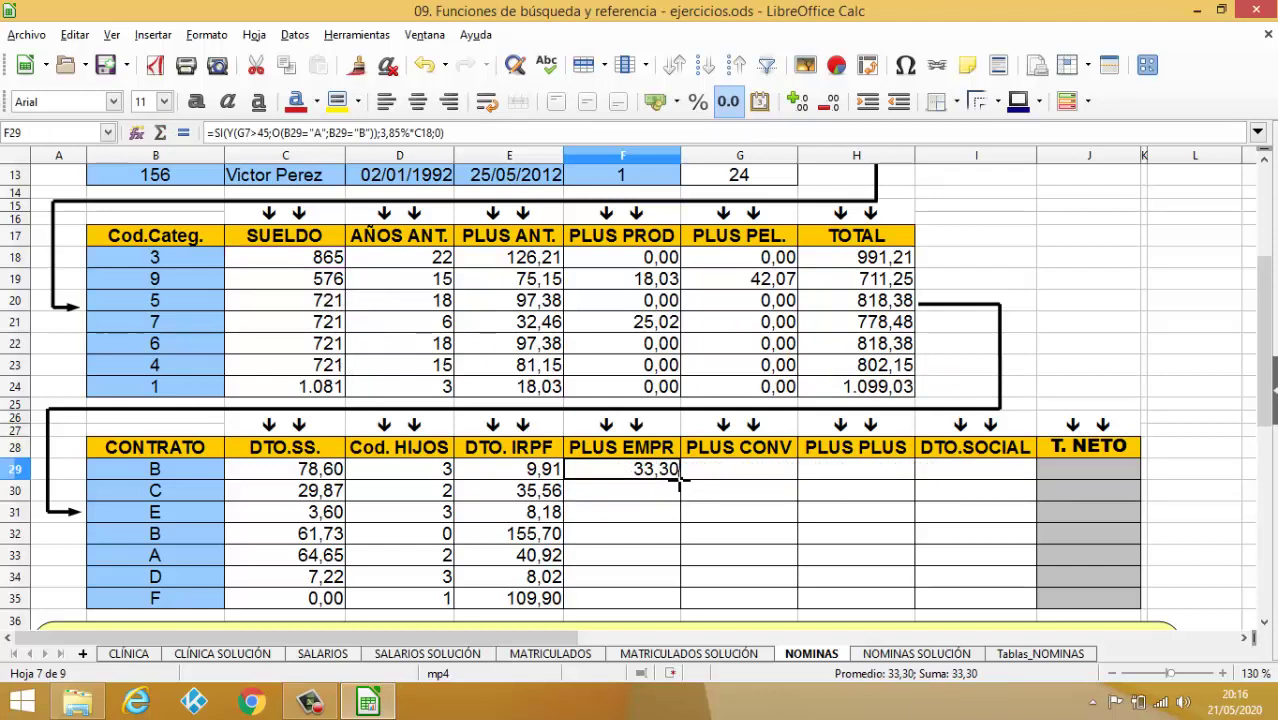
pyautogui.doubleClick(680, 479)
pyautogui.click(759, 534)
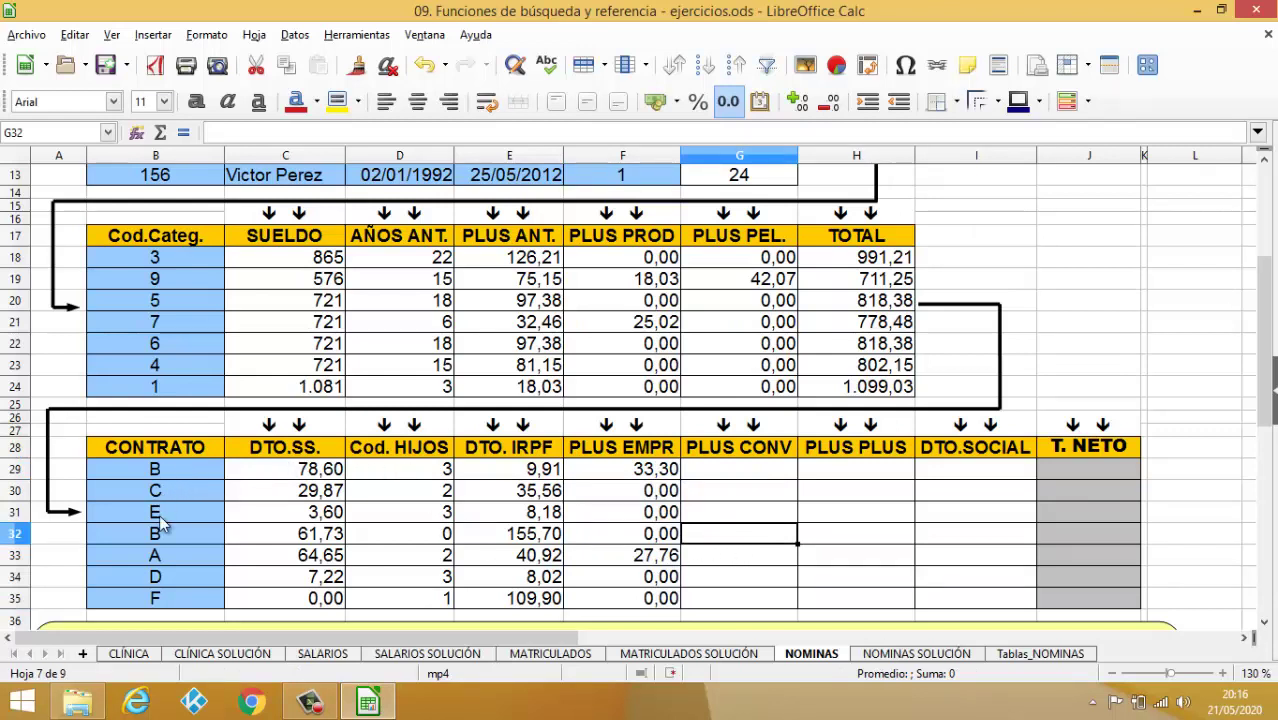
# Step: Check the PLUS EMPR results against the contract types in column B and the ages in the EDAD column, especially for row 32
pyautogui.click(160, 553)
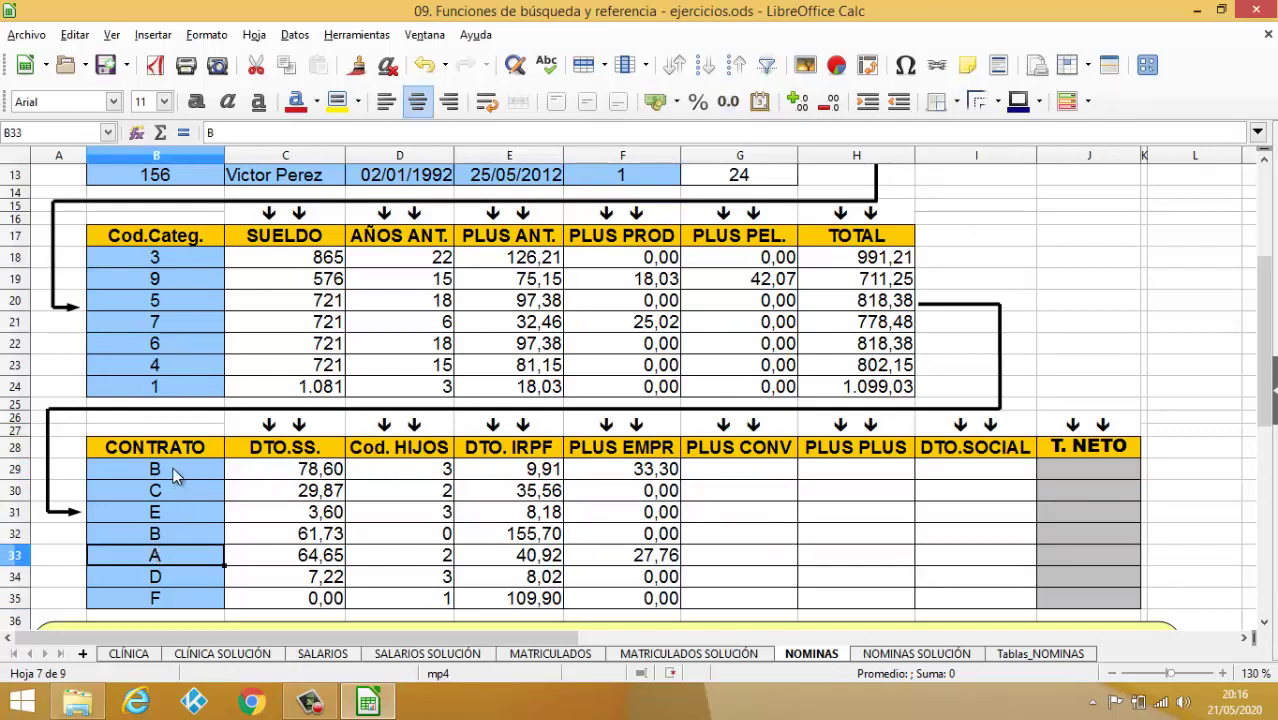
pyautogui.click(172, 476)
pyautogui.click(163, 532)
pyautogui.click(627, 536)
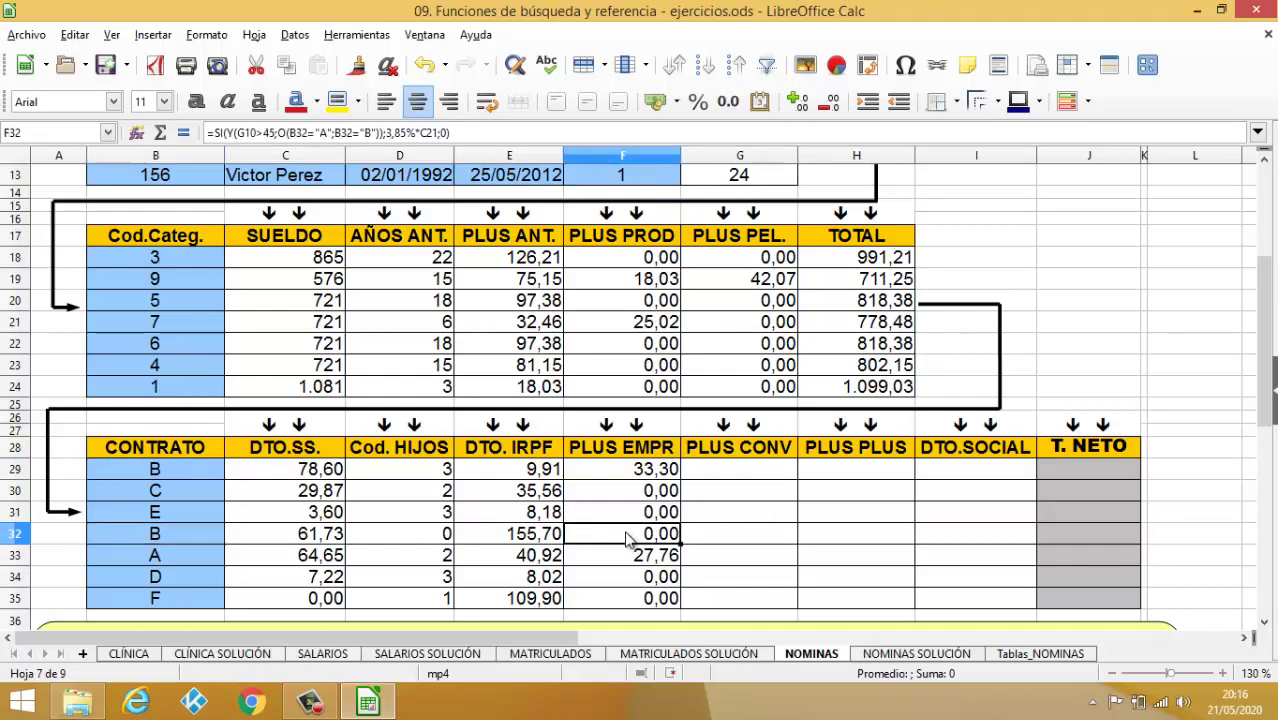
pyautogui.click(163, 534)
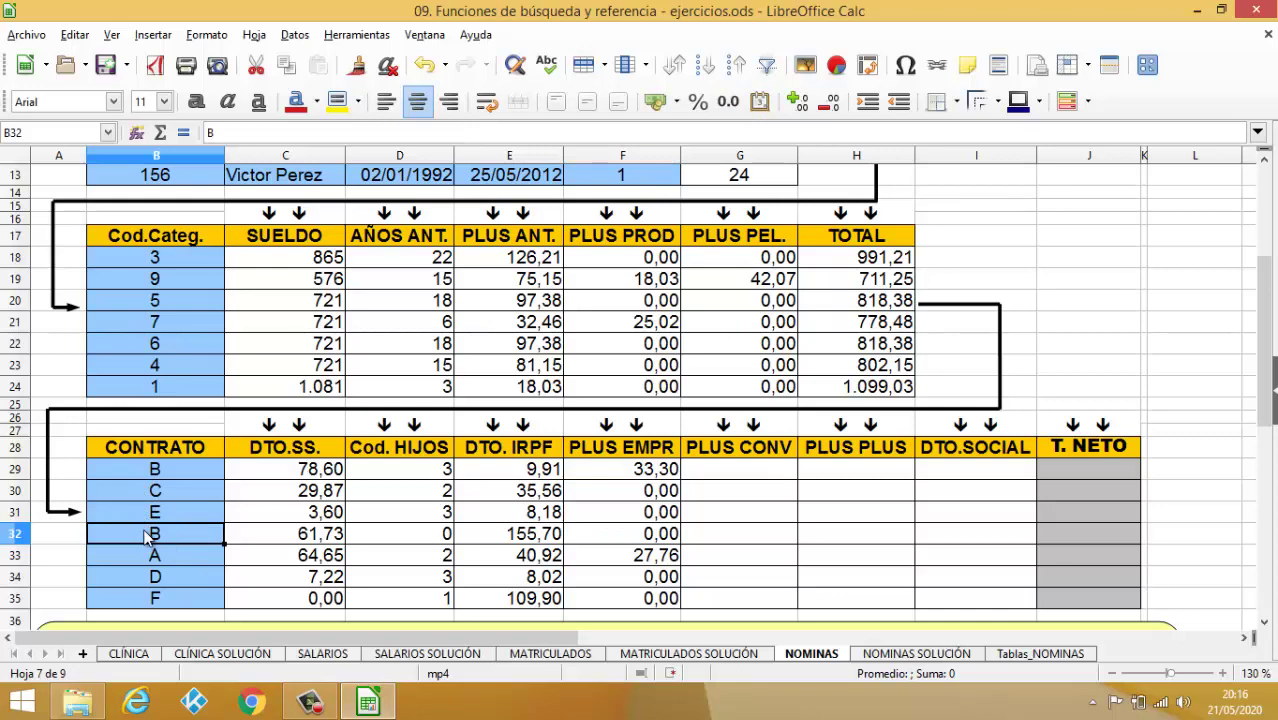
pyautogui.scroll(4, 218, 510)
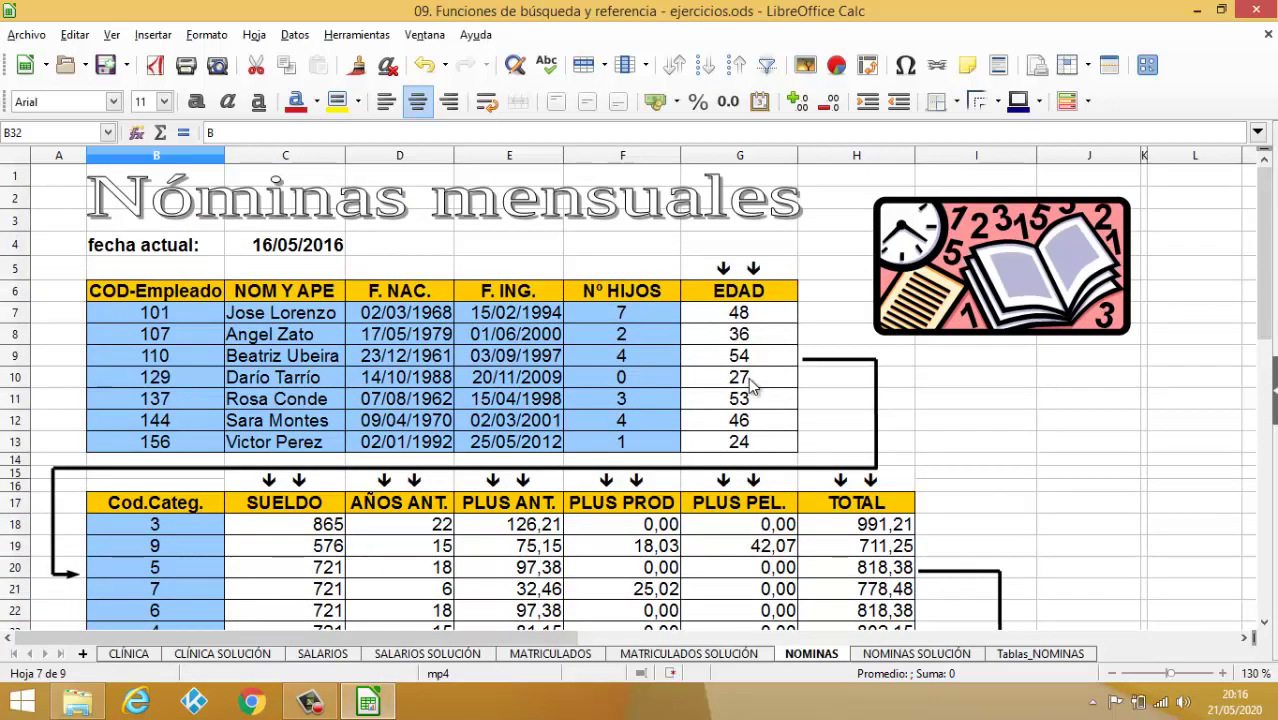
pyautogui.scroll(-5, 750, 385)
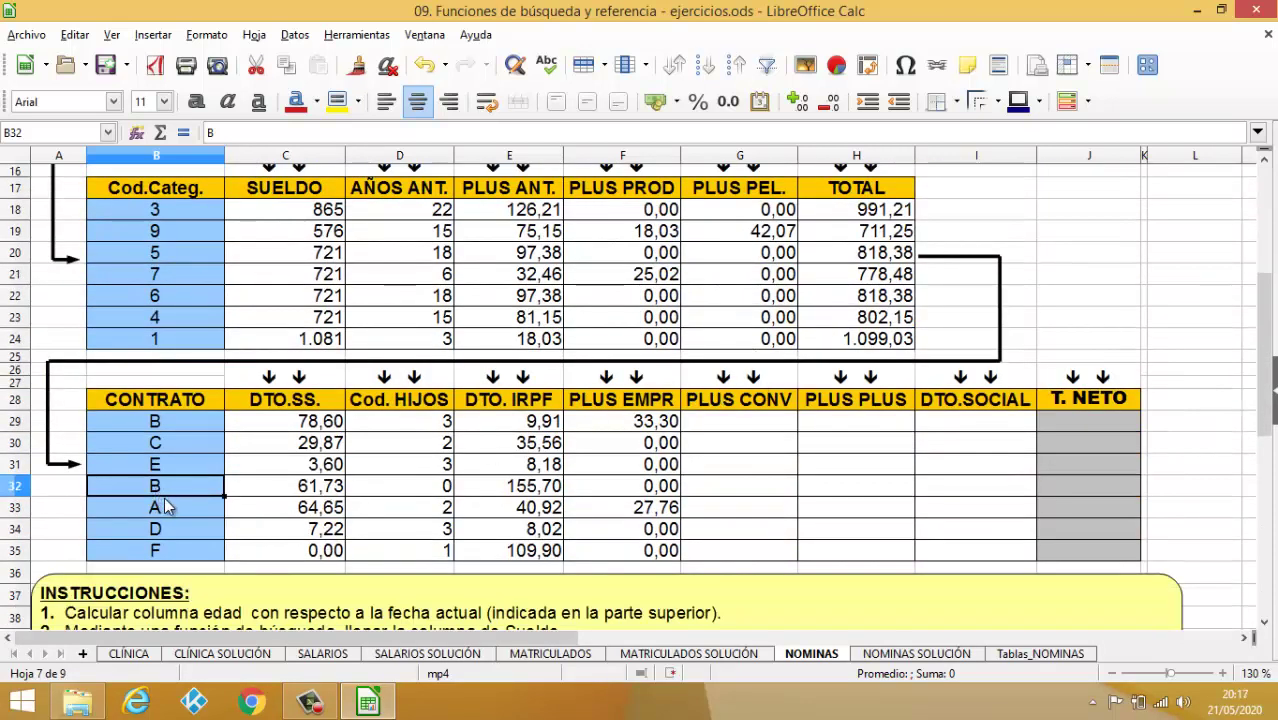
# Step: Start the PLUS CONV formula in G29 with a SI function containing a nested Y, following instruction 11
pyautogui.scroll(-1, 165, 505)
pyautogui.scroll(-5, 164, 505)
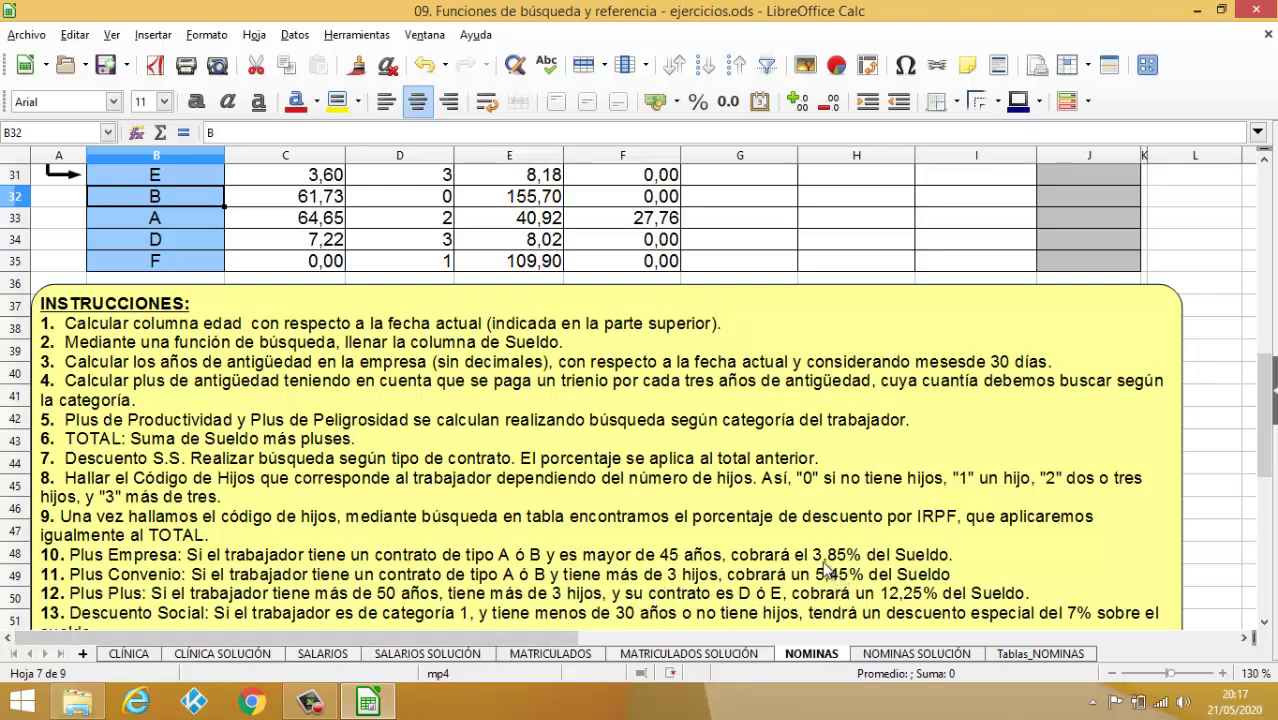
pyautogui.scroll(2, 815, 558)
pyautogui.scroll(4, 815, 558)
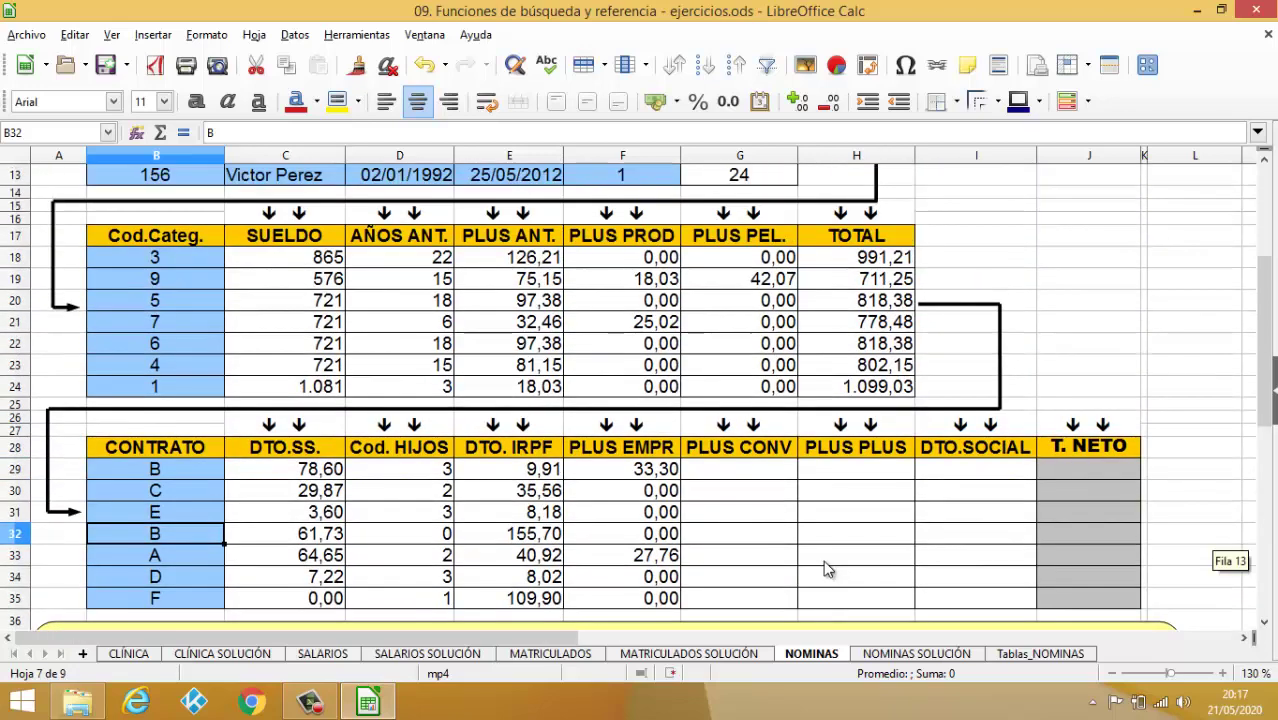
pyautogui.scroll(1, 826, 568)
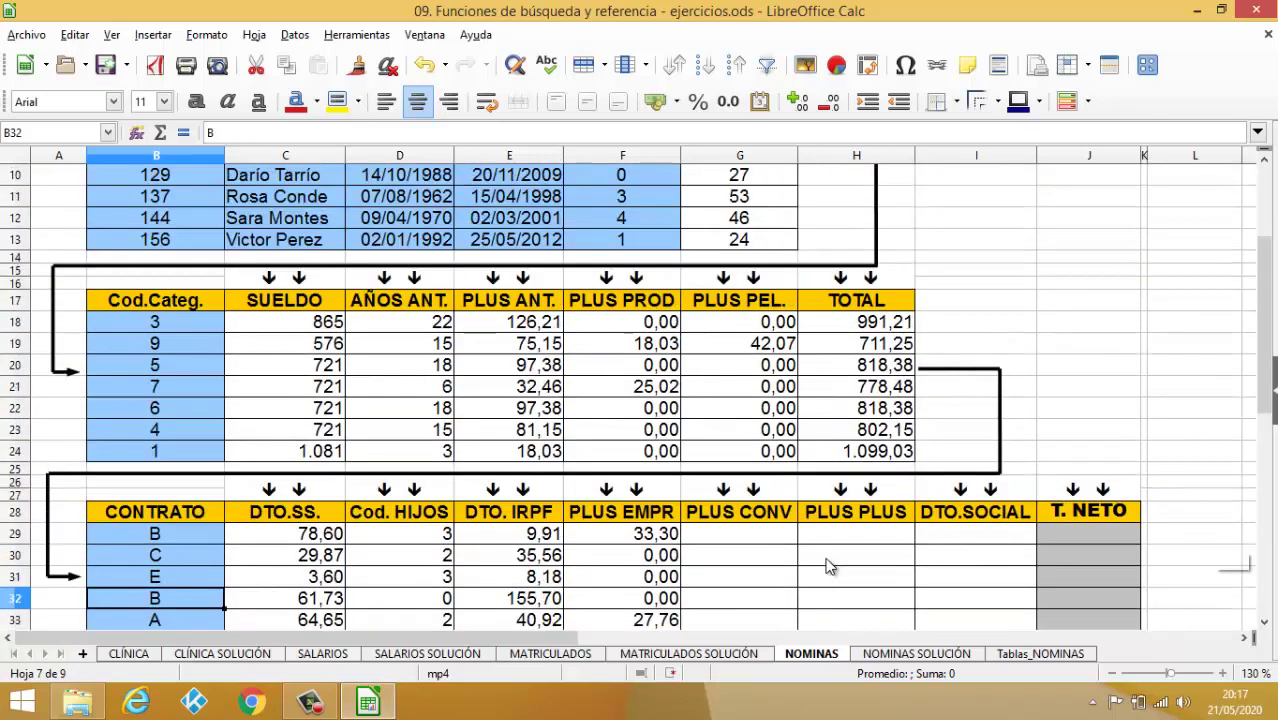
pyautogui.click(730, 535)
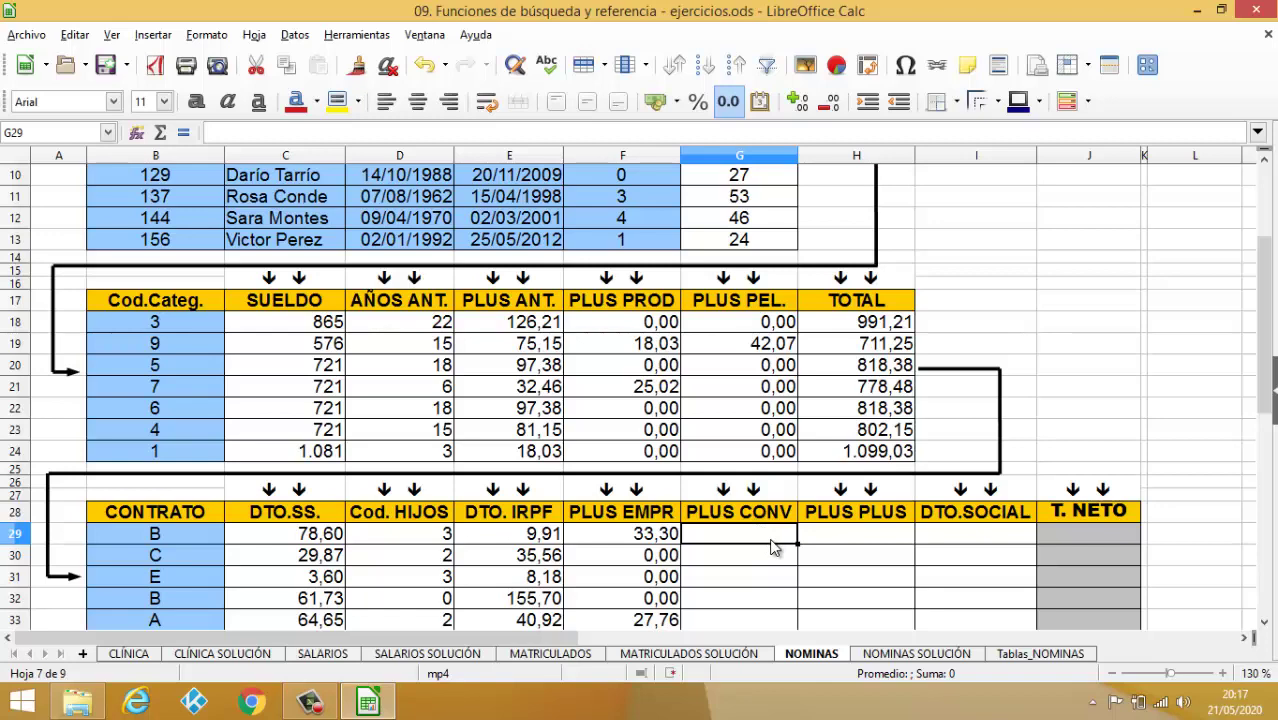
pyautogui.scroll(-2, 765, 555)
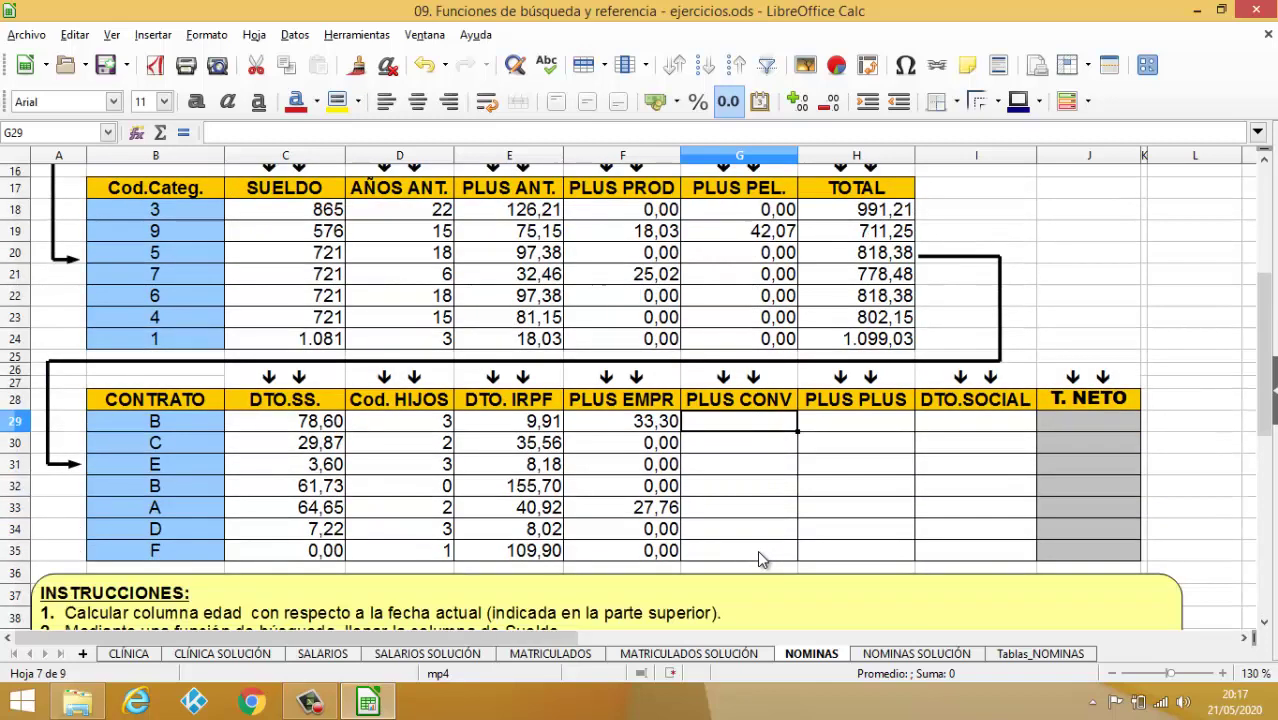
pyautogui.write('=SI(')
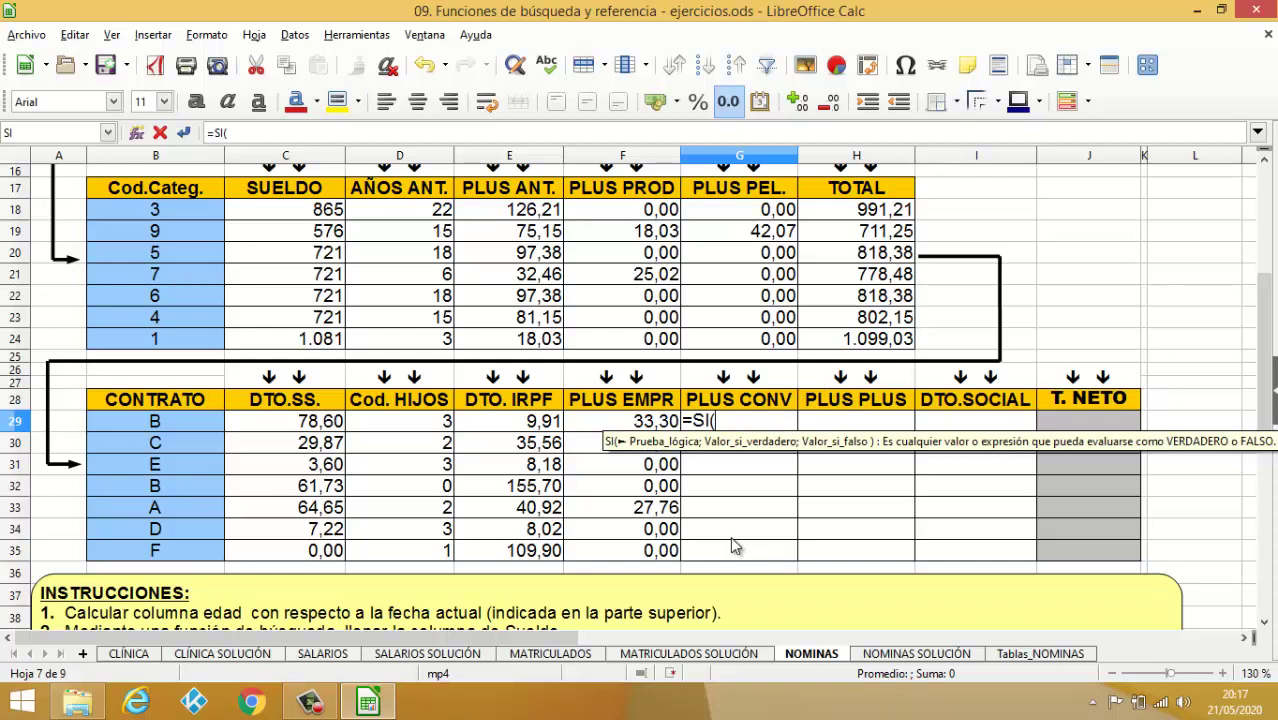
pyautogui.write('Y(')
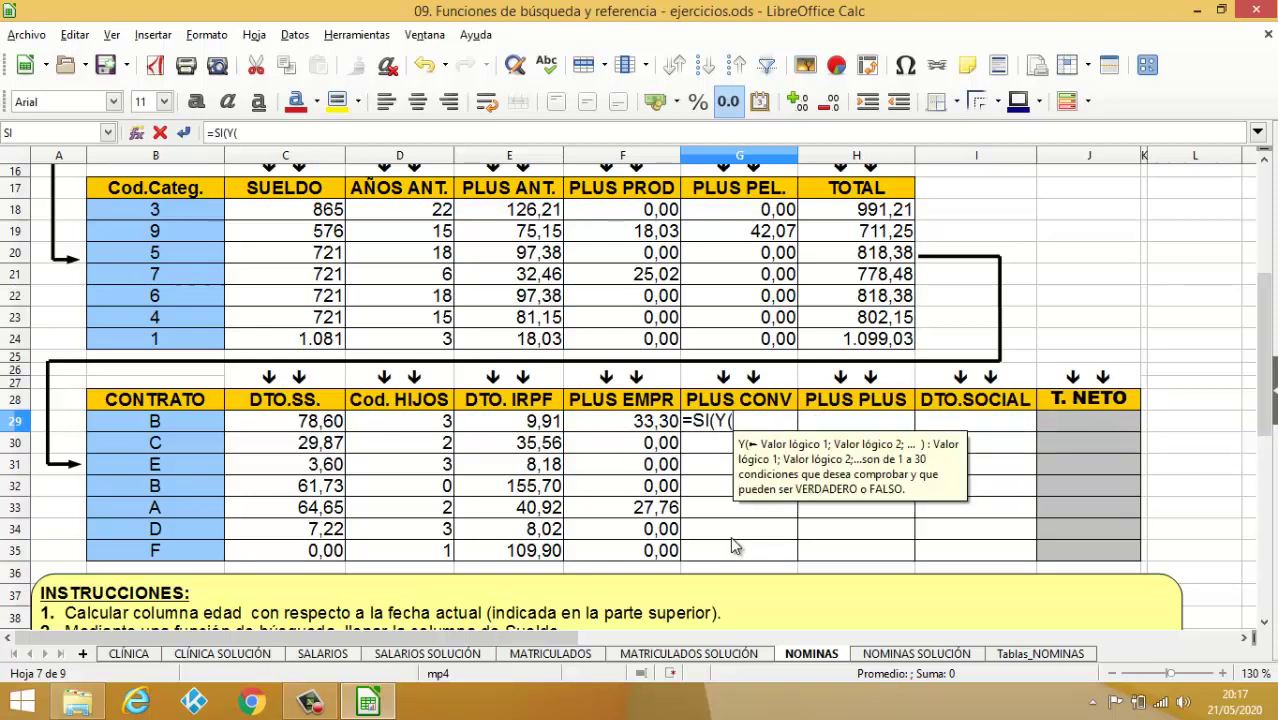
# Step: Add F7>3 from the Nº HIJOS column as the first condition of the Y function
pyautogui.scroll(1, 728, 508)
pyautogui.scroll(3, 728, 508)
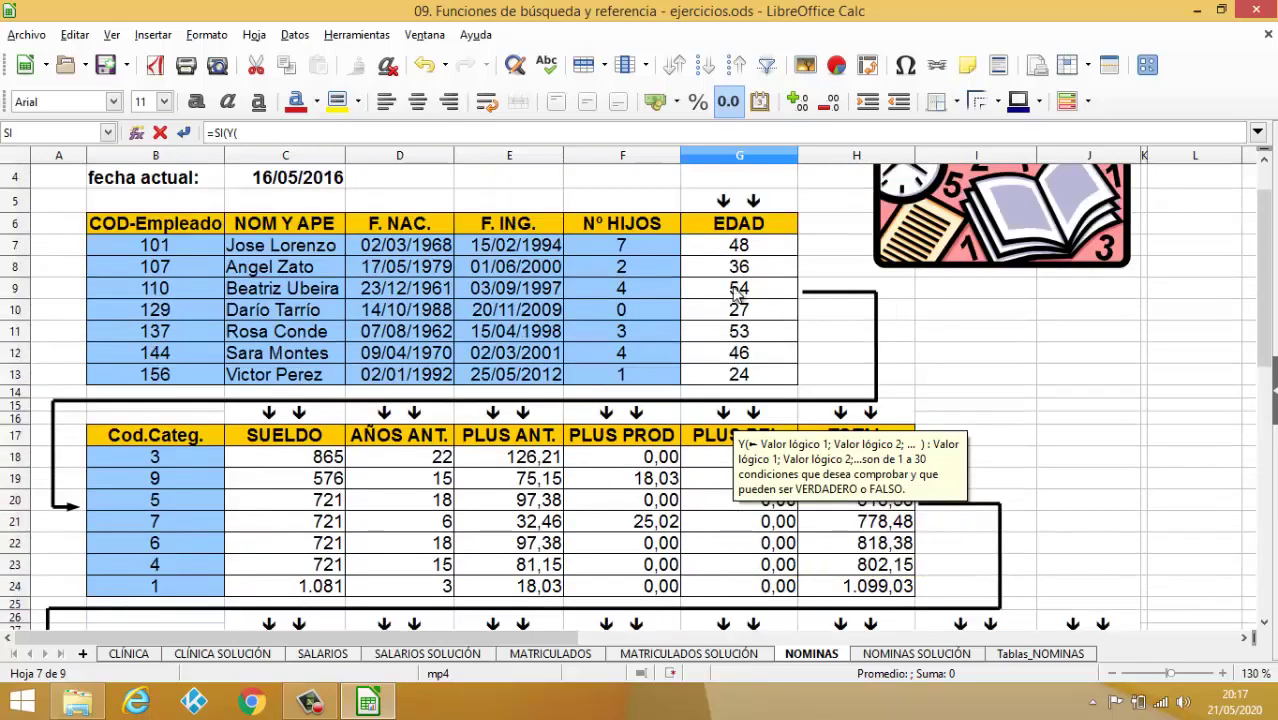
pyautogui.click(625, 248)
pyautogui.scroll(-5, 763, 404)
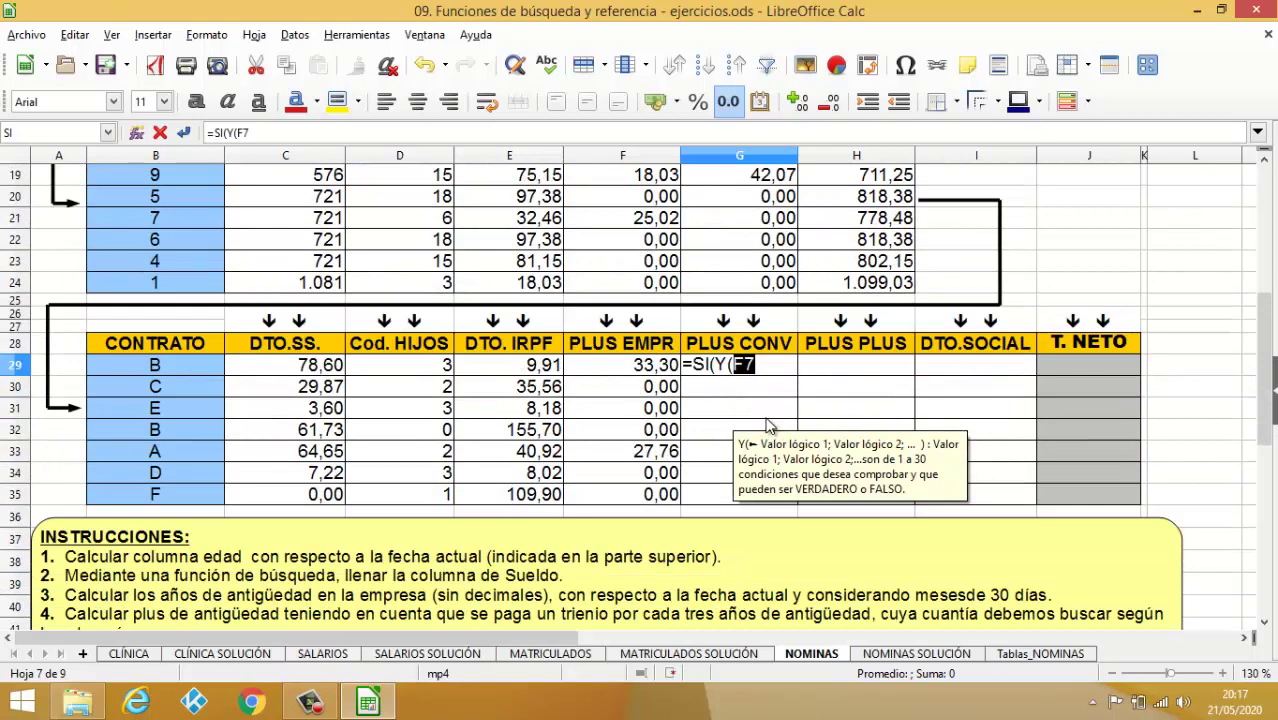
pyautogui.write('>3')
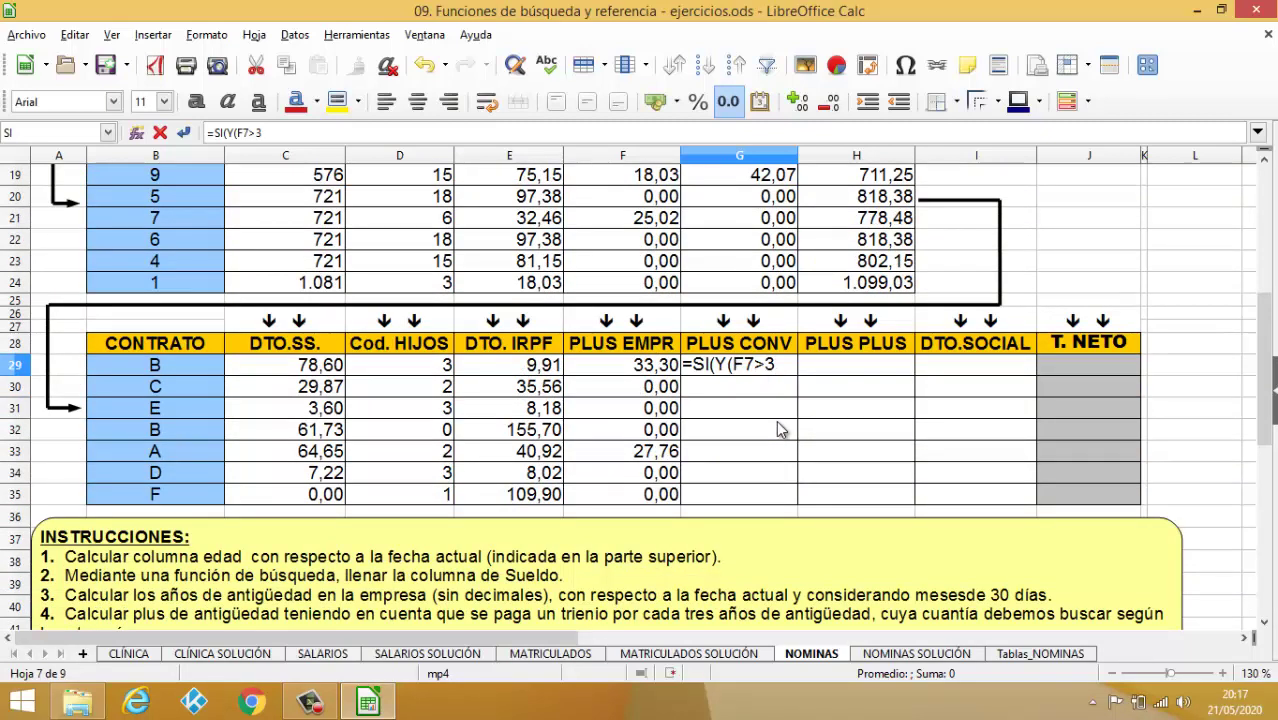
pyautogui.write(';')
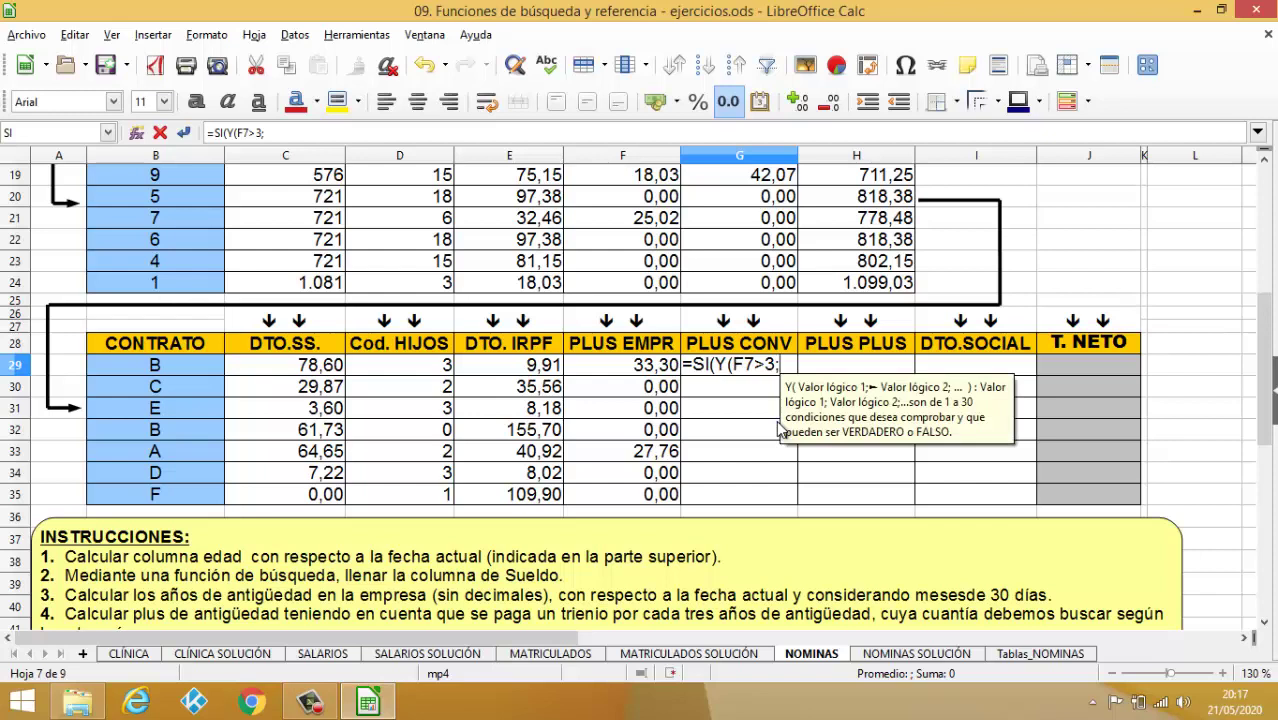
# Step: Add the nested contract-type condition O(B29="A";B29="B") and close the Y function of the PLUS CONV formula
pyautogui.write('O(')
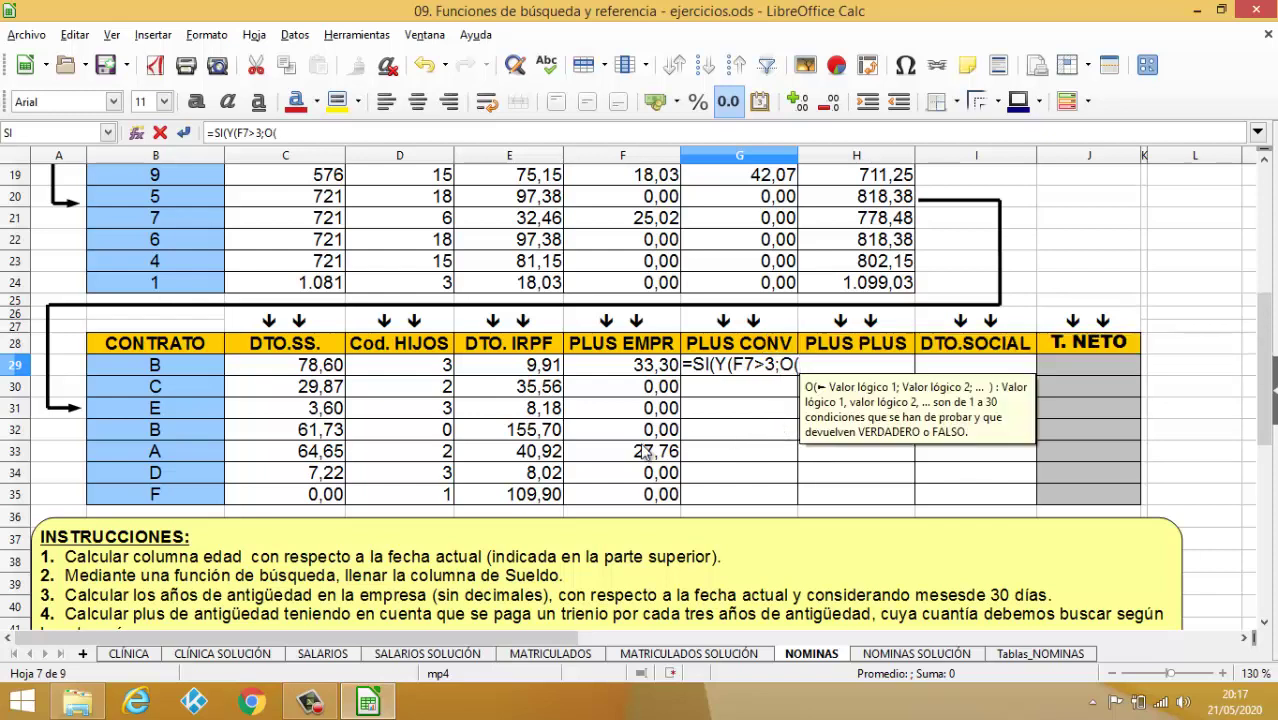
pyautogui.click(190, 364)
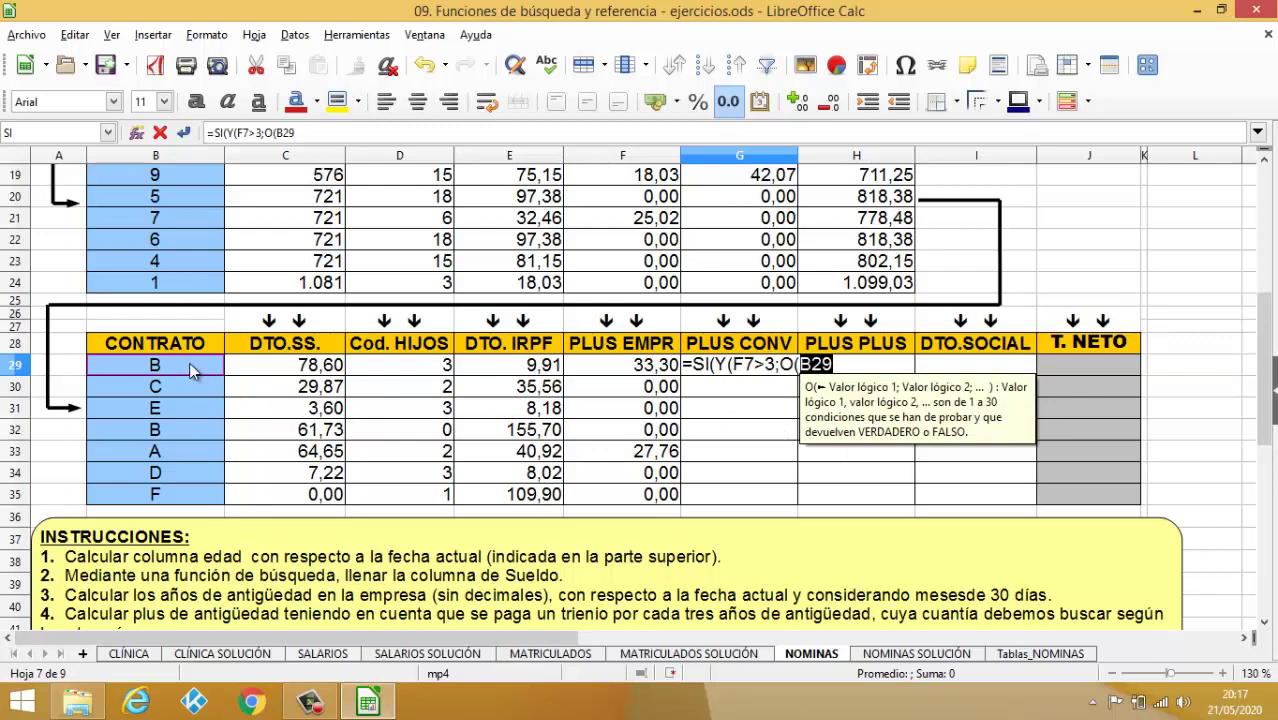
pyautogui.write('="A"')
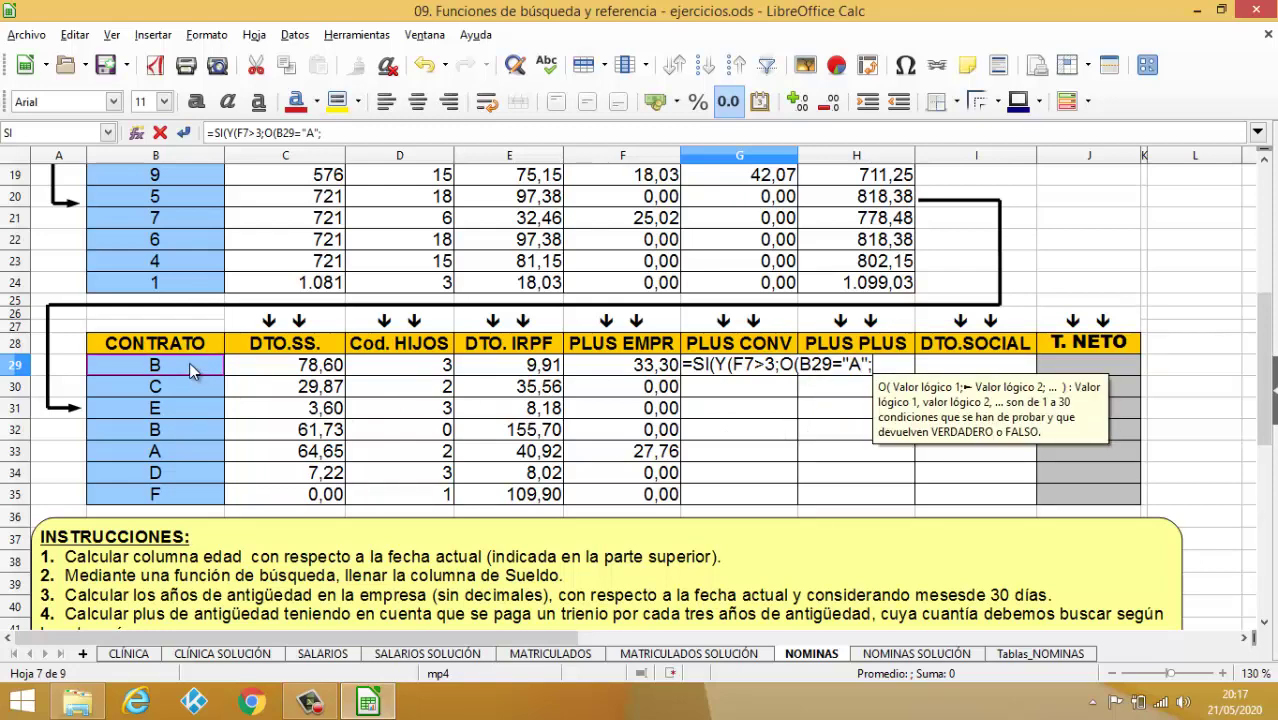
pyautogui.write(';')
pyautogui.click(179, 361)
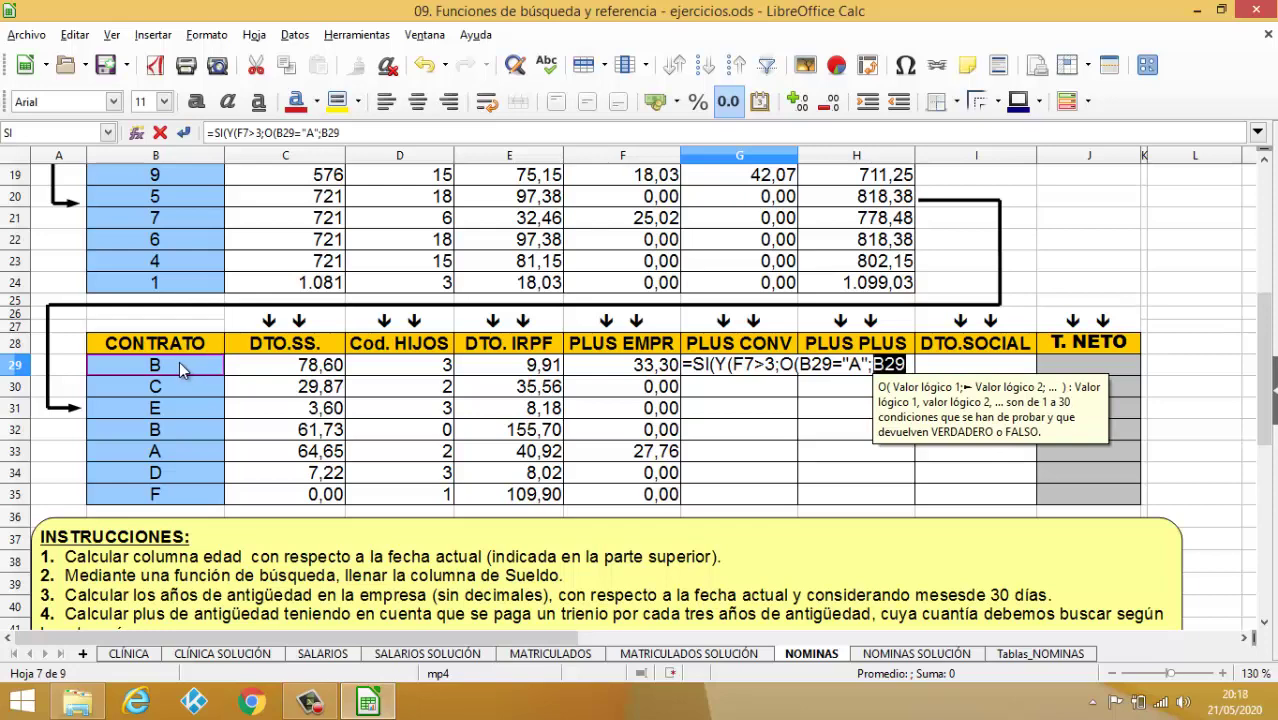
pyautogui.write('=')
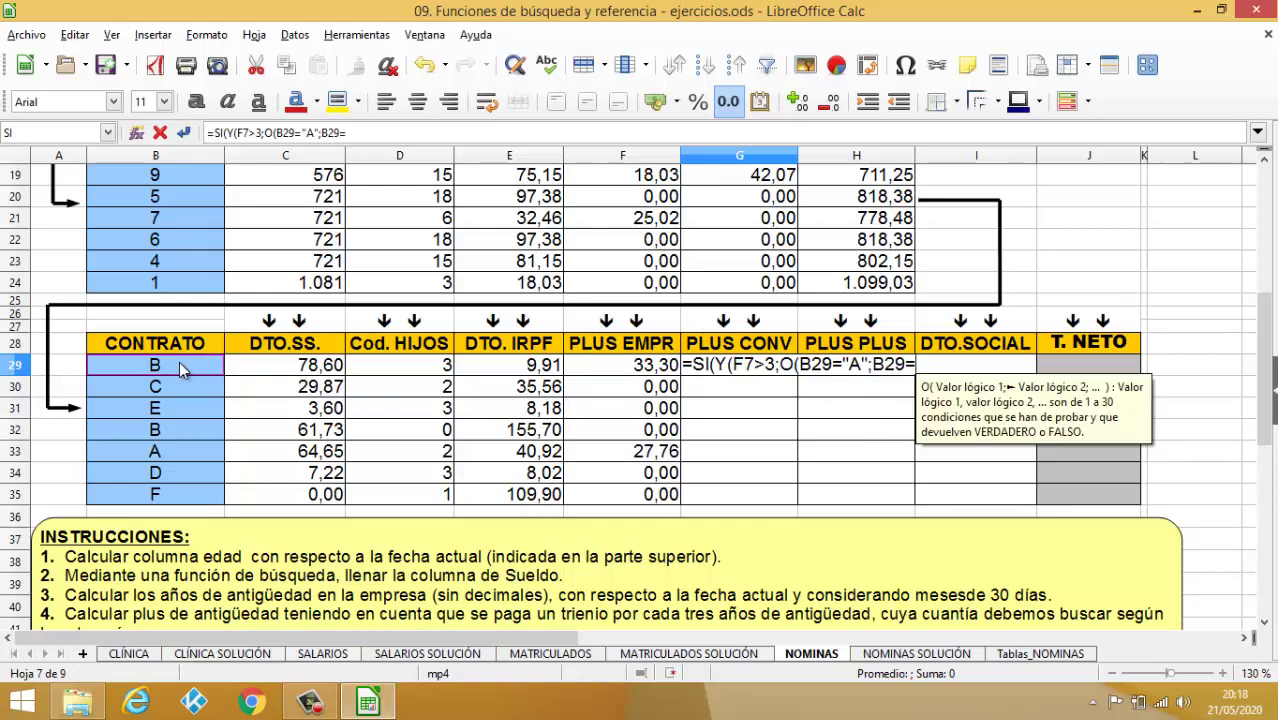
pyautogui.write('"B"')
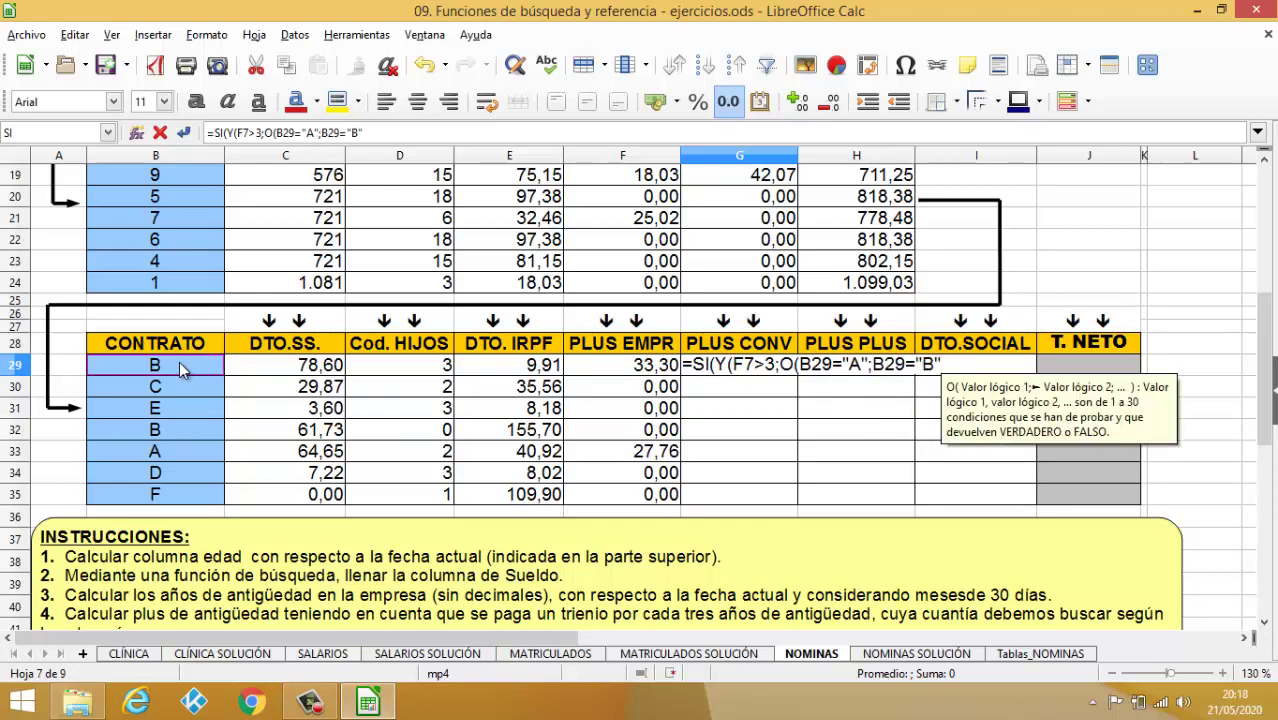
pyautogui.write('))')
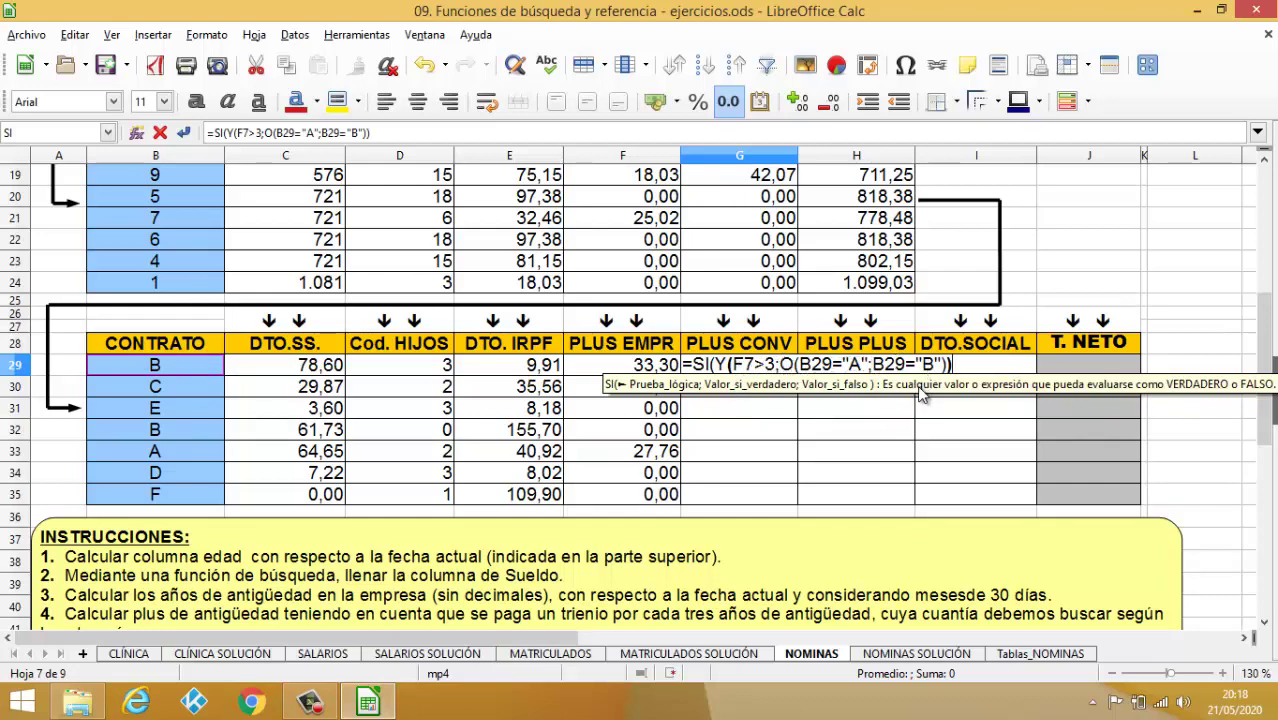
# Step: Return 5,45%*C18 if the test is true and 0 otherwise, following instruction 11, and enter the formula
pyautogui.write(';')
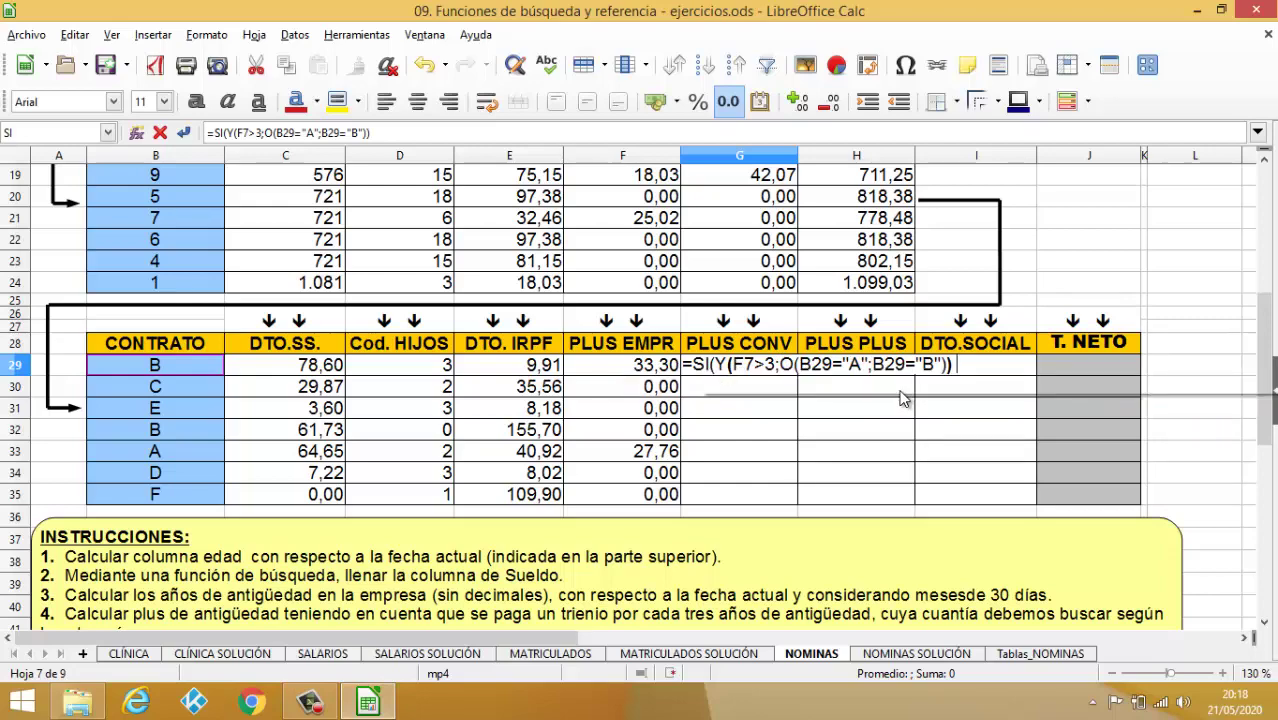
pyautogui.scroll(-2, 942, 437)
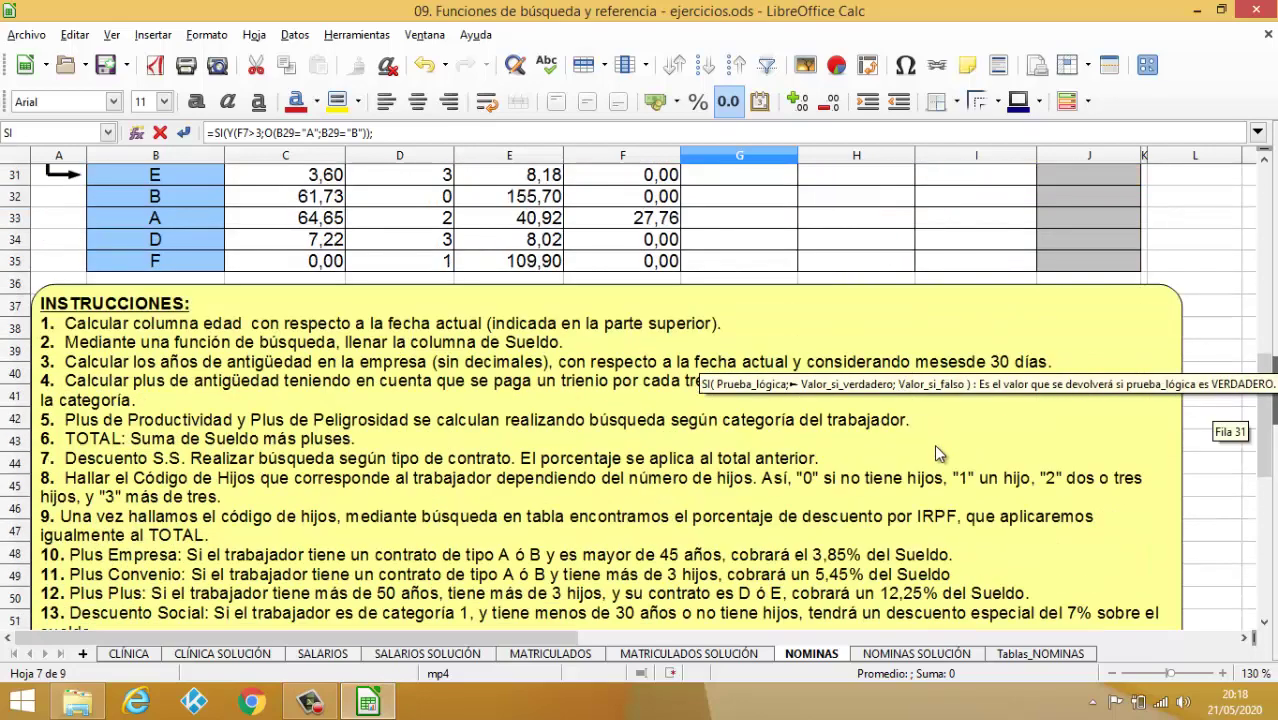
pyautogui.scroll(4, 868, 545)
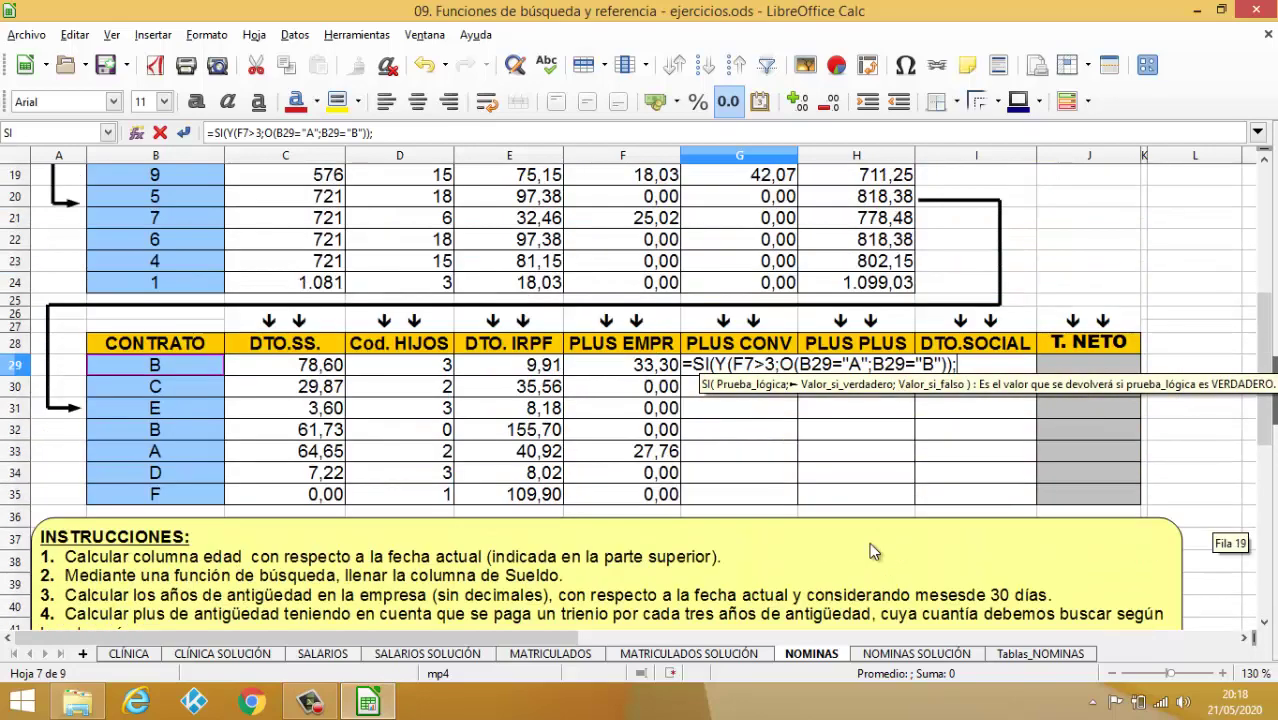
pyautogui.write('5')
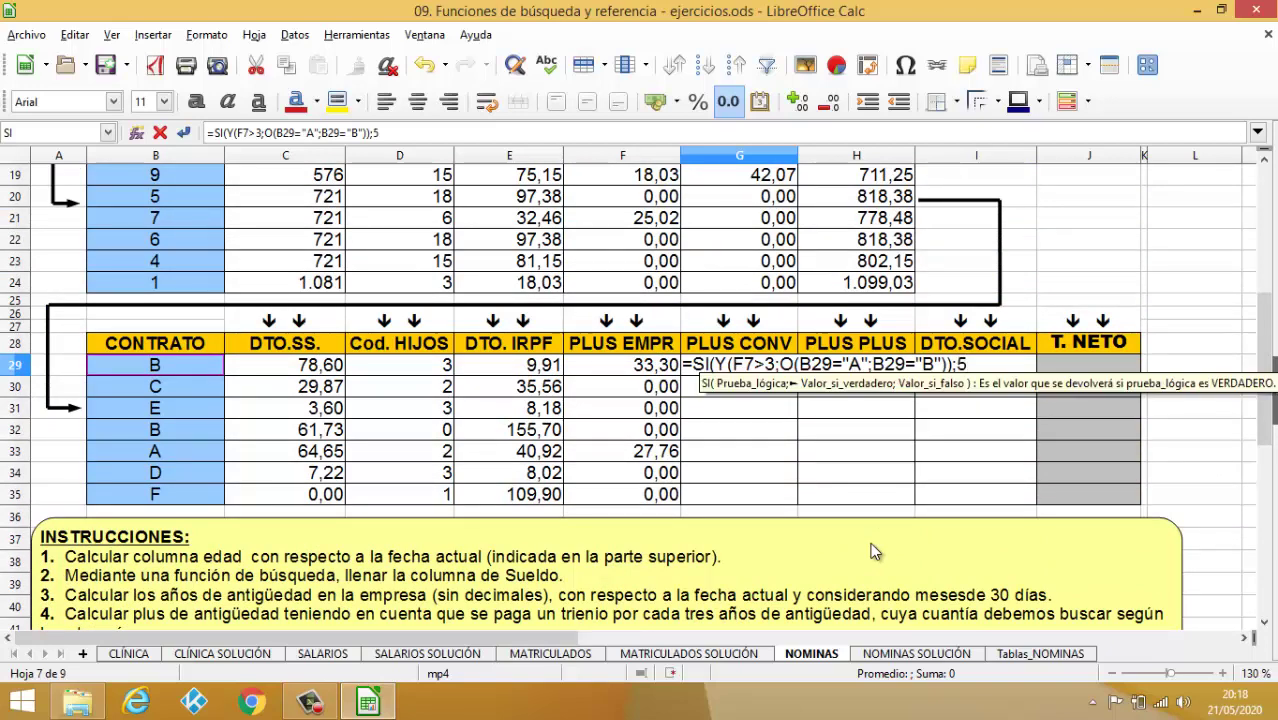
pyautogui.write(';')
pyautogui.write('45%*')
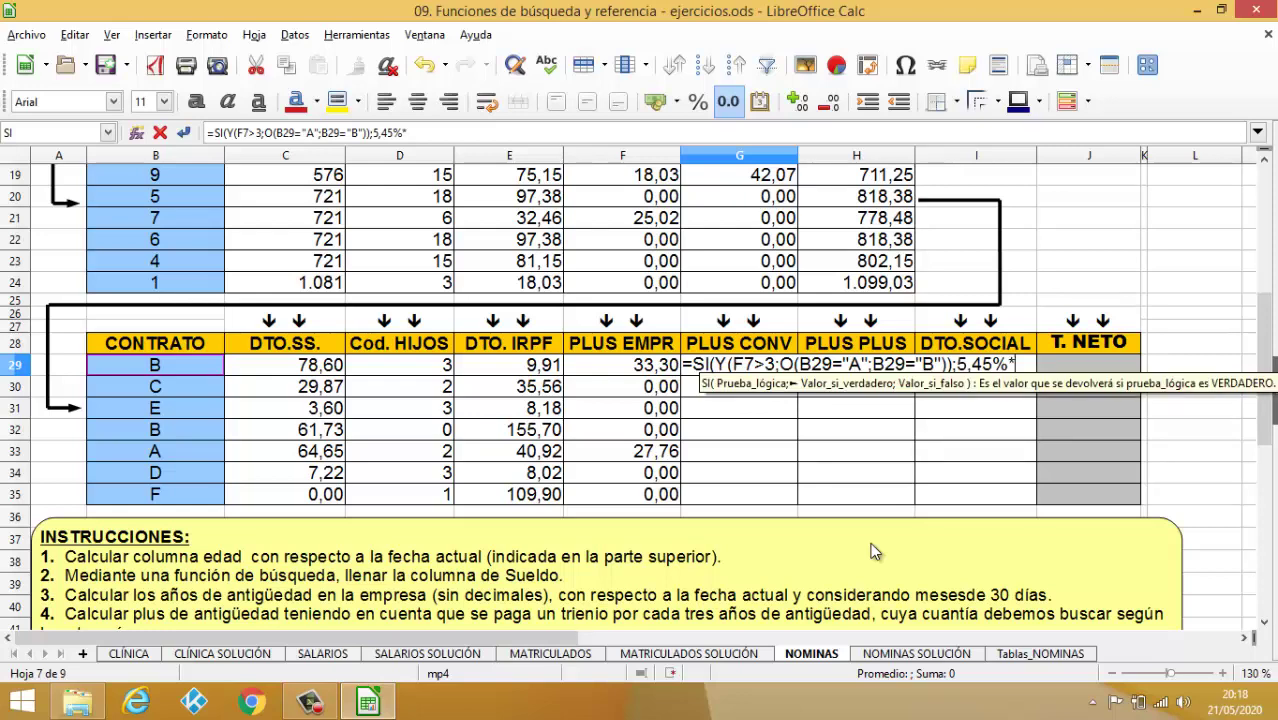
pyautogui.scroll(1, 764, 587)
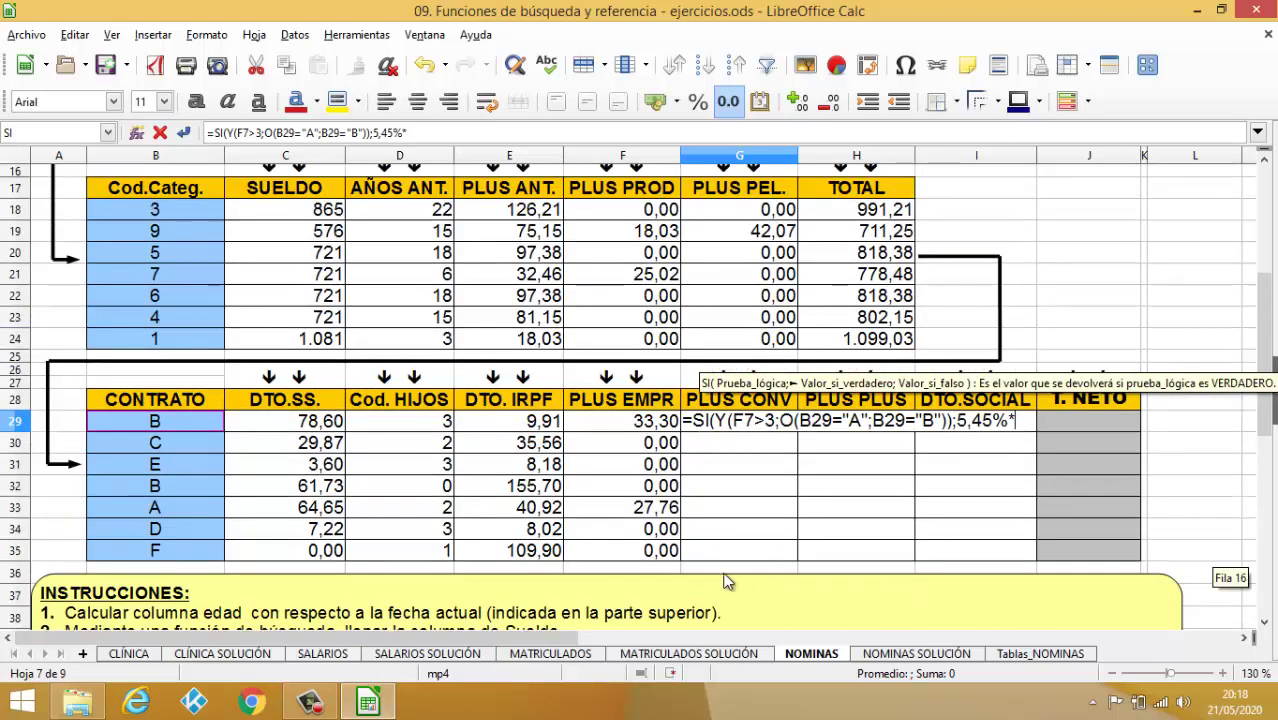
pyautogui.click(310, 220)
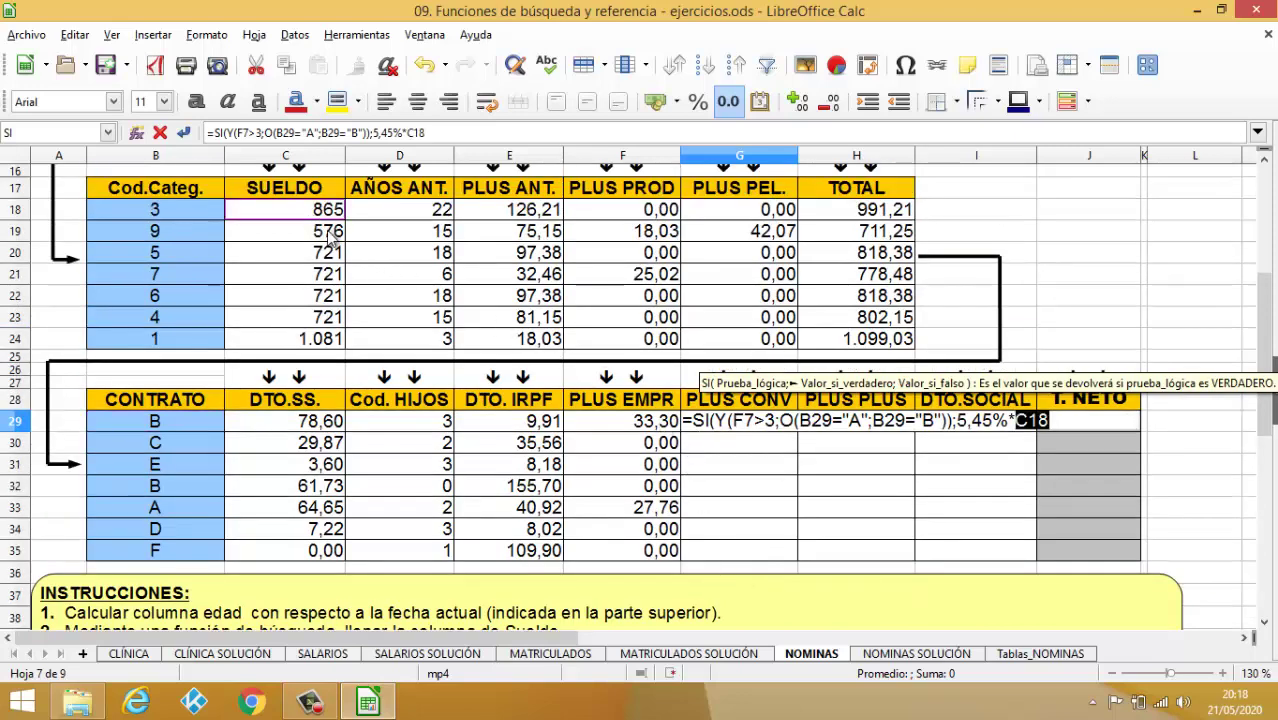
pyautogui.write(';0)')
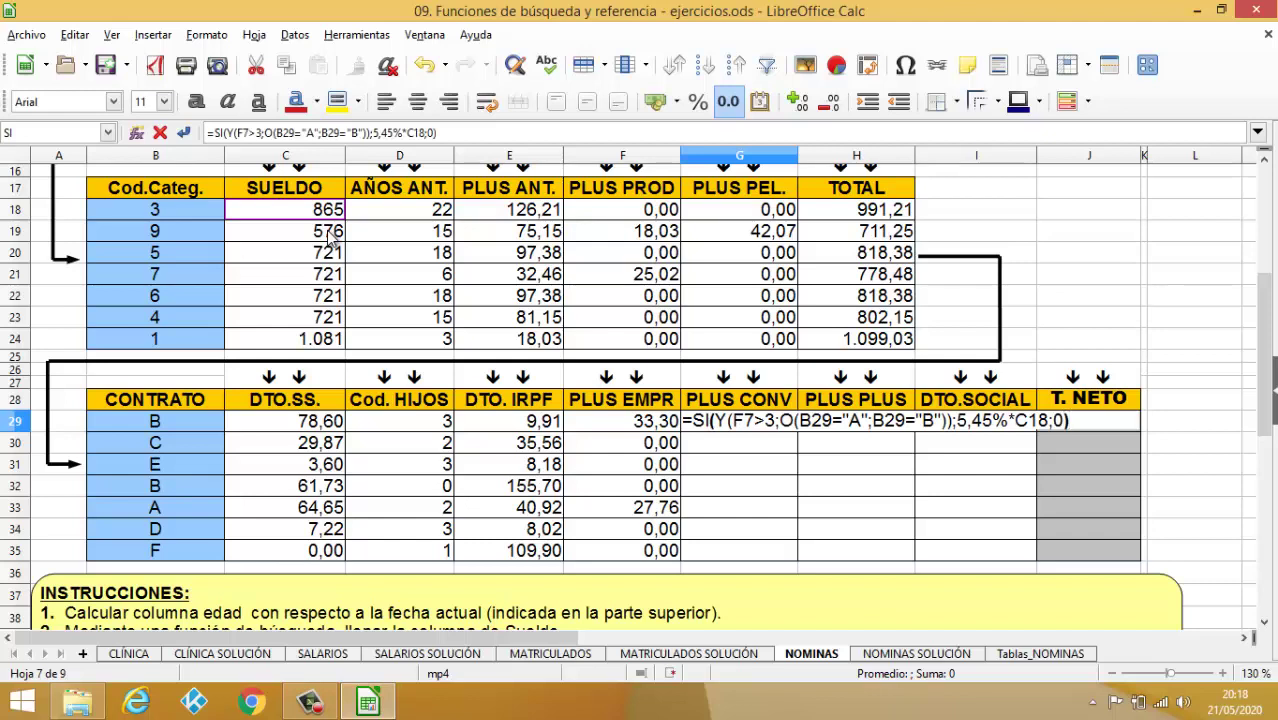
pyautogui.press('Return')
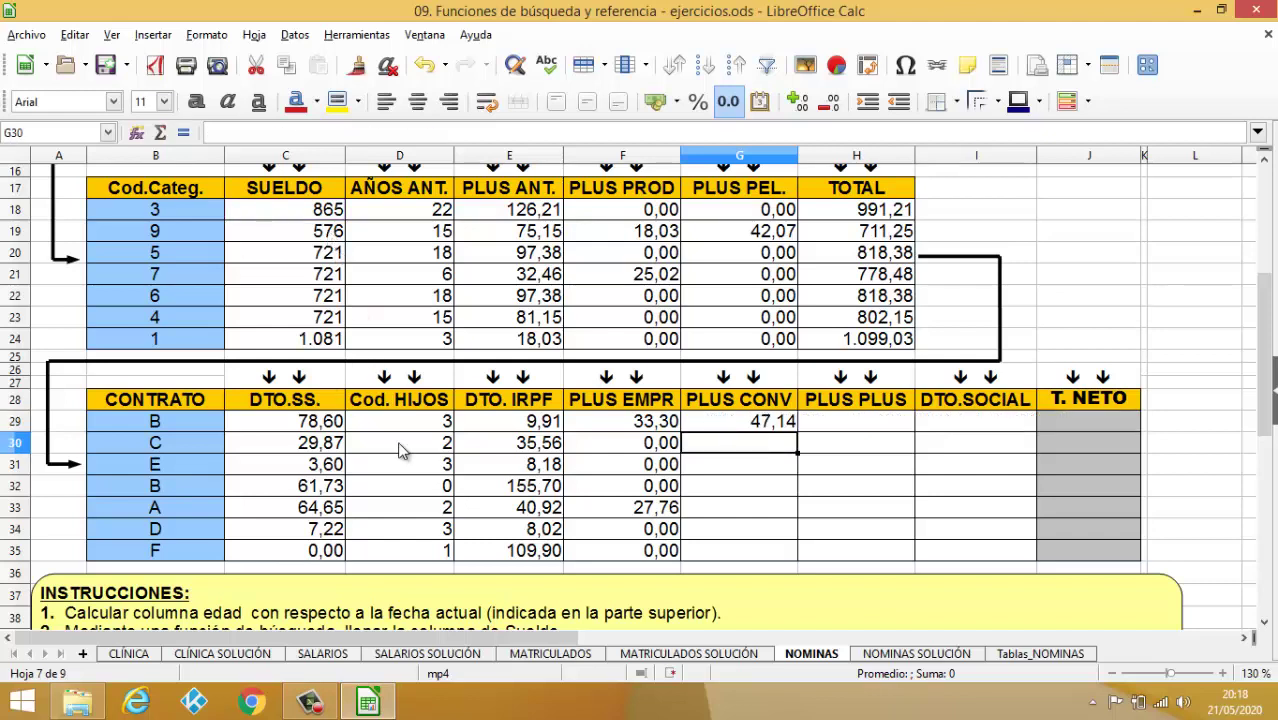
# Step: Fill the PLUS CONV formula from G29 down through G35
pyautogui.click(750, 428)
pyautogui.doubleClick(798, 427)
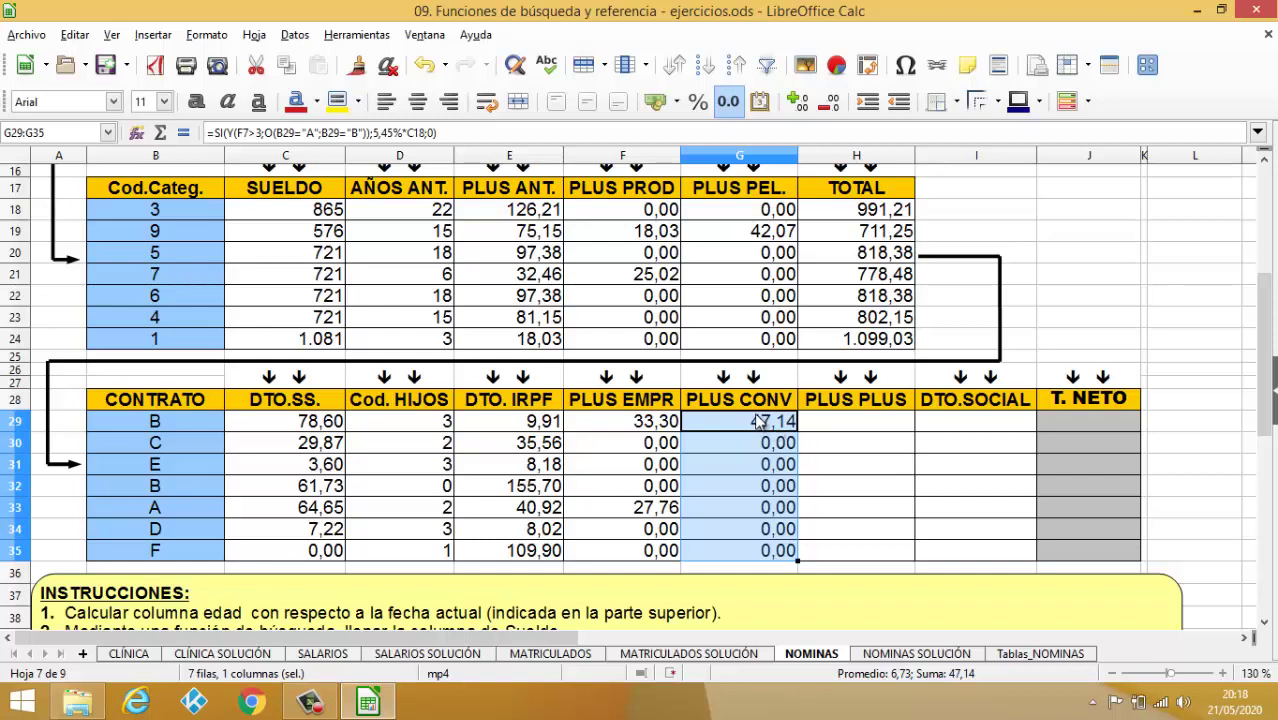
# Step: Check the PLUS CONV results against the contract types in column B and the Nº HIJOS column, and save the spreadsheet
pyautogui.scroll(4, 790, 435)
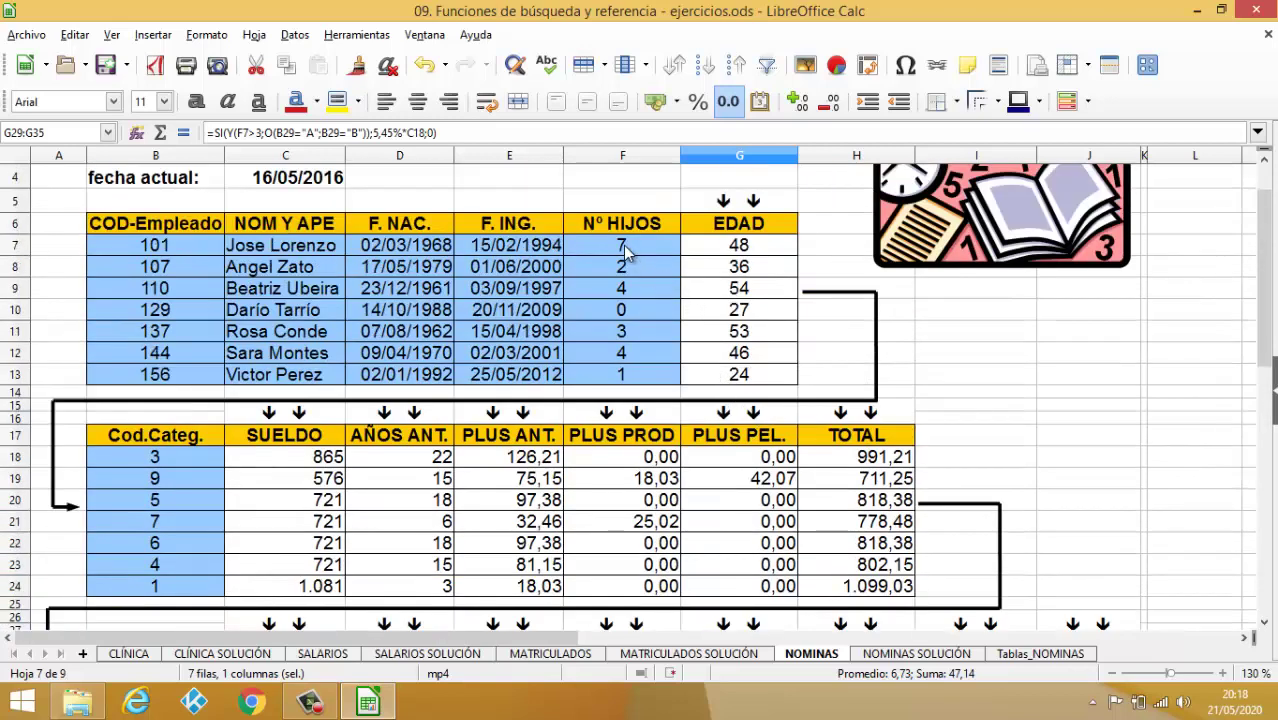
pyautogui.scroll(-4, 645, 295)
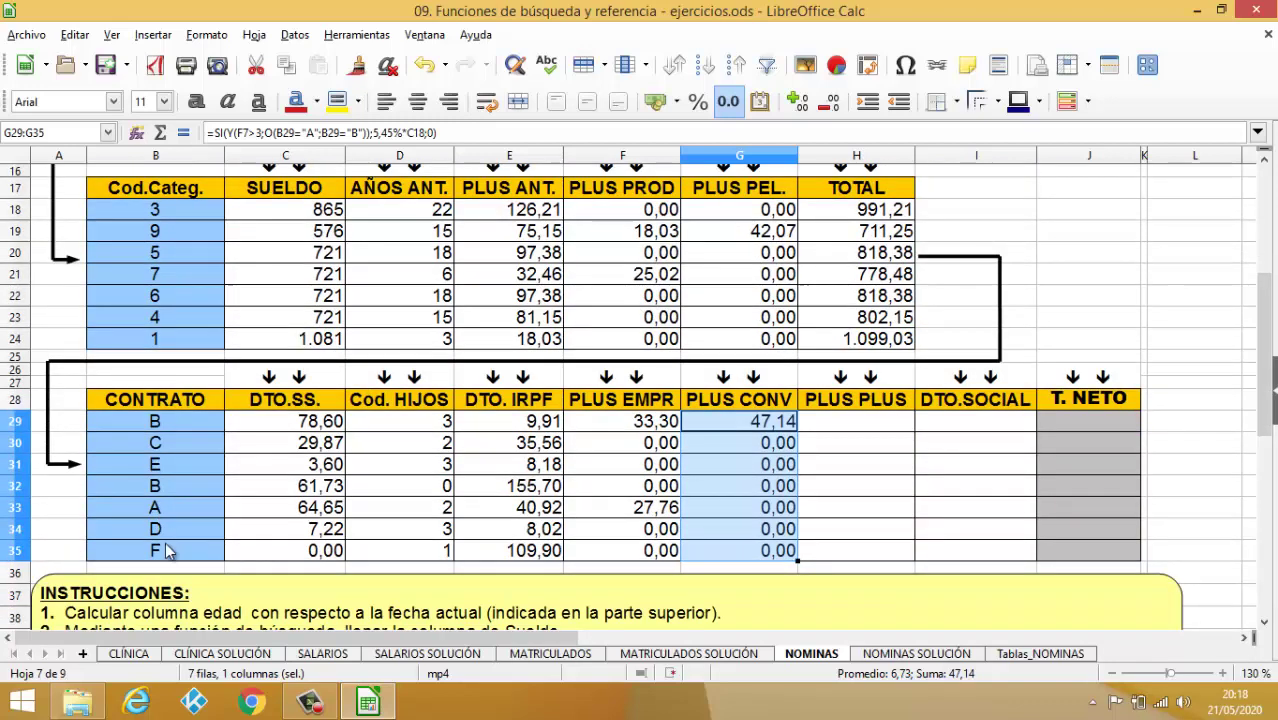
pyautogui.scroll(4, 290, 411)
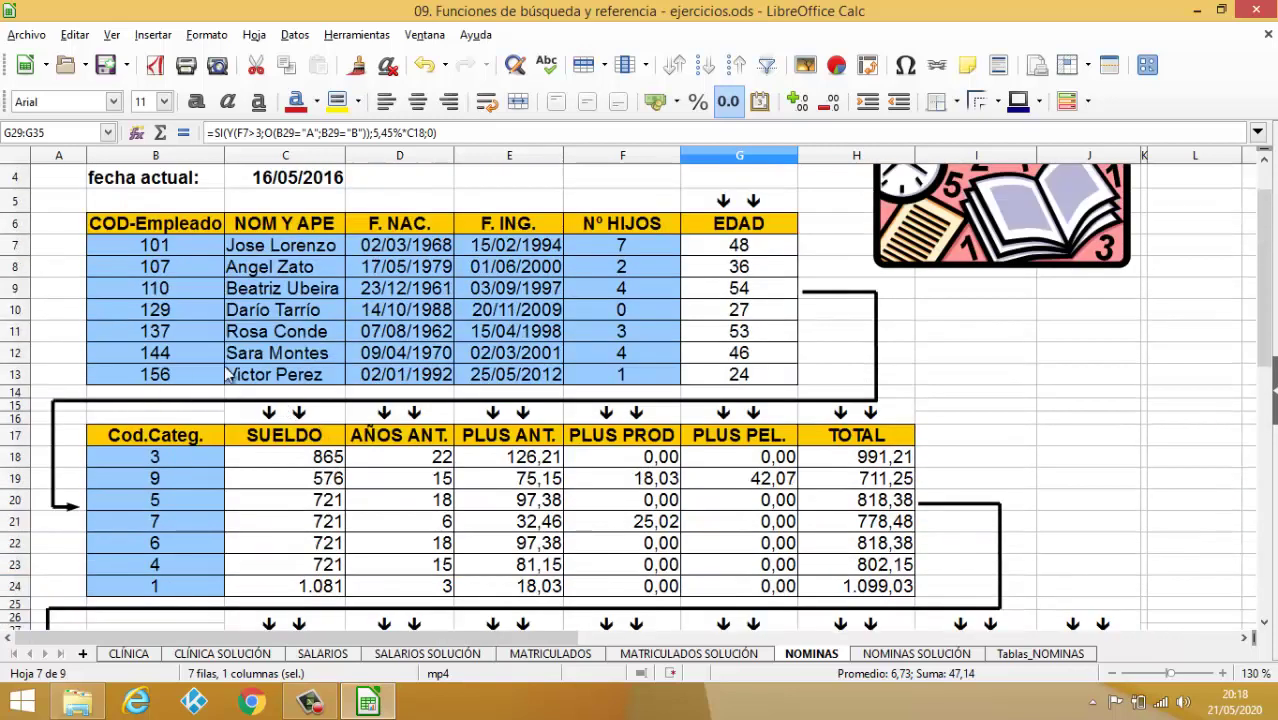
pyautogui.hotkey('ctrl', 's')
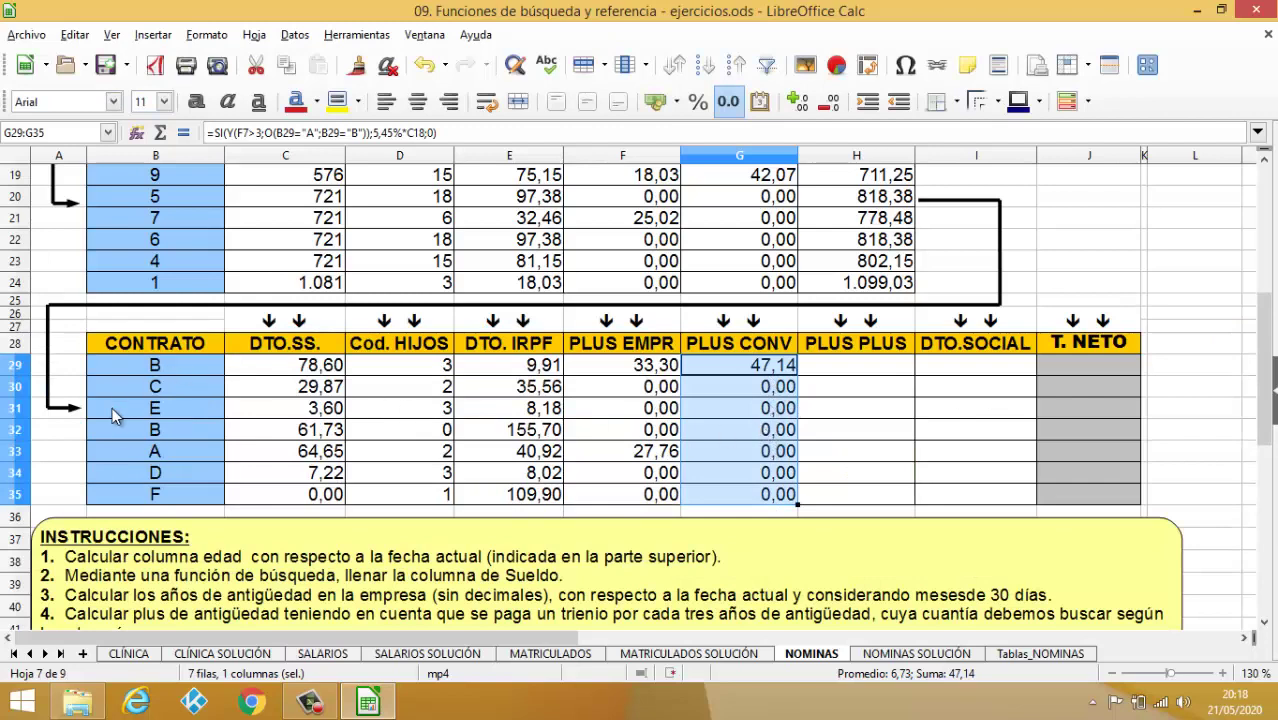
pyautogui.scroll(5, 120, 428)
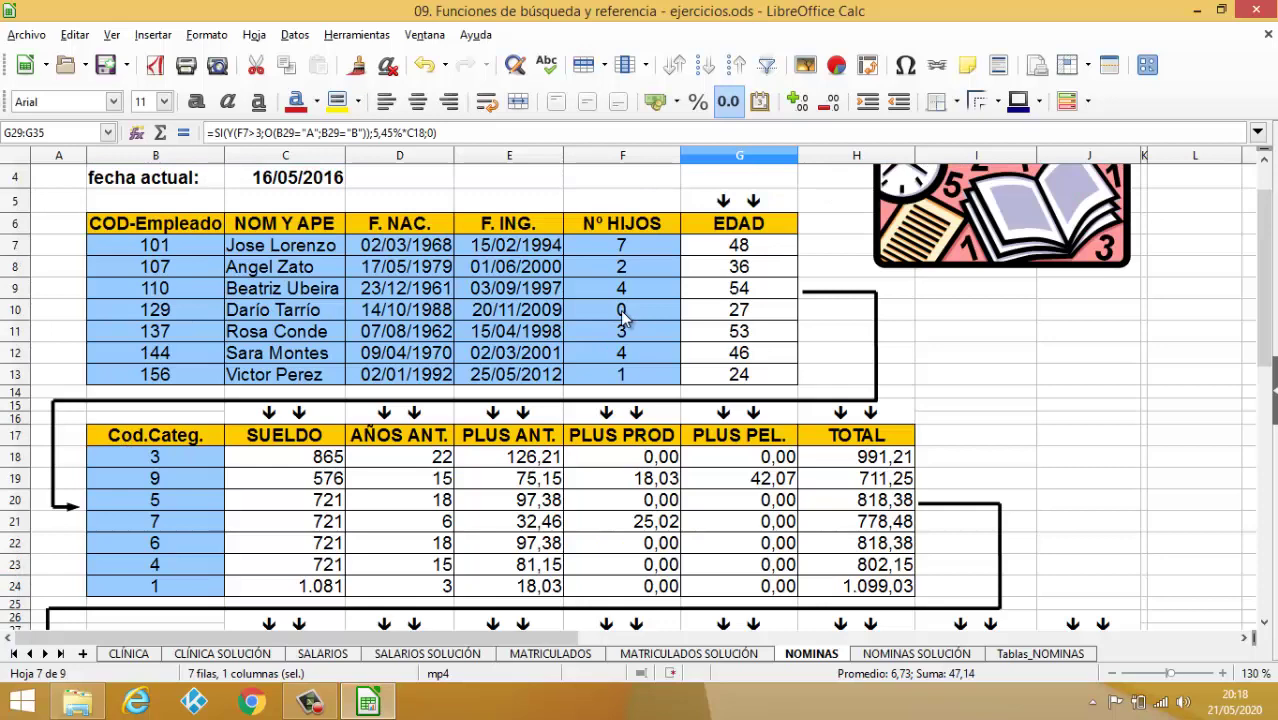
pyautogui.scroll(-5, 622, 316)
# Step: Start the PLUS PLUS formula in H29 with an SI function whose test is a nested Y function, following instruction 12
pyautogui.click(858, 378)
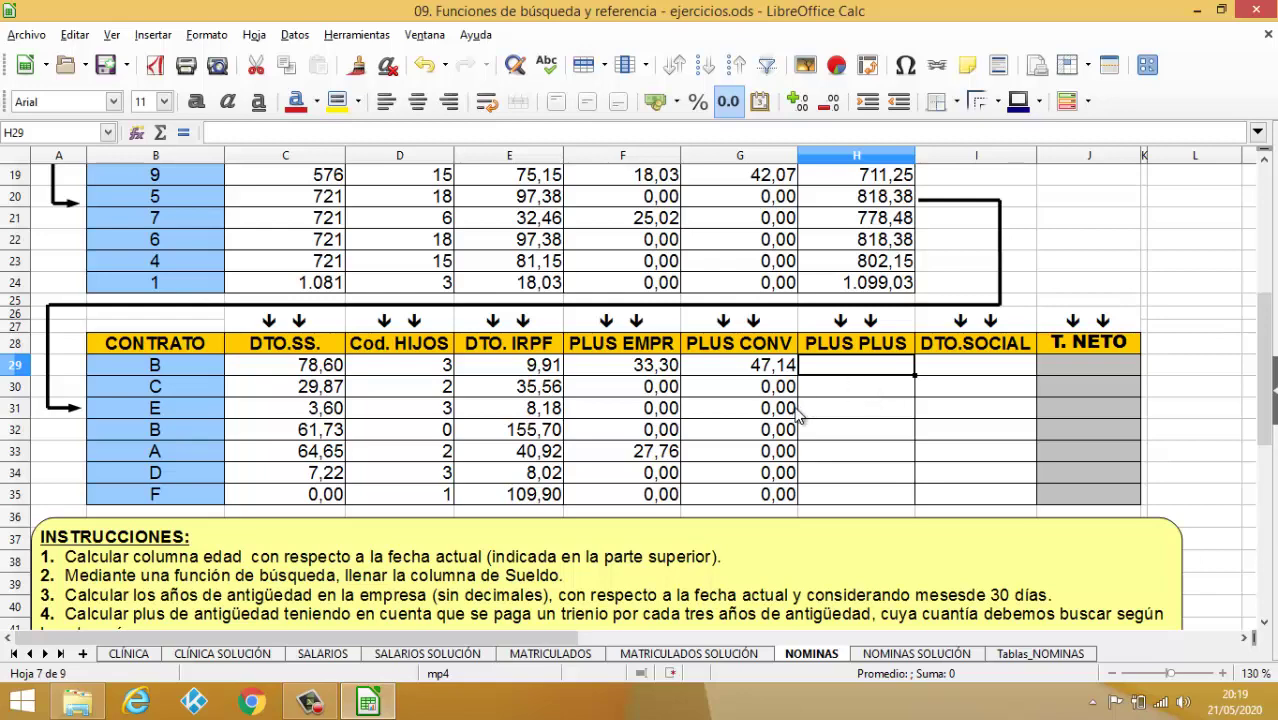
pyautogui.scroll(-5, 800, 415)
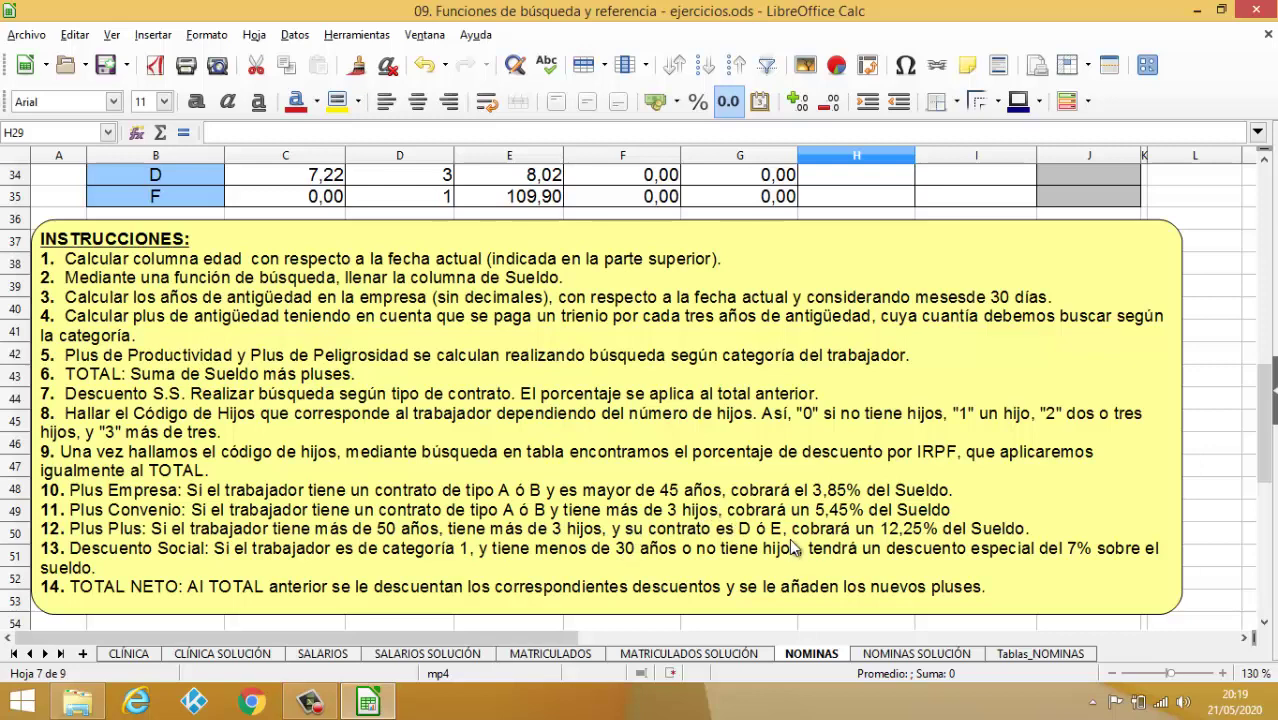
pyautogui.scroll(2, 820, 545)
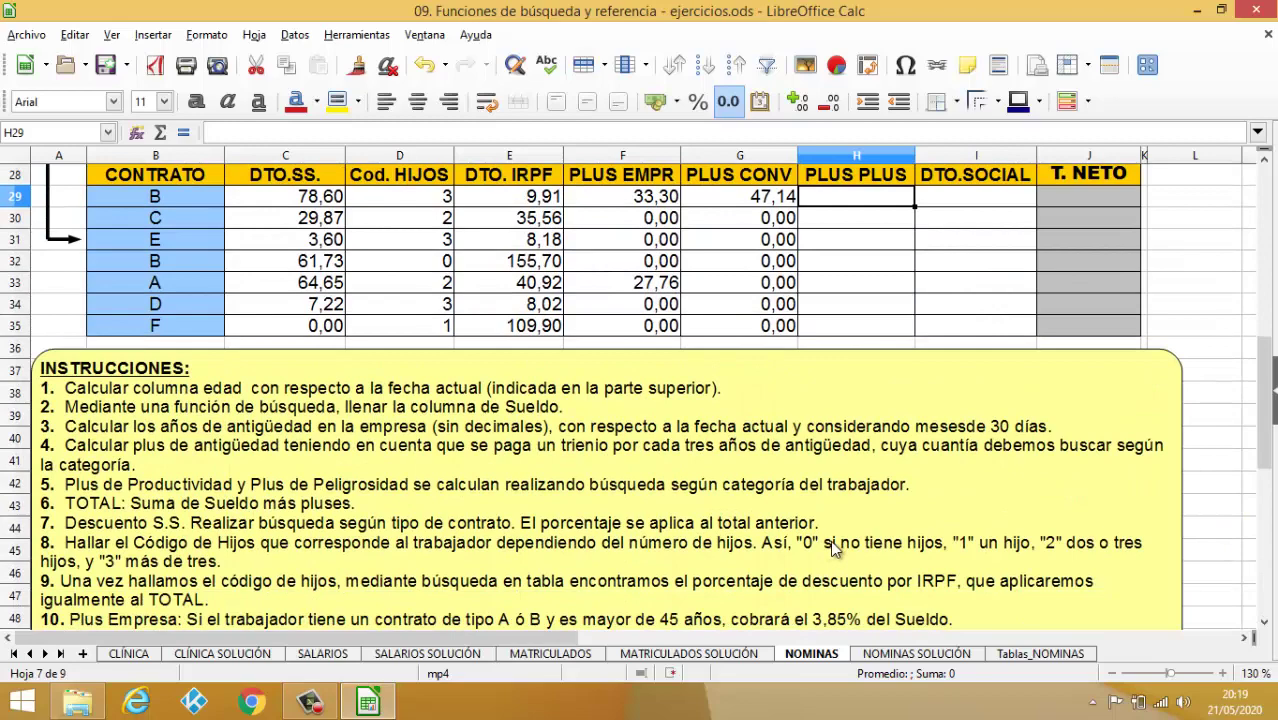
pyautogui.scroll(2, 833, 548)
pyautogui.scroll(-3, 835, 548)
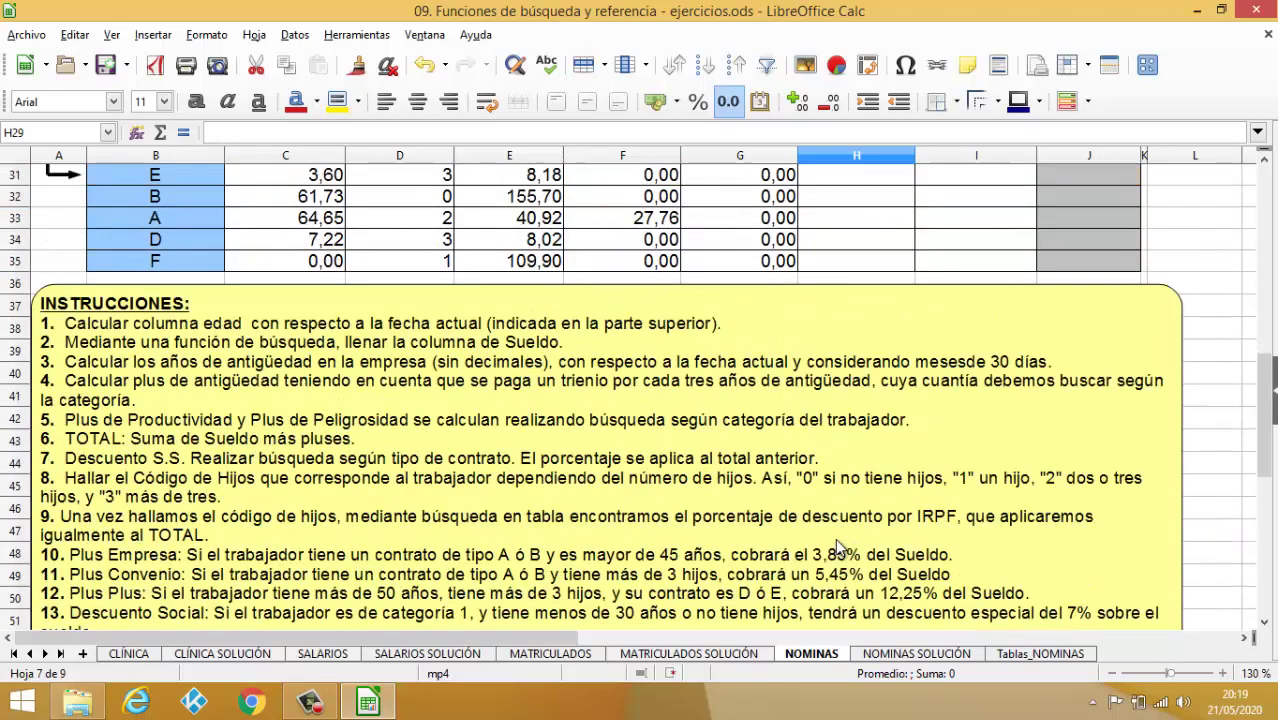
pyautogui.scroll(1, 836, 546)
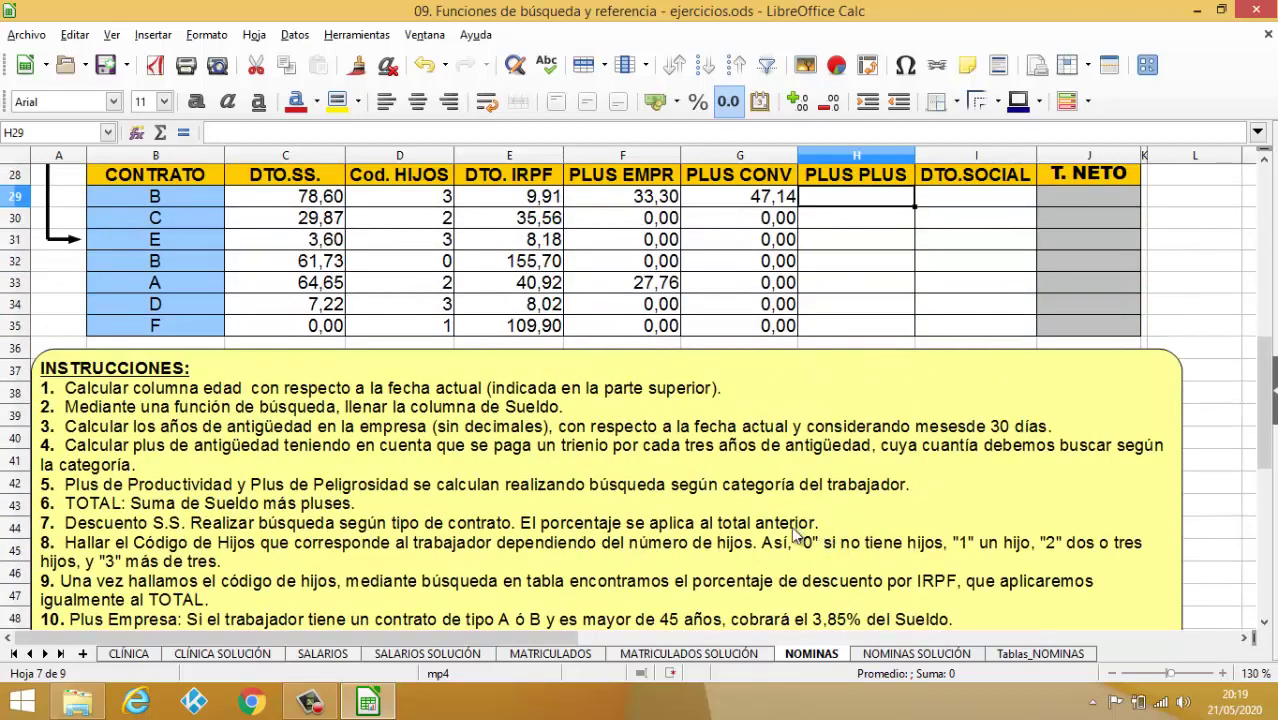
pyautogui.scroll(3, 836, 546)
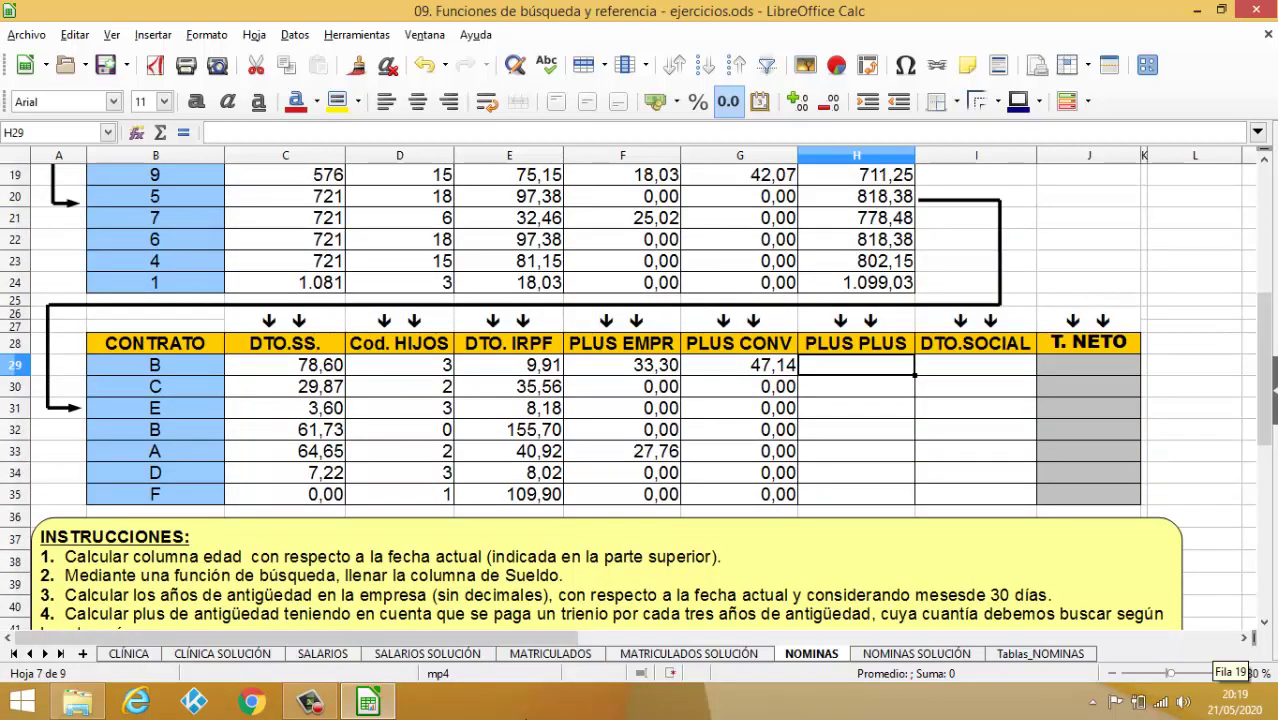
pyautogui.write('=SI(')
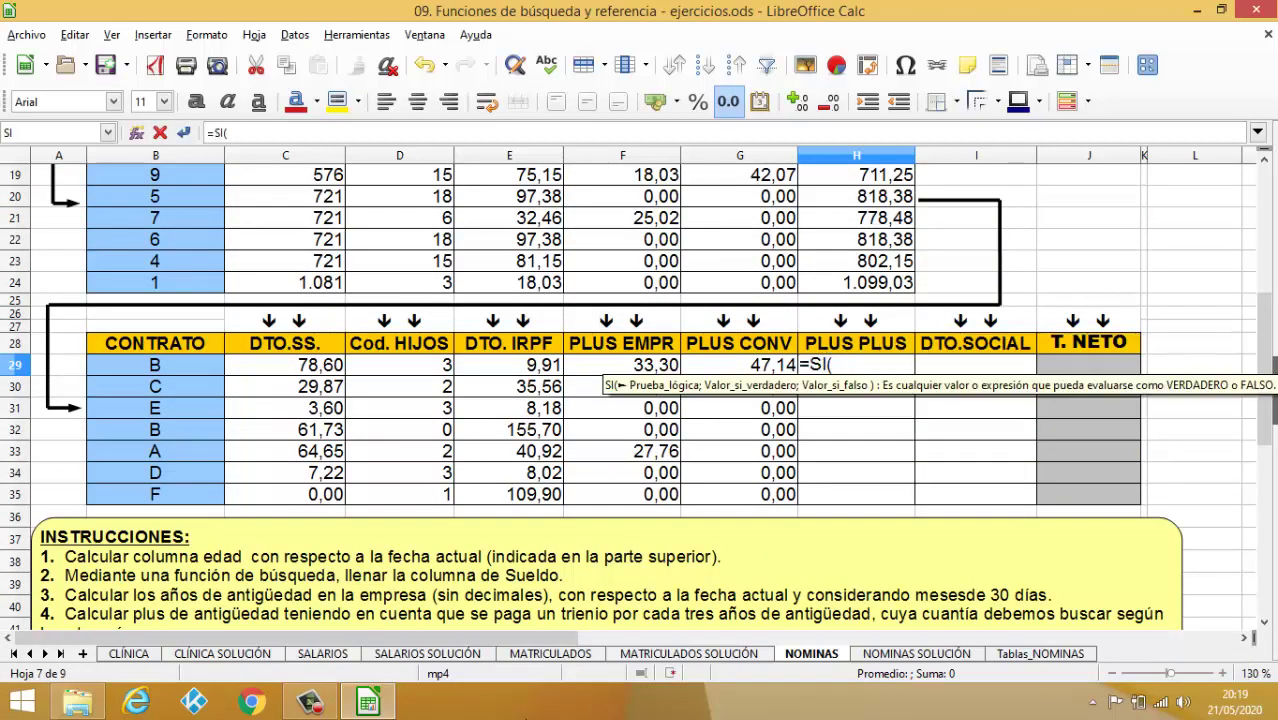
pyautogui.write('Y(')
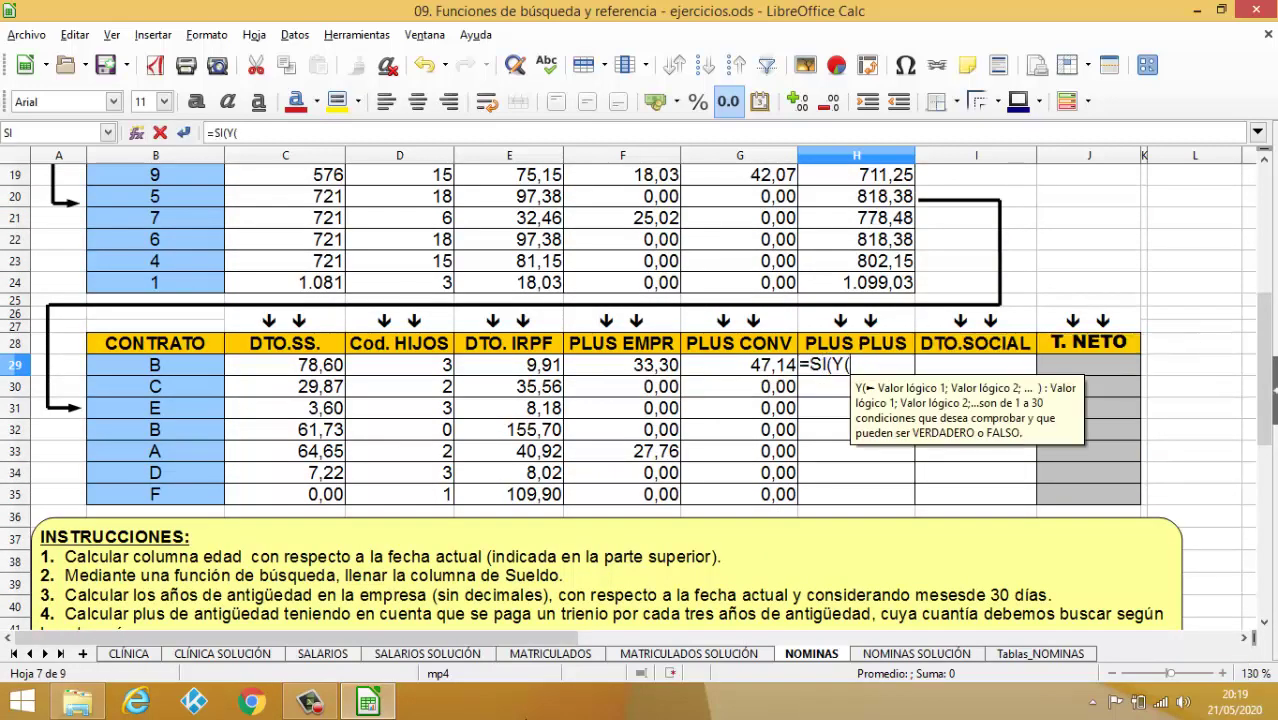
# Step: Add the age condition G7>50 as the first logical value of the Y function in the PLUS PLUS formula
pyautogui.scroll(-4, 640, 400)
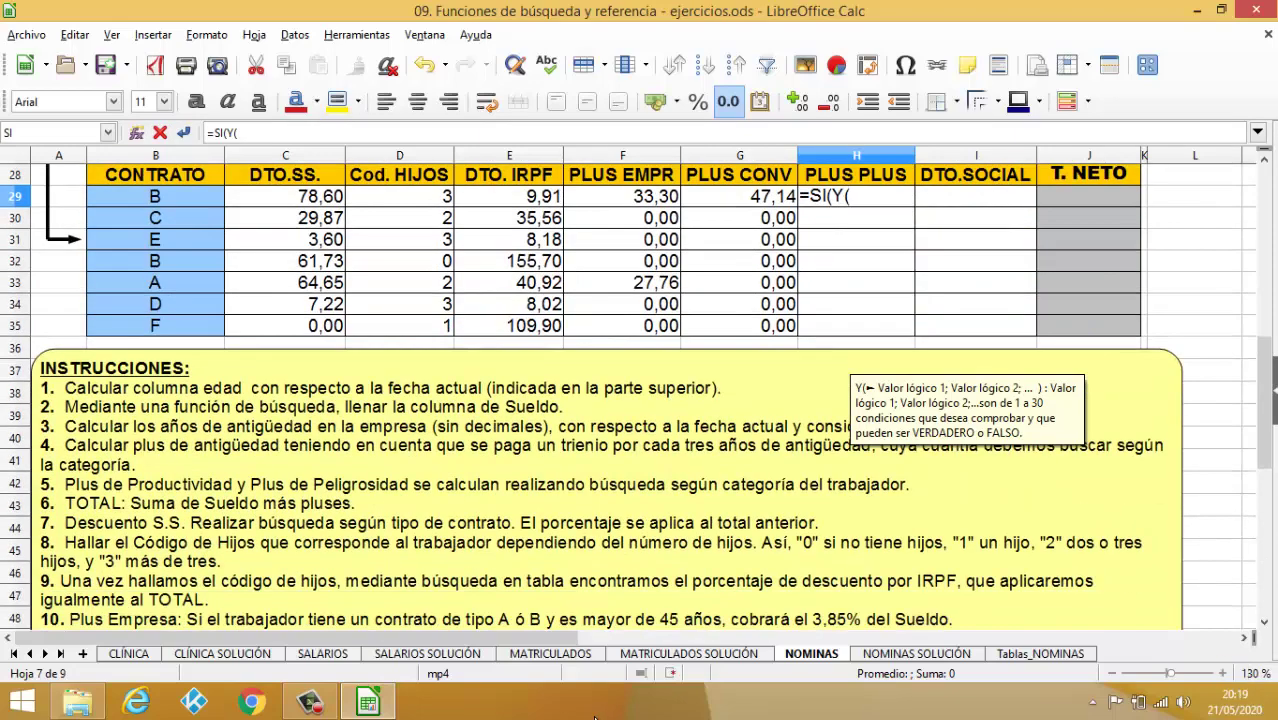
pyautogui.scroll(8, 640, 400)
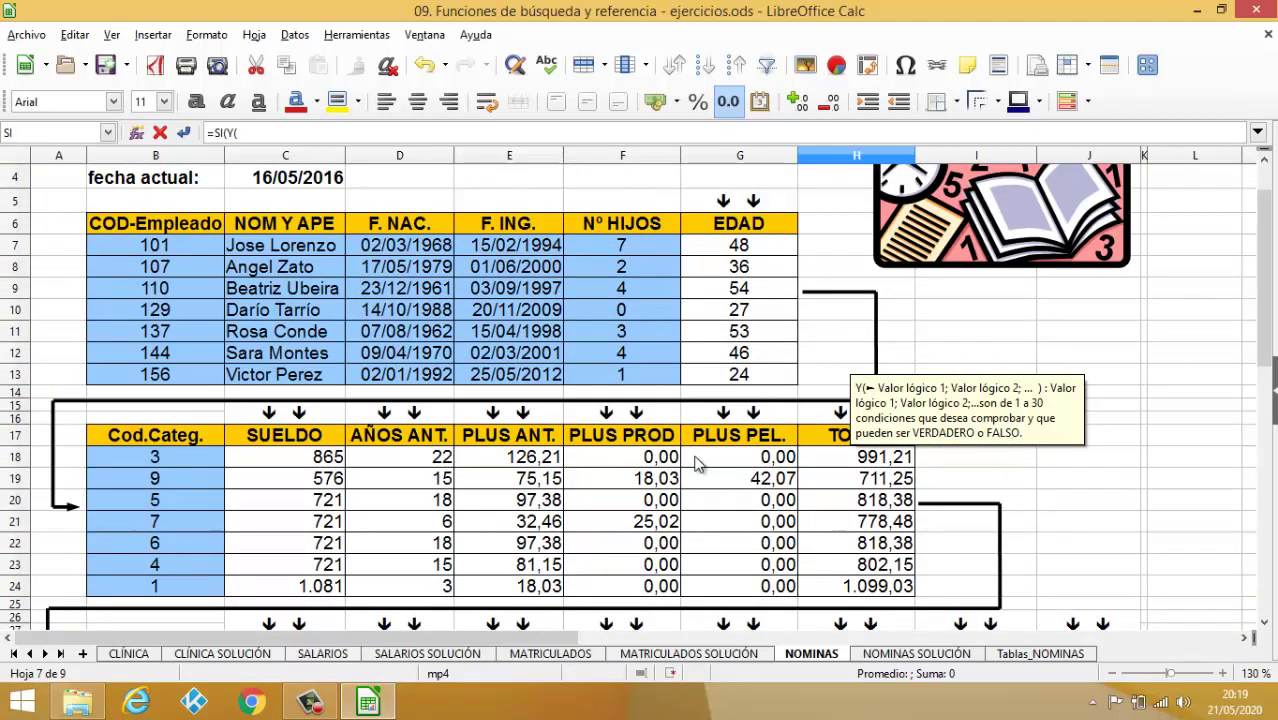
pyautogui.click(738, 250)
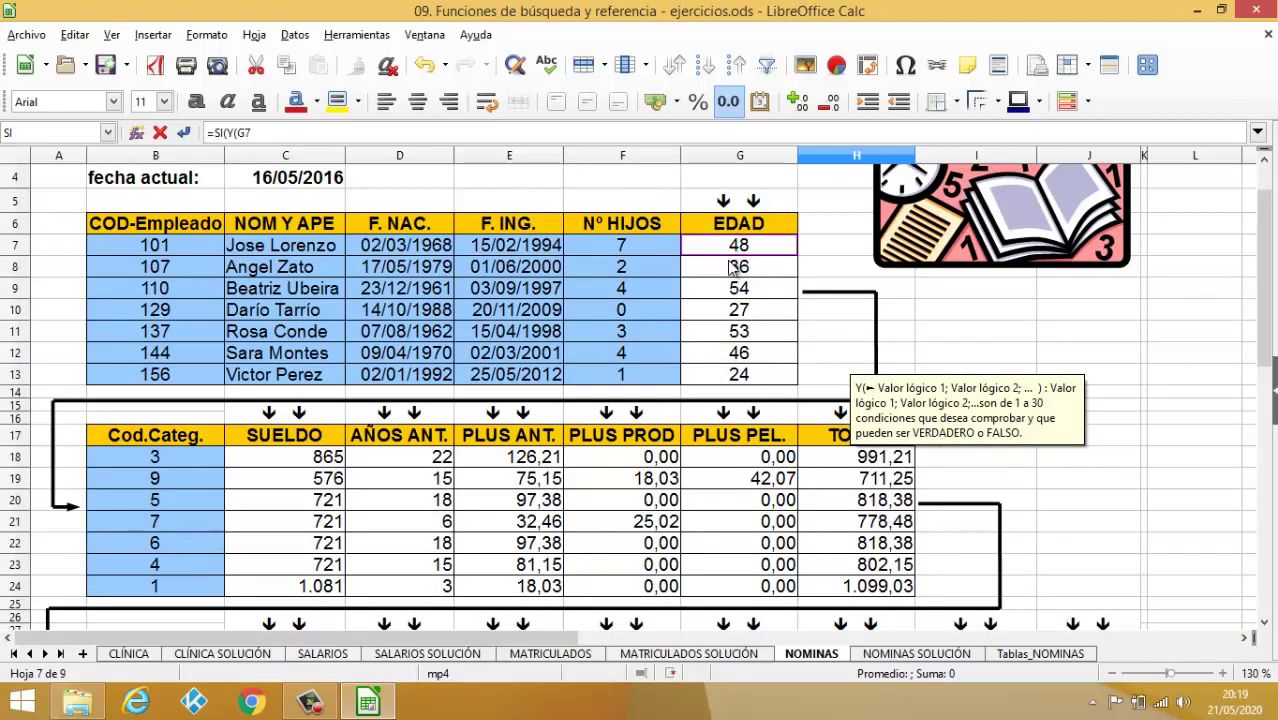
pyautogui.scroll(-5, 760, 320)
pyautogui.write('>')
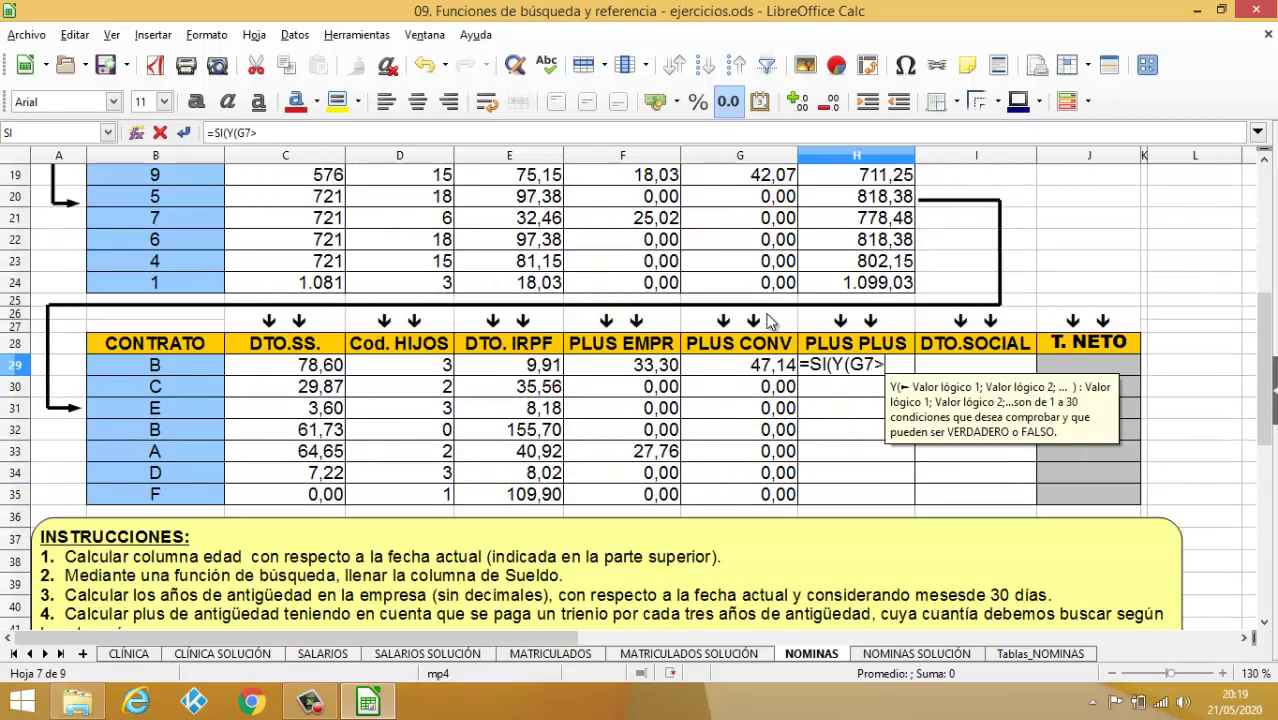
pyautogui.write('50')
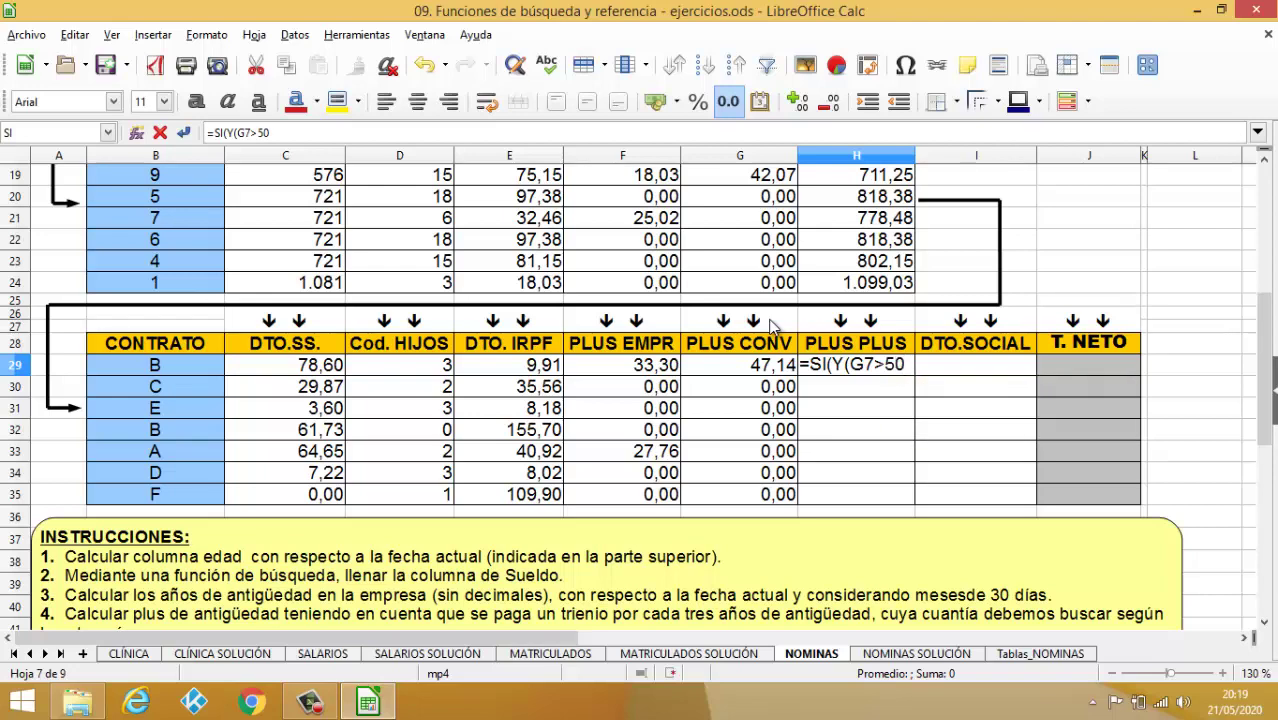
pyautogui.write(';')
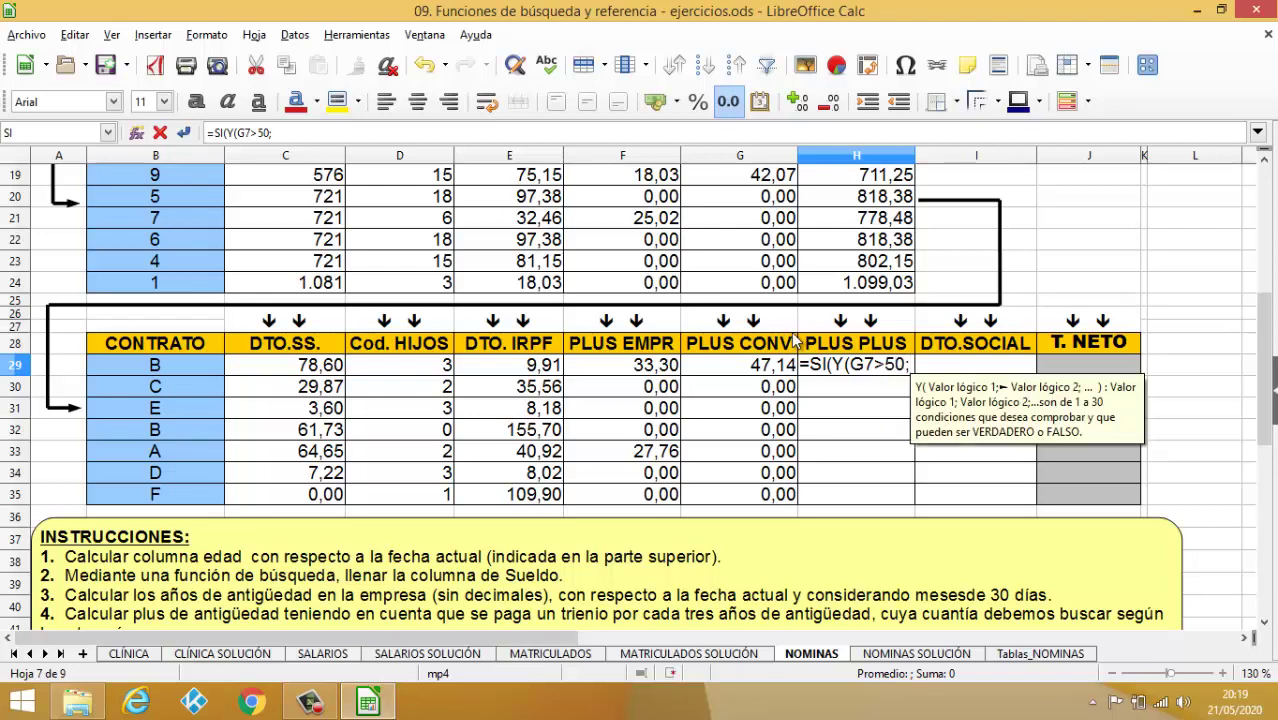
# Step: Add the children condition F7>3 as the second logical value of the Y function
pyautogui.scroll(-3, 697, 374)
pyautogui.scroll(-2, 697, 374)
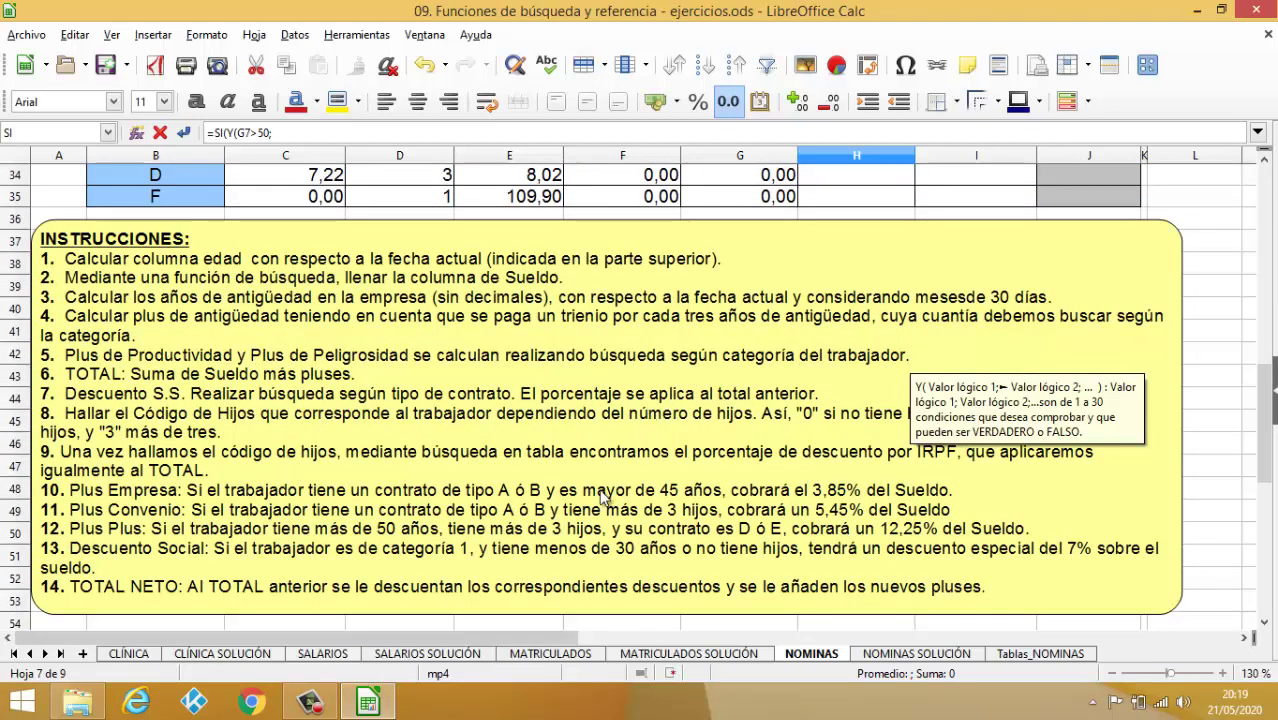
pyautogui.scroll(6, 608, 505)
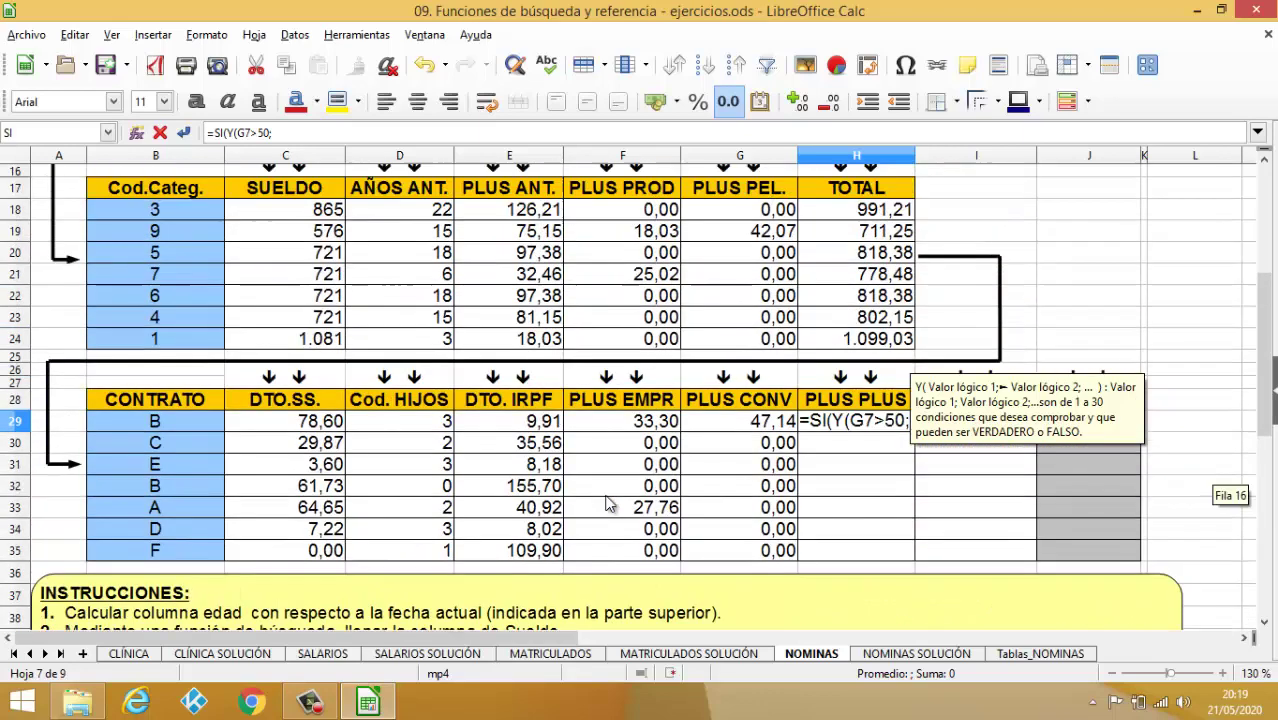
pyautogui.scroll(4, 608, 505)
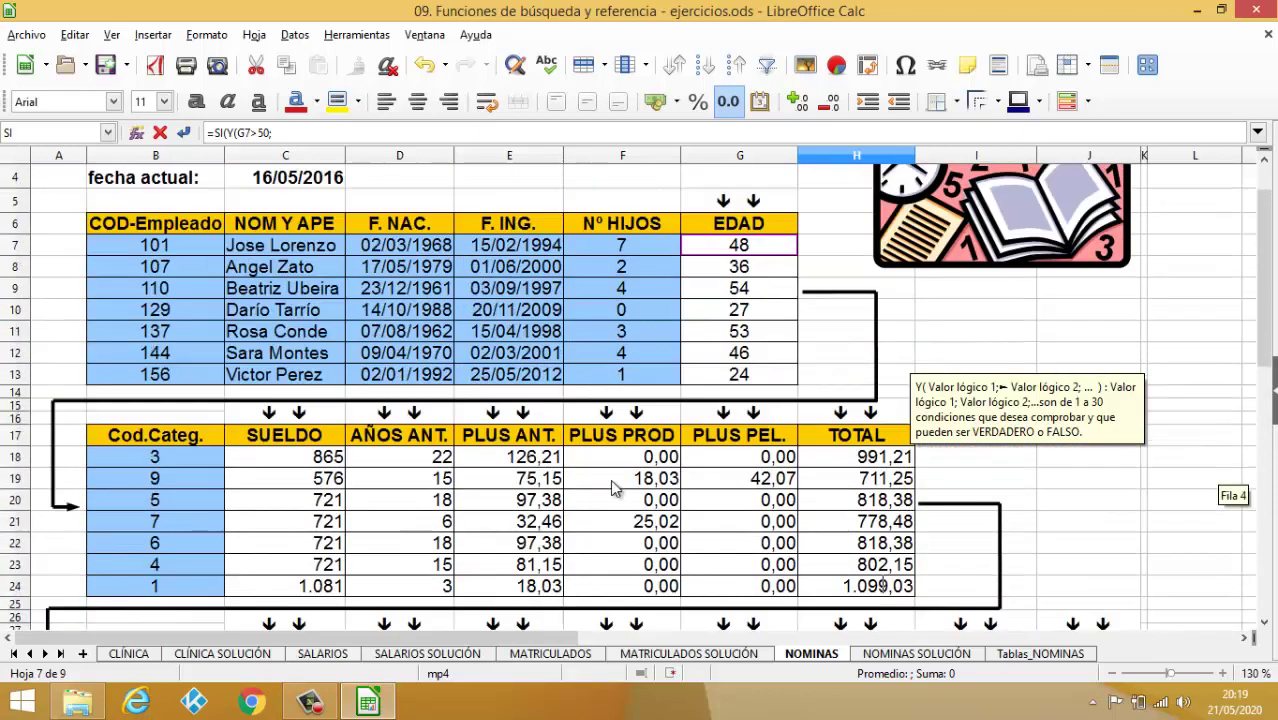
pyautogui.click(633, 245)
pyautogui.write('>')
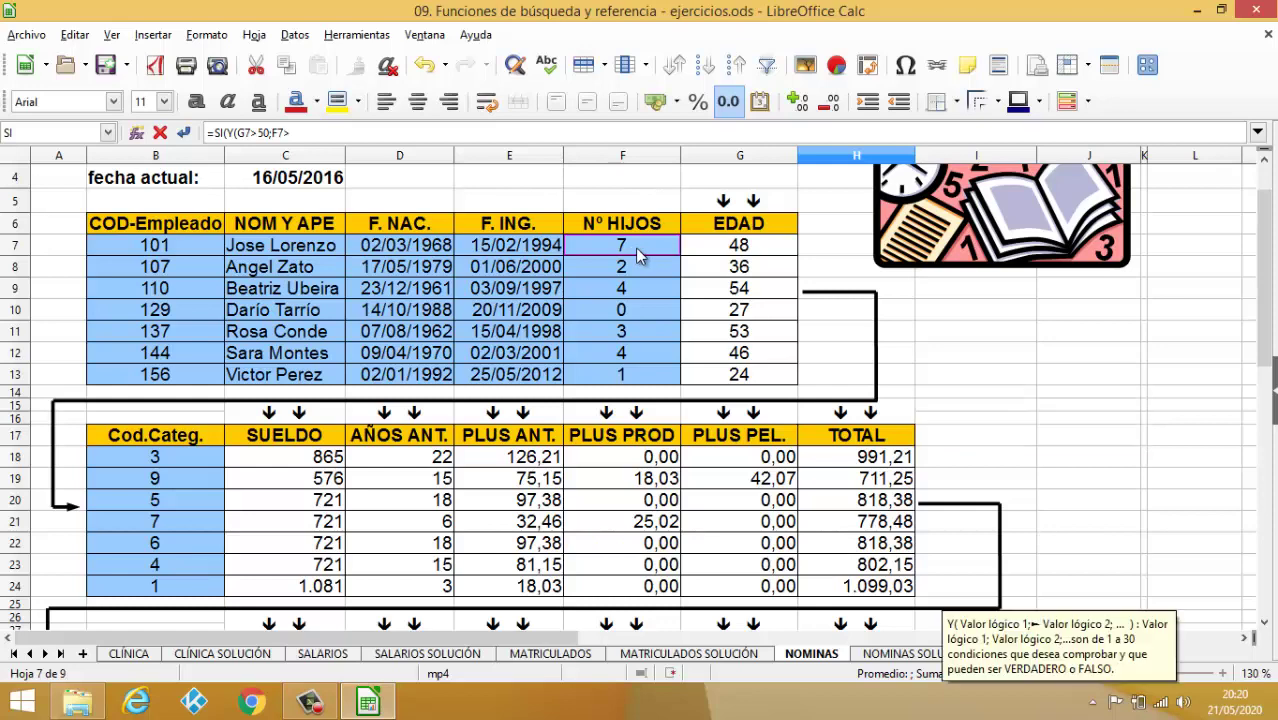
pyautogui.write('3')
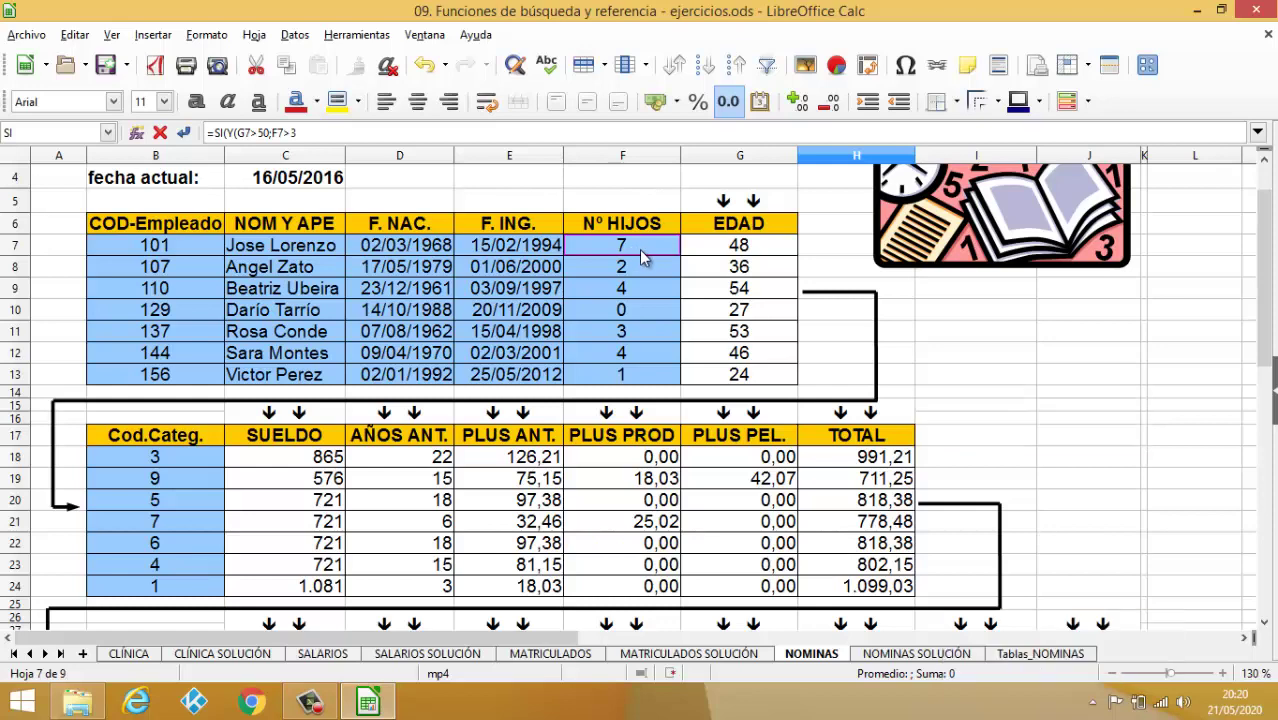
pyautogui.scroll(-4, 470, 260)
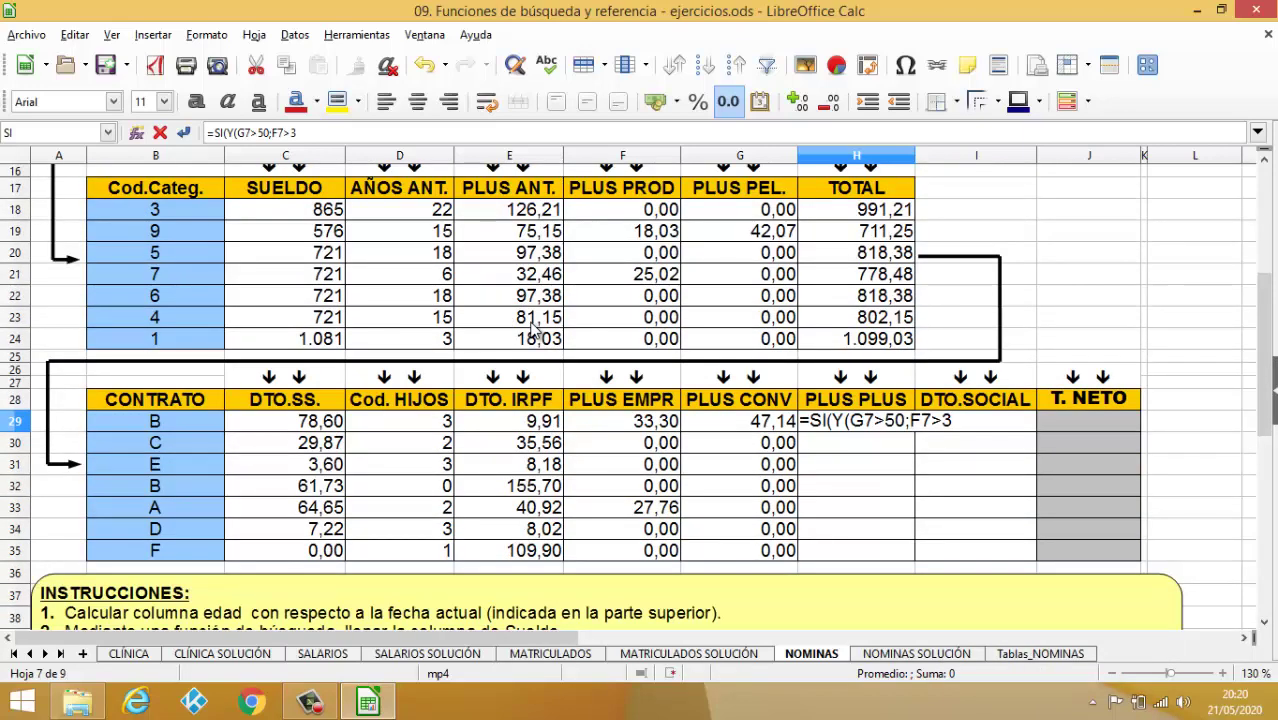
pyautogui.write(';')
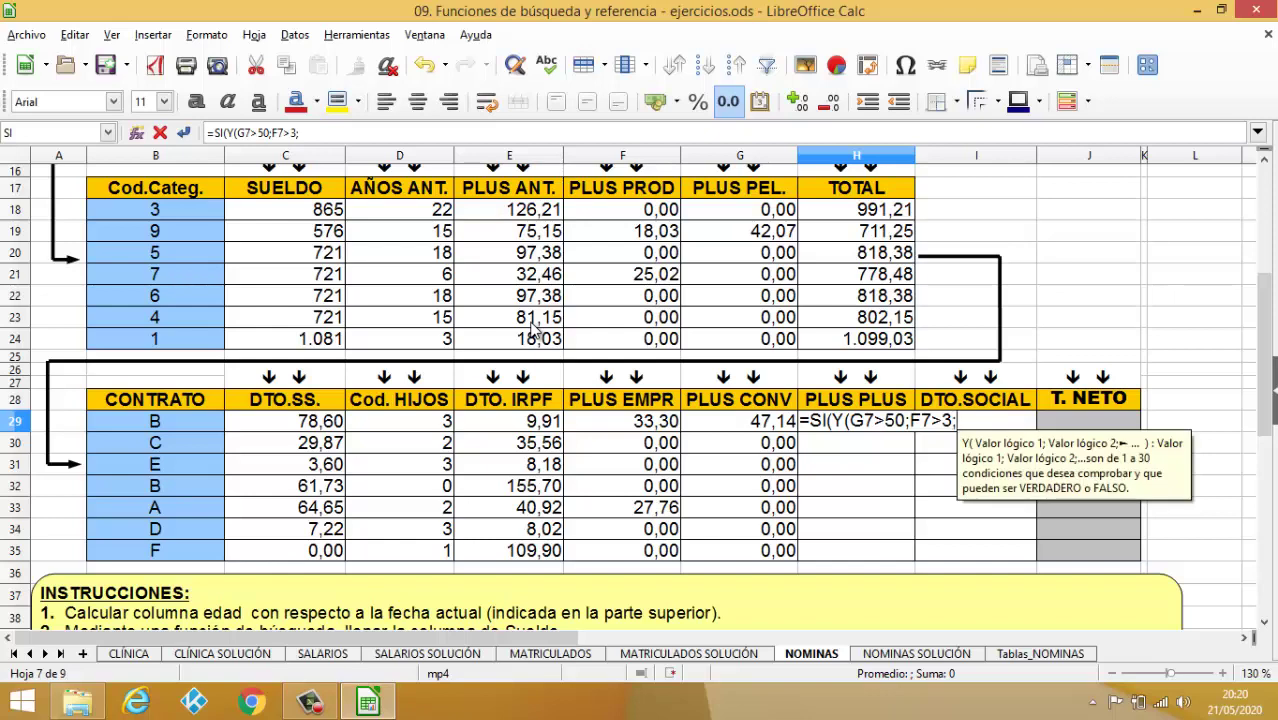
# Step: Add the nested contract-type condition O(B29="D";B29="E") and close the Y function of the PLUS PLUS formula
pyautogui.scroll(-5, 370, 481)
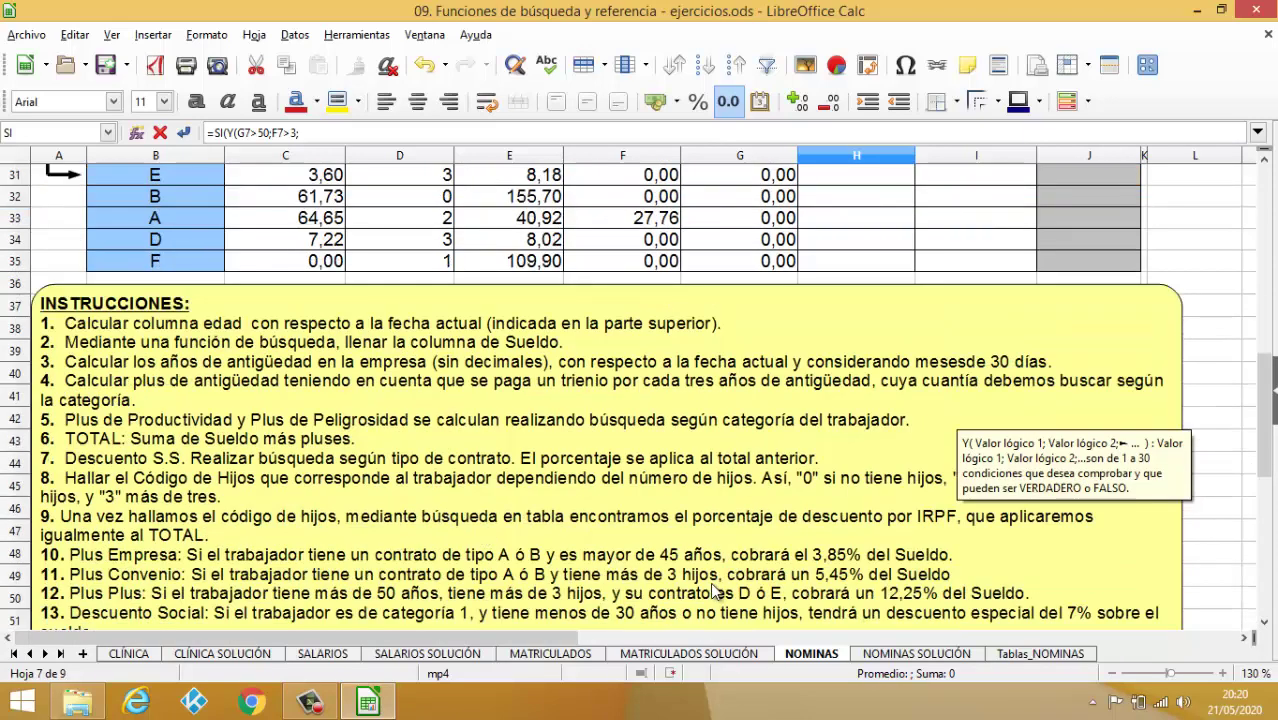
pyautogui.scroll(5, 800, 517)
pyautogui.scroll(-1, 800, 517)
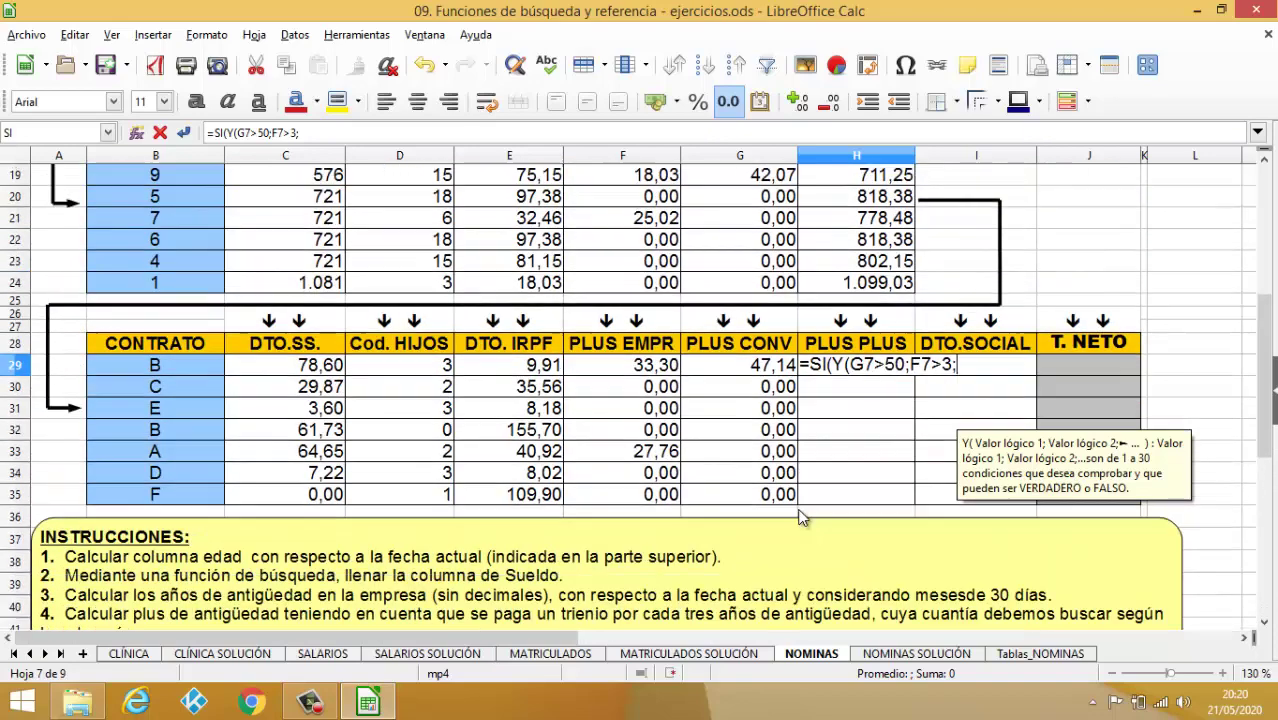
pyautogui.write('O(')
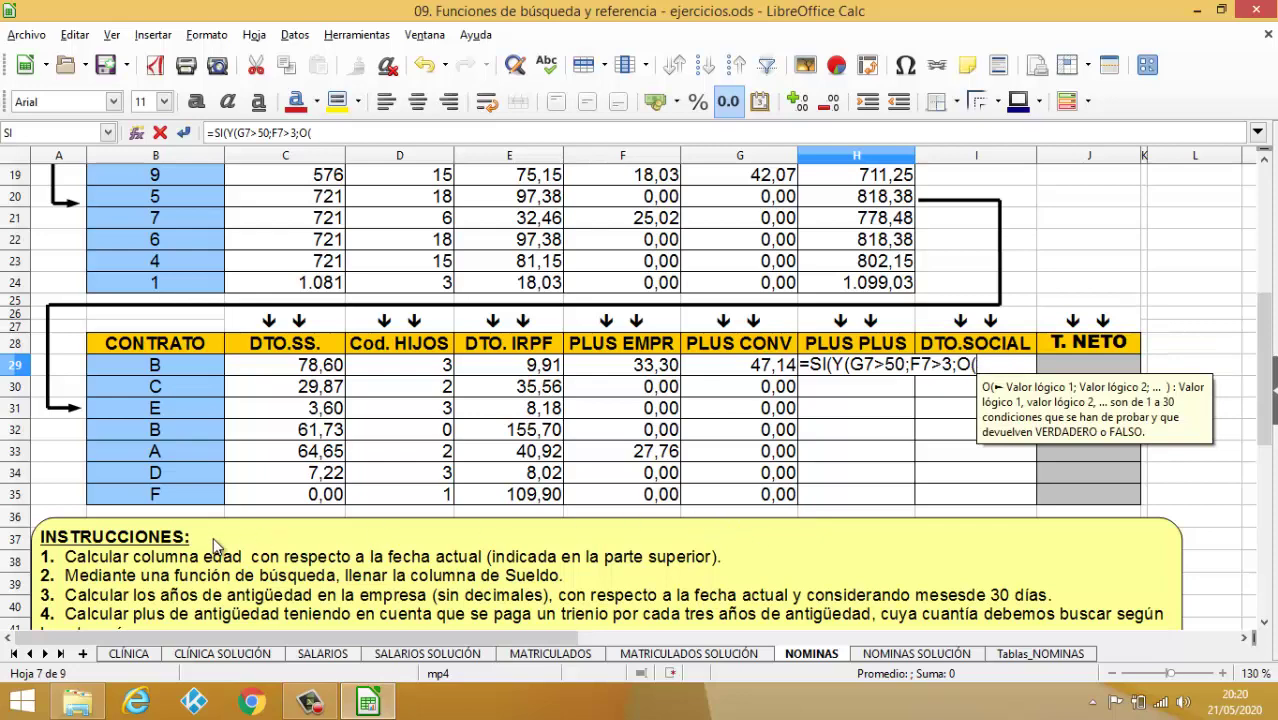
pyautogui.click(191, 371)
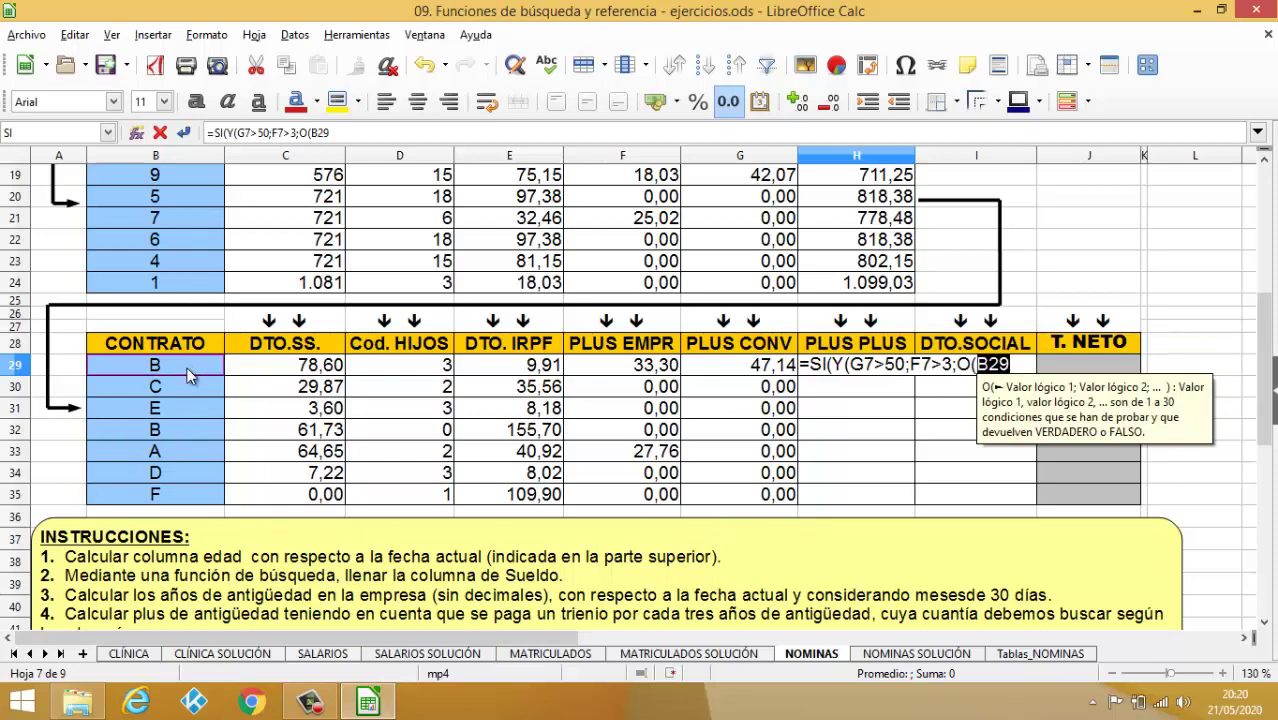
pyautogui.write('="D"')
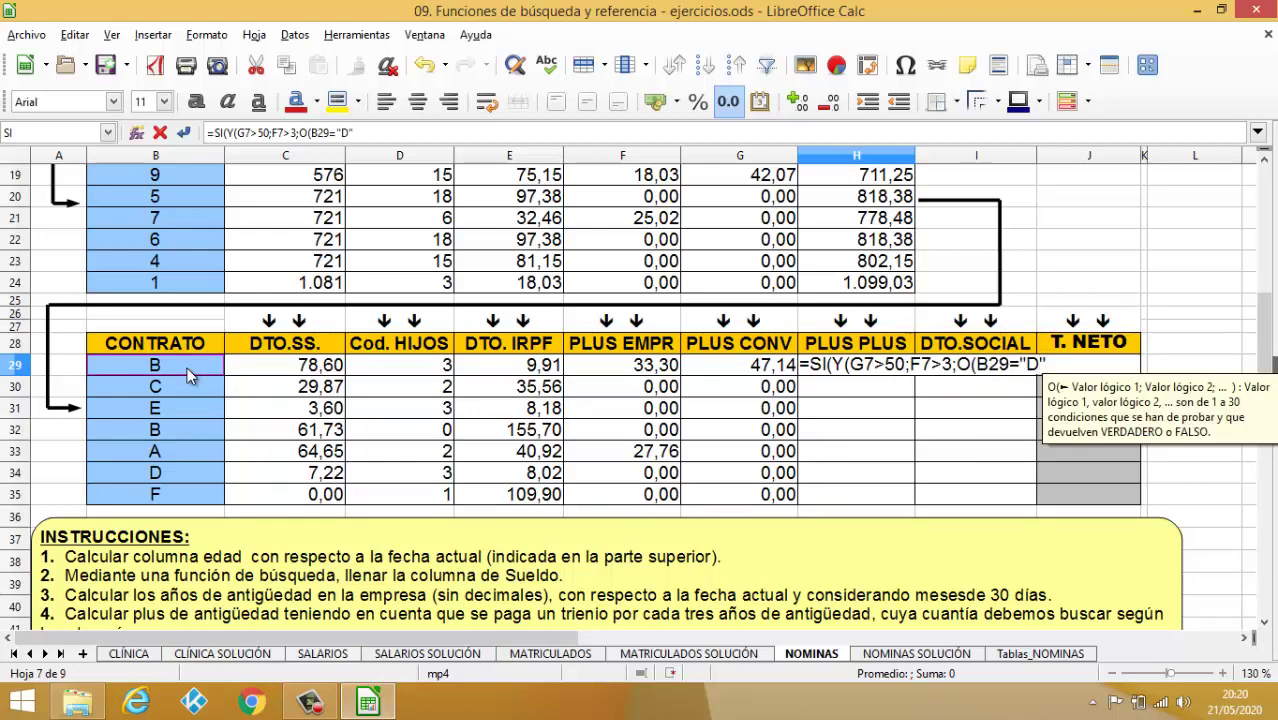
pyautogui.write(';')
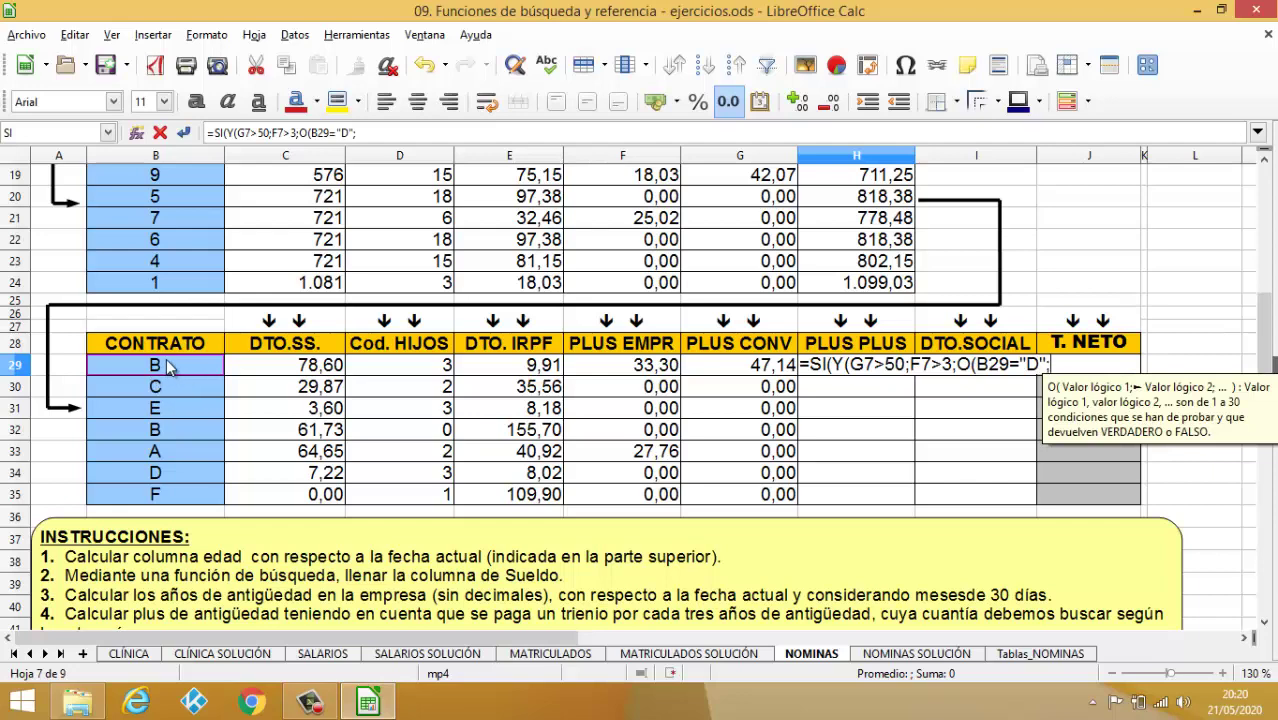
pyautogui.click(173, 372)
pyautogui.write('="E"')
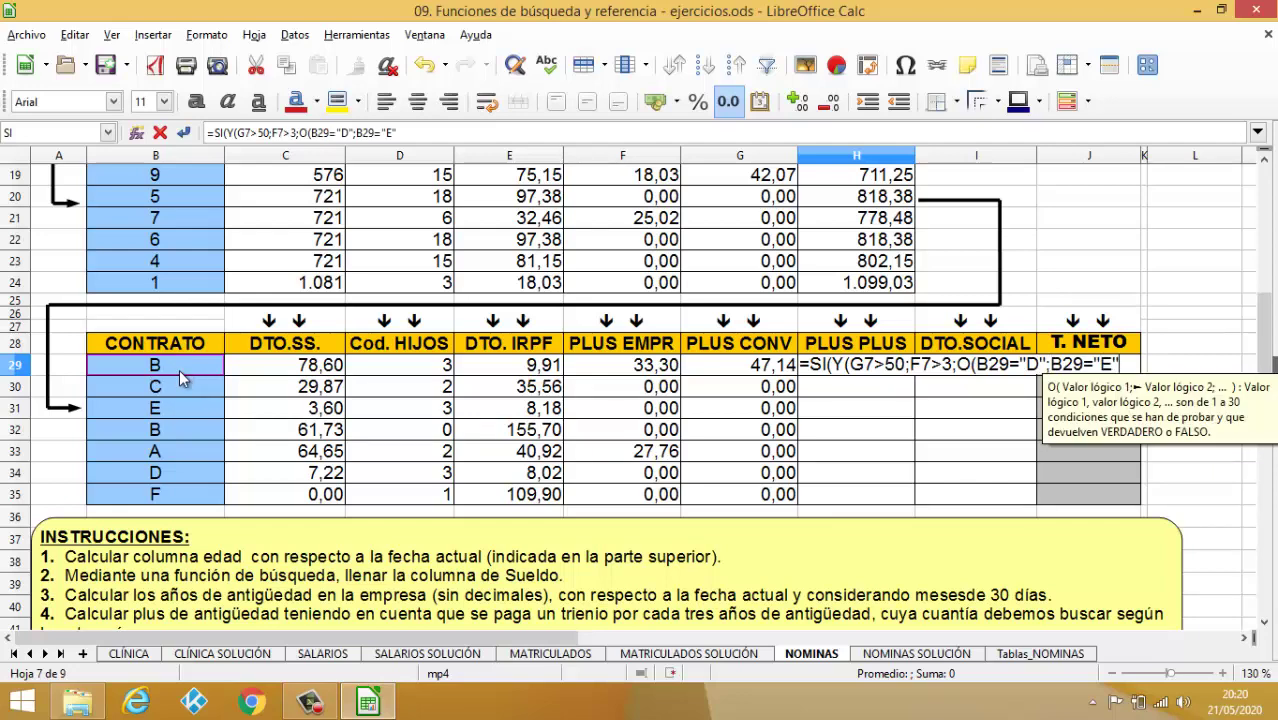
pyautogui.write(')')
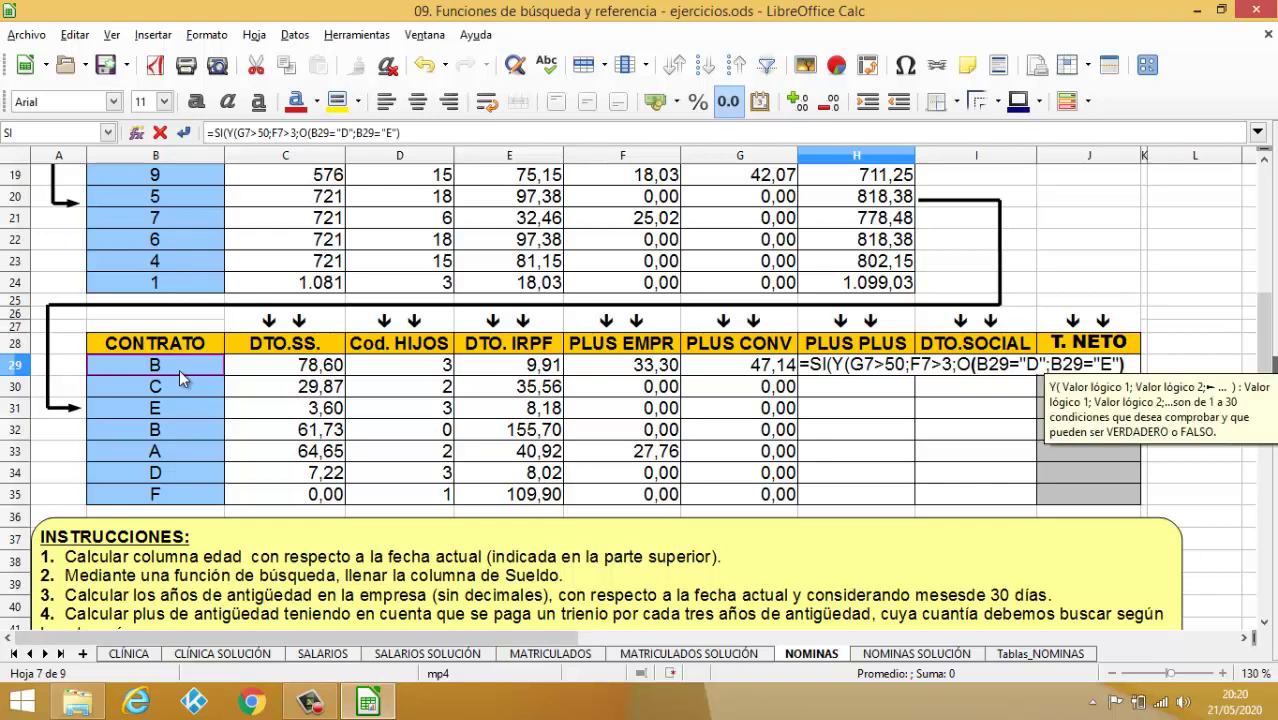
pyautogui.write(')')
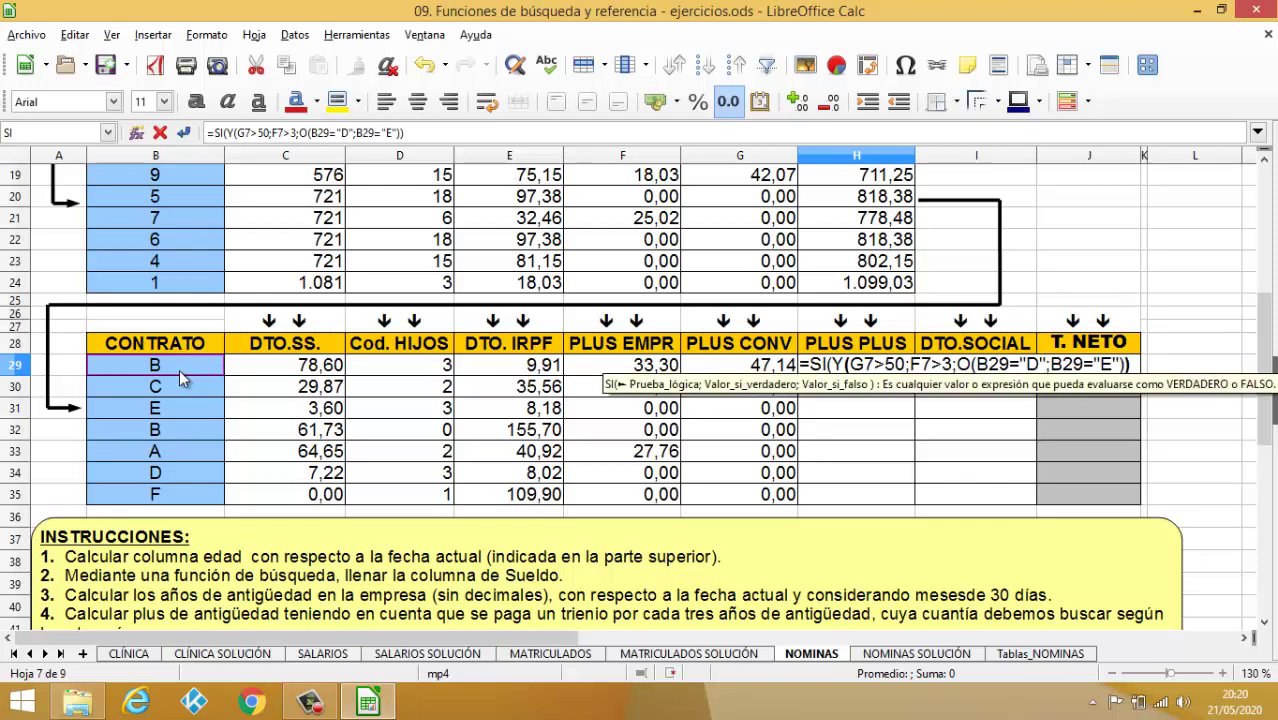
pyautogui.write(';')
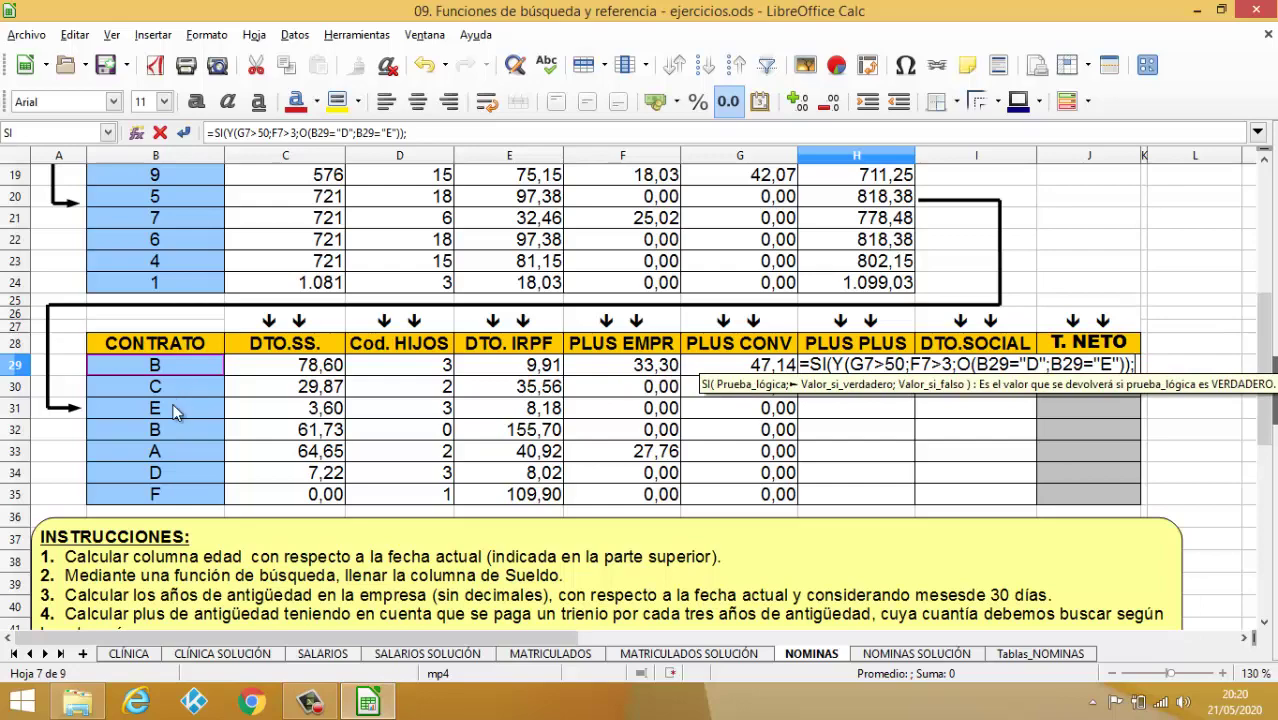
# Step: Complete the PLUS PLUS formula in H29 with 12,25%*C18 as the true value and 0 as the false value
pyautogui.scroll(-4, 172, 412)
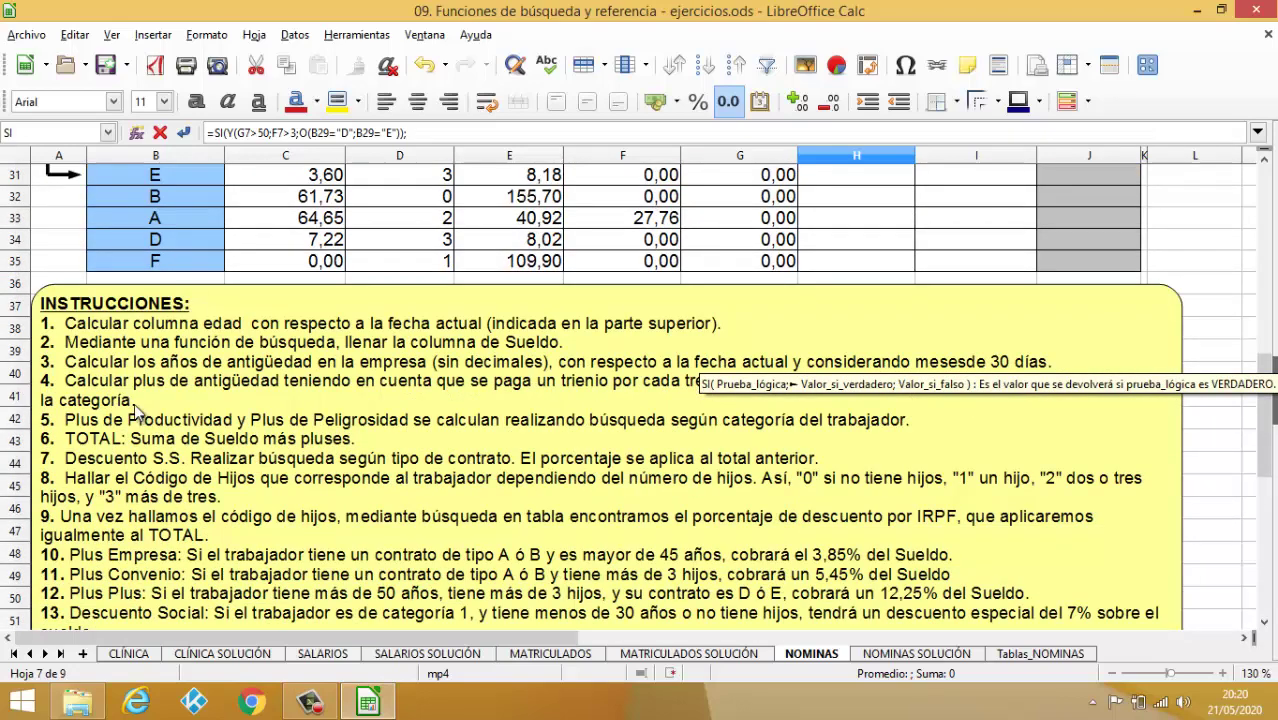
pyautogui.scroll(3, 138, 412)
pyautogui.scroll(2, 130, 405)
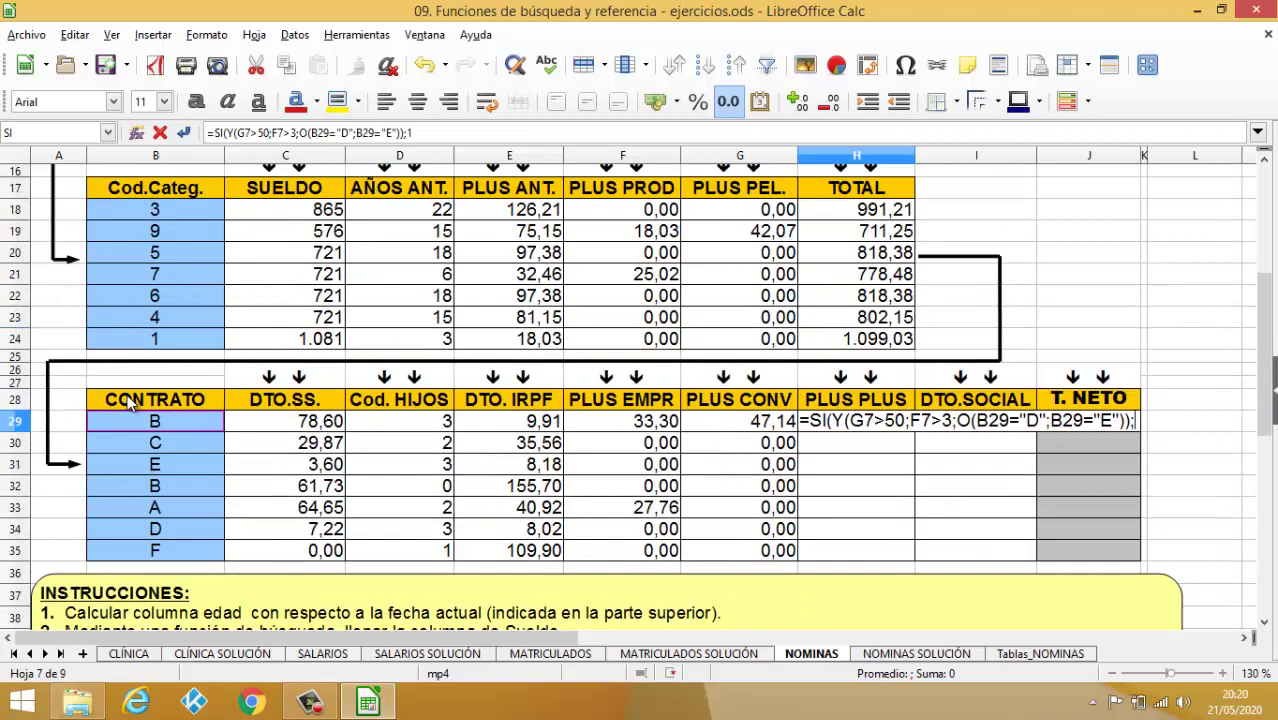
pyautogui.write('12,25')
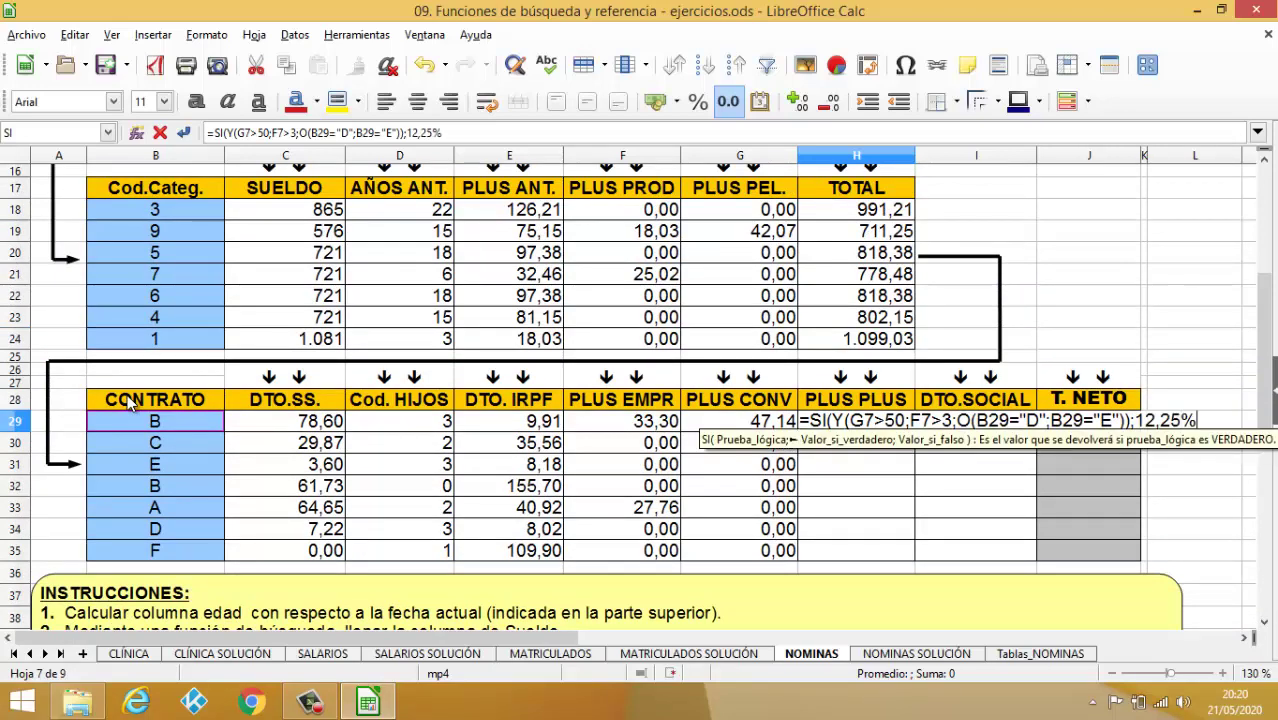
pyautogui.write('%*')
pyautogui.click(312, 216)
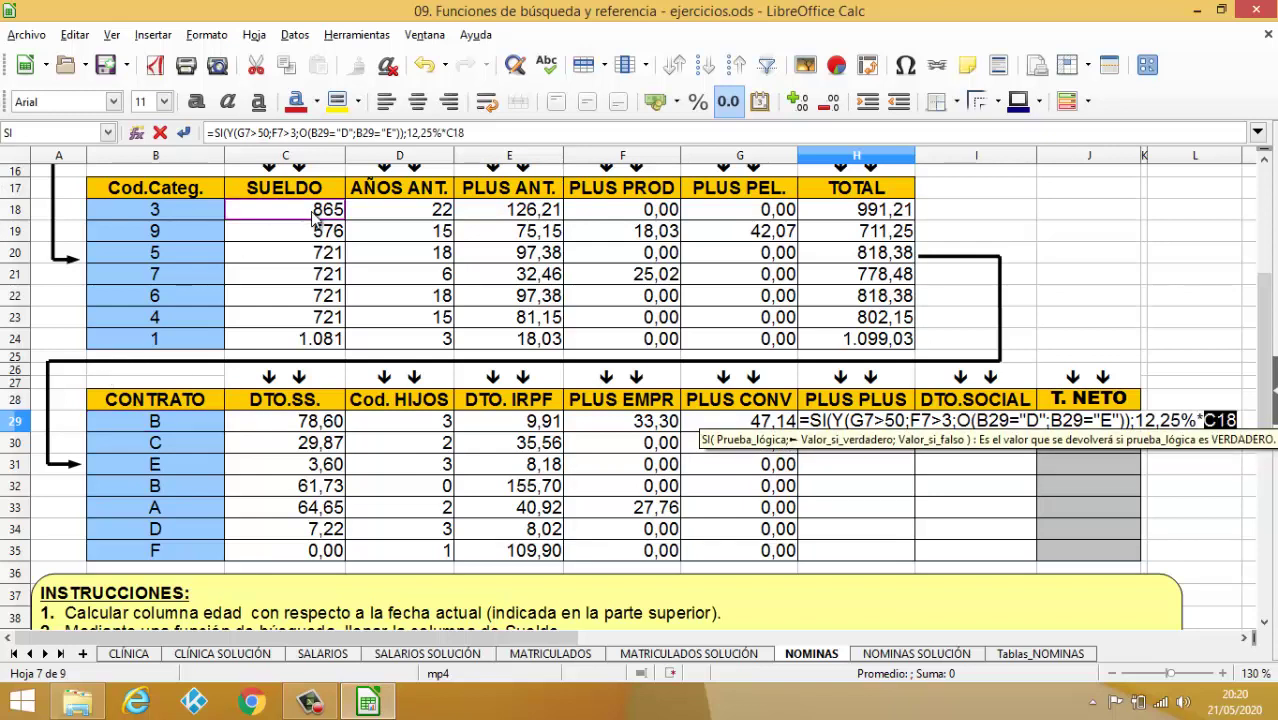
pyautogui.write(';0')
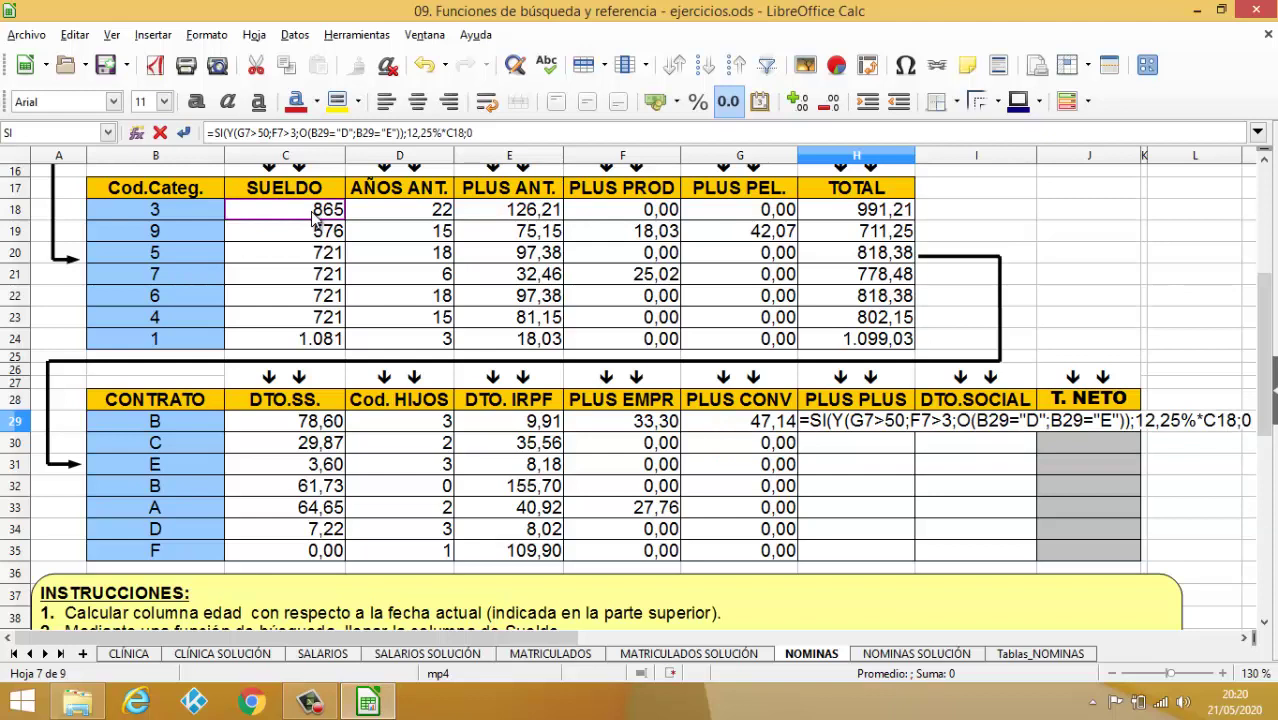
pyautogui.write(')')
pyautogui.press('Return')
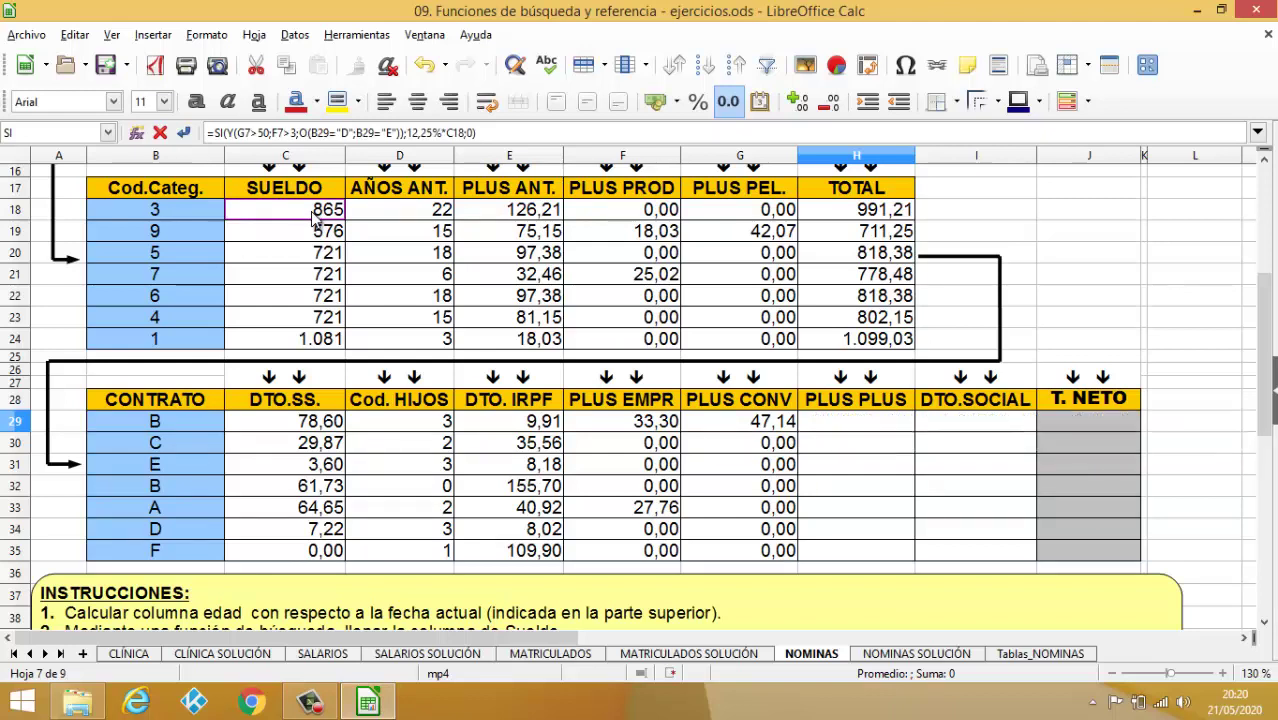
# Step: Fill the PLUS PLUS formula from H29 down to H35 and check H31 against that employee's contract, children and age
pyautogui.click(868, 421)
pyautogui.doubleClick(913, 428)
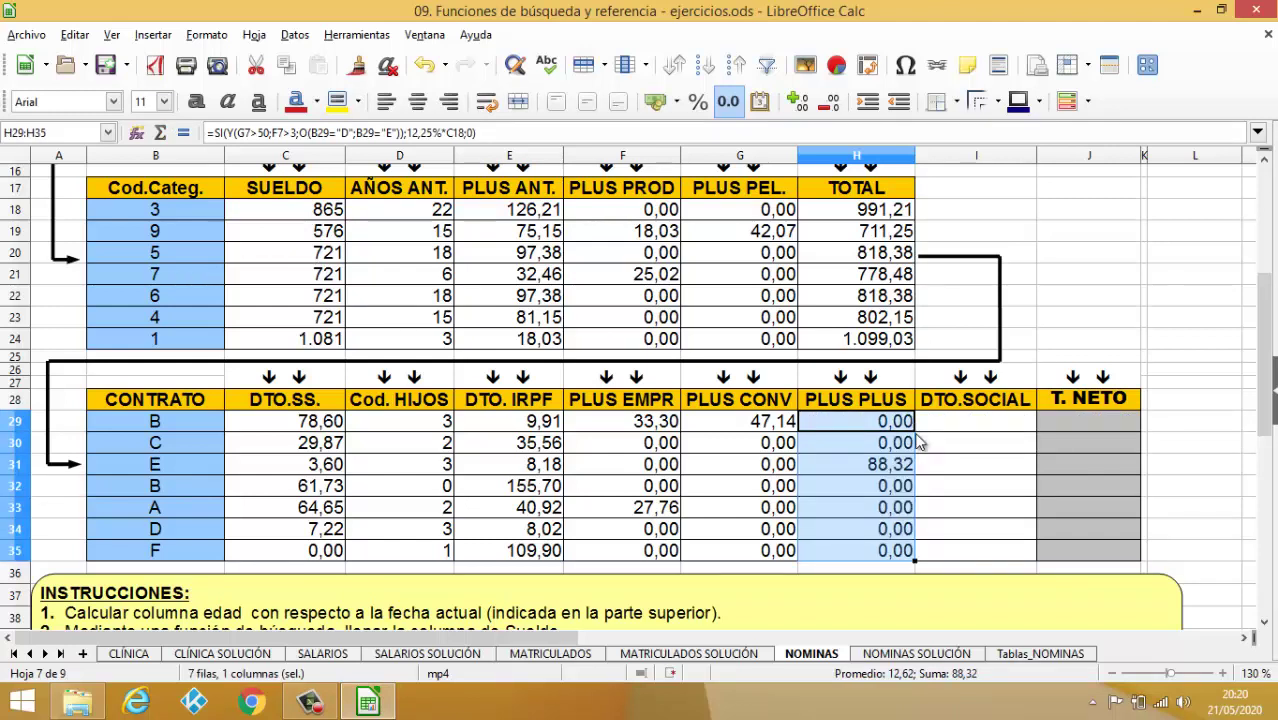
pyautogui.click(879, 468)
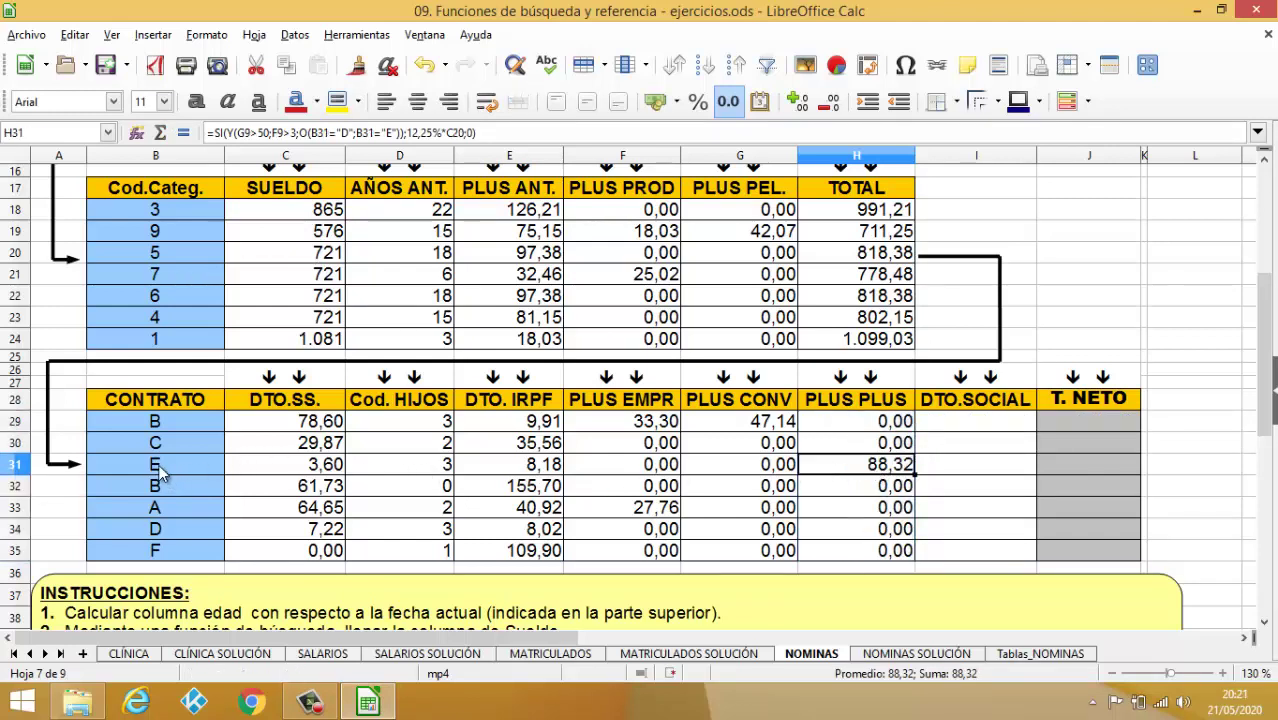
pyautogui.scroll(5, 158, 472)
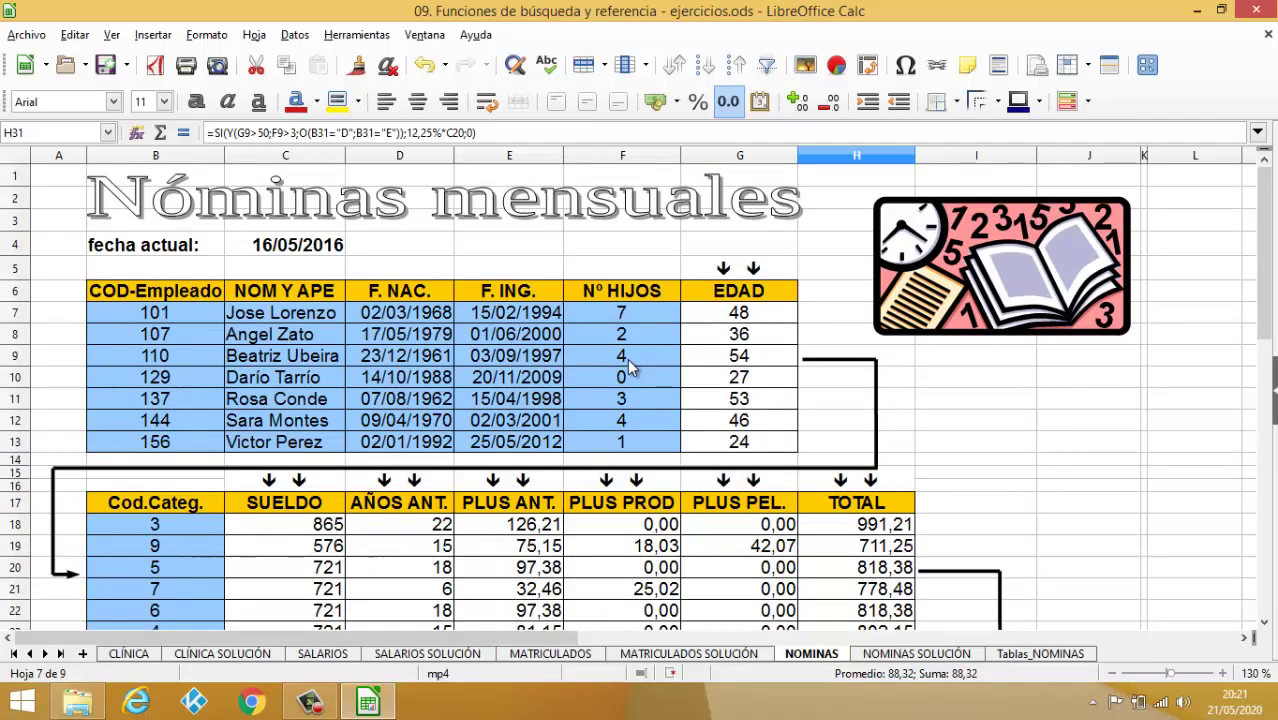
pyautogui.scroll(-5, 627, 359)
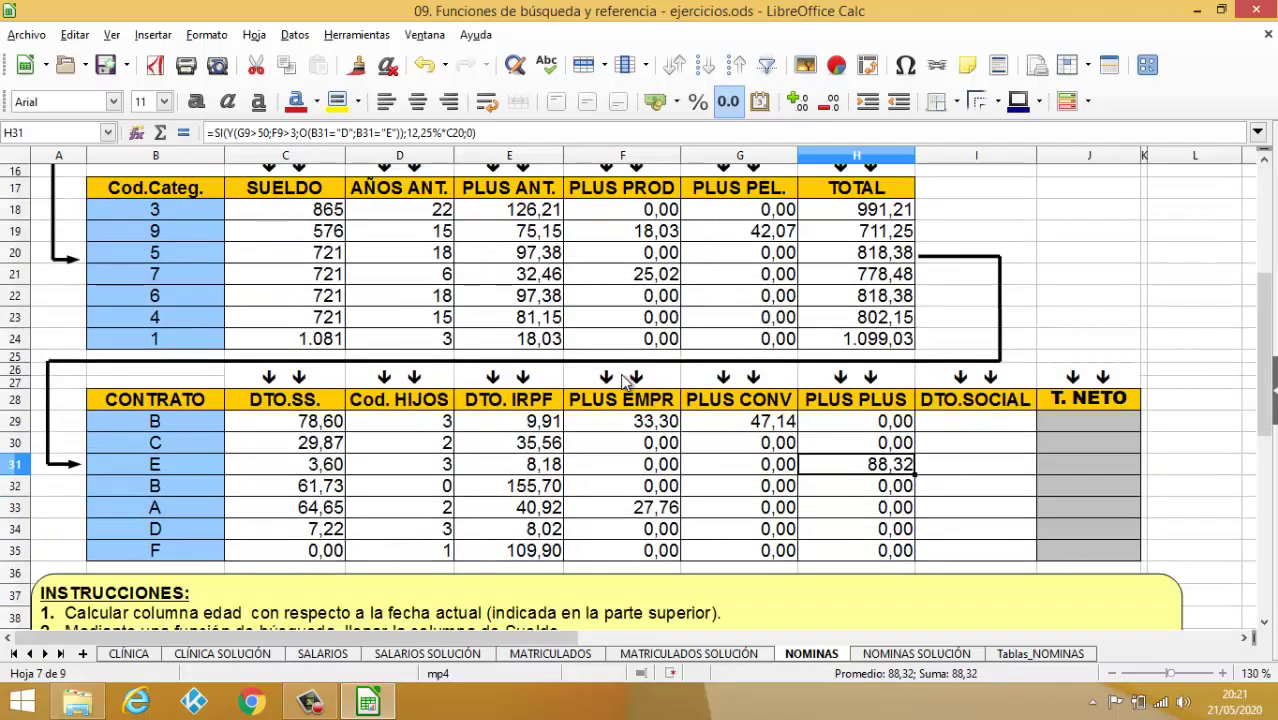
# Step: Start the DTO.SOCIAL formula in I29 with an SI function whose test is a nested Y function, following instruction 13
pyautogui.scroll(-1, 643, 390)
pyautogui.scroll(1, 643, 390)
pyautogui.scroll(-4, 643, 390)
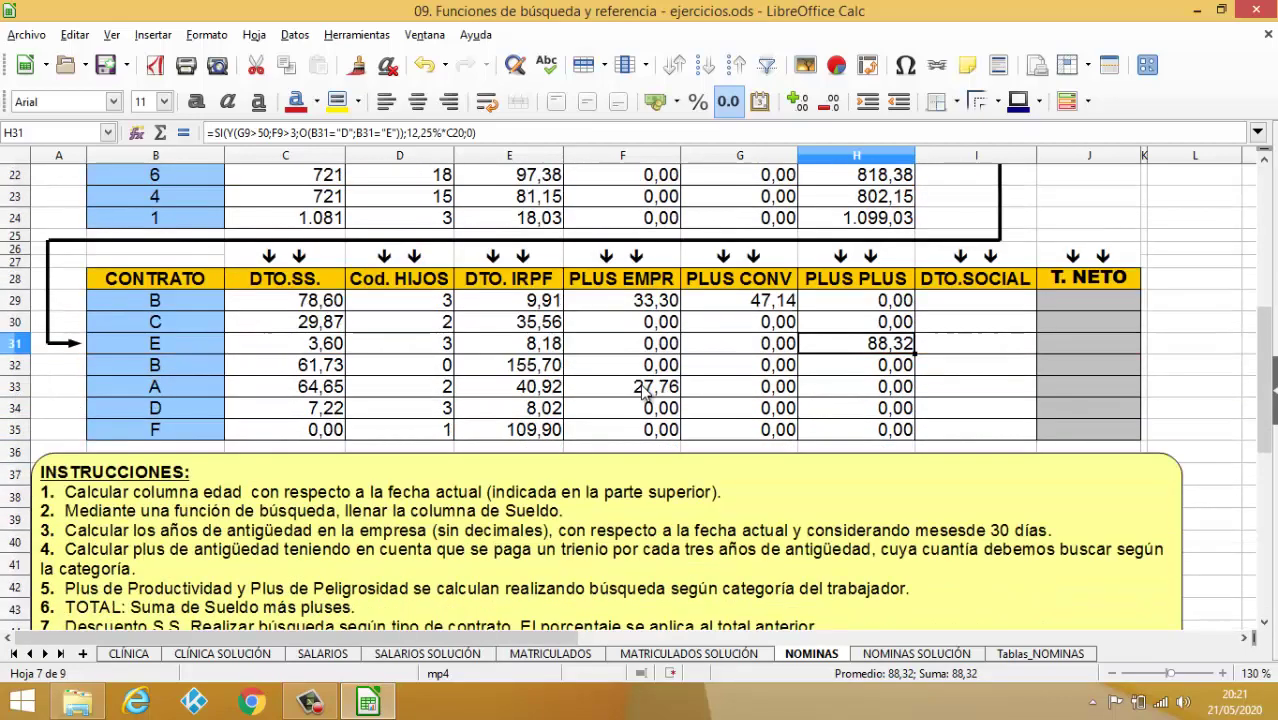
pyautogui.scroll(-2, 643, 390)
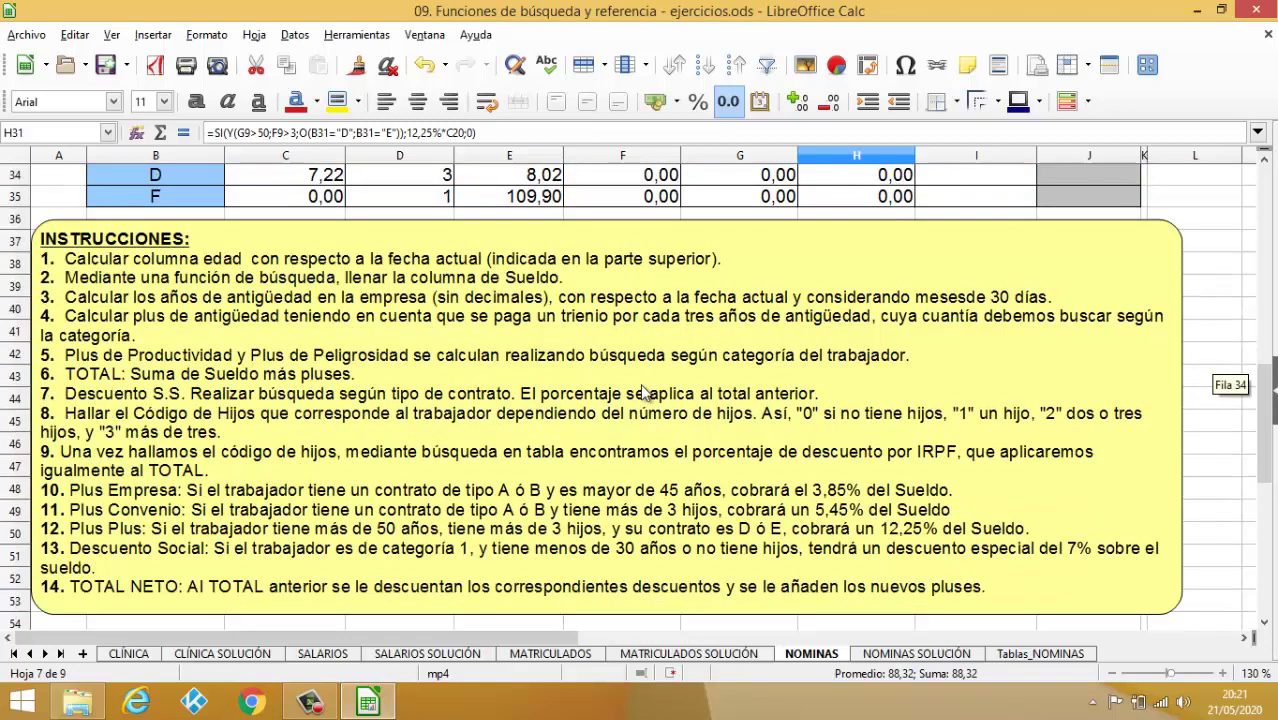
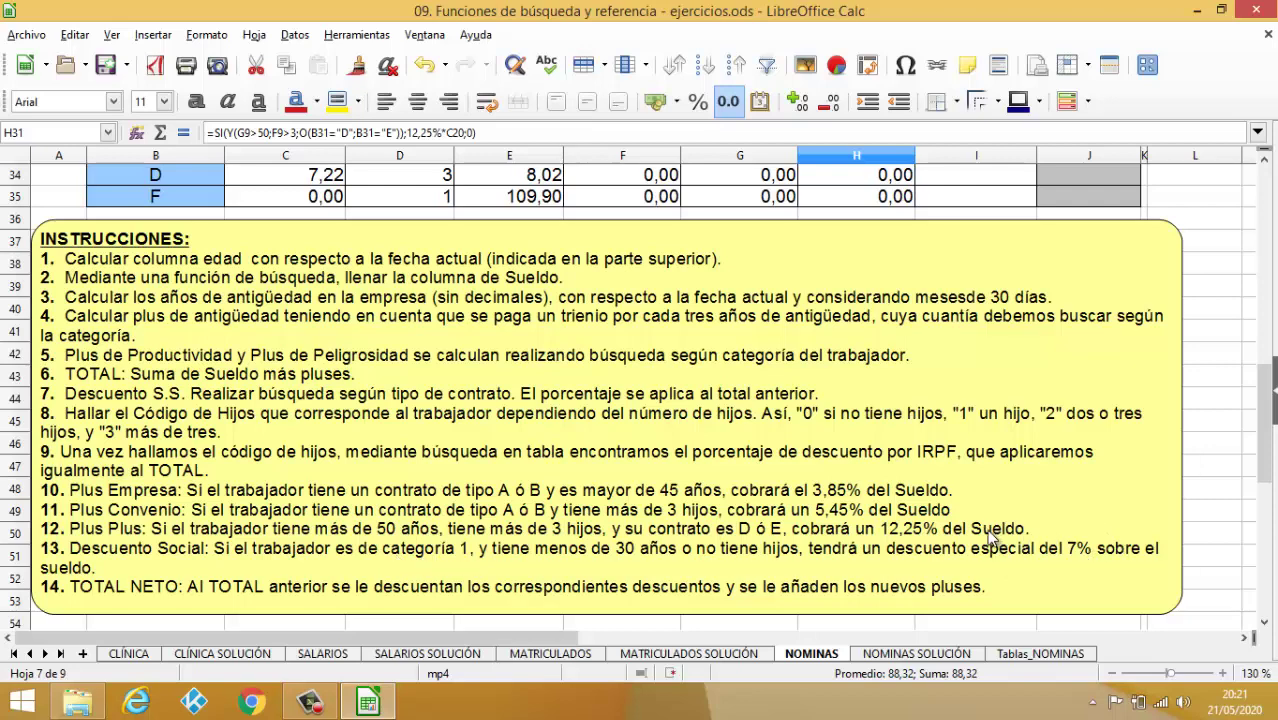
pyautogui.scroll(3, 960, 540)
pyautogui.scroll(-2, 949, 530)
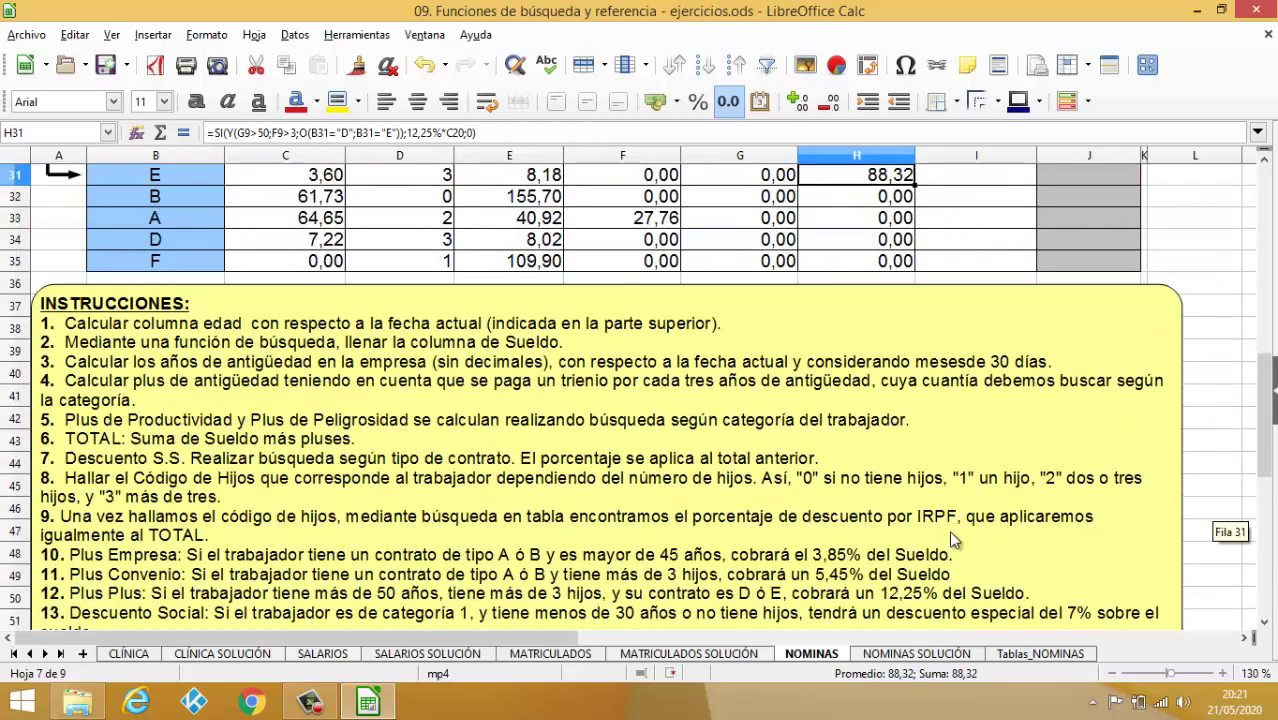
pyautogui.scroll(5, 949, 530)
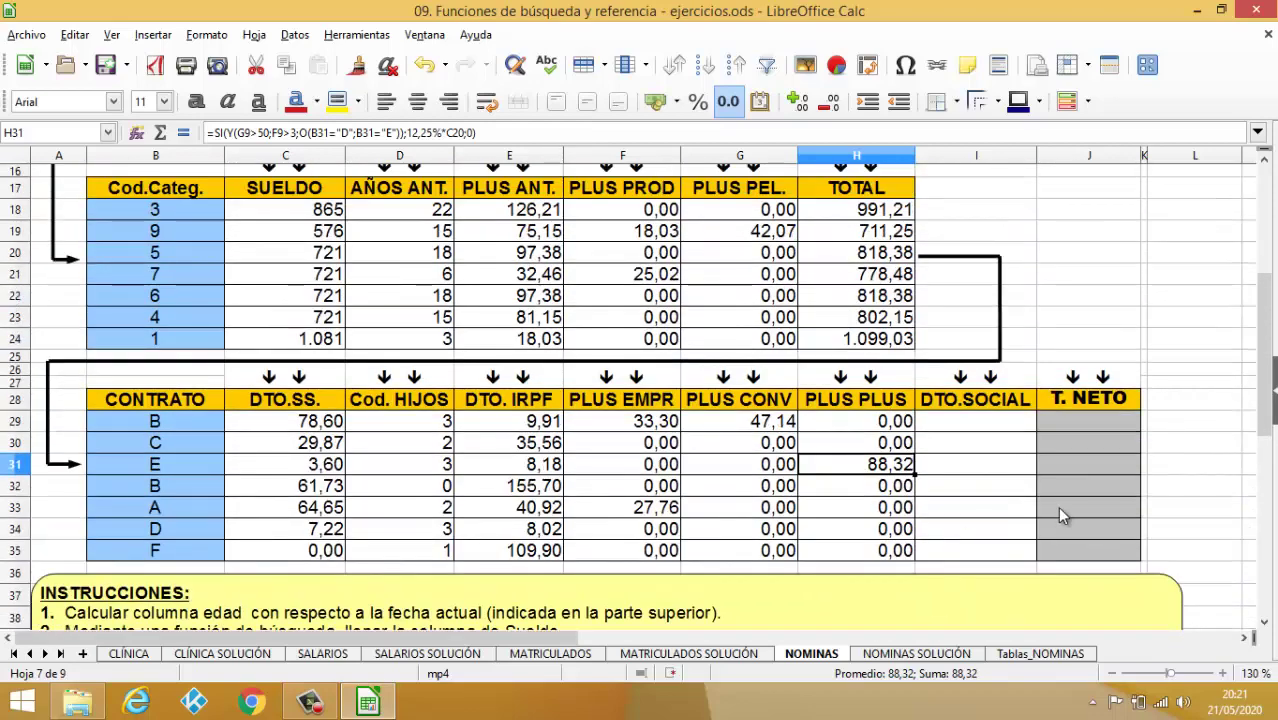
pyautogui.click(966, 421)
pyautogui.write('=SI')
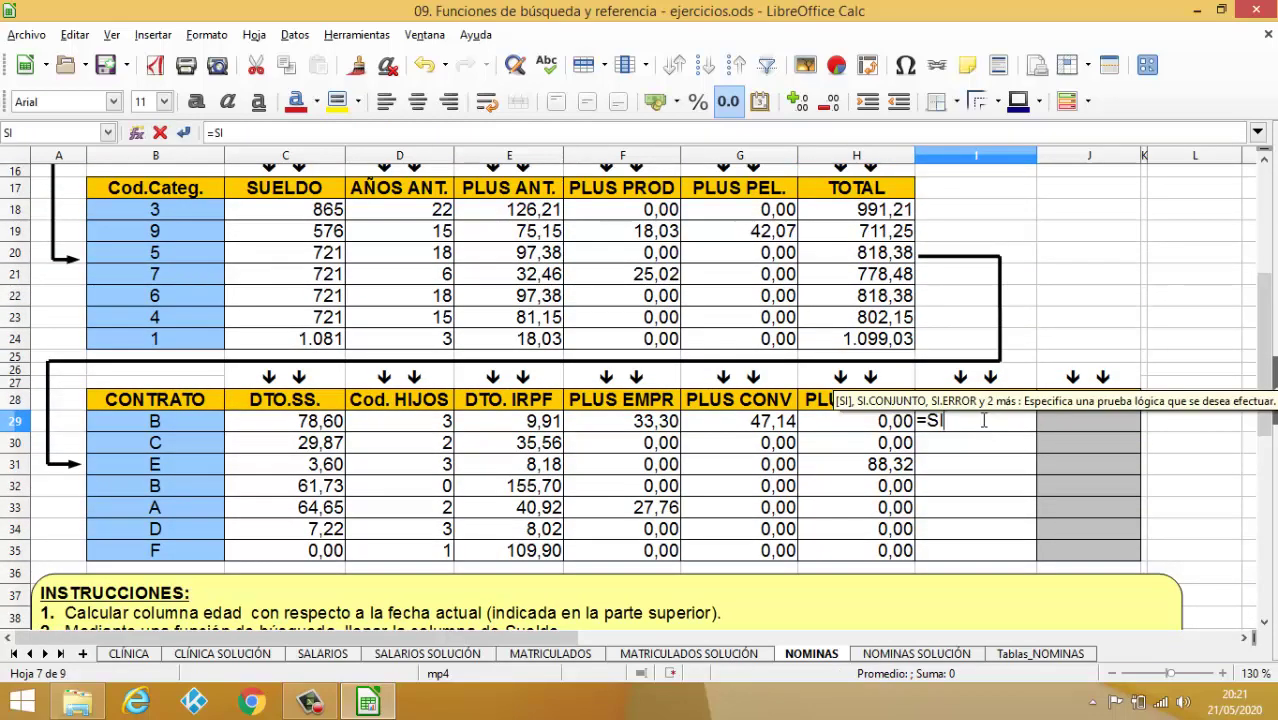
pyautogui.write('(Y')
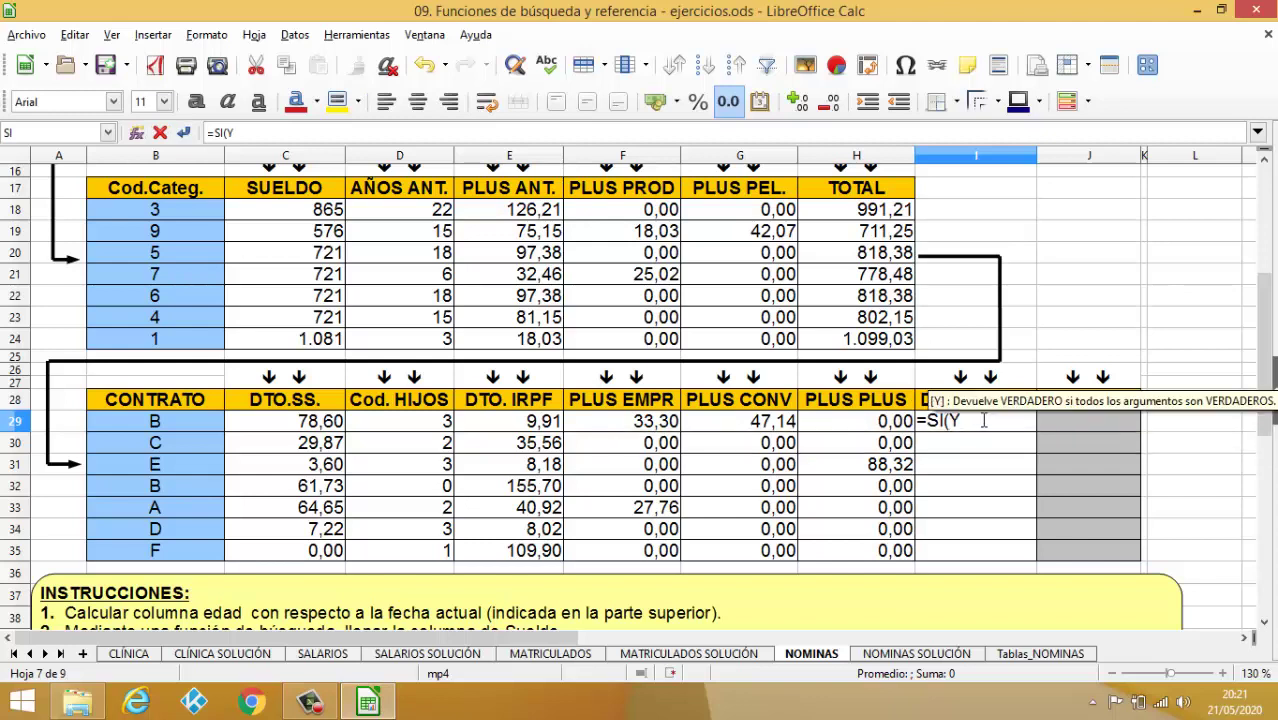
pyautogui.write('(')
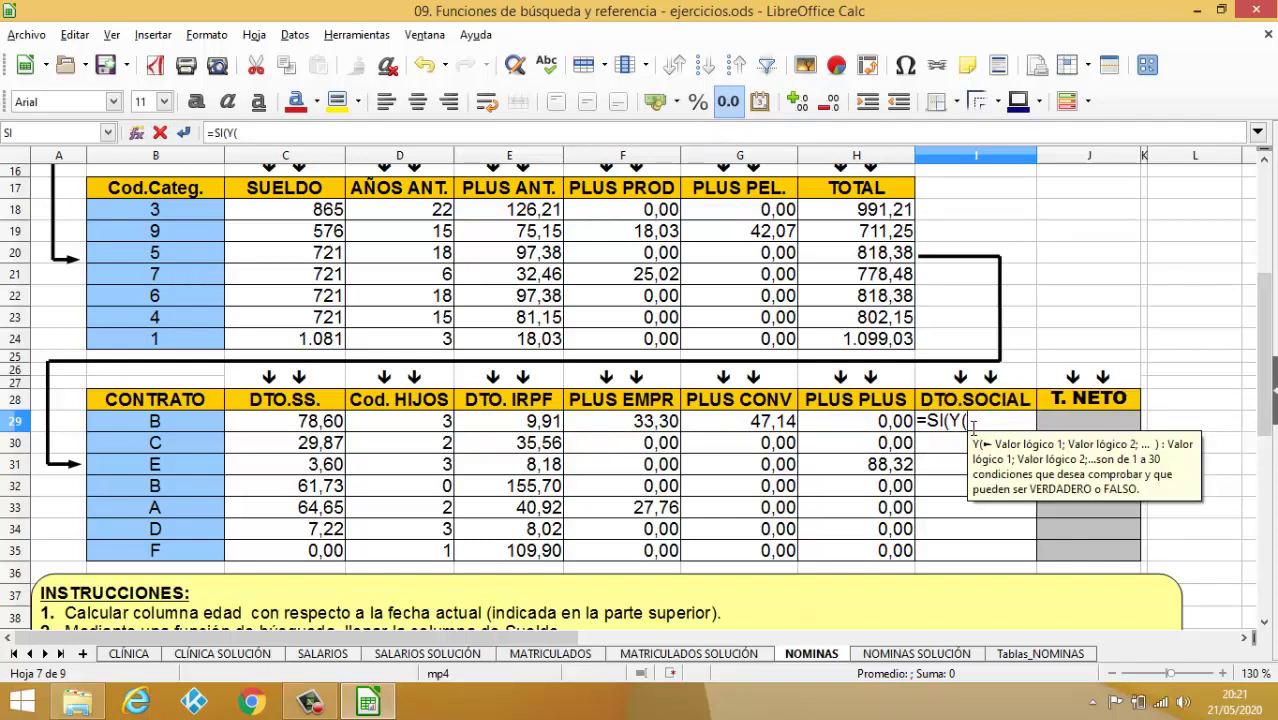
# Step: Add the category condition B18=1 as the first logical value of the Y function in the DTO.SOCIAL formula
pyautogui.scroll(-6, 972, 428)
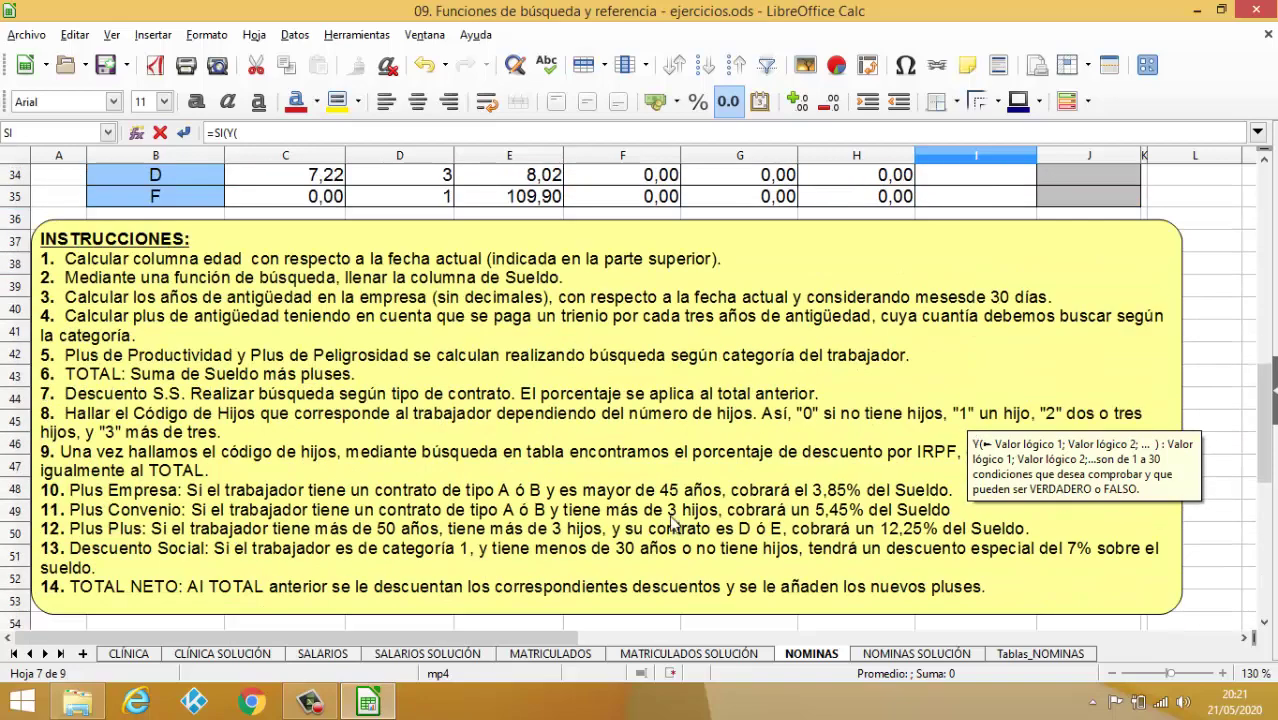
pyautogui.scroll(6, 740, 492)
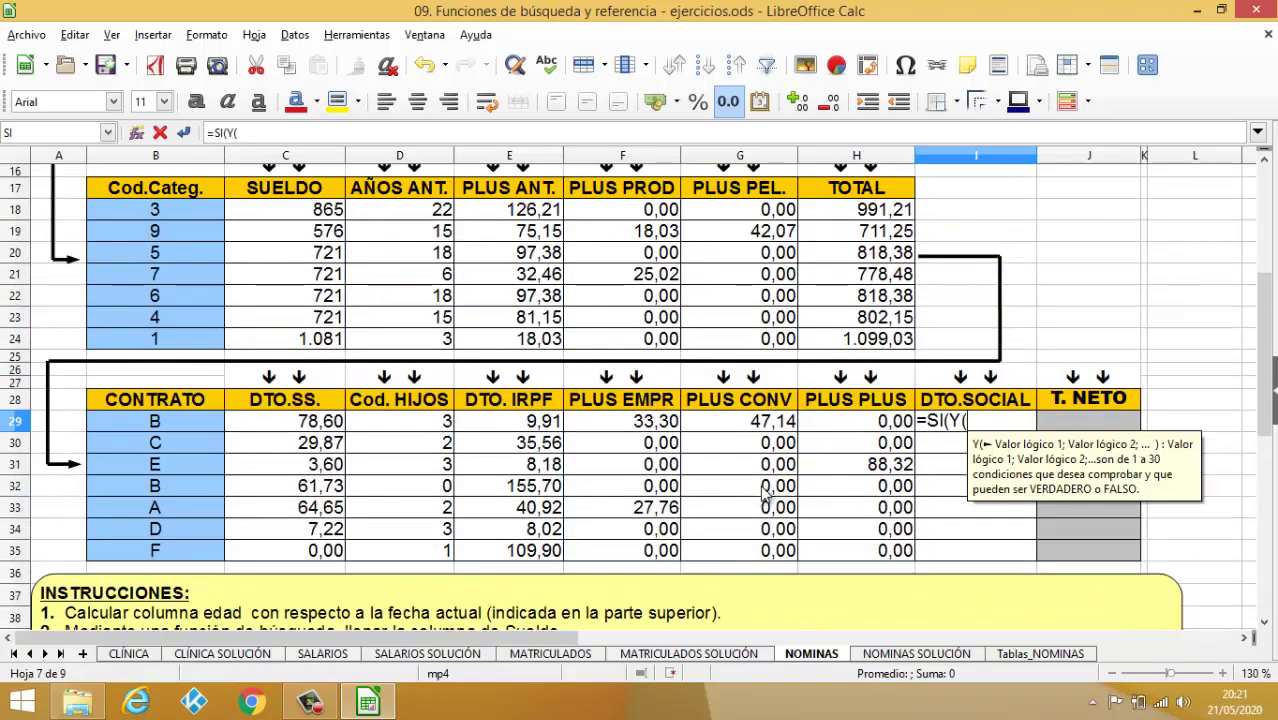
pyautogui.click(165, 217)
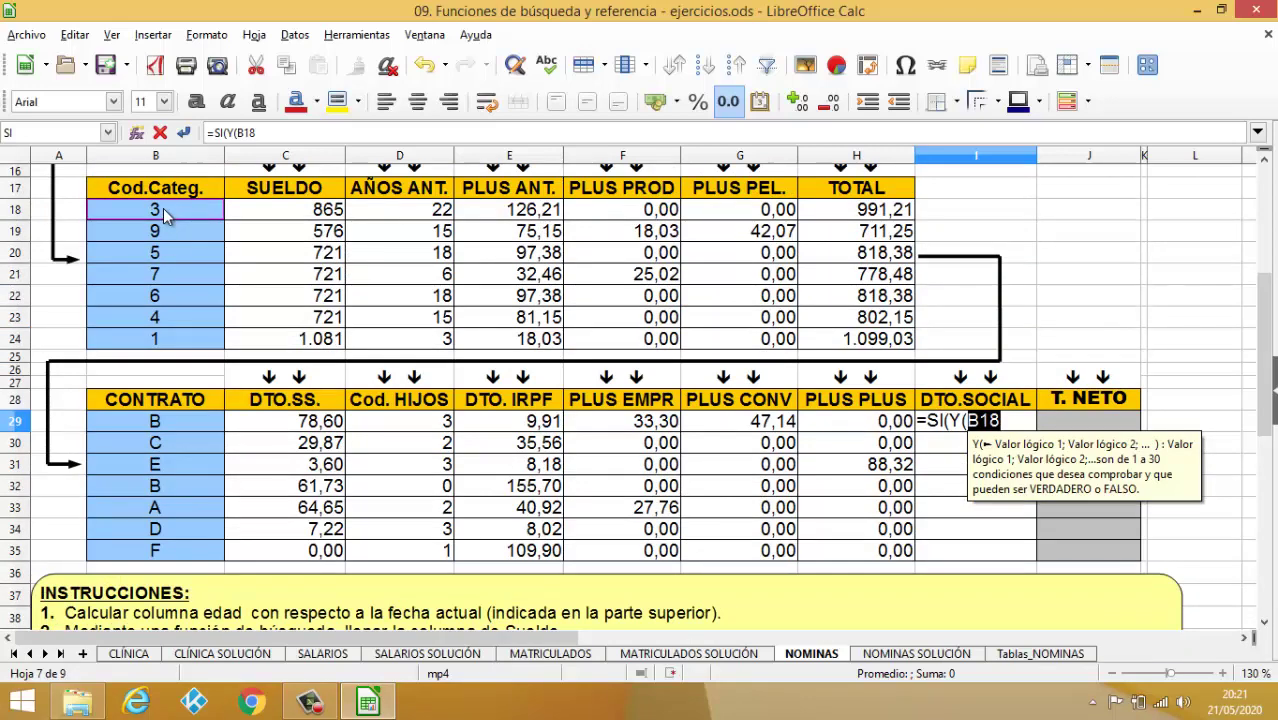
pyautogui.write('=1')
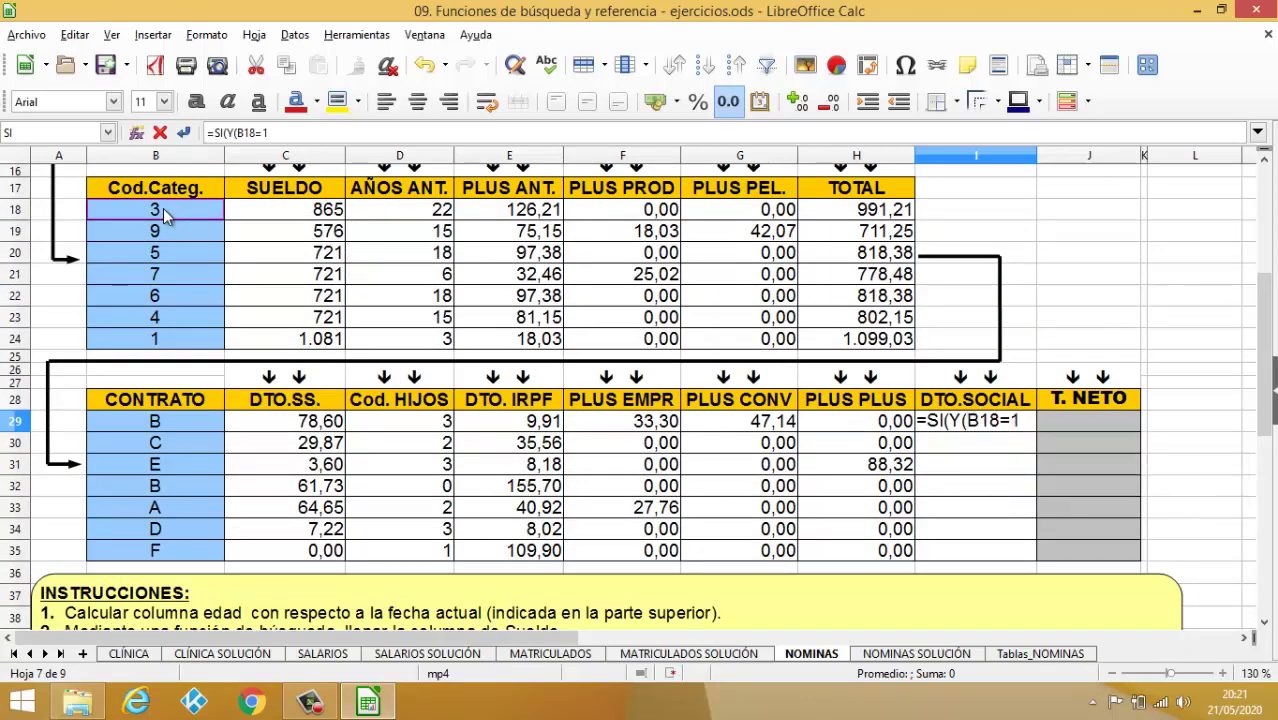
pyautogui.write(';')
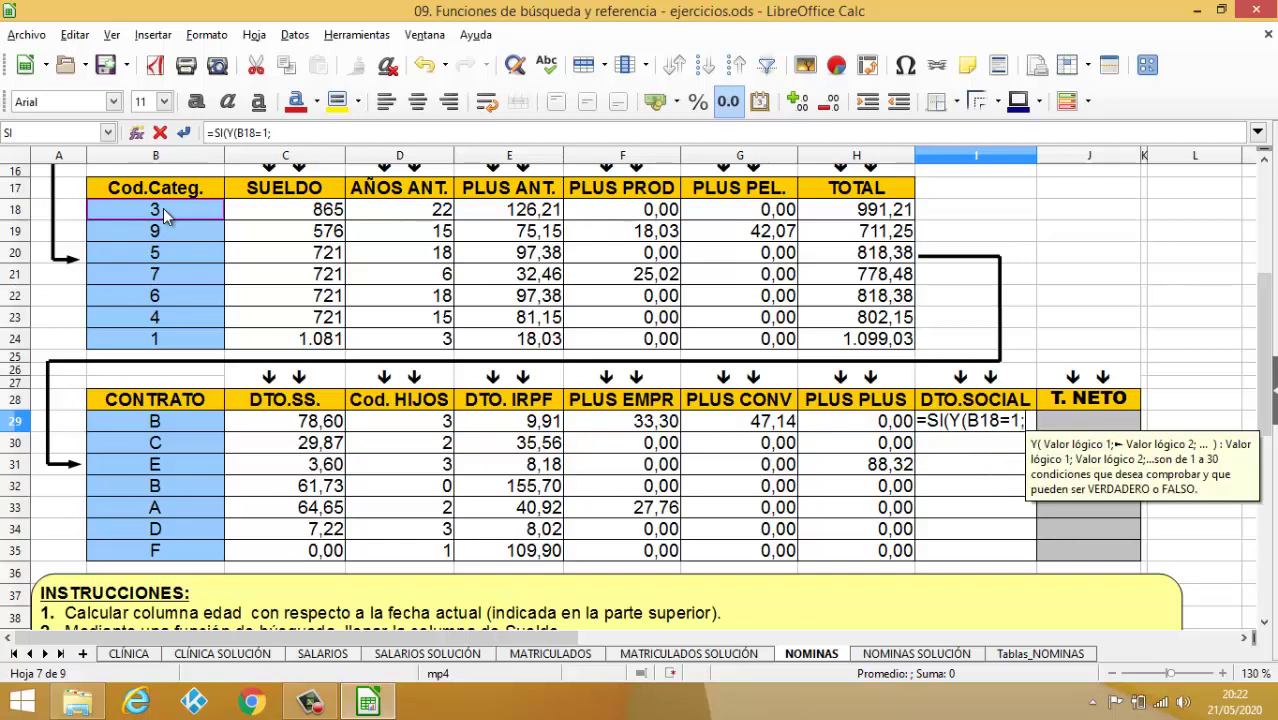
# Step: Nest an O function as the second logical value of the Y function, with the age condition G7<30 first
pyautogui.write('O(')
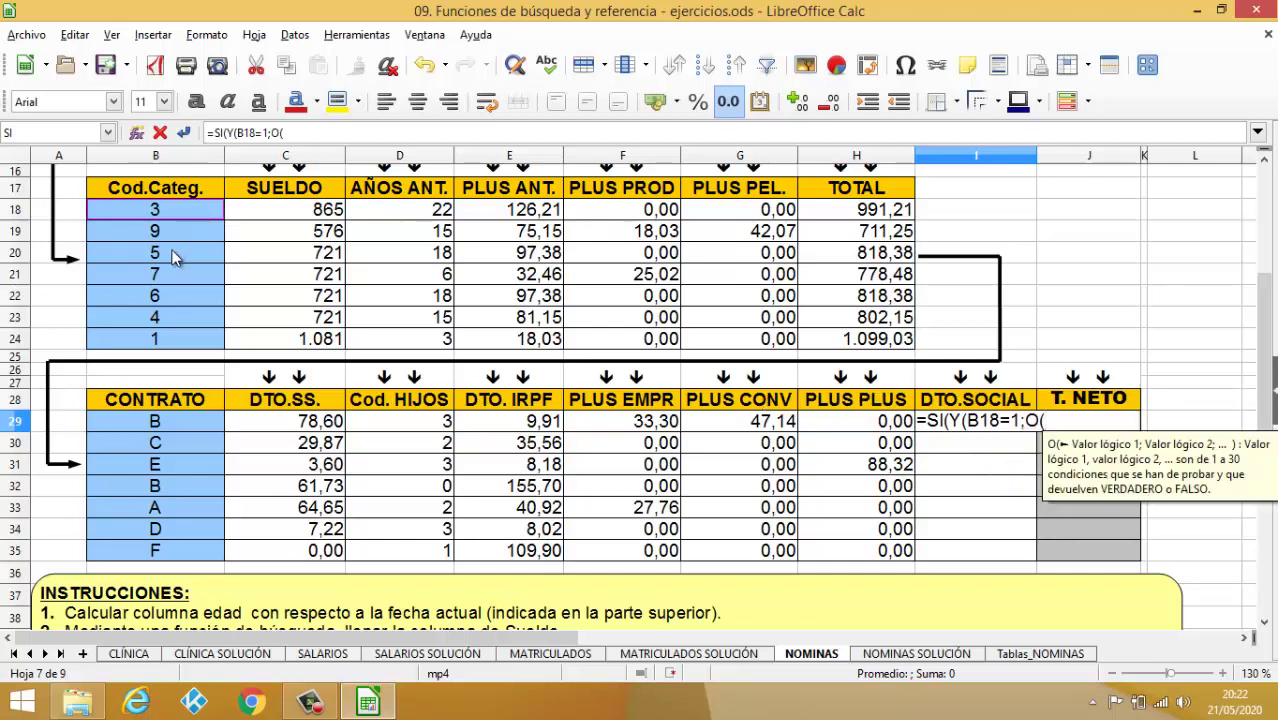
pyautogui.scroll(-6, 171, 254)
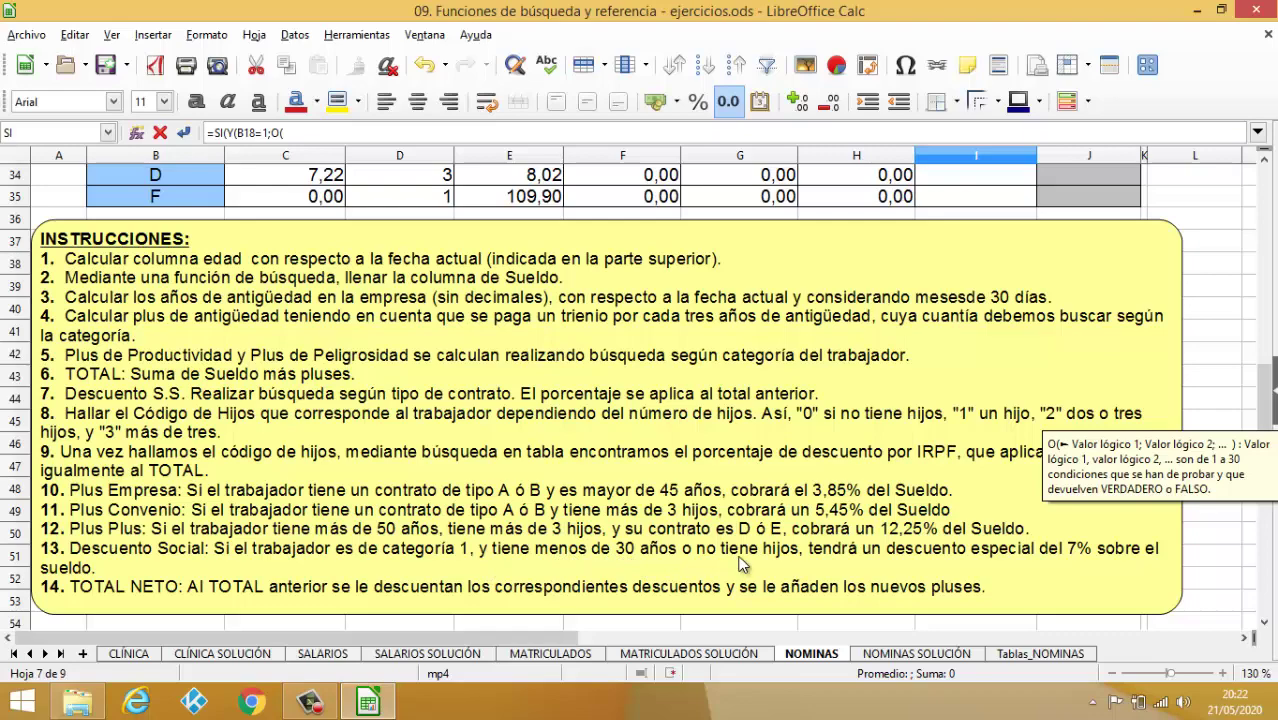
pyautogui.scroll(3, 730, 562)
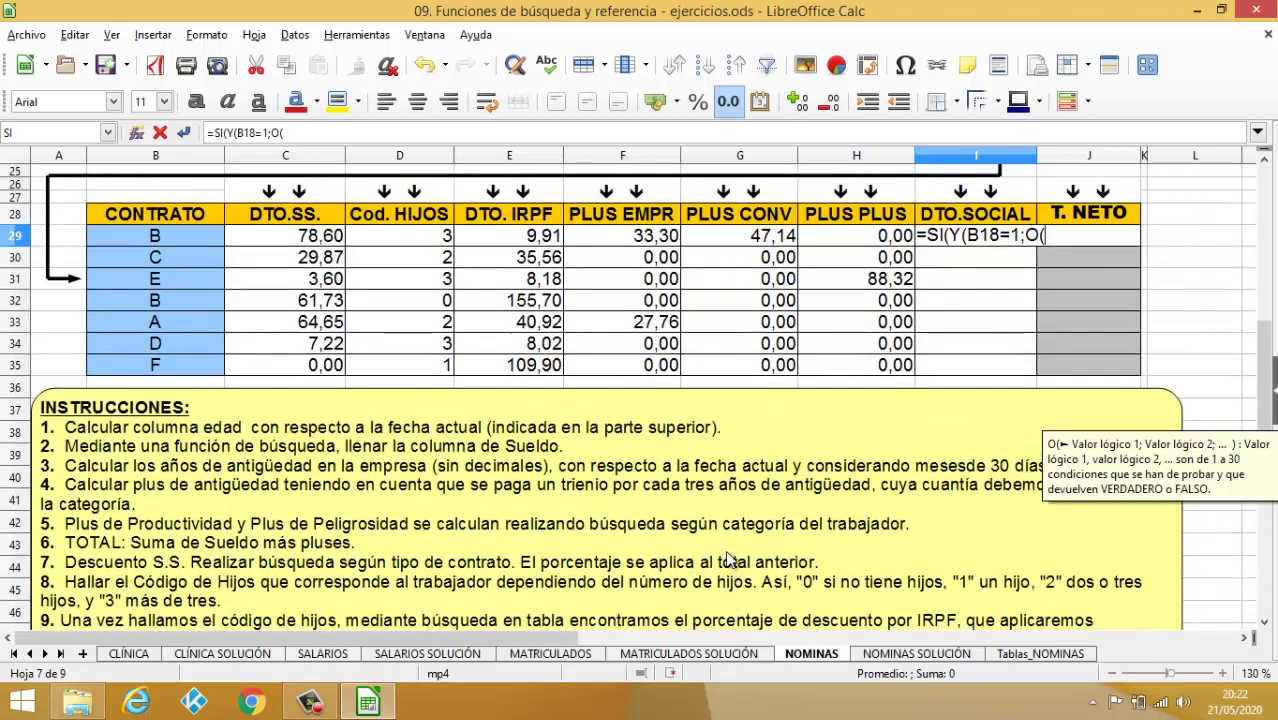
pyautogui.scroll(7, 730, 562)
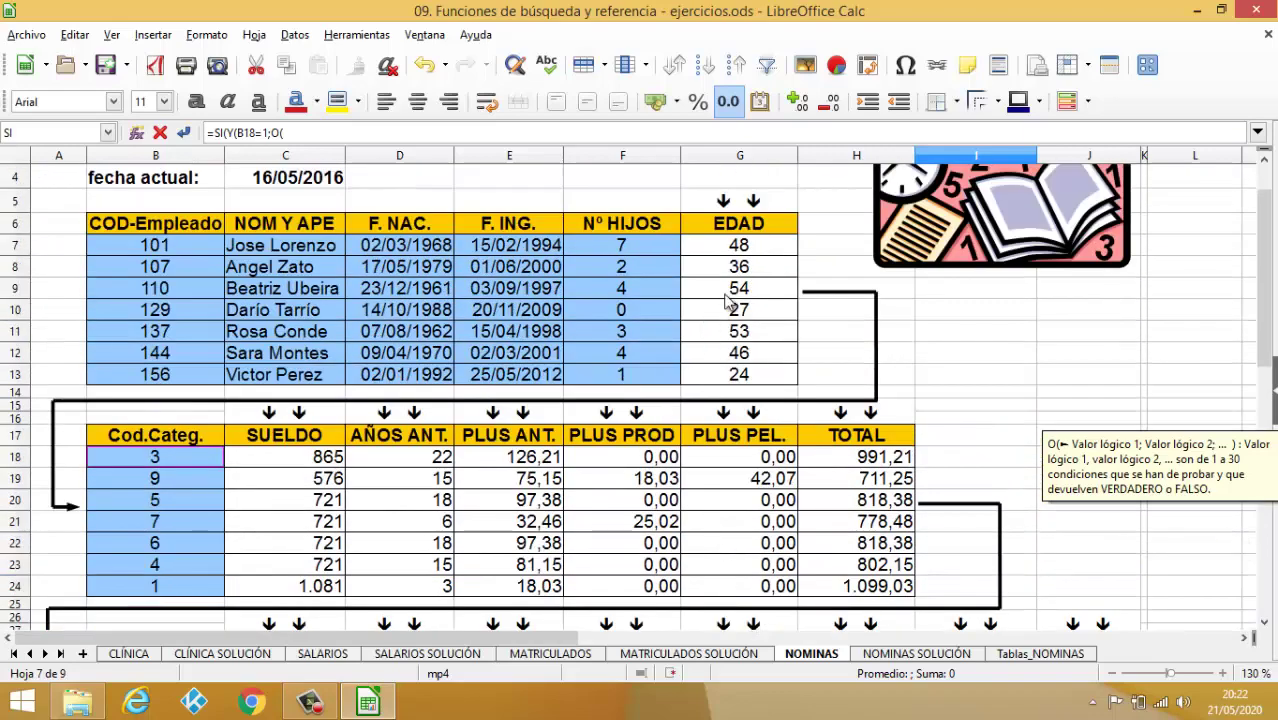
pyautogui.click(748, 246)
pyautogui.scroll(-5, 806, 424)
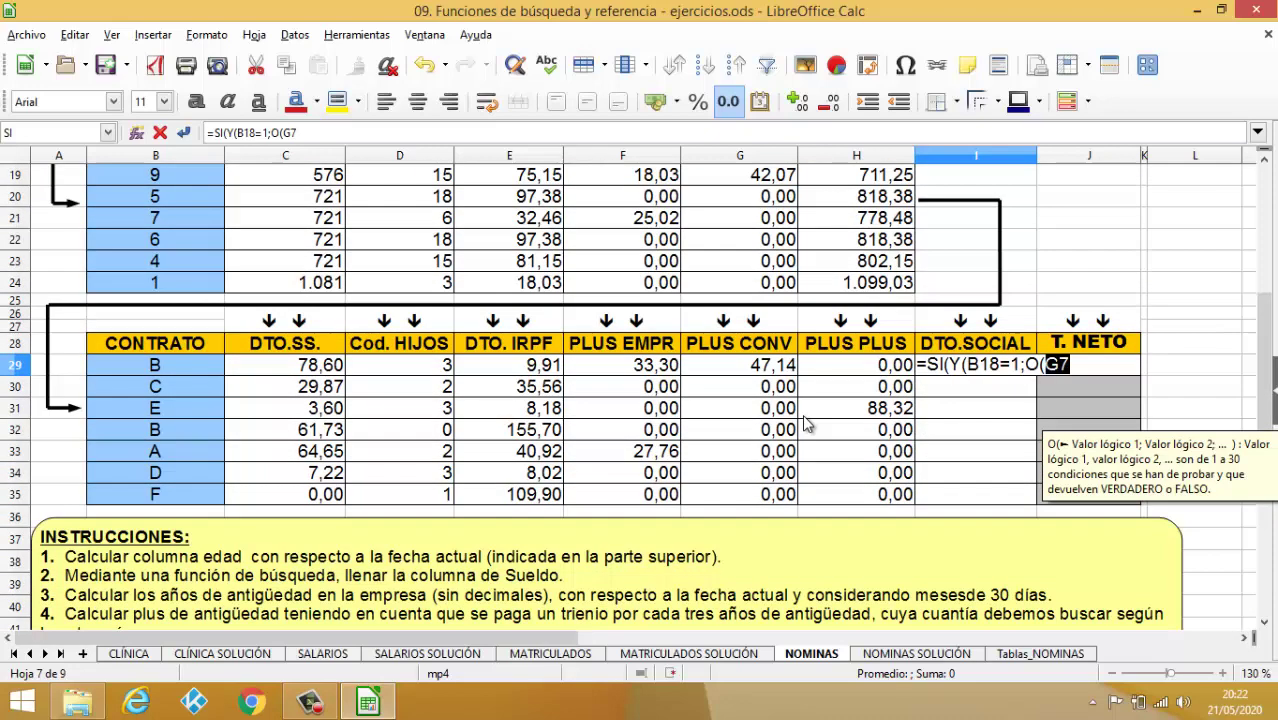
pyautogui.write('<')
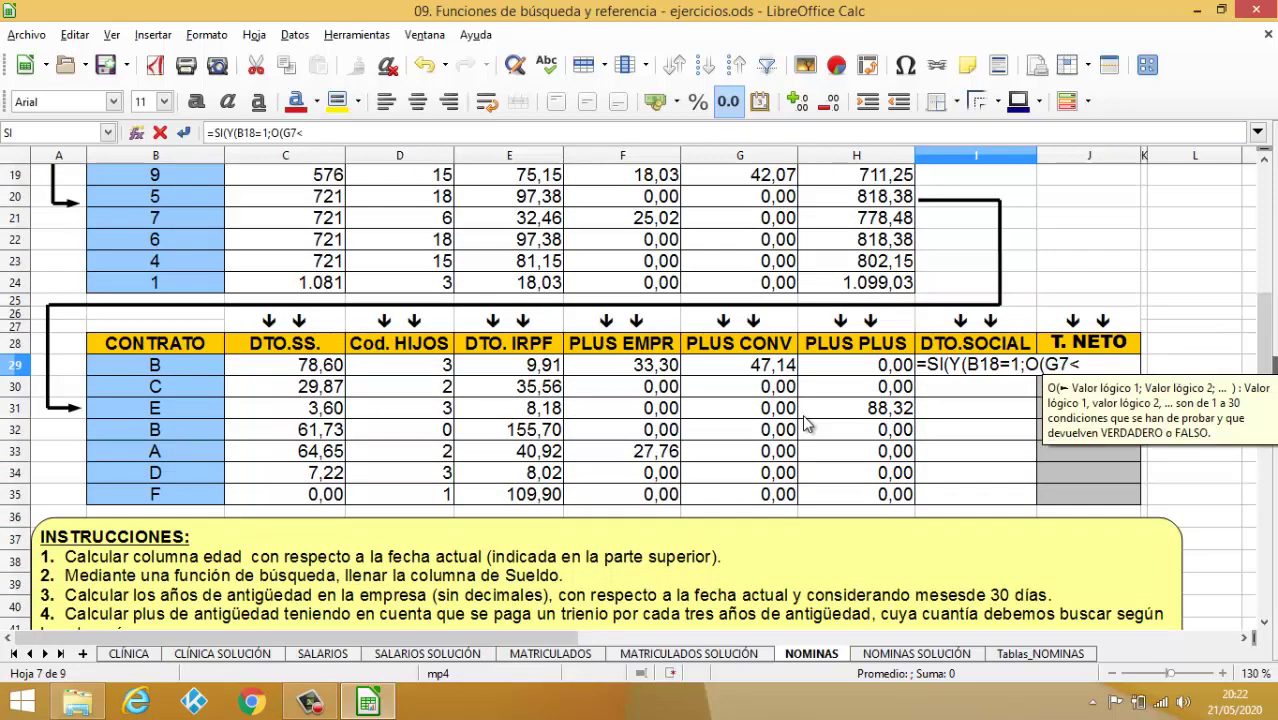
pyautogui.write('30')
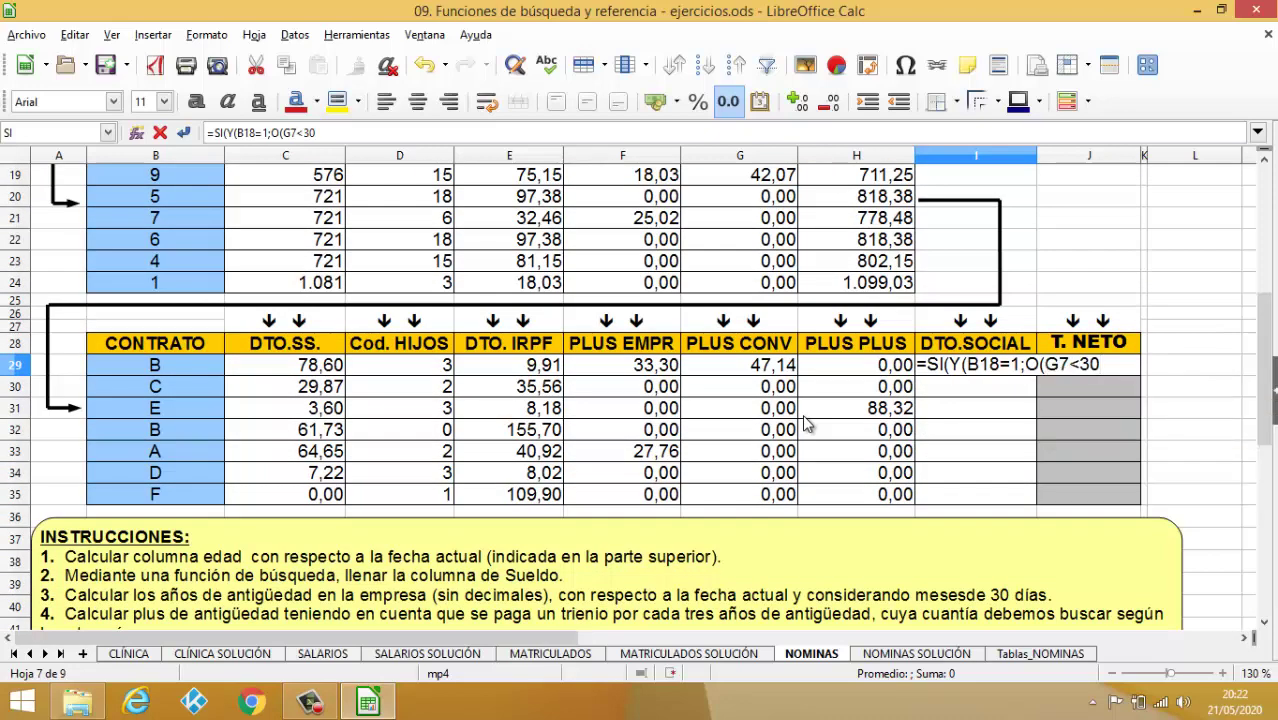
pyautogui.write(';')
# Step: Add the no-children condition F7=0 as the second logical value of the O function and close that function
pyautogui.scroll(4, 700, 437)
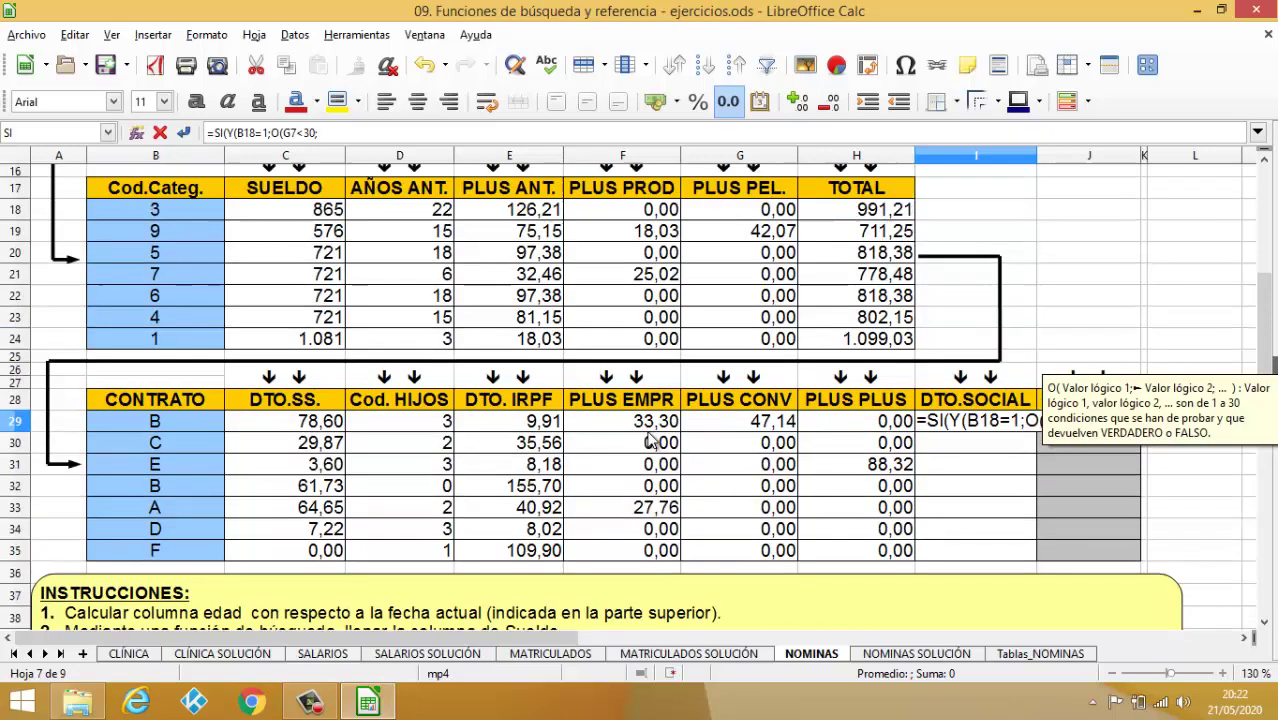
pyautogui.scroll(1, 650, 437)
pyautogui.click(628, 250)
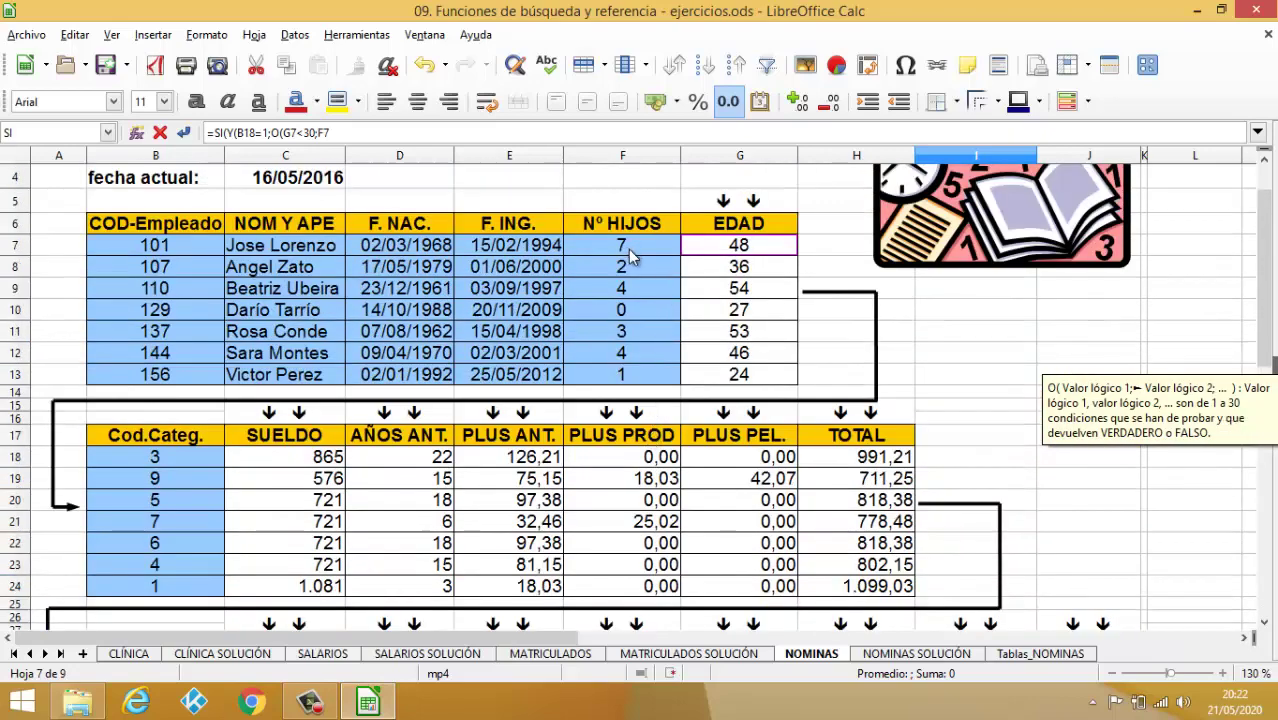
pyautogui.scroll(-5, 838, 457)
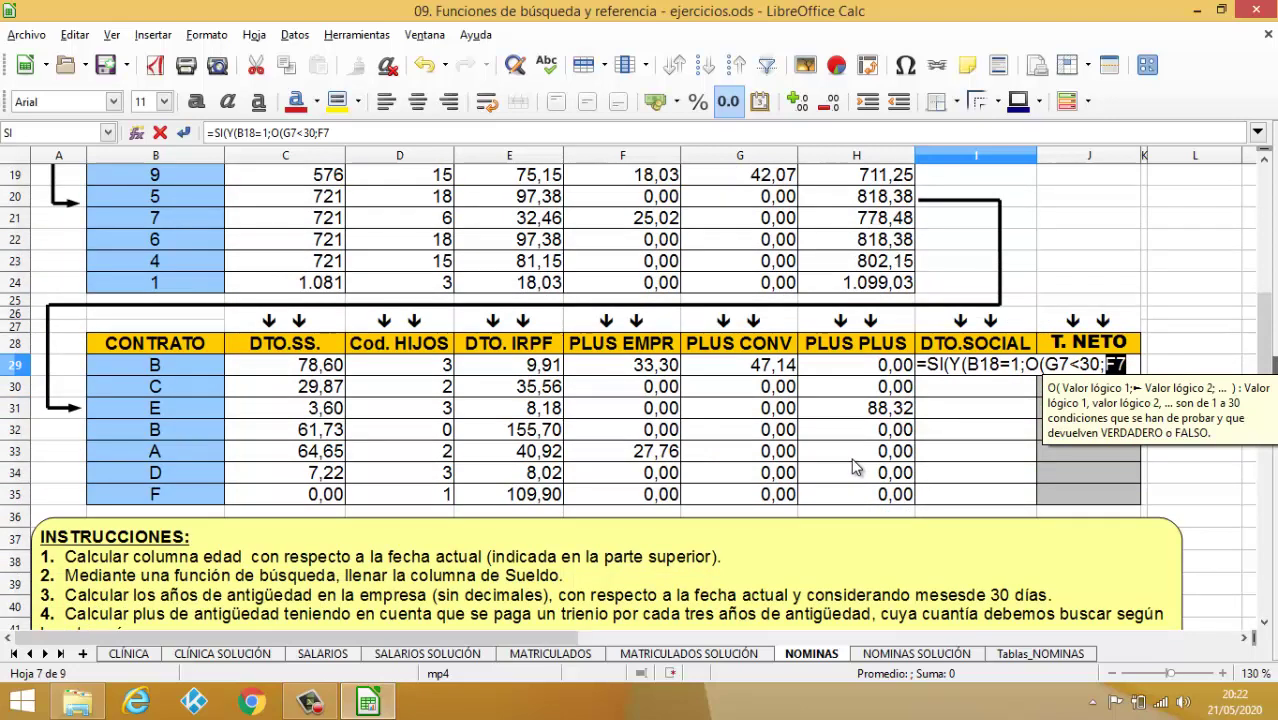
pyautogui.write('=0')
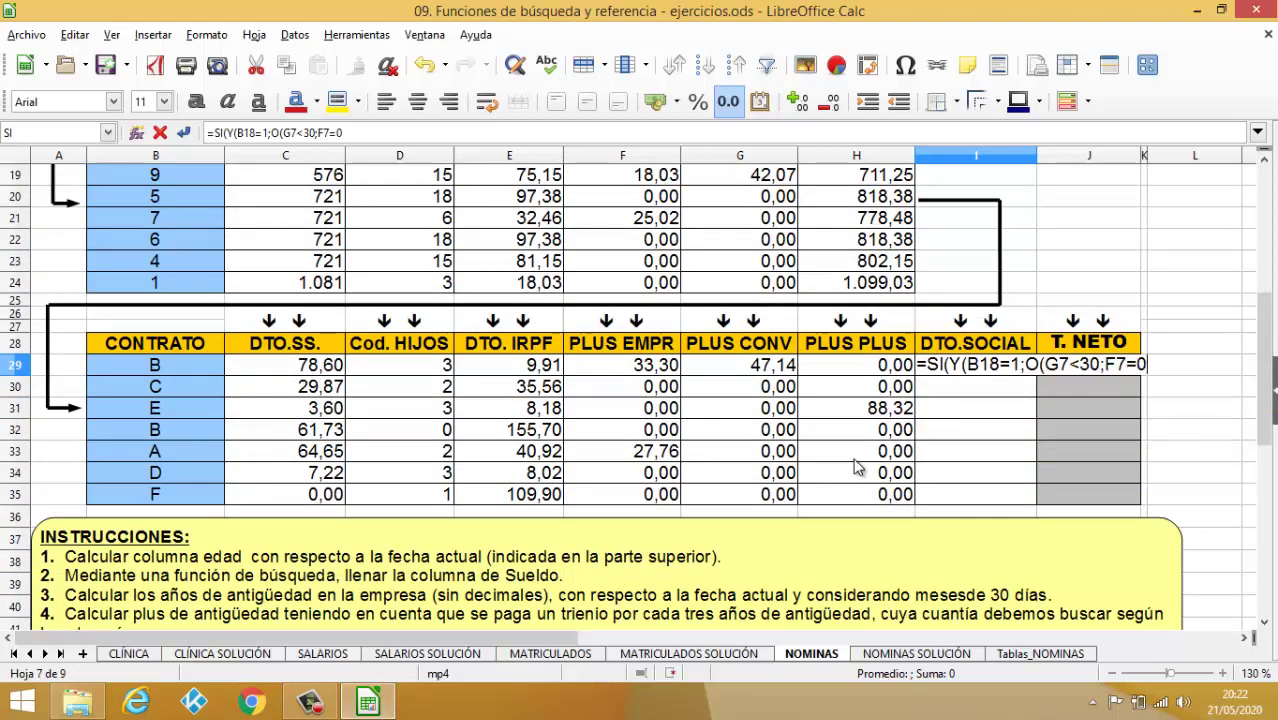
pyautogui.write(')')
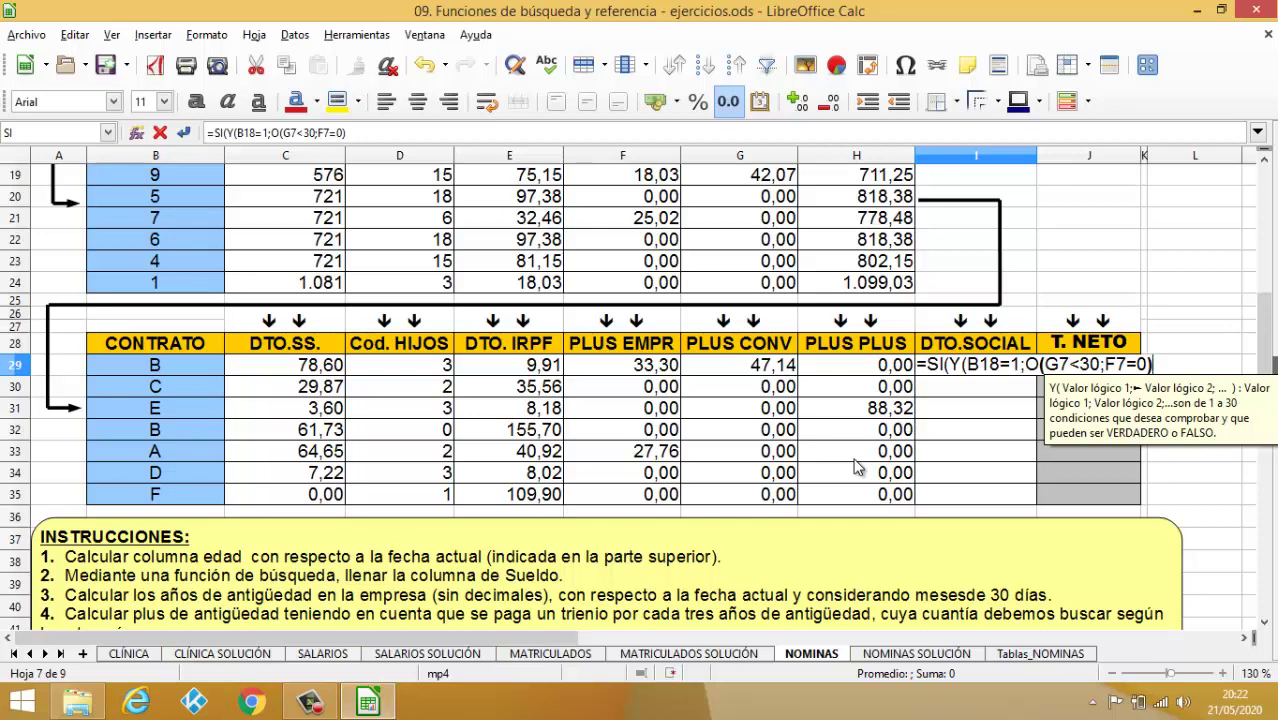
# Step: Close the Y function in the DTO.SOCIAL formula and give 7%*C18 as the value if true, following instruction 13
pyautogui.write(')')
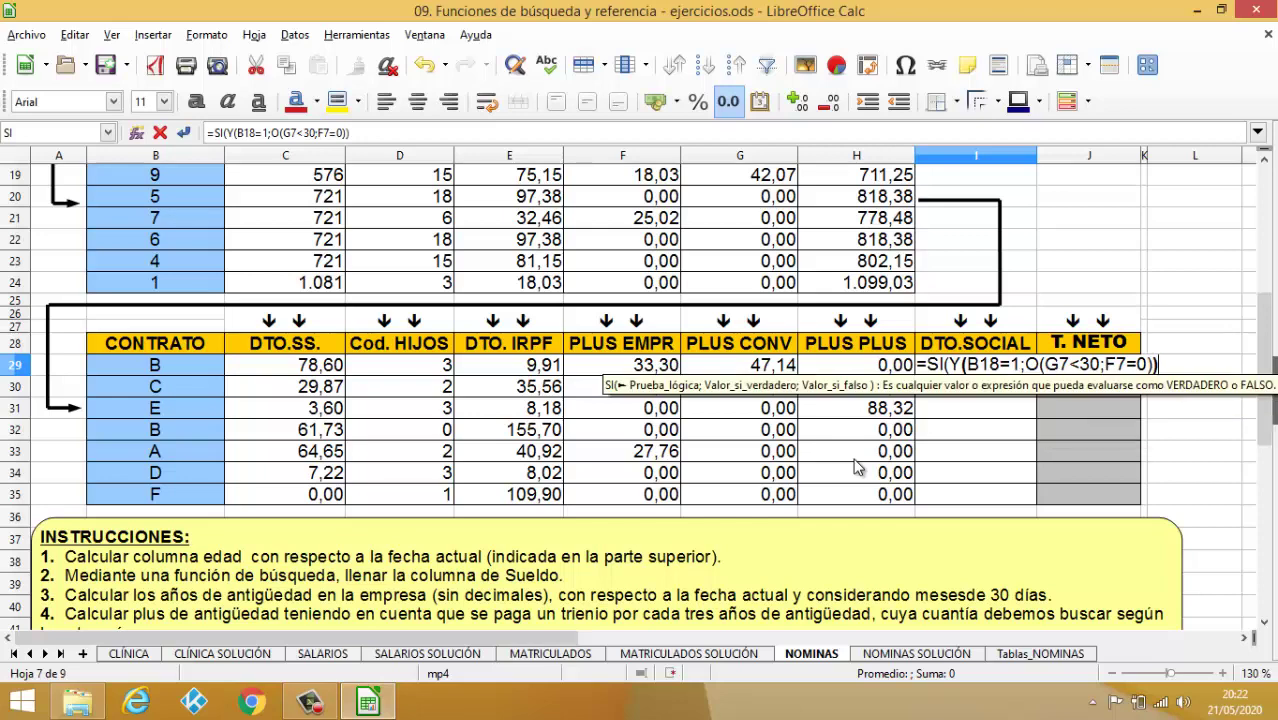
pyautogui.write(';')
pyautogui.scroll(-1, 862, 485)
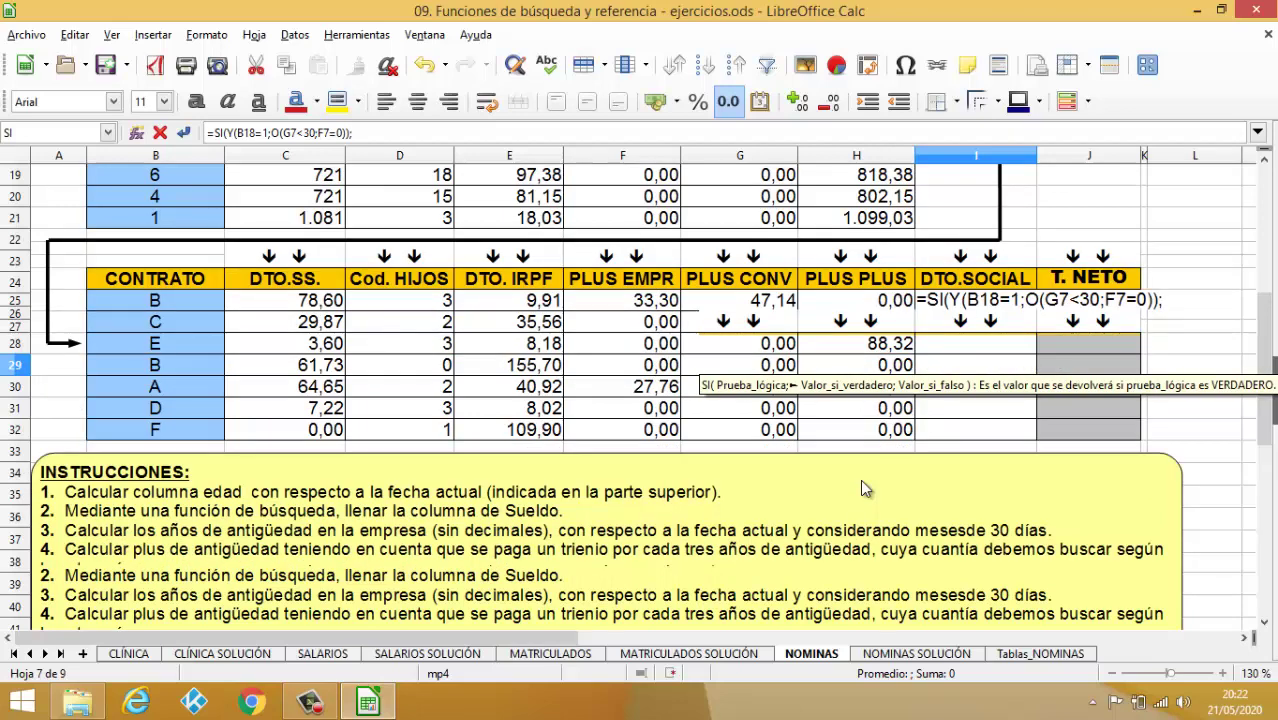
pyautogui.scroll(-4, 865, 488)
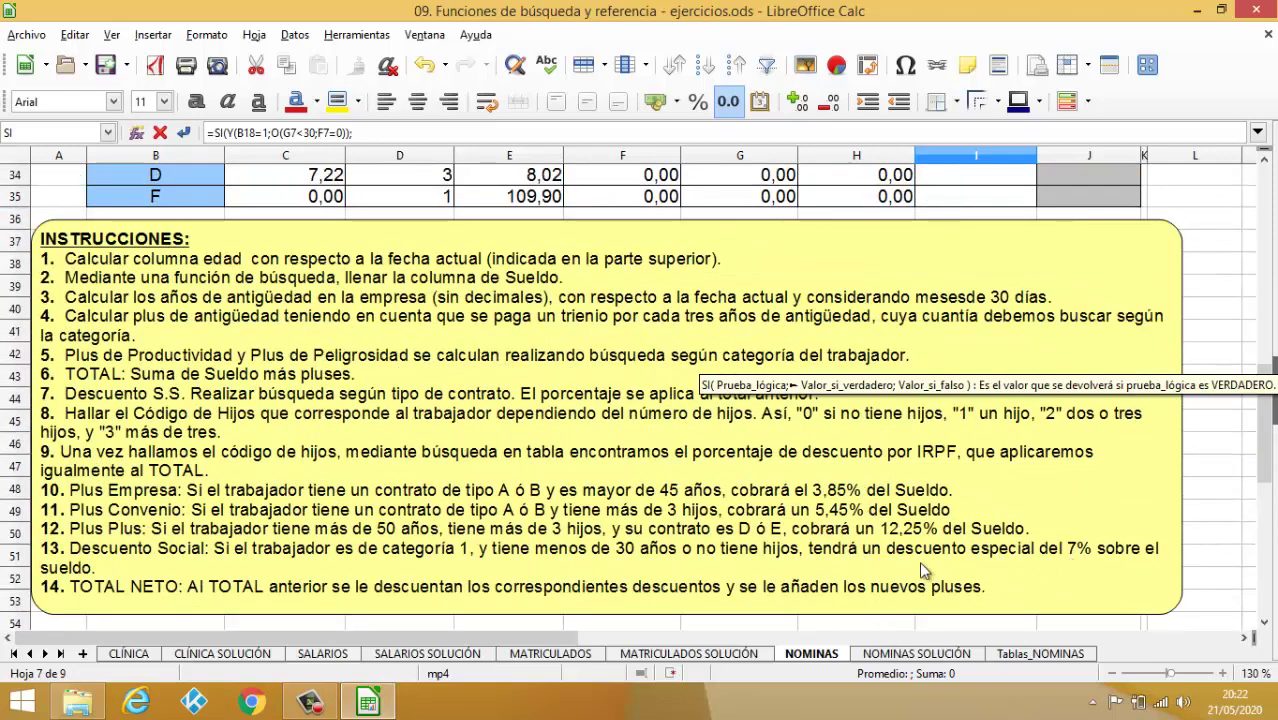
pyautogui.scroll(5, 921, 565)
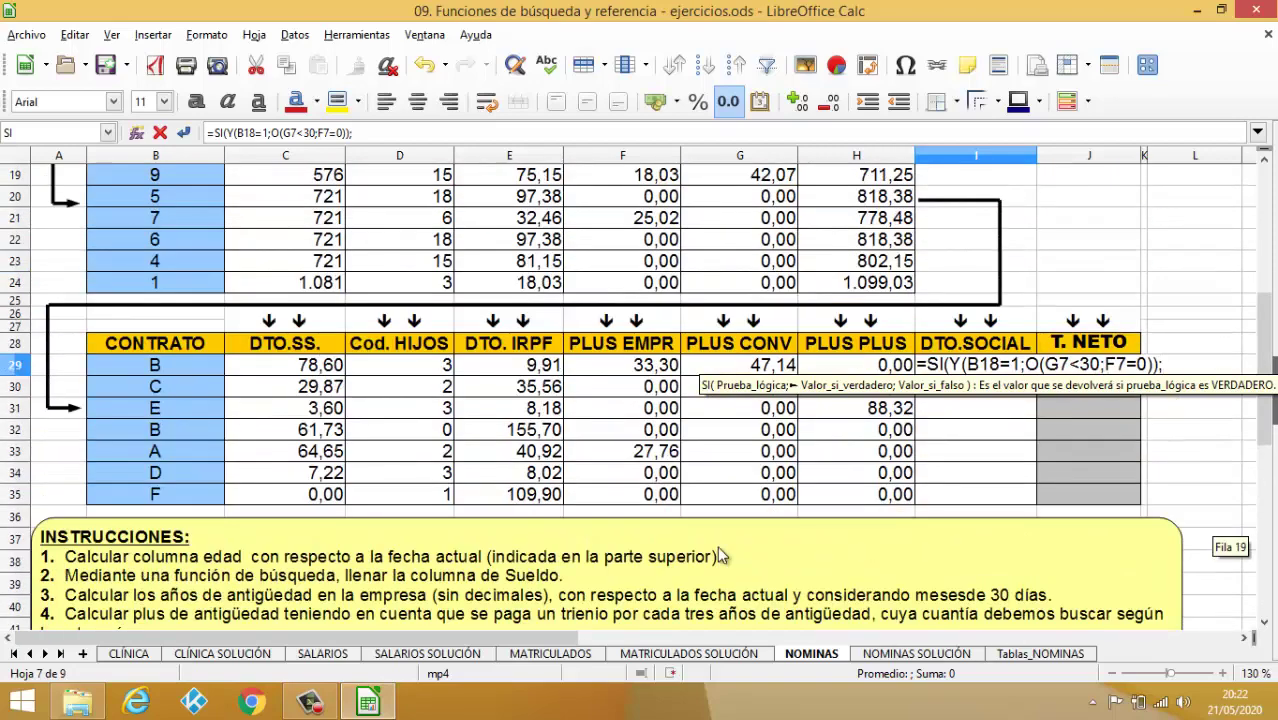
pyautogui.write('7%*')
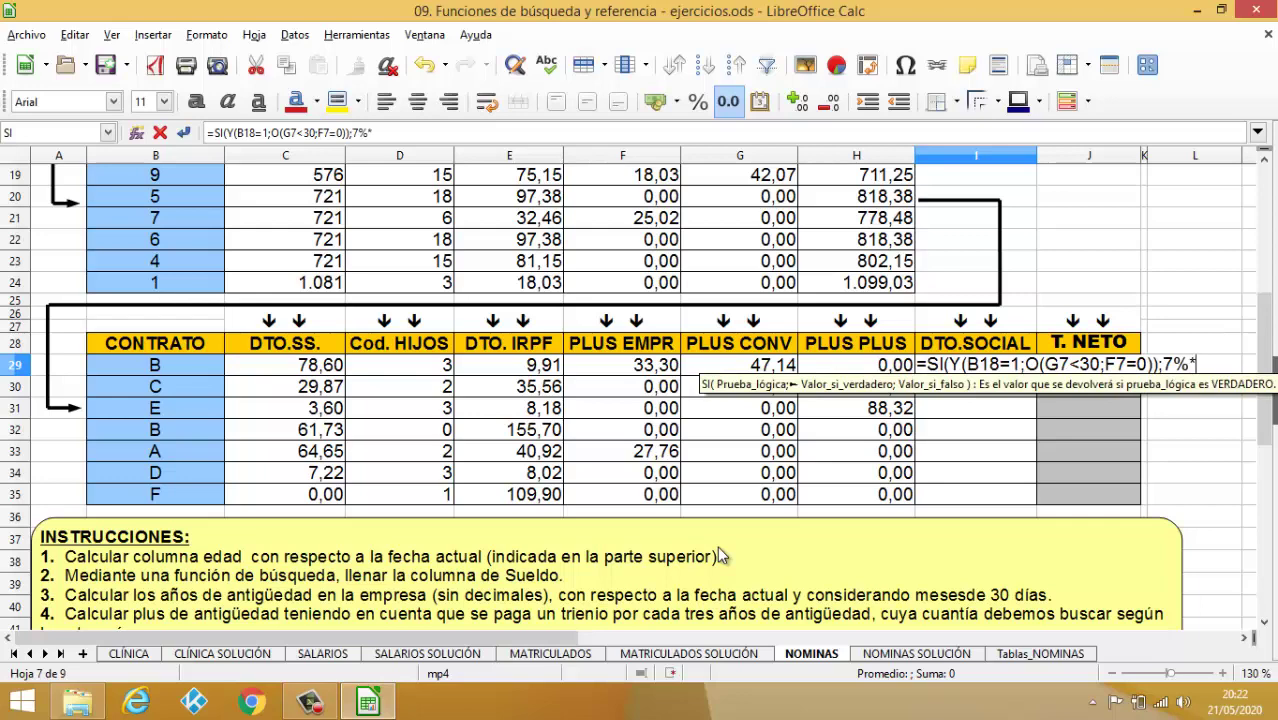
pyautogui.scroll(2, 574, 577)
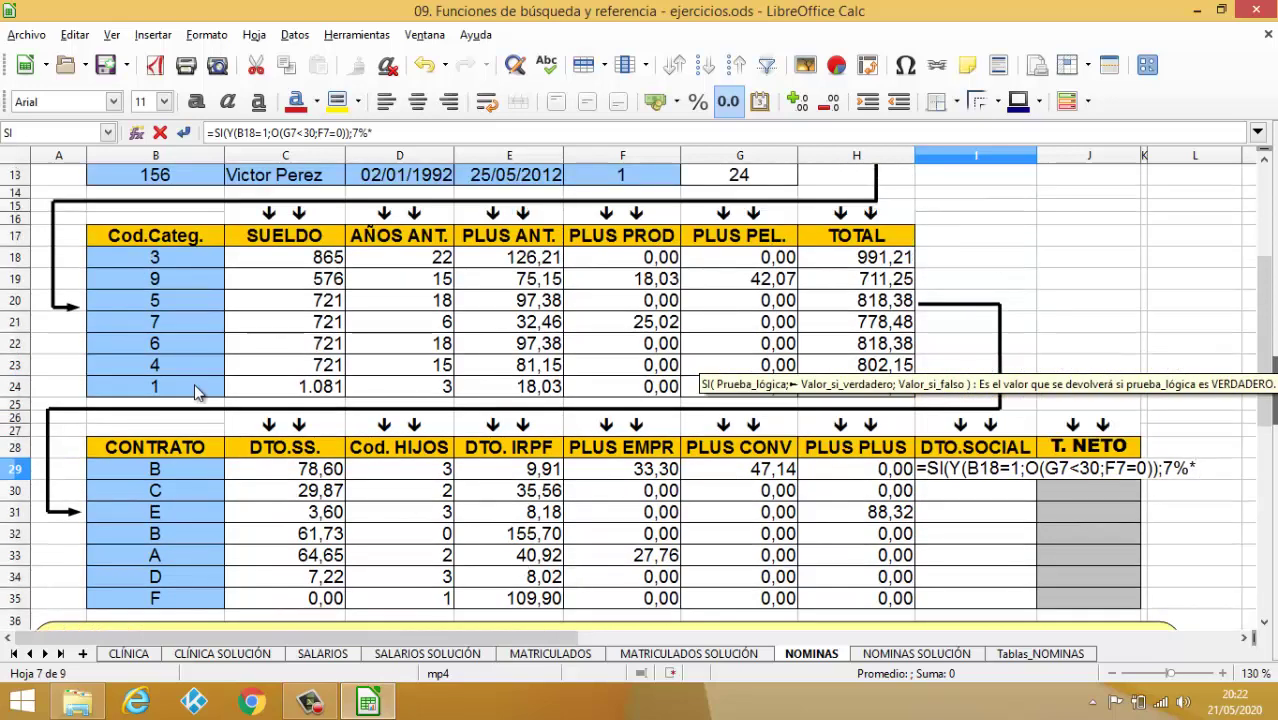
pyautogui.click(270, 270)
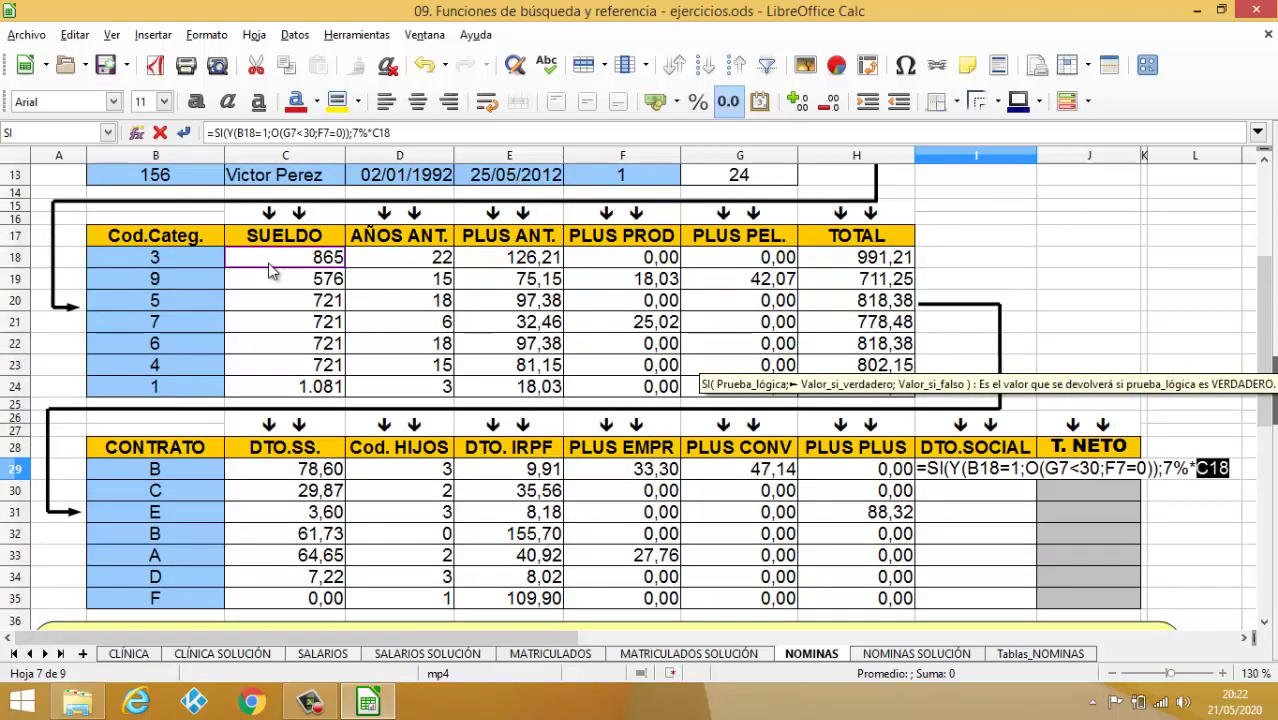
# Step: Complete the DTO.SOCIAL formula with 0 as the value if false and copy it down from I29 to I35
pyautogui.write(';0')
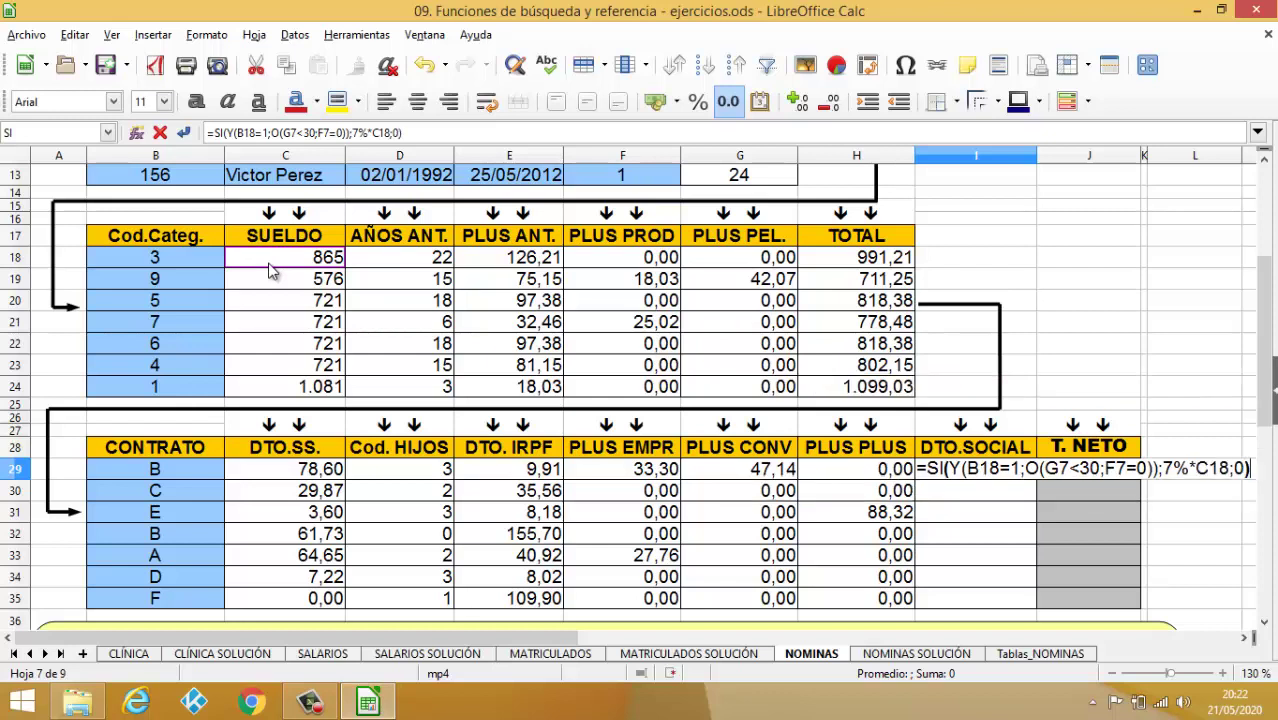
pyautogui.press('Return')
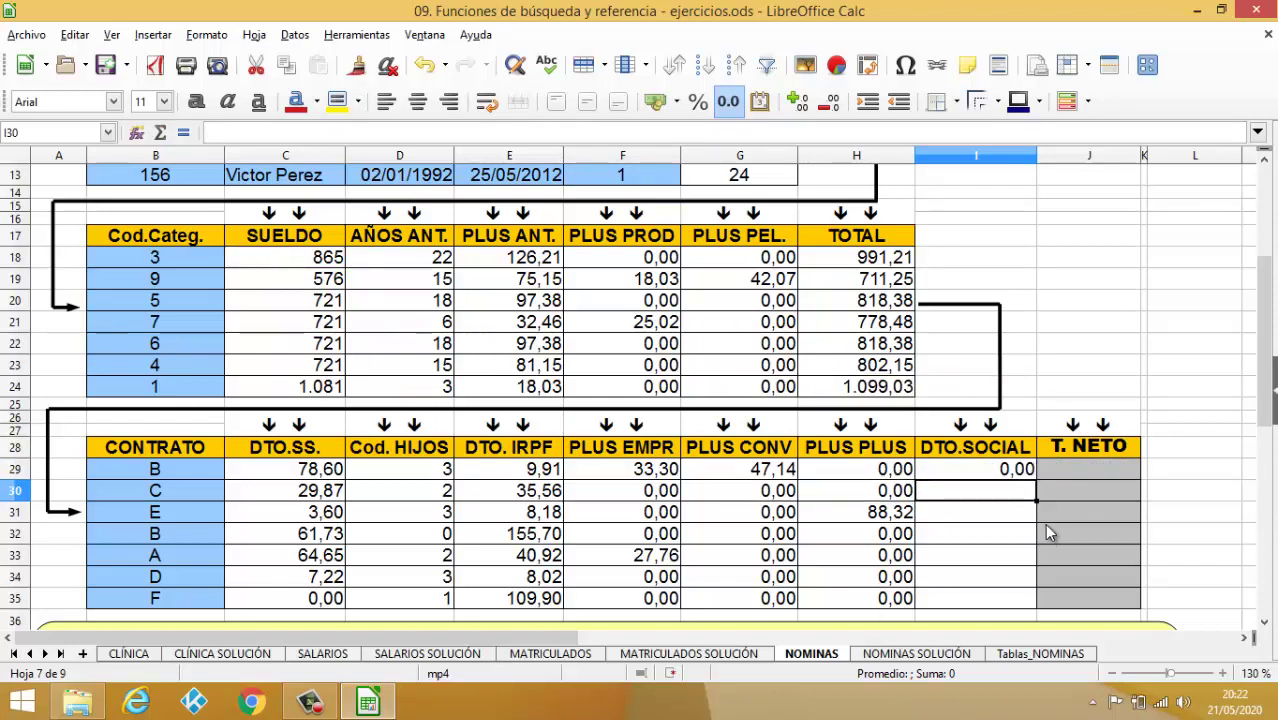
pyautogui.click(1018, 470)
pyautogui.doubleClick(1036, 480)
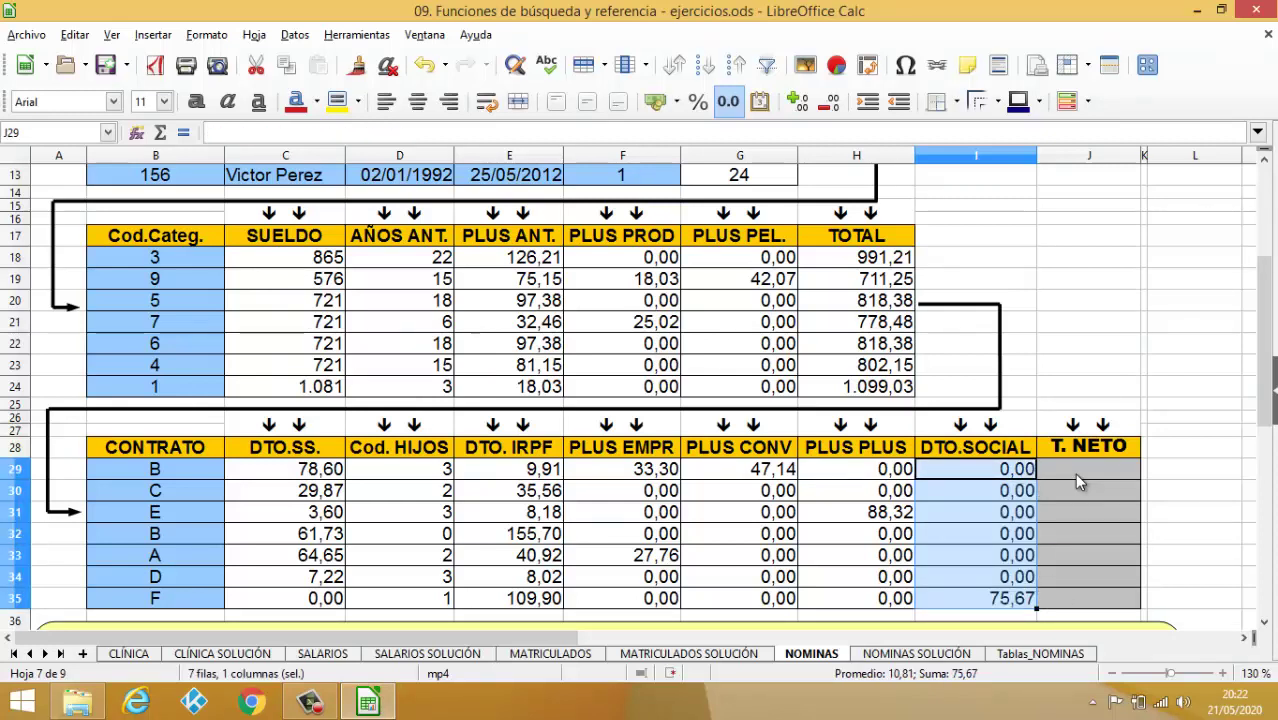
# Step: Start the T. NETO formula in J29 with the total H18 minus the discounts C29, E29 and I29
pyautogui.click(1074, 473)
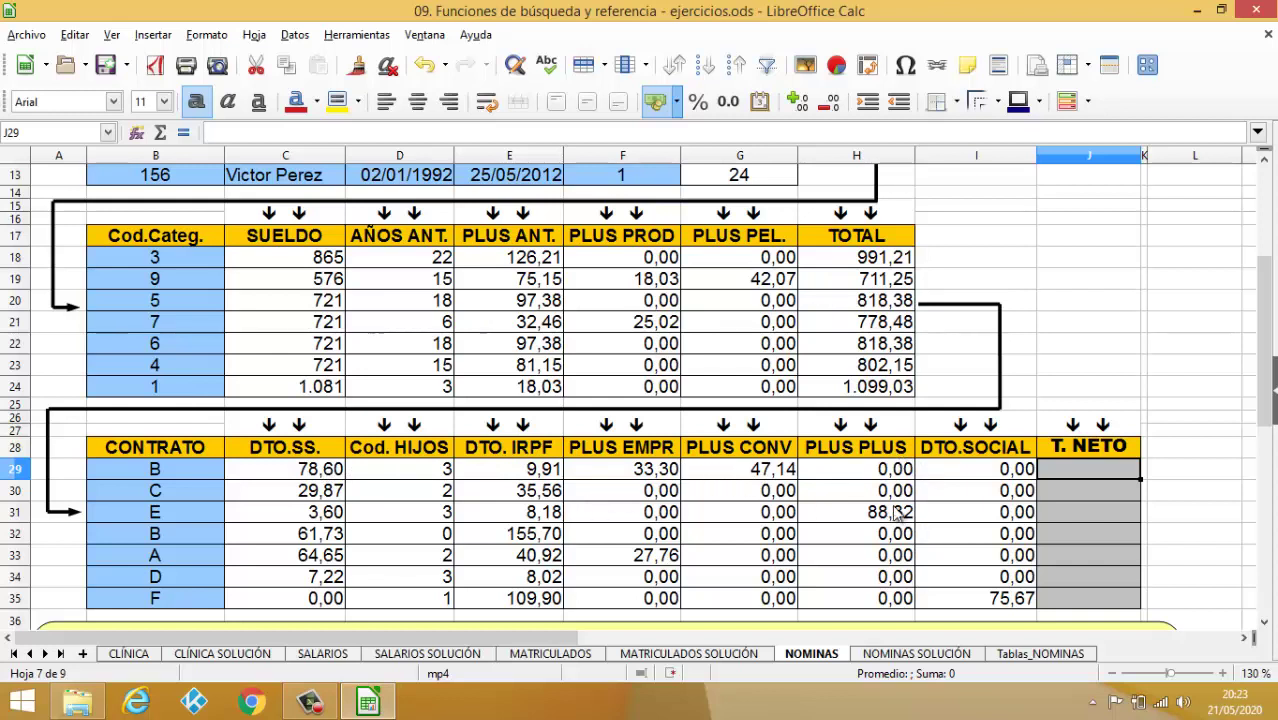
pyautogui.write('=')
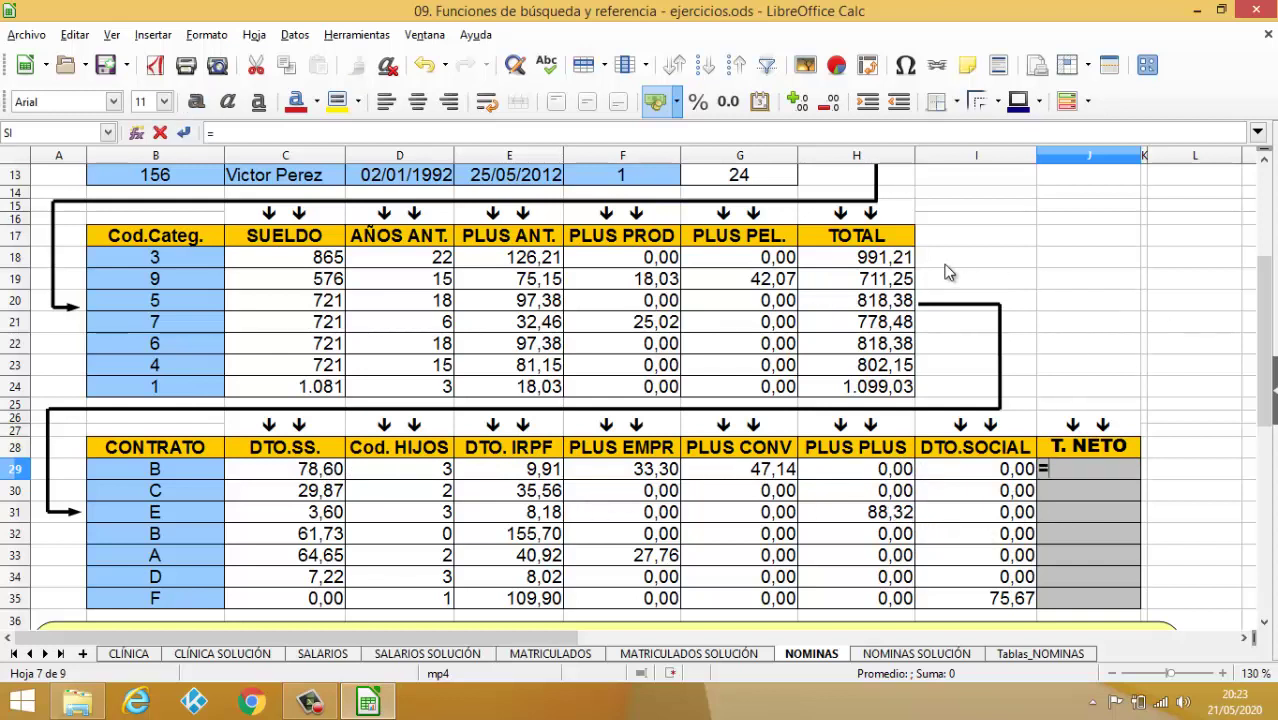
pyautogui.click(860, 263)
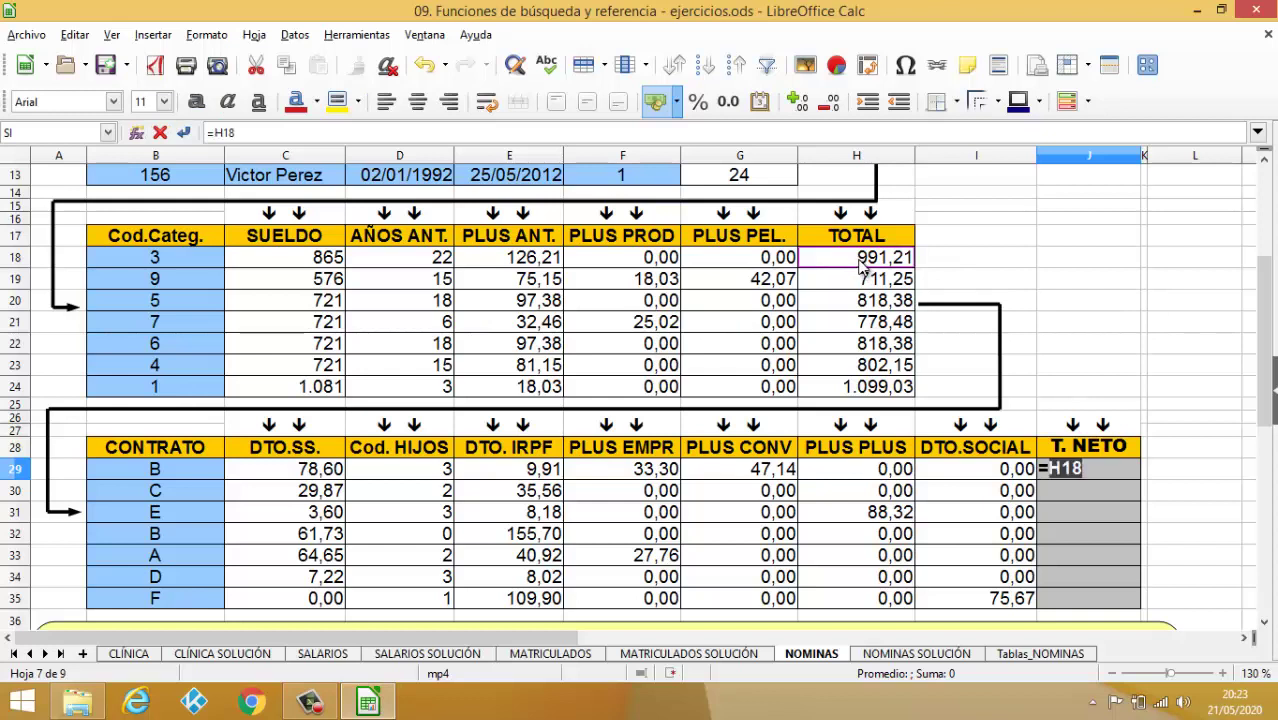
pyautogui.write('-')
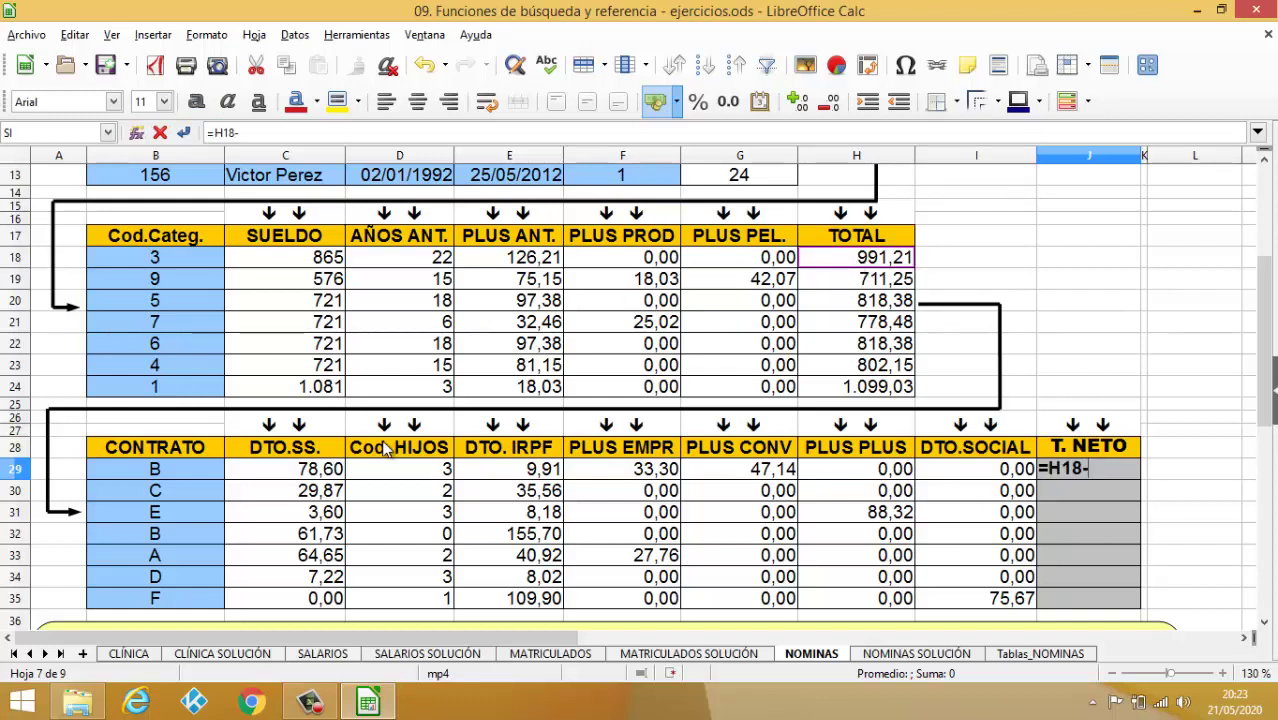
pyautogui.click(325, 474)
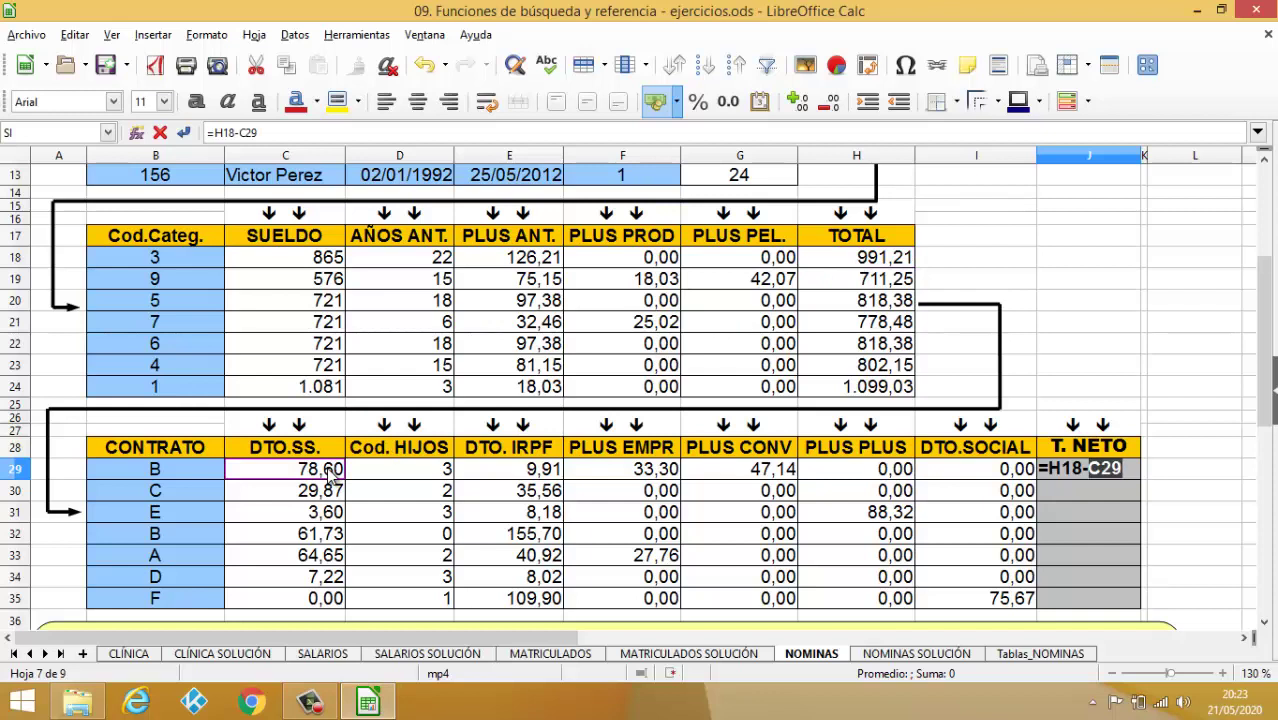
pyautogui.write('-')
pyautogui.click(490, 472)
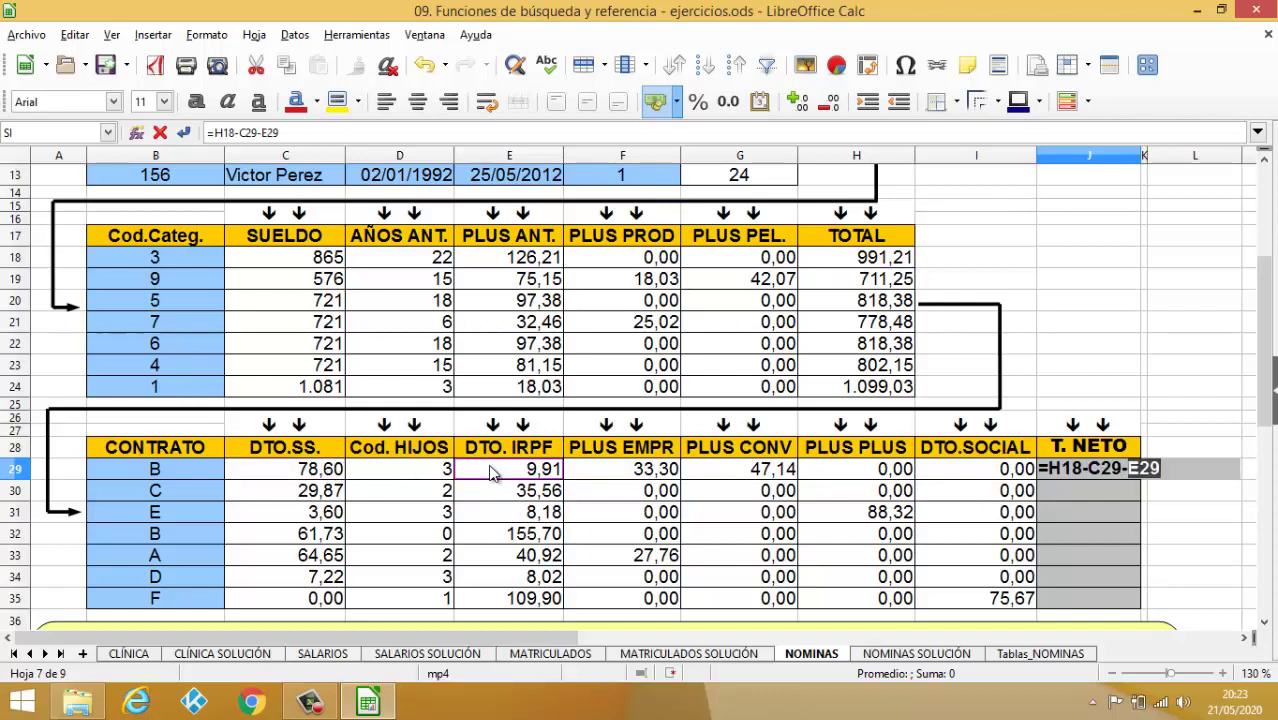
pyautogui.write('-')
pyautogui.click(952, 474)
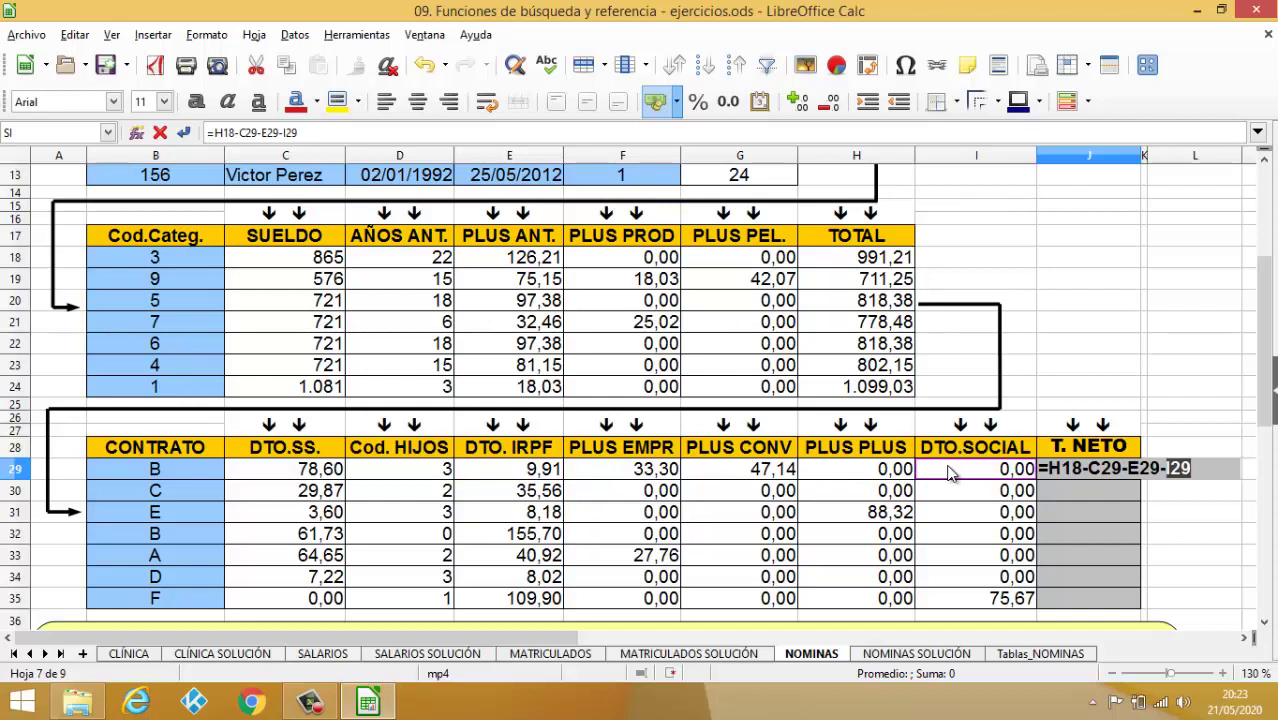
# Step: Add the bonuses F29, G29 and H29 to the T. NETO formula and enter it
pyautogui.write('+')
pyautogui.click(620, 474)
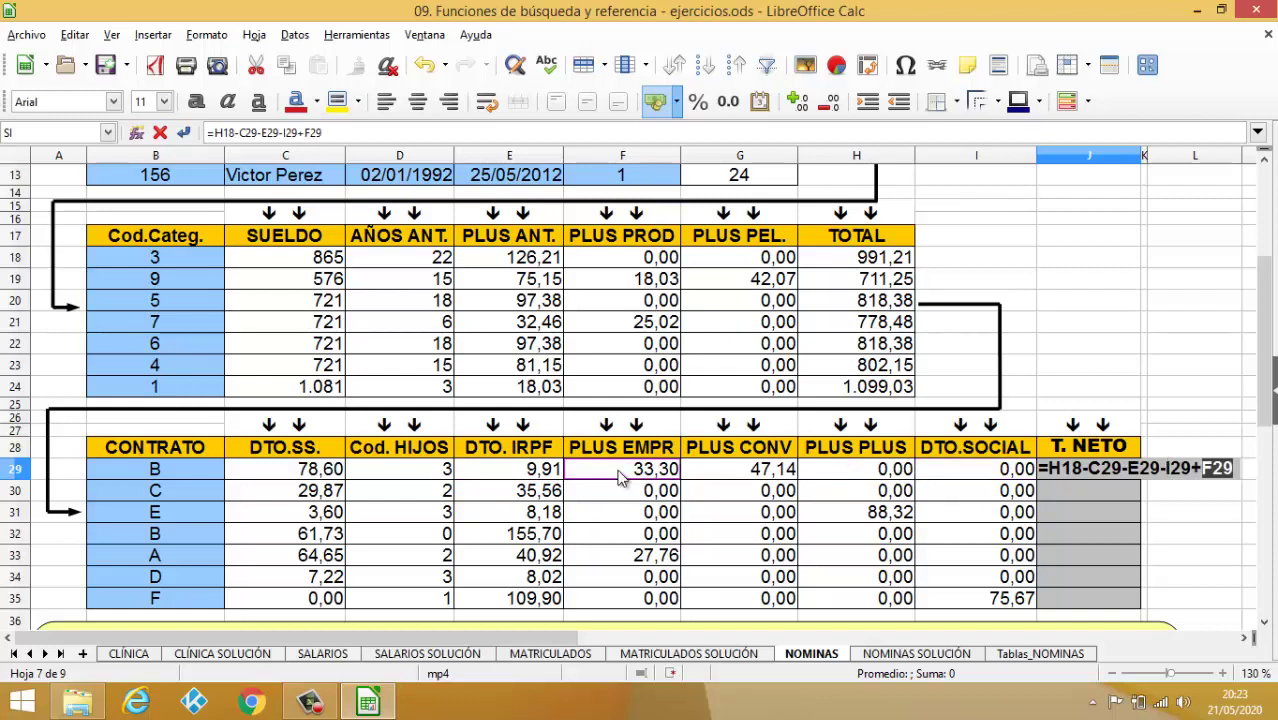
pyautogui.write('+')
pyautogui.click(755, 472)
pyautogui.write('+')
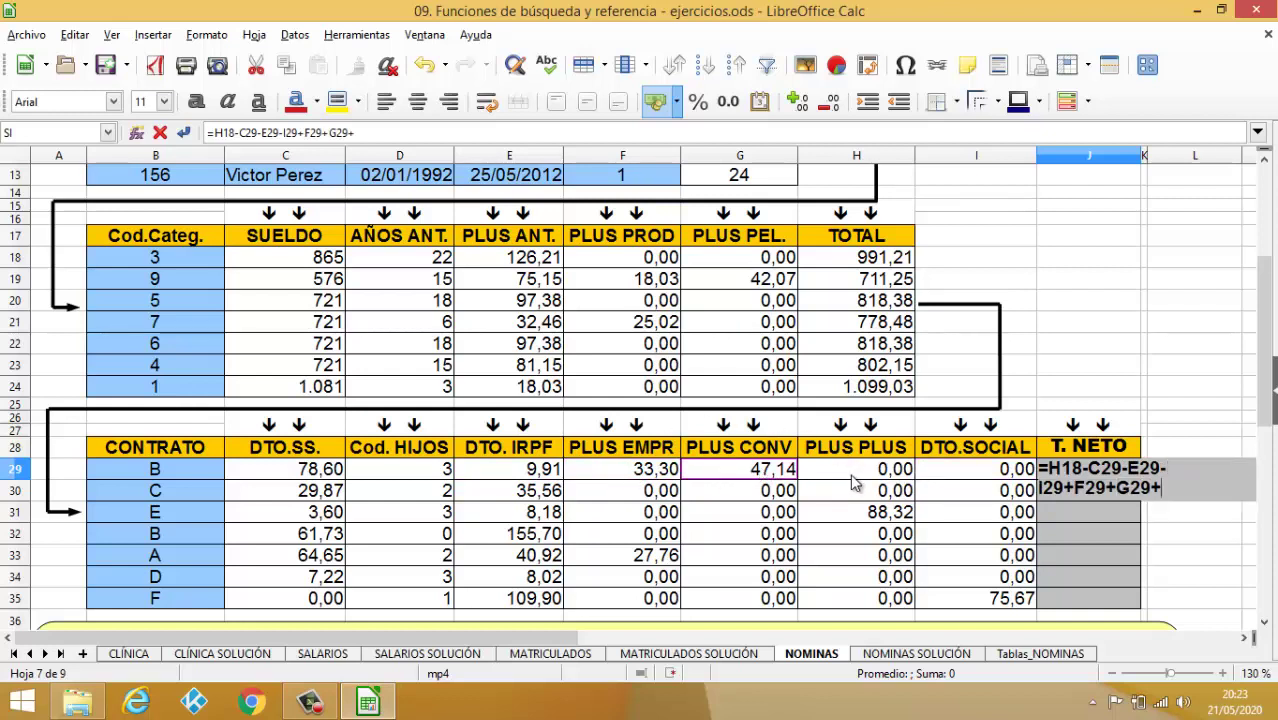
pyautogui.click(864, 474)
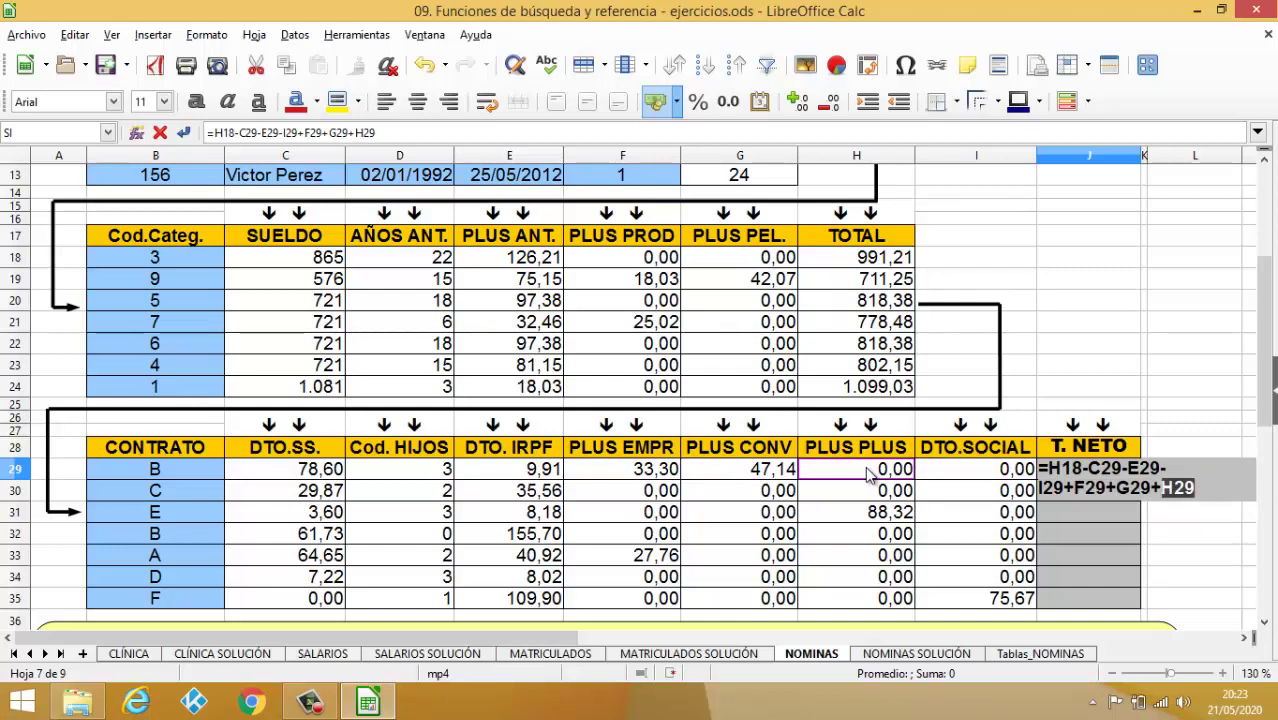
pyautogui.press('Return')
# Step: Copy the T. NETO formula from J29 down to J35
pyautogui.click(1106, 477)
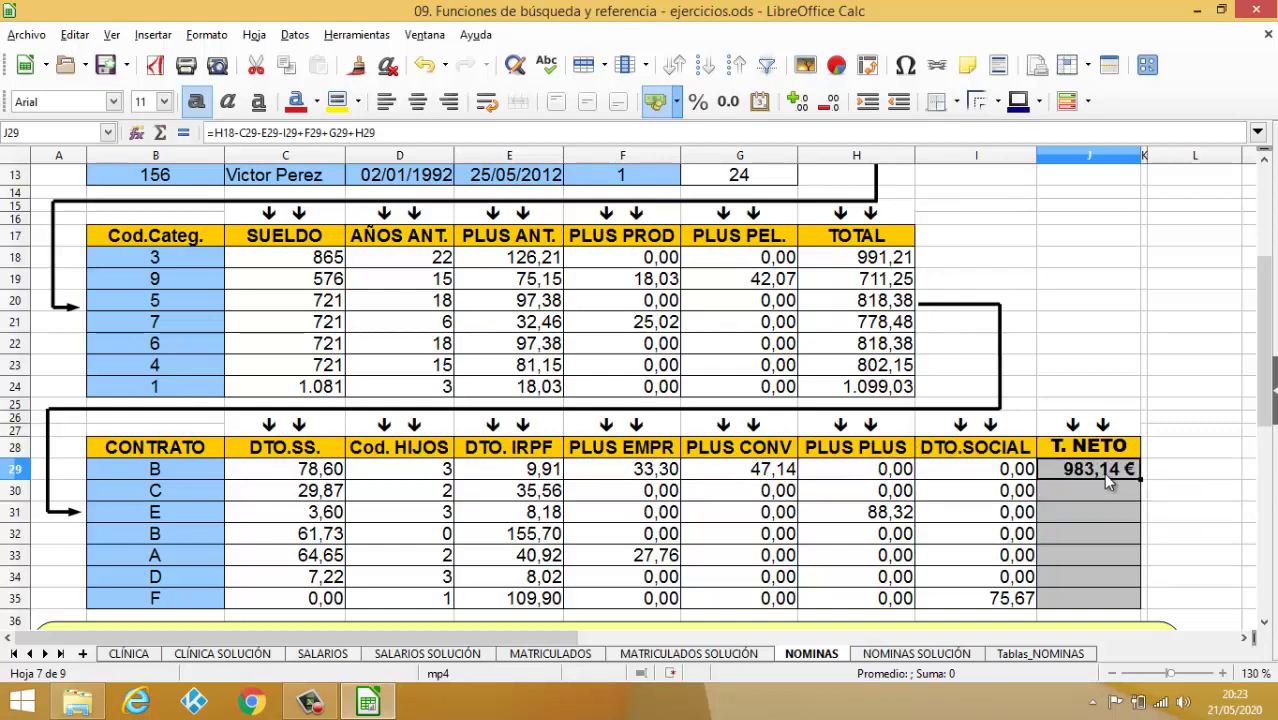
pyautogui.doubleClick(1106, 482)
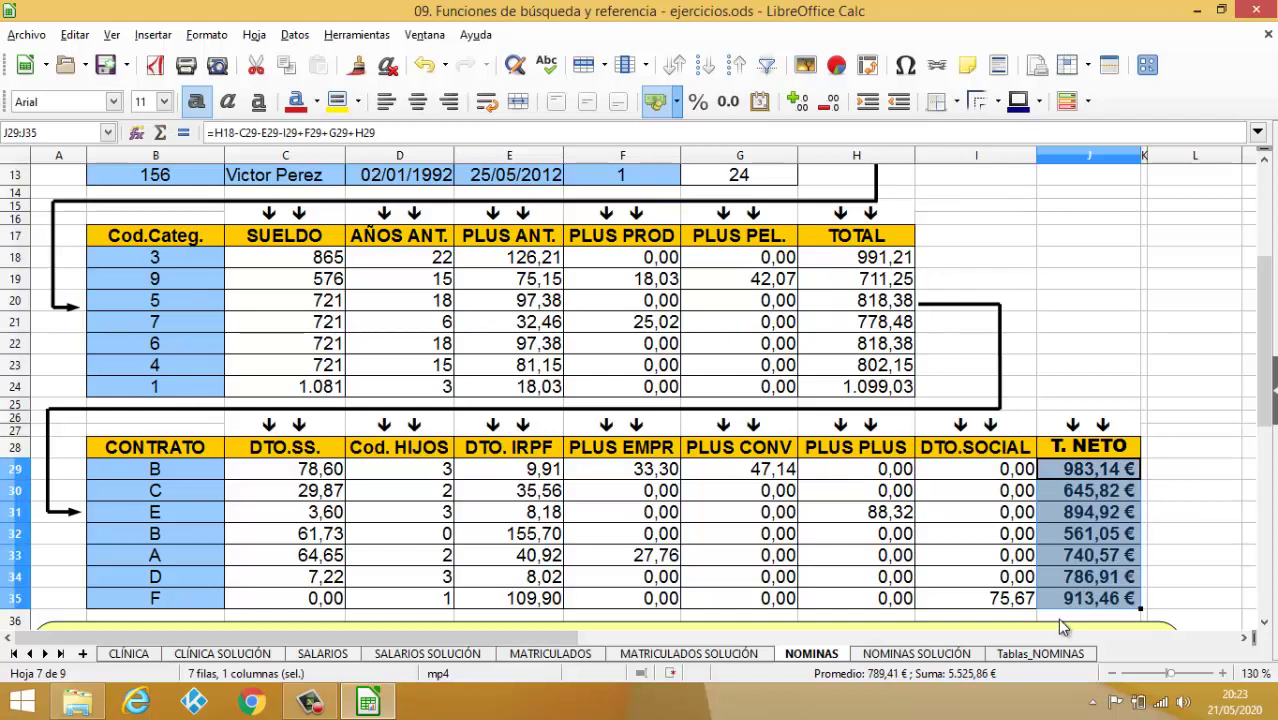
pyautogui.click(1098, 477)
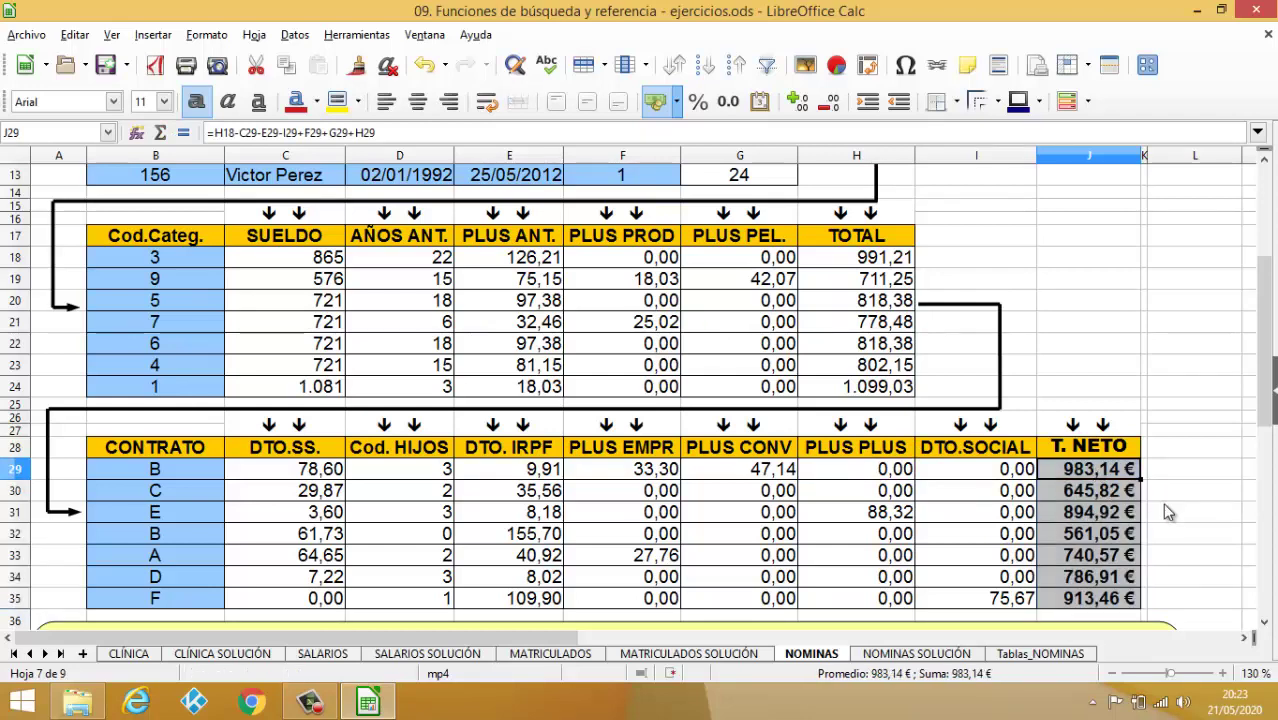
# Step: Review the NOMINAS payroll tables and the lookup tables on the Tablas_NOMINAS sheet, and return to the NOMINAS sheet
pyautogui.scroll(4, 944, 380)
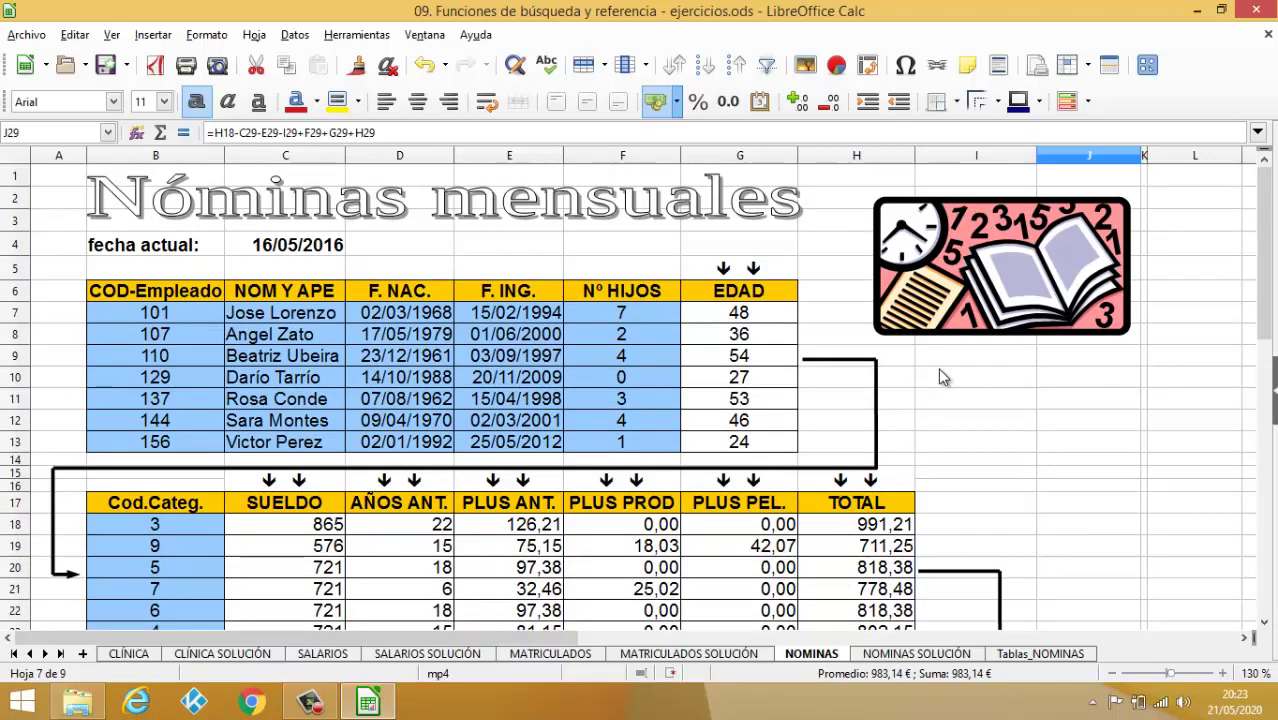
pyautogui.scroll(-4, 940, 371)
pyautogui.scroll(-2, 940, 376)
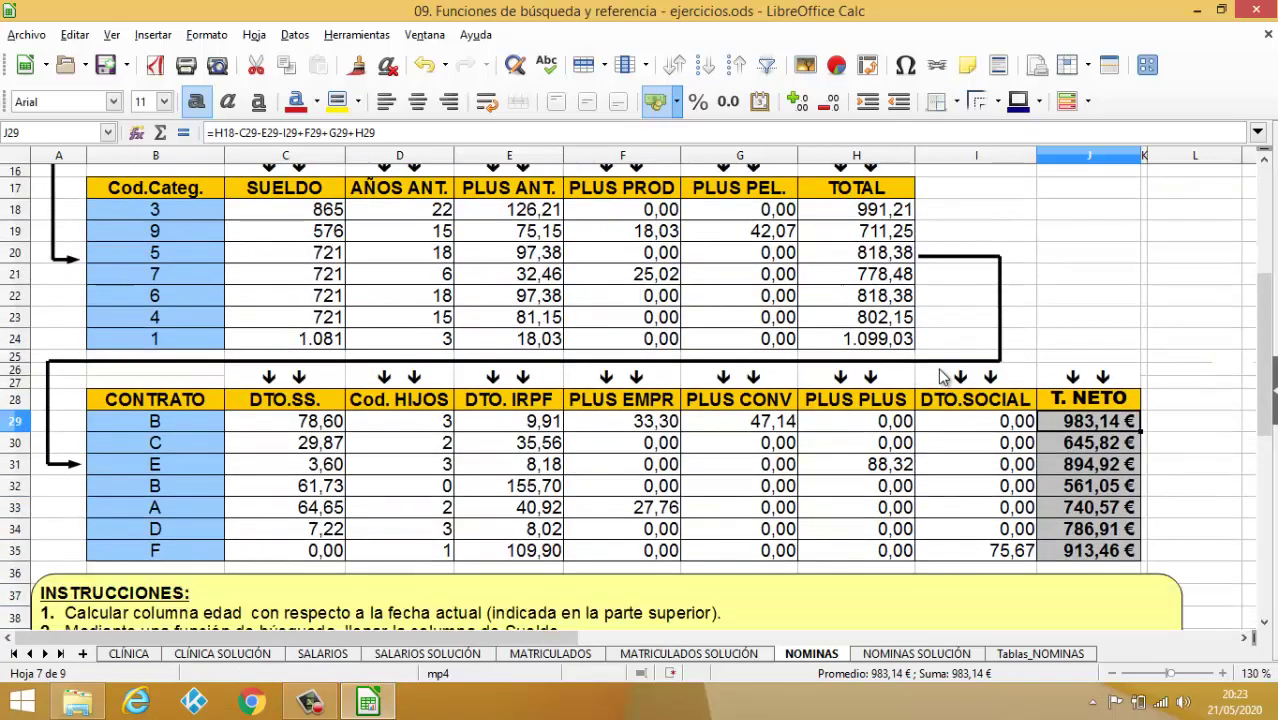
pyautogui.scroll(1, 940, 376)
pyautogui.scroll(1, 940, 376)
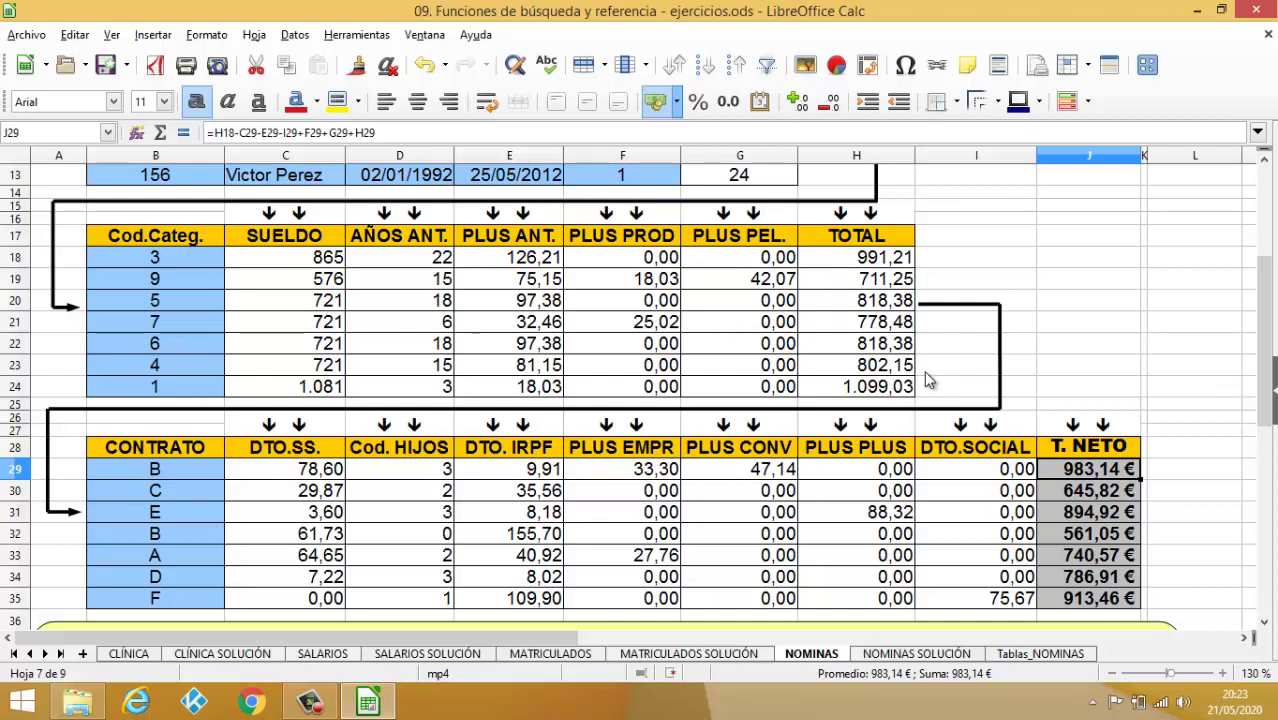
pyautogui.scroll(4, 928, 378)
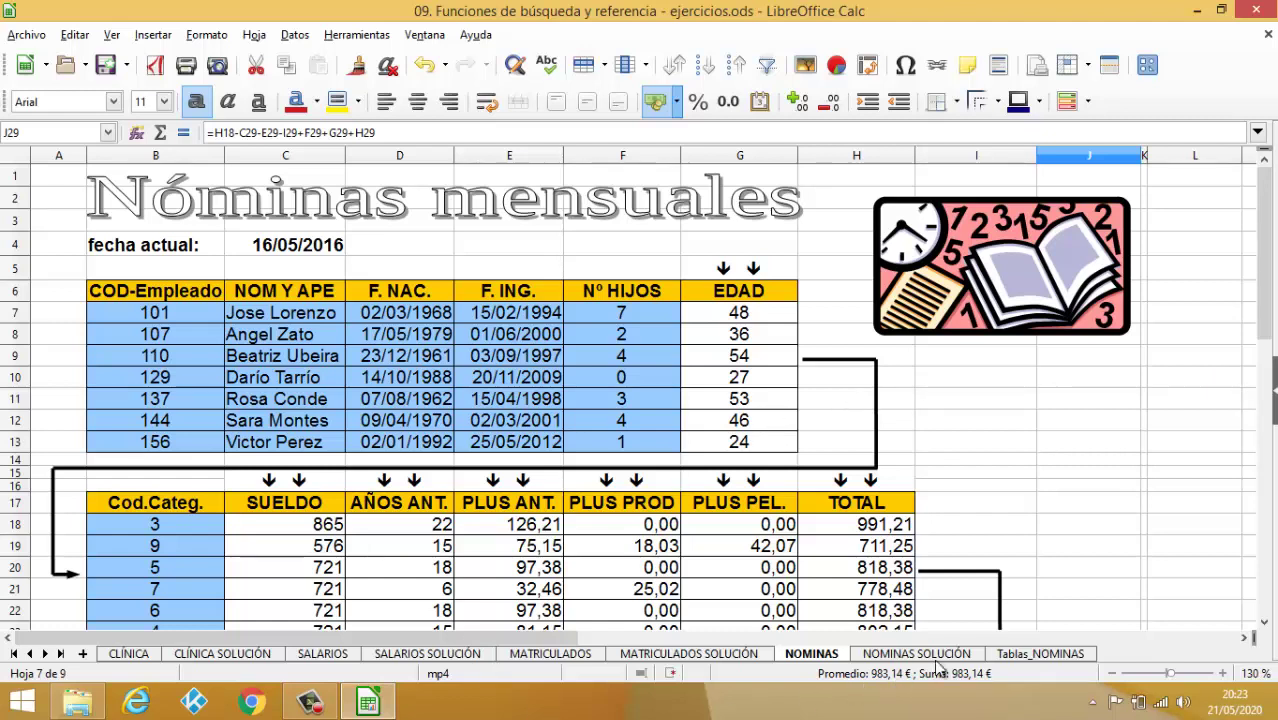
pyautogui.click(1016, 652)
pyautogui.scroll(4, 617, 527)
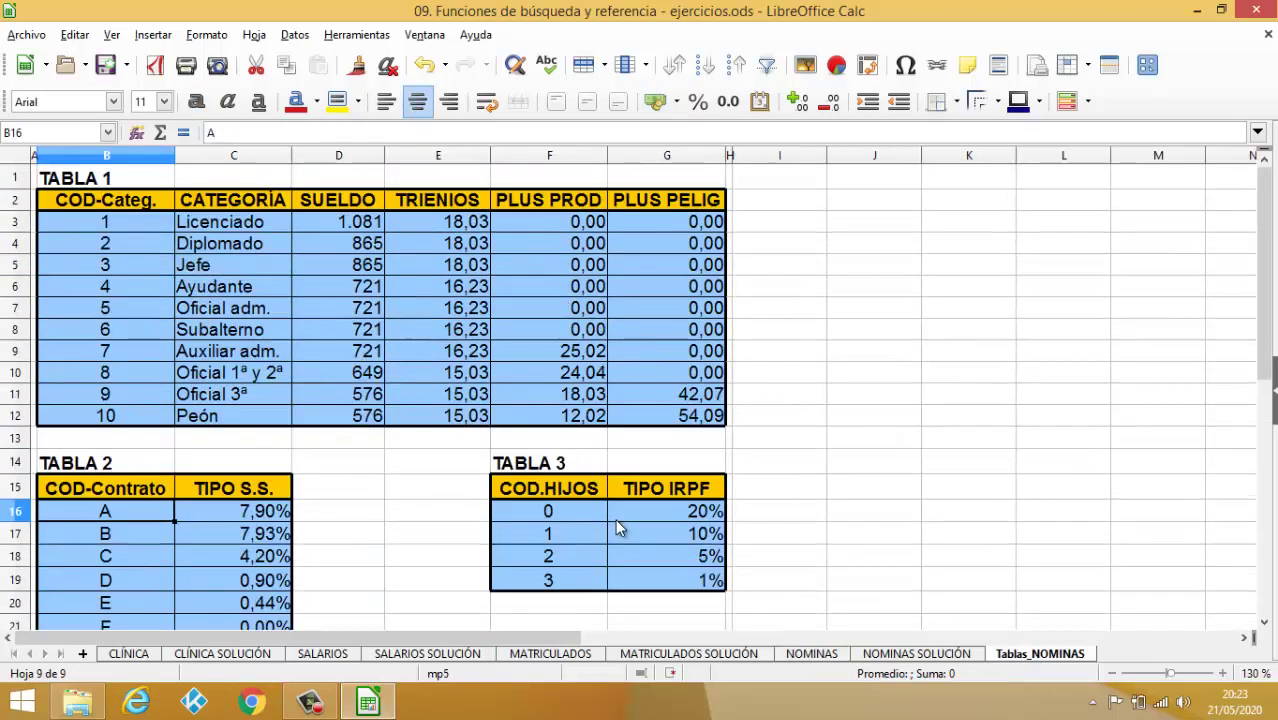
pyautogui.scroll(-1, 617, 527)
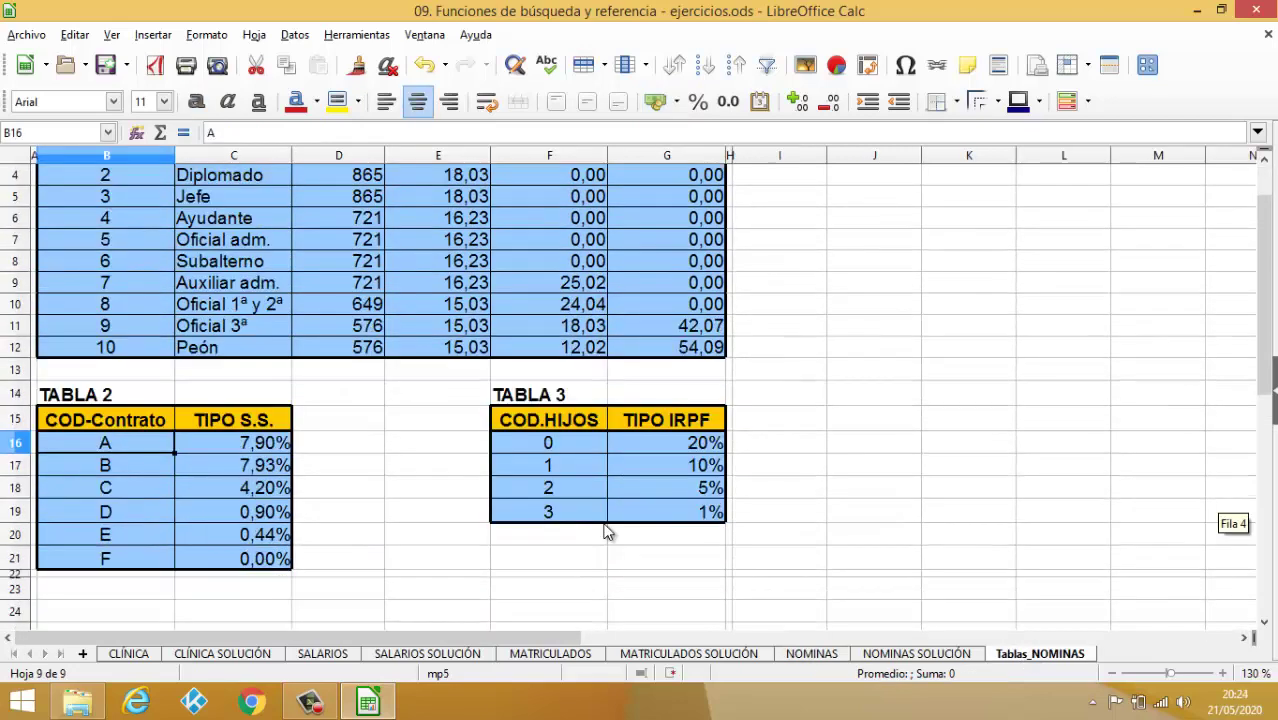
pyautogui.scroll(1, 607, 531)
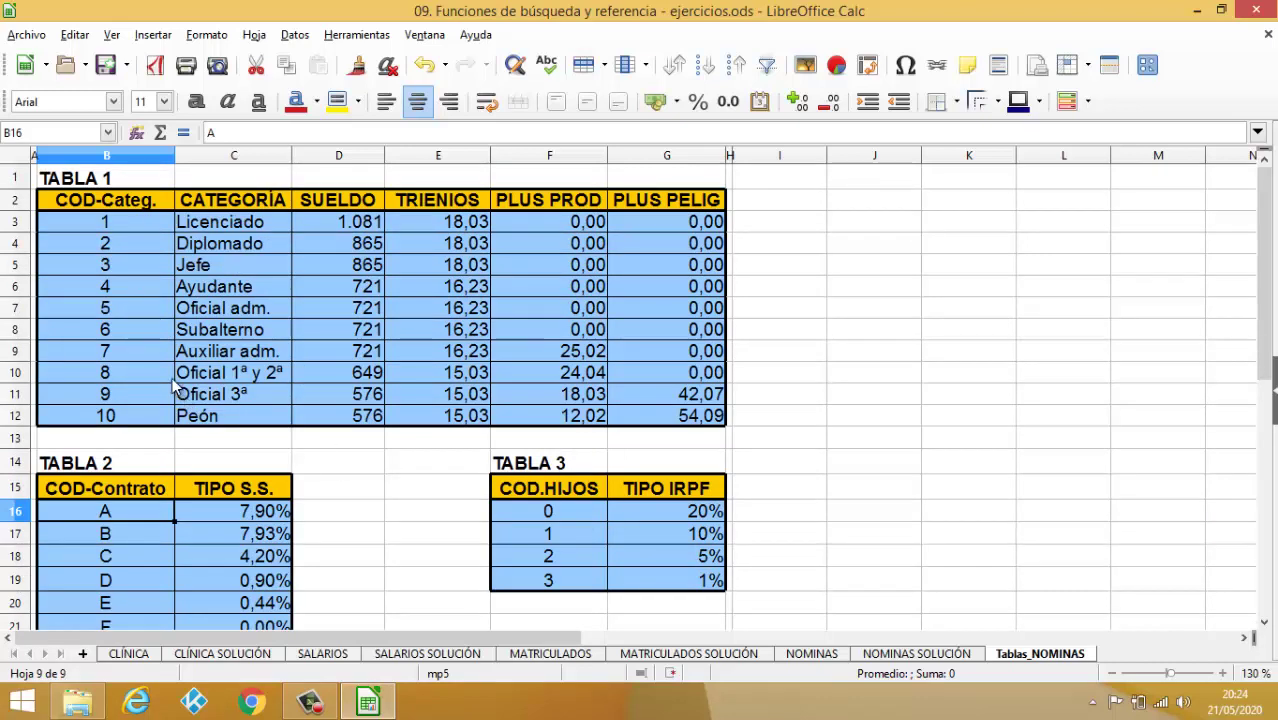
pyautogui.click(811, 653)
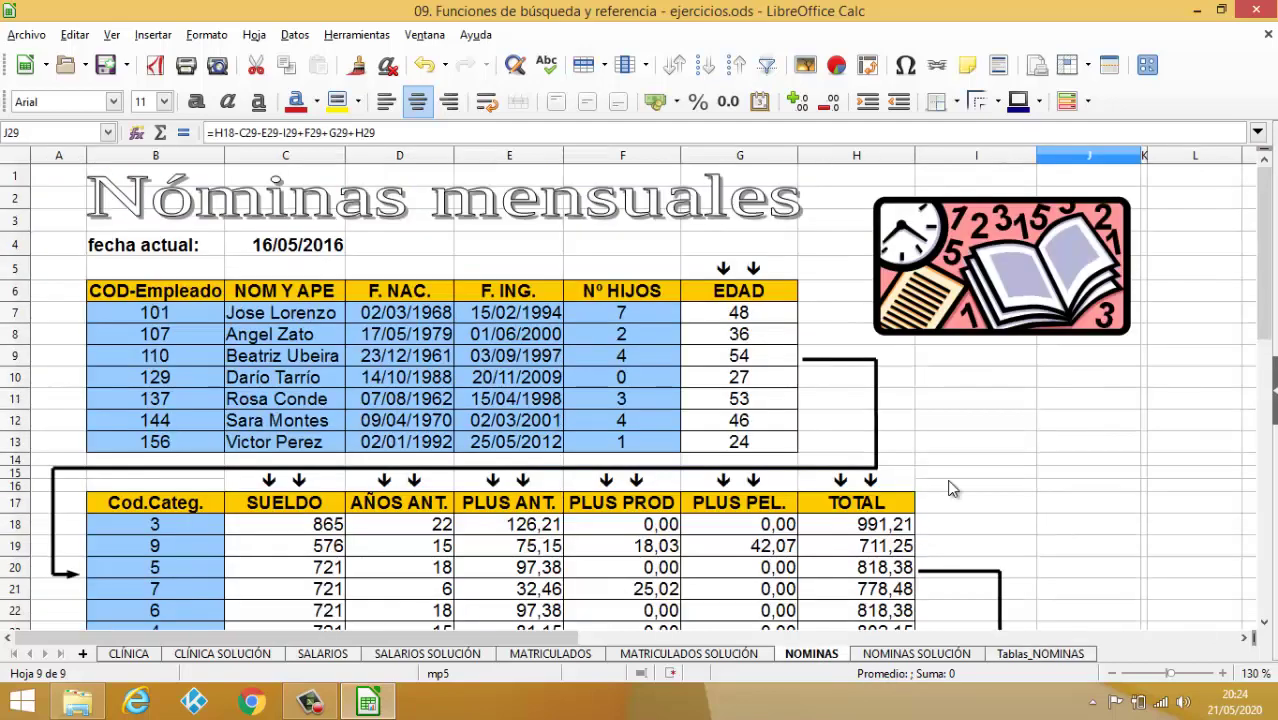